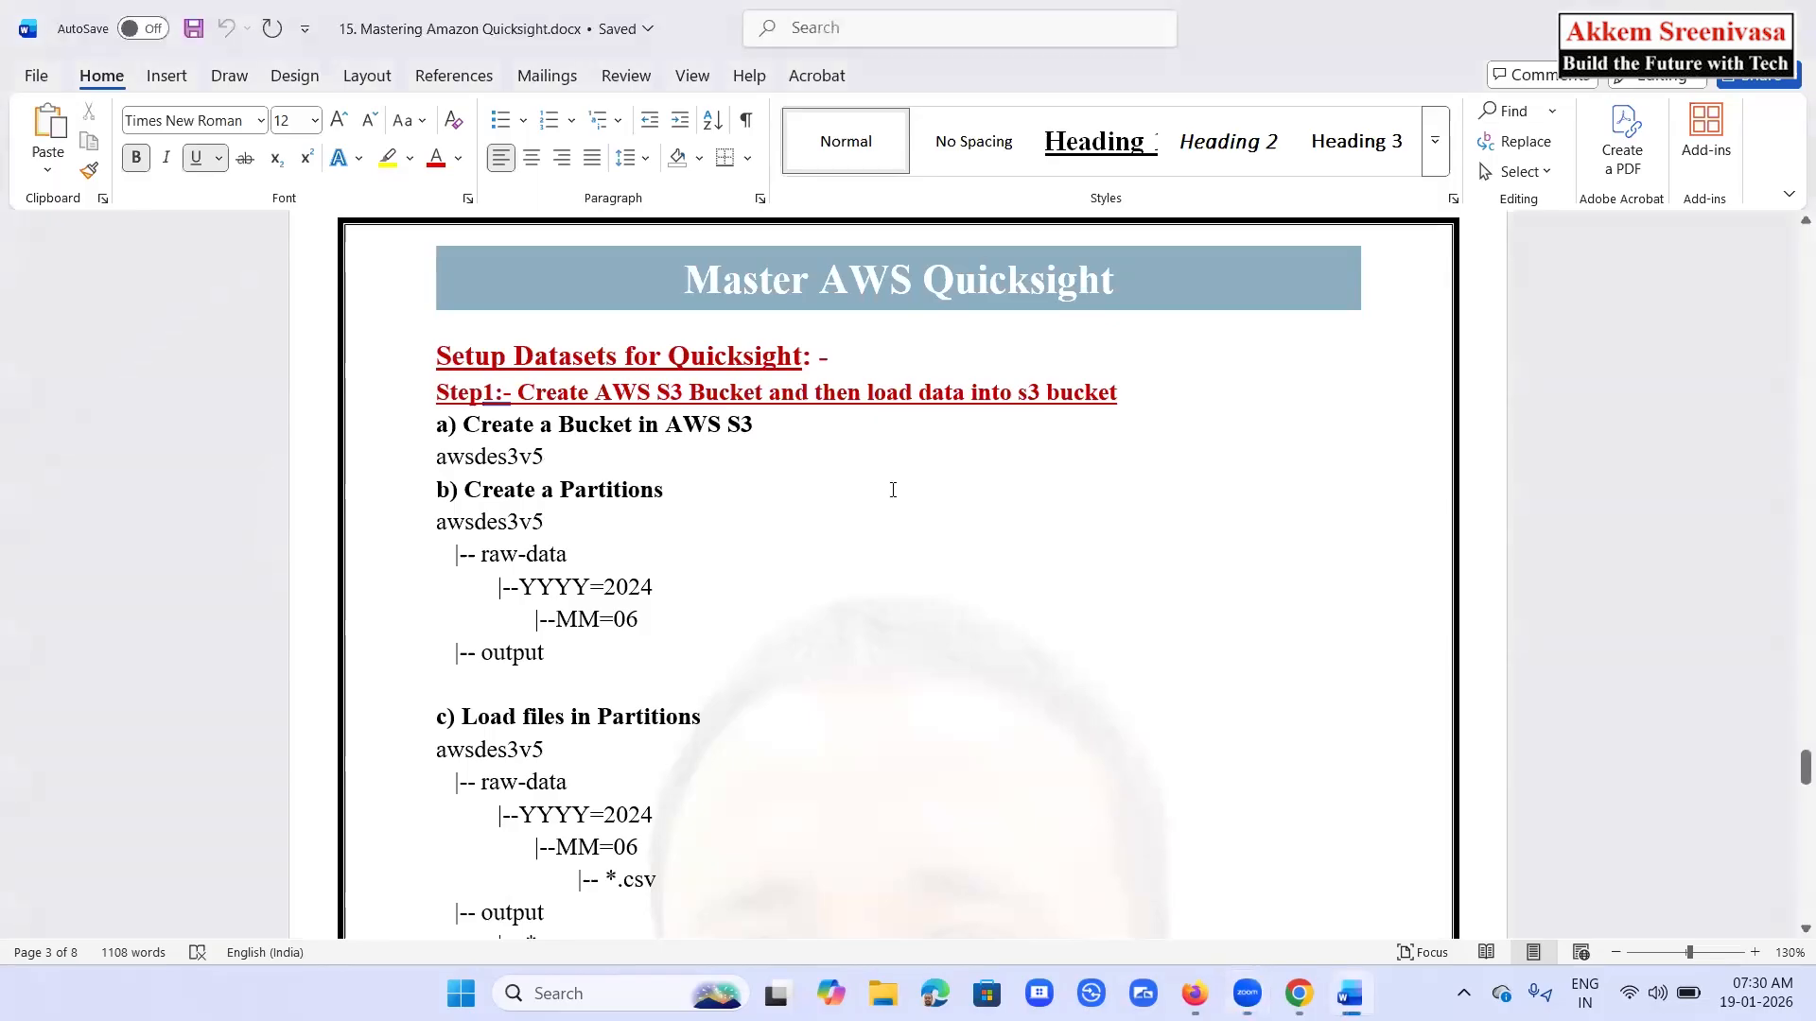
Replace the bucket name under "a) Create a Bucket in AWS S3" with the author's name followed by "-quicksight"
{"action": "left_click", "coordinate": [544, 453]}
{"action": "key", "text": "Delete"}
{"action": "key", "text": "BackSpace"}
{"action": "key", "text": "BackSpace"}
{"action": "key", "text": "BackSpace"}
{"action": "key", "text": "BackSpace"}
{"action": "key", "text": "BackSpace"}
{"action": "key", "text": "BackSpace"}
{"action": "key", "text": "BackSpace"}
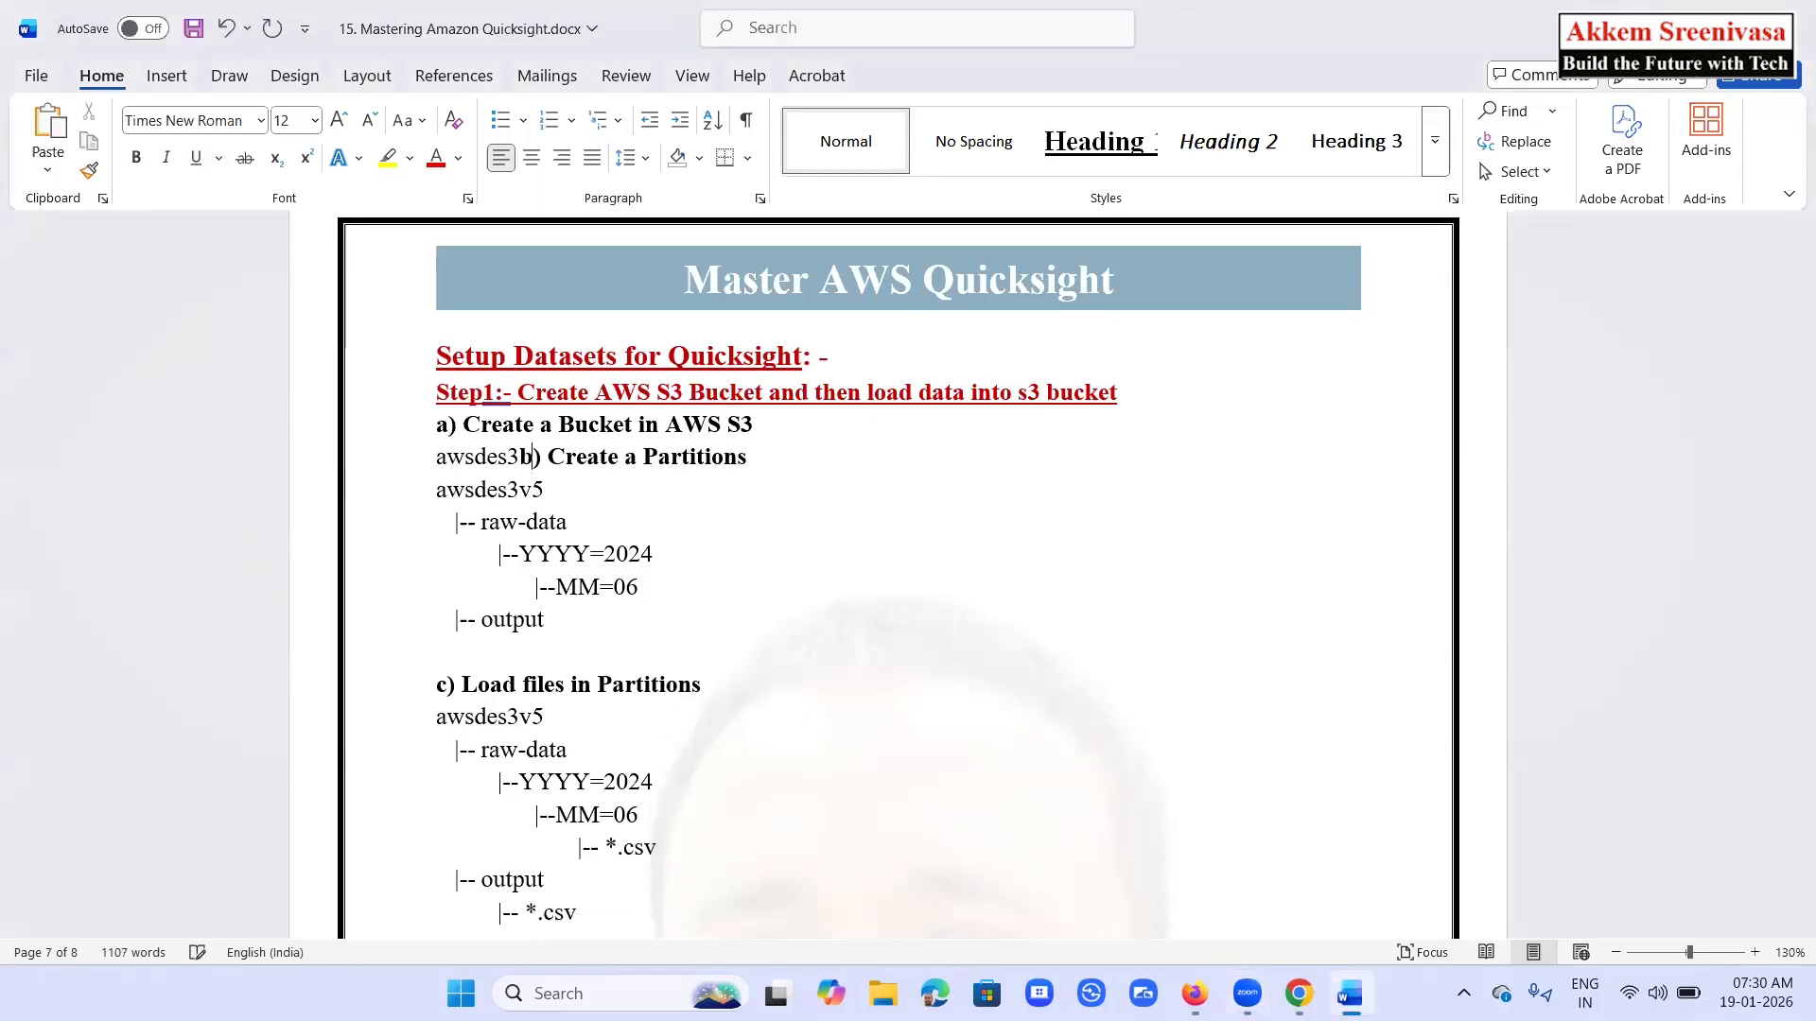
{"action": "key", "text": "BackSpace"}
{"action": "key", "text": "BackSpace"}
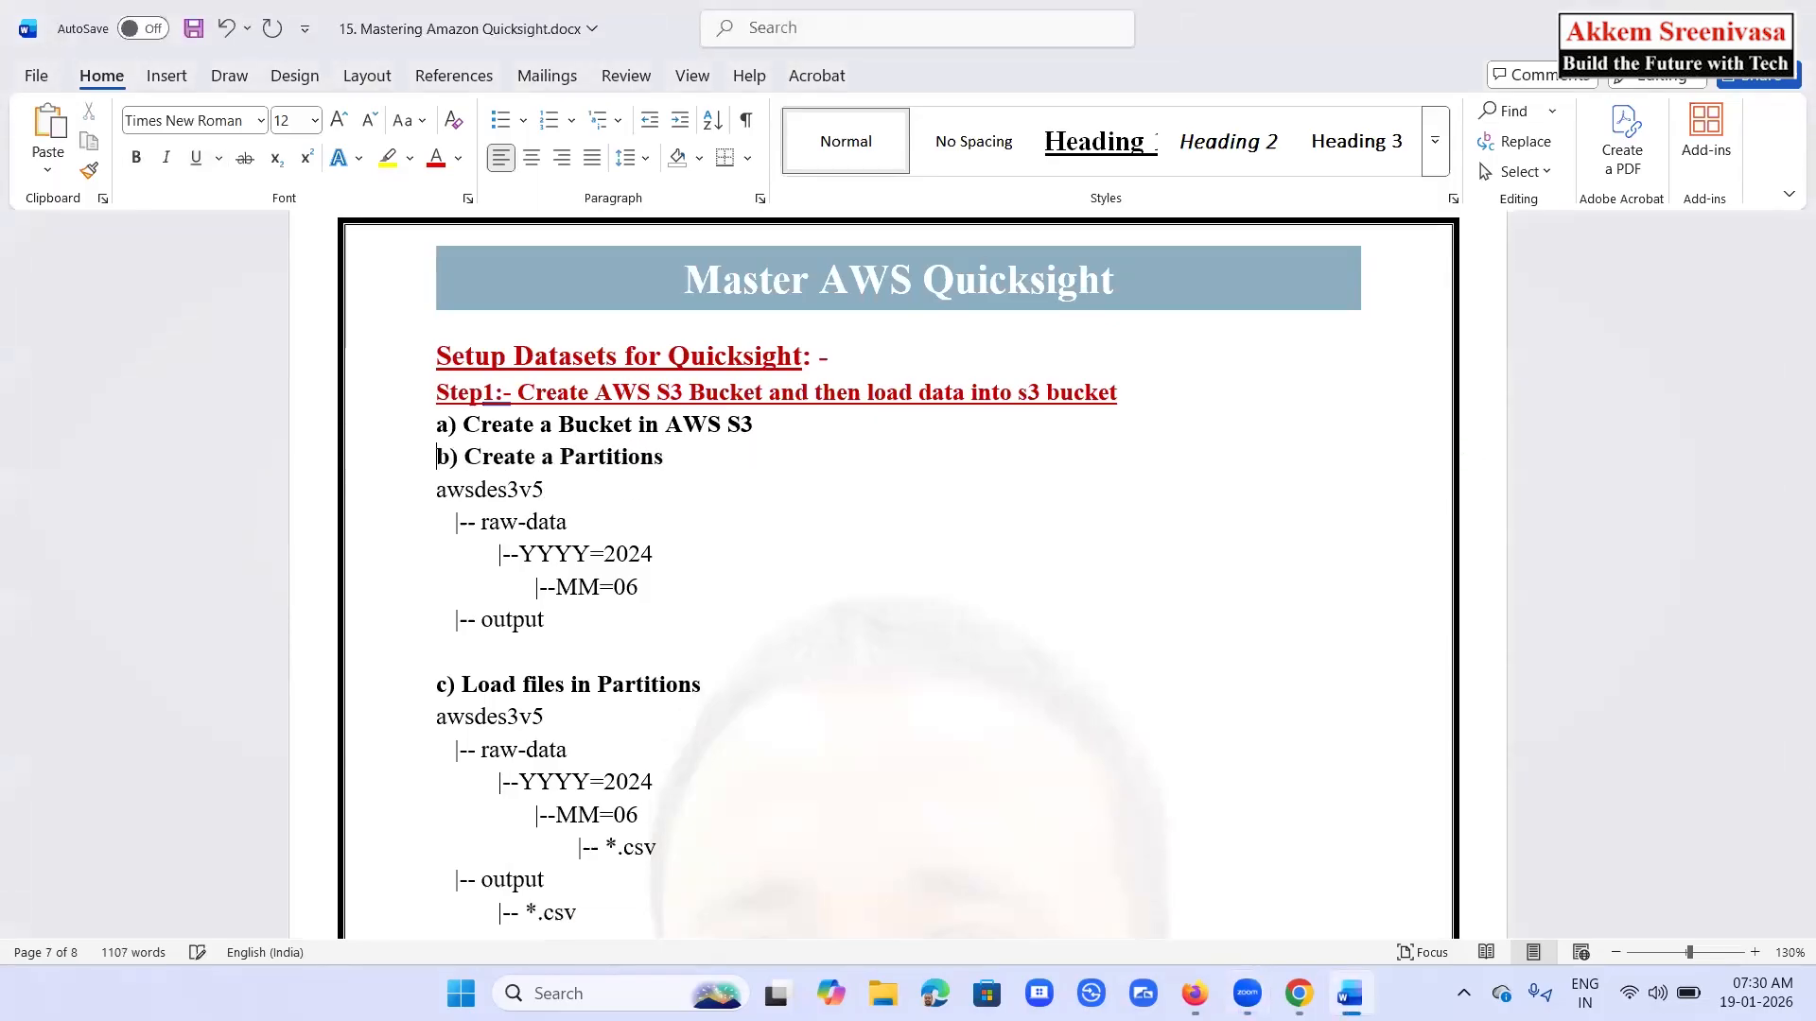
{"action": "type", "text": "akkemsreenivasa-quicksight"}
{"action": "key", "text": "Return"}
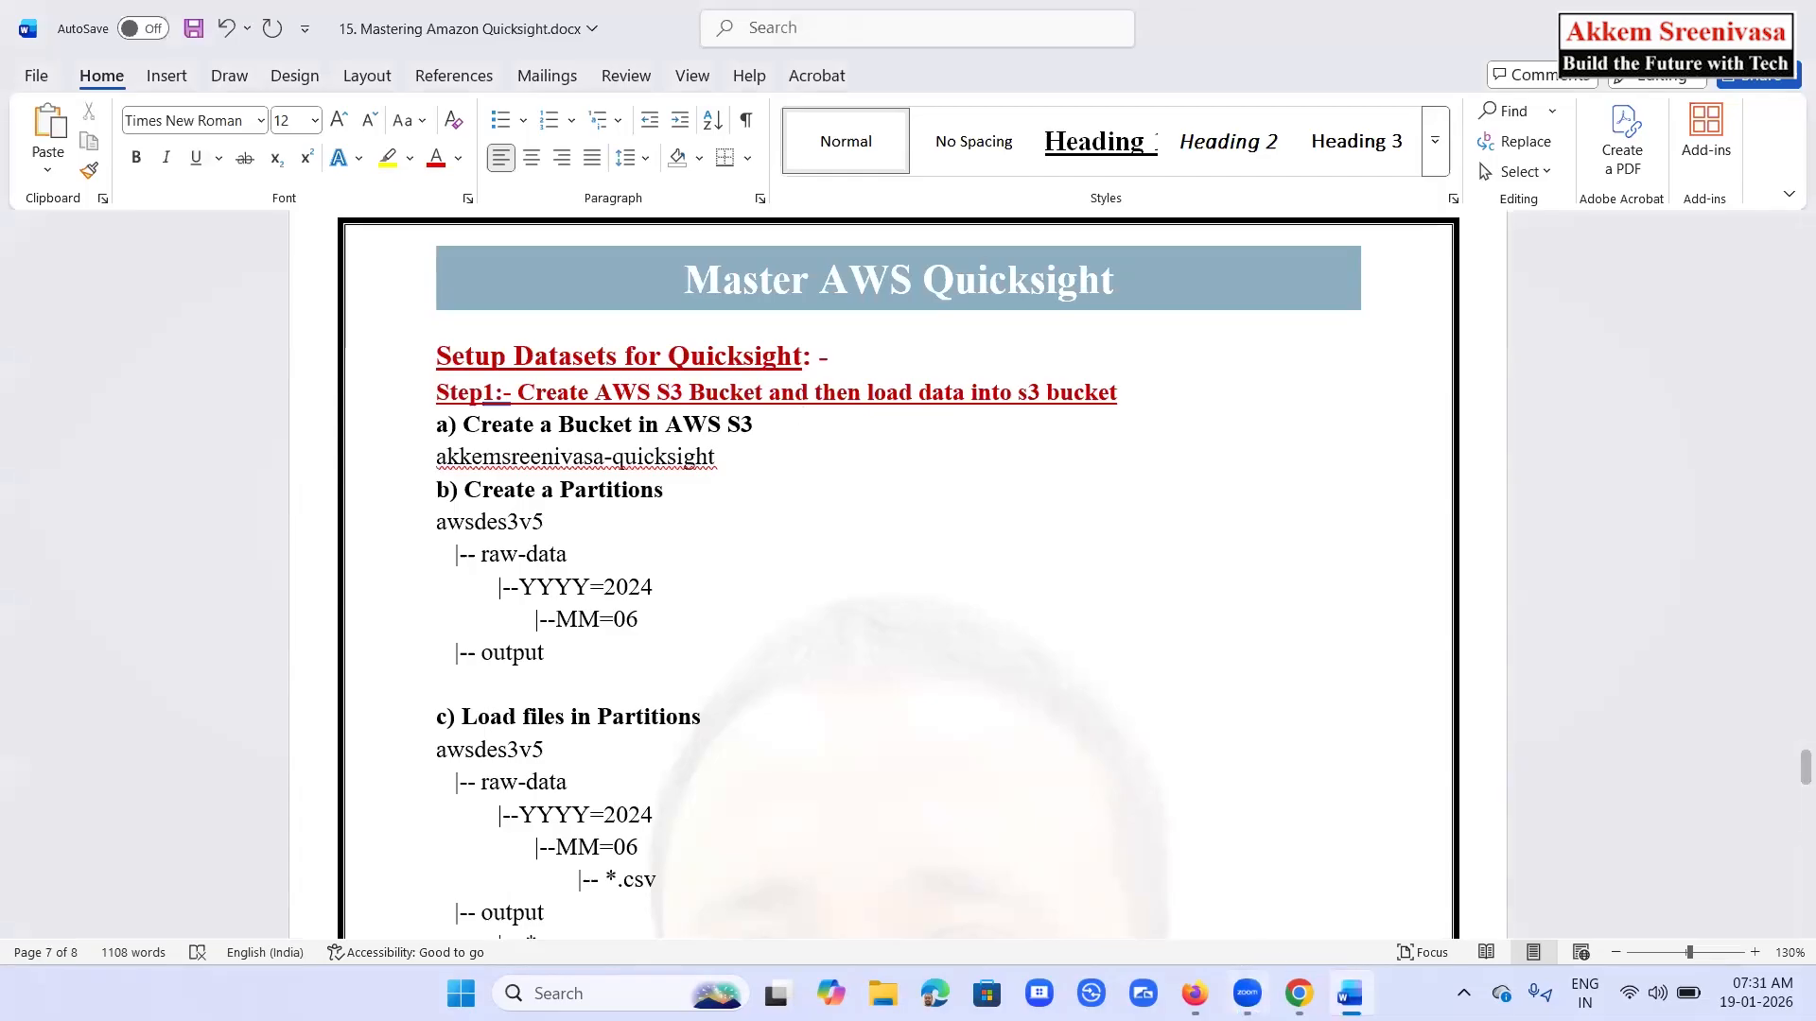
Switch to Chrome and view the dataset creation options in Amazon Quick Suite's Datasets page
{"action": "left_click", "coordinate": [1299, 992]}
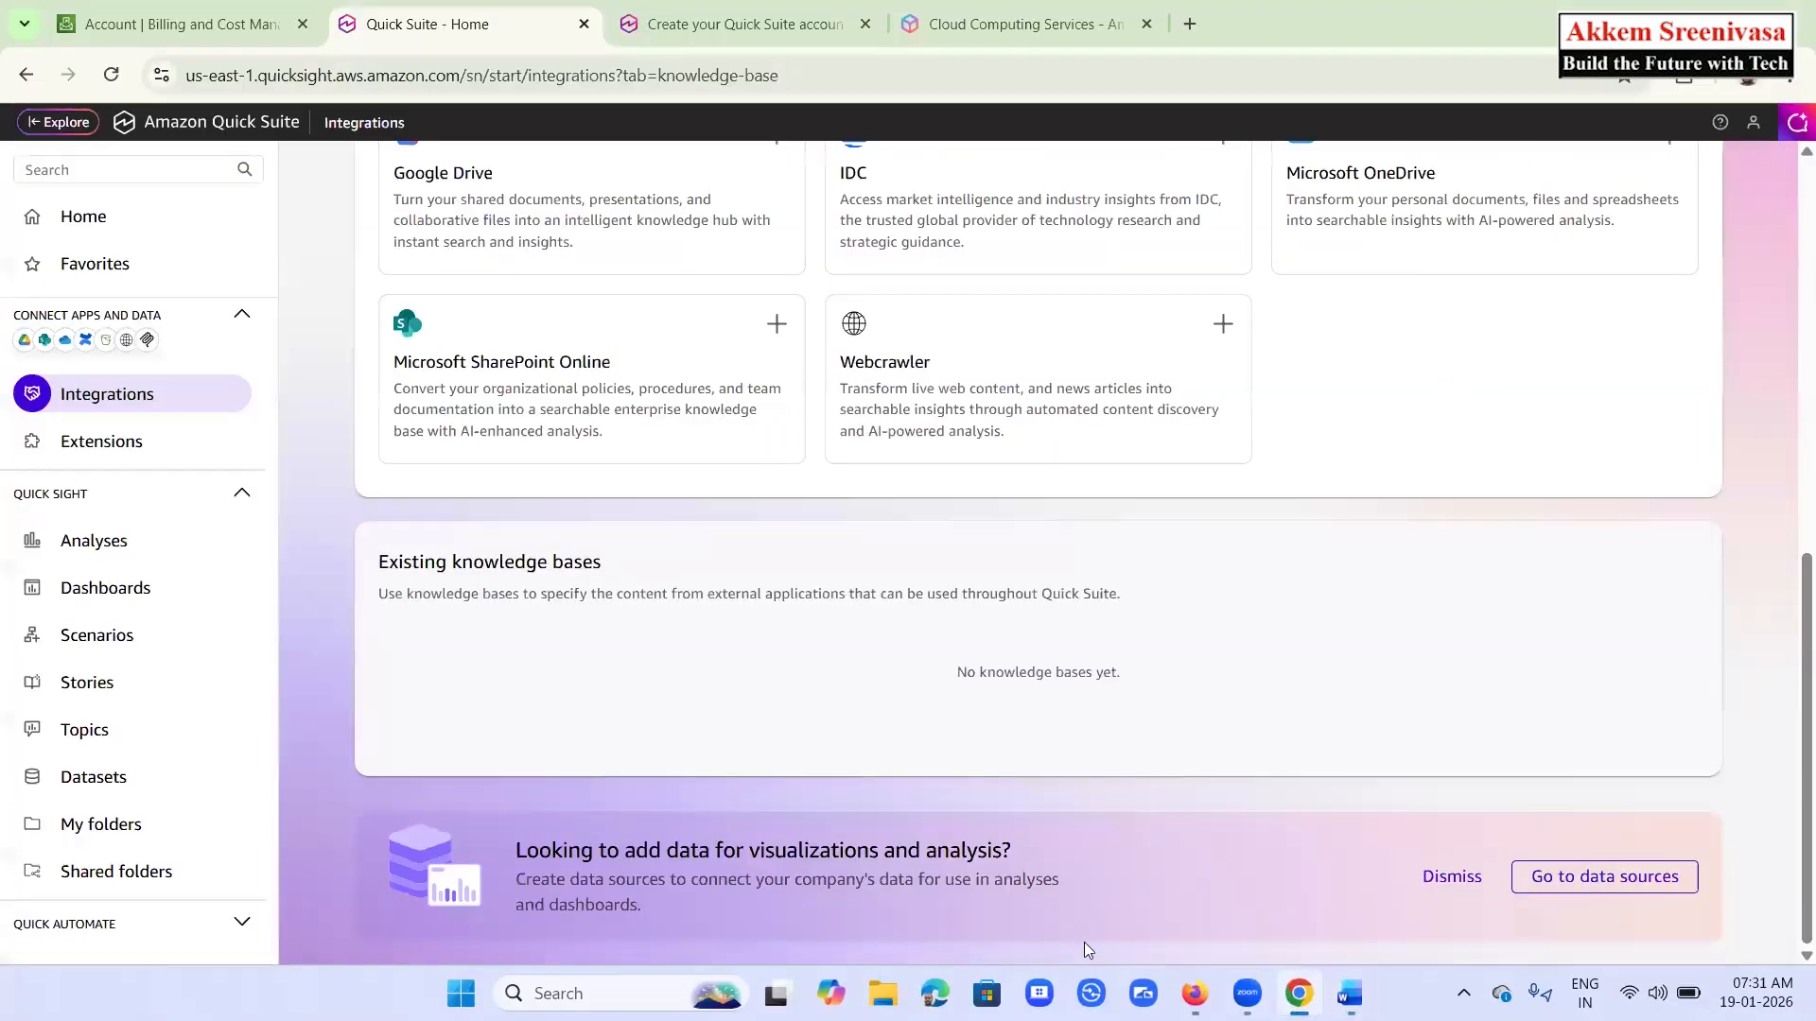
{"action": "left_click", "coordinate": [113, 784]}
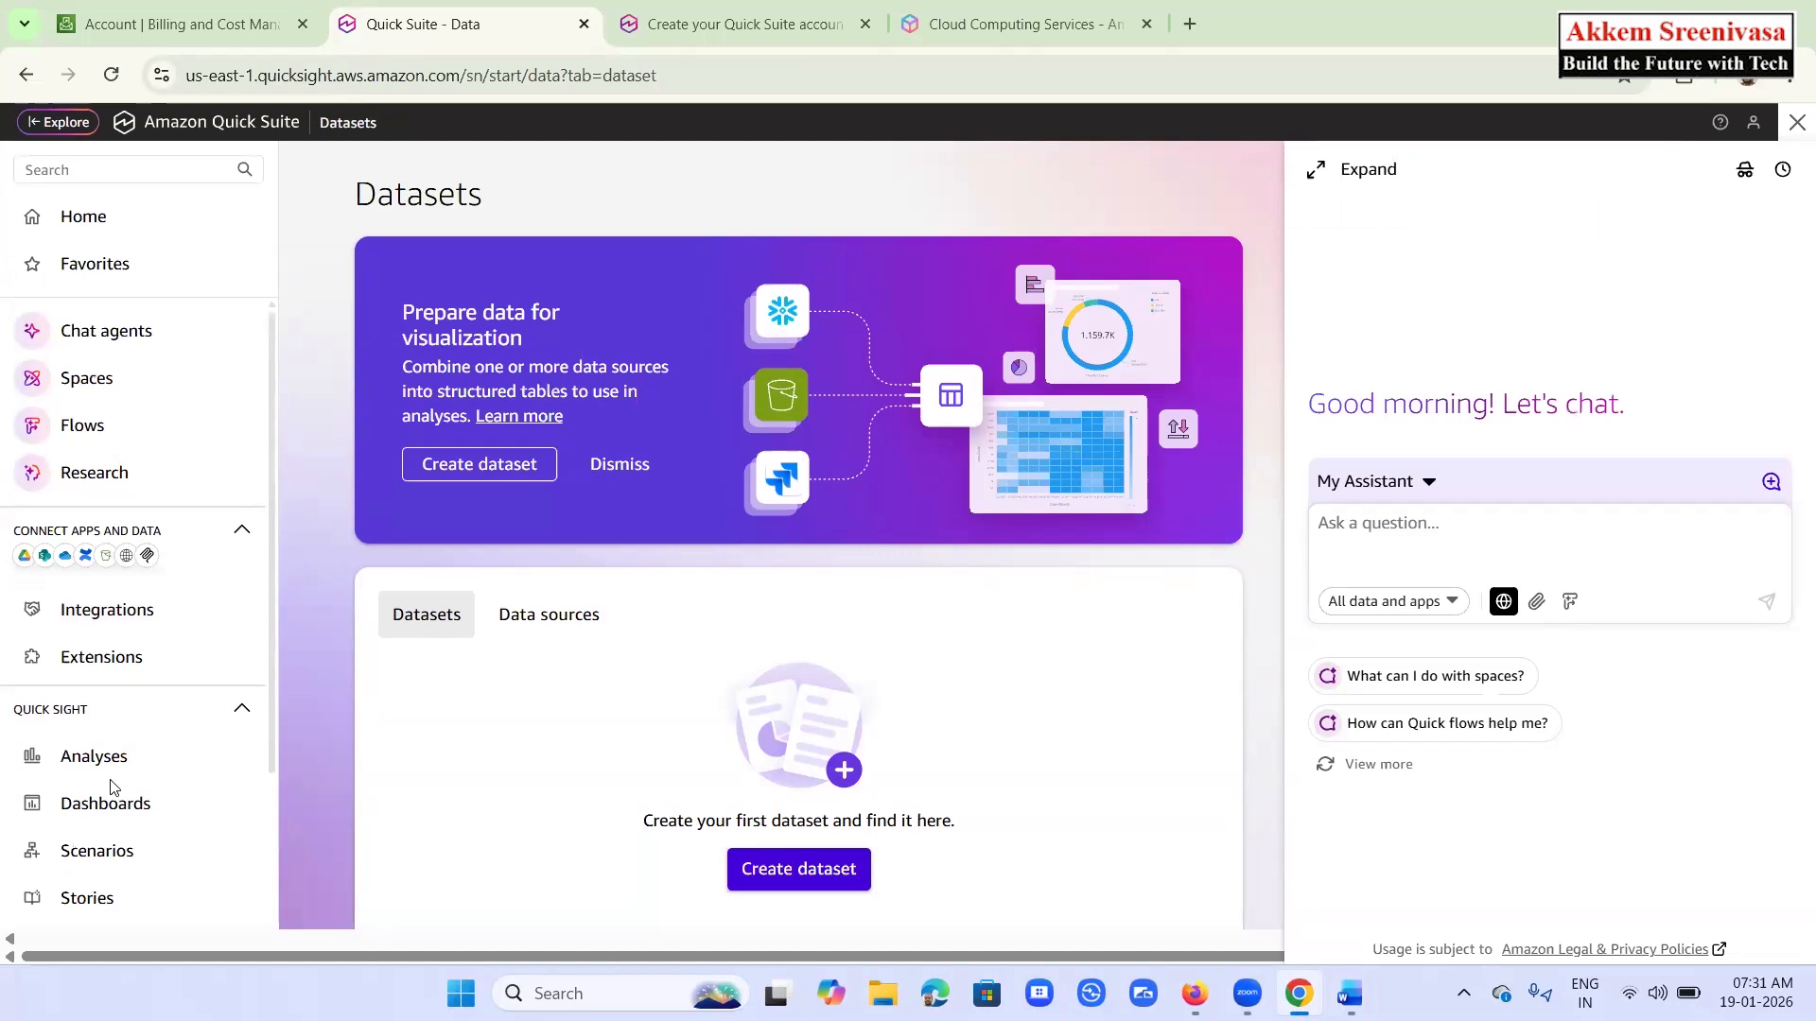
{"action": "left_click", "coordinate": [791, 870]}
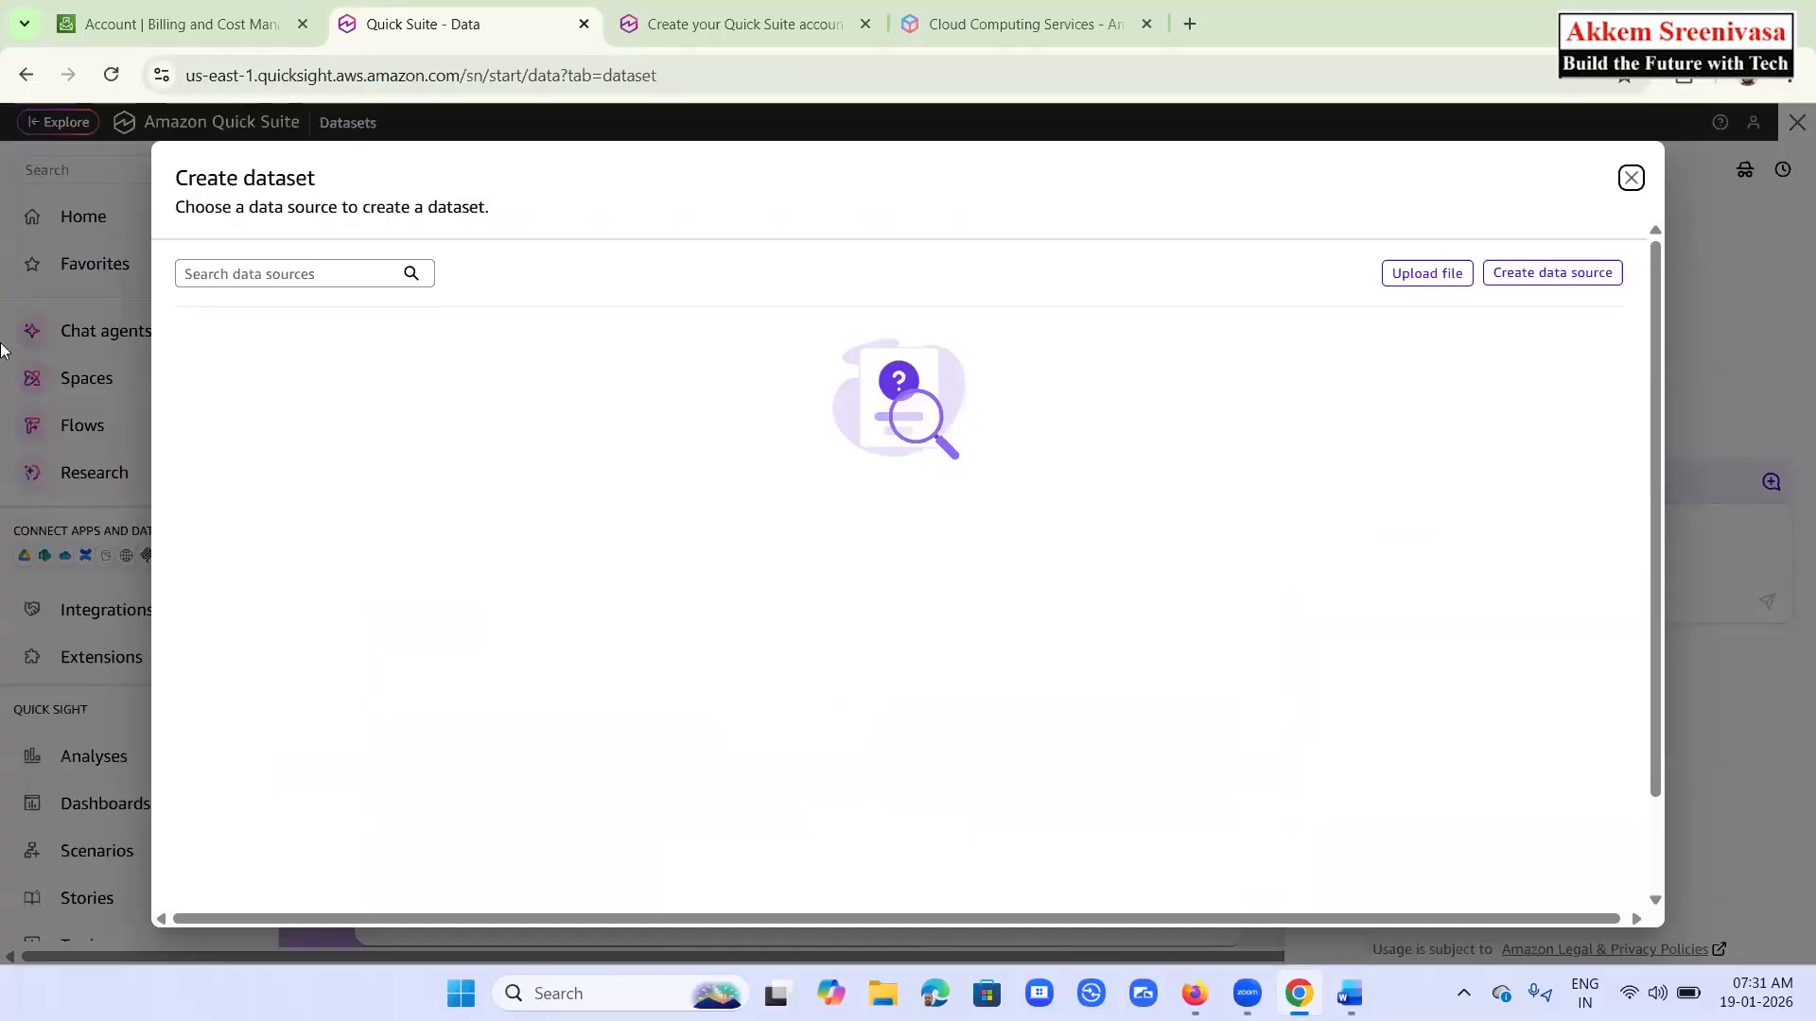
Search the AWS console for s3 and open the S3 service in a new browser tab
{"action": "left_click", "coordinate": [186, 27]}
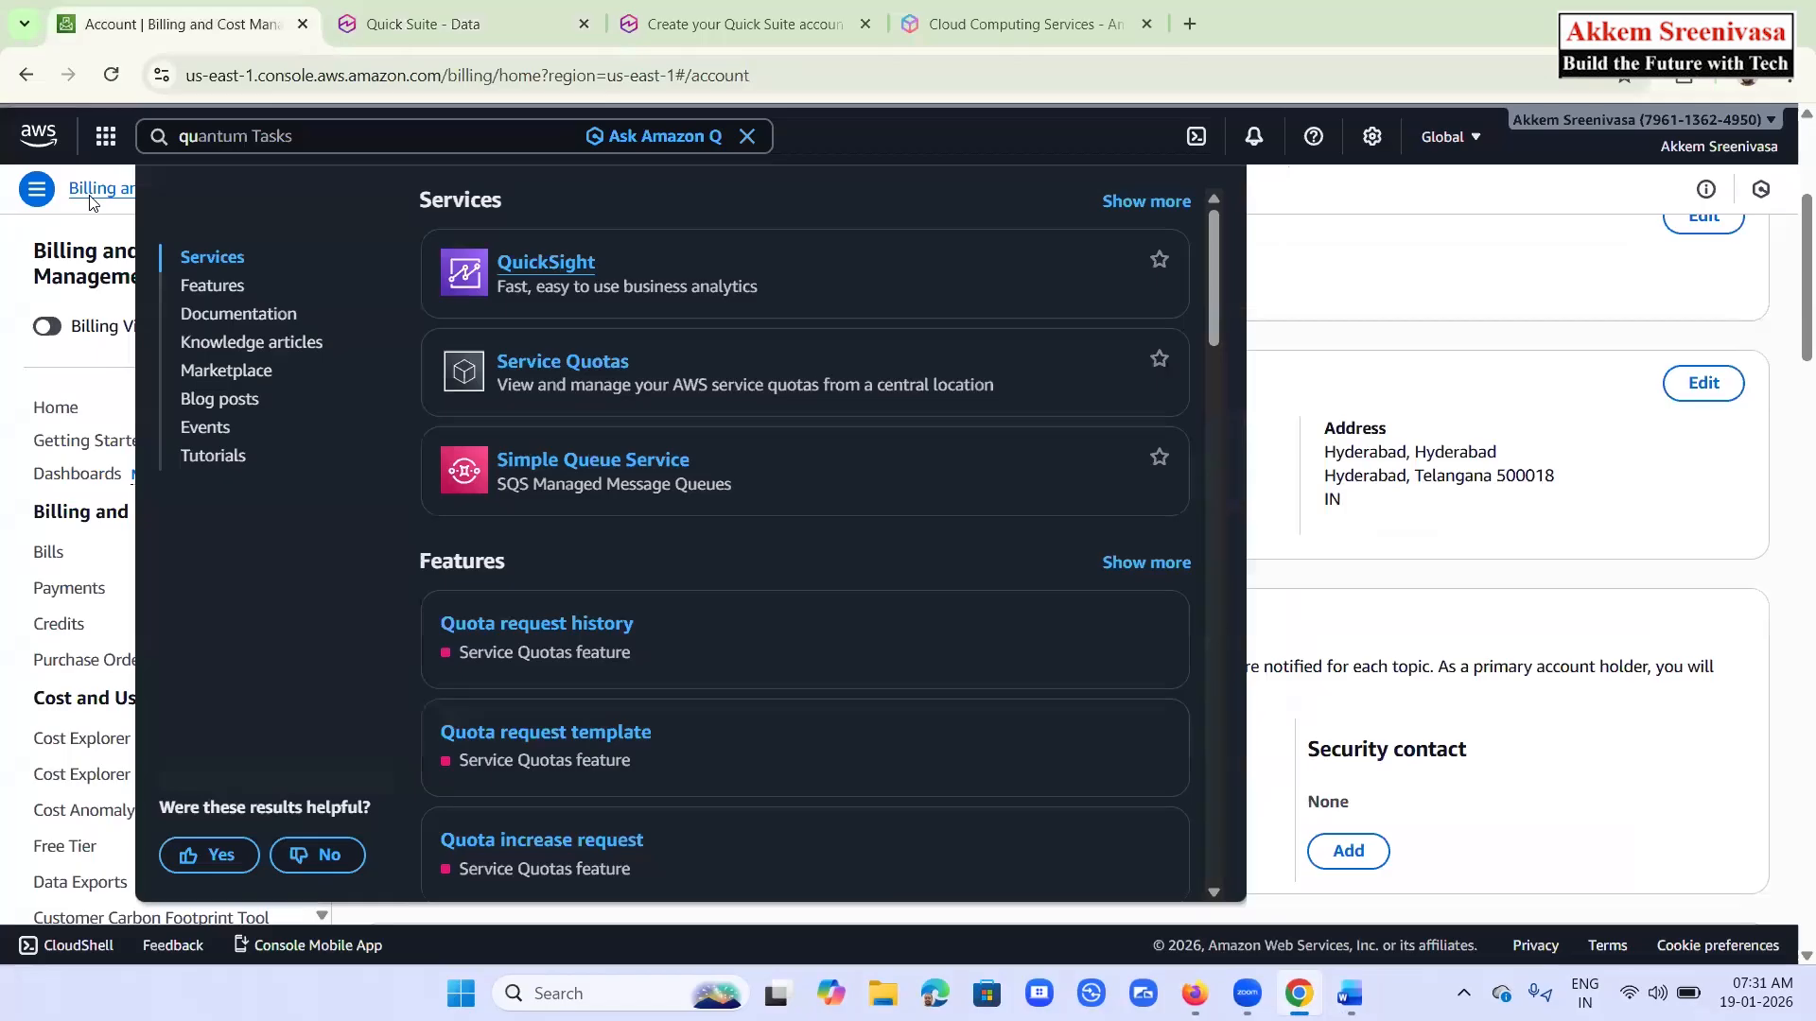
{"action": "left_click", "coordinate": [5, 230]}
{"action": "left_click", "coordinate": [325, 133]}
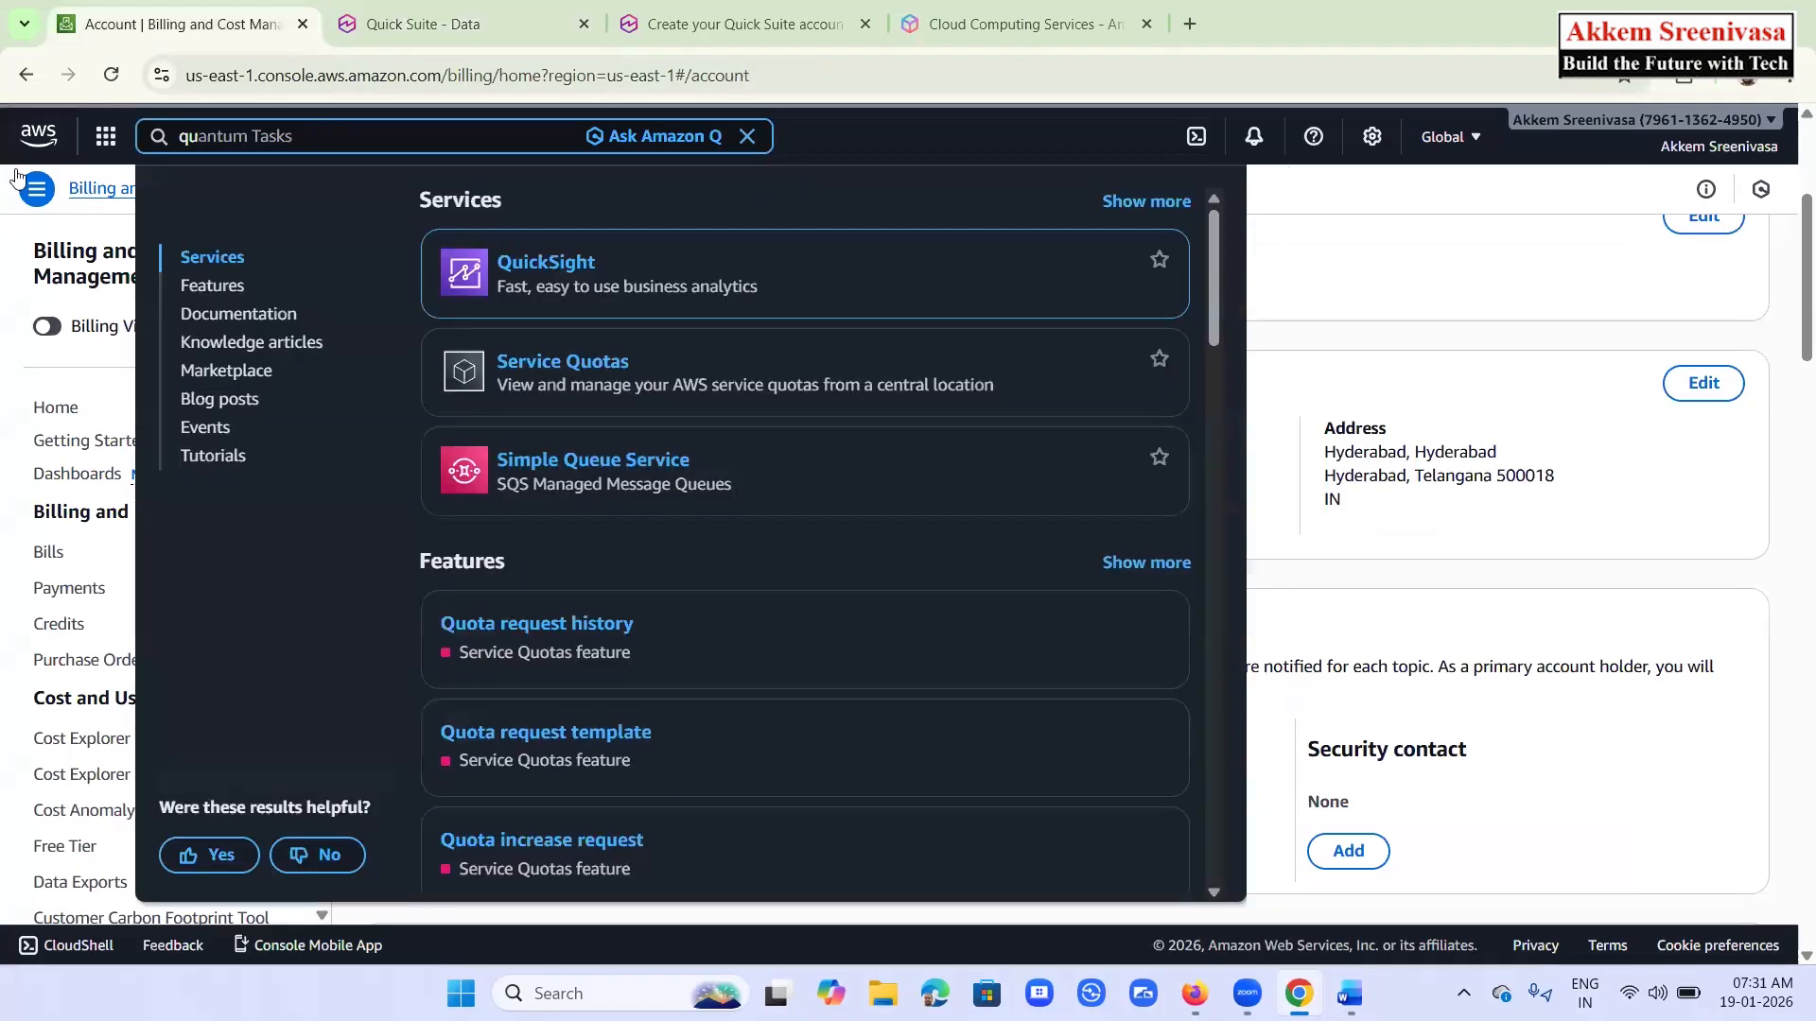
{"action": "left_click", "coordinate": [3, 199]}
{"action": "type", "text": "s3"}
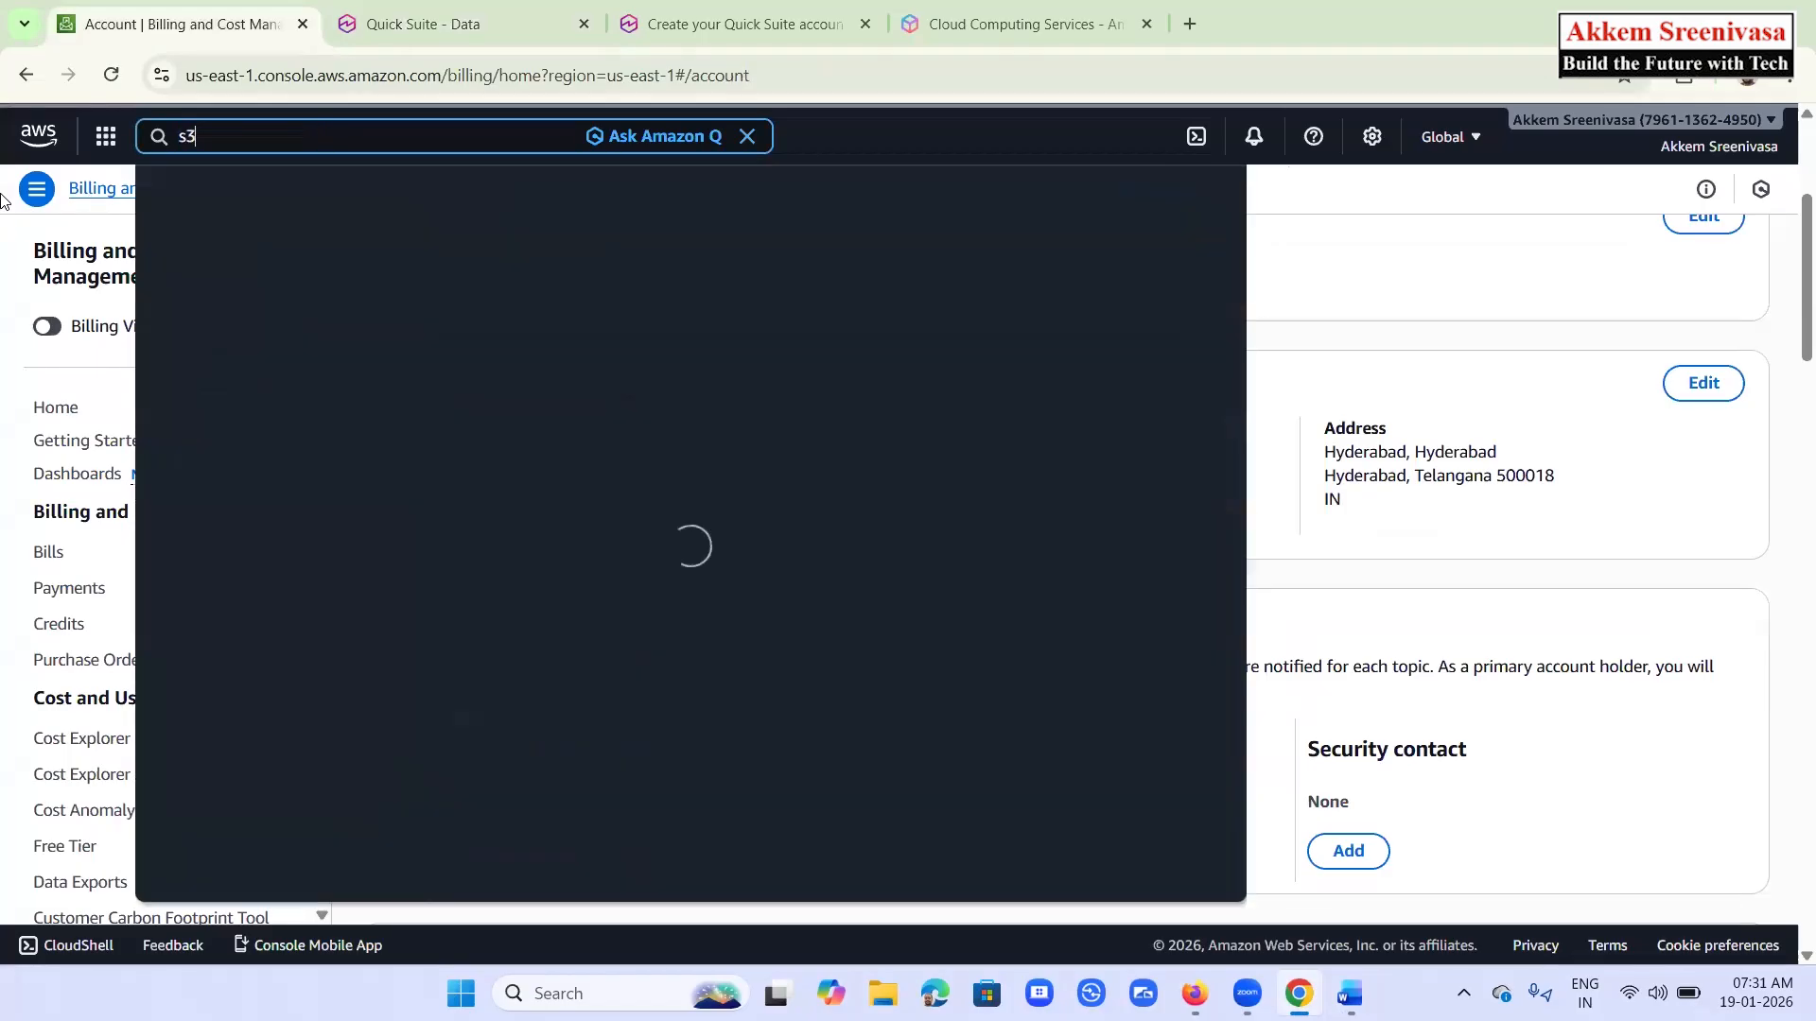
{"action": "right_click", "coordinate": [503, 265]}
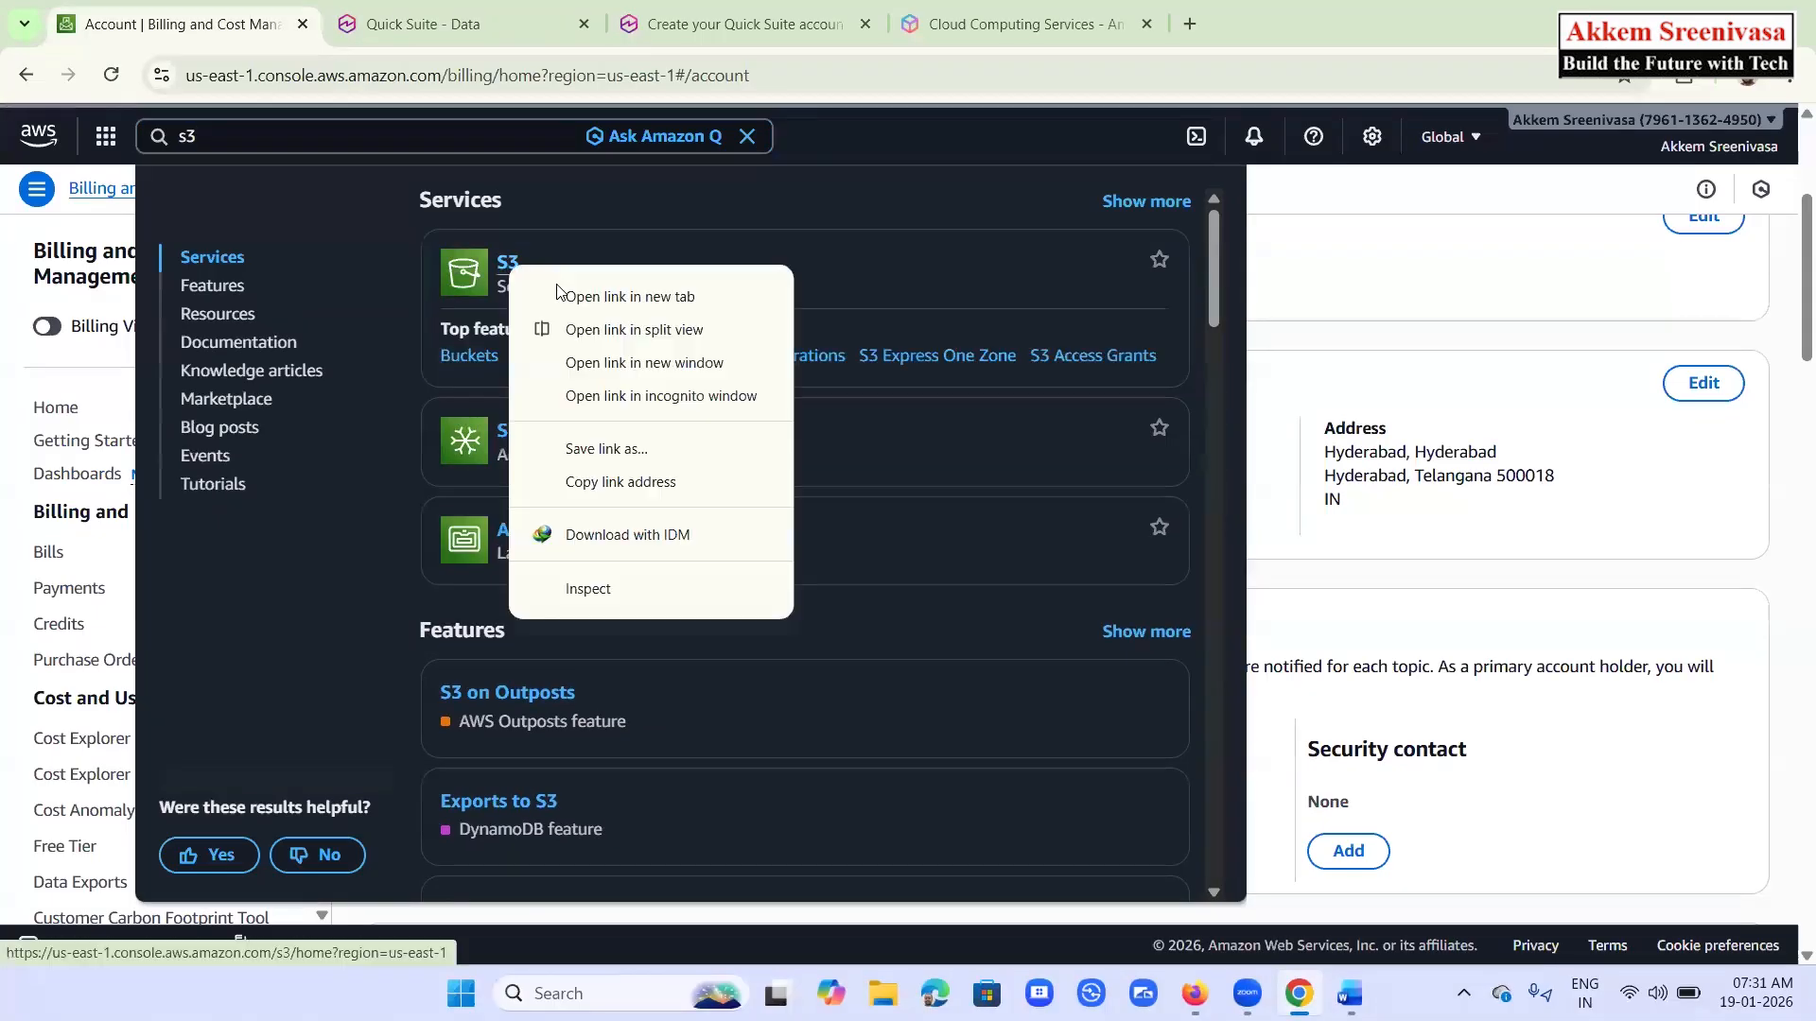
{"action": "left_click", "coordinate": [567, 293]}
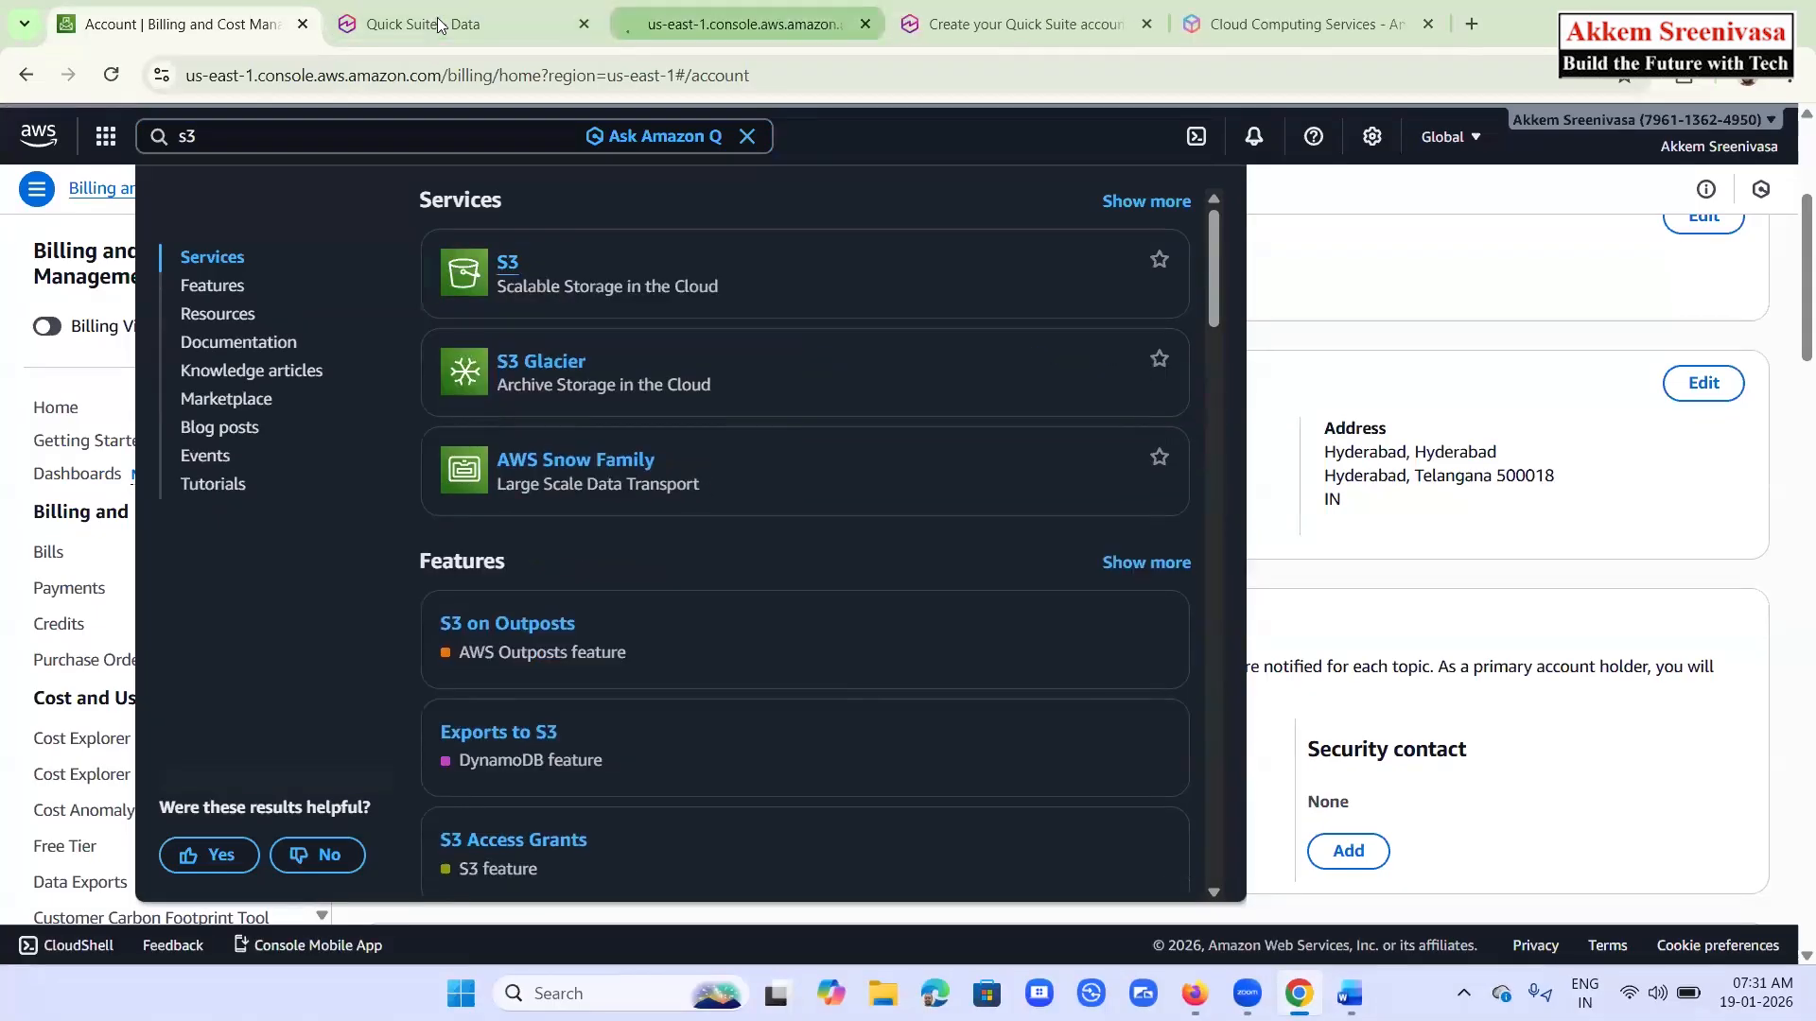
{"action": "key", "text": "ctrl+3"}
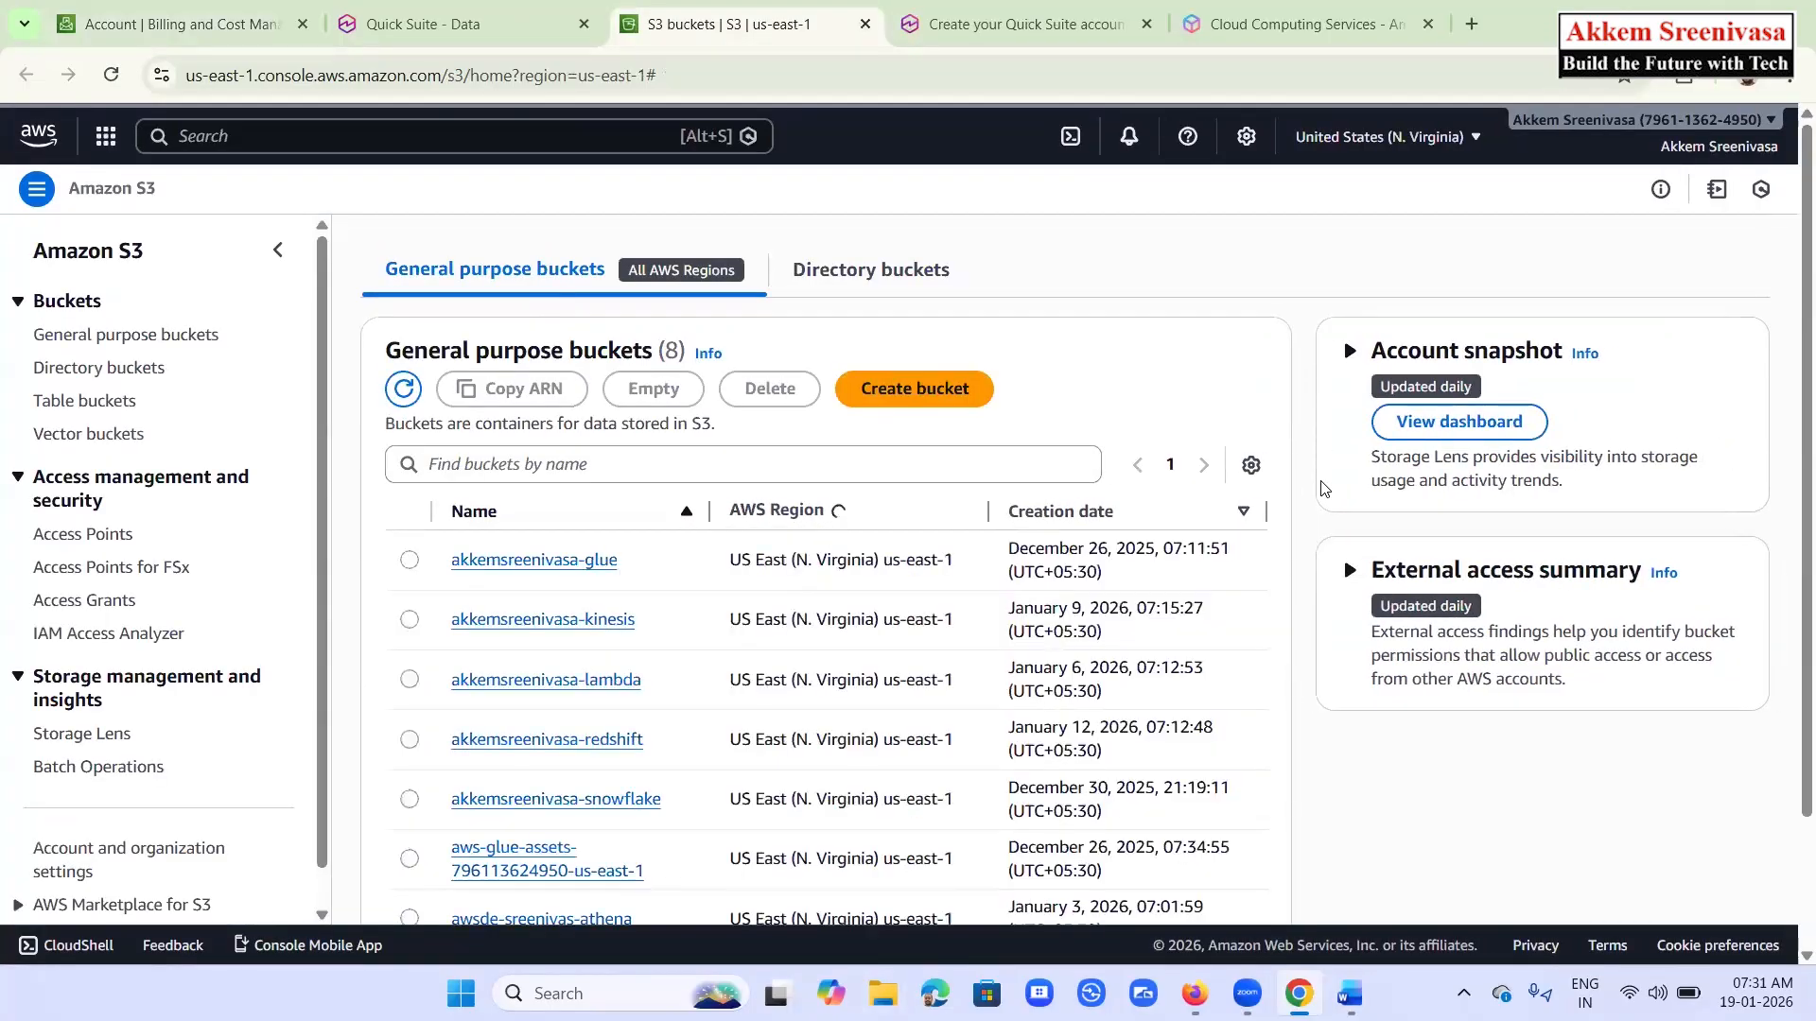
Begin a new general purpose S3 bucket, naming it with the author's name followed by "-quicksight"
{"action": "left_click", "coordinate": [945, 393]}
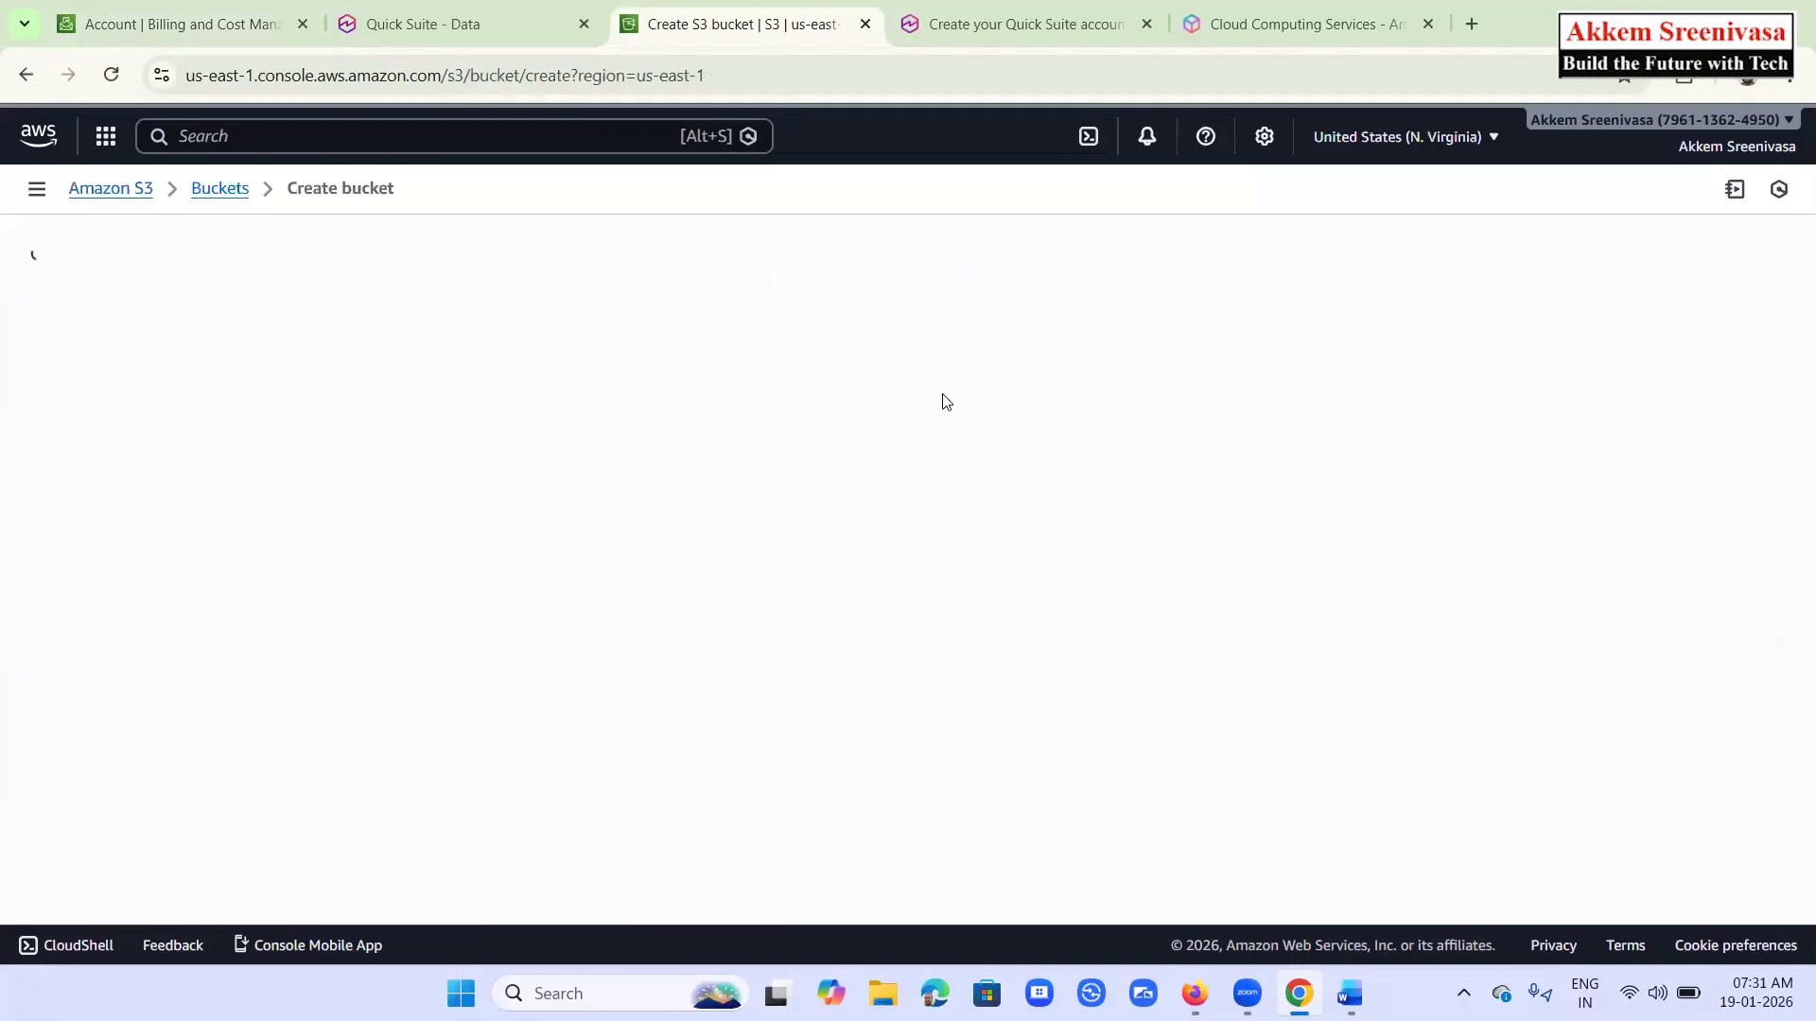
{"action": "left_click", "coordinate": [305, 634]}
{"action": "type", "text": "akk"}
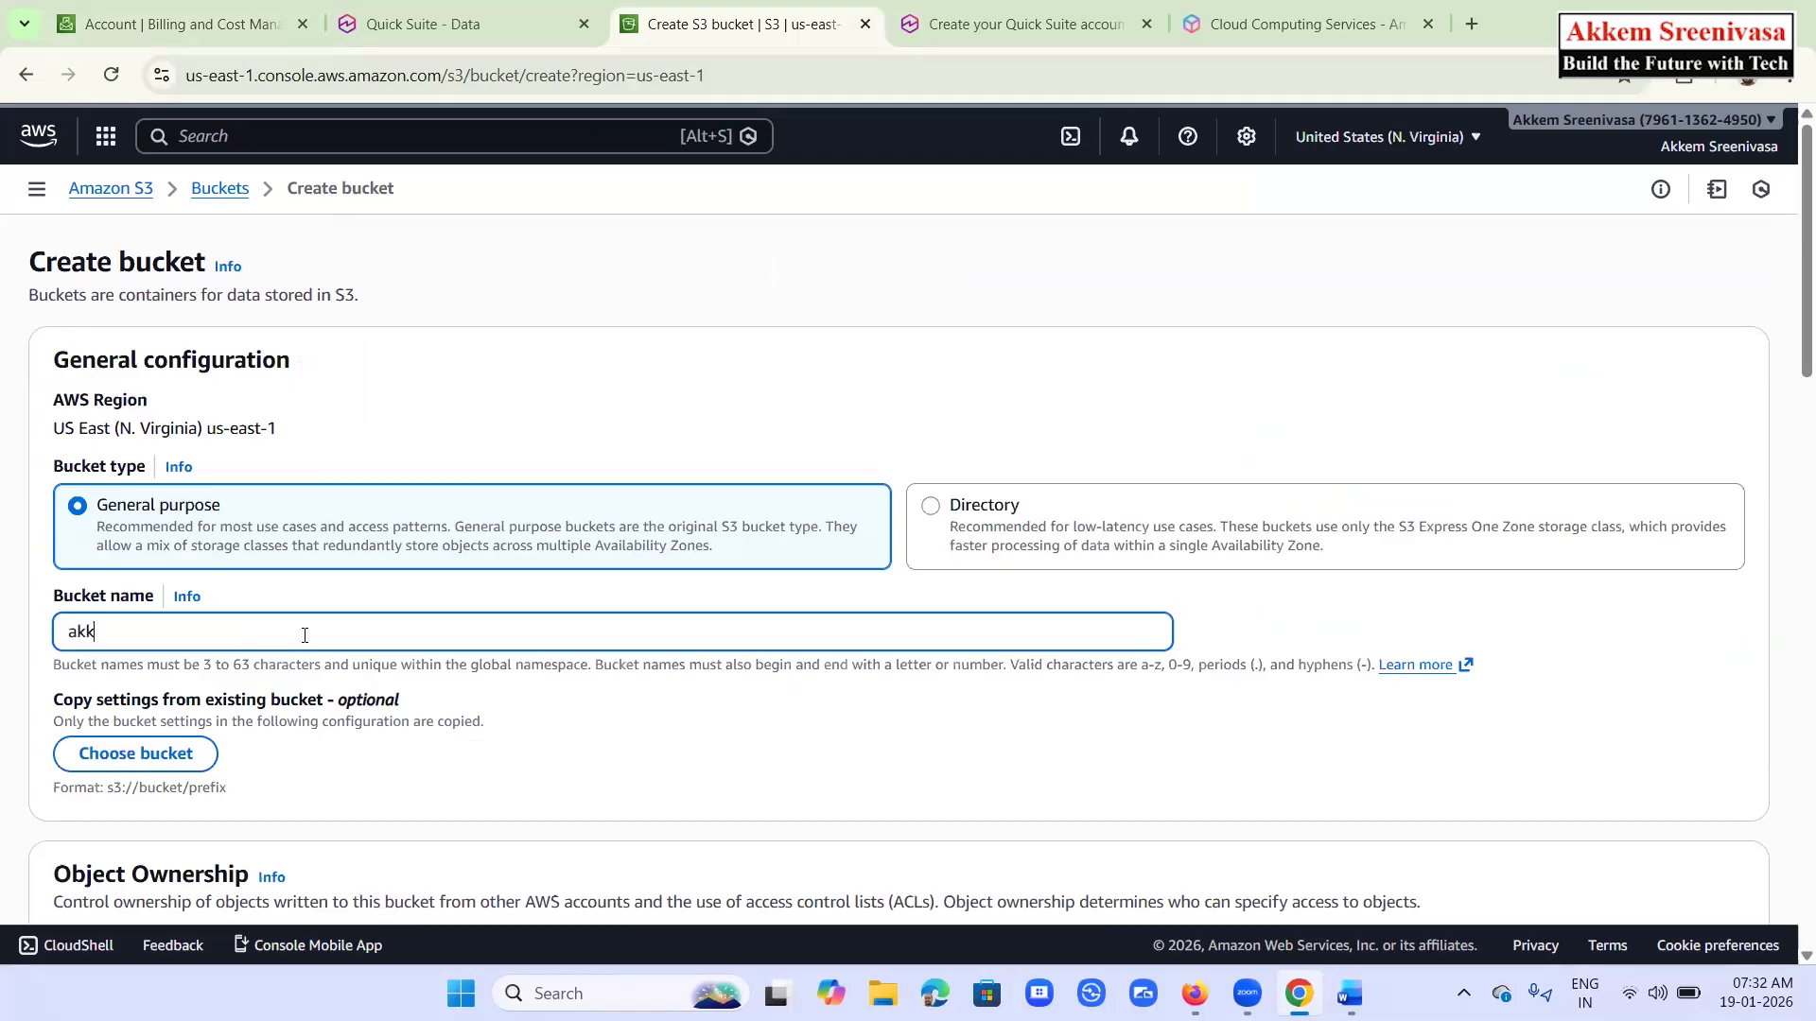
{"action": "type", "text": "emsreenivasa-quicksight"}
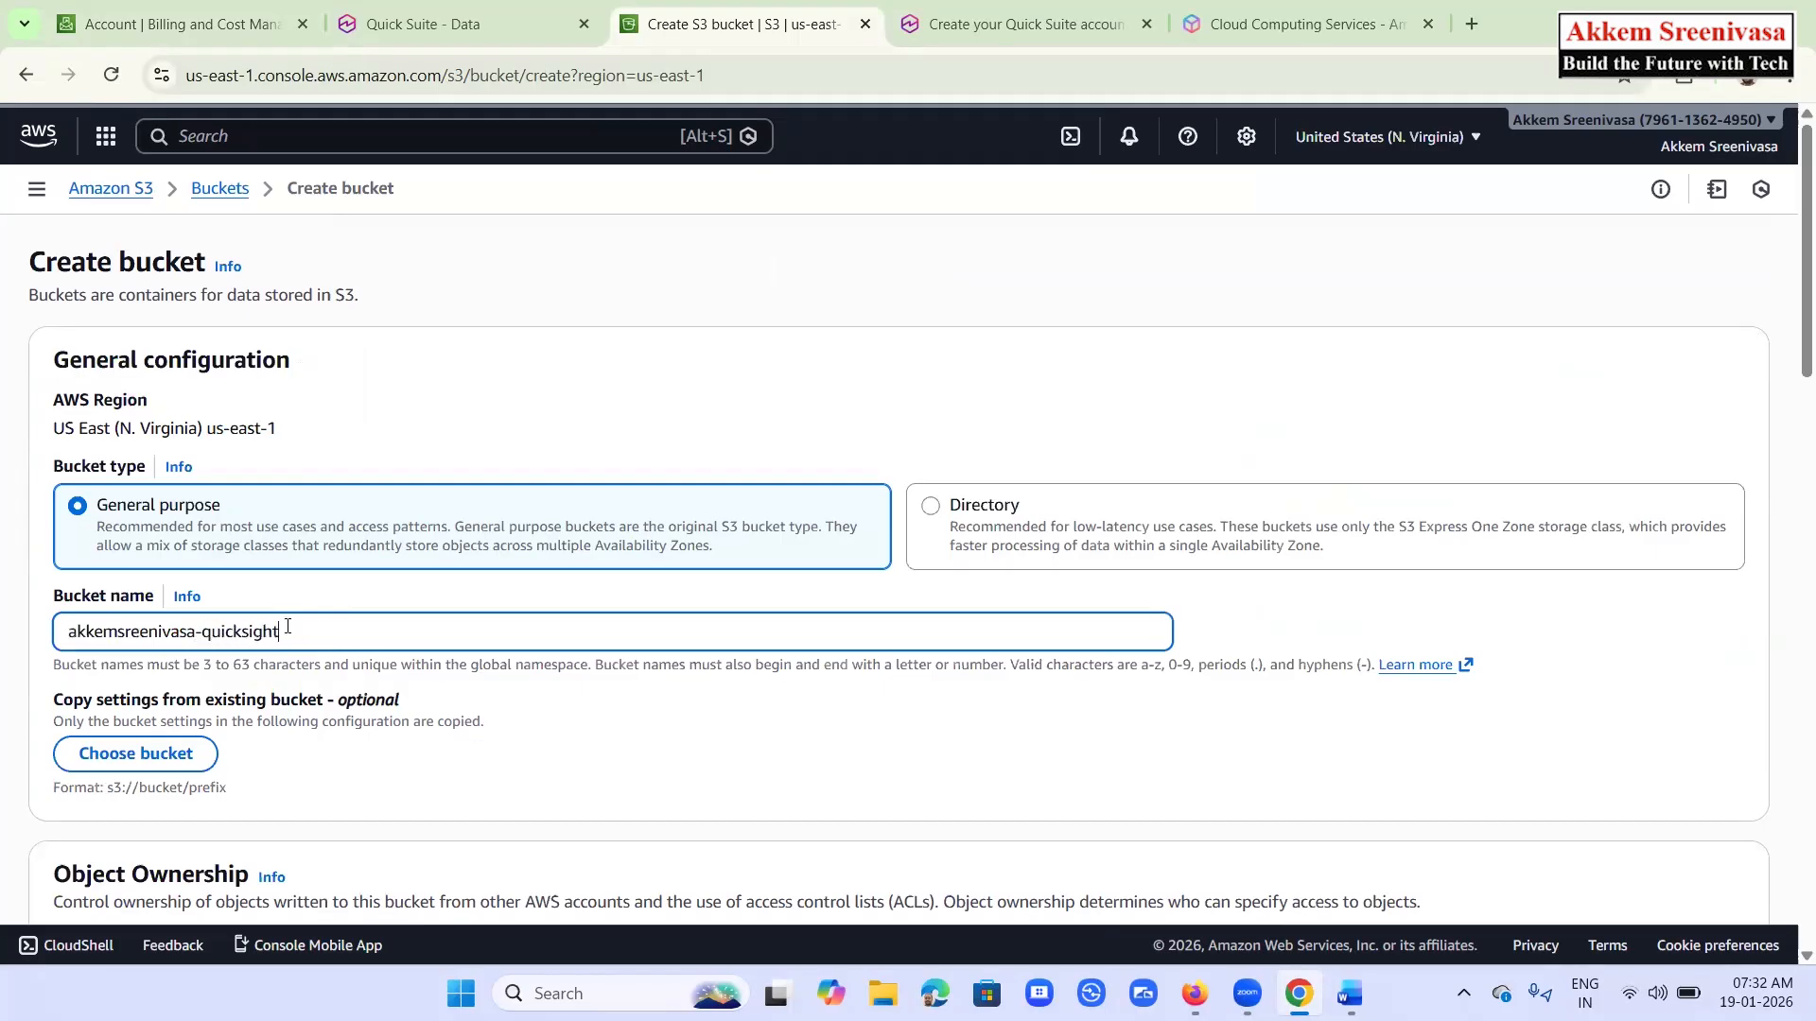
Turn off Block all public access, acknowledge the public access setting, and create the bucket
{"action": "scroll", "coordinate": [336, 711], "scroll_direction": "down", "scroll_amount": 10}
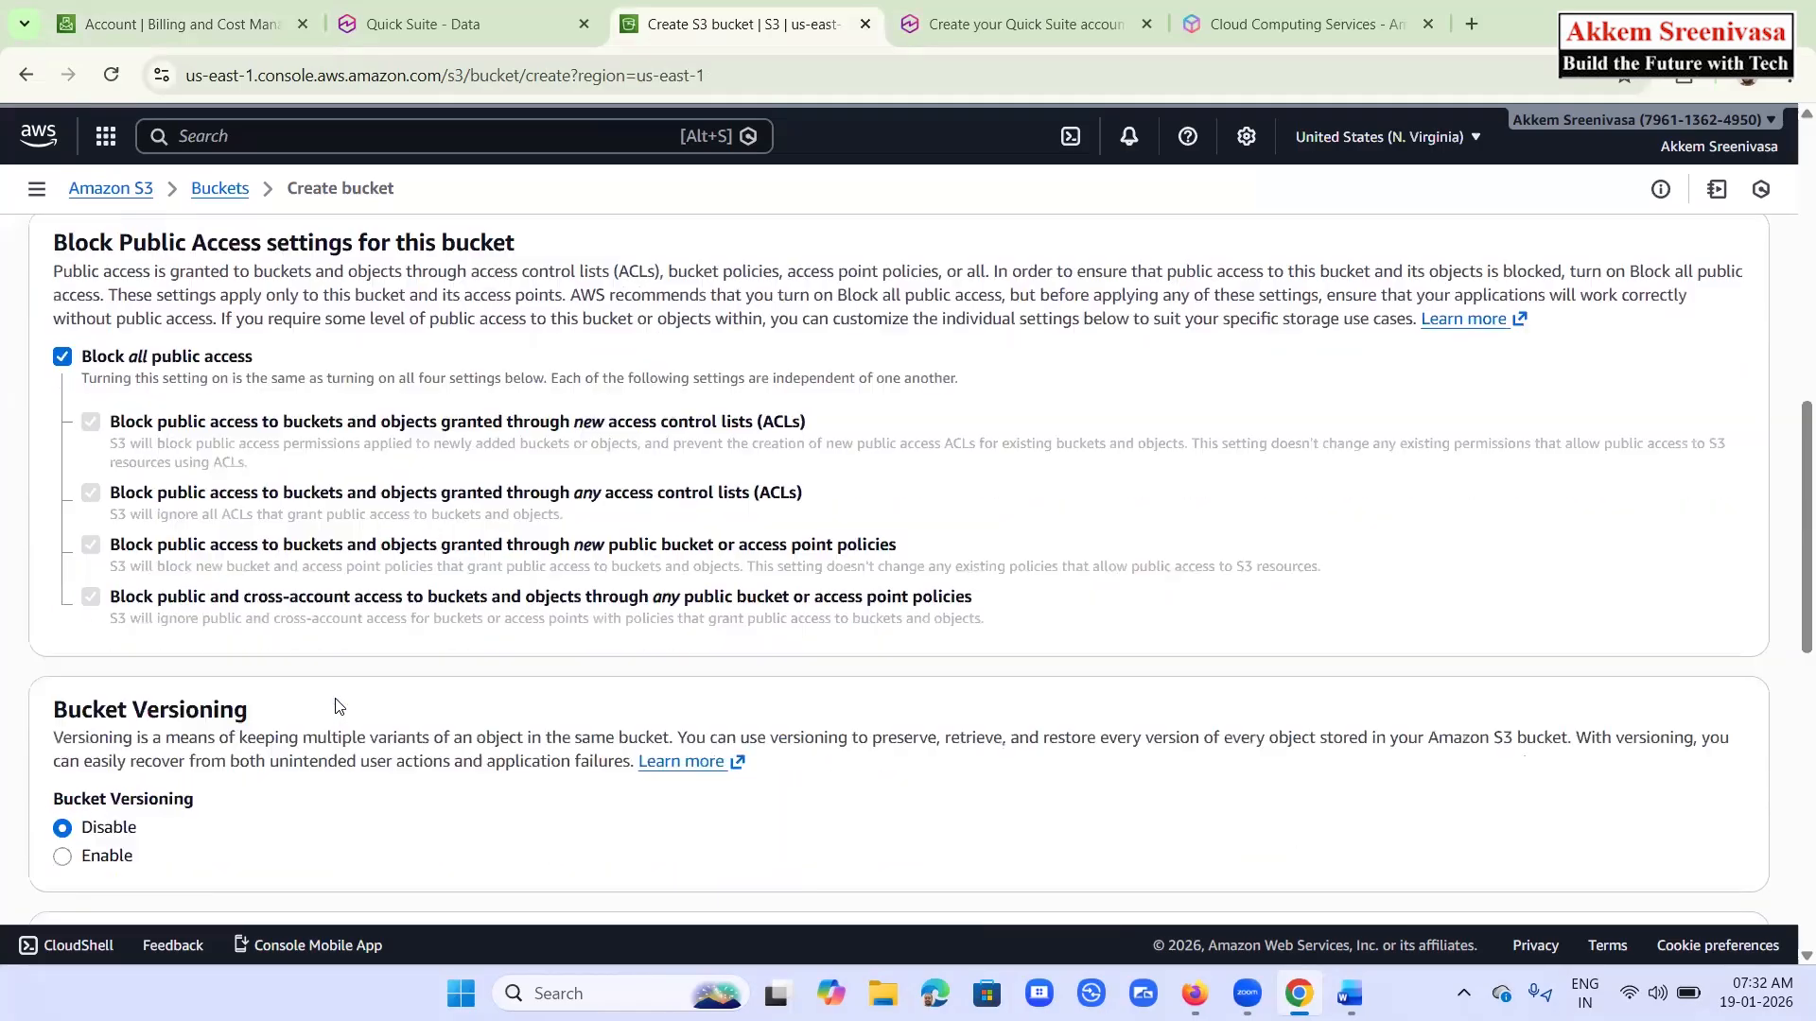
{"action": "scroll", "coordinate": [333, 700], "scroll_direction": "up", "scroll_amount": 1}
{"action": "left_click", "coordinate": [62, 356]}
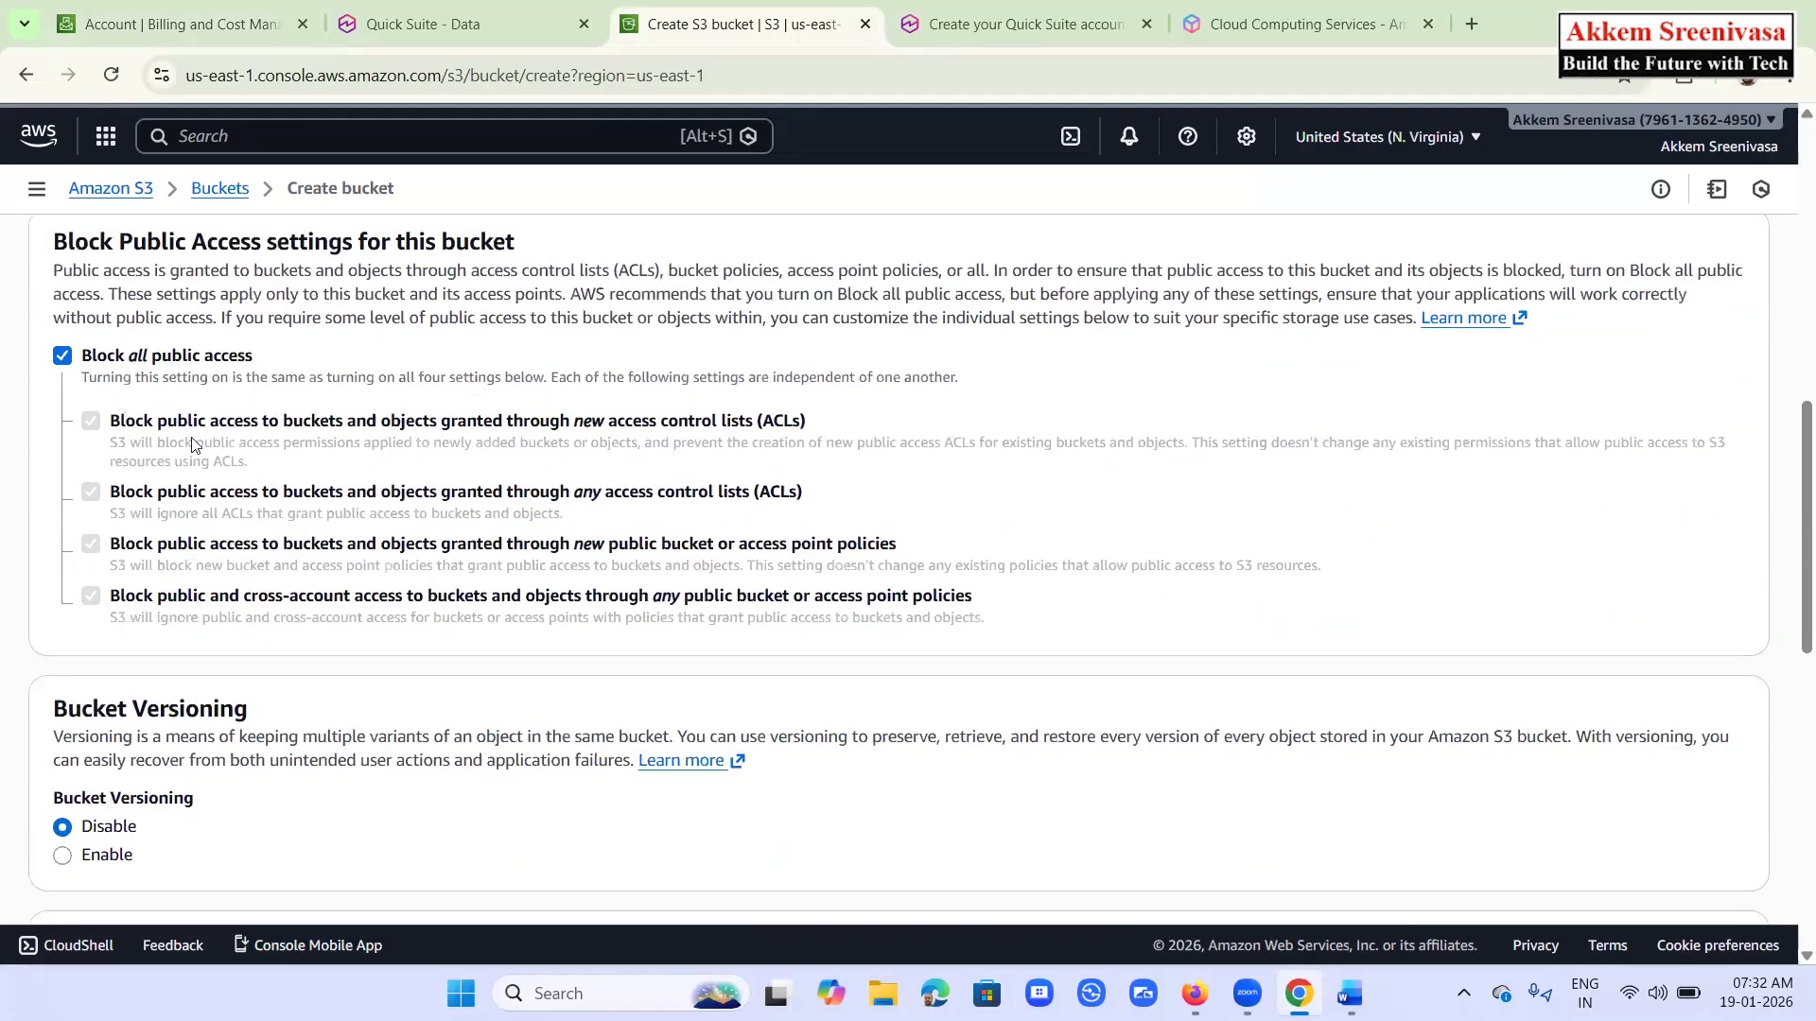
{"action": "scroll", "coordinate": [283, 516], "scroll_direction": "down", "scroll_amount": 2}
{"action": "scroll", "coordinate": [147, 421], "scroll_direction": "down", "scroll_amount": 2}
{"action": "left_click", "coordinate": [112, 391]}
{"action": "scroll", "coordinate": [1730, 761], "scroll_direction": "down", "scroll_amount": 3}
{"action": "scroll", "coordinate": [1725, 844], "scroll_direction": "down", "scroll_amount": 4}
{"action": "left_click", "coordinate": [1716, 856]}
In the Word document, replace awsdes3v5 under "b) Create a Partitions" with a copy of the new bucket name
{"action": "left_click", "coordinate": [1349, 993]}
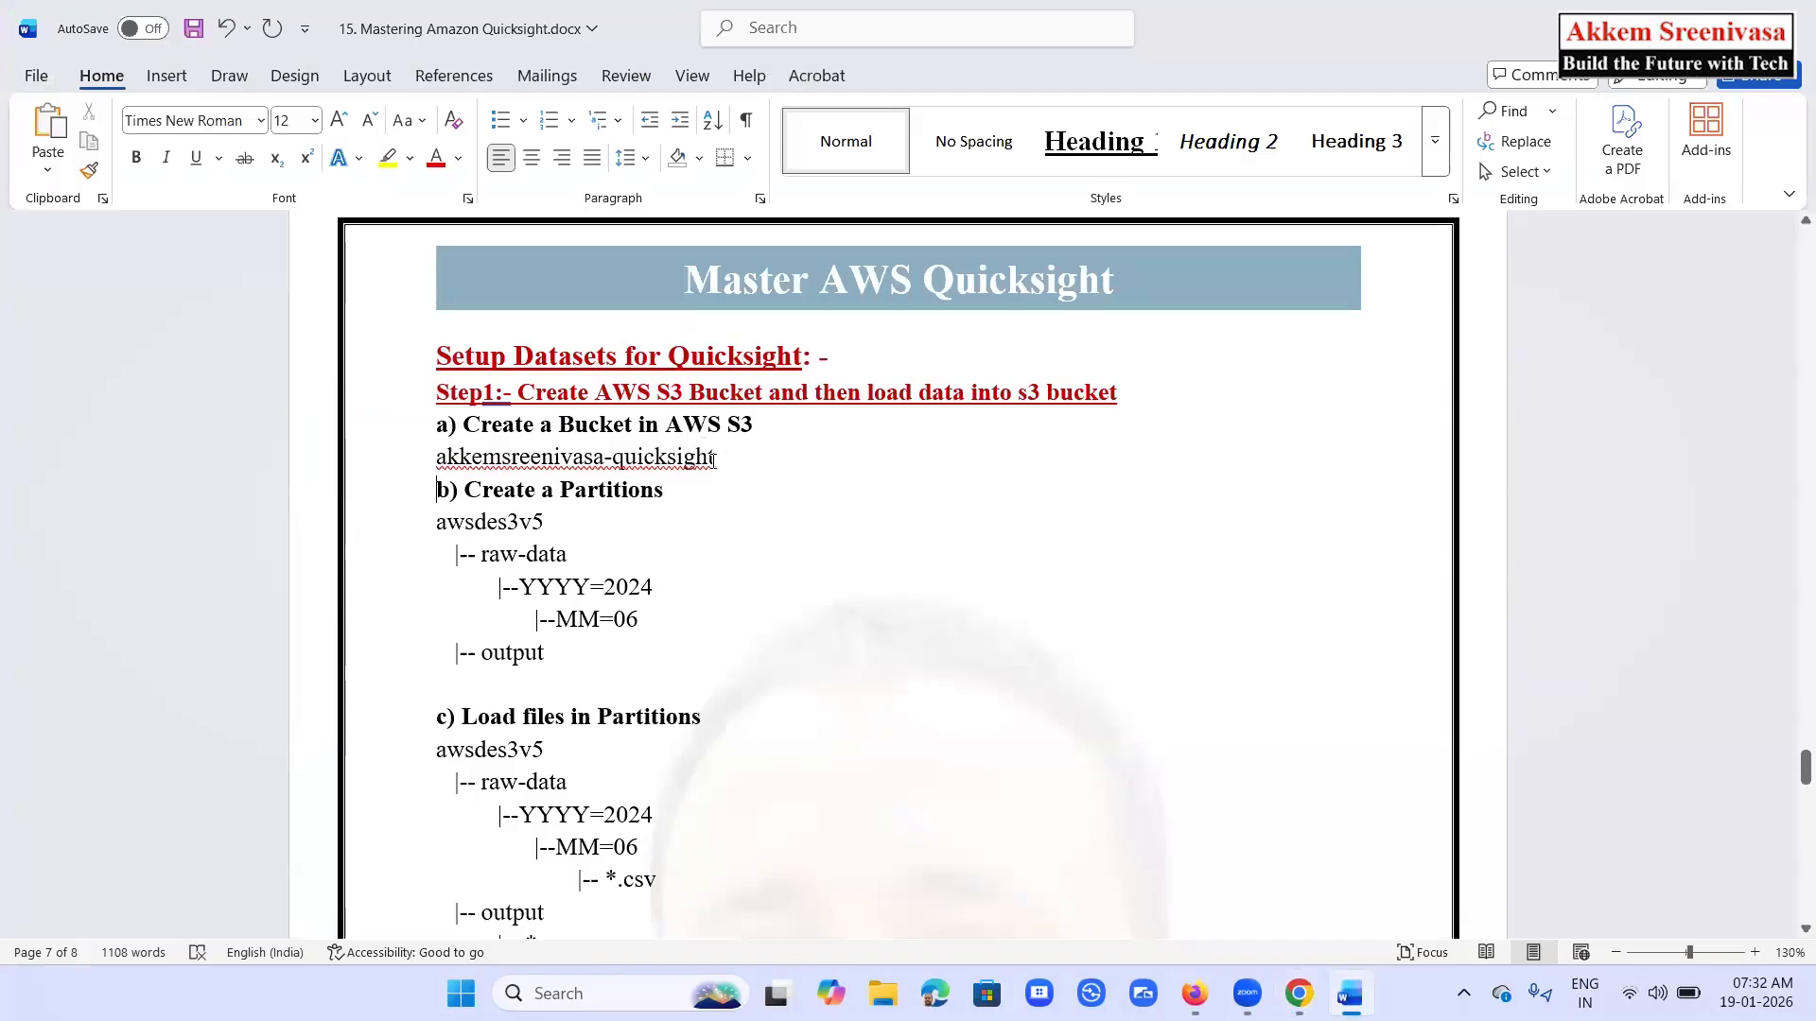
{"action": "left_click_drag", "start_coordinate": [716, 458], "coordinate": [437, 462]}
{"action": "key", "text": "ctrl+c"}
{"action": "double_click", "coordinate": [492, 519]}
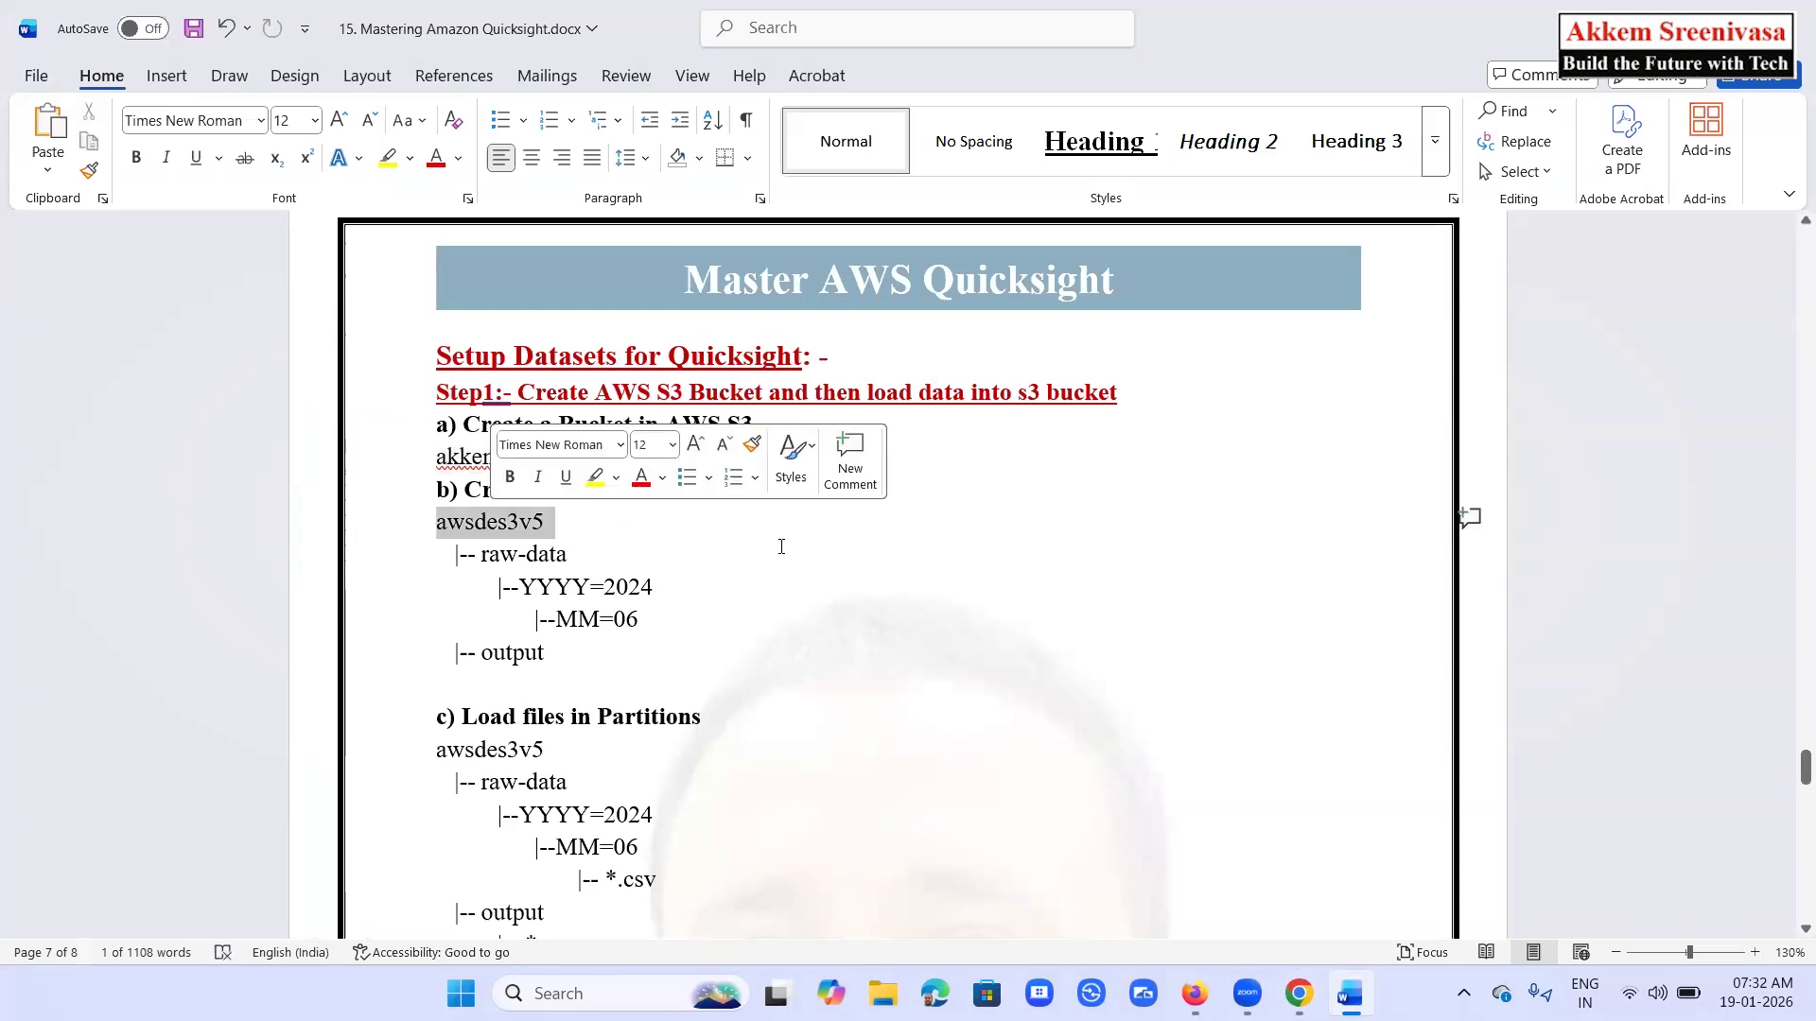
{"action": "key", "text": "ctrl+v"}
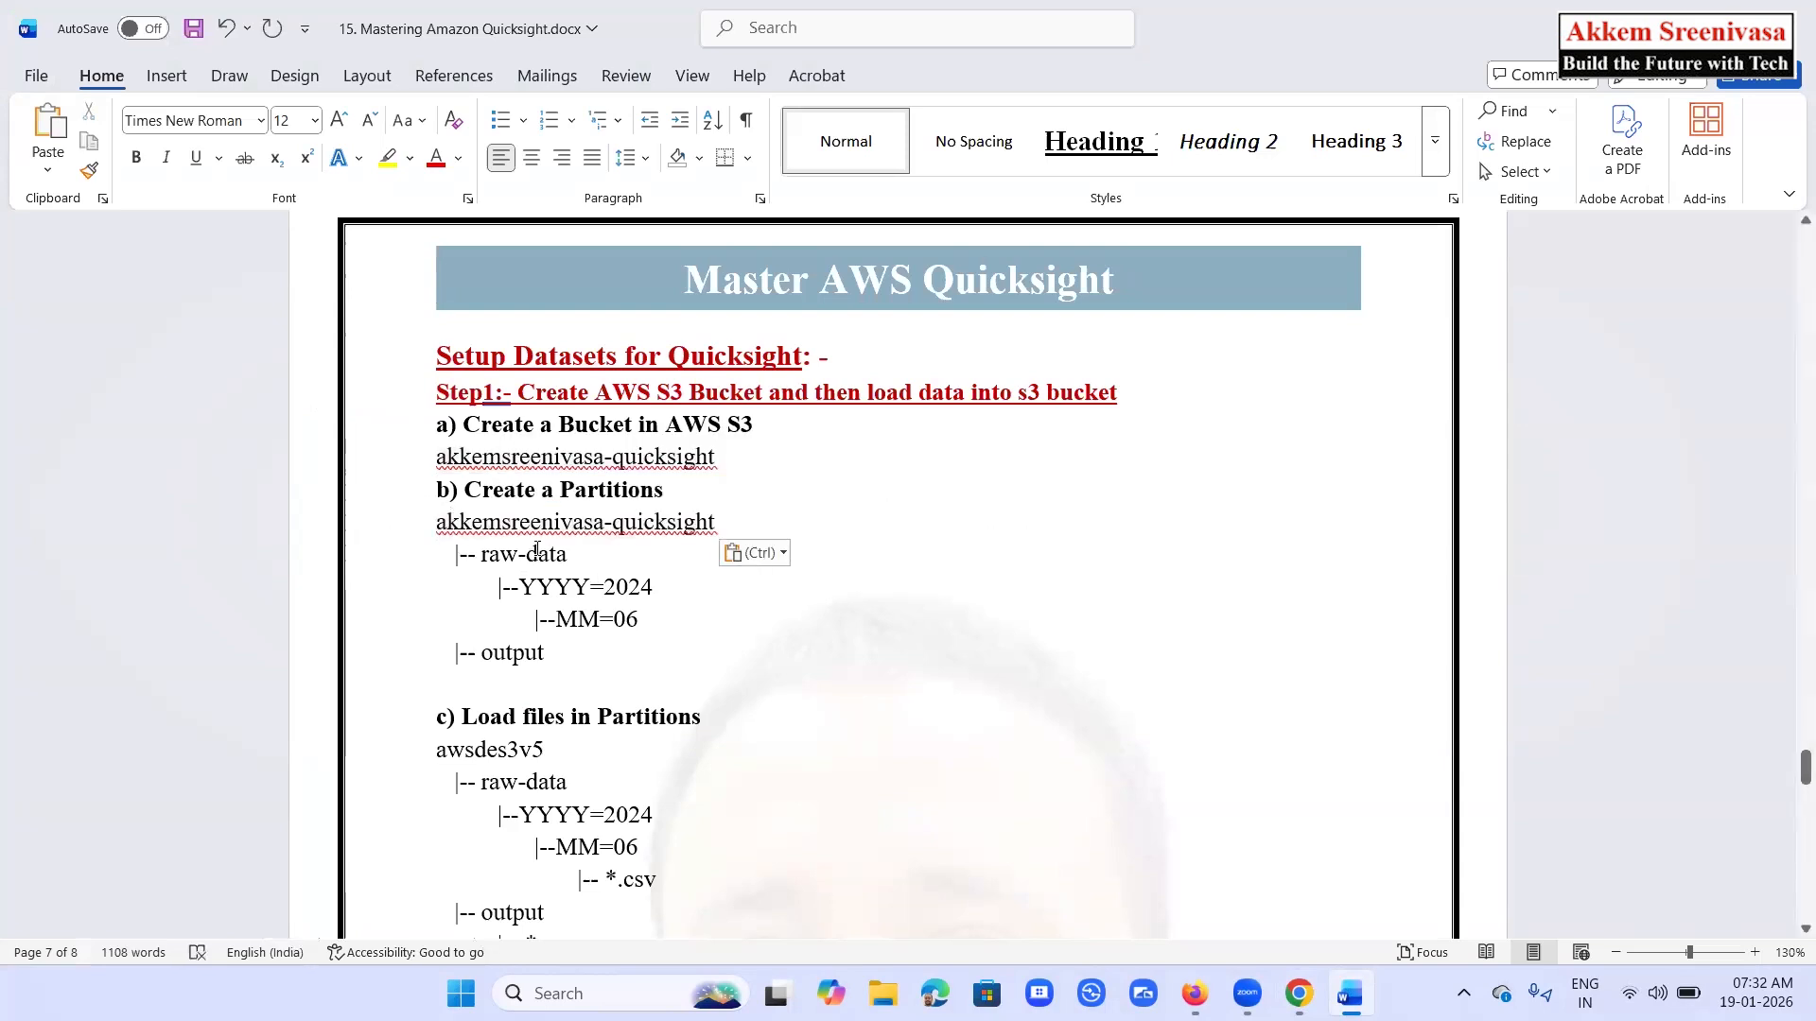
In Chrome, create a folder named raw-data in the new "-quicksight" S3 bucket
{"action": "left_click_drag", "start_coordinate": [564, 553], "coordinate": [480, 559]}
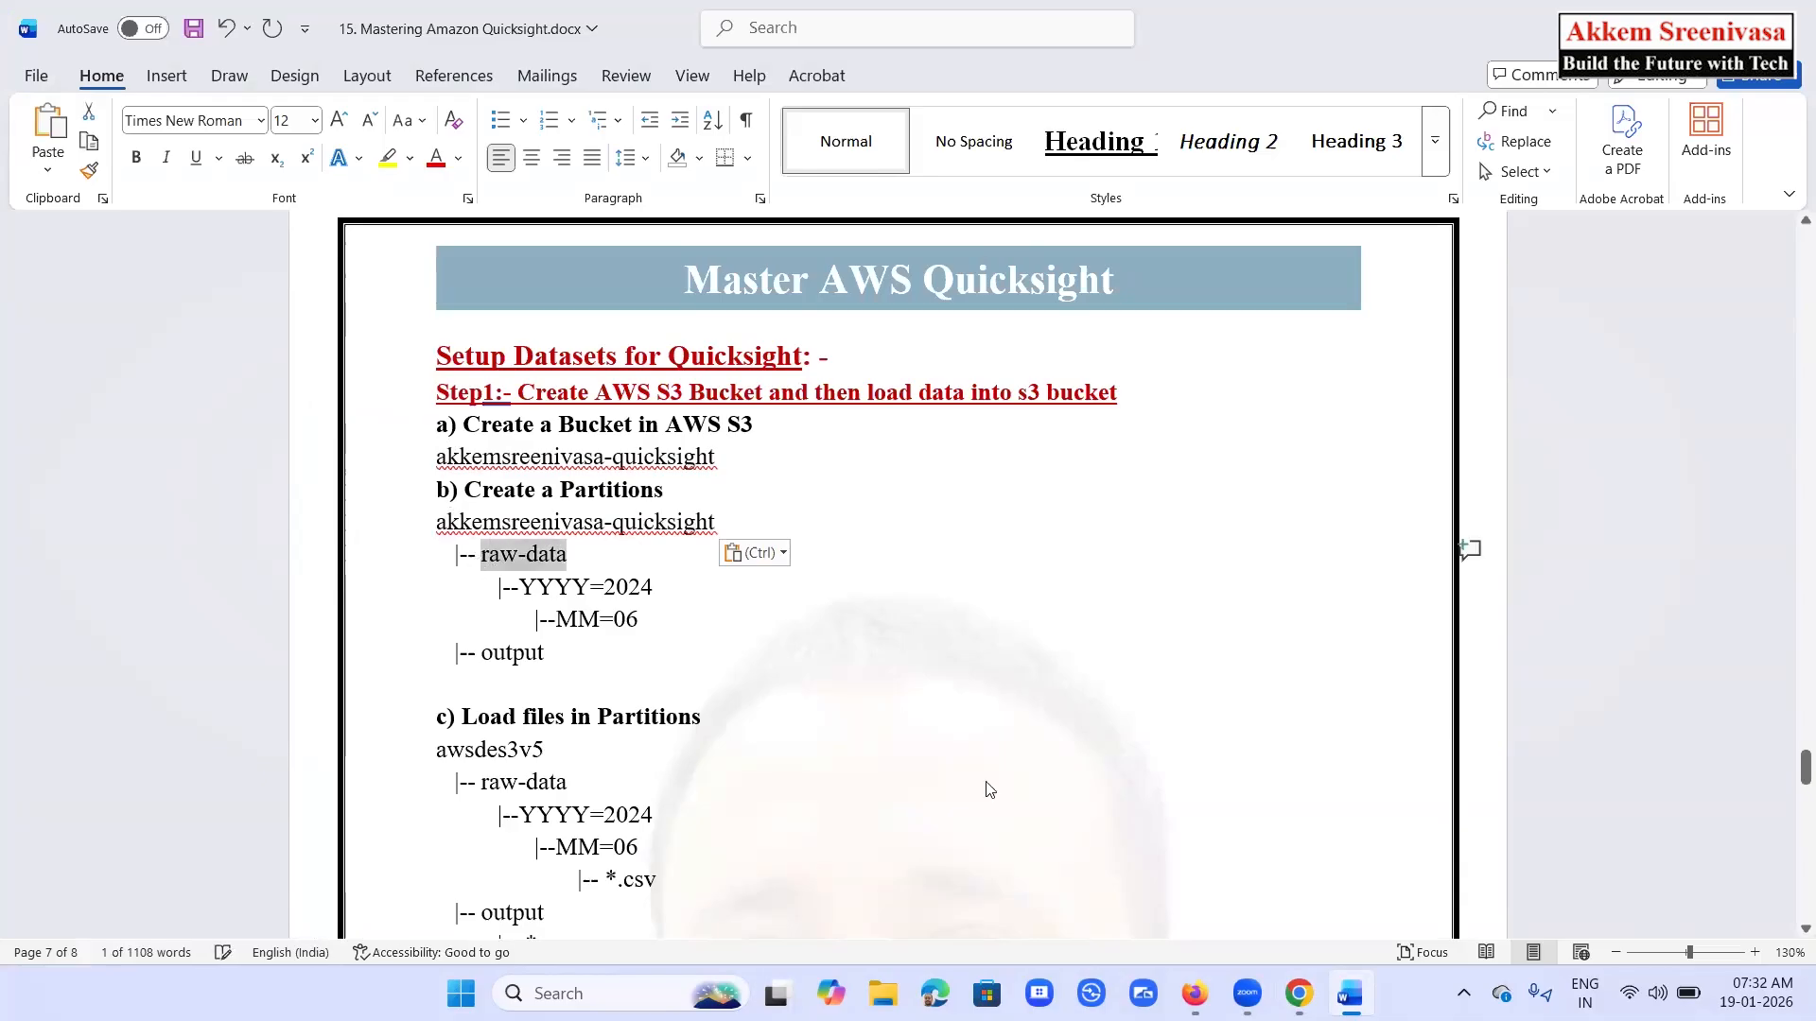
{"action": "left_click", "coordinate": [1299, 993]}
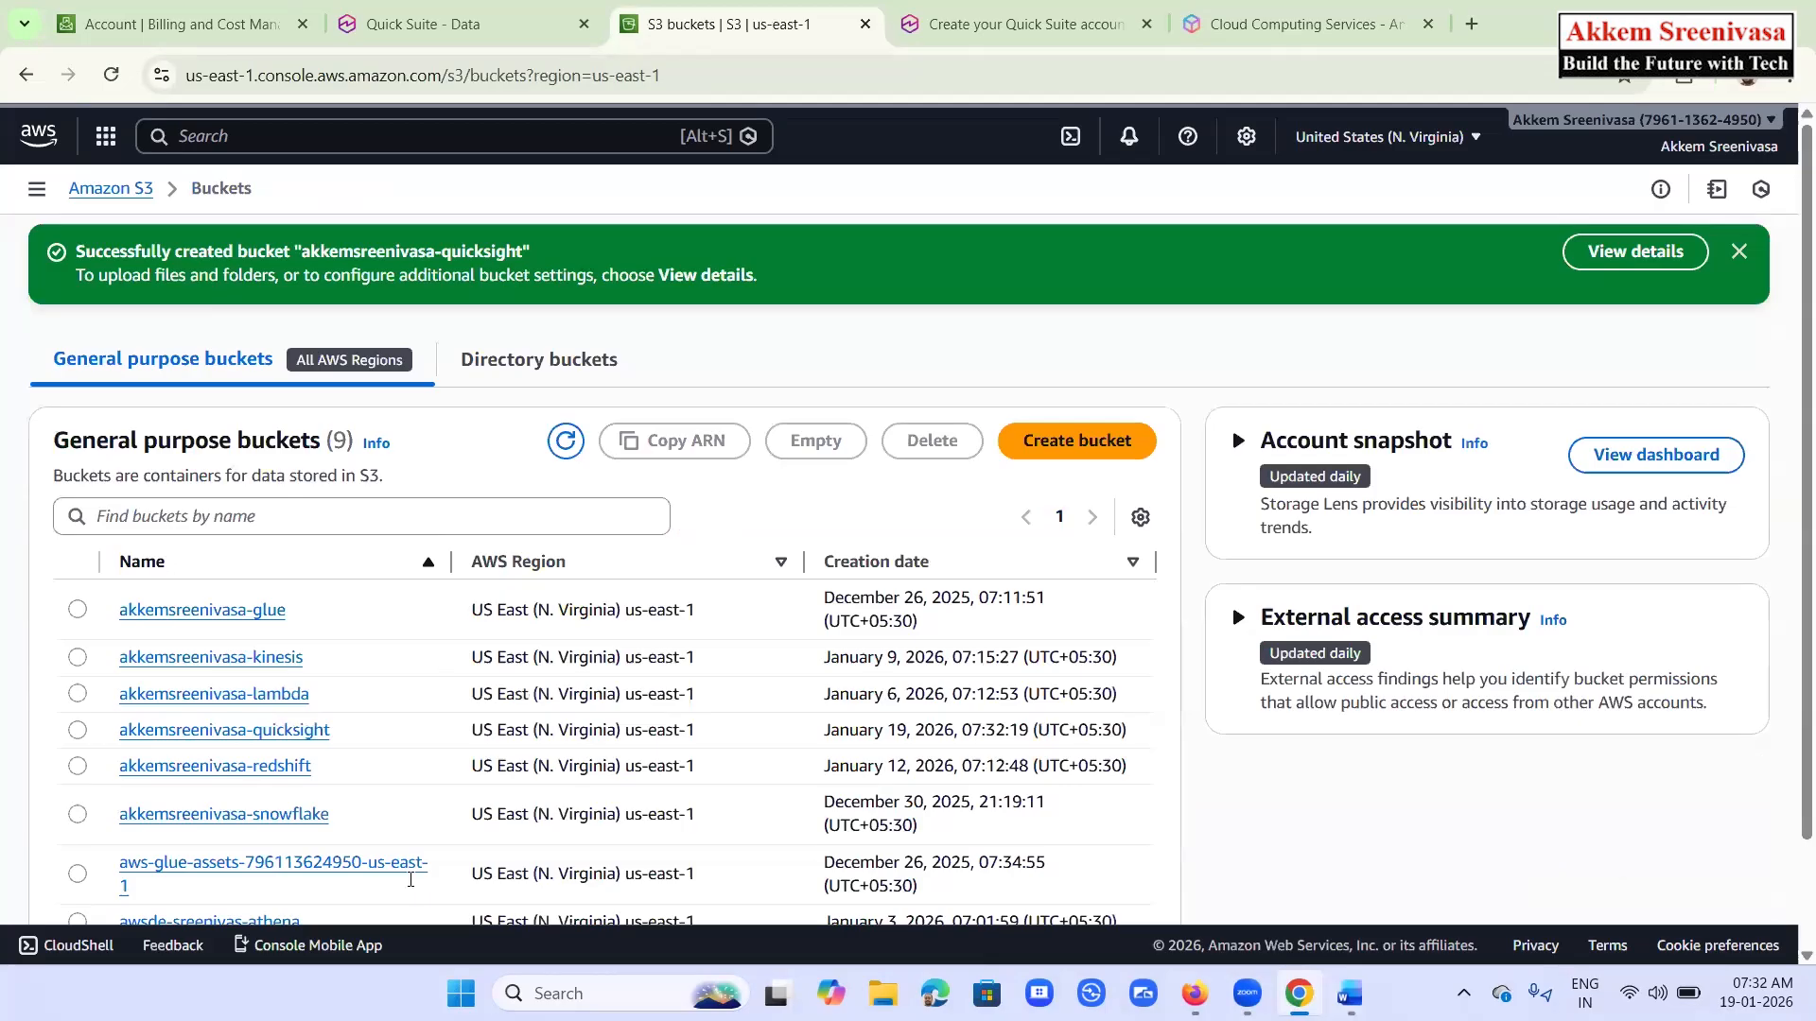
{"action": "left_click", "coordinate": [274, 731]}
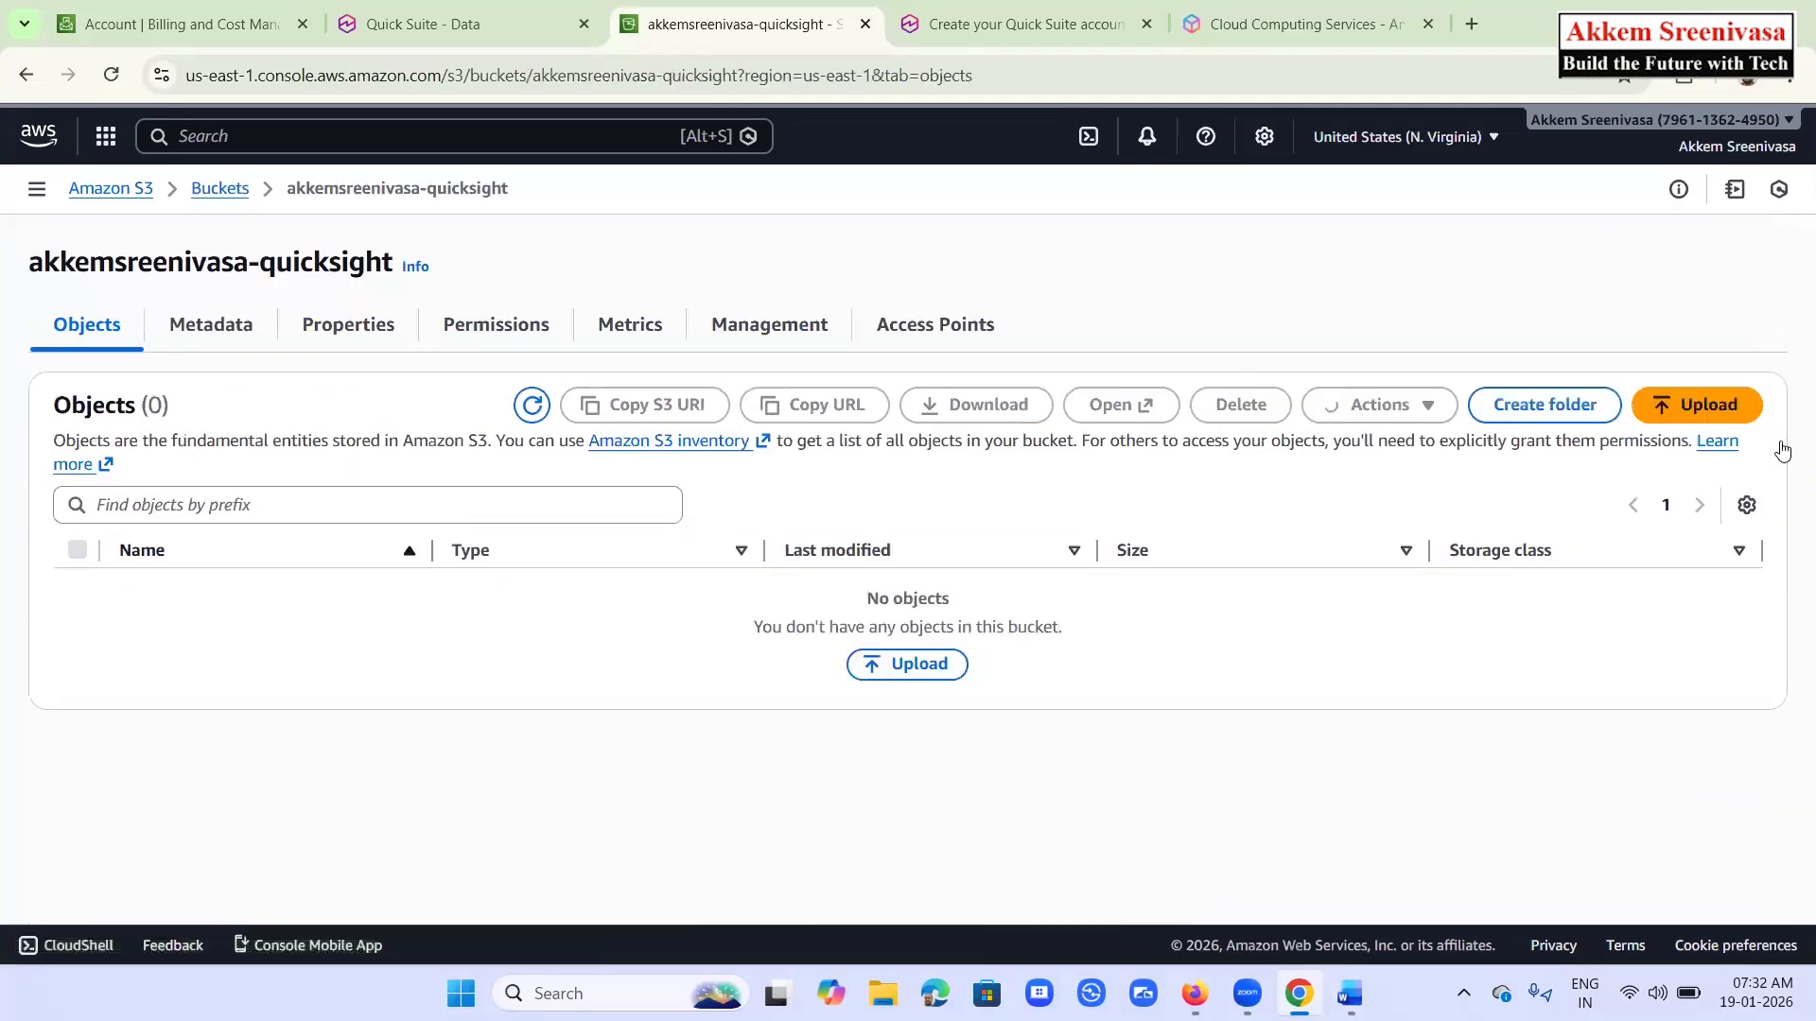
{"action": "left_click", "coordinate": [1565, 414]}
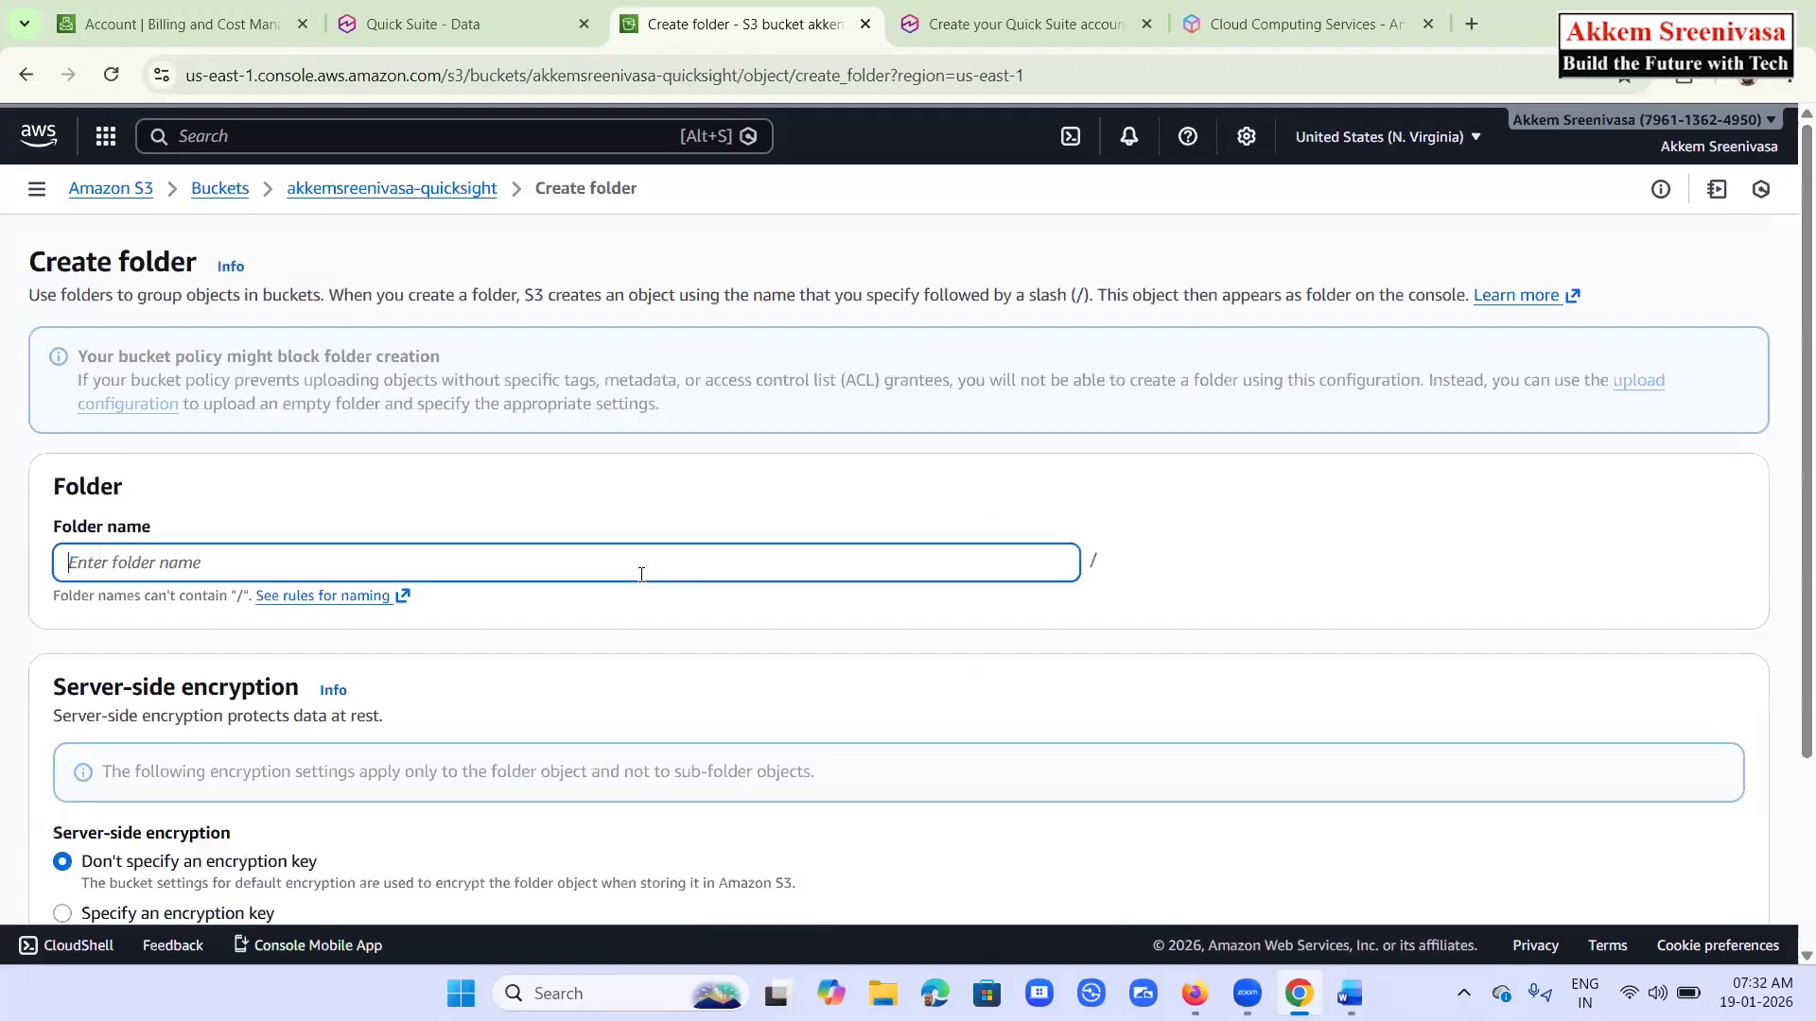
{"action": "type", "text": "raw-data"}
{"action": "scroll", "coordinate": [697, 636], "scroll_direction": "down", "scroll_amount": 3}
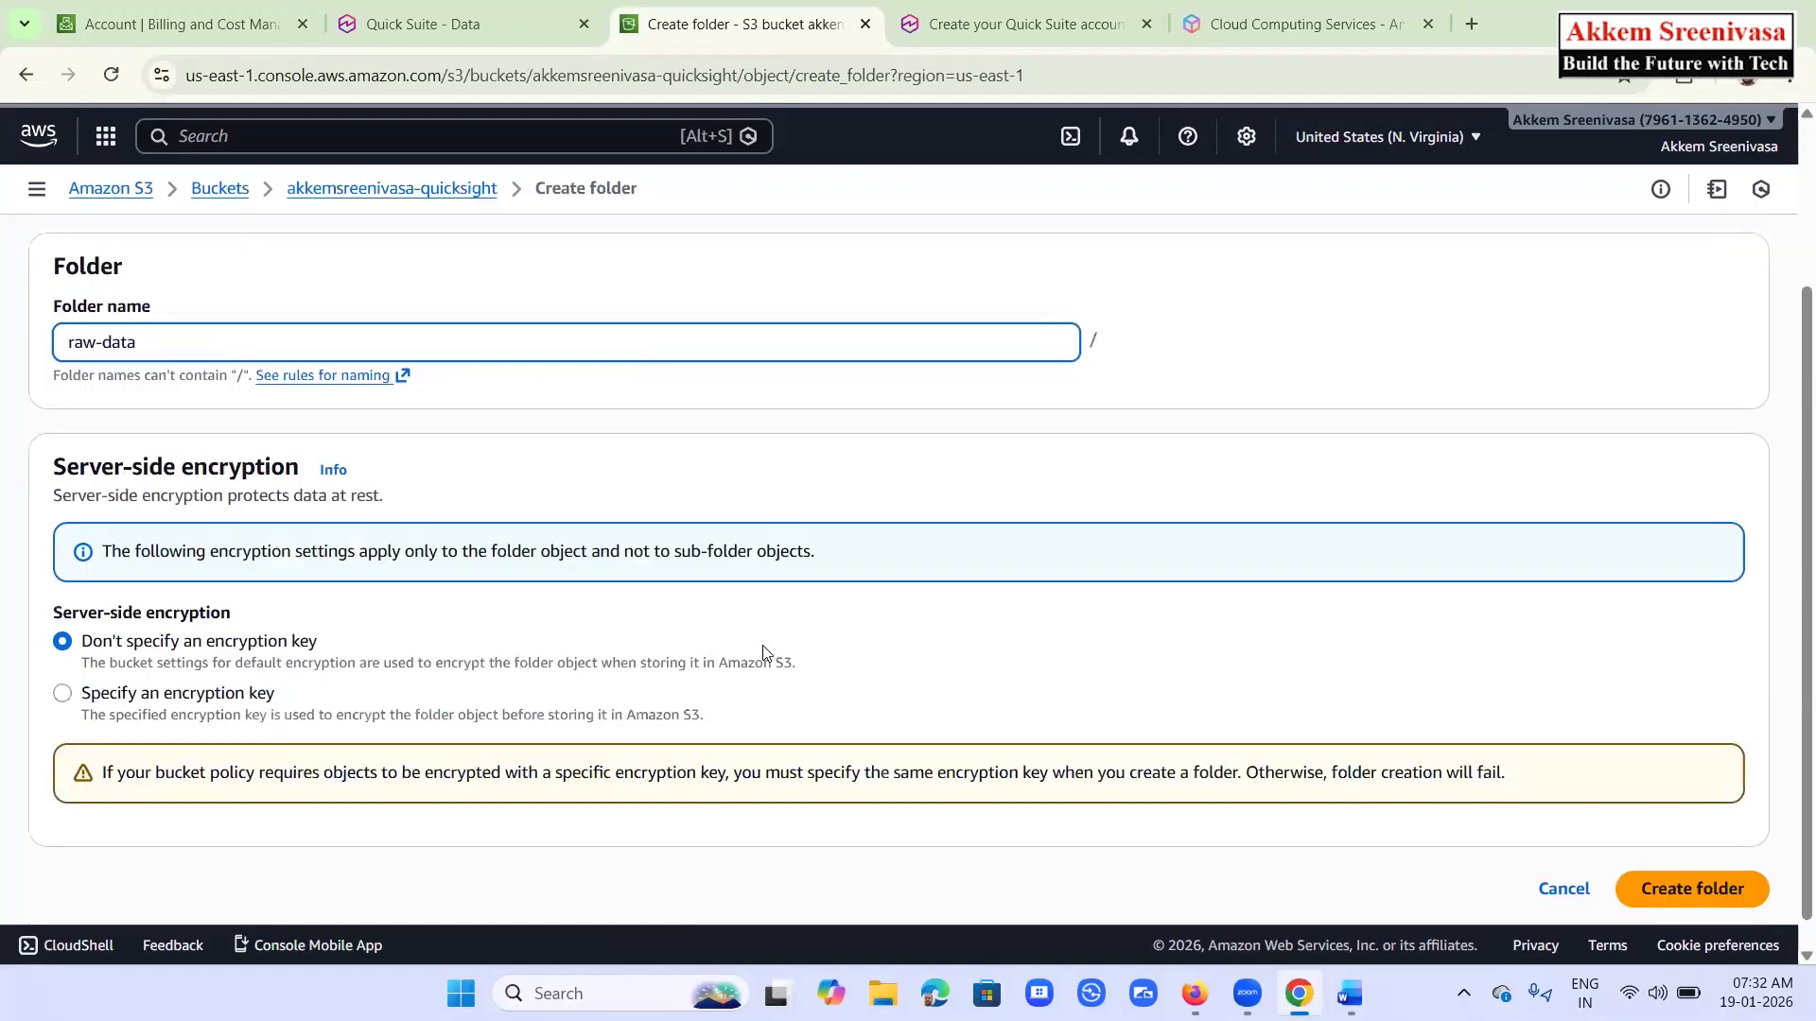
{"action": "left_click", "coordinate": [1712, 854]}
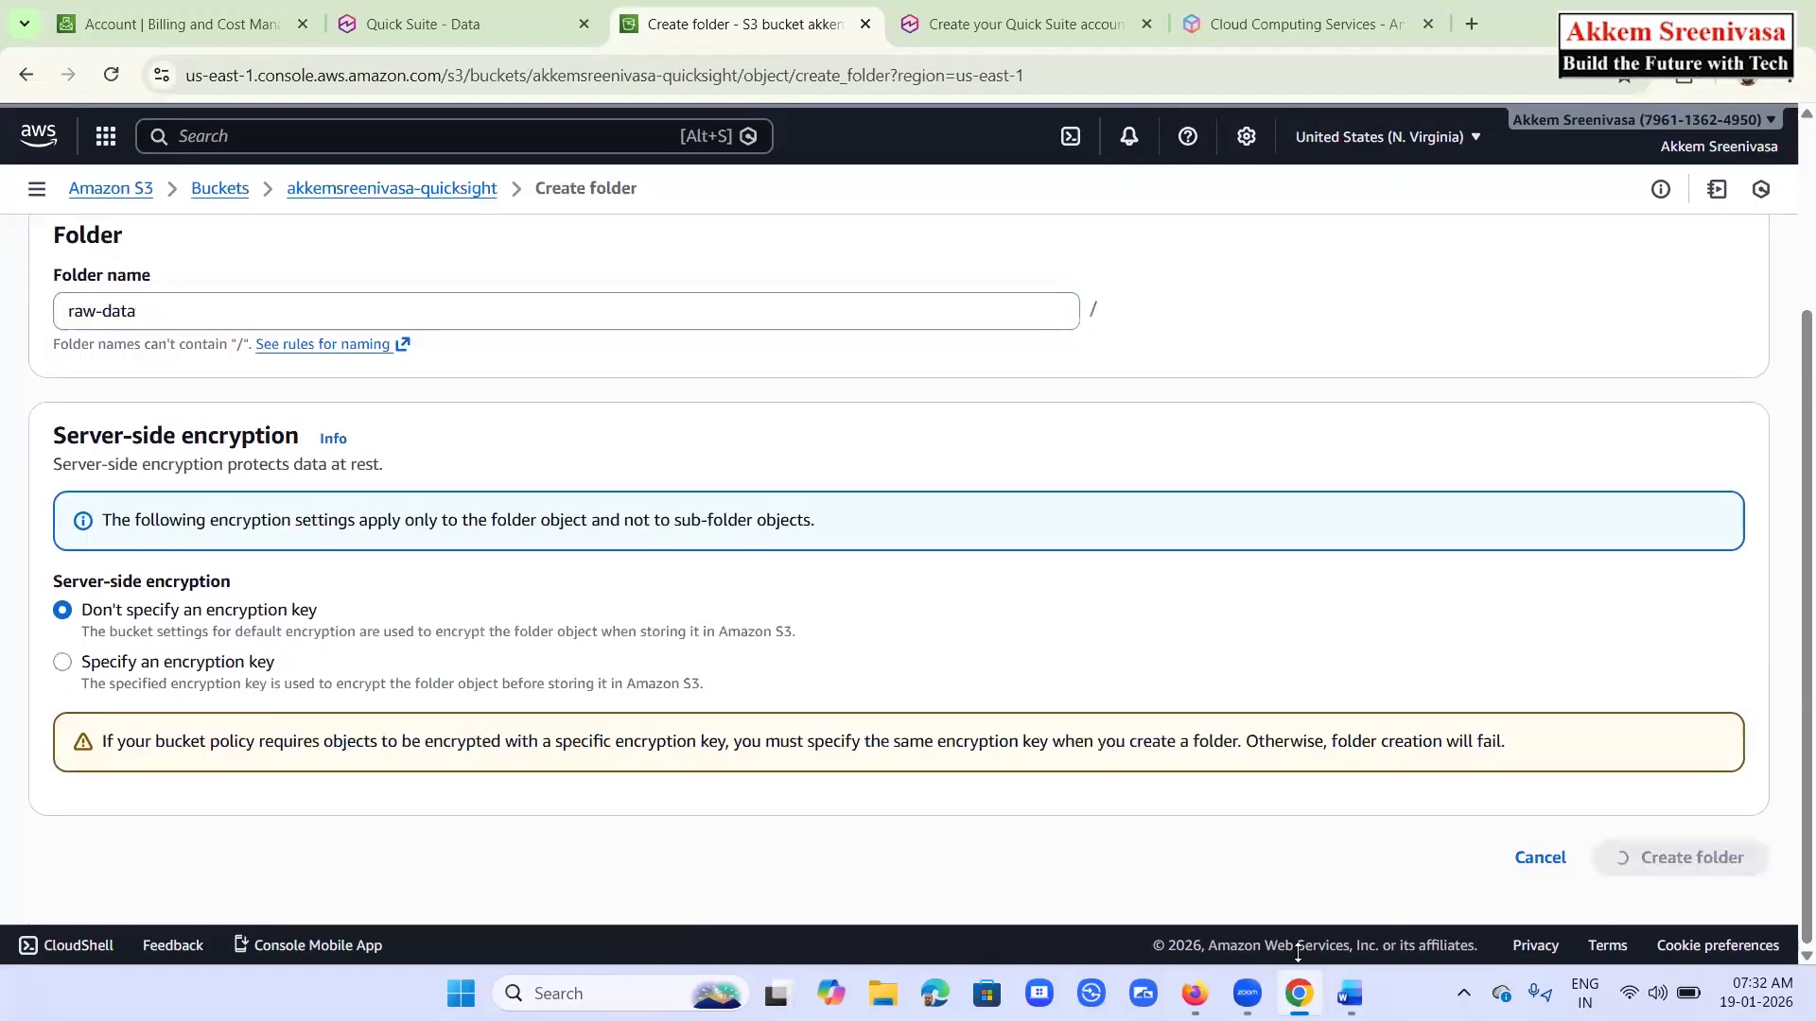
Copy the partition name YYYY=2024 from the Word document and create a folder with that name inside raw-data in S3
{"action": "left_click", "coordinate": [1349, 993]}
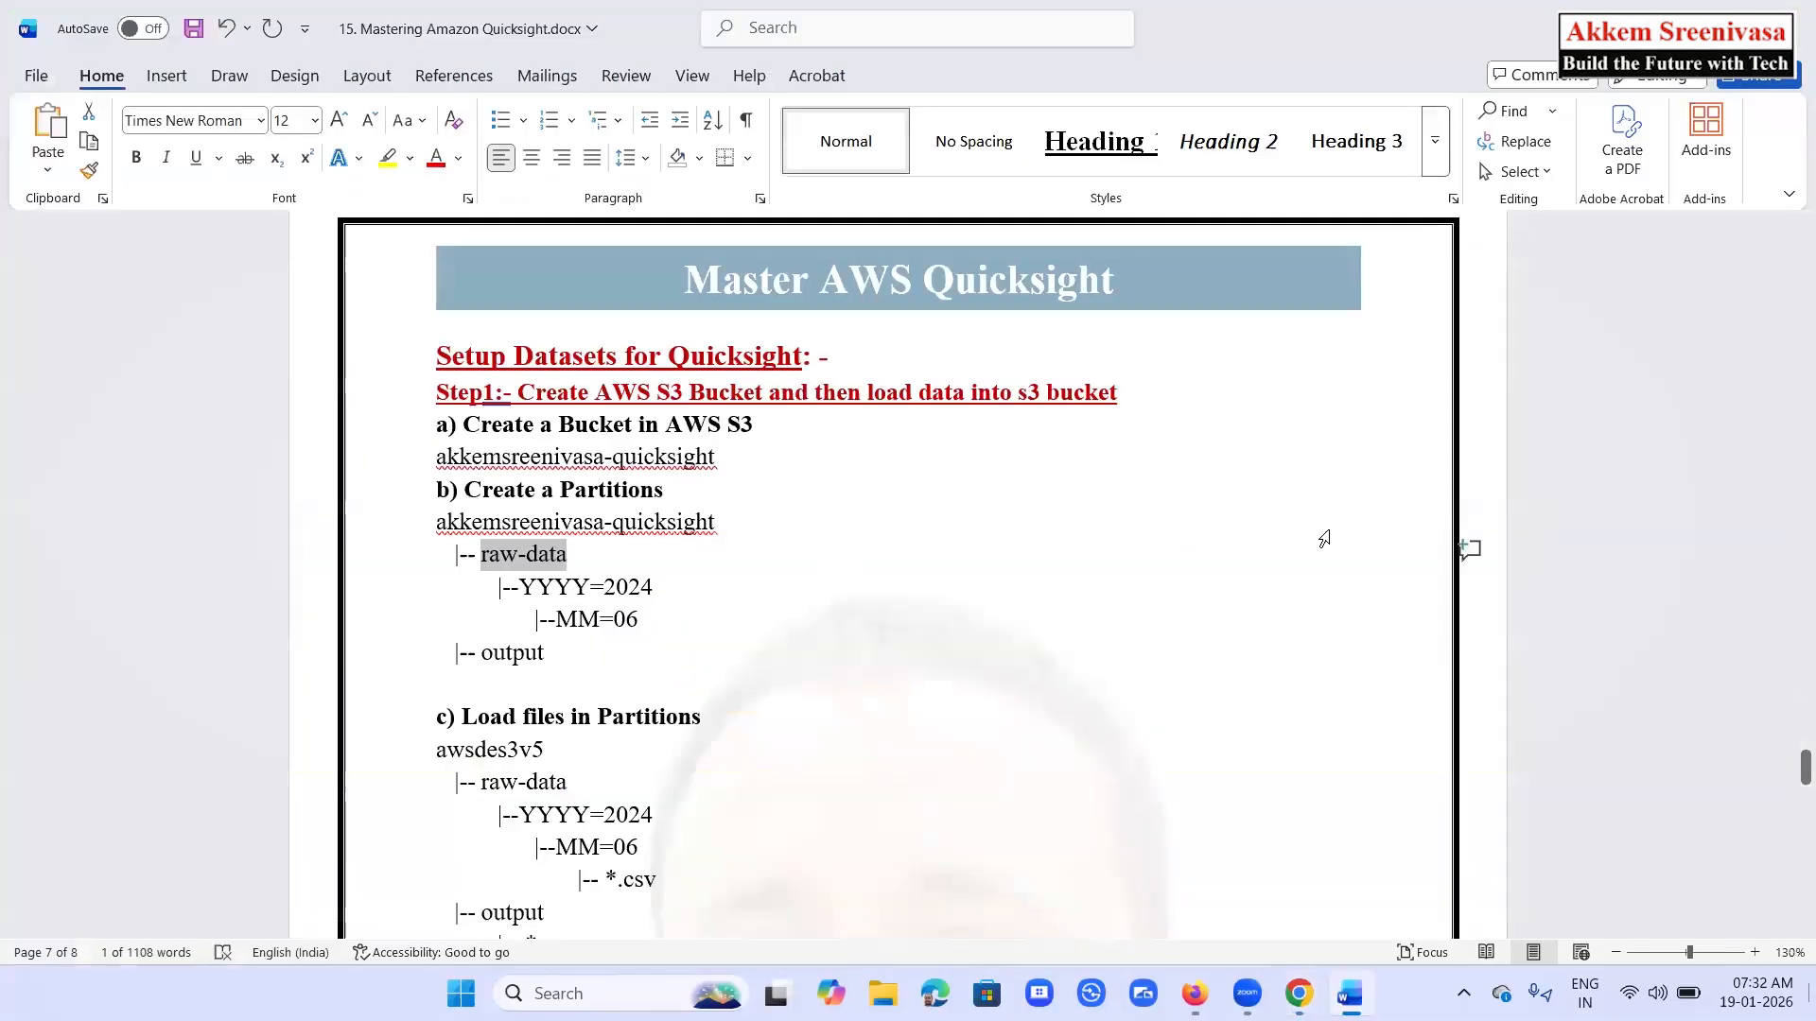
{"action": "left_click_drag", "start_coordinate": [522, 583], "coordinate": [653, 591]}
{"action": "key", "text": "ctrl+c"}
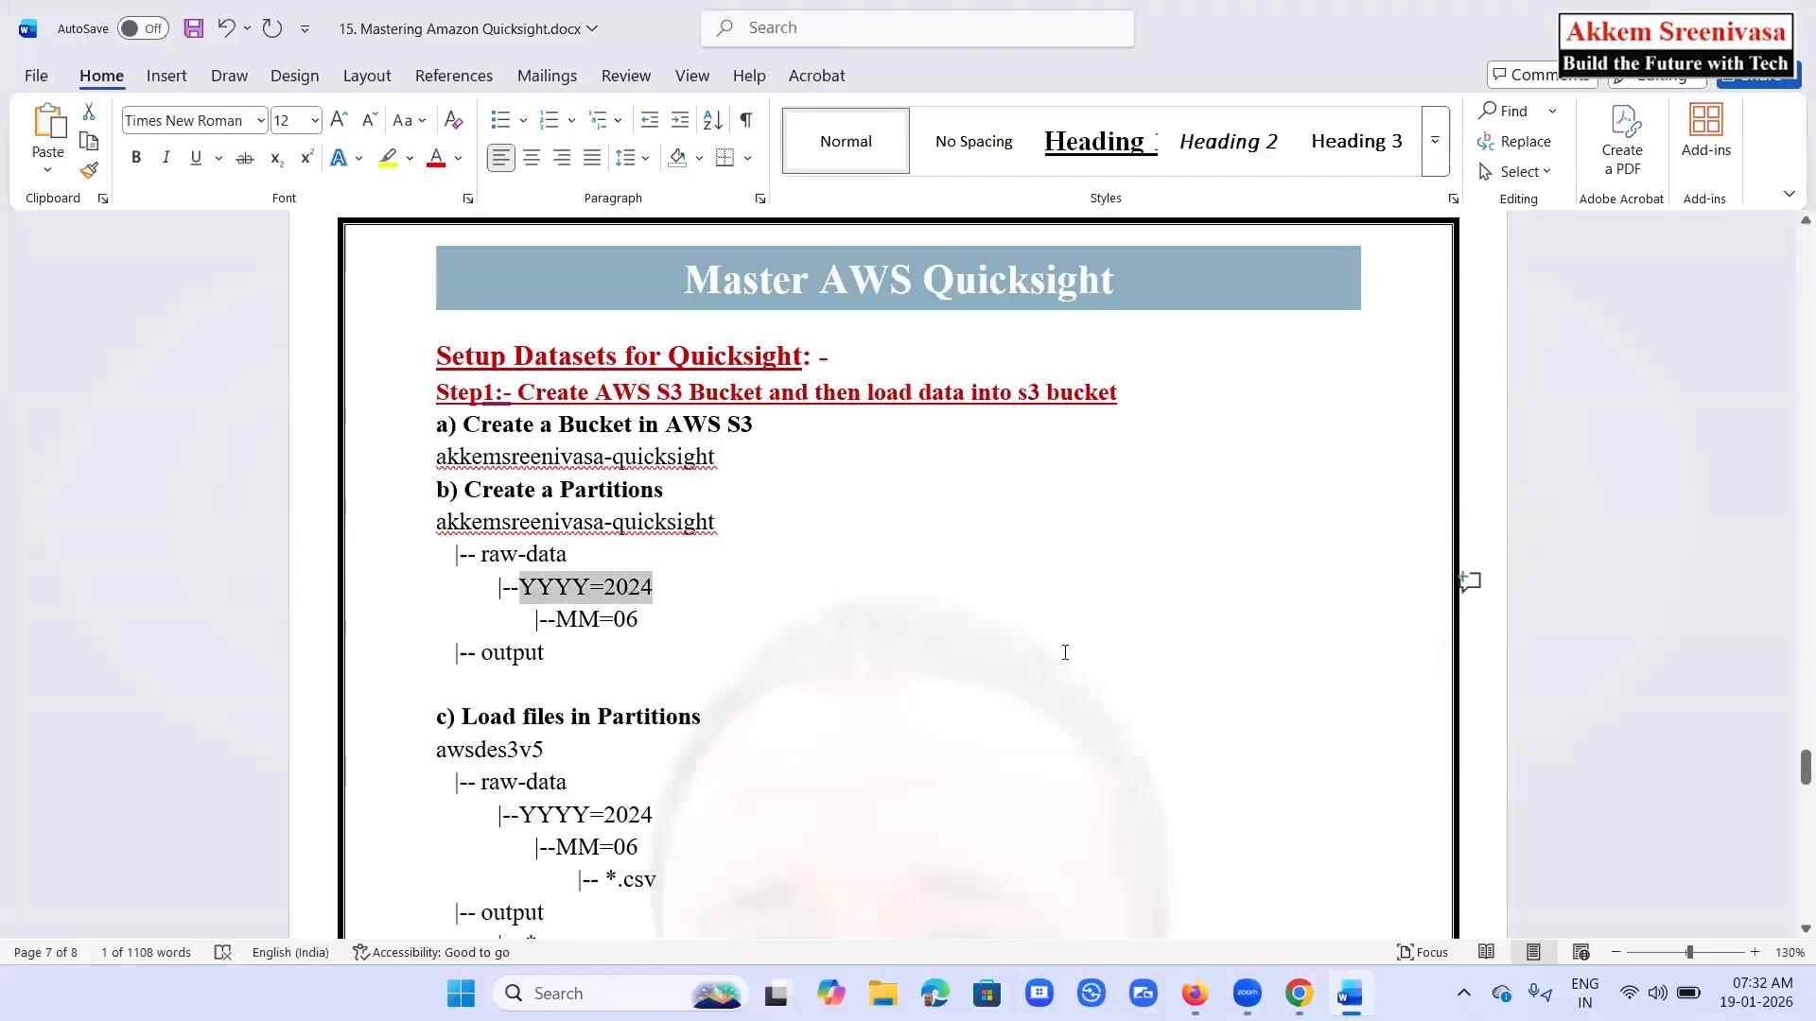
{"action": "left_click", "coordinate": [1299, 993]}
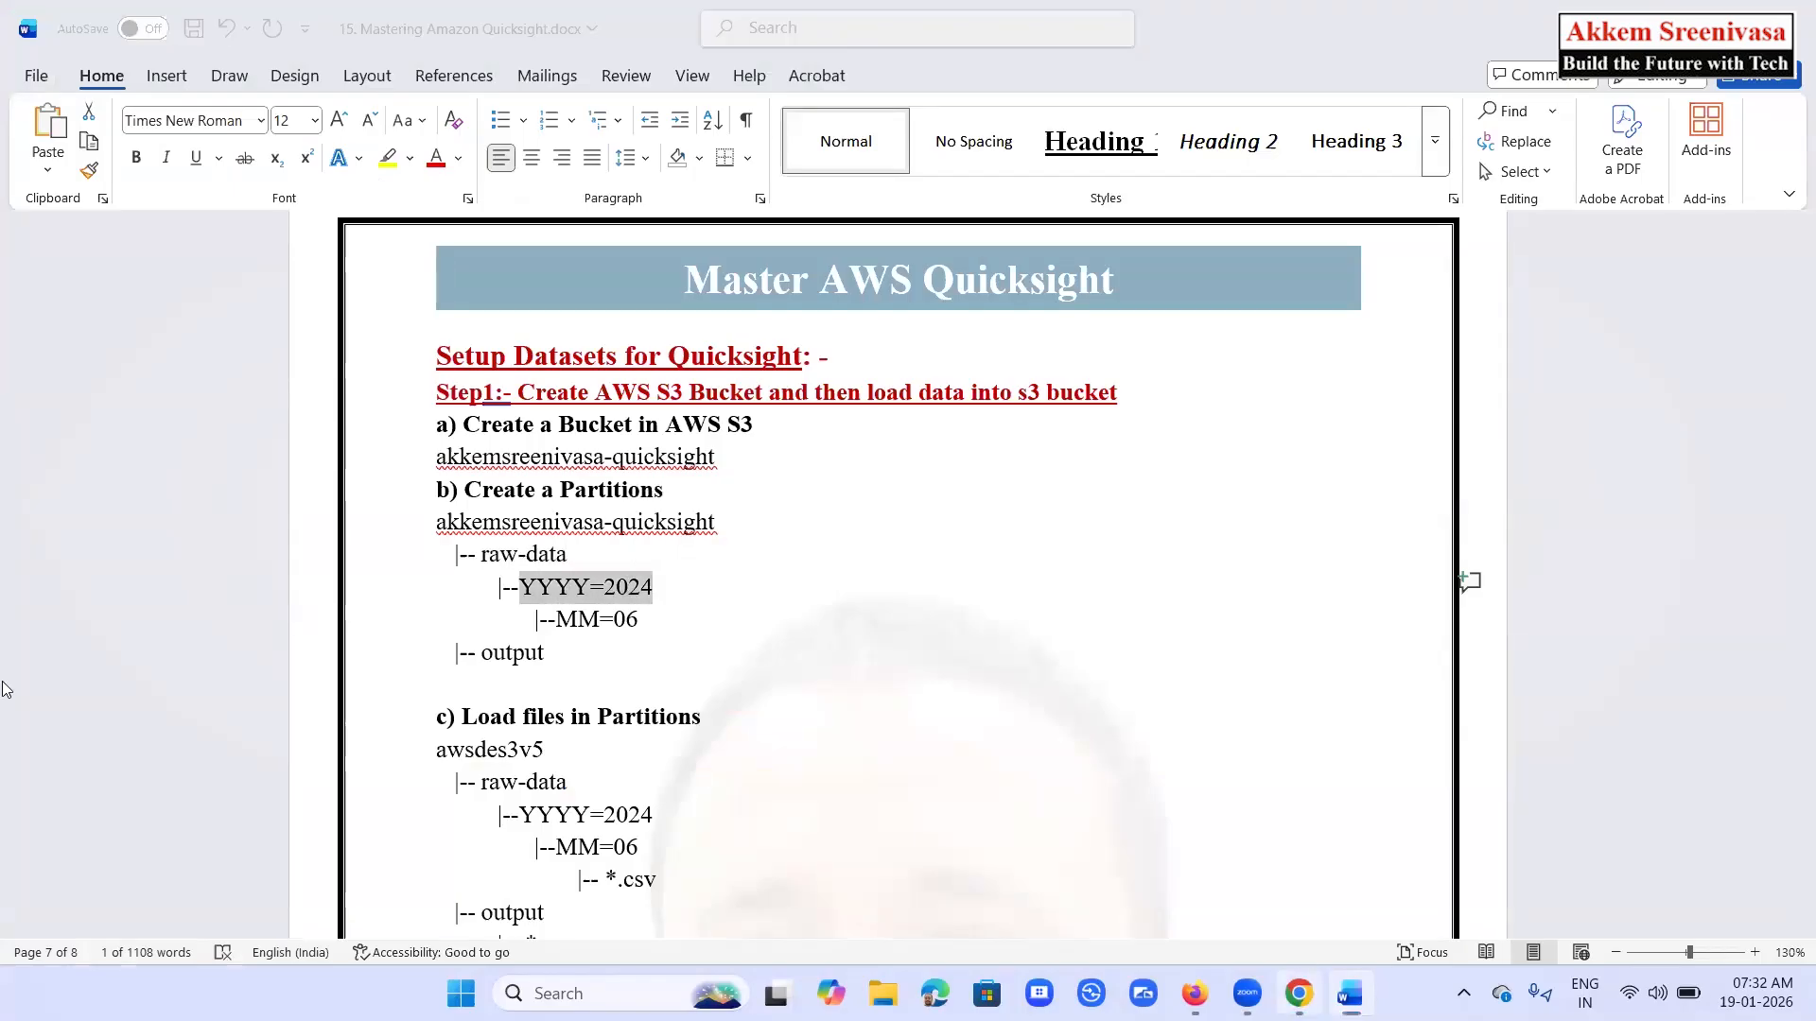
{"action": "left_click", "coordinate": [185, 653]}
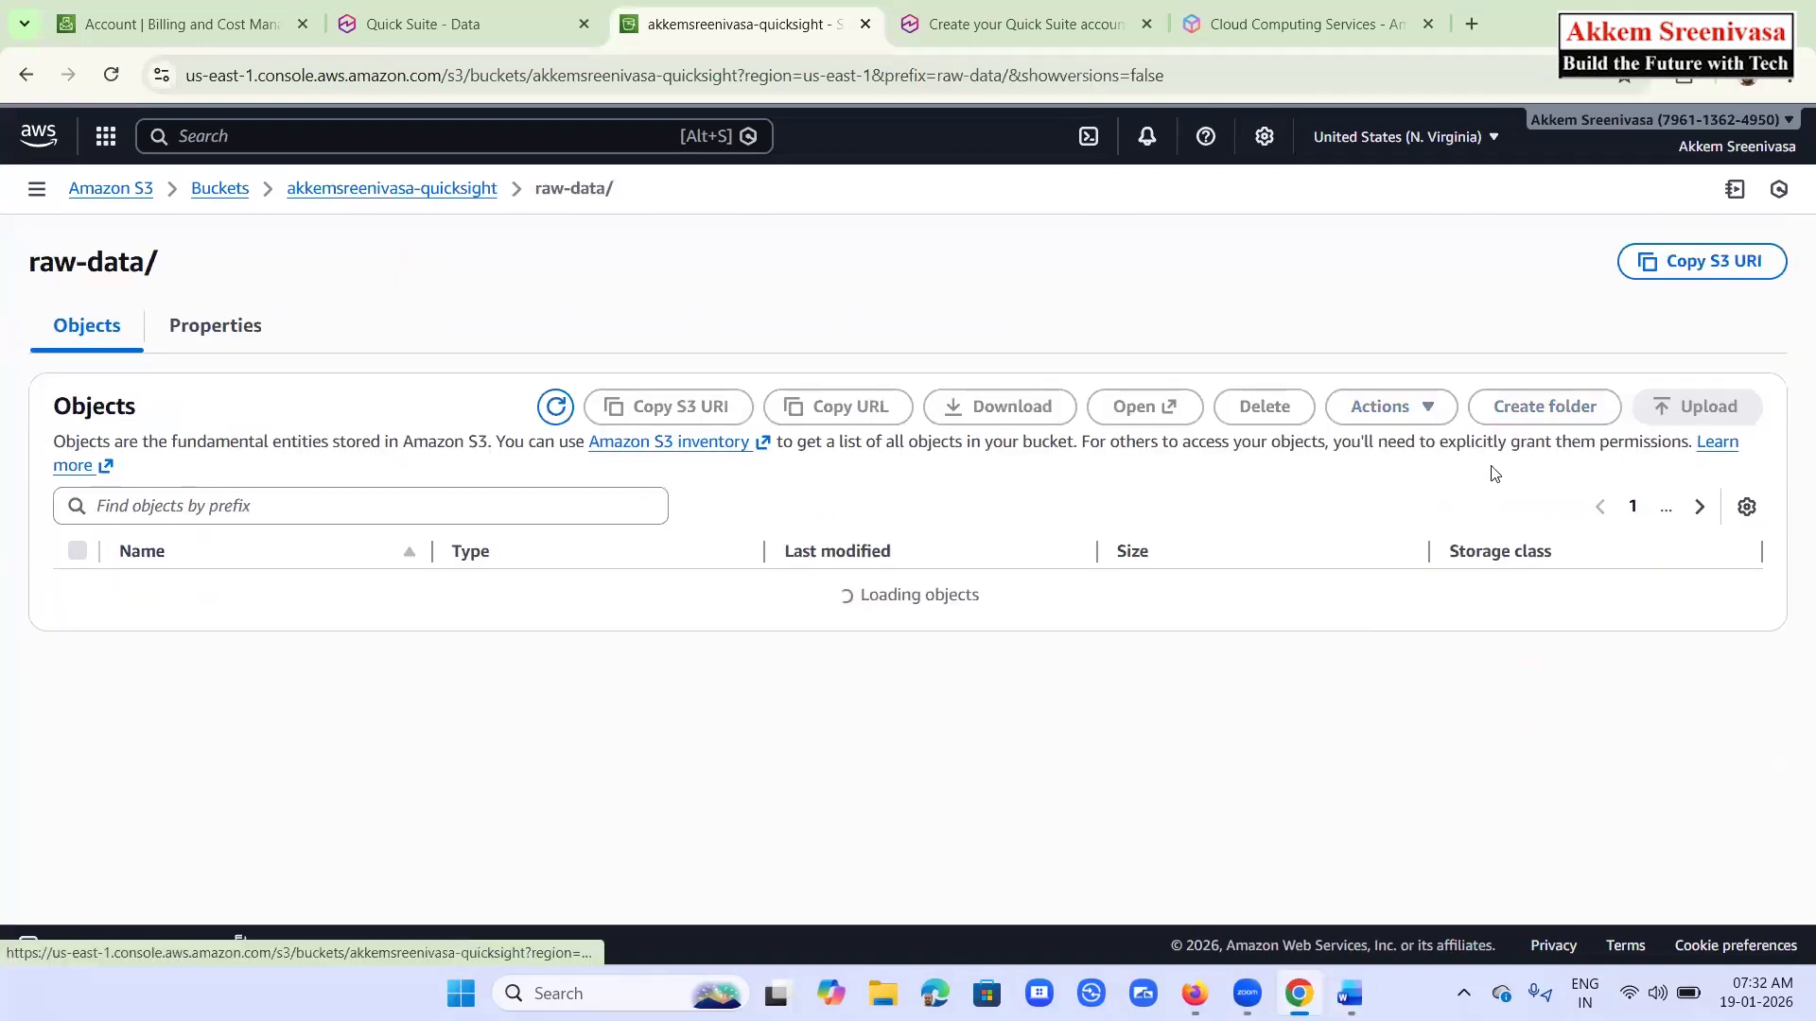
{"action": "left_click", "coordinate": [1543, 406]}
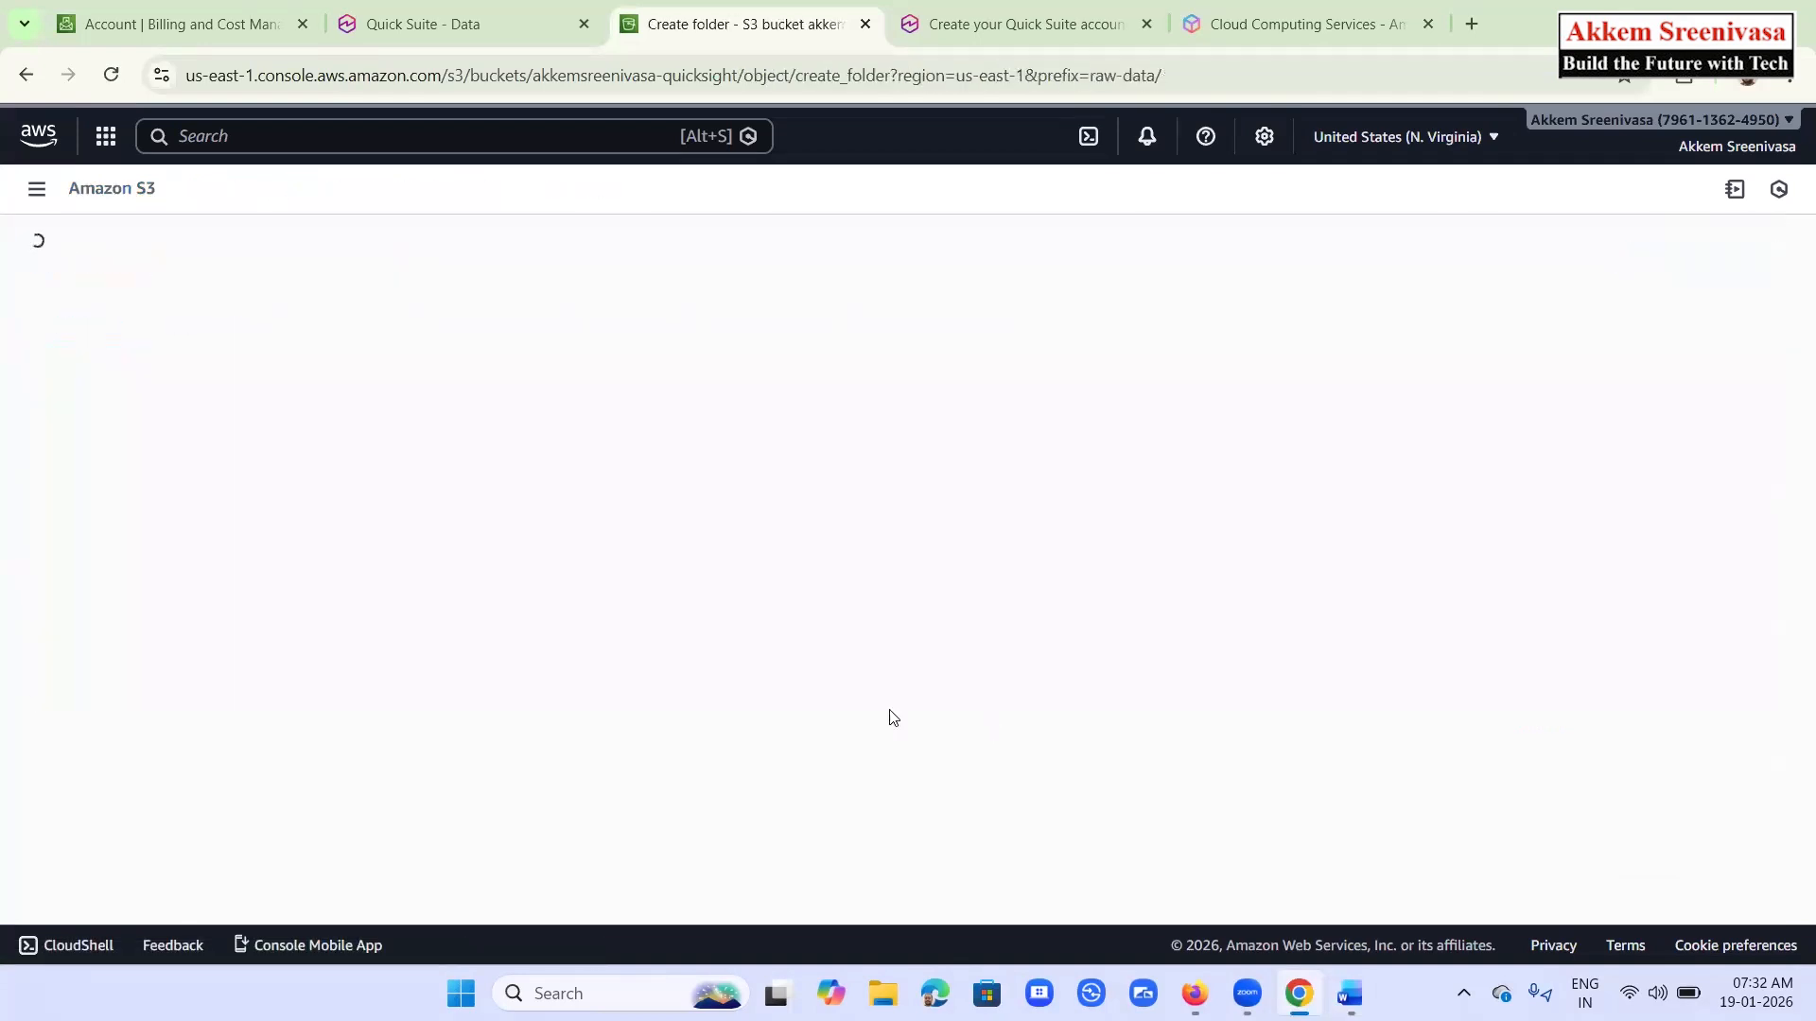
{"action": "key", "text": "ctrl+v"}
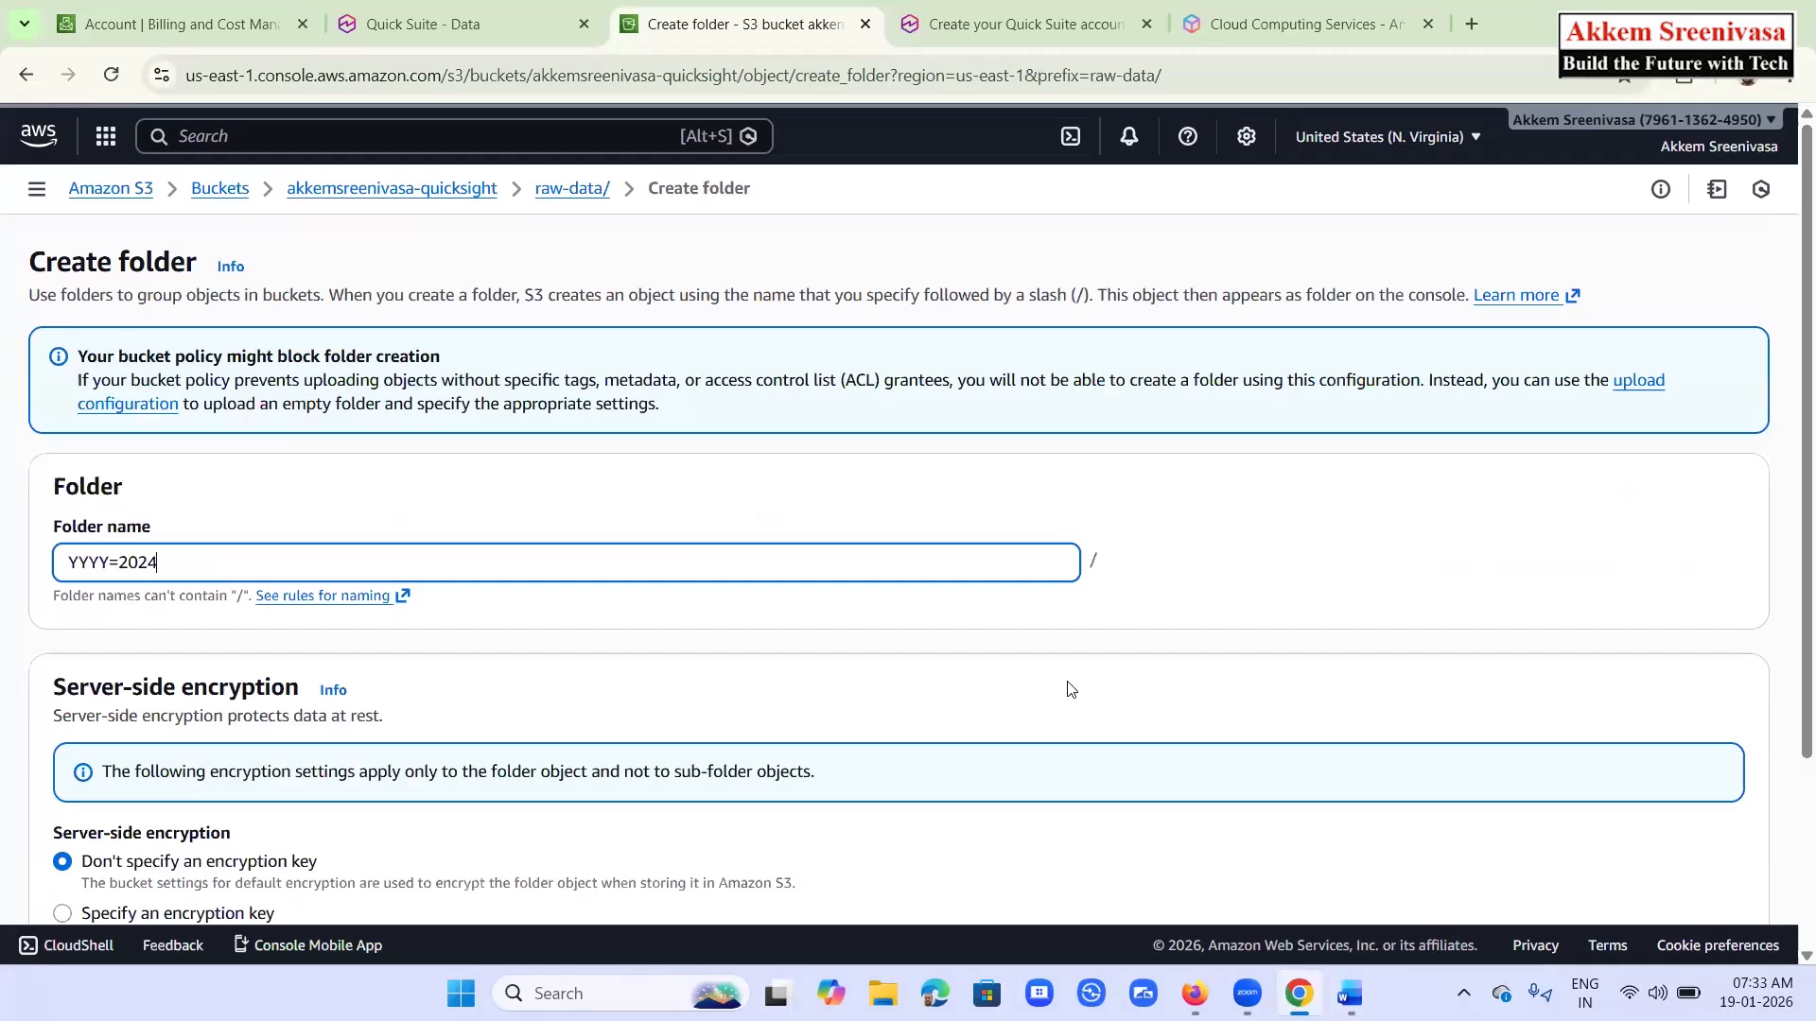
{"action": "scroll", "coordinate": [1623, 849], "scroll_direction": "down", "scroll_amount": 3}
{"action": "left_click", "coordinate": [1631, 857]}
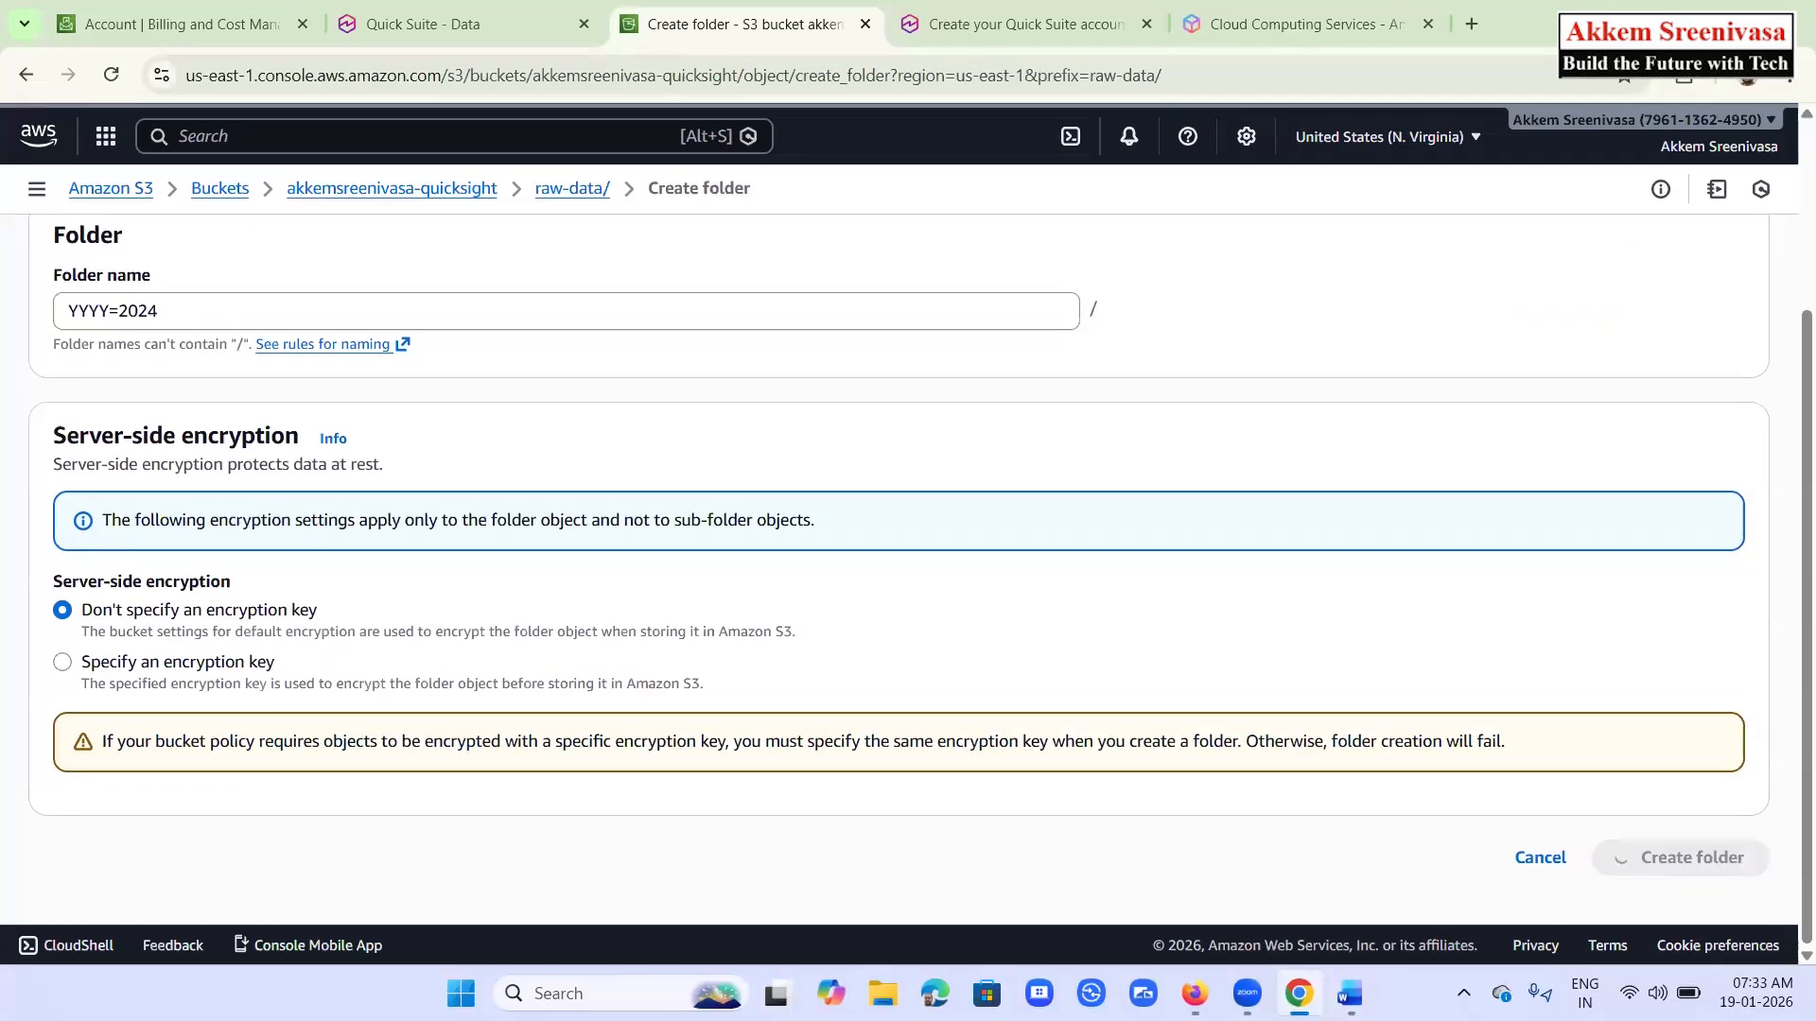
Copy the partition name MM=06 from the Word document and create a folder with that name inside YYYY=2024 in S3
{"action": "left_click", "coordinate": [1350, 993]}
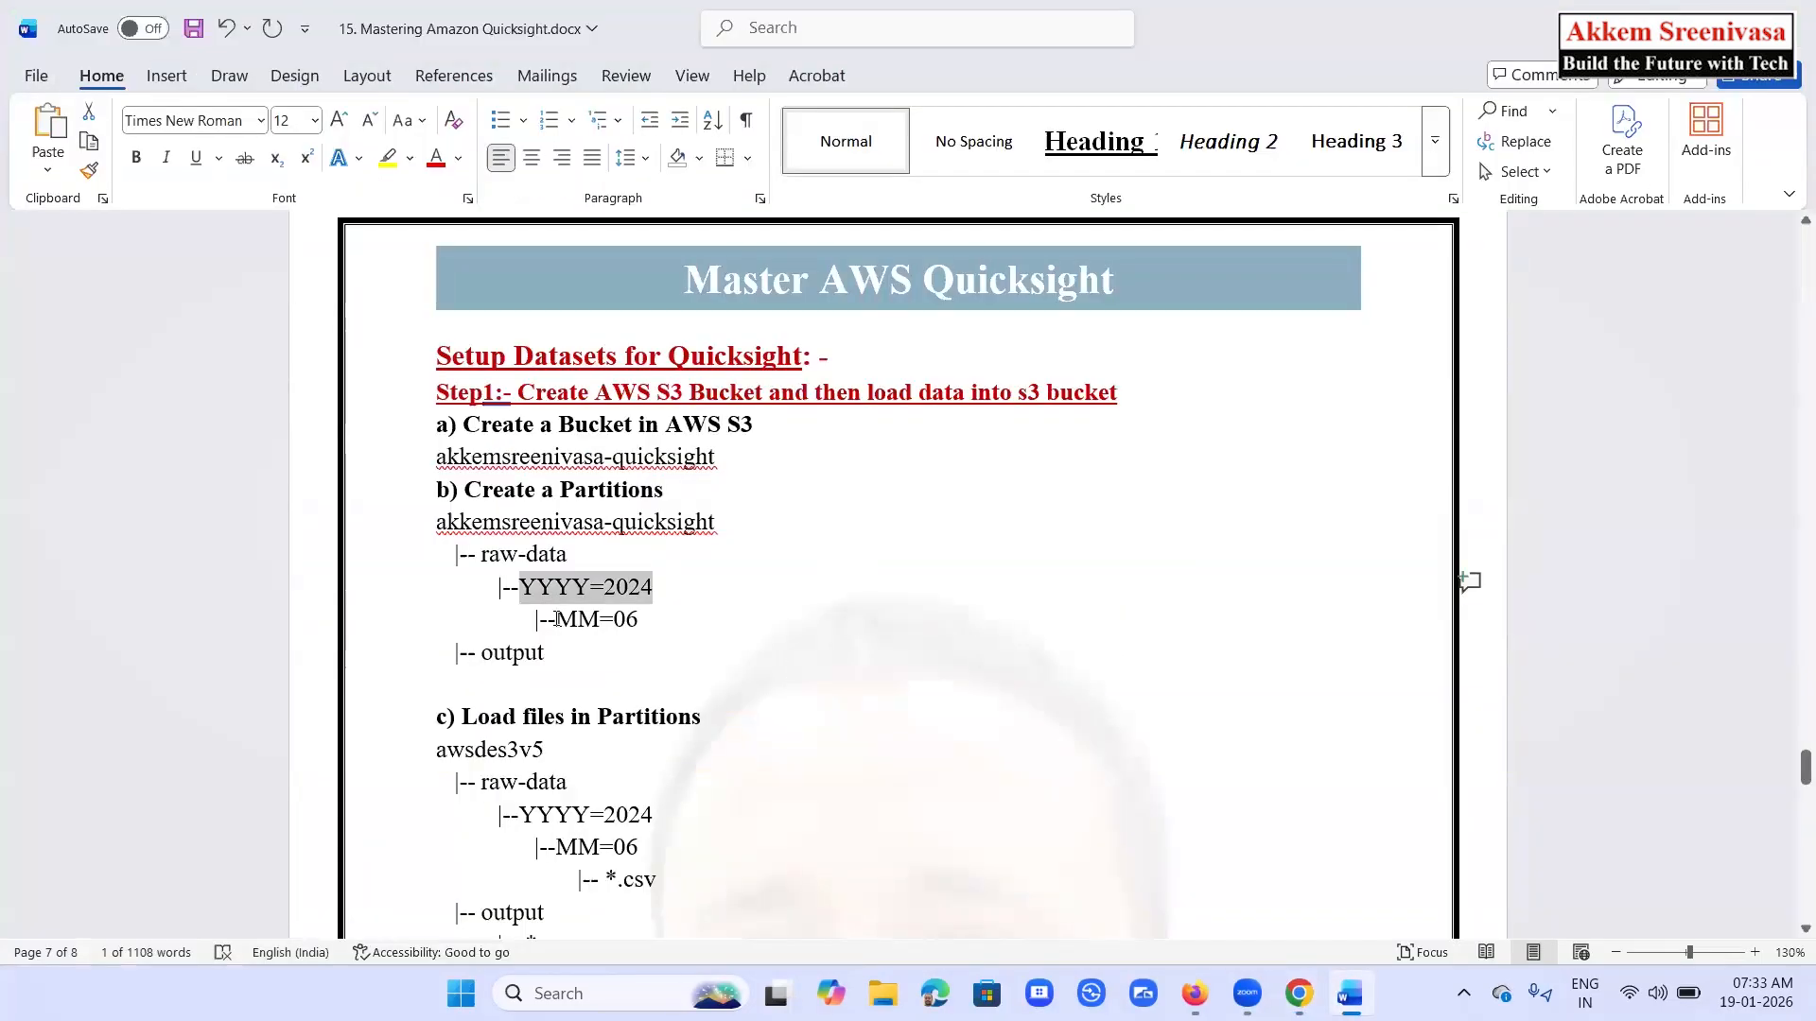
{"action": "left_click_drag", "start_coordinate": [556, 620], "coordinate": [634, 622]}
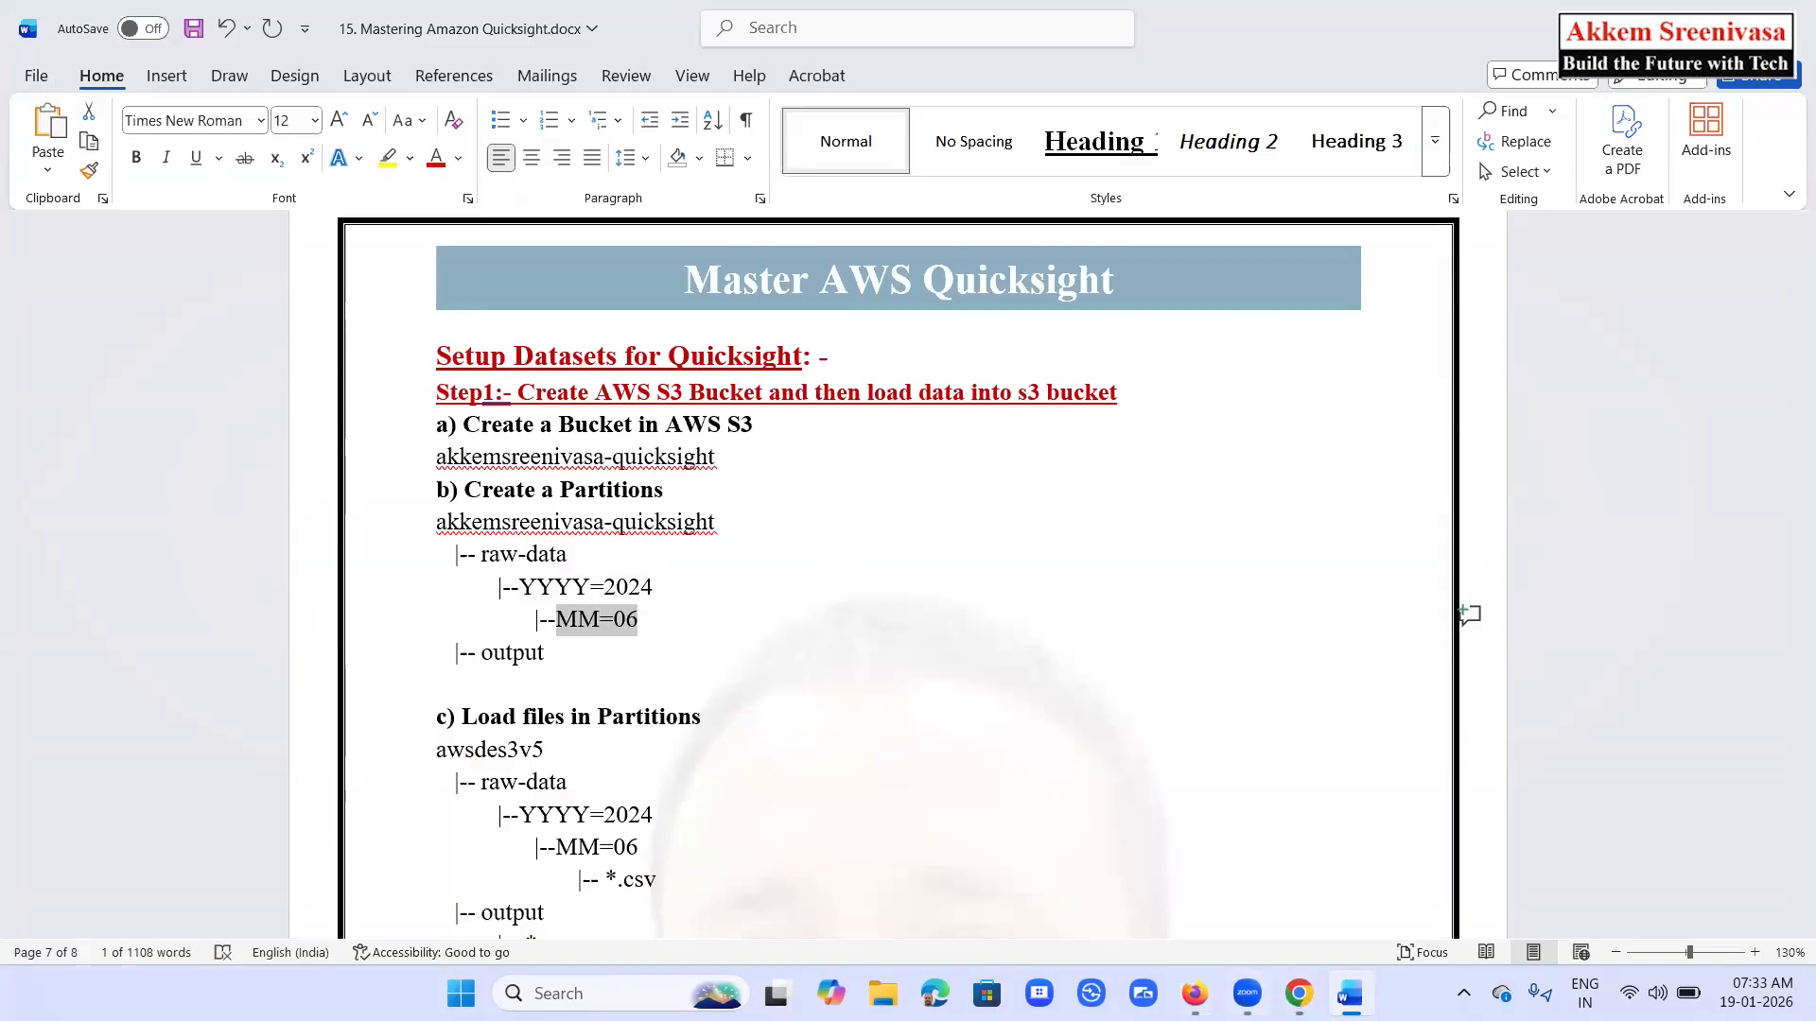
{"action": "left_click", "coordinate": [1299, 993]}
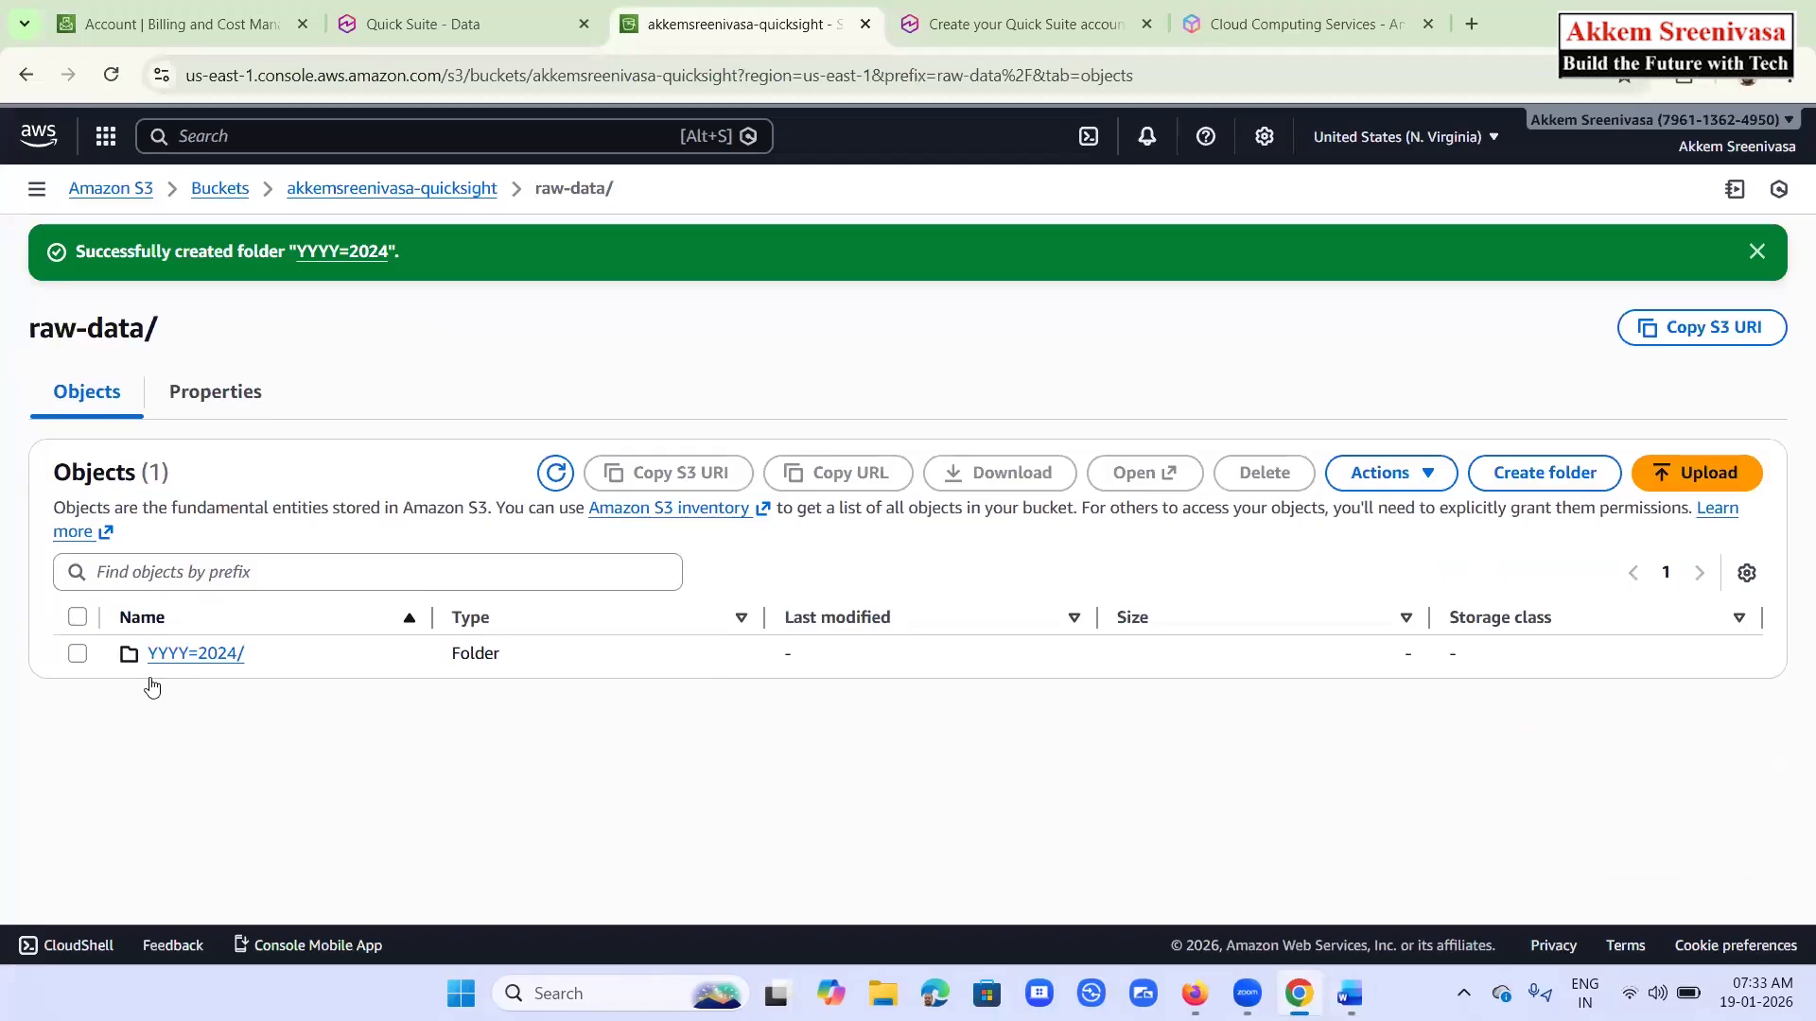
{"action": "left_click", "coordinate": [175, 654]}
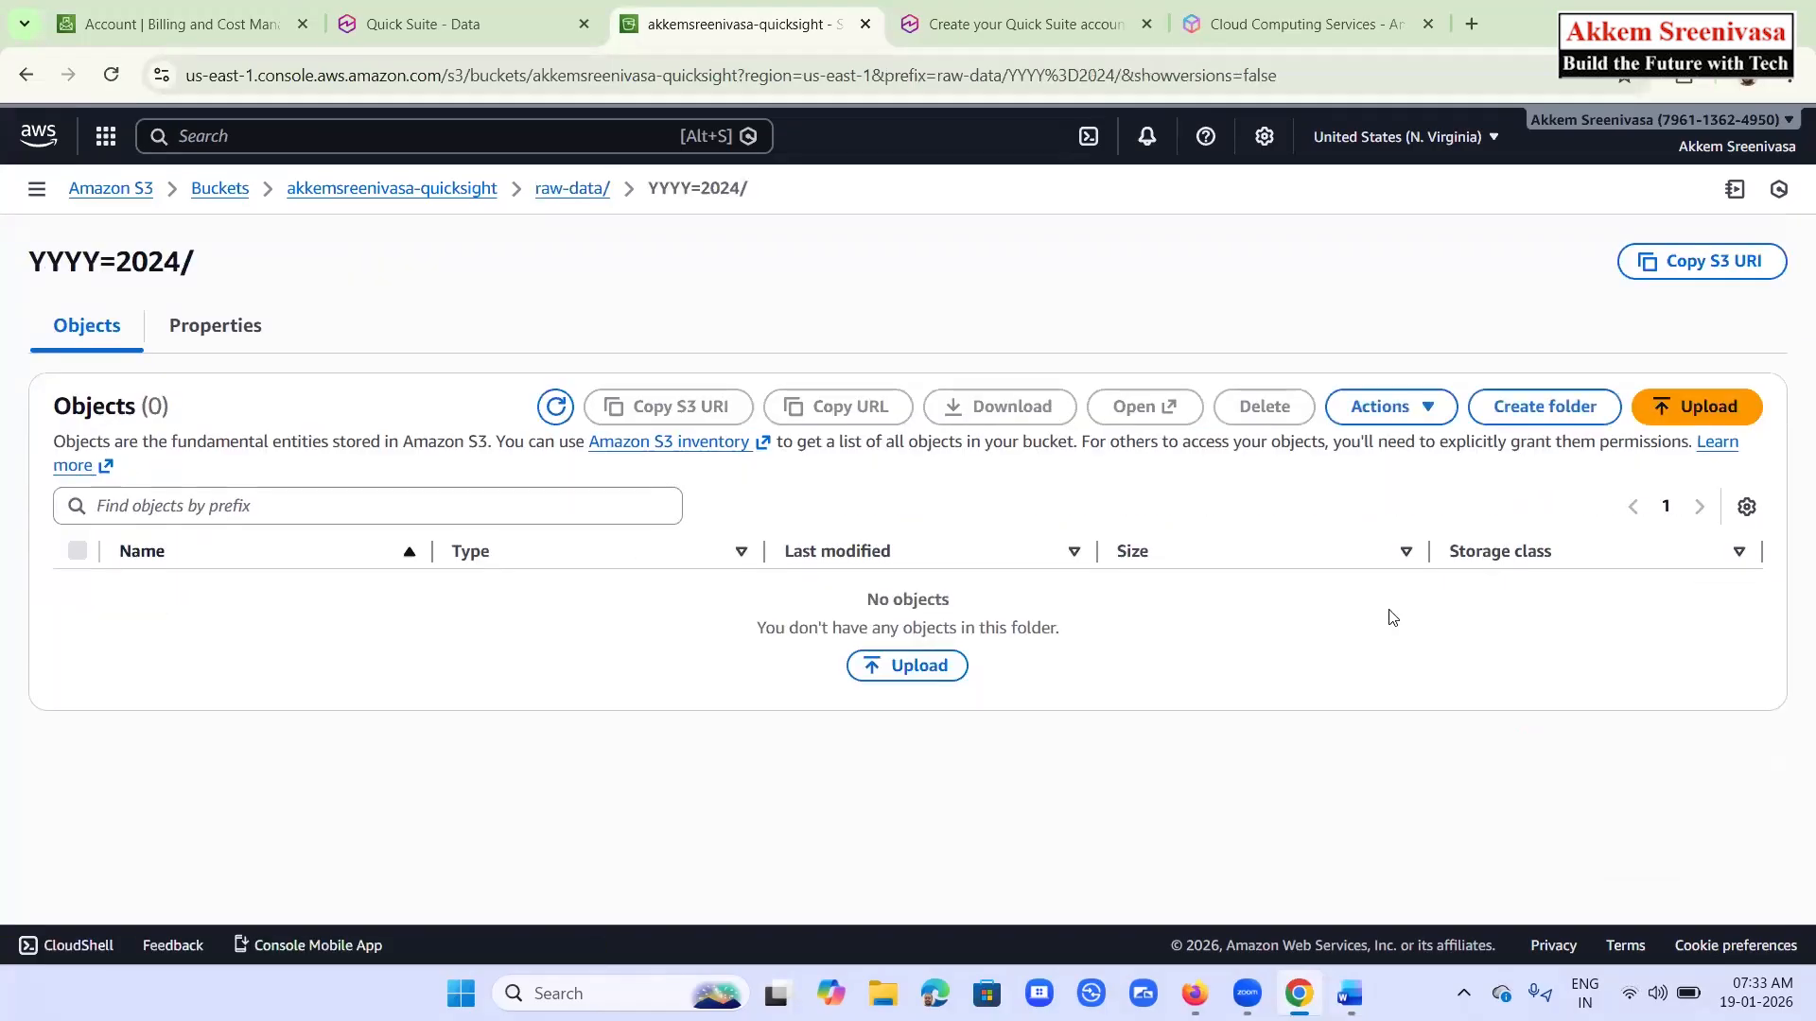
{"action": "left_click", "coordinate": [1544, 413]}
{"action": "type", "text": "MM=06"}
{"action": "scroll", "coordinate": [814, 682], "scroll_direction": "down", "scroll_amount": 3}
{"action": "left_click", "coordinate": [1702, 856]}
Copy the name output from the Word document and create a folder with that name at the root of the S3 bucket
{"action": "key", "text": "alt+Tab"}
{"action": "left_click_drag", "start_coordinate": [638, 619], "coordinate": [541, 655]}
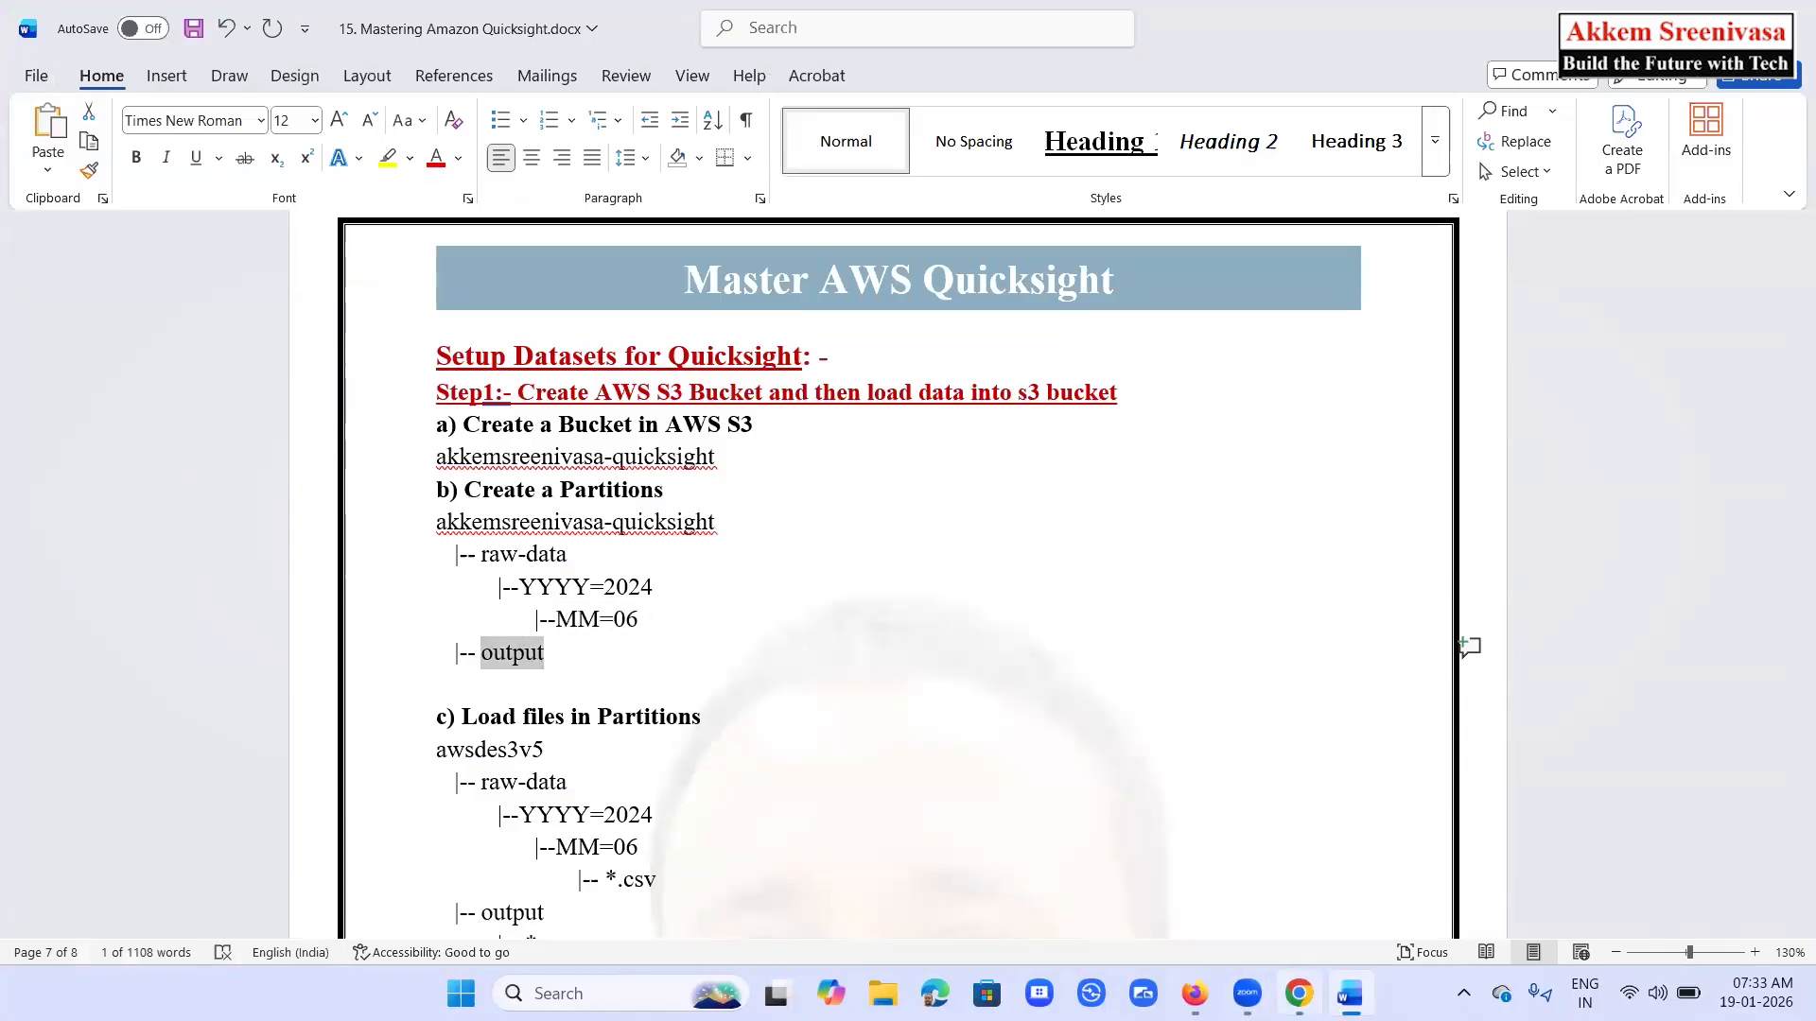
{"action": "left_click", "coordinate": [1298, 993]}
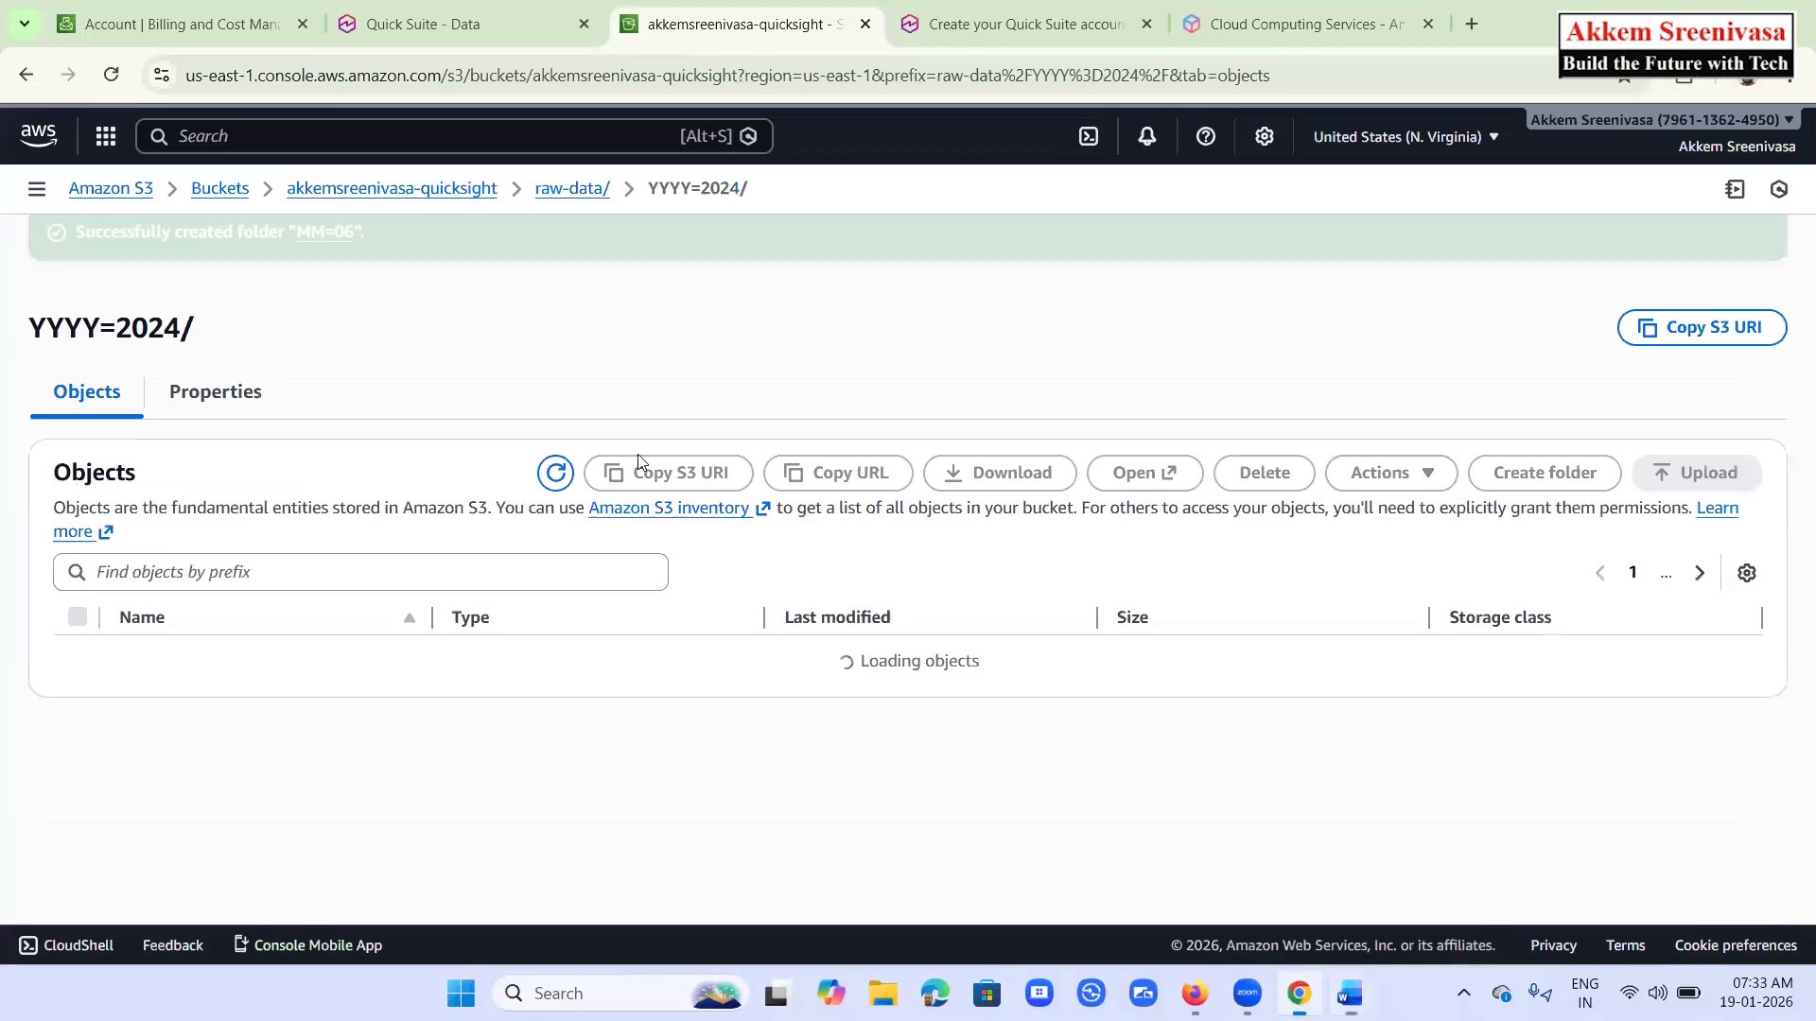
{"action": "left_click", "coordinate": [465, 216]}
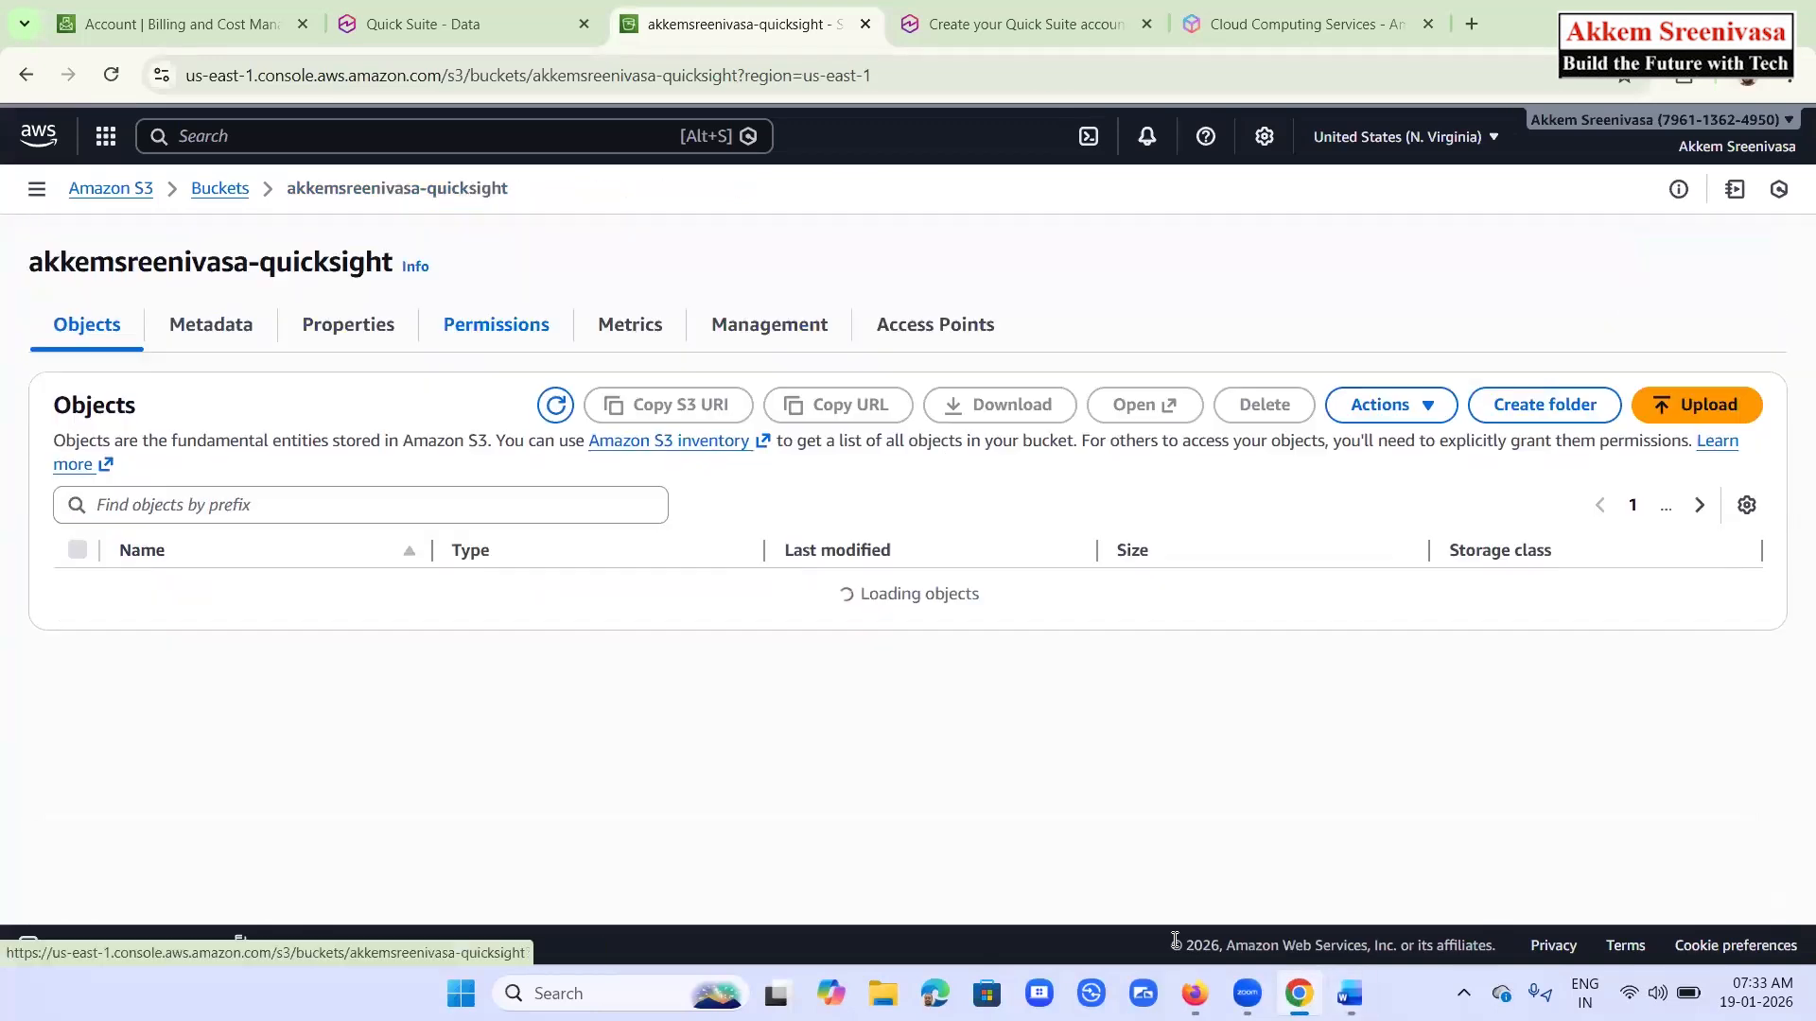
{"action": "left_click", "coordinate": [1551, 413]}
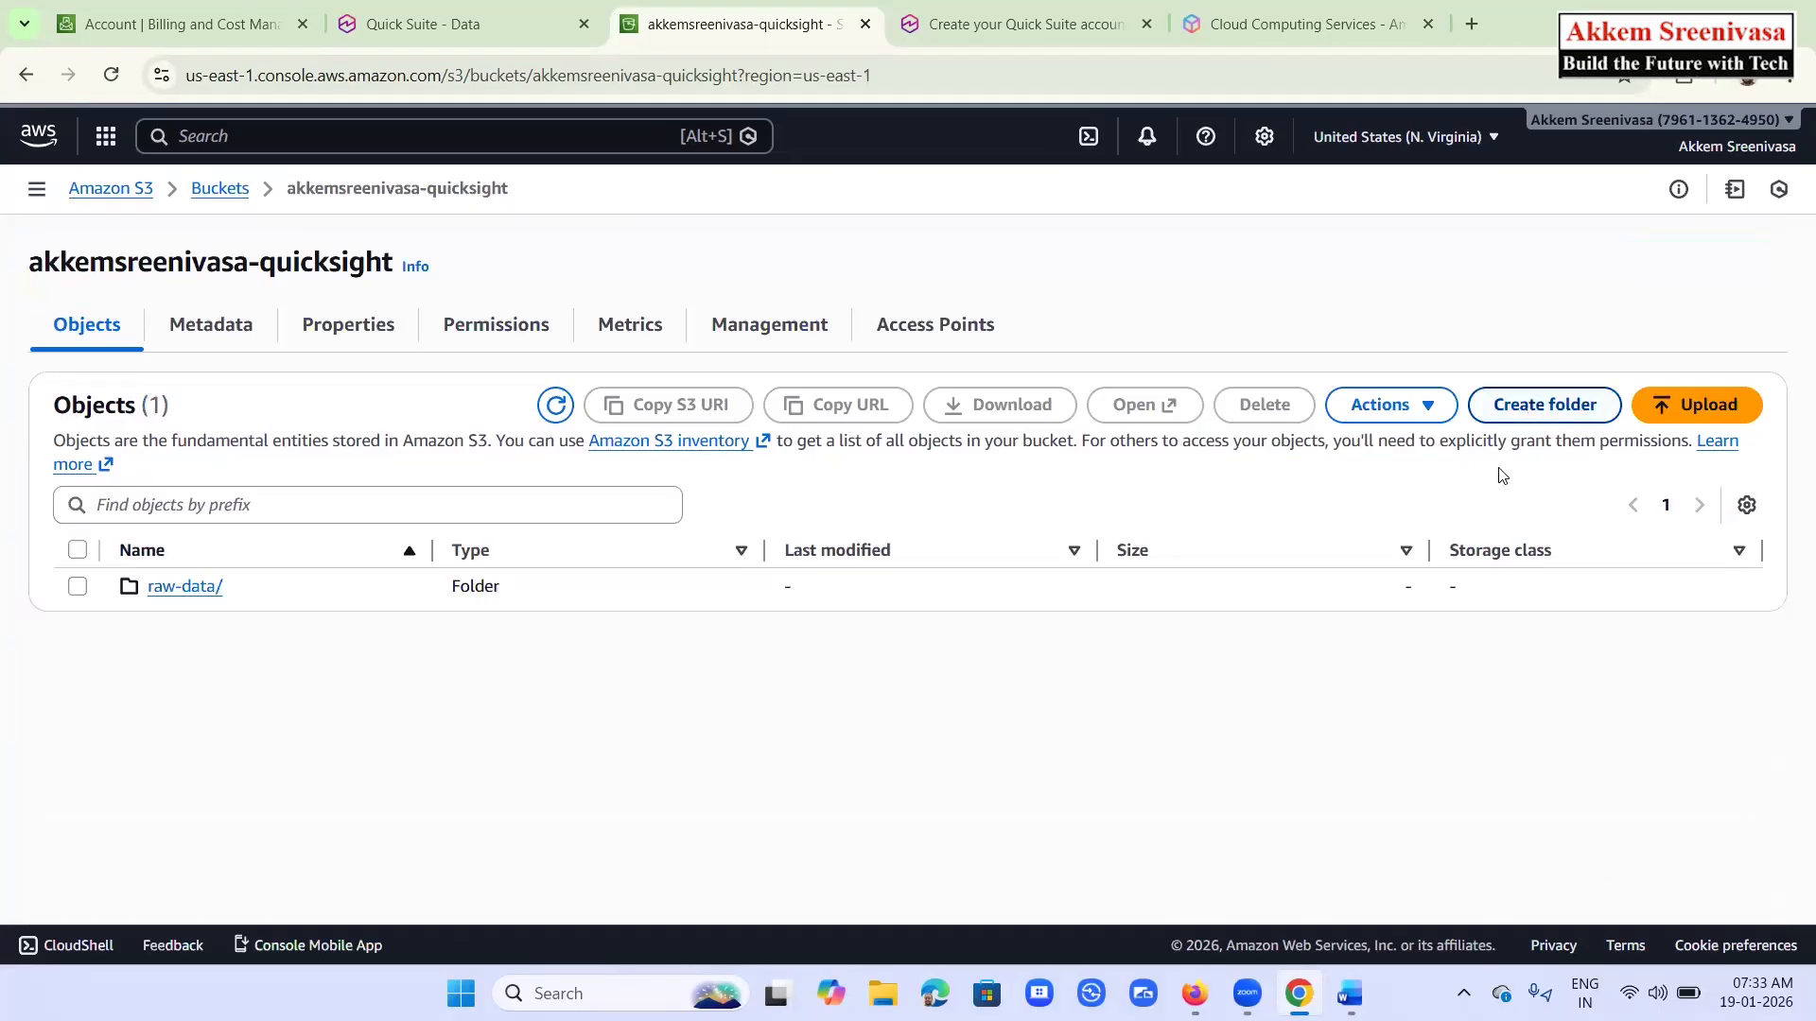
{"action": "type", "text": "output"}
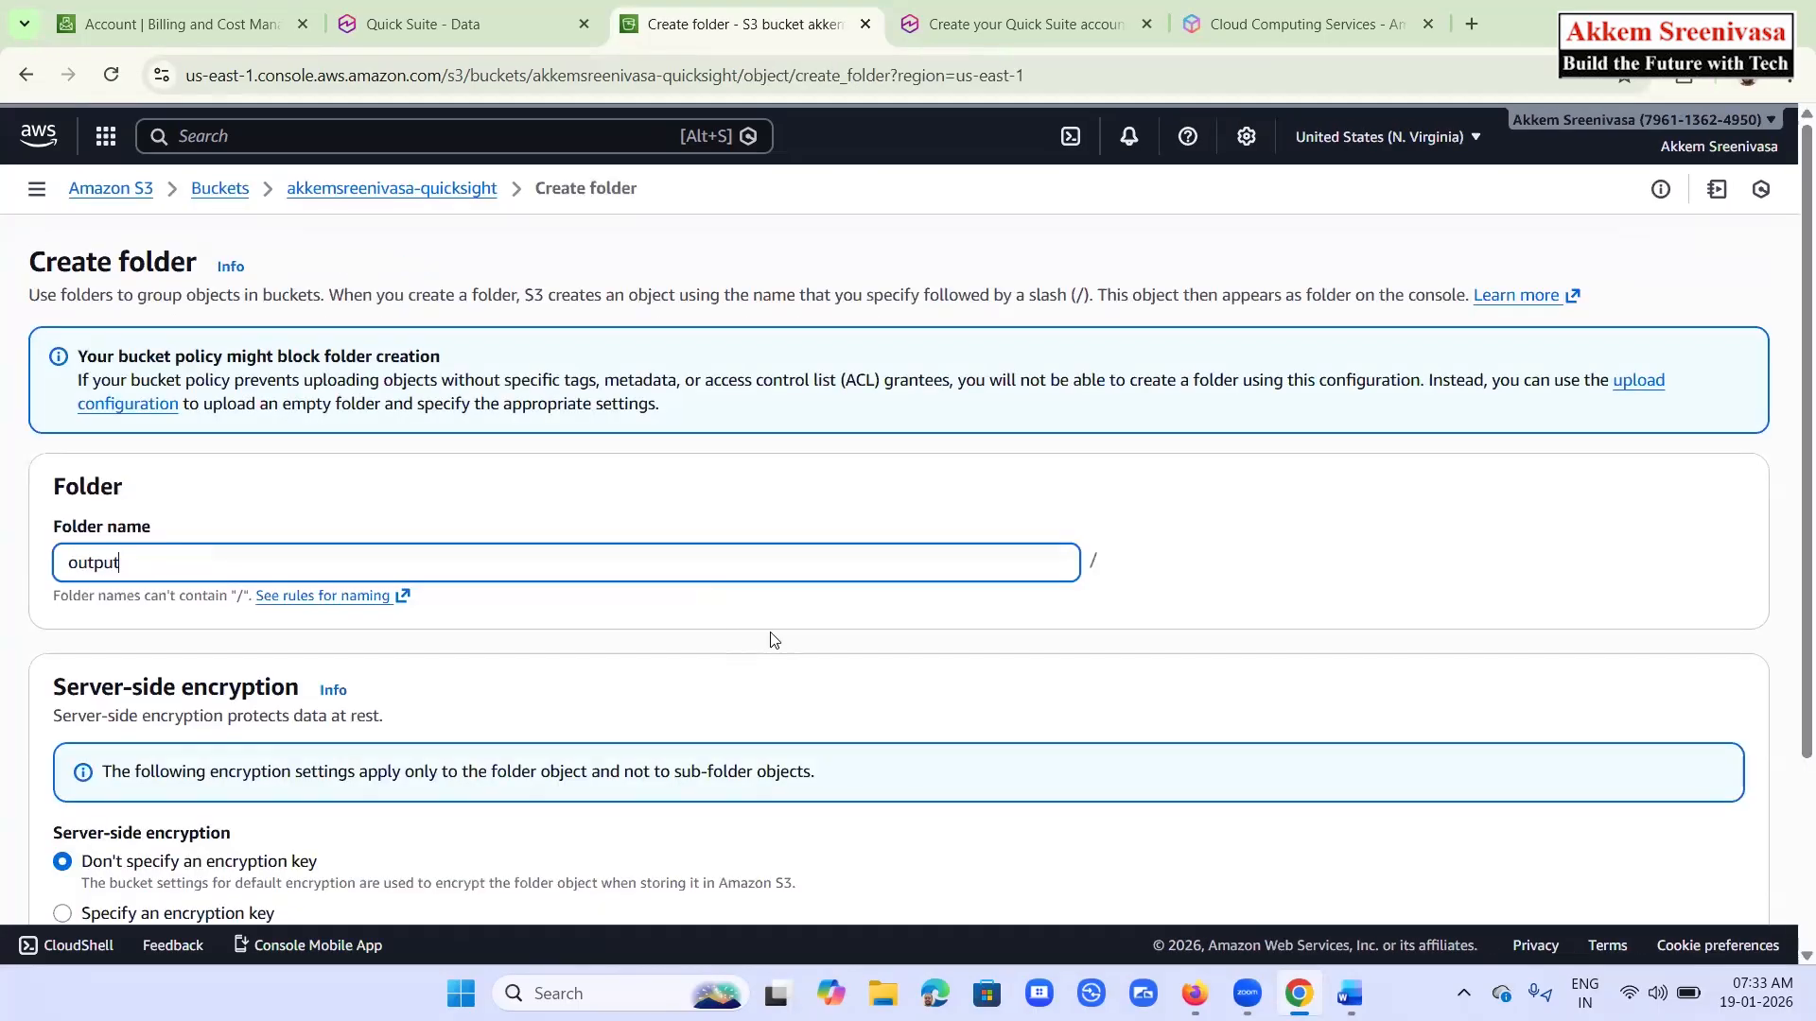
{"action": "scroll", "coordinate": [783, 652], "scroll_direction": "down", "scroll_amount": 3}
{"action": "left_click", "coordinate": [1702, 854]}
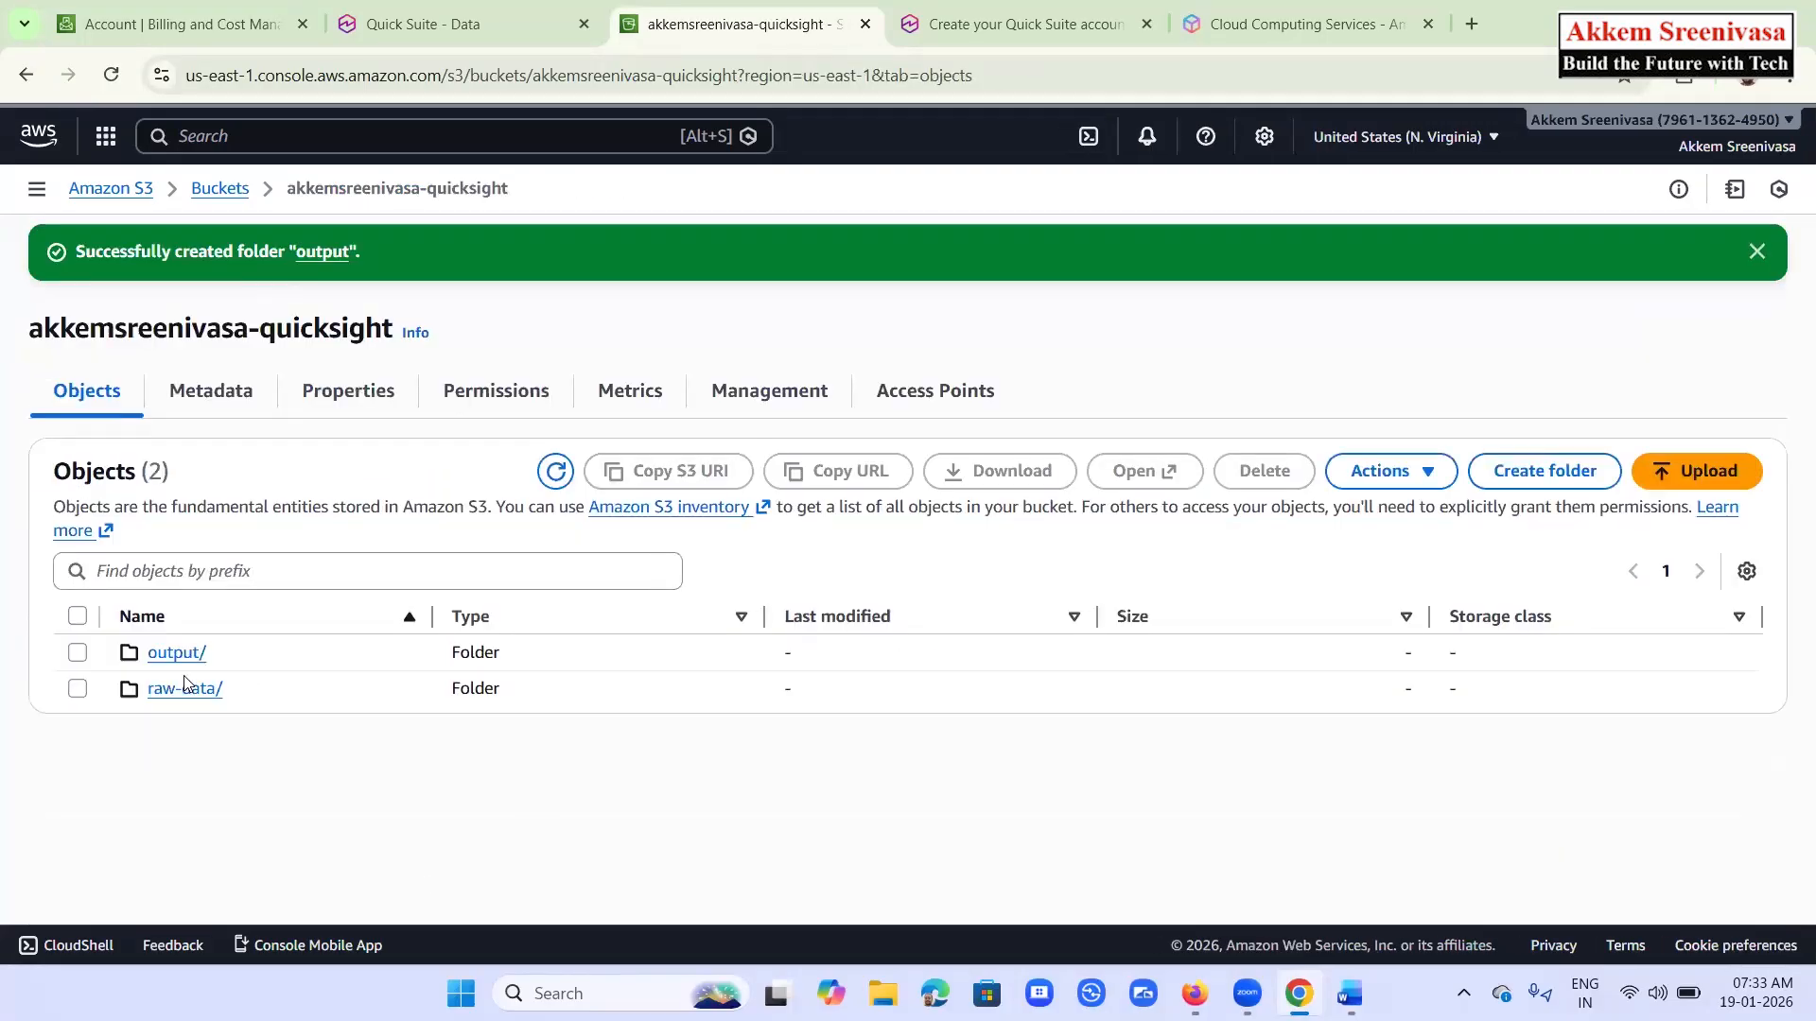
Open the MM=06 folder inside raw-data/YYYY=2024 in the bucket
{"action": "left_click", "coordinate": [189, 691]}
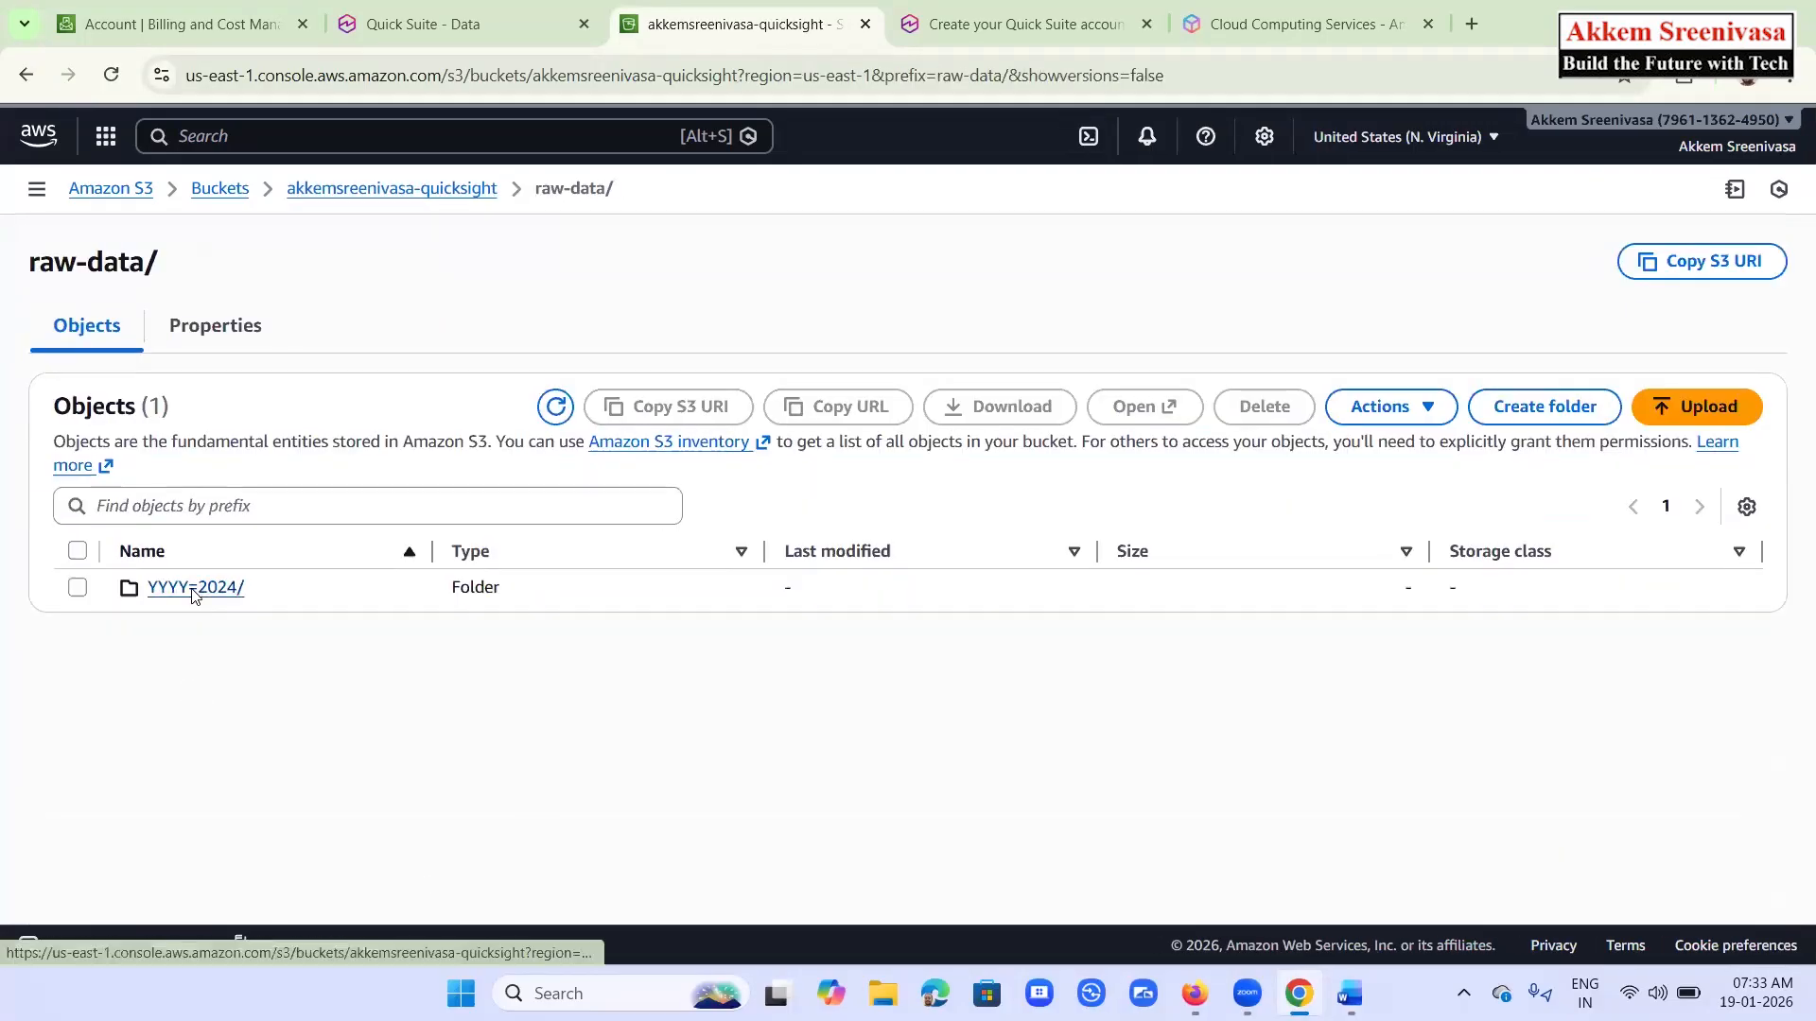
{"action": "left_click", "coordinate": [193, 599]}
{"action": "left_click", "coordinate": [193, 599]}
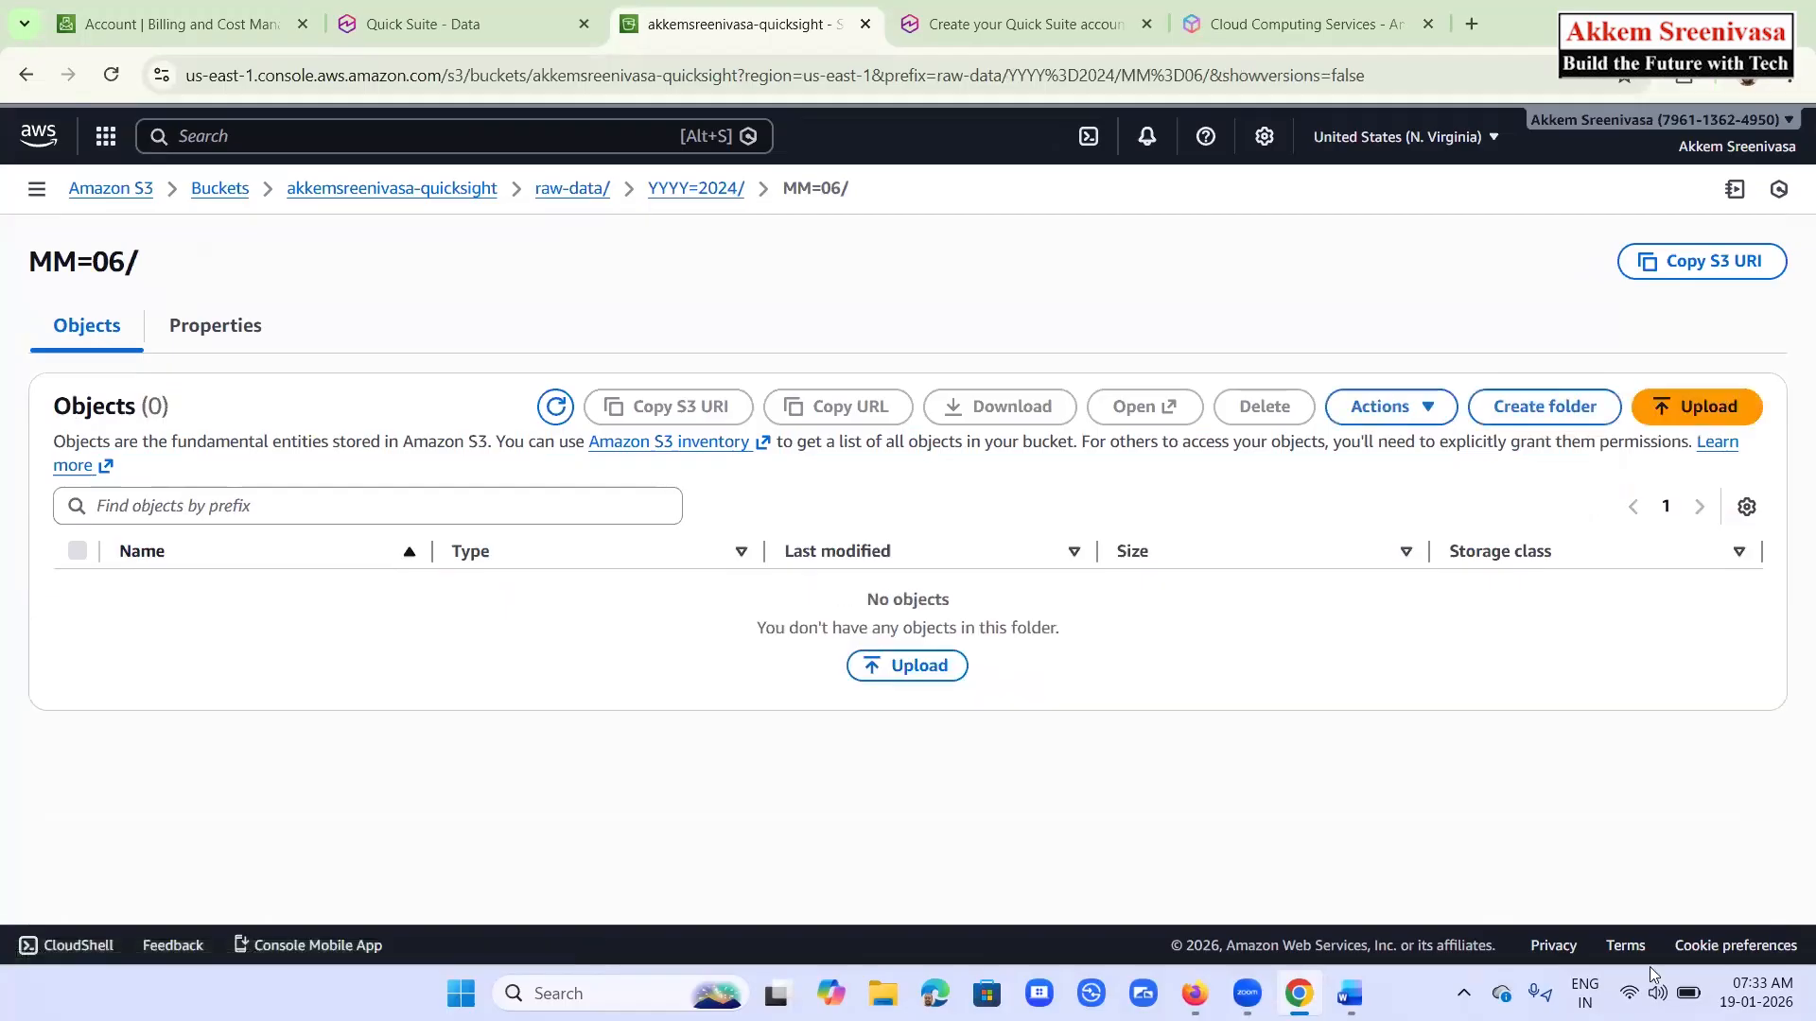
In the Word document, check the *.csv entry under MM=06 in "c) Load files in Partitions"
{"action": "key", "text": "alt+Tab"}
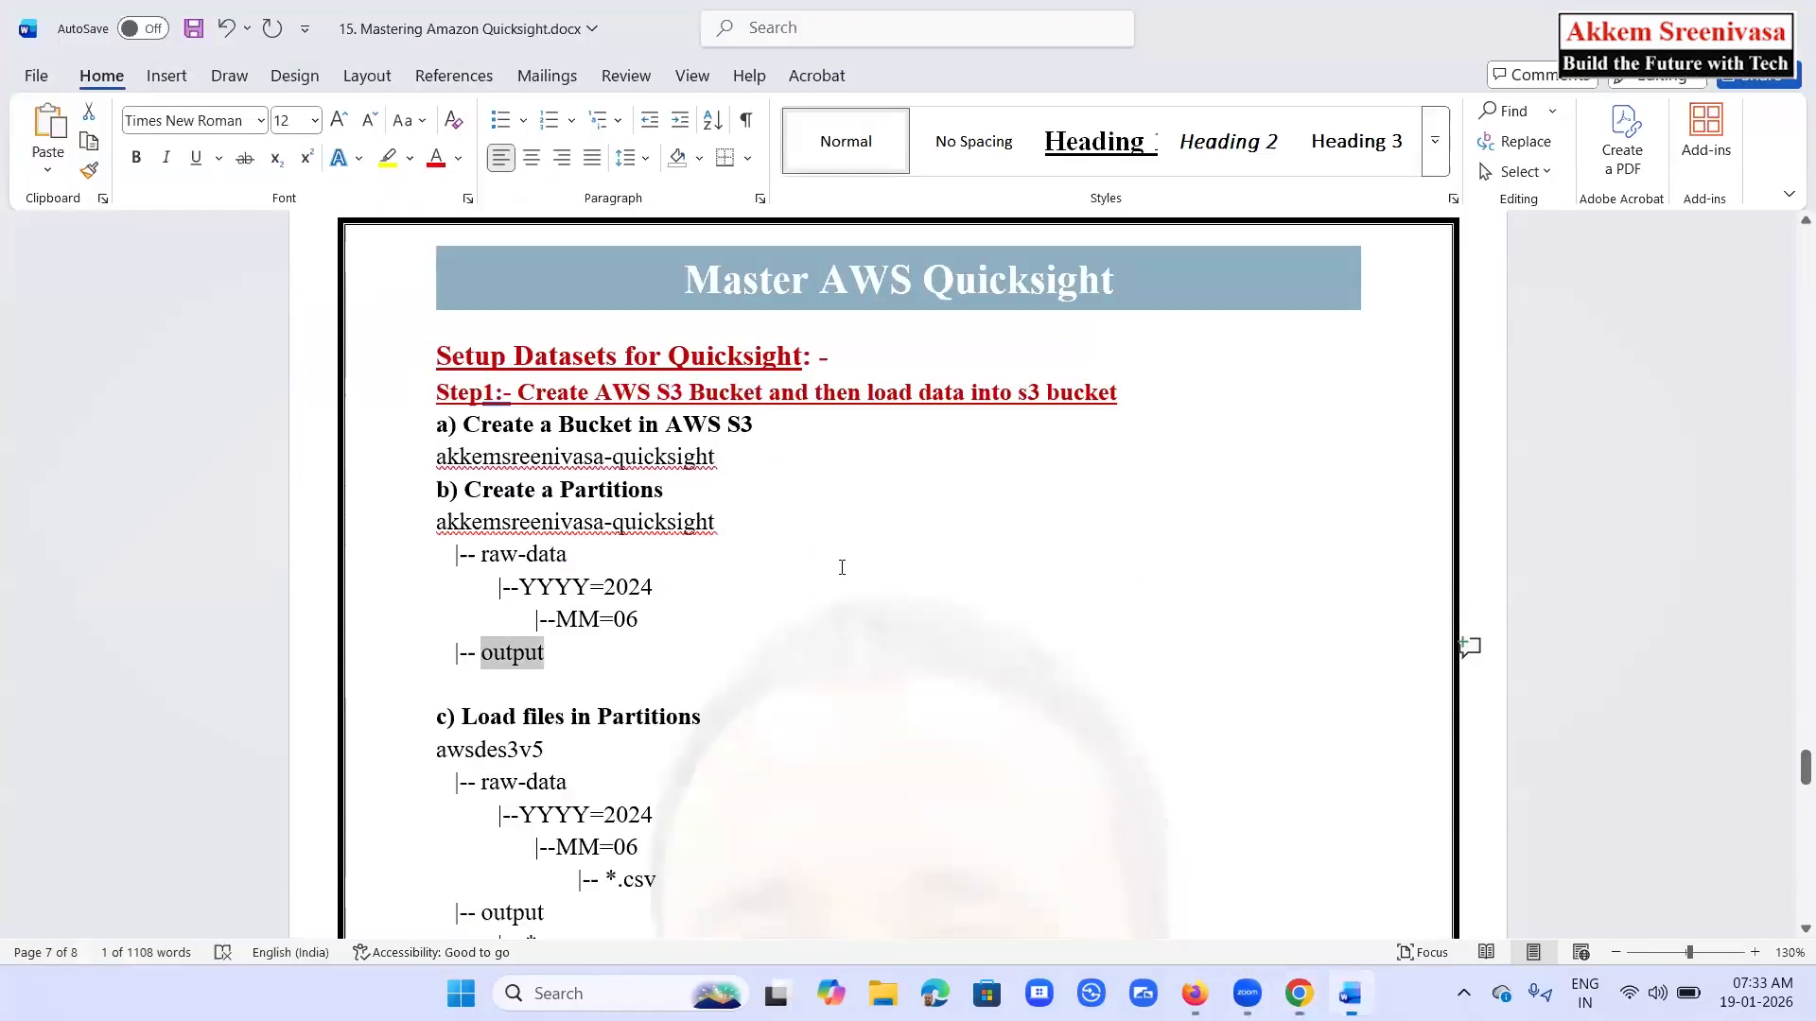
{"action": "scroll", "coordinate": [851, 600], "scroll_direction": "down", "scroll_amount": 3}
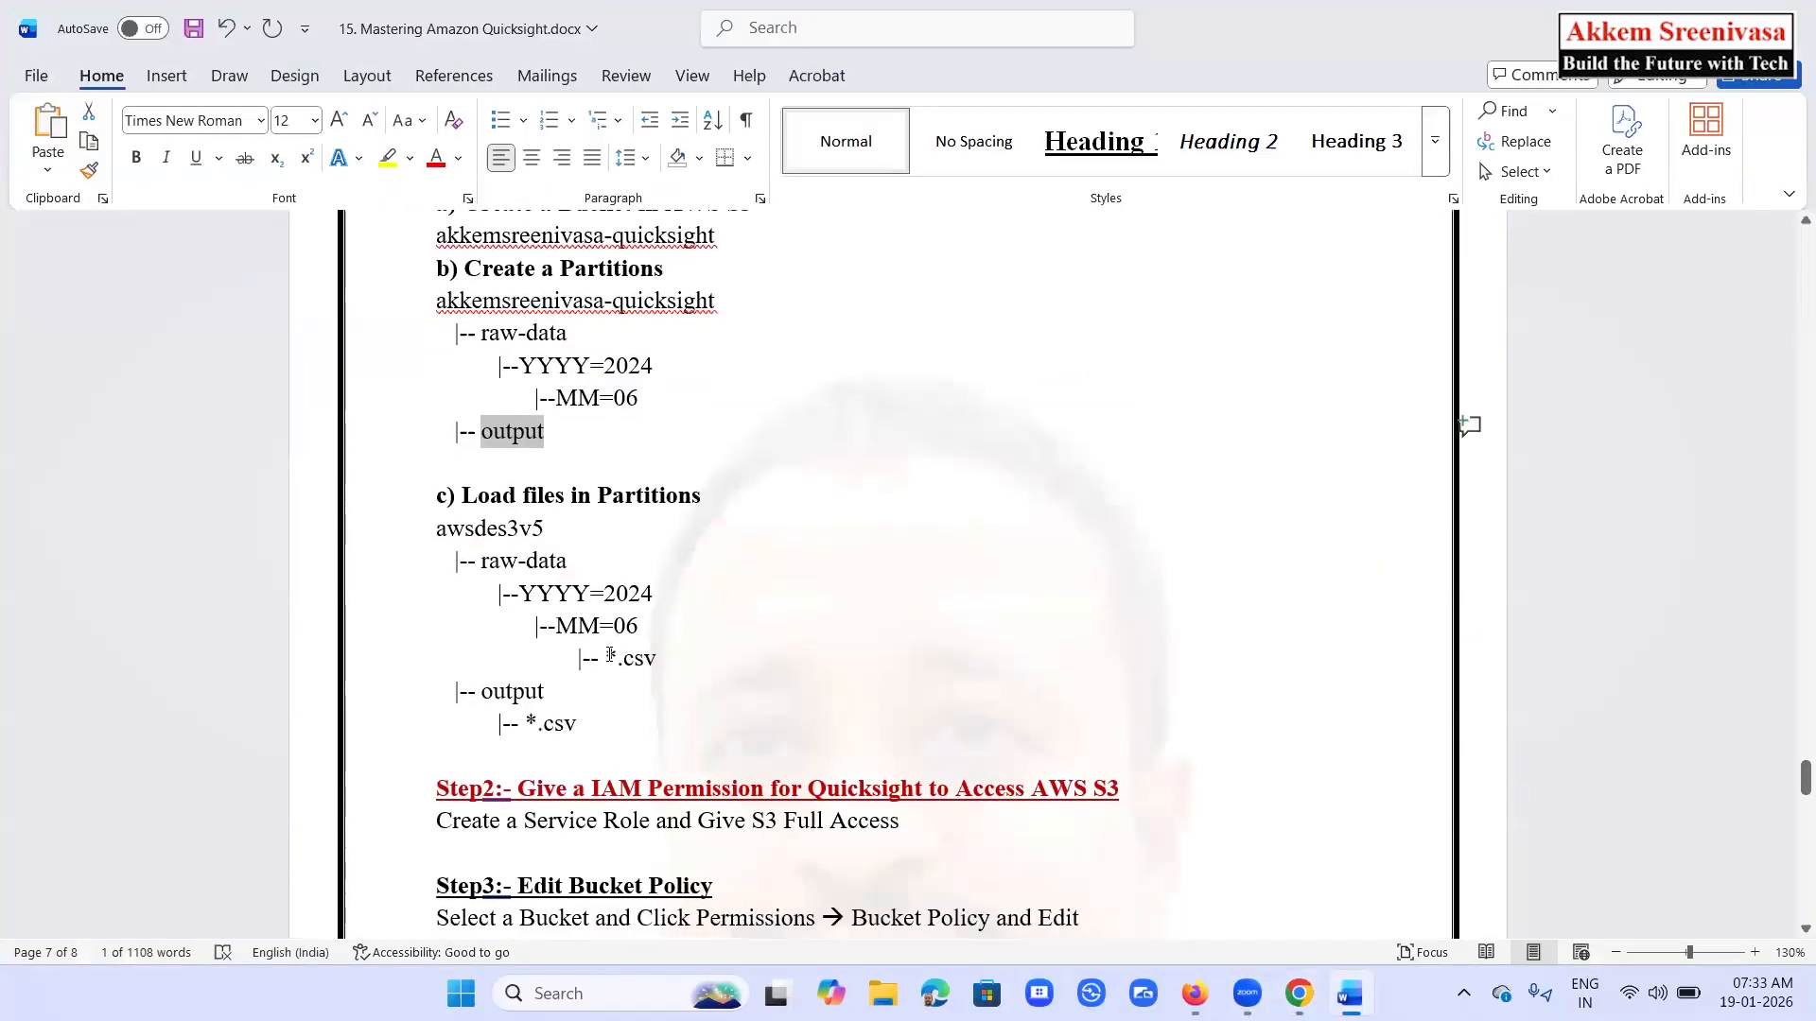
{"action": "double_click", "coordinate": [638, 659]}
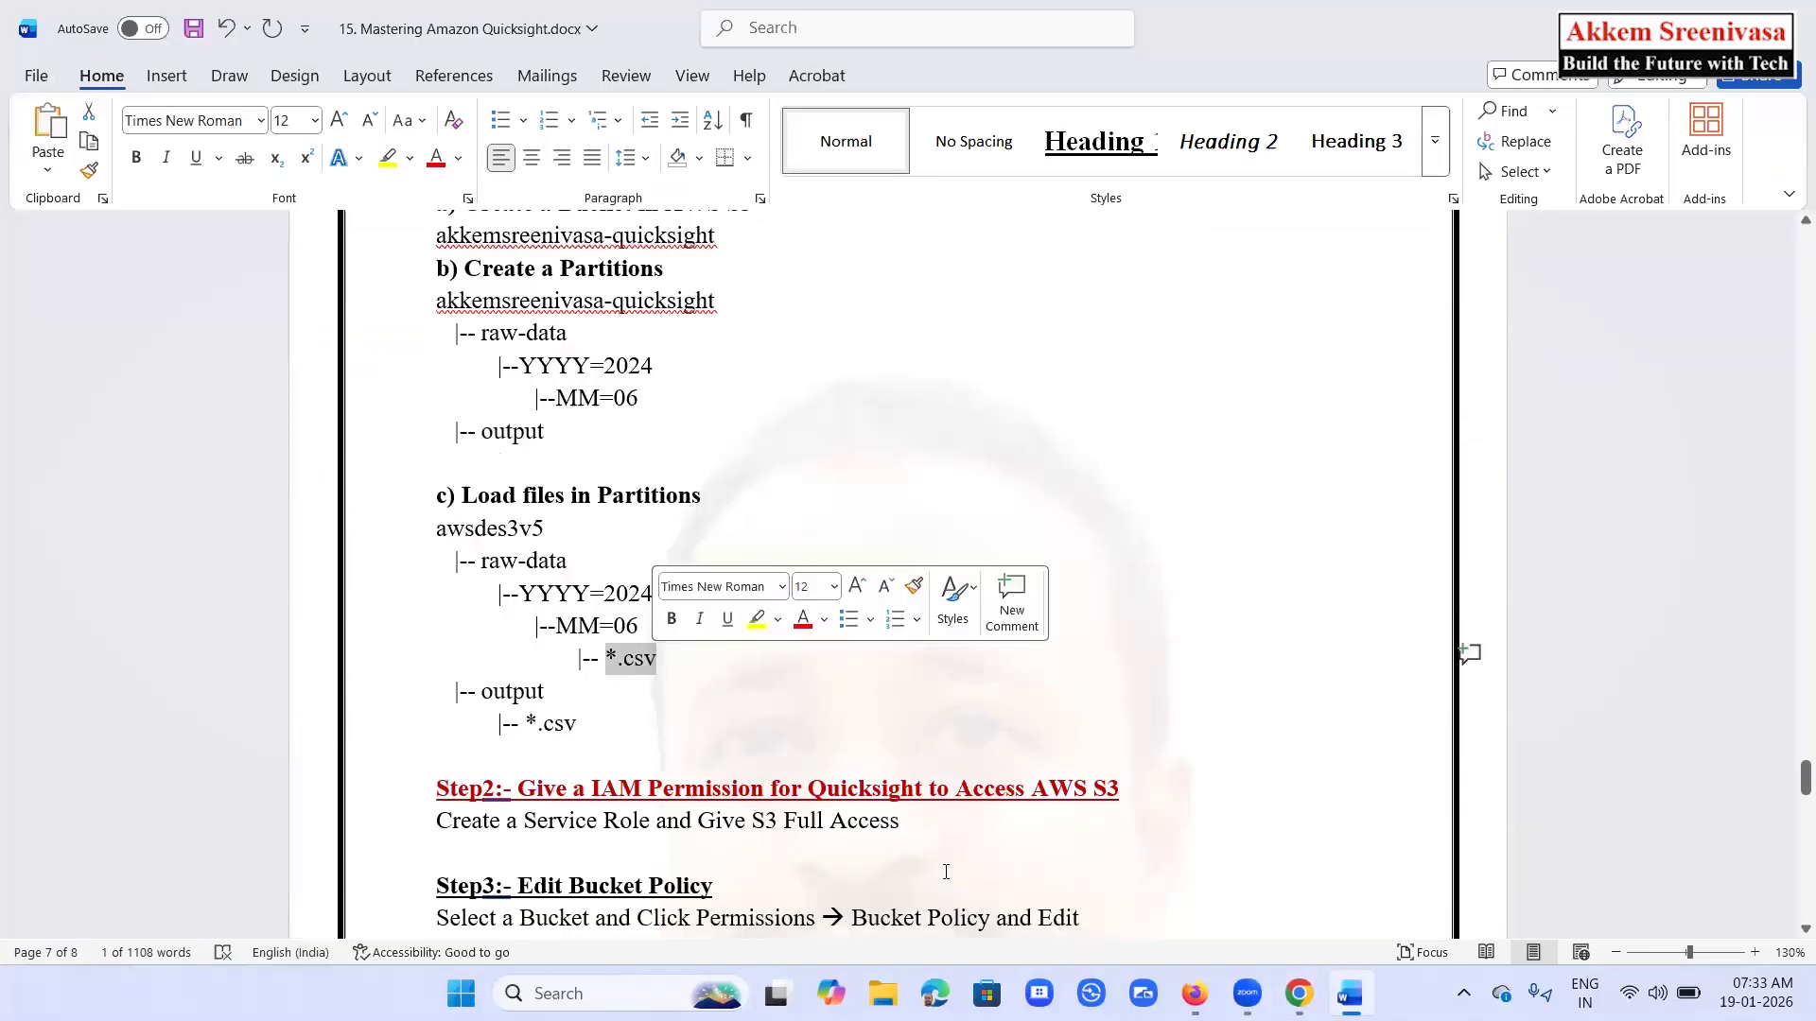
In File Explorer, maximize the window and open the Datasets > AWS Quicksight folder on drive C:
{"action": "left_click", "coordinate": [882, 993]}
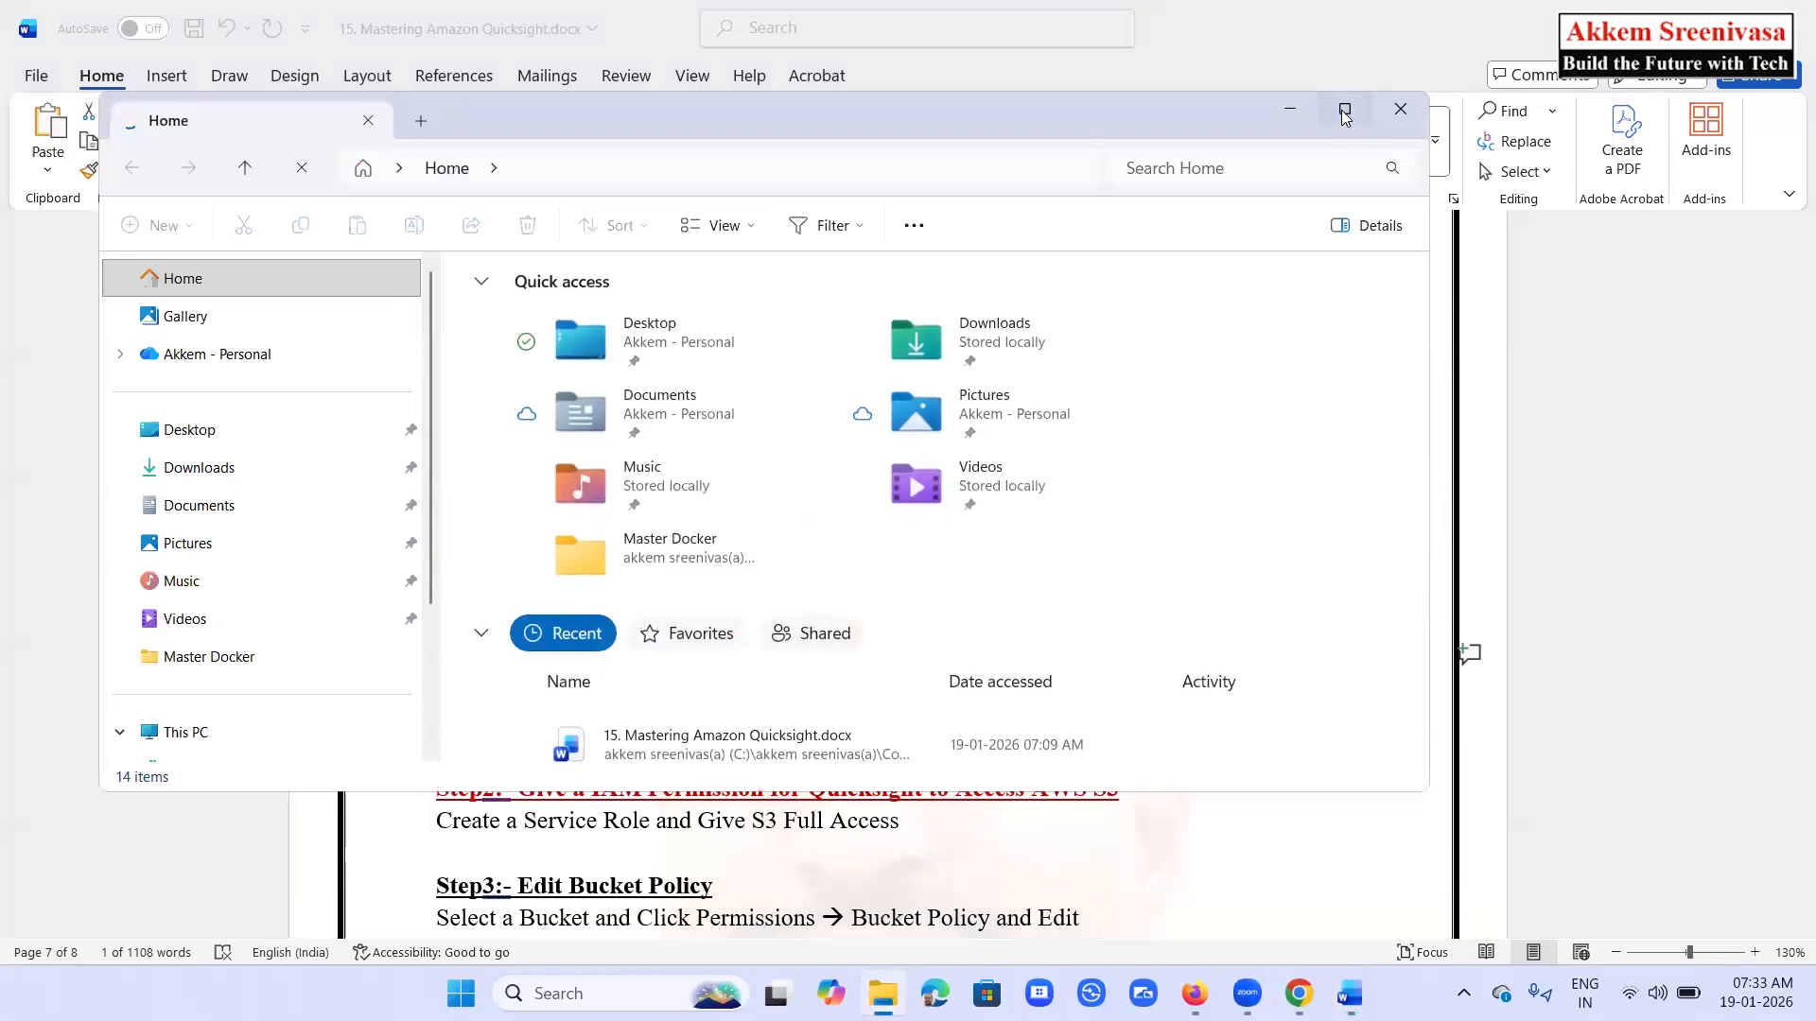
{"action": "left_click", "coordinate": [1344, 108]}
{"action": "left_click", "coordinate": [219, 673]}
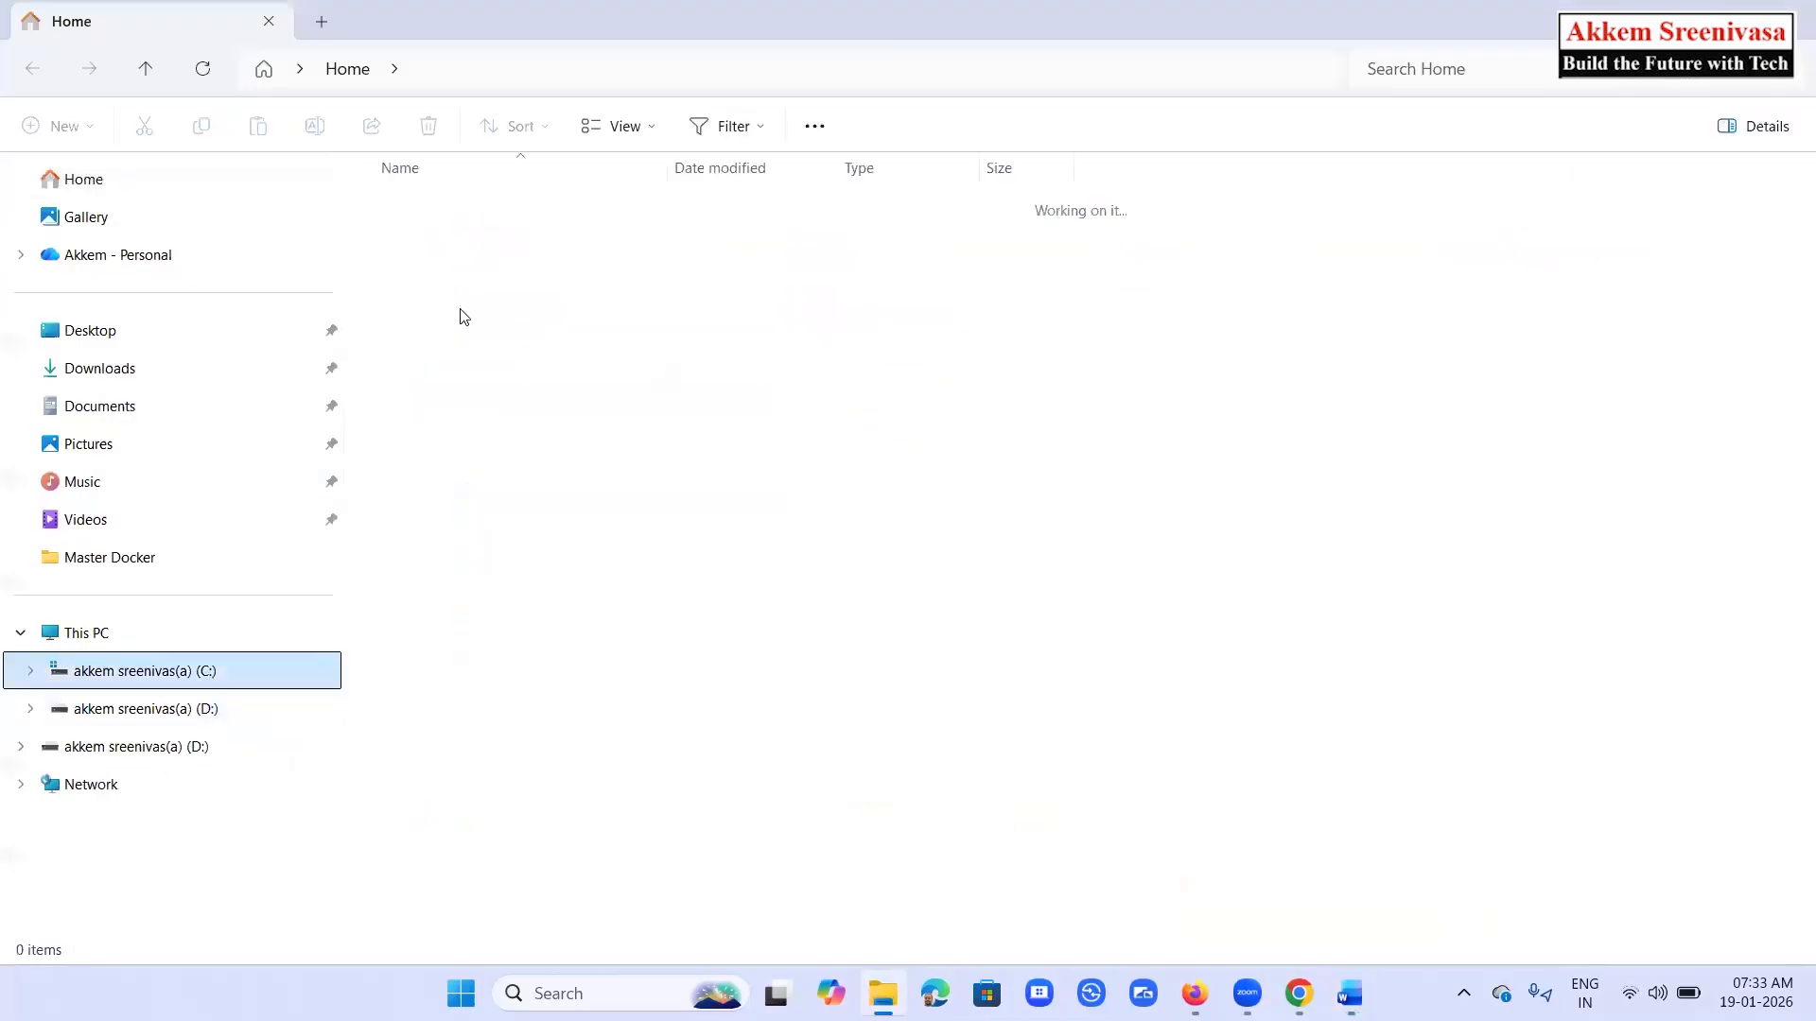
{"action": "left_click", "coordinate": [425, 247]}
{"action": "double_click", "coordinate": [425, 248]}
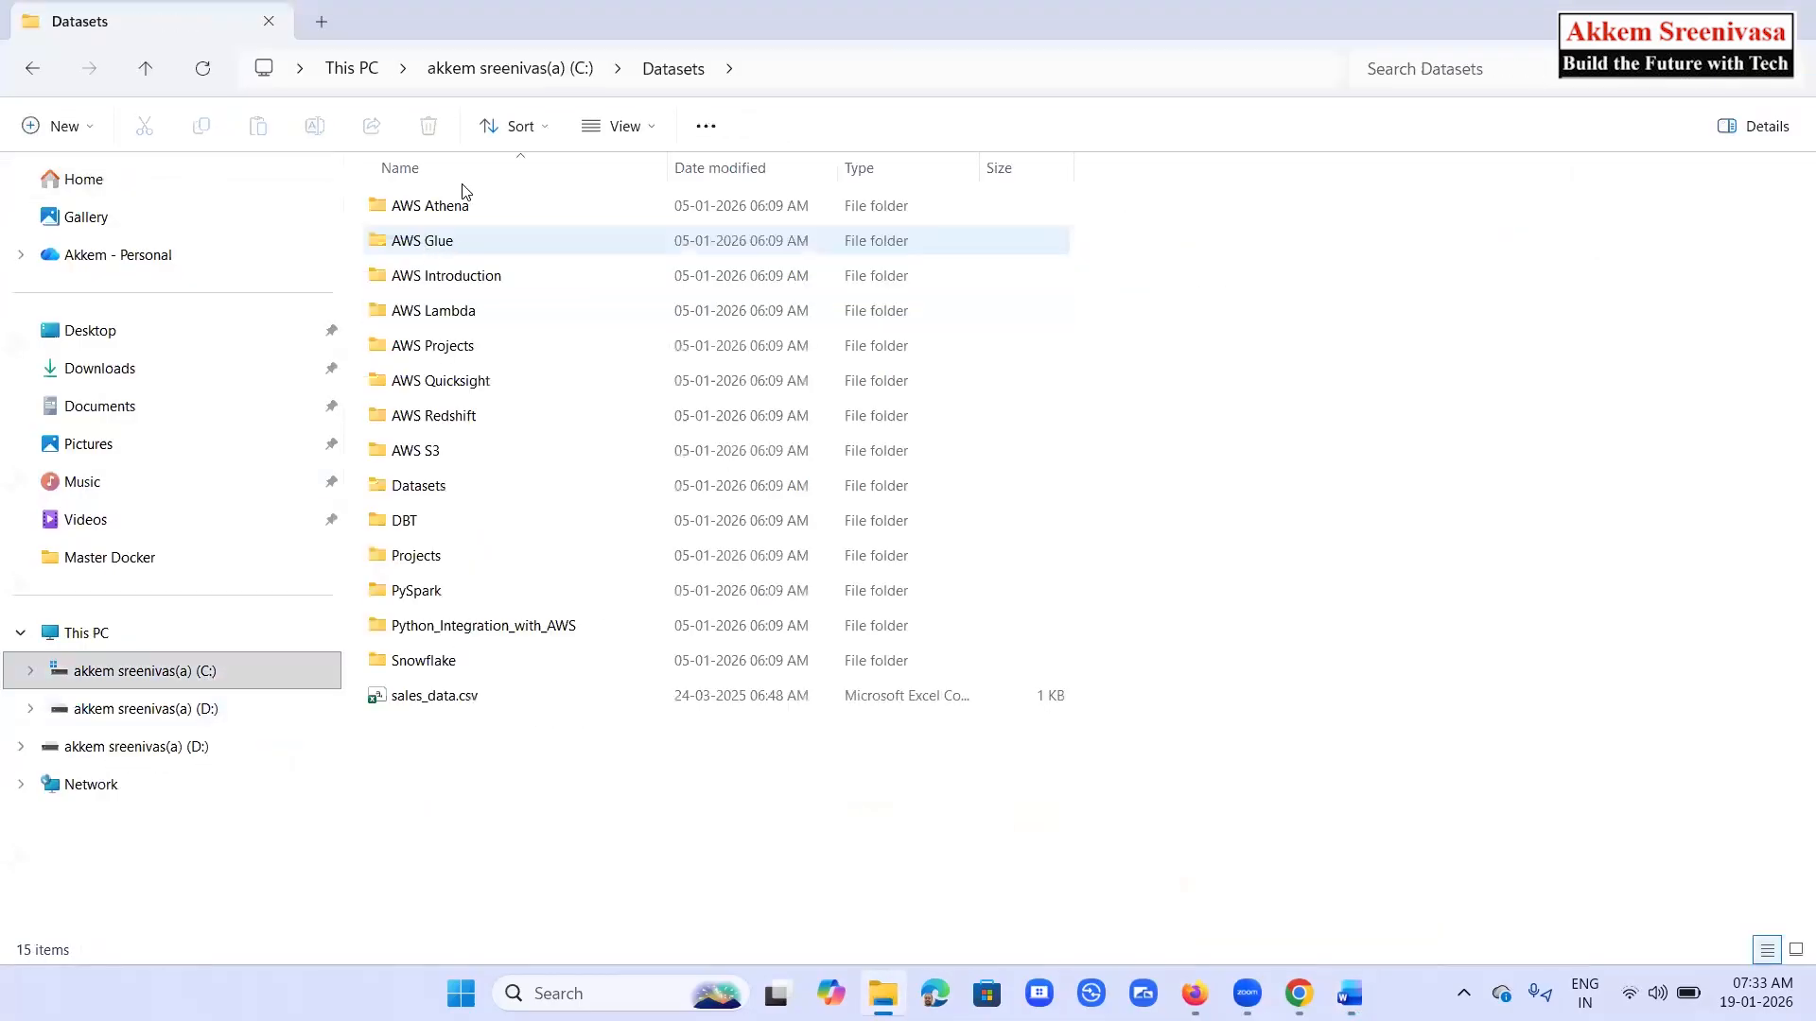
{"action": "double_click", "coordinate": [470, 386]}
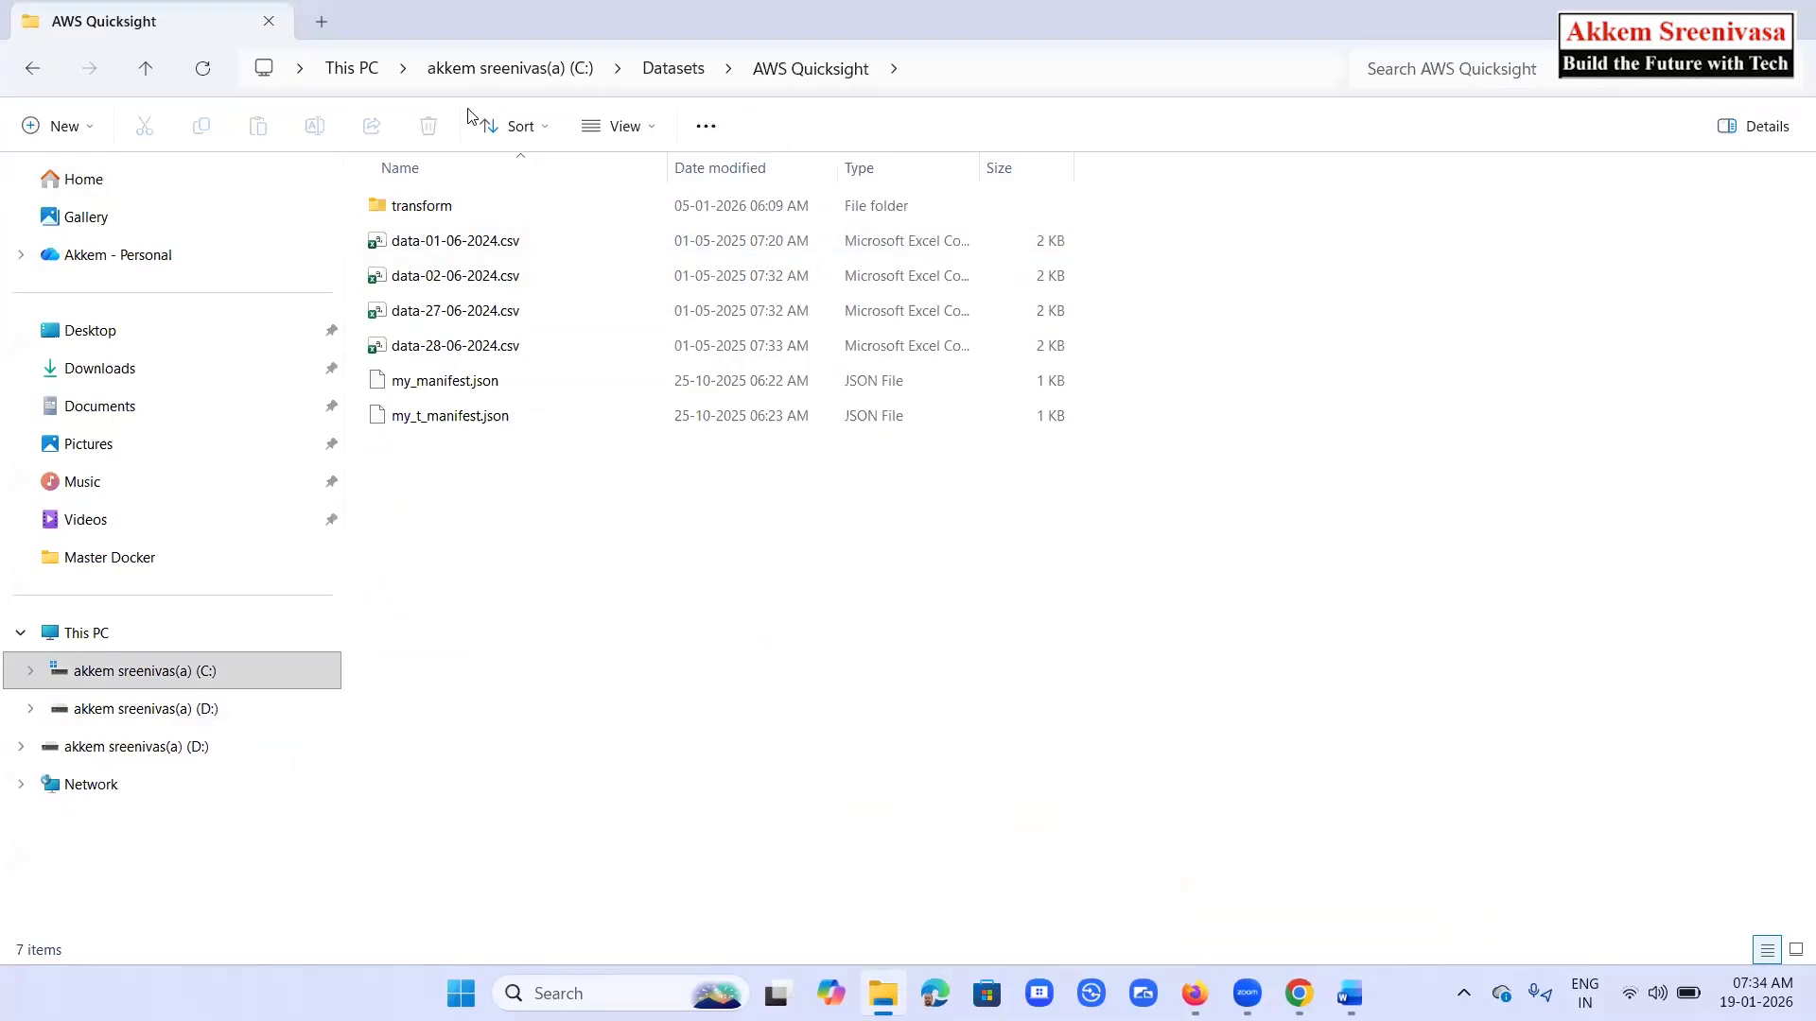
Upload data-01-06-2024.csv, data-02-06-2024.csv, data-27-06-2024.csv and data-28-06-2024.csv from File Explorer to the MM=06 folder in Chrome
{"action": "left_click", "coordinate": [491, 248]}
{"action": "left_click", "coordinate": [497, 281], "text": "ctrl"}
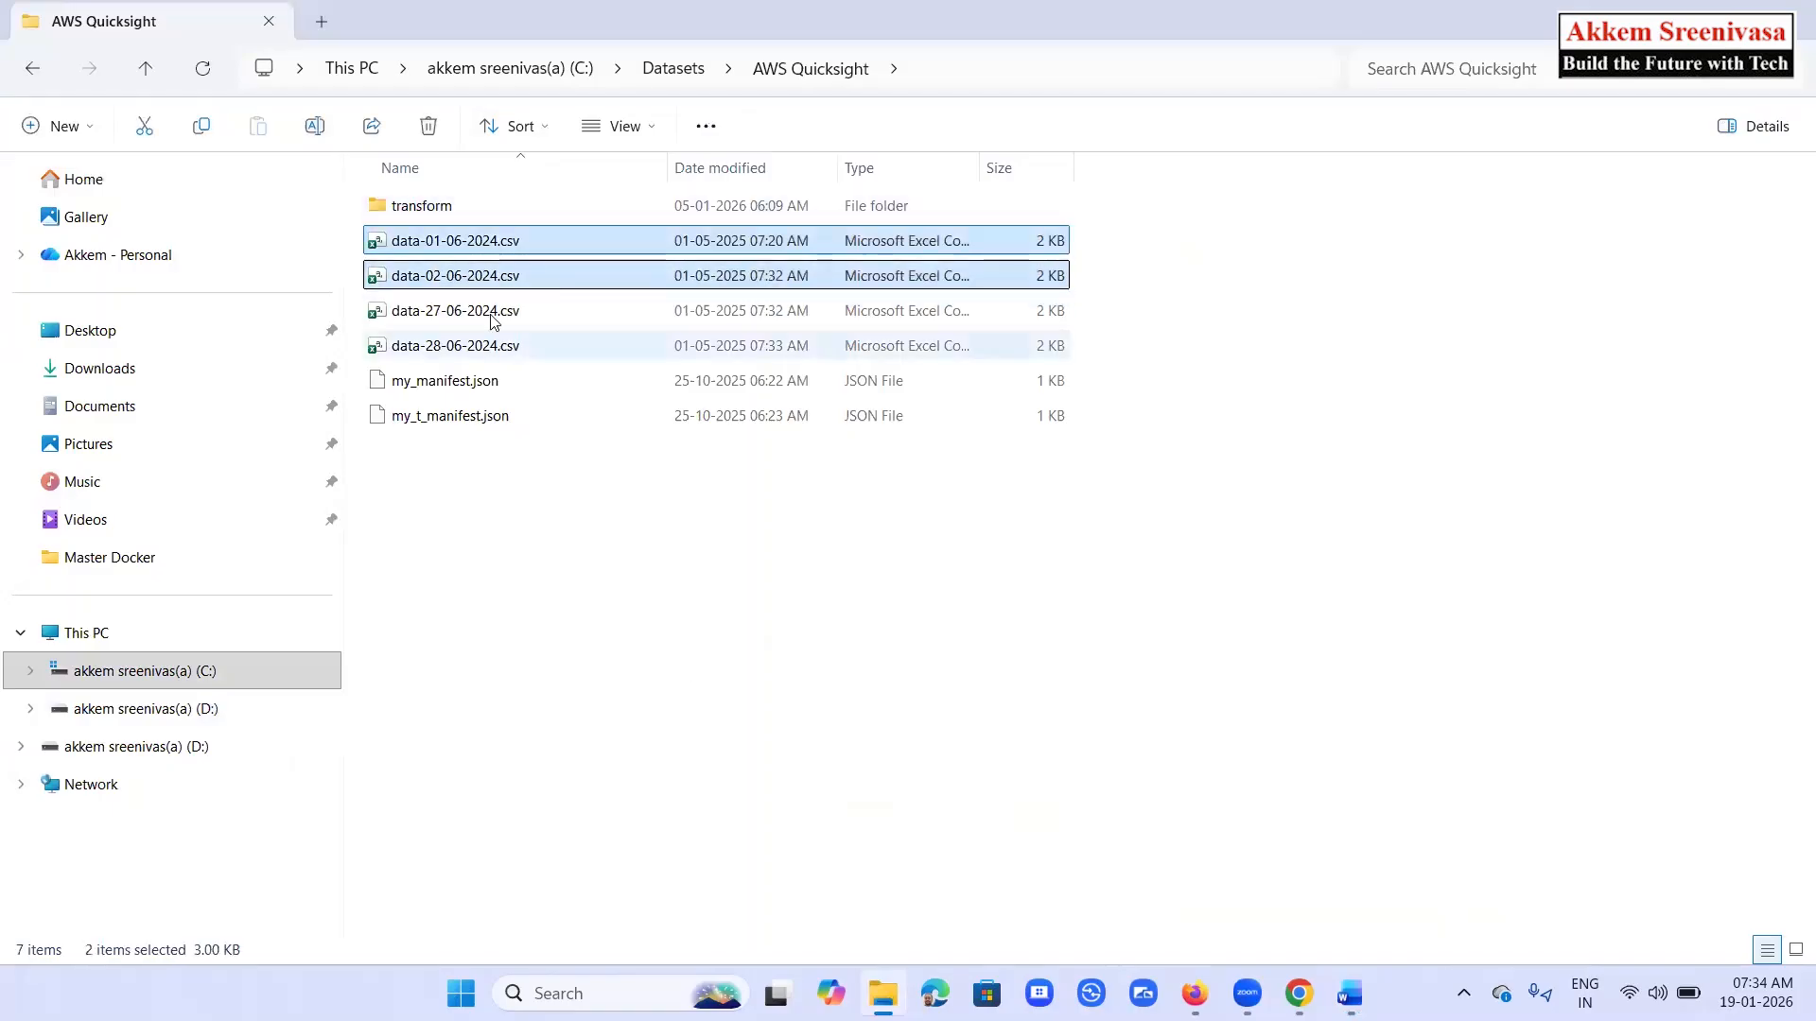
{"action": "left_click", "coordinate": [493, 306], "text": "ctrl"}
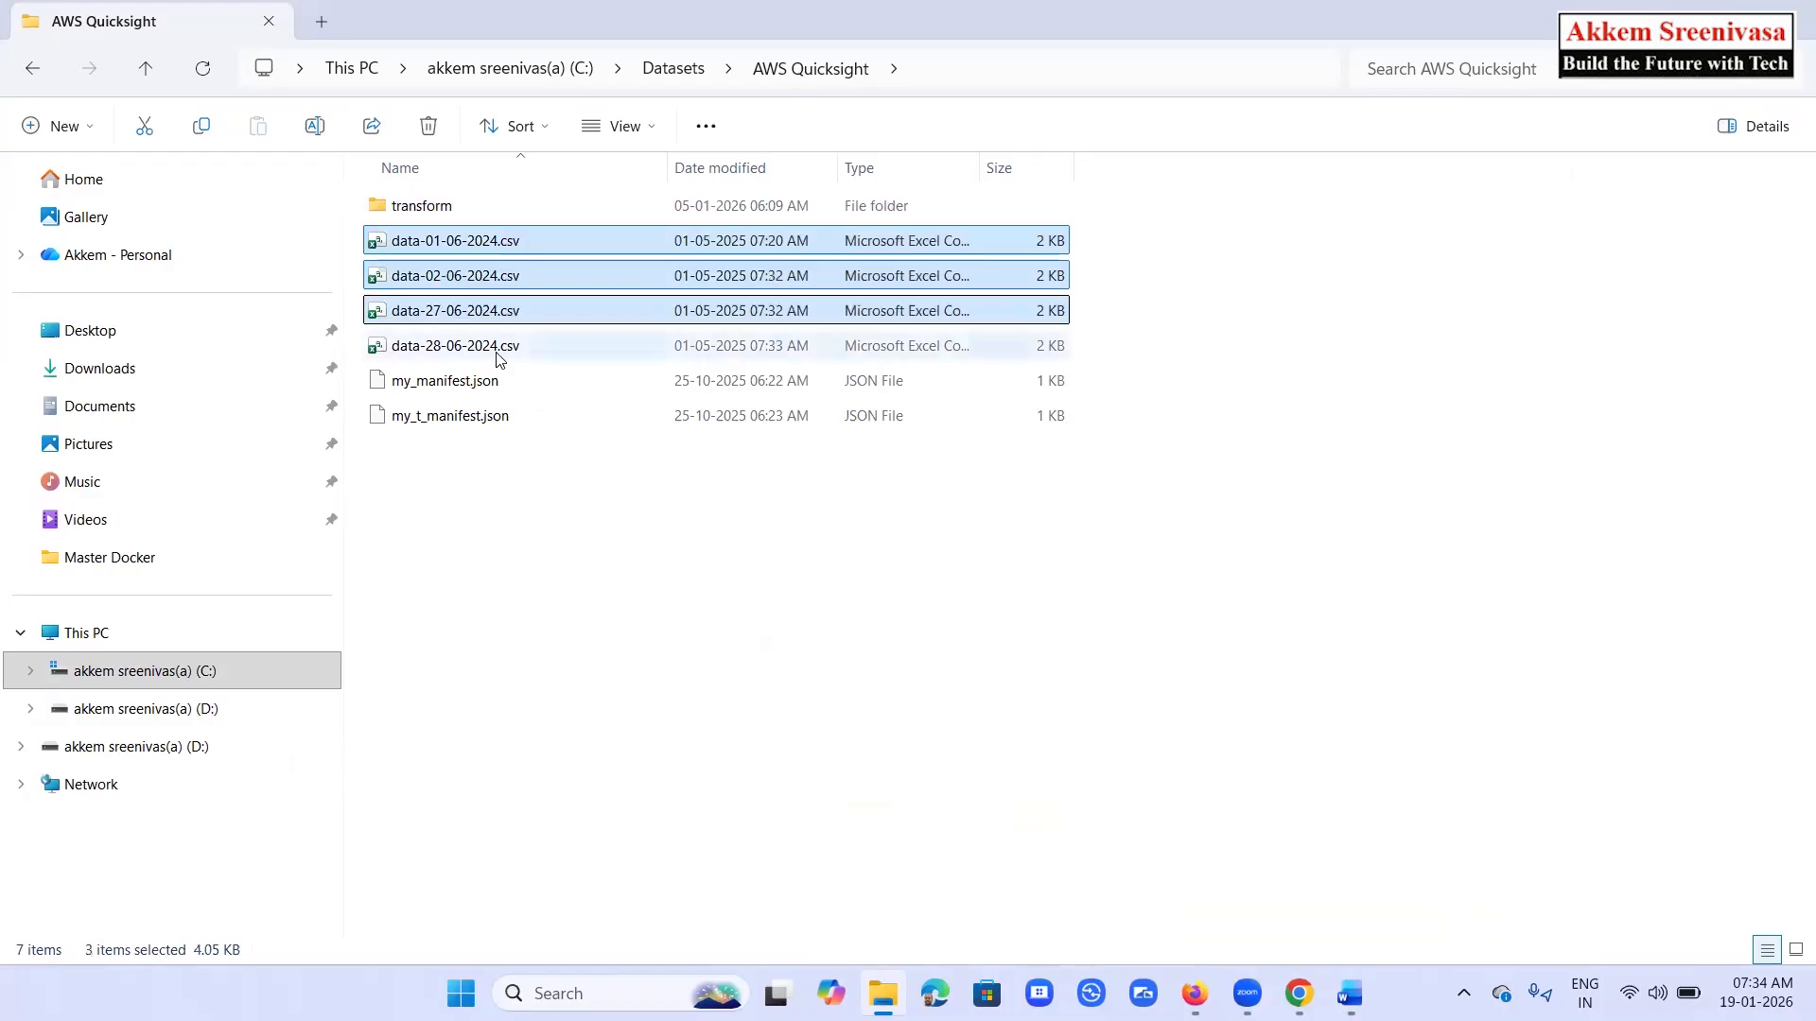
{"action": "left_click", "coordinate": [497, 352], "text": "ctrl"}
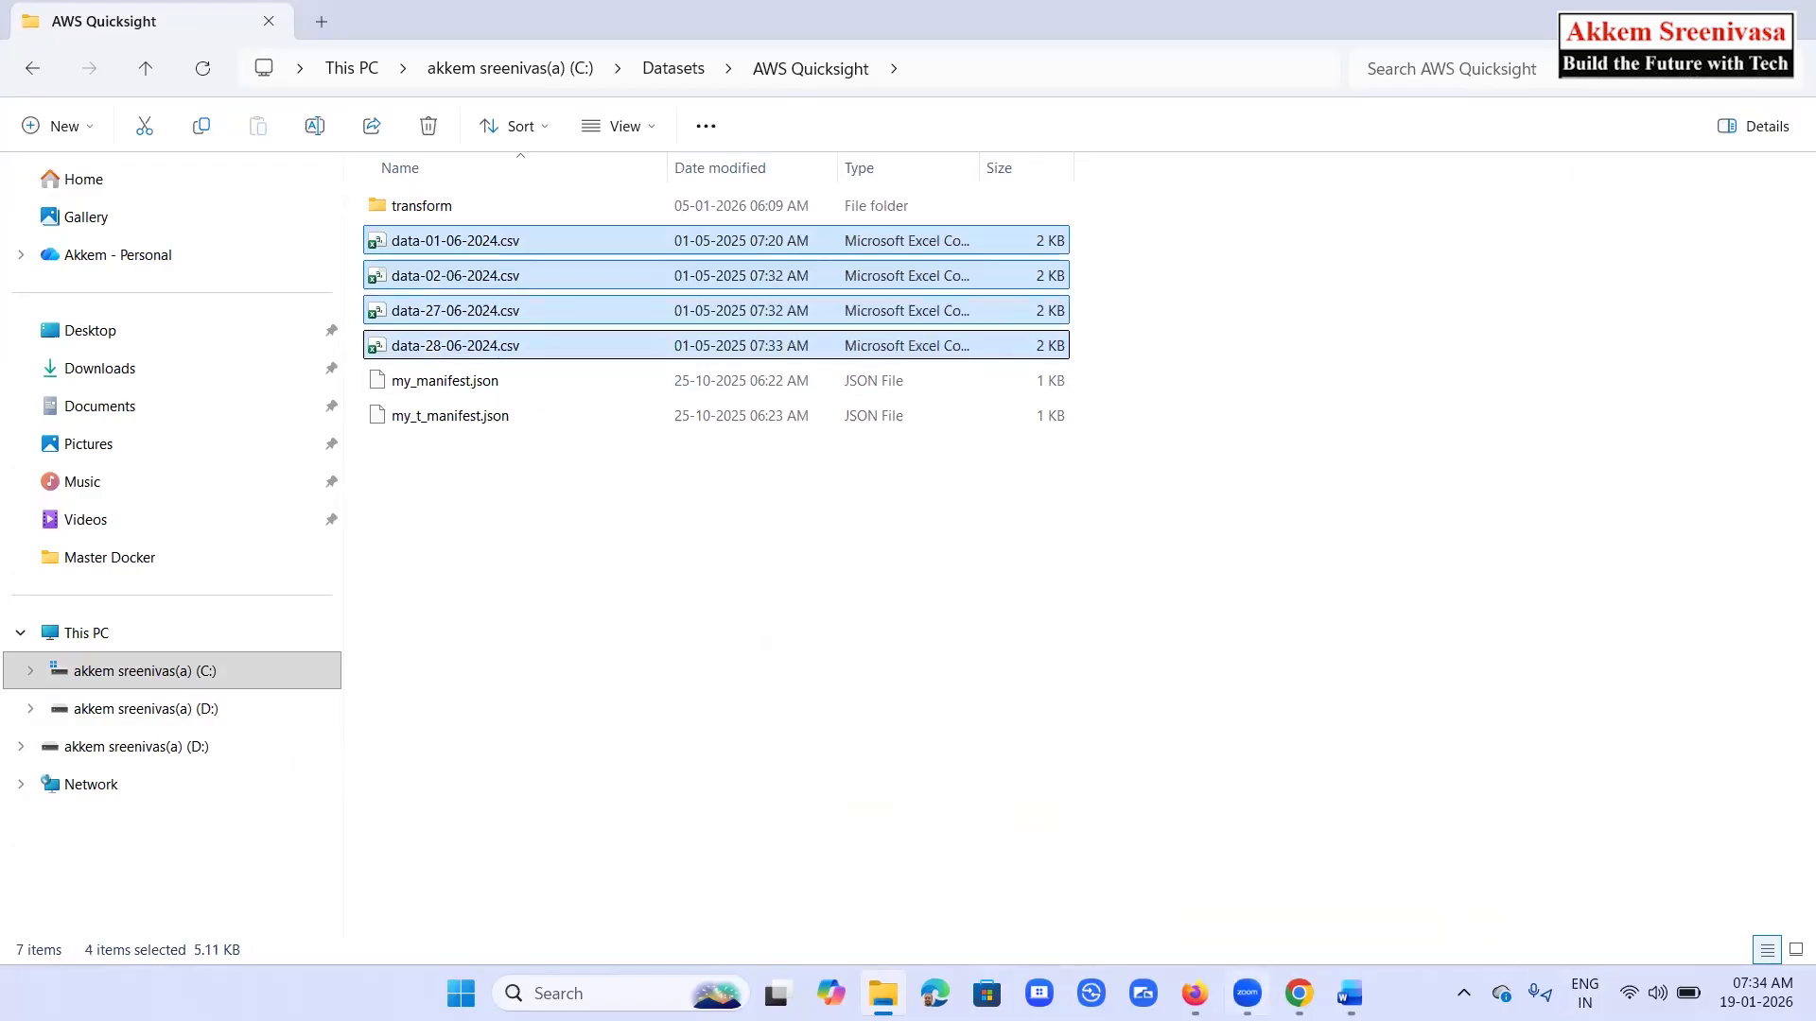
{"action": "left_click", "coordinate": [1299, 993]}
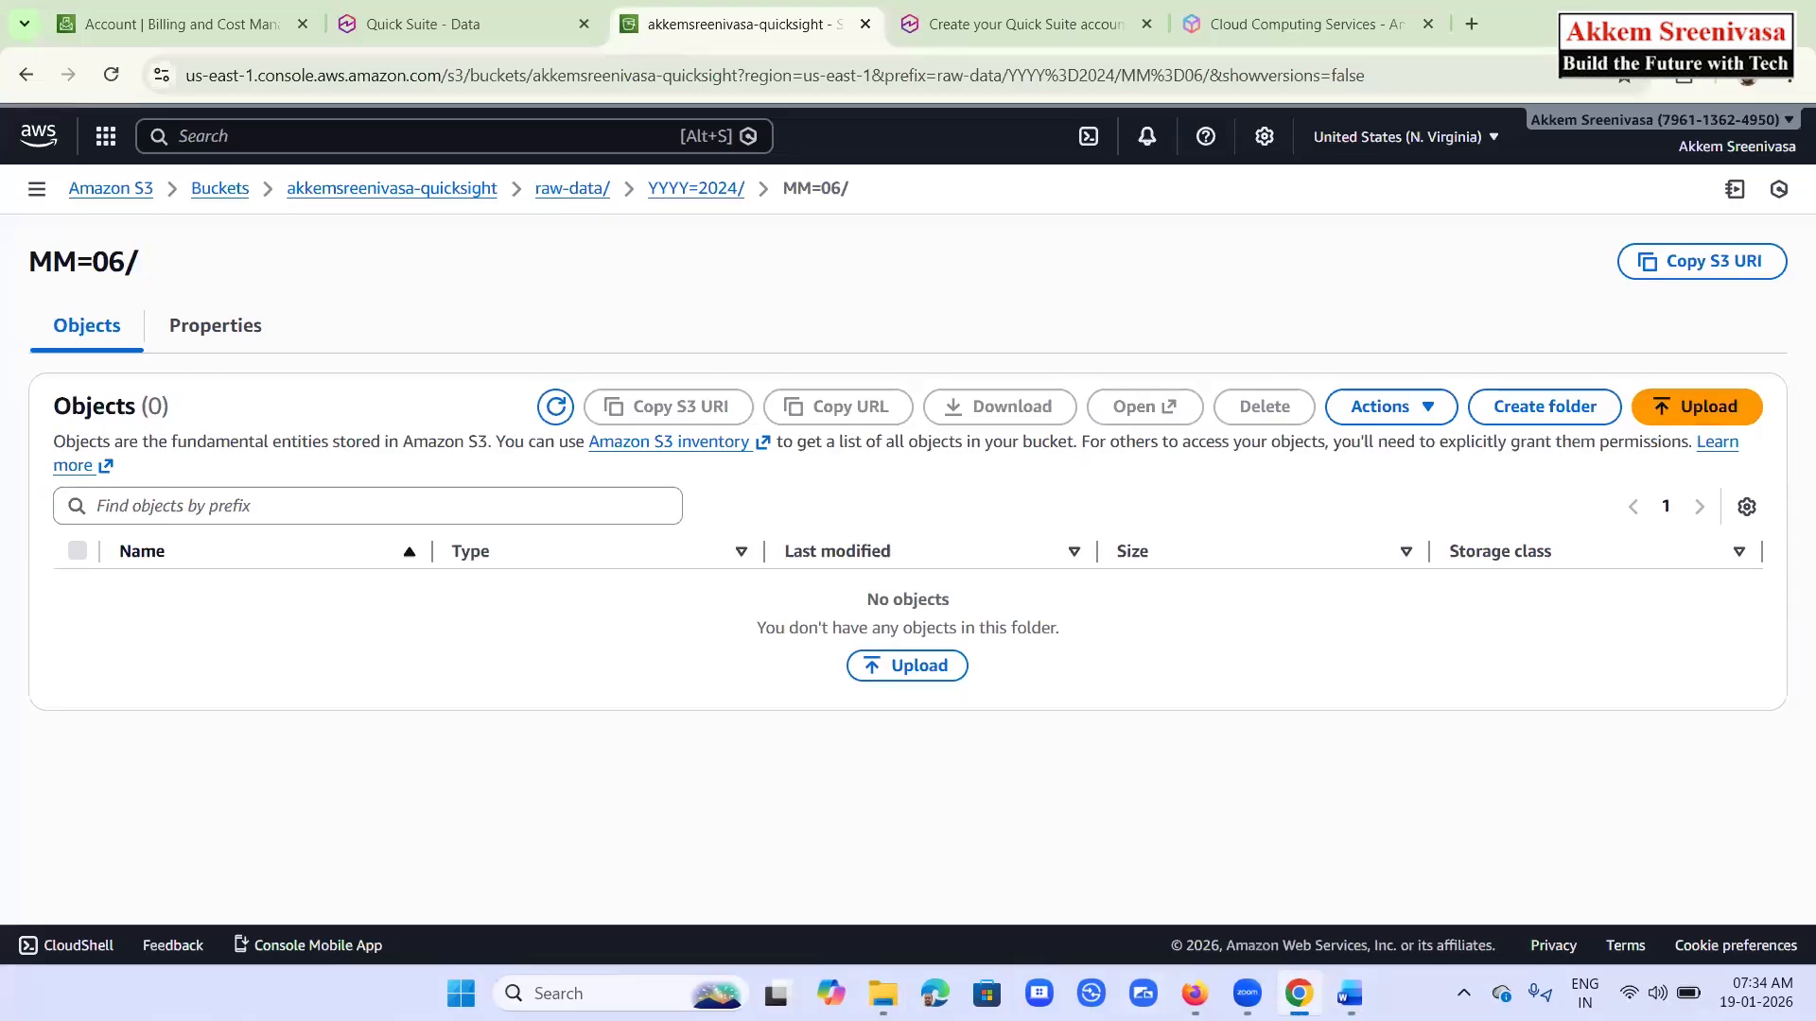
{"action": "left_click", "coordinate": [882, 993]}
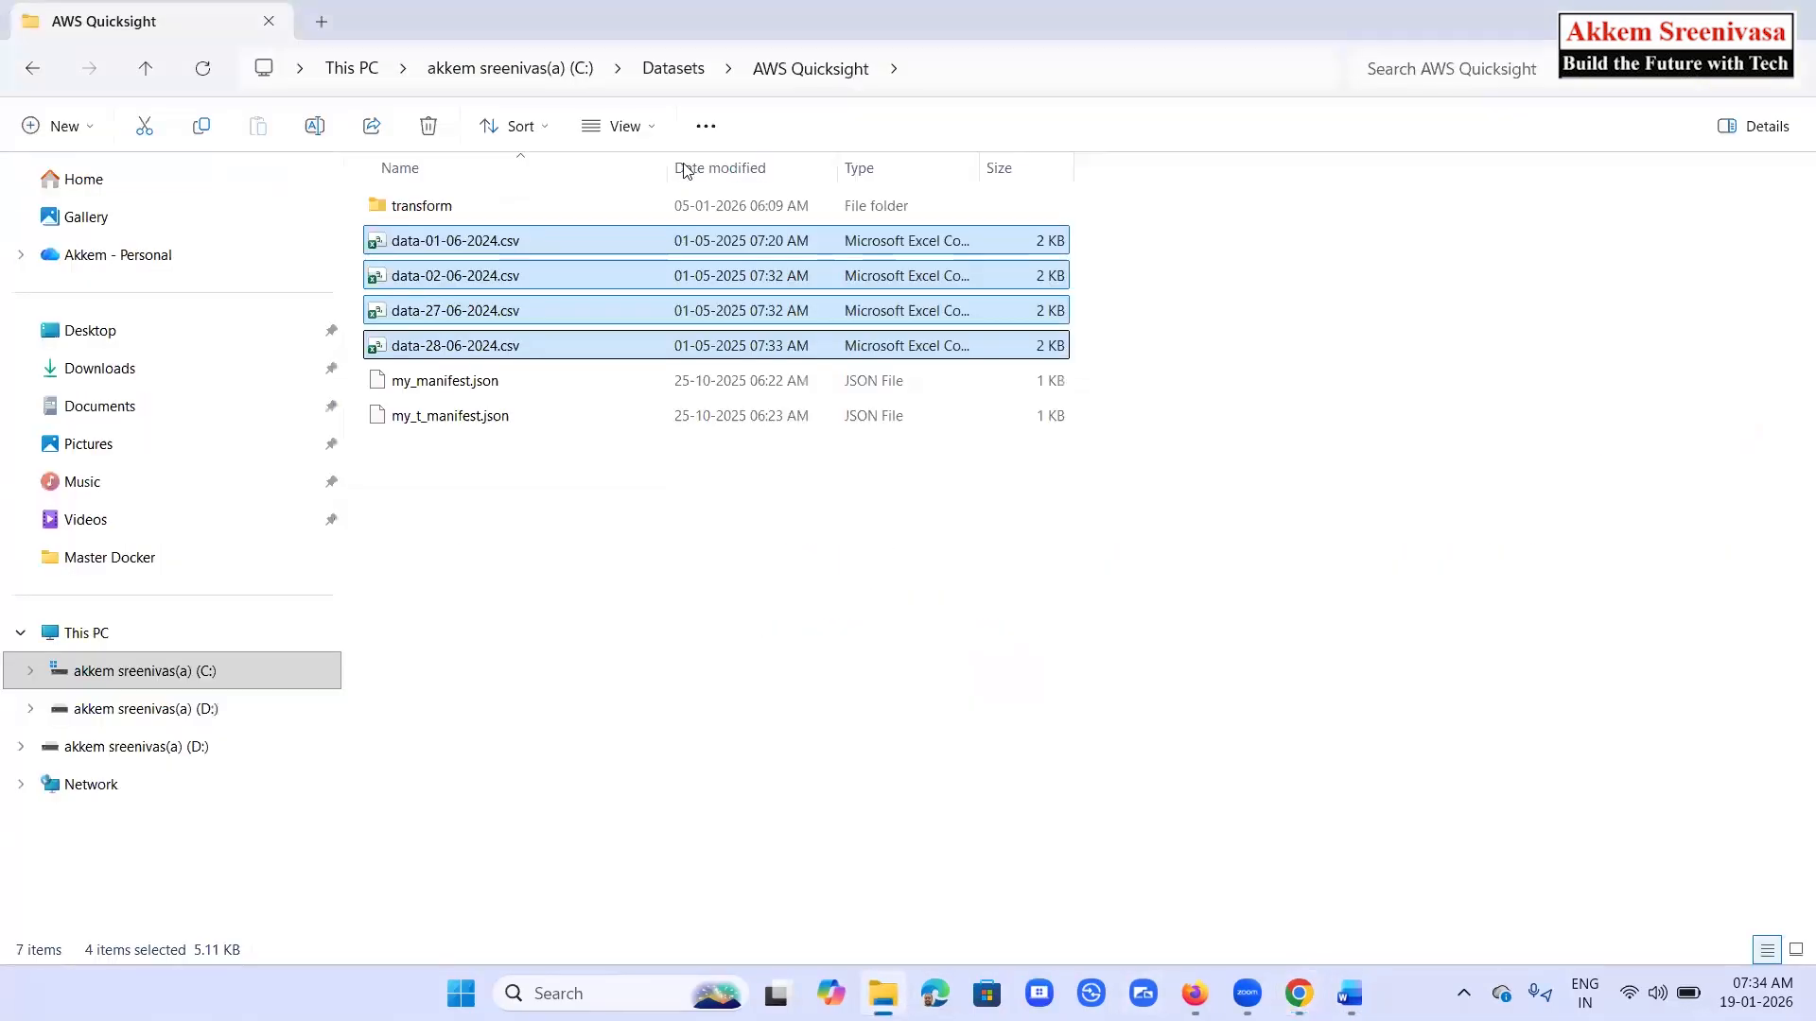
{"action": "double_click", "coordinate": [631, 34]}
{"action": "left_click_drag", "start_coordinate": [1248, 598], "coordinate": [374, 667]}
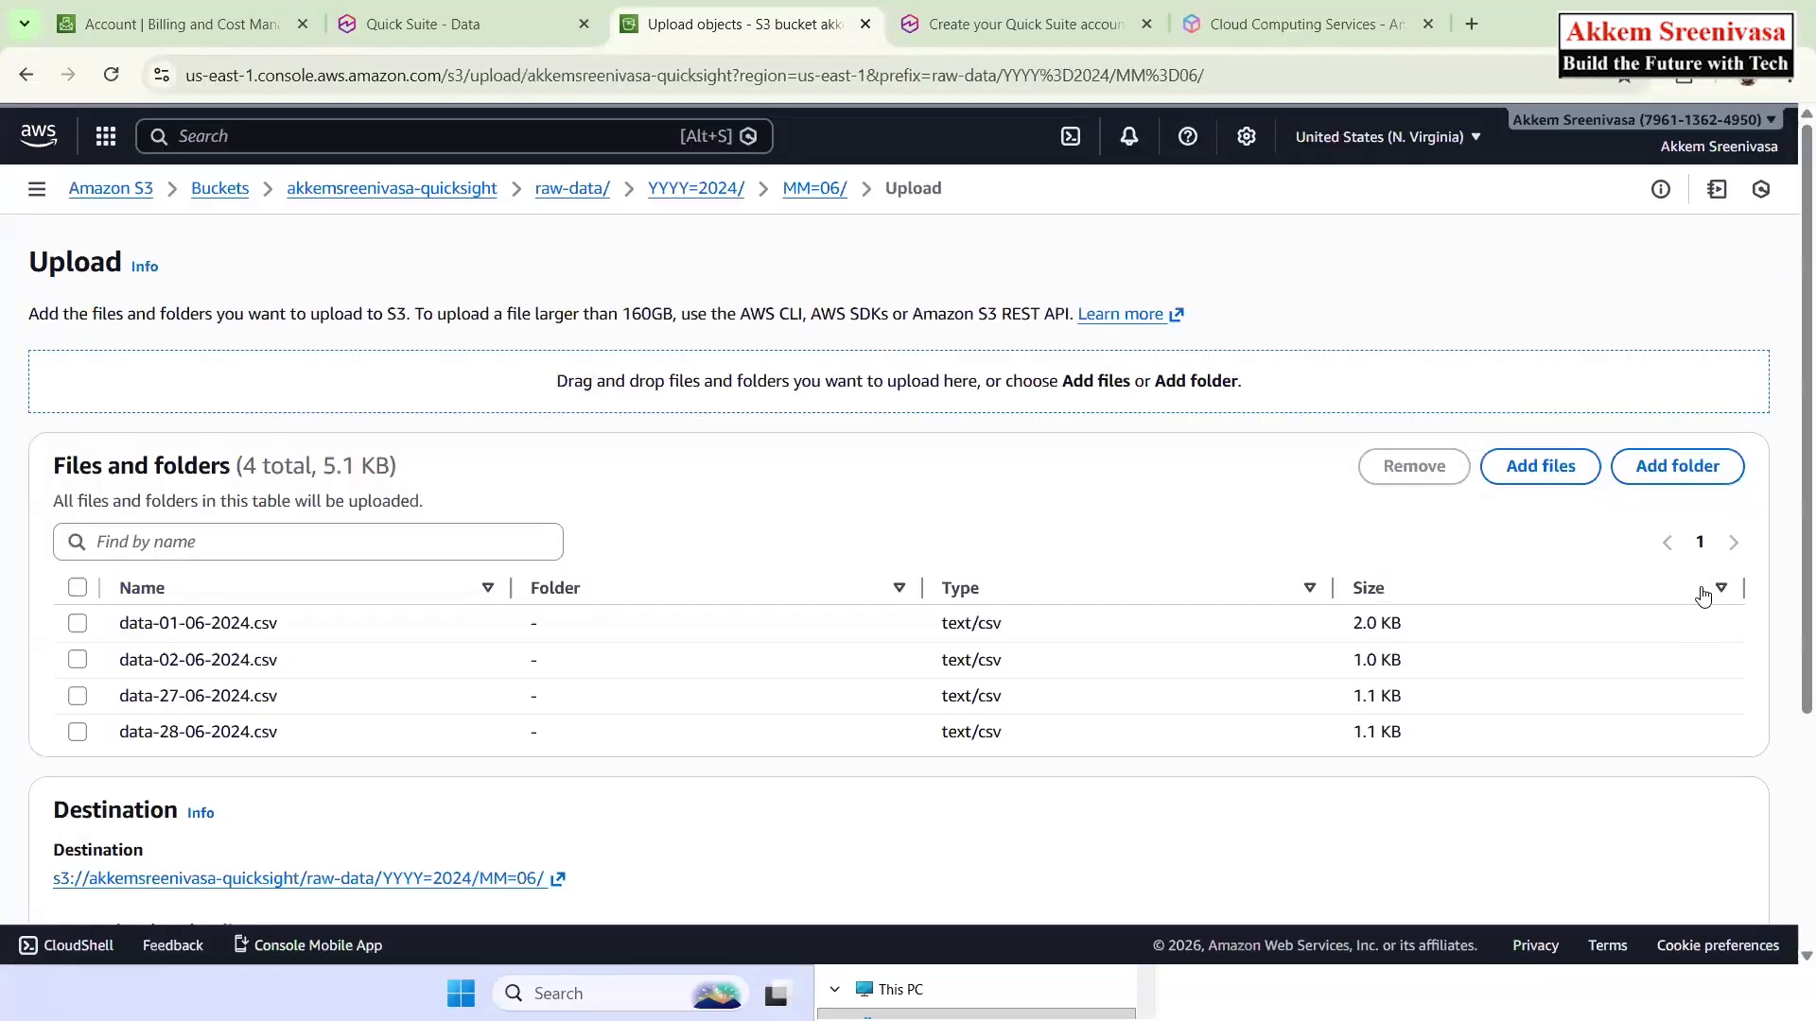
{"action": "scroll", "coordinate": [1702, 567], "scroll_direction": "down", "scroll_amount": 3}
{"action": "left_click", "coordinate": [1714, 858]}
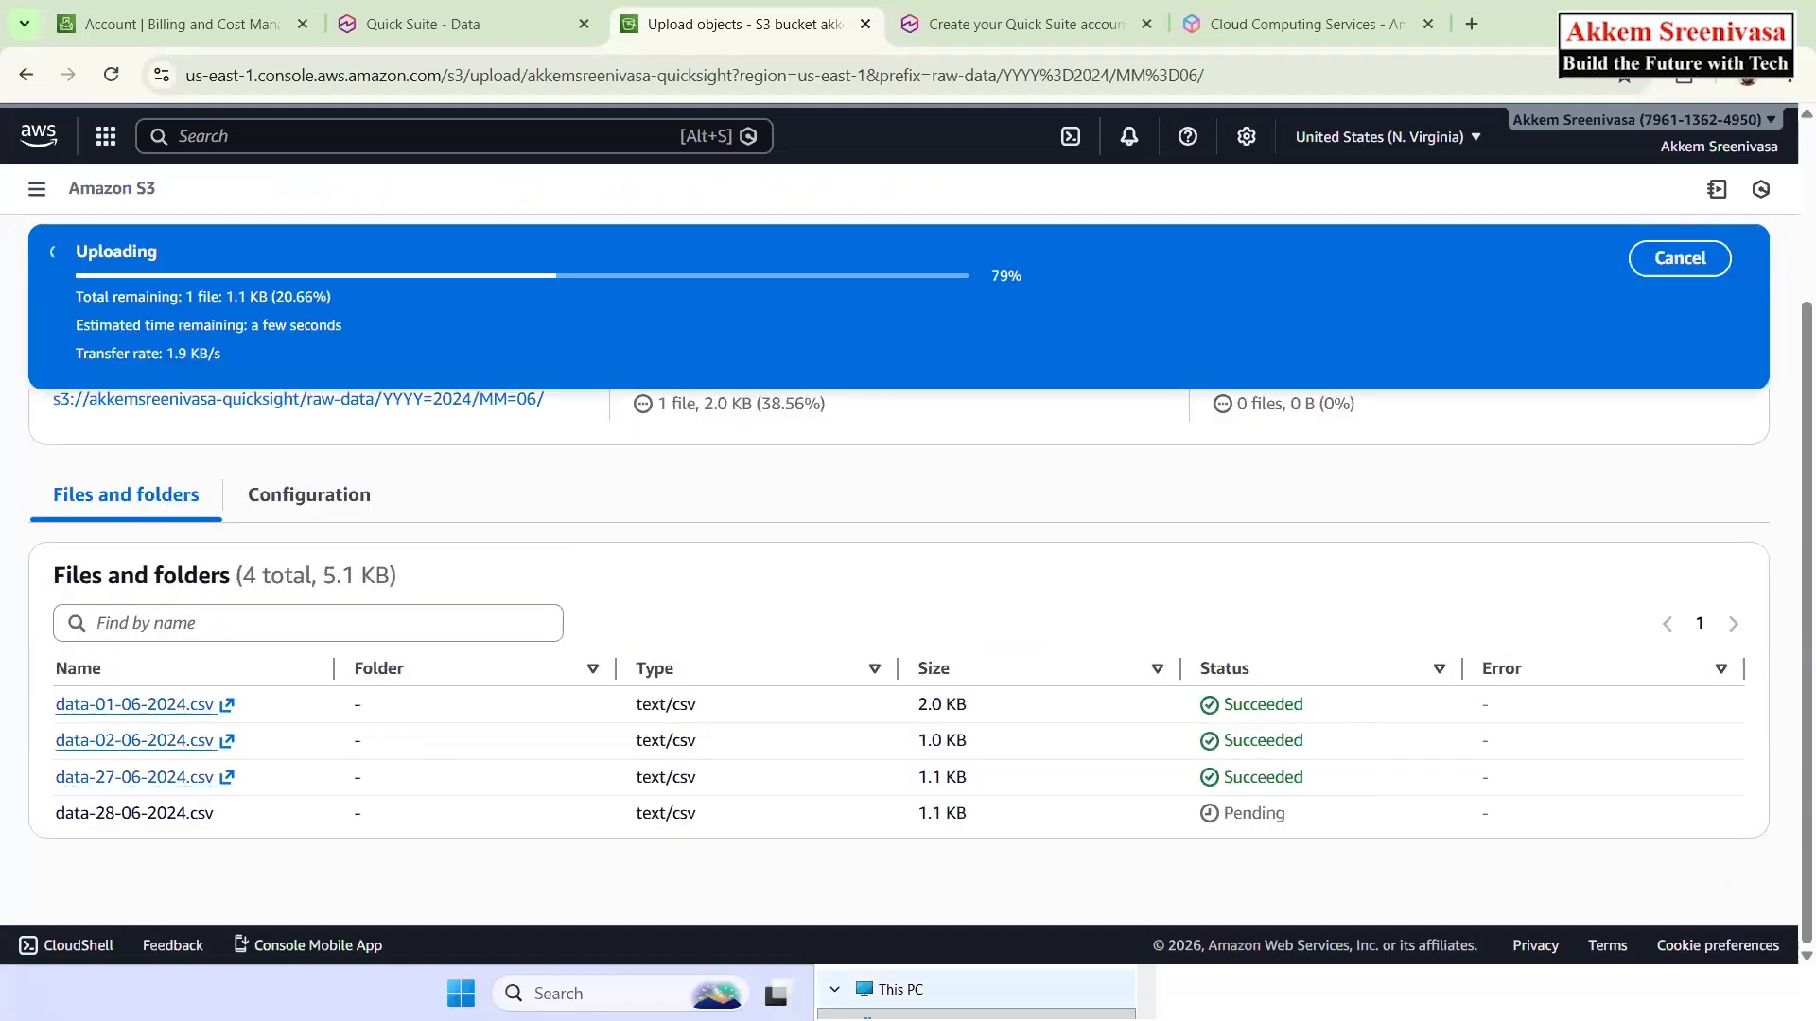
Return to File Explorer, maximize its window and open the transform folder containing data-01-06-2024.csv
{"action": "left_click", "coordinate": [1352, 991]}
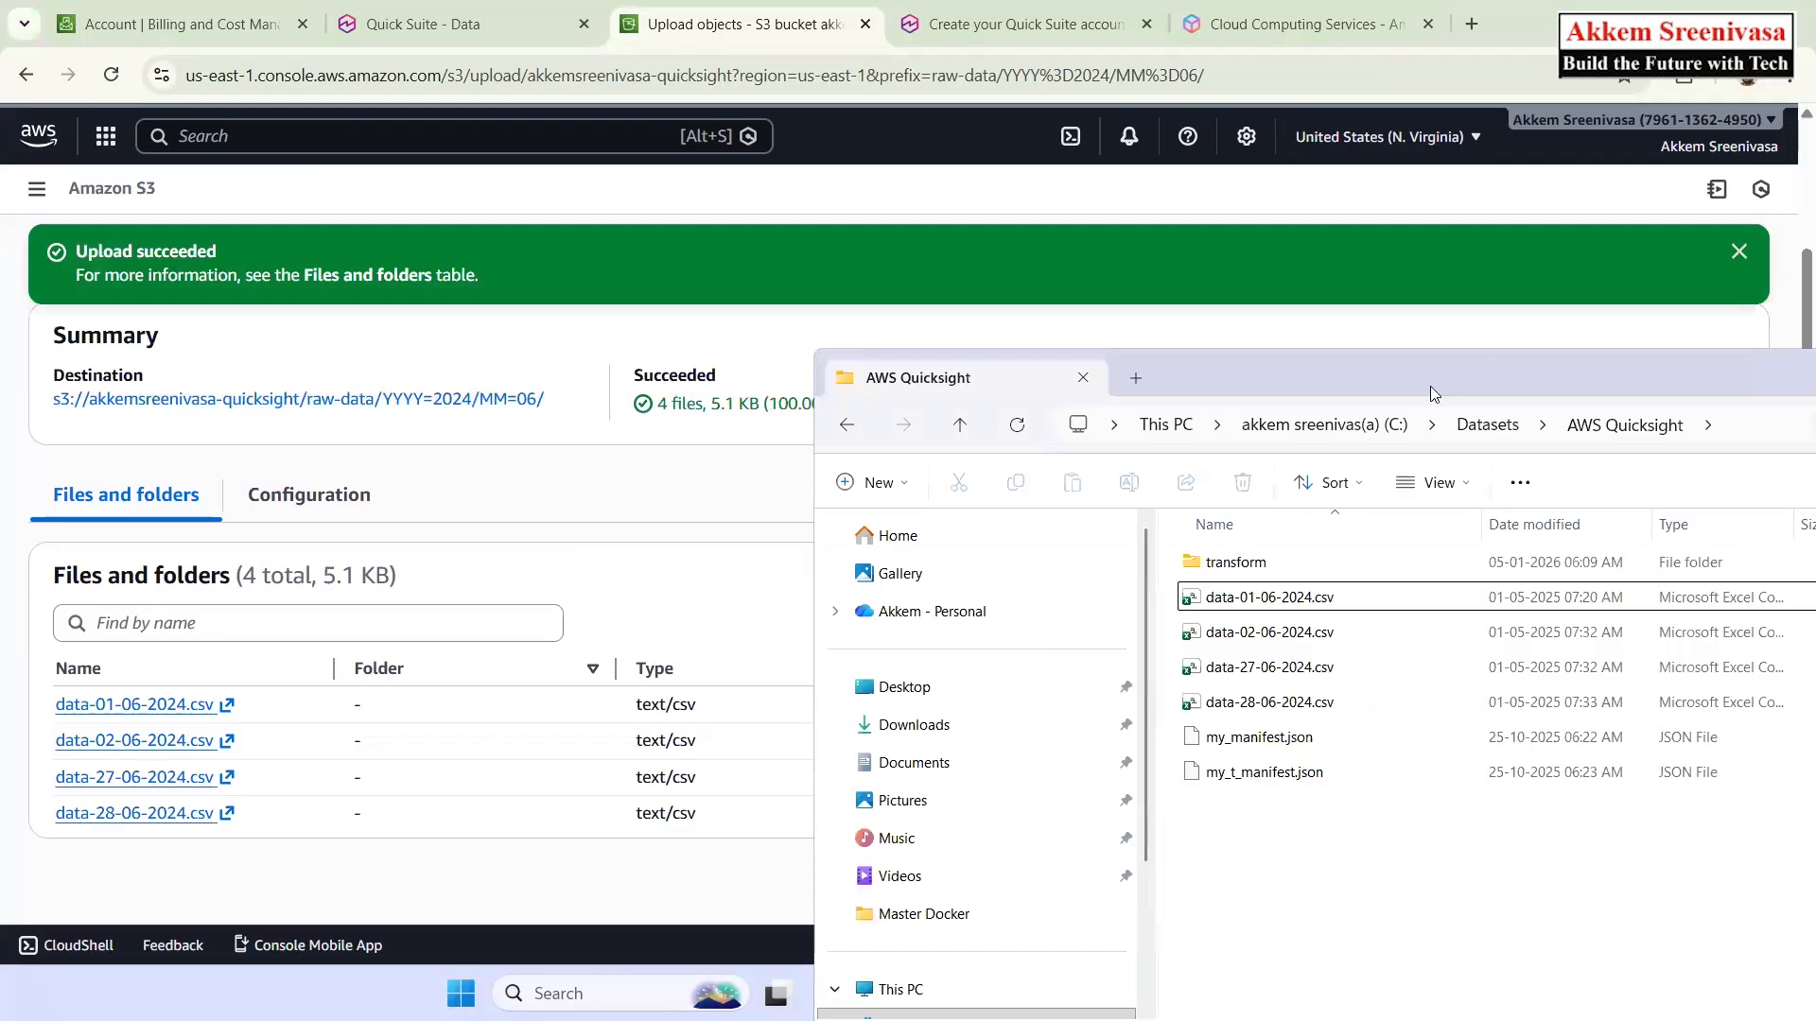
{"action": "double_click", "coordinate": [1456, 378]}
{"action": "left_click", "coordinate": [453, 205]}
{"action": "key", "text": "Return"}
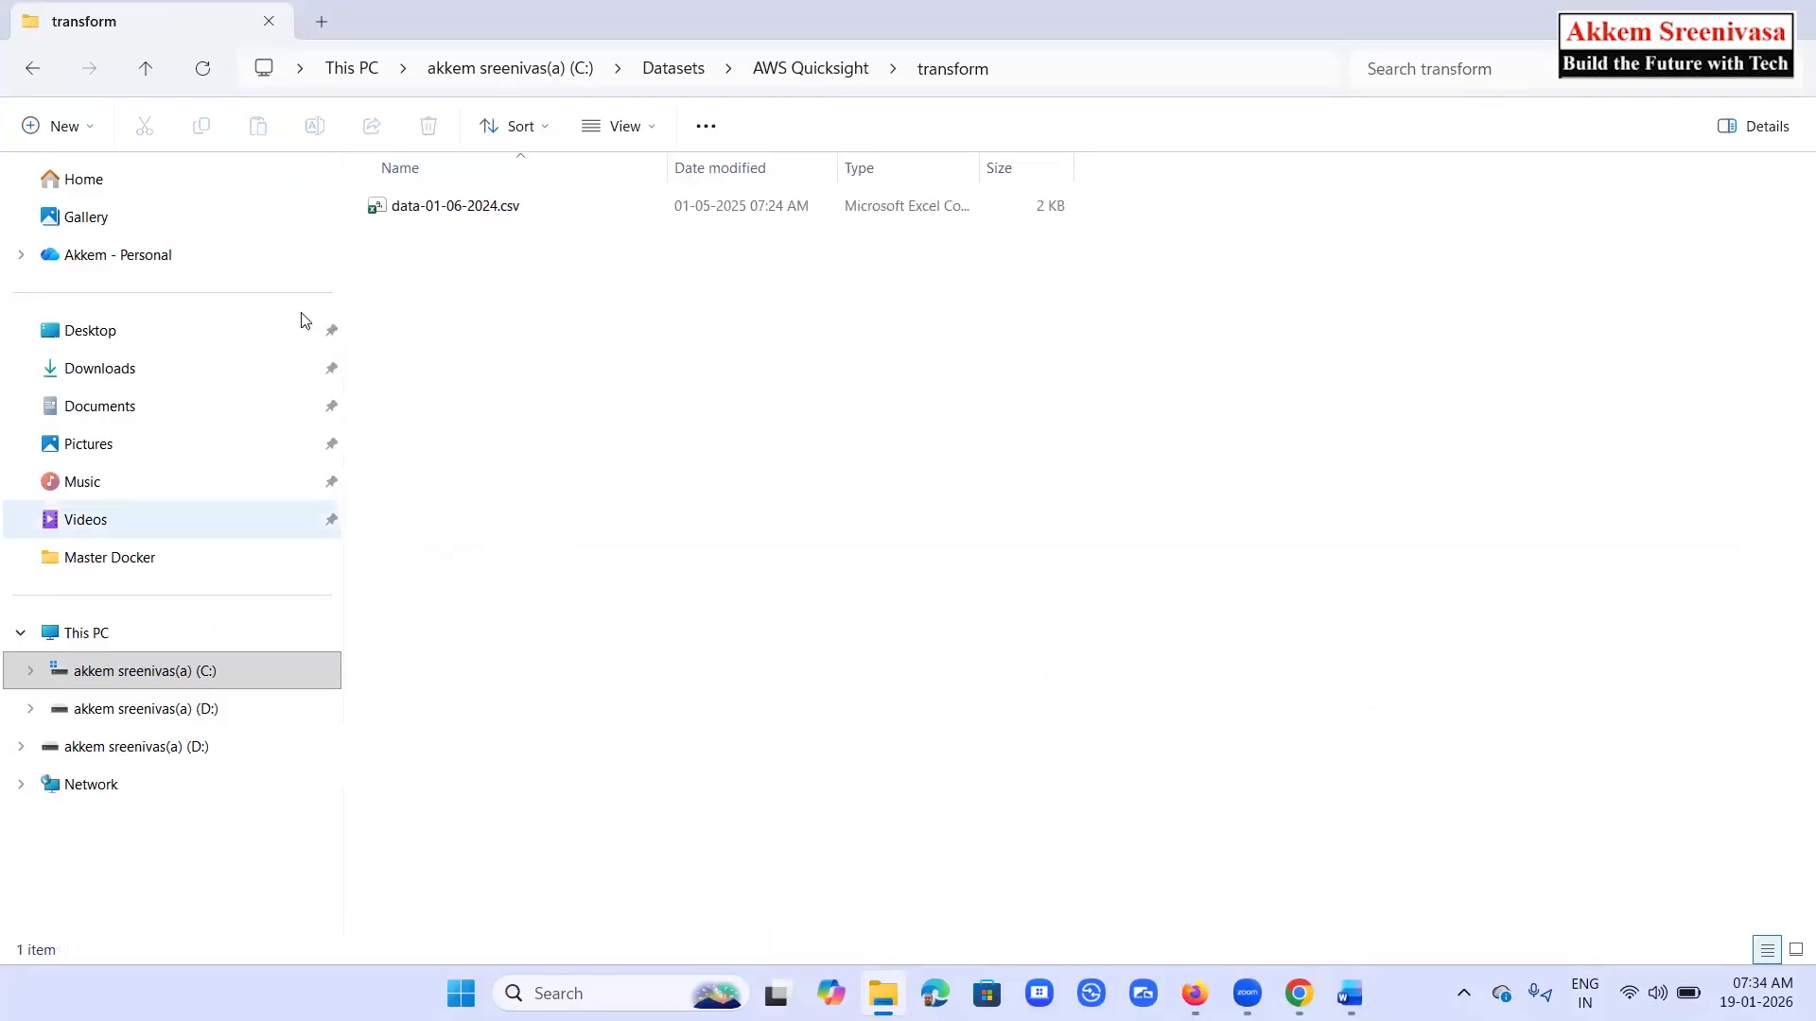
{"action": "left_click", "coordinate": [442, 214]}
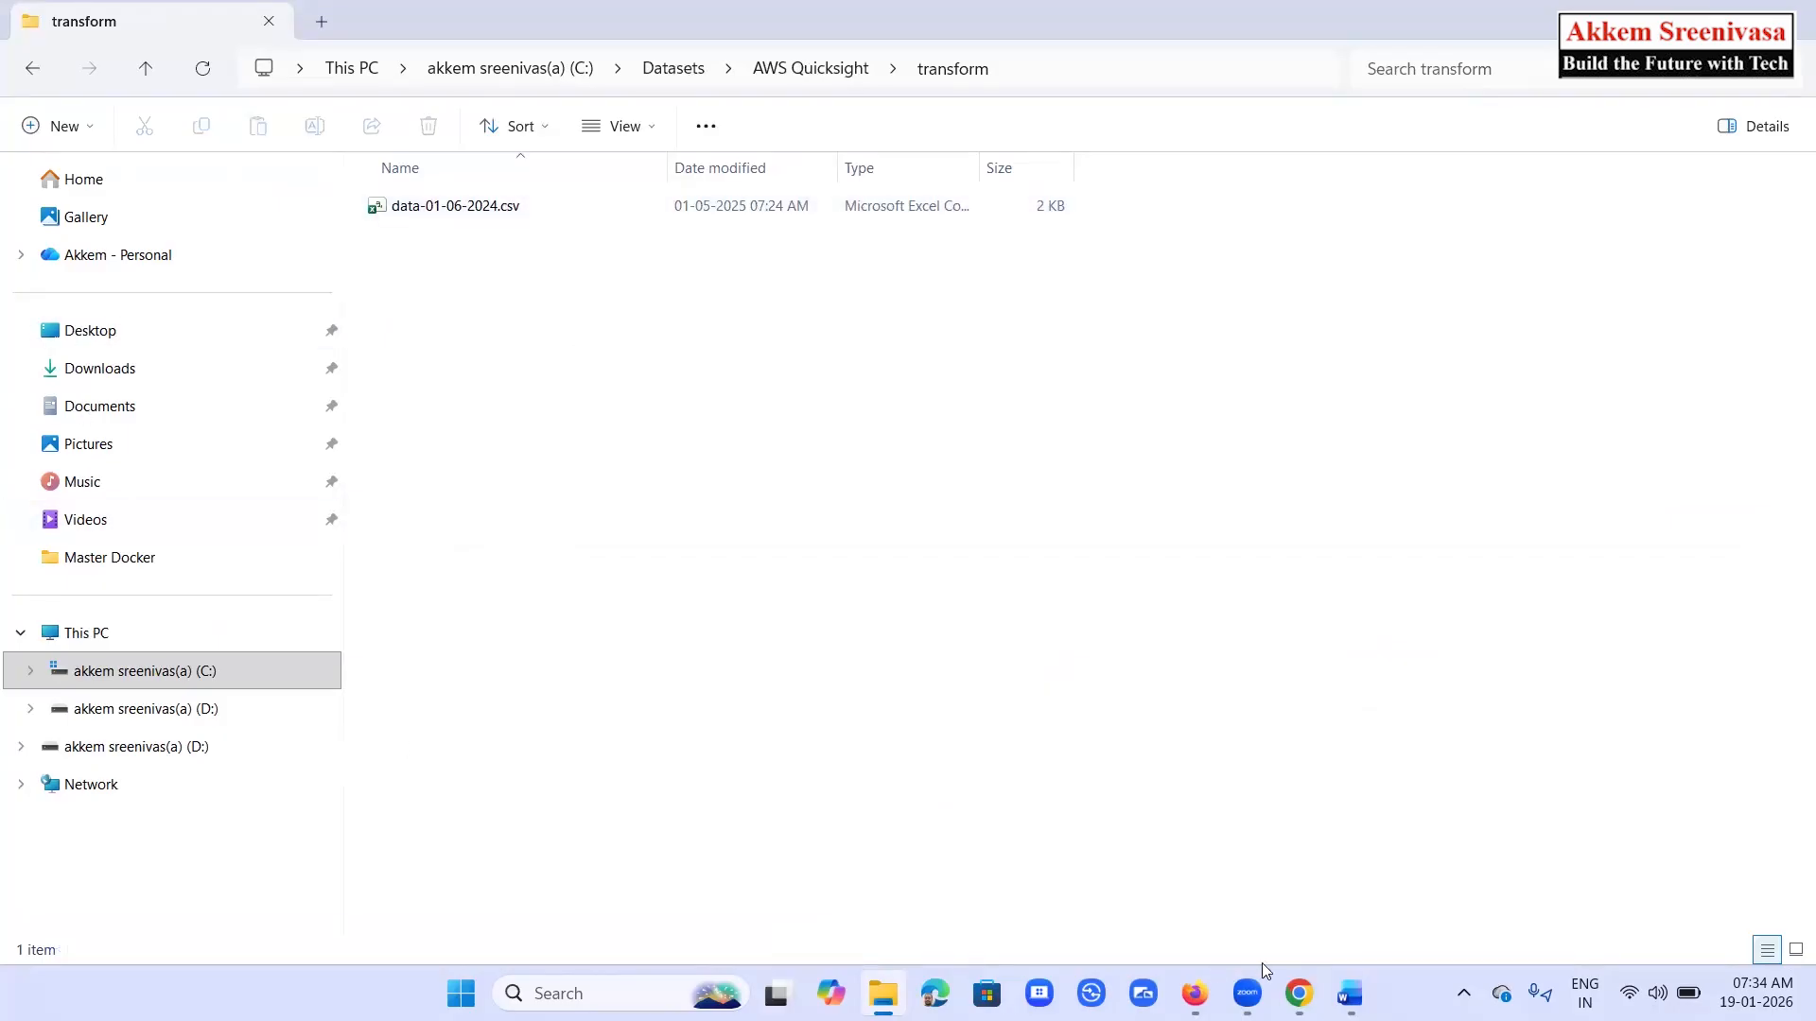
In Chrome, dismiss the upload notification and close the upload status page
{"action": "left_click", "coordinate": [1298, 993]}
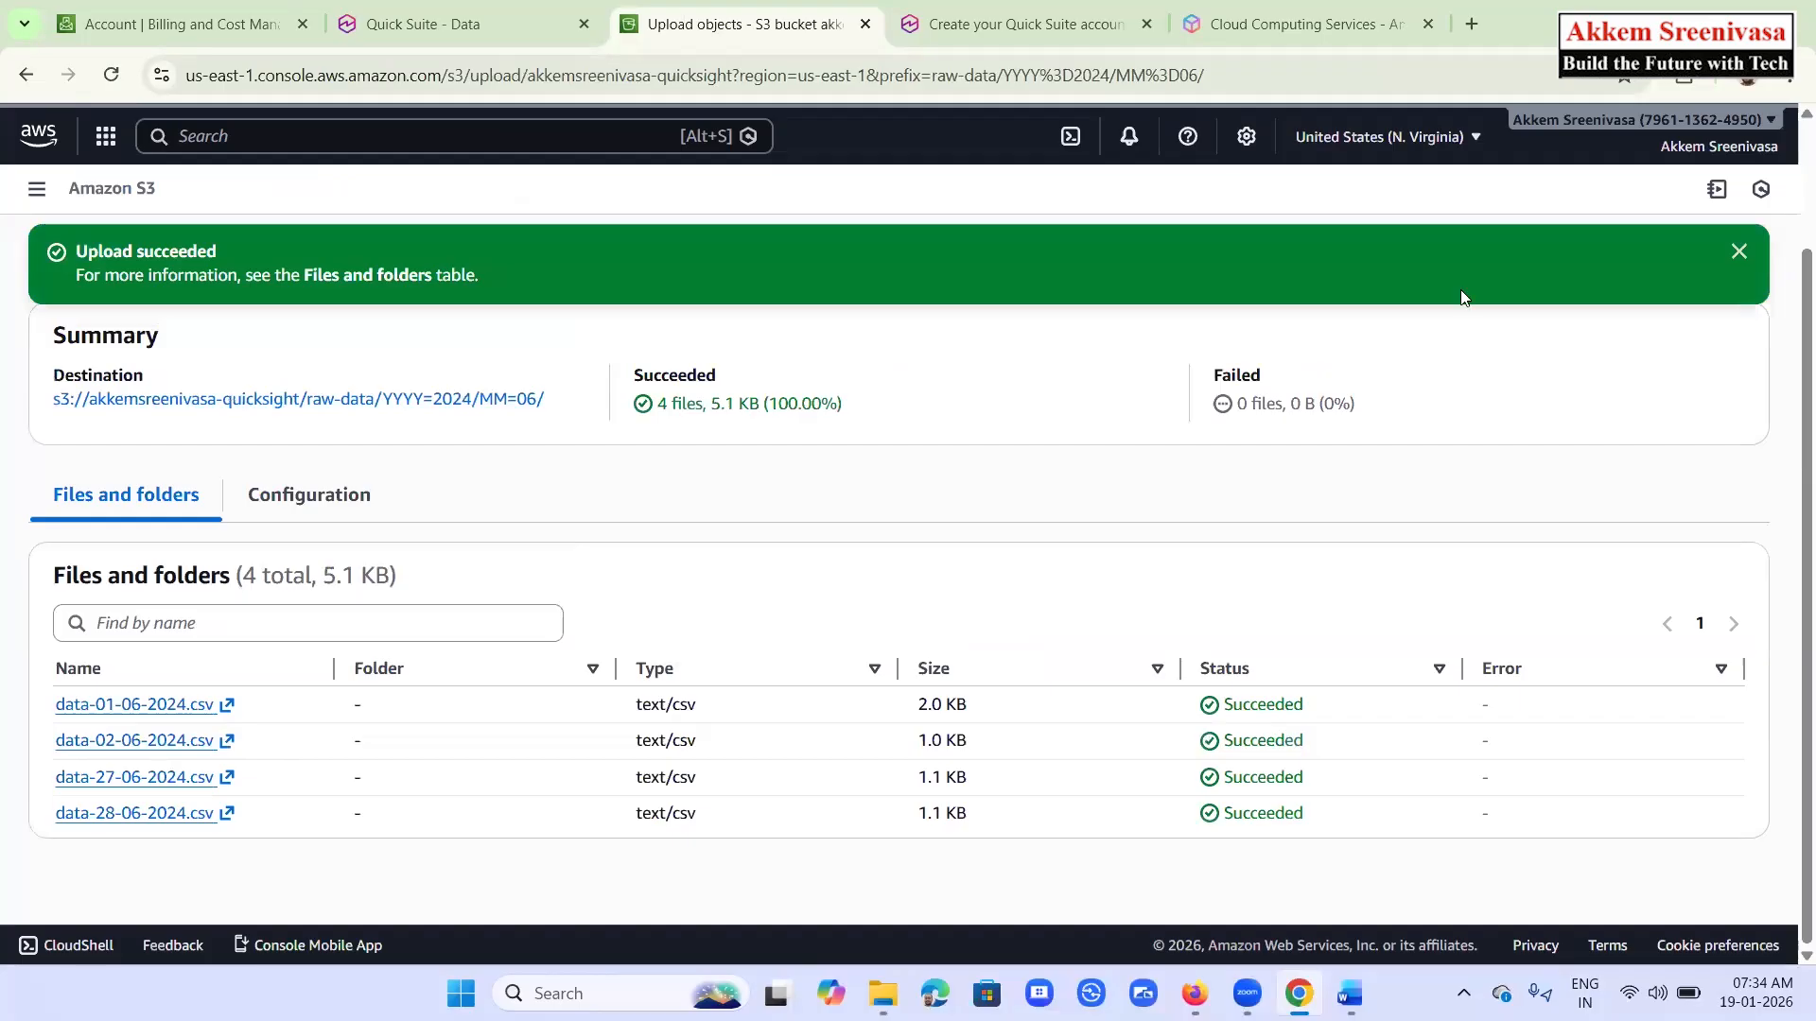
{"action": "left_click", "coordinate": [1740, 253]}
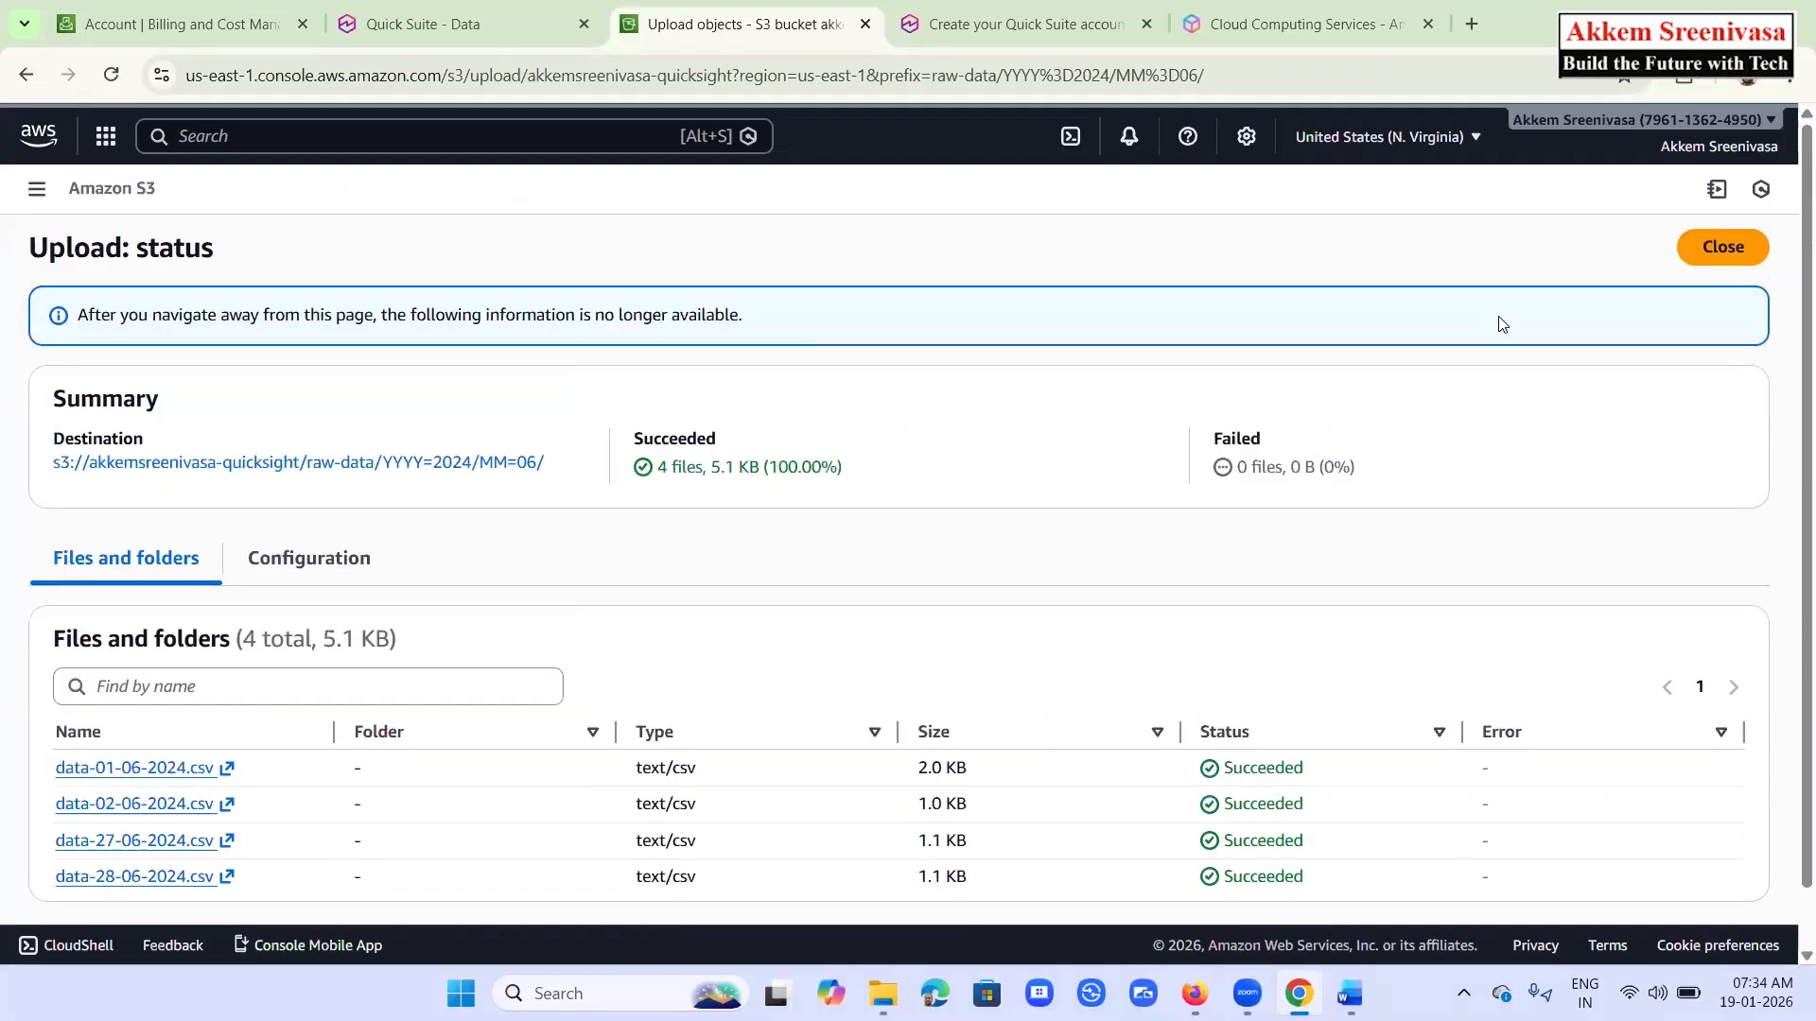
{"action": "left_click", "coordinate": [1731, 248]}
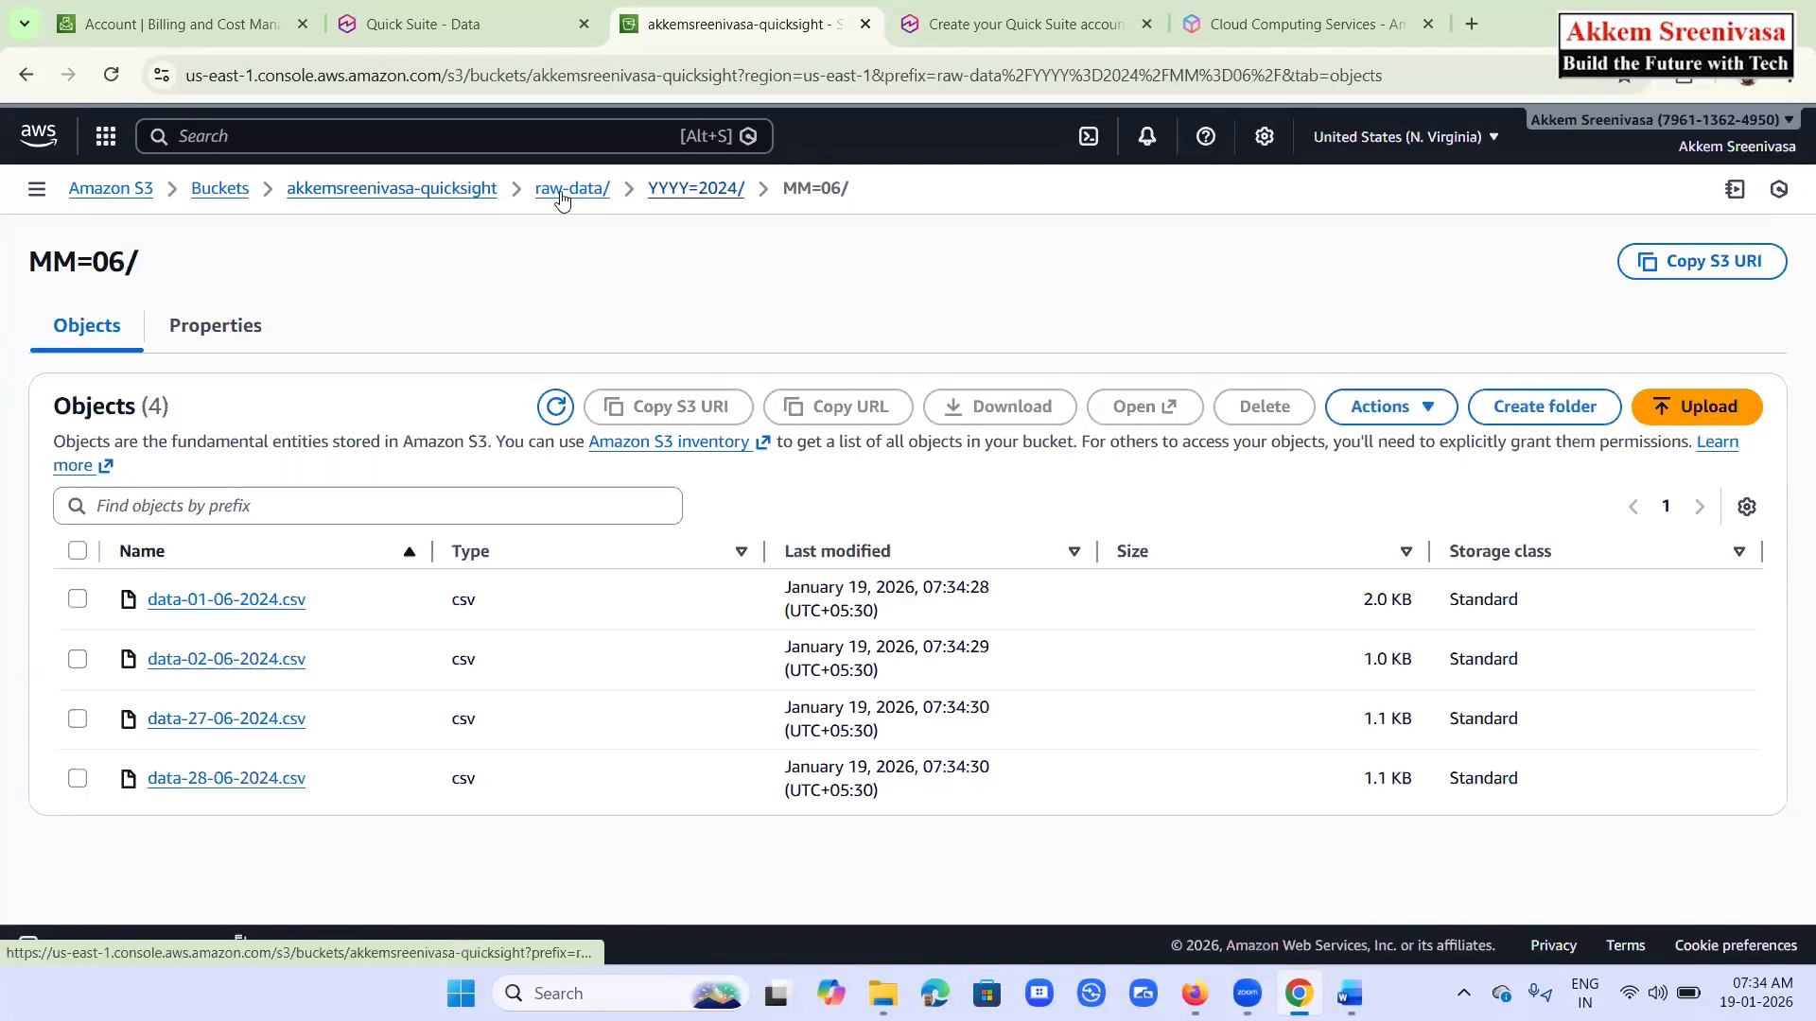
Upload data-01-06-2024.csv from File Explorer's transform folder to the bucket's output folder in Chrome, and maximize File Explorer again
{"action": "left_click", "coordinate": [456, 192]}
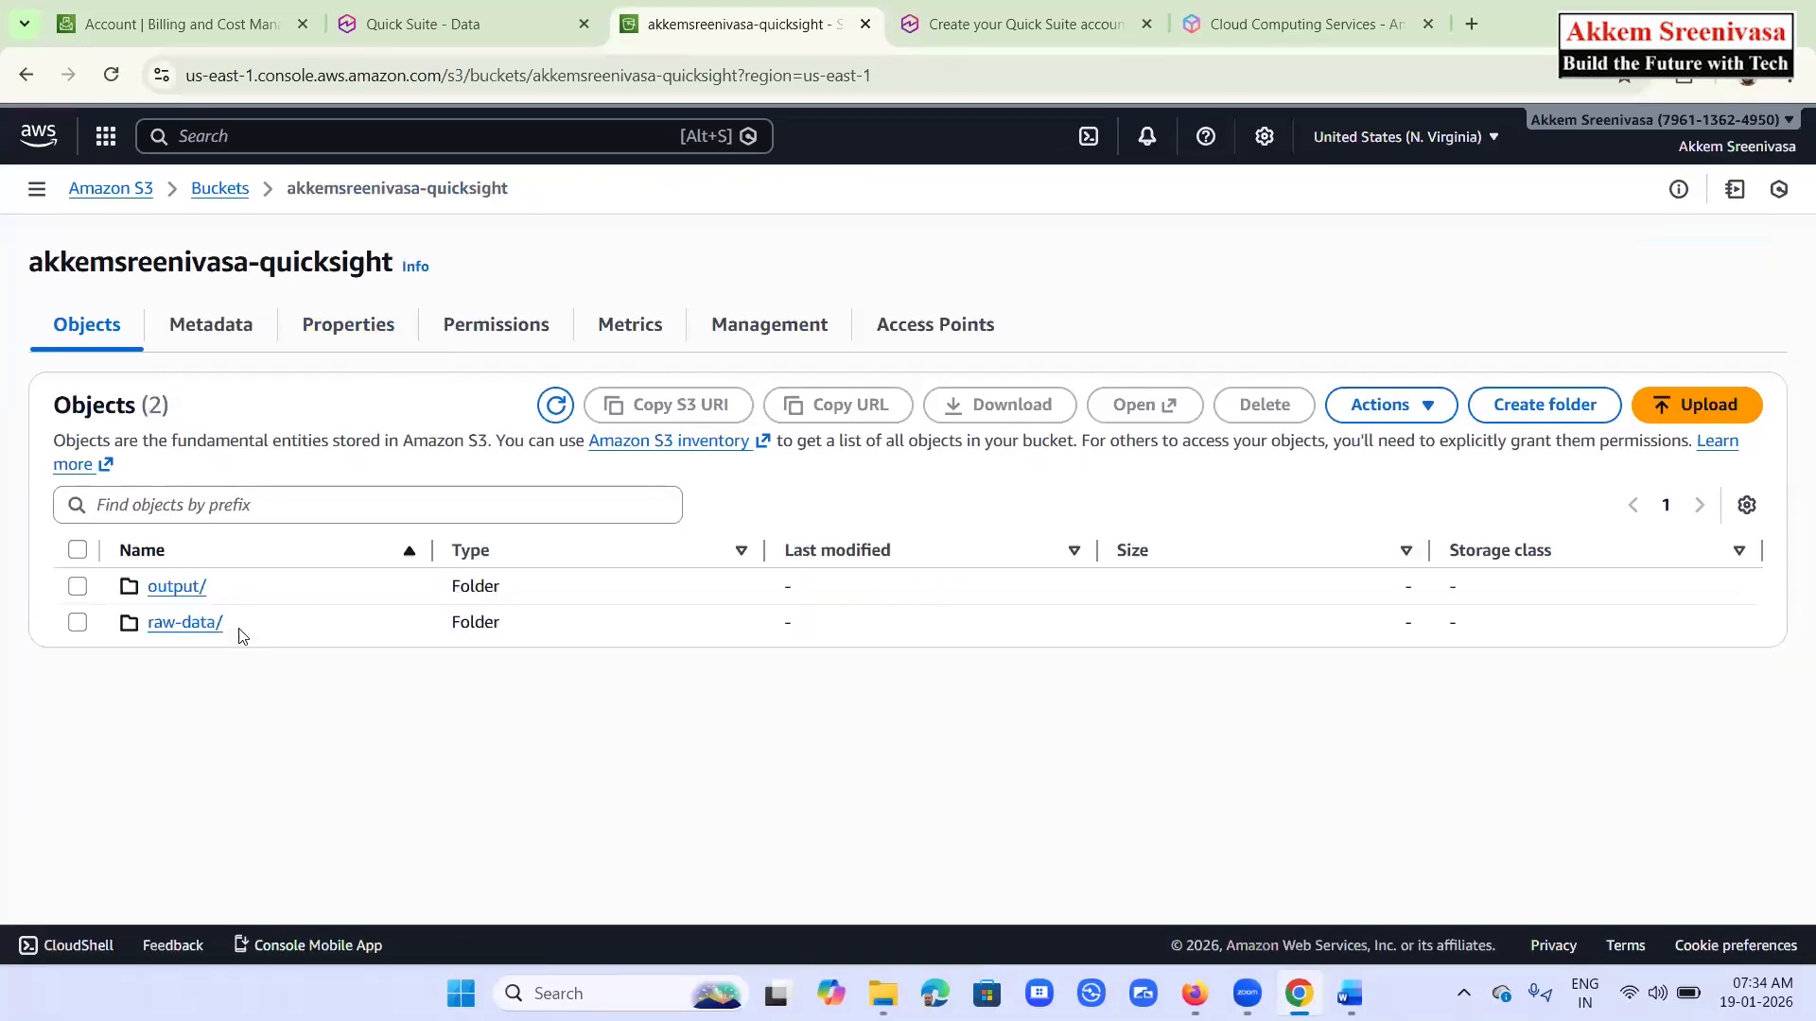
{"action": "left_click", "coordinate": [180, 586]}
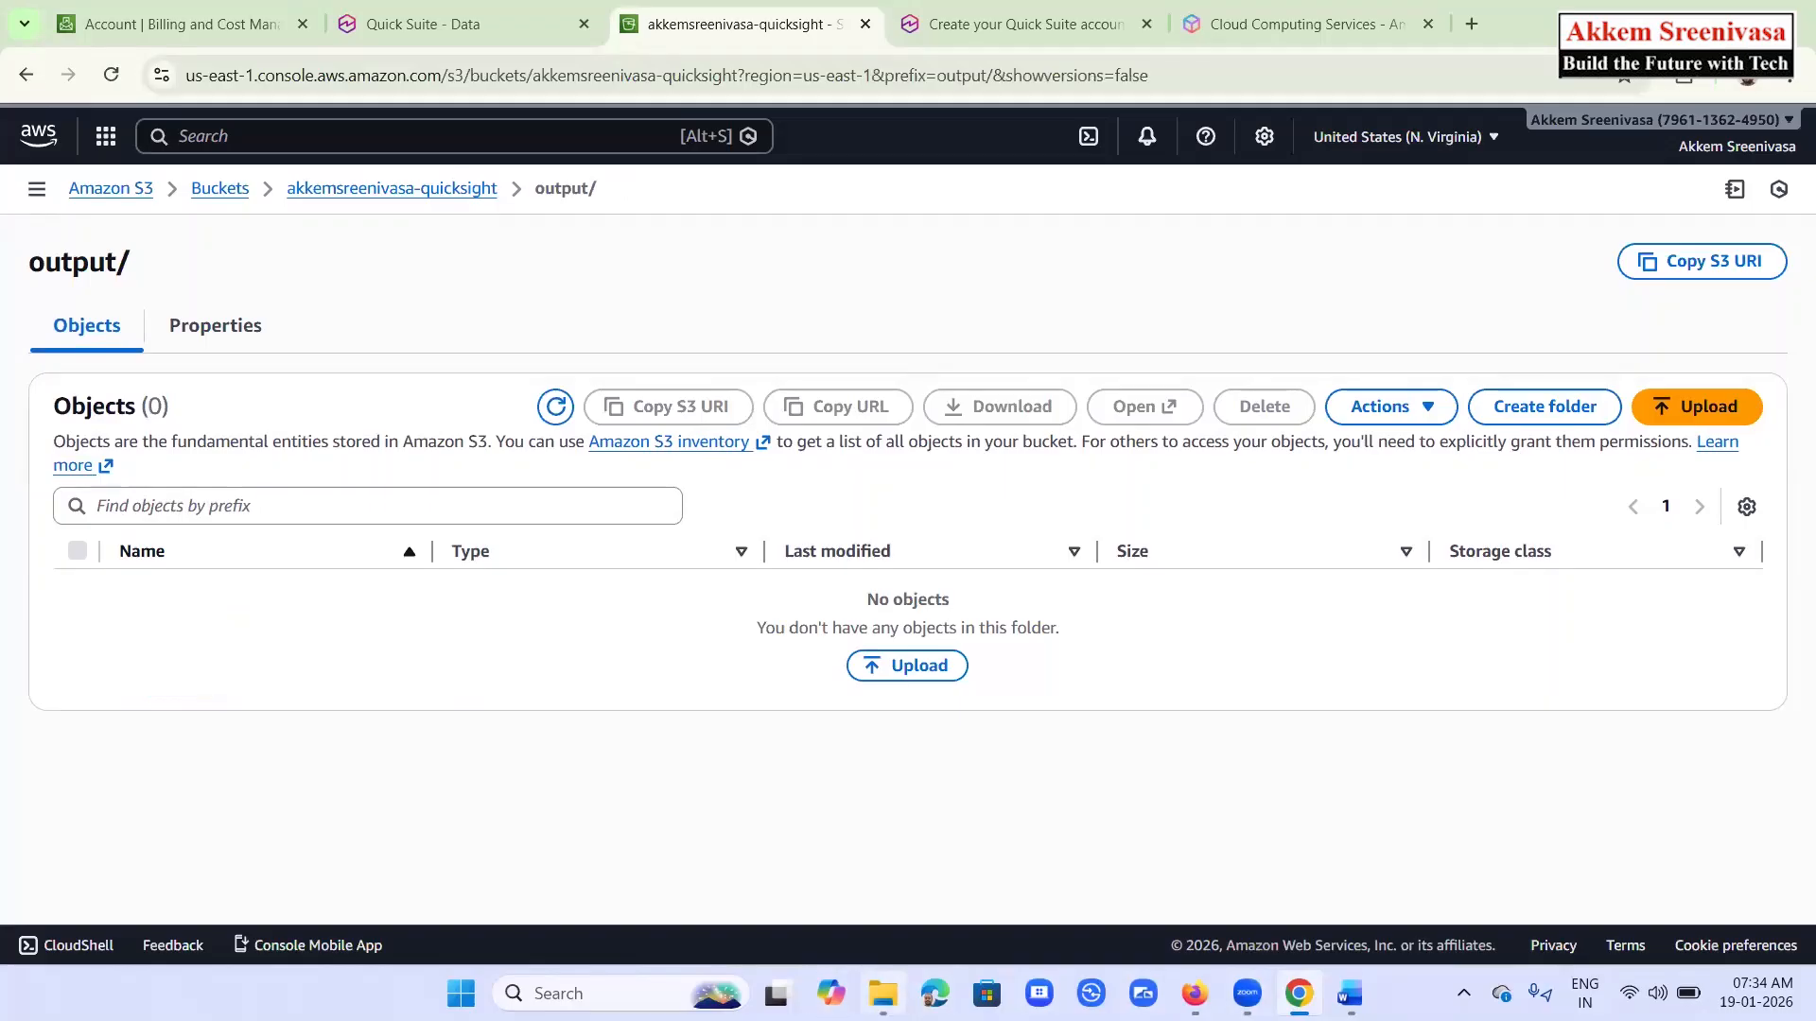
{"action": "left_click", "coordinate": [882, 992]}
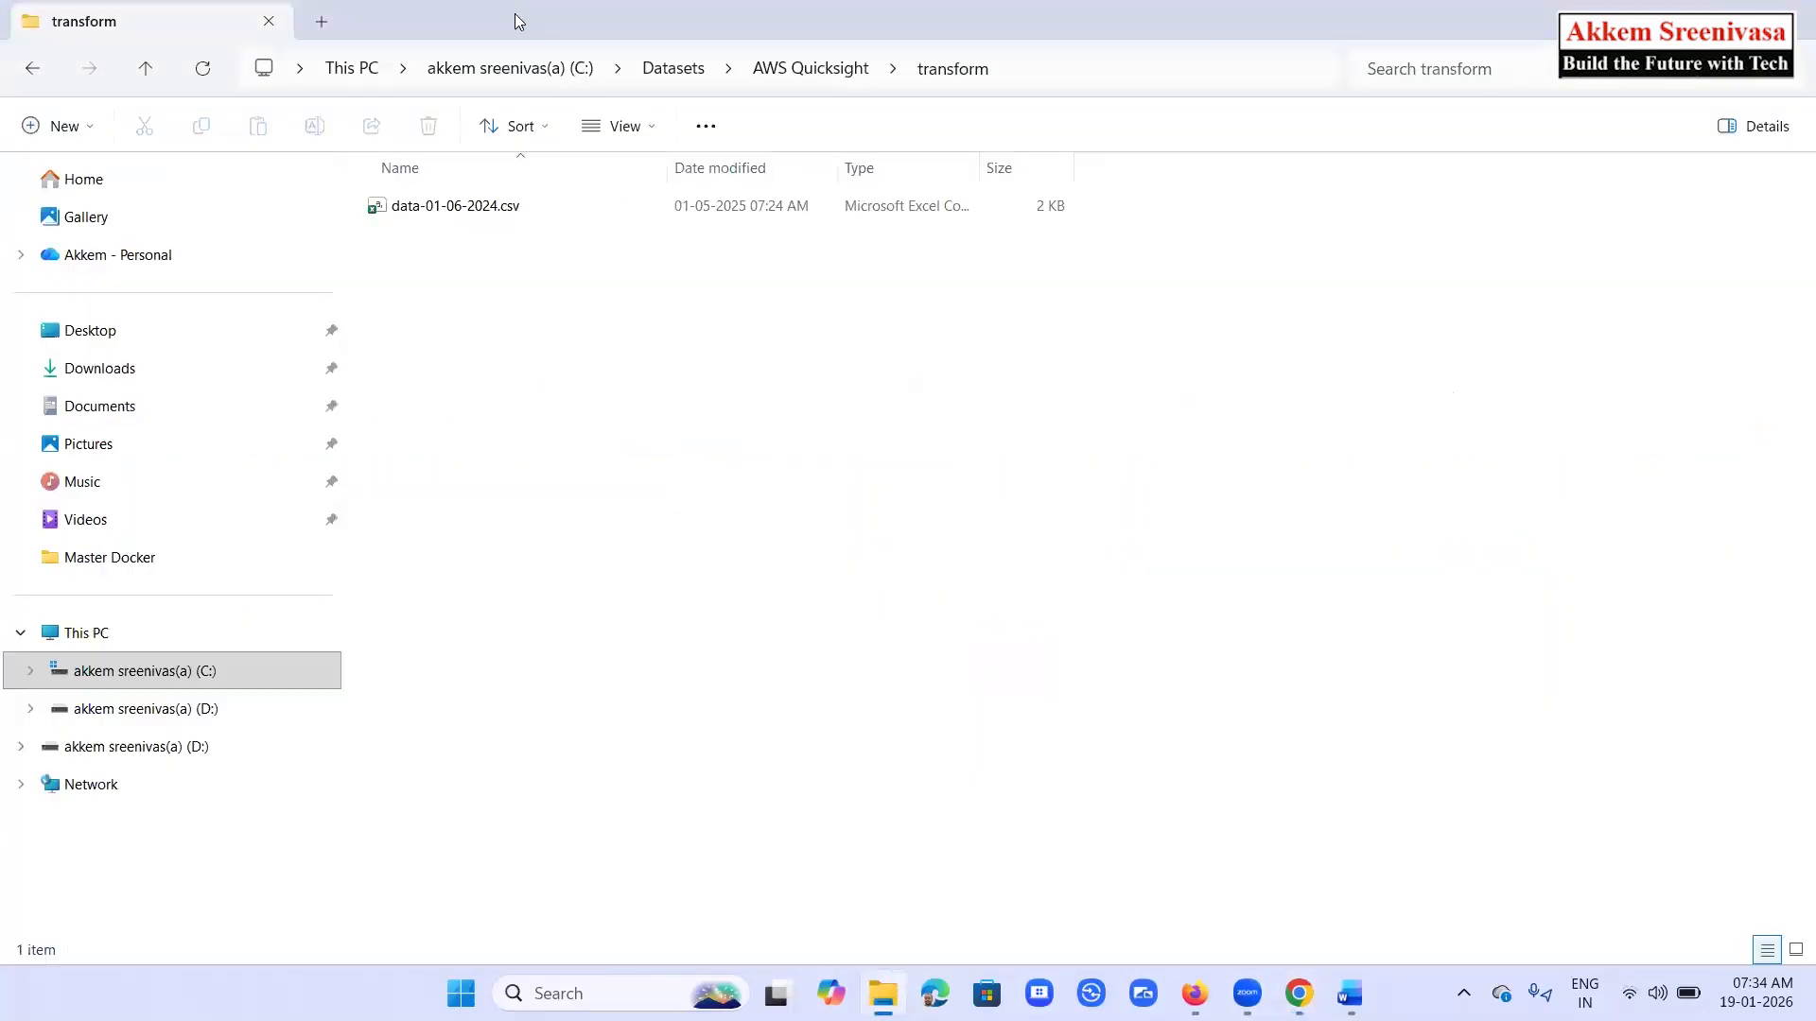
{"action": "double_click", "coordinate": [515, 14]}
{"action": "left_click_drag", "start_coordinate": [1127, 565], "coordinate": [359, 626]}
{"action": "scroll", "coordinate": [841, 719], "scroll_direction": "down", "scroll_amount": 3}
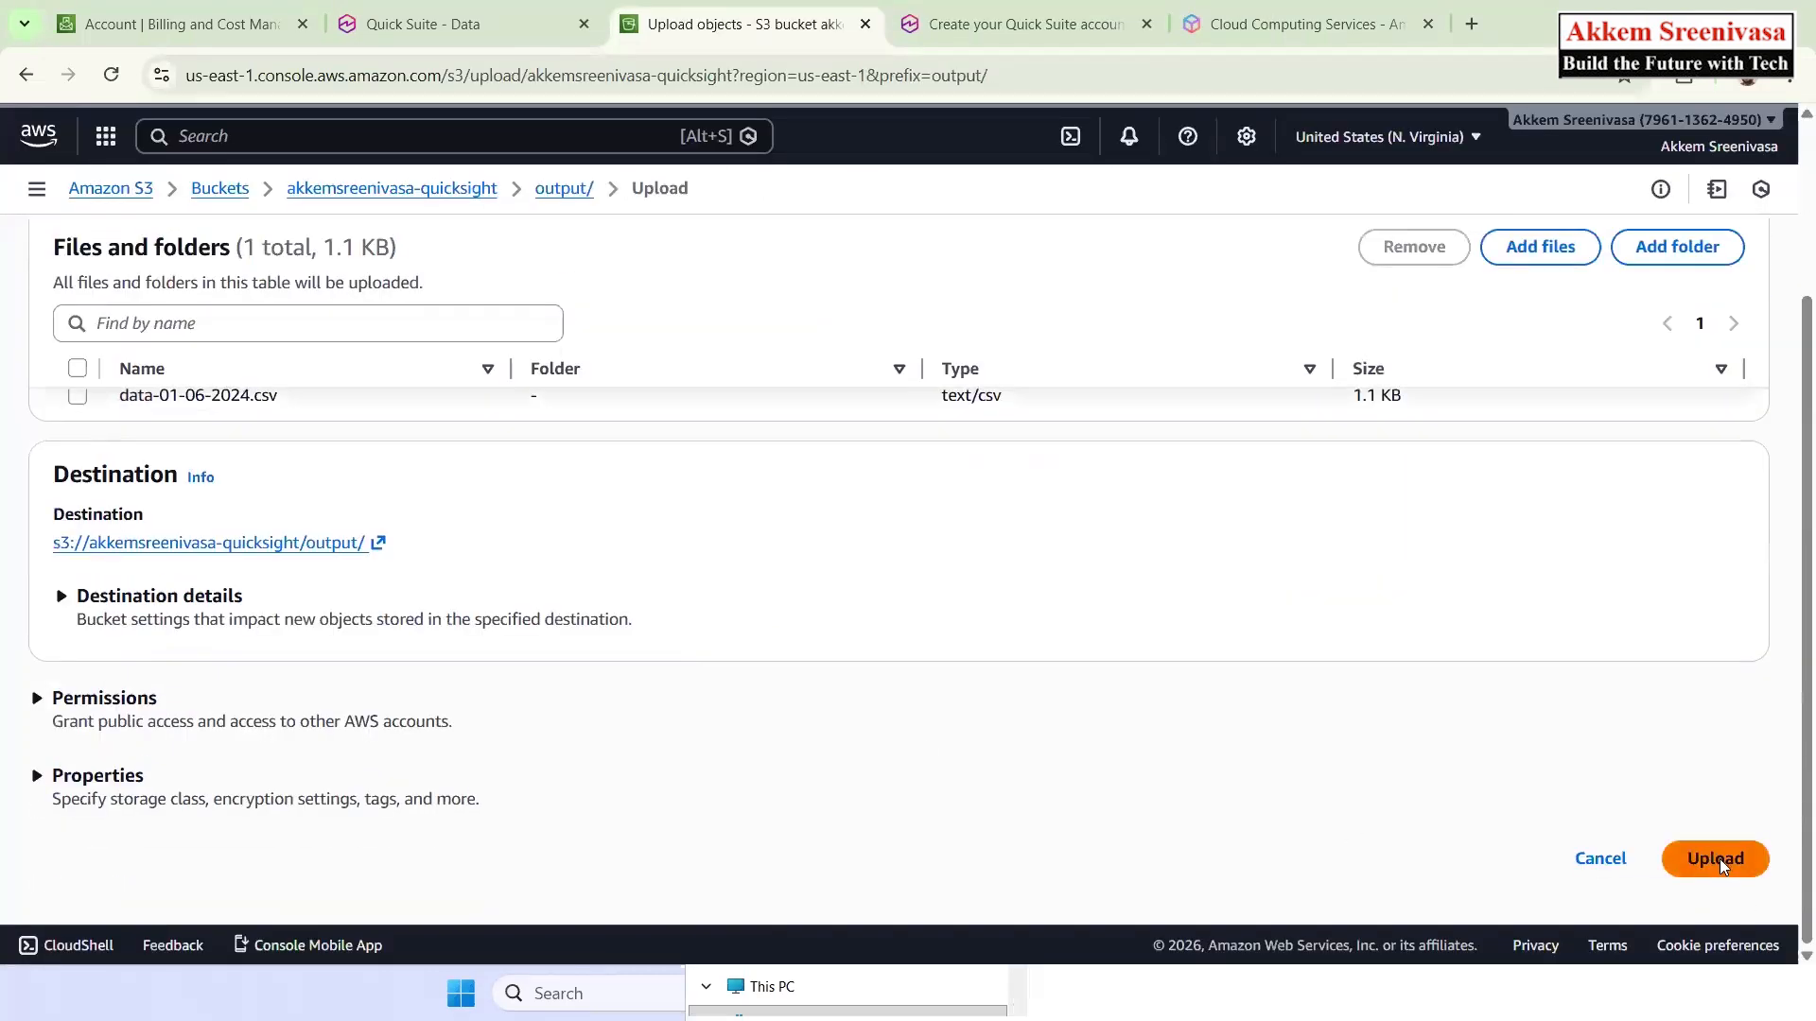
{"action": "left_click", "coordinate": [1716, 859]}
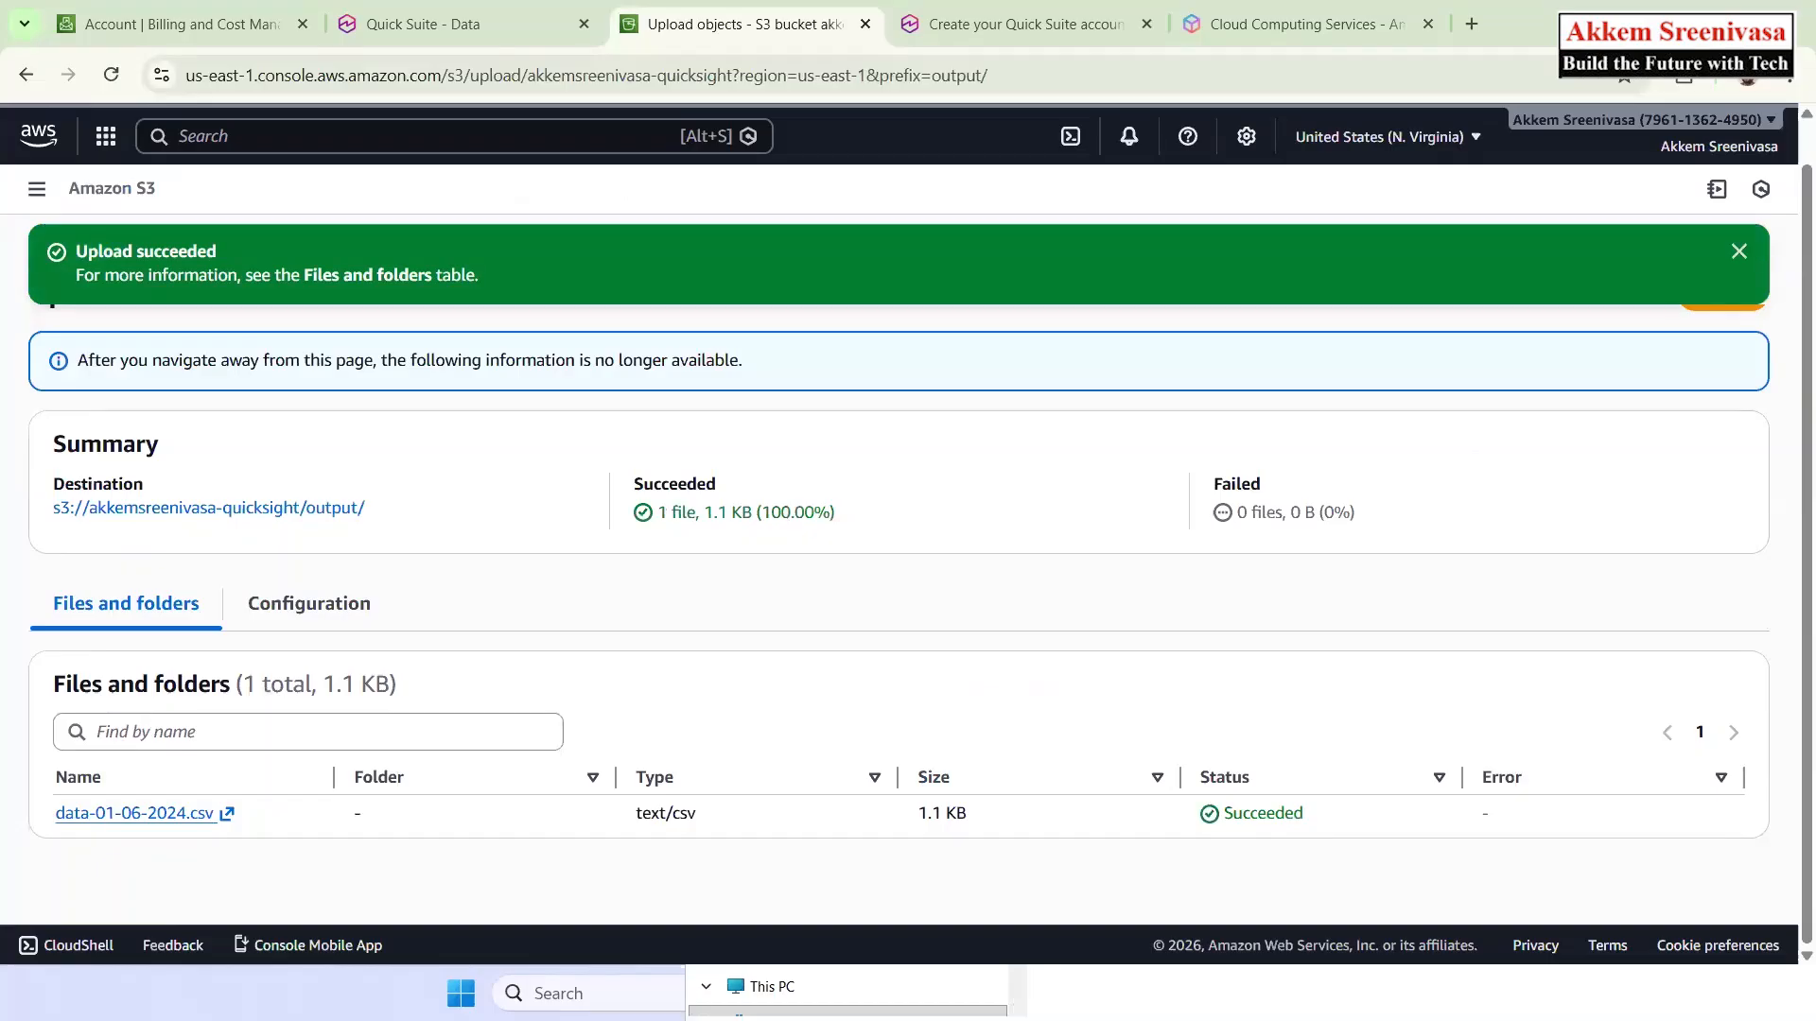
{"action": "left_click", "coordinate": [1486, 993]}
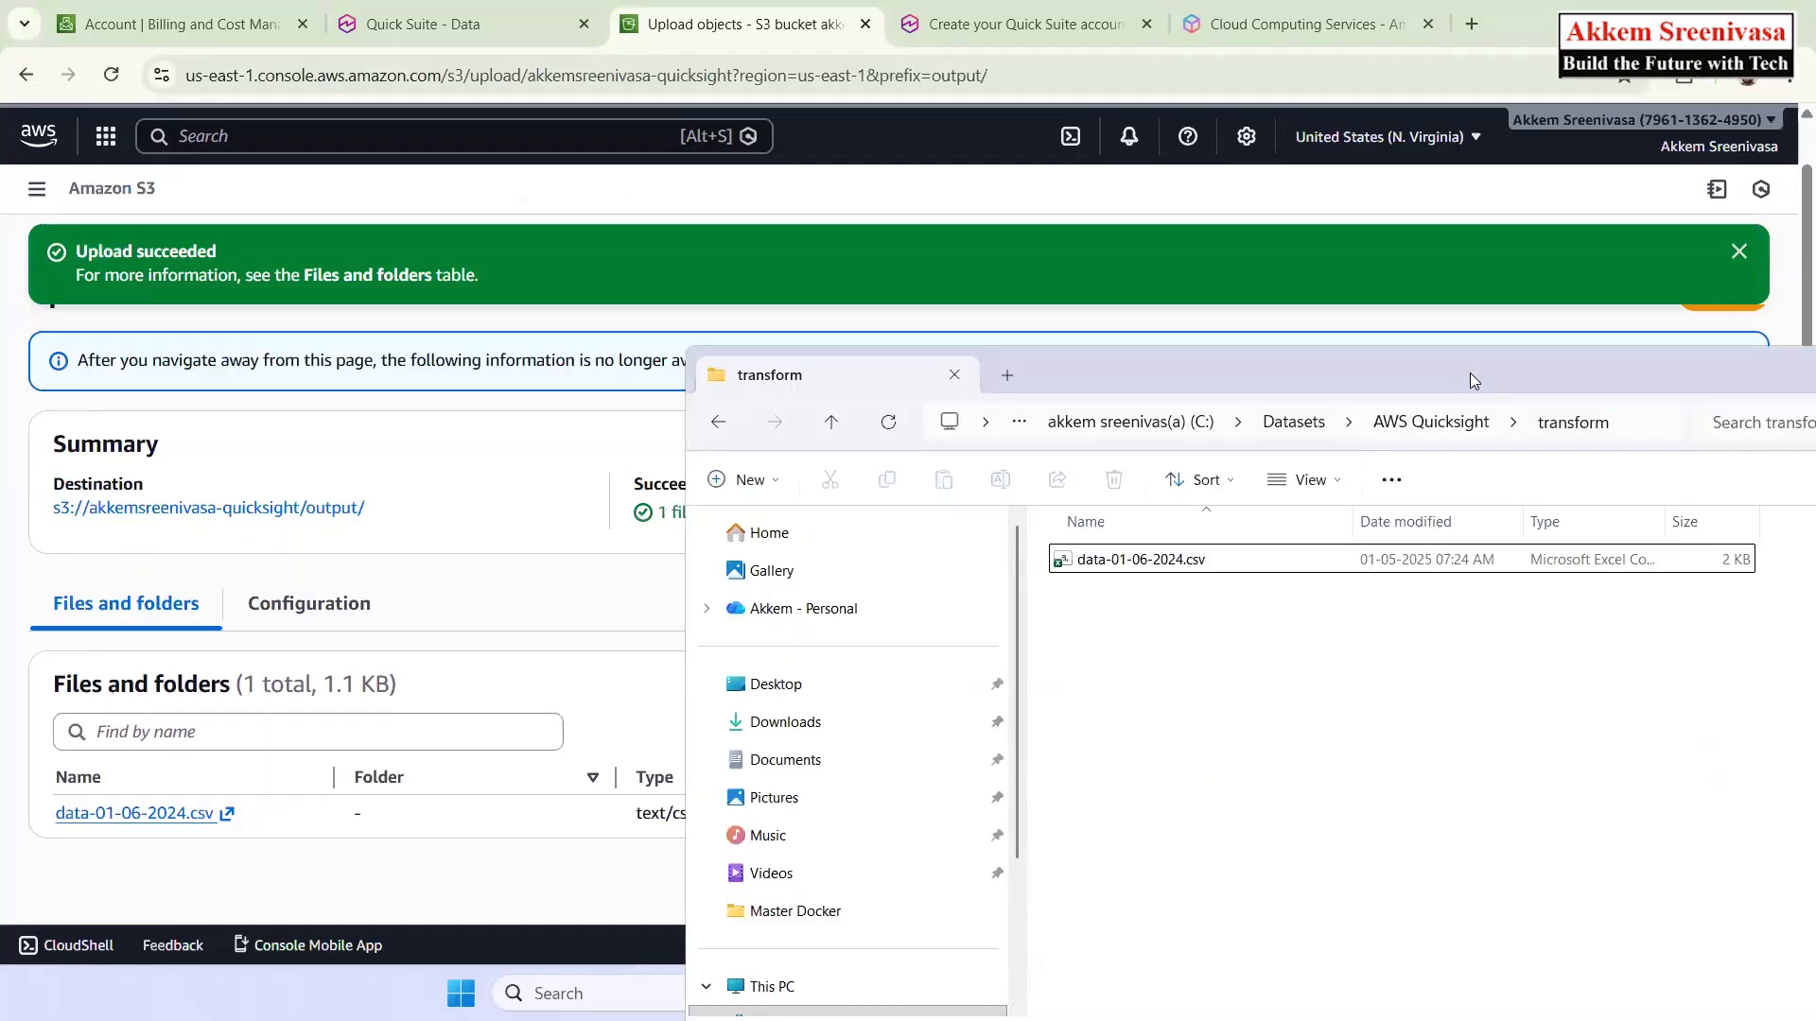
{"action": "double_click", "coordinate": [1488, 363]}
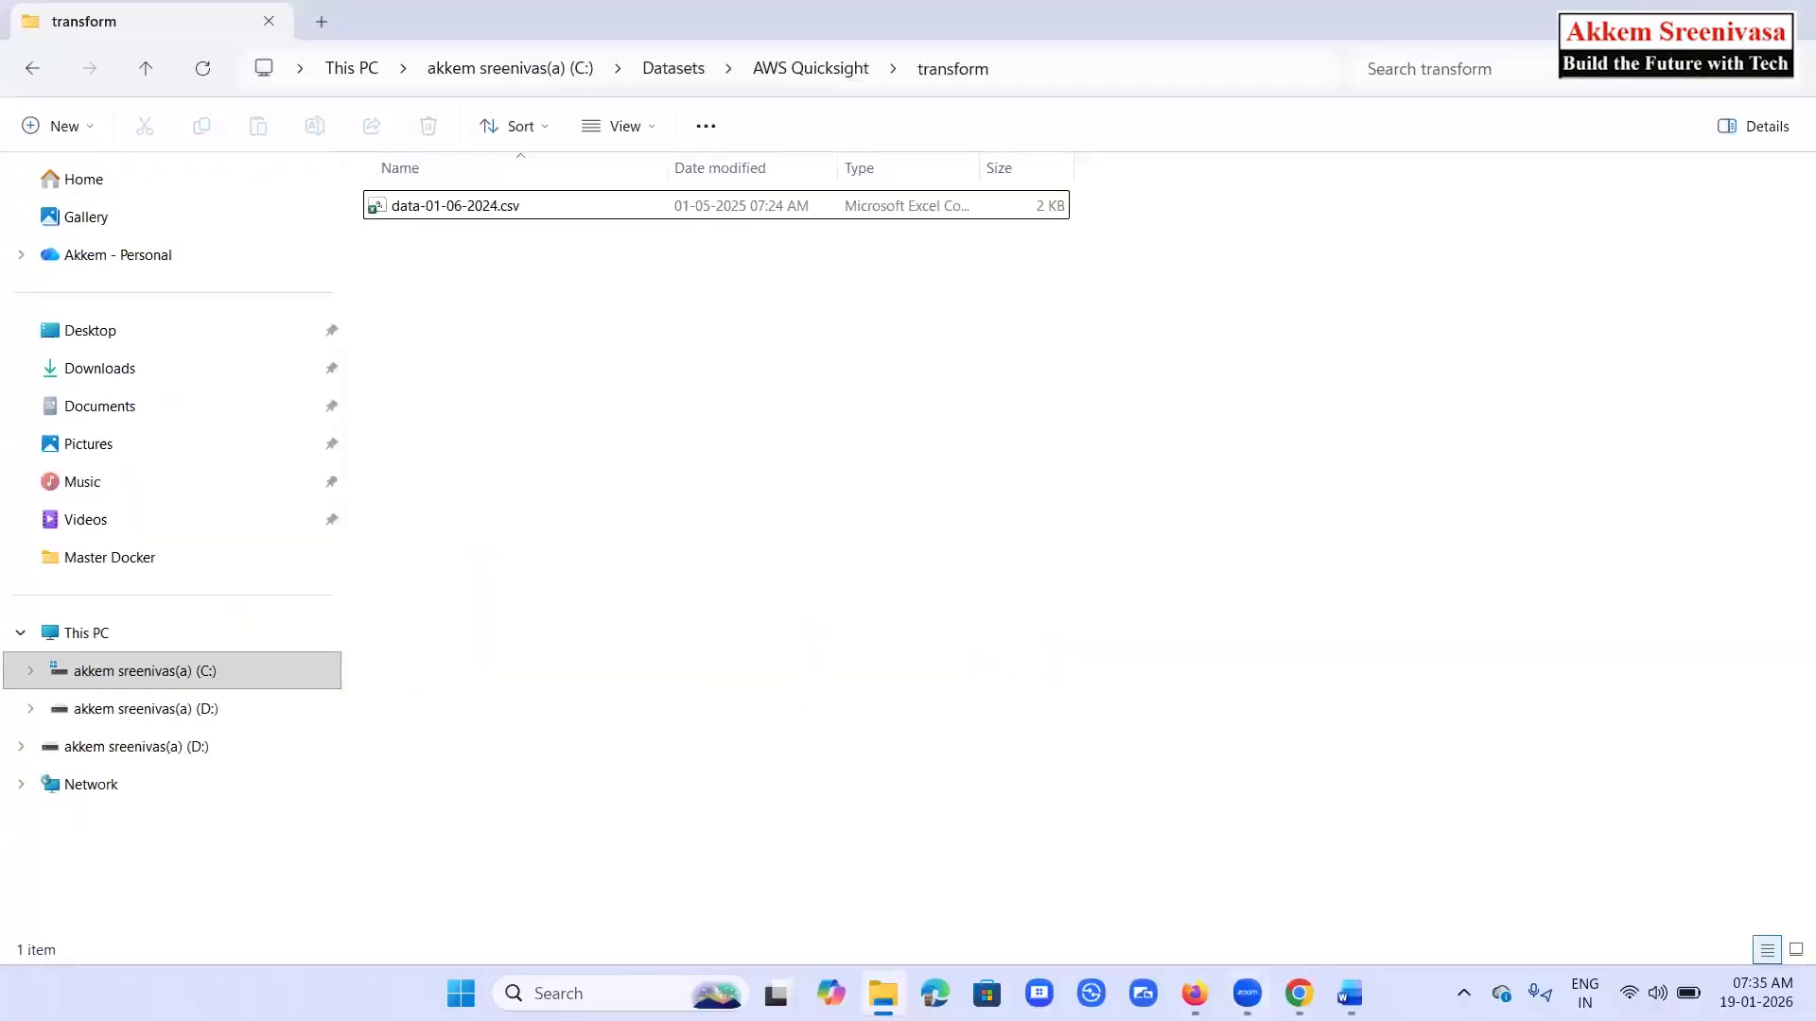
Switch to the Word guide and review the partition loading, IAM permission and bucket policy sections
{"action": "left_click", "coordinate": [1298, 992]}
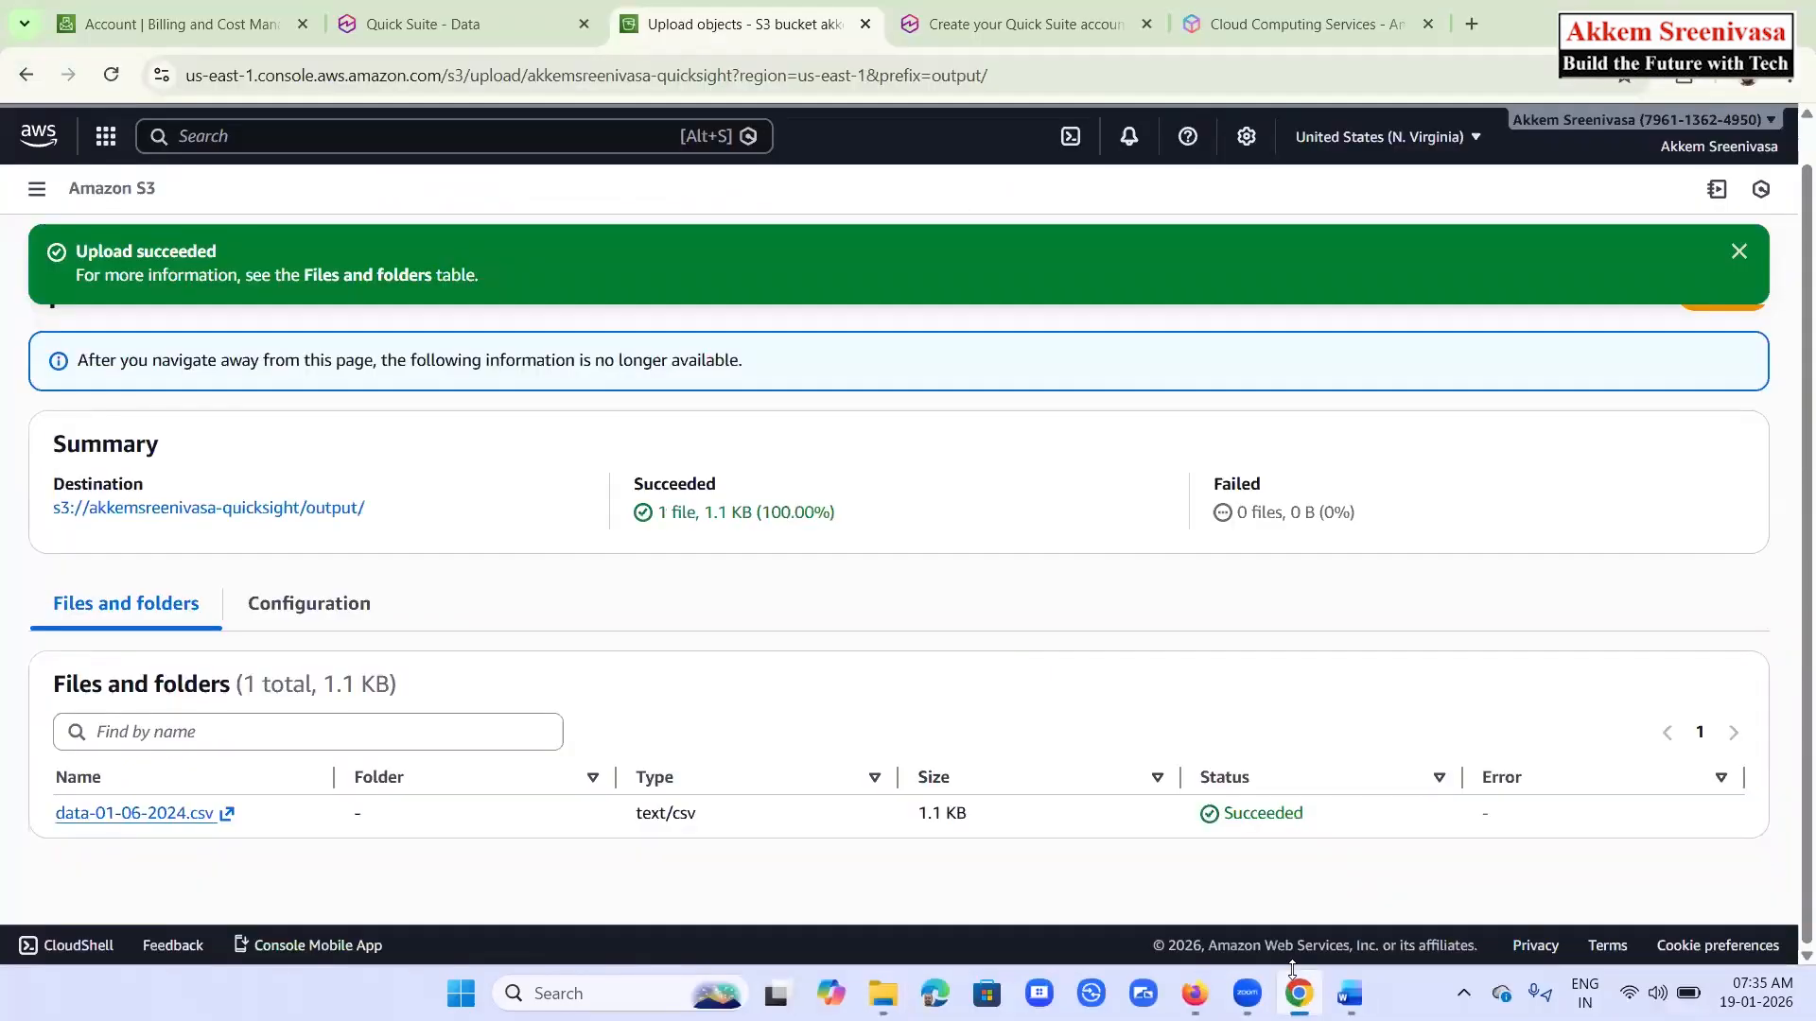
{"action": "left_click", "coordinate": [1349, 992]}
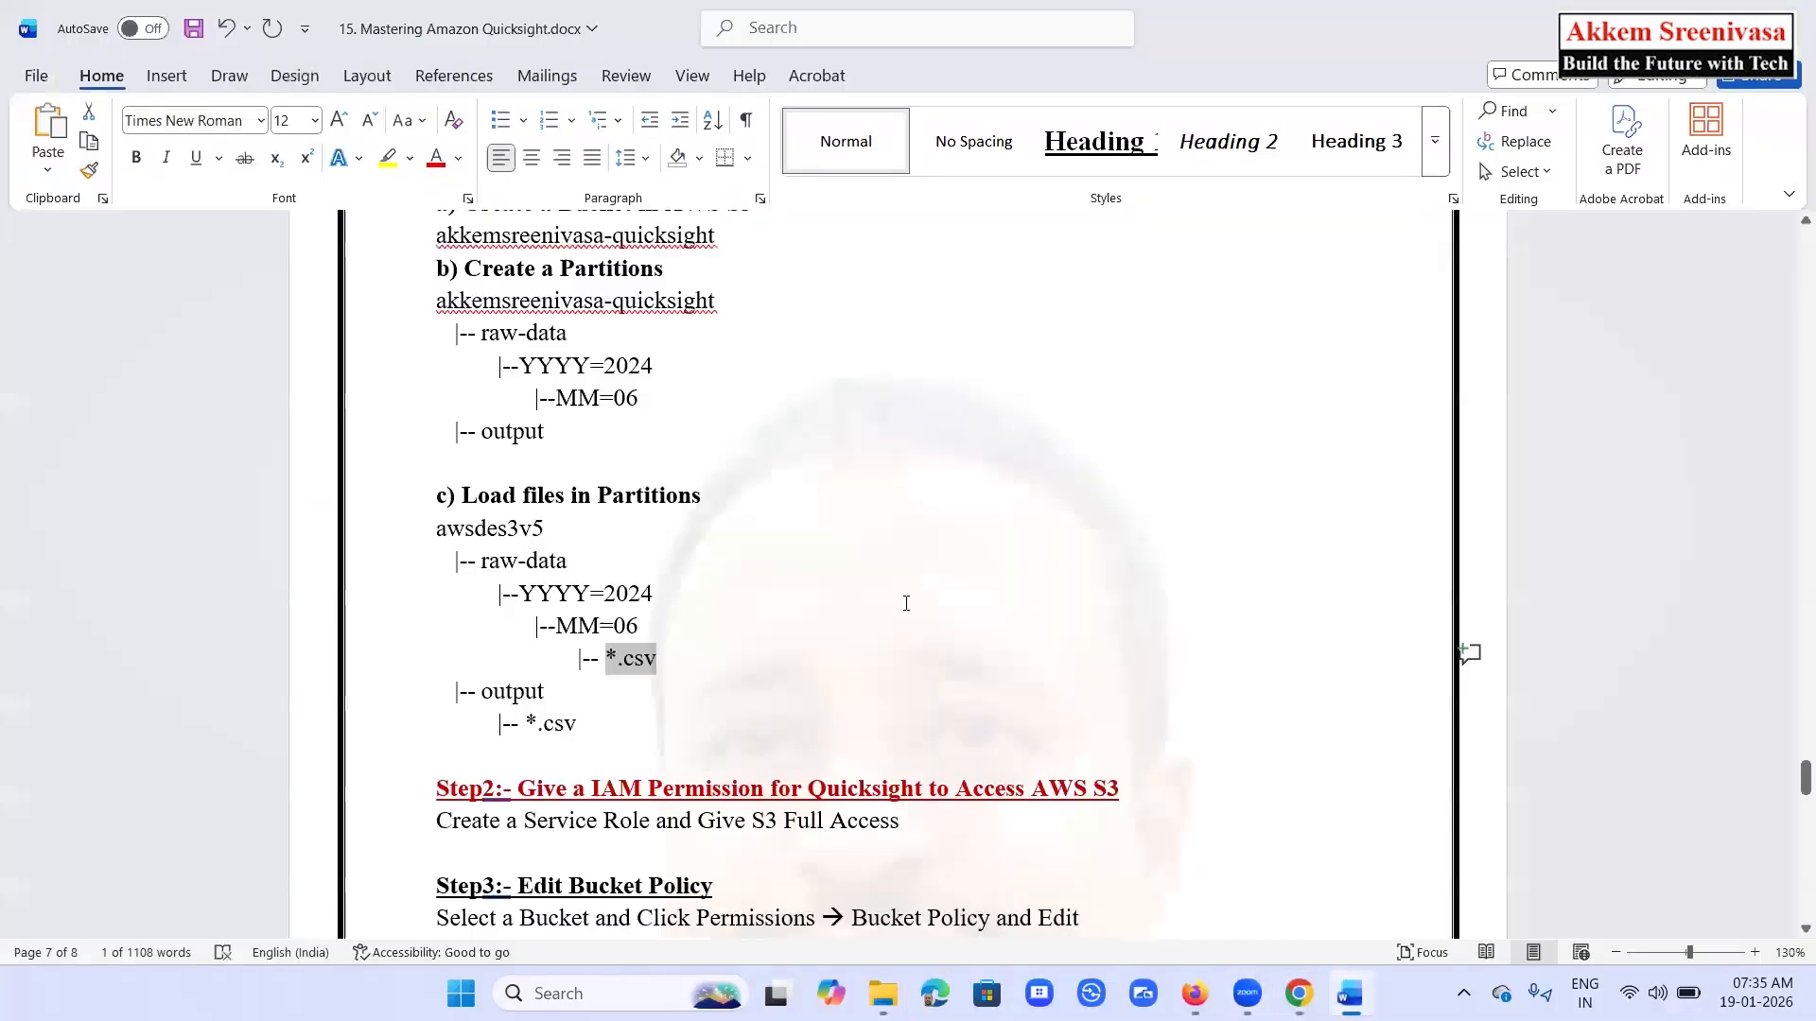
{"action": "scroll", "coordinate": [906, 603], "scroll_direction": "down", "scroll_amount": 2}
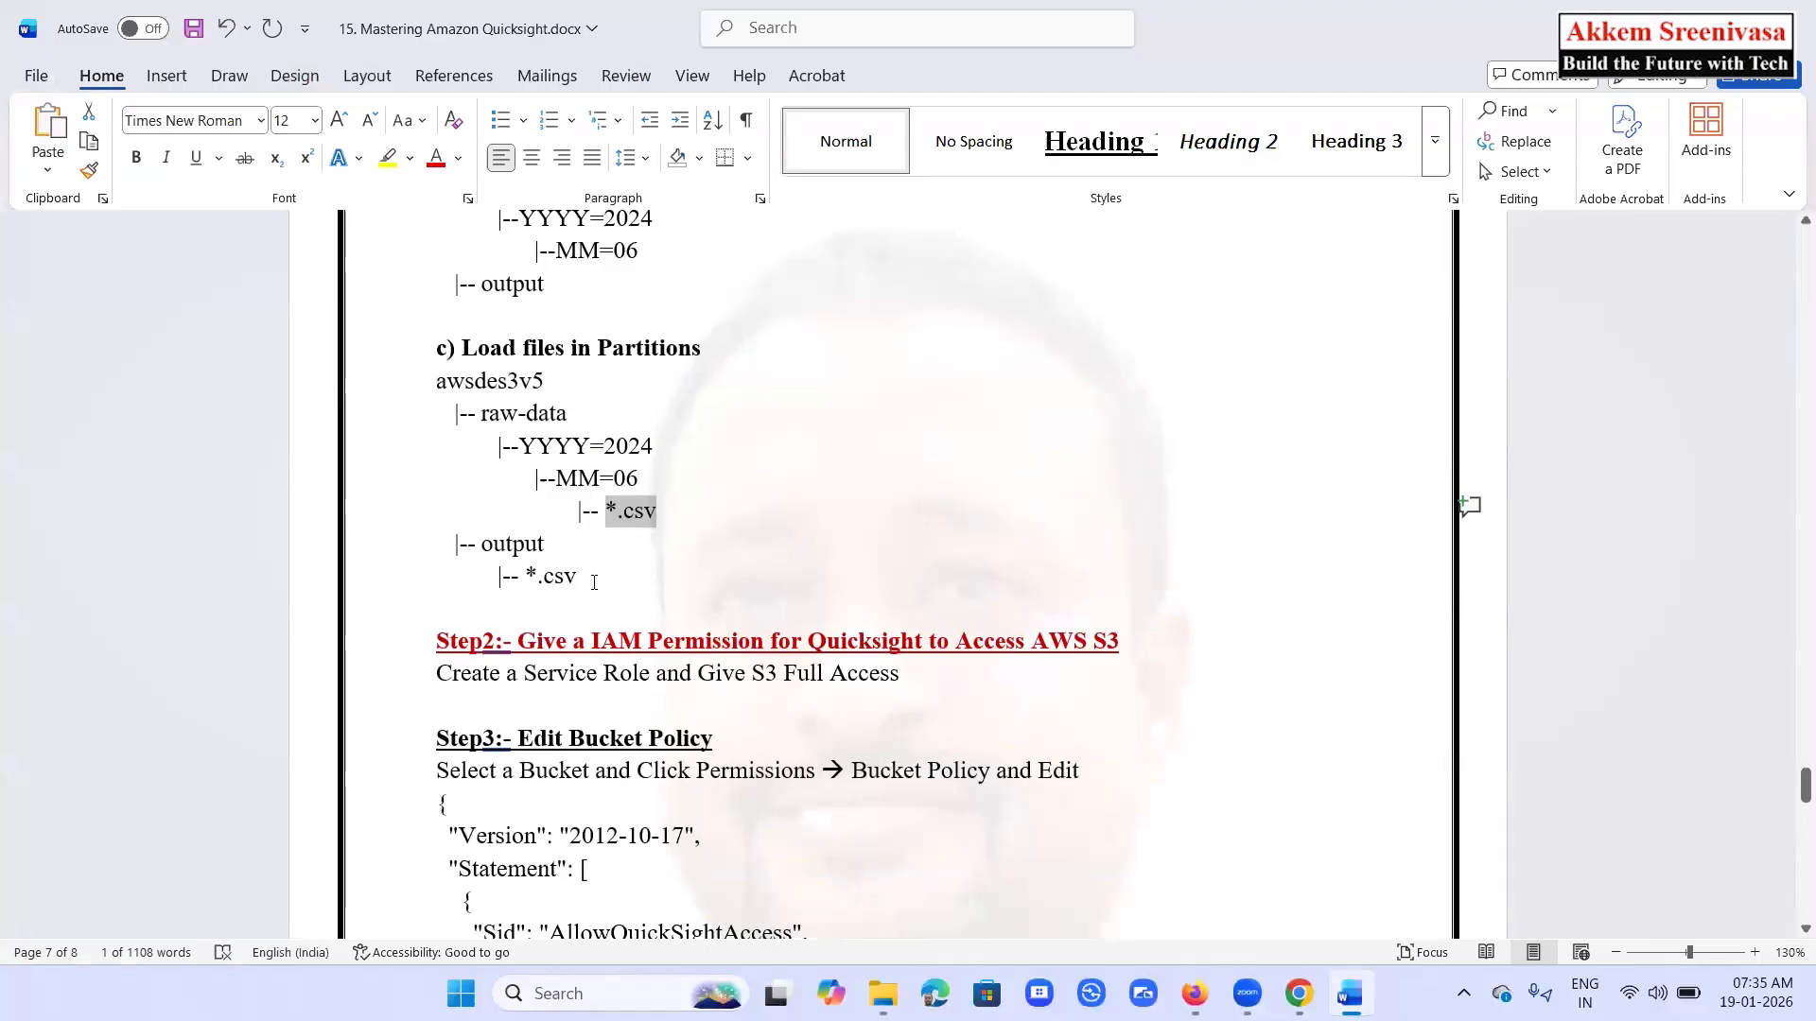
{"action": "scroll", "coordinate": [996, 592], "scroll_direction": "up", "scroll_amount": 4}
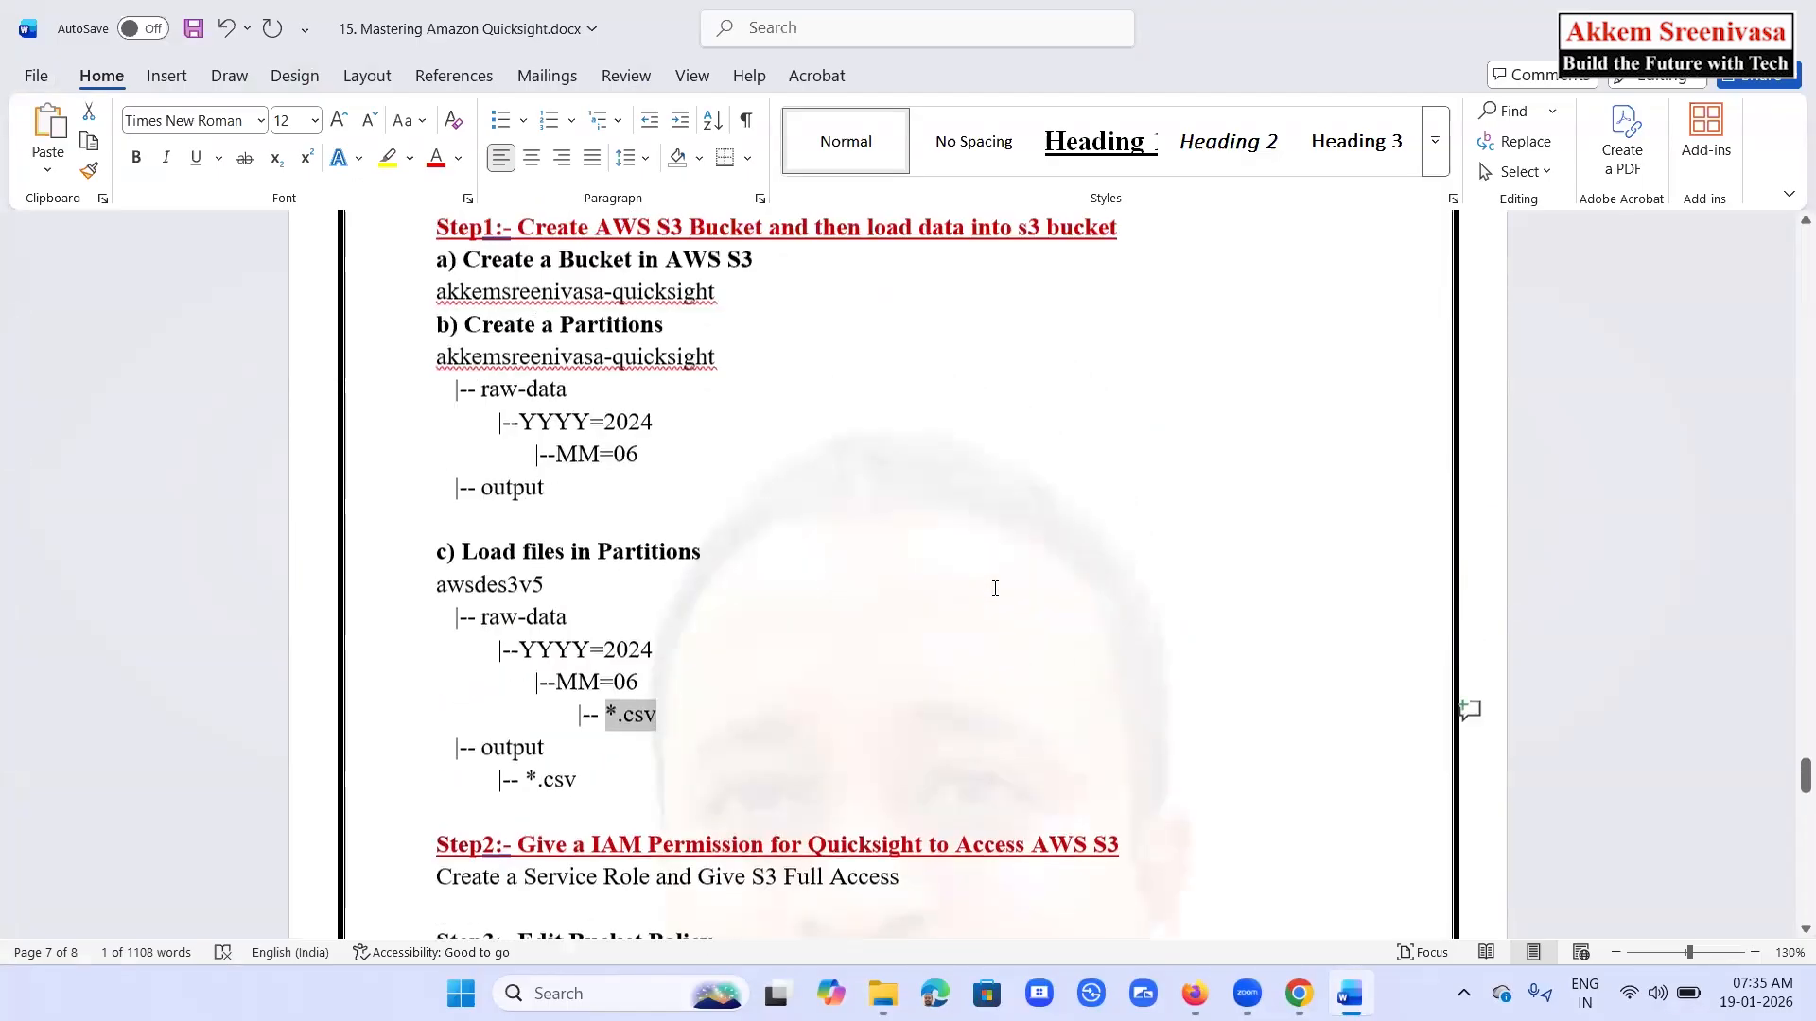
{"action": "scroll", "coordinate": [993, 590], "scroll_direction": "down", "scroll_amount": 7}
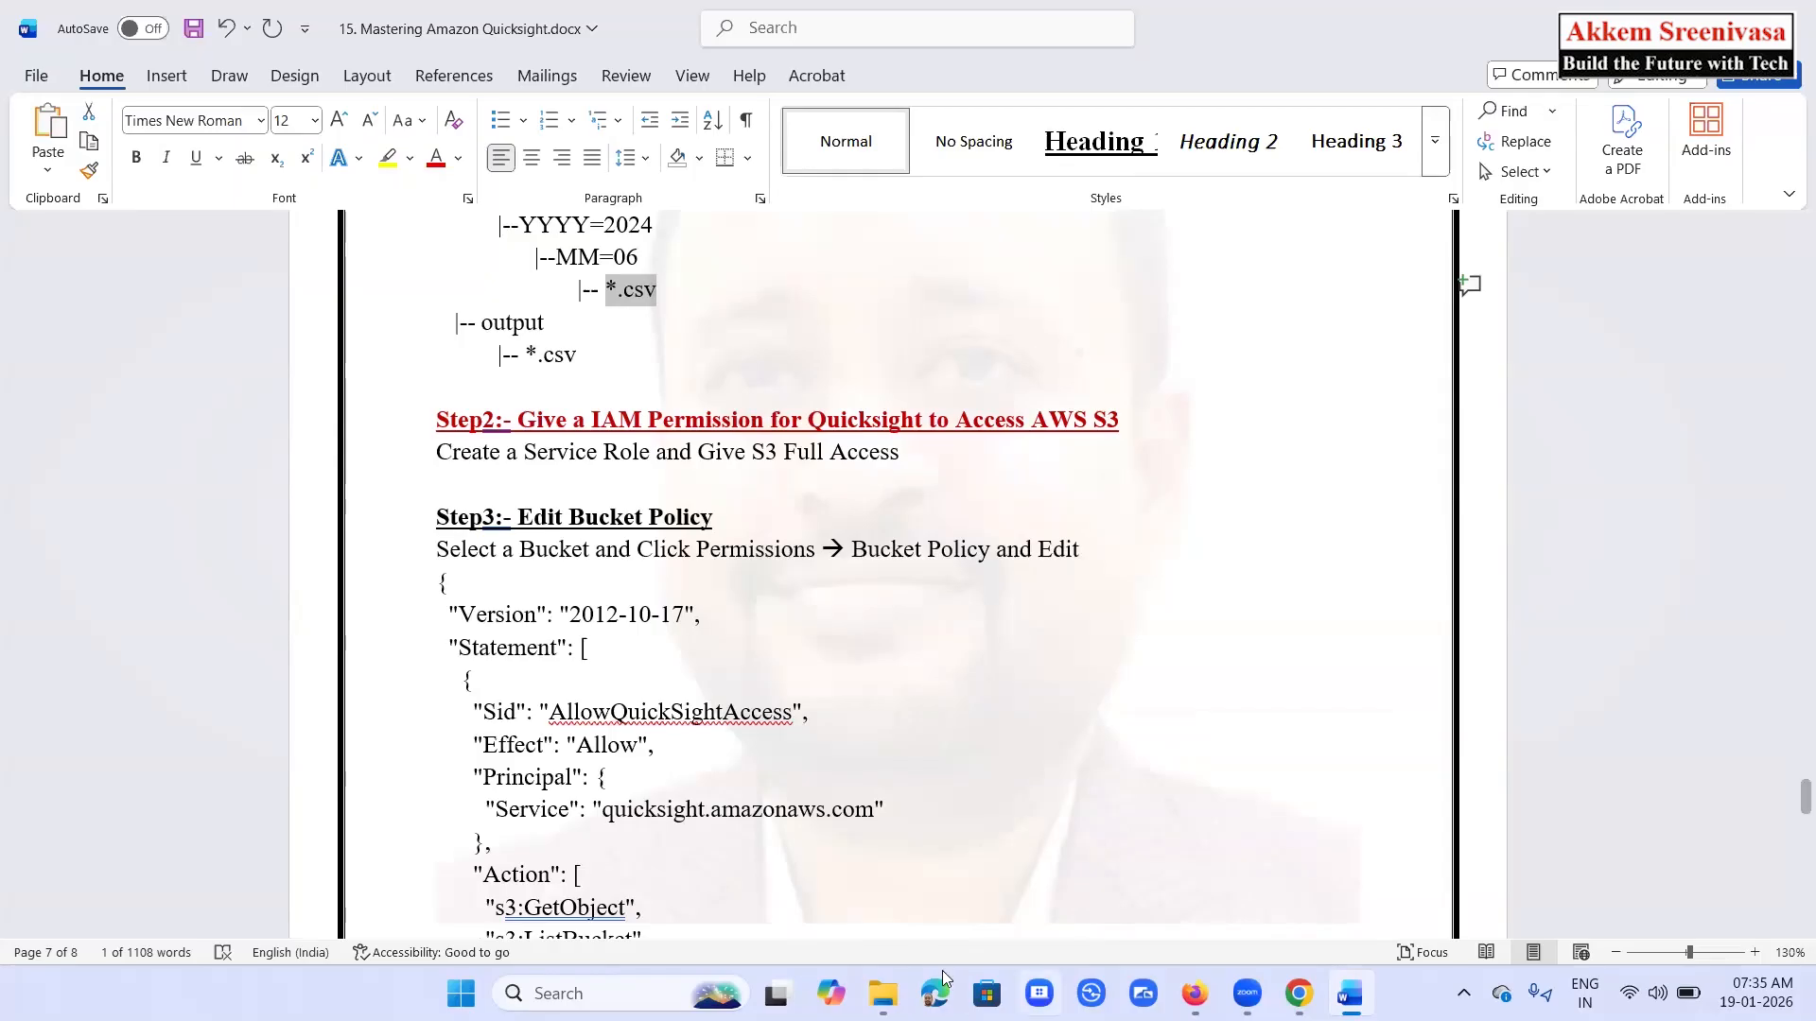
{"action": "scroll", "coordinate": [1097, 785], "scroll_direction": "down", "scroll_amount": 3}
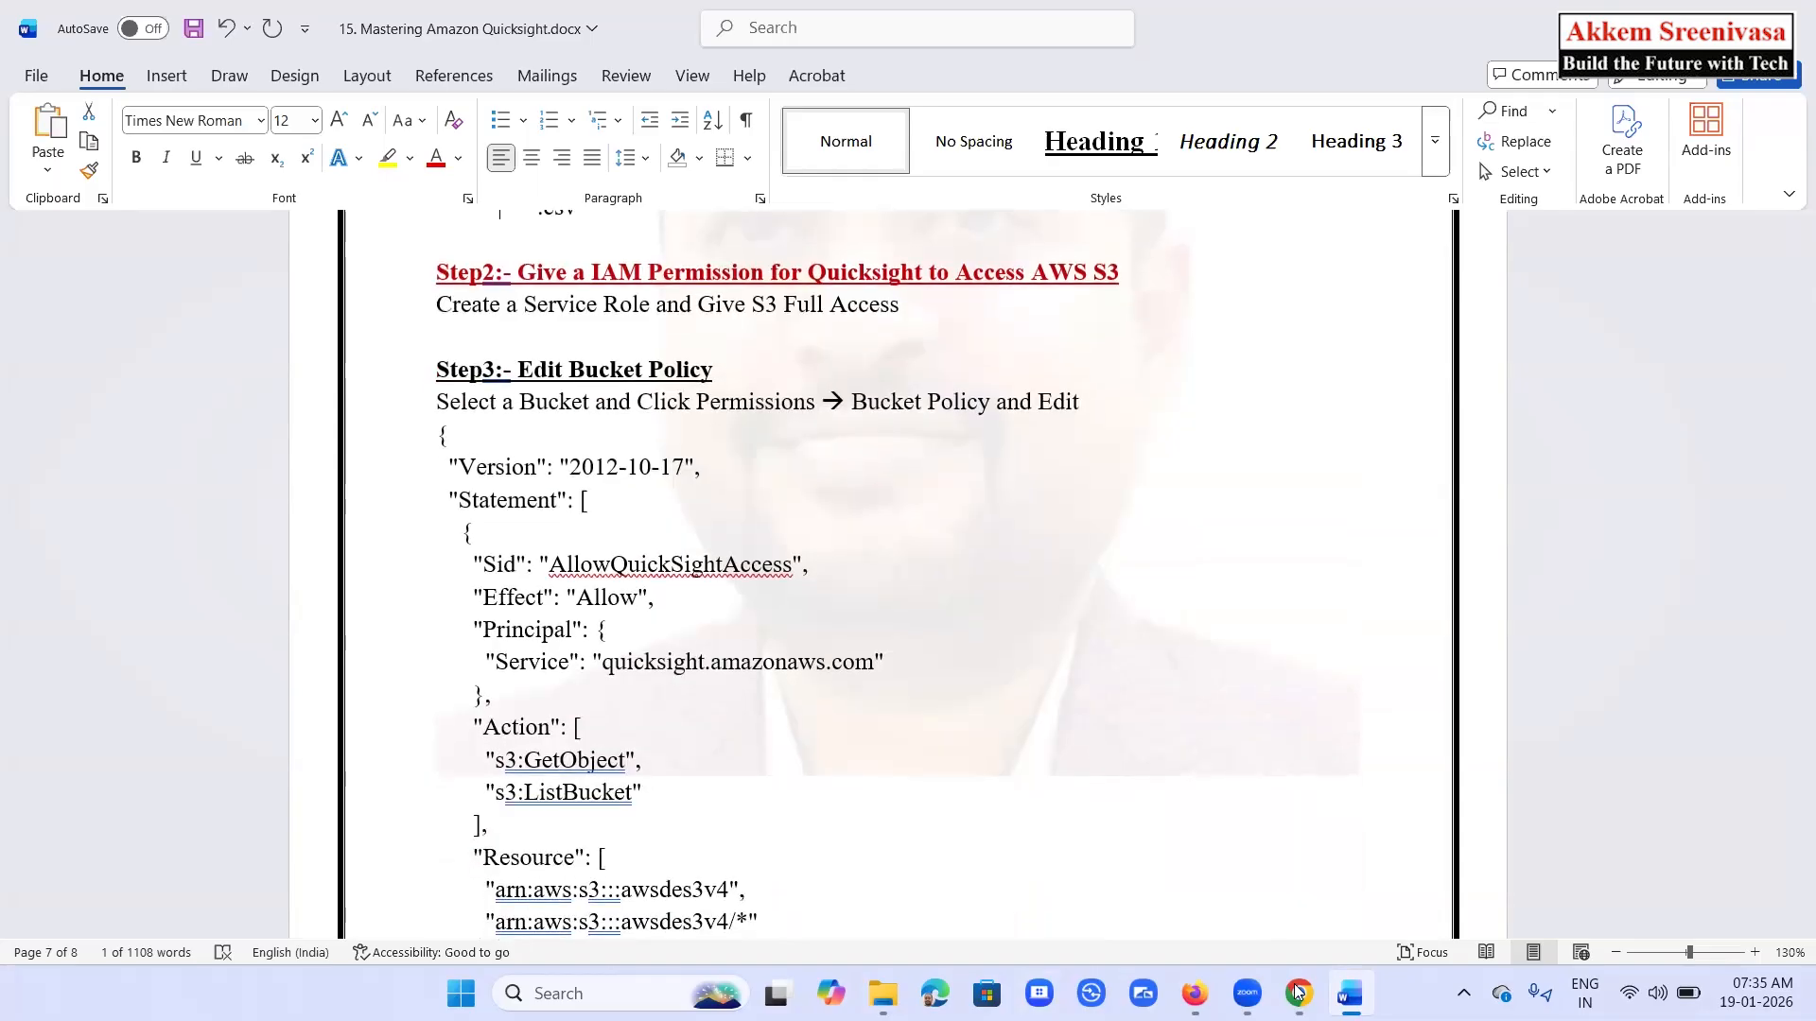
In Chrome, start a new data source in Quick Suite with Amazon S3 as the source type
{"action": "mouse_move", "coordinate": [1297, 993]}
{"action": "left_click", "coordinate": [1282, 937]}
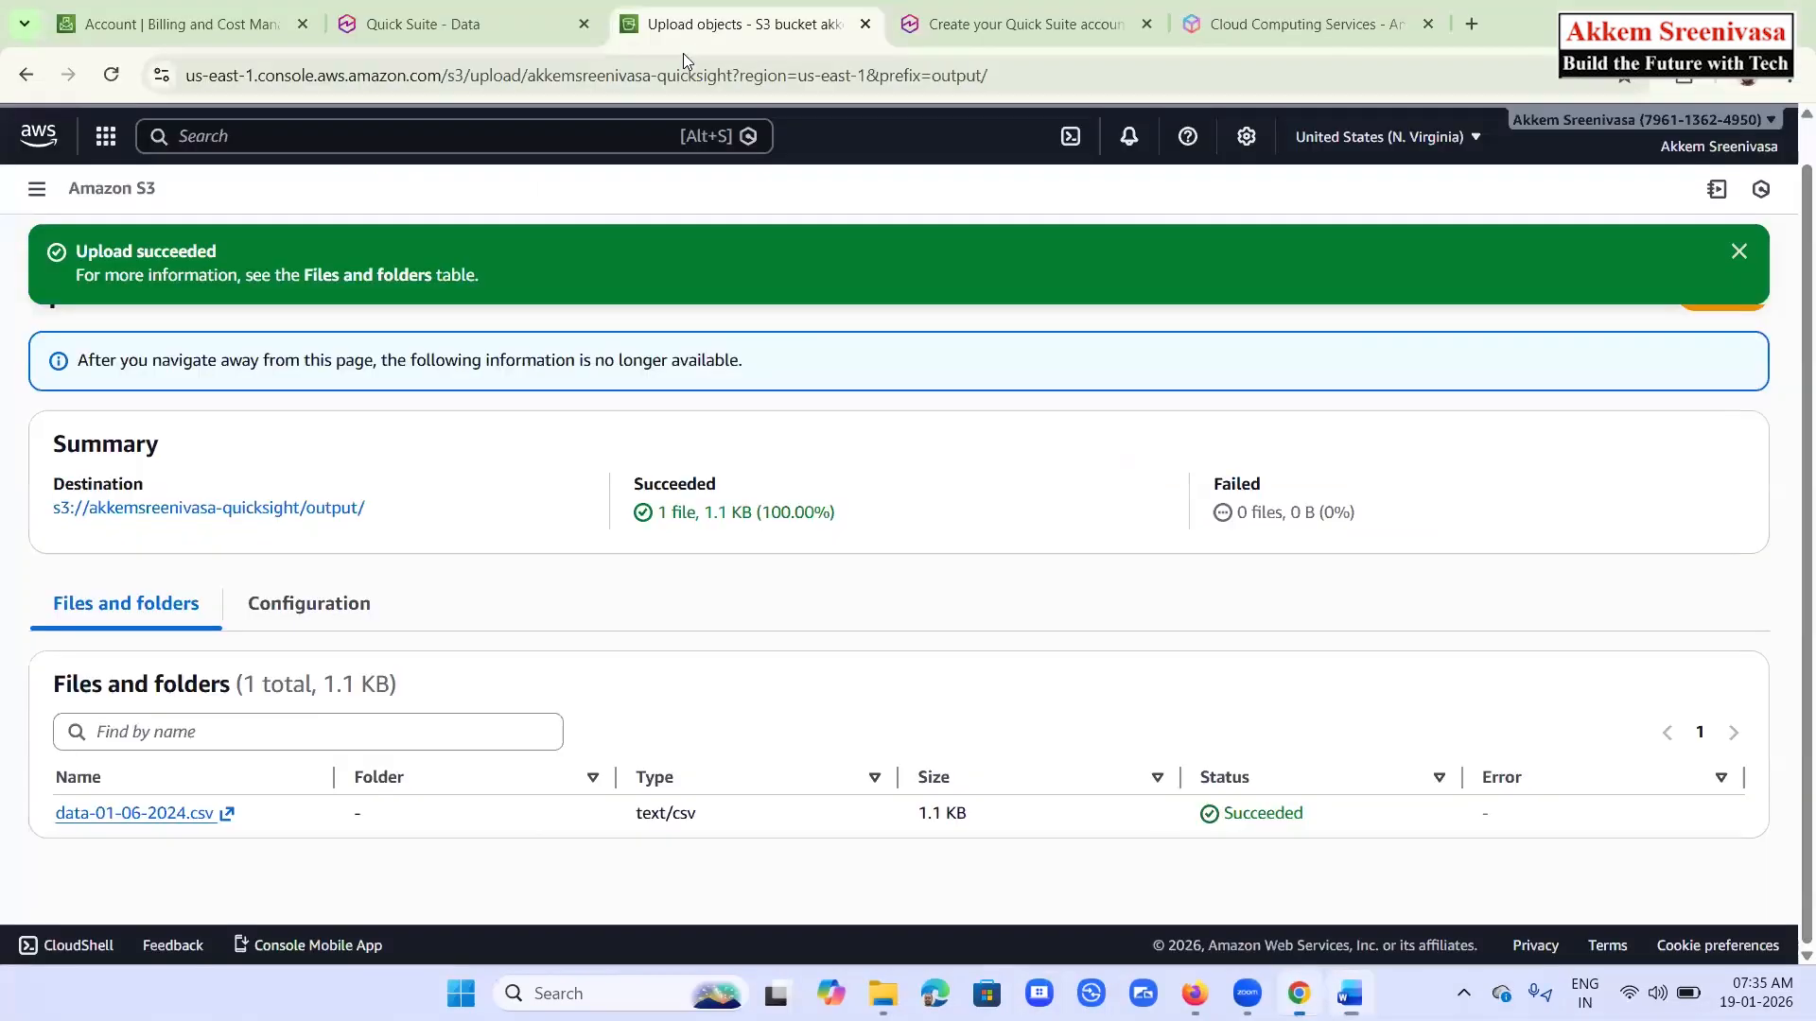
{"action": "left_click", "coordinate": [425, 24]}
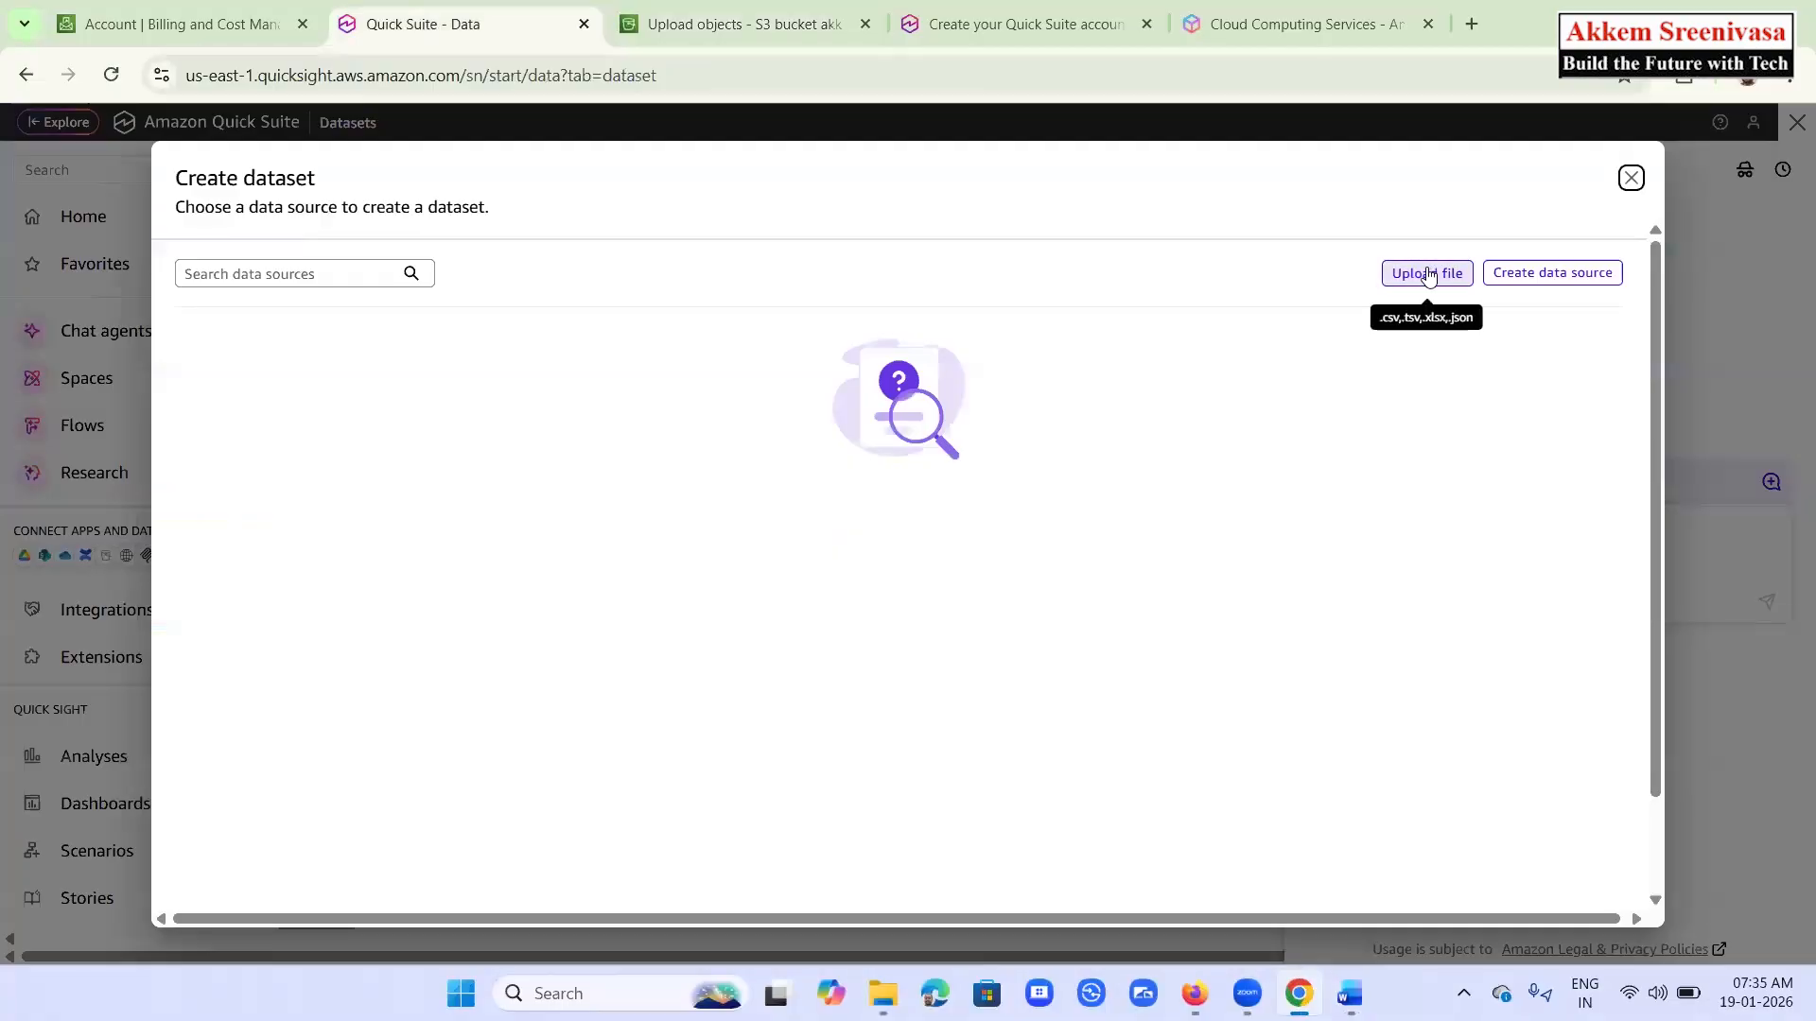
{"action": "left_click", "coordinate": [1542, 275]}
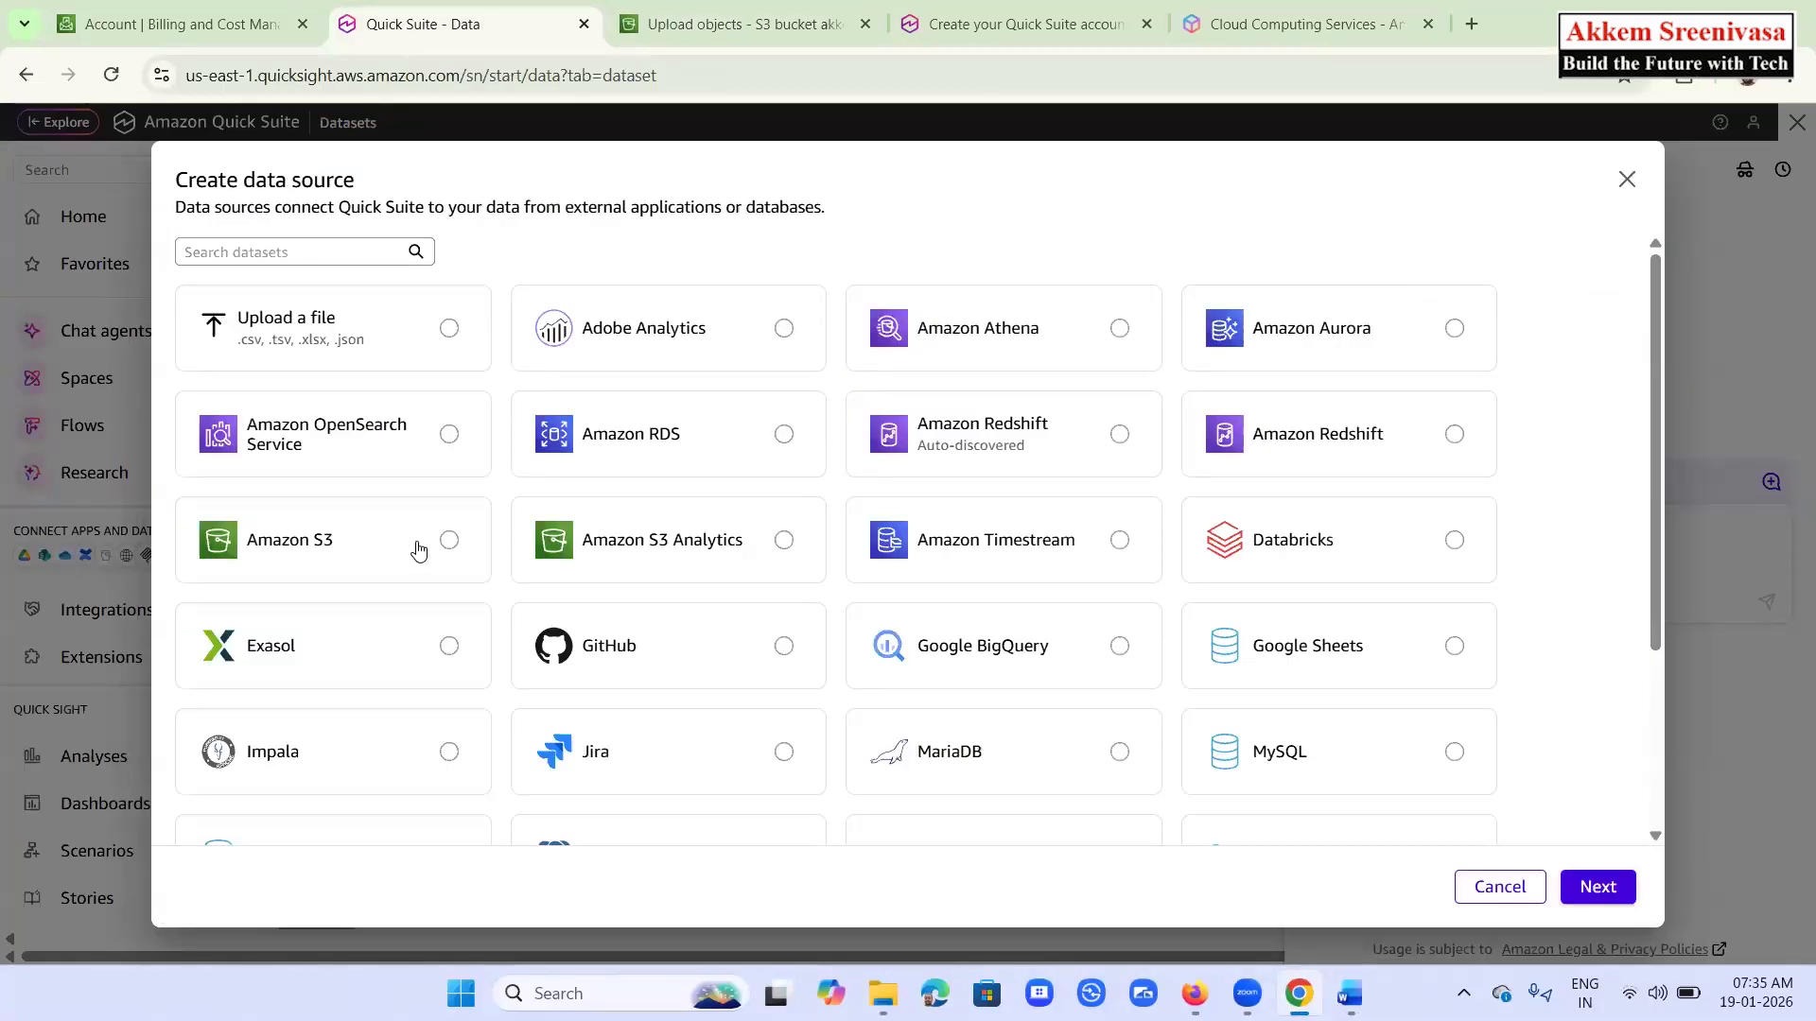
{"action": "left_click", "coordinate": [448, 540]}
{"action": "left_click", "coordinate": [1599, 887]}
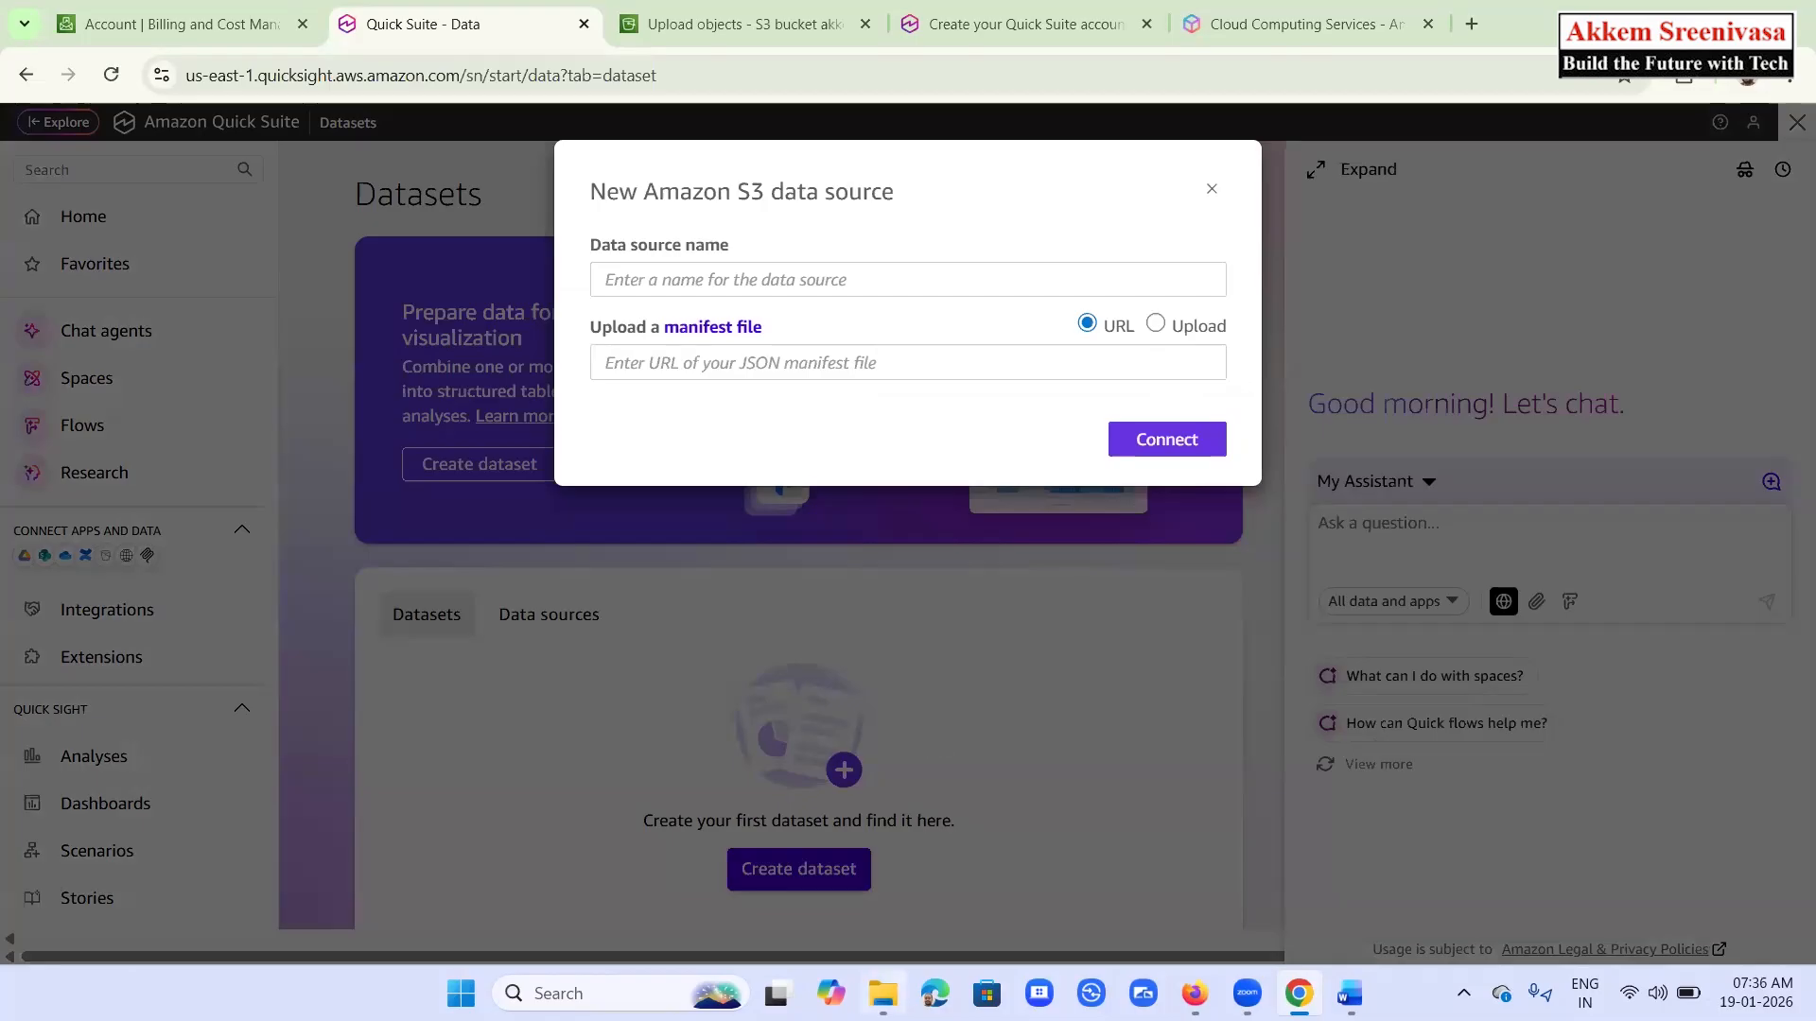
In File Explorer, go to the AWS Quicksight folder and open my_manifest.json in Notepad++
{"action": "left_click", "coordinate": [883, 993]}
{"action": "left_click", "coordinate": [852, 68]}
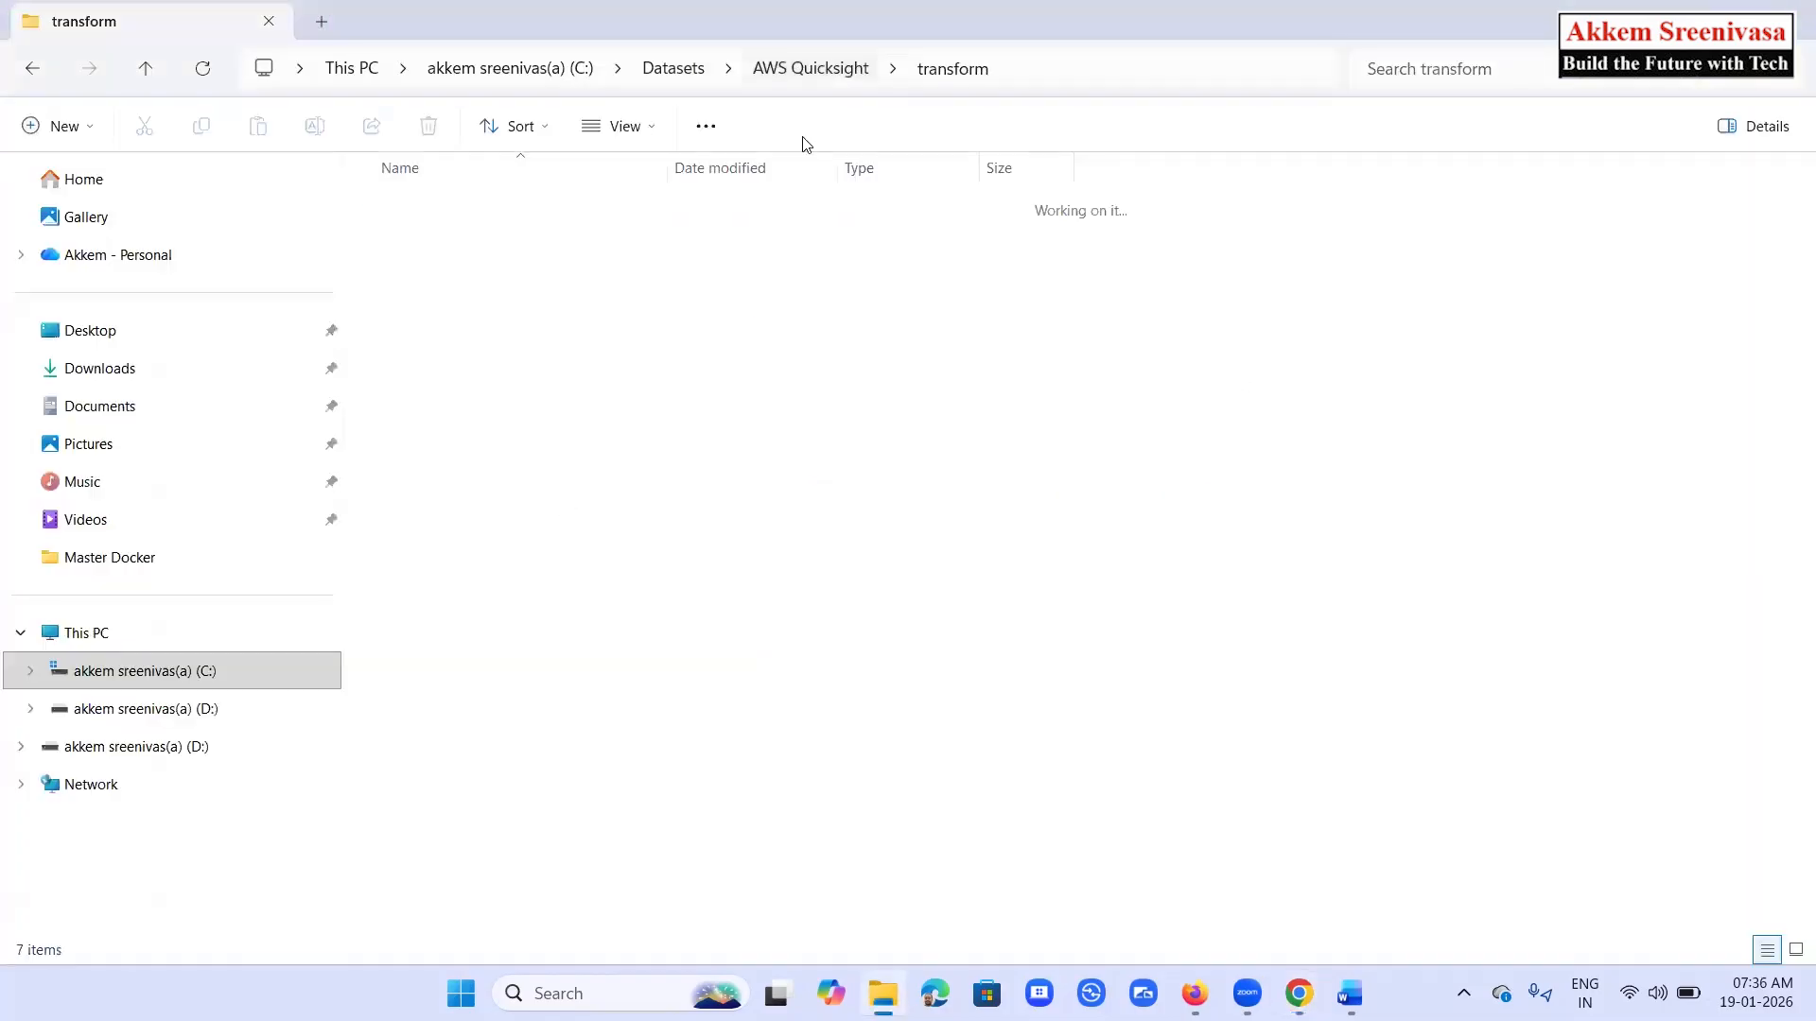
{"action": "left_click", "coordinate": [449, 385]}
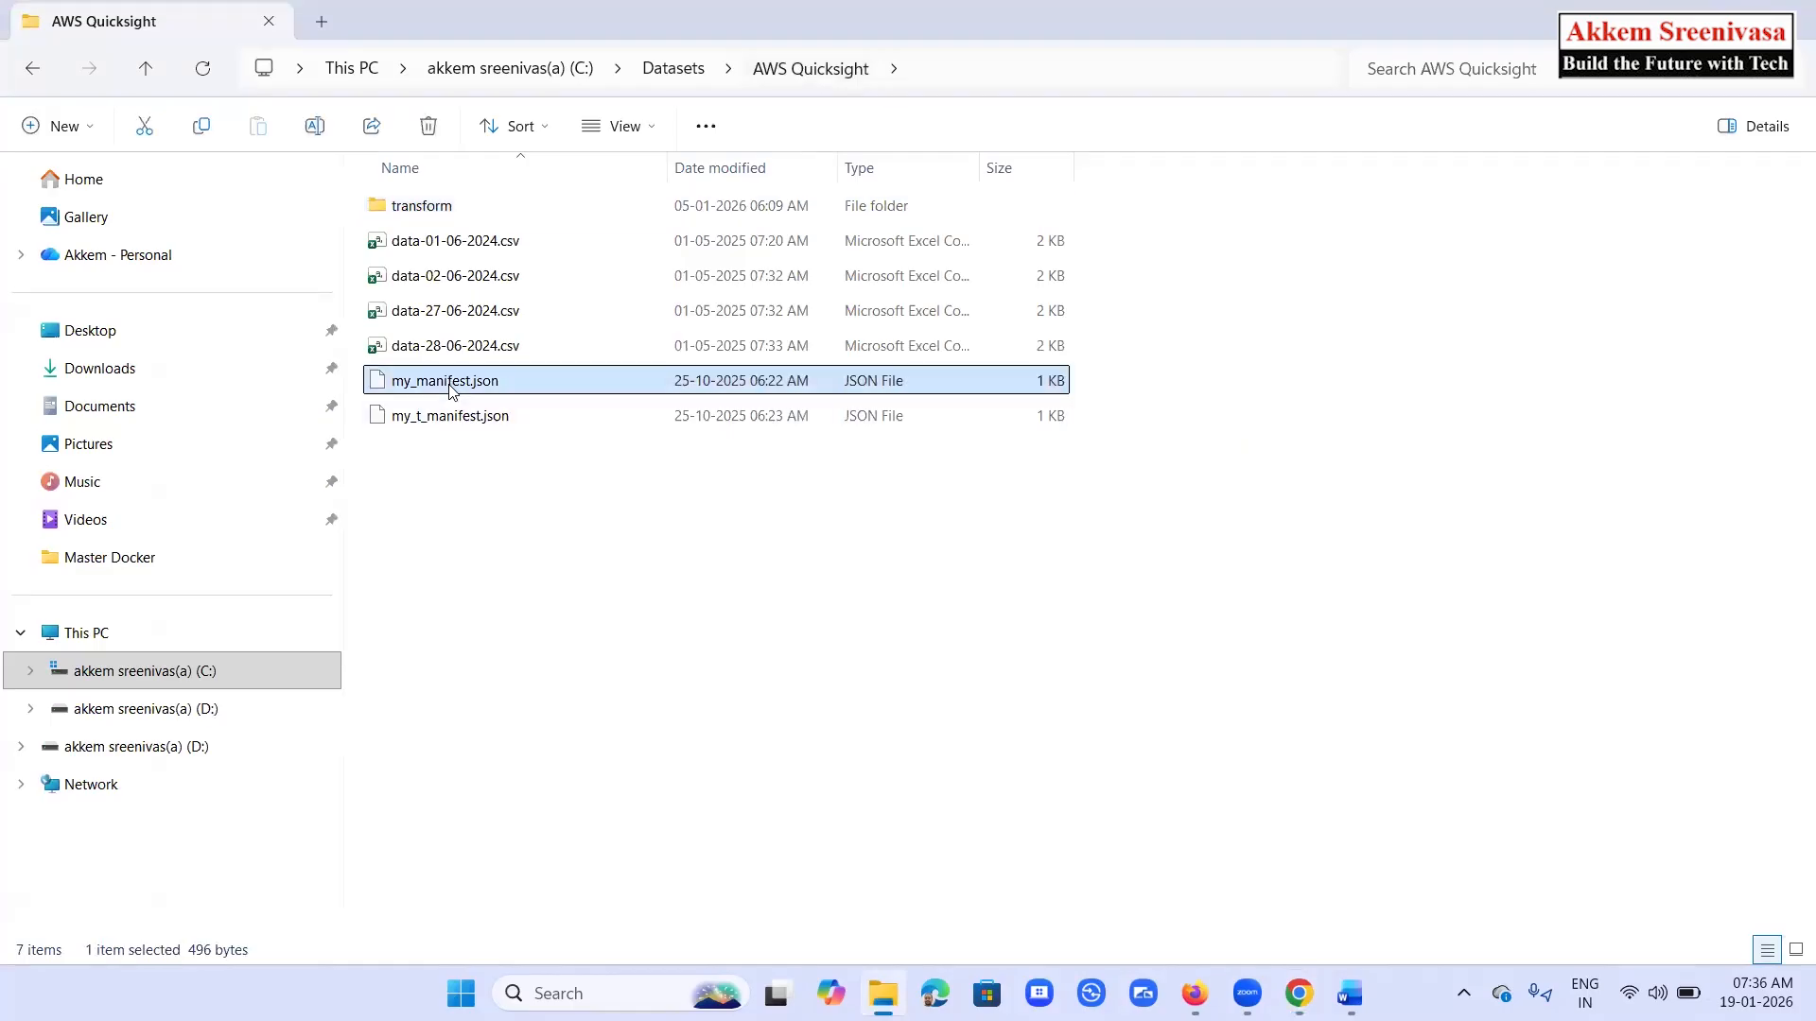
{"action": "right_click", "coordinate": [450, 390]}
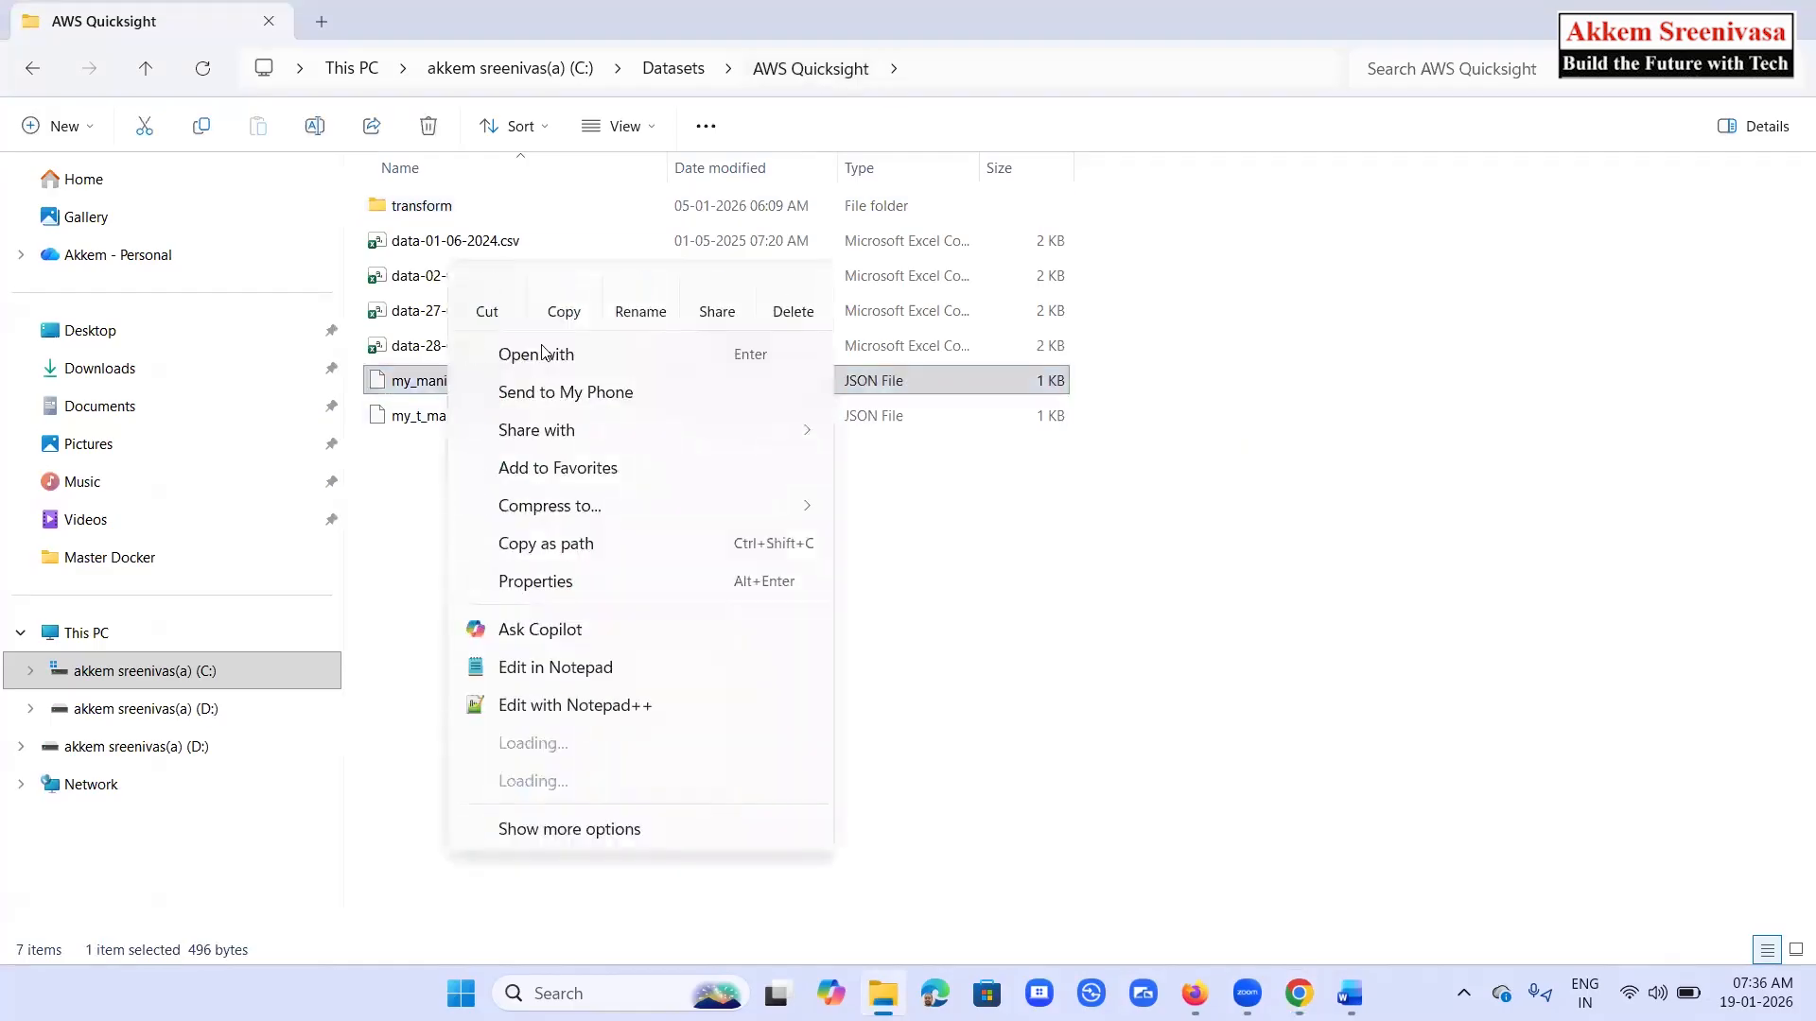
{"action": "left_click", "coordinate": [546, 706]}
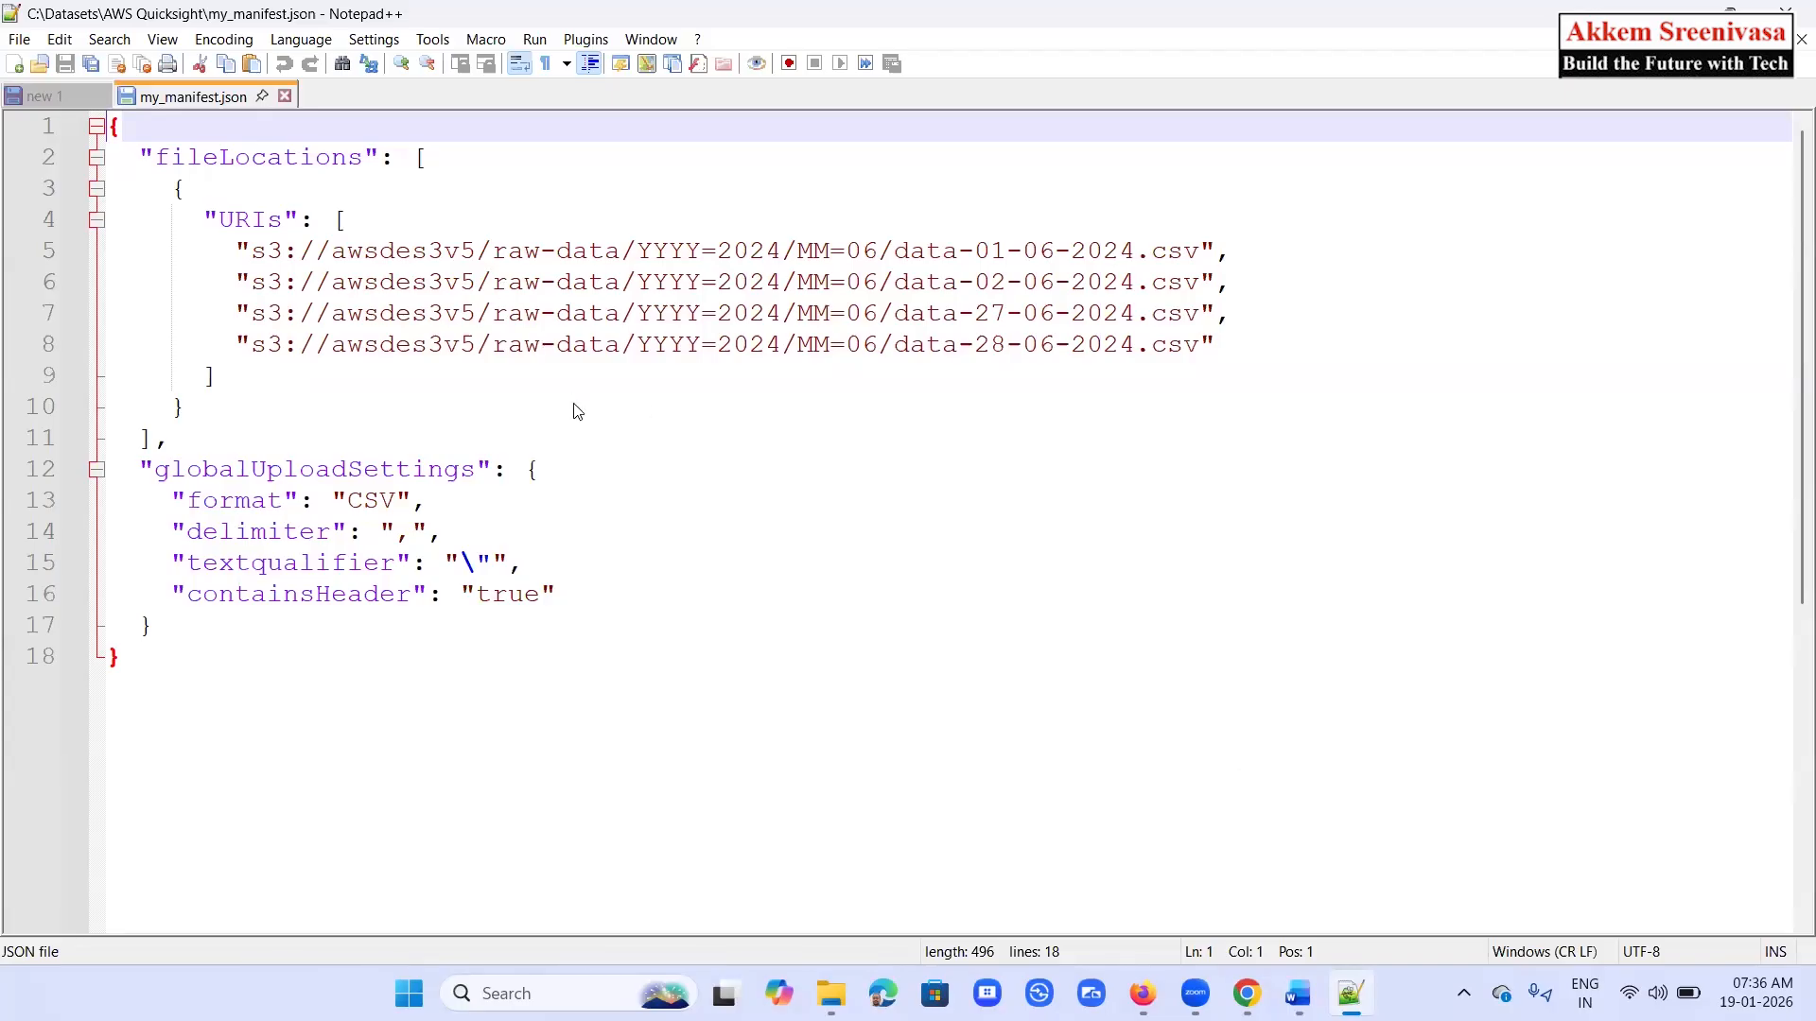
In Chrome, close the S3 upload status page and copy the bucket name from the output folder's path
{"action": "left_click", "coordinate": [1248, 992]}
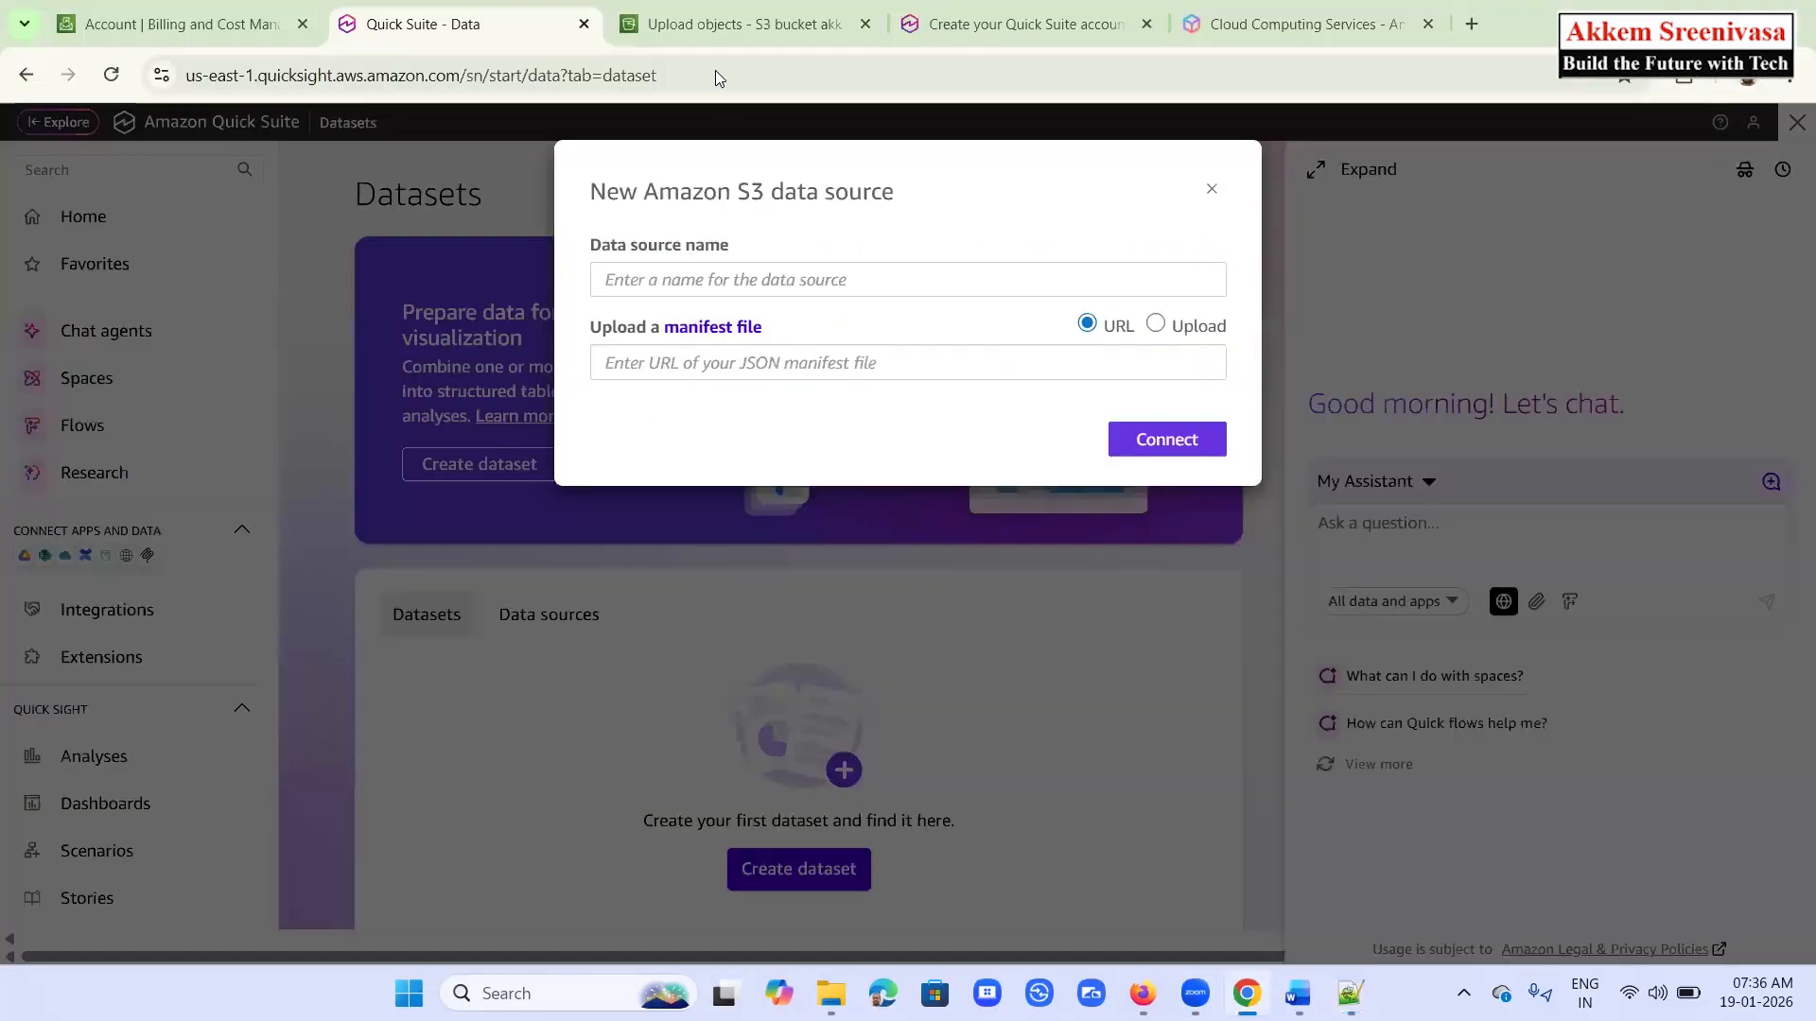
{"action": "left_click", "coordinate": [728, 24]}
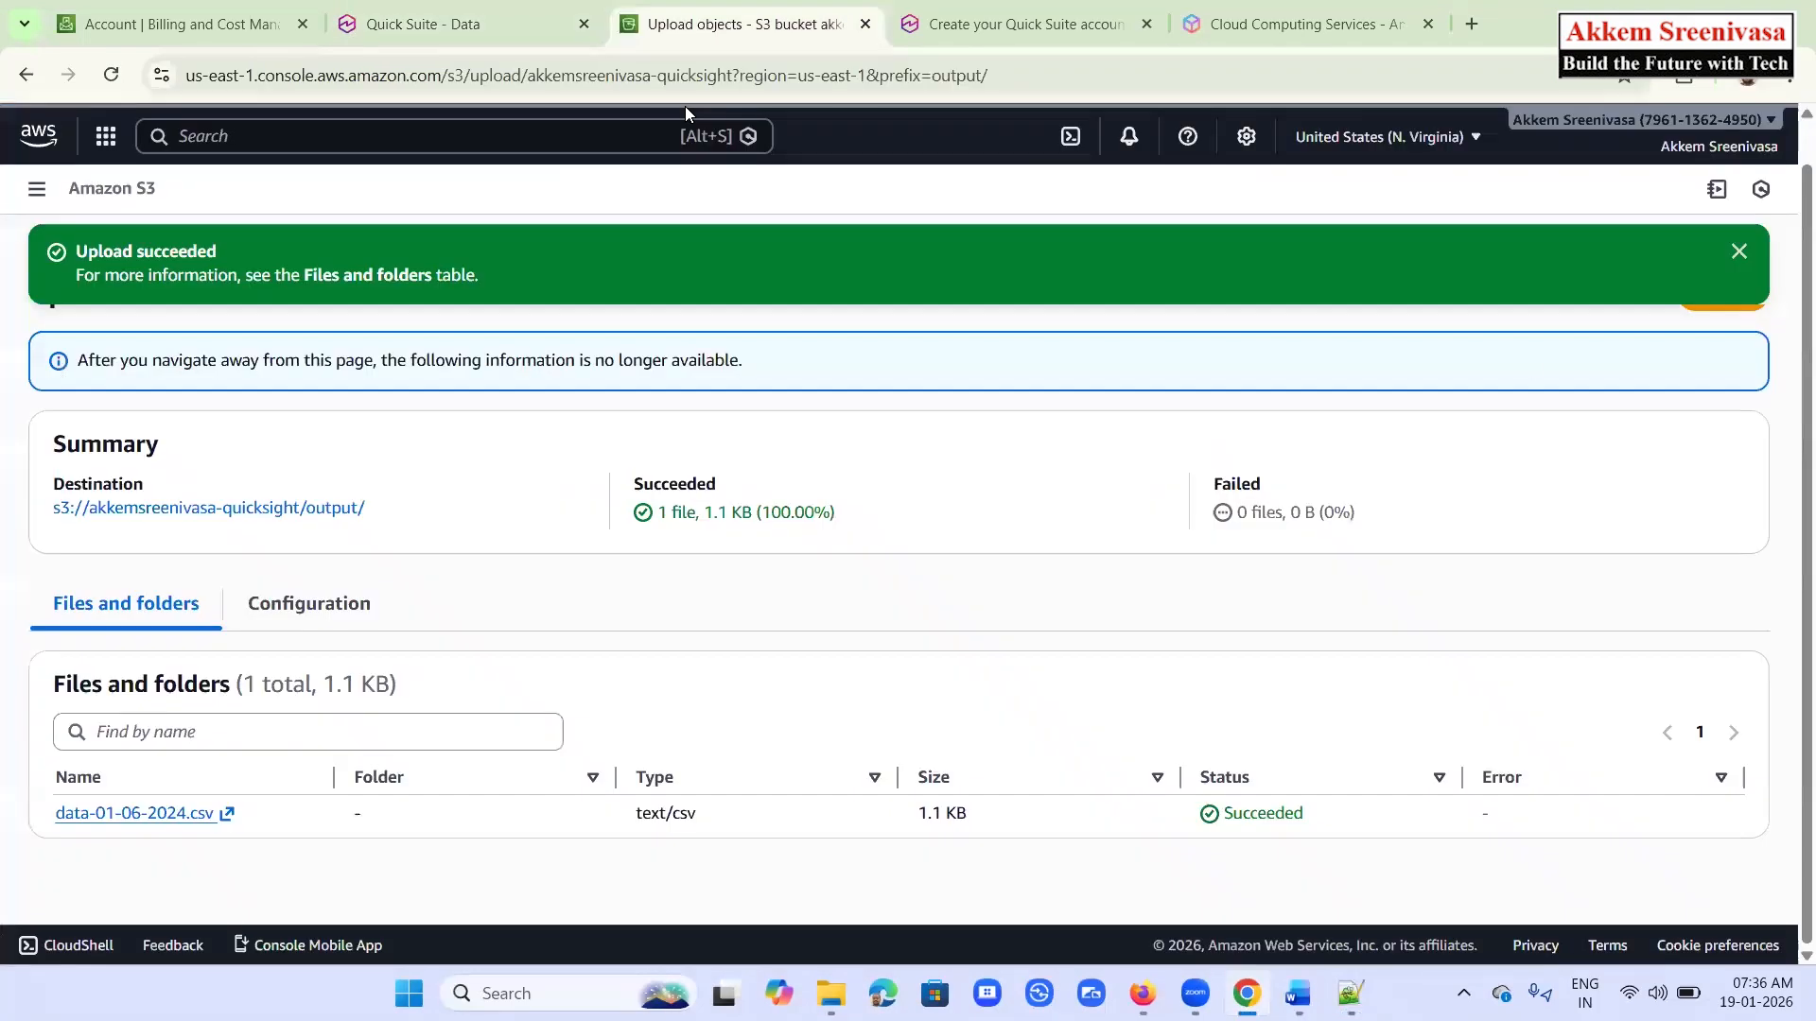
{"action": "left_click", "coordinate": [1739, 253]}
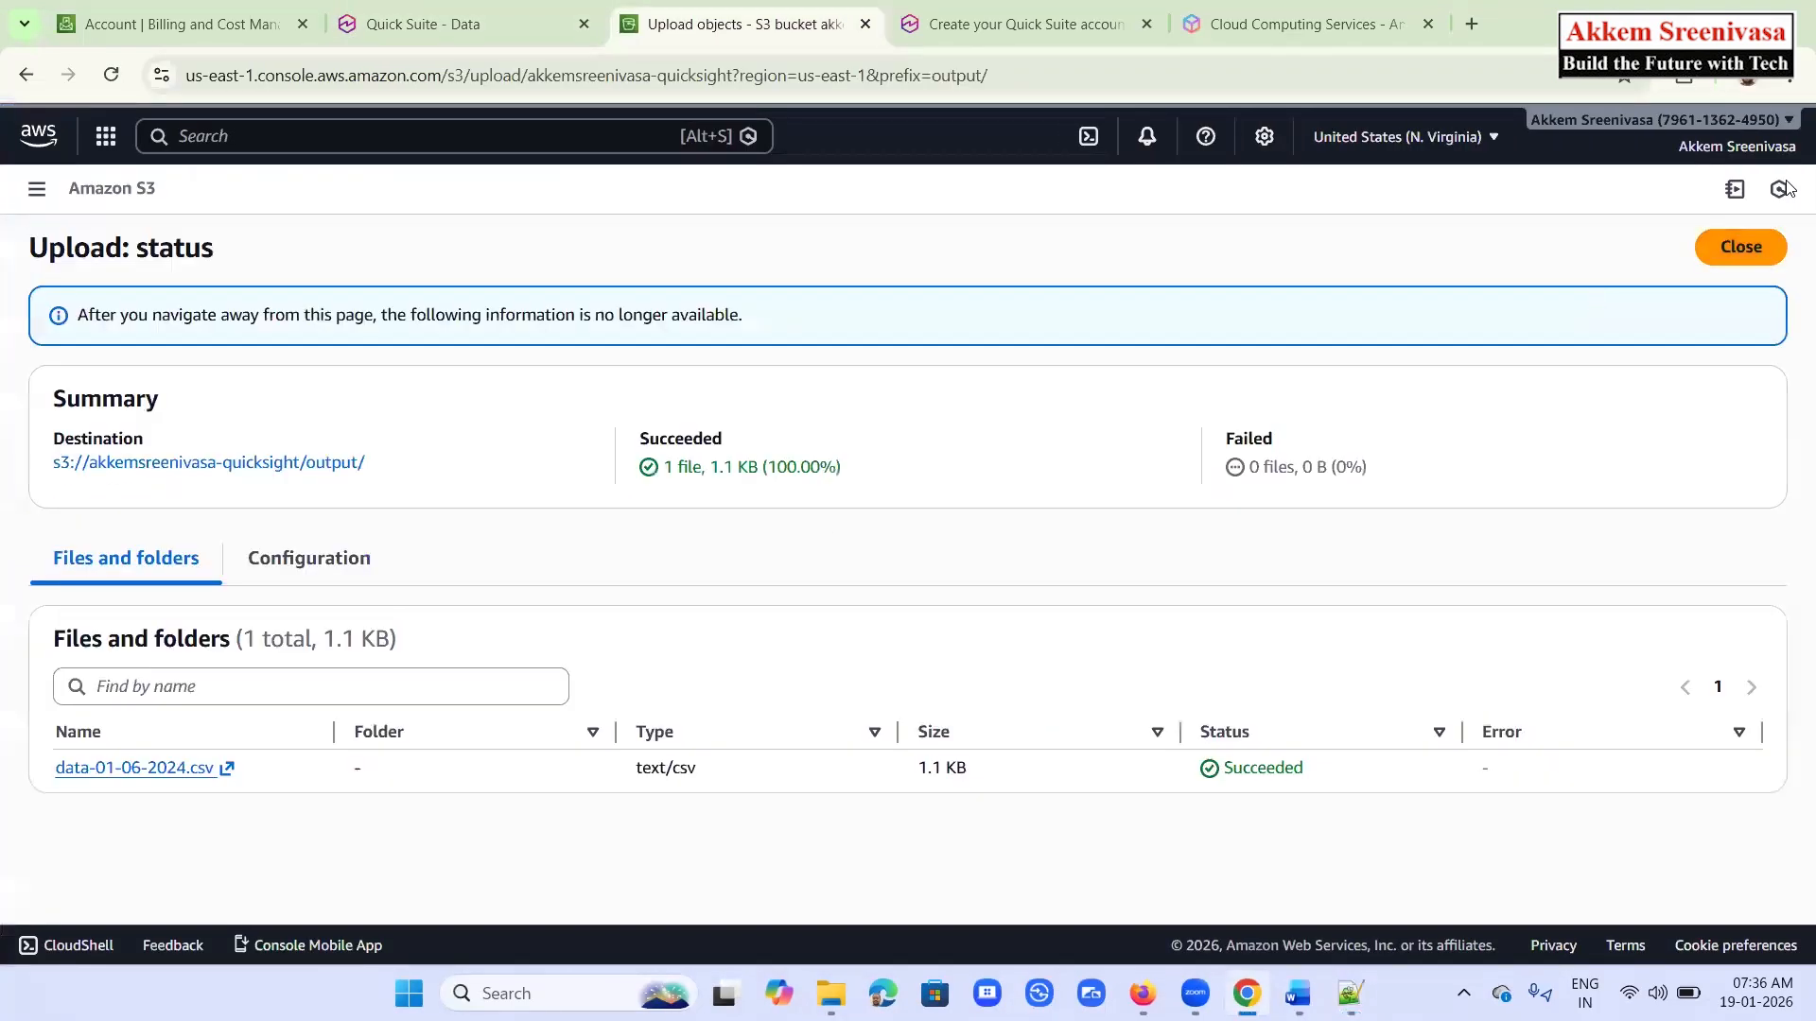
{"action": "left_click", "coordinate": [1740, 248]}
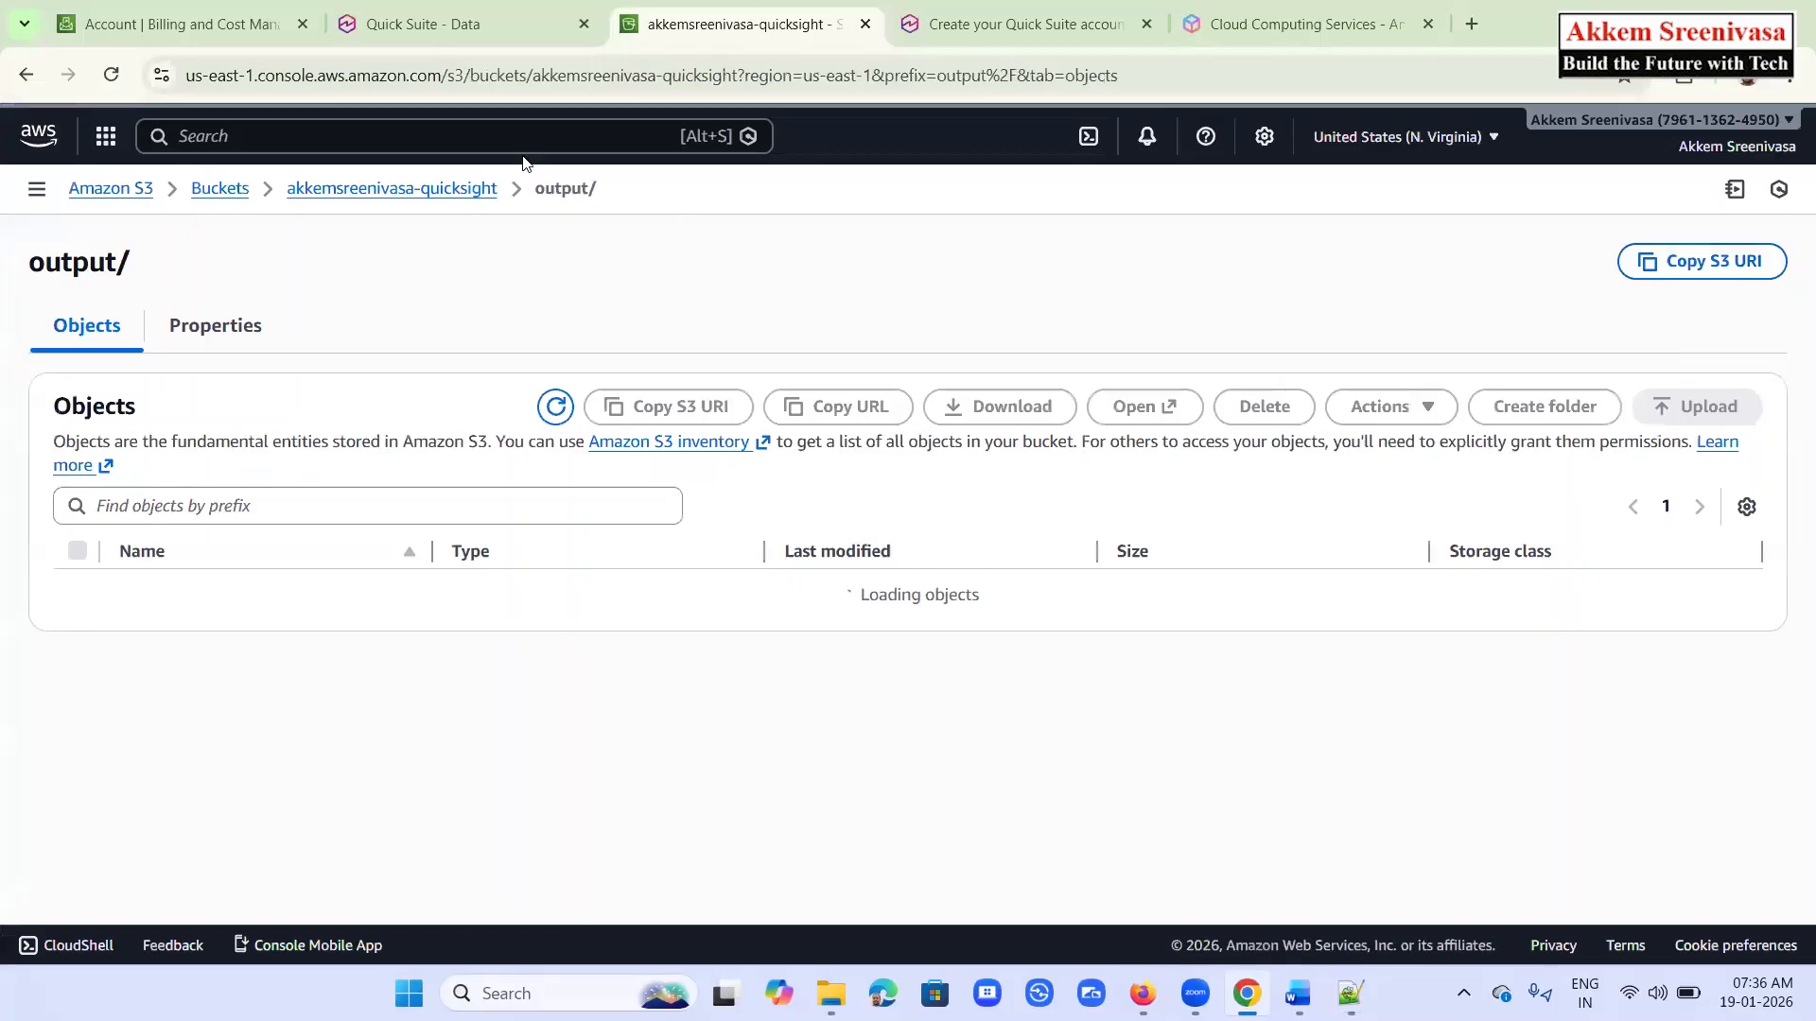
{"action": "left_click_drag", "start_coordinate": [504, 190], "coordinate": [284, 193]}
{"action": "key", "text": "ctrl+c"}
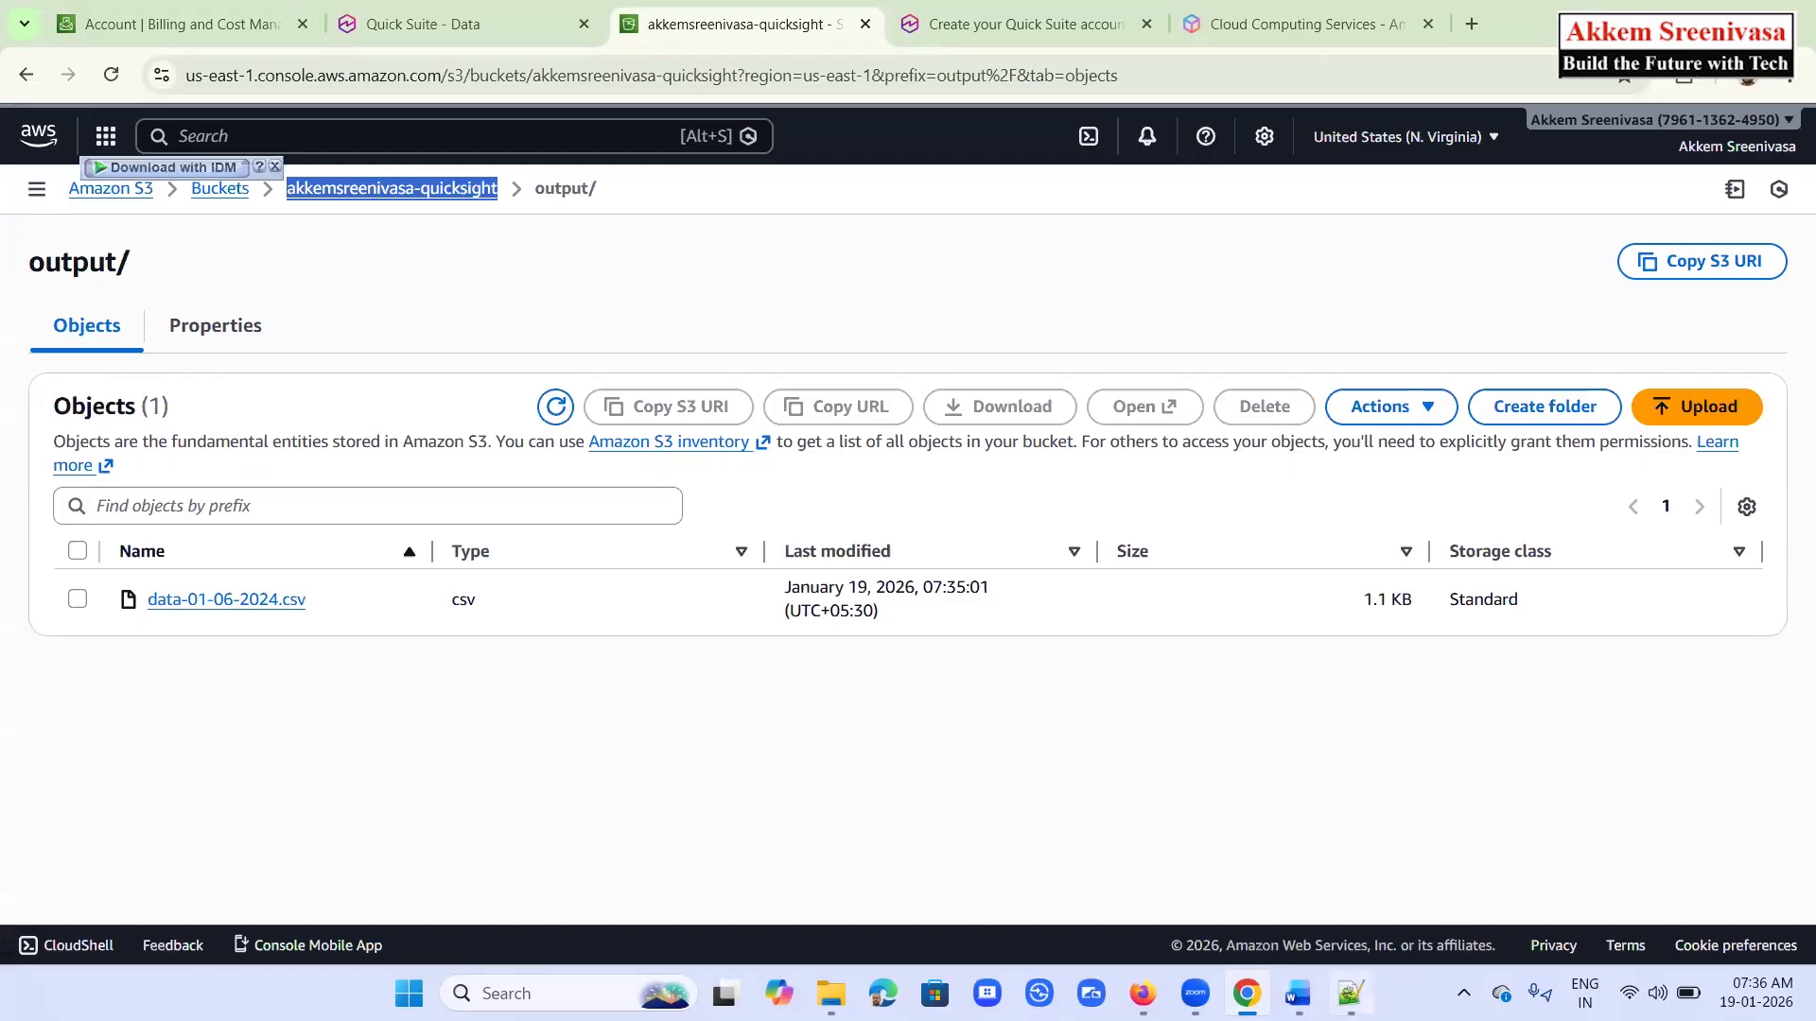
In Notepad++, replace awsdes3v5 with the copied bucket name in all four URIs of my_manifest.json
{"action": "left_click", "coordinate": [1350, 992]}
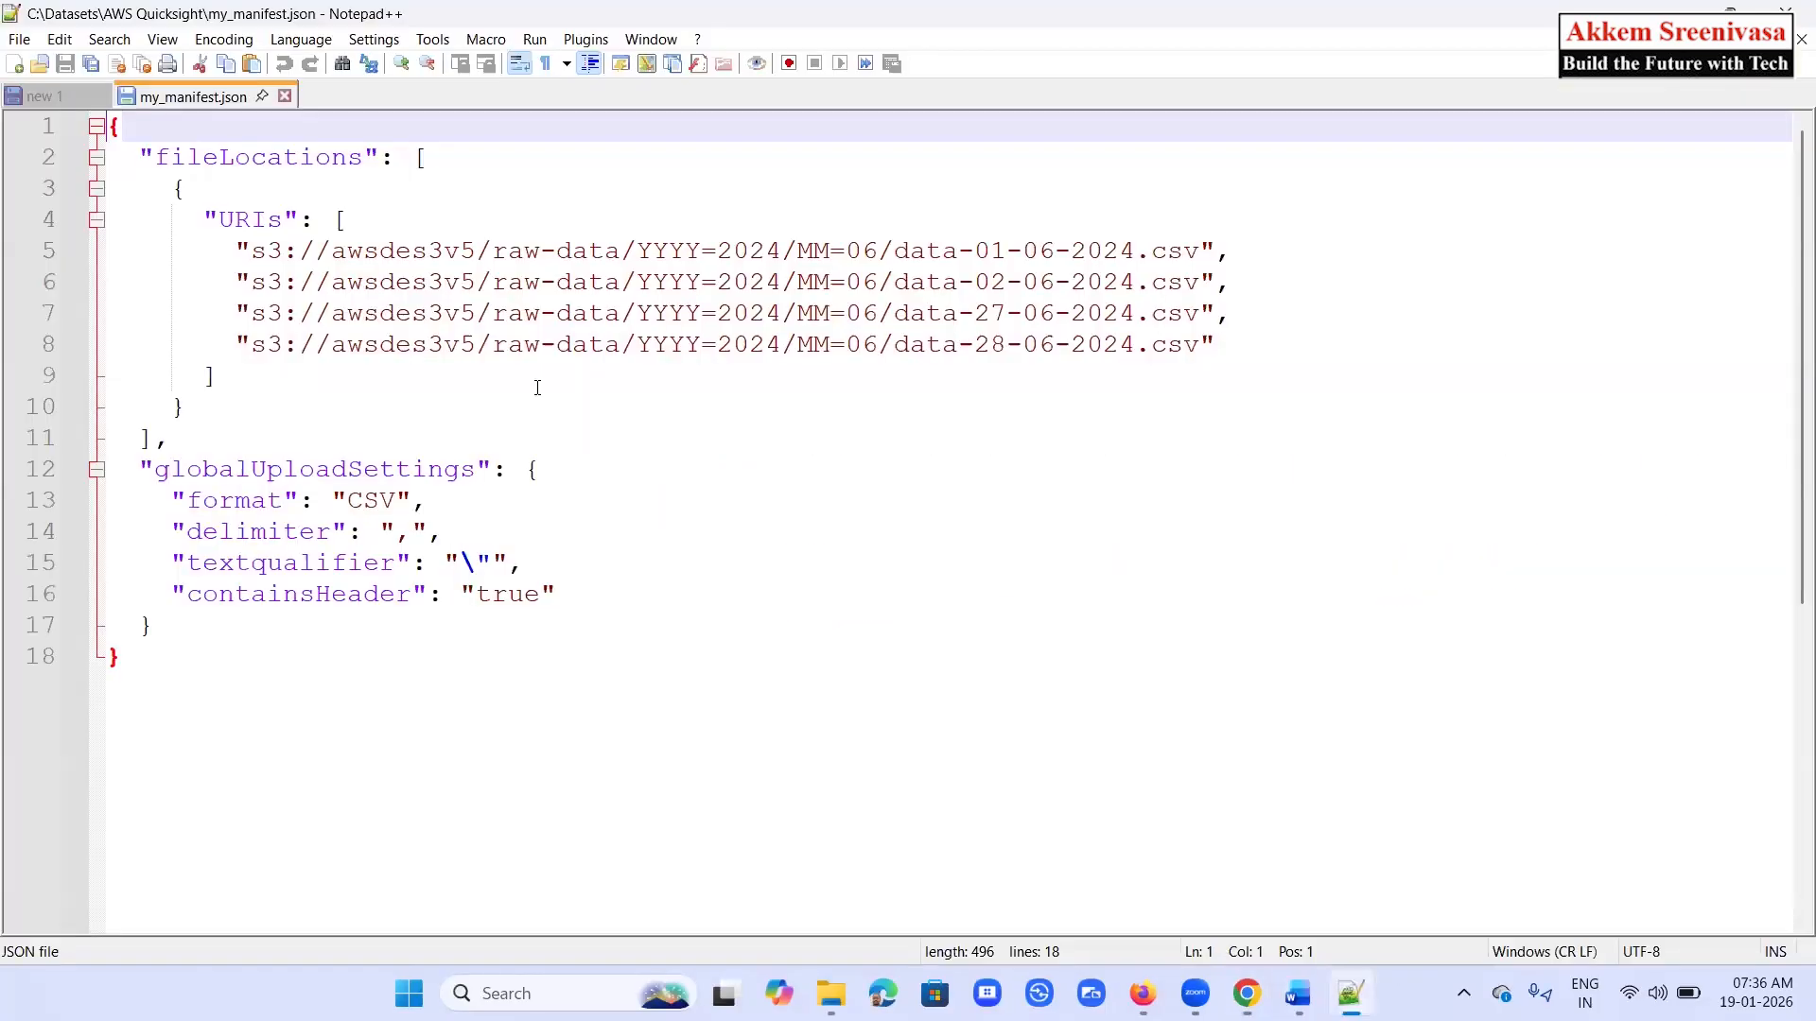
{"action": "double_click", "coordinate": [437, 249]}
{"action": "key", "text": "ctrl+v"}
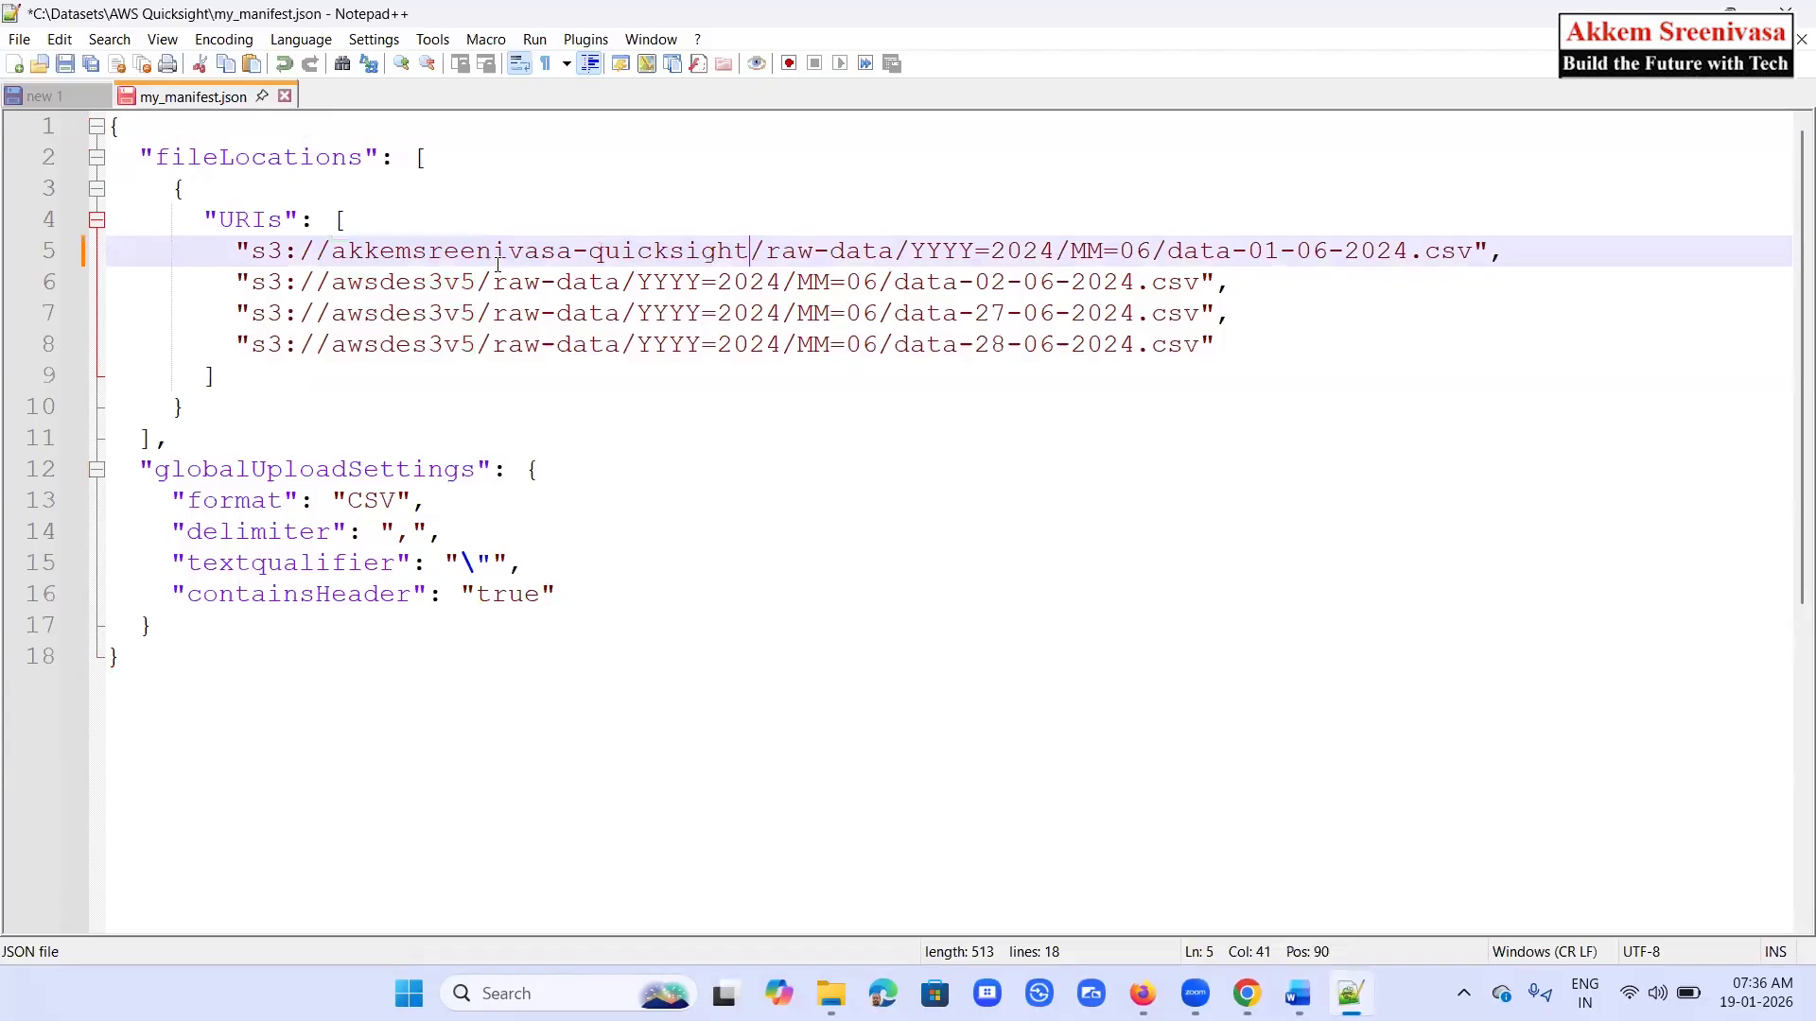
{"action": "double_click", "coordinate": [442, 282]}
{"action": "key", "text": "ctrl+v"}
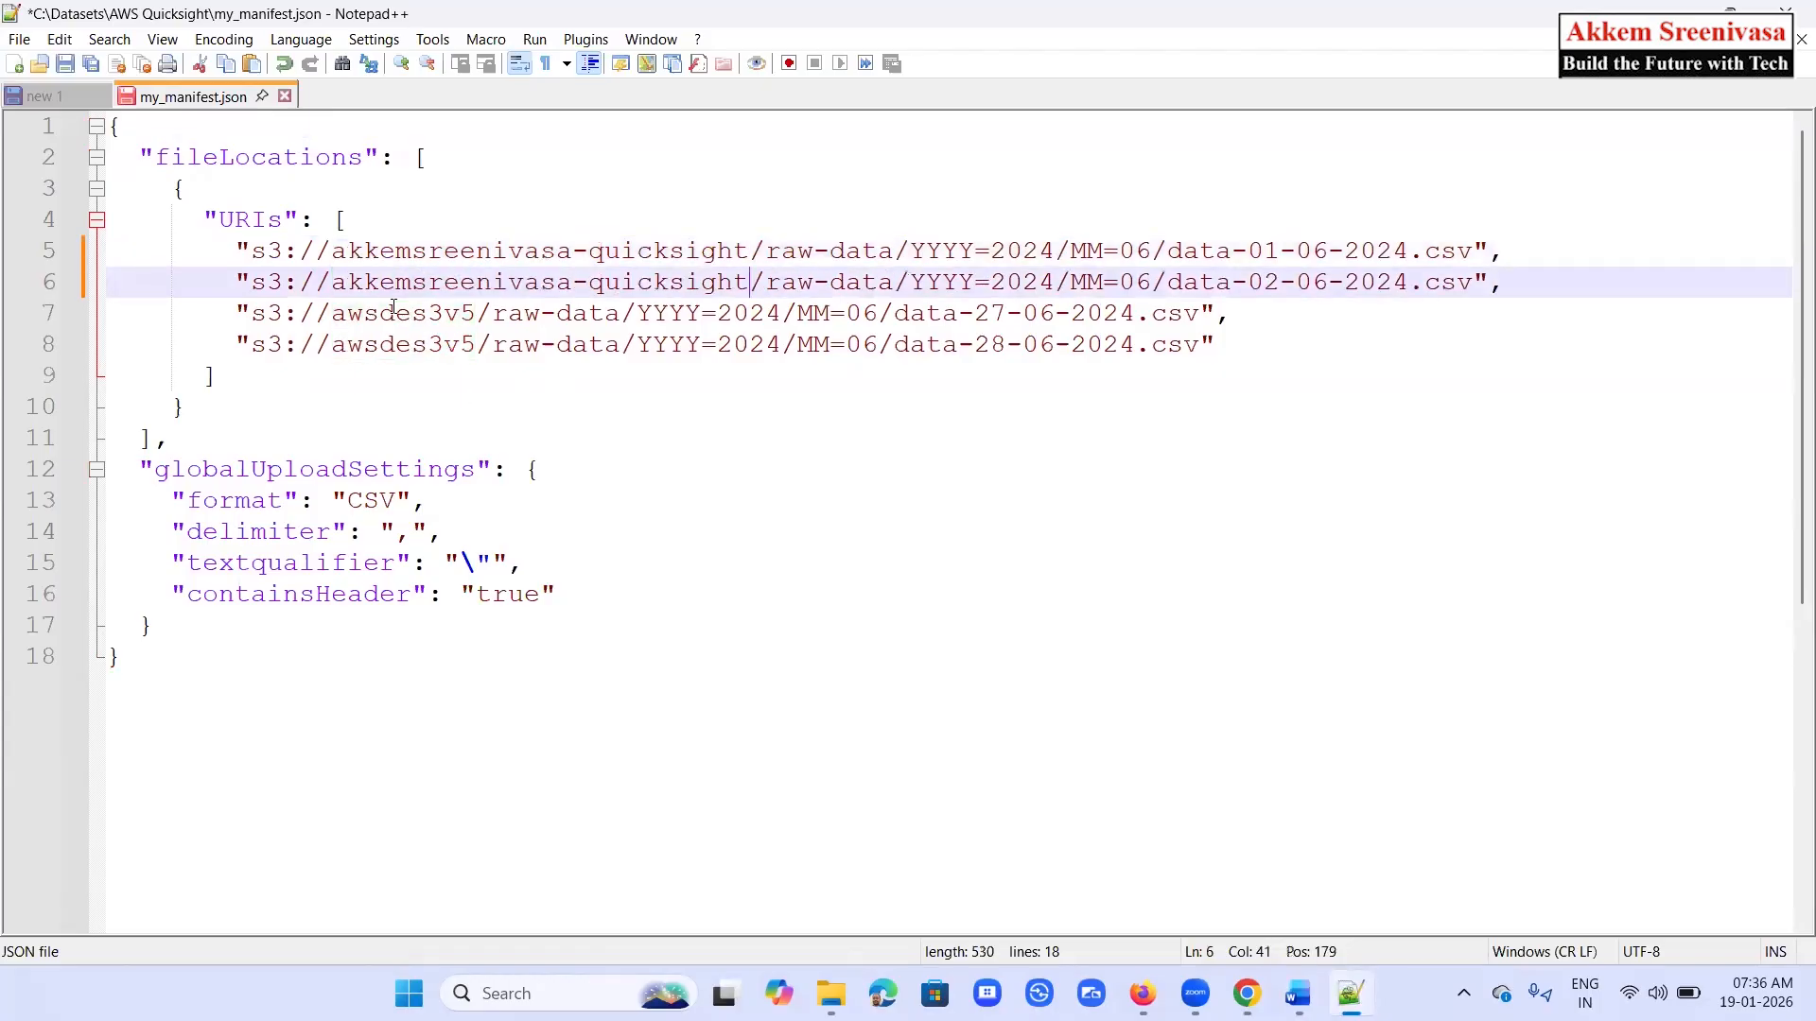
{"action": "double_click", "coordinate": [404, 313]}
{"action": "key", "text": "ctrl+v"}
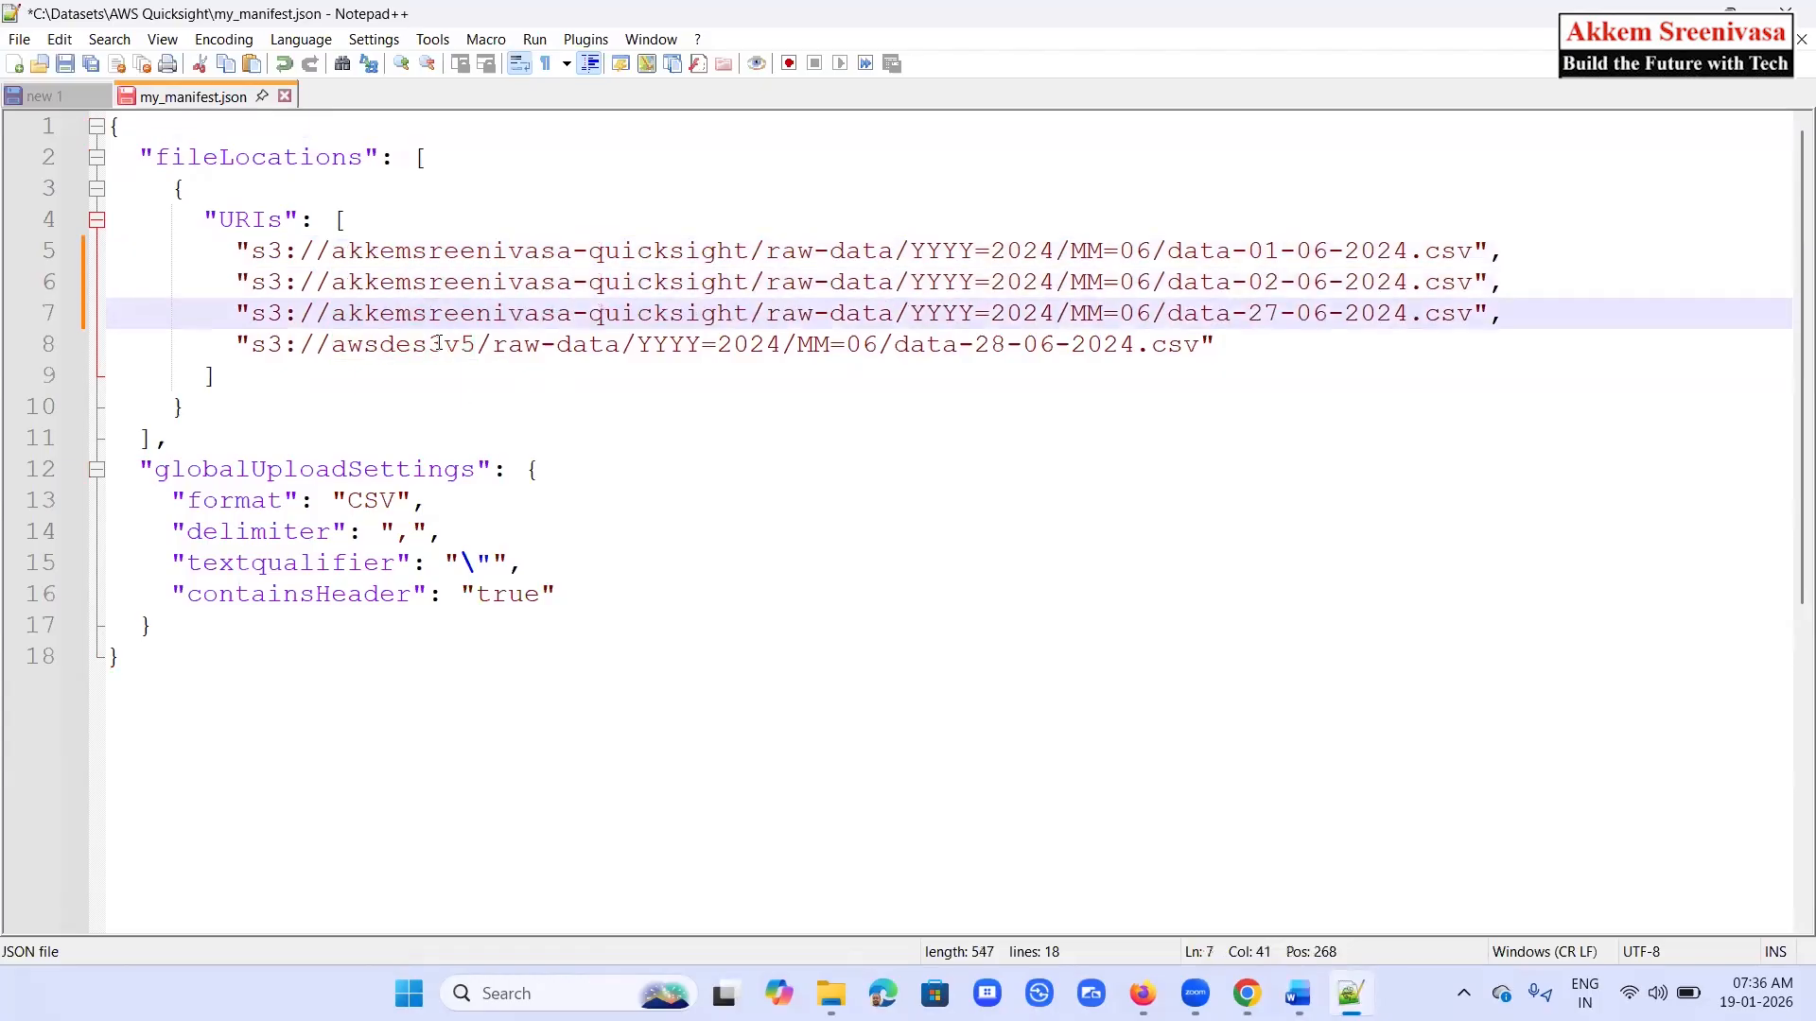
{"action": "double_click", "coordinate": [389, 344]}
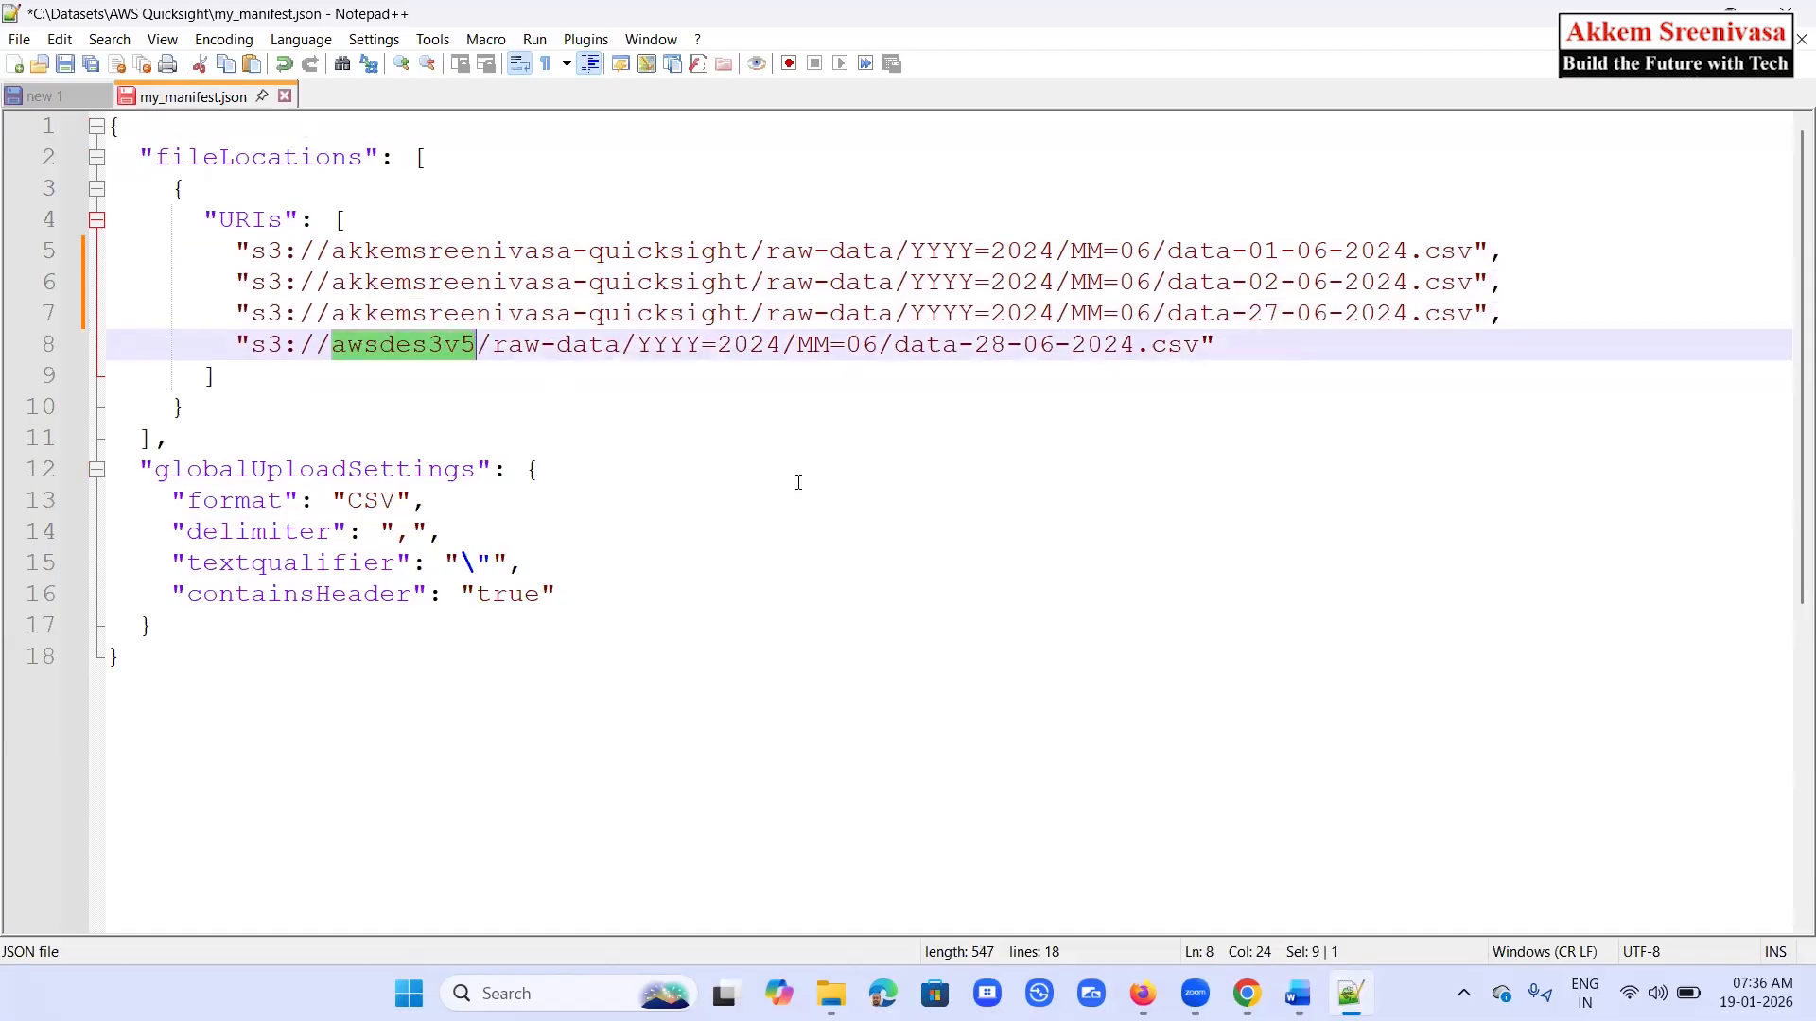
{"action": "key", "text": "ctrl+v"}
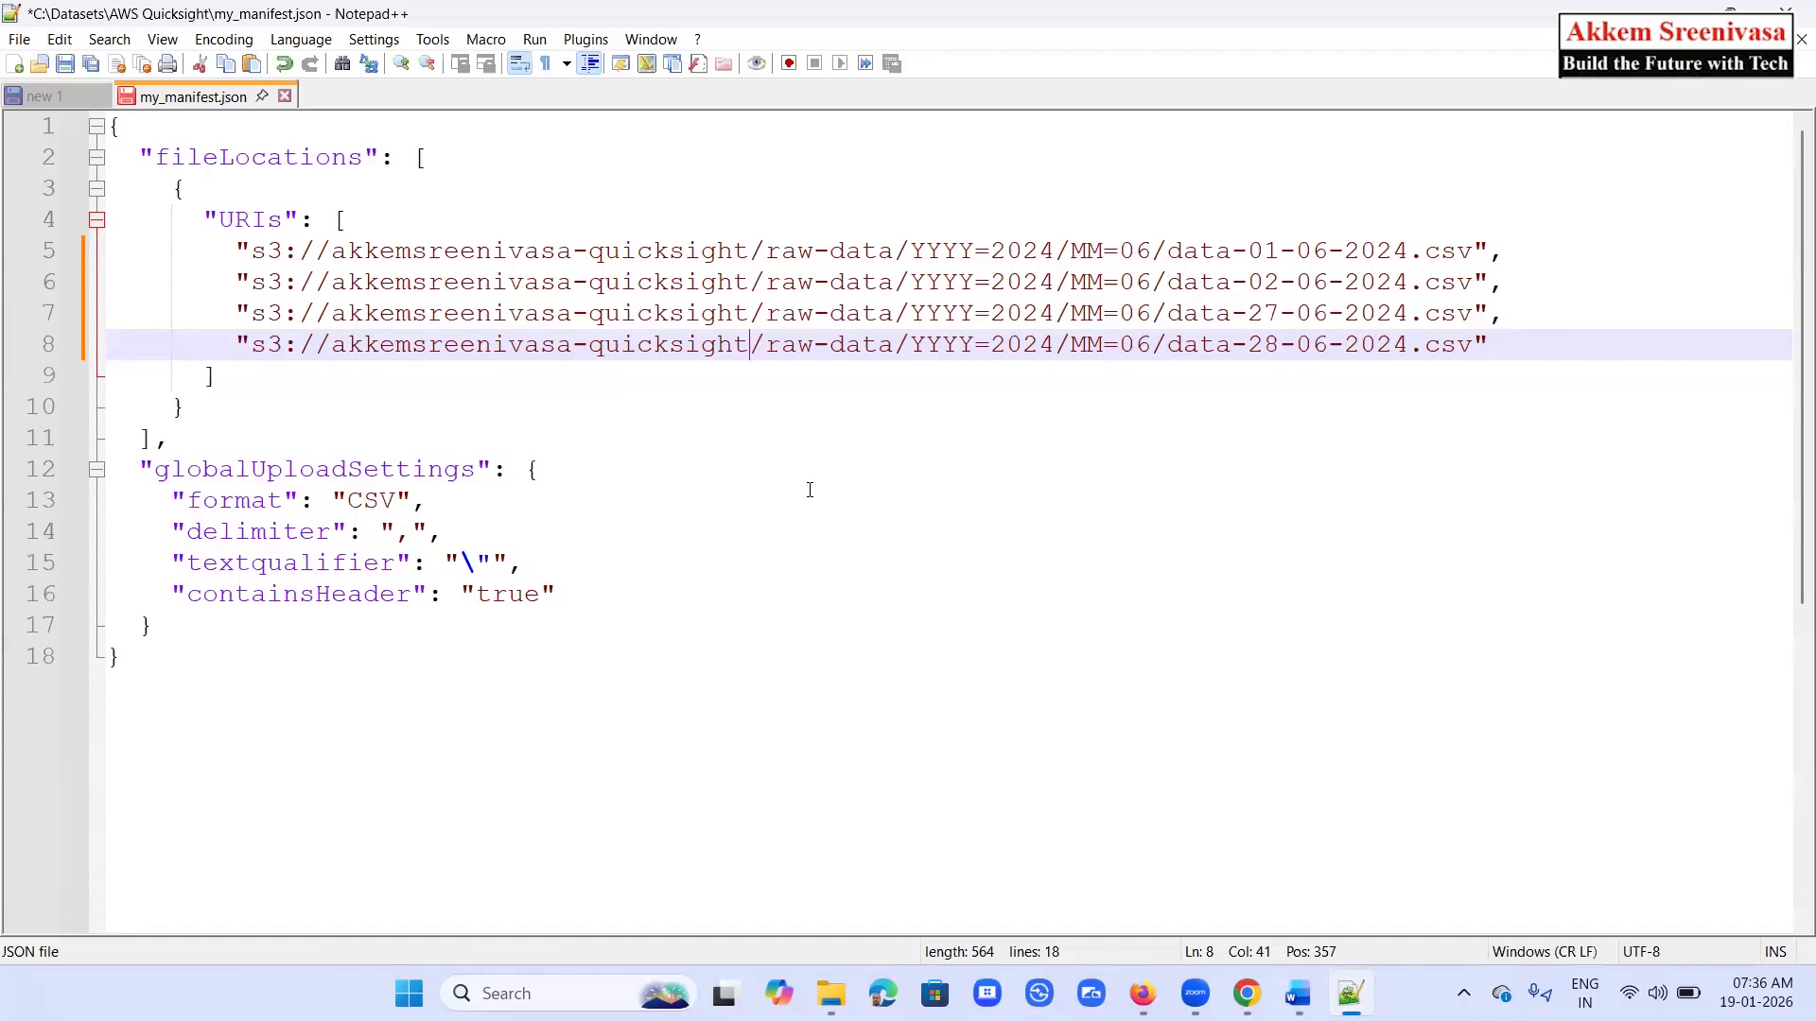
Review the format, delimiter, textqualifier and containsHeader entries under globalUploadSettings and save my_manifest.json
{"action": "double_click", "coordinate": [312, 467]}
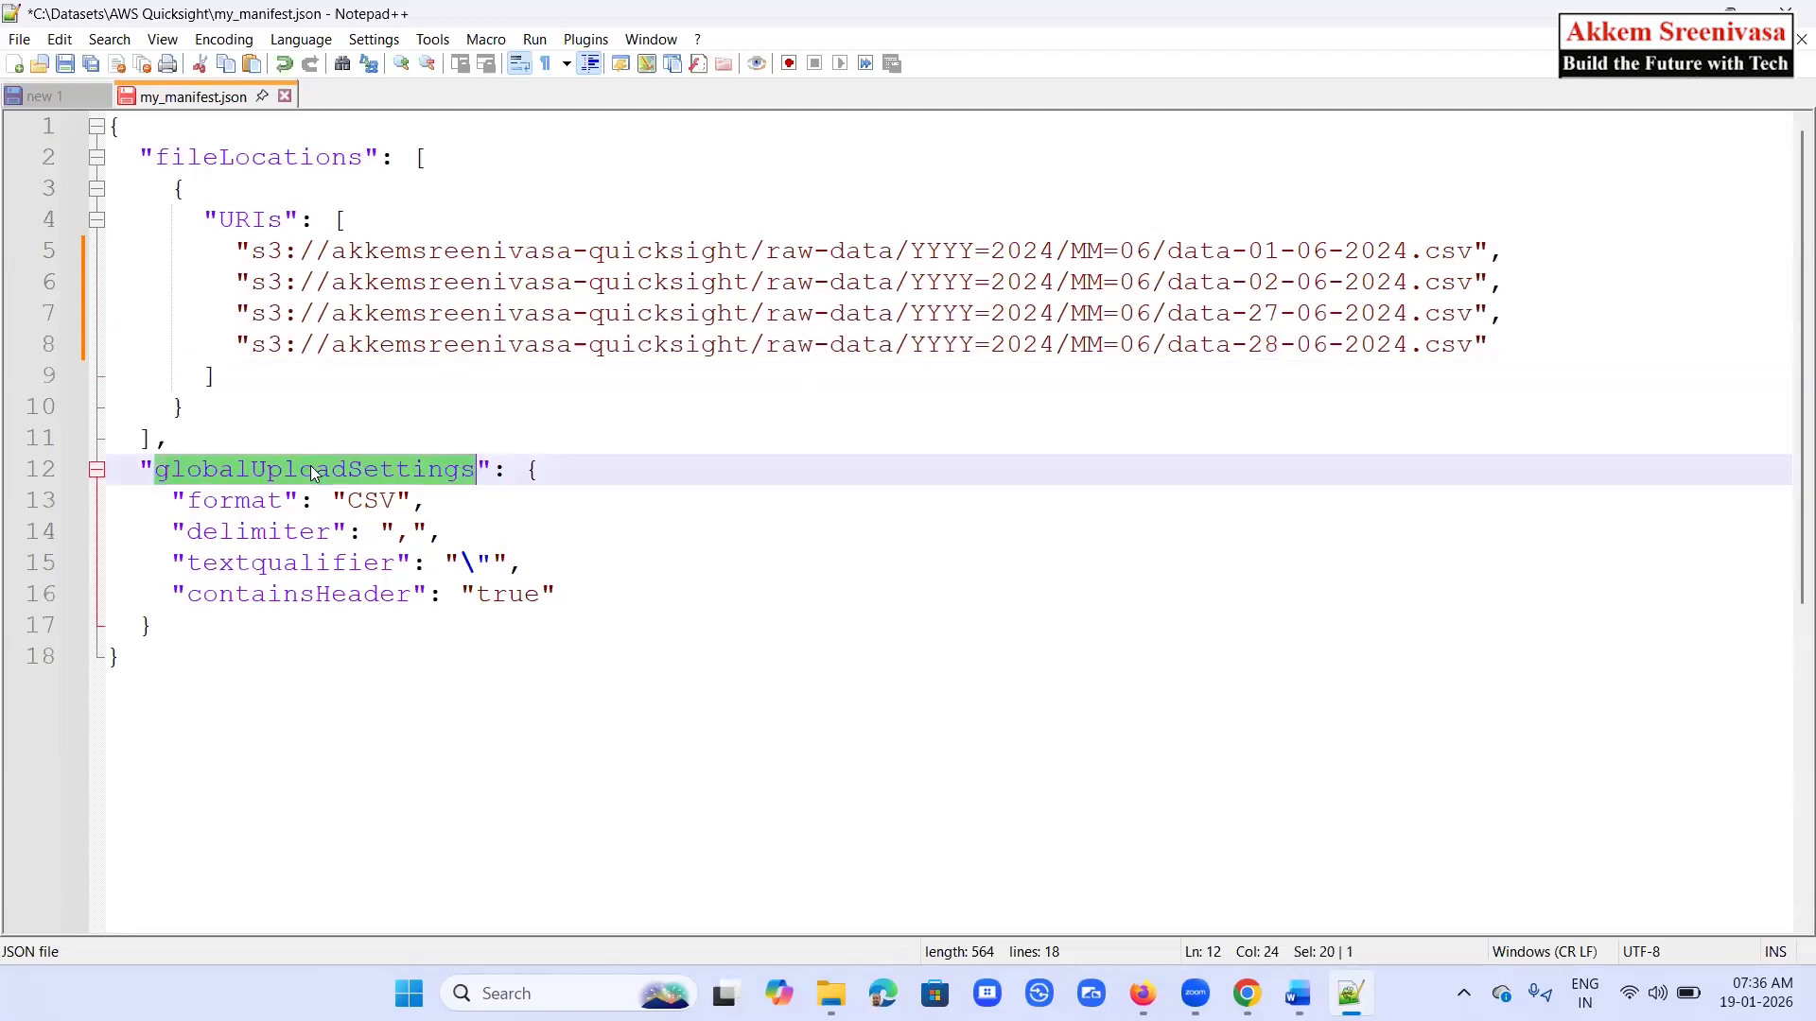
{"action": "left_click", "coordinate": [384, 501]}
{"action": "double_click", "coordinate": [384, 501]}
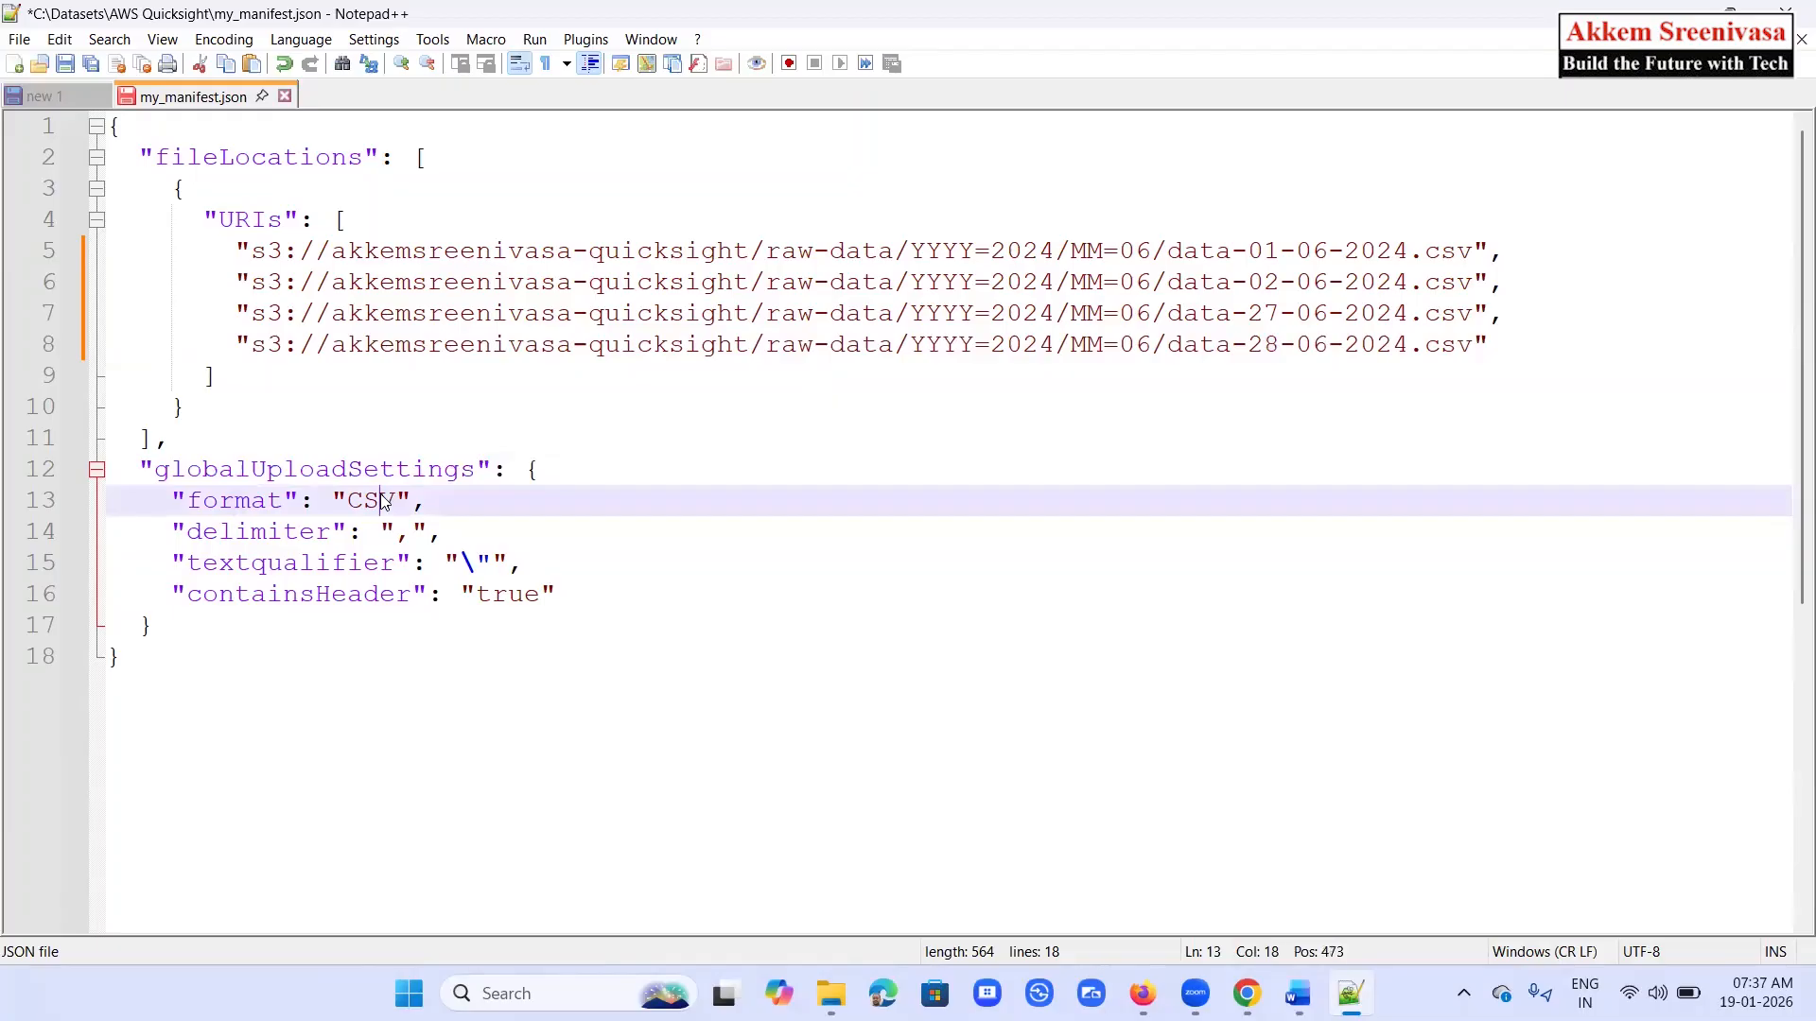
{"action": "left_click", "coordinate": [272, 535]}
{"action": "left_click", "coordinate": [411, 535]}
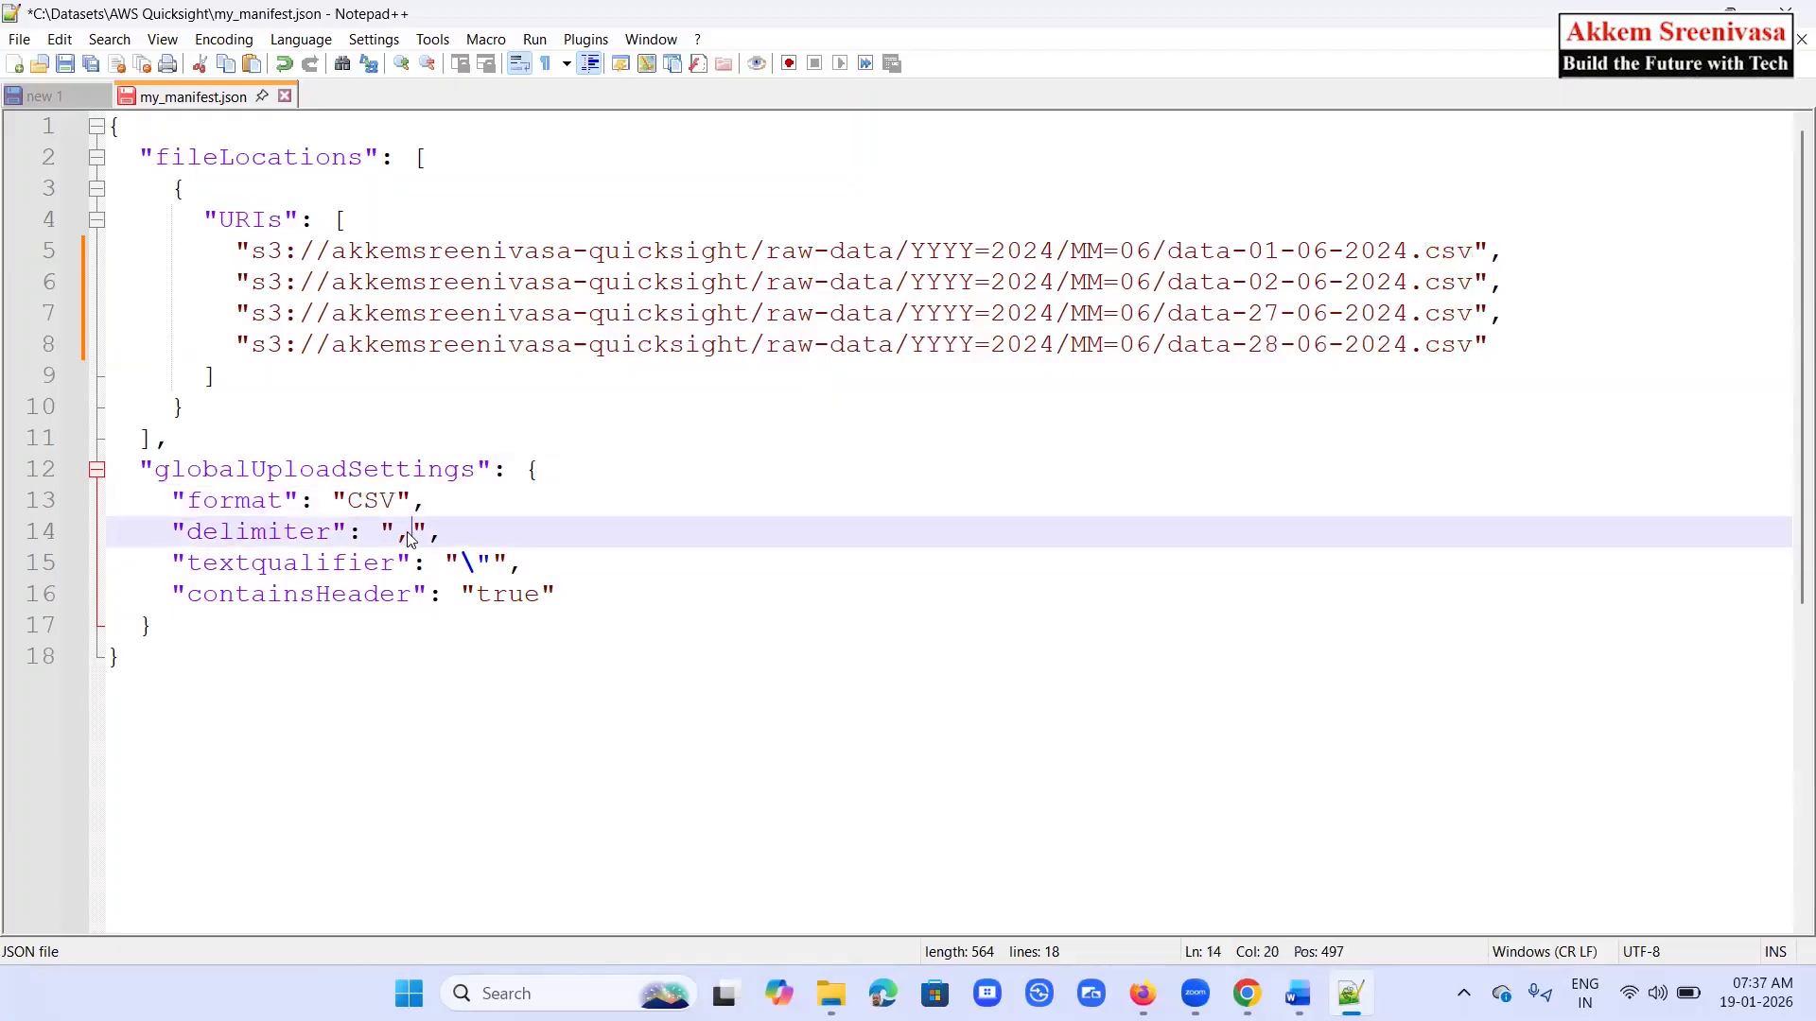
{"action": "left_click", "coordinate": [322, 563]}
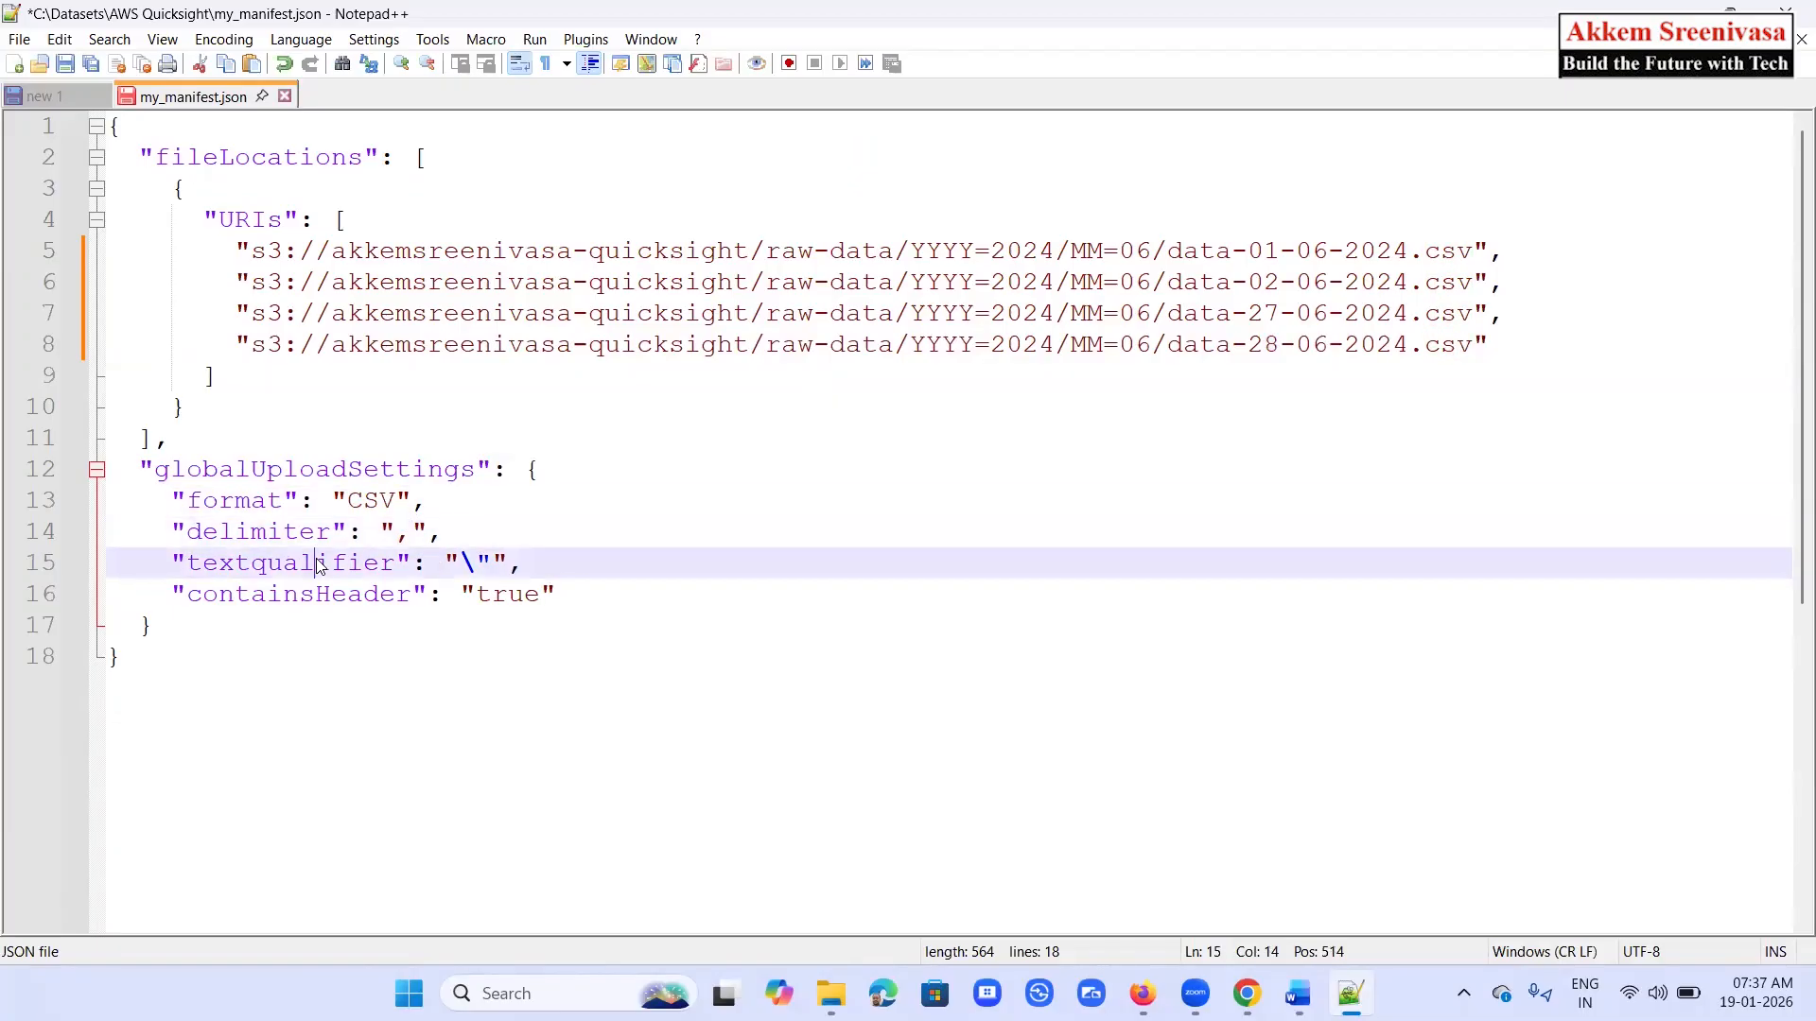
{"action": "left_click", "coordinate": [301, 595]}
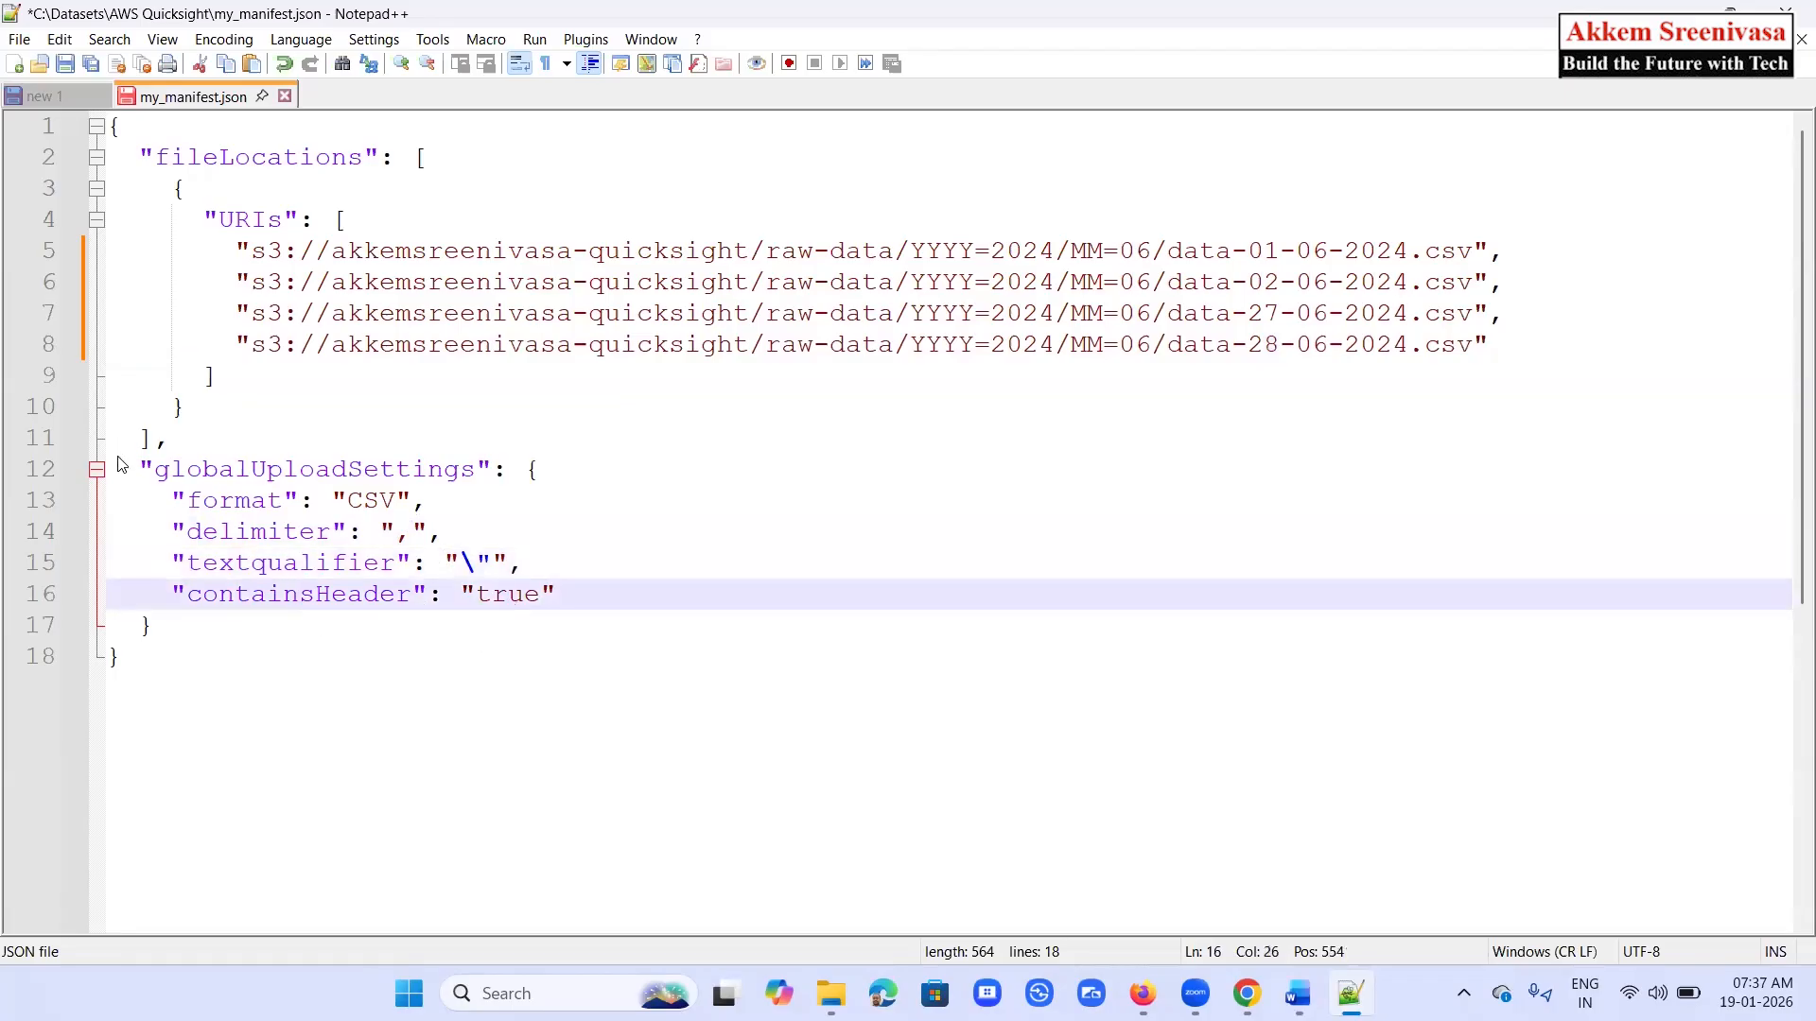
{"action": "left_click_drag", "start_coordinate": [125, 470], "coordinate": [214, 630]}
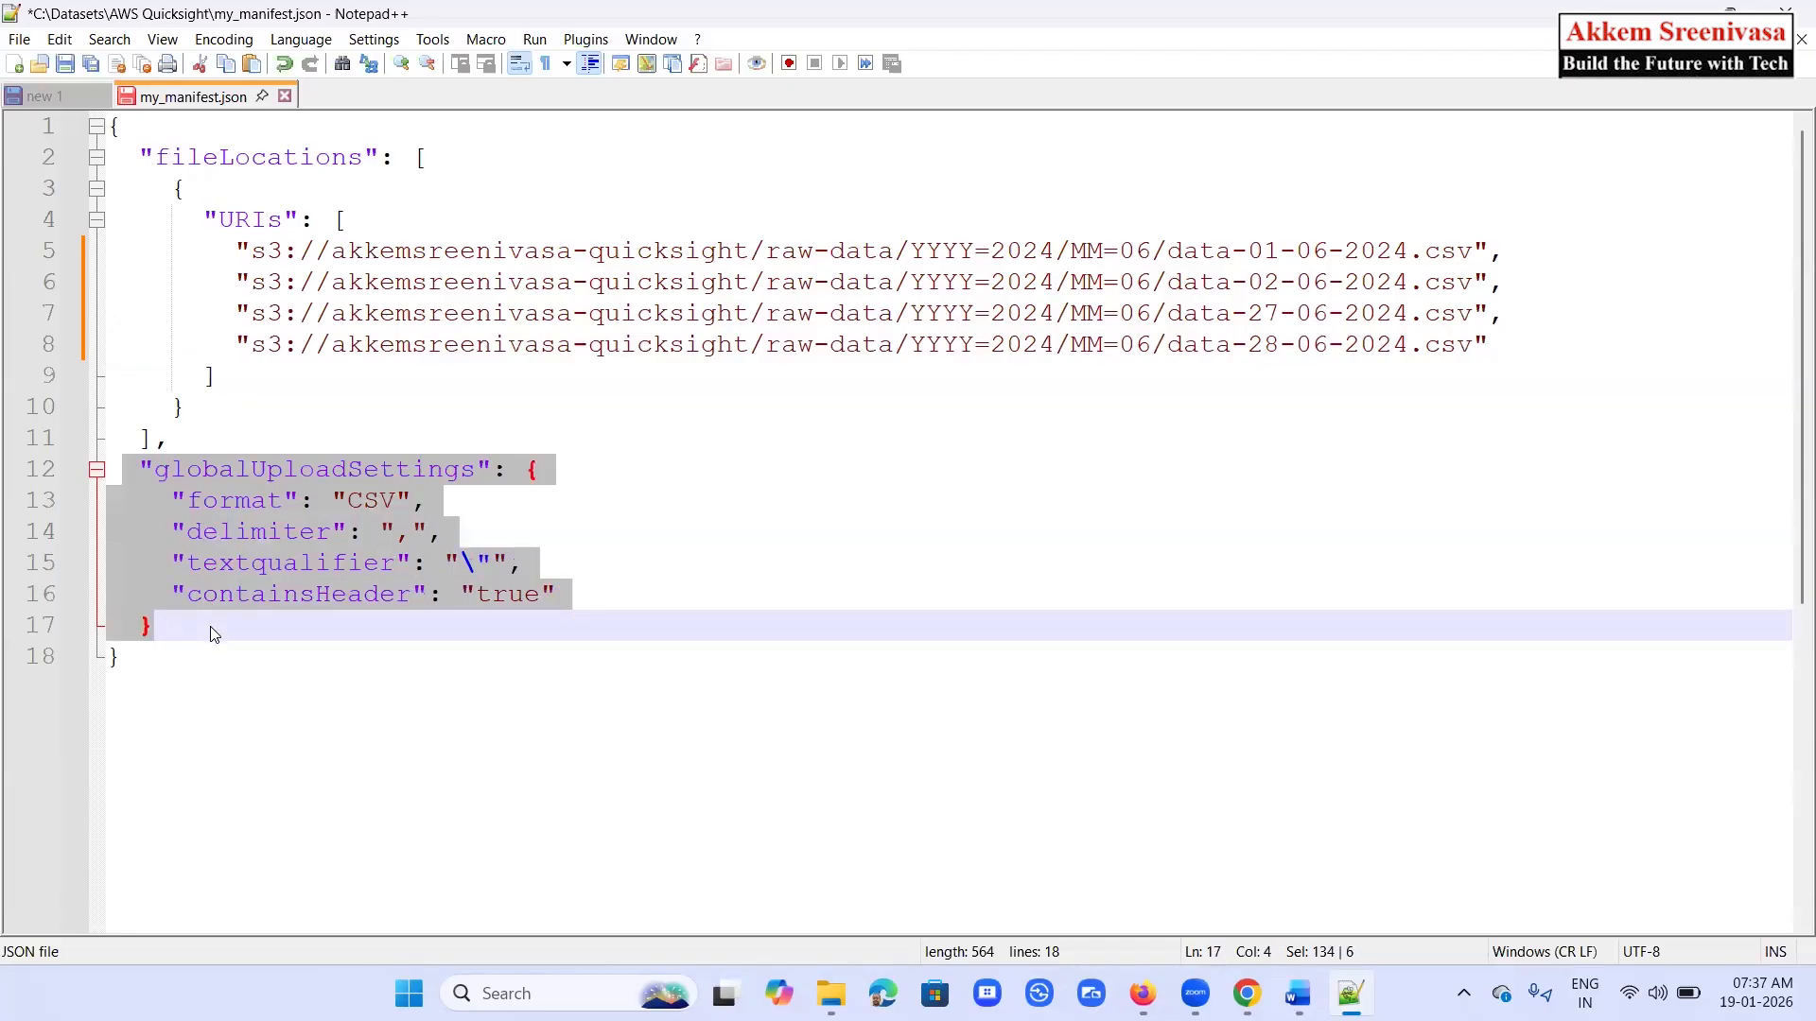
{"action": "key", "text": "ctrl+s"}
{"action": "left_click", "coordinate": [213, 633]}
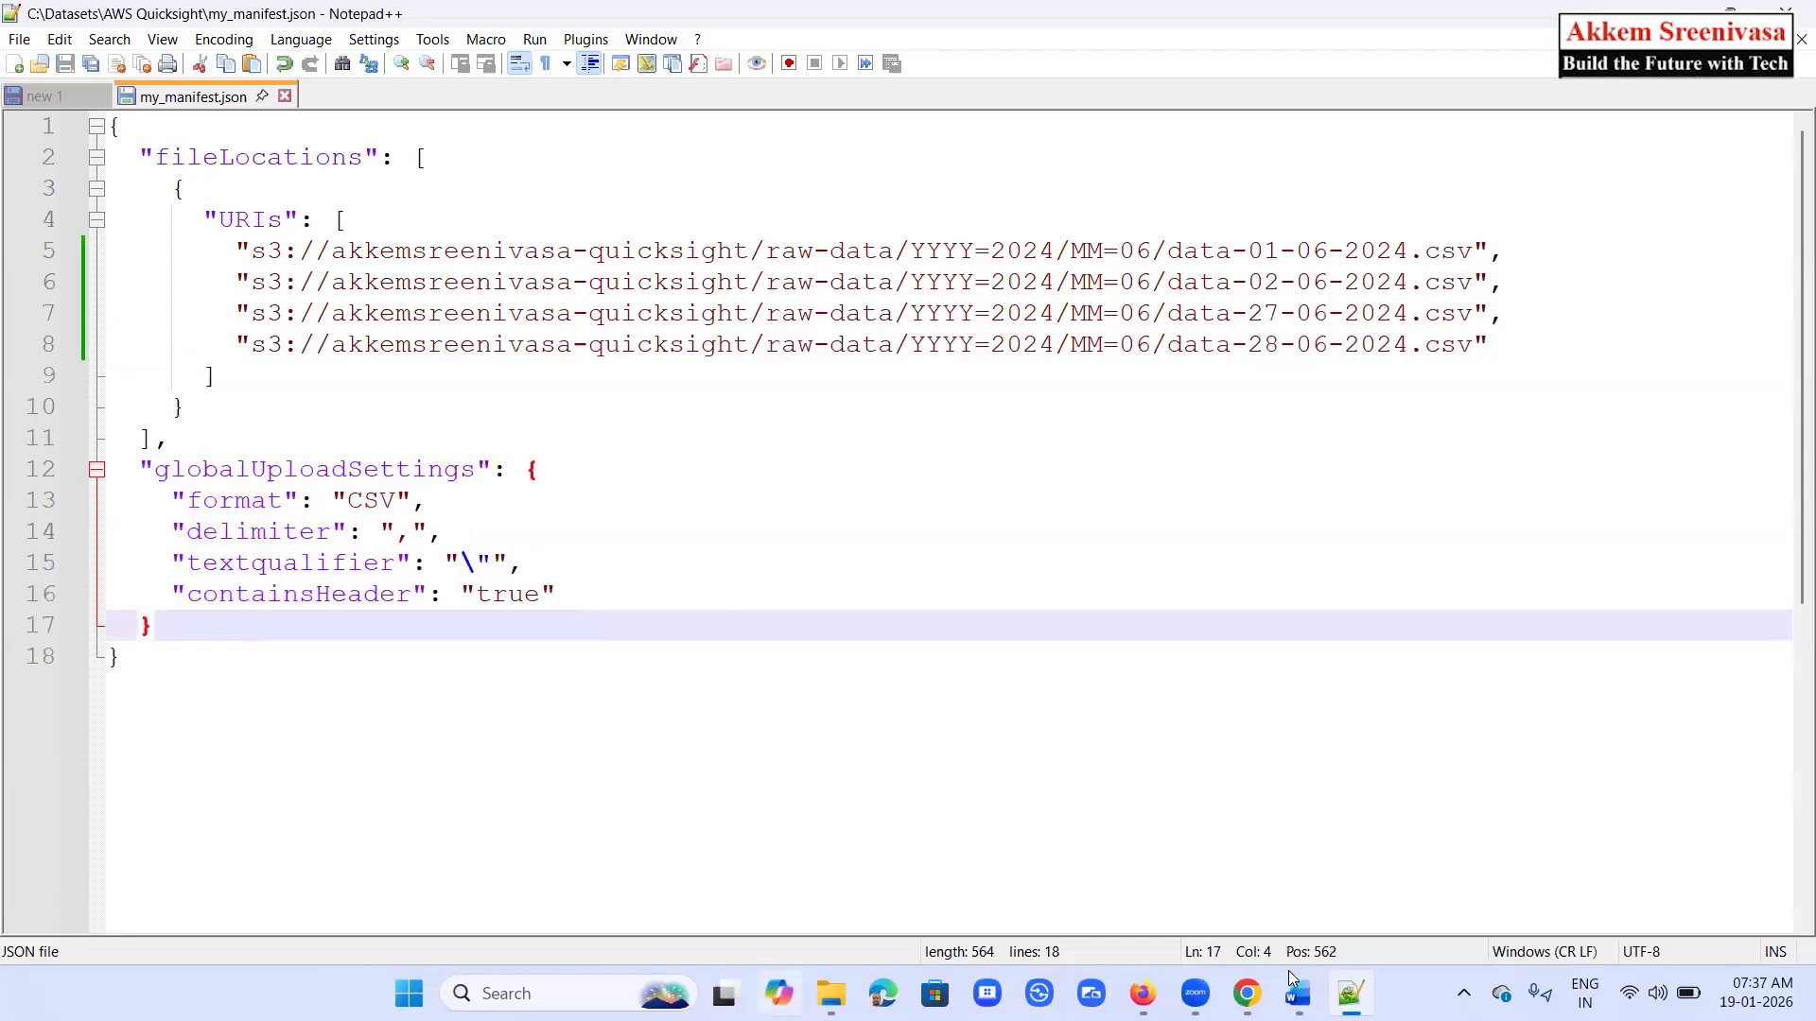
In Chrome, return to the Quick Suite data source form and upload my_manifest.json from the AWS Quicksight folder under Datasets as the manifest file
{"action": "mouse_move", "coordinate": [1246, 993]}
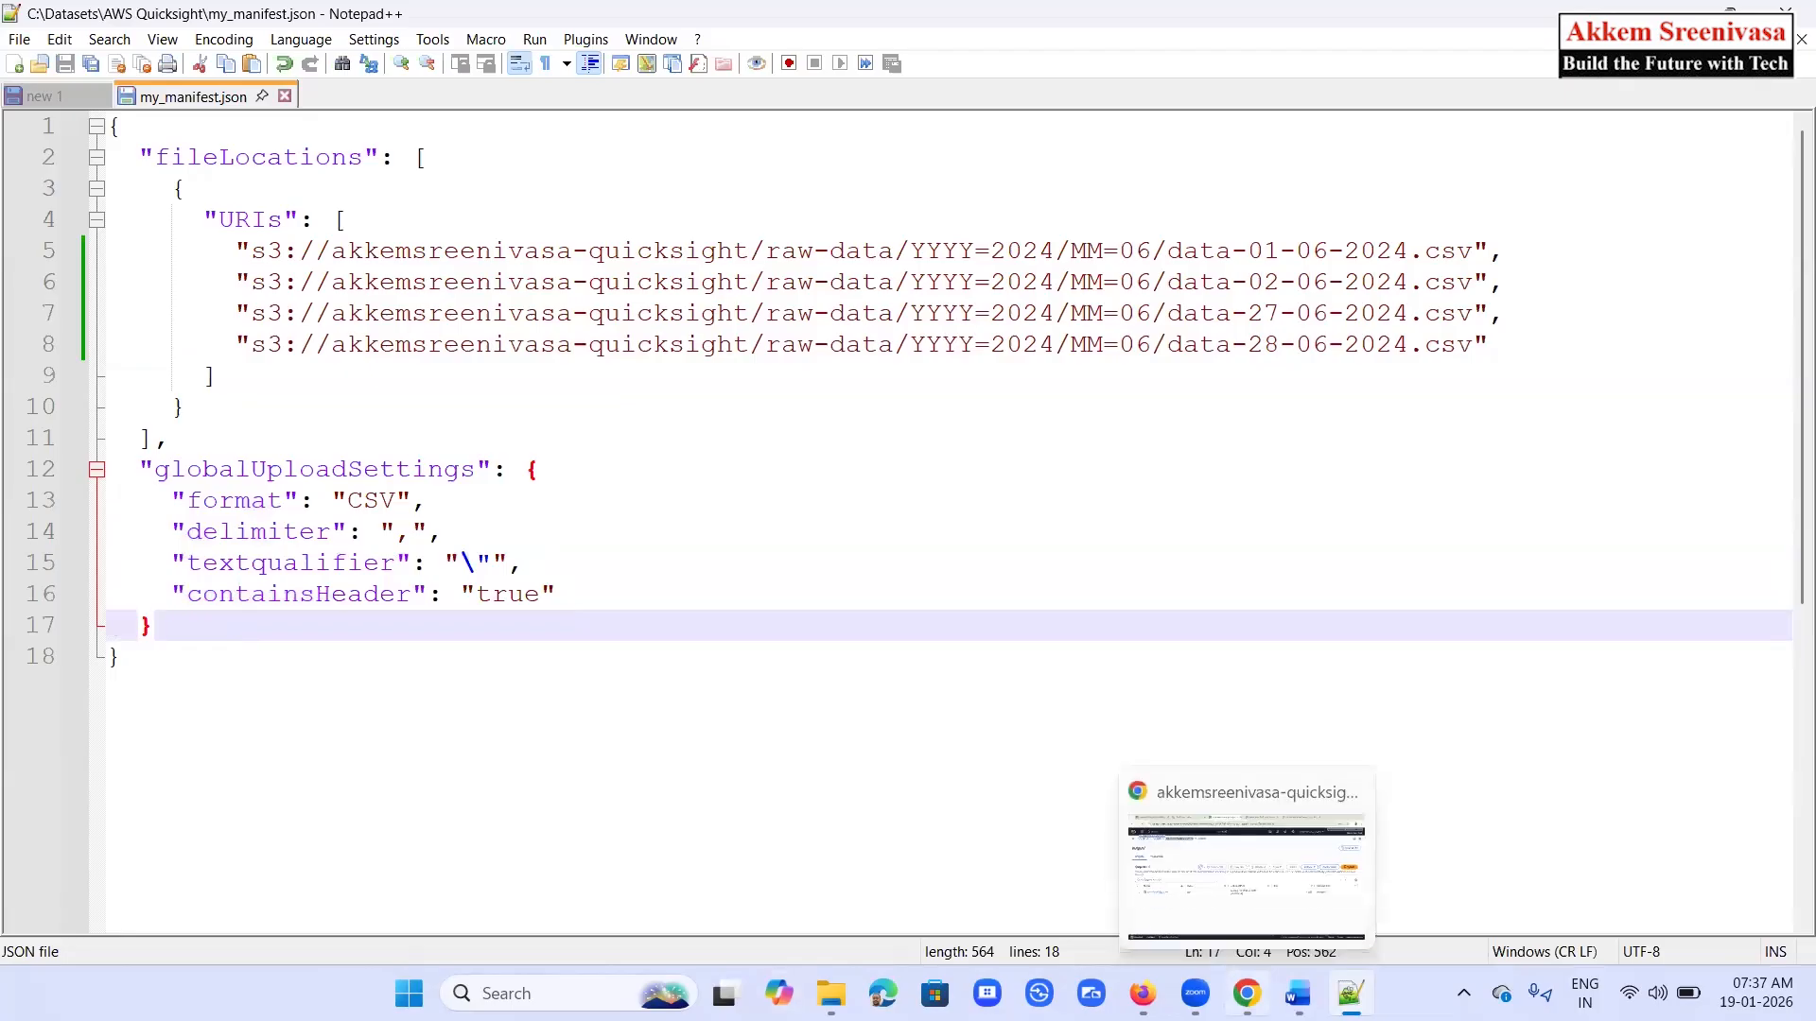
{"action": "left_click", "coordinate": [1246, 993]}
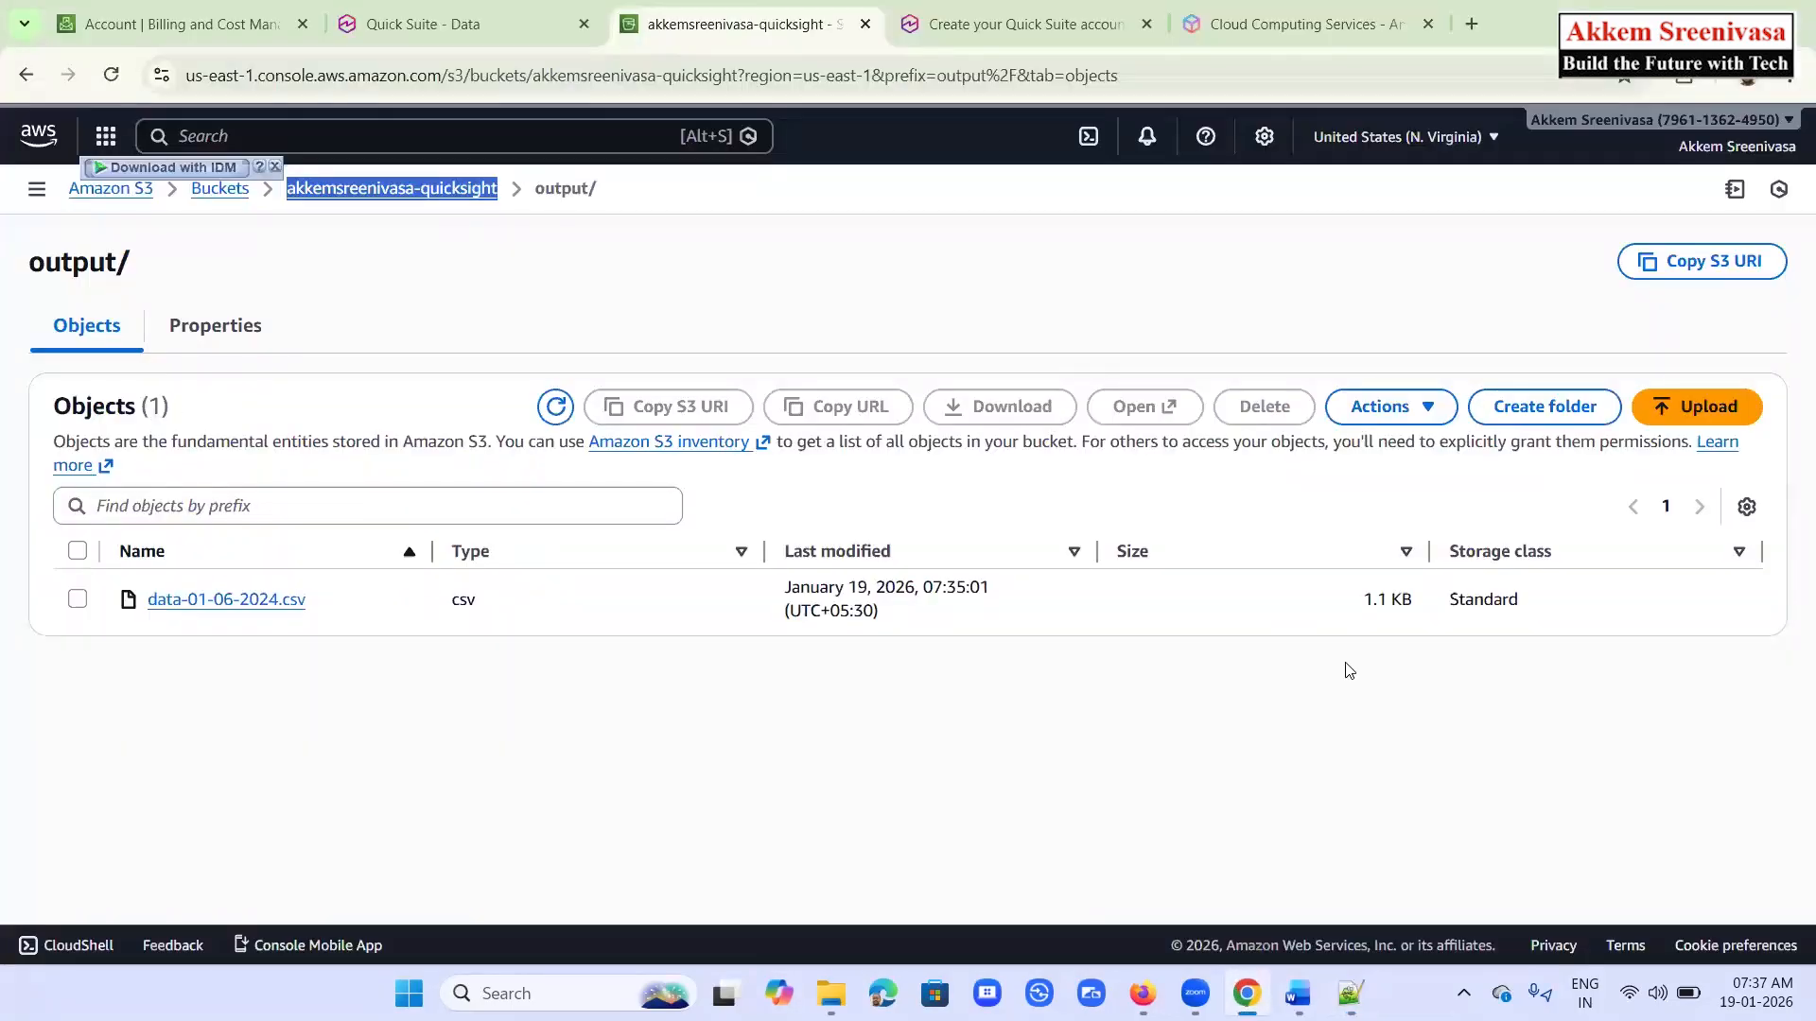
{"action": "left_click", "coordinate": [495, 22]}
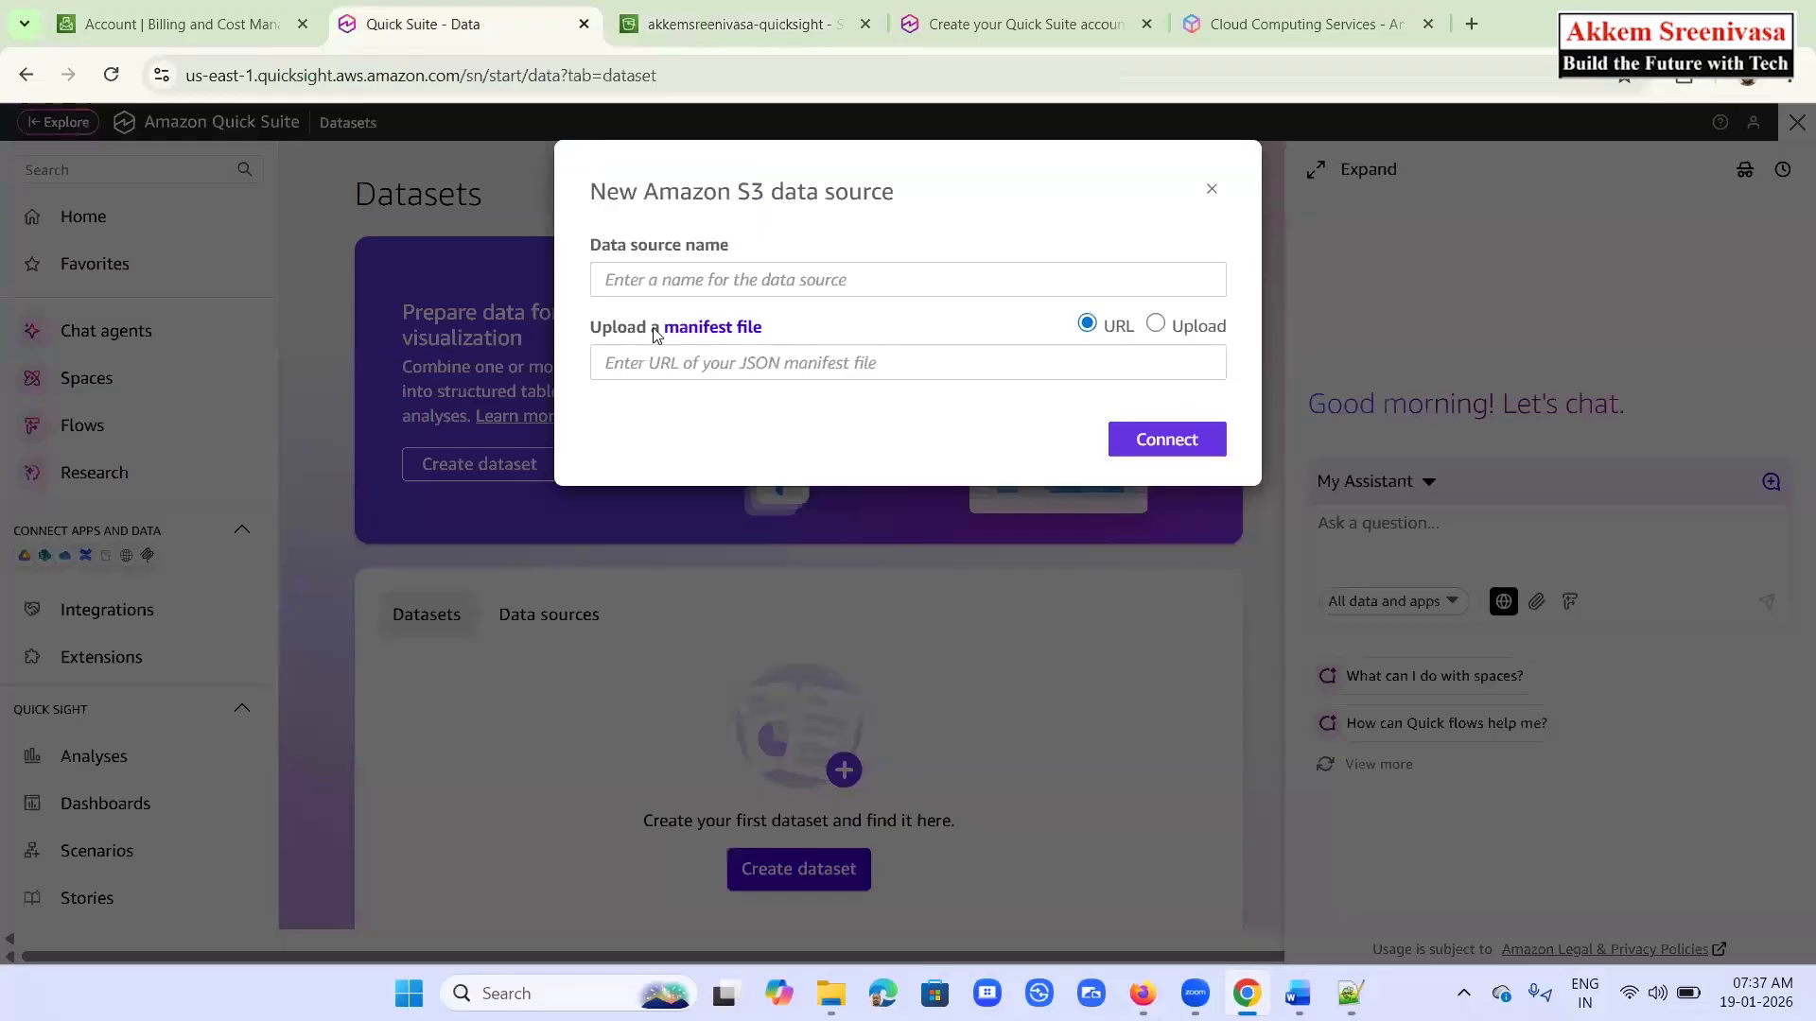
{"action": "left_click", "coordinate": [731, 365]}
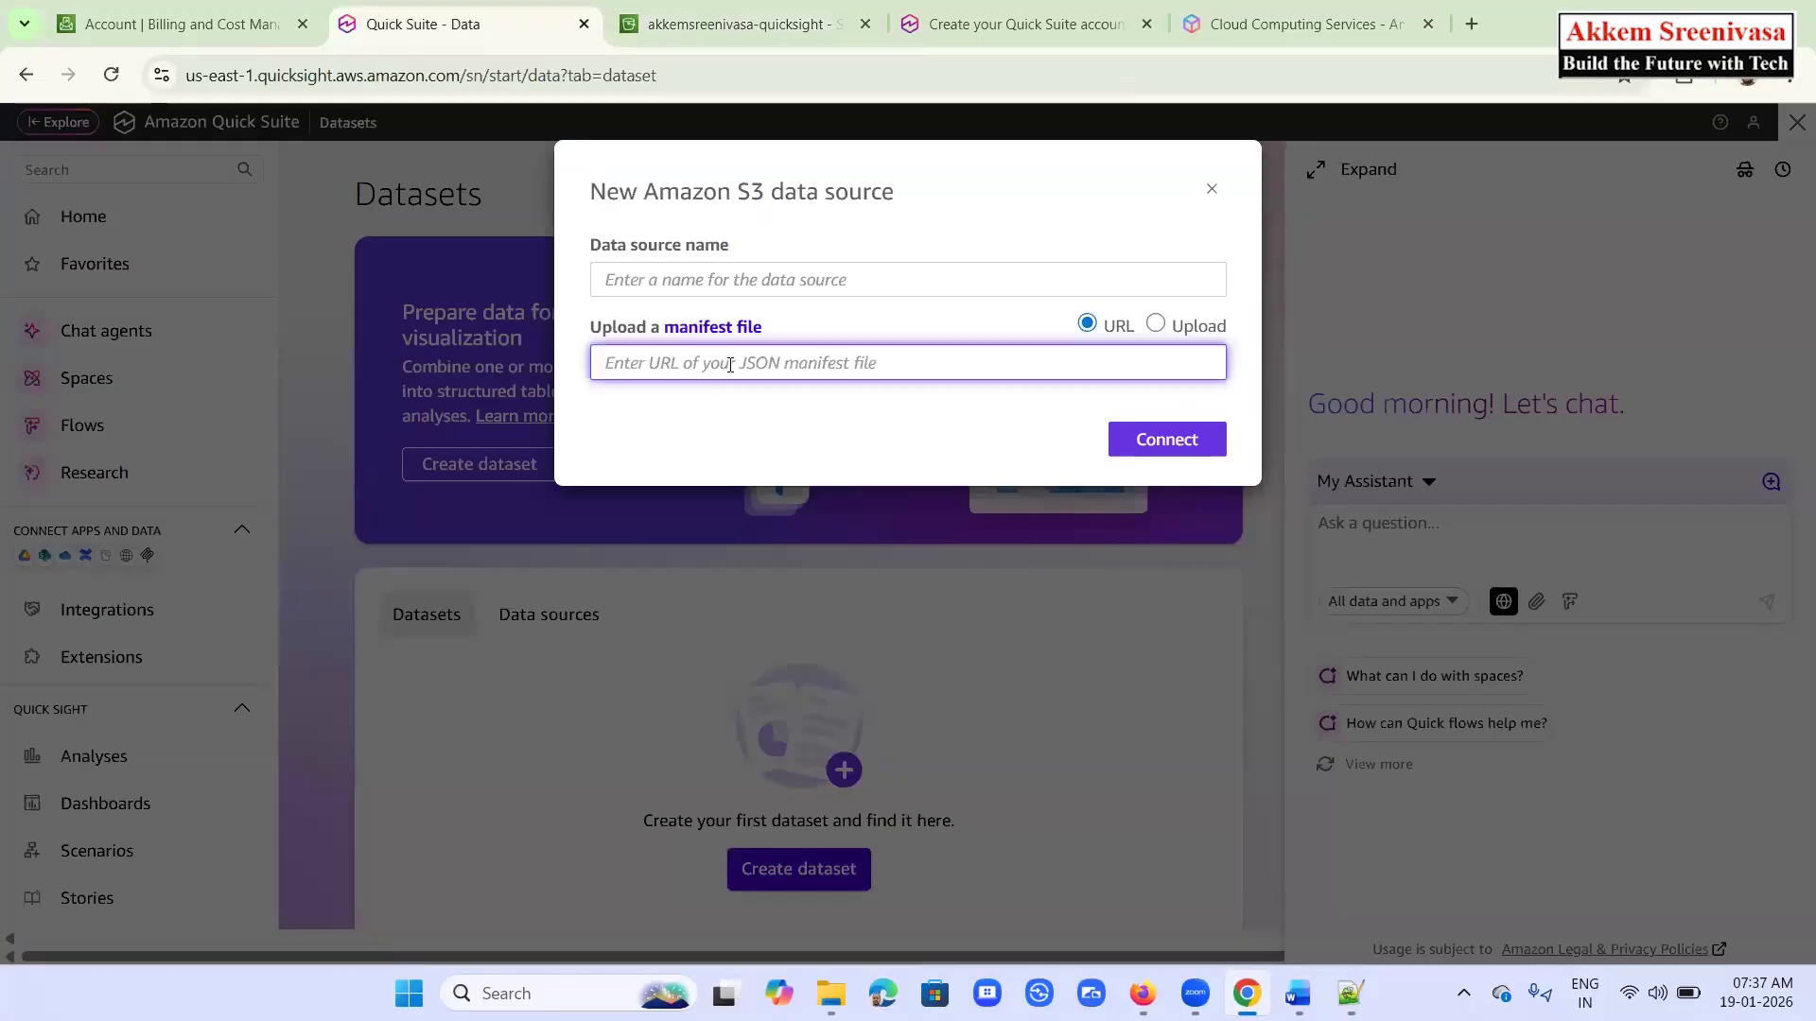
{"action": "left_click", "coordinate": [1156, 326]}
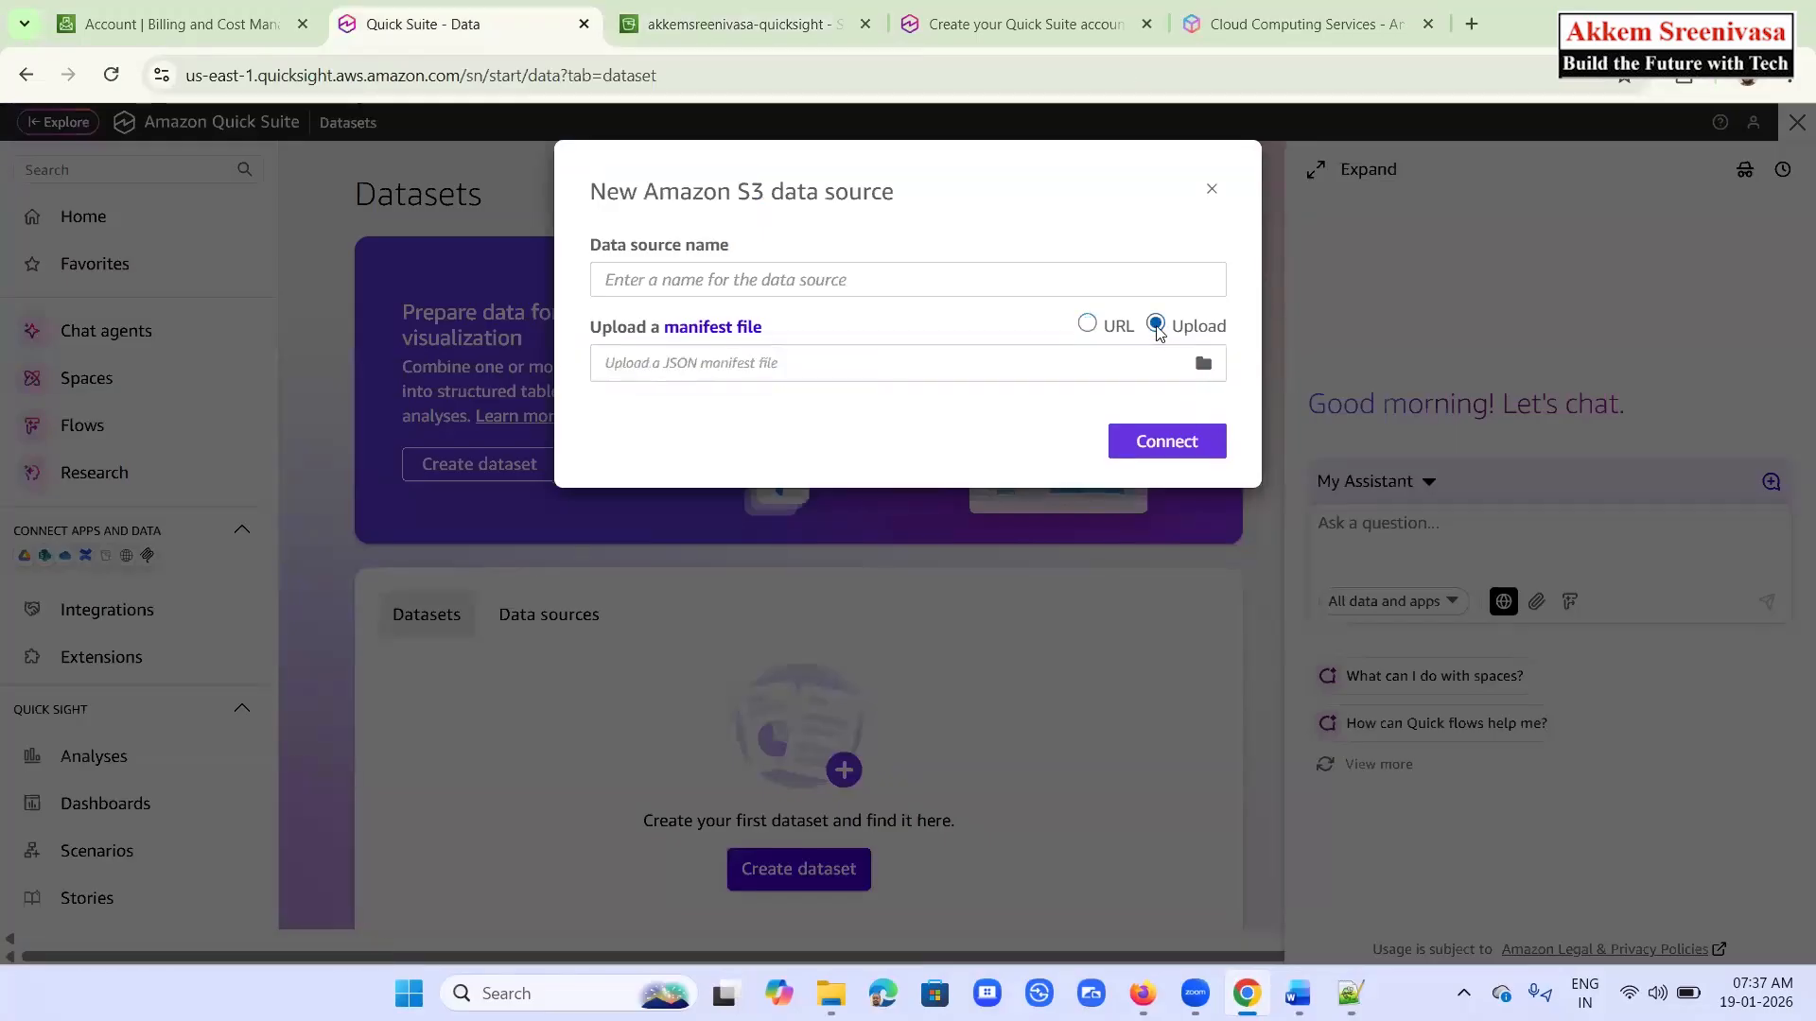
{"action": "left_click", "coordinate": [1185, 380]}
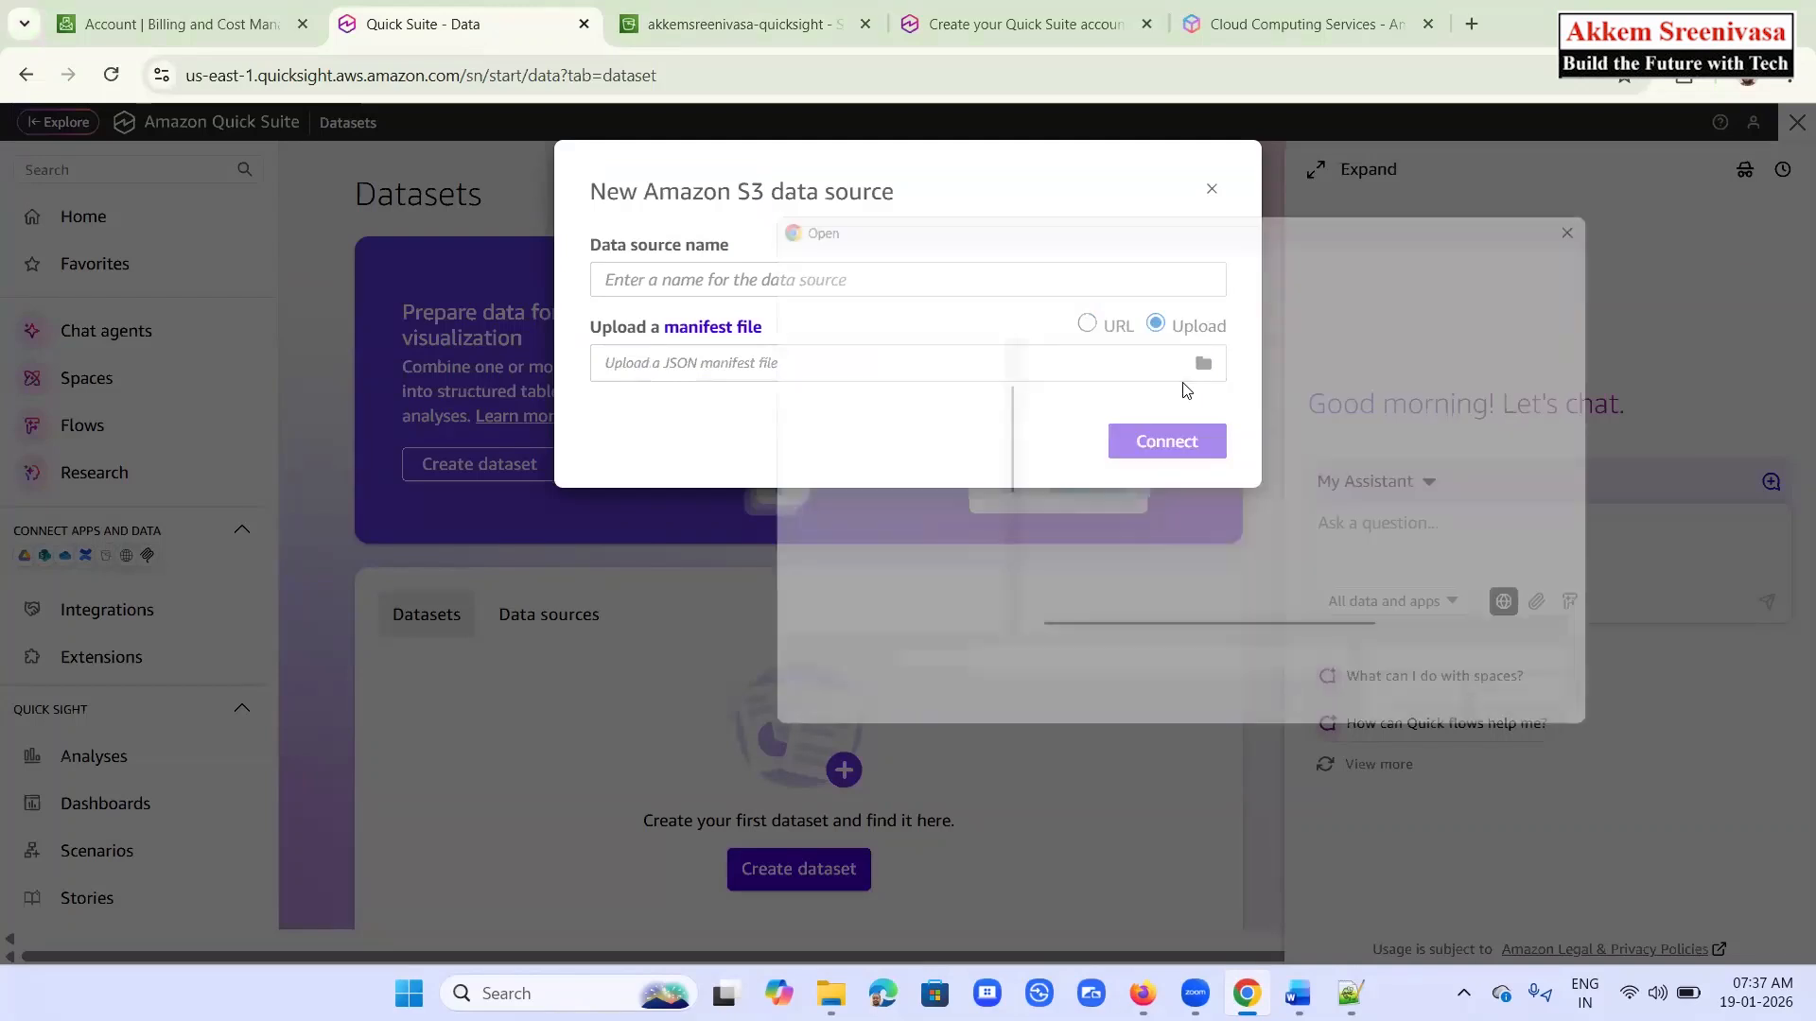
{"action": "scroll", "coordinate": [855, 582], "scroll_direction": "down", "scroll_amount": 1}
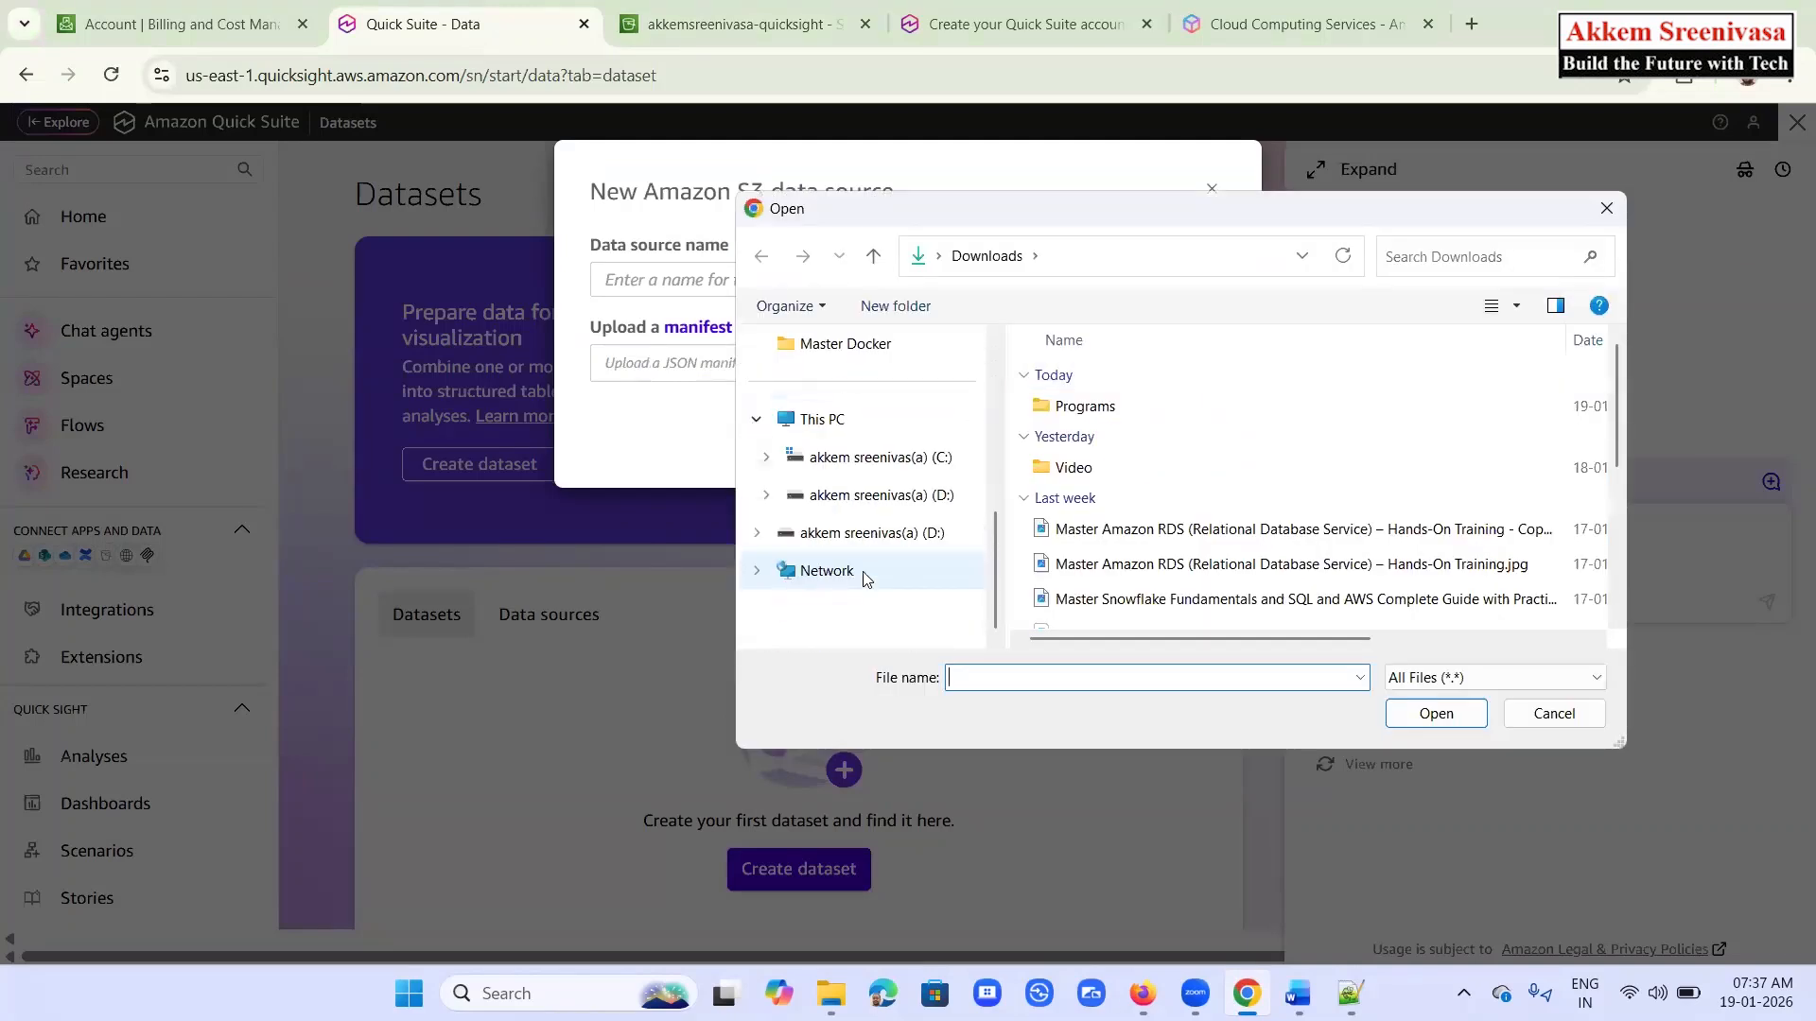
{"action": "left_click", "coordinate": [903, 458]}
{"action": "double_click", "coordinate": [1097, 416]}
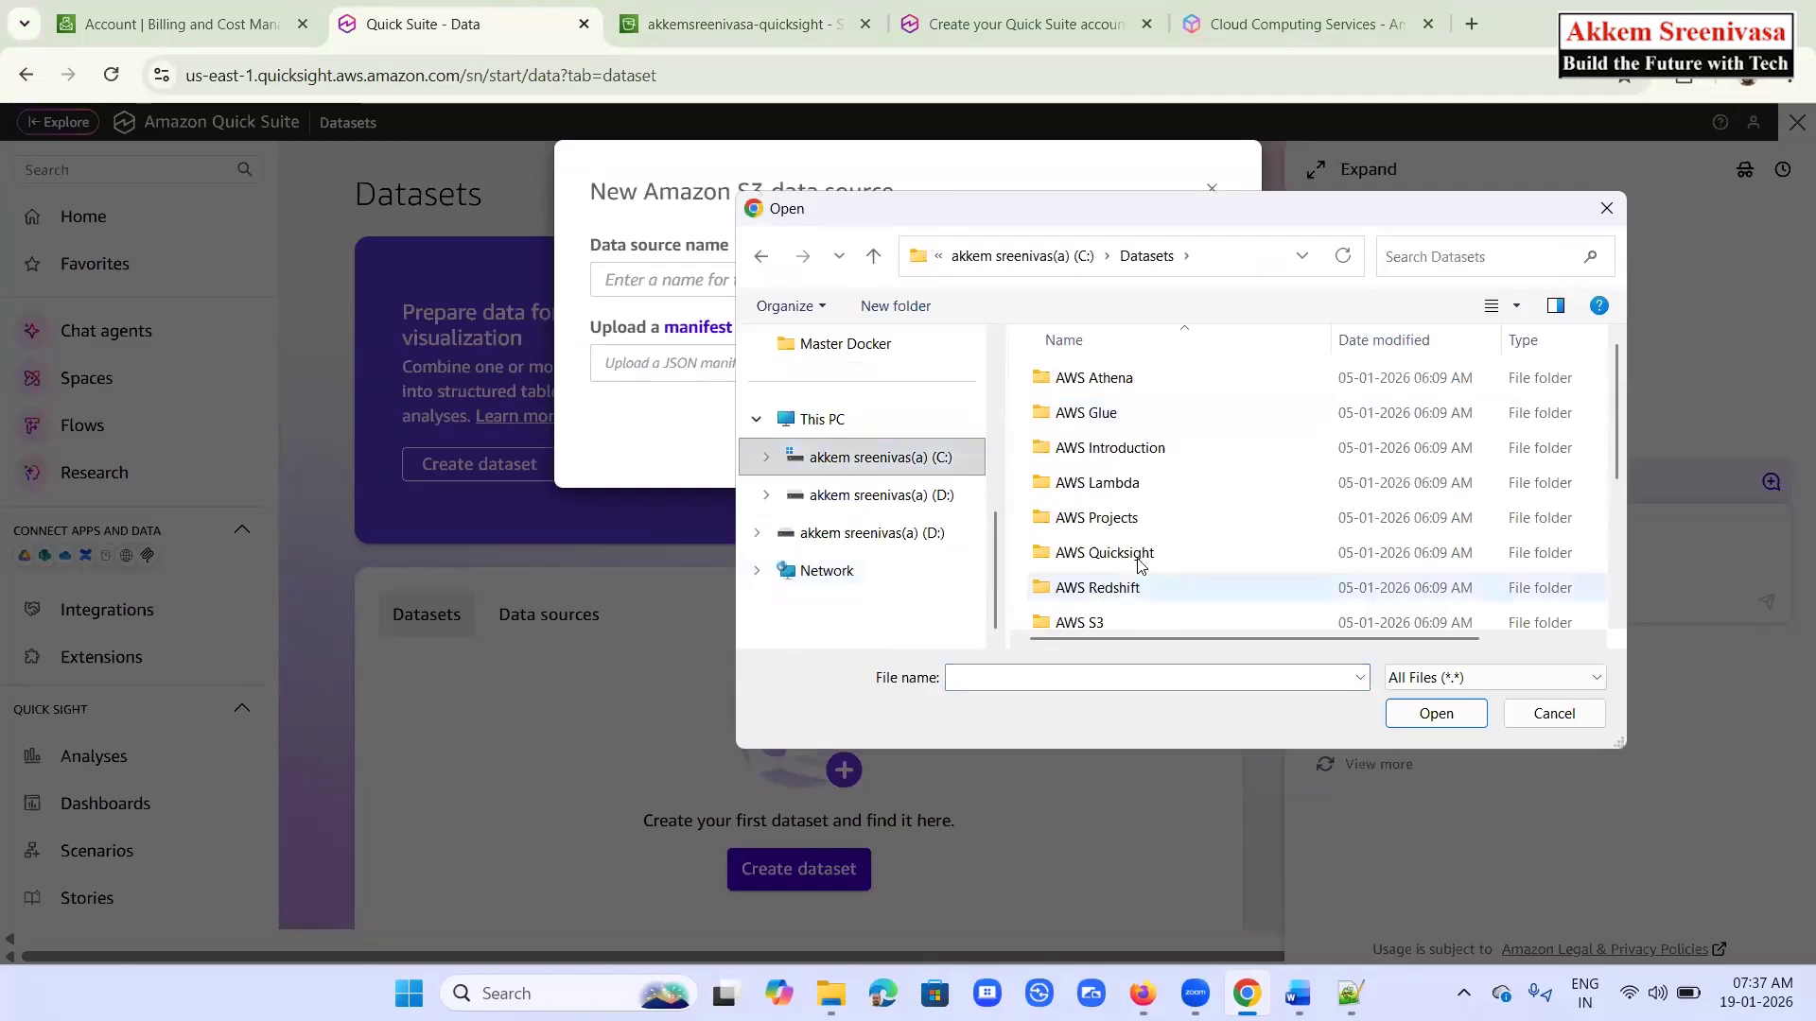
{"action": "double_click", "coordinate": [1144, 553]}
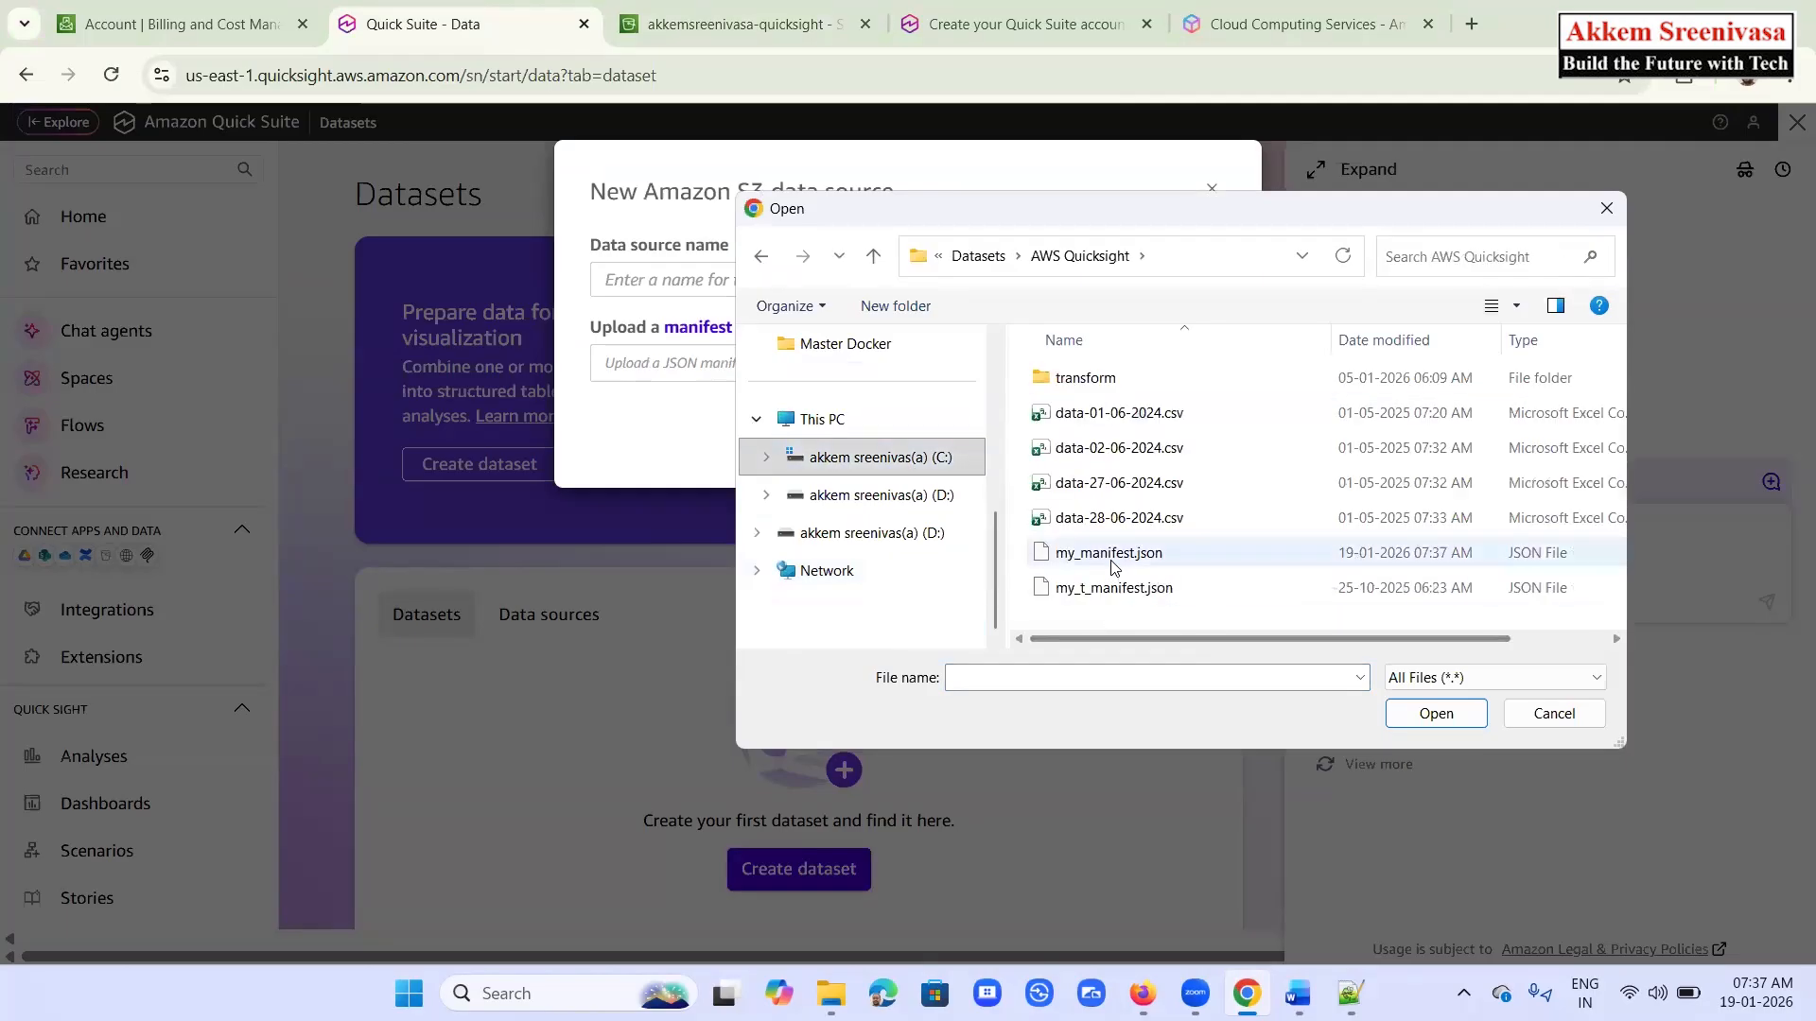
{"action": "left_click", "coordinate": [1083, 557]}
{"action": "left_click", "coordinate": [1436, 713]}
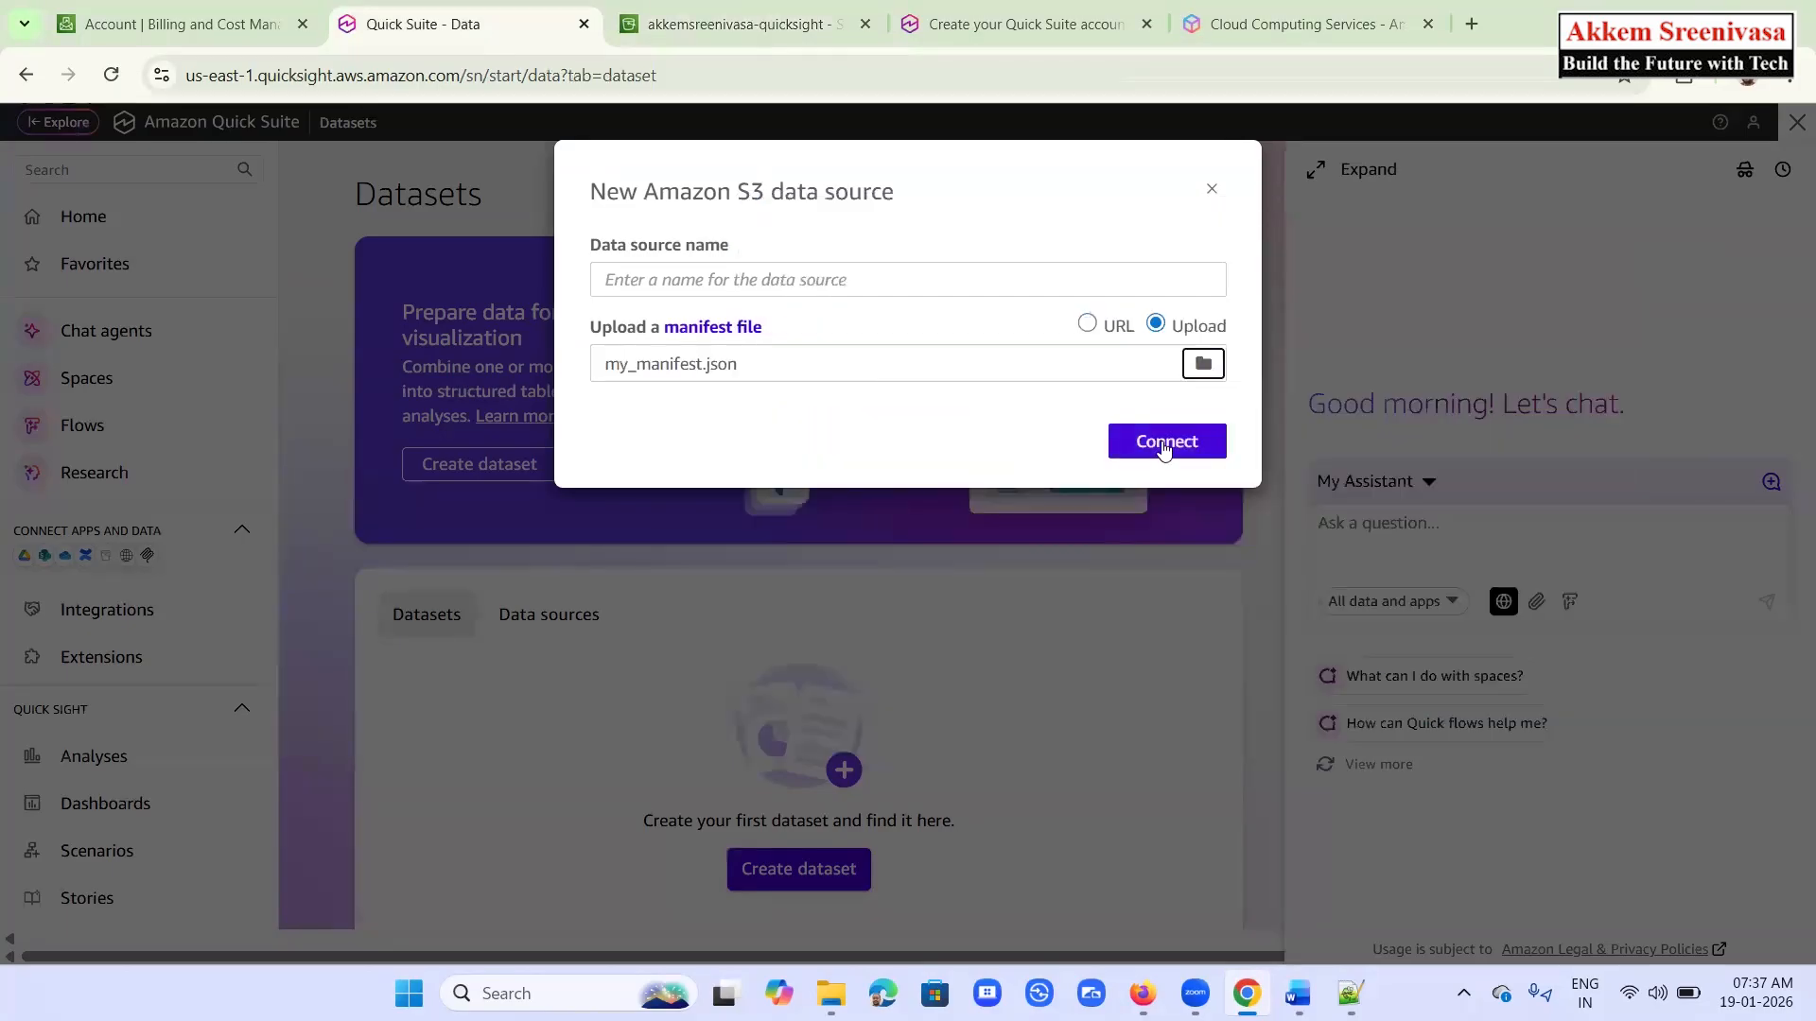
{"action": "left_click", "coordinate": [823, 275]}
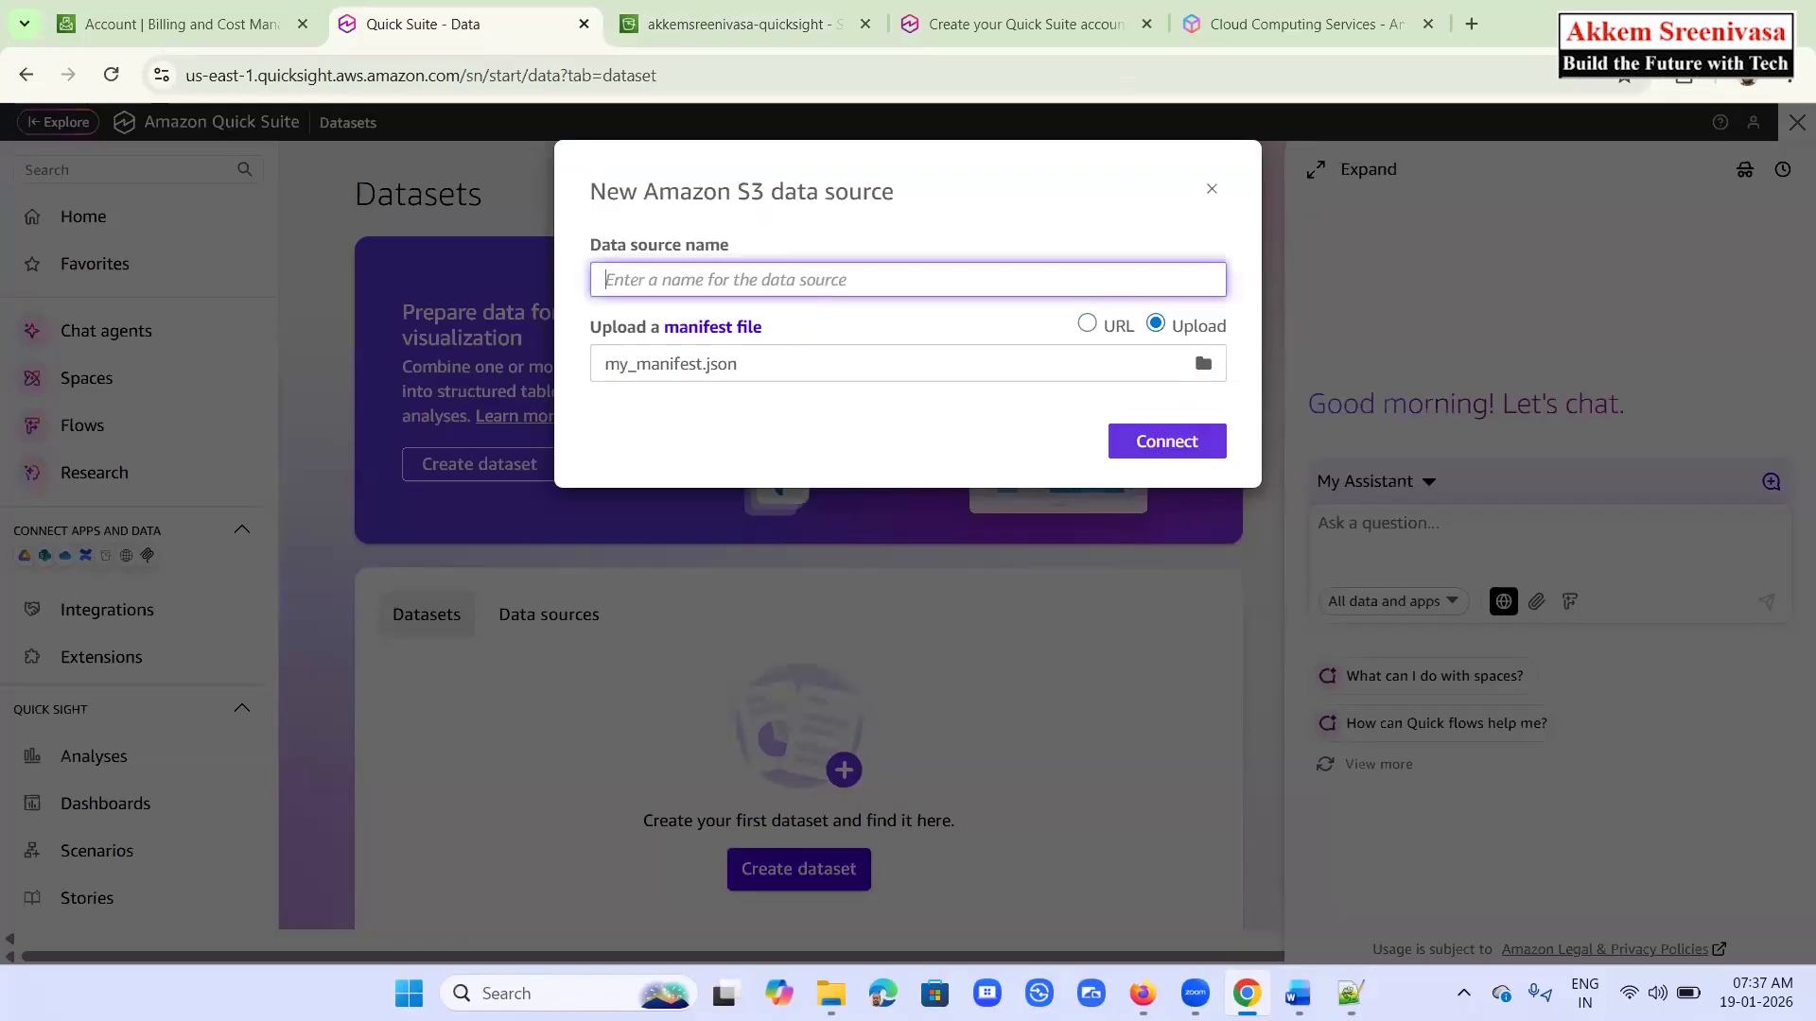
Switch to Word and look through the setup steps in the Quicksight notes for the name assigned to the first manifest's data source
{"action": "left_click", "coordinate": [1350, 993]}
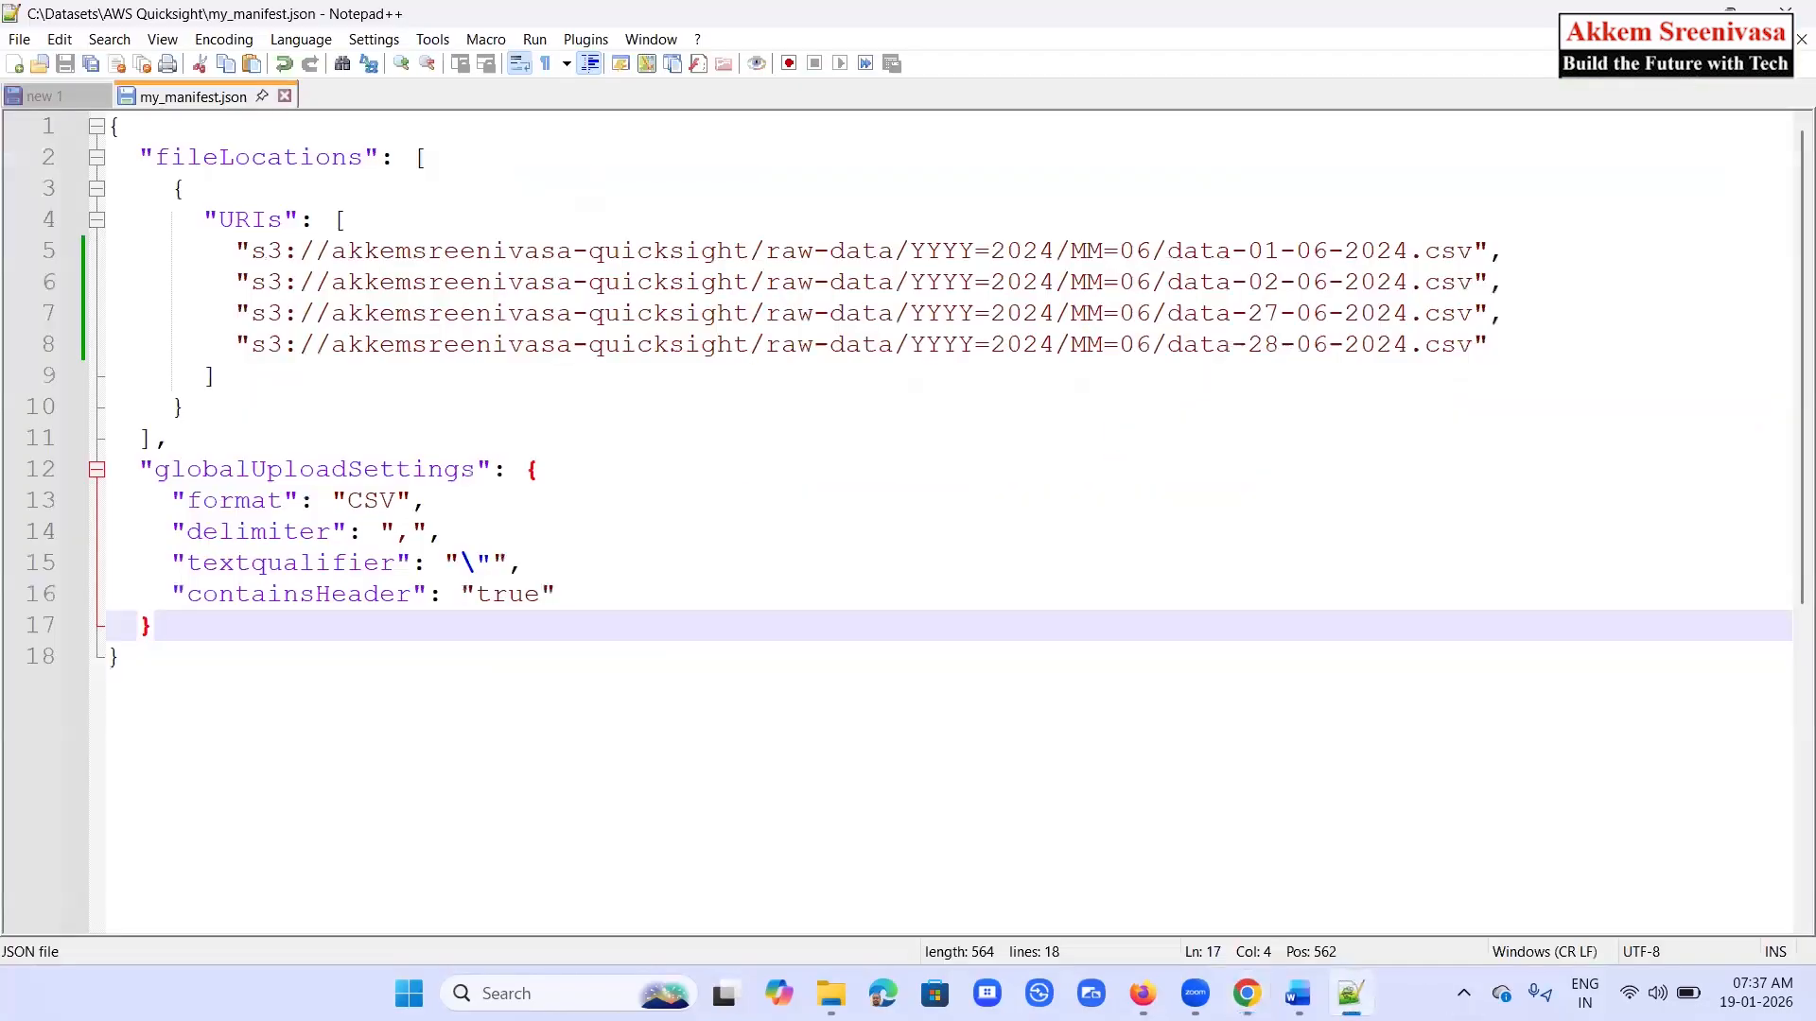
{"action": "left_click", "coordinate": [1297, 993]}
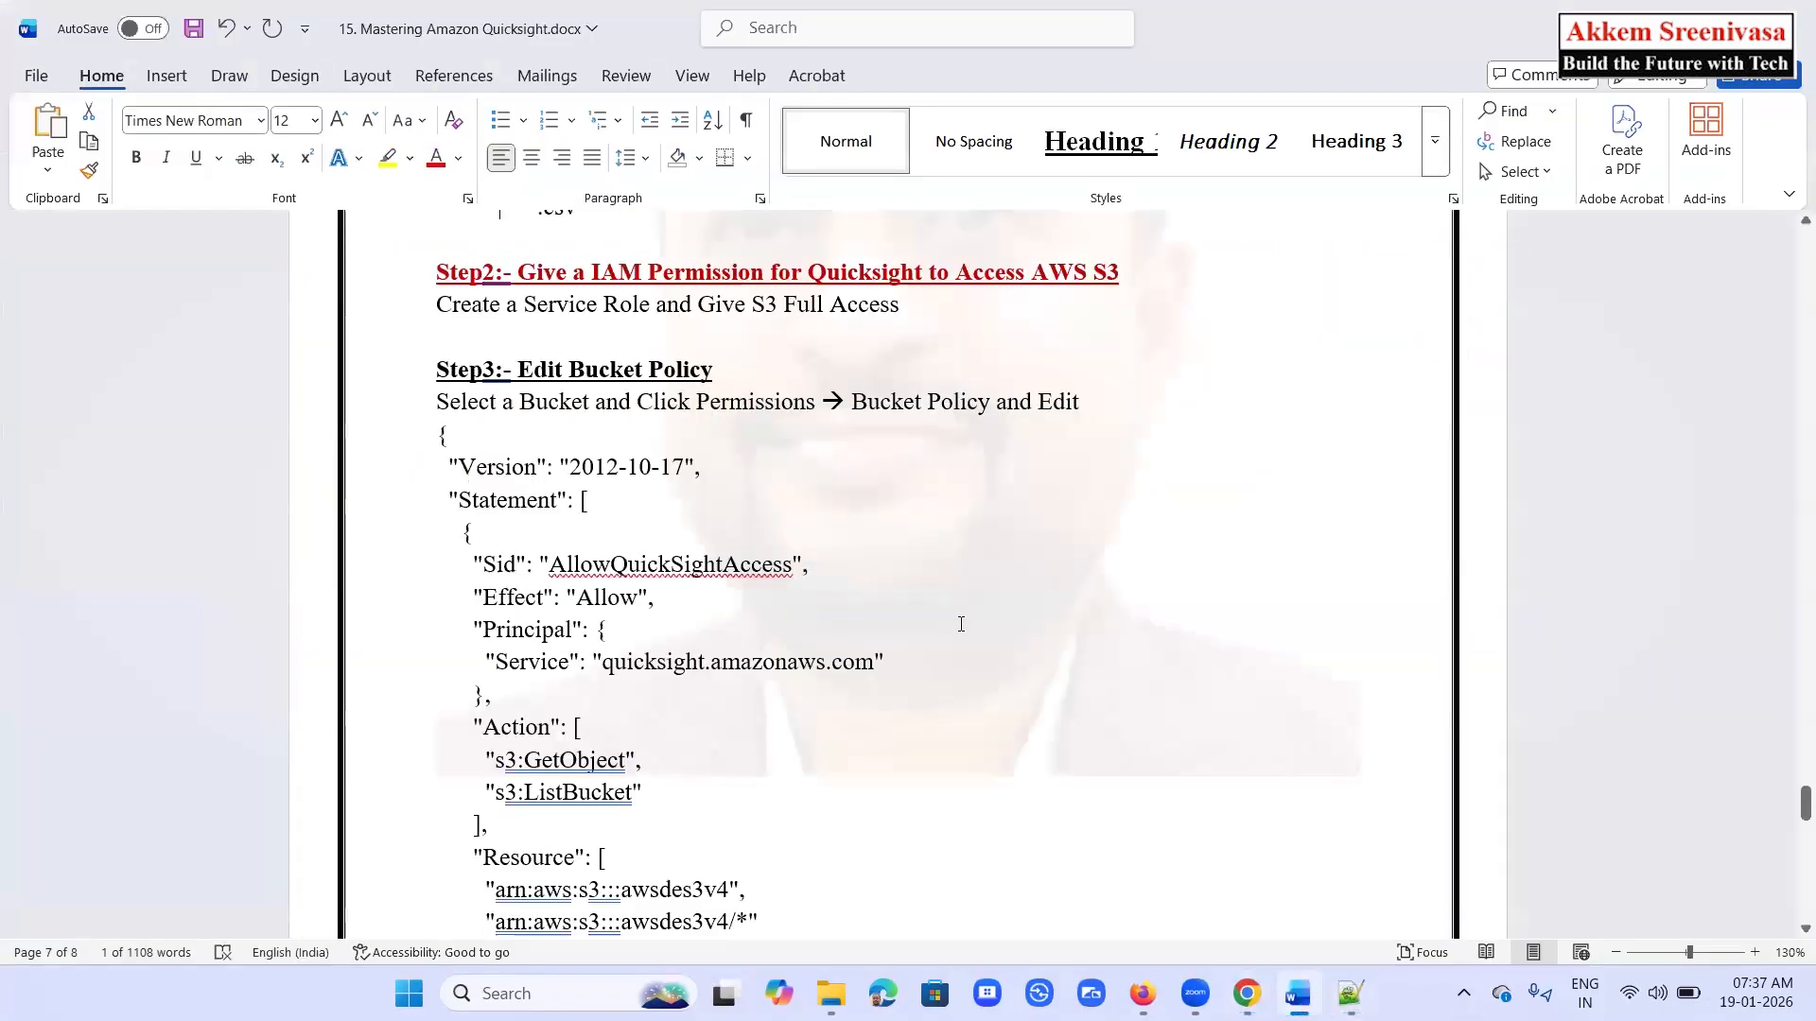
{"action": "scroll", "coordinate": [961, 567], "scroll_direction": "up", "scroll_amount": 2}
{"action": "scroll", "coordinate": [1001, 640], "scroll_direction": "down", "scroll_amount": 2}
{"action": "scroll", "coordinate": [1007, 650], "scroll_direction": "up", "scroll_amount": 4}
{"action": "scroll", "coordinate": [1012, 659], "scroll_direction": "down", "scroll_amount": 5}
{"action": "scroll", "coordinate": [1013, 659], "scroll_direction": "down", "scroll_amount": 6}
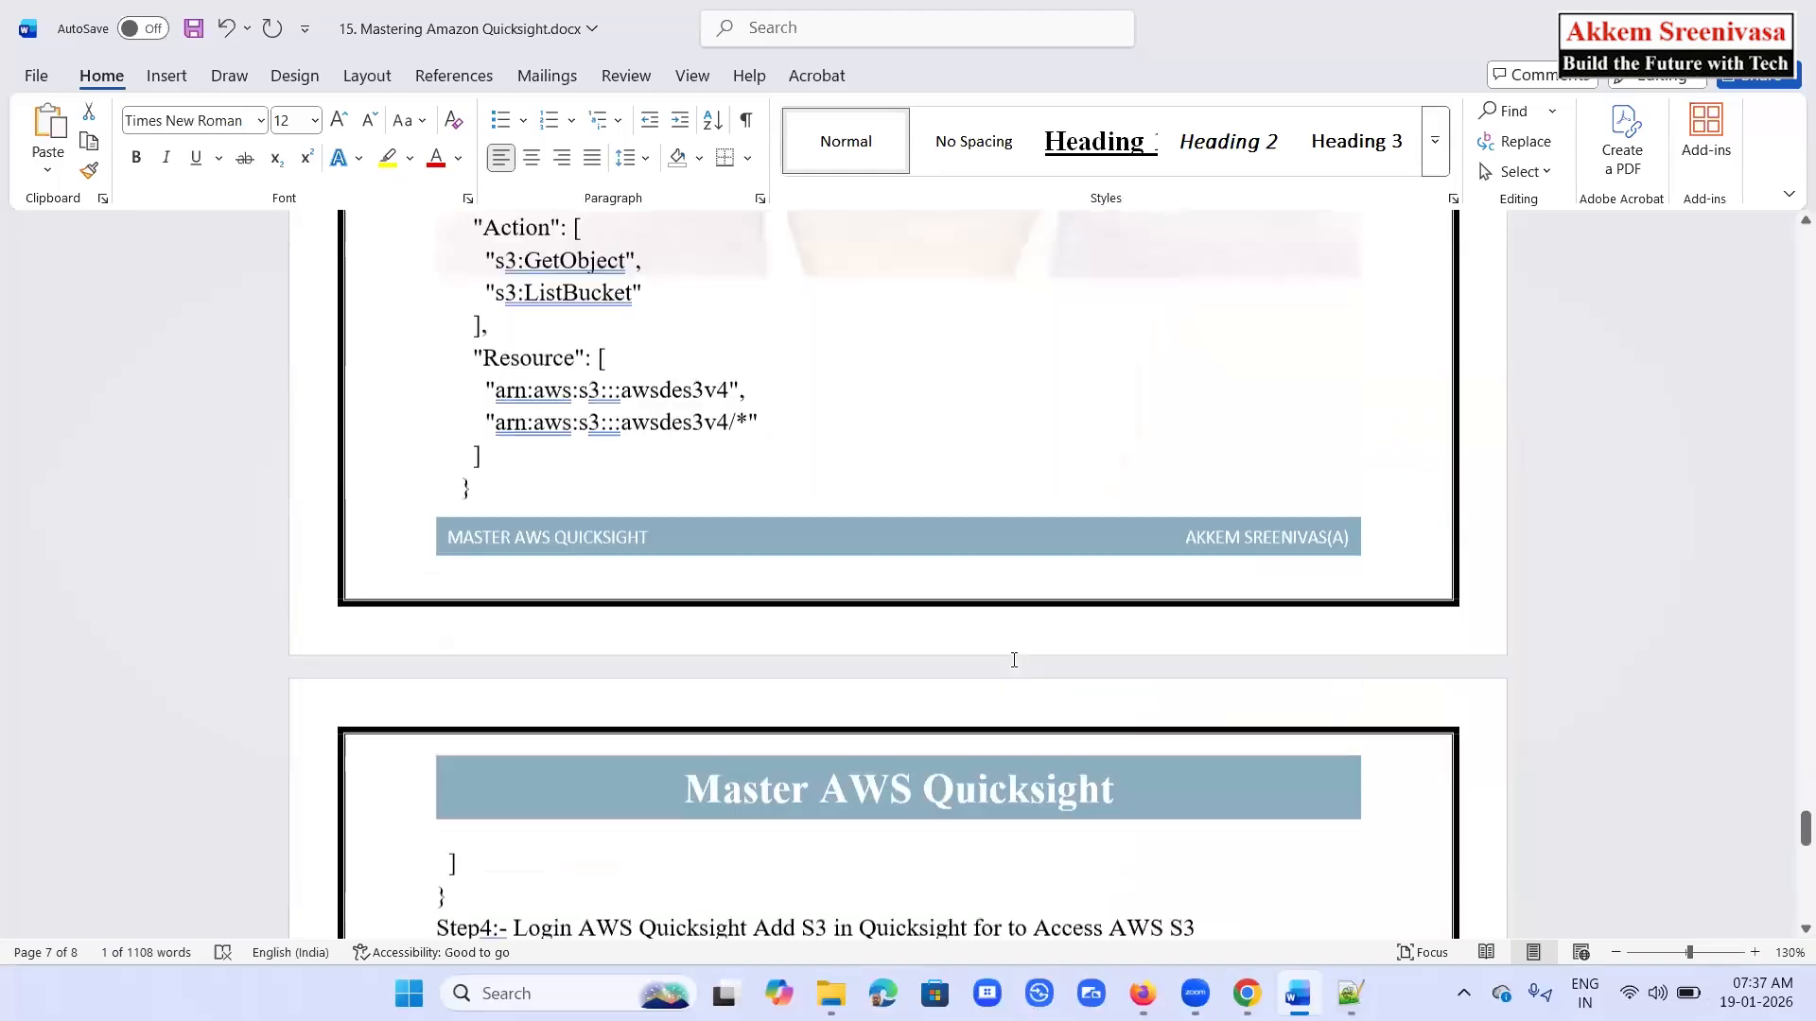
{"action": "scroll", "coordinate": [1013, 660], "scroll_direction": "down", "scroll_amount": 2}
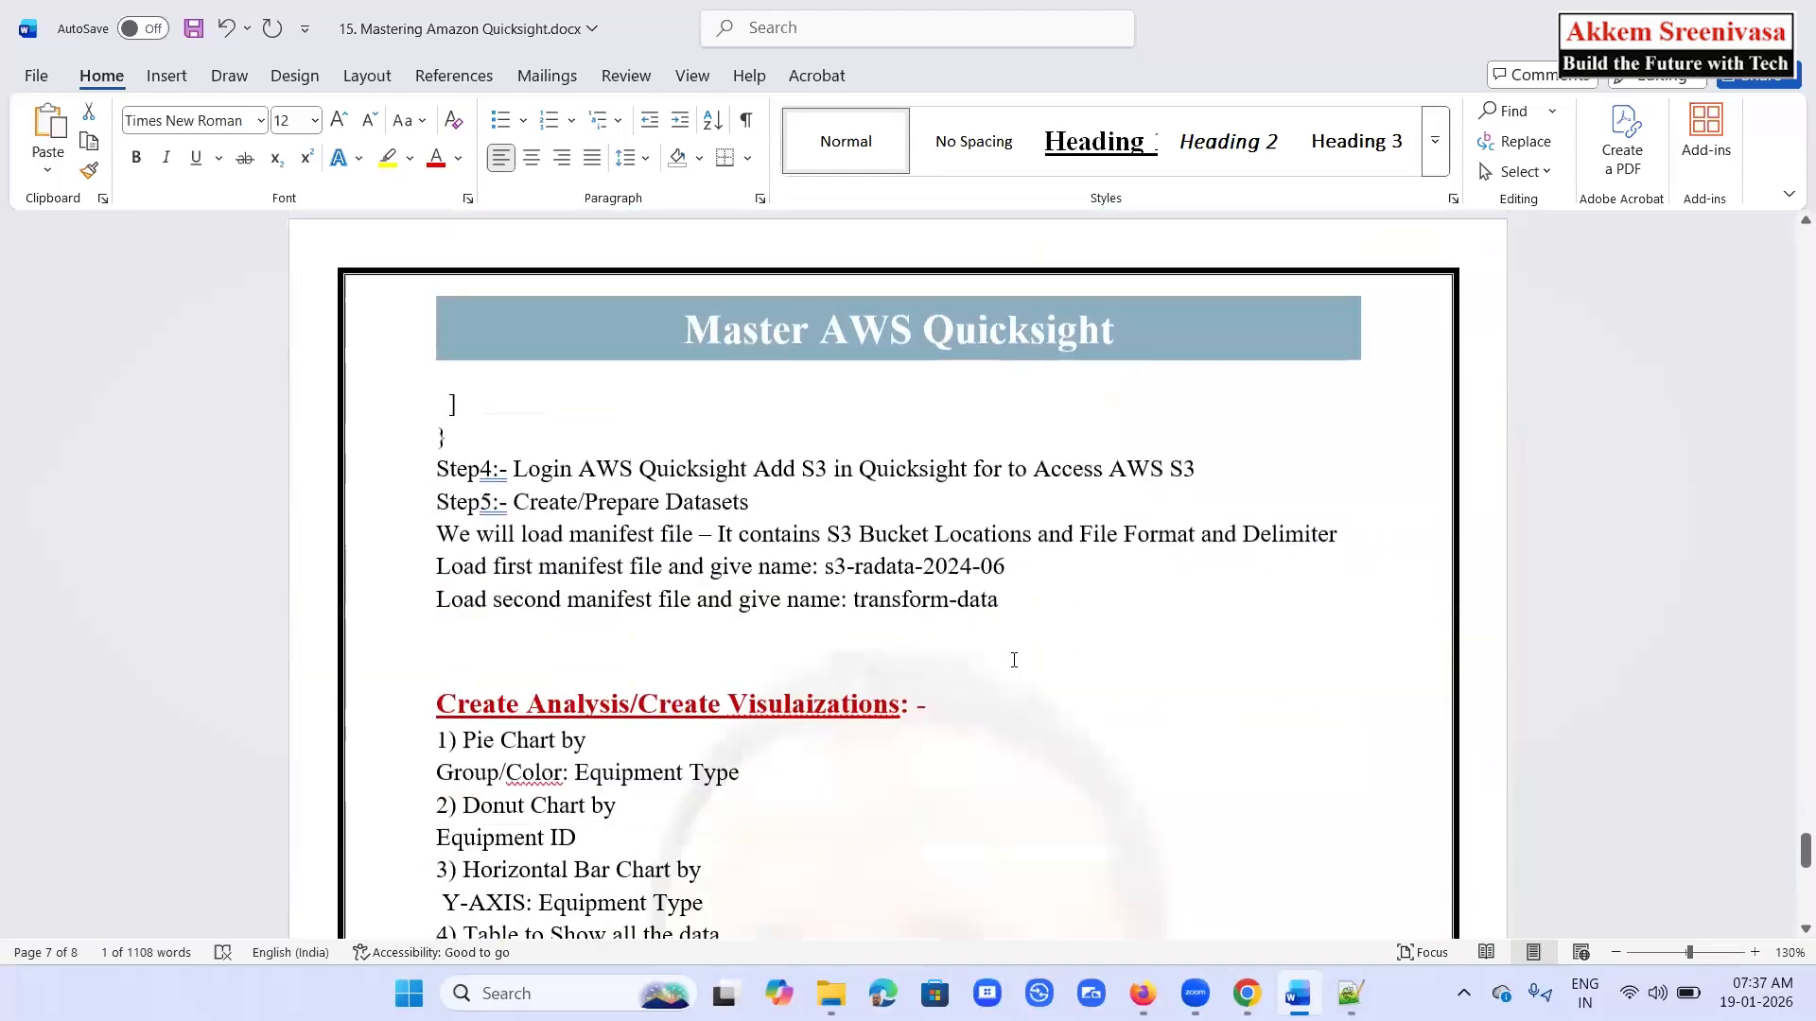
{"action": "scroll", "coordinate": [1014, 660], "scroll_direction": "down", "scroll_amount": 3}
{"action": "scroll", "coordinate": [1019, 670], "scroll_direction": "up", "scroll_amount": 3}
{"action": "scroll", "coordinate": [1019, 668], "scroll_direction": "up", "scroll_amount": 9}
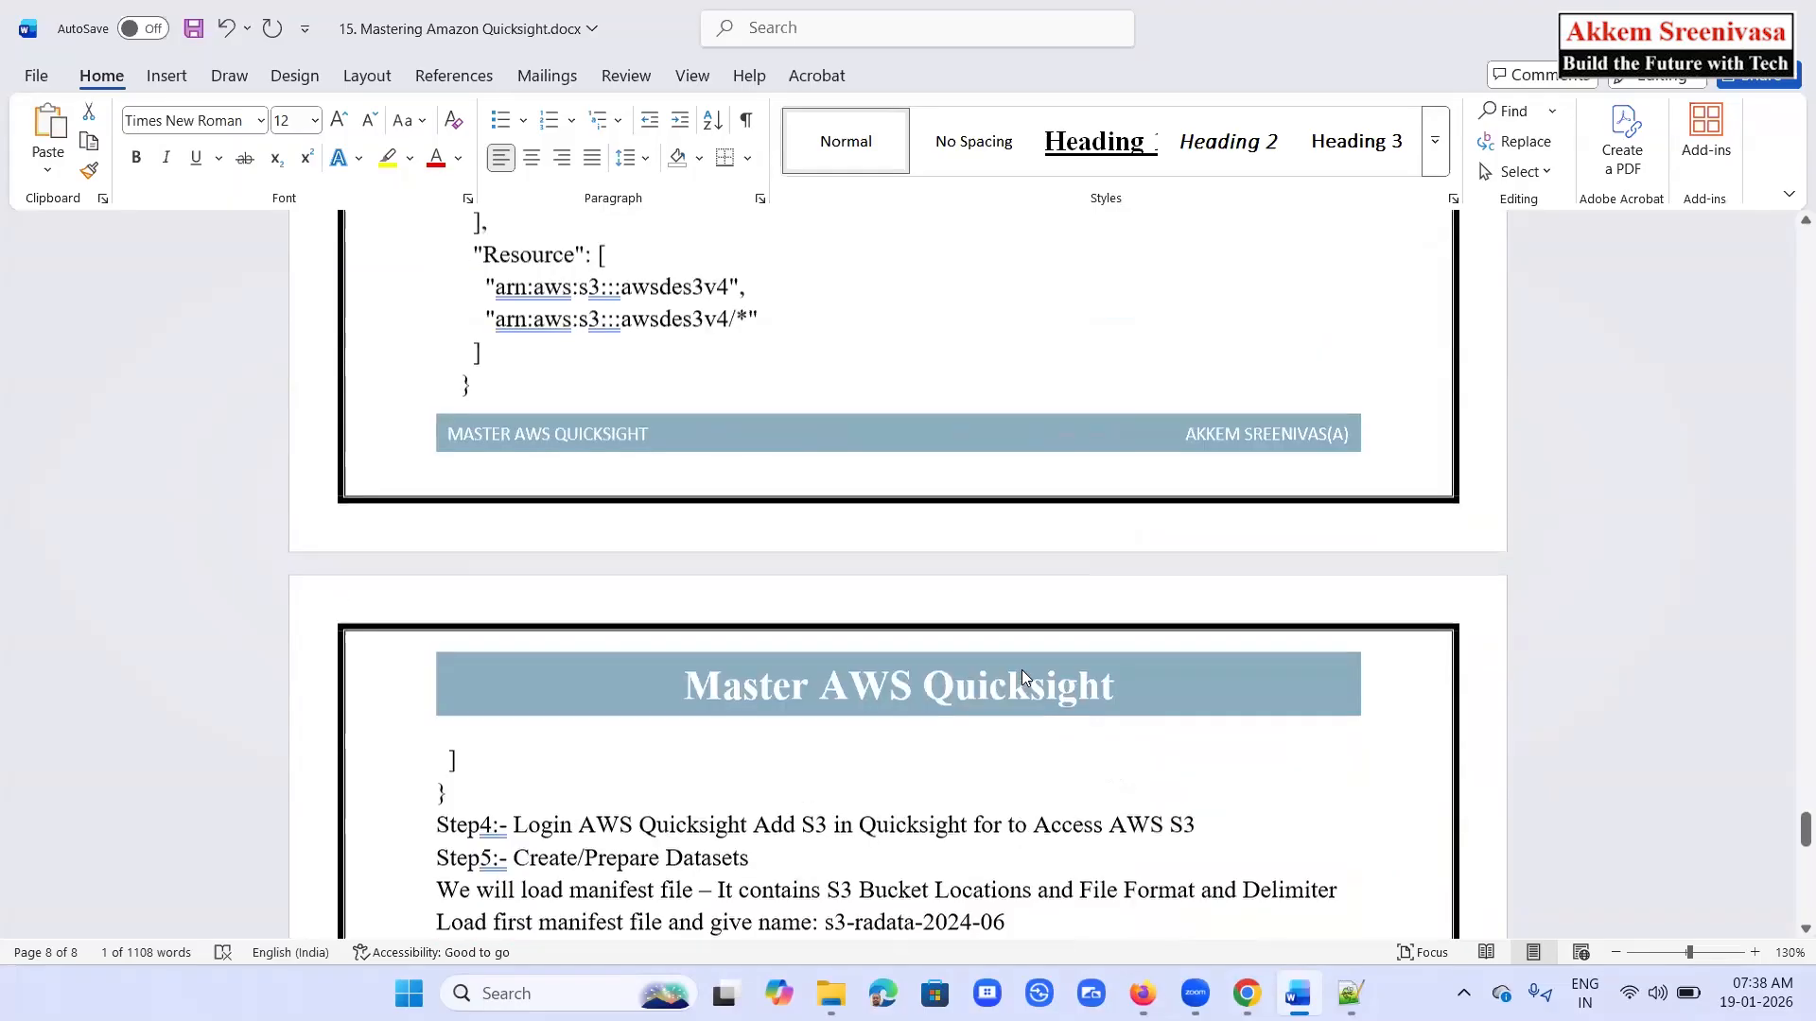
{"action": "scroll", "coordinate": [1027, 671], "scroll_direction": "up", "scroll_amount": 3}
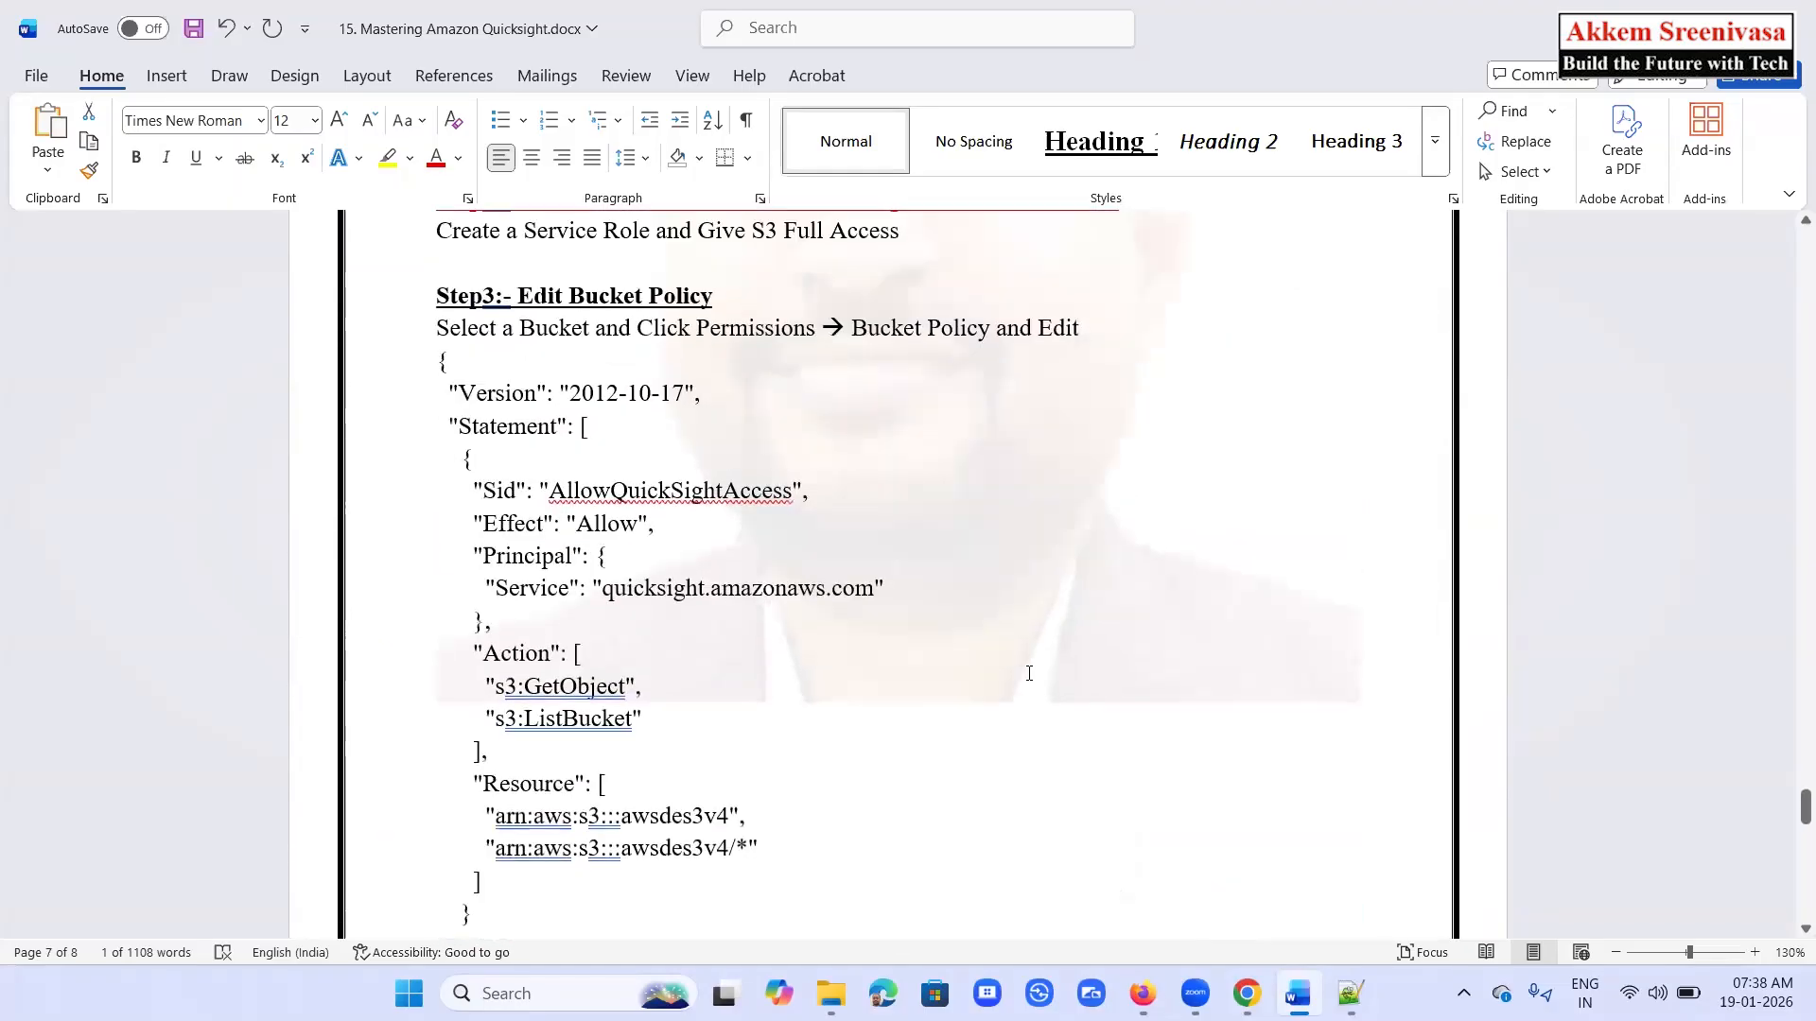
{"action": "scroll", "coordinate": [1029, 673], "scroll_direction": "up", "scroll_amount": 7}
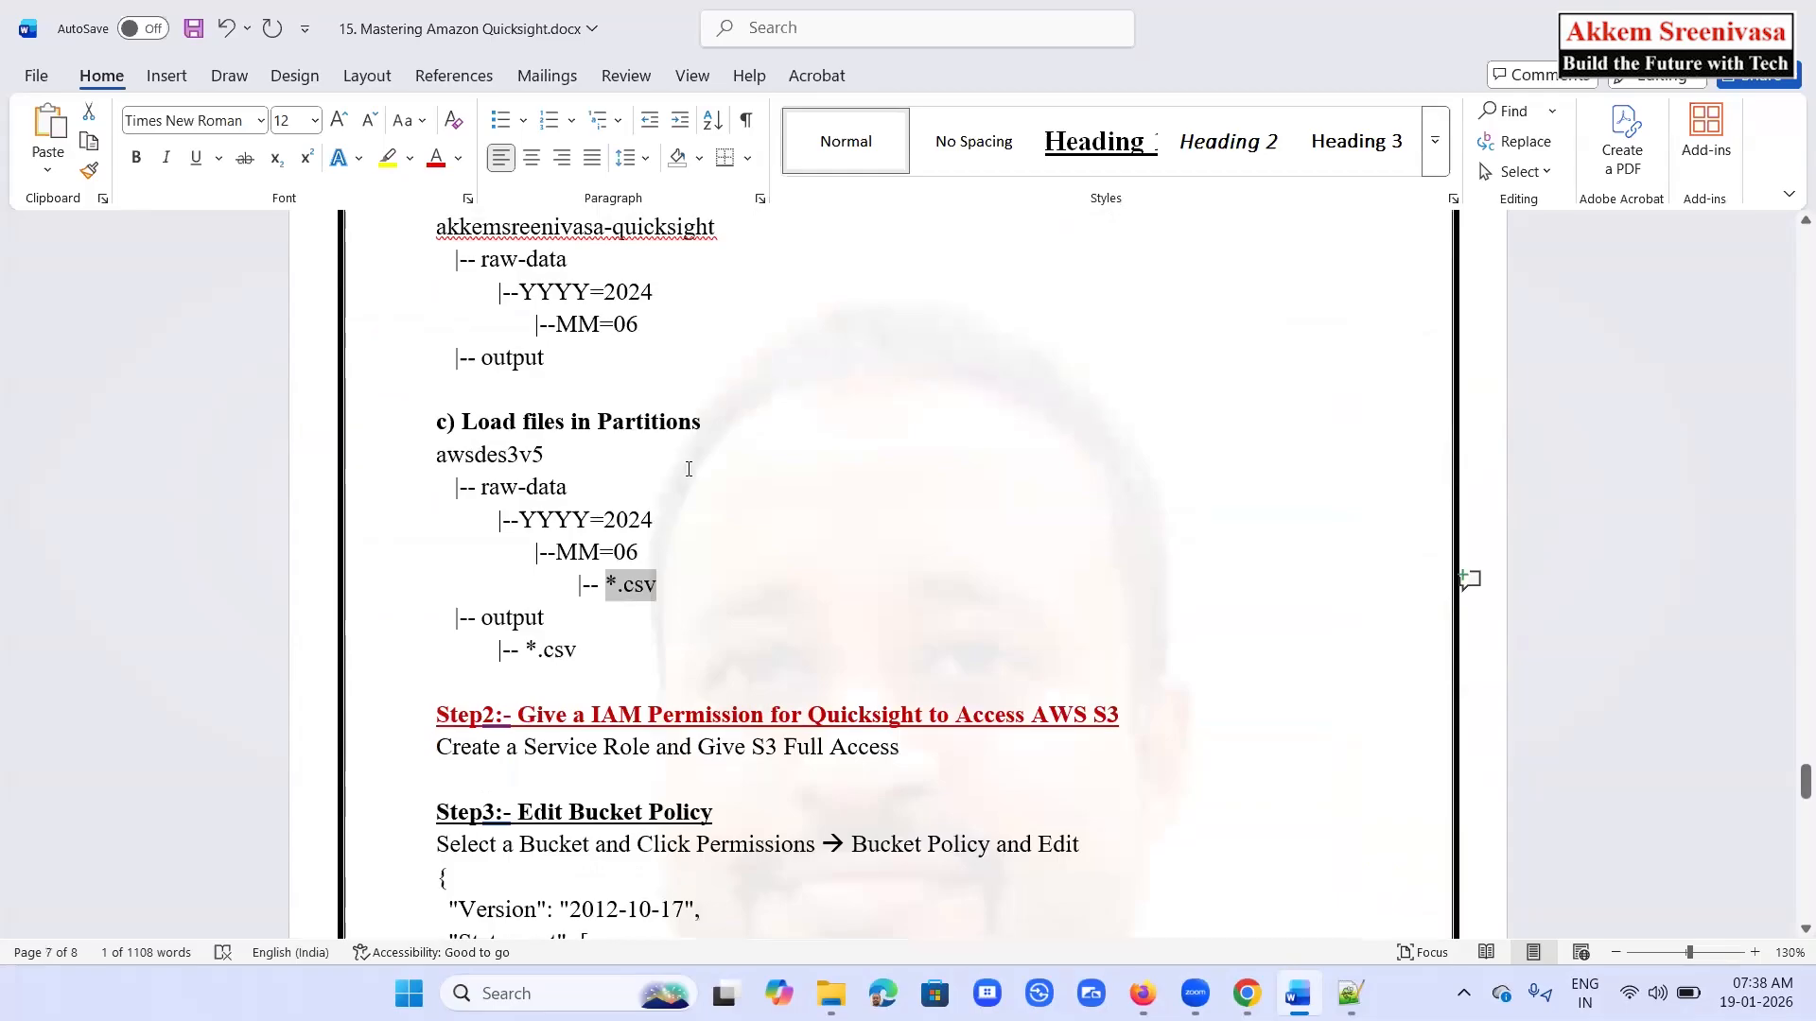
{"action": "scroll", "coordinate": [798, 626], "scroll_direction": "down", "scroll_amount": 2}
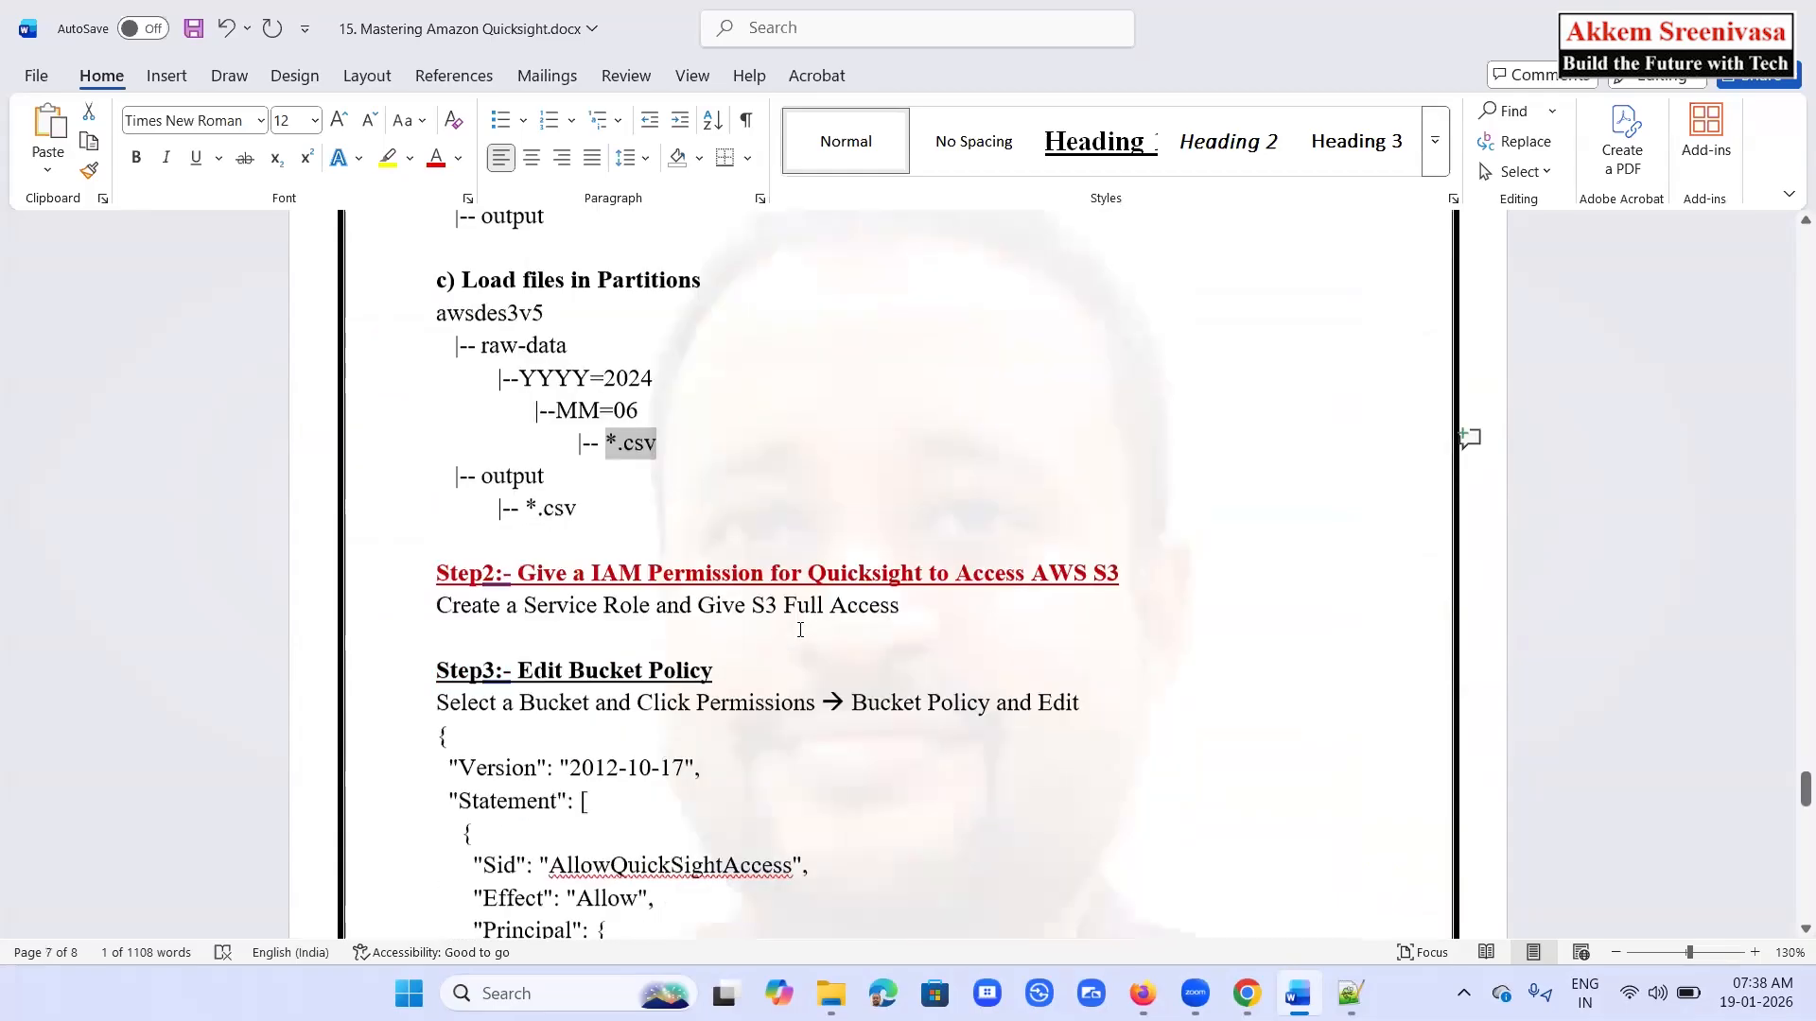
{"action": "scroll", "coordinate": [800, 628], "scroll_direction": "down", "scroll_amount": 3}
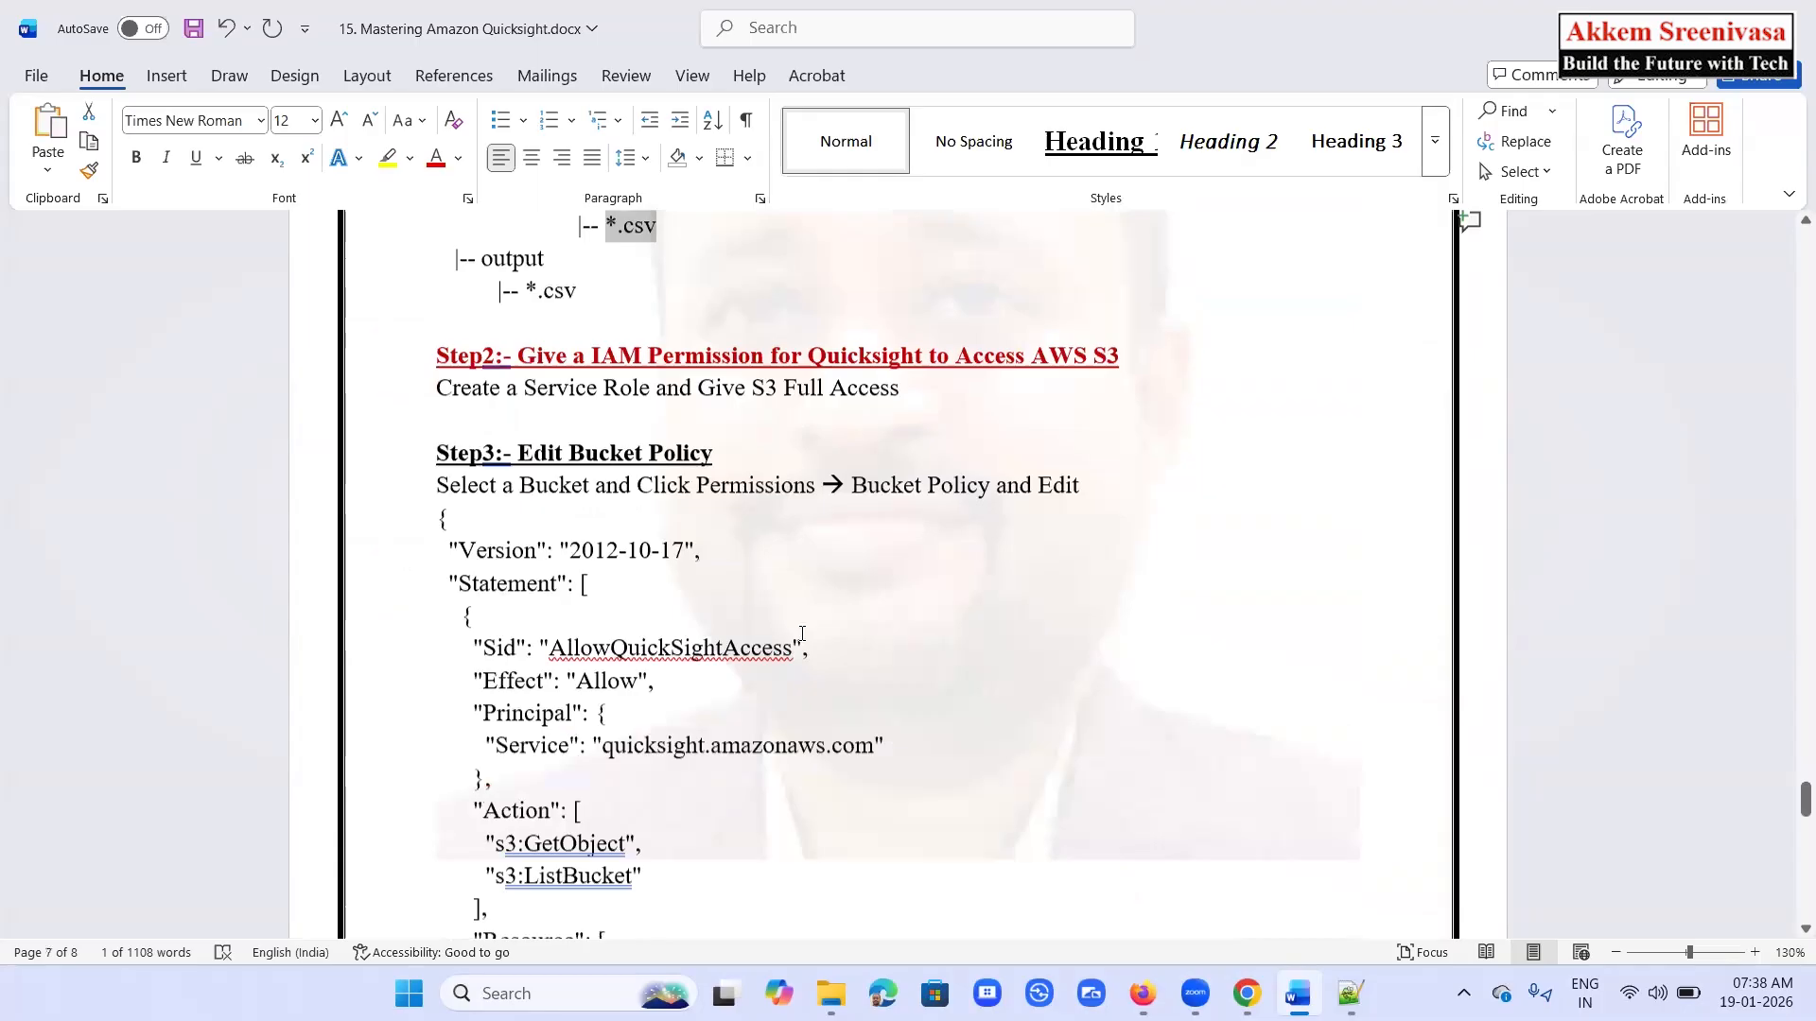
{"action": "scroll", "coordinate": [802, 633], "scroll_direction": "down", "scroll_amount": 3}
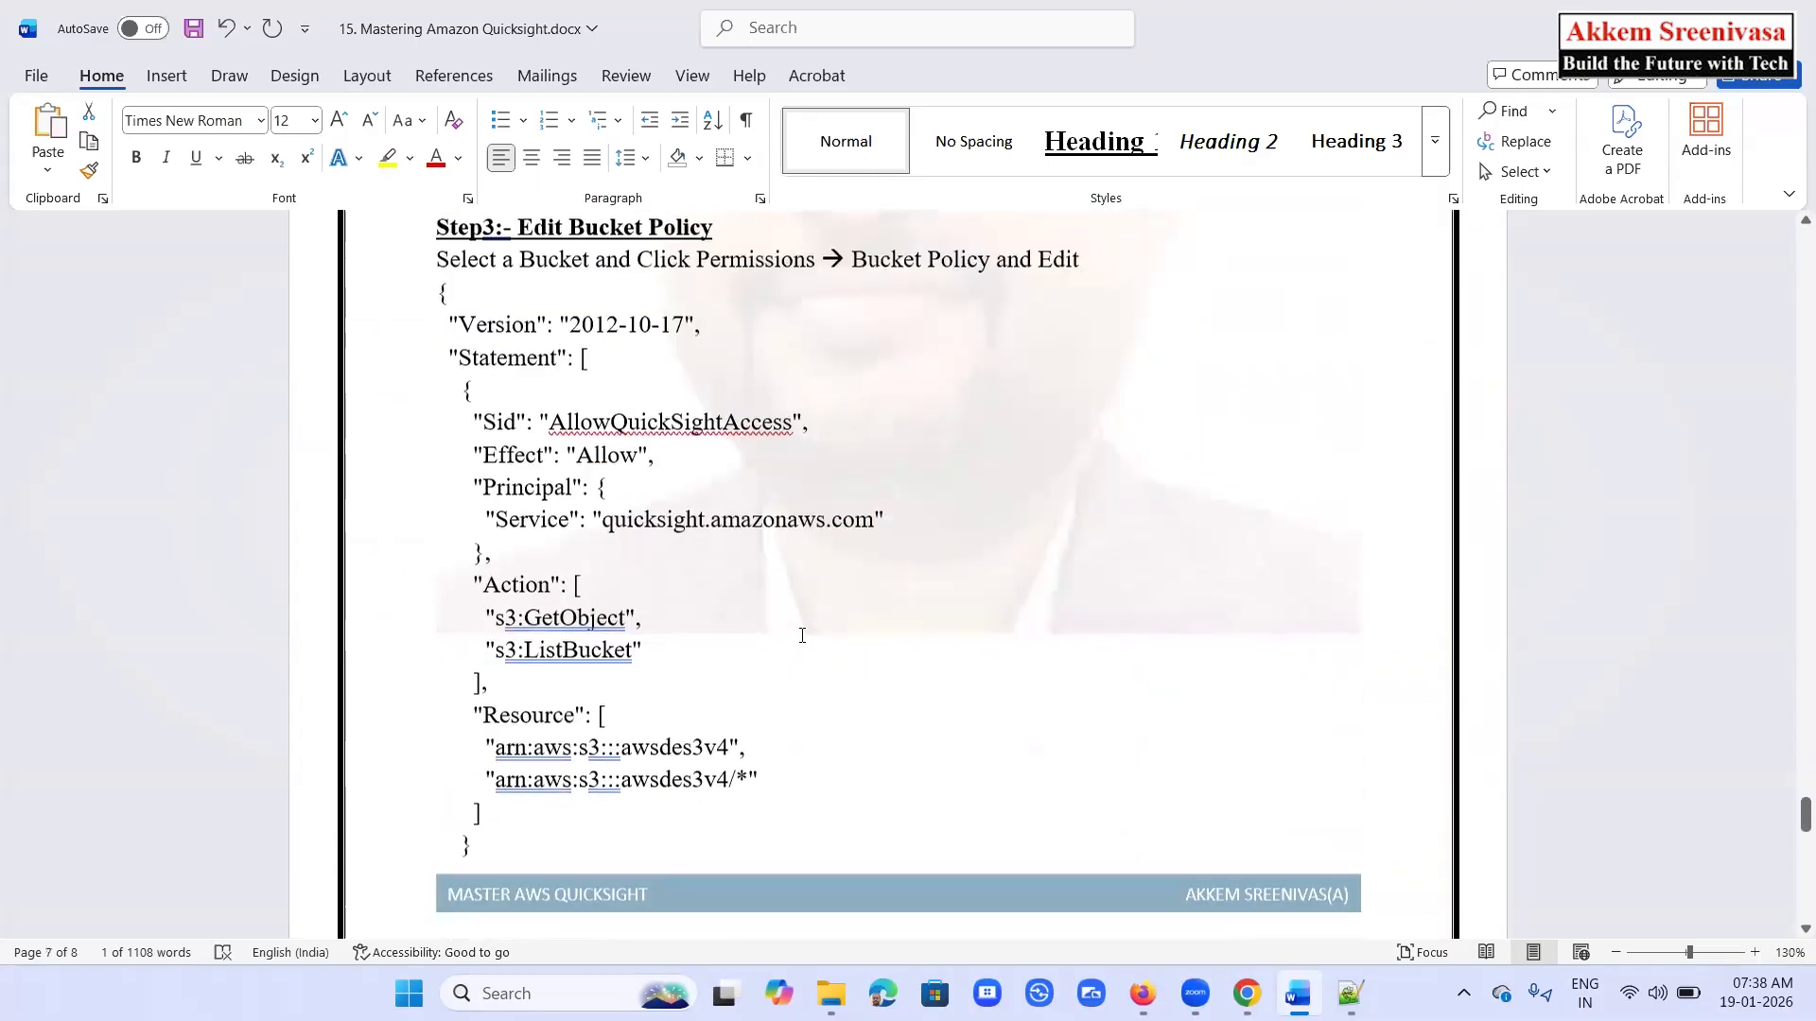
{"action": "scroll", "coordinate": [802, 636], "scroll_direction": "down", "scroll_amount": 8}
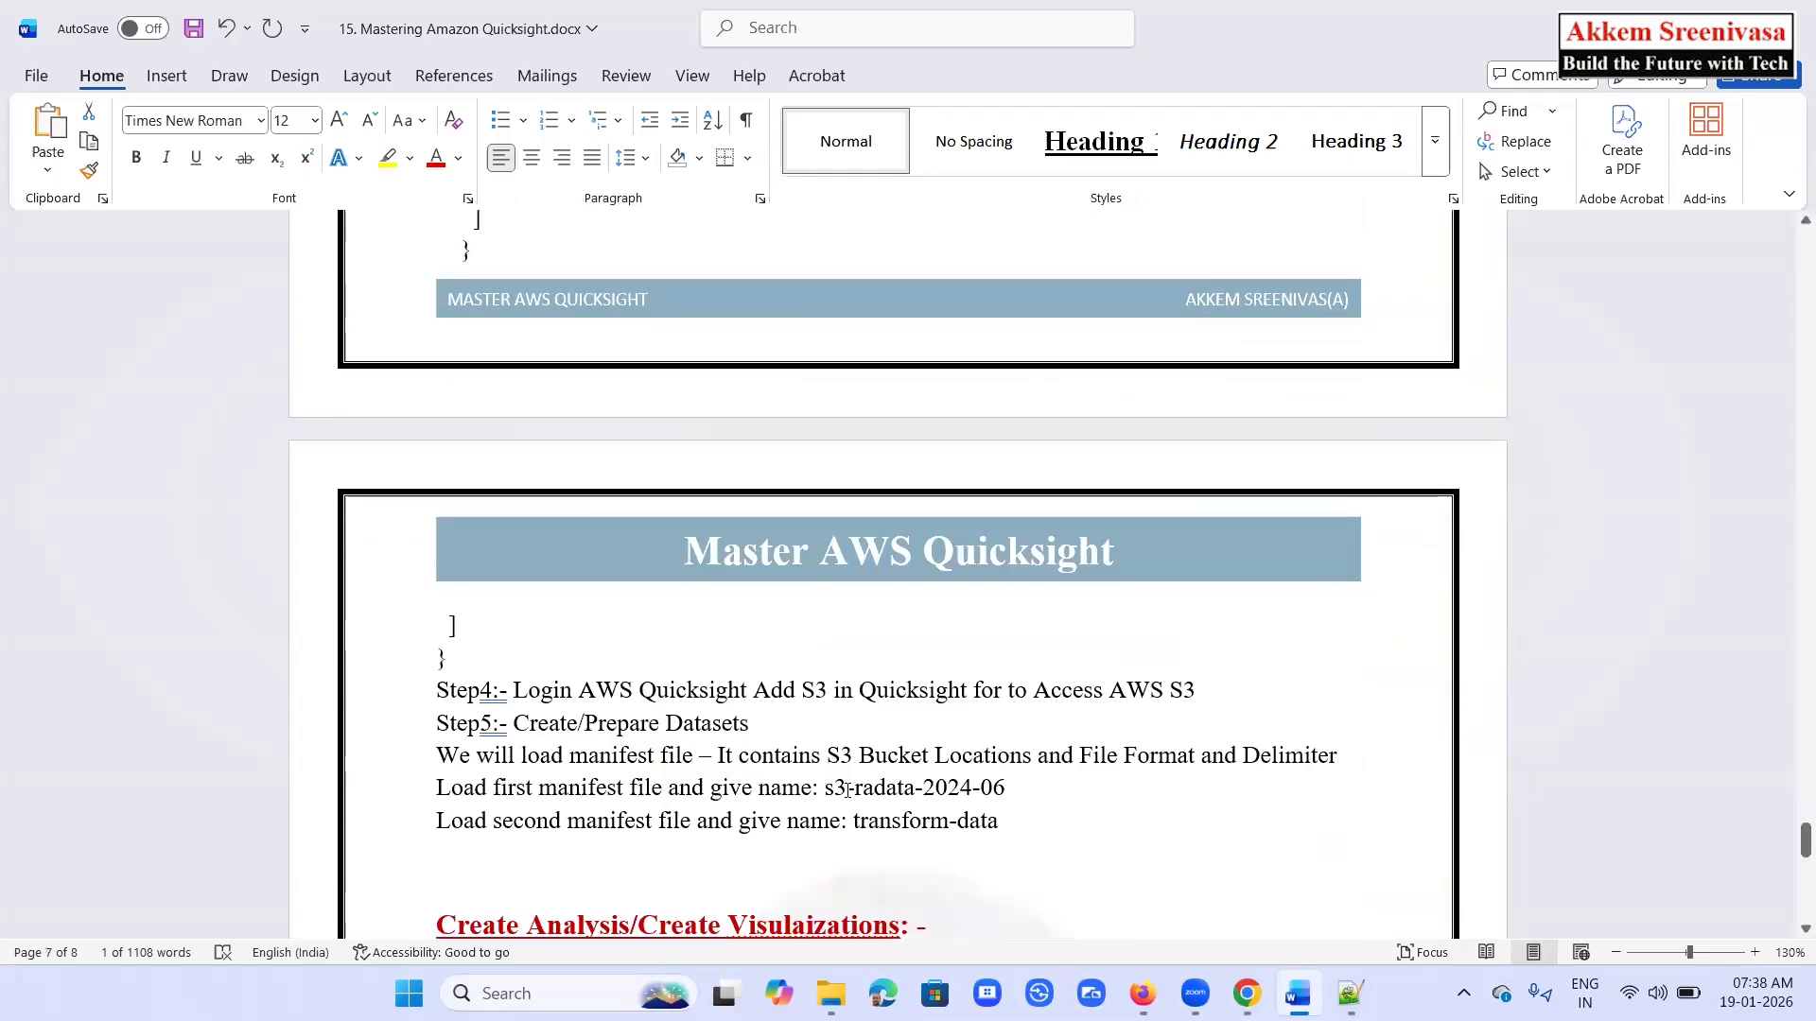
Copy s3-radata-2024-06 from the Word notes, enter it as the data source name in Chrome, and try to connect
{"action": "left_click_drag", "start_coordinate": [825, 787], "coordinate": [1010, 787]}
{"action": "key", "text": "ctrl+c"}
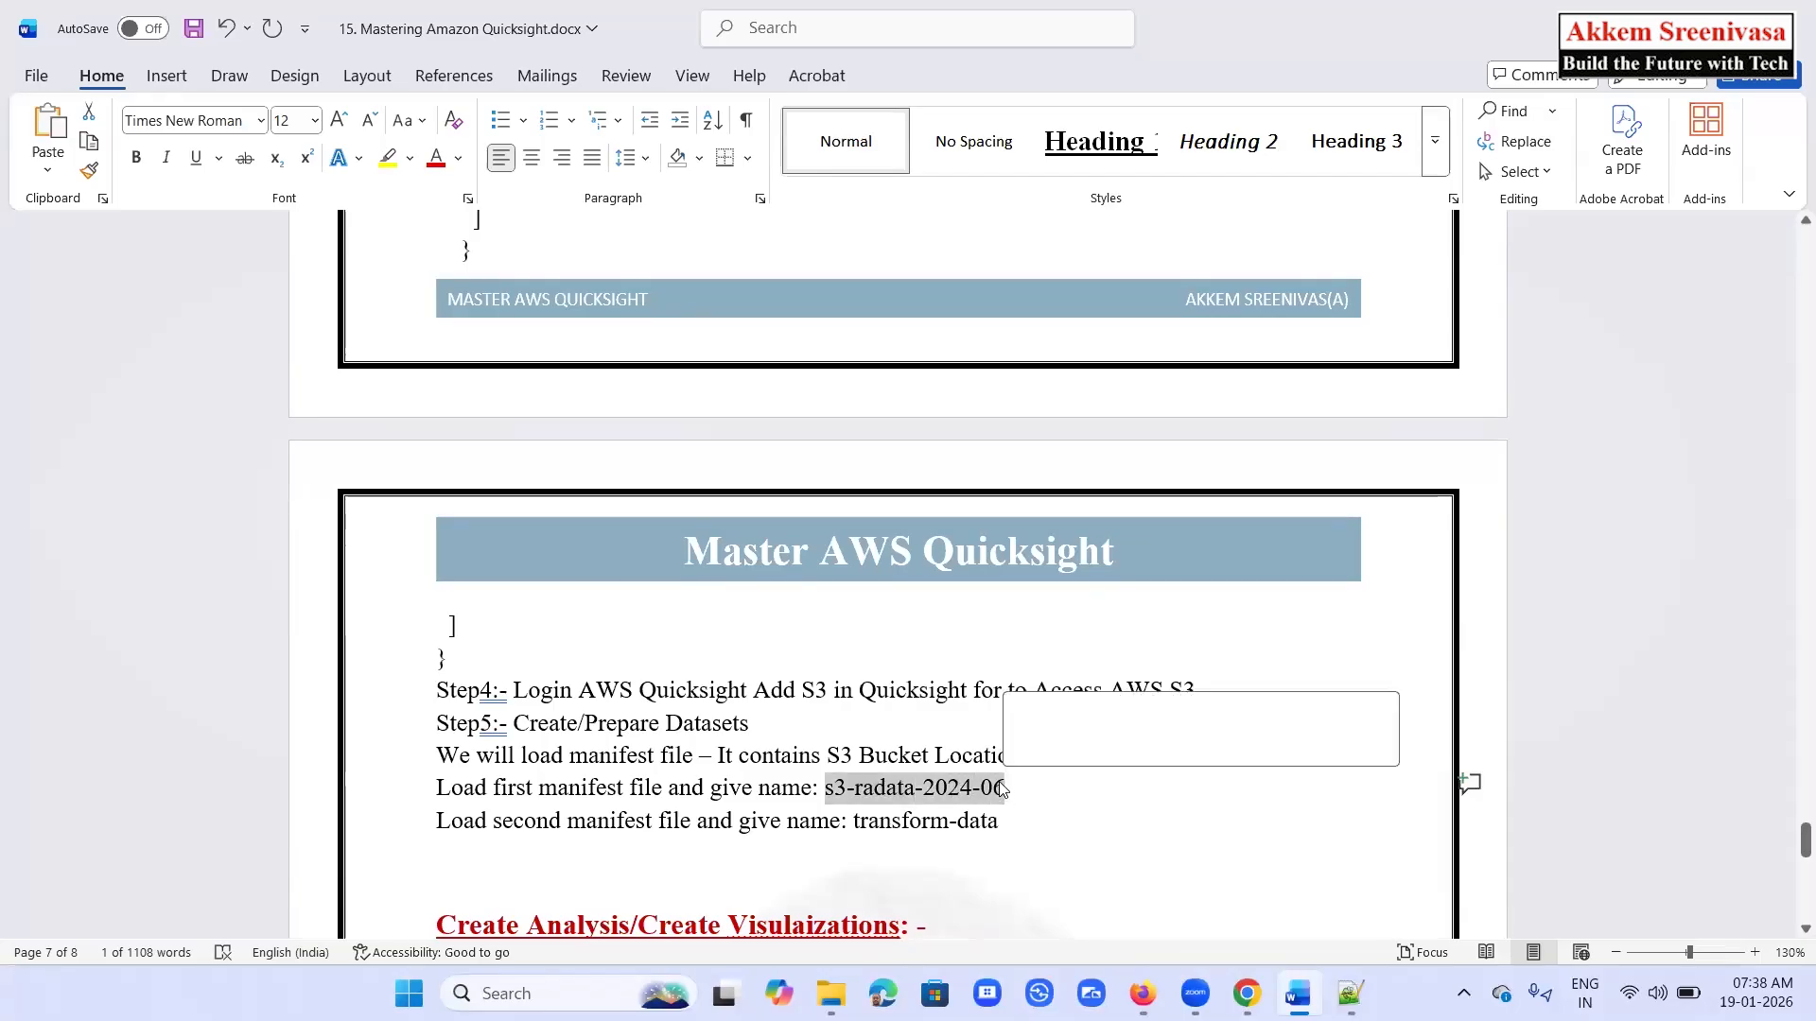
{"action": "left_click", "coordinate": [1245, 983]}
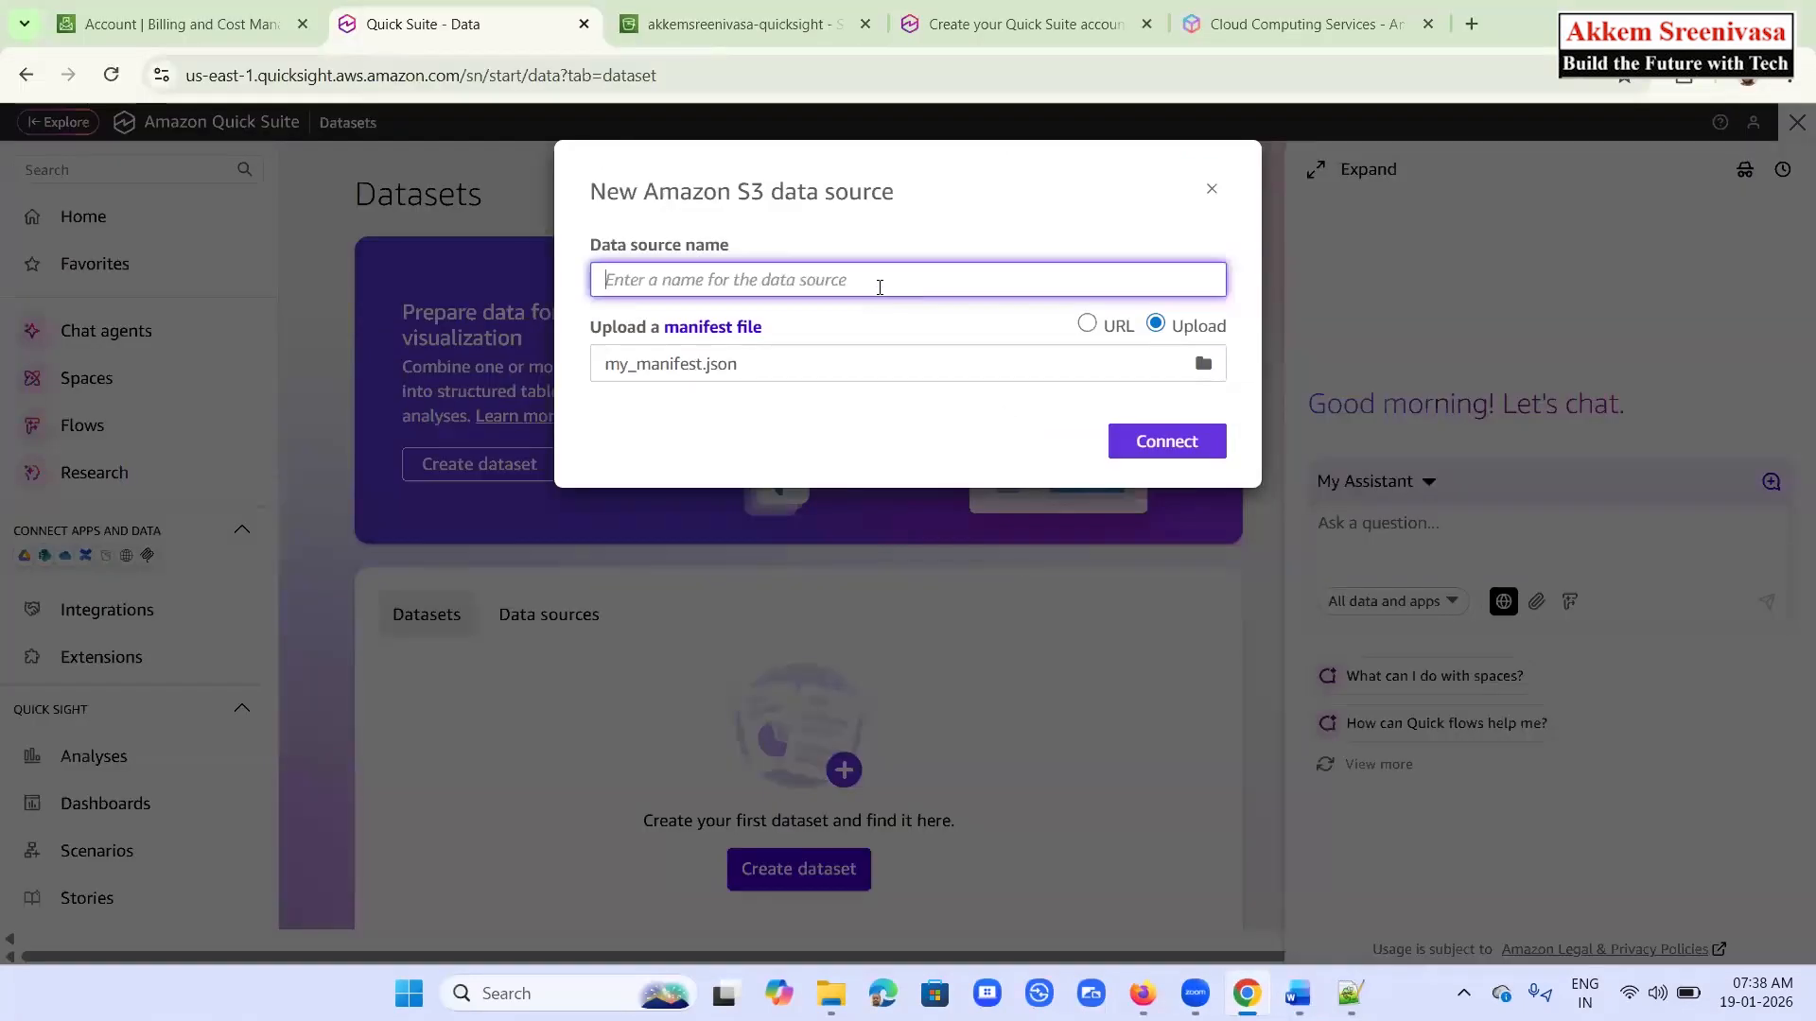
{"action": "key", "text": "ctrl+v"}
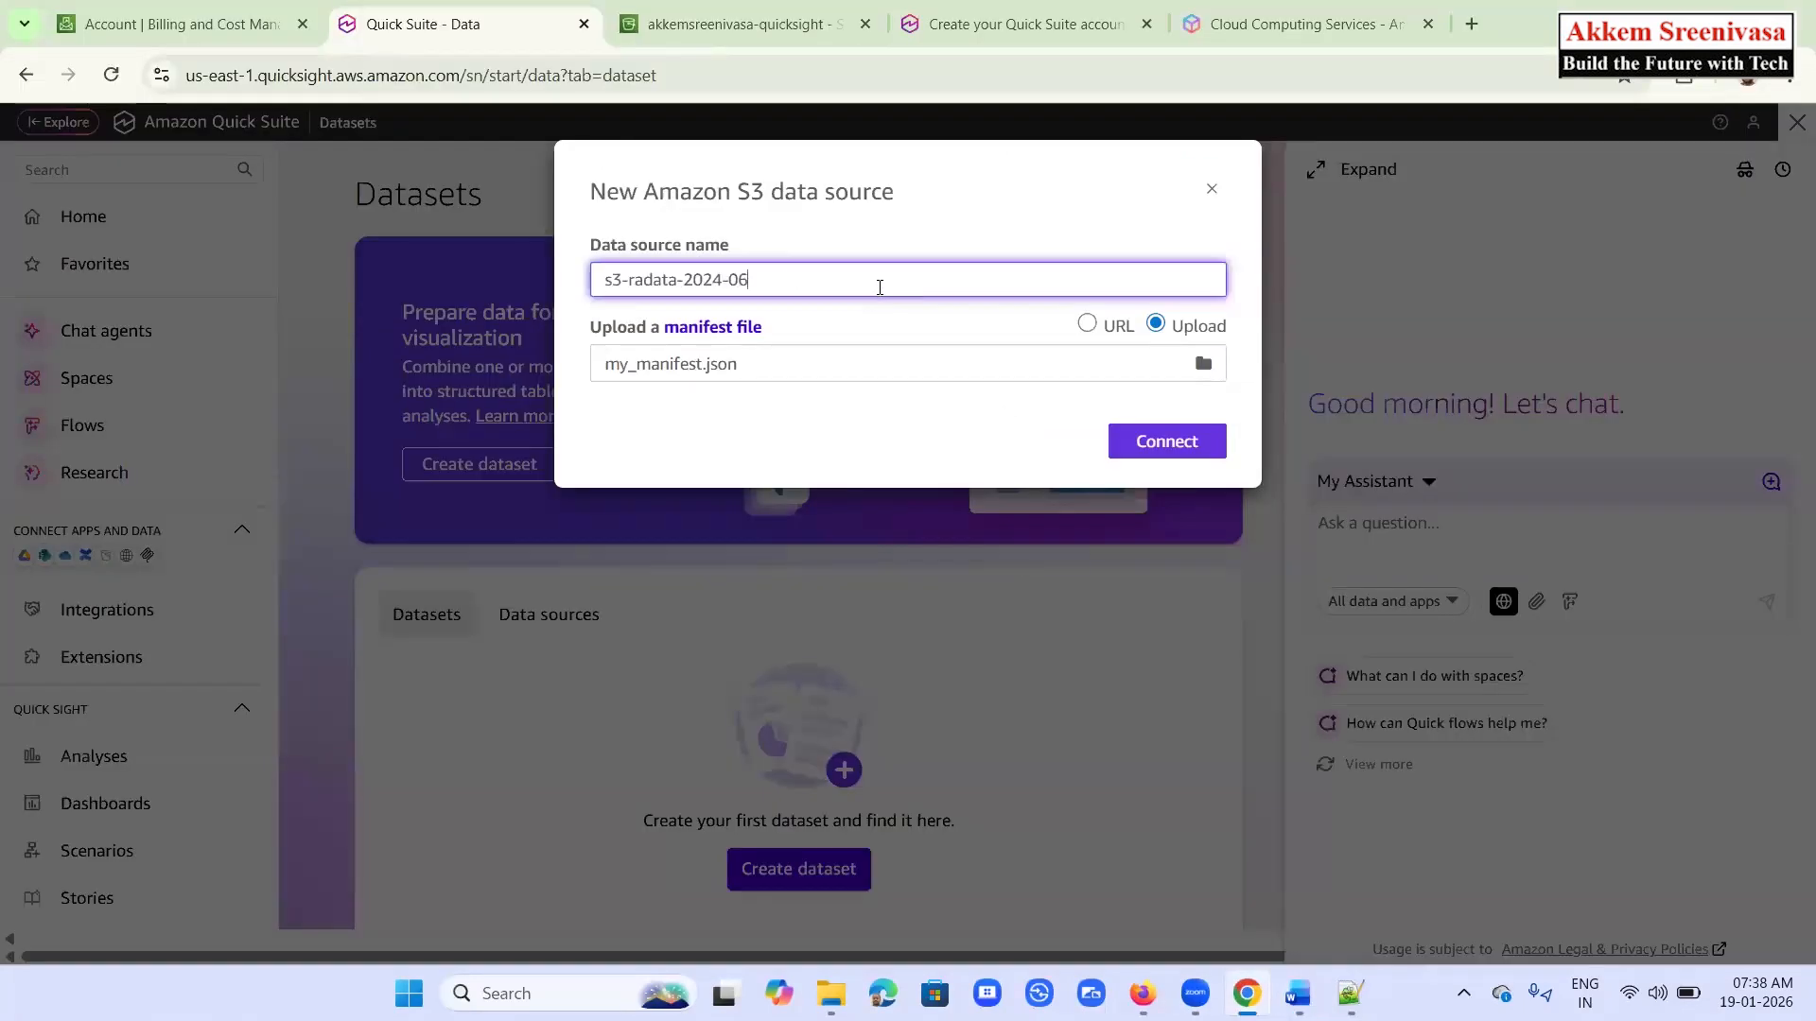
{"action": "left_click", "coordinate": [1170, 442]}
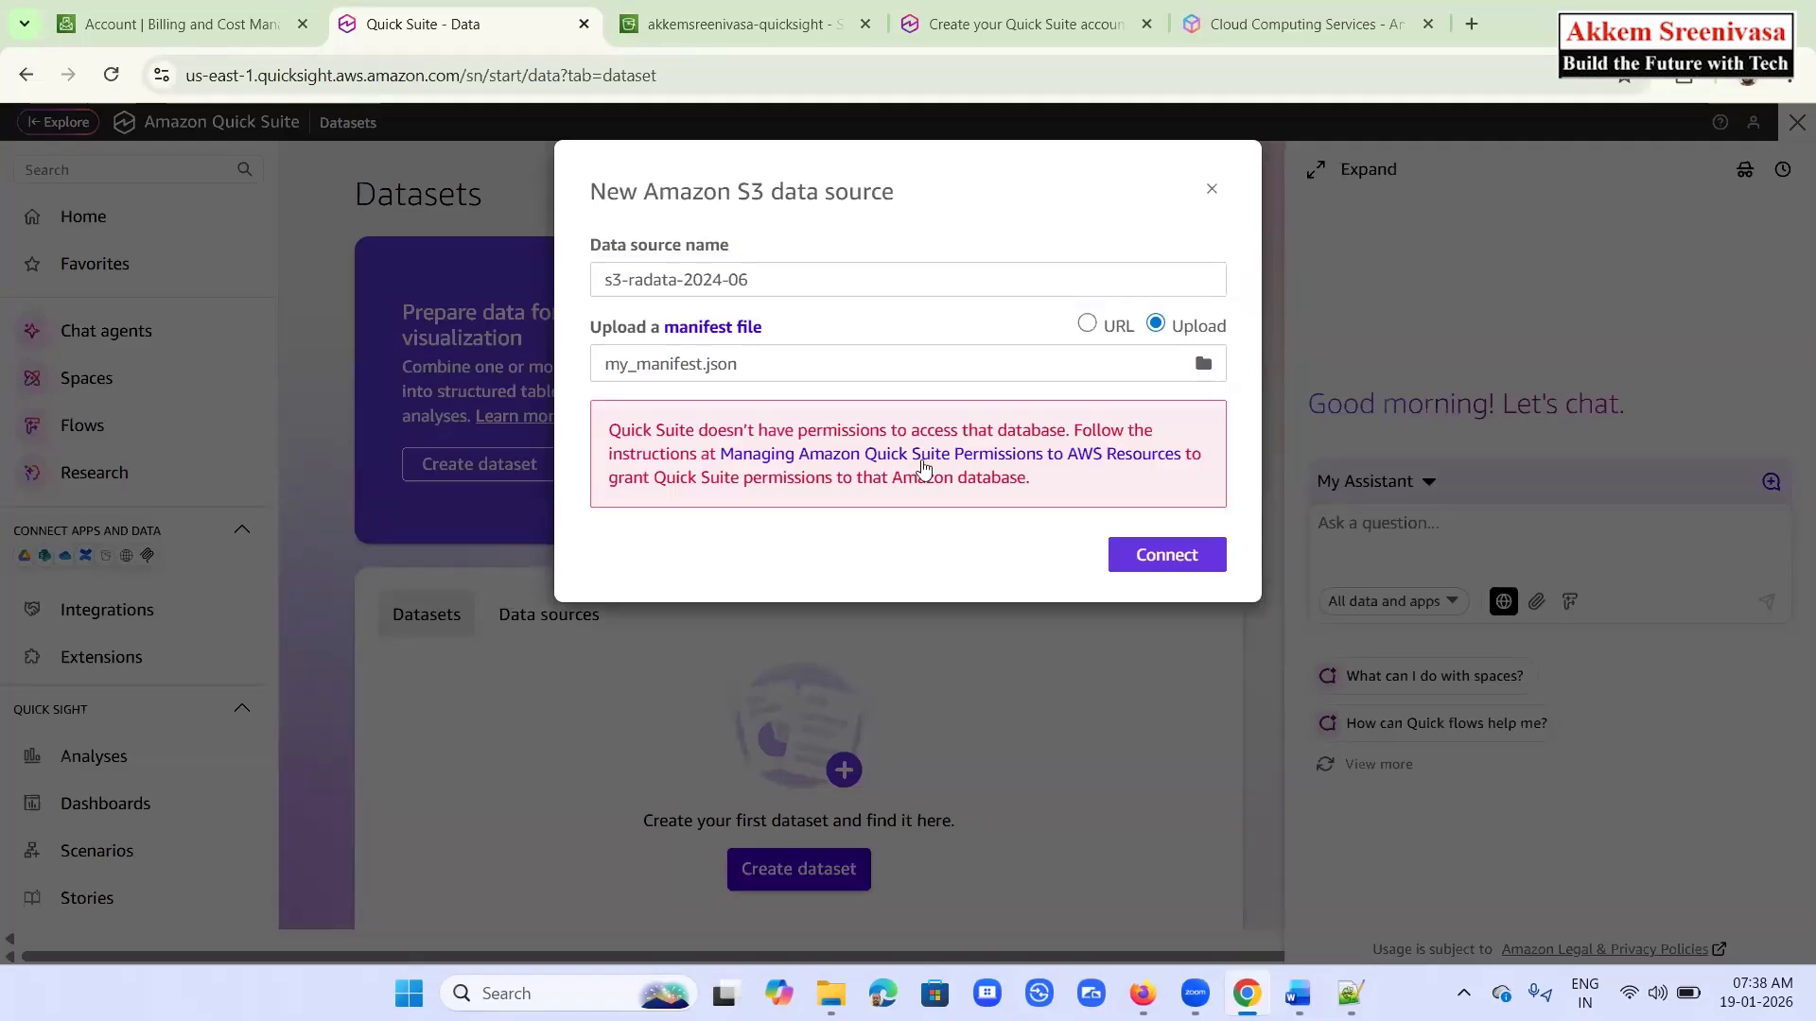
Open the Managing Amazon Quick Suite Permissions to AWS Resources link and look through the linked user guide page
{"action": "left_click", "coordinate": [816, 461]}
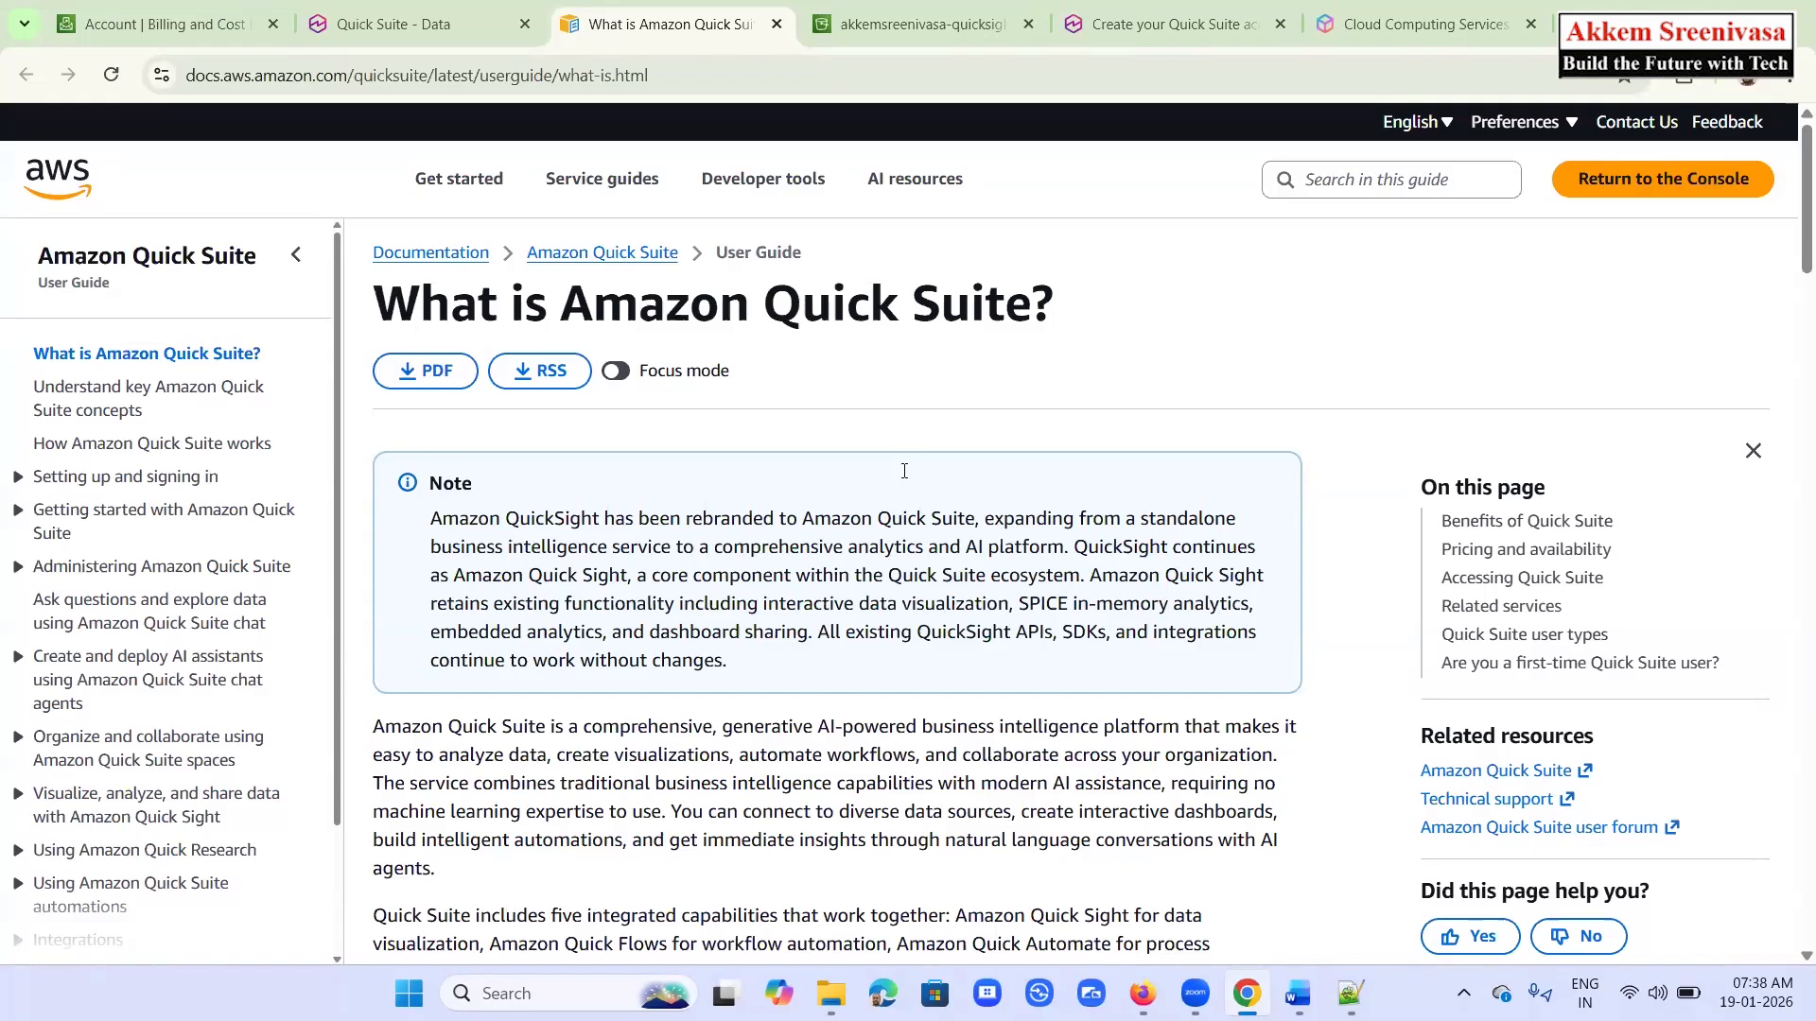
{"action": "scroll", "coordinate": [904, 471], "scroll_direction": "down", "scroll_amount": 10}
{"action": "scroll", "coordinate": [904, 471], "scroll_direction": "down", "scroll_amount": 5}
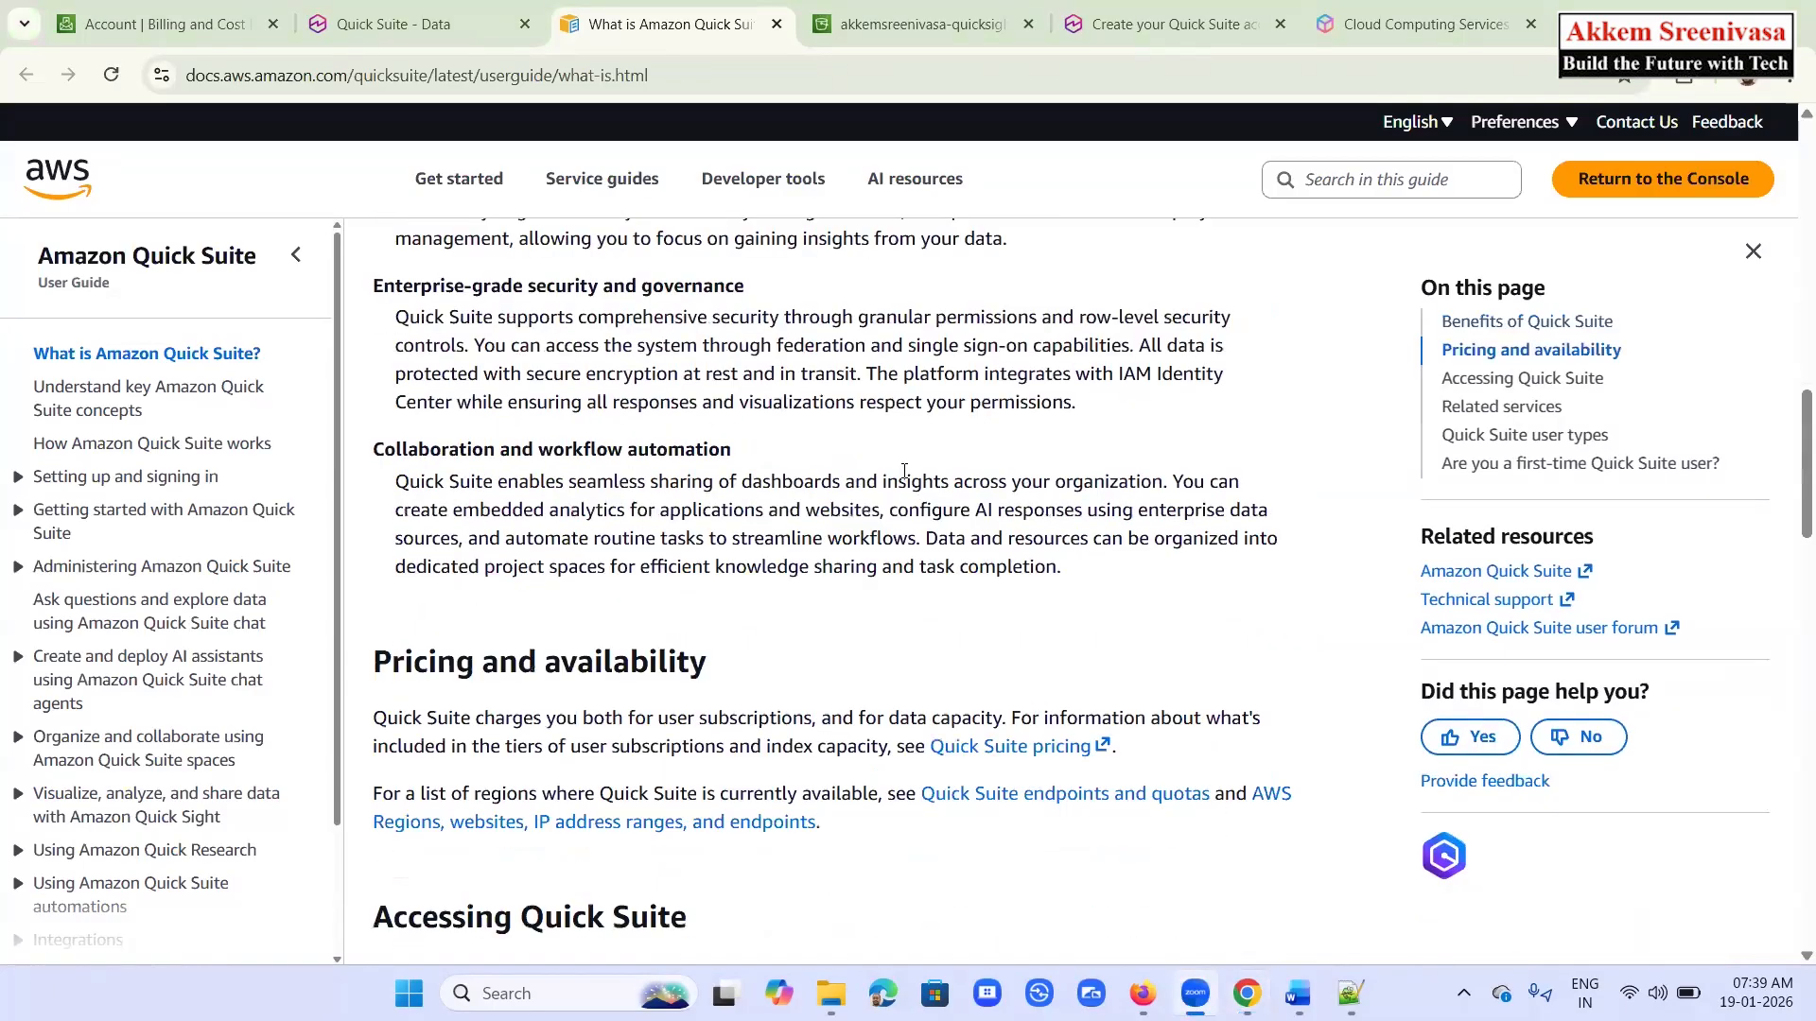
Skim the rest of the Quick Suite user guide page, return to Quick Suite and close the New Amazon S3 data source form
{"action": "scroll", "coordinate": [904, 471], "scroll_direction": "down", "scroll_amount": 5}
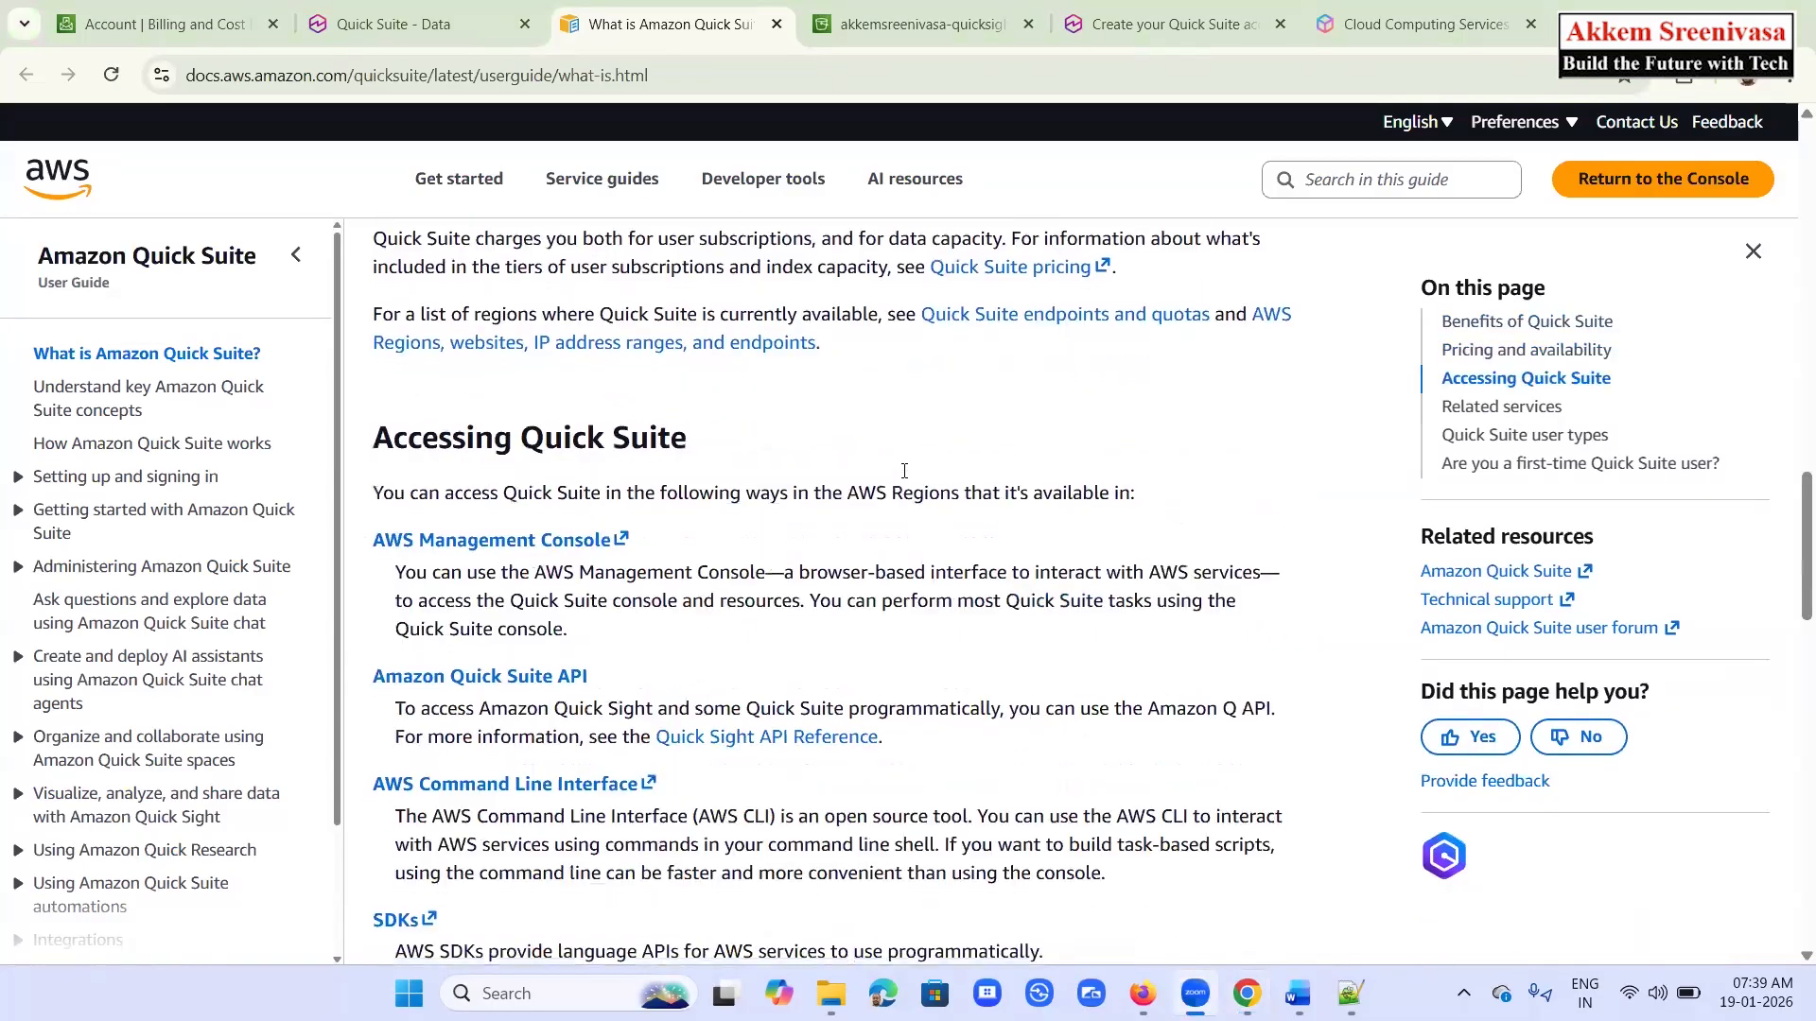
{"action": "scroll", "coordinate": [904, 471], "scroll_direction": "down", "scroll_amount": 5}
{"action": "left_click", "coordinate": [359, 17]}
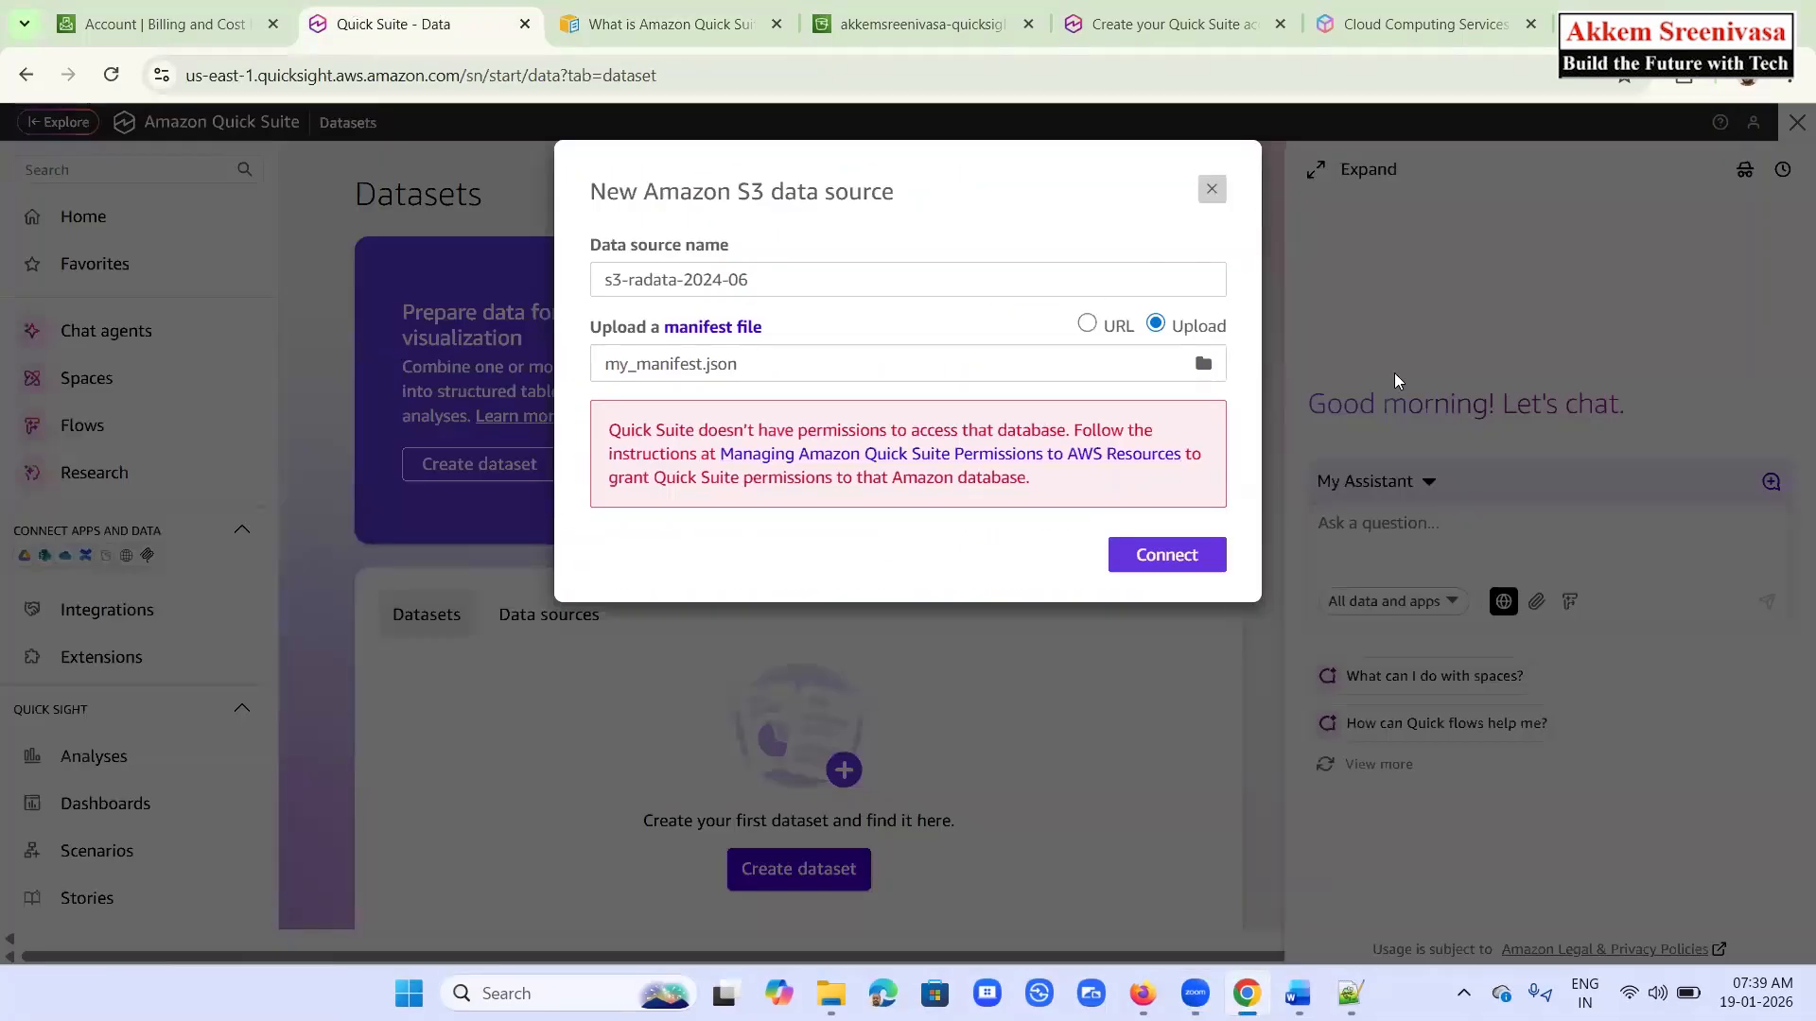
{"action": "left_click", "coordinate": [1213, 192]}
Open Integrations and view the Create integration form for an Amazon S3 knowledge base, closing it without creating anything
{"action": "scroll", "coordinate": [778, 628], "scroll_direction": "down", "scroll_amount": 1}
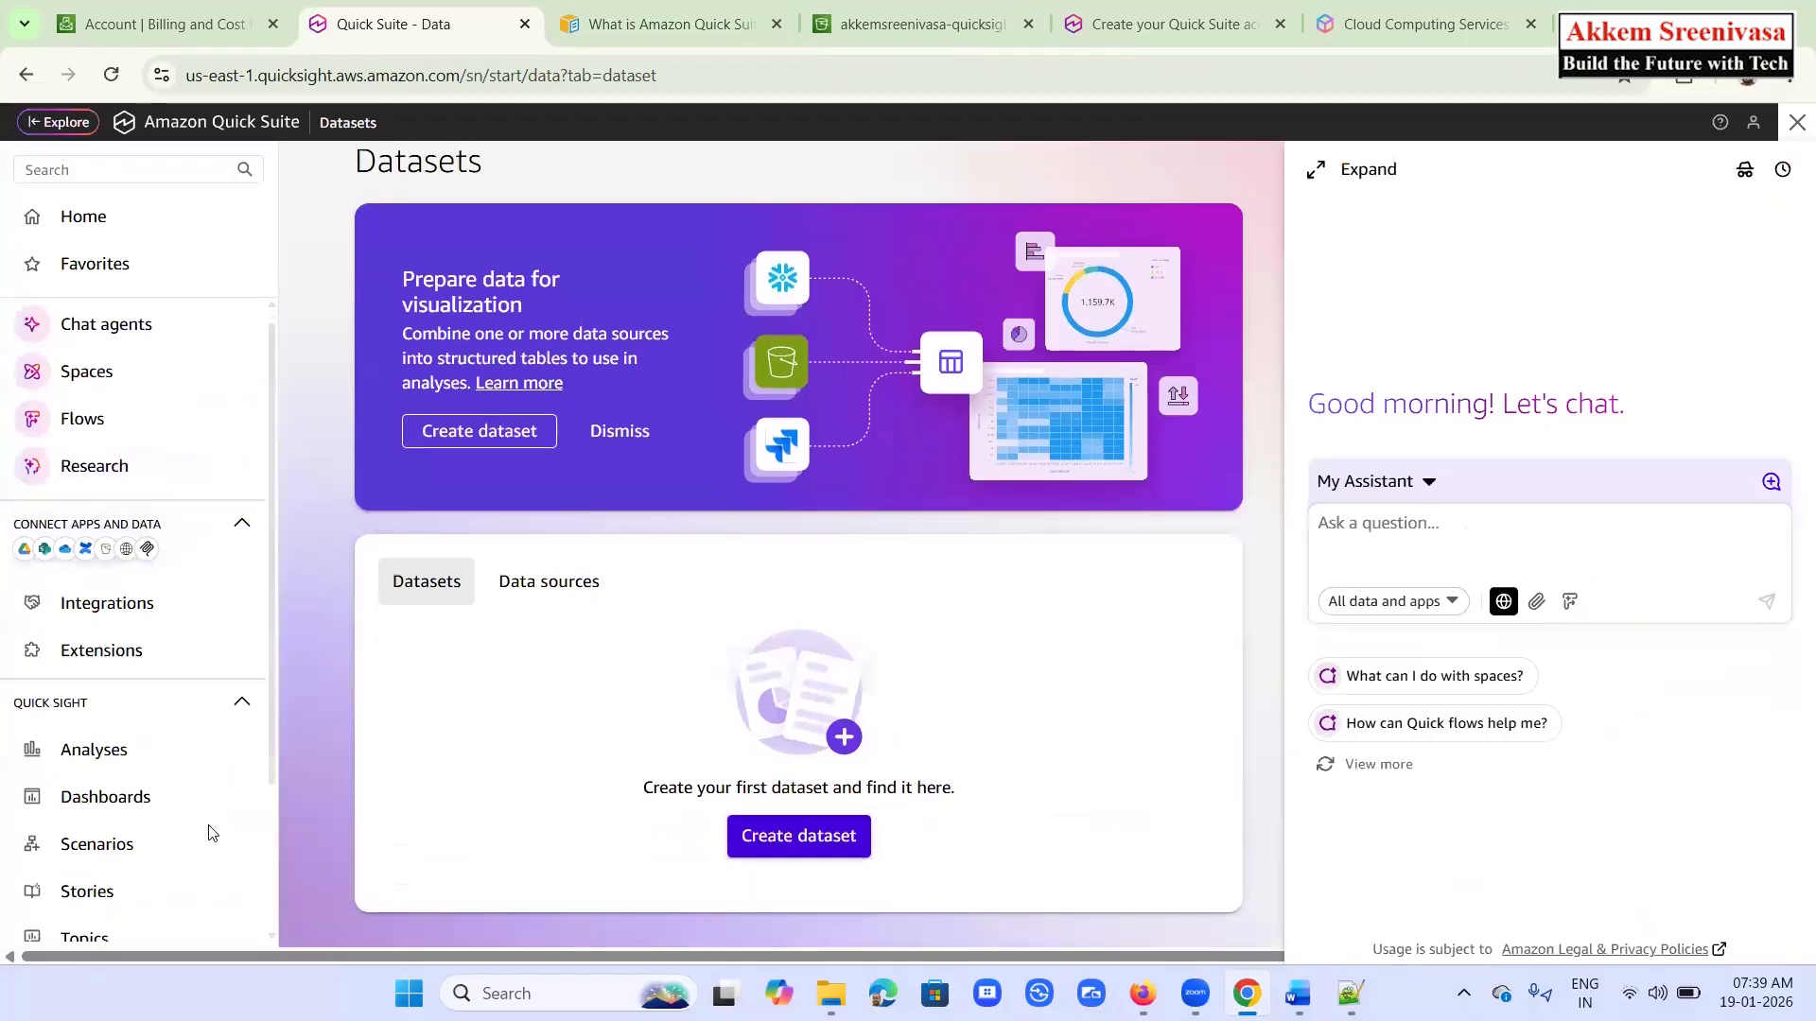
{"action": "scroll", "coordinate": [203, 830], "scroll_direction": "down", "scroll_amount": 2}
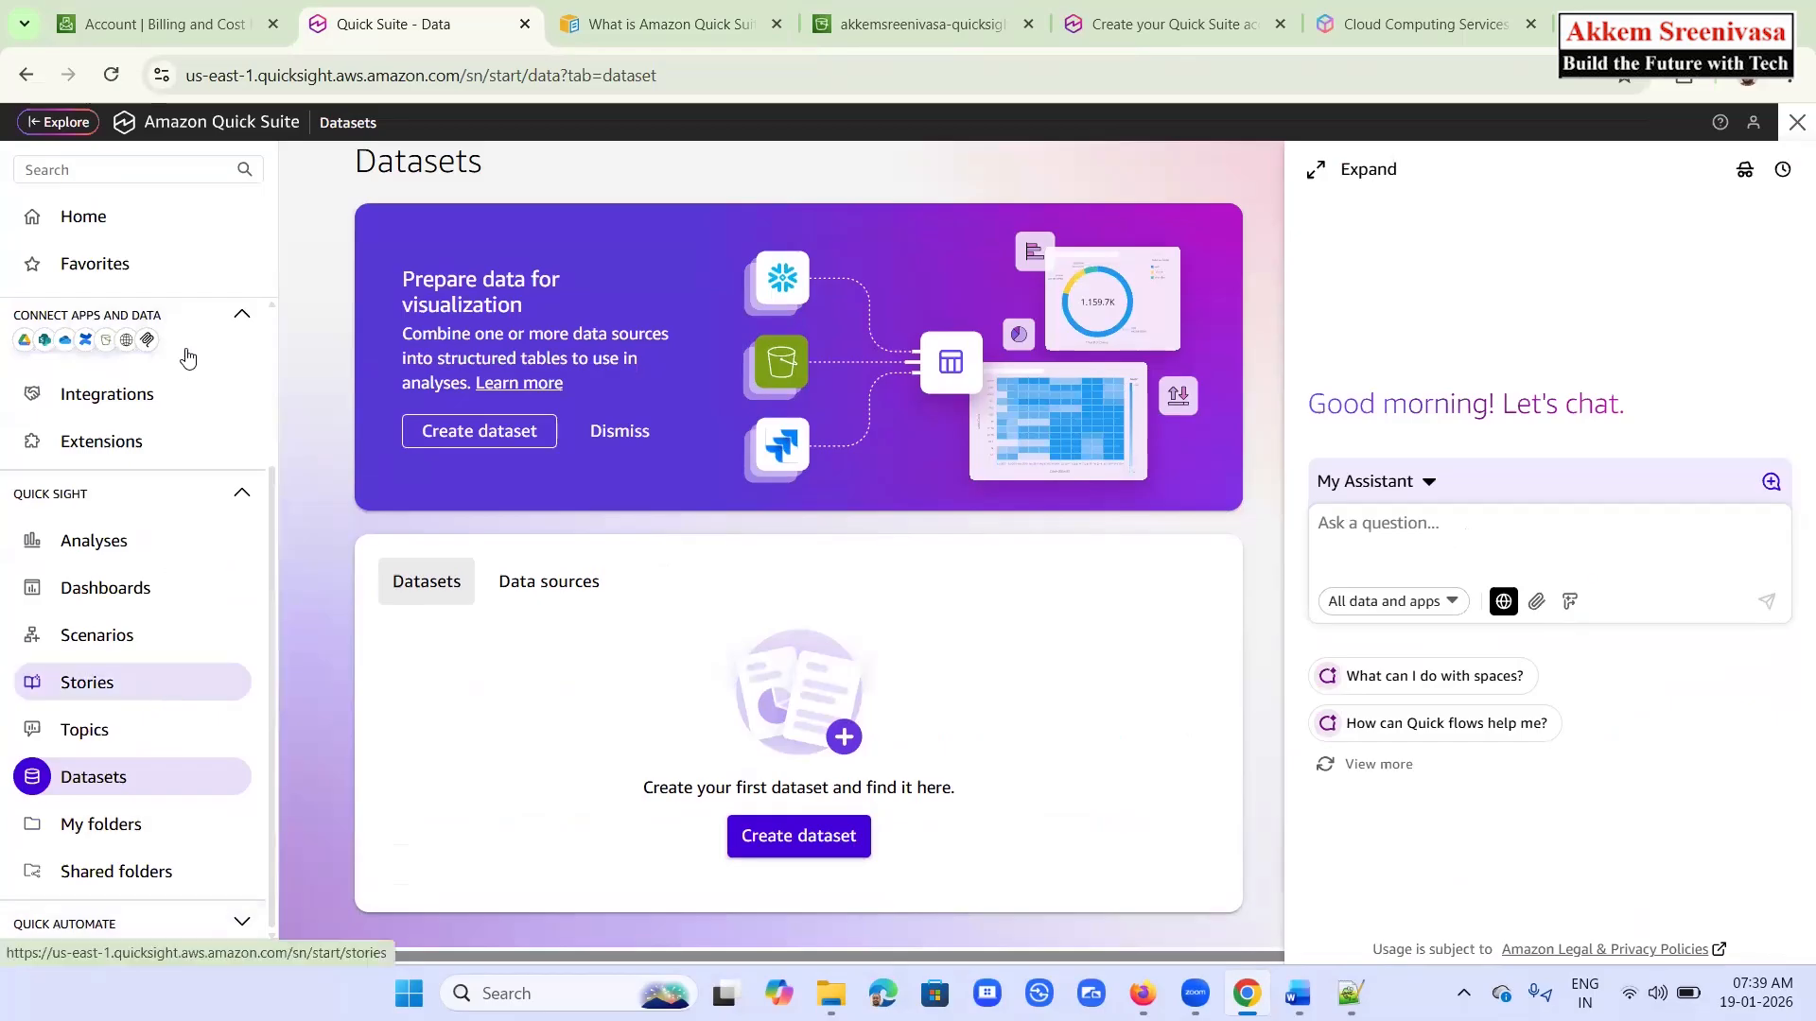
{"action": "left_click", "coordinate": [141, 393]}
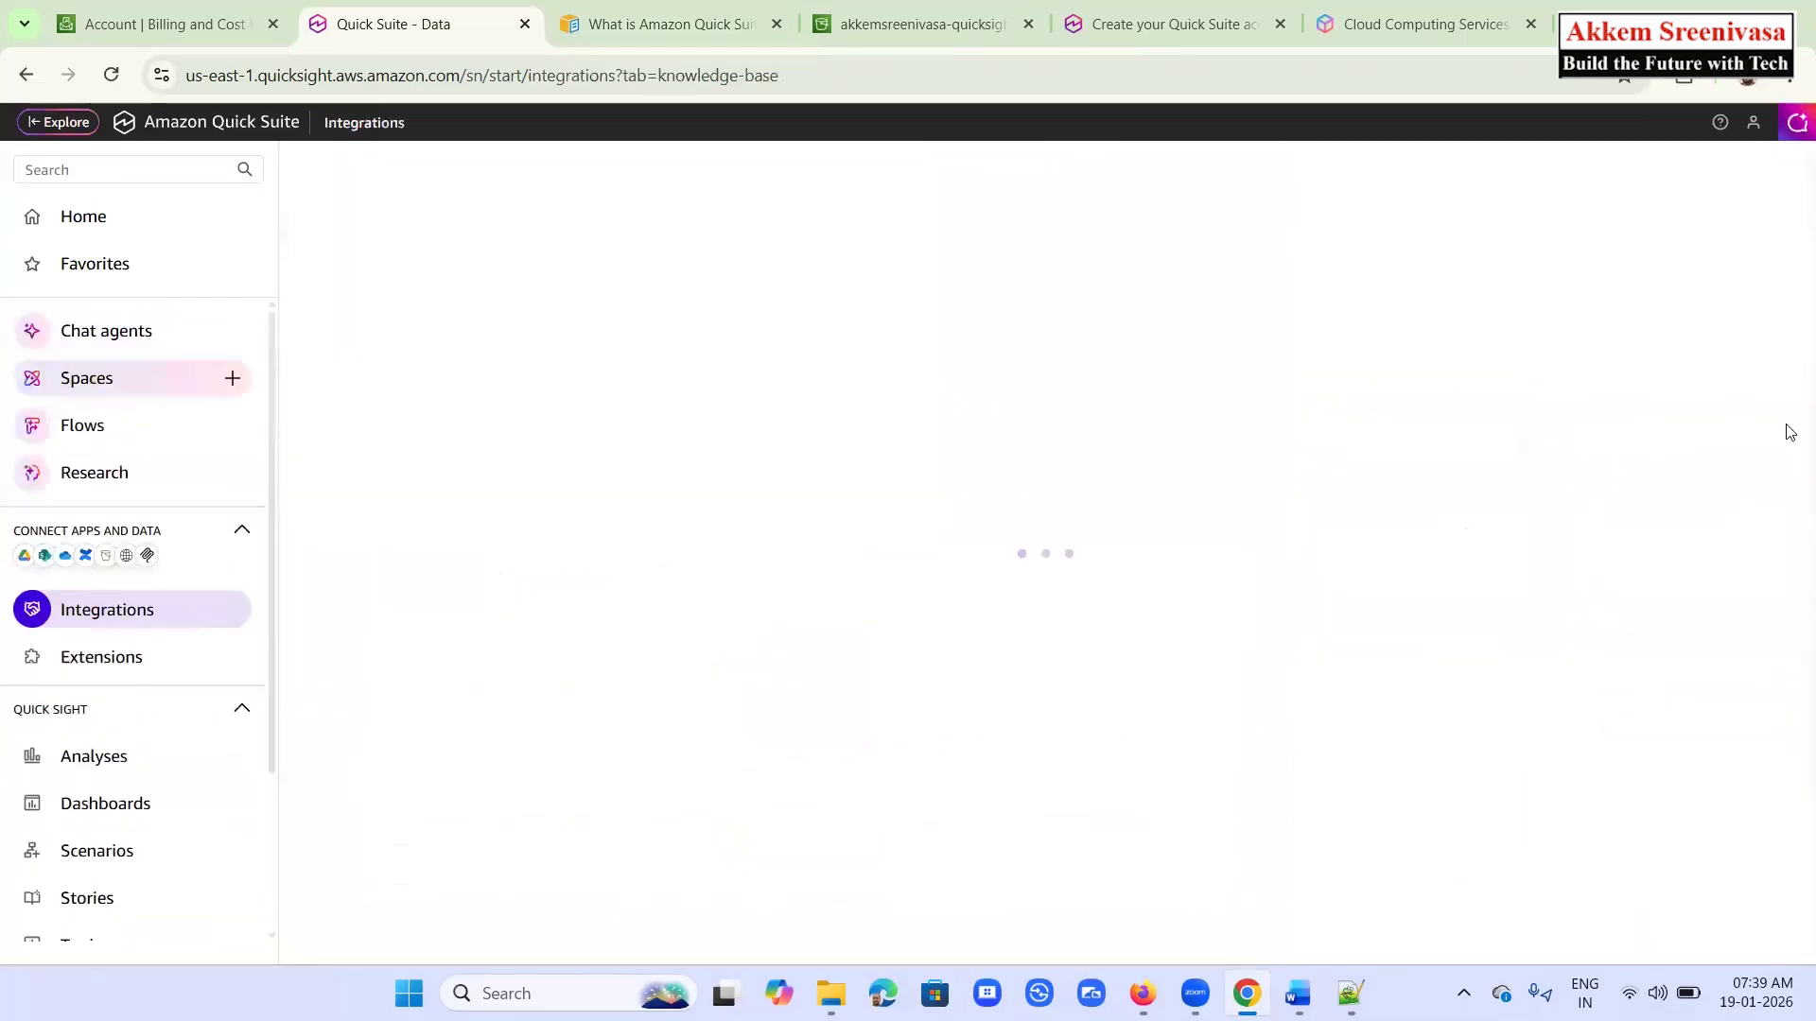
{"action": "scroll", "coordinate": [1791, 501], "scroll_direction": "down", "scroll_amount": 3}
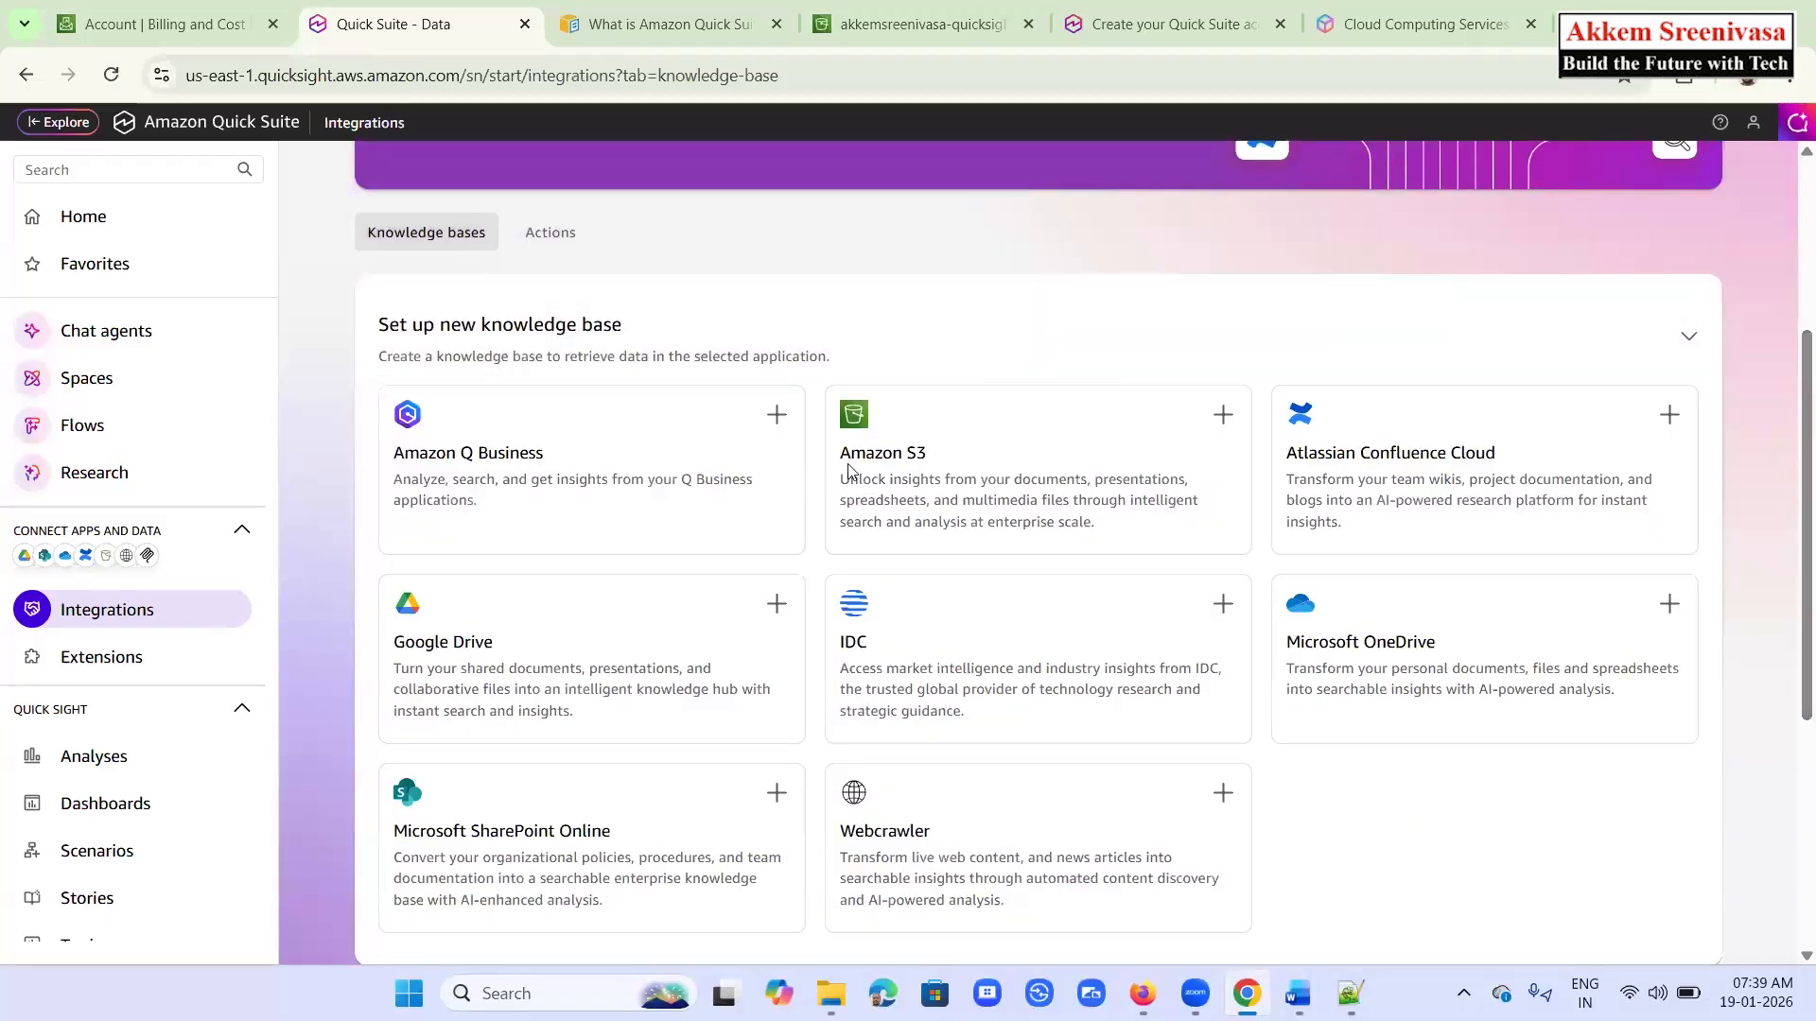
{"action": "left_click", "coordinate": [1222, 414]}
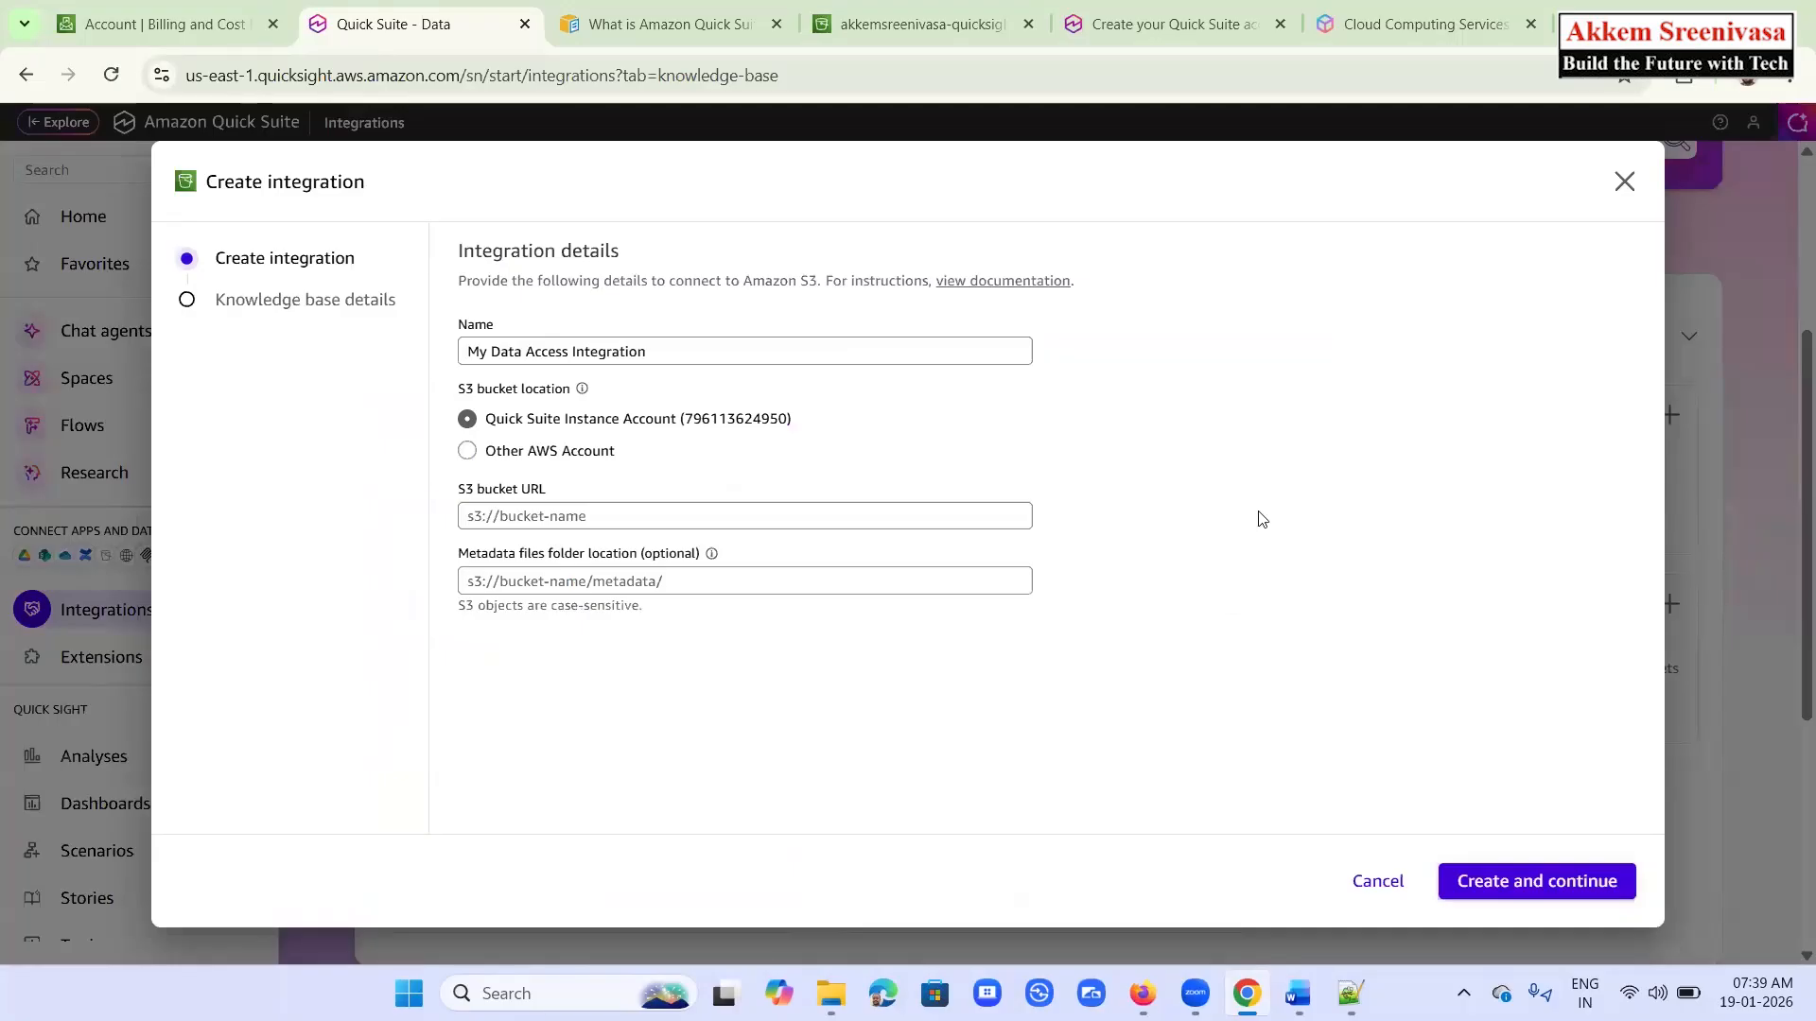
{"action": "left_click", "coordinate": [1624, 182]}
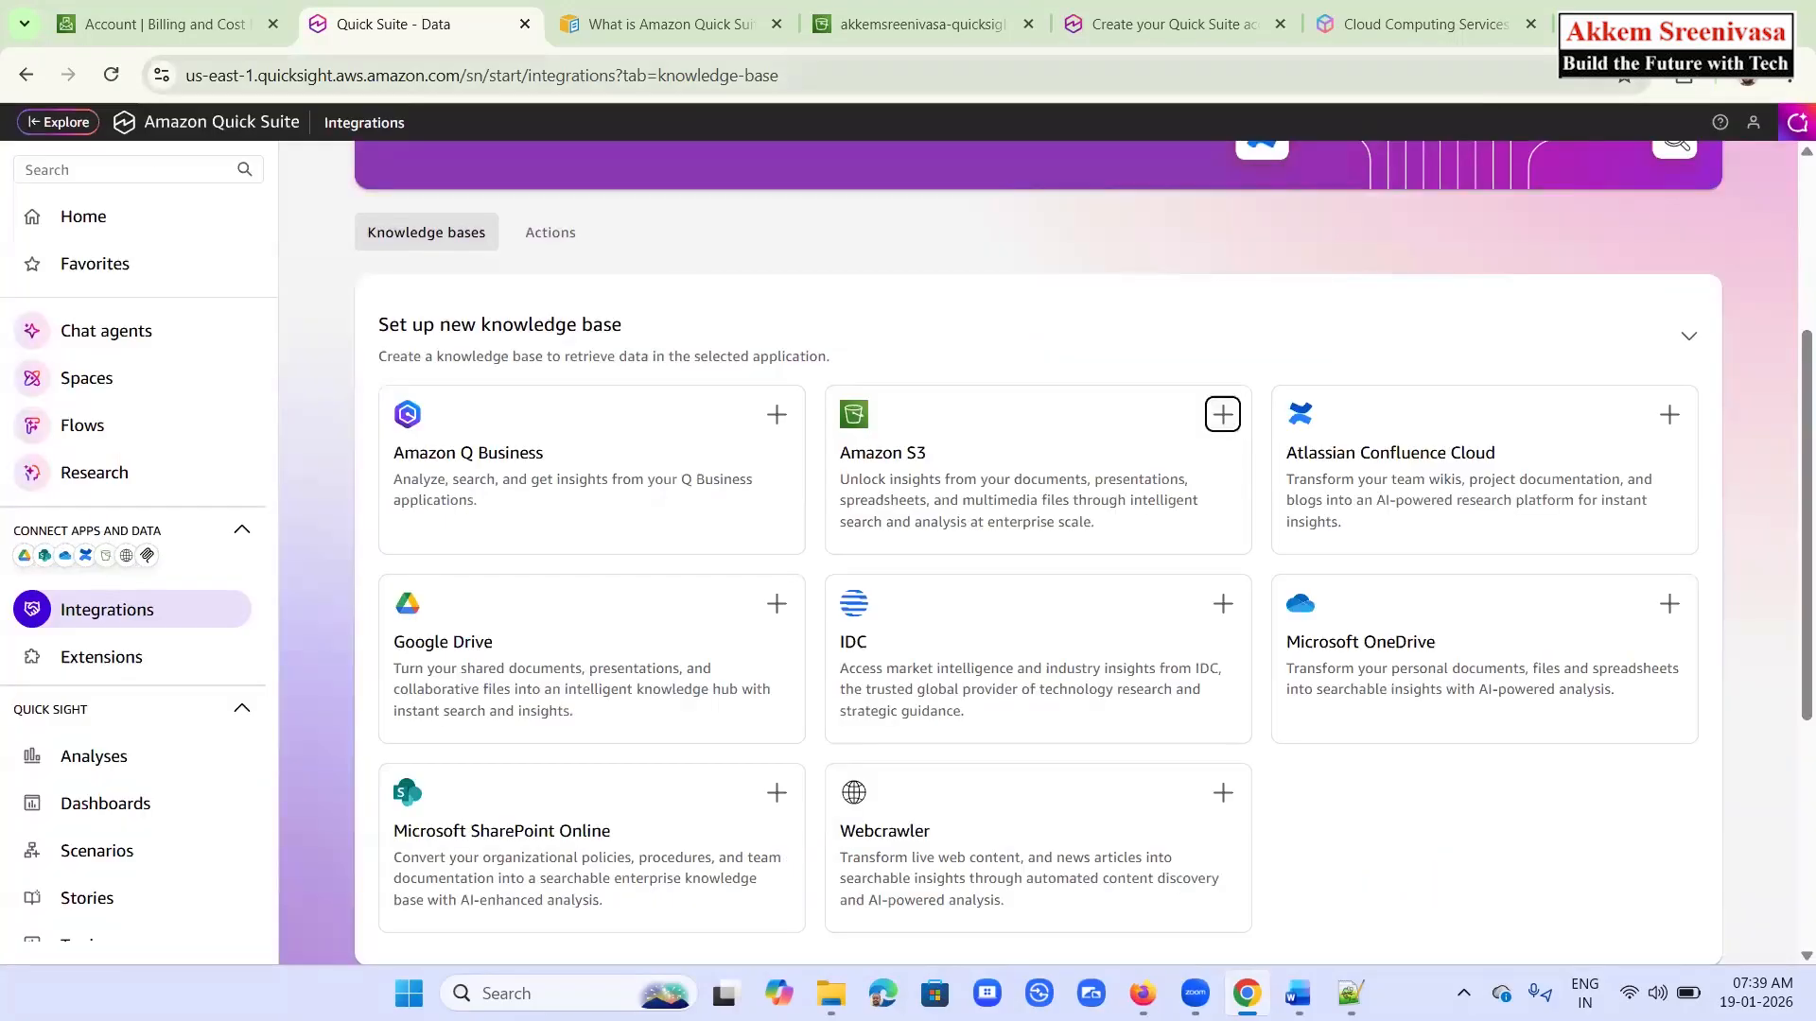
Switch to the Quicksight notes in Word and read Step2 on giving Quicksight IAM permission to access AWS S3
{"action": "mouse_move", "coordinate": [1298, 993]}
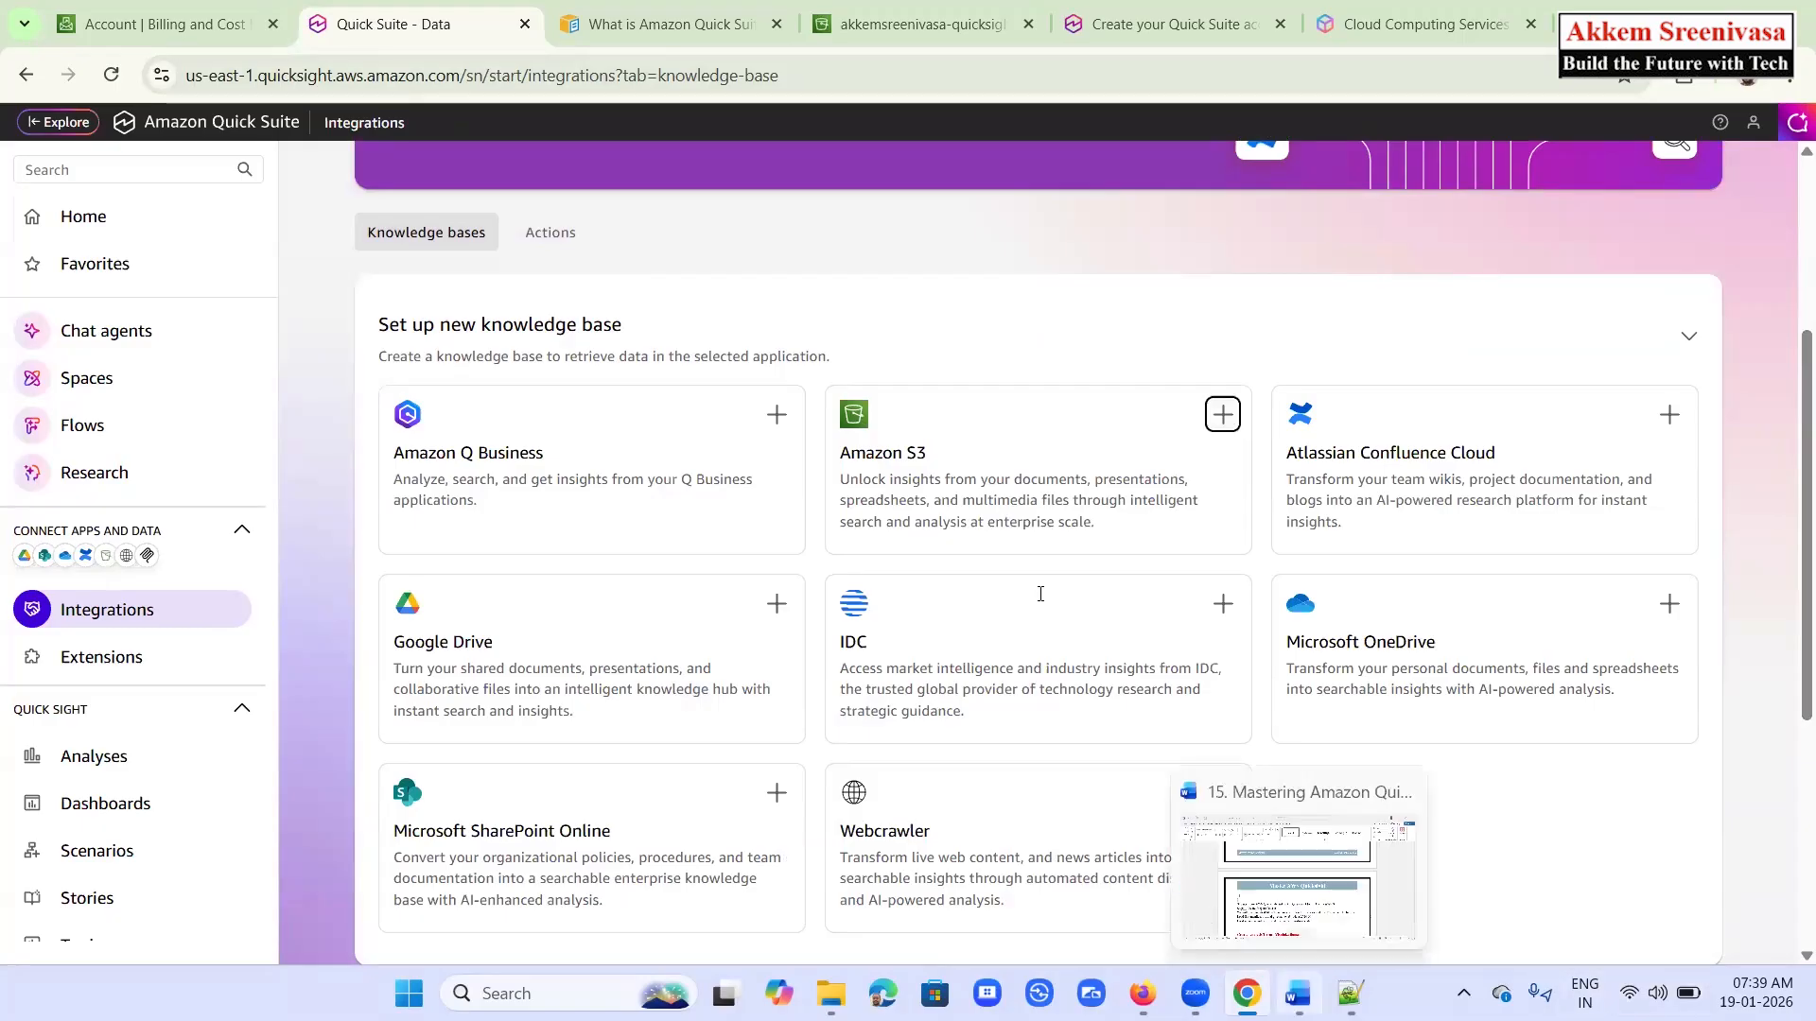
{"action": "key", "text": "alt+Tab"}
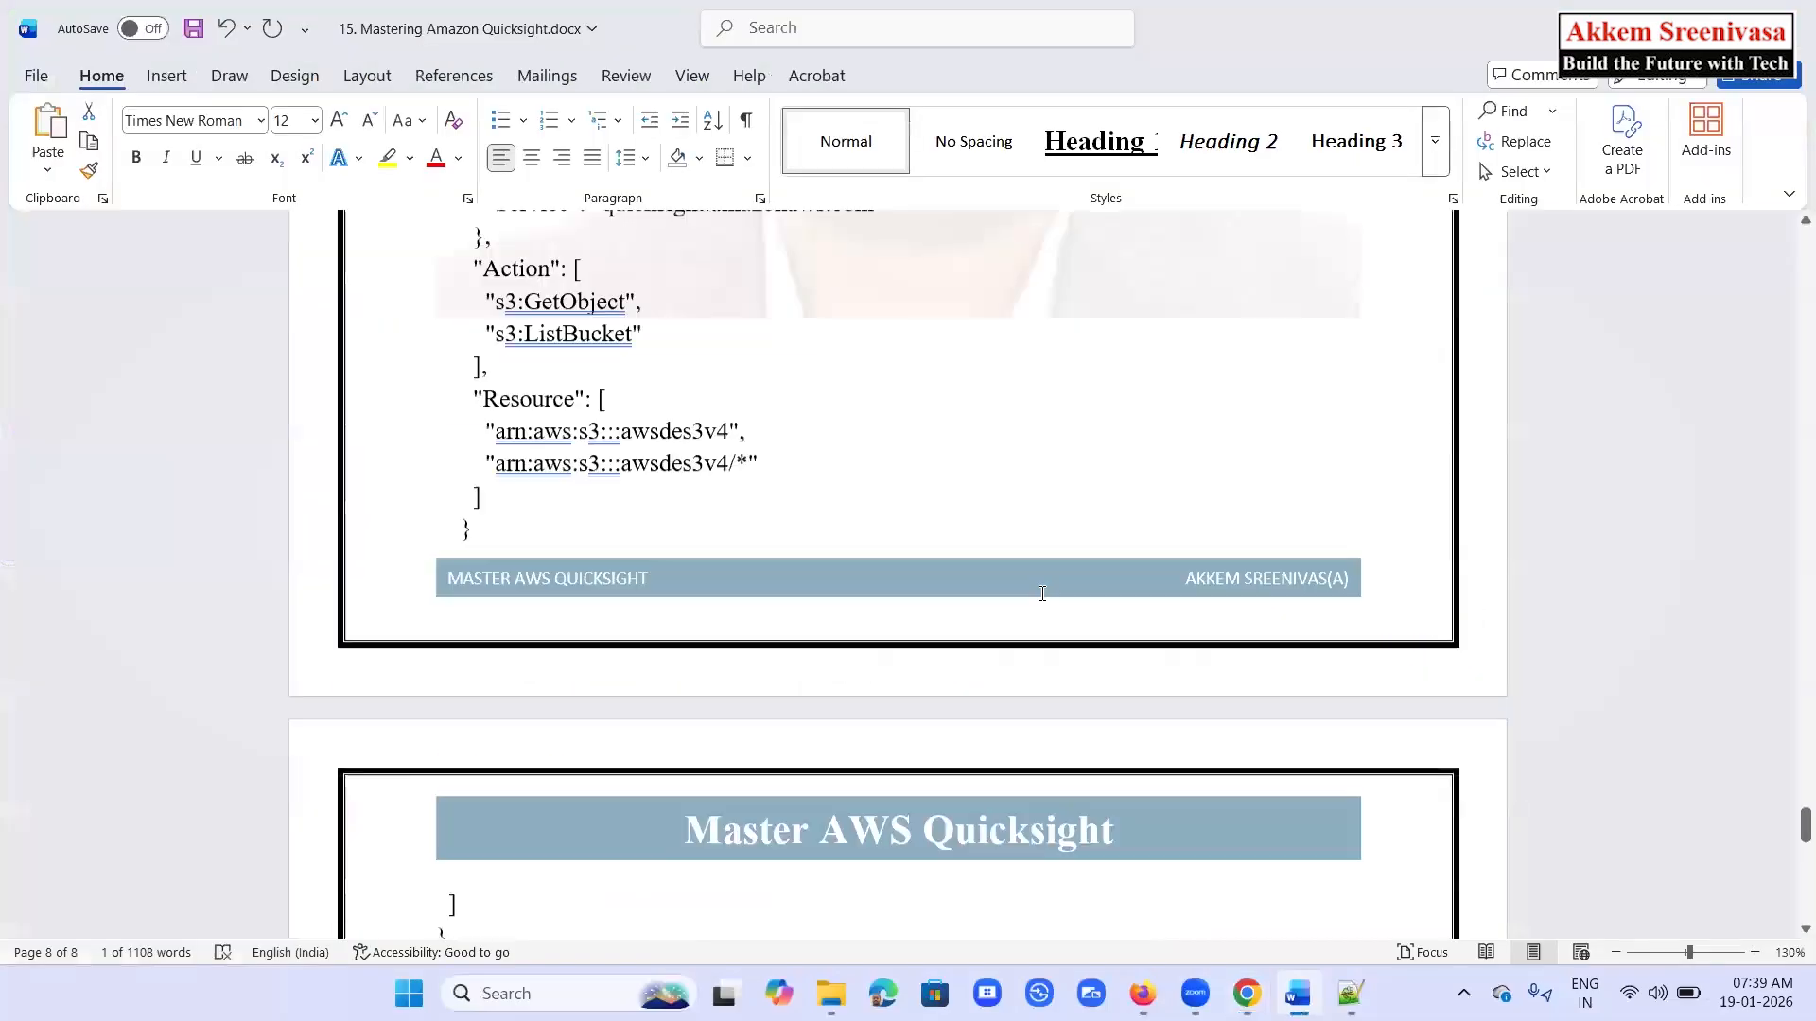
{"action": "scroll", "coordinate": [1044, 593], "scroll_direction": "up", "scroll_amount": 6}
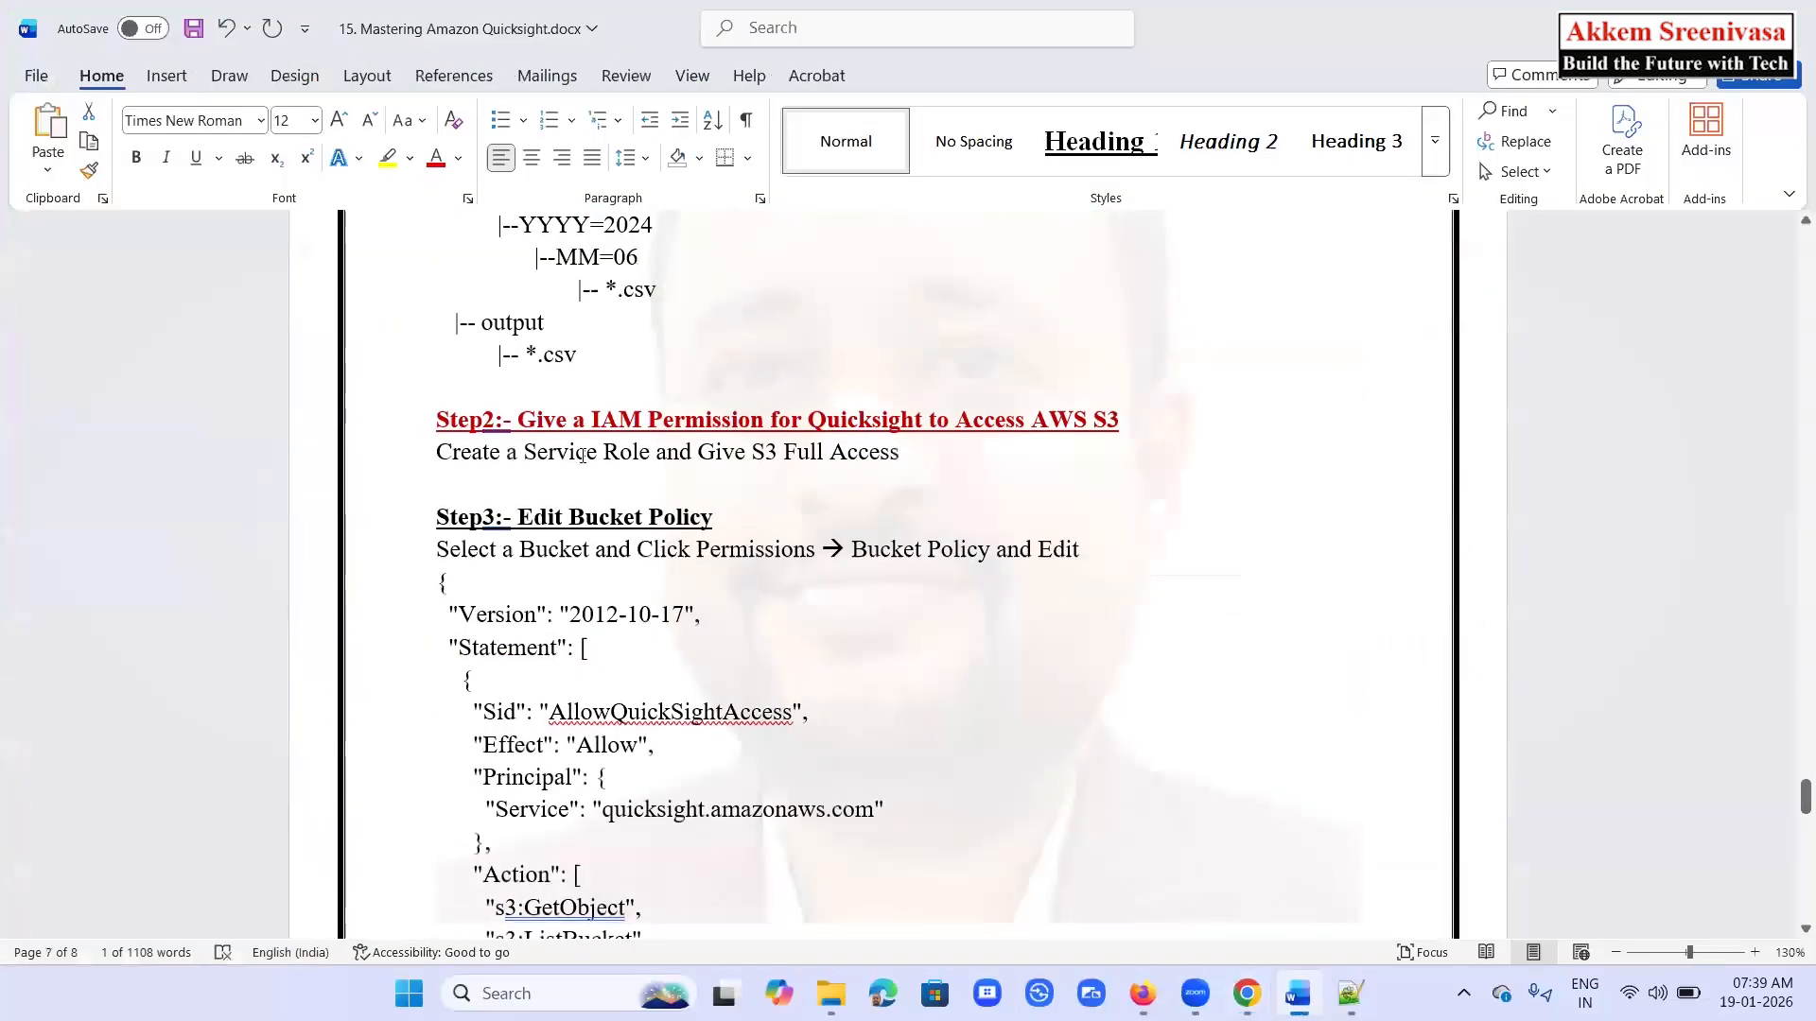
{"action": "left_click_drag", "start_coordinate": [523, 452], "coordinate": [900, 452]}
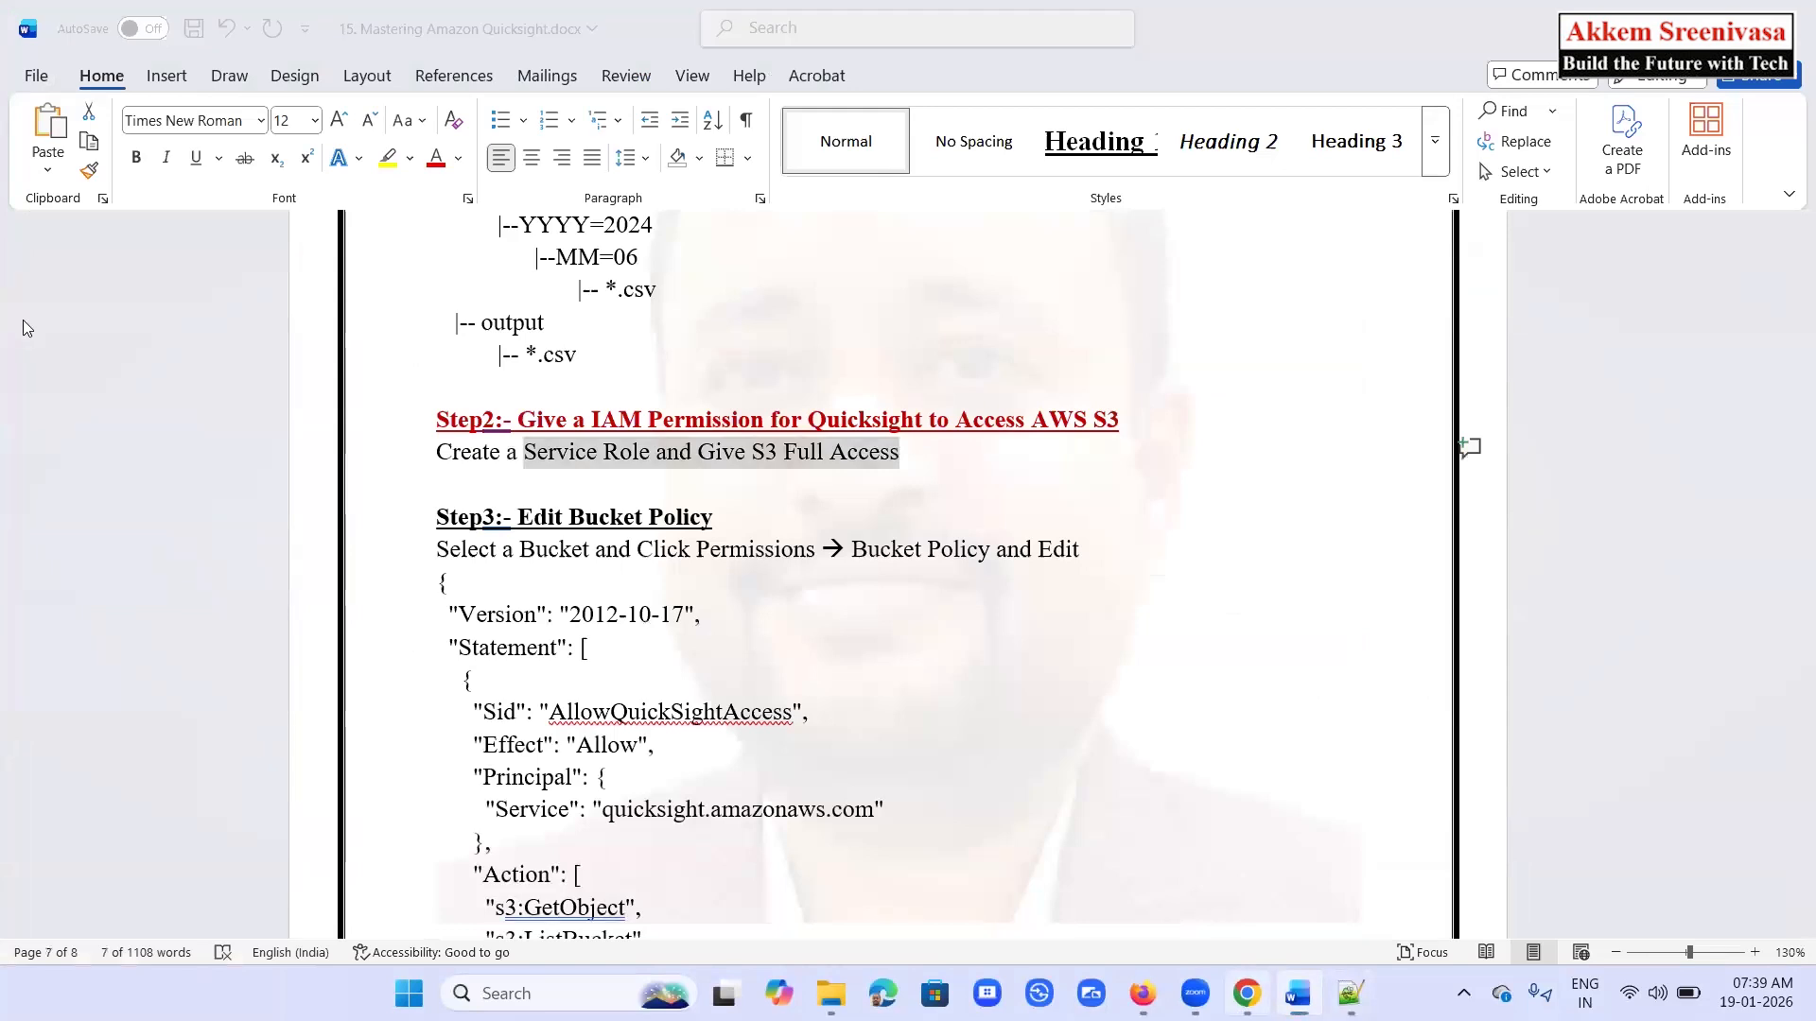
Return to Chrome and recheck the integration details required for Amazon S3, cancelling the form
{"action": "key", "text": "alt+Tab"}
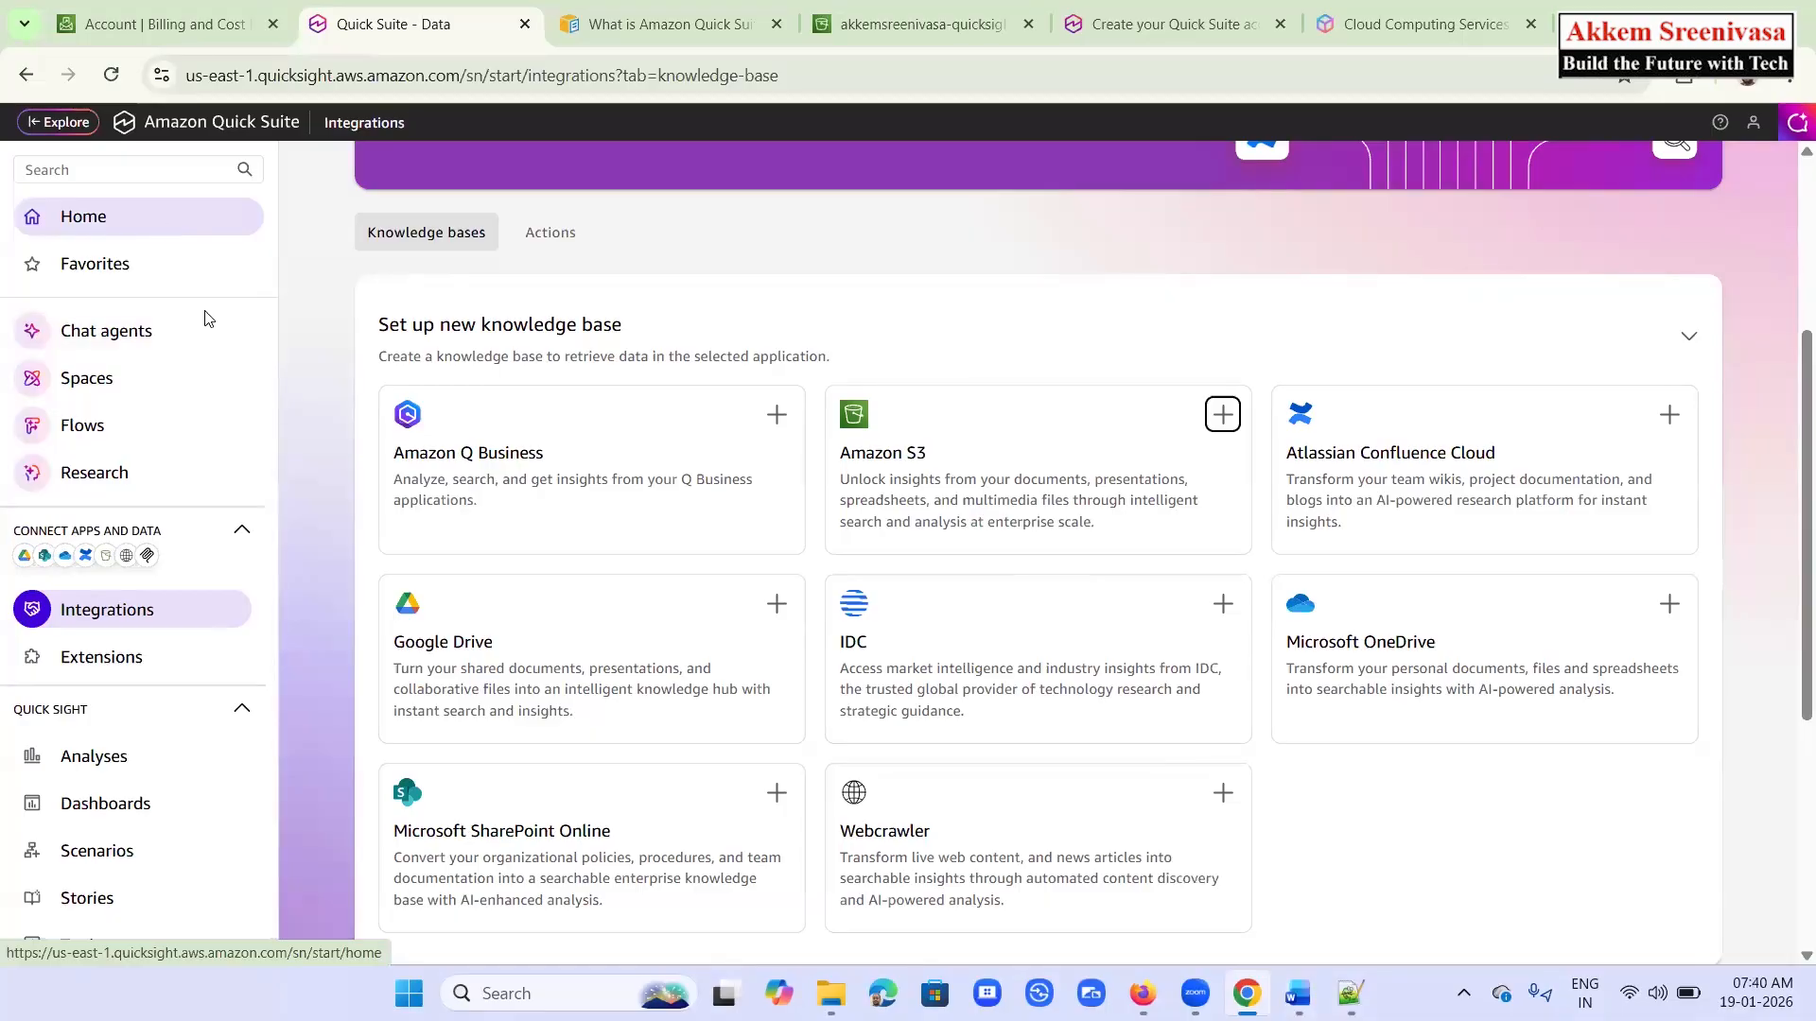
{"action": "scroll", "coordinate": [223, 408], "scroll_direction": "down", "scroll_amount": 2}
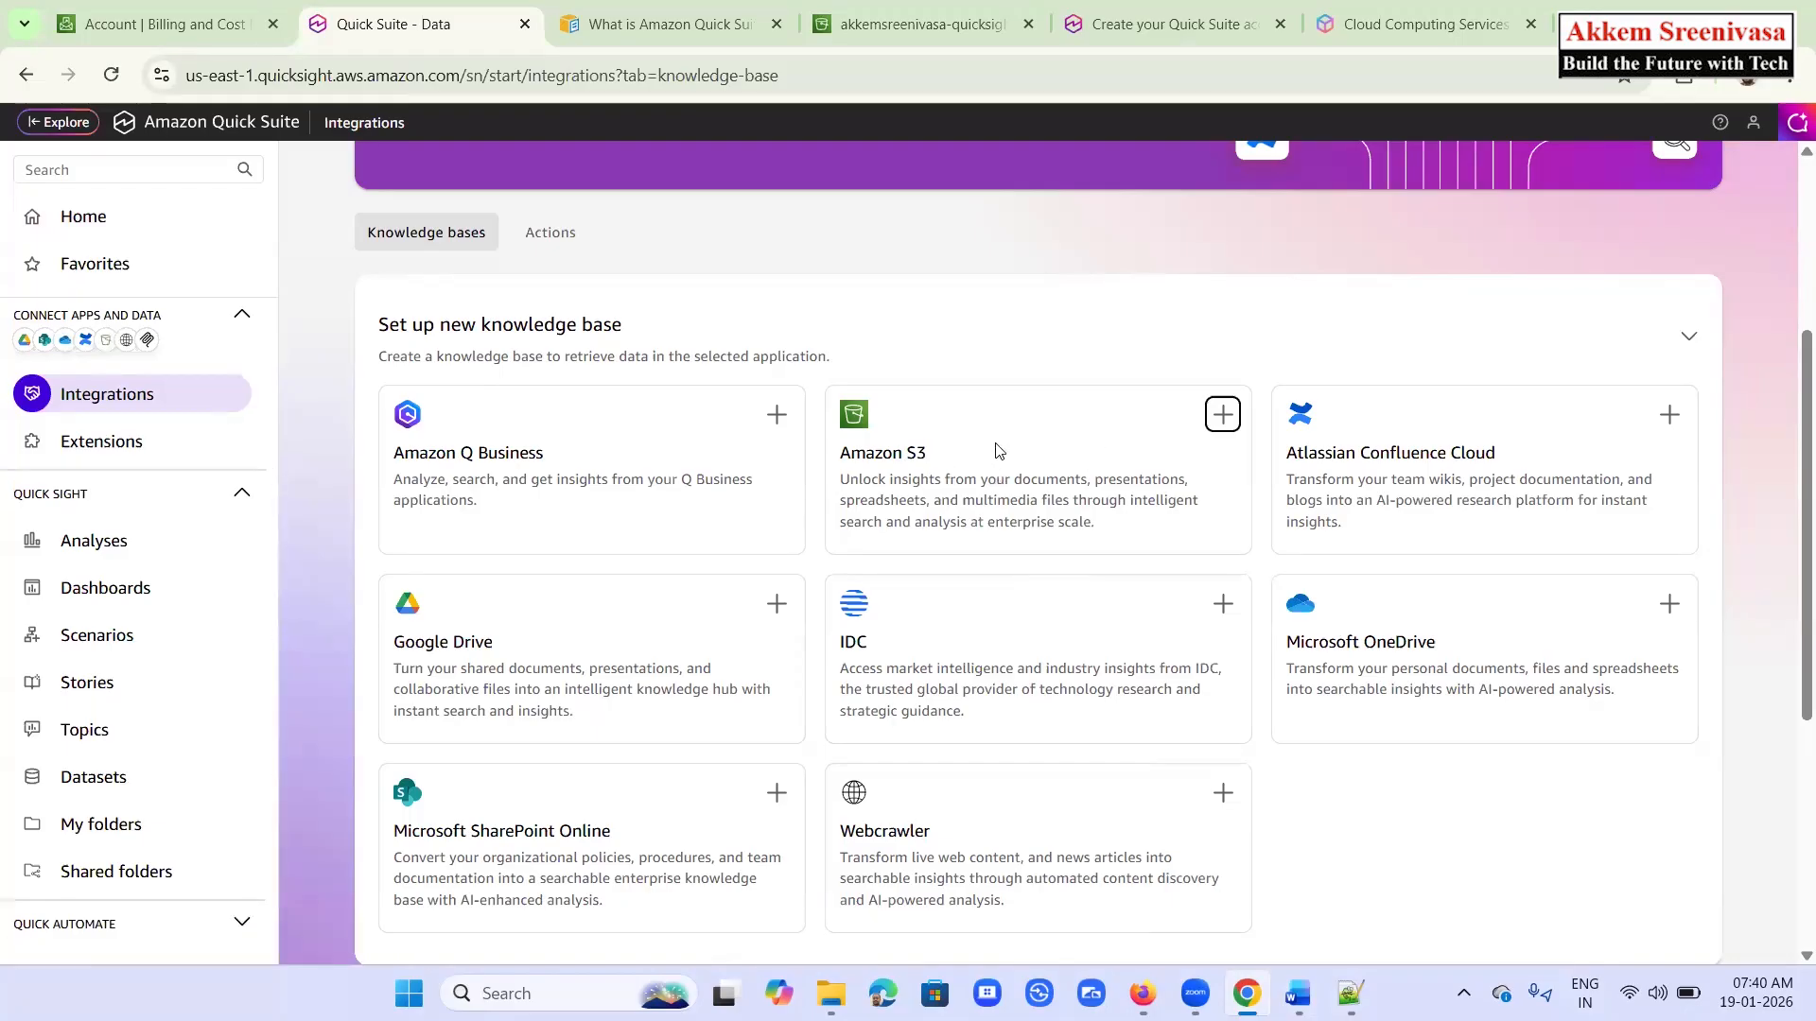
{"action": "left_click", "coordinate": [1222, 414]}
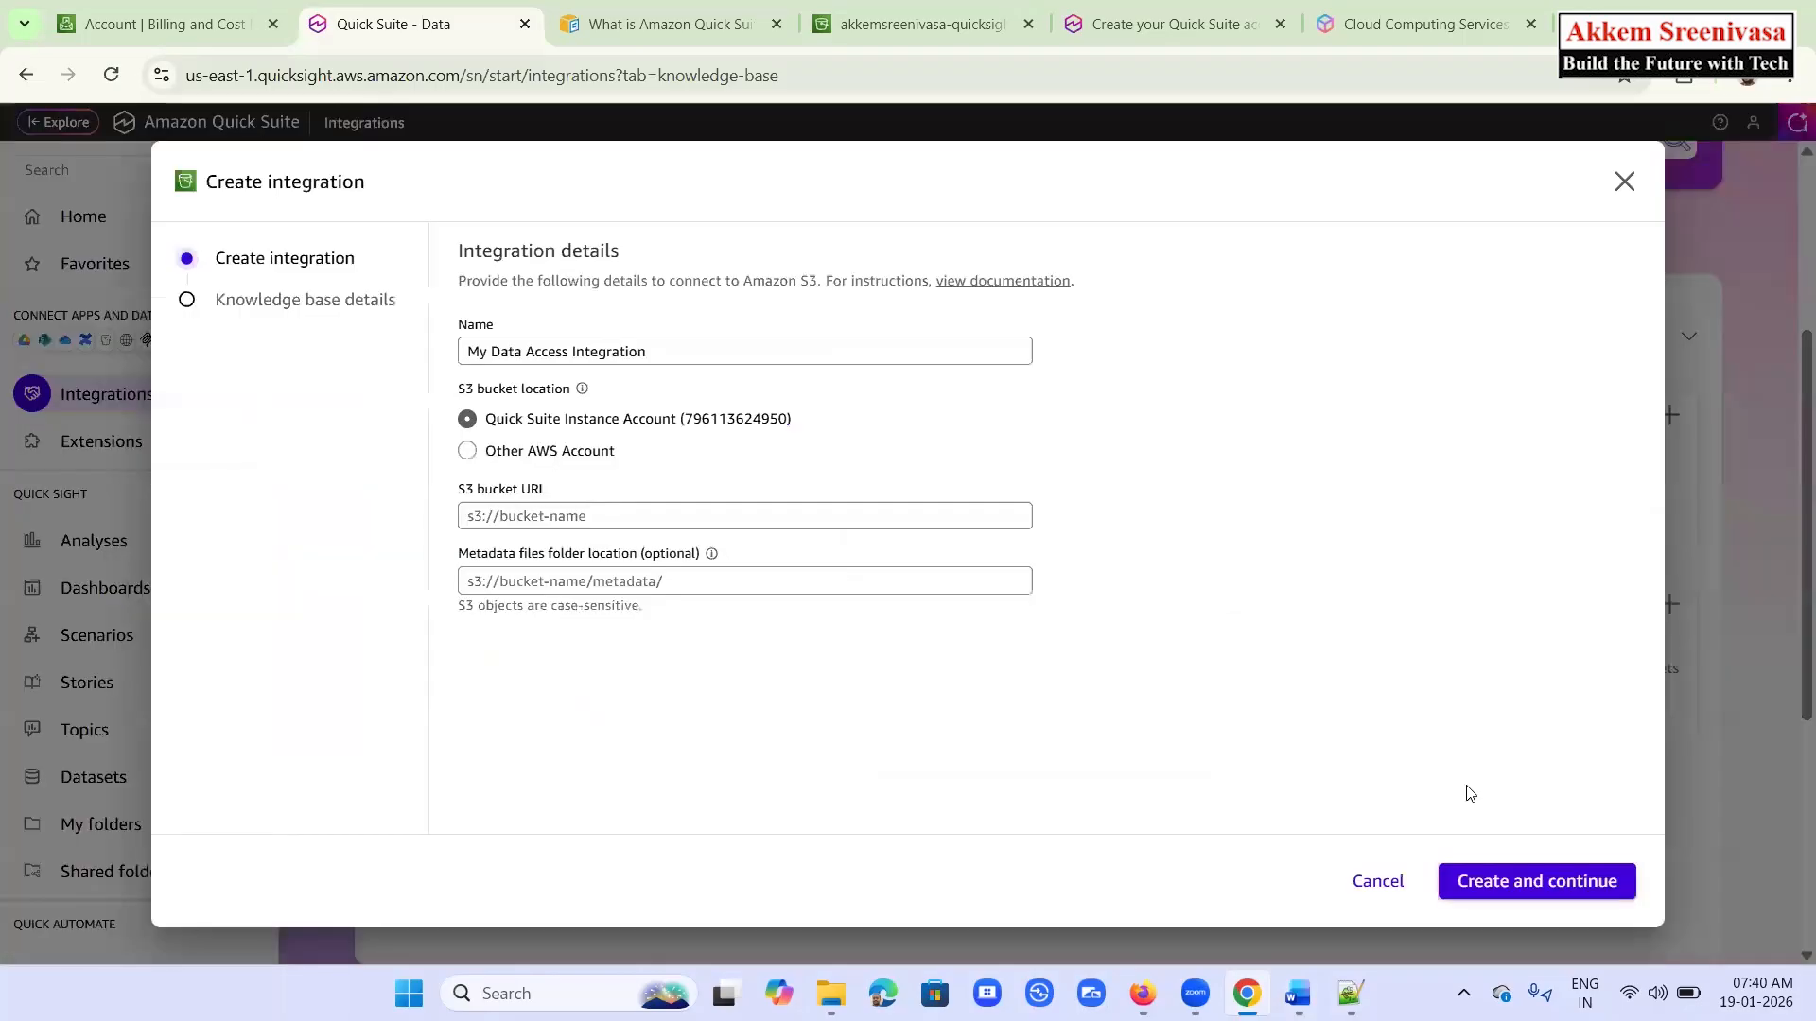
{"action": "left_click", "coordinate": [1361, 880]}
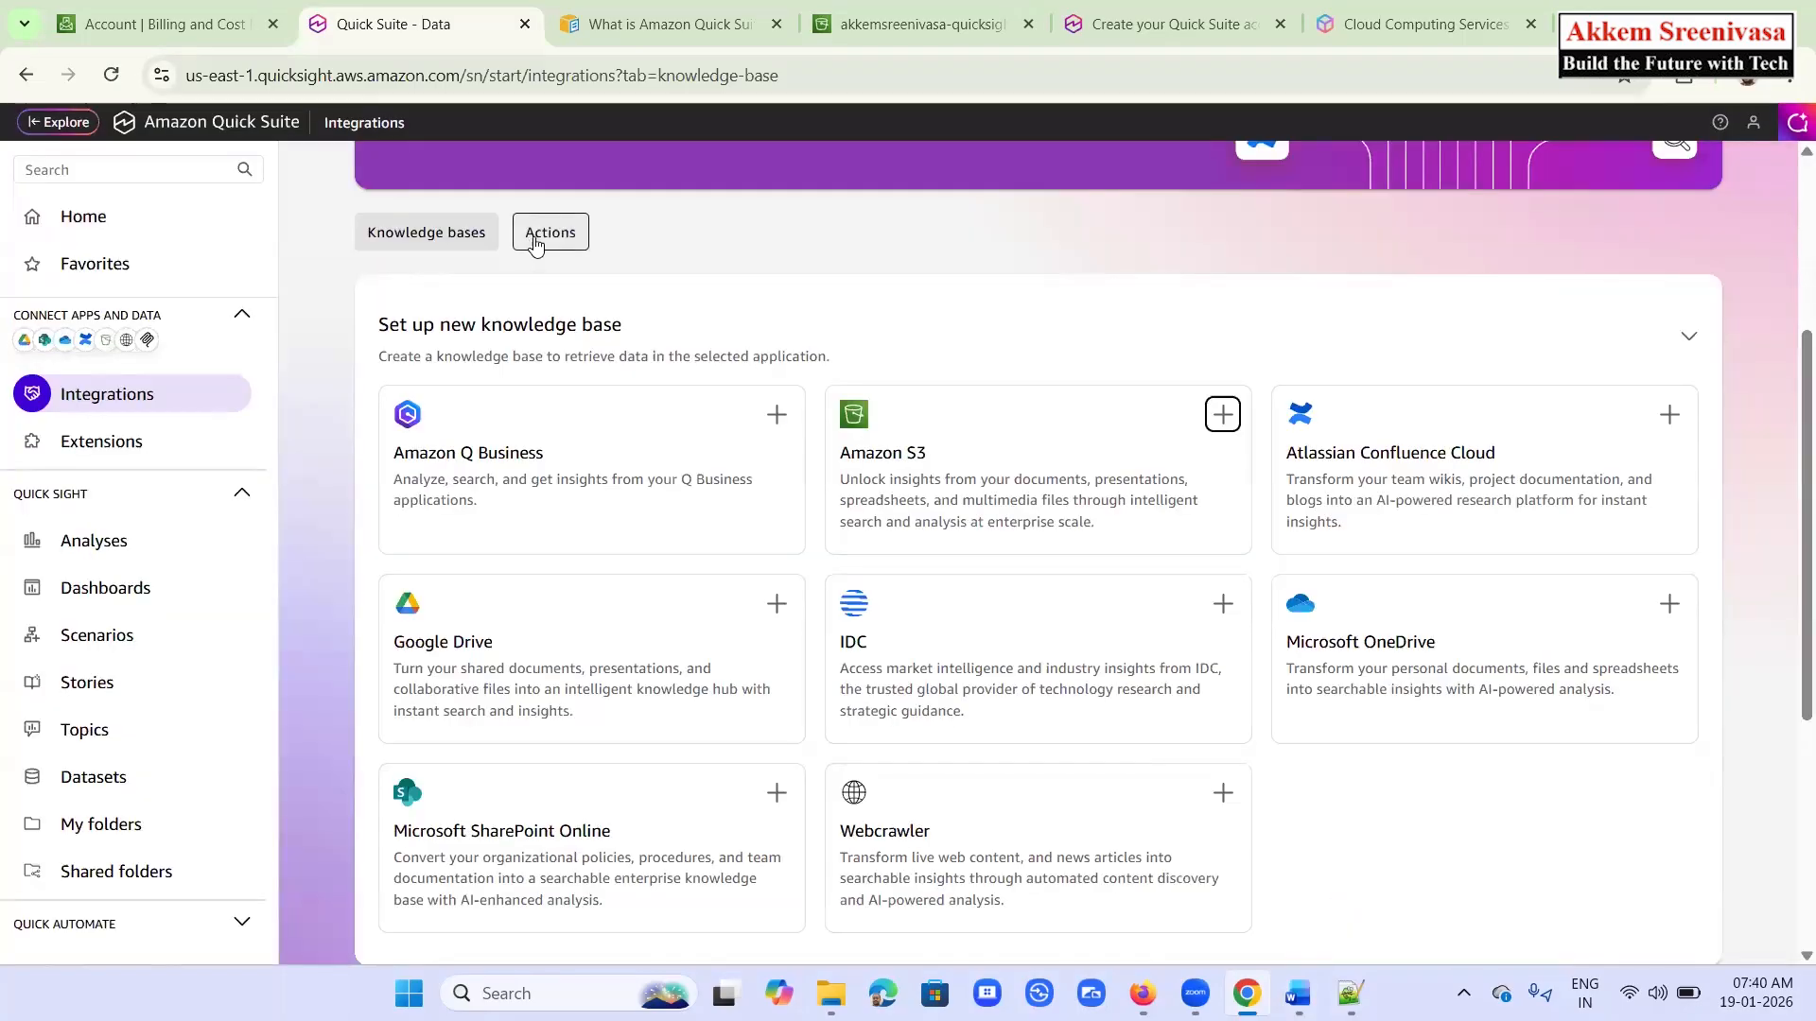
Look through the app integrations available for Actions in Quick Suite
{"action": "left_click", "coordinate": [534, 236]}
{"action": "scroll", "coordinate": [1704, 496], "scroll_direction": "down", "scroll_amount": 2}
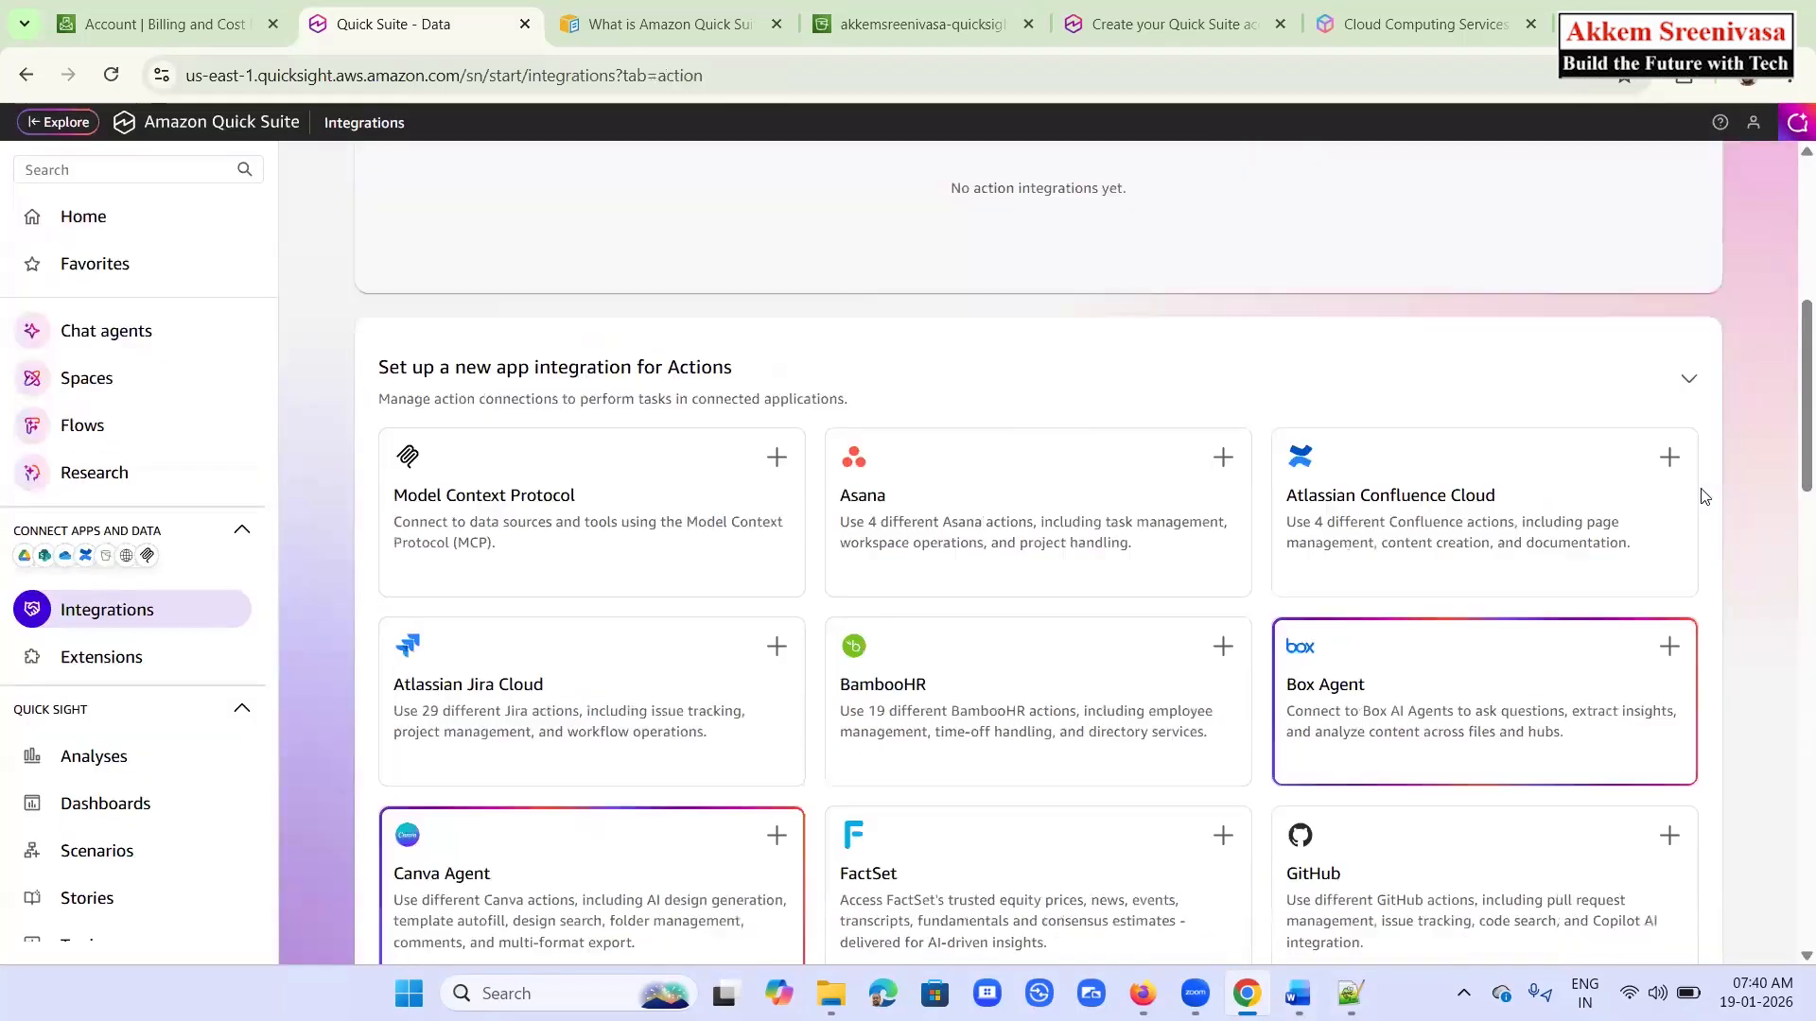
{"action": "scroll", "coordinate": [1704, 496], "scroll_direction": "down", "scroll_amount": 12}
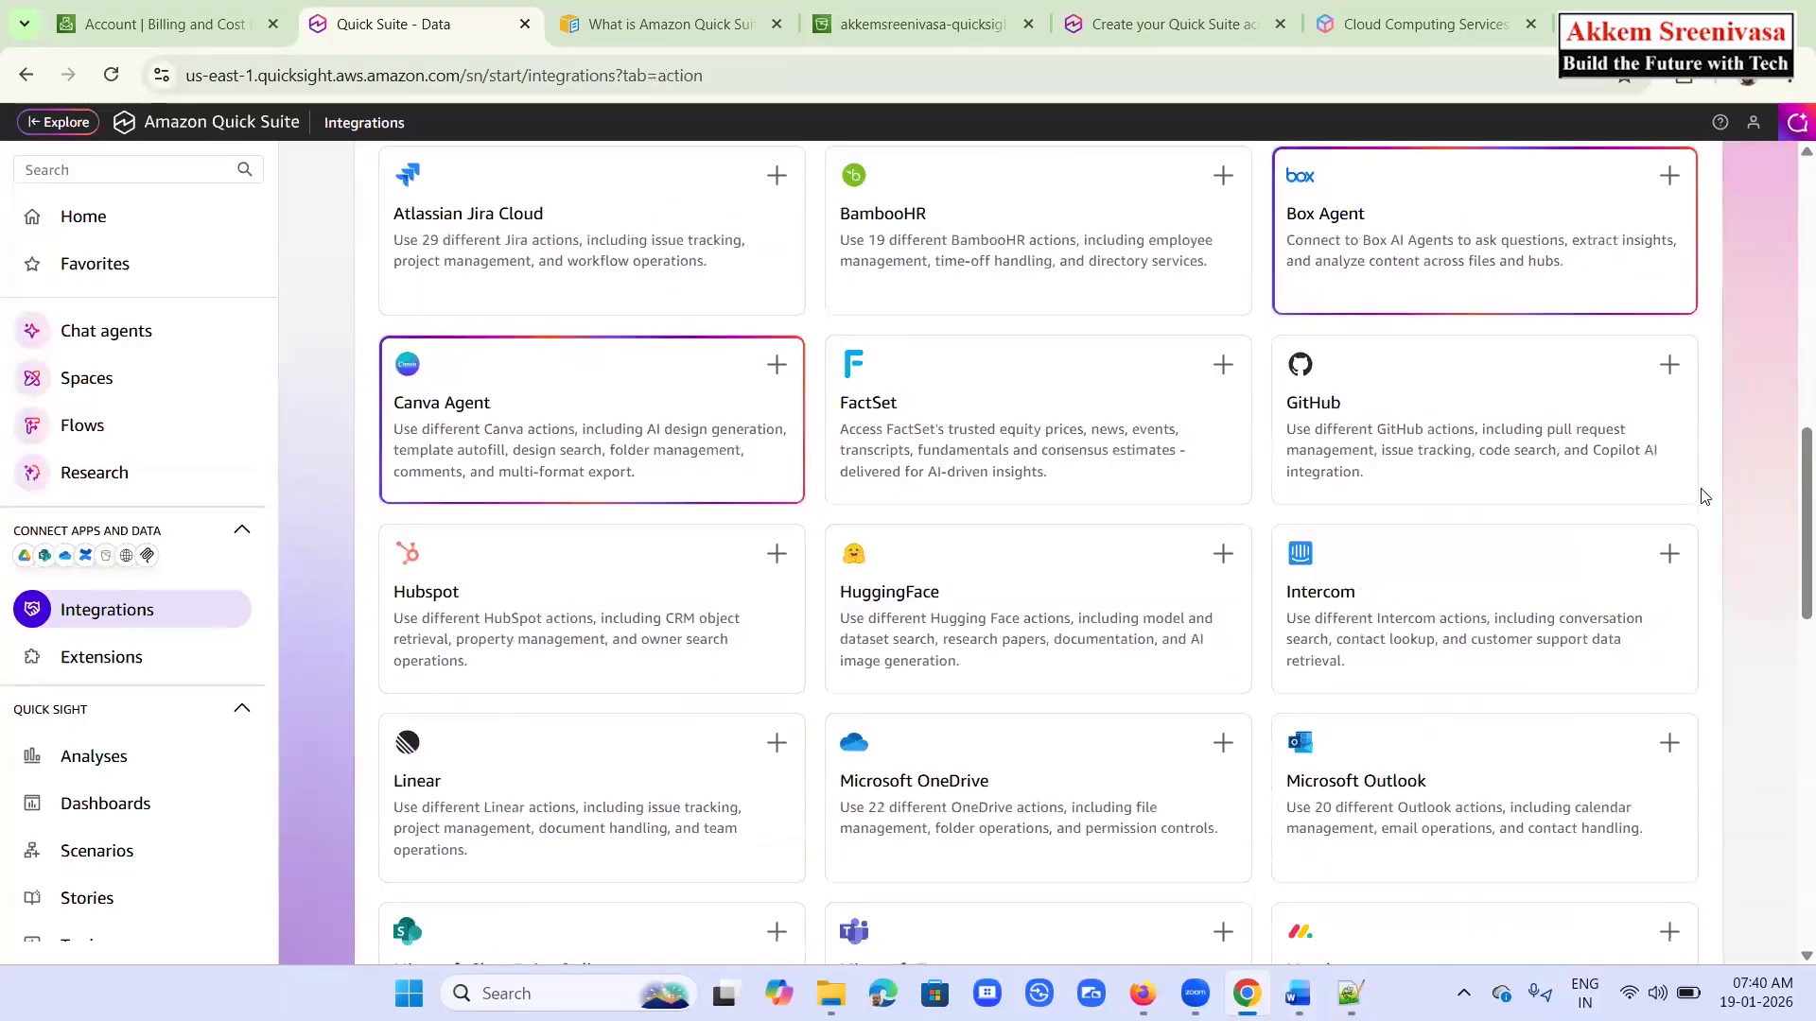
{"action": "scroll", "coordinate": [1703, 497], "scroll_direction": "down", "scroll_amount": 3}
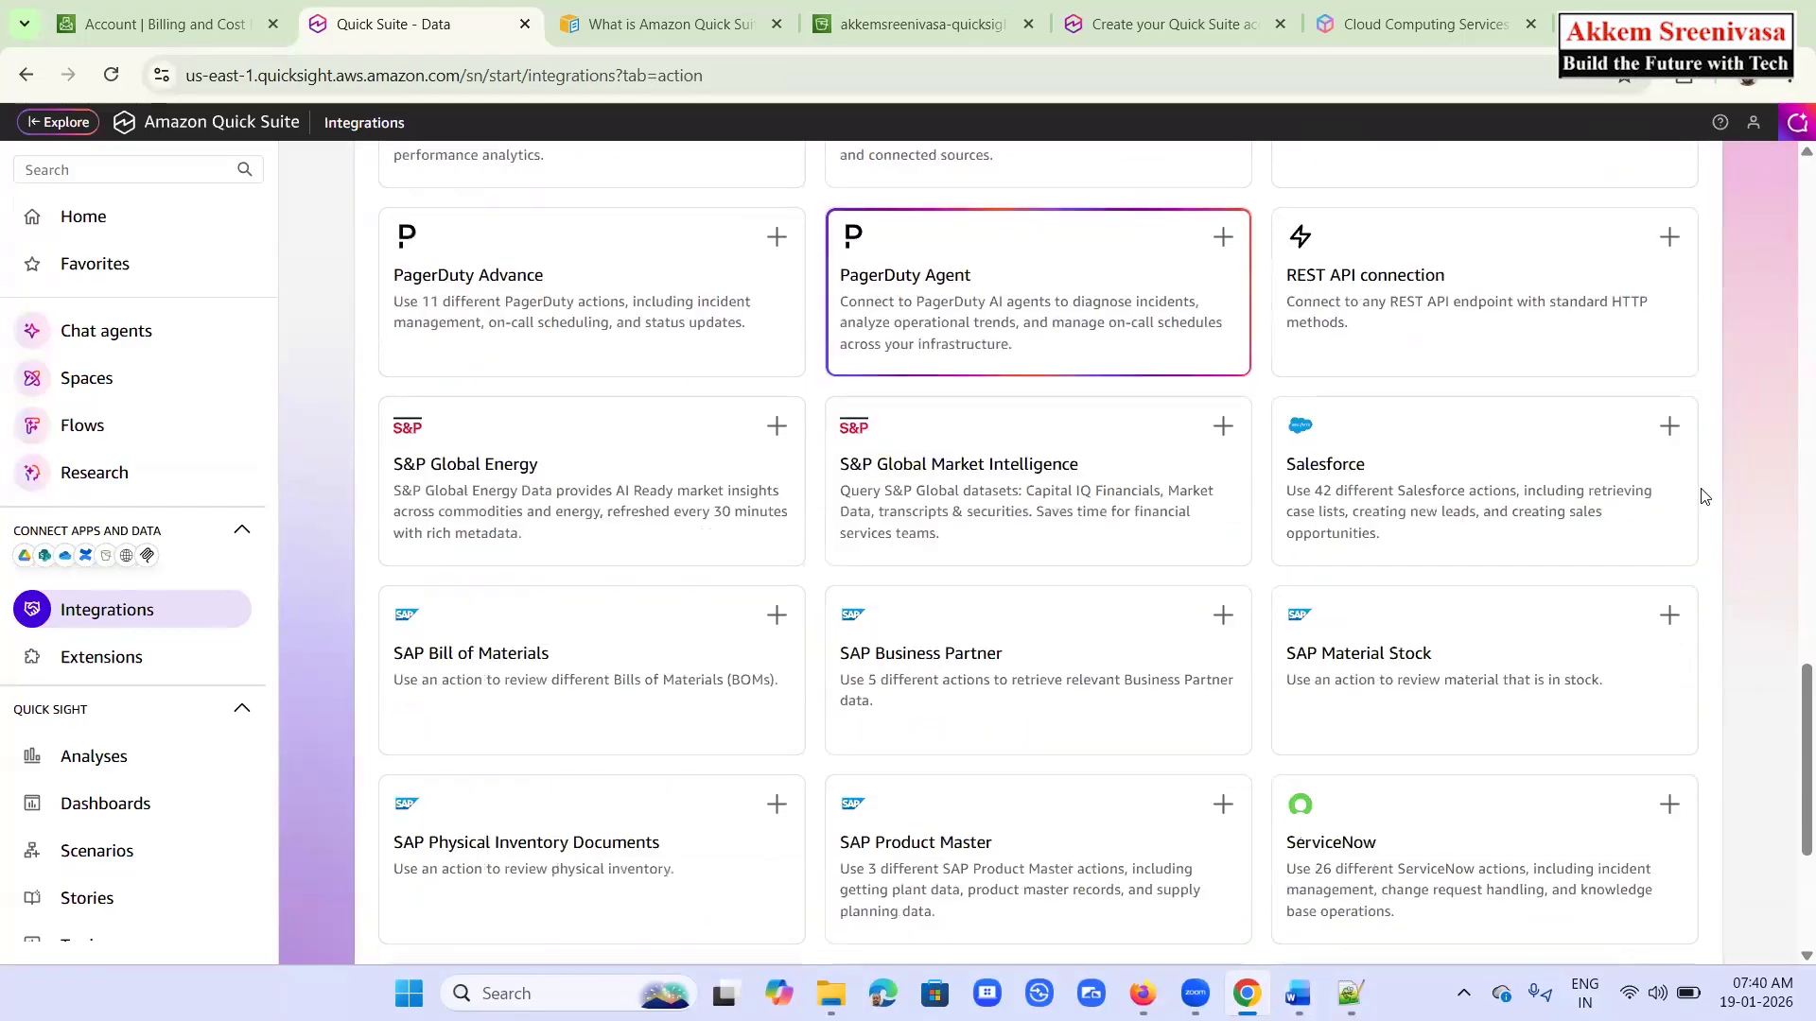
{"action": "scroll", "coordinate": [1704, 496], "scroll_direction": "down", "scroll_amount": 4}
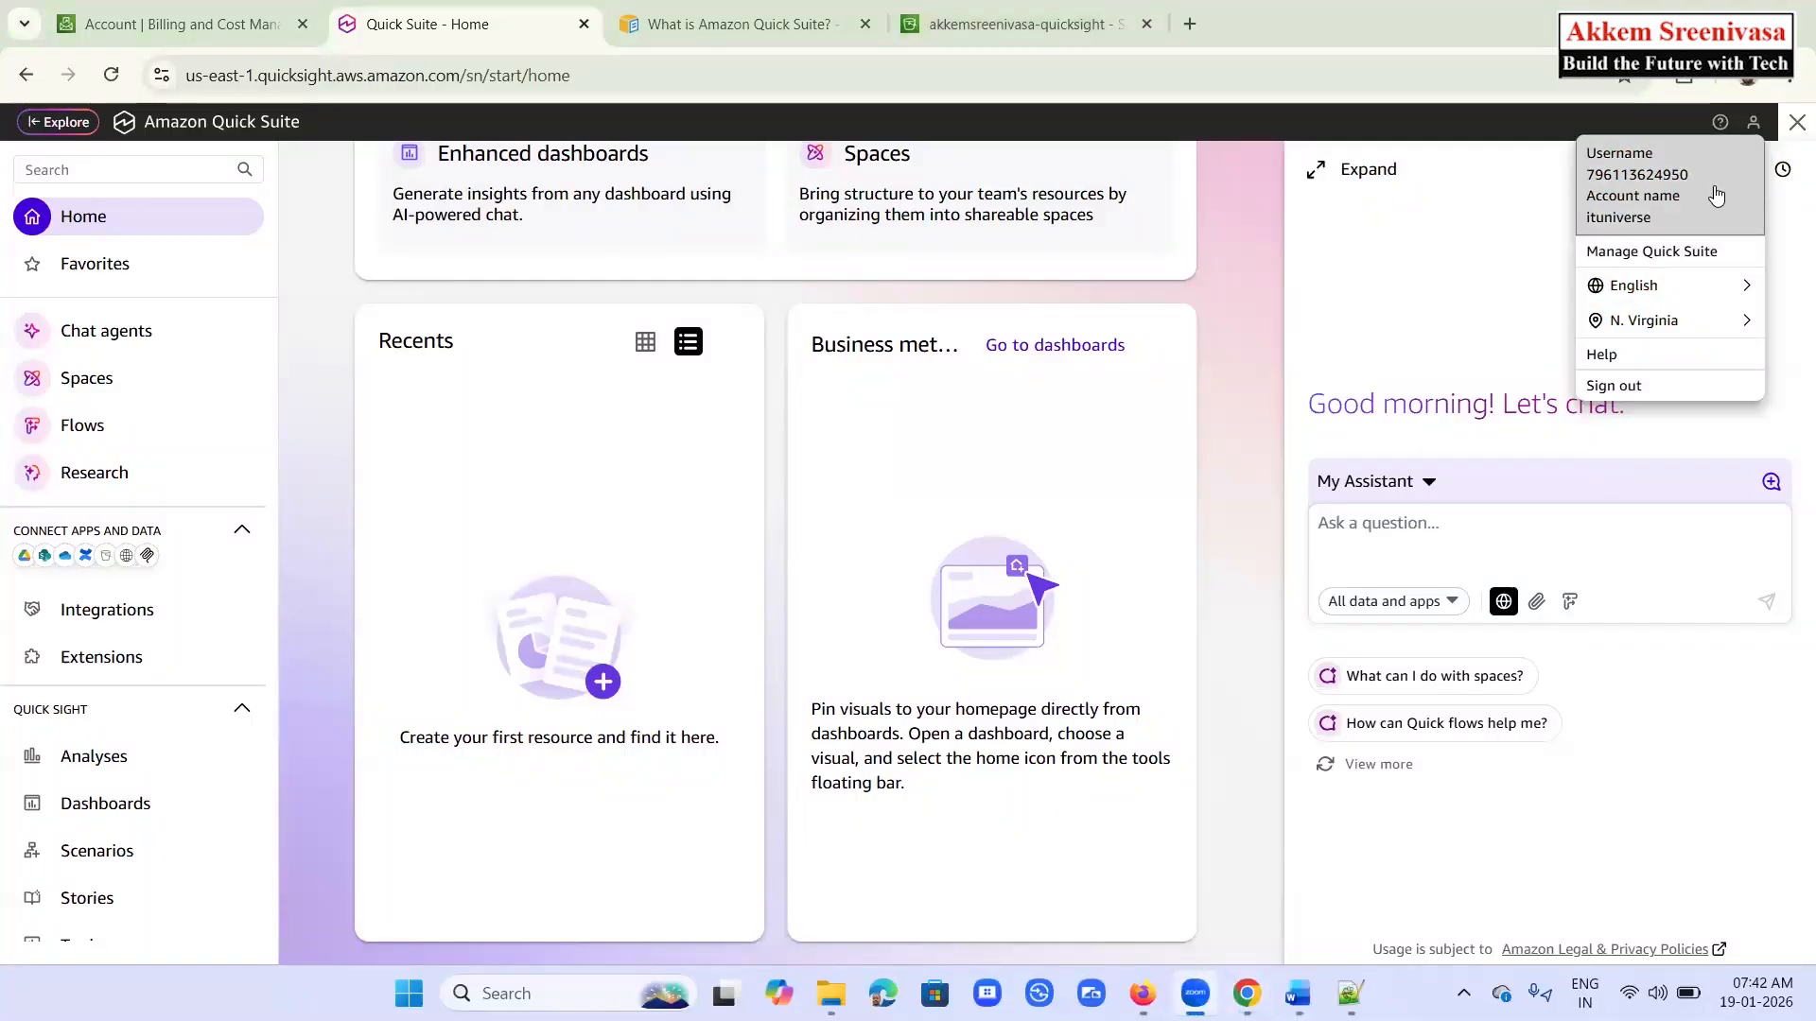
Open the Manage Quick Suite account administration page and look over its shortcuts and permissions
{"action": "left_click", "coordinate": [1673, 253]}
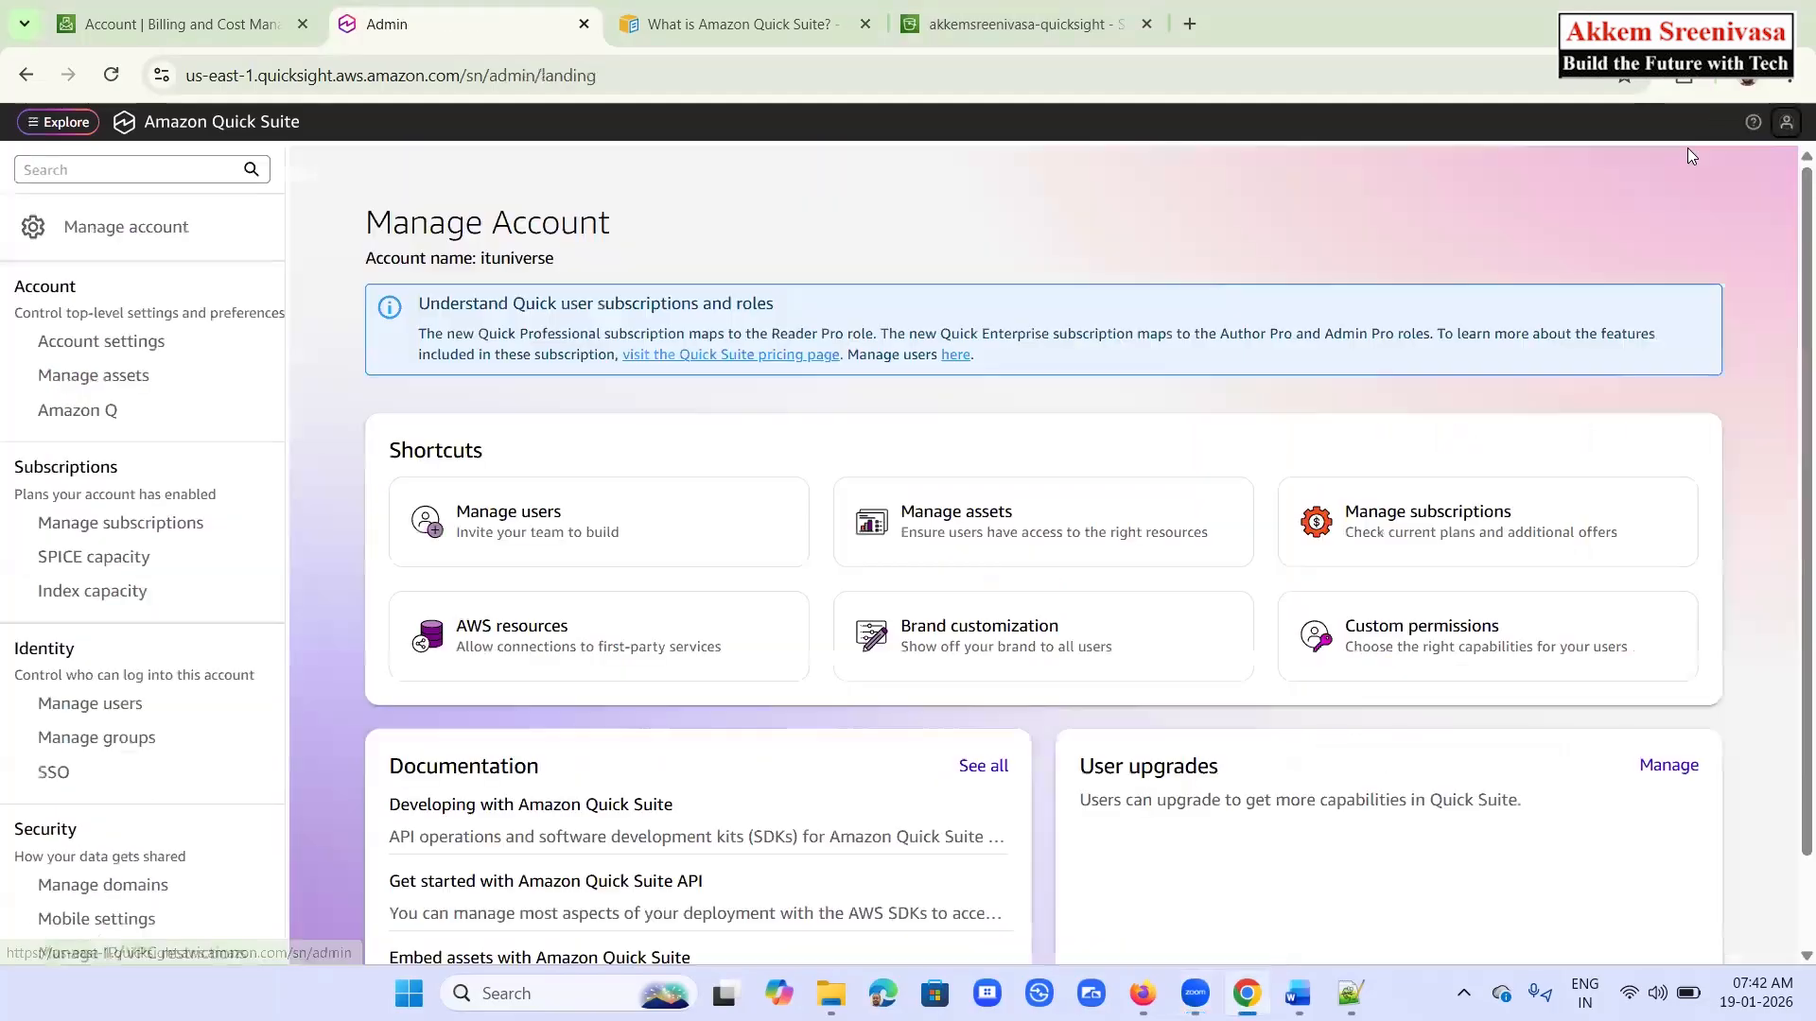
{"action": "left_click", "coordinate": [1753, 123]}
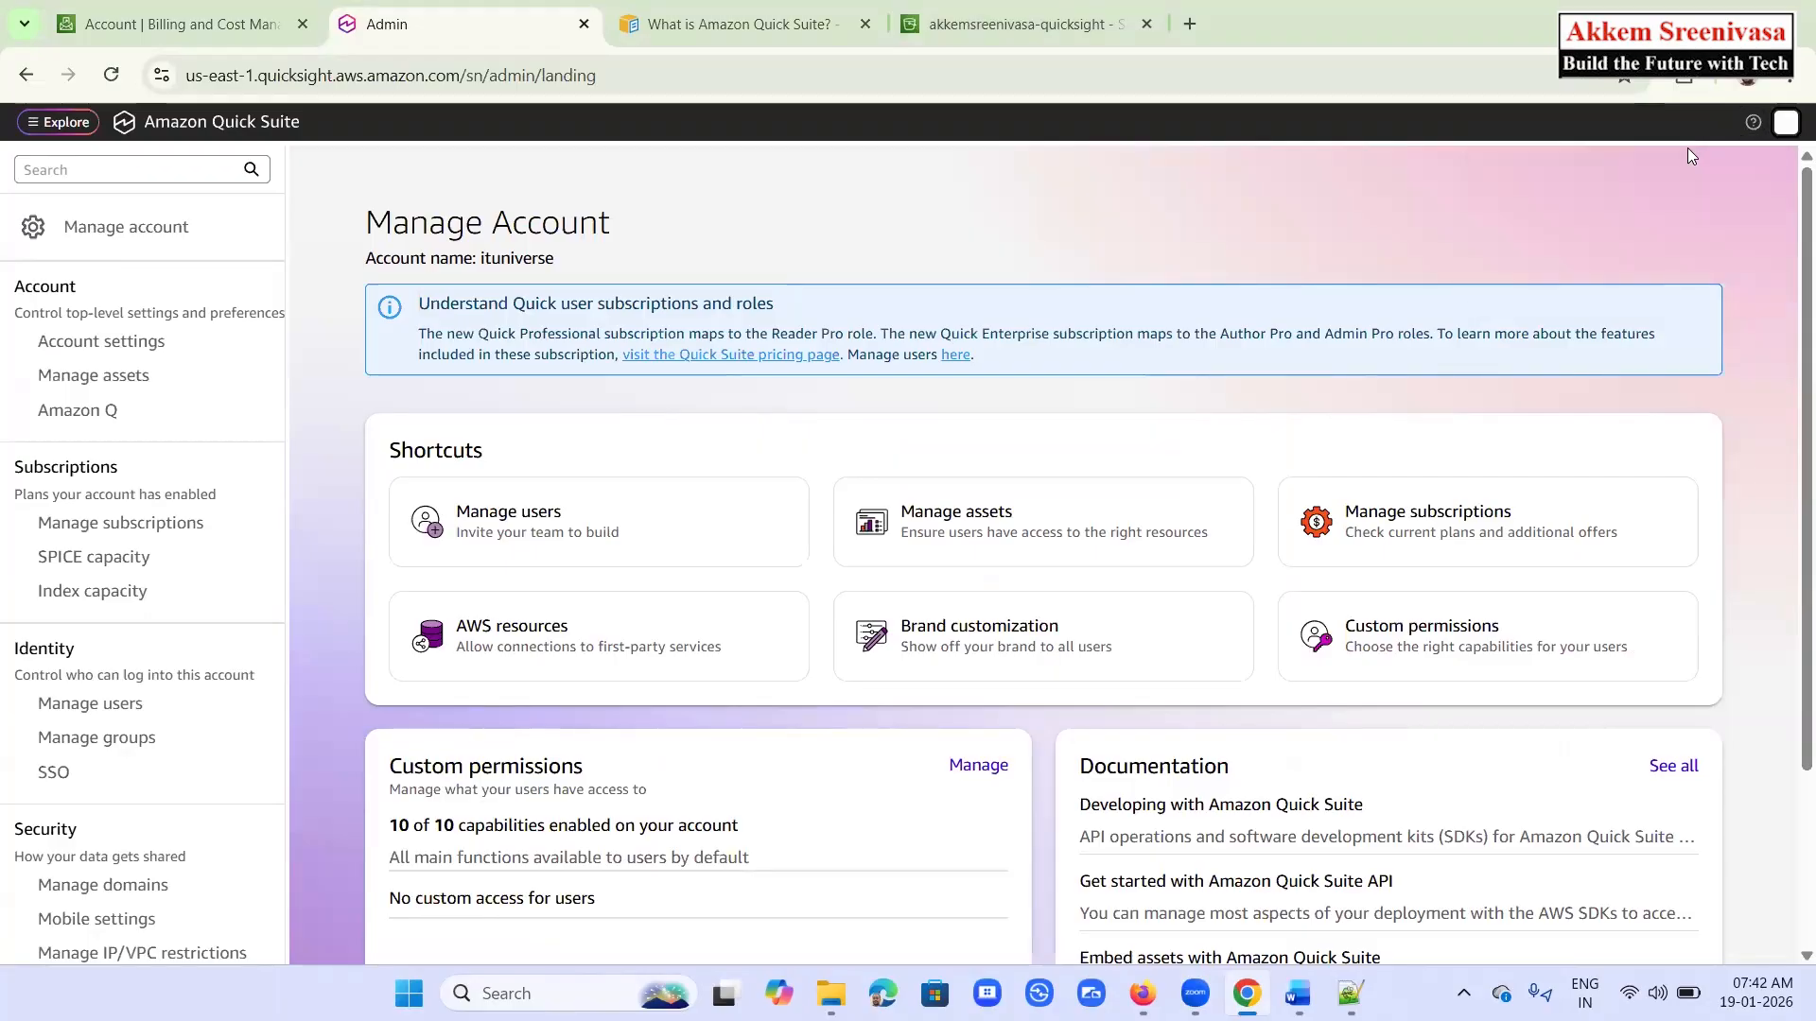
{"action": "left_click", "coordinate": [1786, 123]}
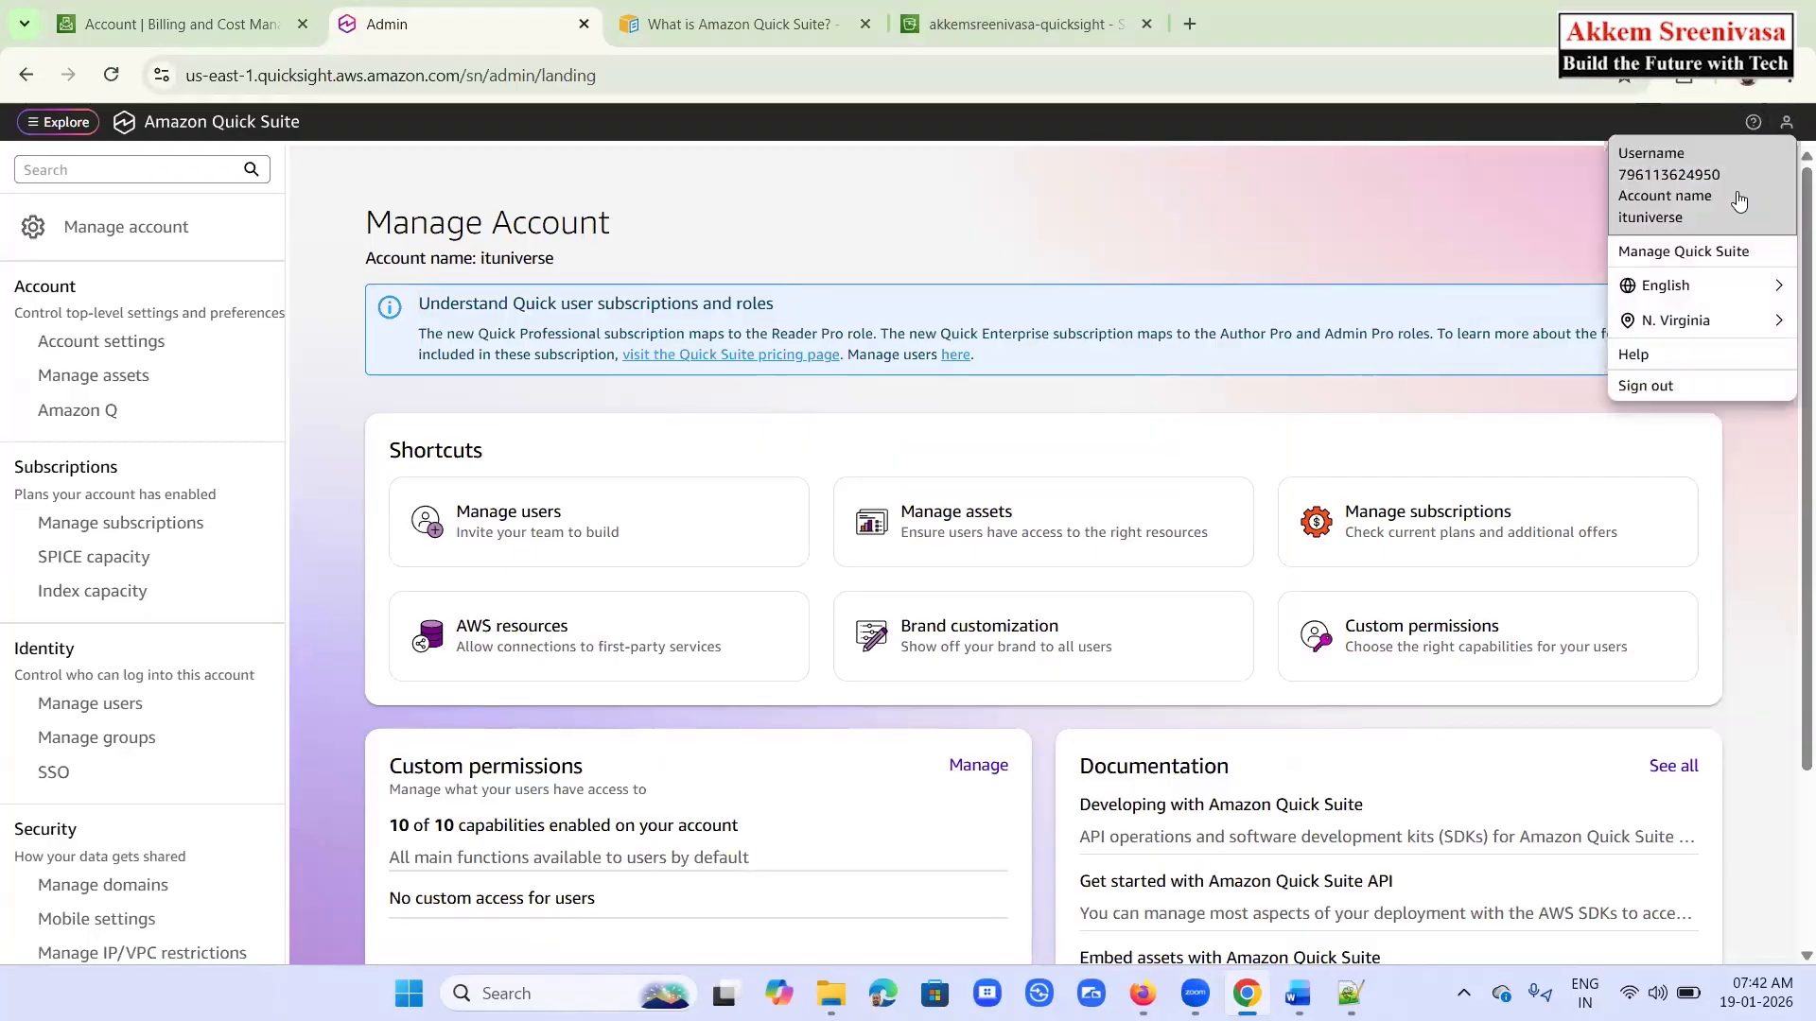
{"action": "left_click", "coordinate": [1697, 254]}
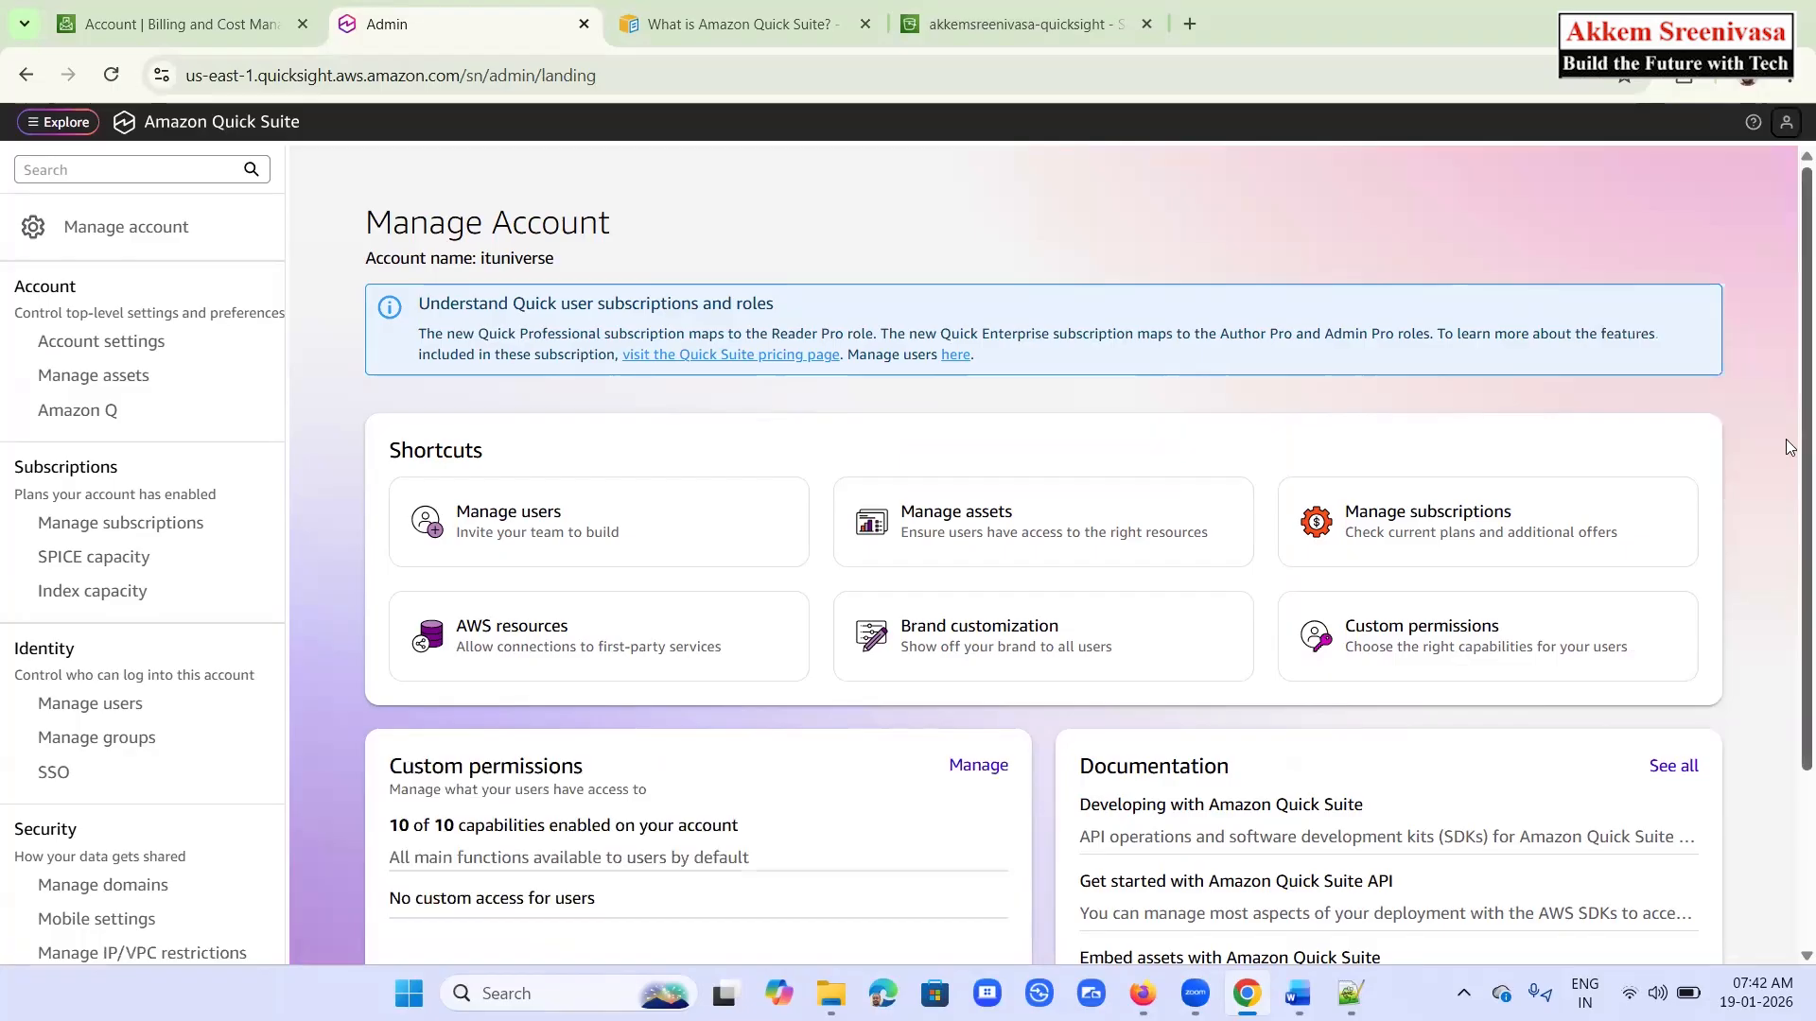
{"action": "scroll", "coordinate": [1787, 445], "scroll_direction": "down", "scroll_amount": 3}
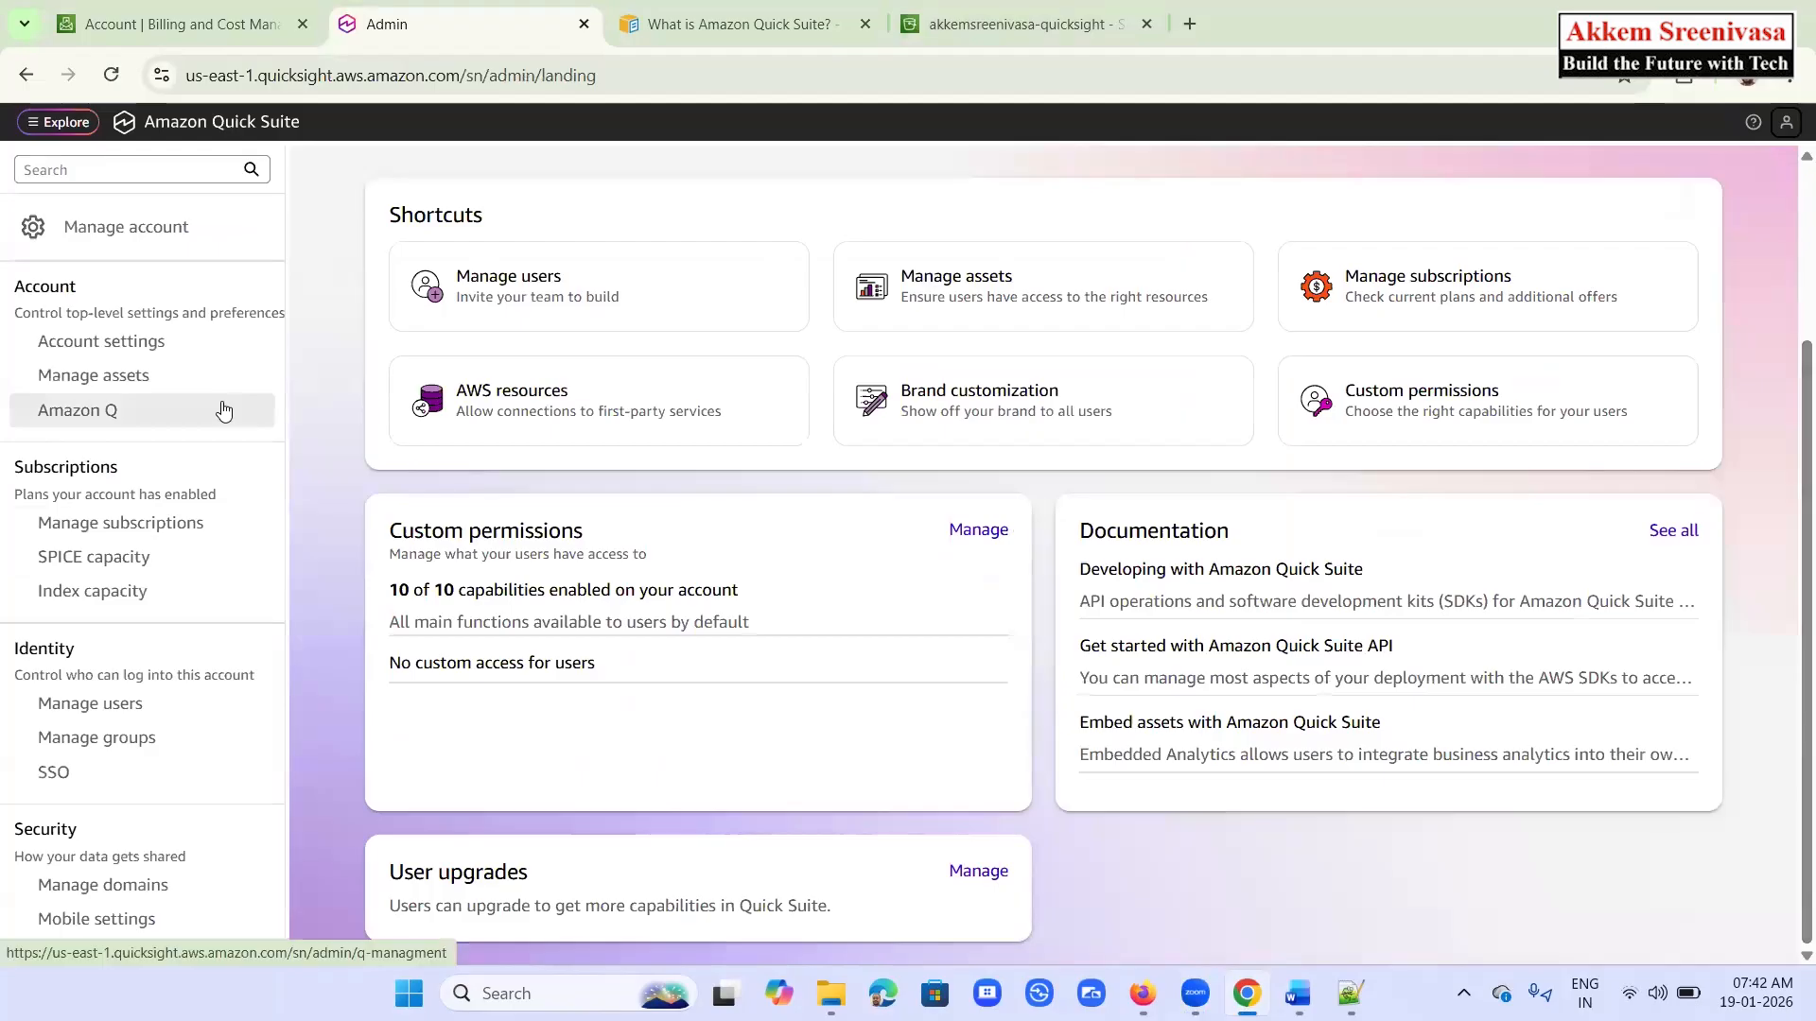
View the Account settings and open the AWS resources page under Permissions
{"action": "left_click", "coordinate": [114, 348]}
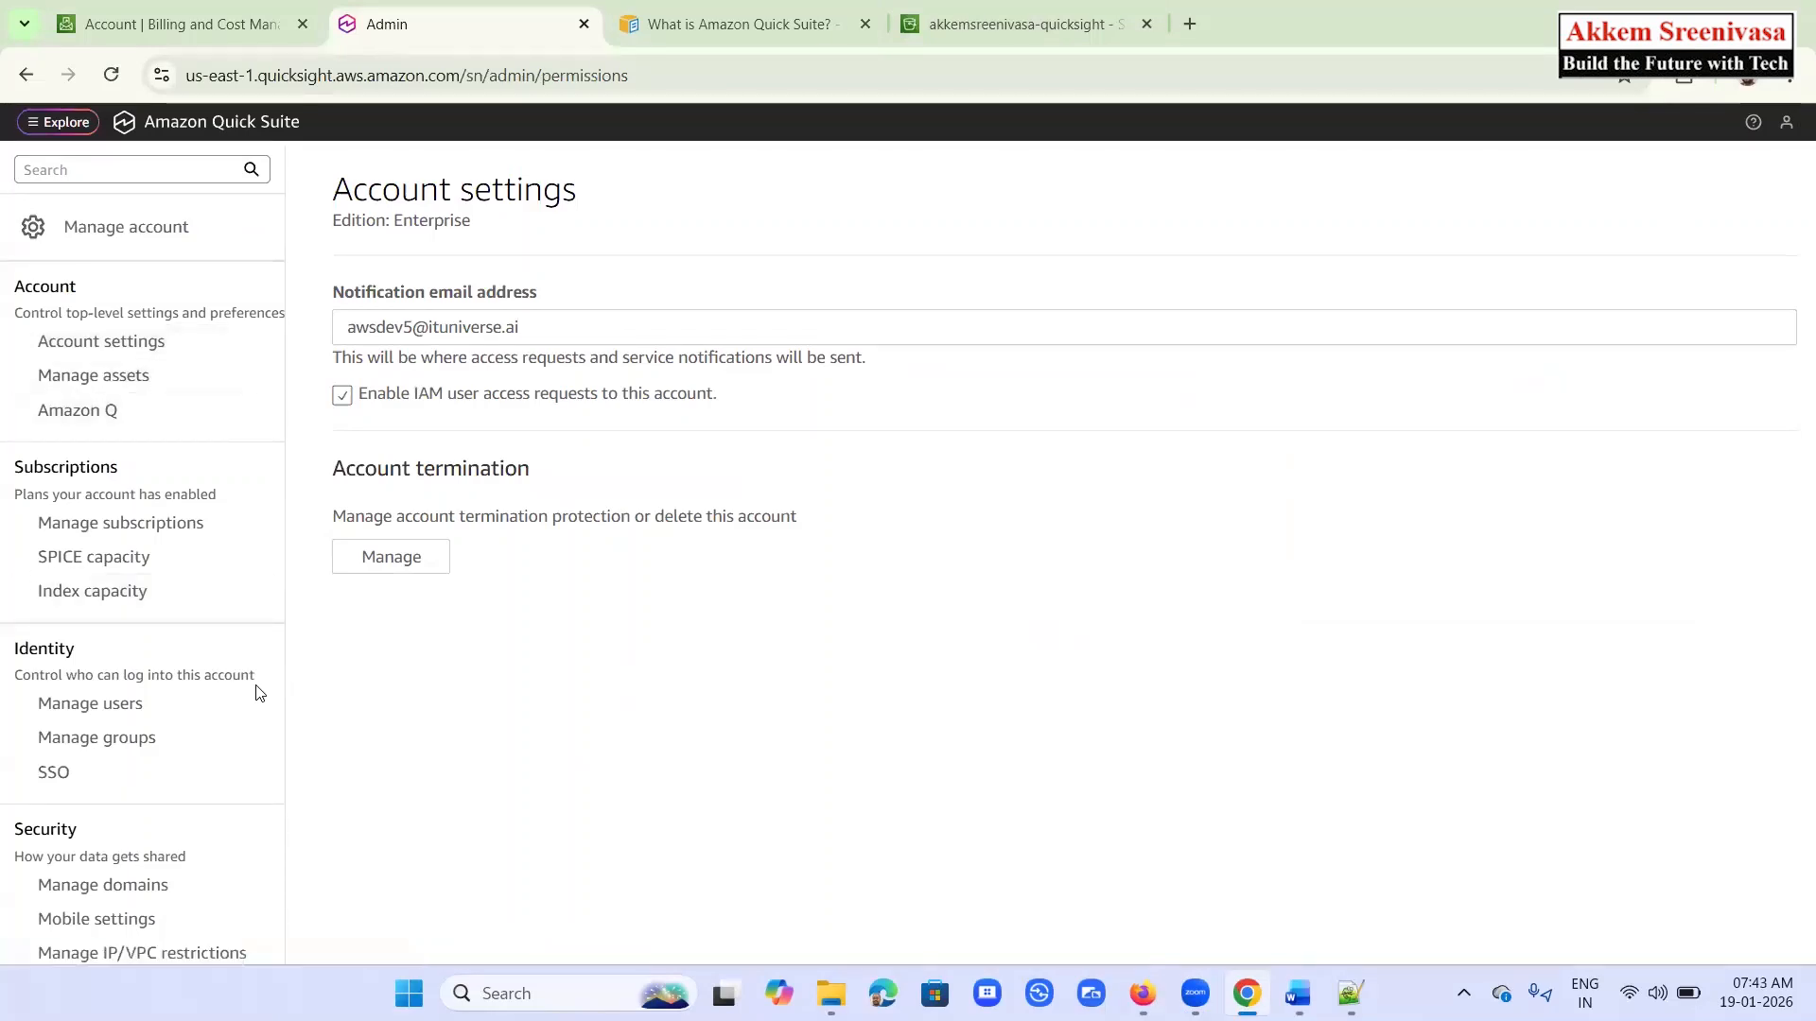
{"action": "scroll", "coordinate": [258, 695], "scroll_direction": "down", "scroll_amount": 1}
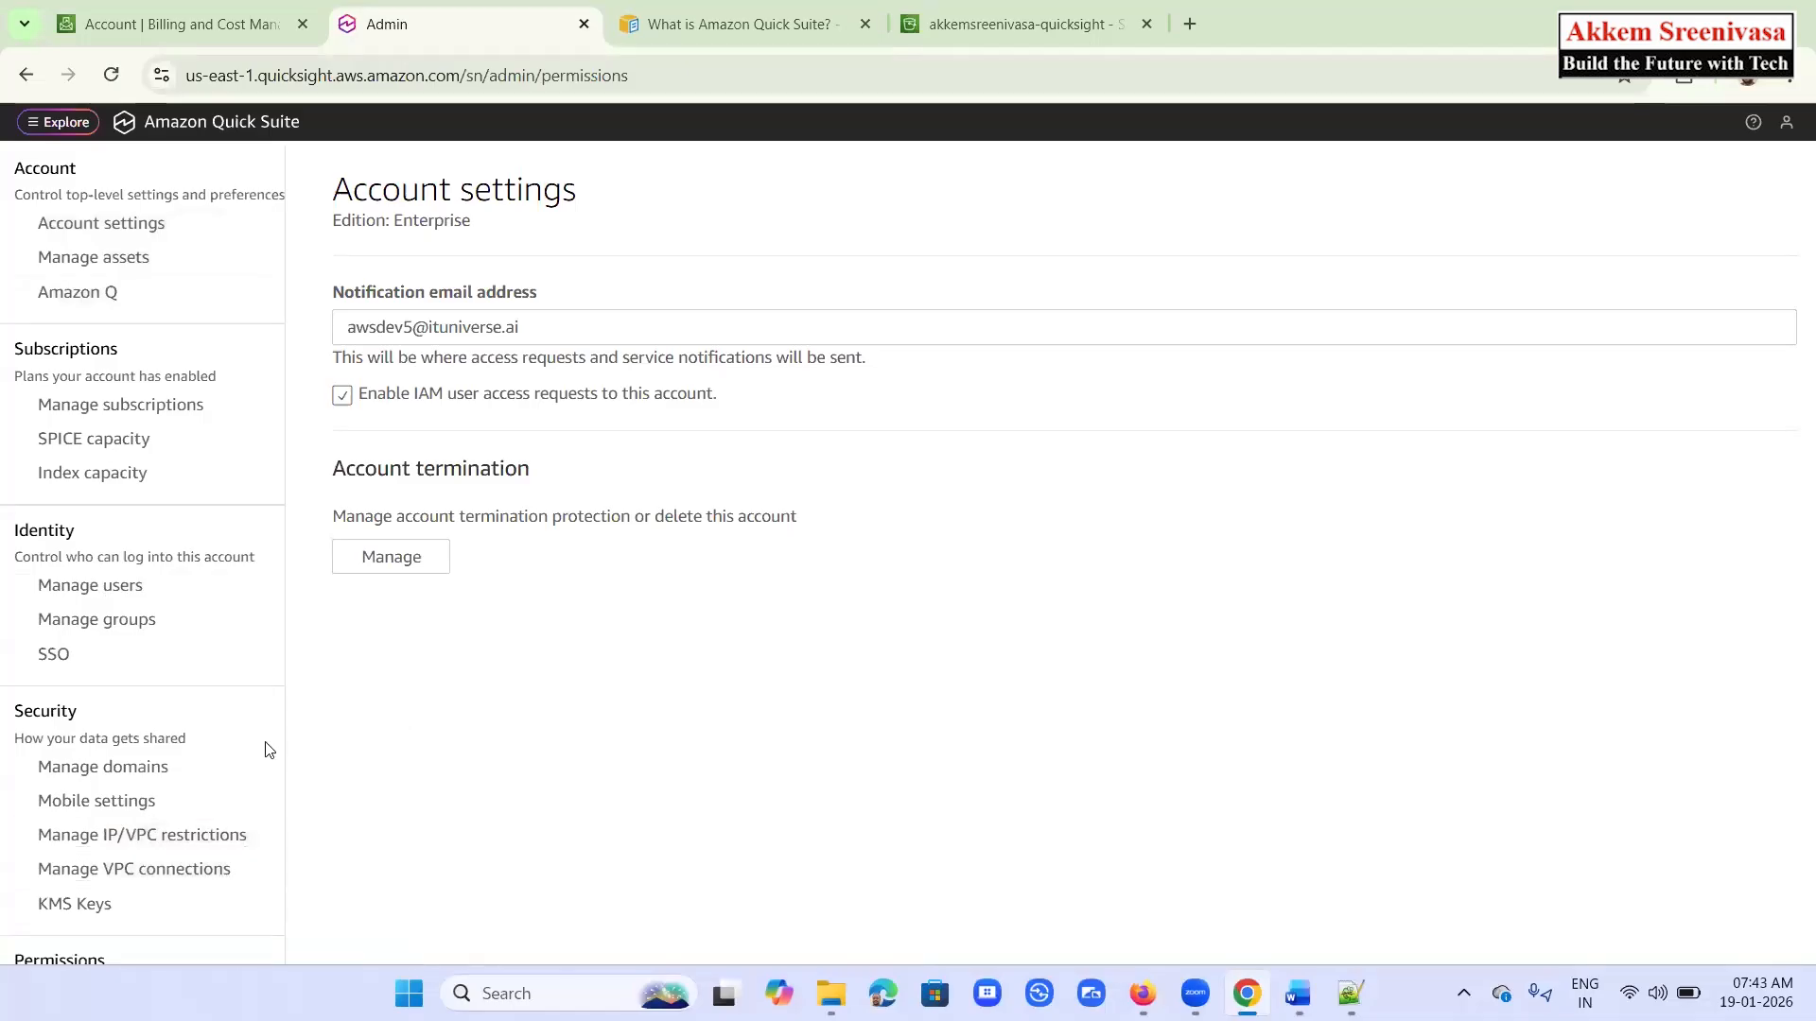
{"action": "scroll", "coordinate": [212, 718], "scroll_direction": "down", "scroll_amount": 2}
{"action": "scroll", "coordinate": [212, 718], "scroll_direction": "down", "scroll_amount": 2}
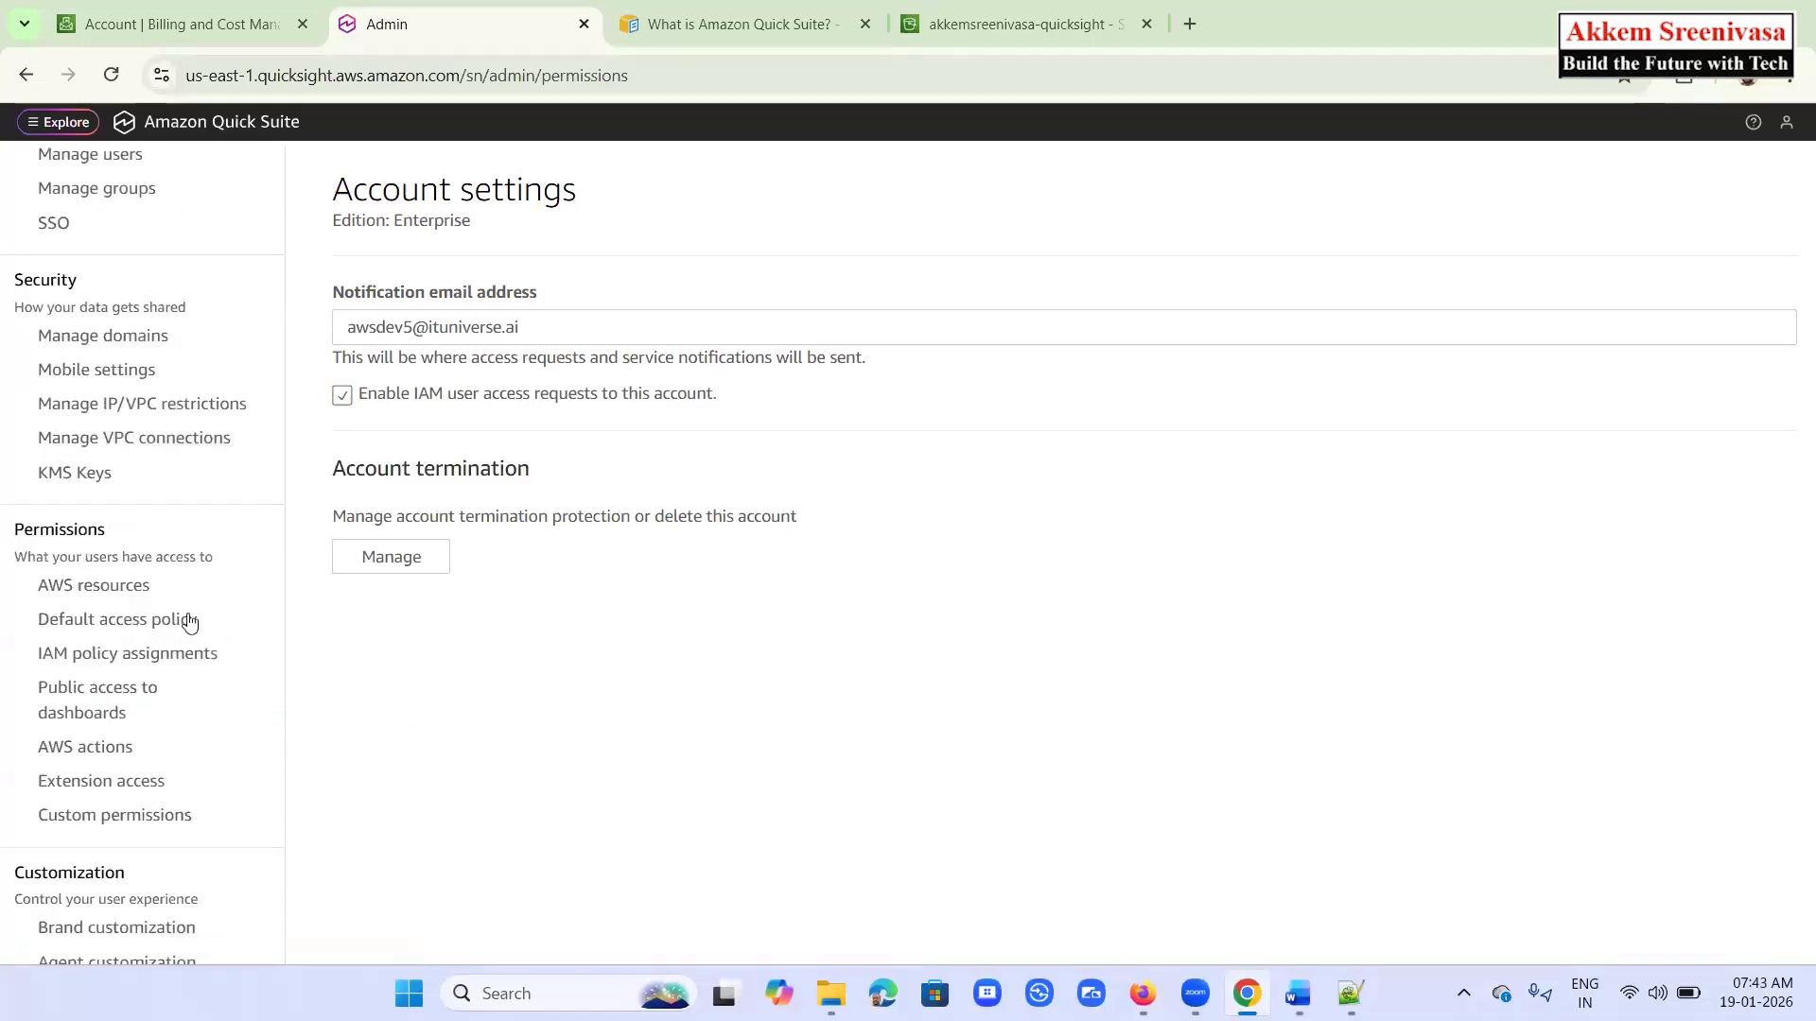
{"action": "left_click", "coordinate": [134, 539]}
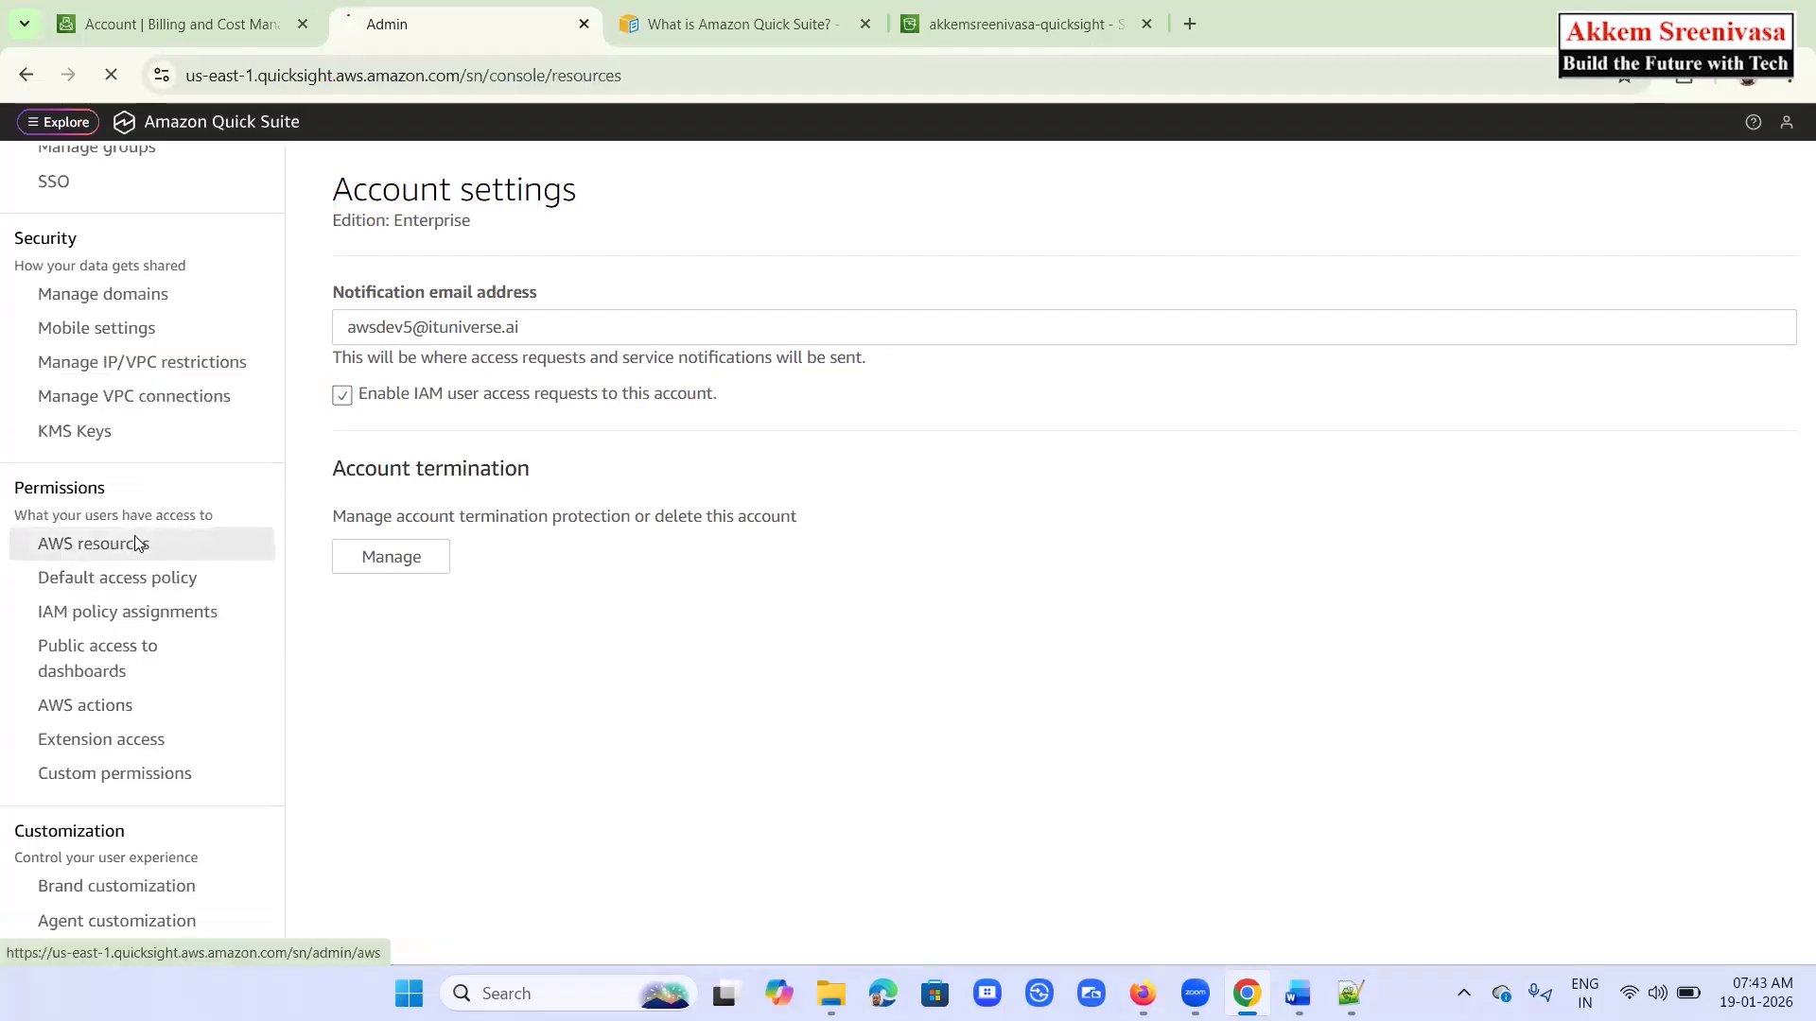
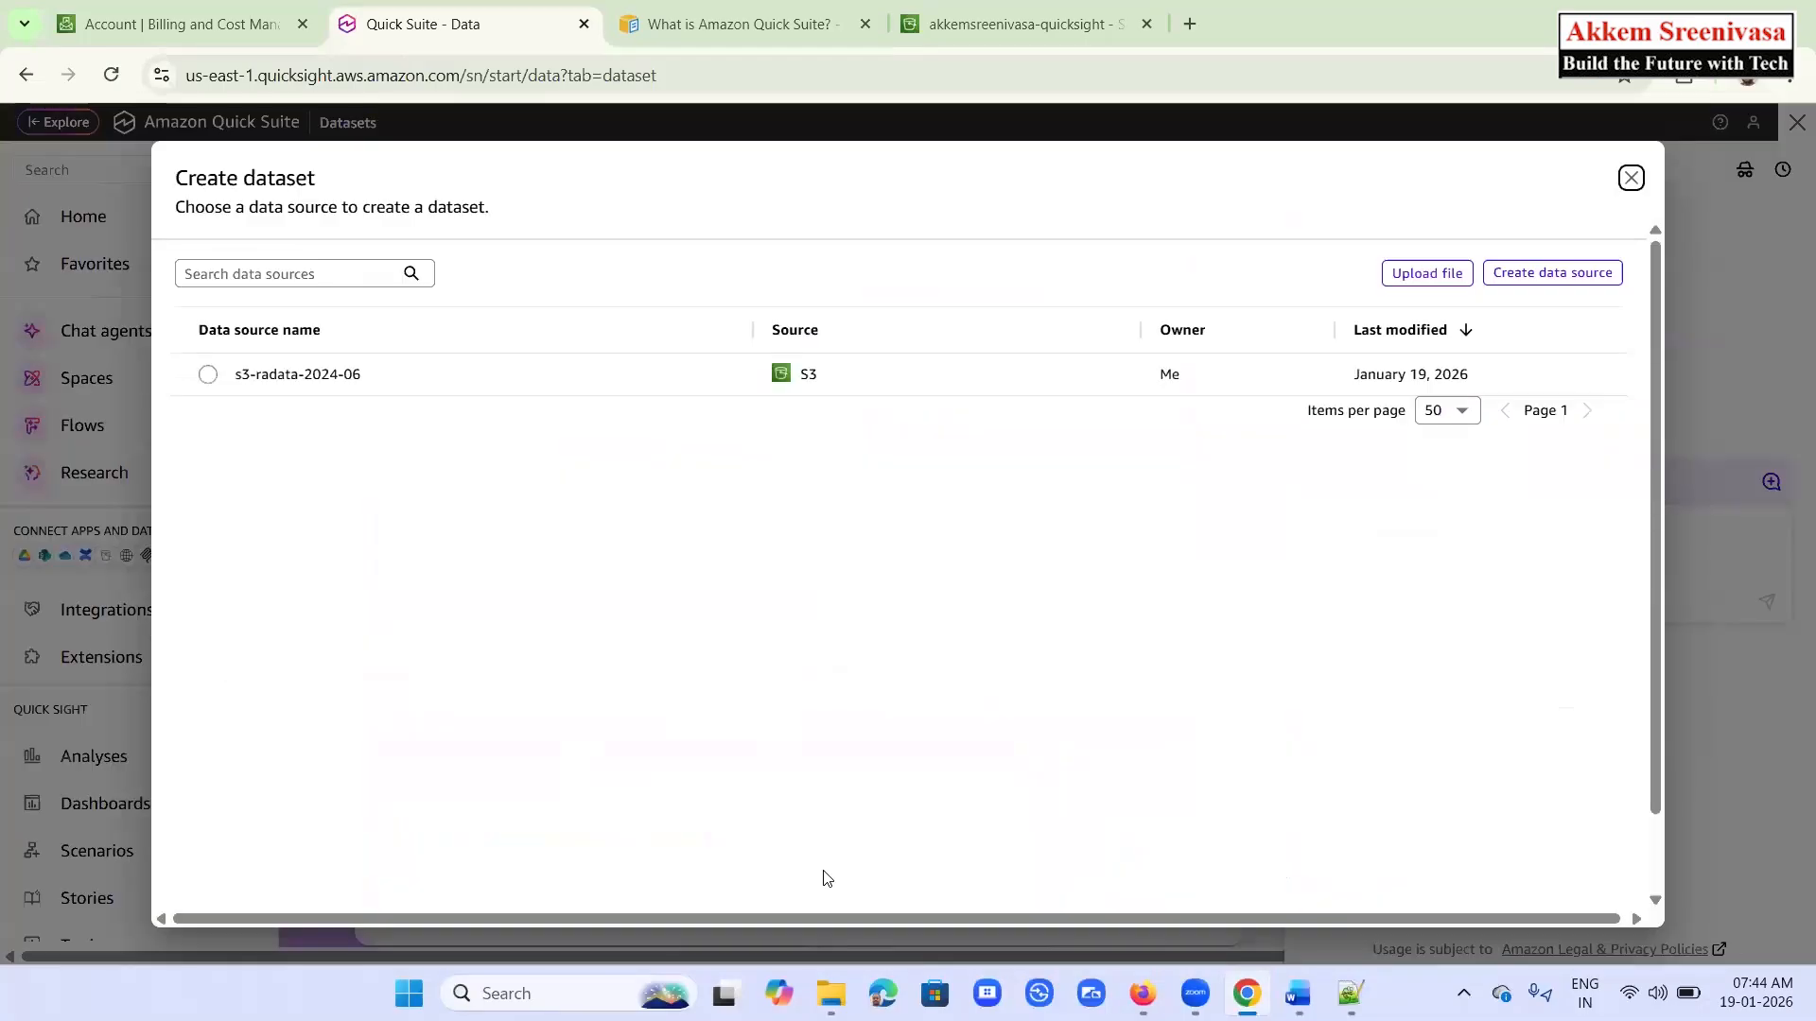
Start a new Amazon S3 data source from the Create dataset dialog
{"action": "left_click", "coordinate": [206, 377]}
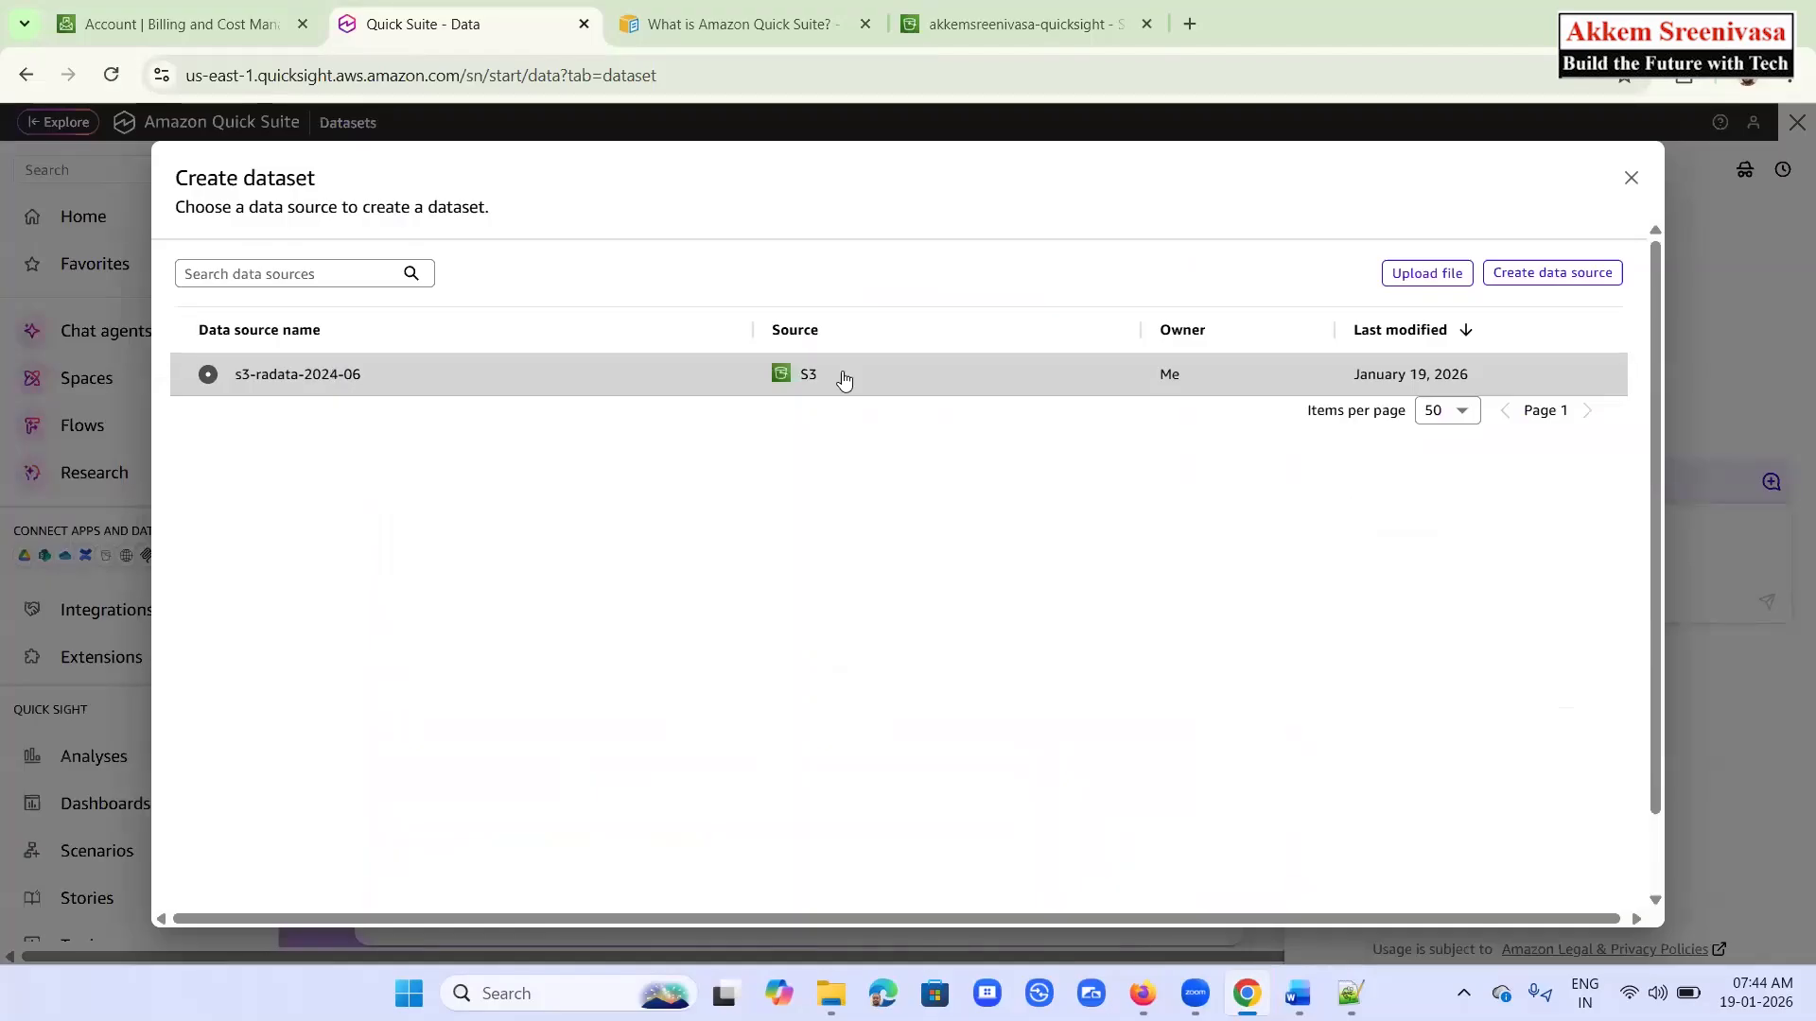
{"action": "left_click", "coordinate": [1527, 275]}
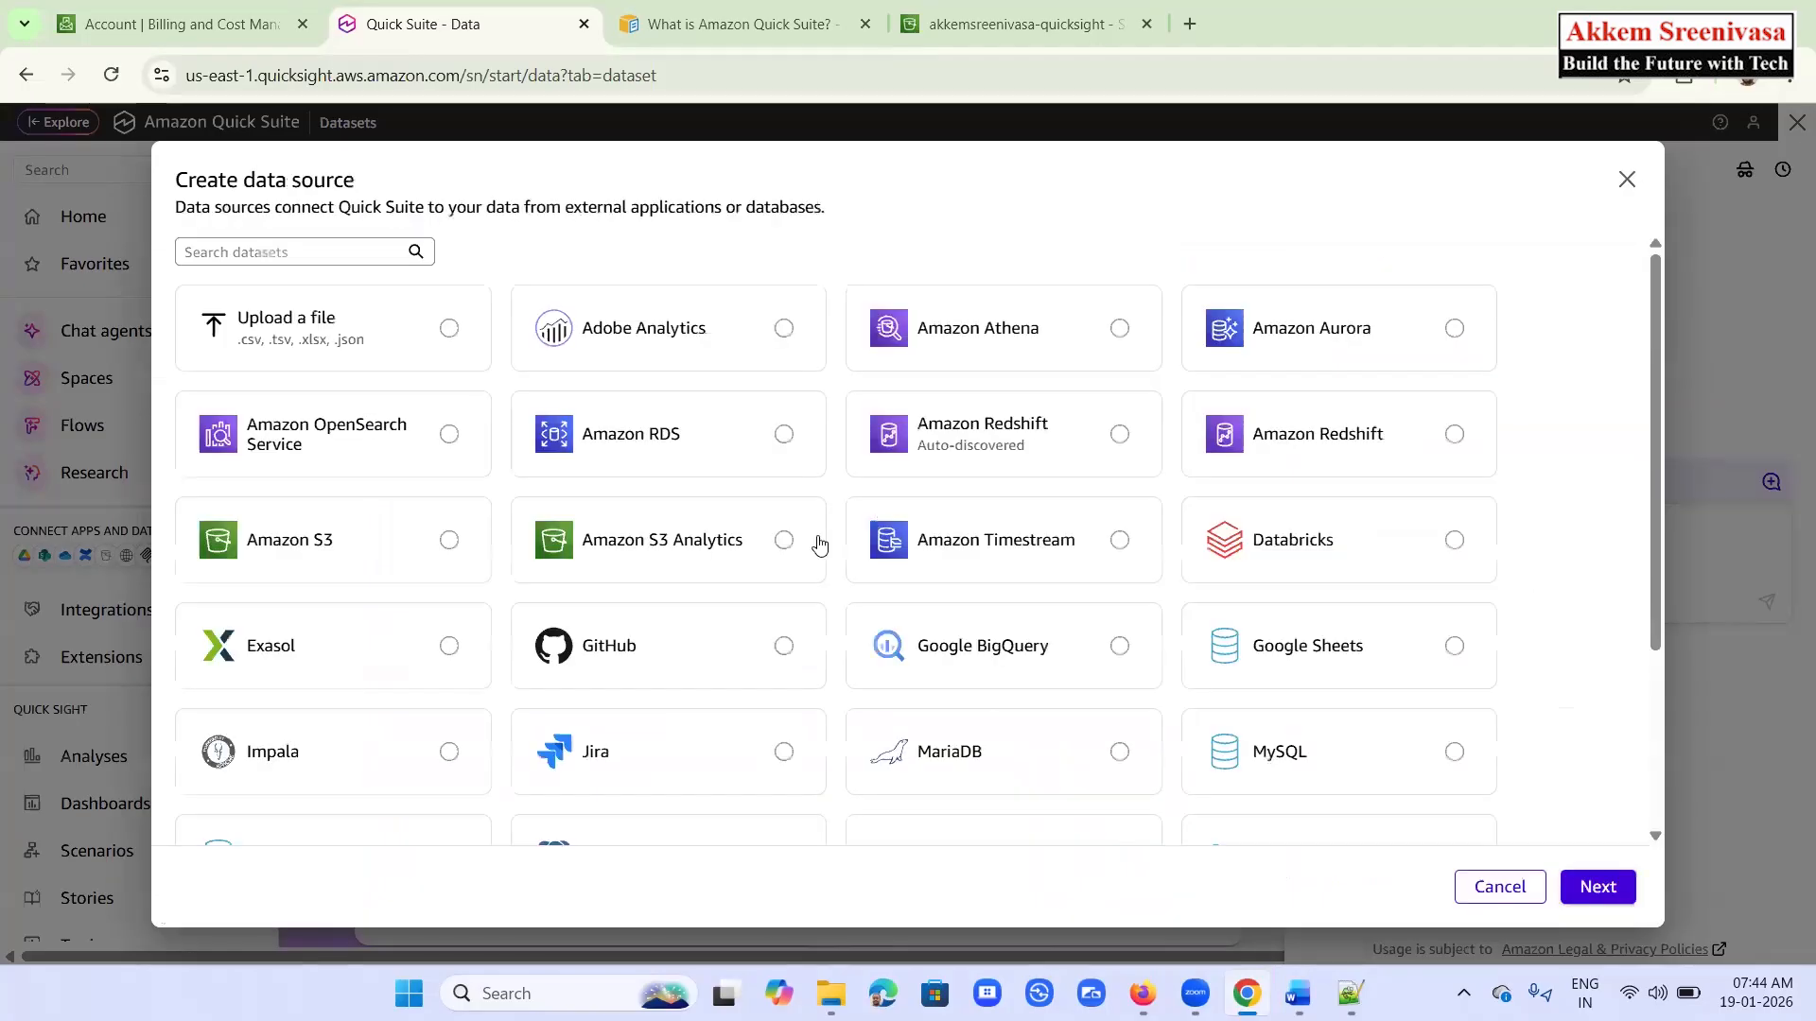
{"action": "left_click", "coordinate": [449, 540]}
{"action": "left_click", "coordinate": [1598, 888]}
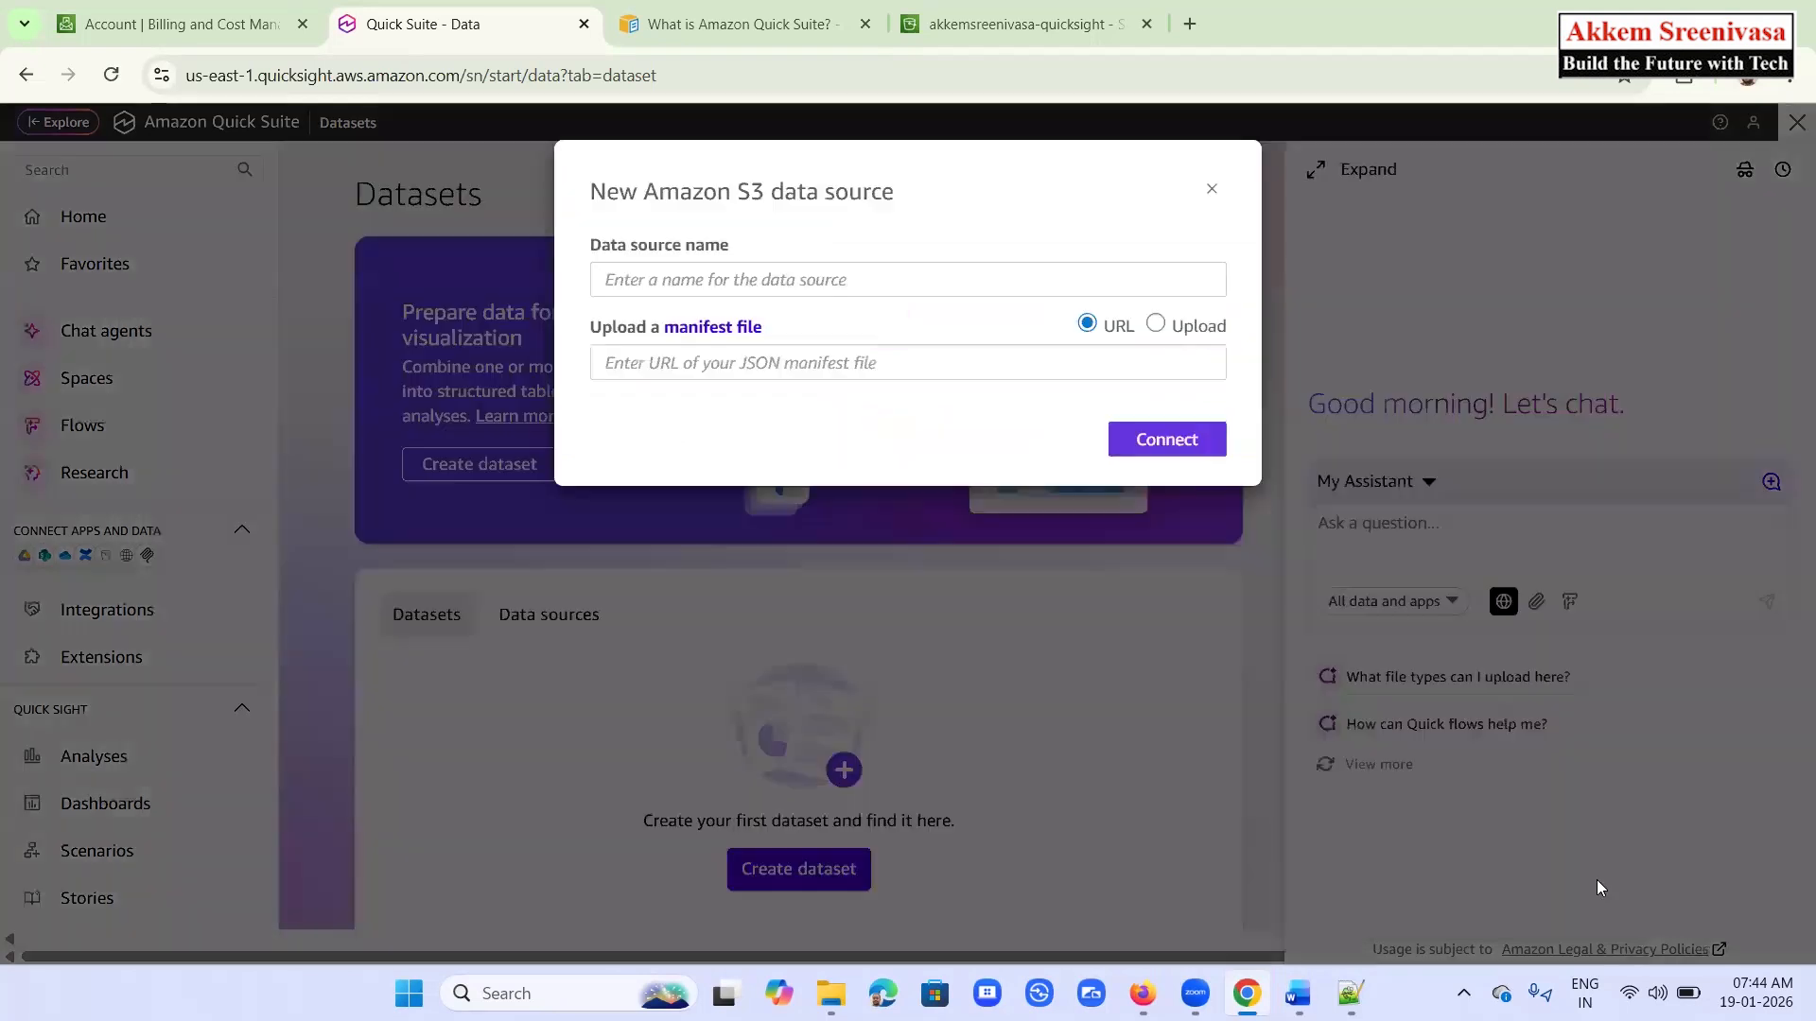
Set the manifest source to file upload and choose my_manifest.json from the AWS Quicksight folder
{"action": "left_click", "coordinate": [1154, 324]}
{"action": "left_click", "coordinate": [1199, 364]}
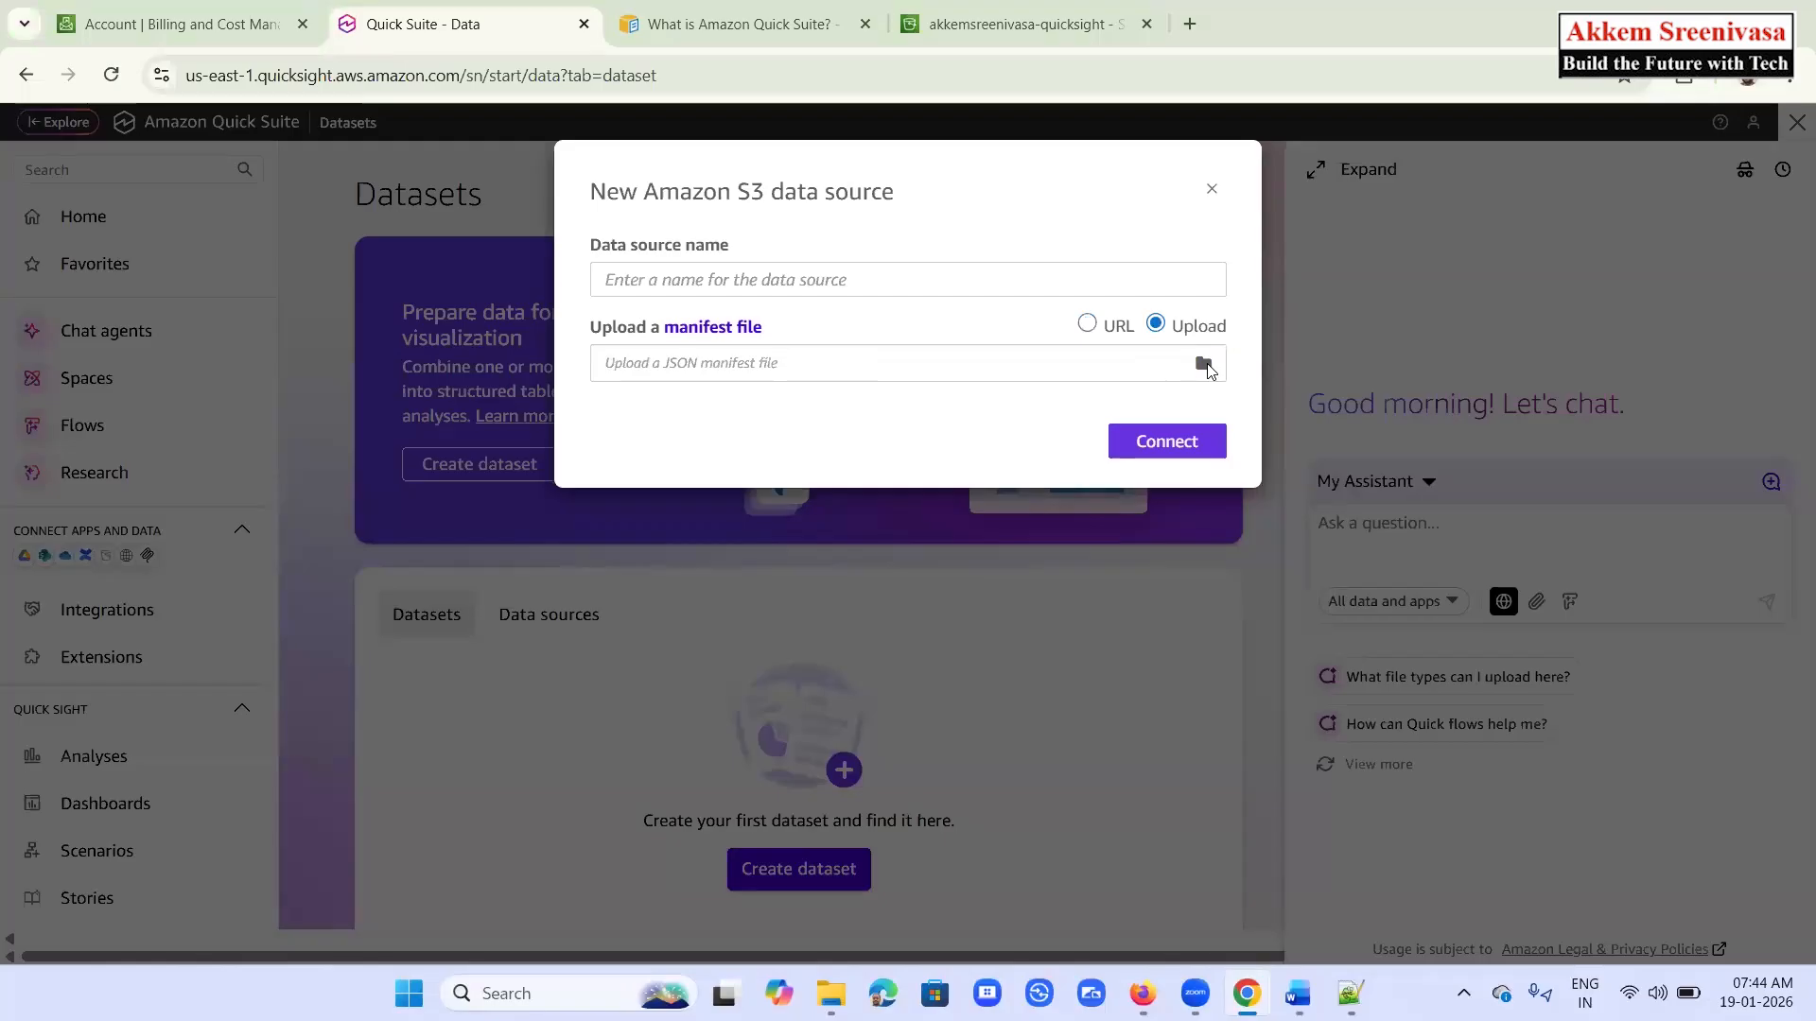
{"action": "left_click", "coordinate": [1092, 558]}
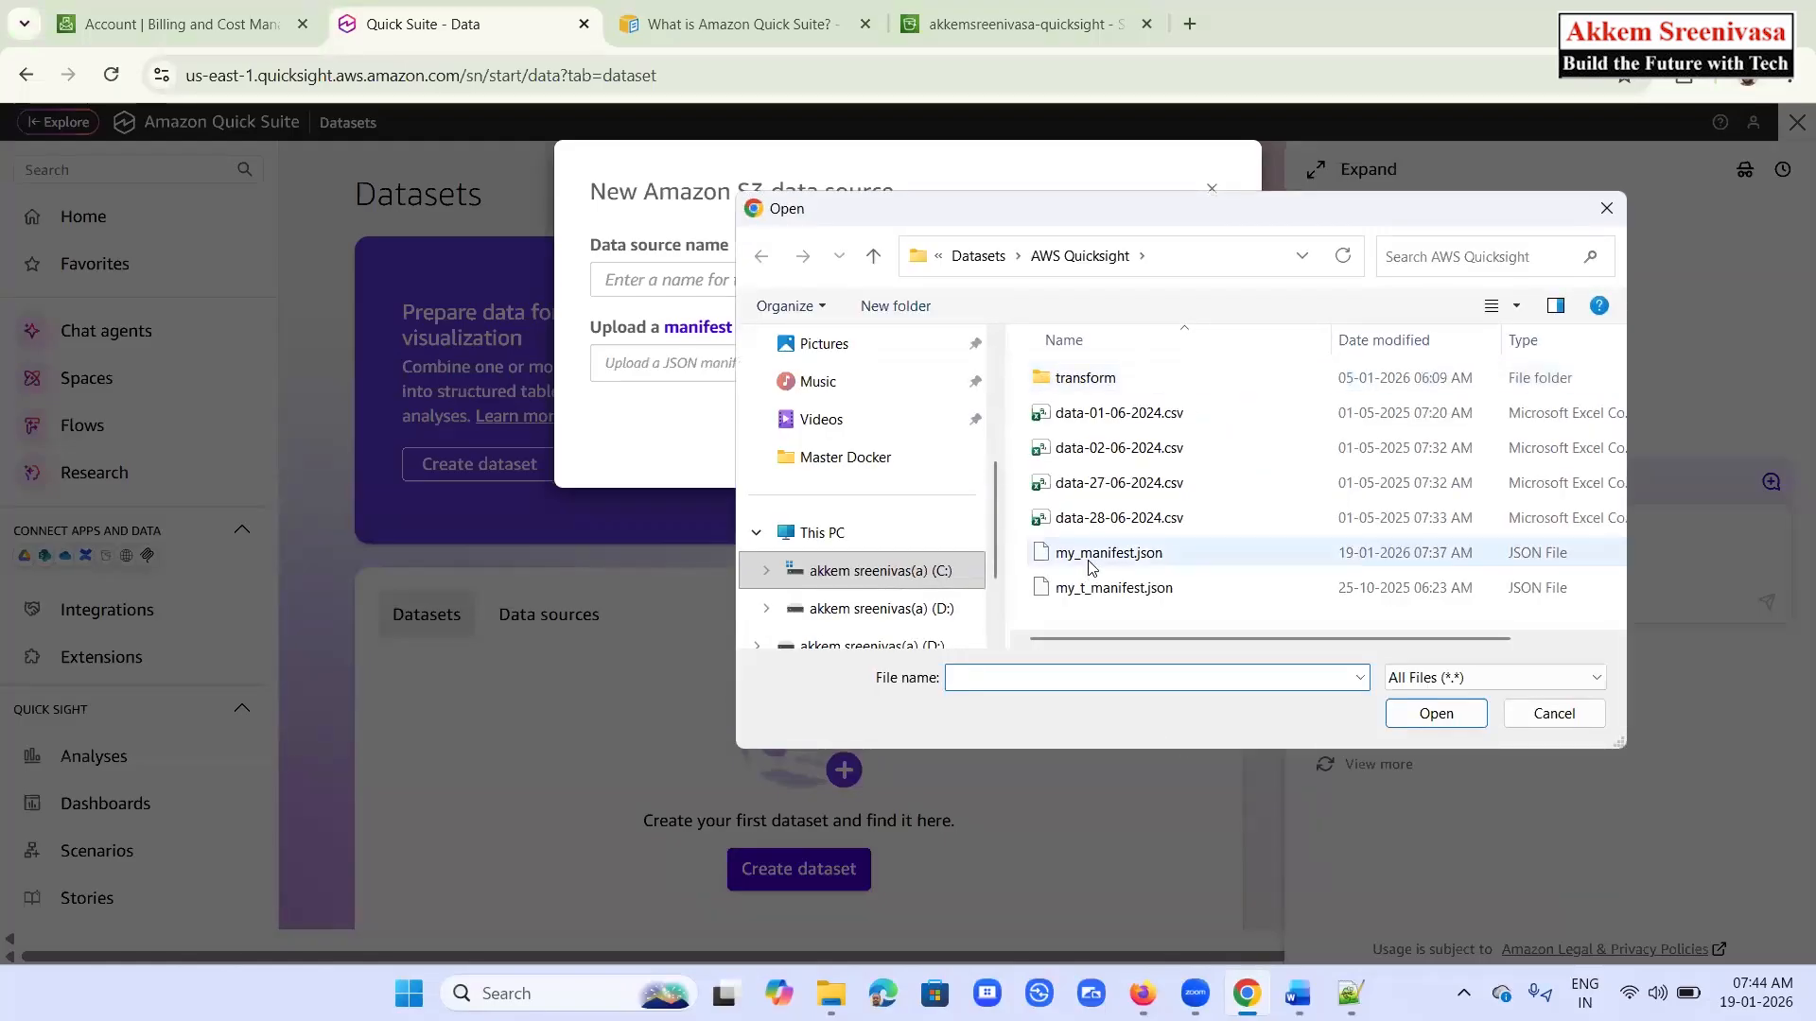
{"action": "left_click", "coordinate": [1435, 716]}
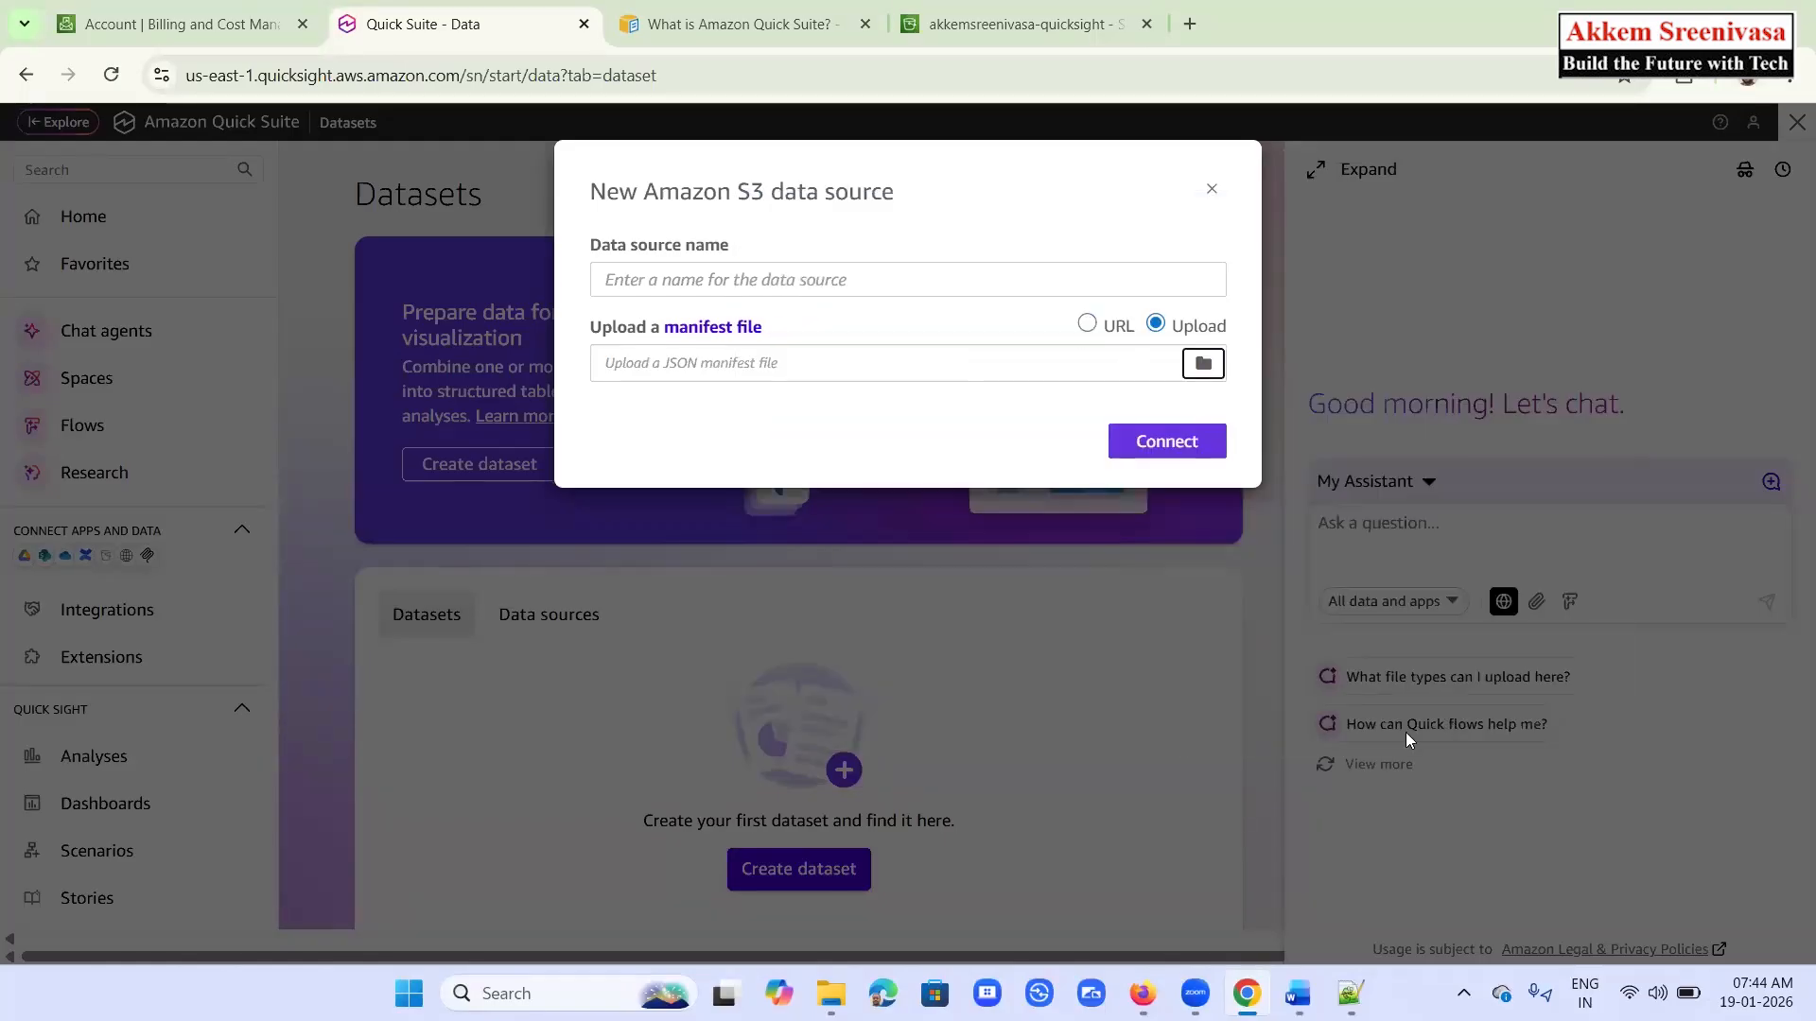
Switch to the Mastering Amazon Quicksight Word document and copy the first dataset name, s3-radata-2024-06, from Step5
{"action": "left_click", "coordinate": [1349, 993]}
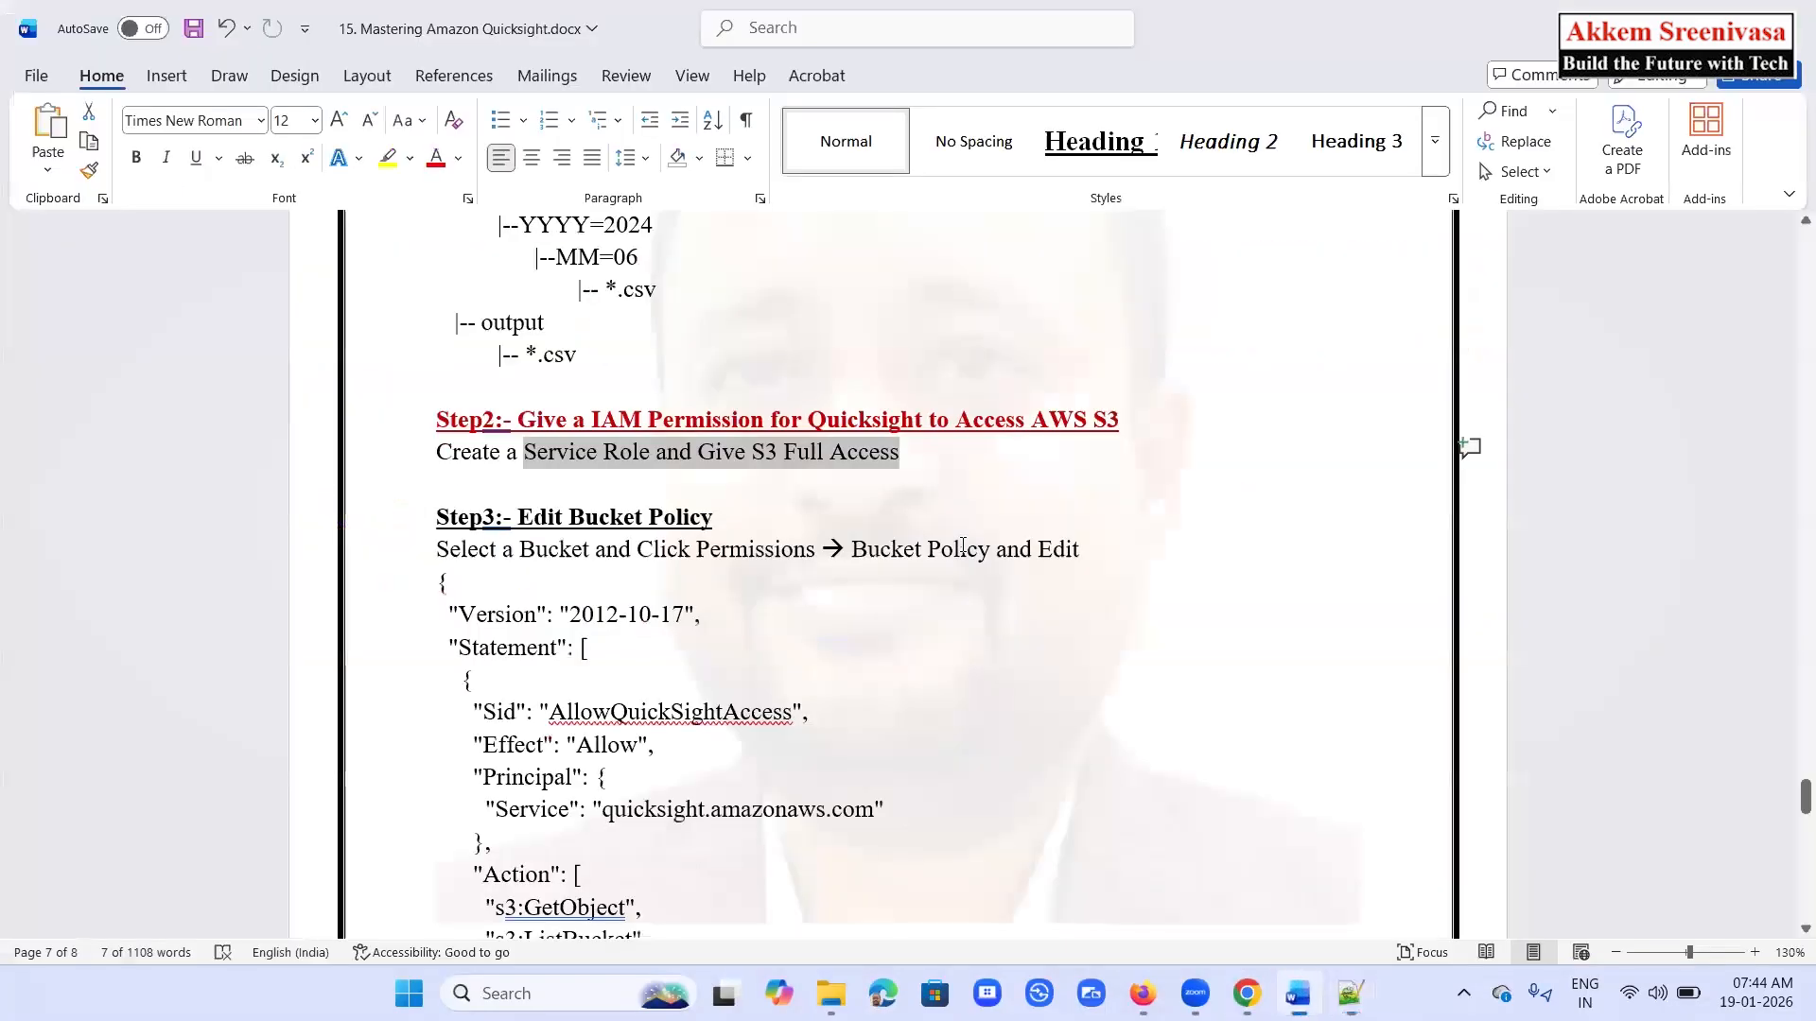
{"action": "left_click", "coordinate": [1297, 993]}
{"action": "scroll", "coordinate": [915, 611], "scroll_direction": "down", "scroll_amount": 10}
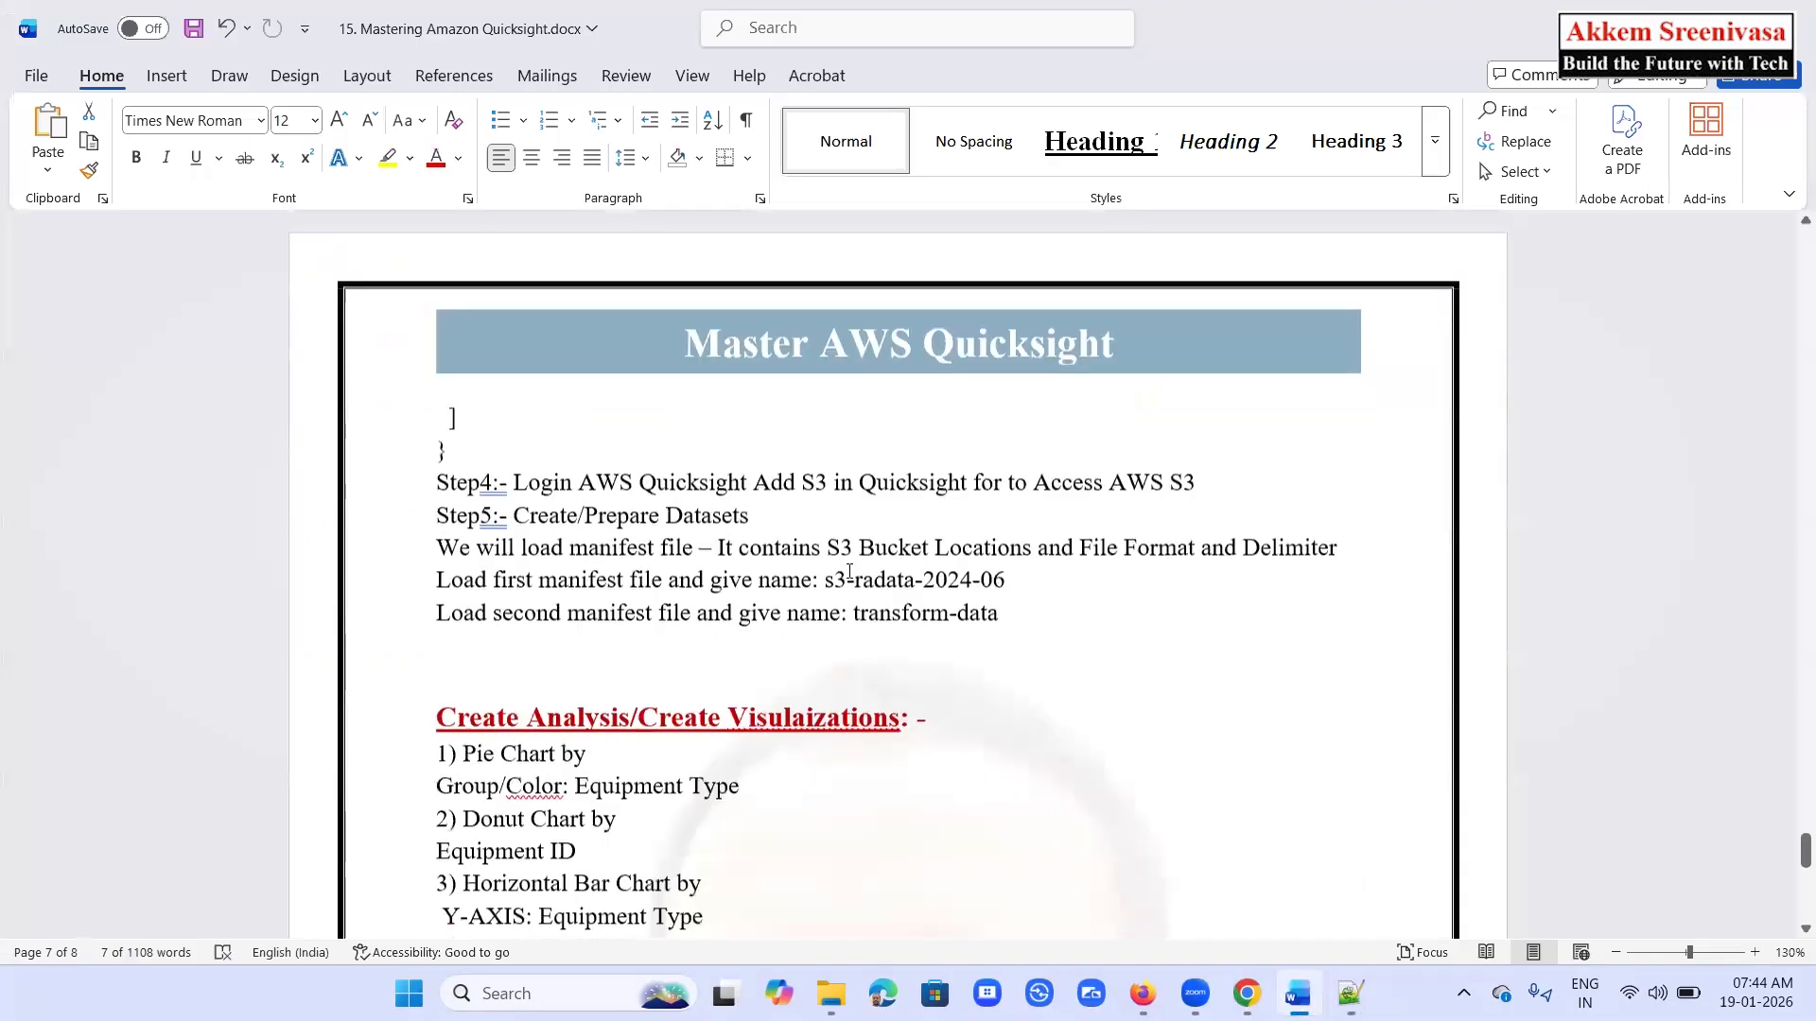
{"action": "scroll", "coordinate": [848, 572], "scroll_direction": "down", "scroll_amount": 1}
{"action": "left_click_drag", "start_coordinate": [825, 565], "coordinate": [1004, 564]}
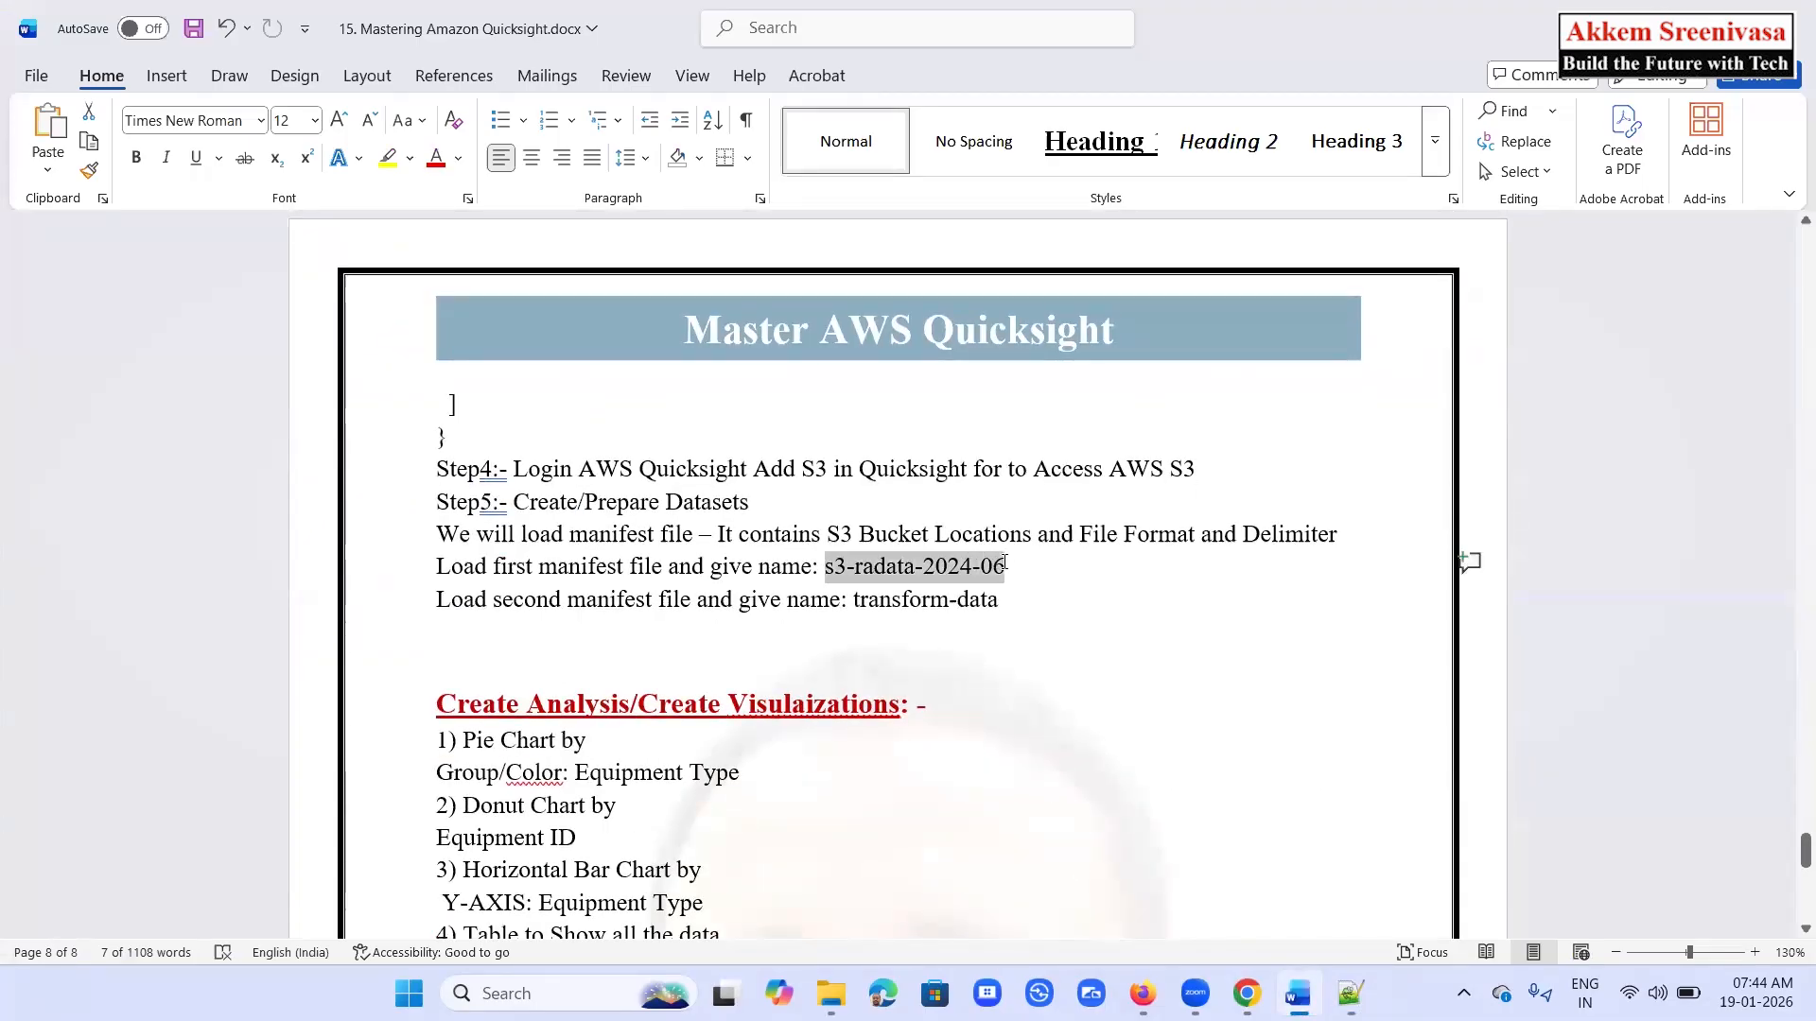
{"action": "key", "text": "ctrl+c"}
Return to Chrome, name the new Amazon S3 data source s3-radata-2024-06 and connect it
{"action": "left_click", "coordinate": [1246, 993]}
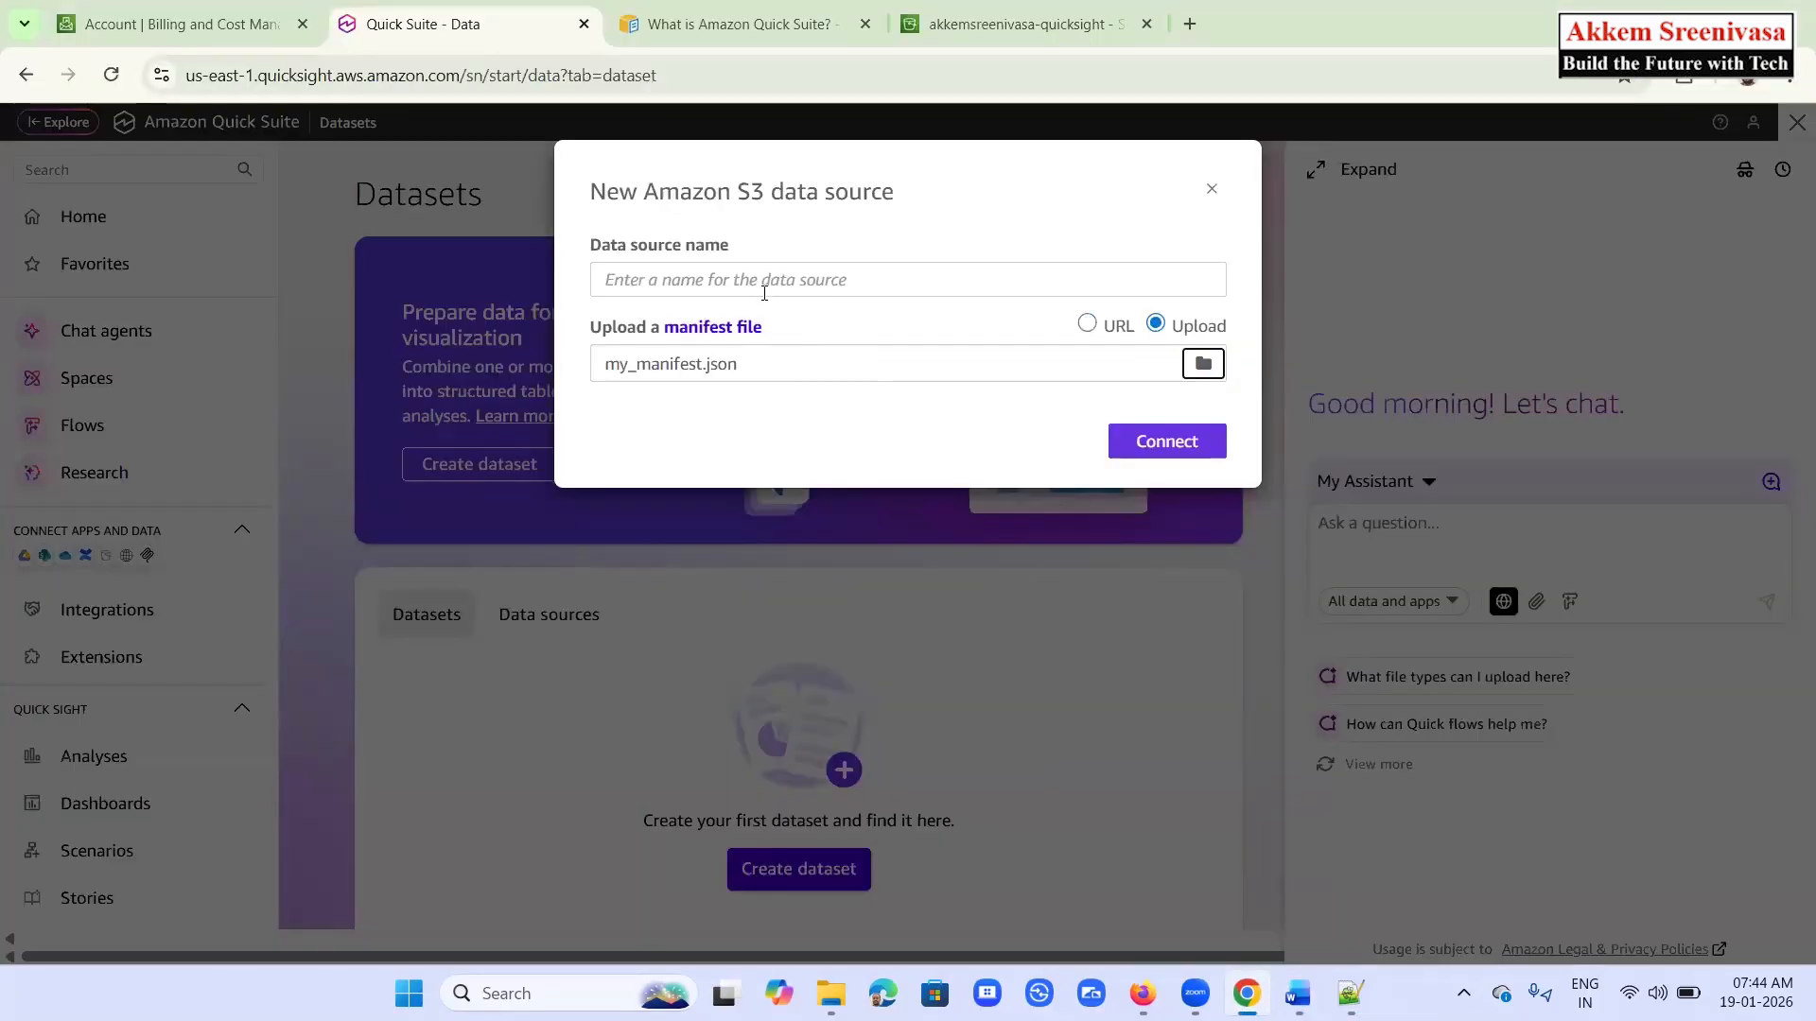
{"action": "left_click", "coordinate": [766, 276]}
{"action": "left_click", "coordinate": [786, 334]}
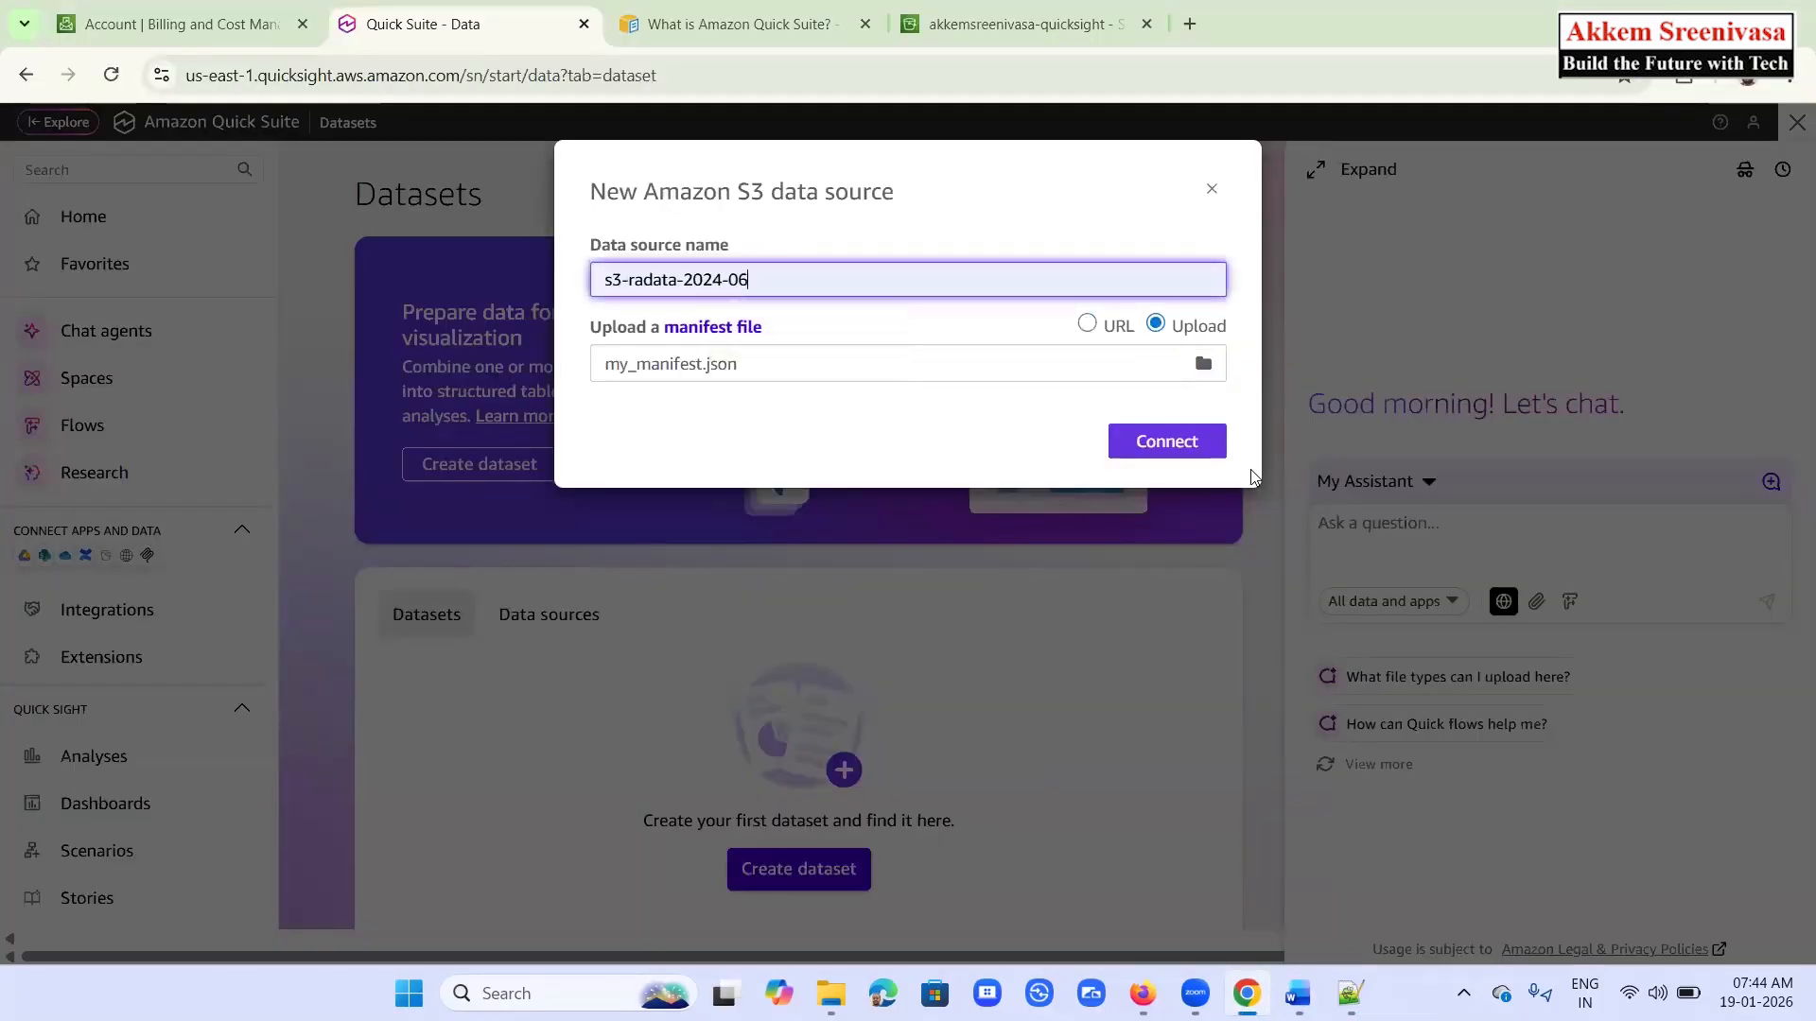
{"action": "left_click", "coordinate": [1182, 439]}
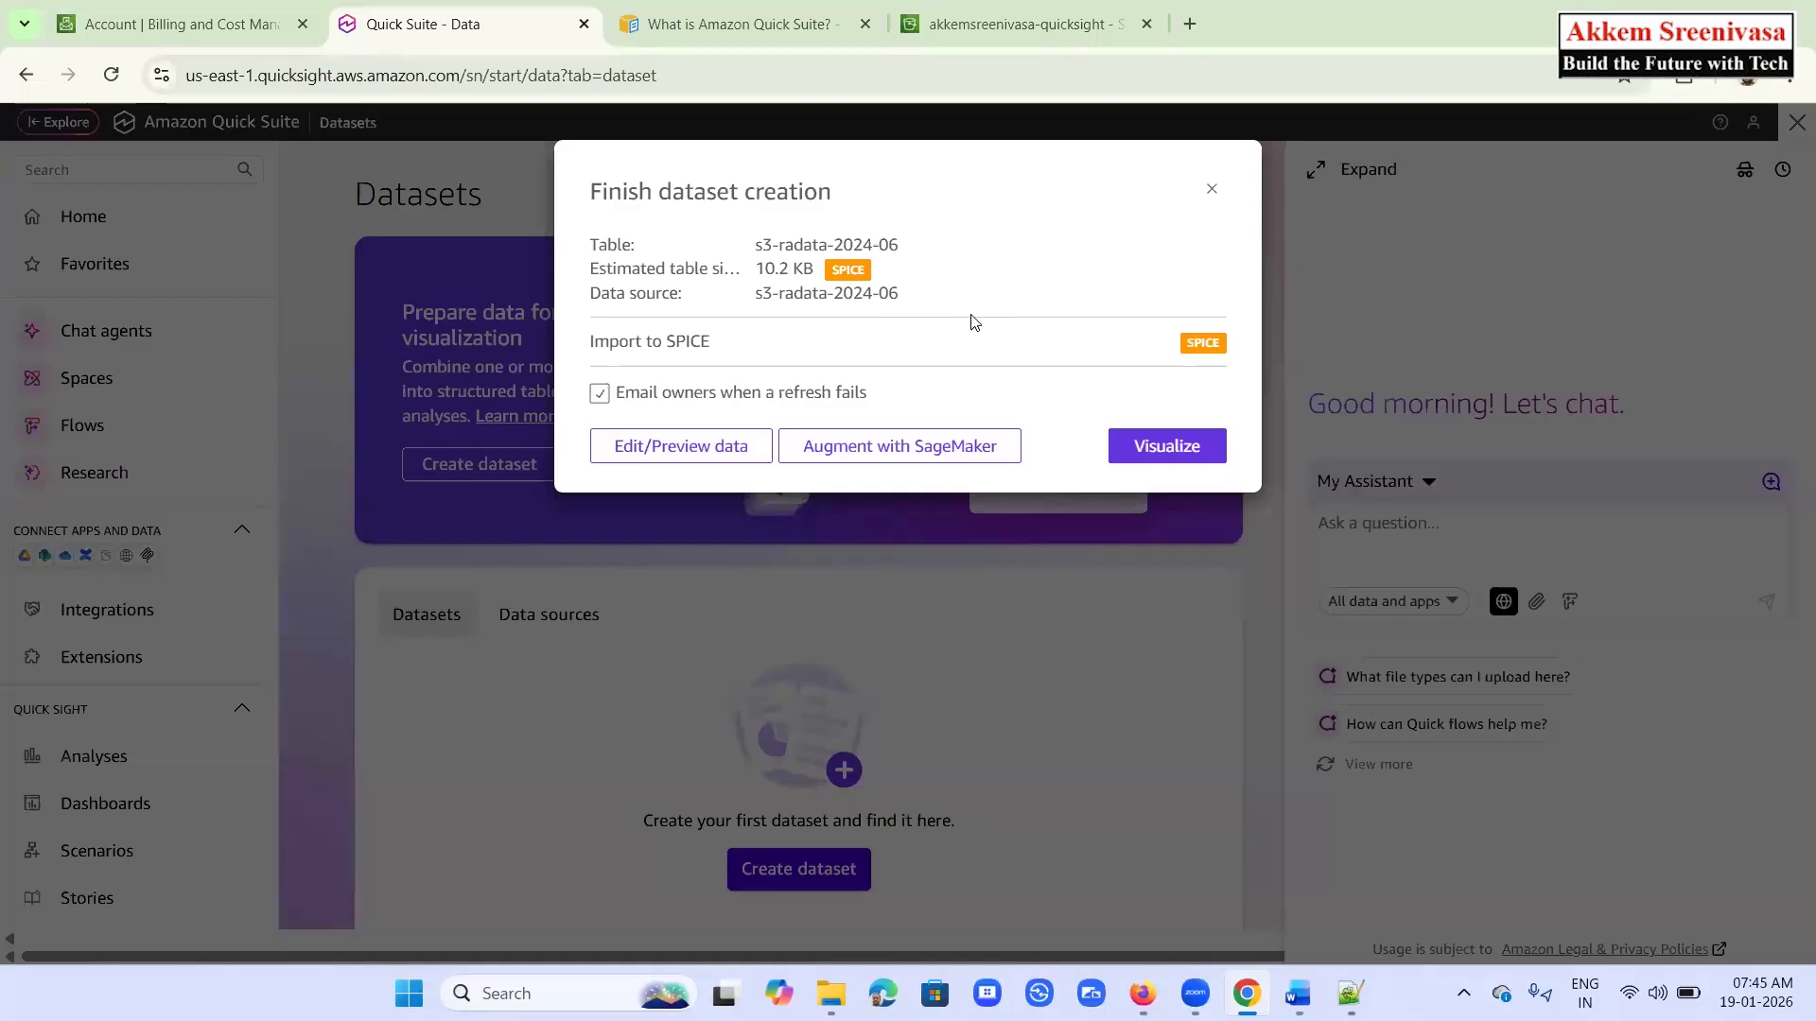
Visualize the dataset in a new interactive sheet with the Tiled layout optimized for 1600px
{"action": "left_click", "coordinate": [1194, 448]}
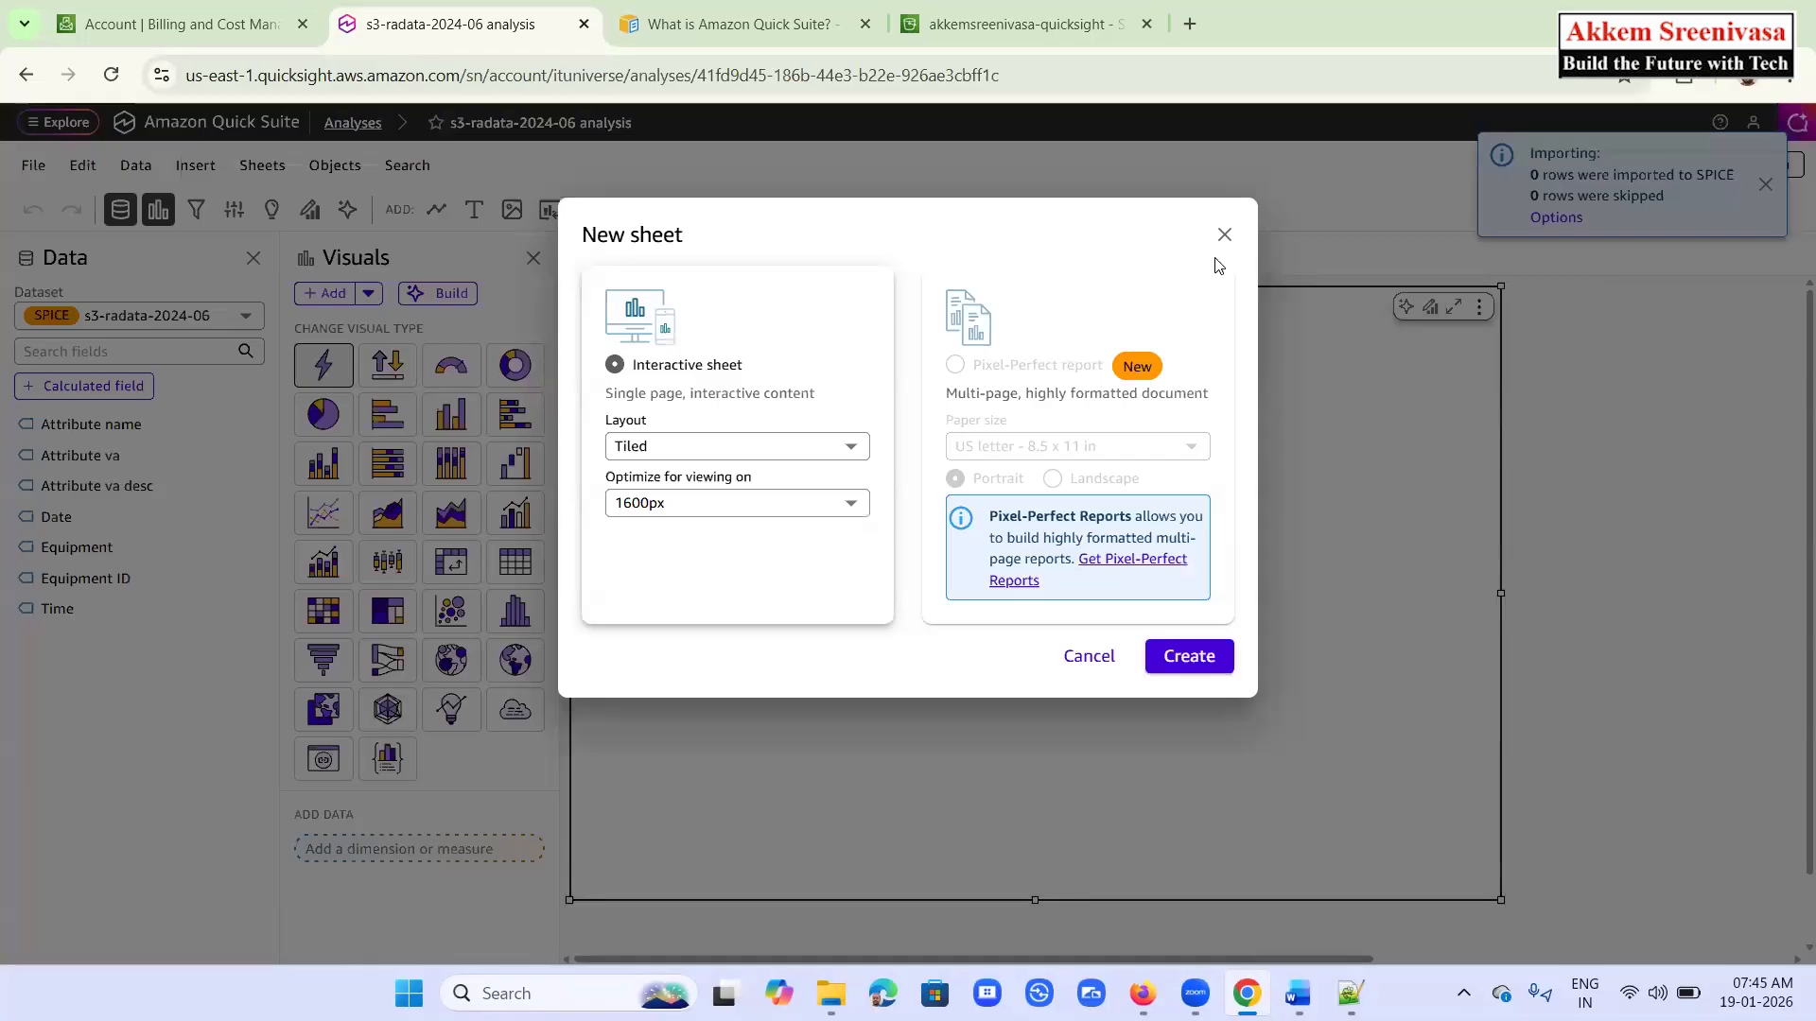
{"action": "left_click", "coordinate": [1191, 657]}
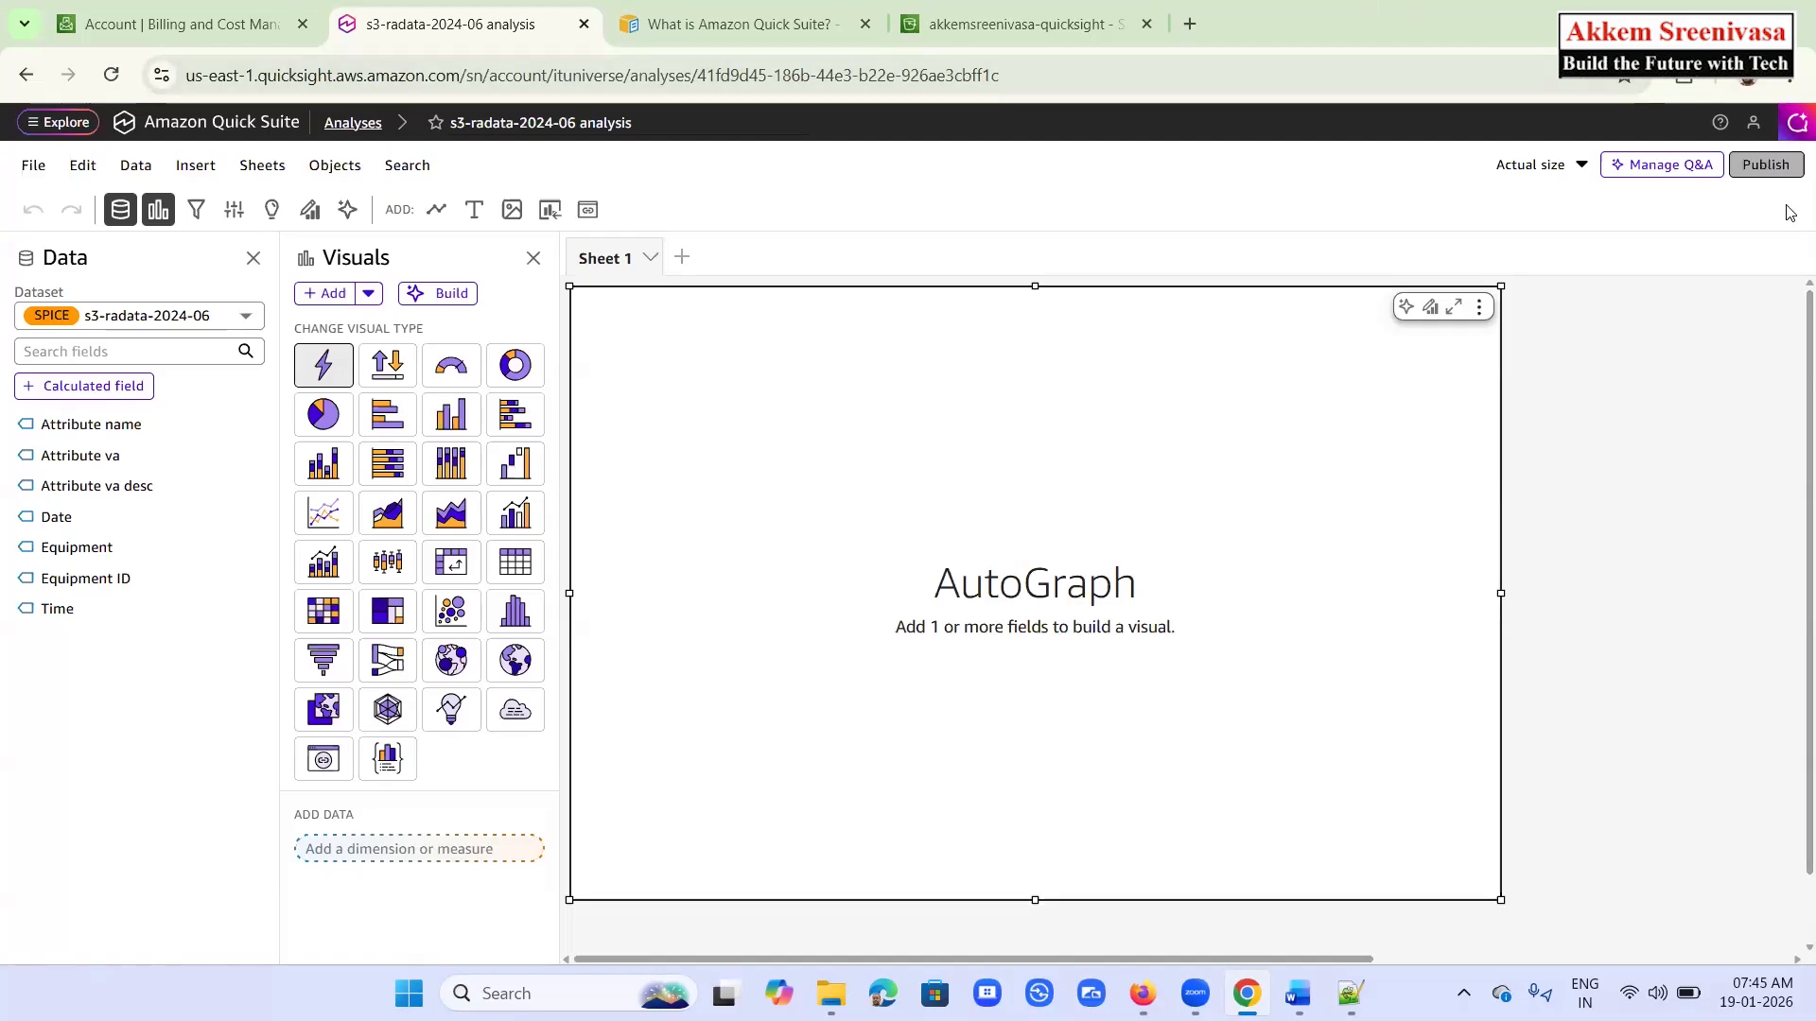
Open Manage Quick Suite in a new browser tab and go to the AWS resources permissions
{"action": "left_click", "coordinate": [1752, 122]}
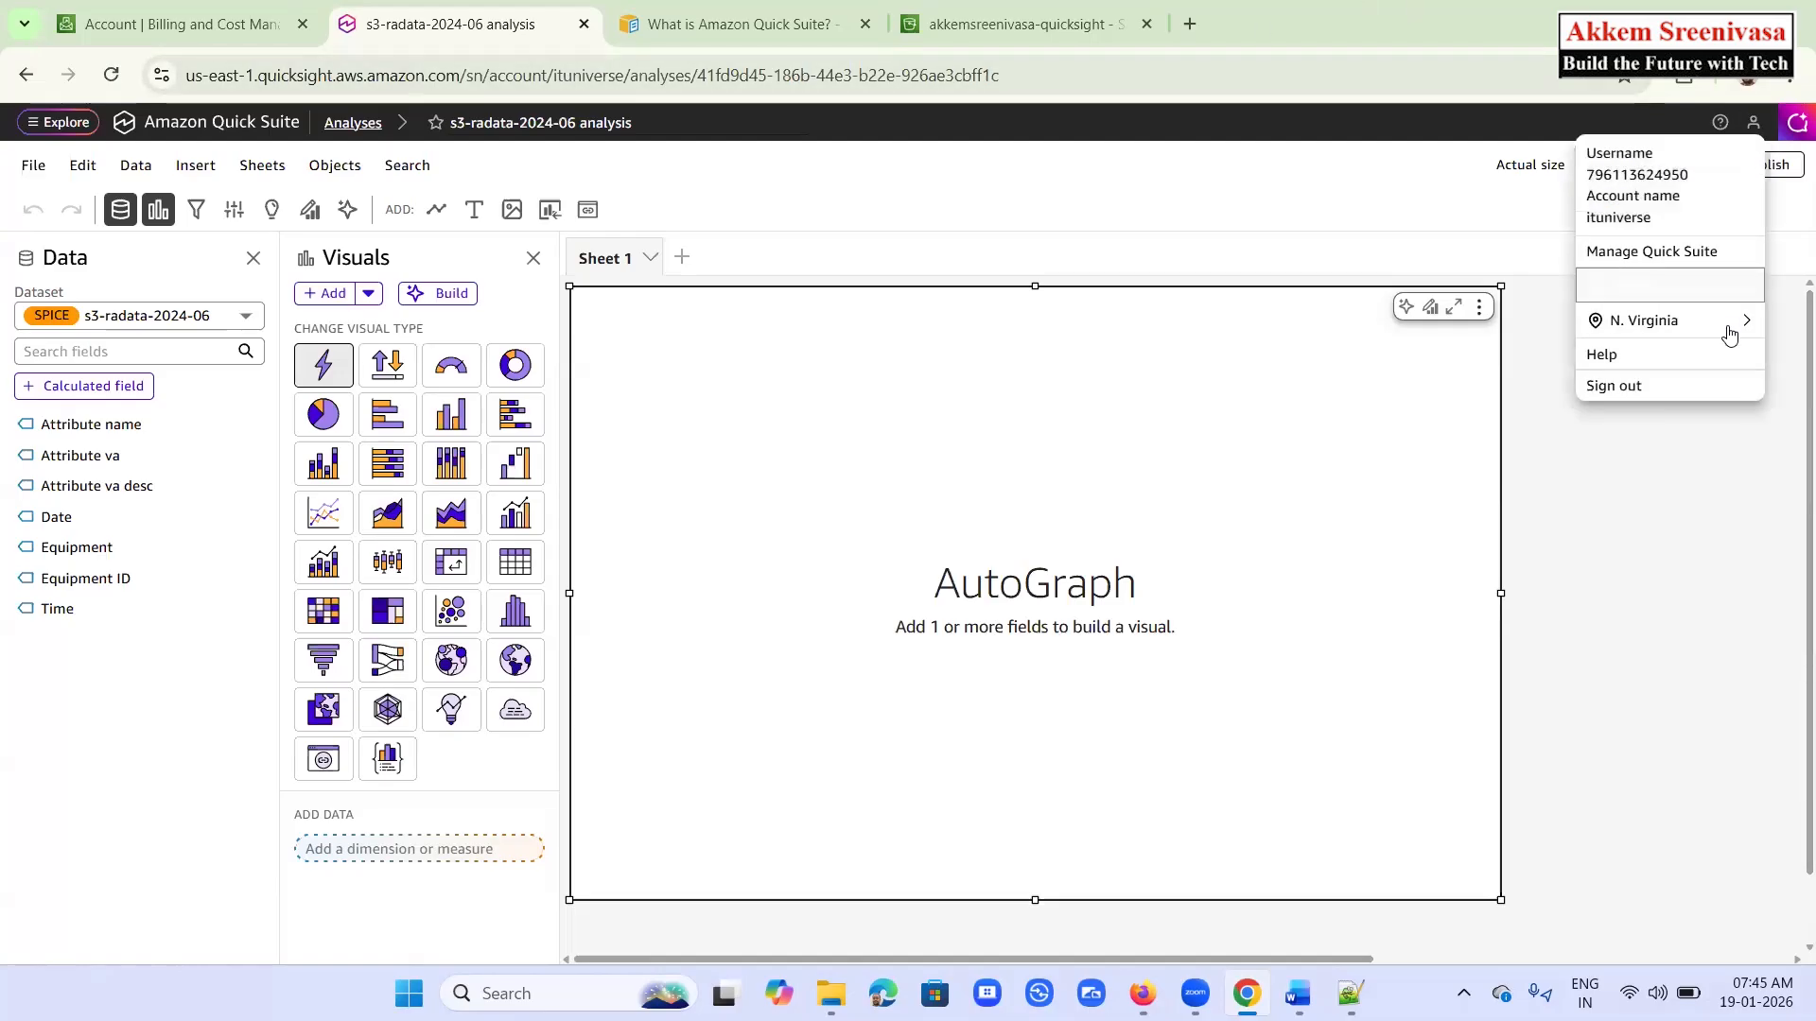
{"action": "right_click", "coordinate": [1671, 258]}
{"action": "left_click", "coordinate": [1511, 276]}
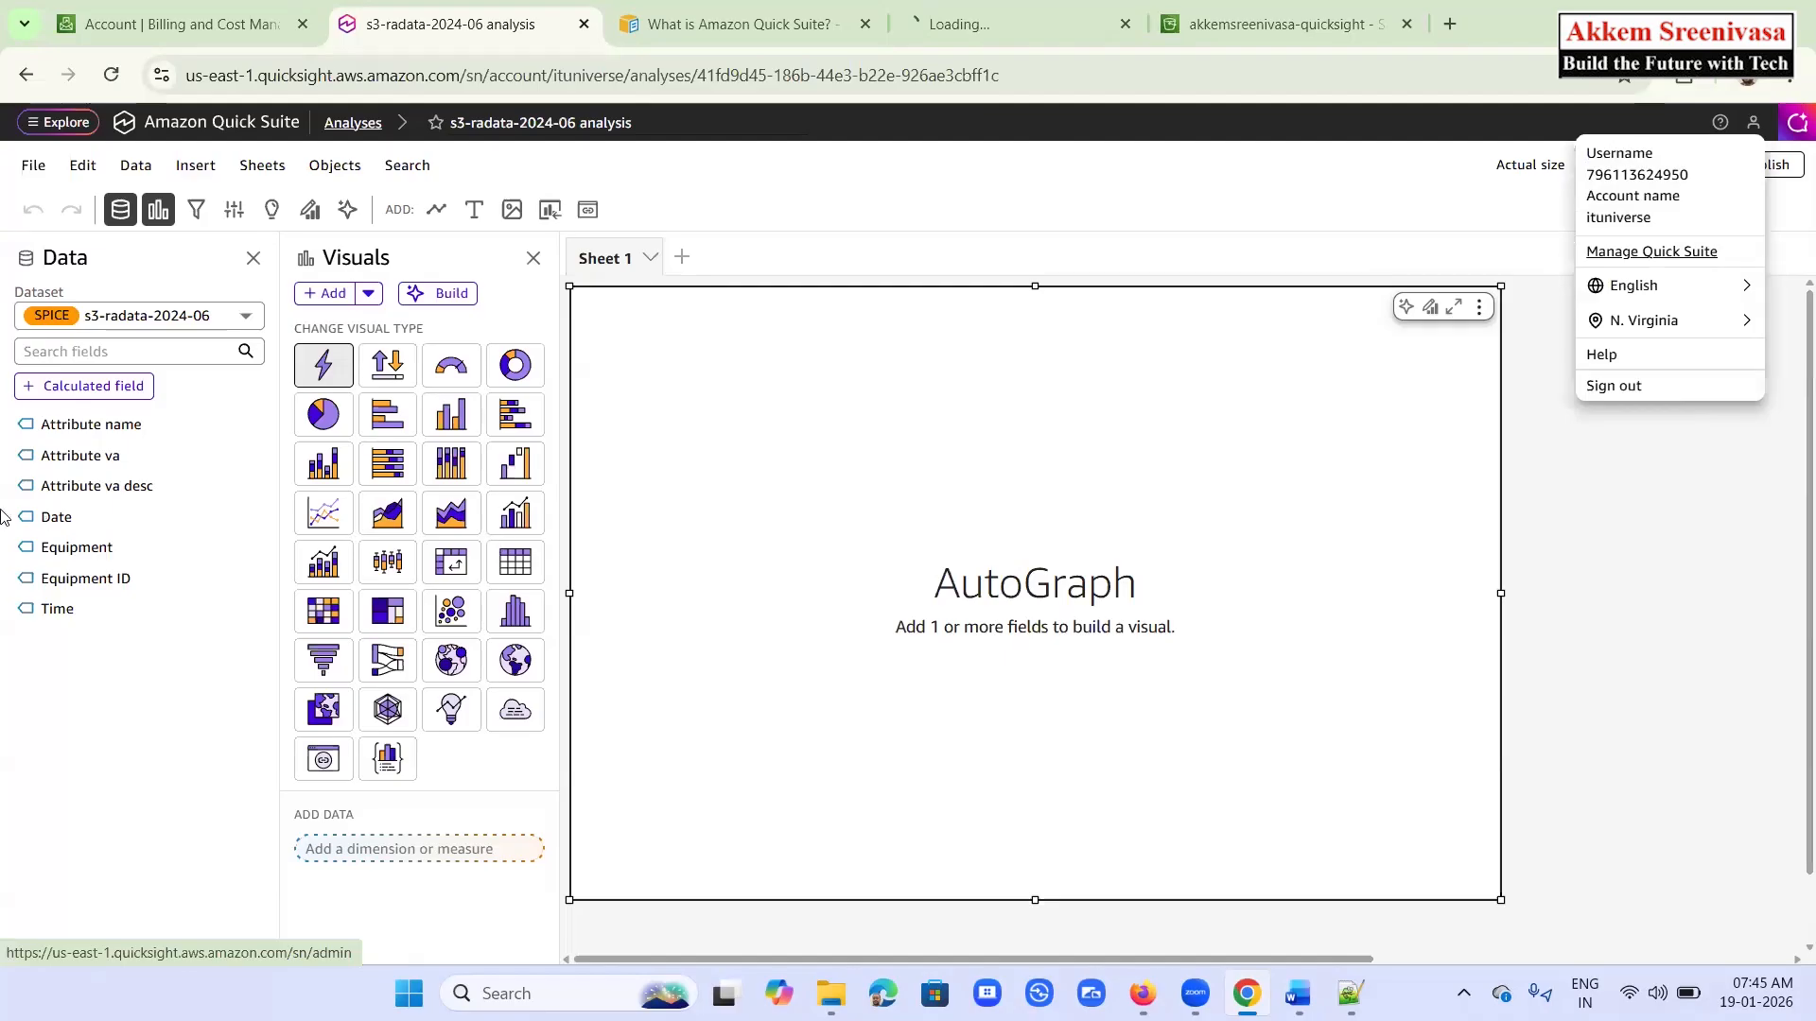
{"action": "key", "text": "ctrl+4"}
{"action": "scroll", "coordinate": [232, 542], "scroll_direction": "down", "scroll_amount": 3}
{"action": "scroll", "coordinate": [170, 549], "scroll_direction": "down", "scroll_amount": 4}
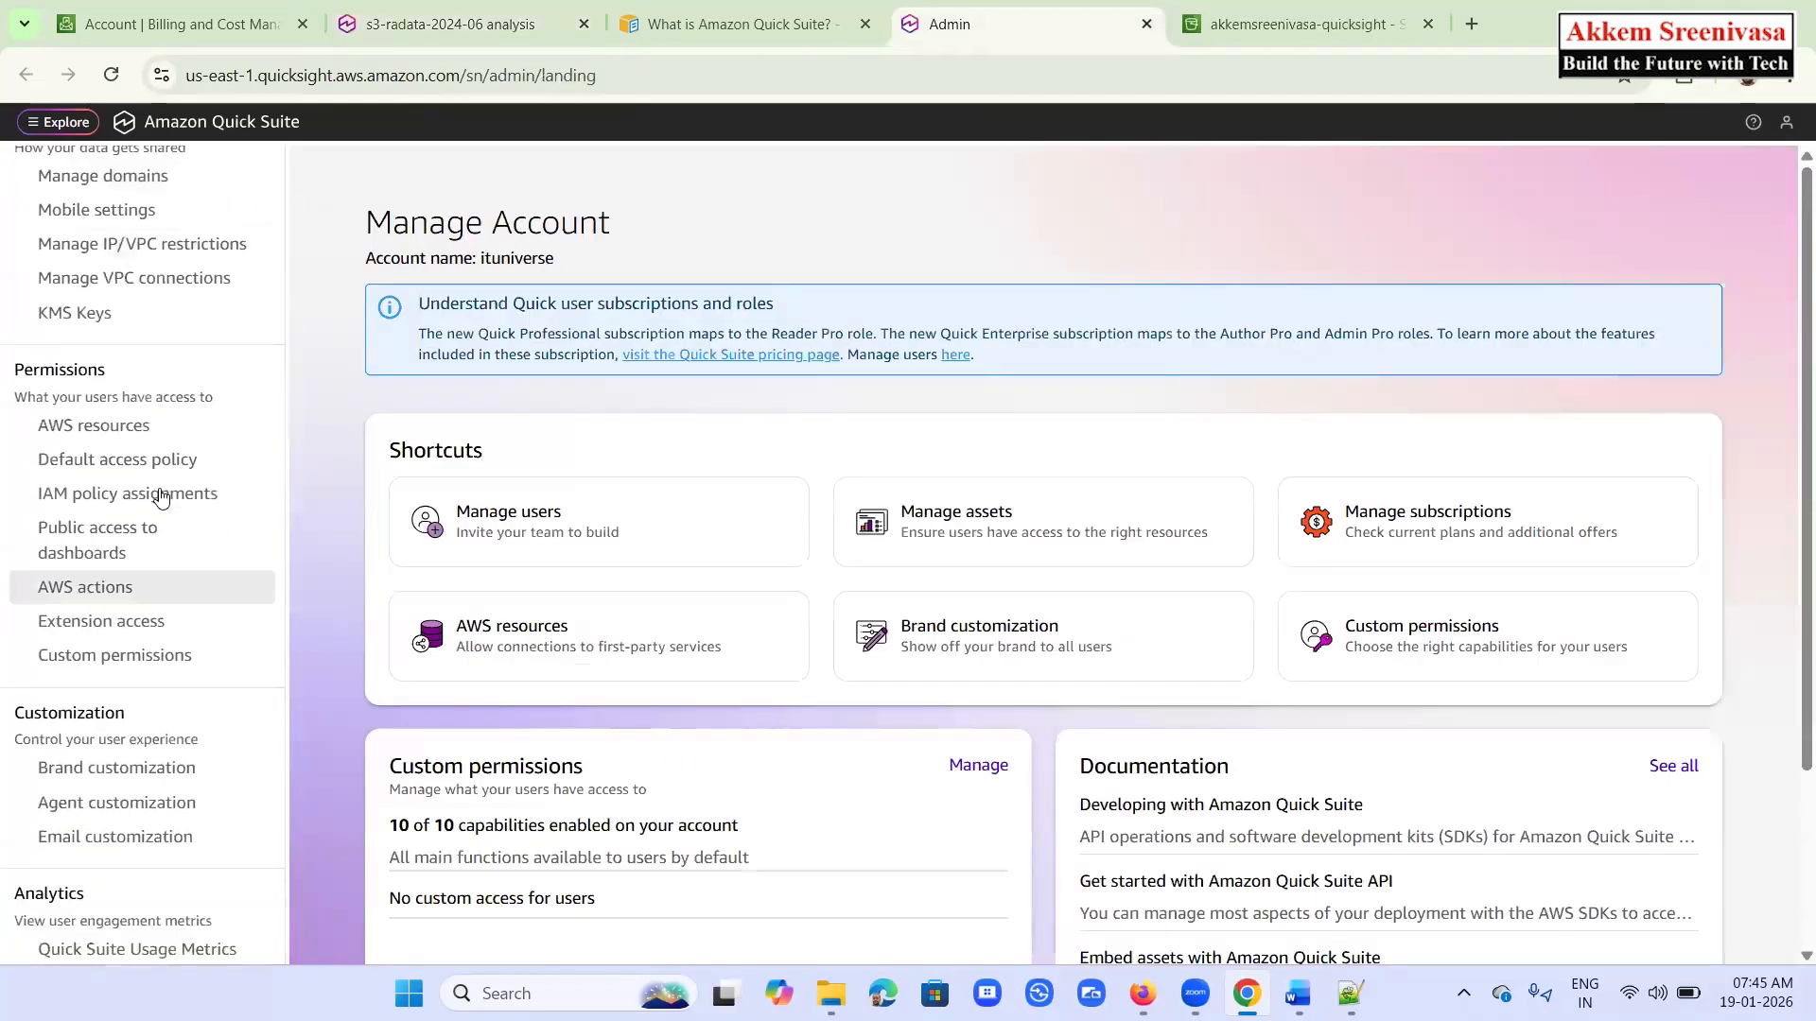
{"action": "left_click", "coordinate": [109, 428]}
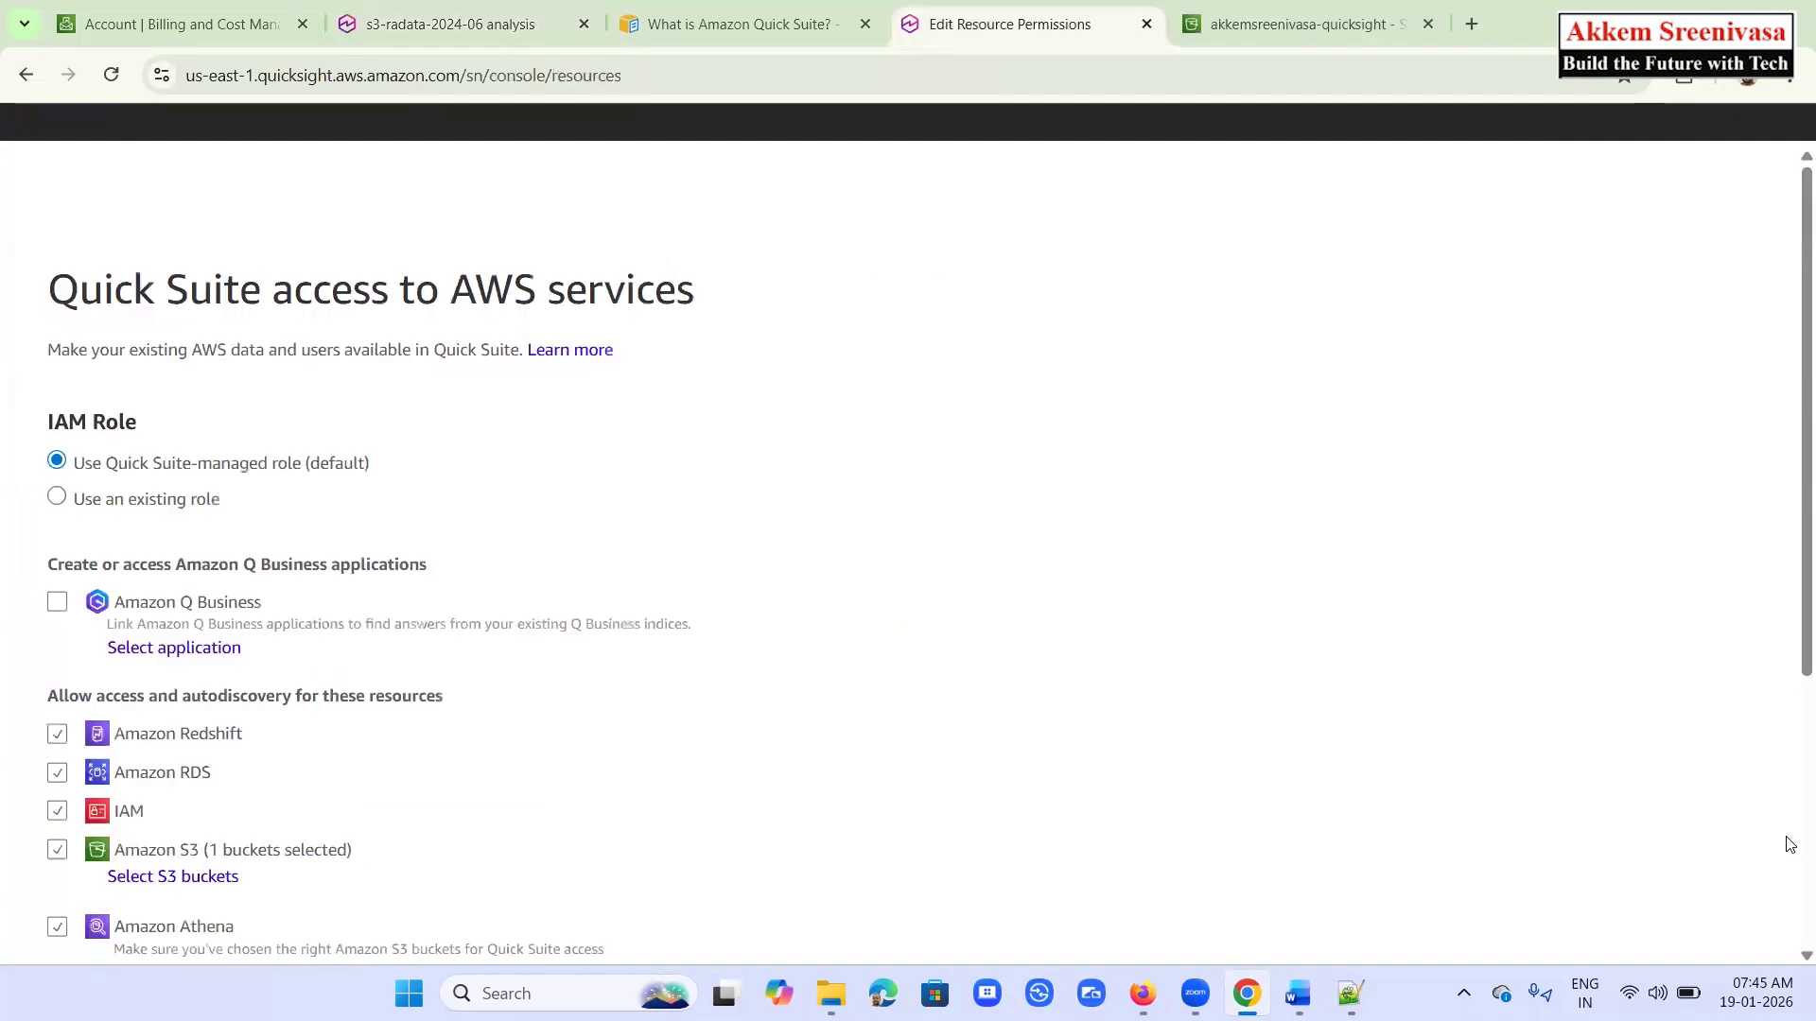
Grant Quick Suite access to all S3 buckets linked to the account and save the resource permissions
{"action": "scroll", "coordinate": [1271, 644], "scroll_direction": "down", "scroll_amount": 4}
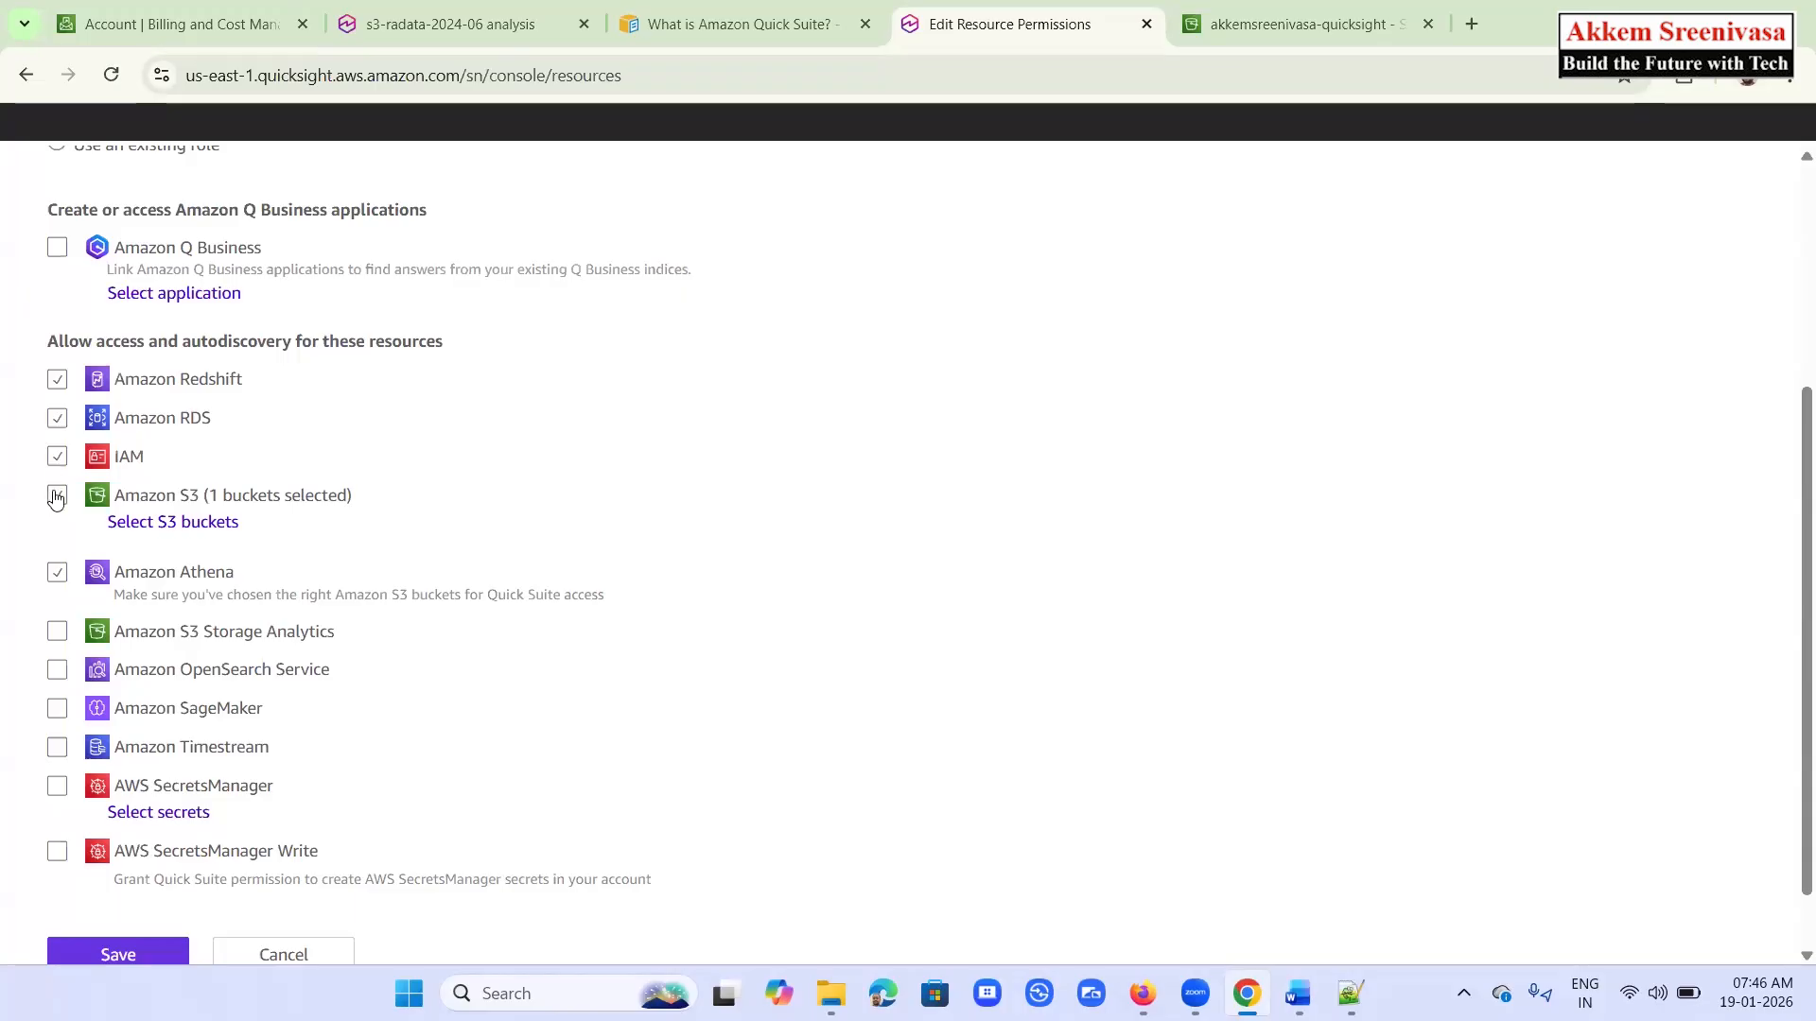
{"action": "left_click", "coordinate": [150, 524]}
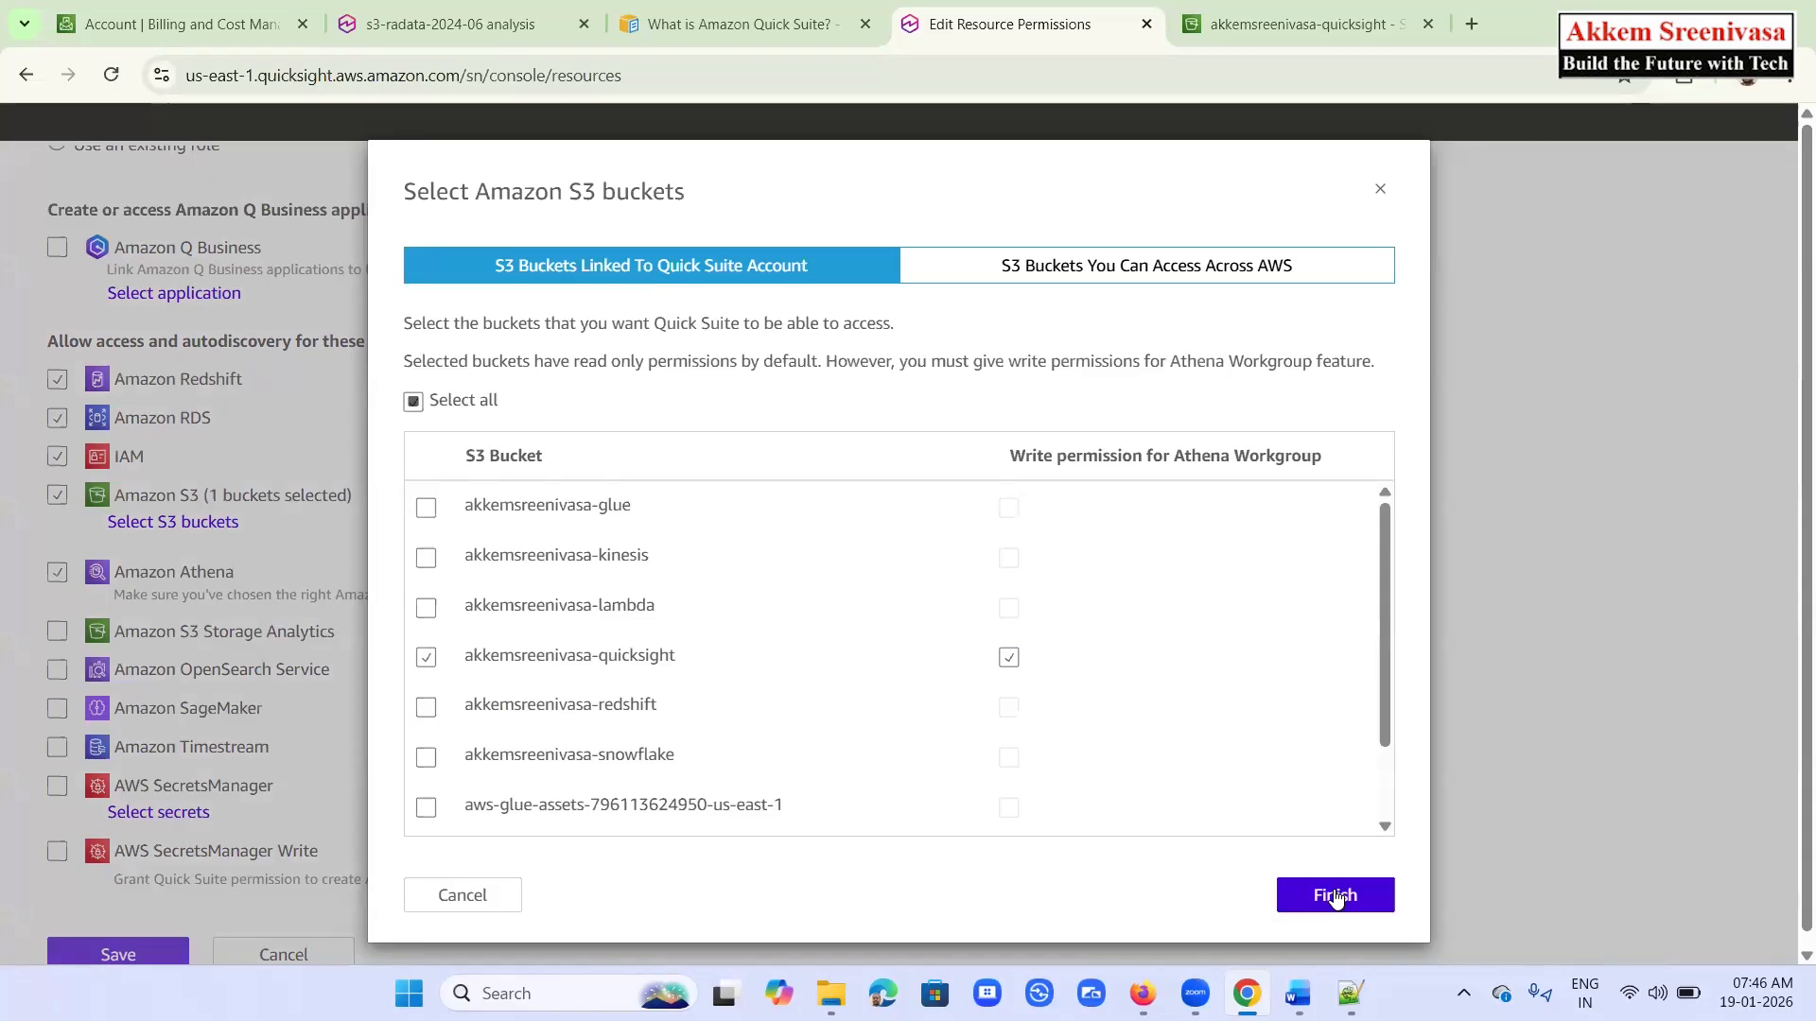
{"action": "left_click", "coordinate": [413, 402]}
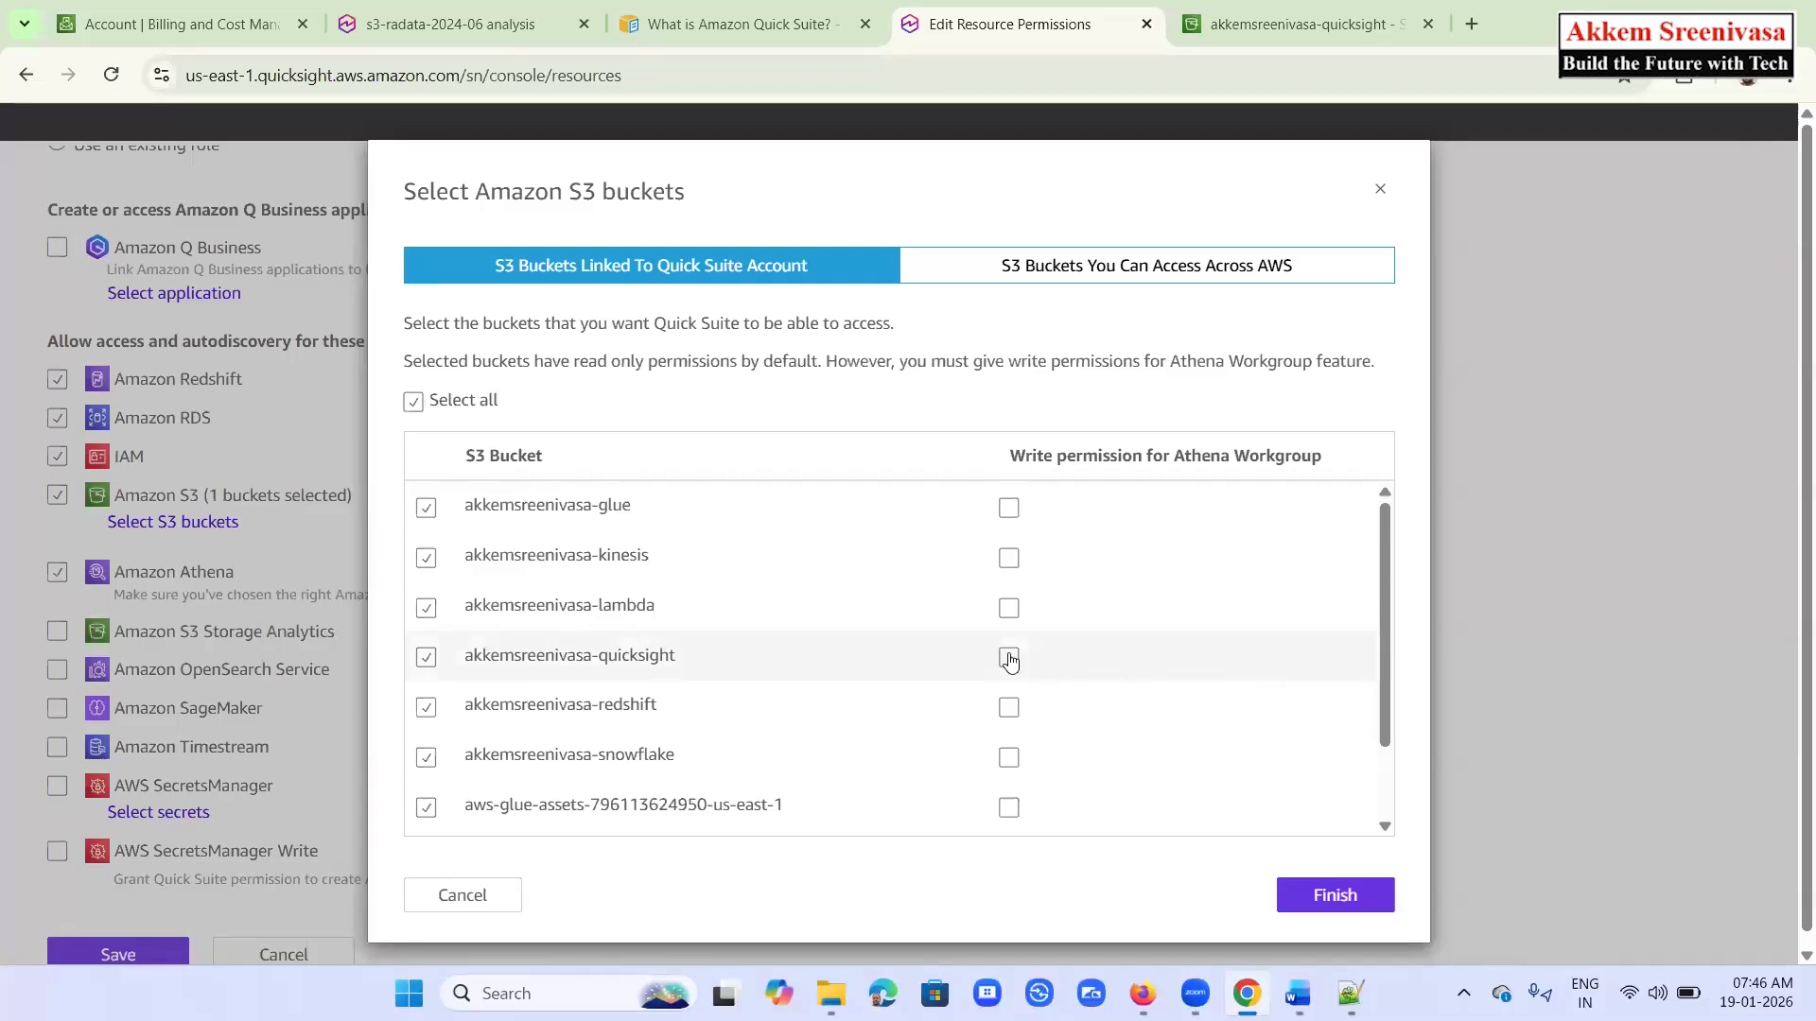
{"action": "left_click", "coordinate": [1370, 898]}
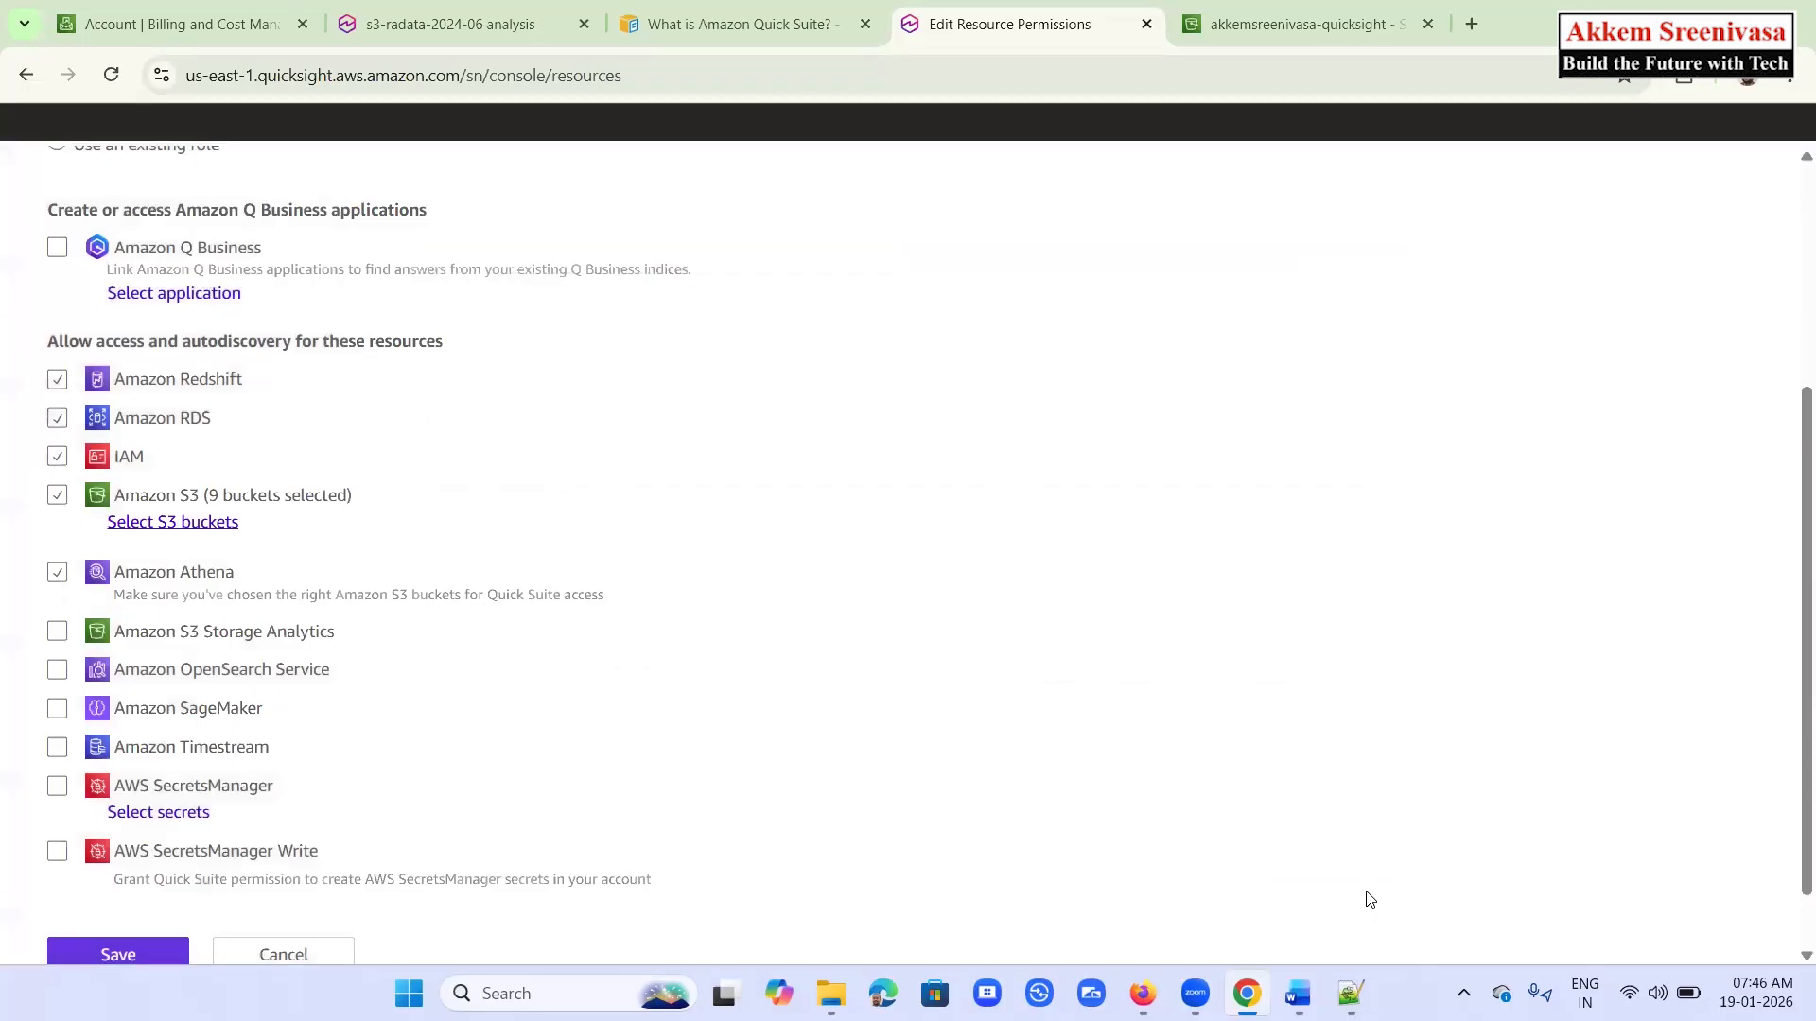
{"action": "scroll", "coordinate": [110, 854], "scroll_direction": "down", "scroll_amount": 1}
{"action": "left_click", "coordinate": [137, 885]}
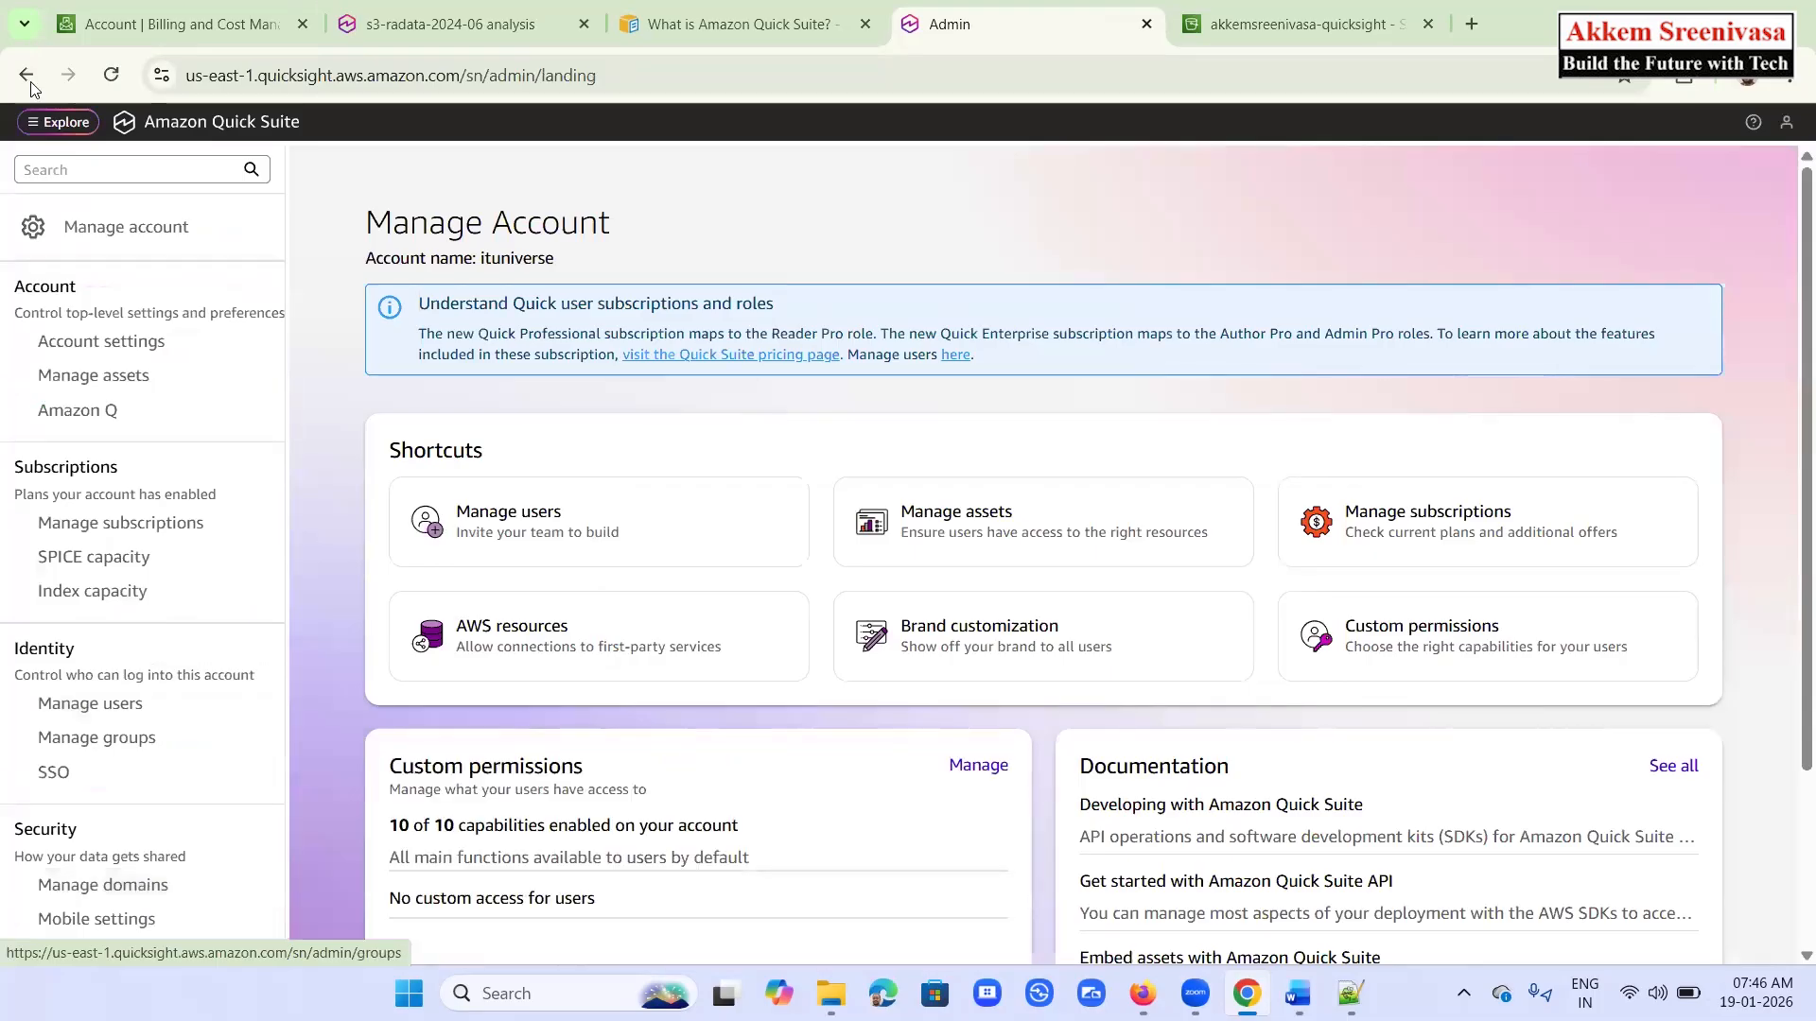
Switch to the AWS Quicksight folder in File Explorer and open my_t_manifest.json in Notepad++
{"action": "left_click", "coordinate": [435, 17]}
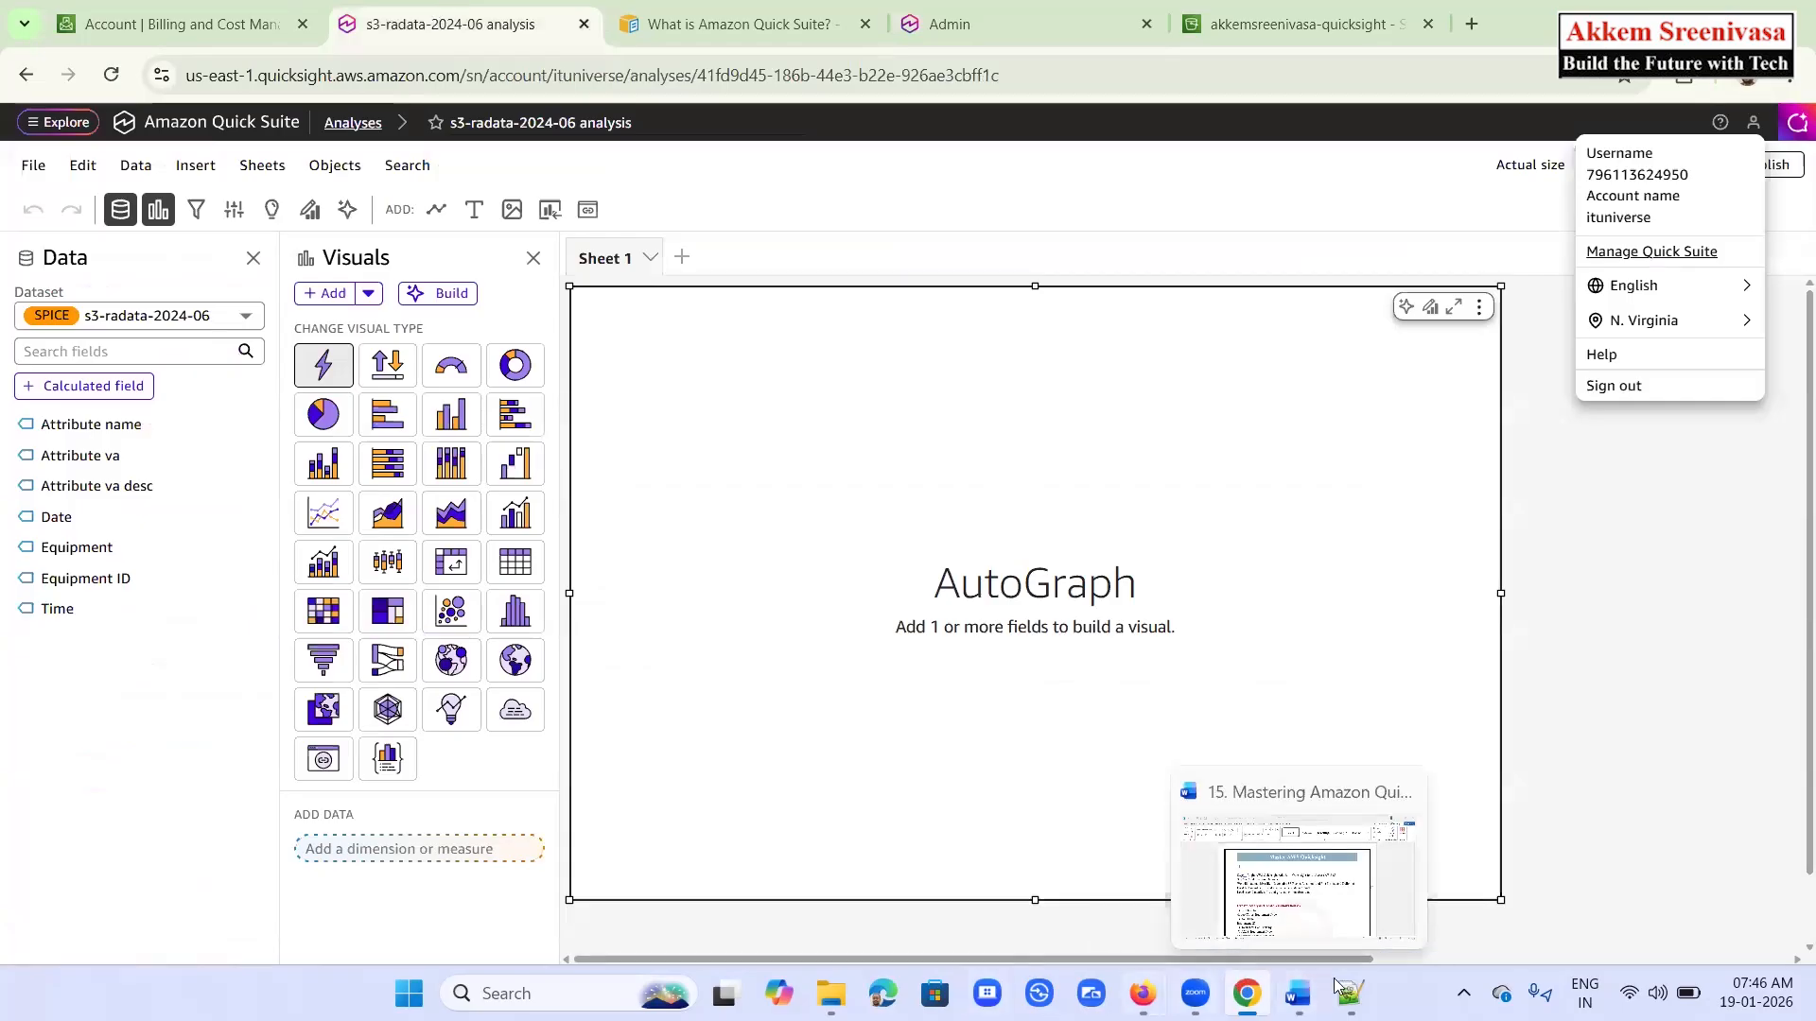
{"action": "mouse_move", "coordinate": [1349, 991]}
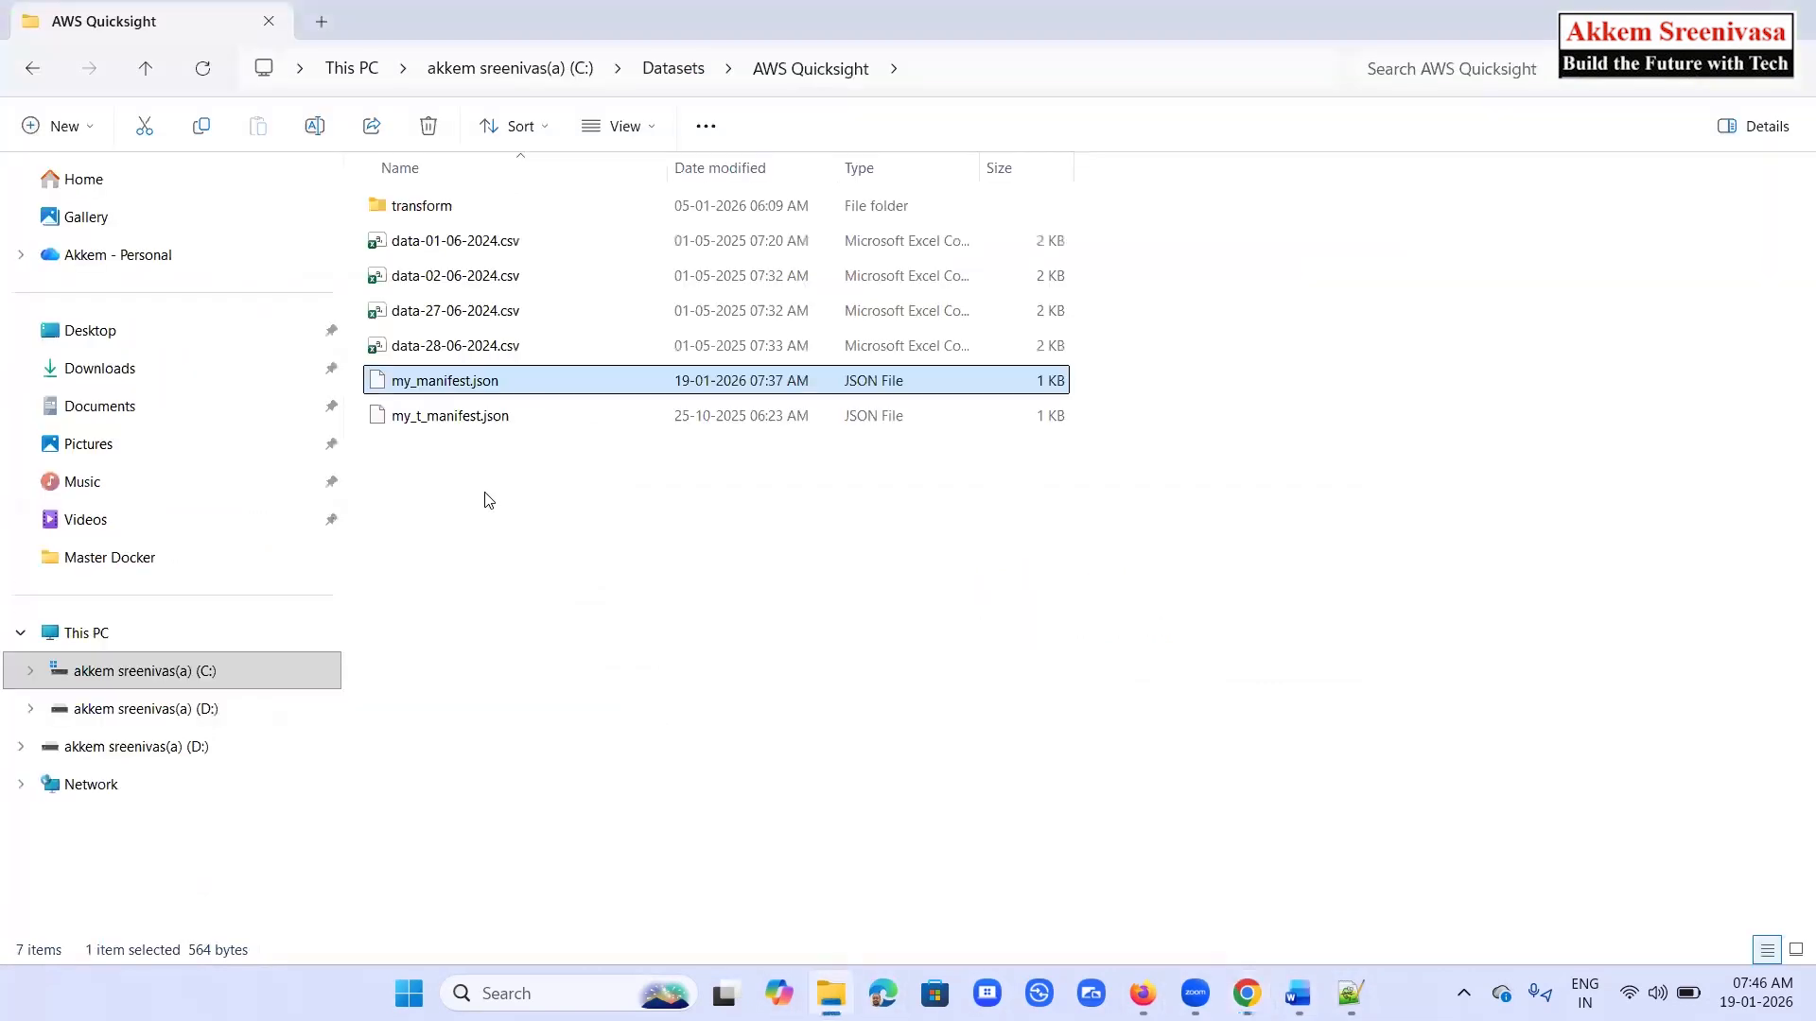
{"action": "left_click", "coordinate": [830, 993]}
{"action": "left_click", "coordinate": [474, 420]}
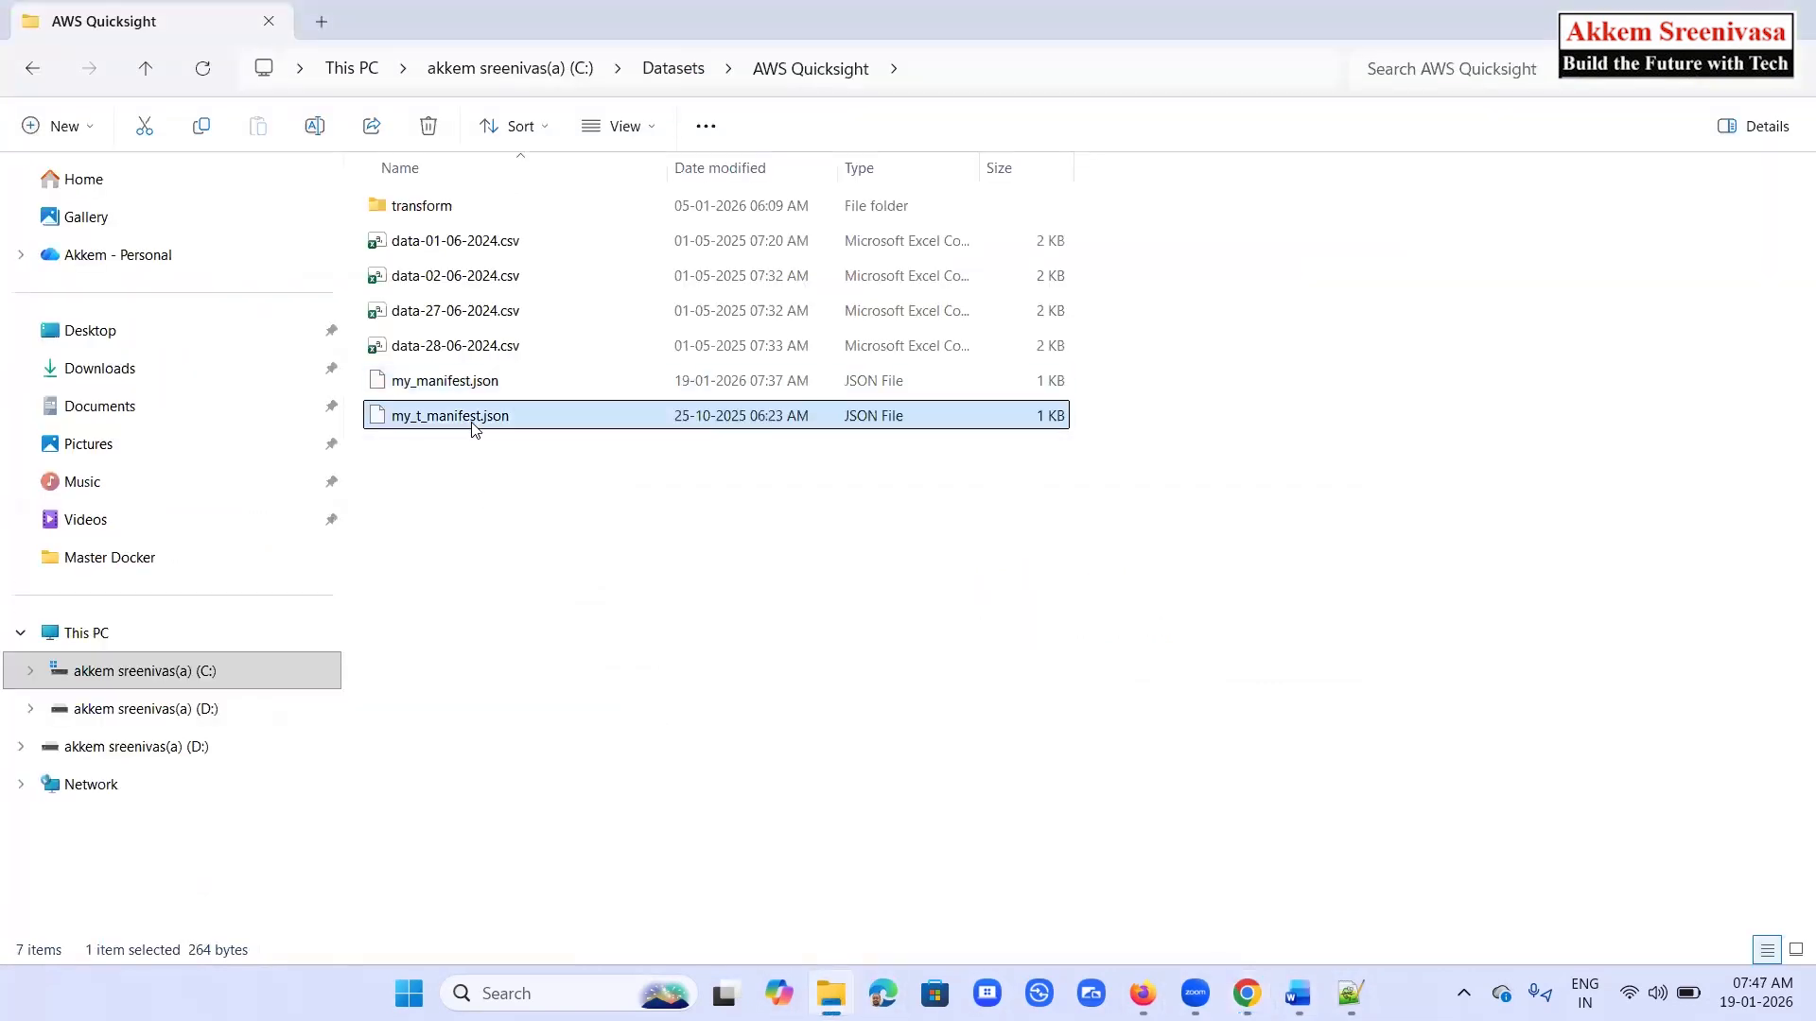
{"action": "right_click", "coordinate": [475, 427]}
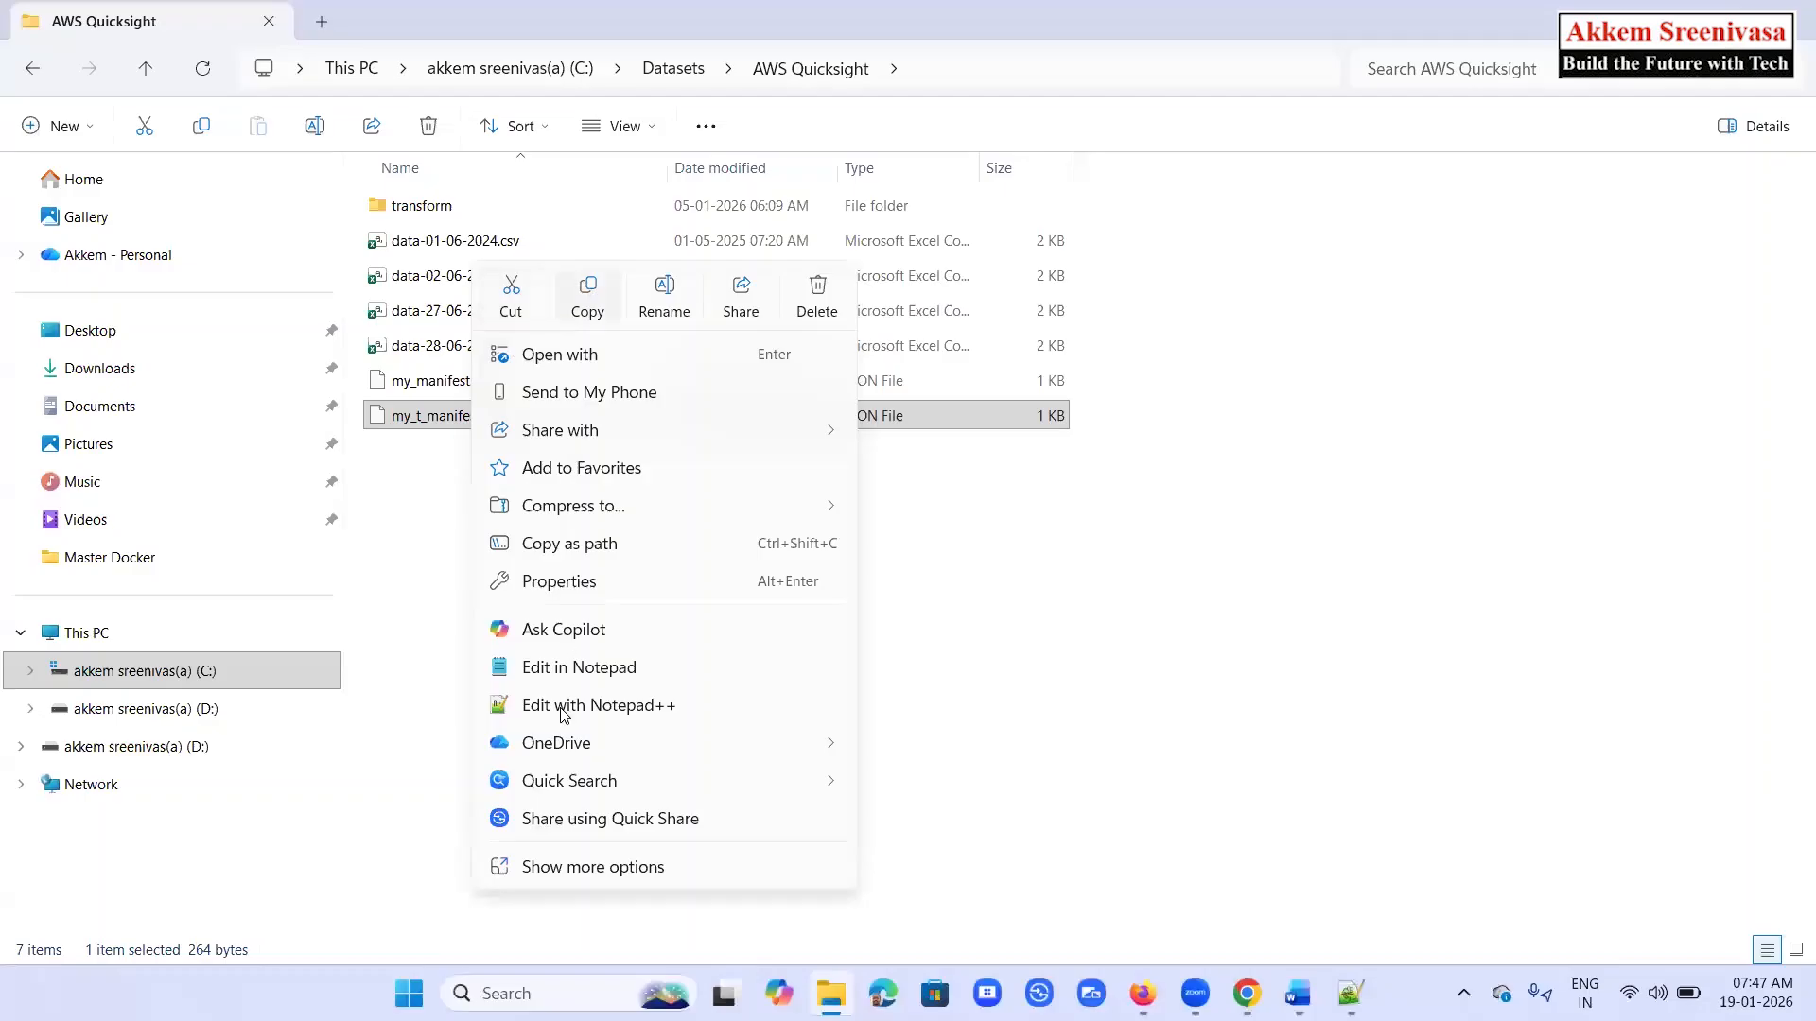
{"action": "left_click", "coordinate": [563, 709]}
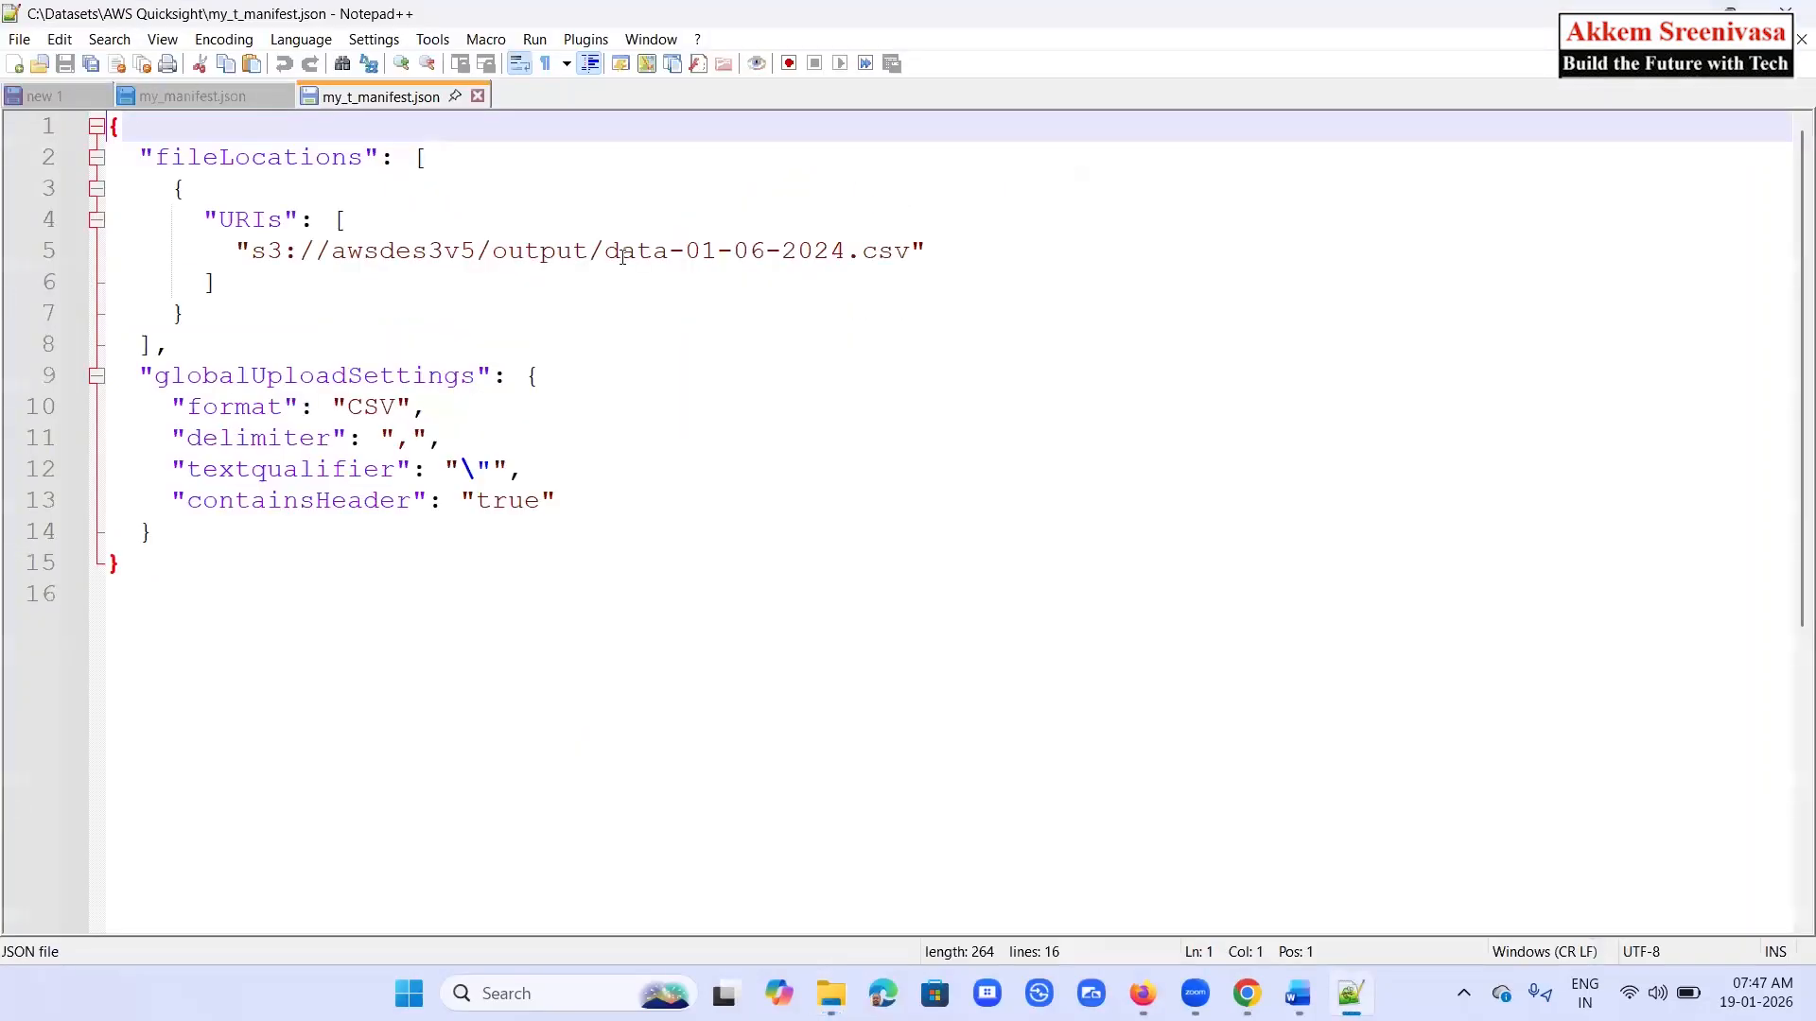
Set the bucket name in the my_t_manifest.json URI to the one used in my_manifest.json and save the file
{"action": "left_click", "coordinate": [201, 94]}
{"action": "left_click_drag", "start_coordinate": [749, 250], "coordinate": [333, 253]}
{"action": "key", "text": "ctrl+c"}
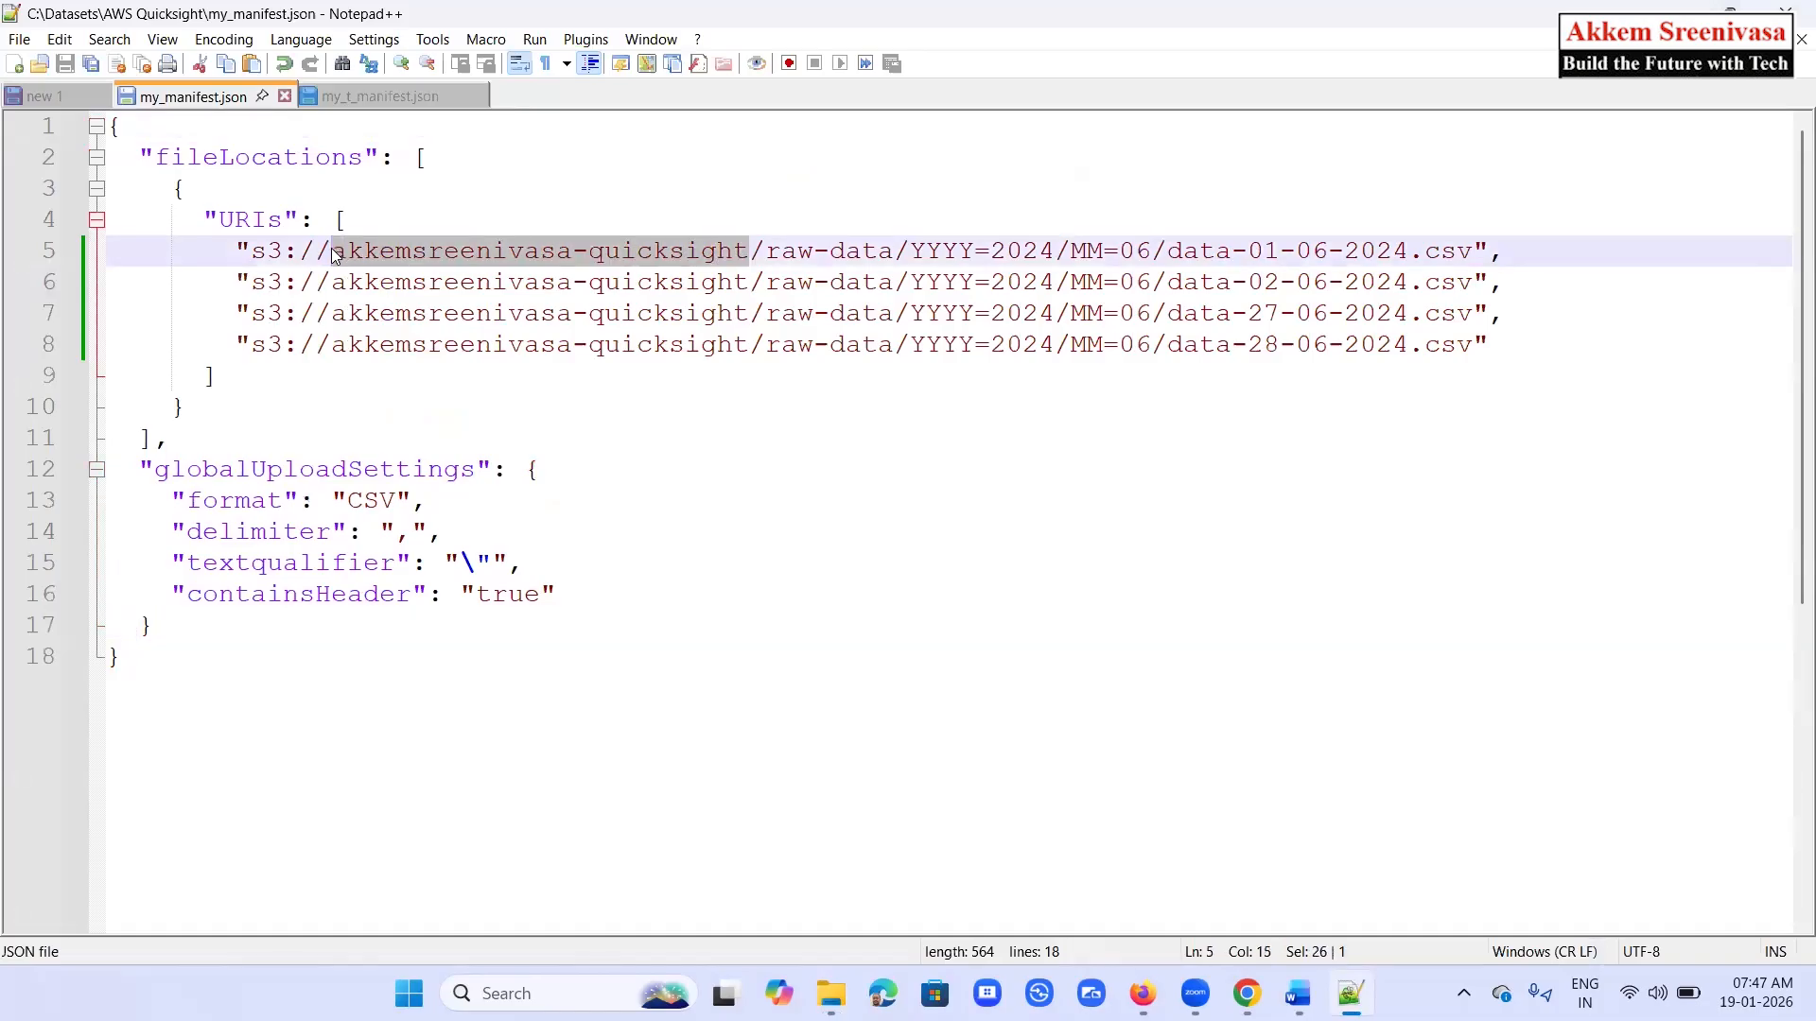
{"action": "left_click", "coordinate": [362, 95]}
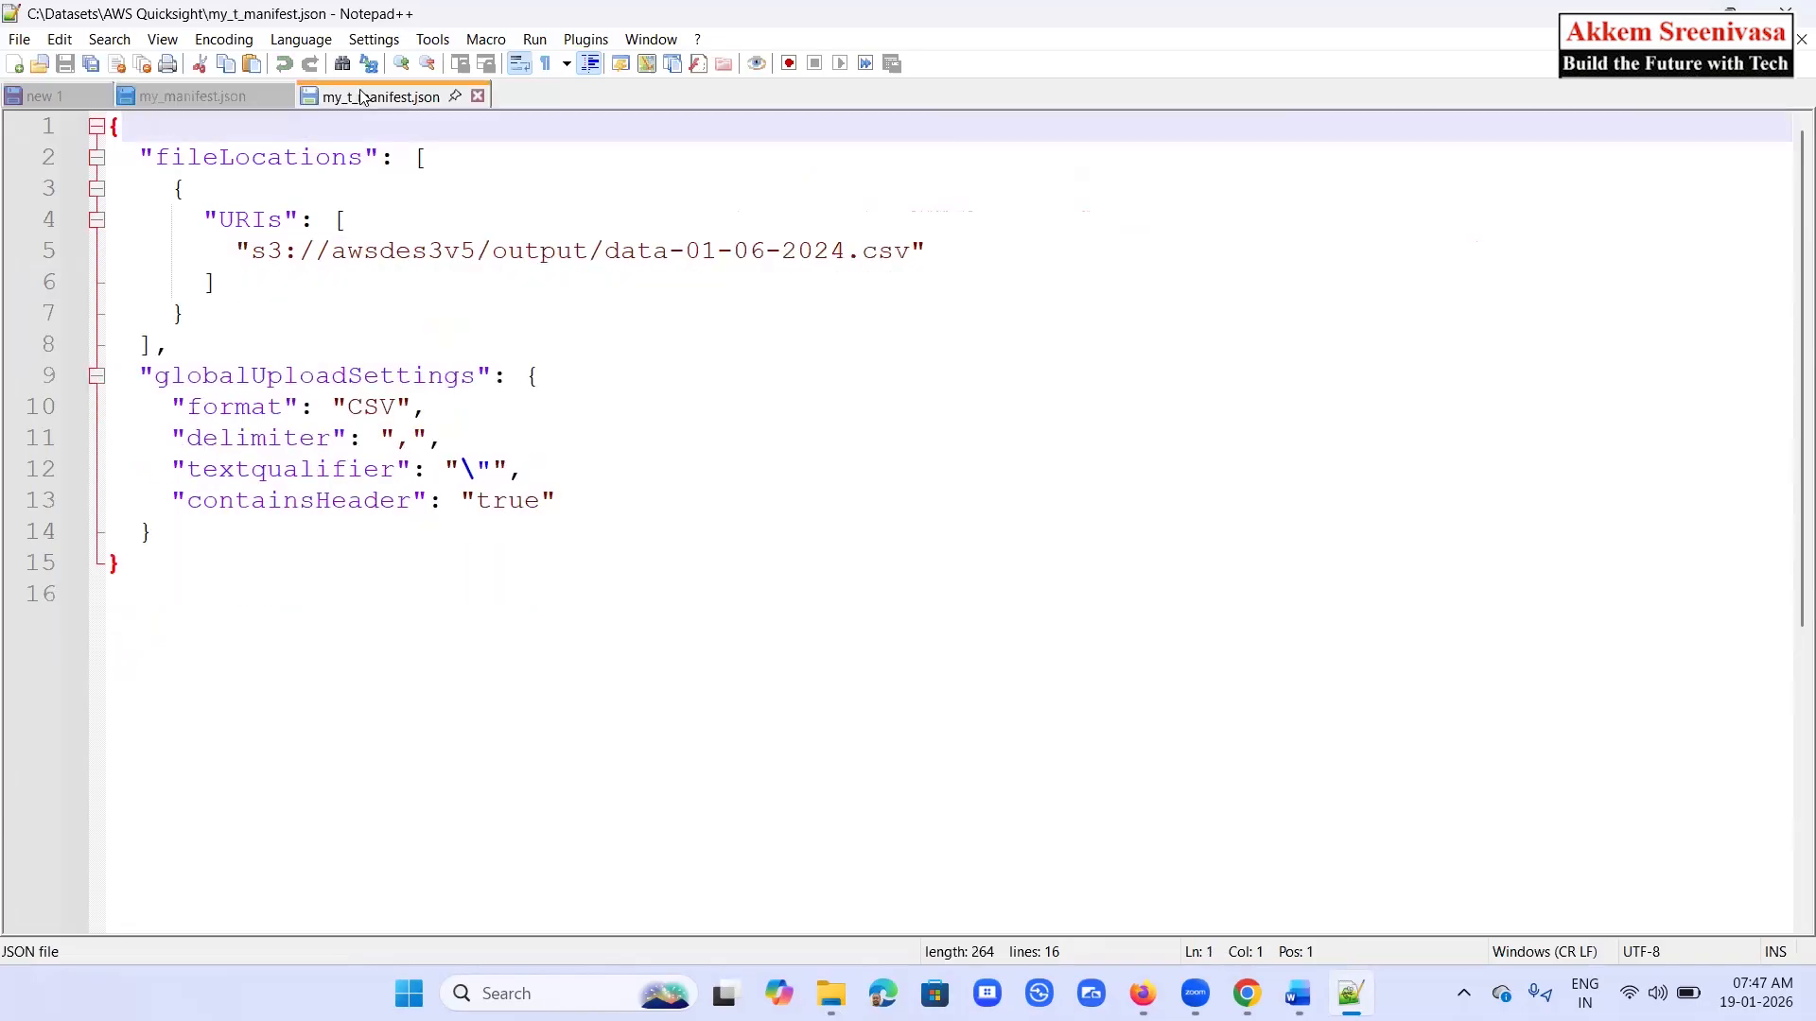
{"action": "double_click", "coordinate": [419, 252]}
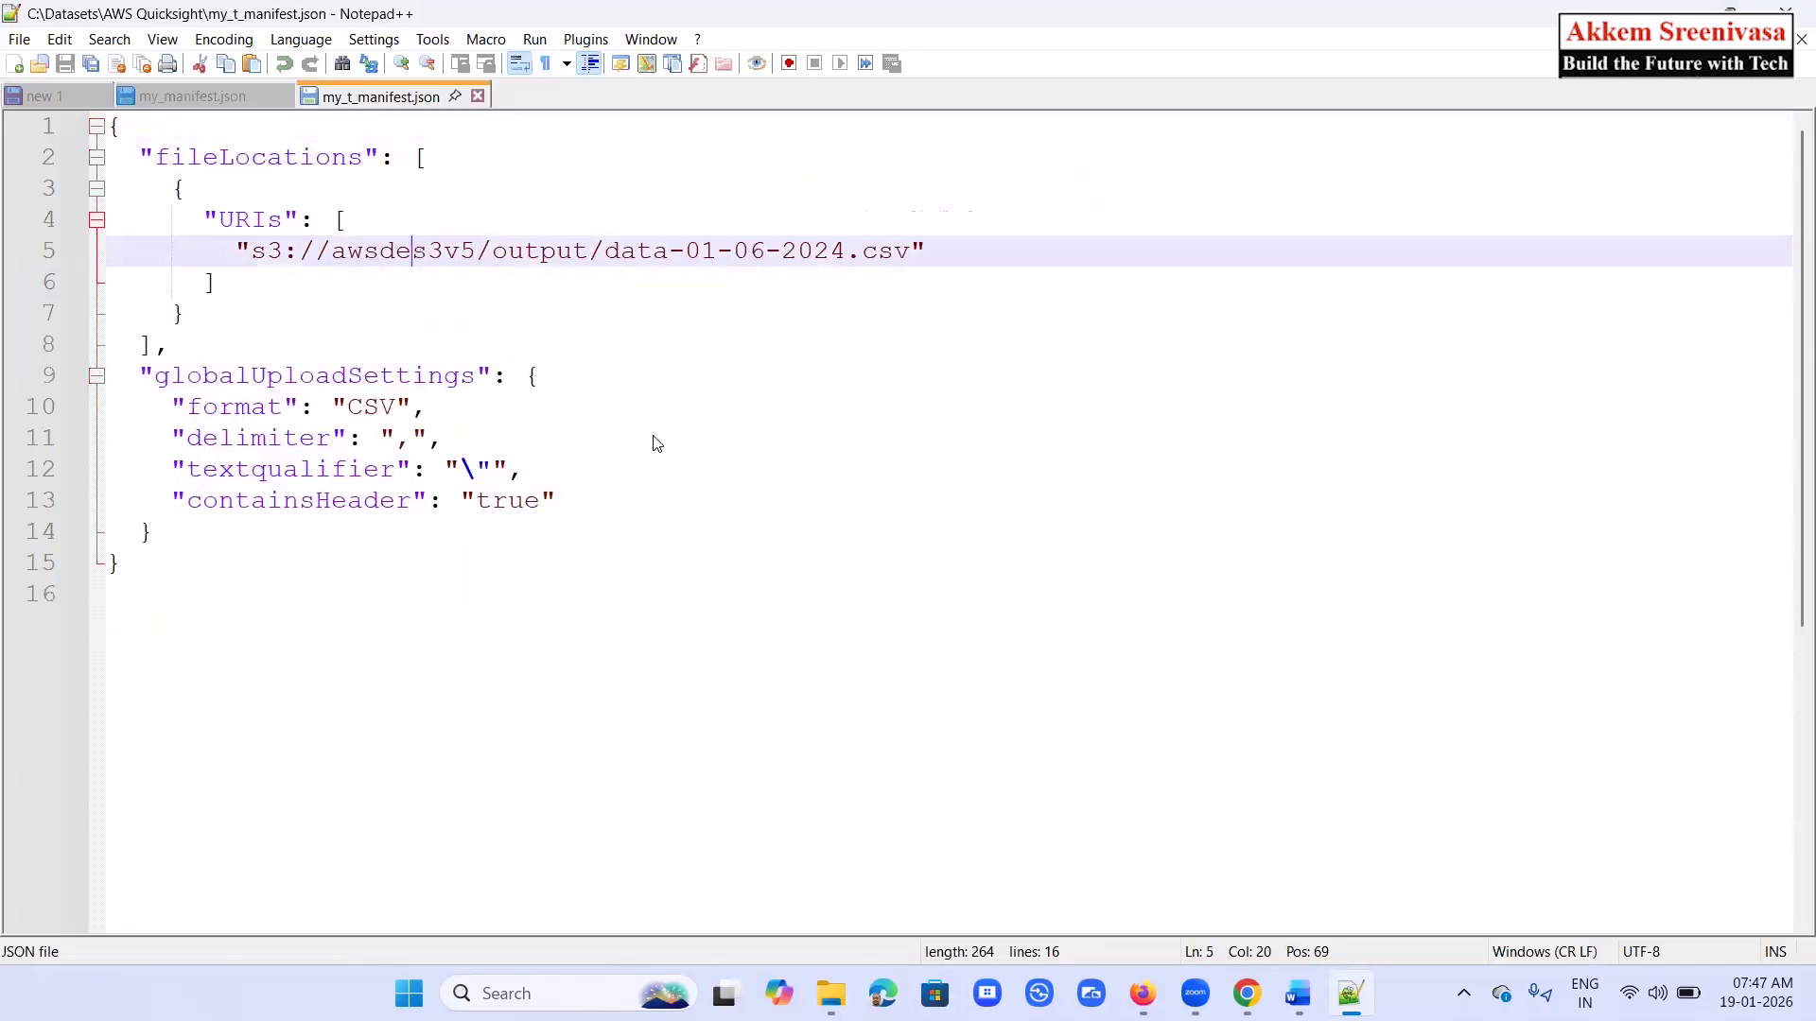
{"action": "key", "text": "ctrl+v"}
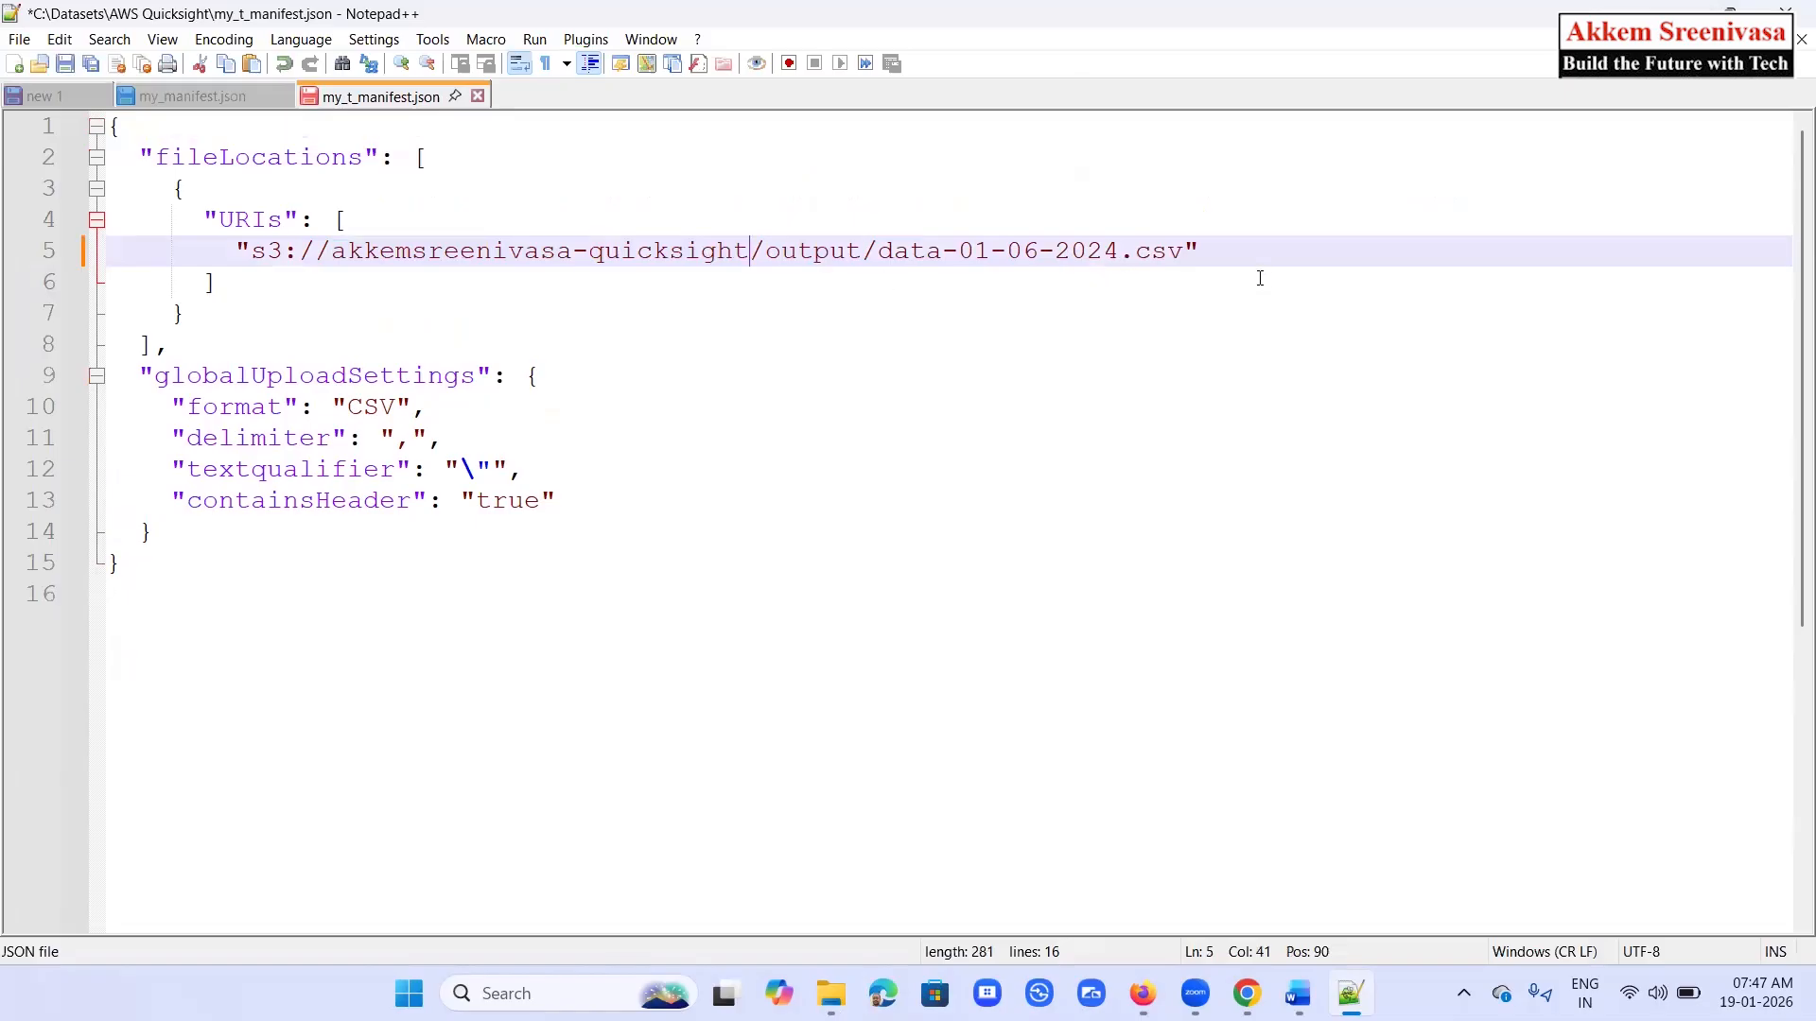
{"action": "key", "text": "ctrl+s"}
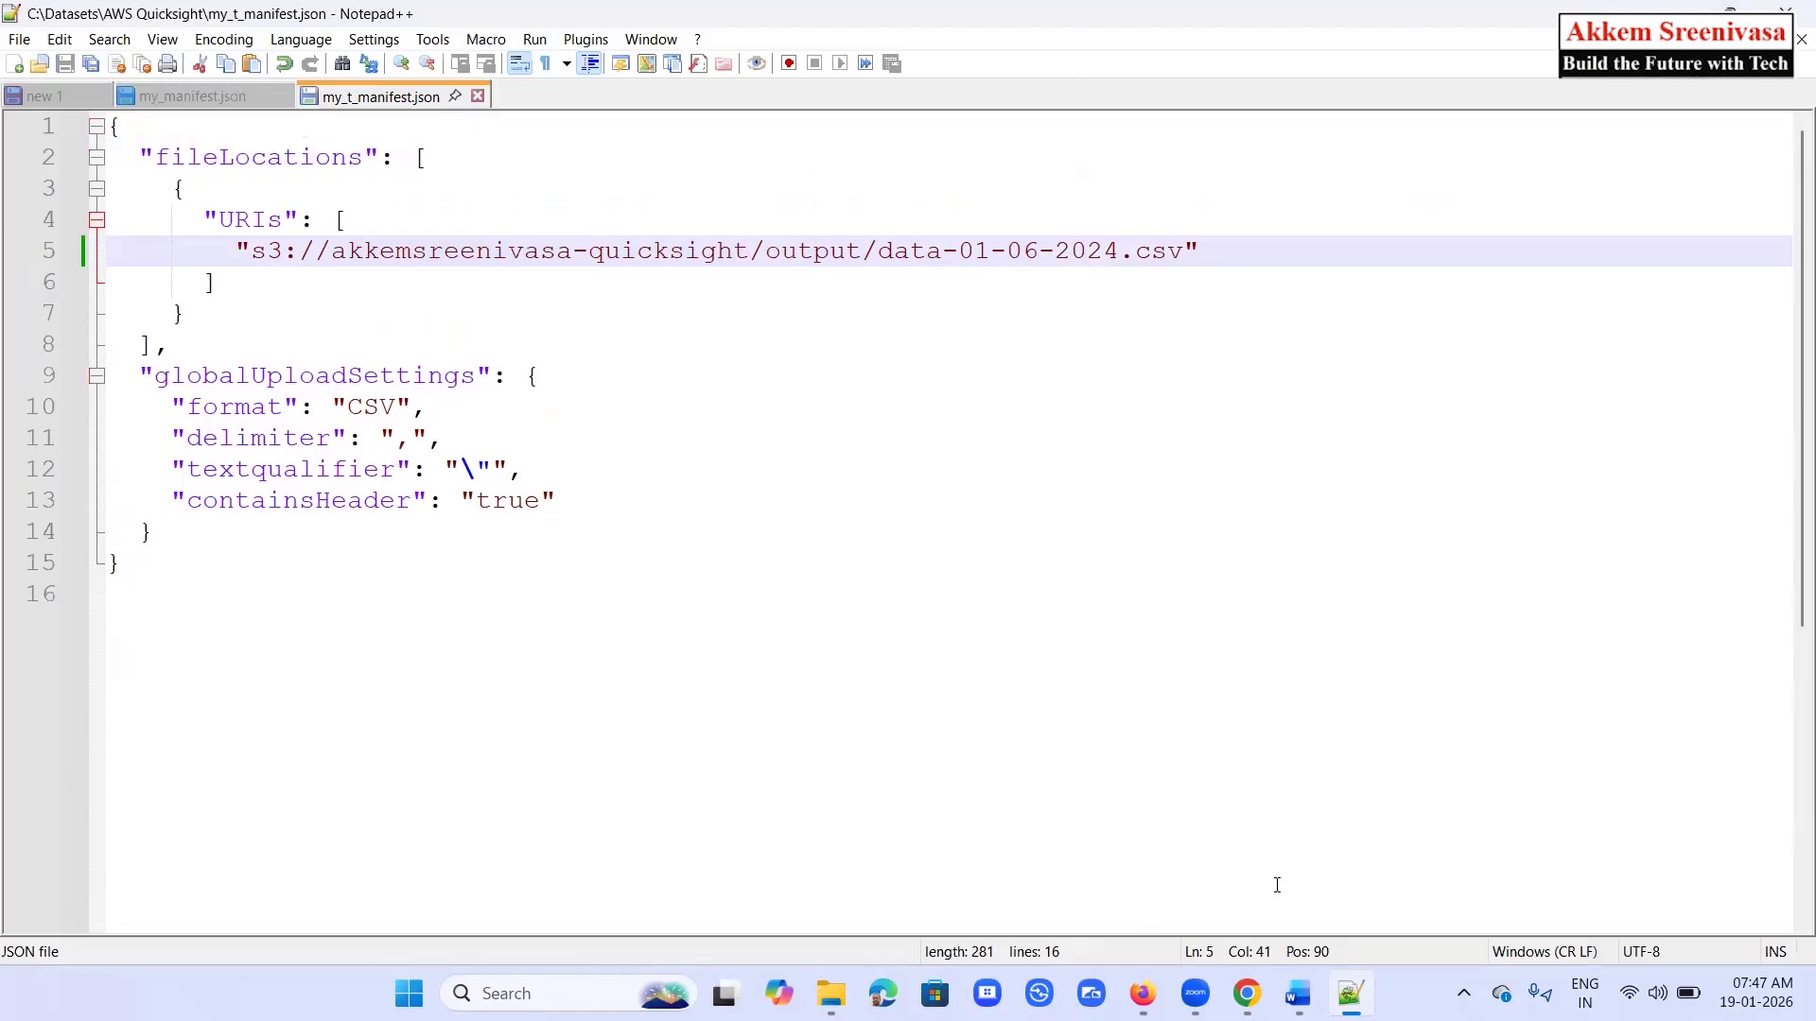
Select the second manifest's dataset name, transform-data, in the Word document and return to the s3-radata-2024-06 analysis in Chrome
{"action": "left_click", "coordinate": [1297, 993]}
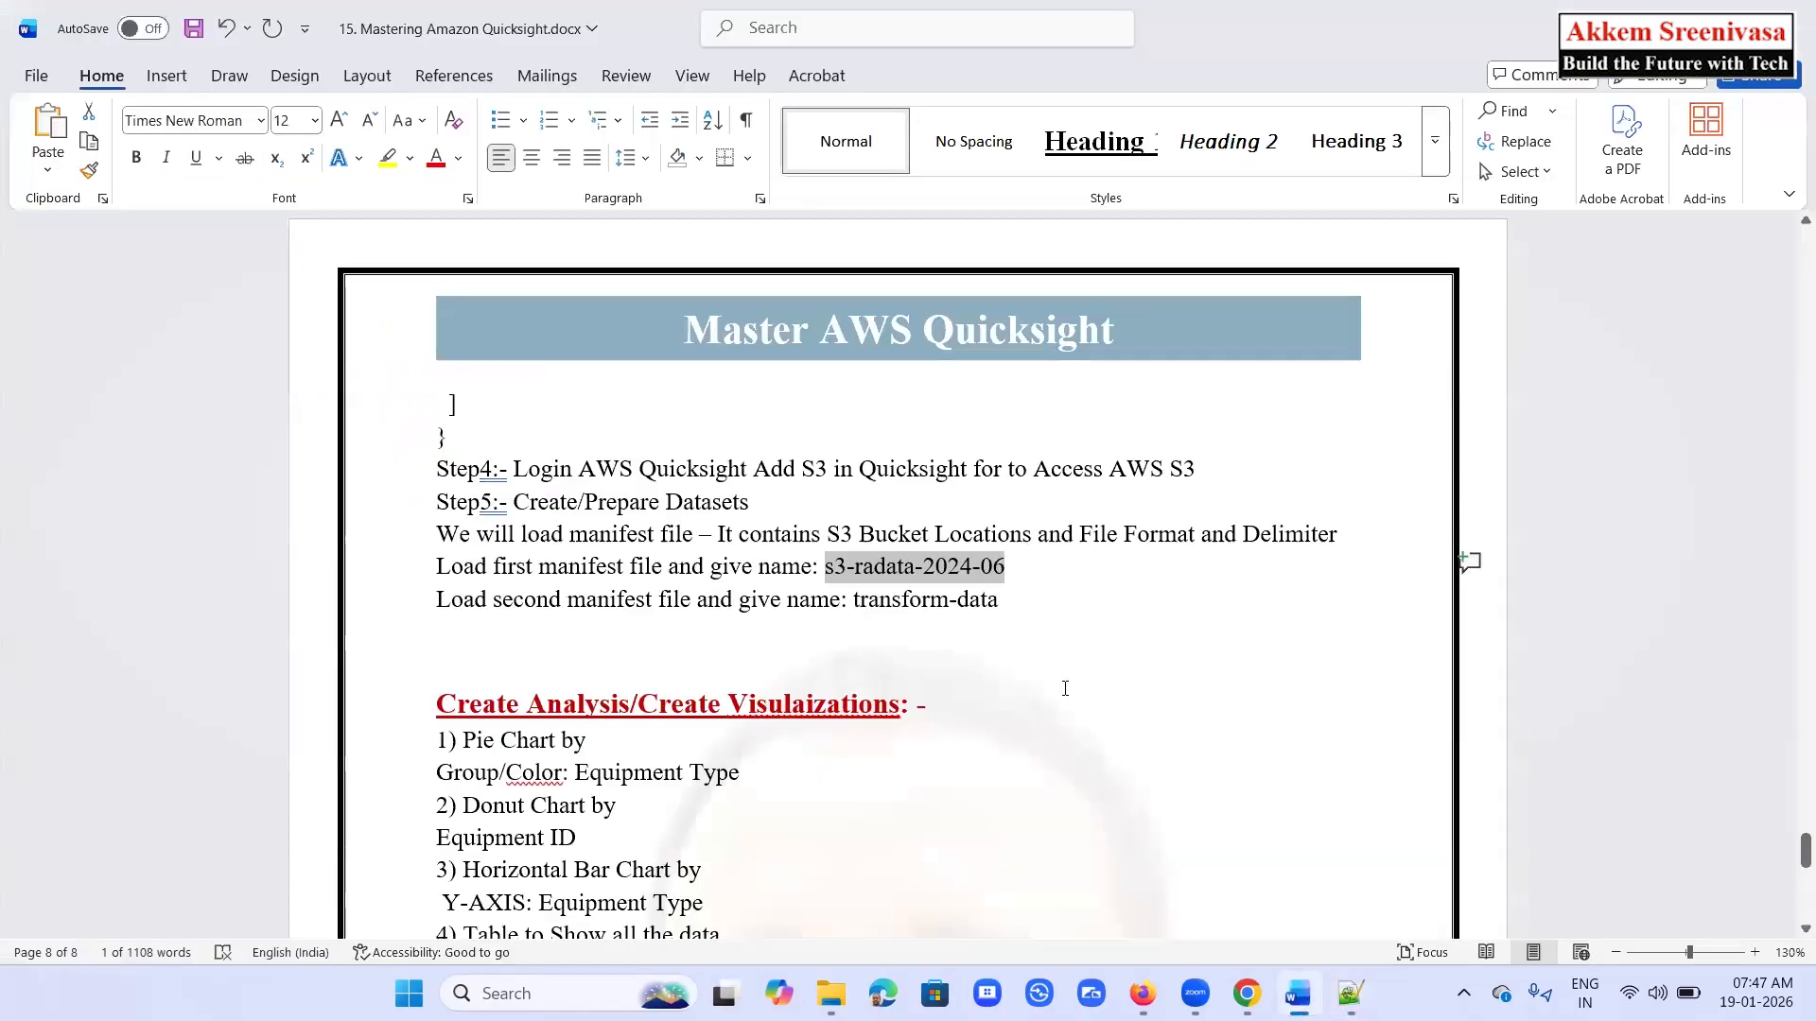
{"action": "scroll", "coordinate": [934, 465], "scroll_direction": "down", "scroll_amount": 2}
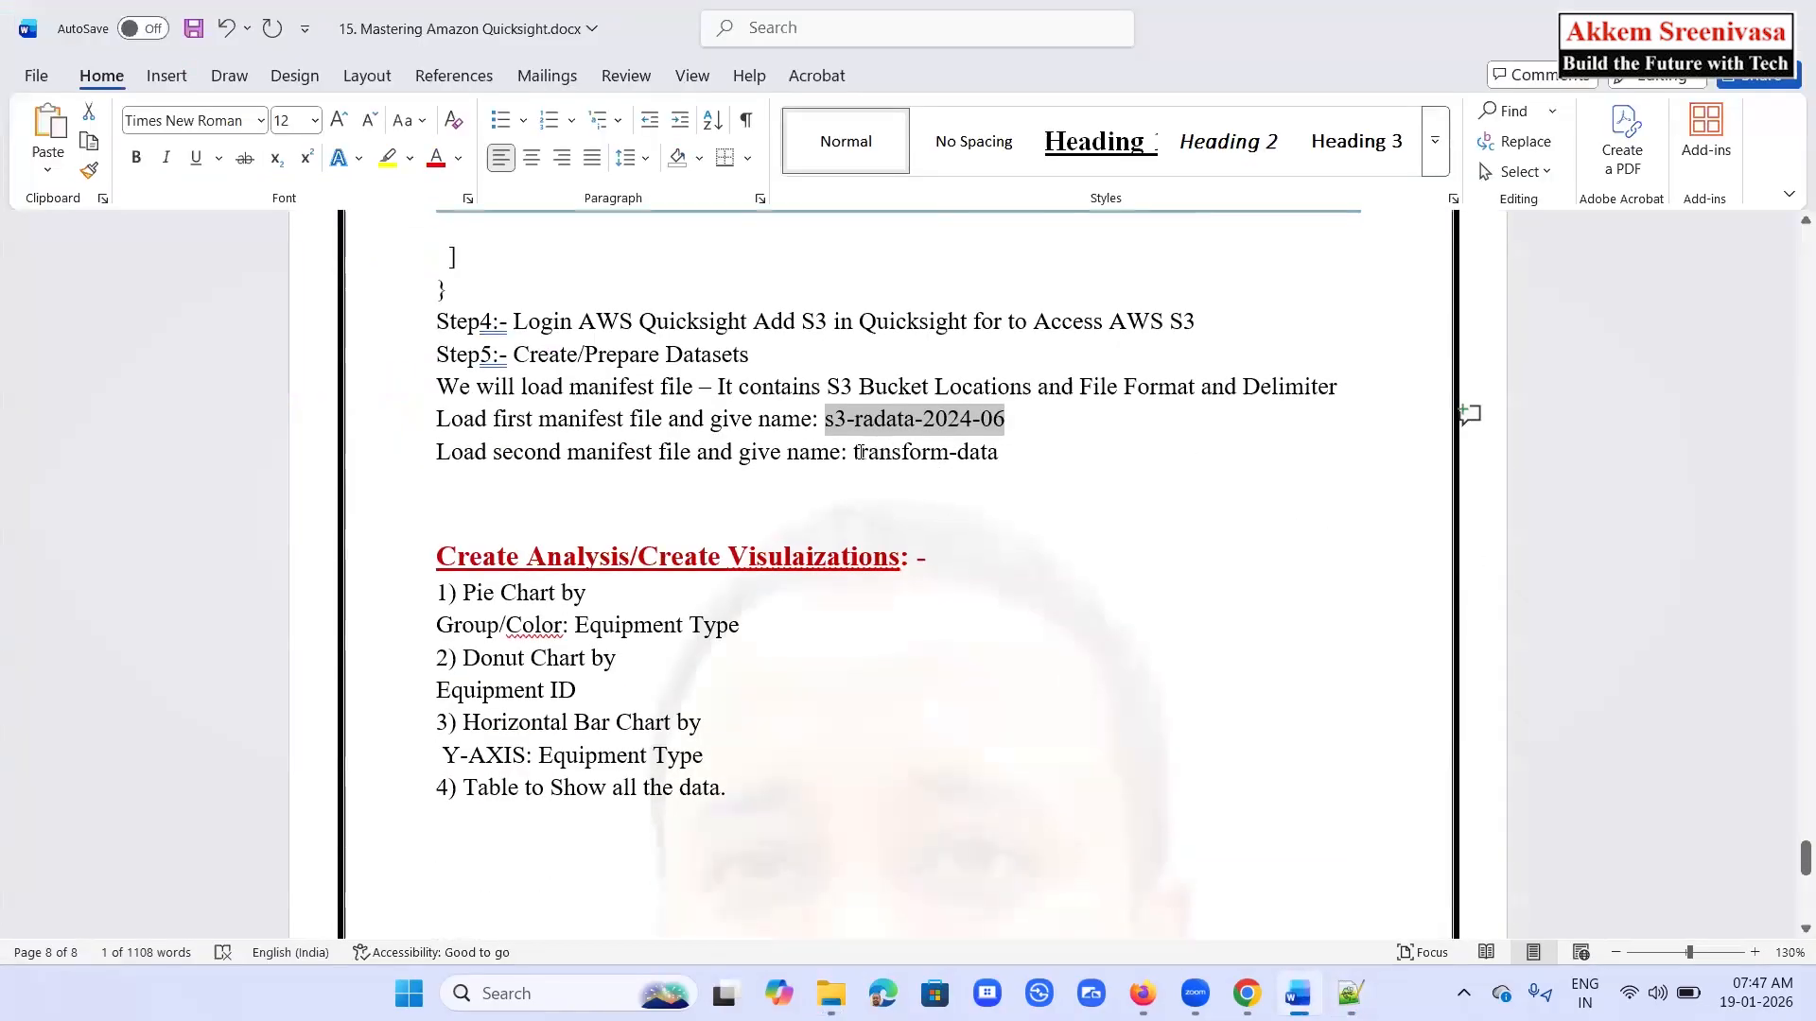
{"action": "left_click_drag", "start_coordinate": [854, 453], "coordinate": [999, 456]}
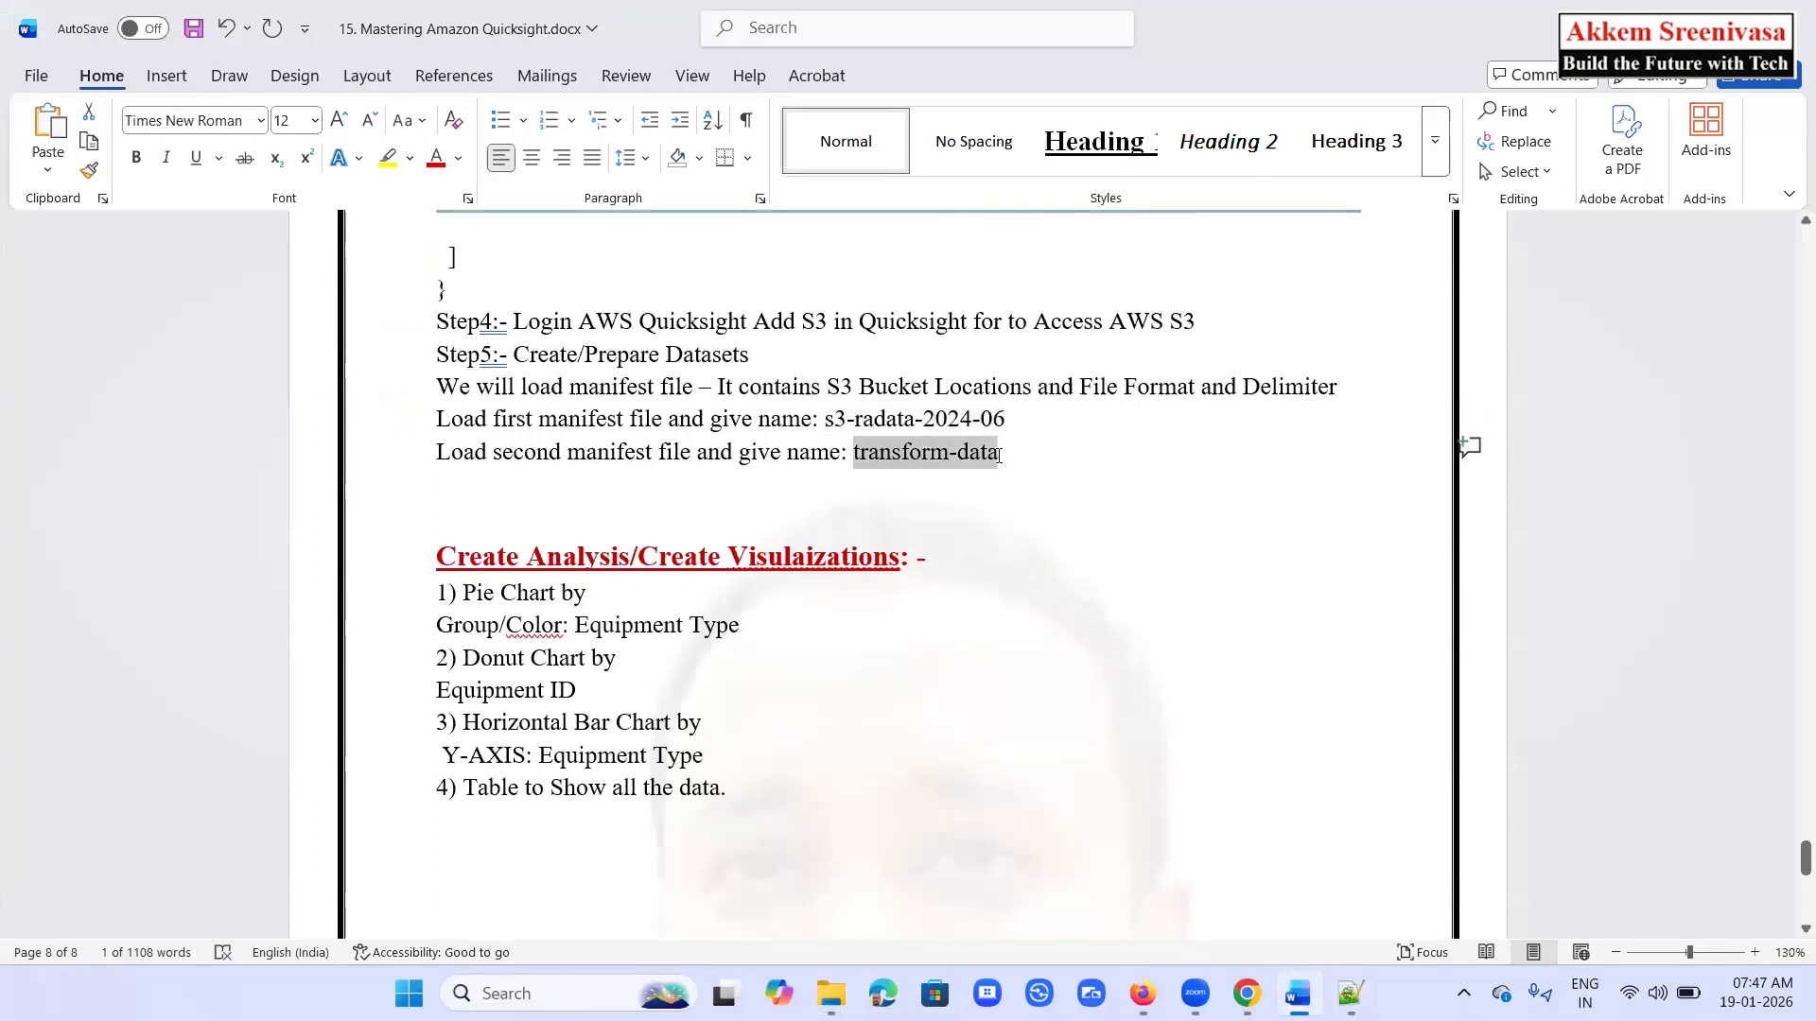
{"action": "left_click", "coordinate": [999, 464]}
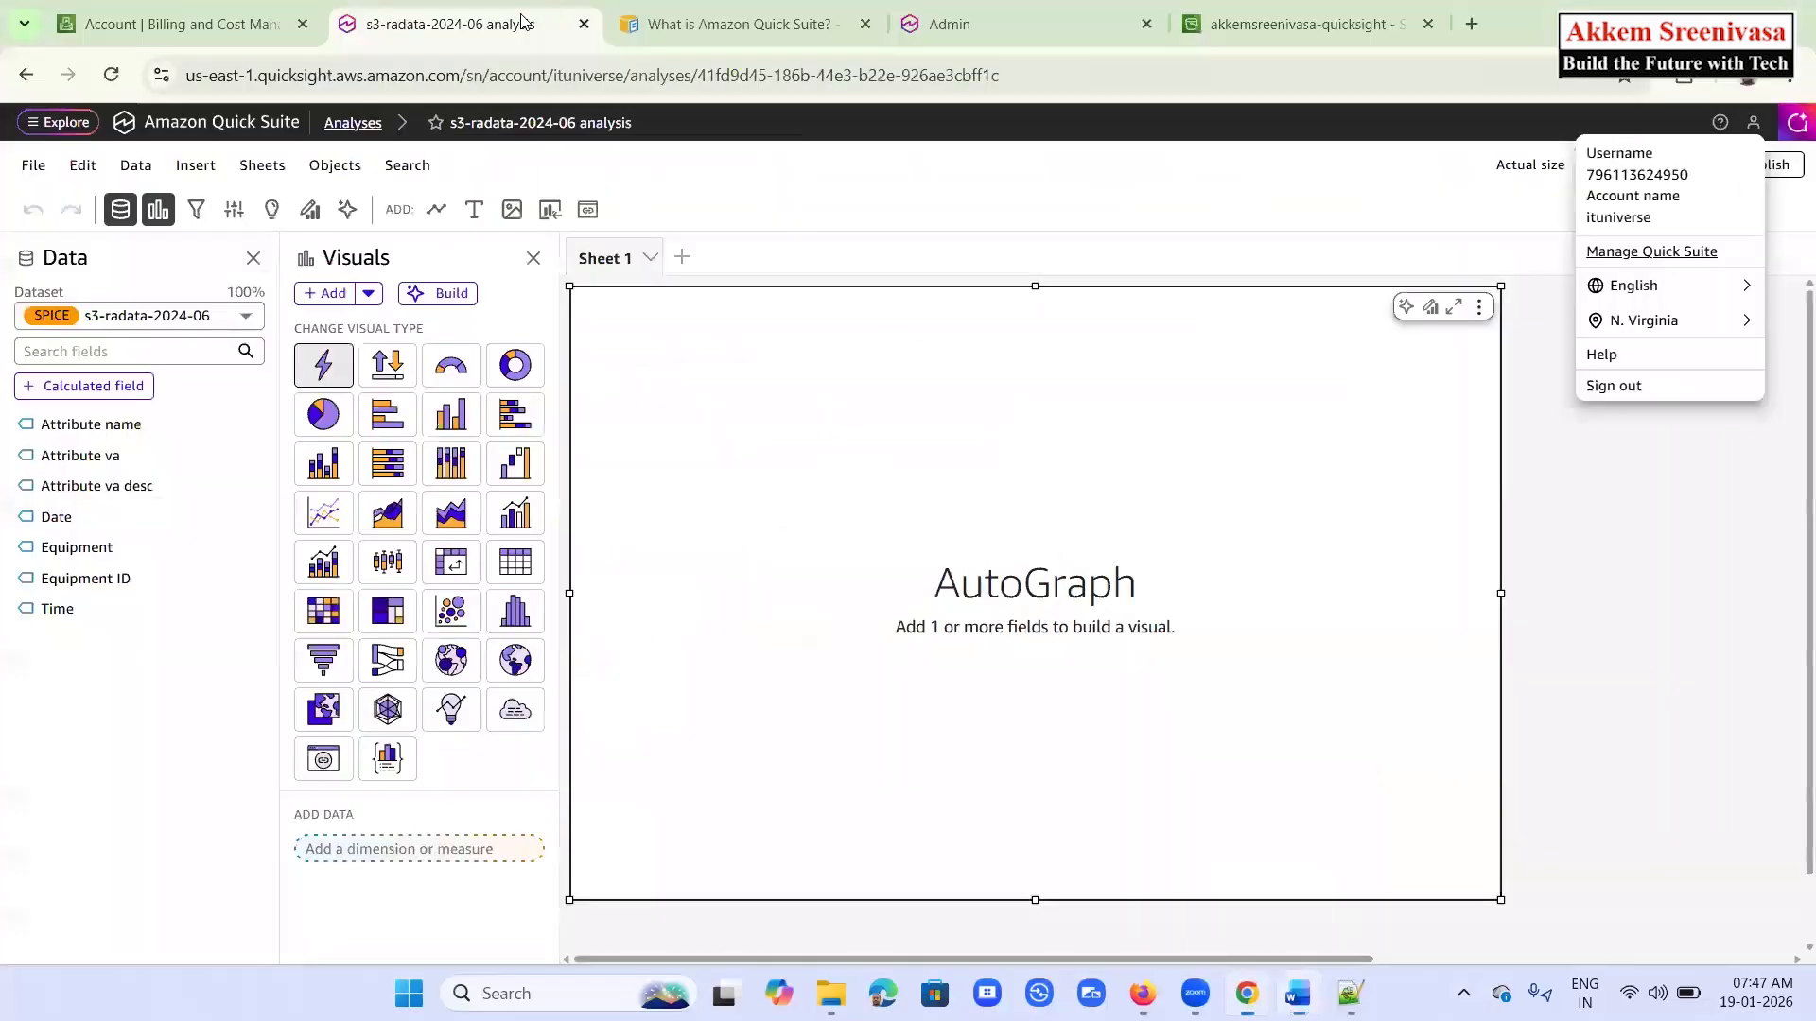
{"action": "left_click", "coordinate": [269, 129]}
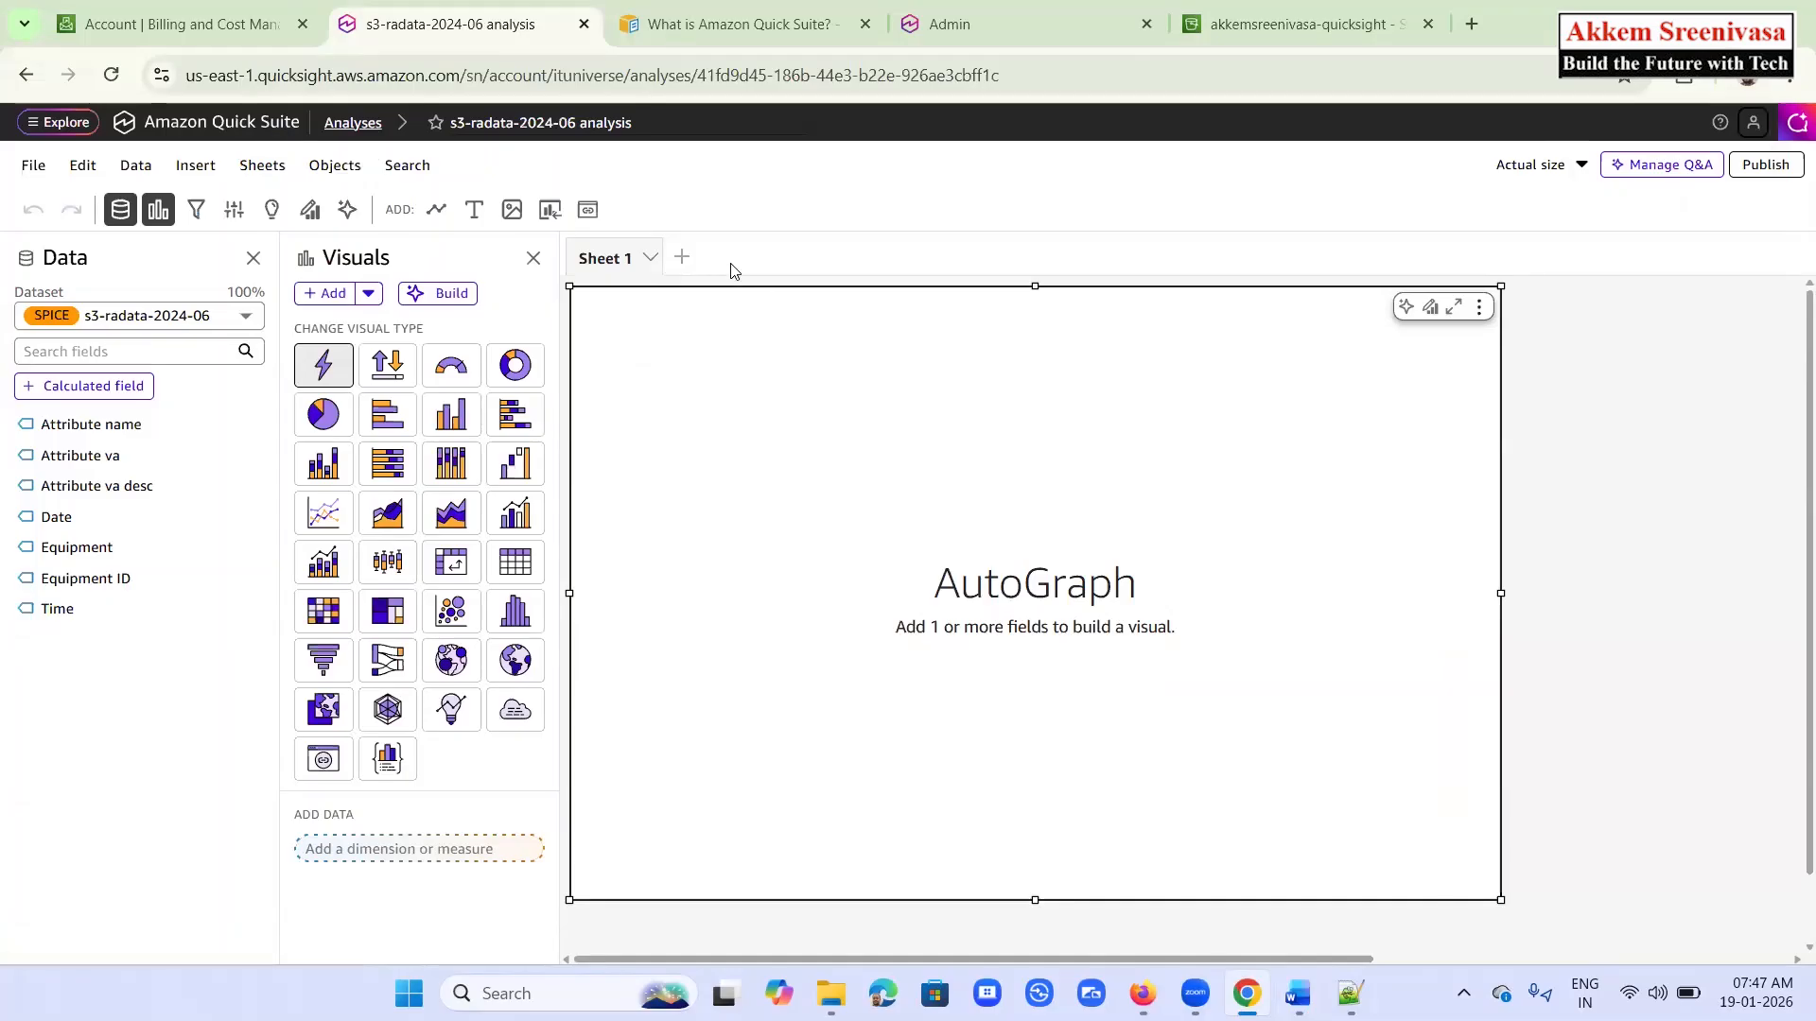
Leave the s3-radata-2024-06 analysis and open the list of datasets
{"action": "left_click", "coordinate": [358, 121]}
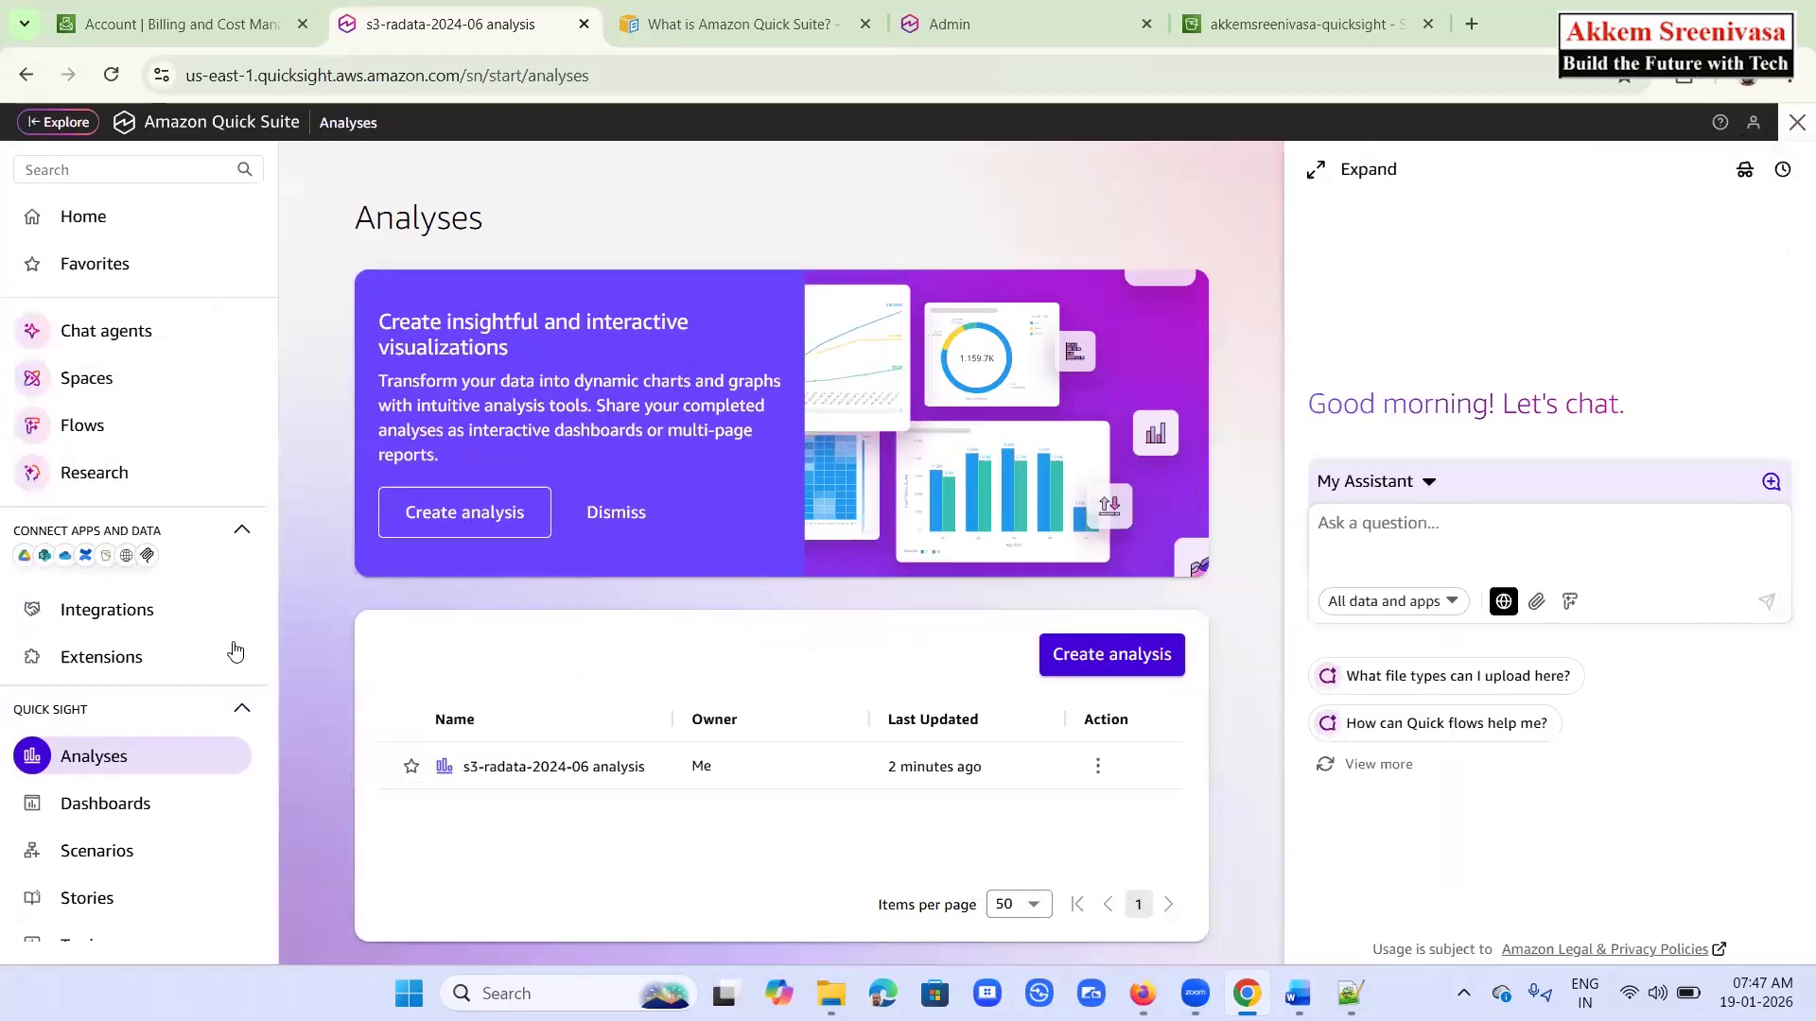
{"action": "scroll", "coordinate": [142, 662], "scroll_direction": "down", "scroll_amount": 2}
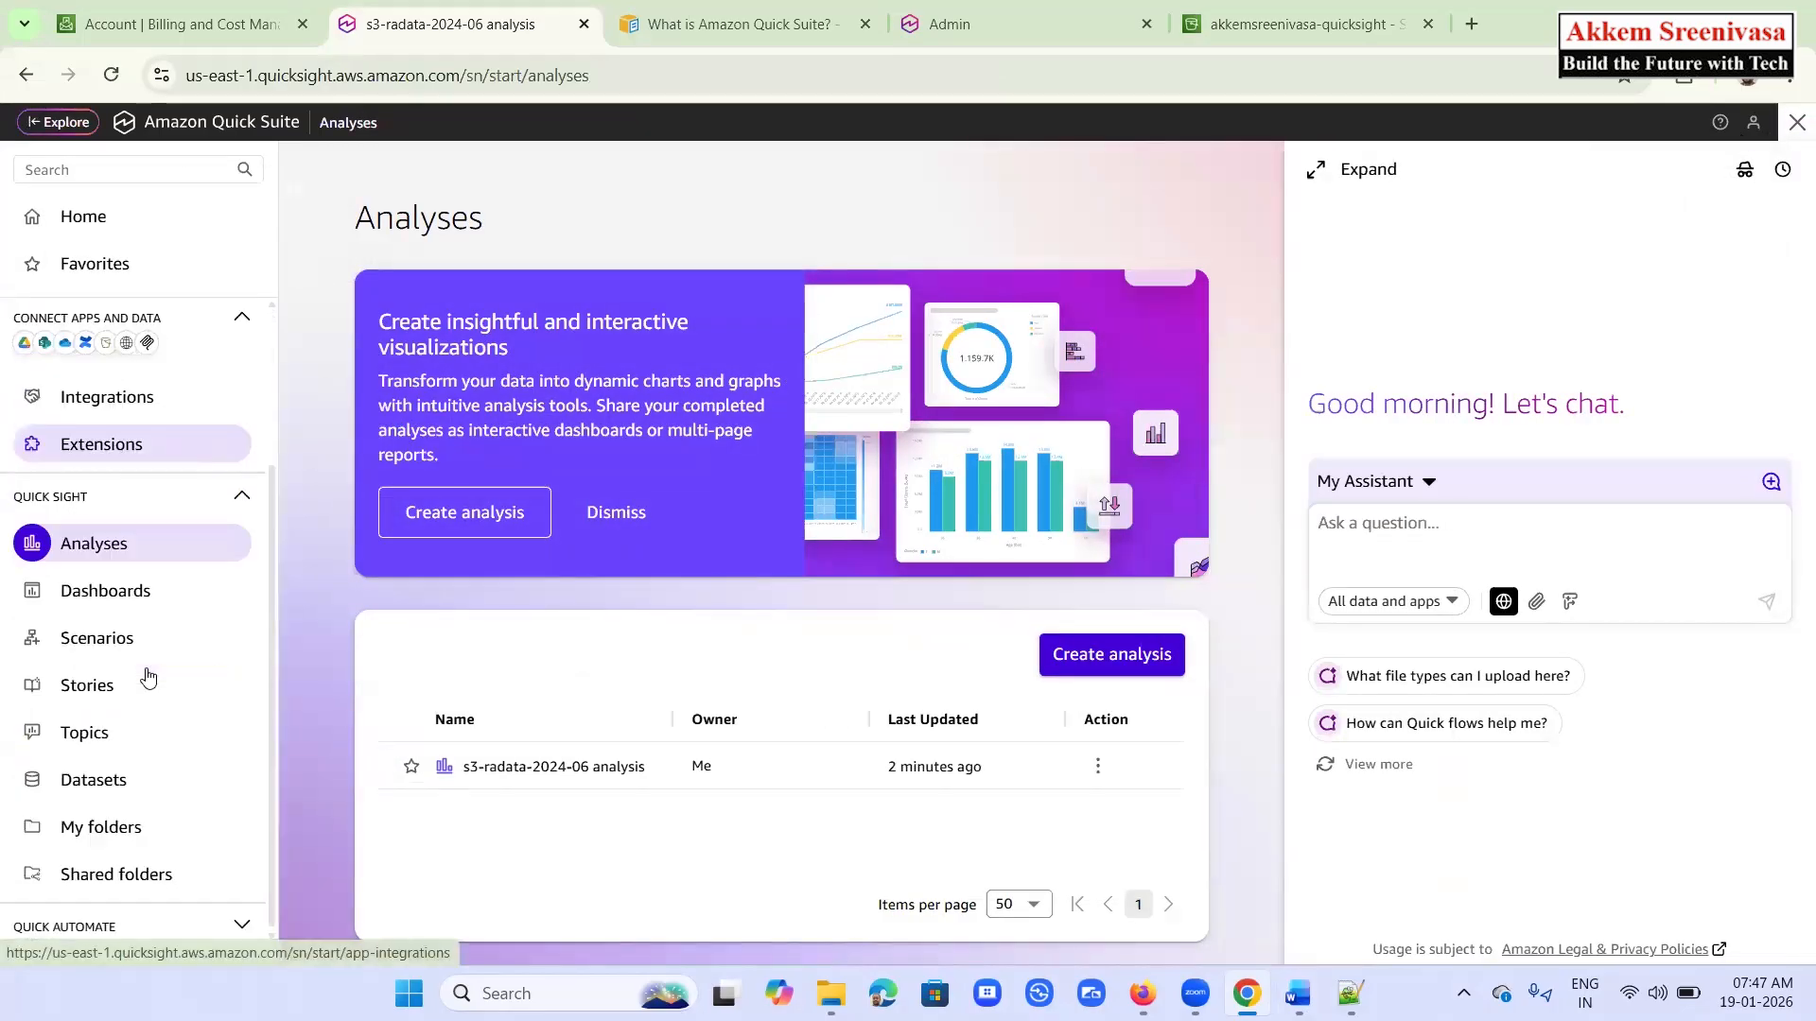
{"action": "left_click", "coordinate": [100, 781]}
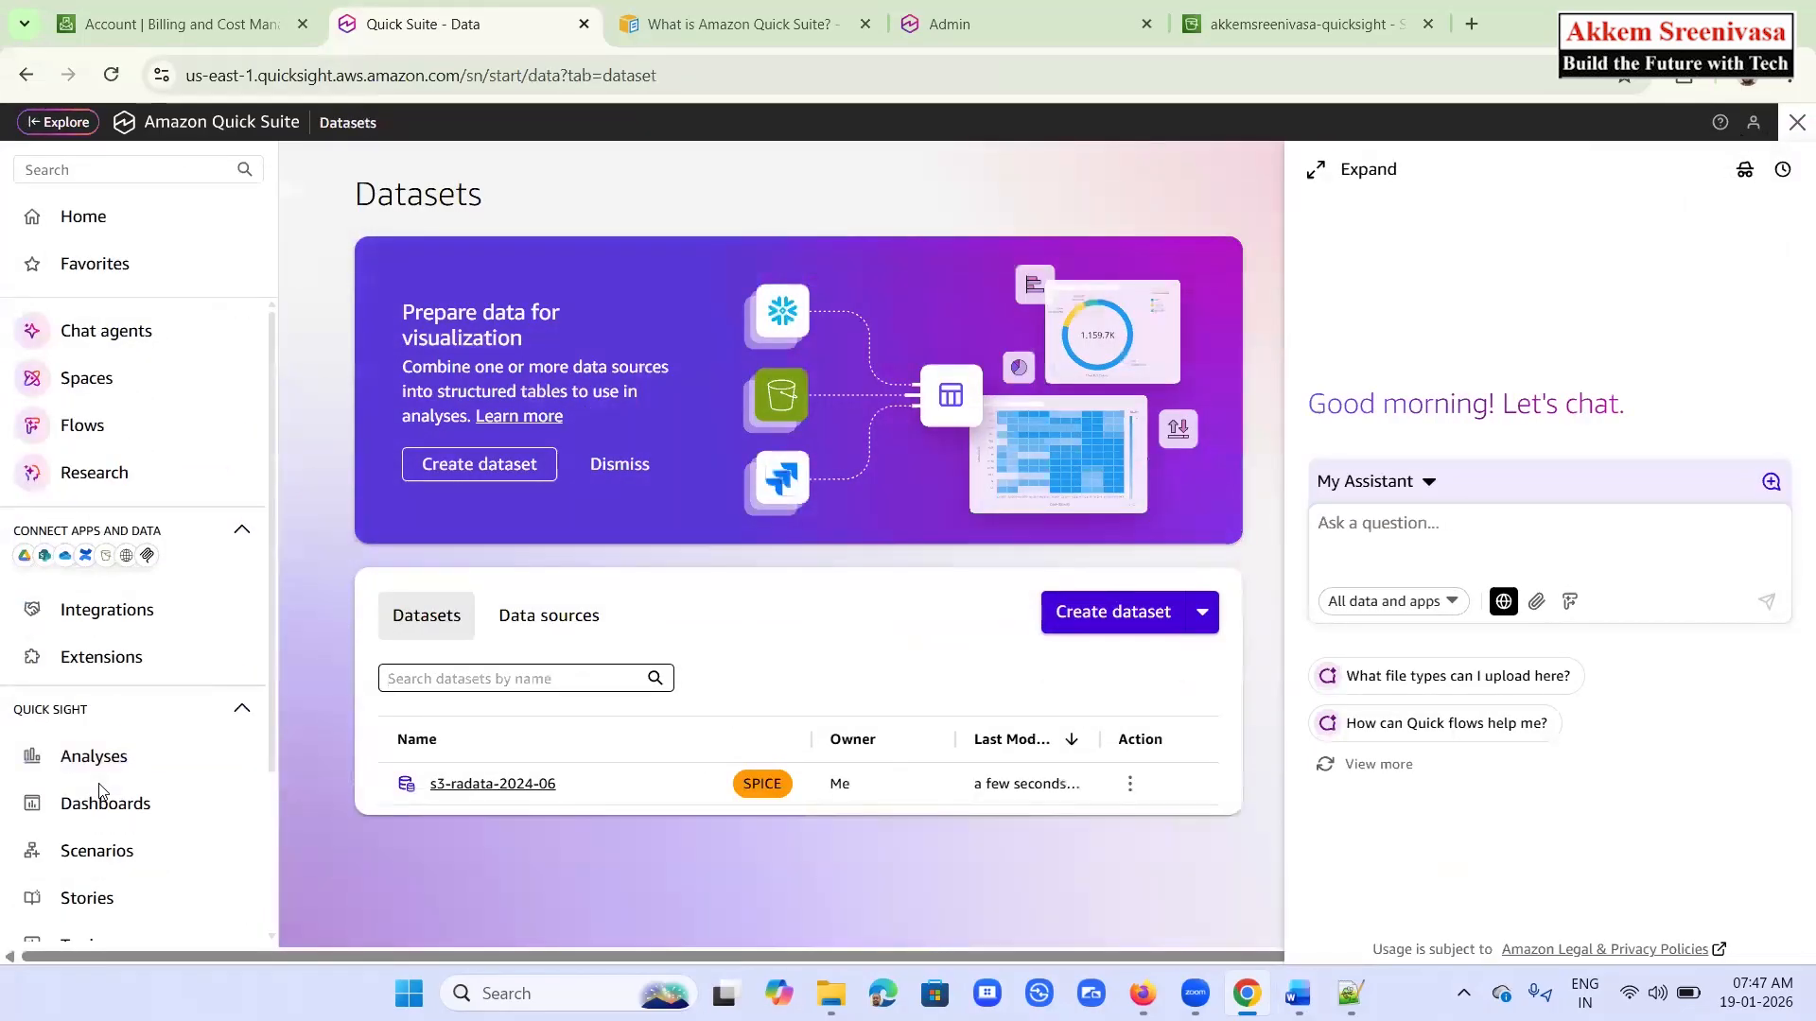
{"action": "left_click", "coordinate": [1163, 616]}
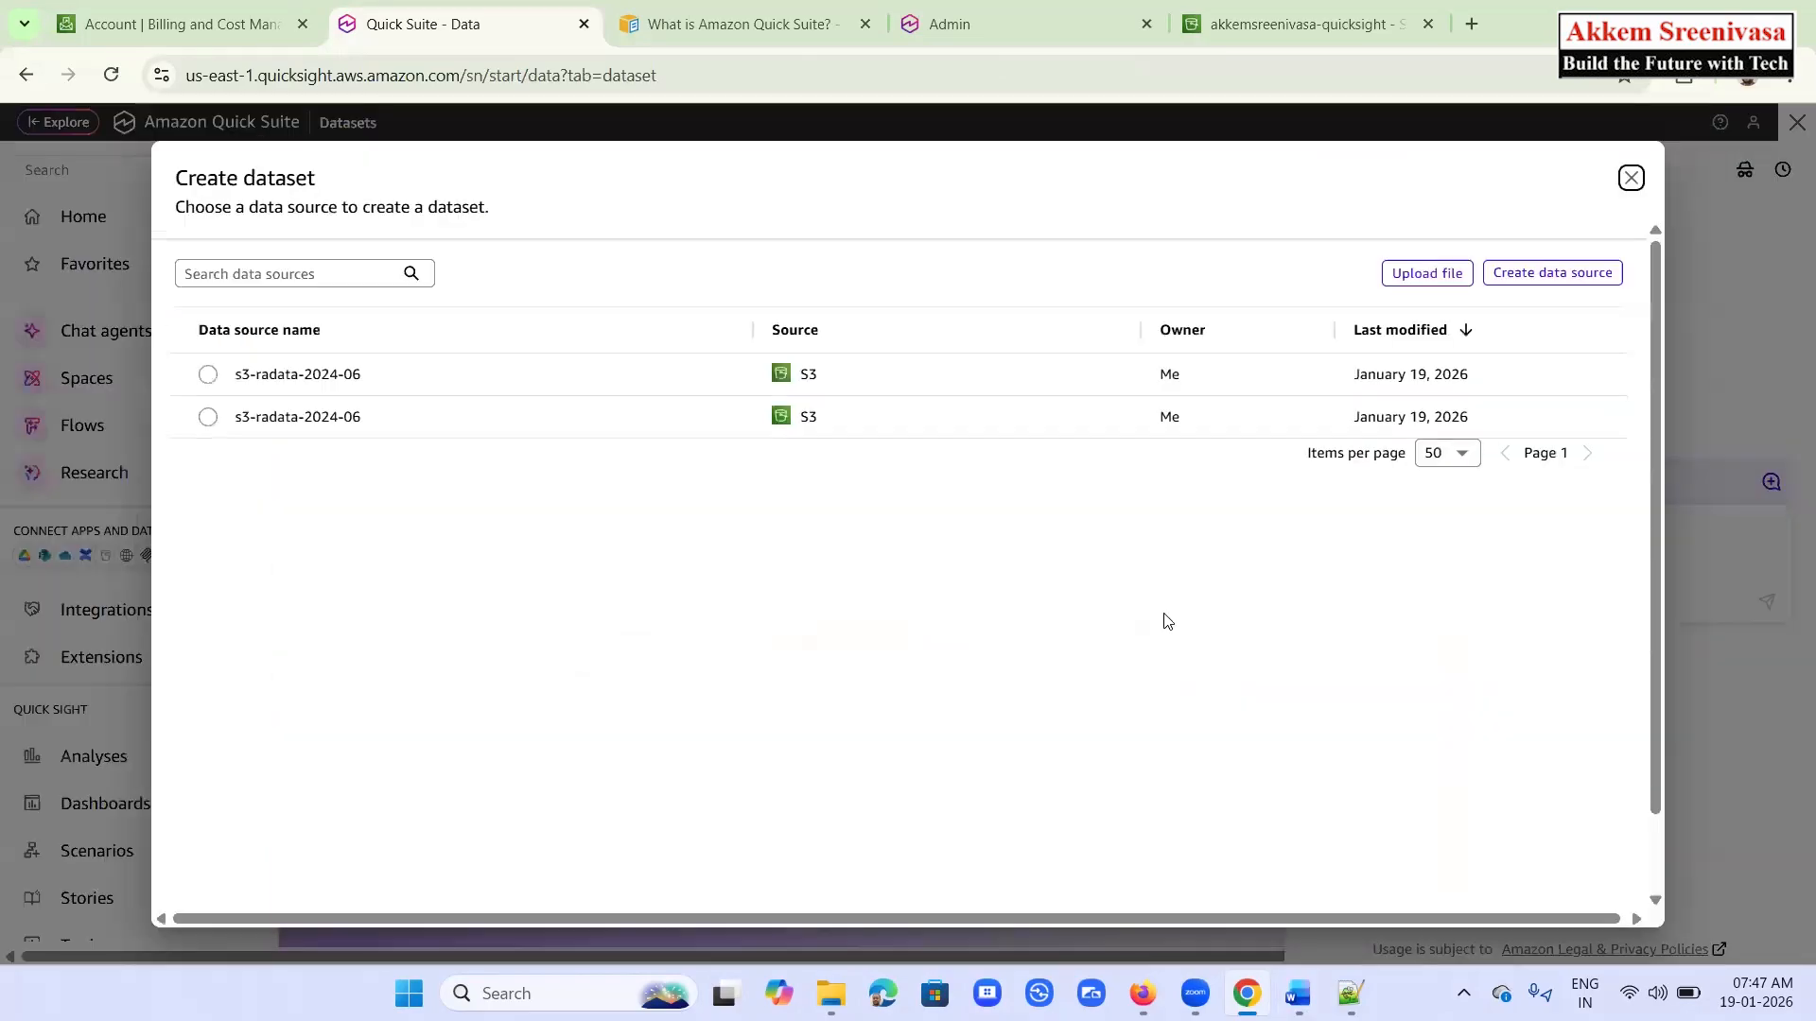
{"action": "left_click", "coordinate": [1546, 274]}
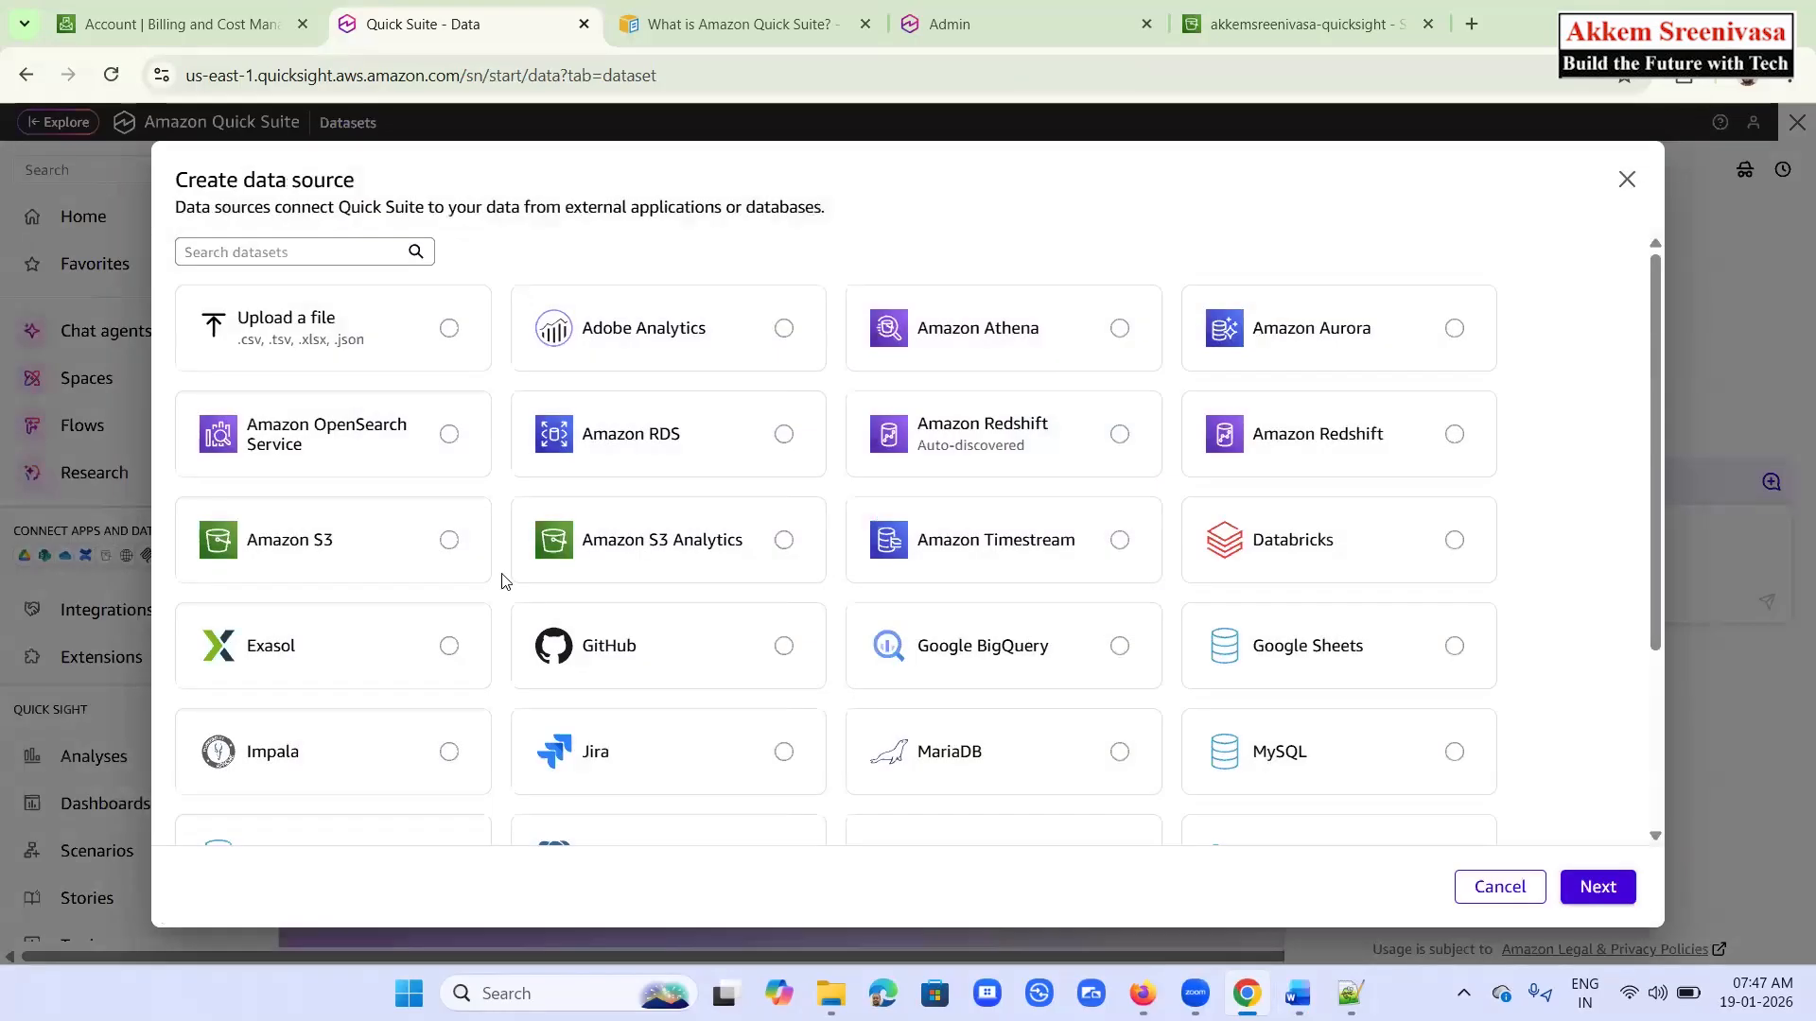
{"action": "left_click", "coordinate": [448, 540]}
{"action": "left_click", "coordinate": [1598, 885]}
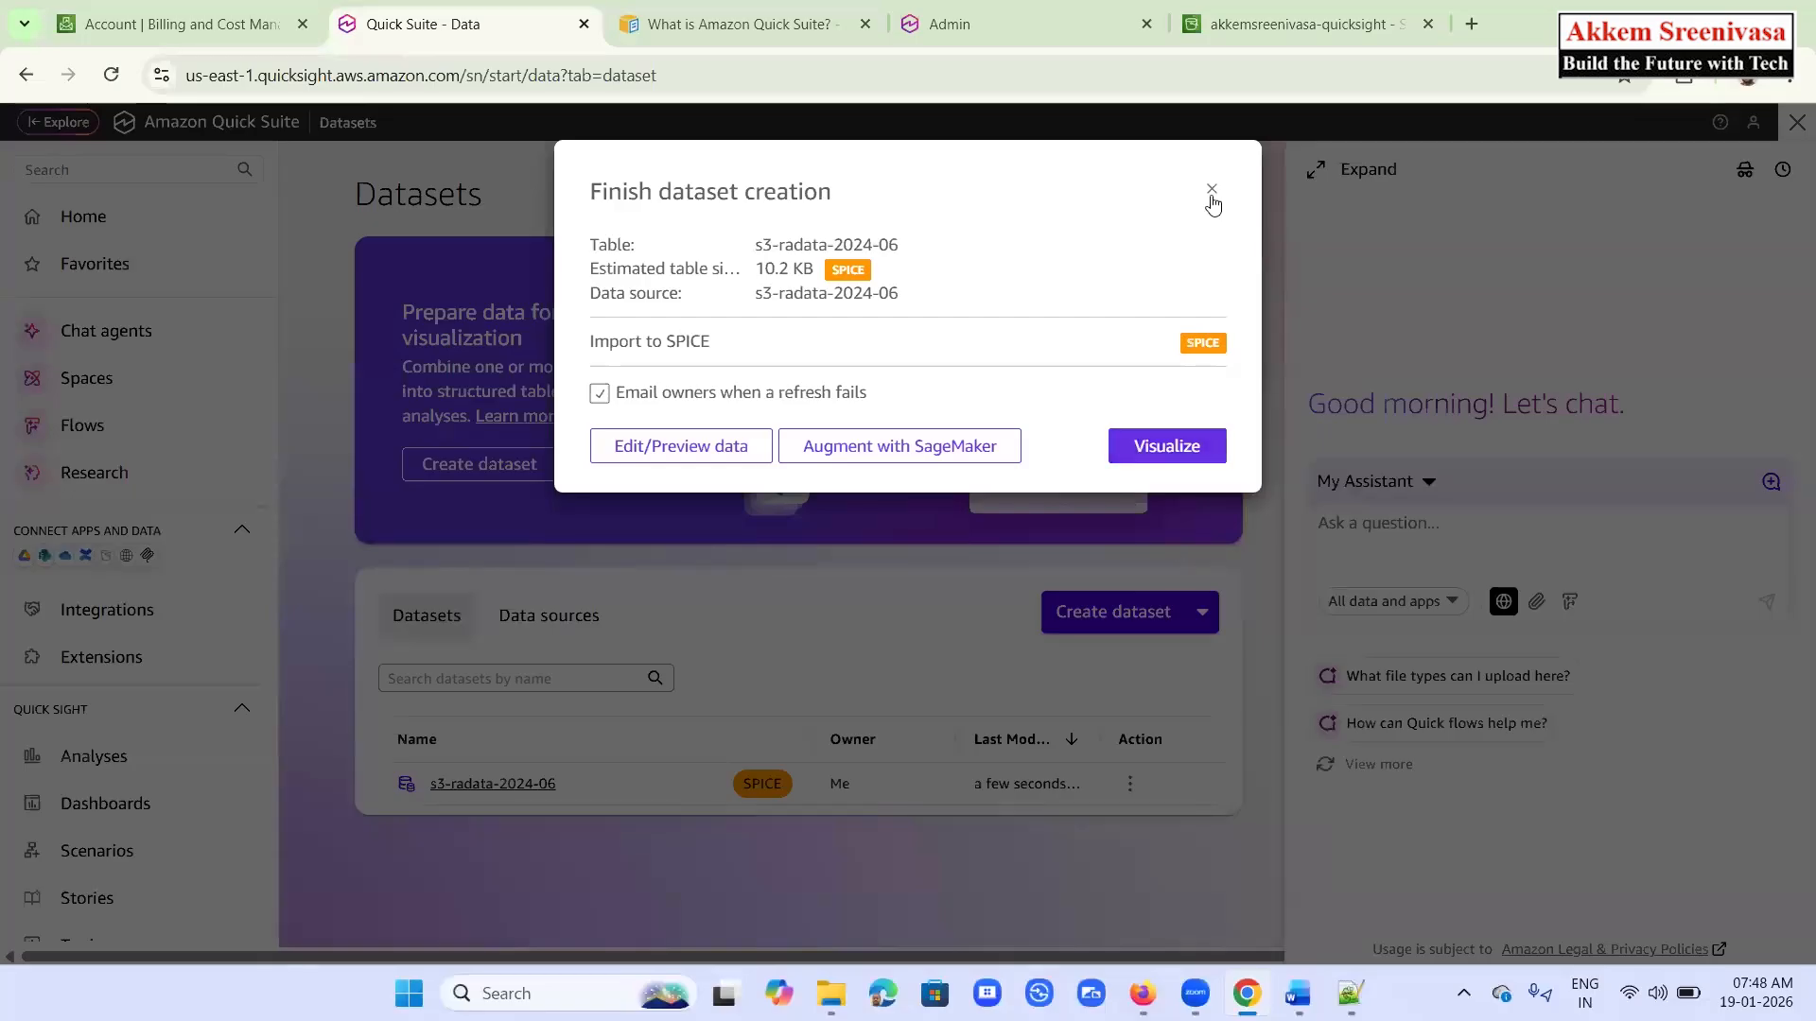
{"action": "left_click", "coordinate": [1247, 781]}
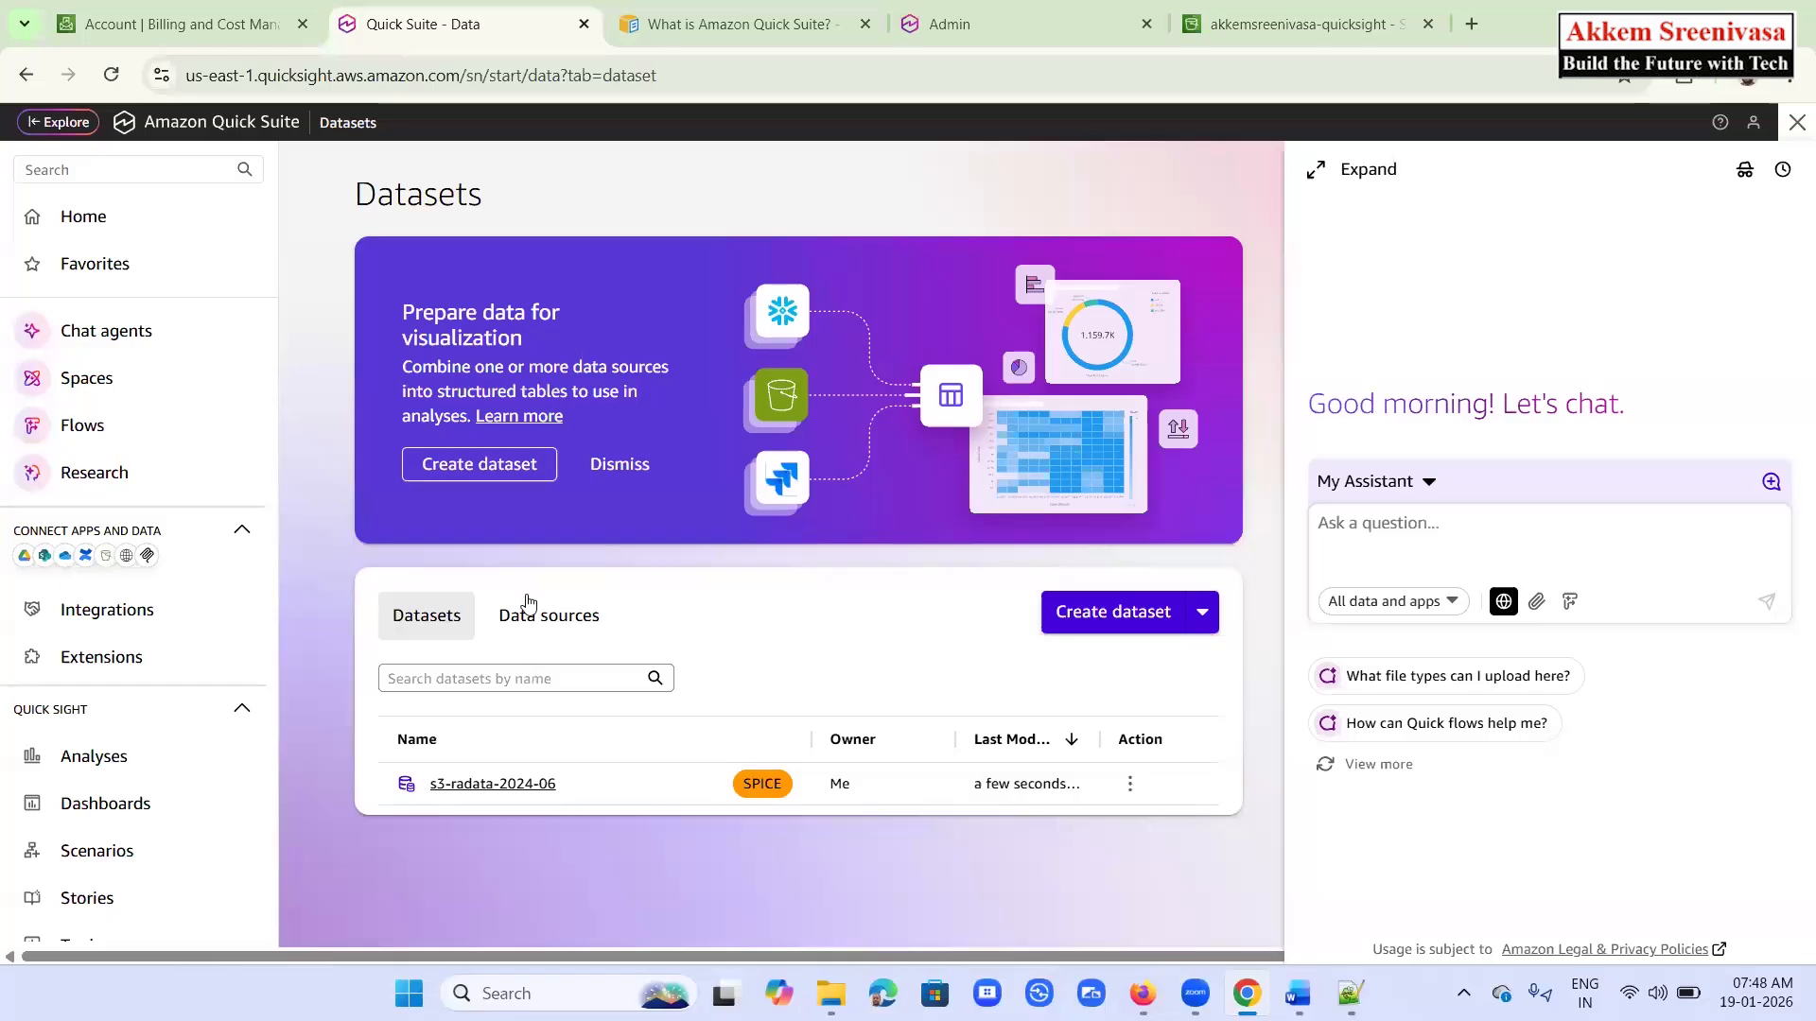
{"action": "left_click", "coordinate": [549, 616]}
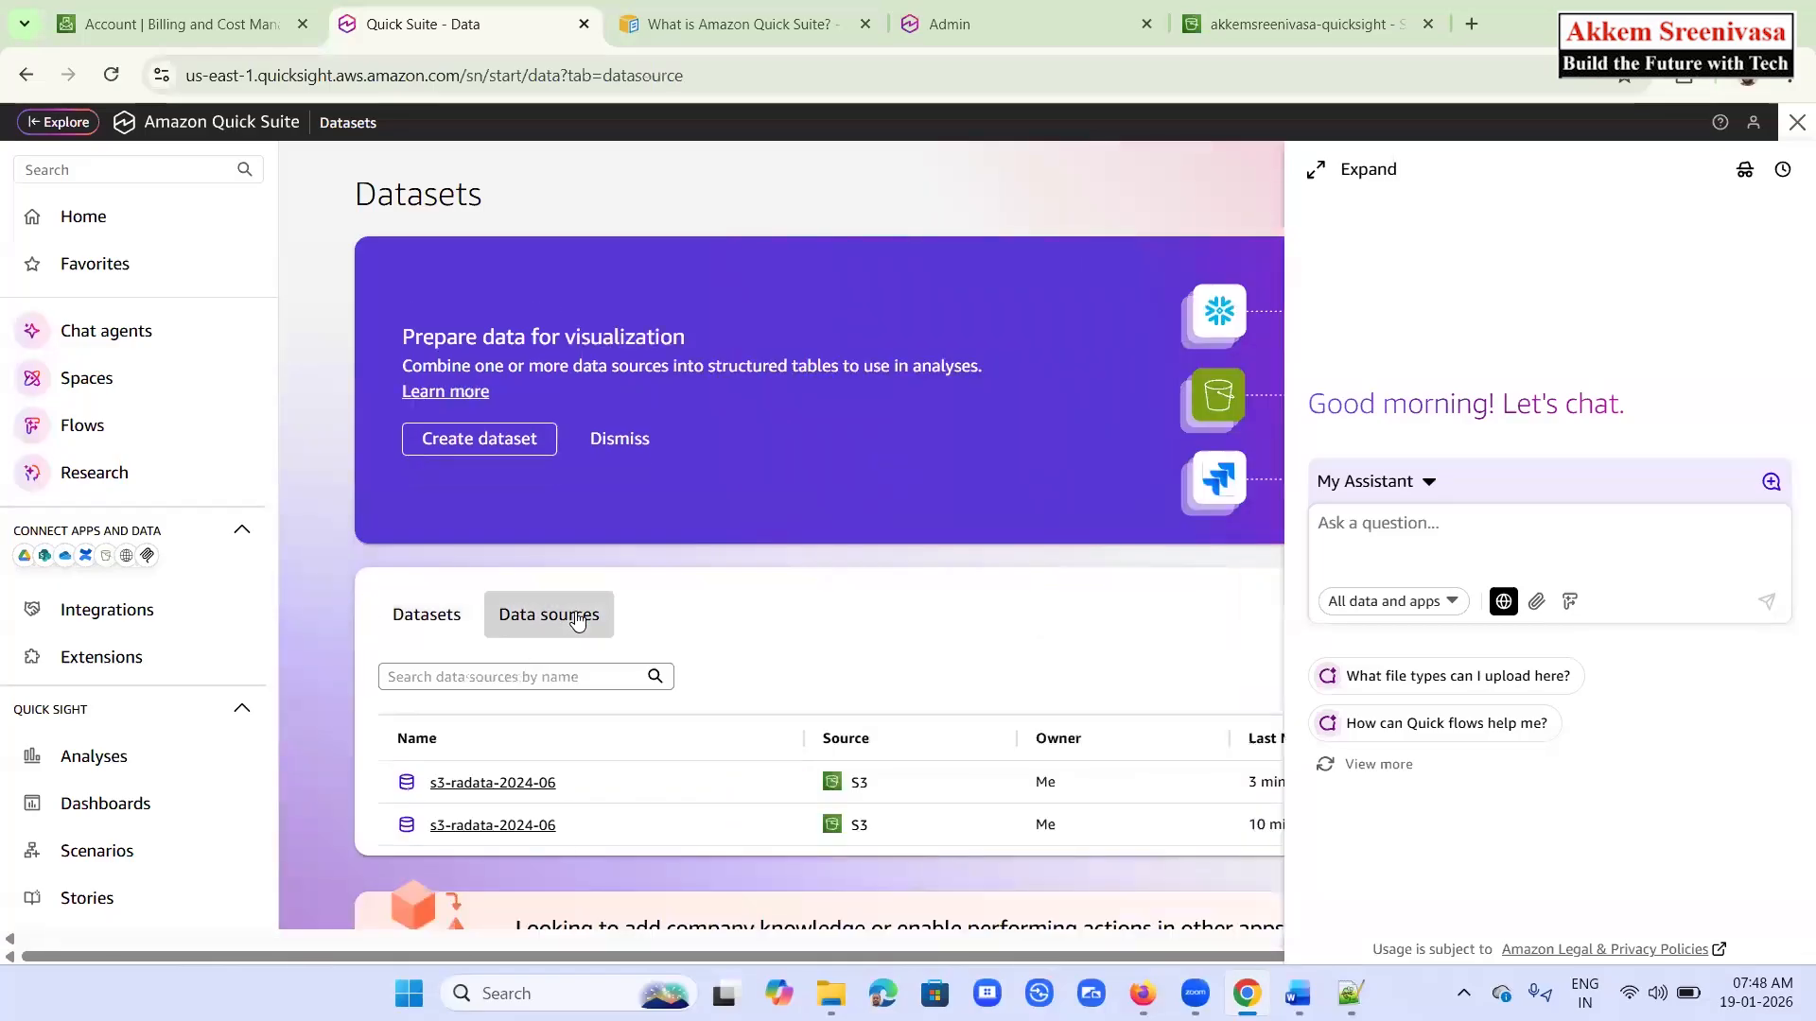
{"action": "left_click", "coordinate": [421, 619]}
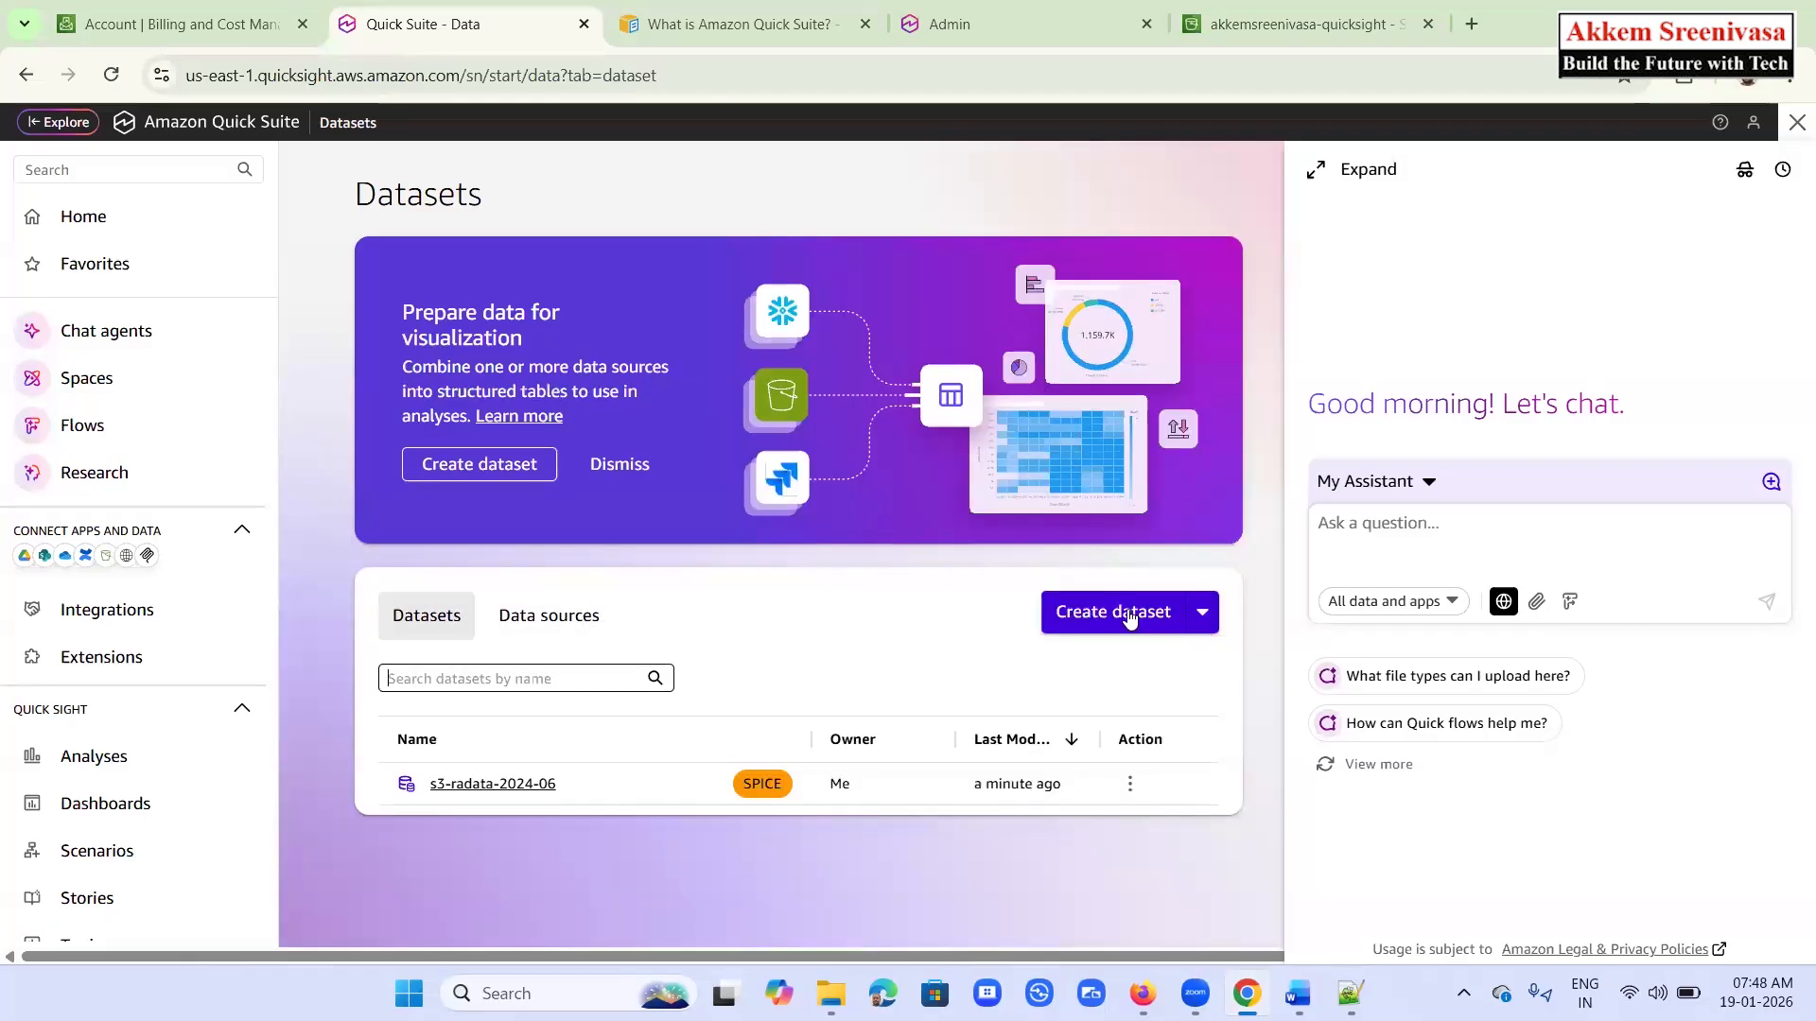
Create a dataset by uploading the file my_t_manifest.json and visualize it in a new analysis
{"action": "left_click", "coordinate": [1200, 614]}
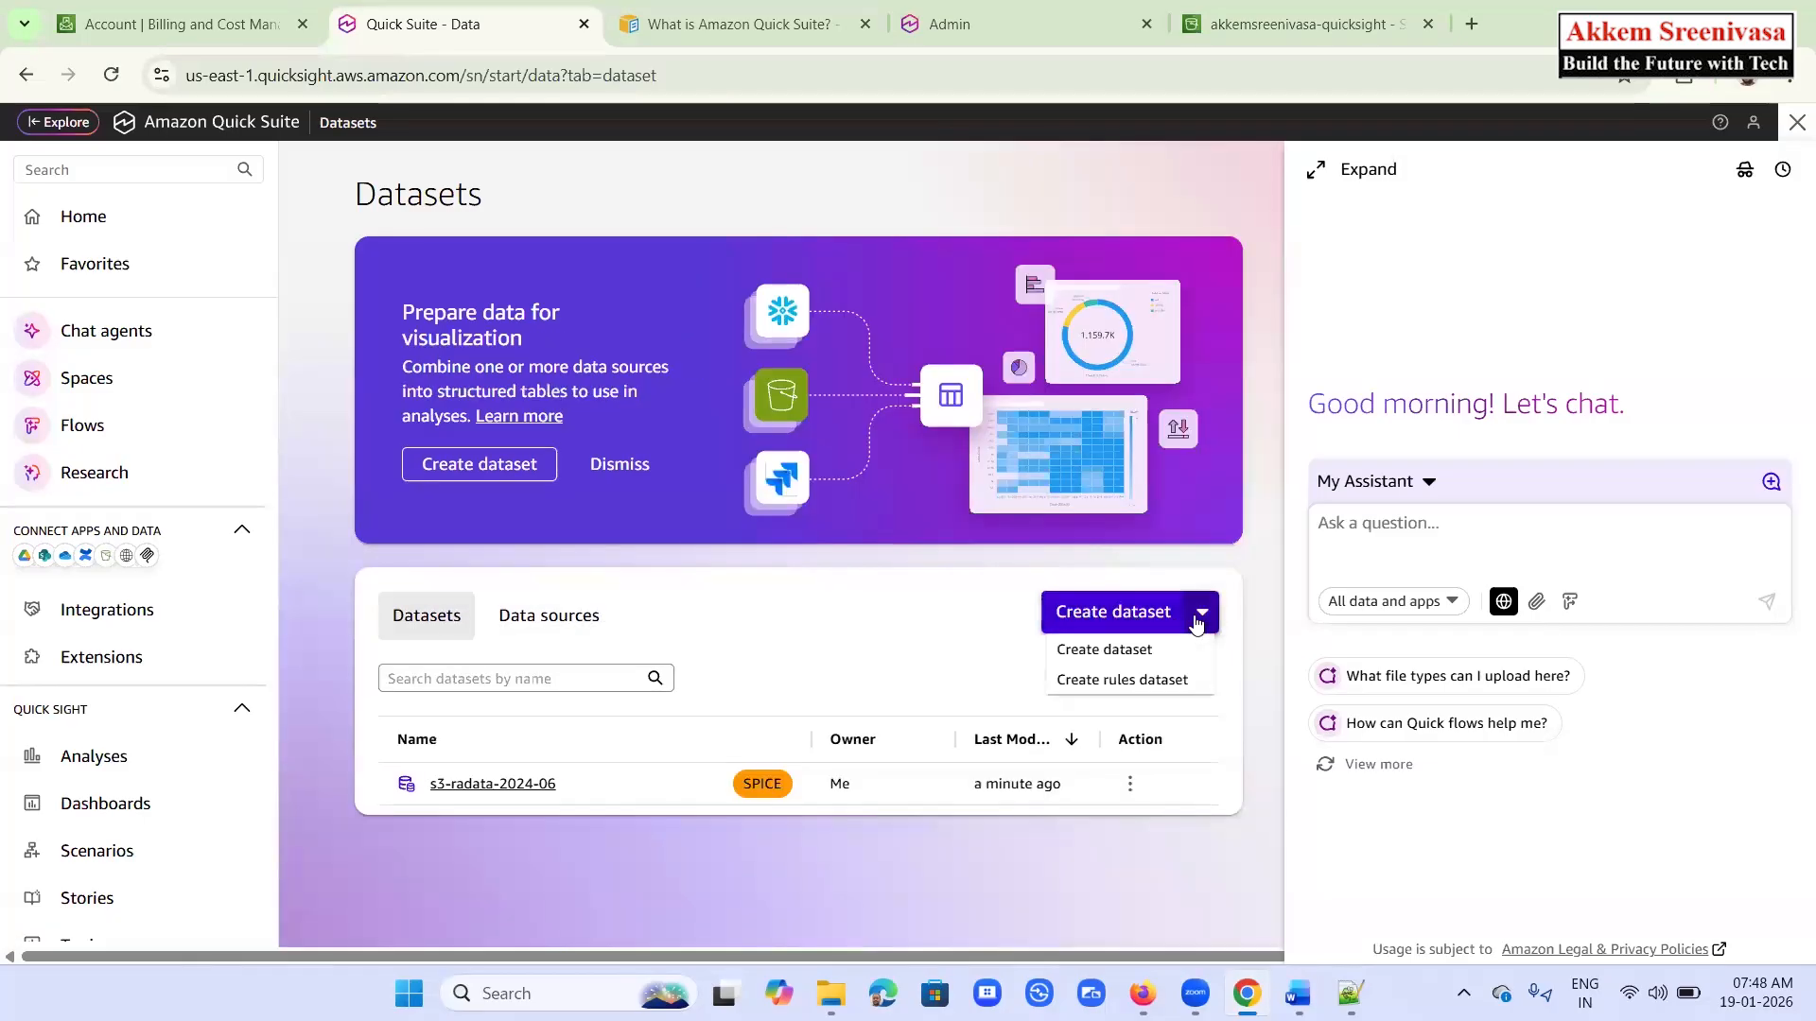
{"action": "left_click", "coordinate": [1150, 652]}
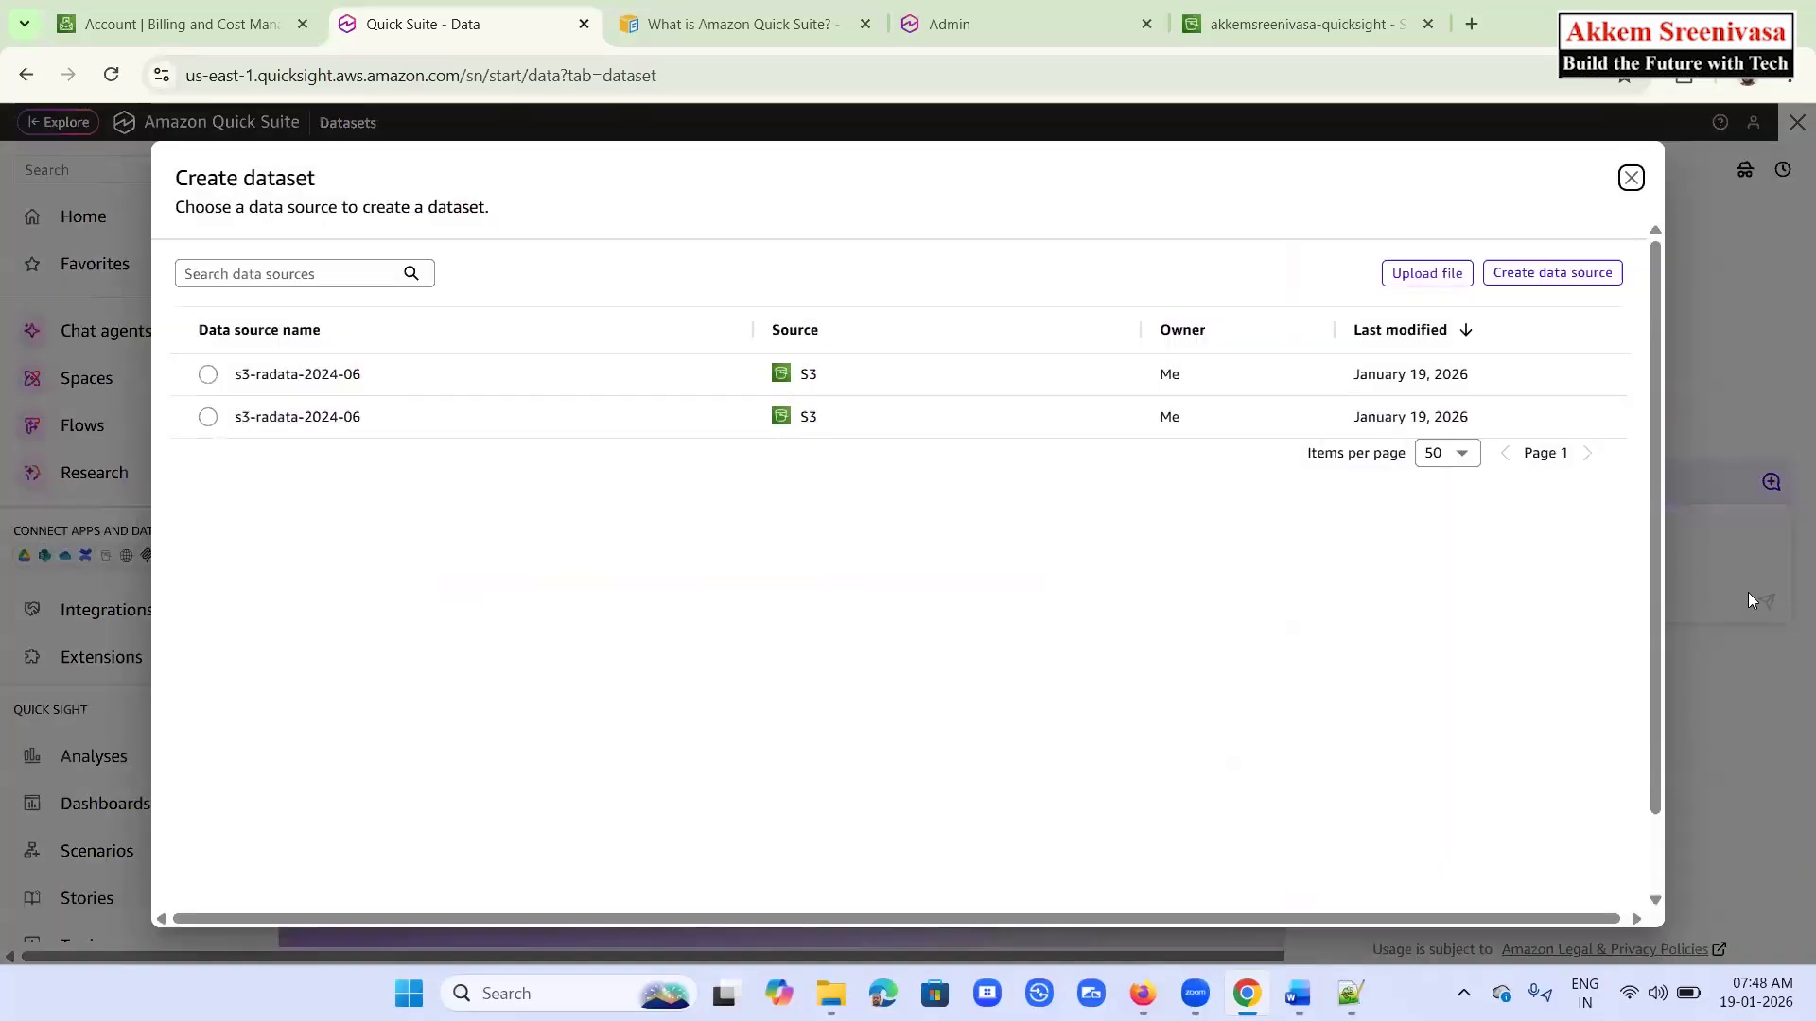
{"action": "left_click", "coordinate": [1454, 275]}
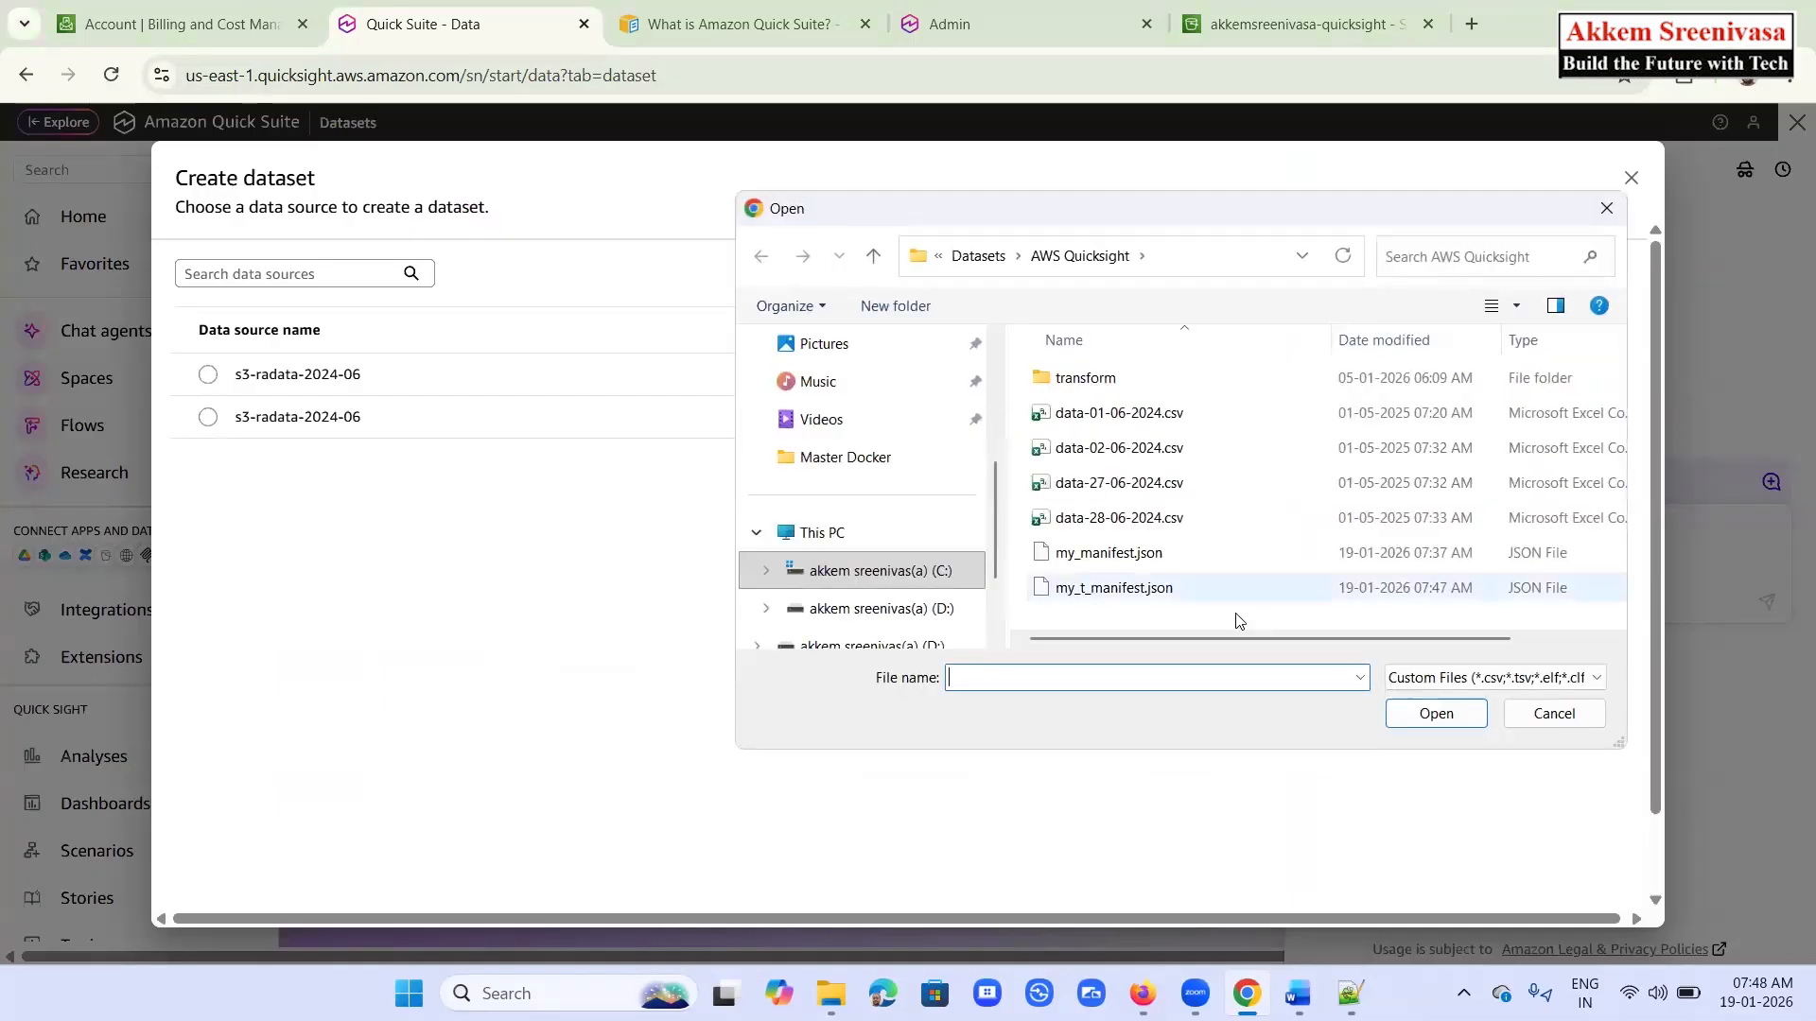
{"action": "left_click", "coordinate": [1114, 588]}
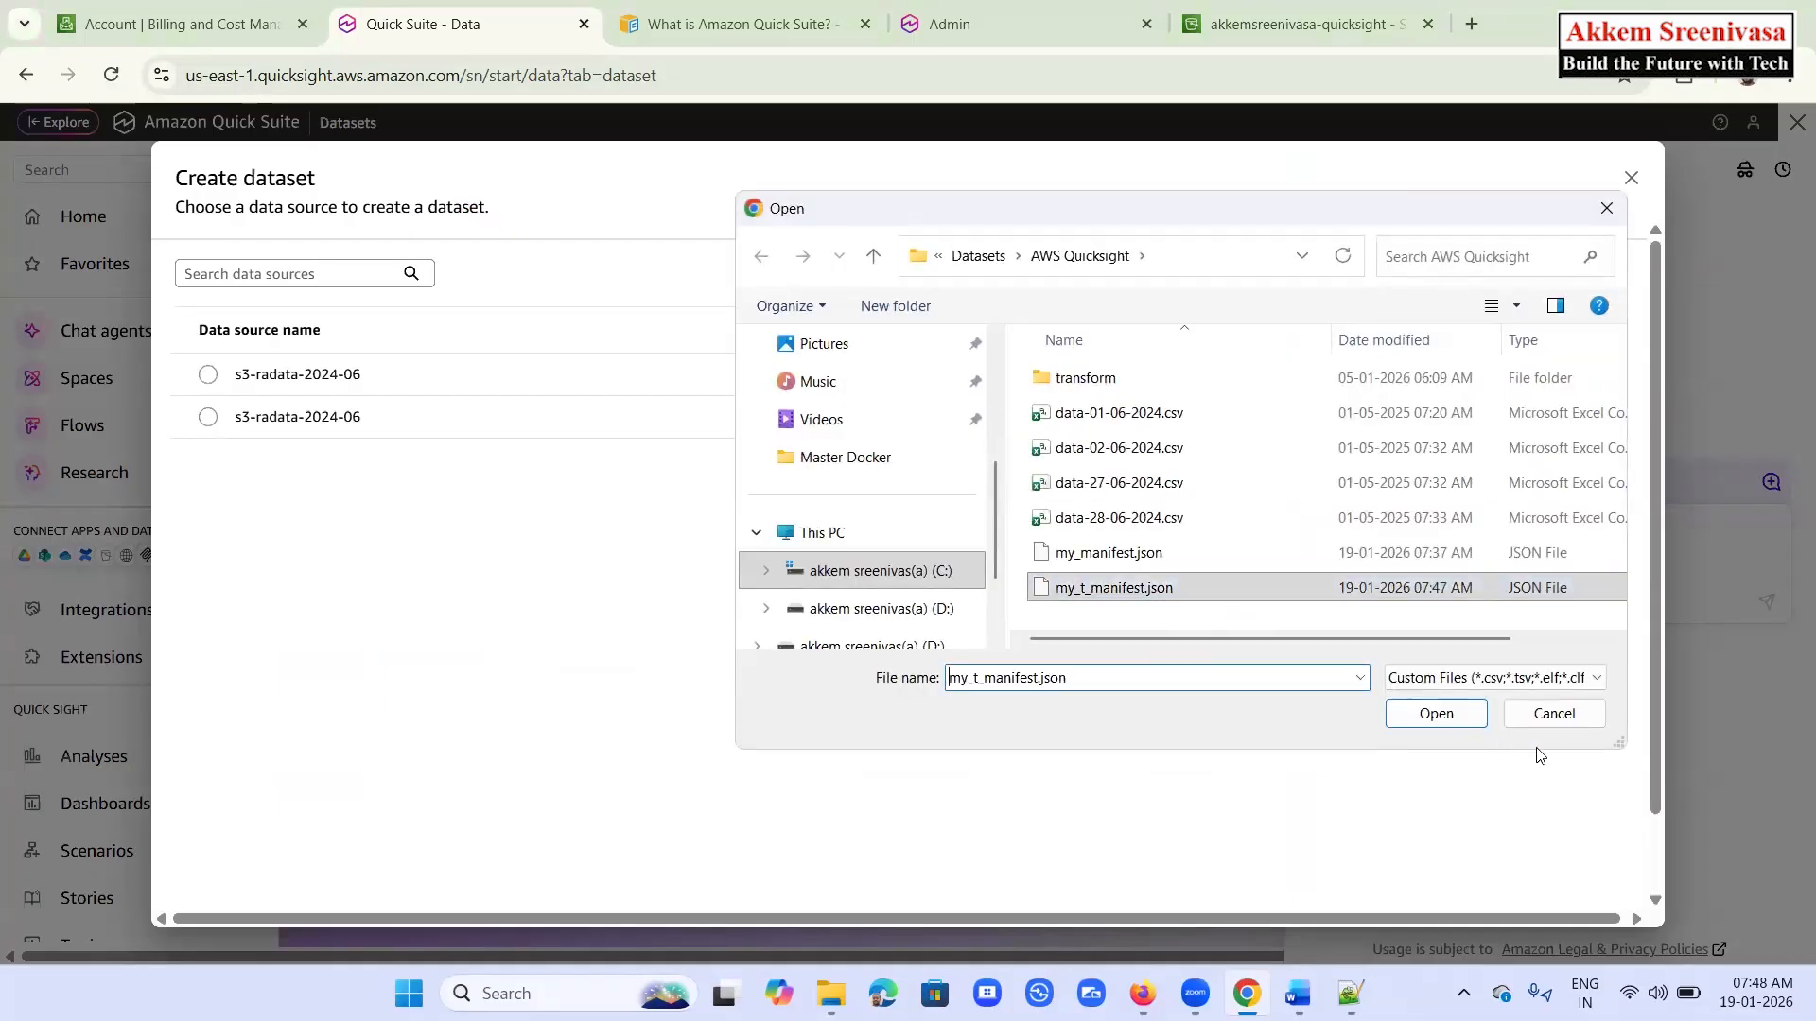
{"action": "left_click", "coordinate": [1447, 714]}
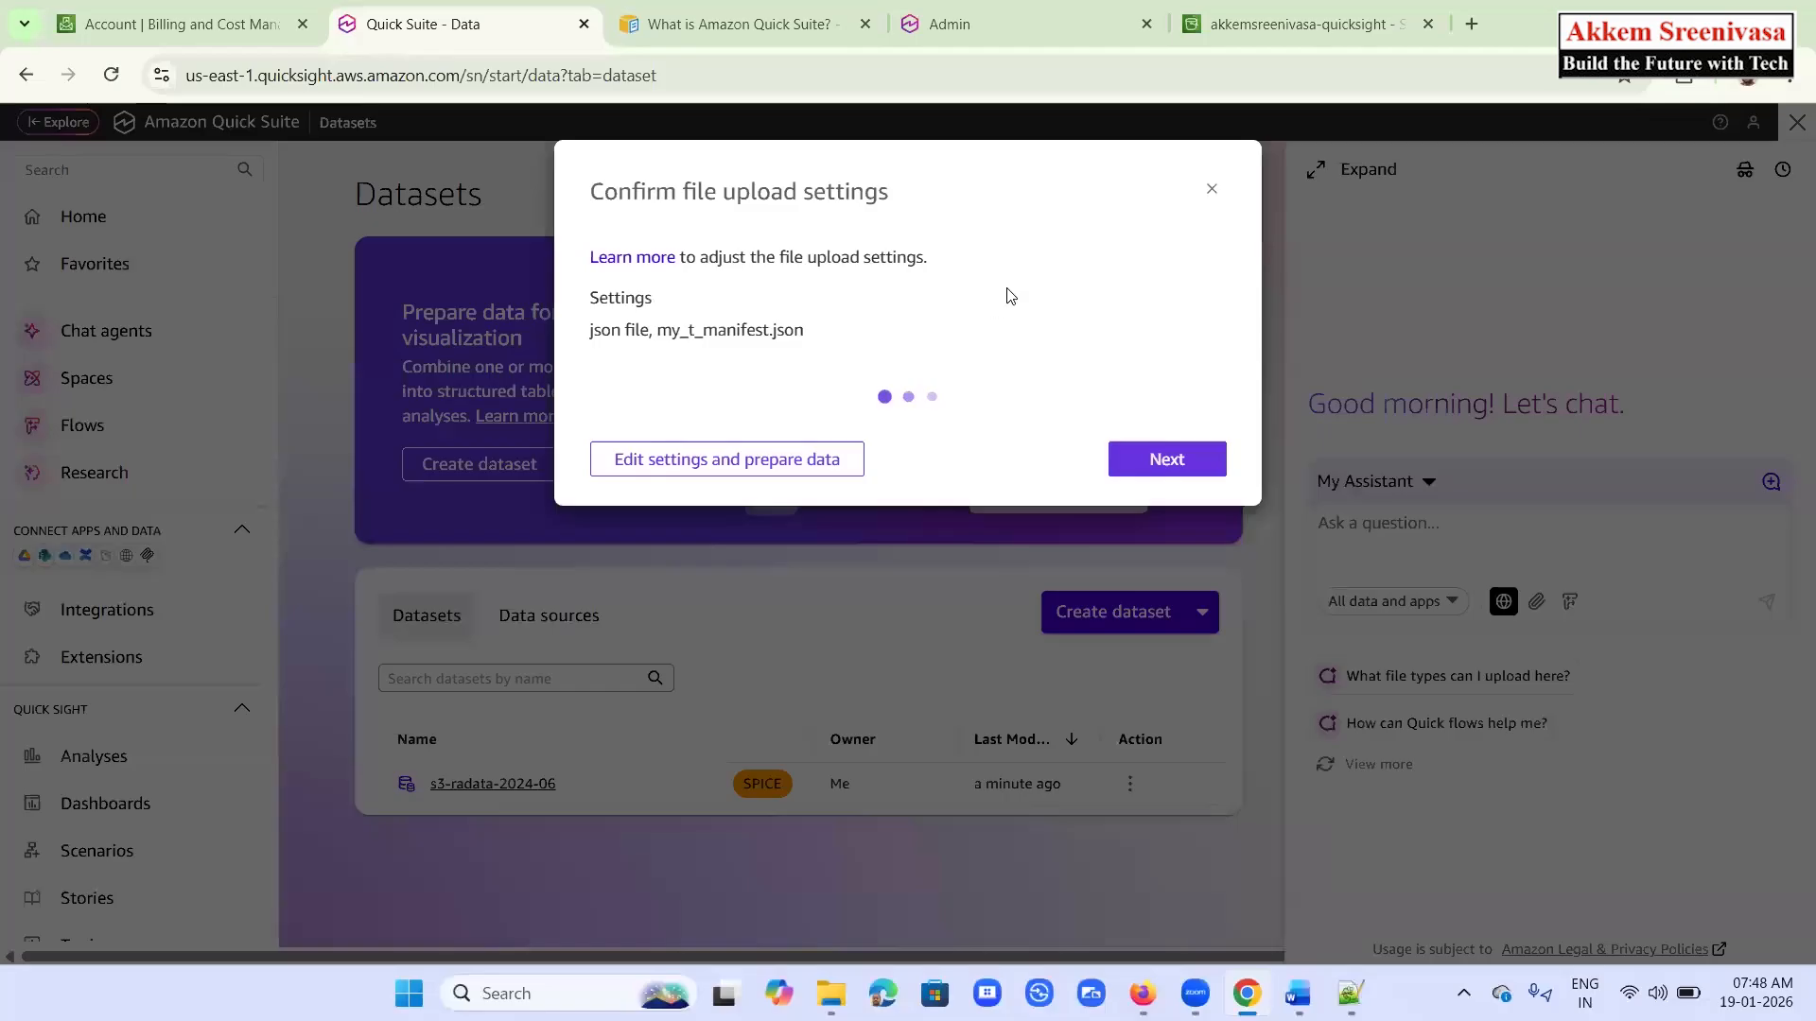
{"action": "left_click", "coordinate": [1170, 460]}
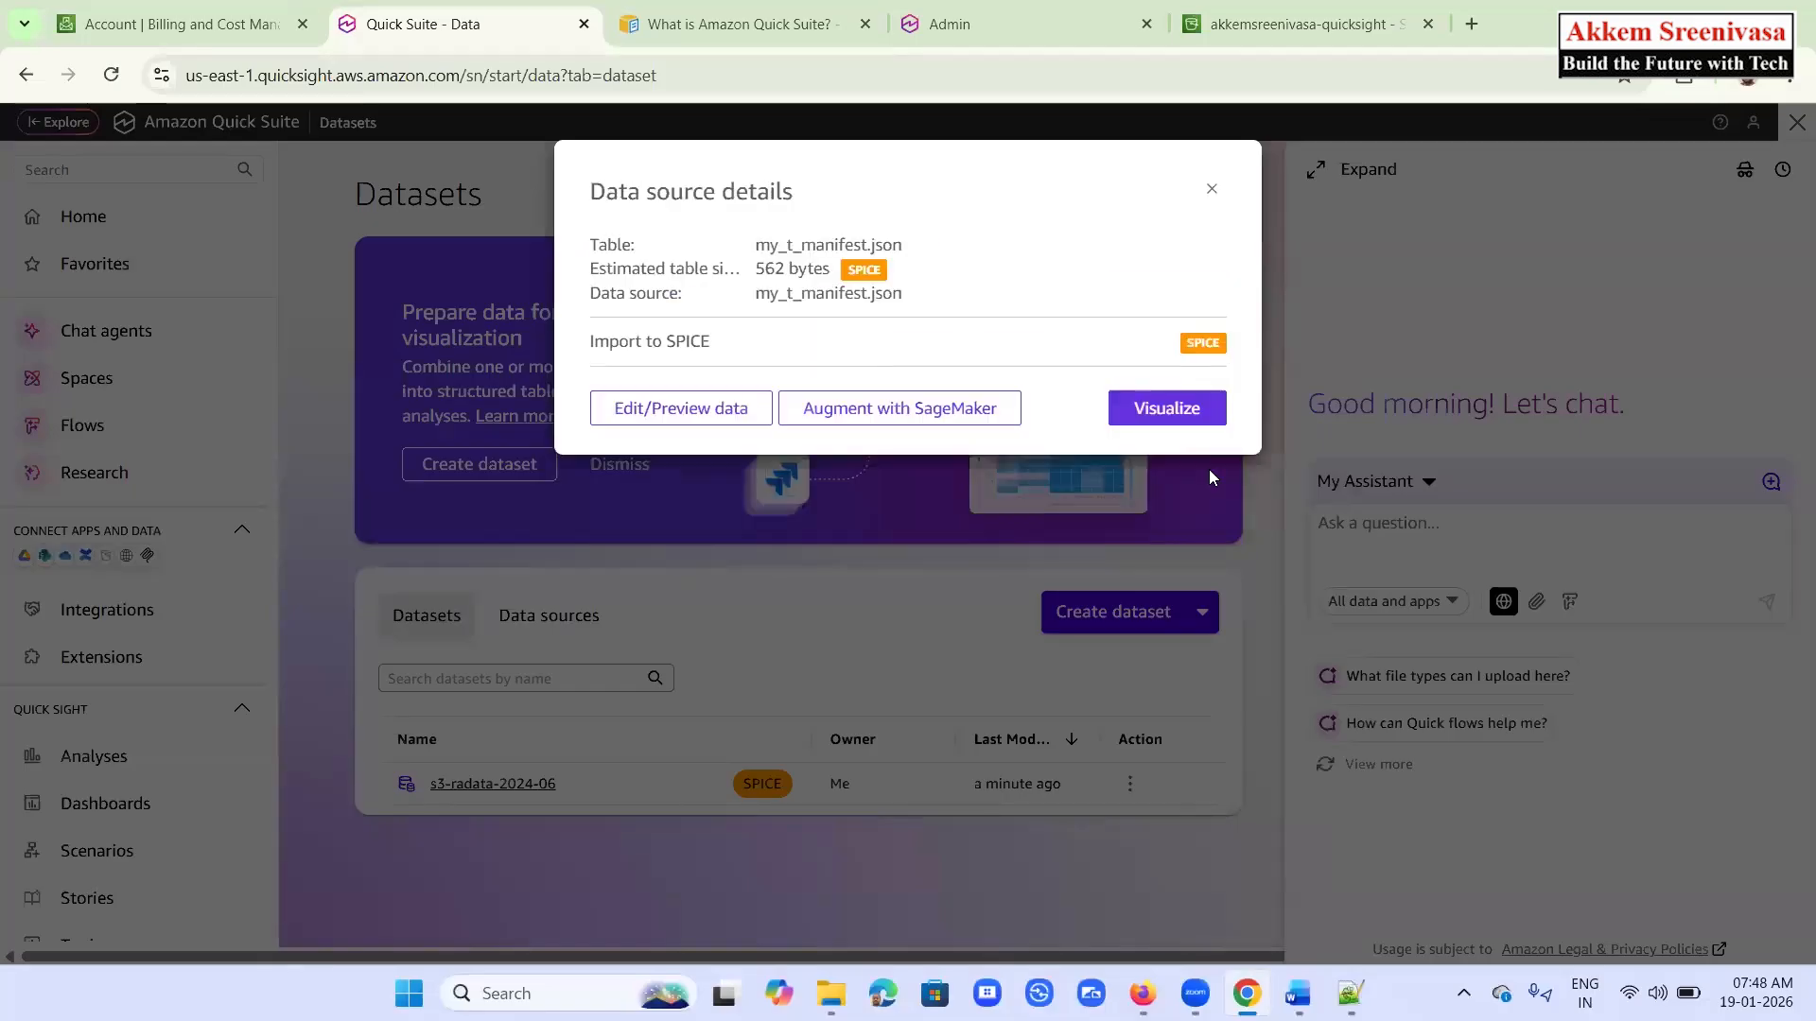
{"action": "left_click", "coordinate": [1170, 408]}
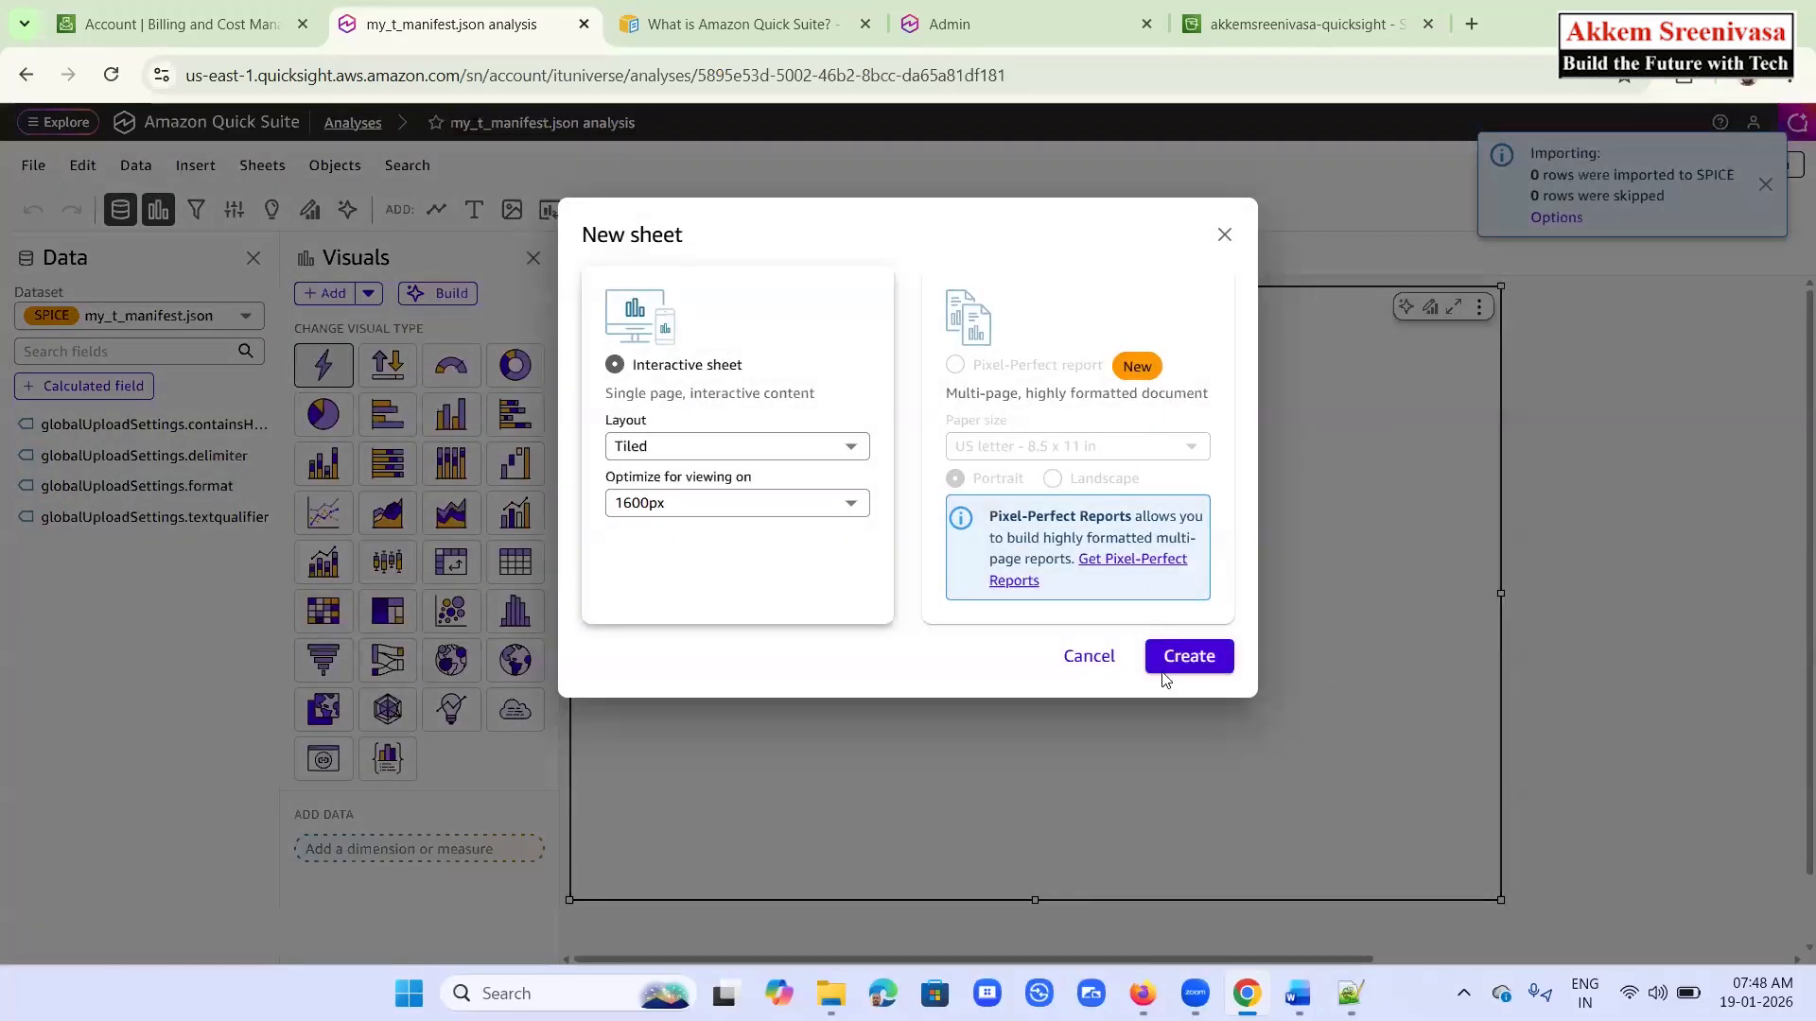
{"action": "left_click", "coordinate": [1532, 522]}
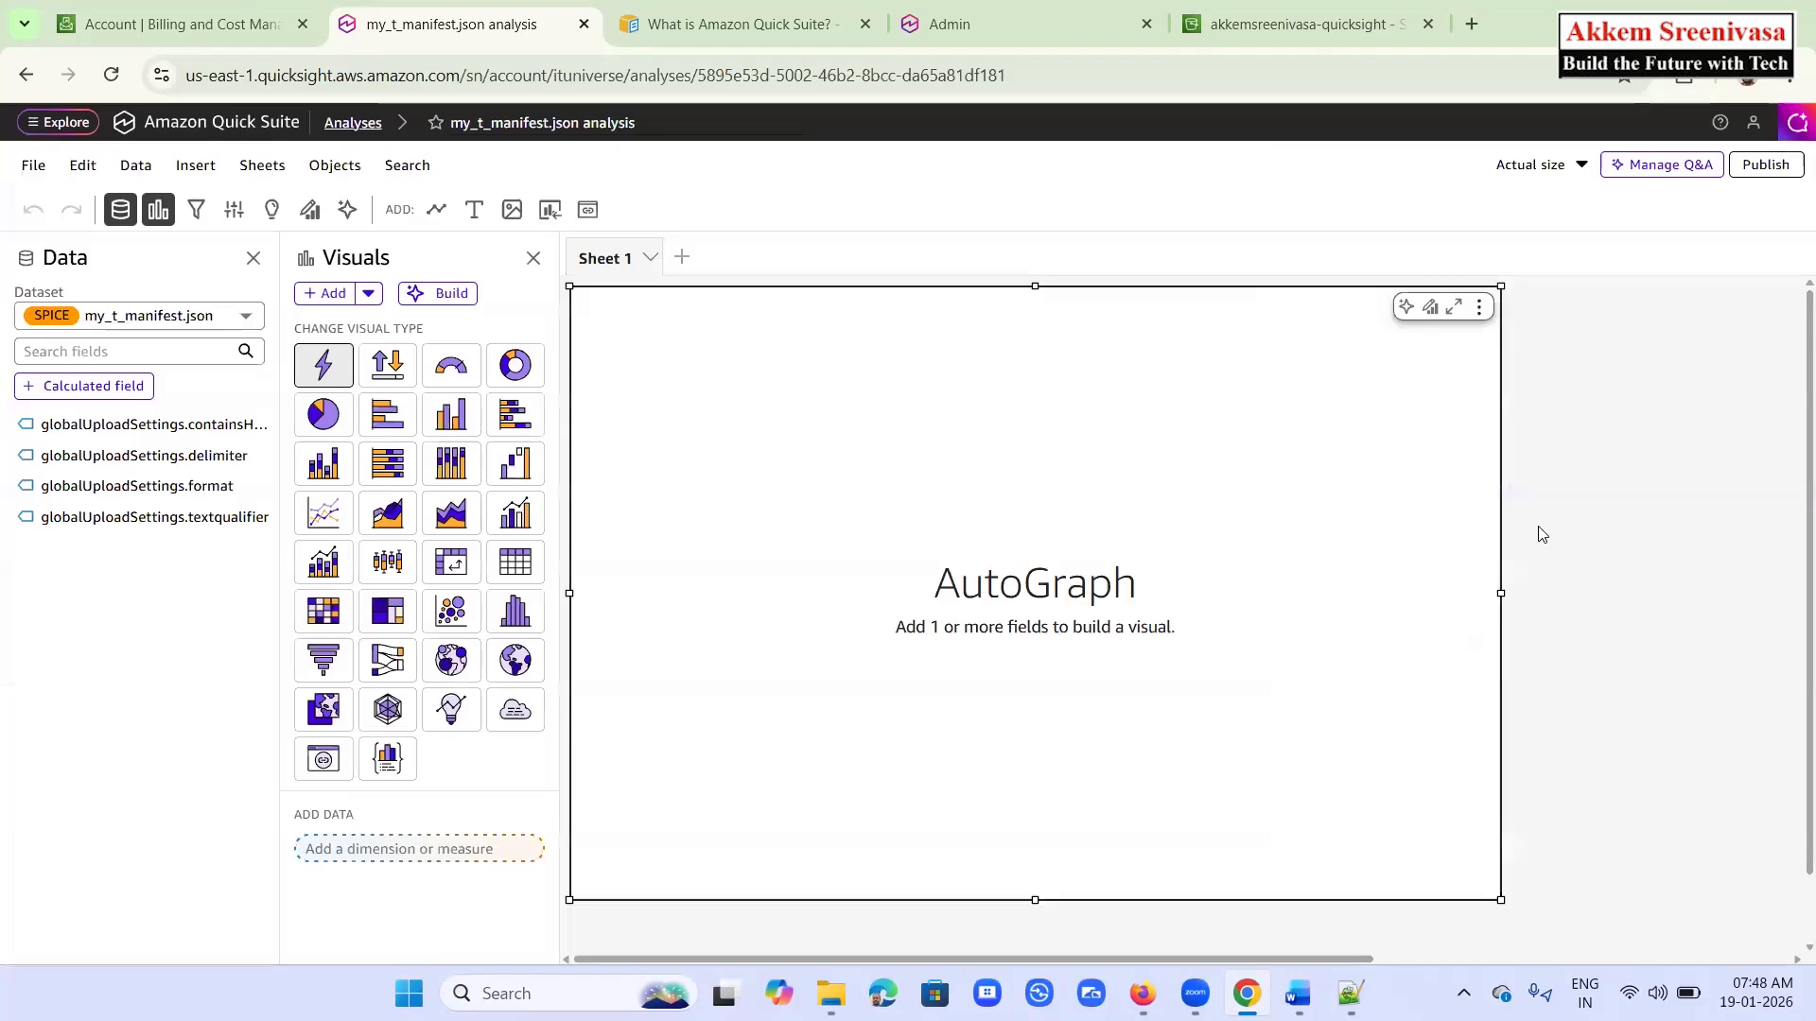
{"action": "left_click", "coordinate": [249, 319]}
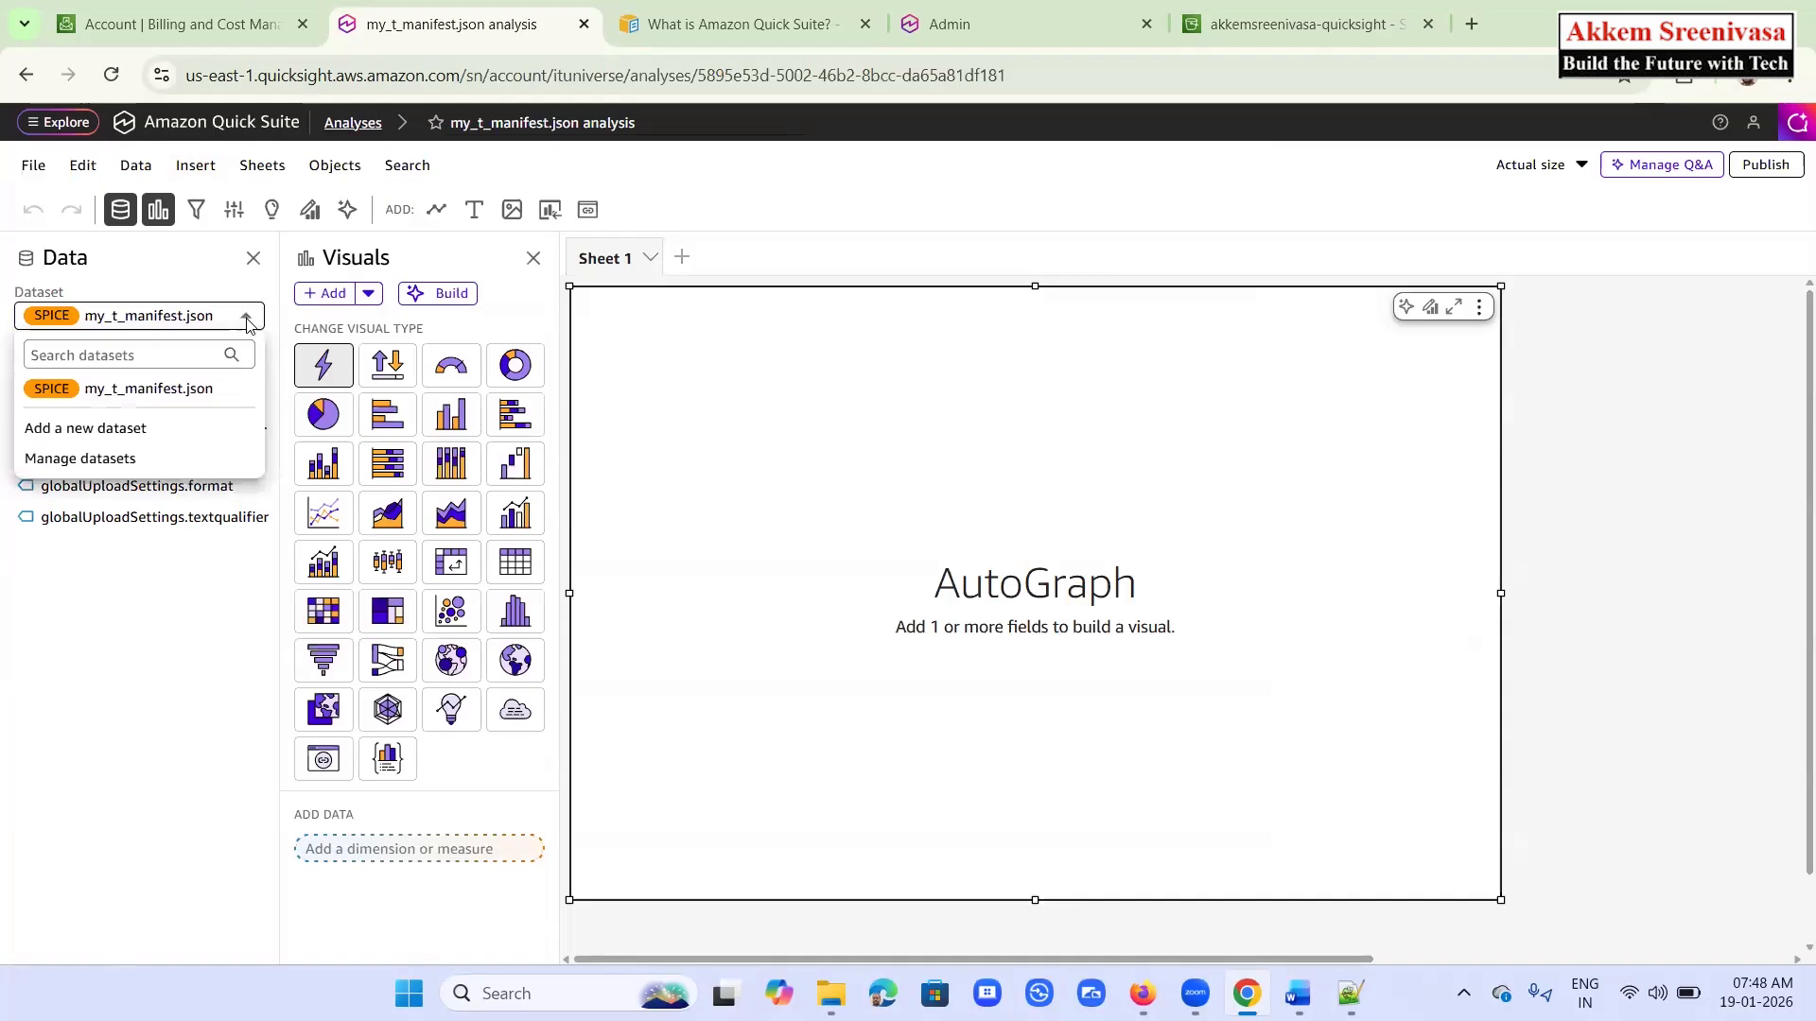
{"action": "left_click", "coordinate": [195, 321]}
{"action": "left_click", "coordinate": [196, 322]}
{"action": "left_click", "coordinate": [158, 595]}
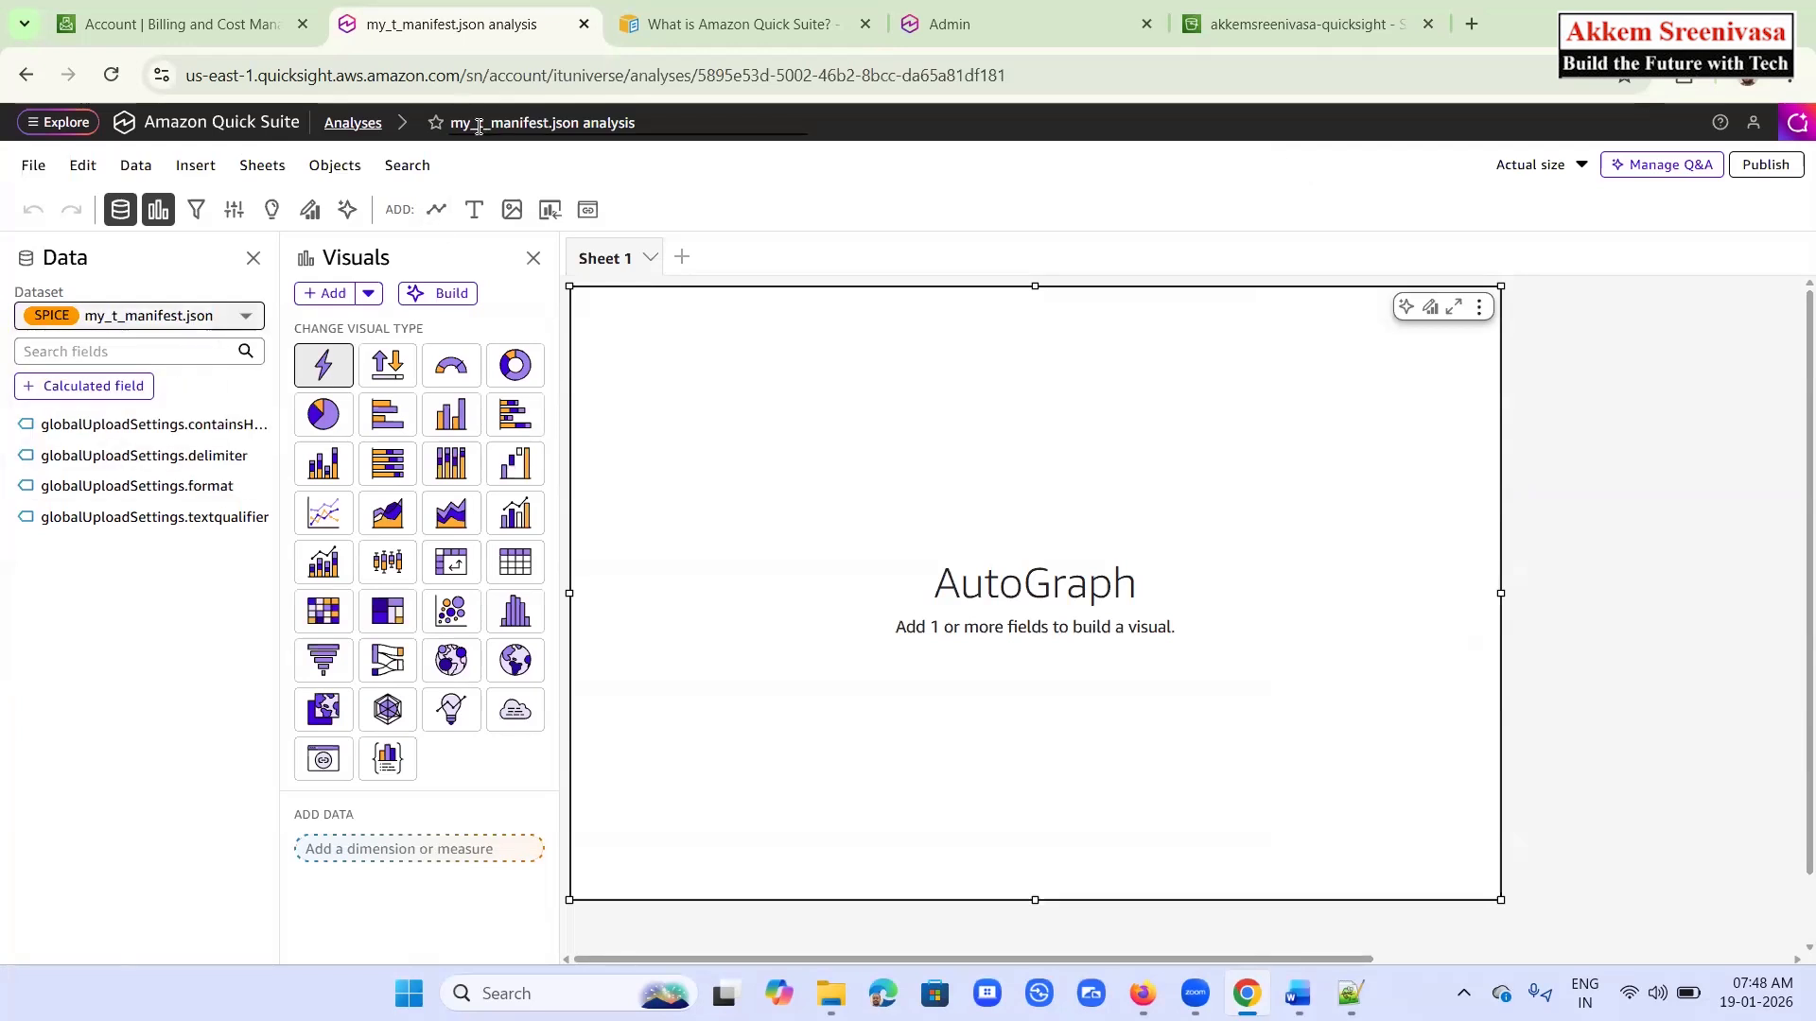
Return to the list of analyses and delete the my_t_manifest.json analysis
{"action": "left_click", "coordinate": [342, 122]}
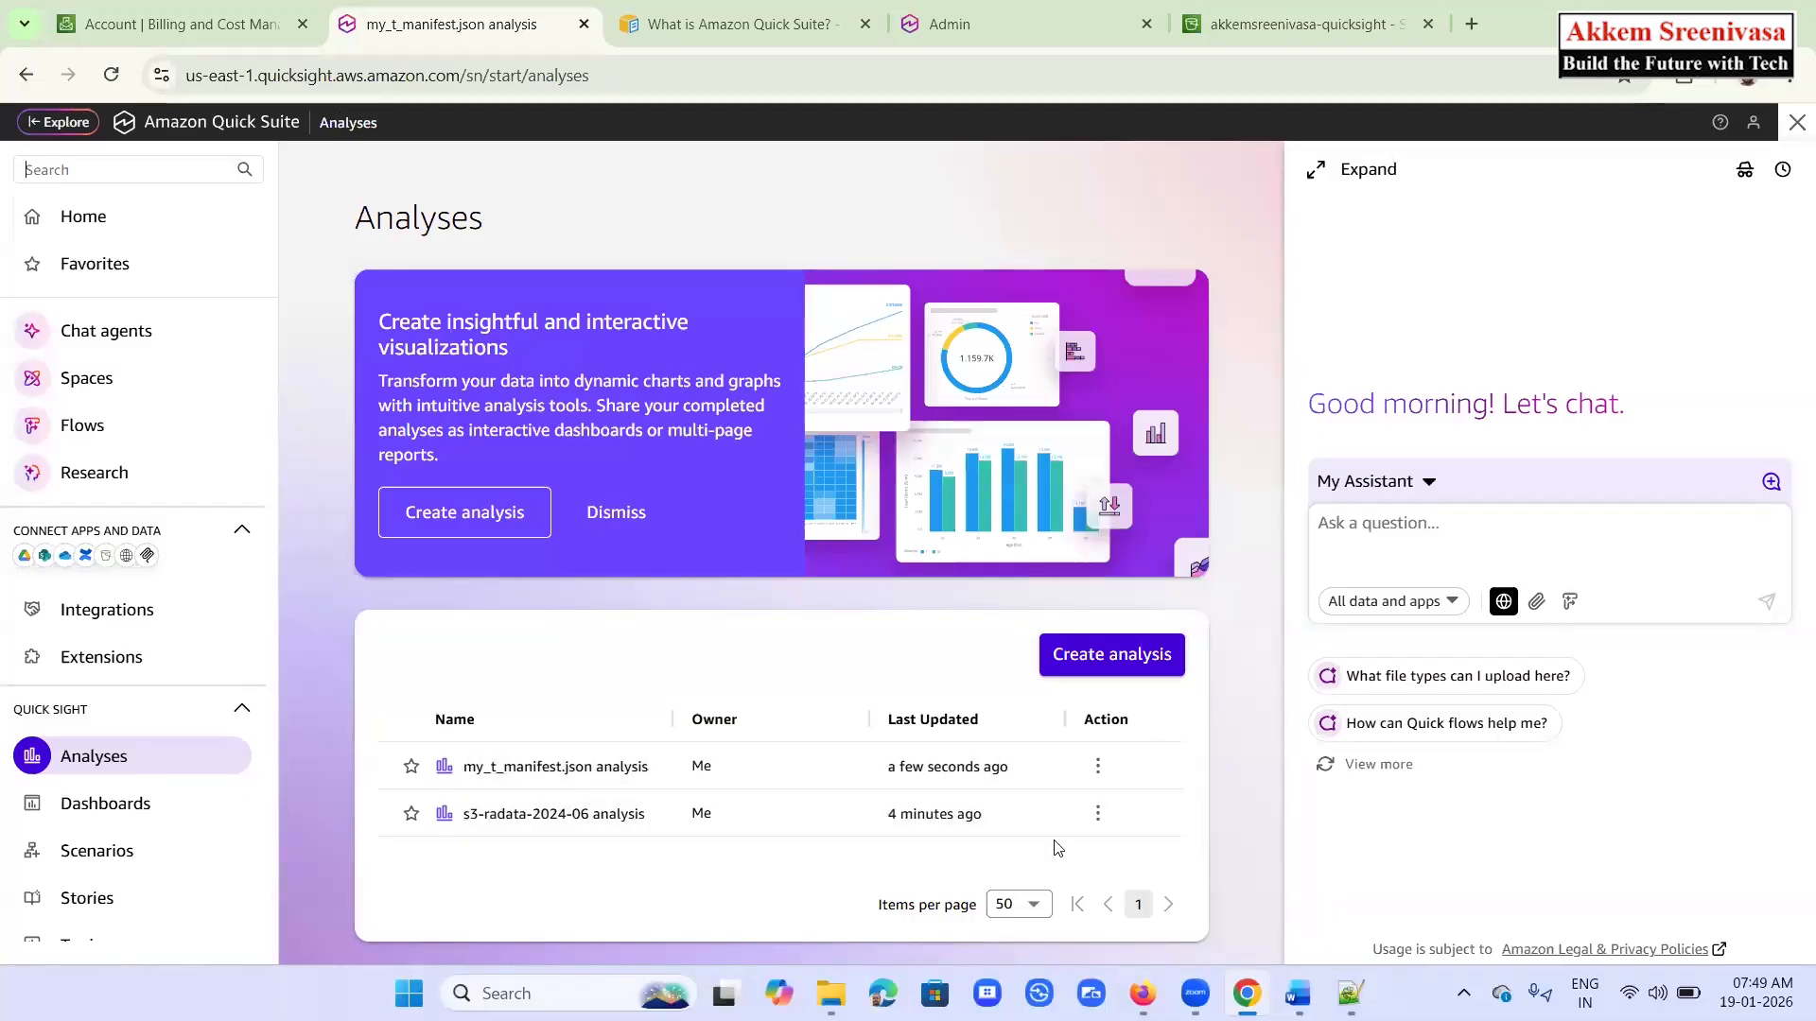
{"action": "left_click", "coordinate": [1098, 768]}
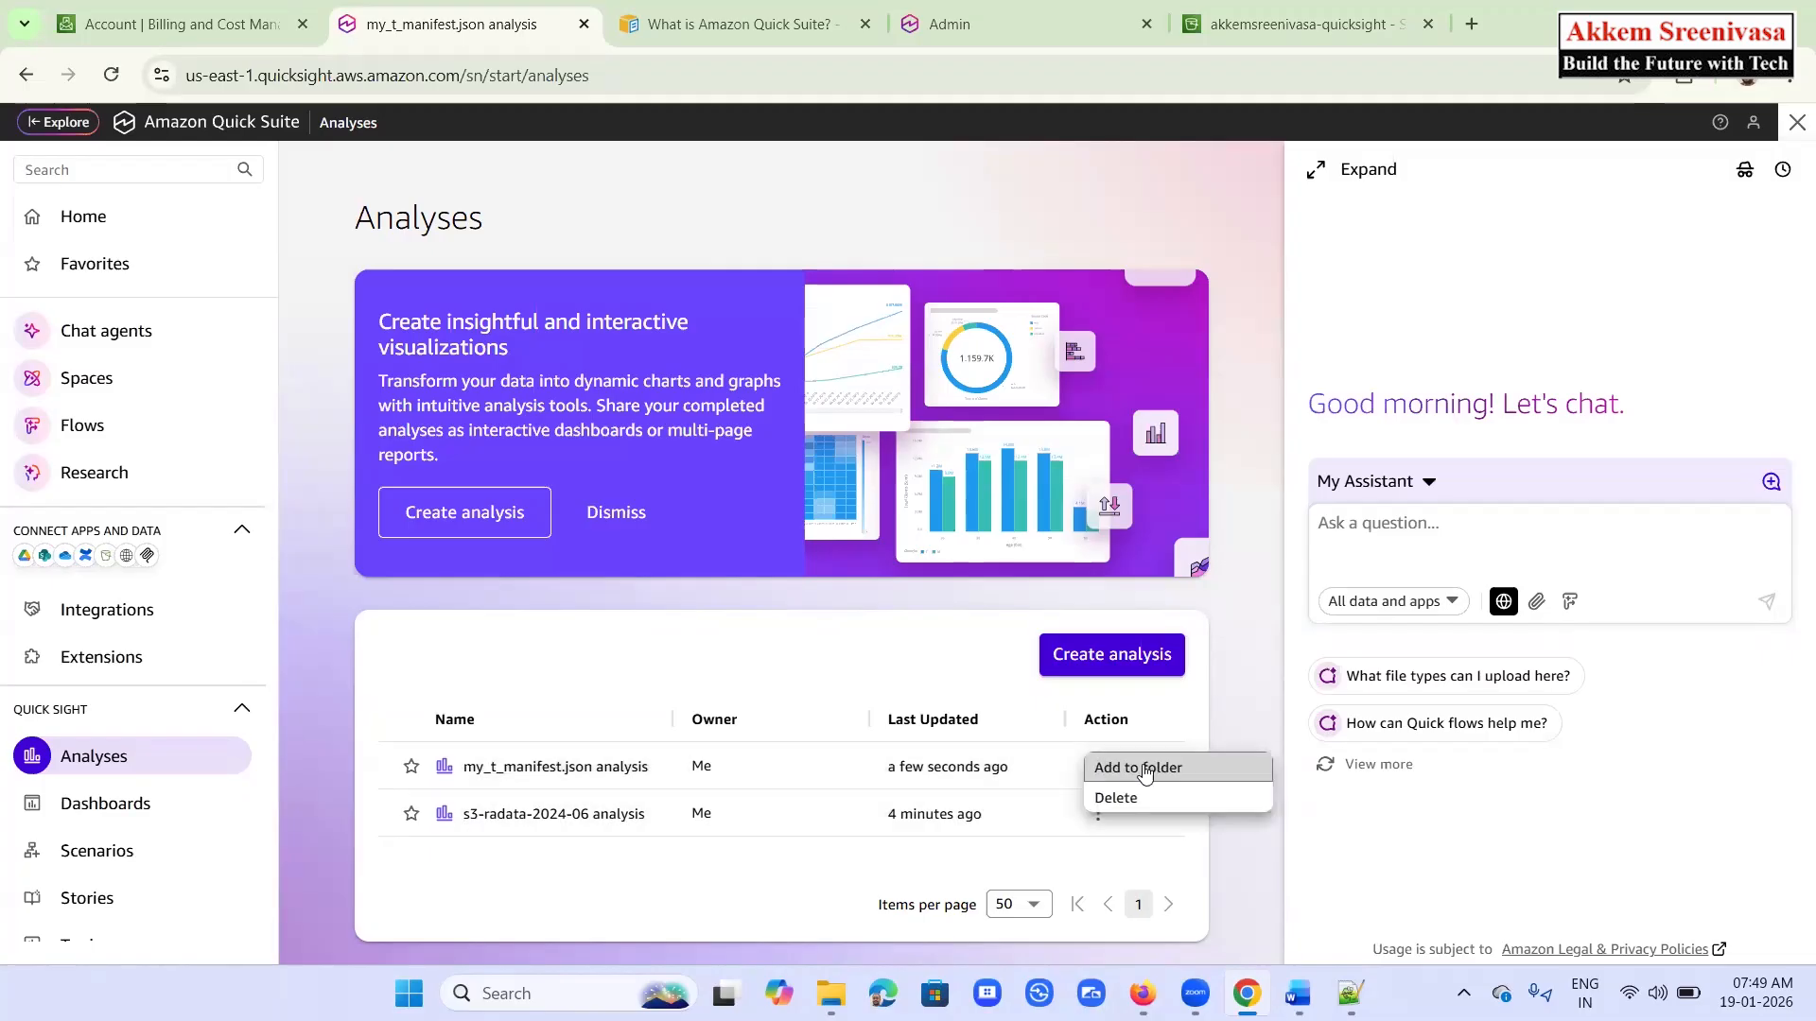
{"action": "left_click", "coordinate": [1161, 796]}
{"action": "left_click", "coordinate": [1190, 394]}
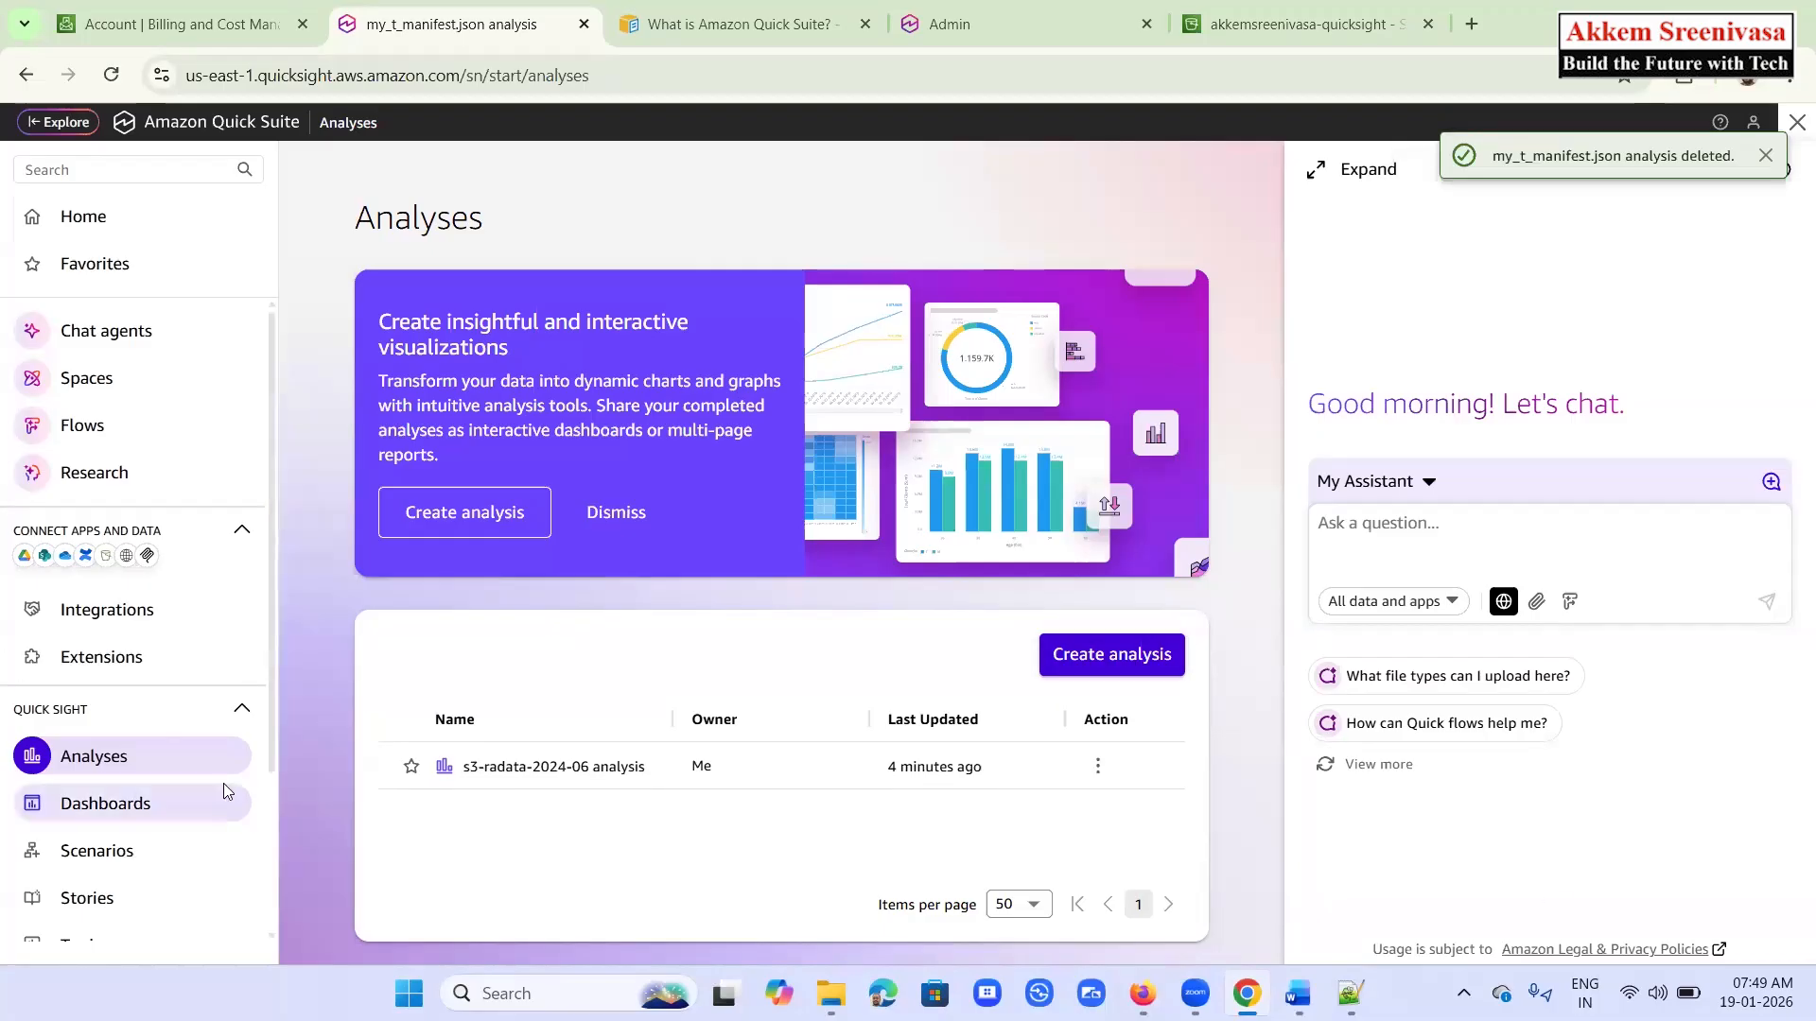
Open the my_t_manifest.json dataset for editing in data preparation and go back to the list of datasets
{"action": "scroll", "coordinate": [189, 756], "scroll_direction": "down", "scroll_amount": 3}
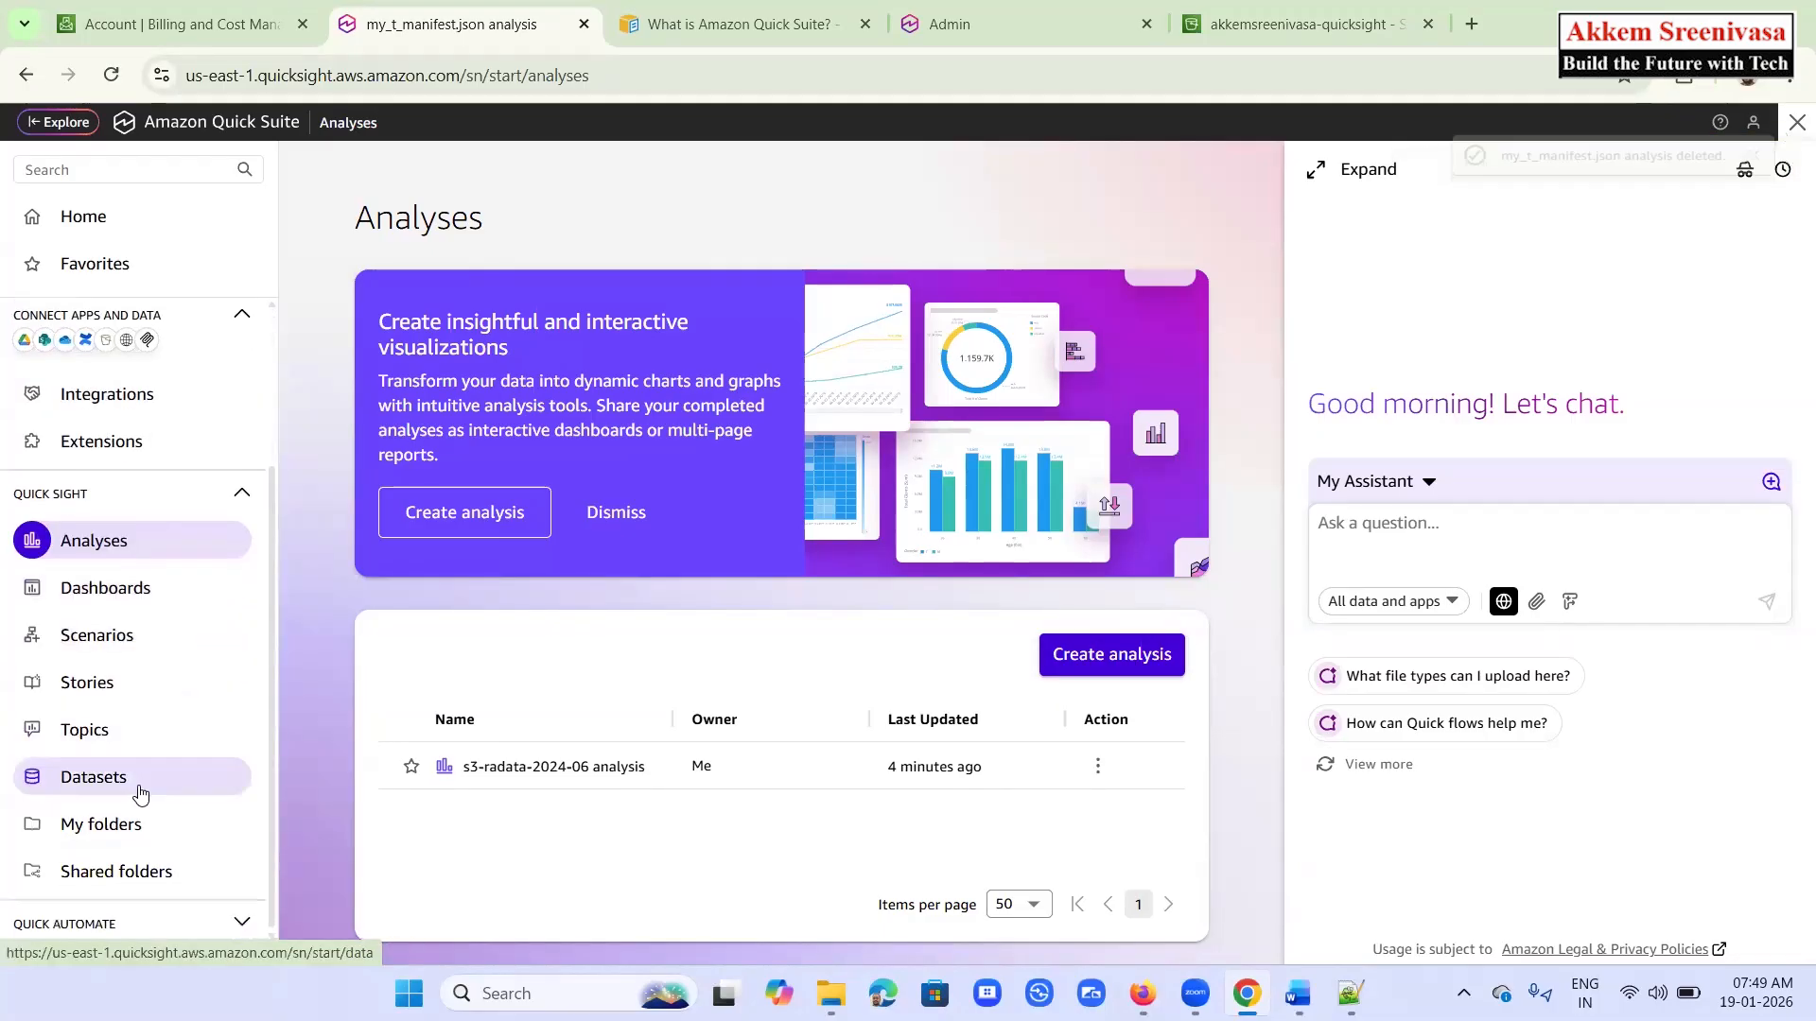
{"action": "left_click", "coordinate": [136, 779]}
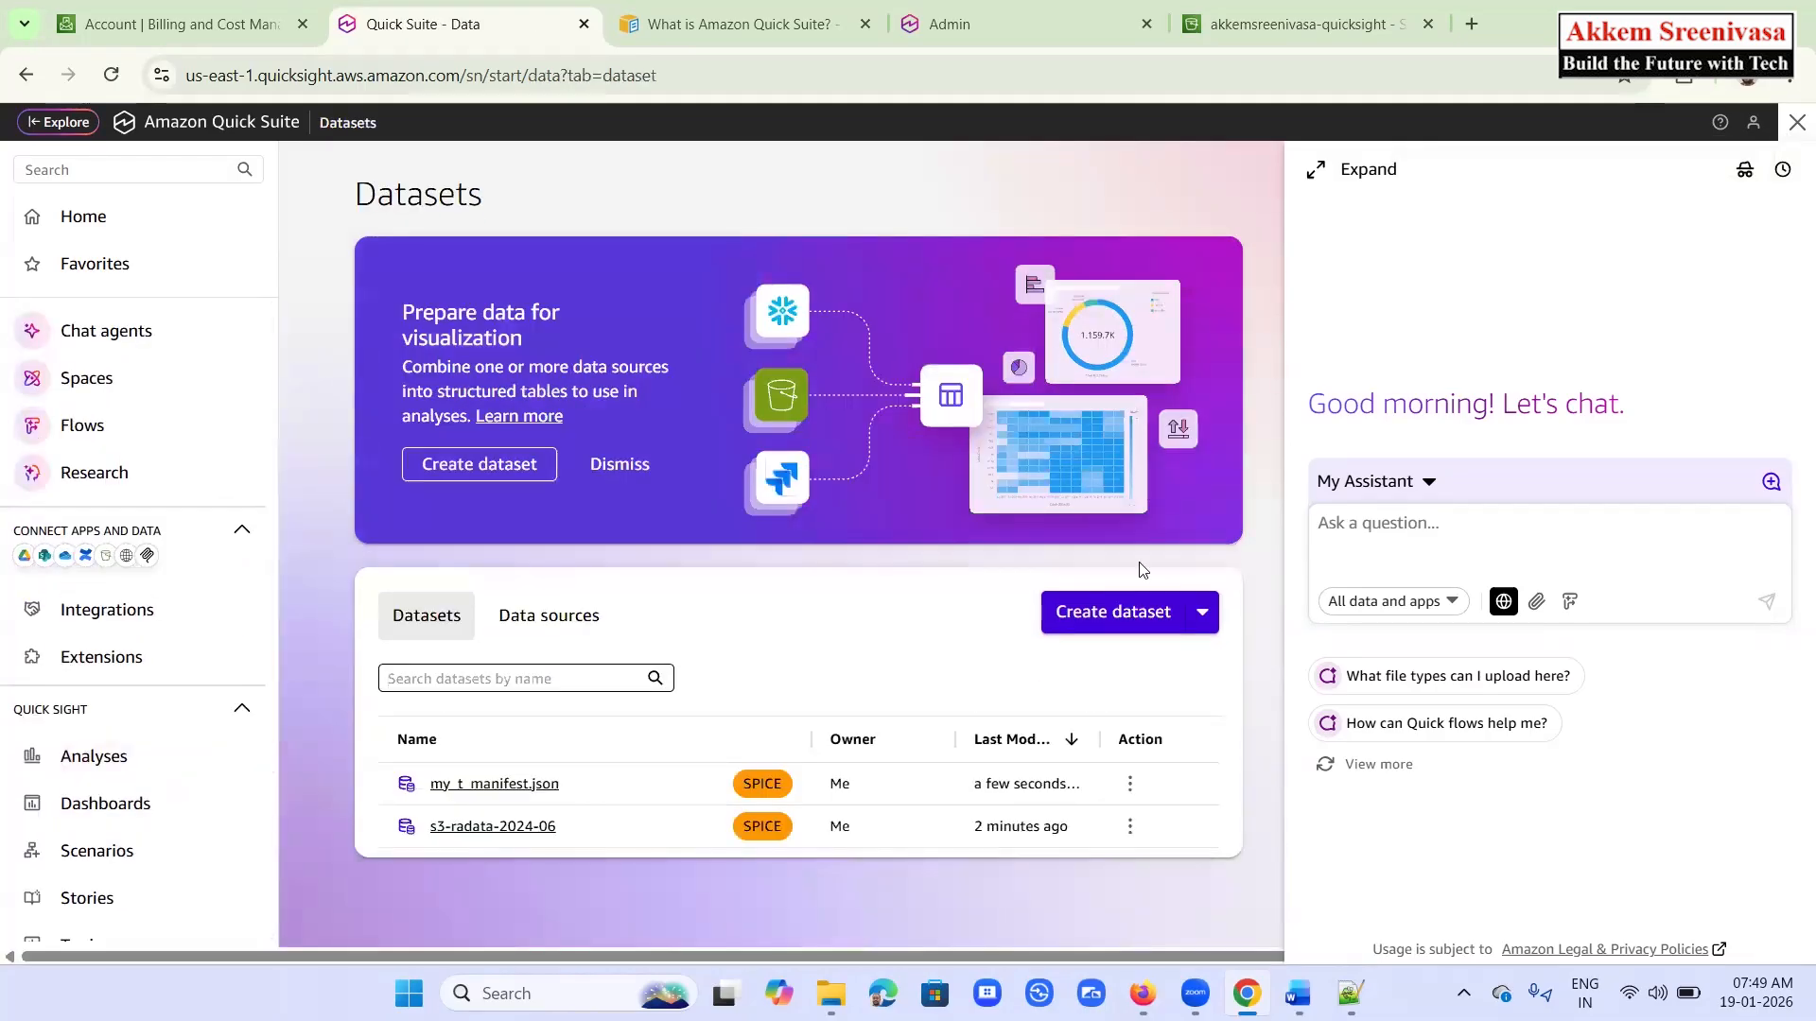
{"action": "left_click", "coordinate": [1129, 783]}
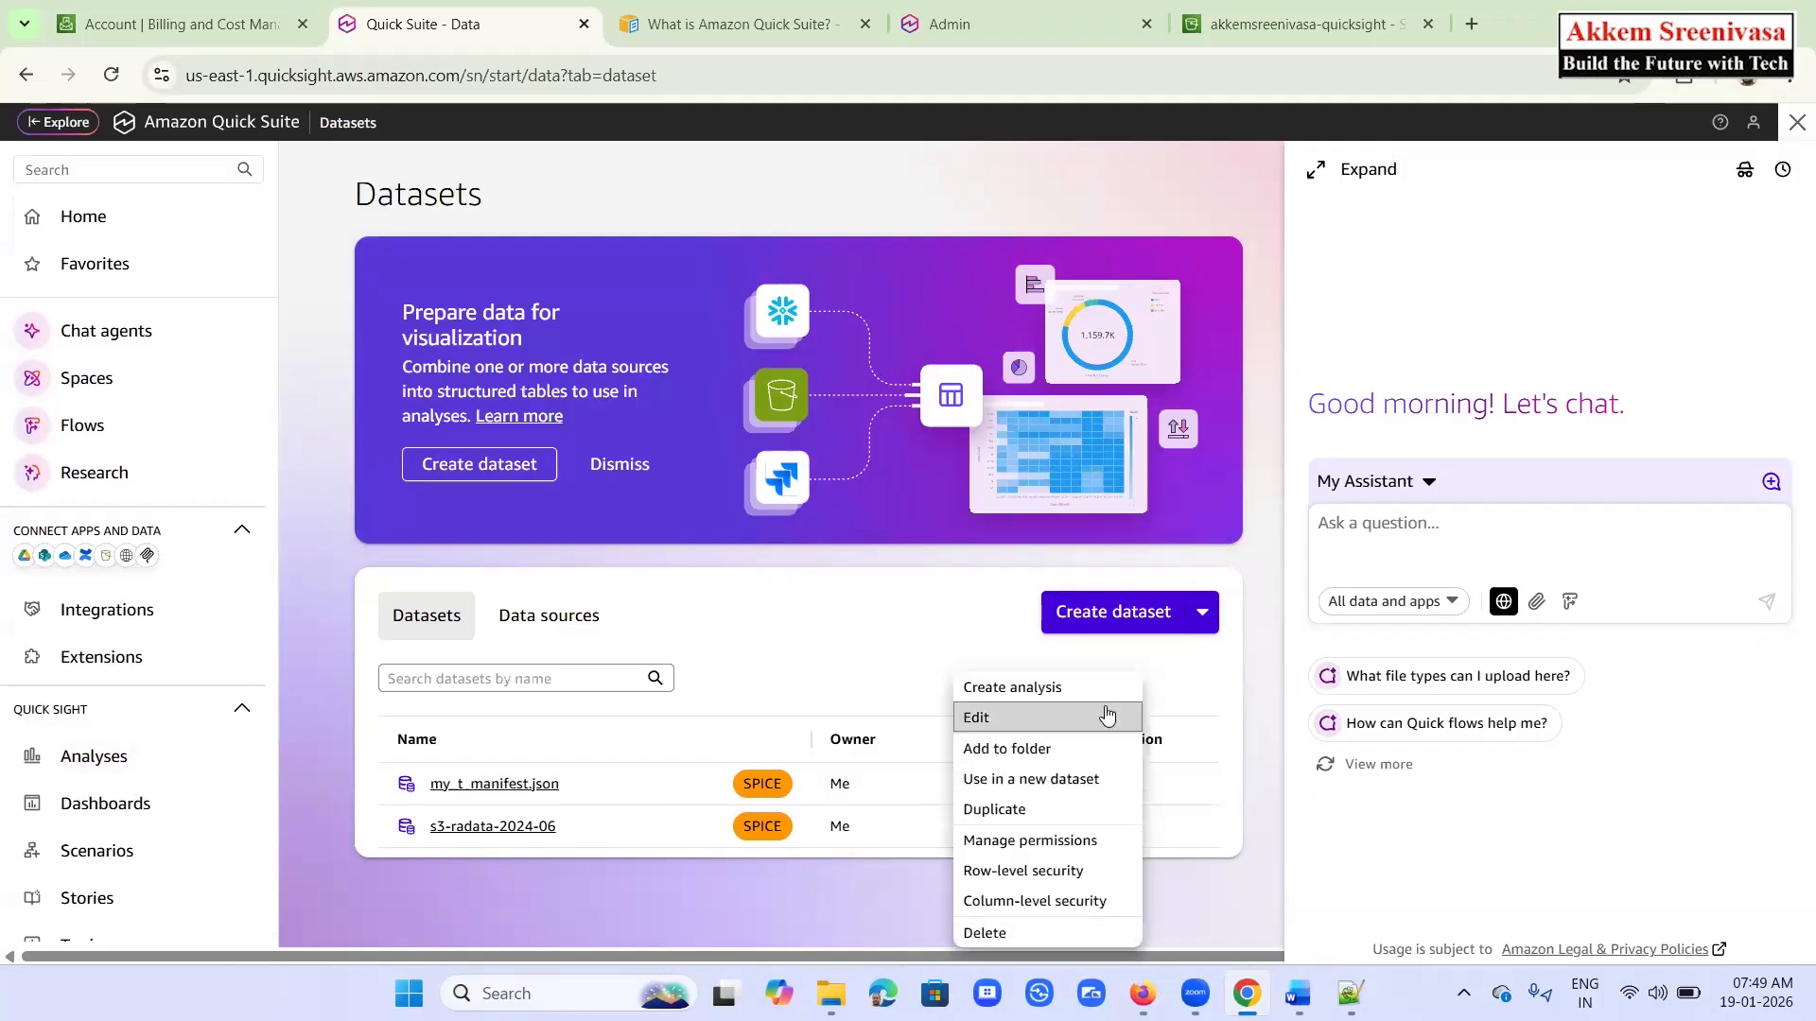
{"action": "left_click", "coordinate": [993, 720]}
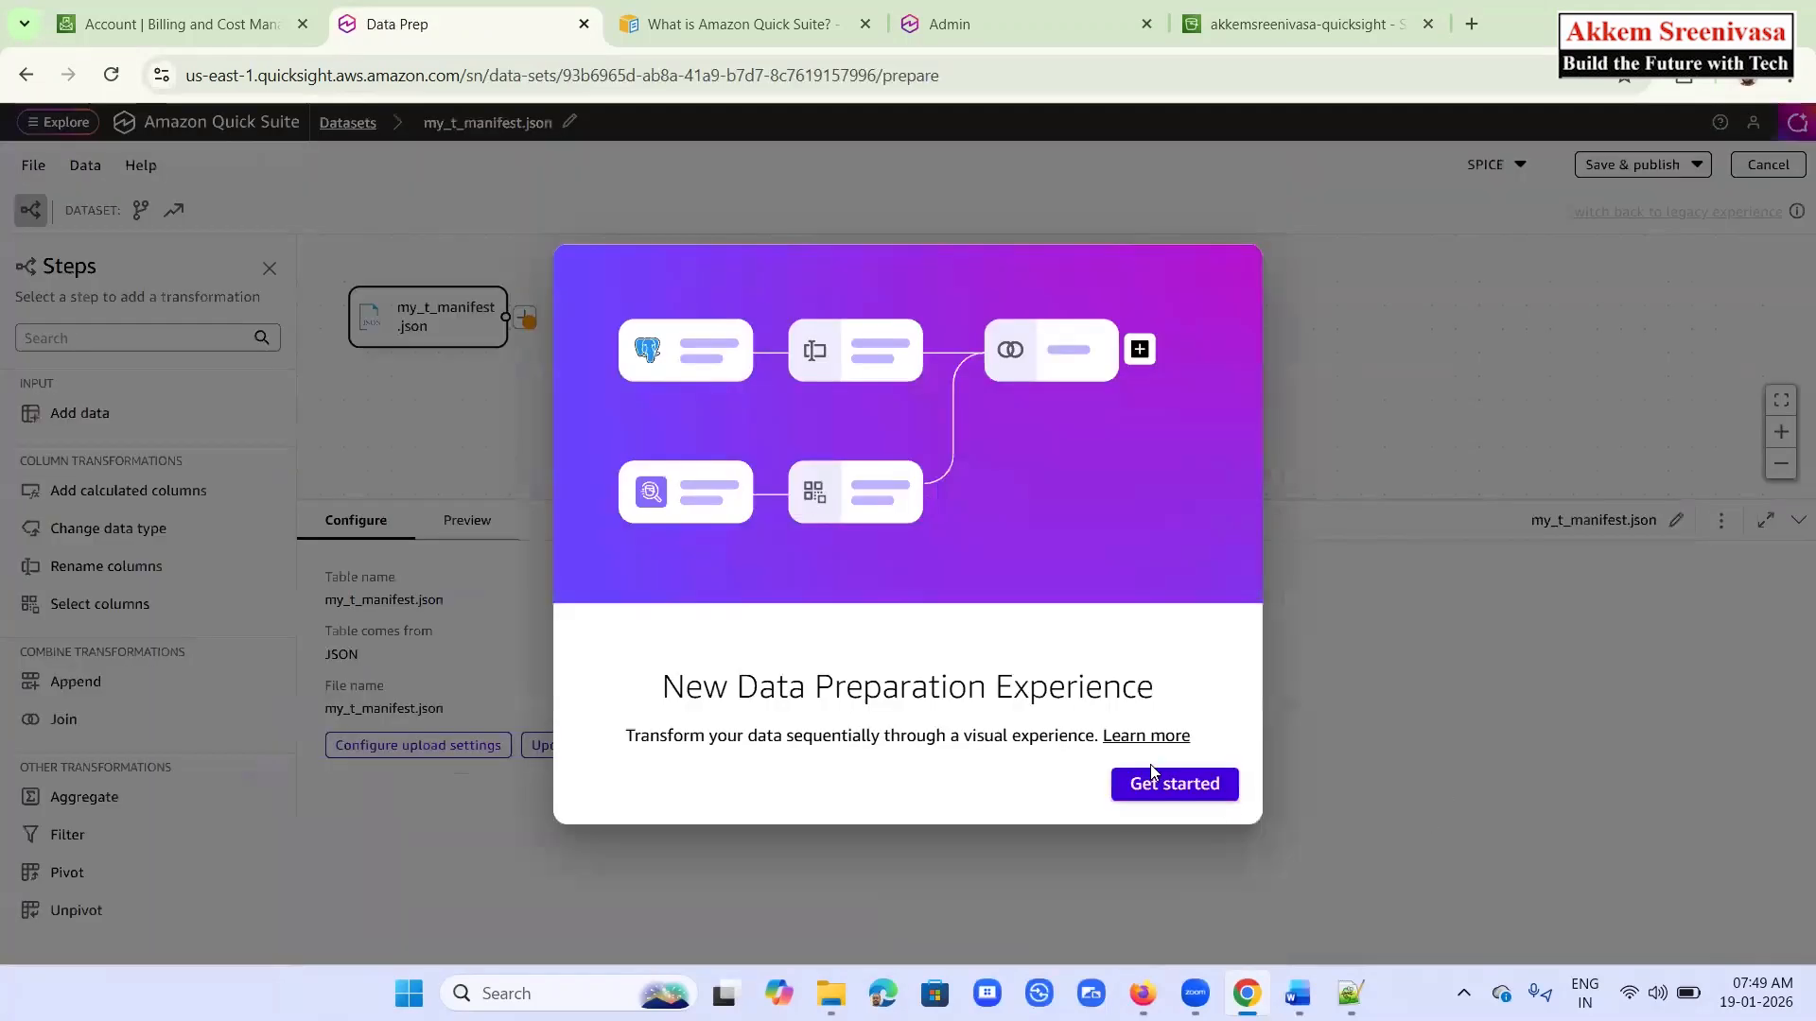
{"action": "left_click", "coordinate": [1158, 781]}
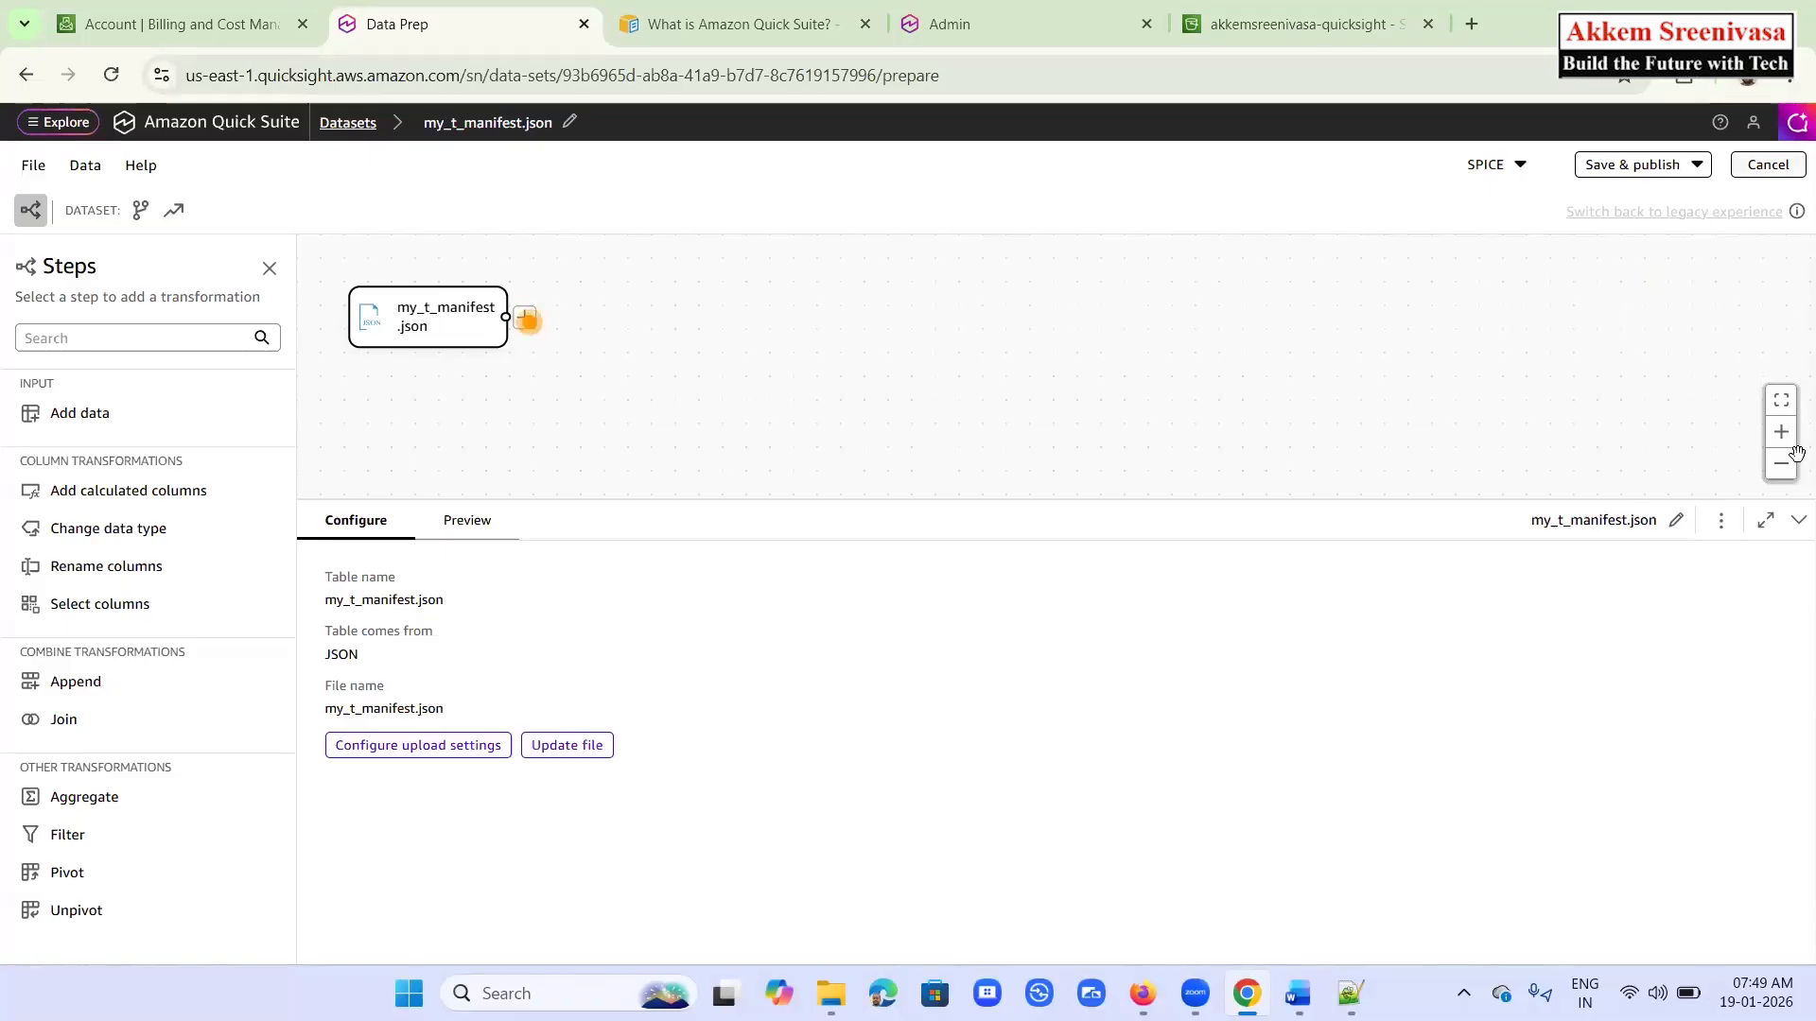
{"action": "key", "text": "alt+Left"}
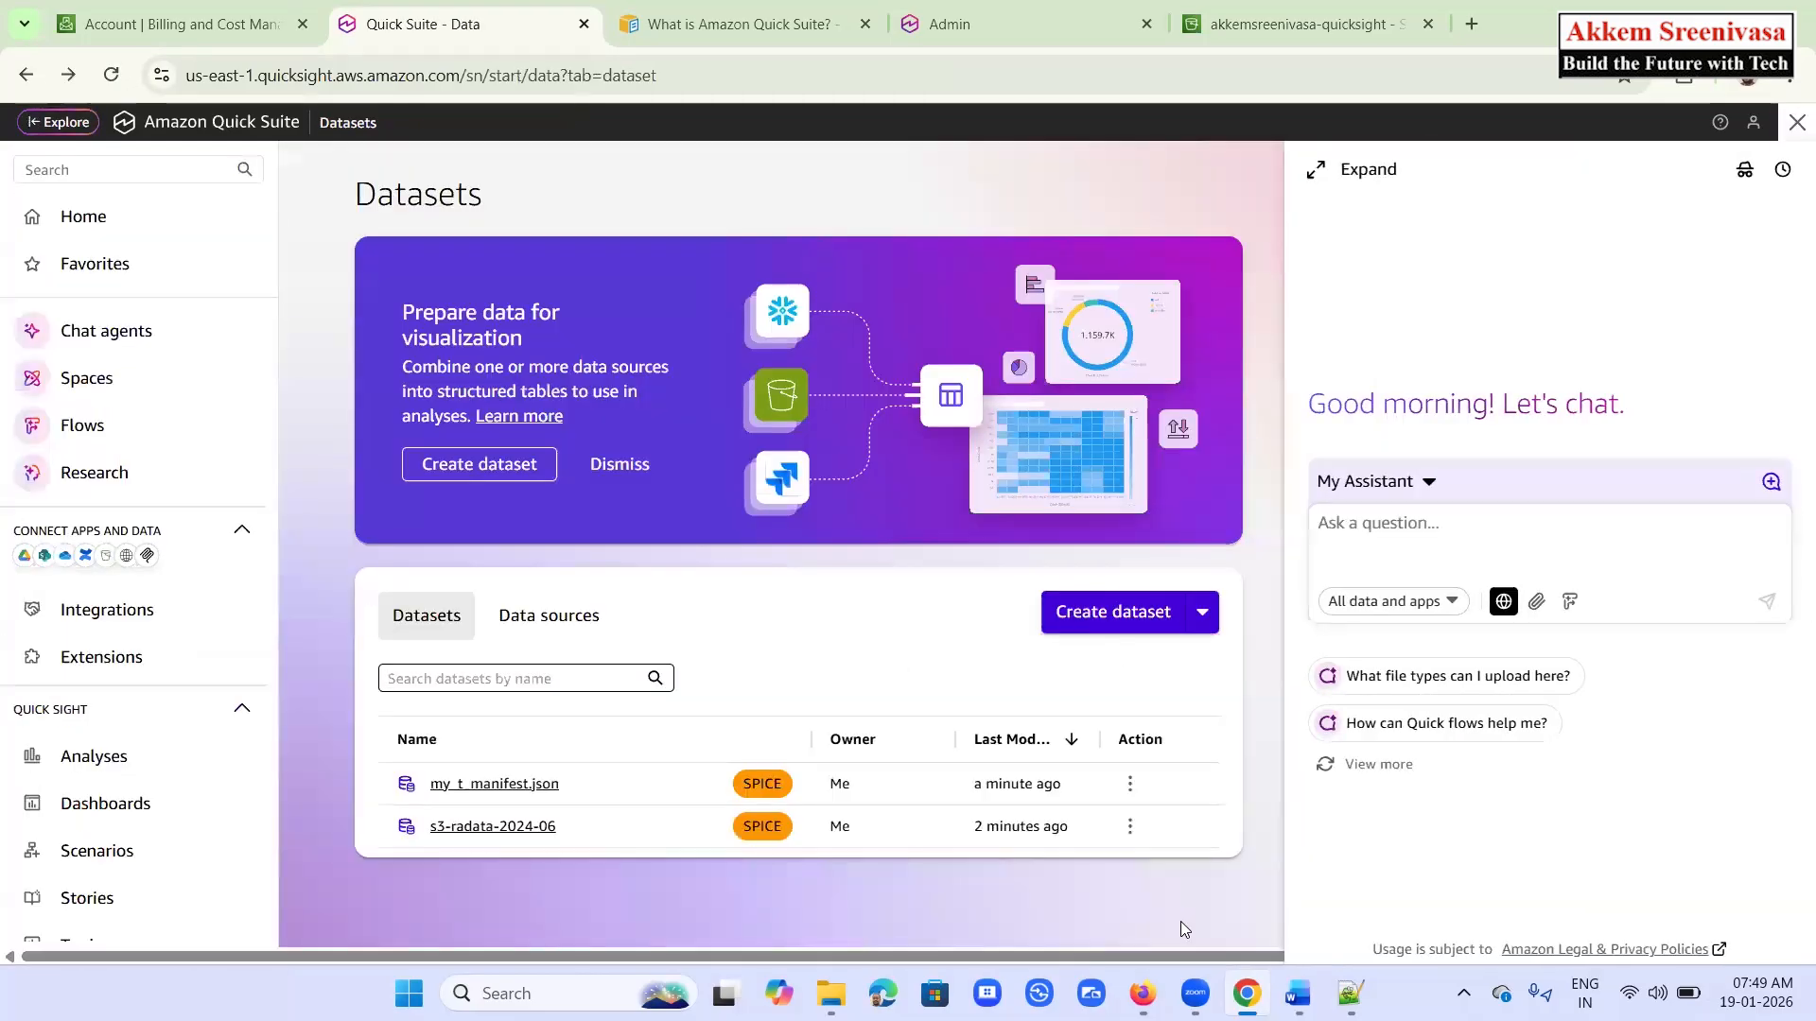
Delete the my_t_manifest.json dataset and confirm its removal
{"action": "left_click", "coordinate": [1130, 785]}
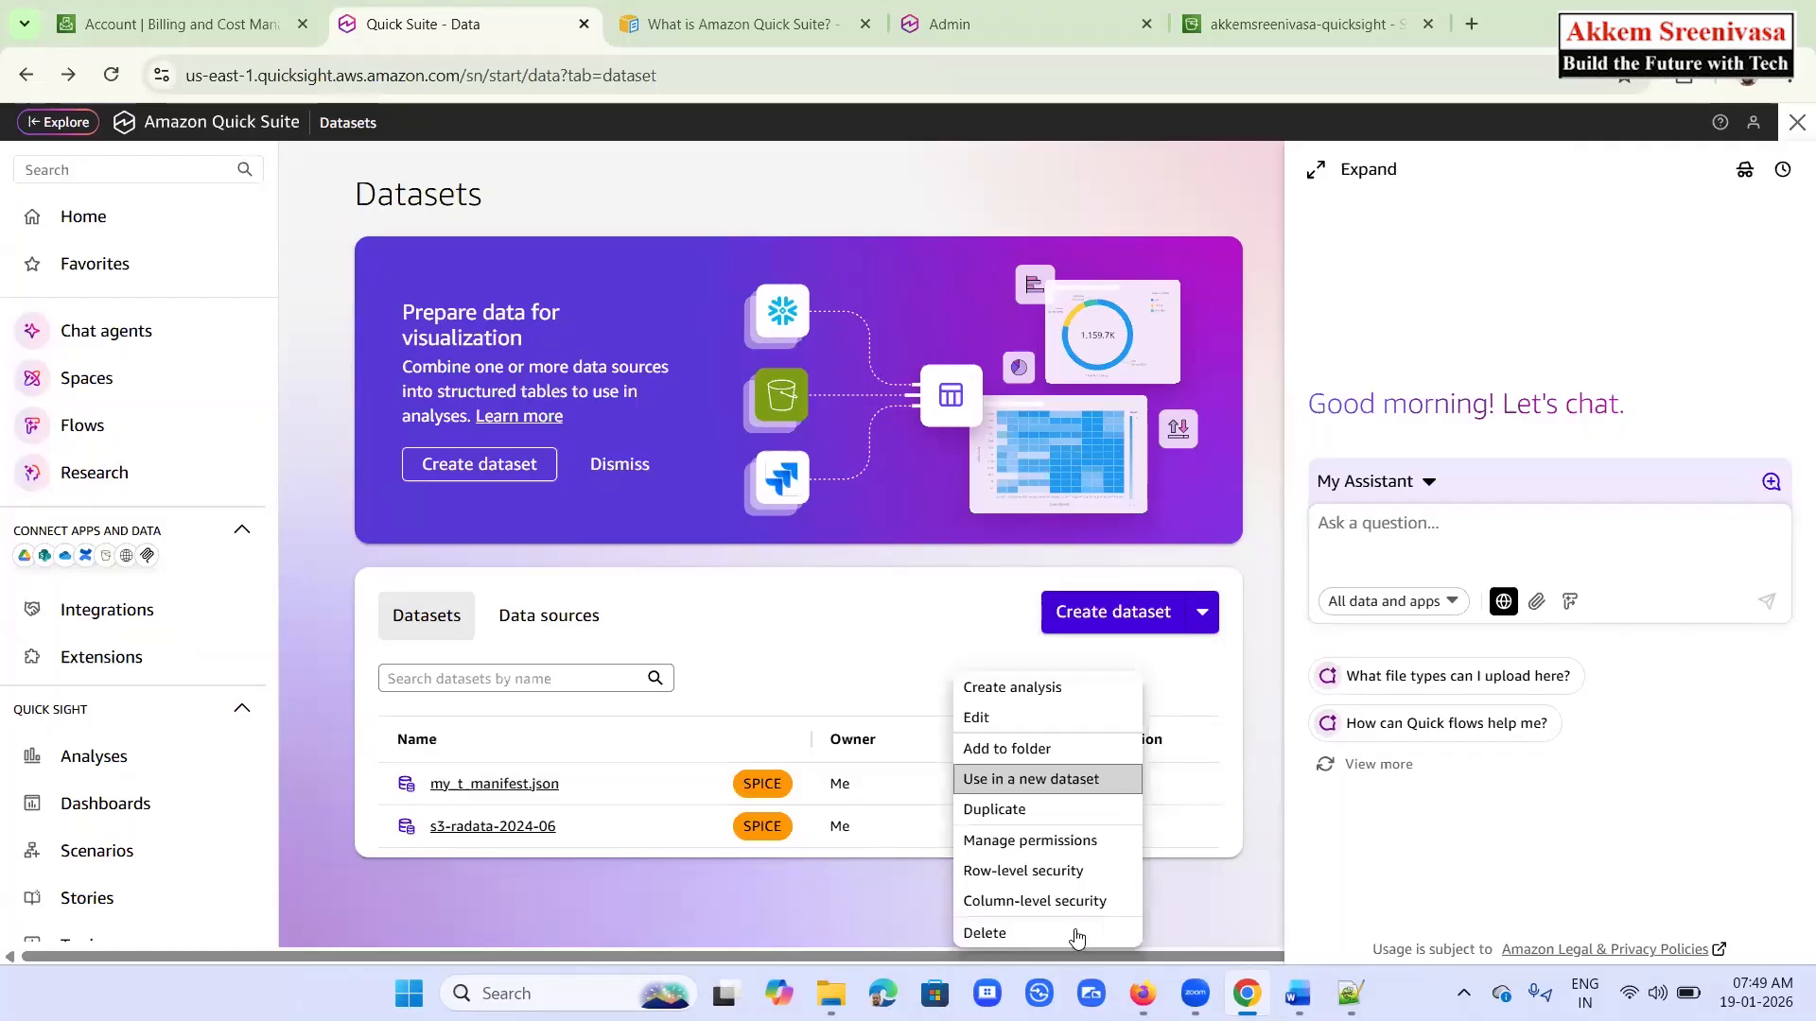
{"action": "left_click", "coordinate": [1067, 935]}
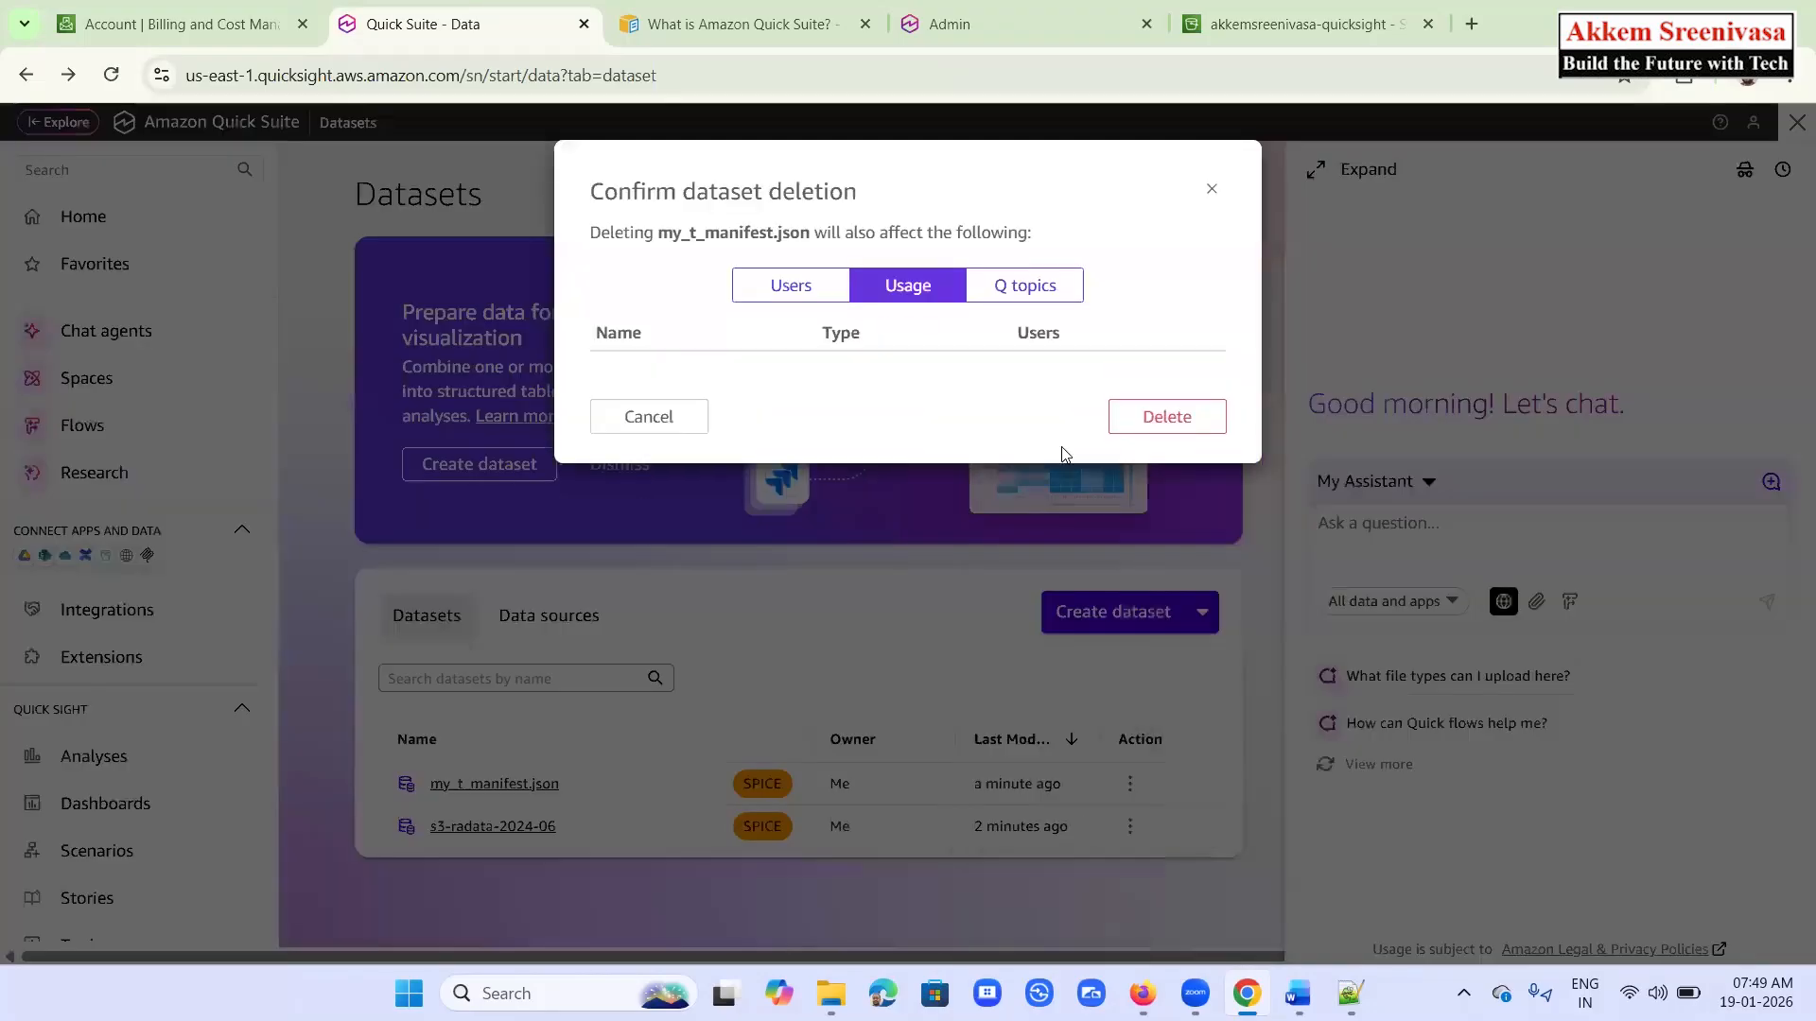
{"action": "left_click", "coordinate": [1172, 416]}
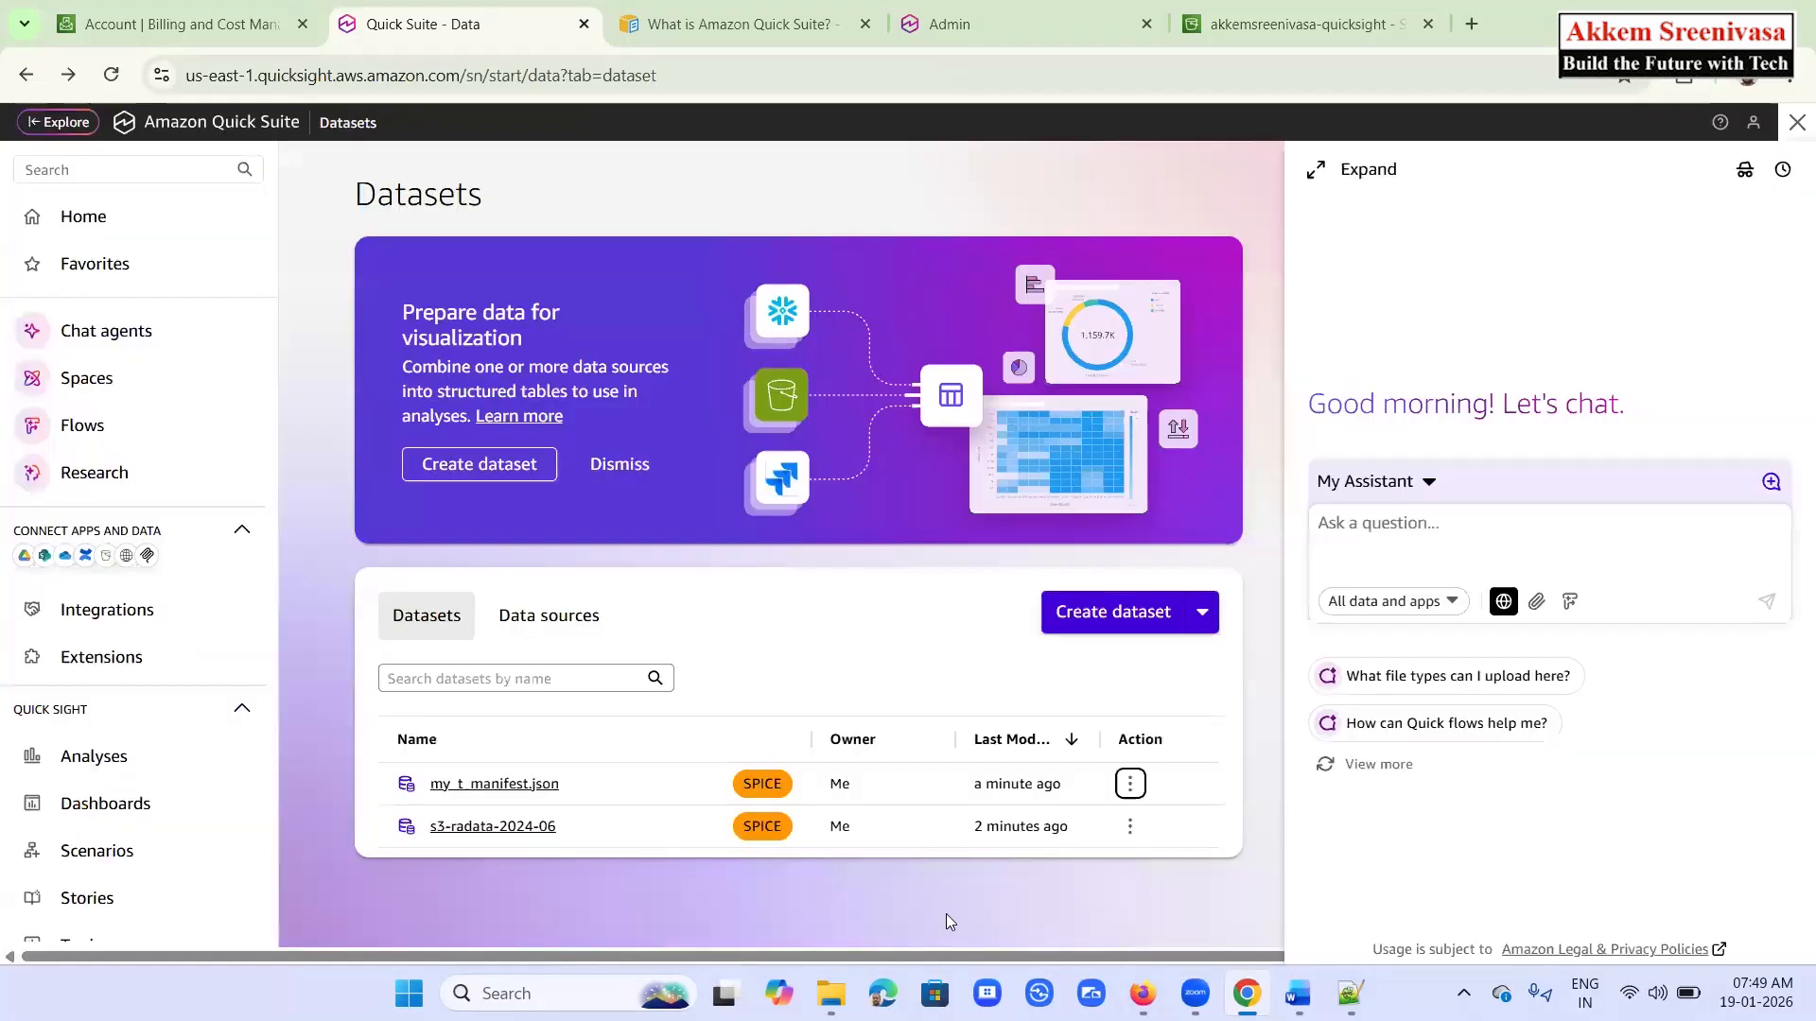
Start creating a dataset from a new Amazon S3 data source
{"action": "left_click", "coordinate": [1086, 621]}
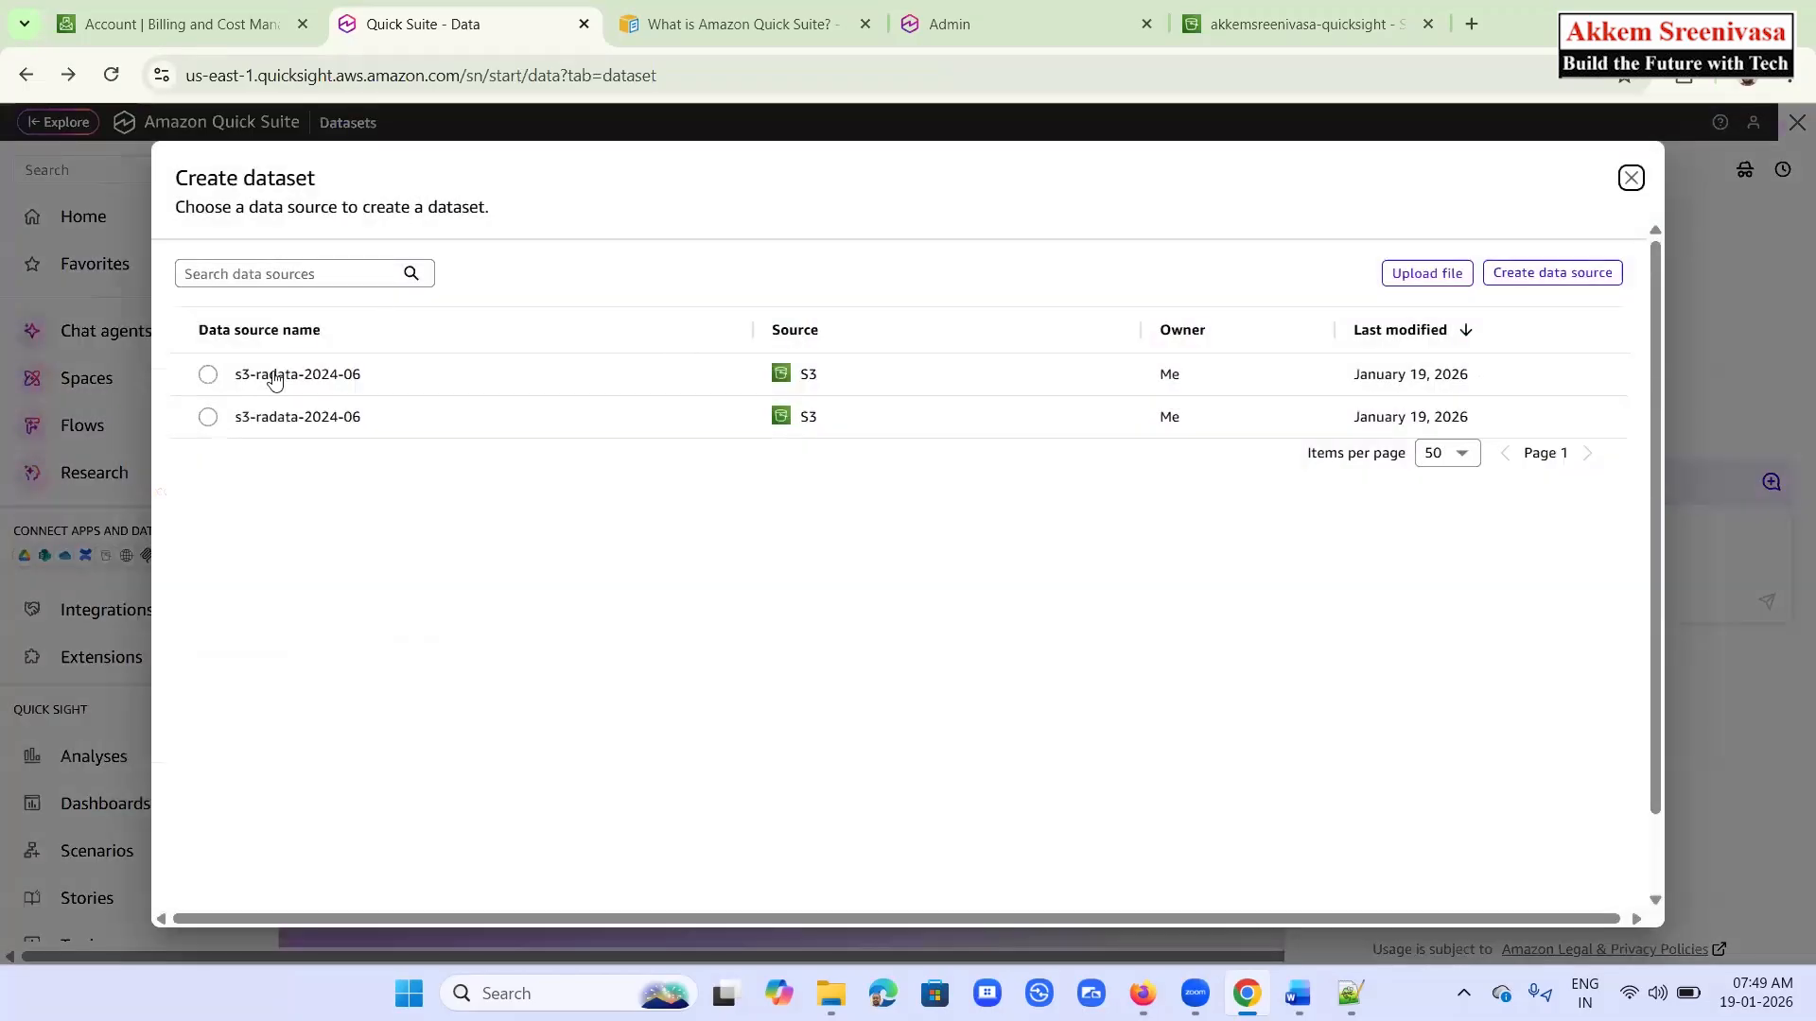
{"action": "left_click", "coordinate": [209, 377]}
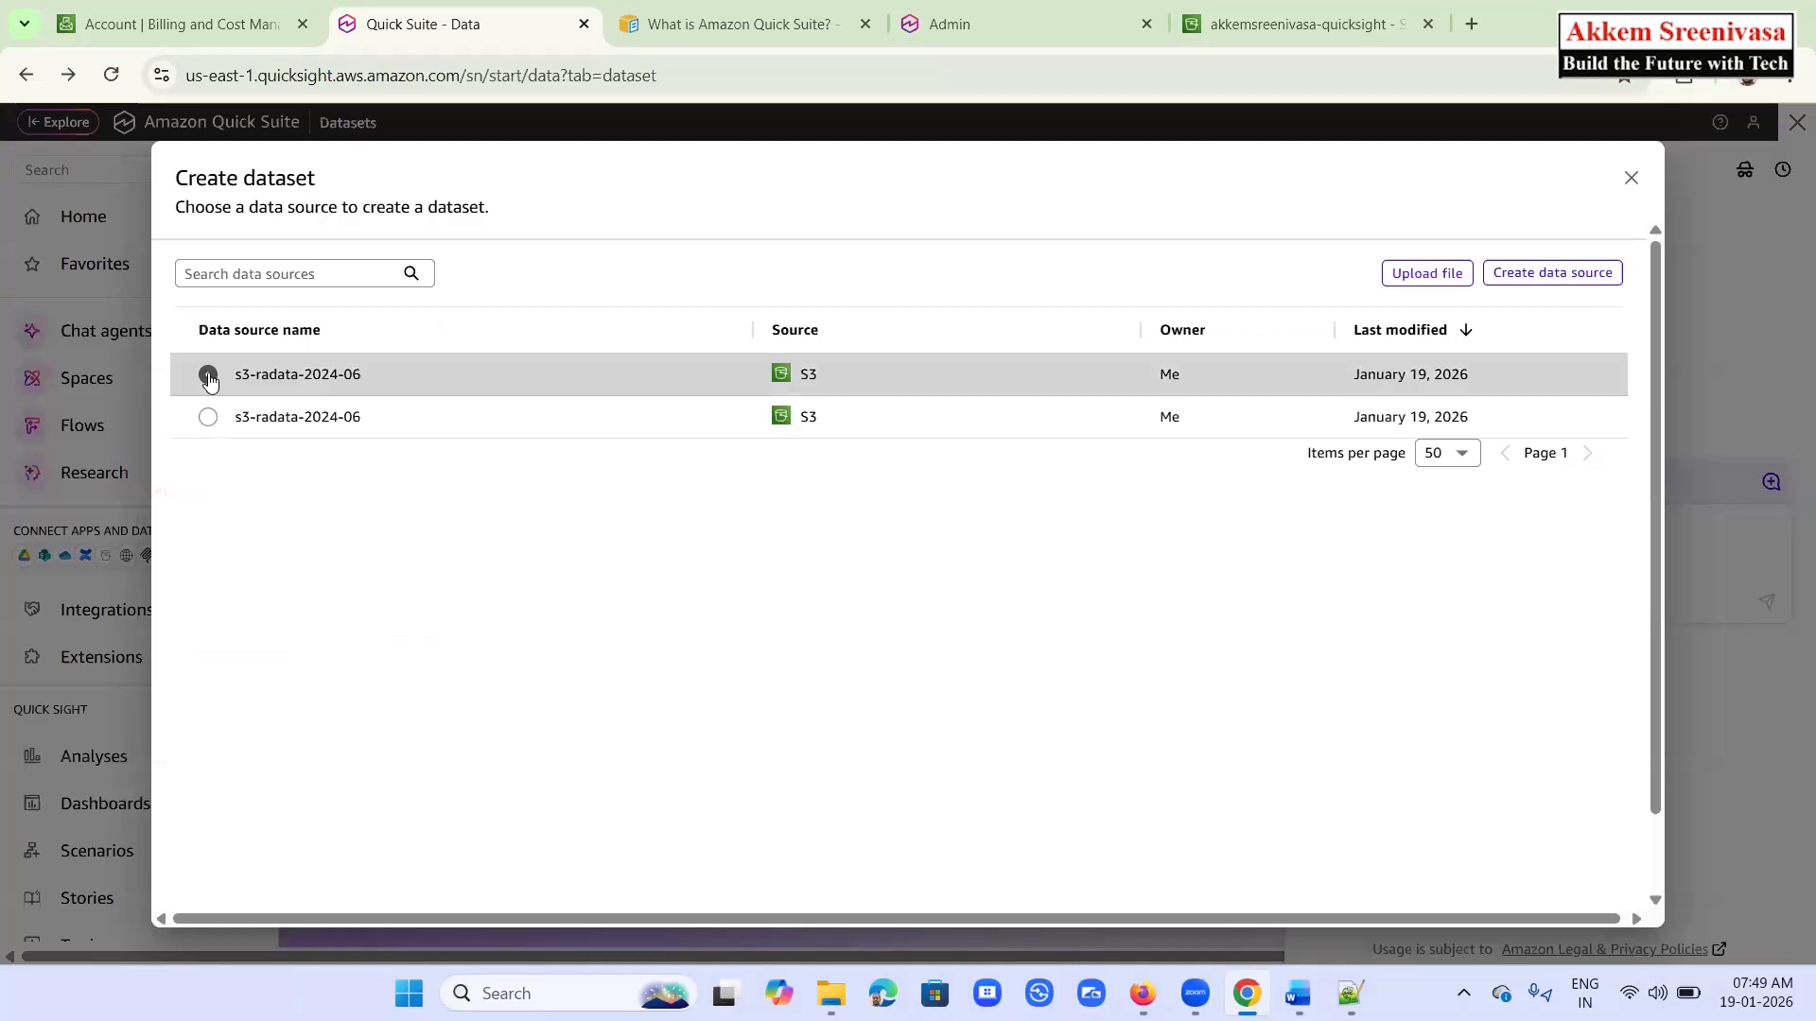
{"action": "left_click", "coordinate": [1575, 274]}
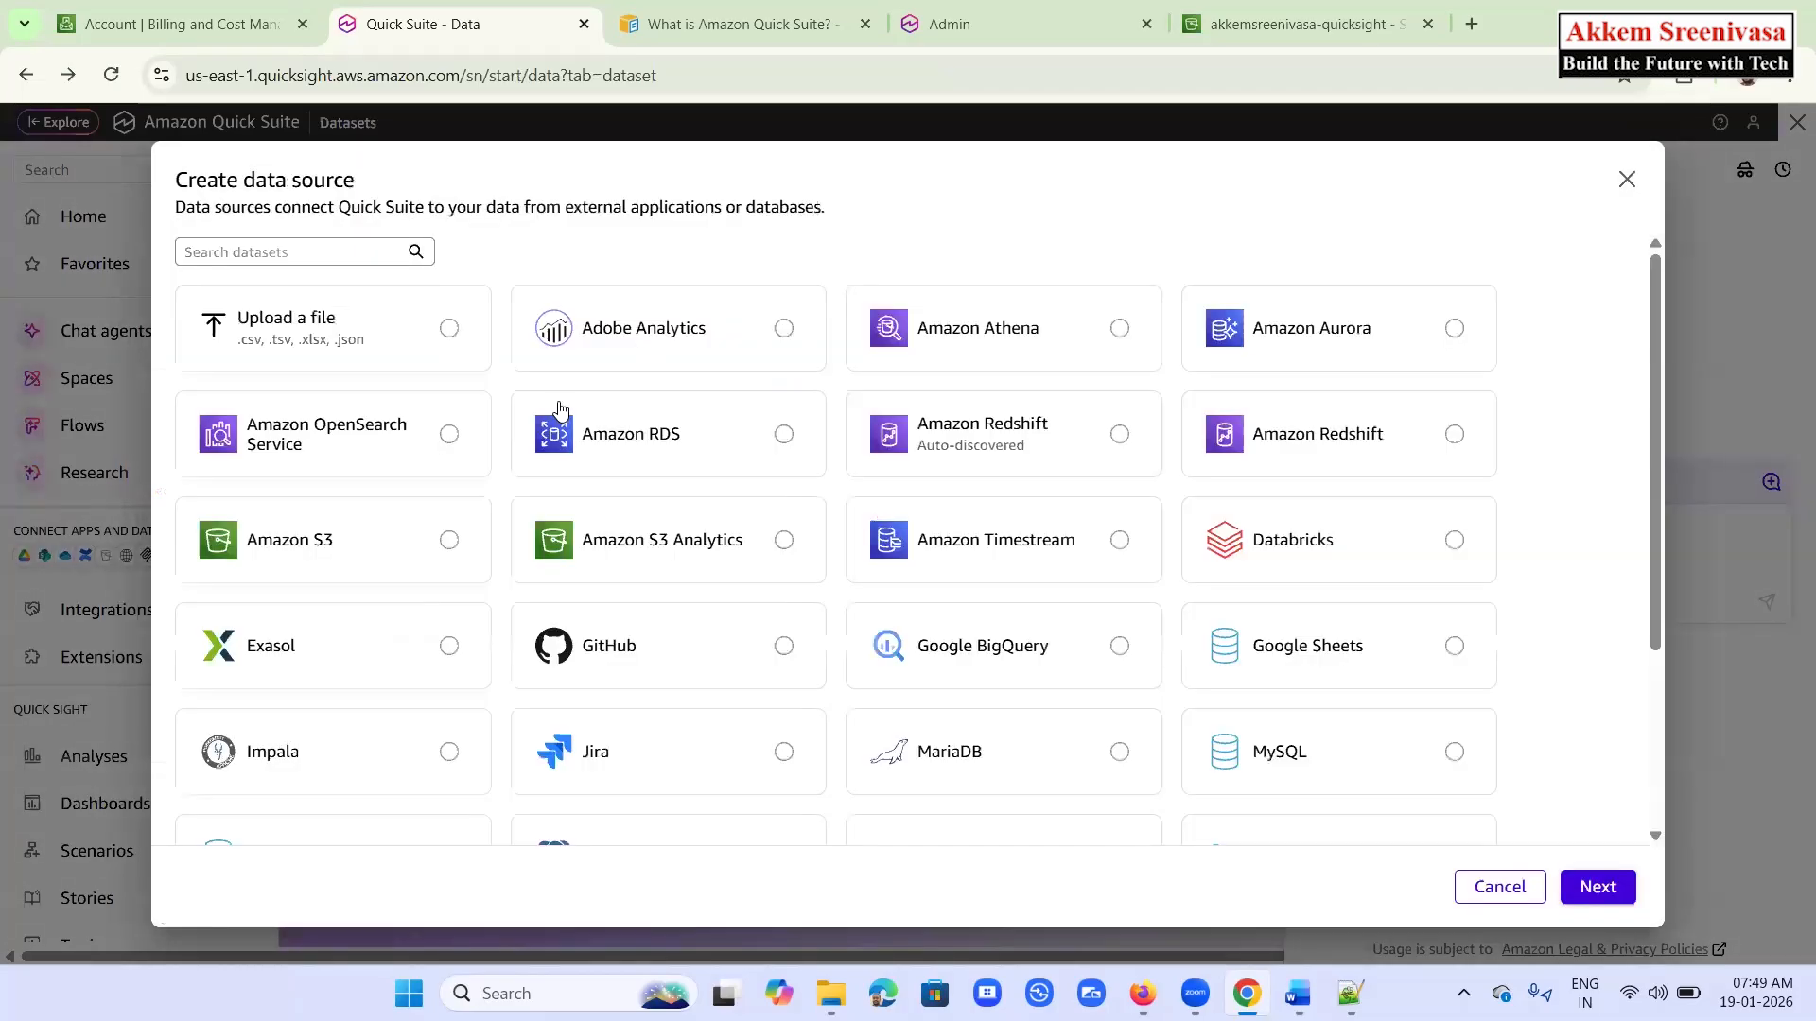
{"action": "left_click", "coordinate": [449, 540]}
{"action": "left_click", "coordinate": [1598, 887]}
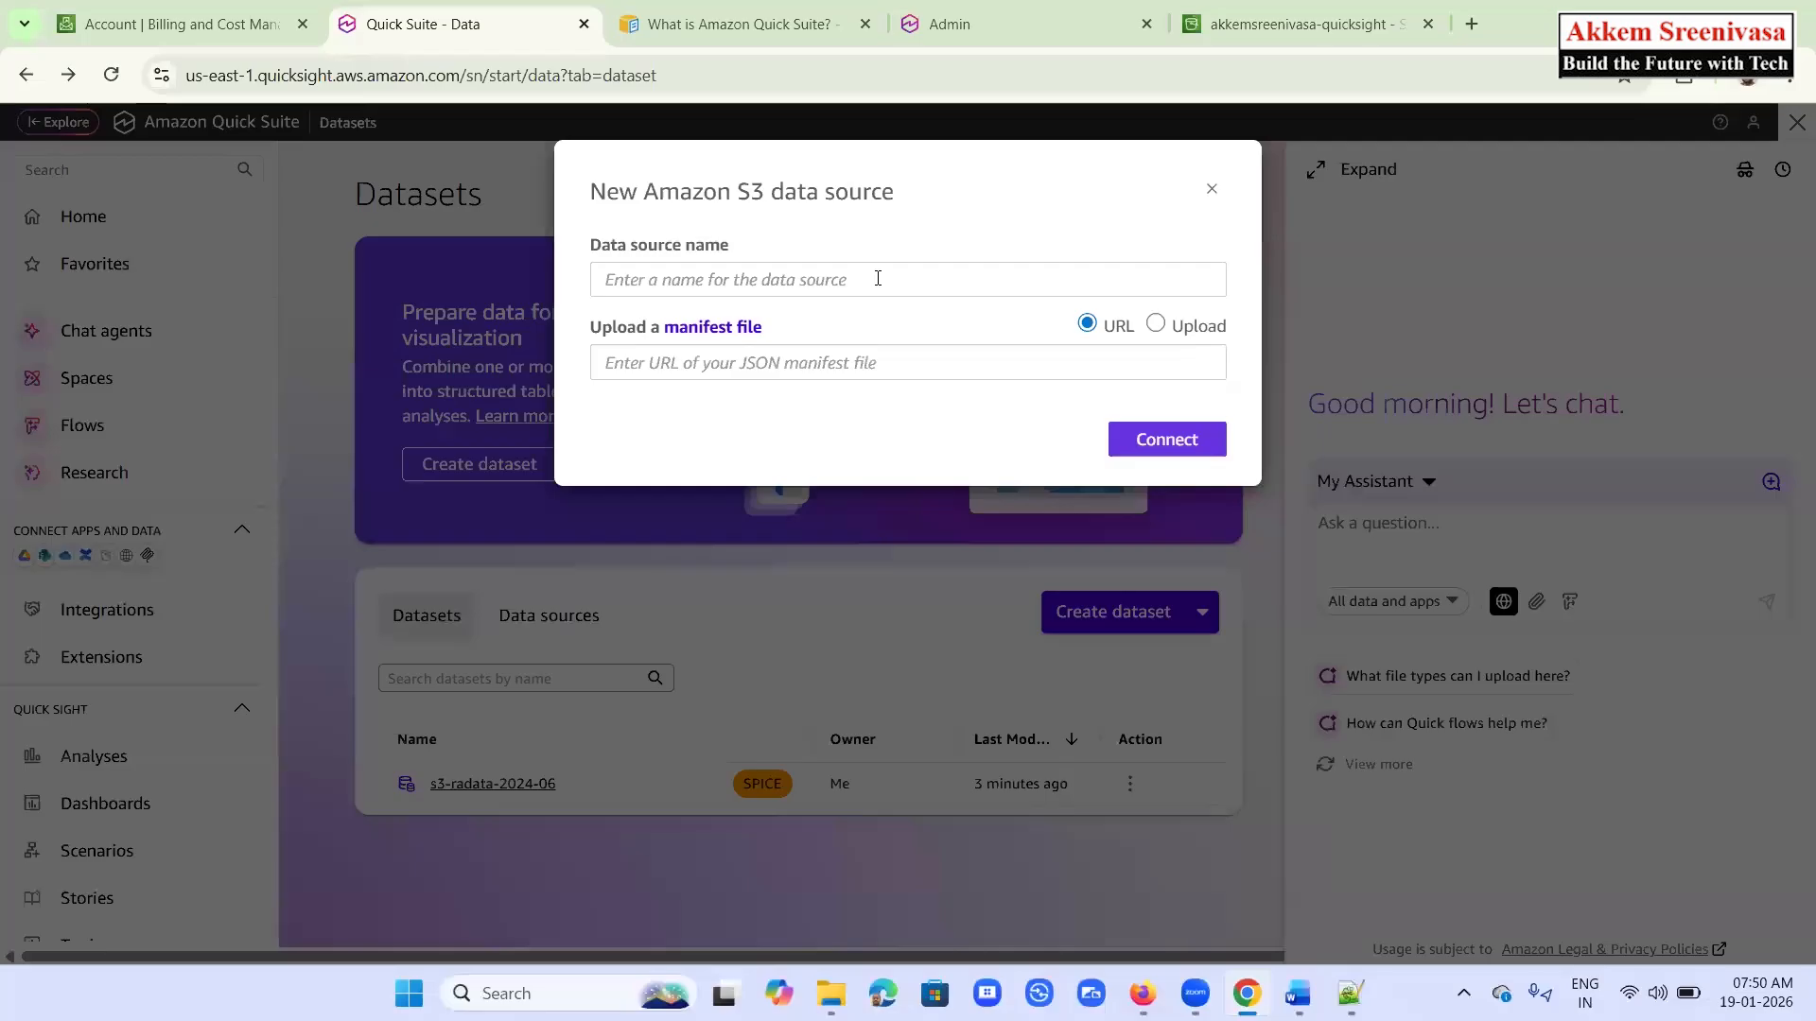
Name the S3 data source transform-data and choose my_t_manifest.json as its uploaded manifest file
{"action": "left_click", "coordinate": [878, 279]}
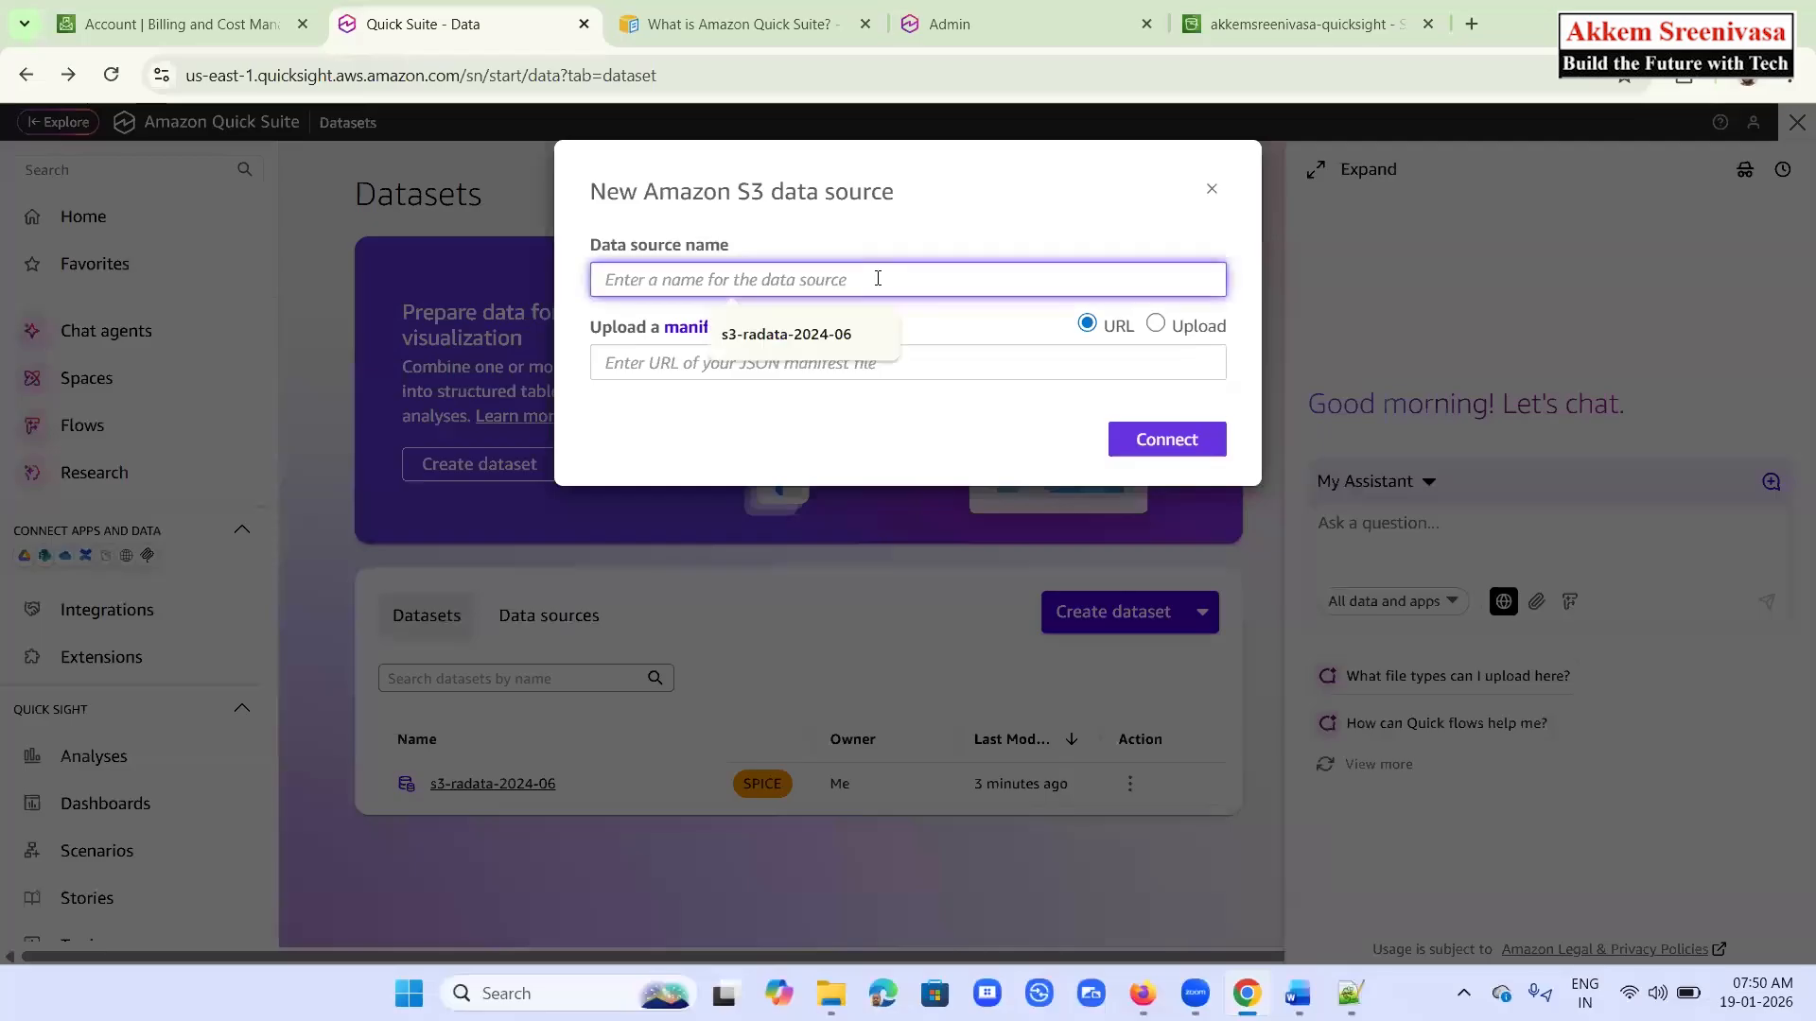
{"action": "type", "text": "transform-data"}
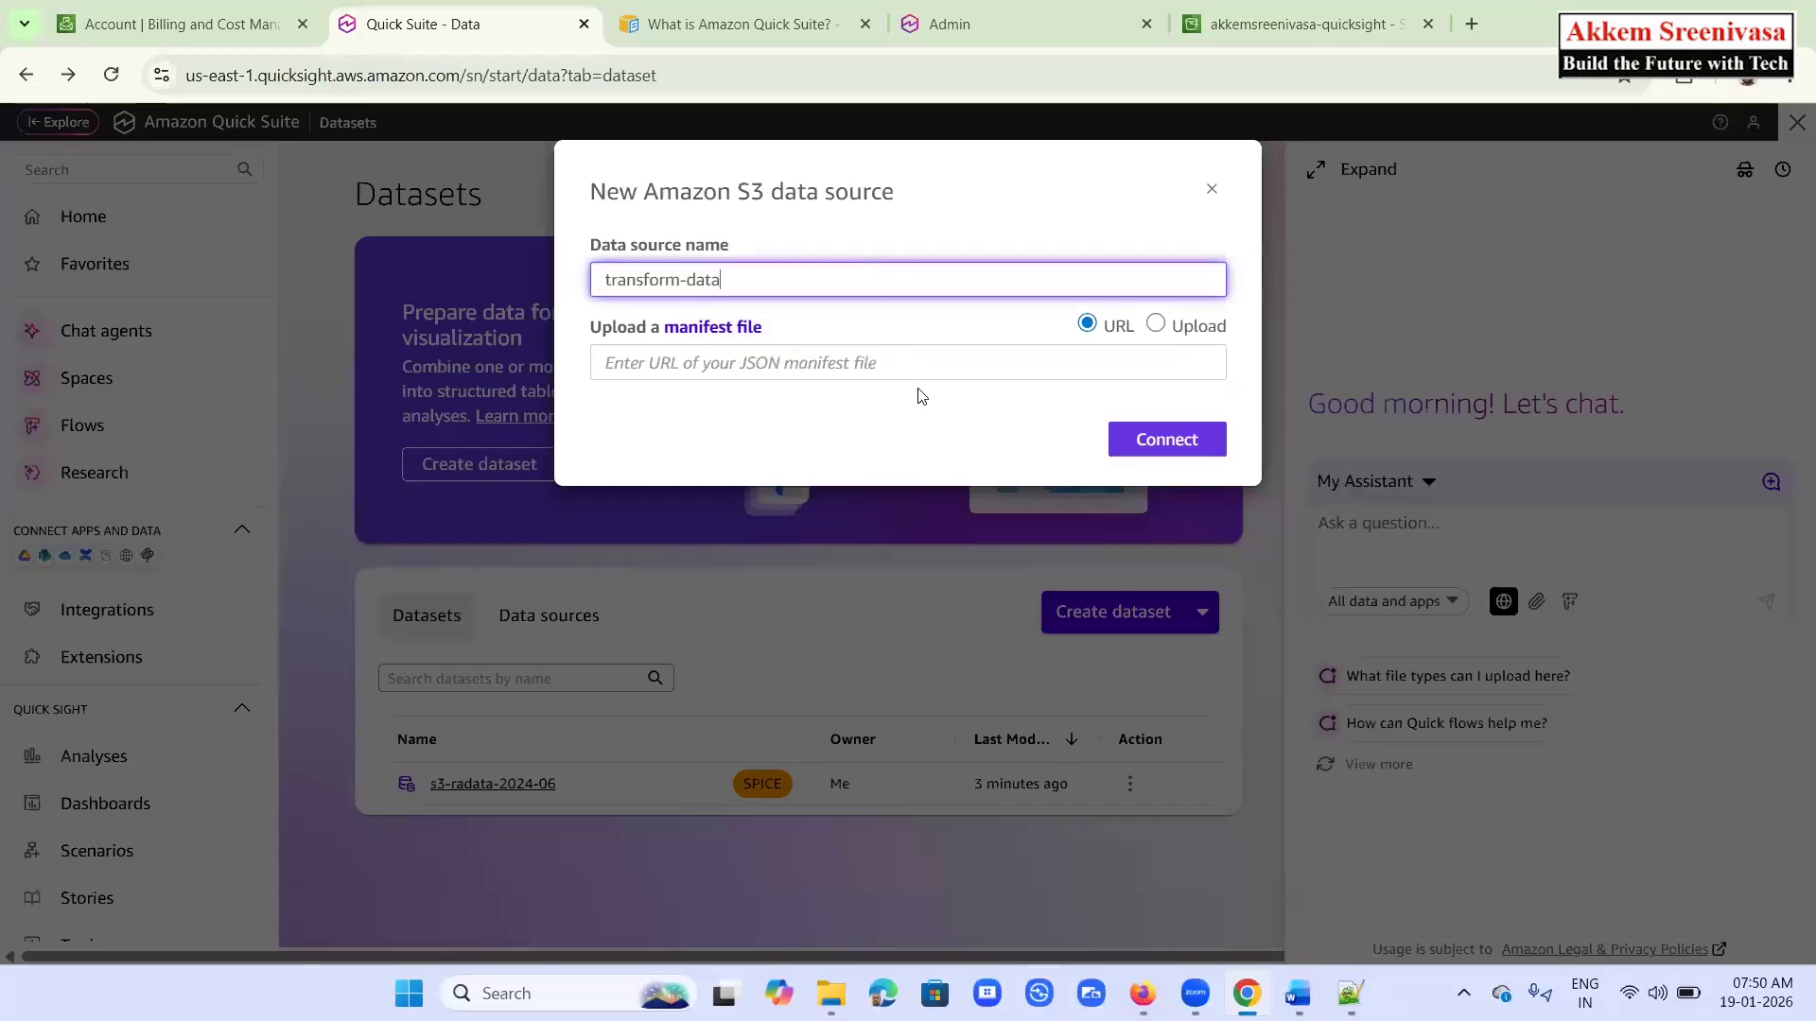
{"action": "left_click", "coordinate": [986, 359]}
{"action": "left_click", "coordinate": [1155, 323]}
{"action": "left_click", "coordinate": [1204, 365]}
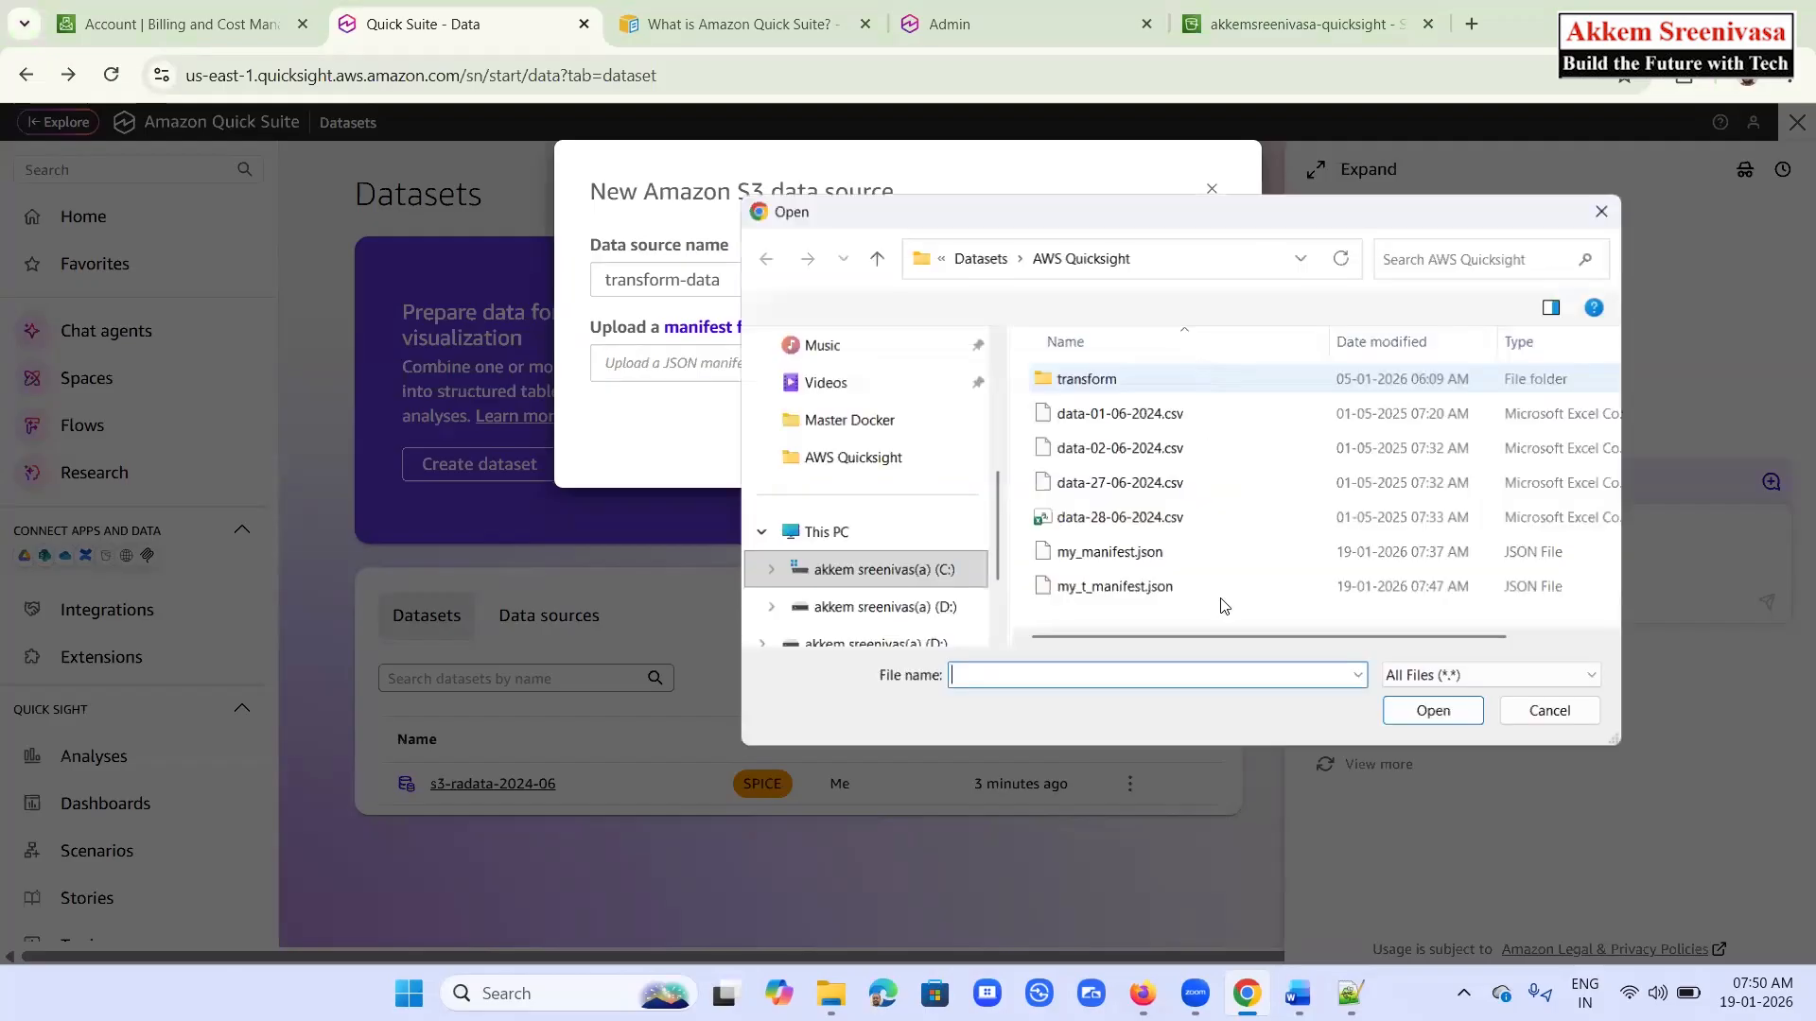
{"action": "left_click", "coordinate": [1161, 589]}
{"action": "left_click", "coordinate": [1433, 715]}
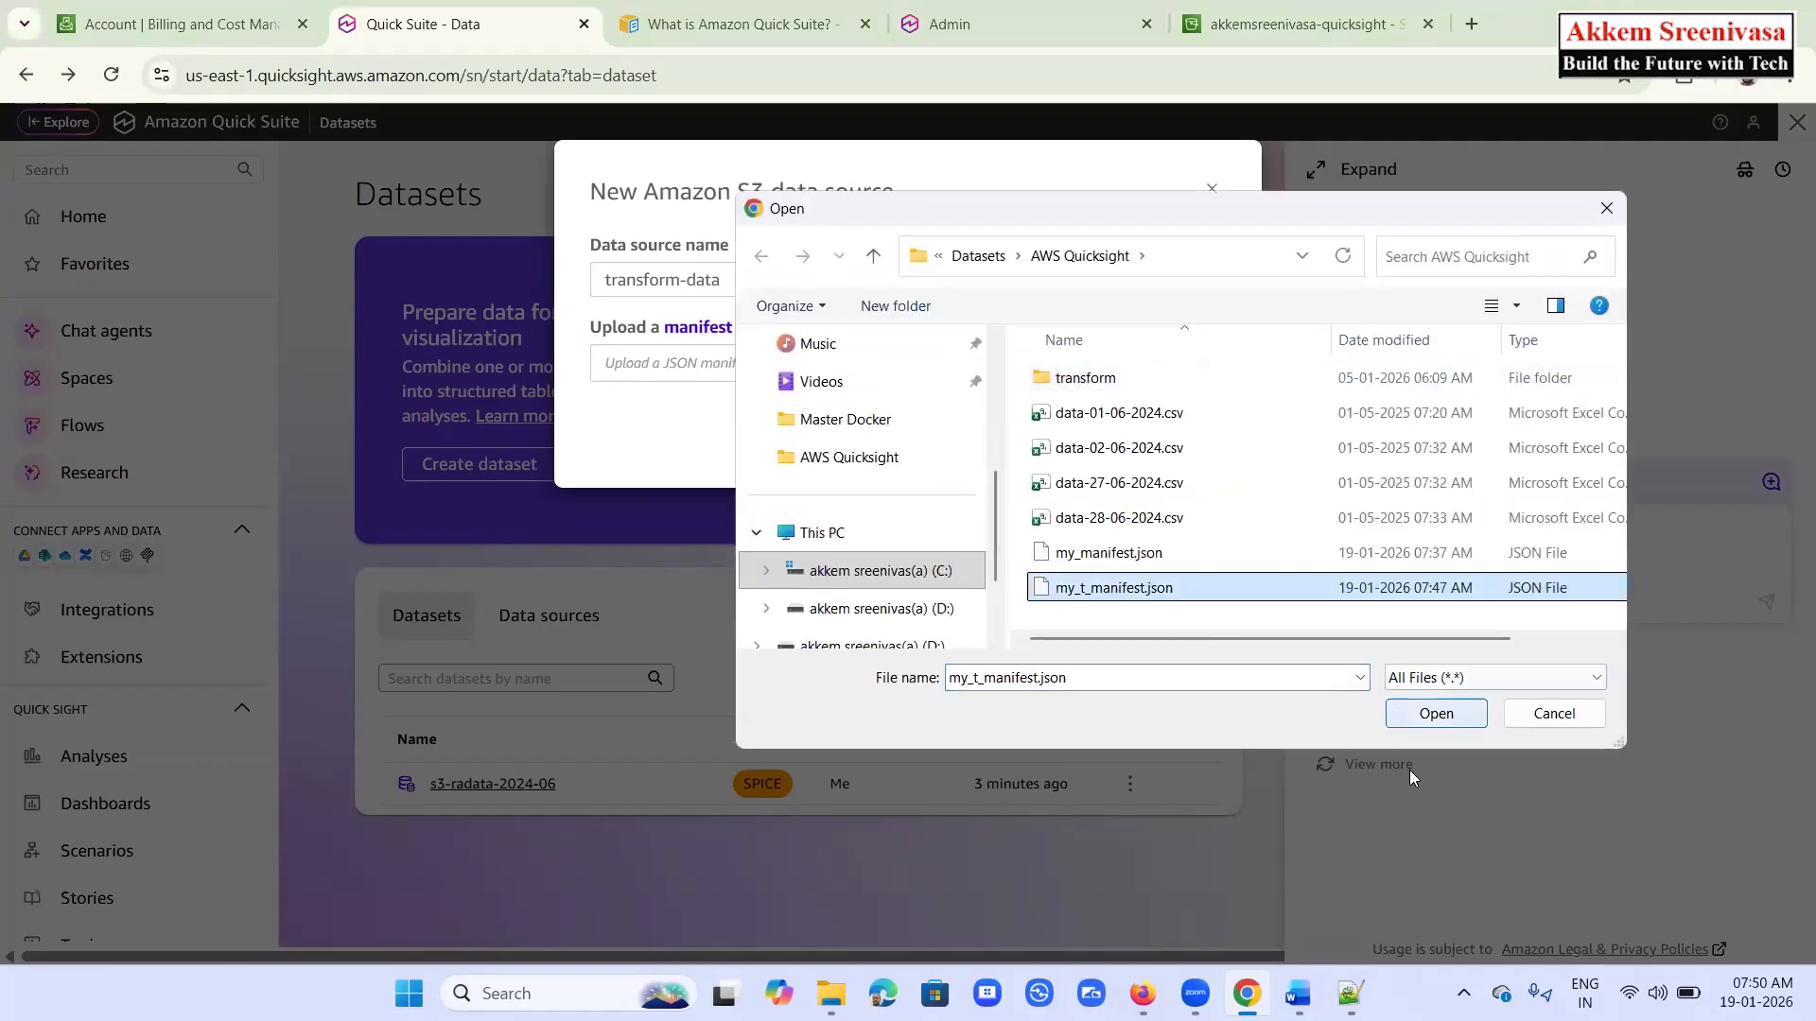
Check the manifest's S3 path in Notepad++, return to the browser, connect the data source and visualize the dataset
{"action": "left_click", "coordinate": [1351, 992]}
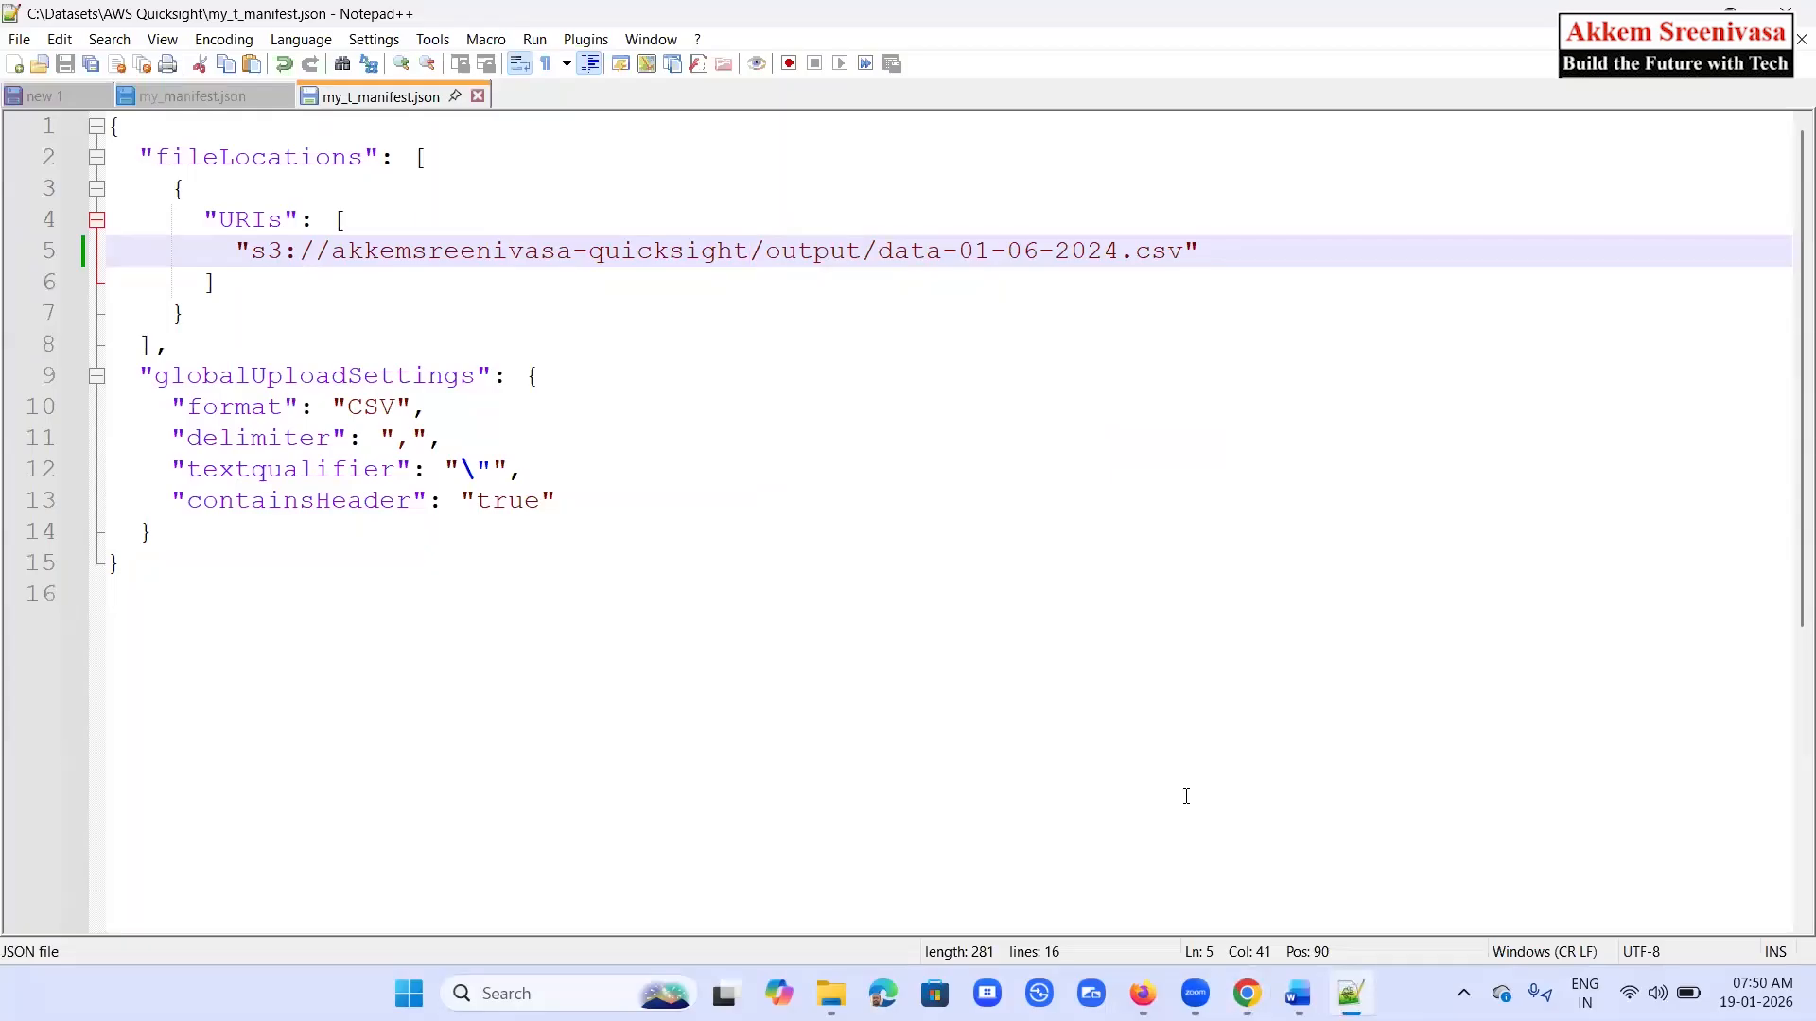
{"action": "left_click", "coordinate": [1247, 993]}
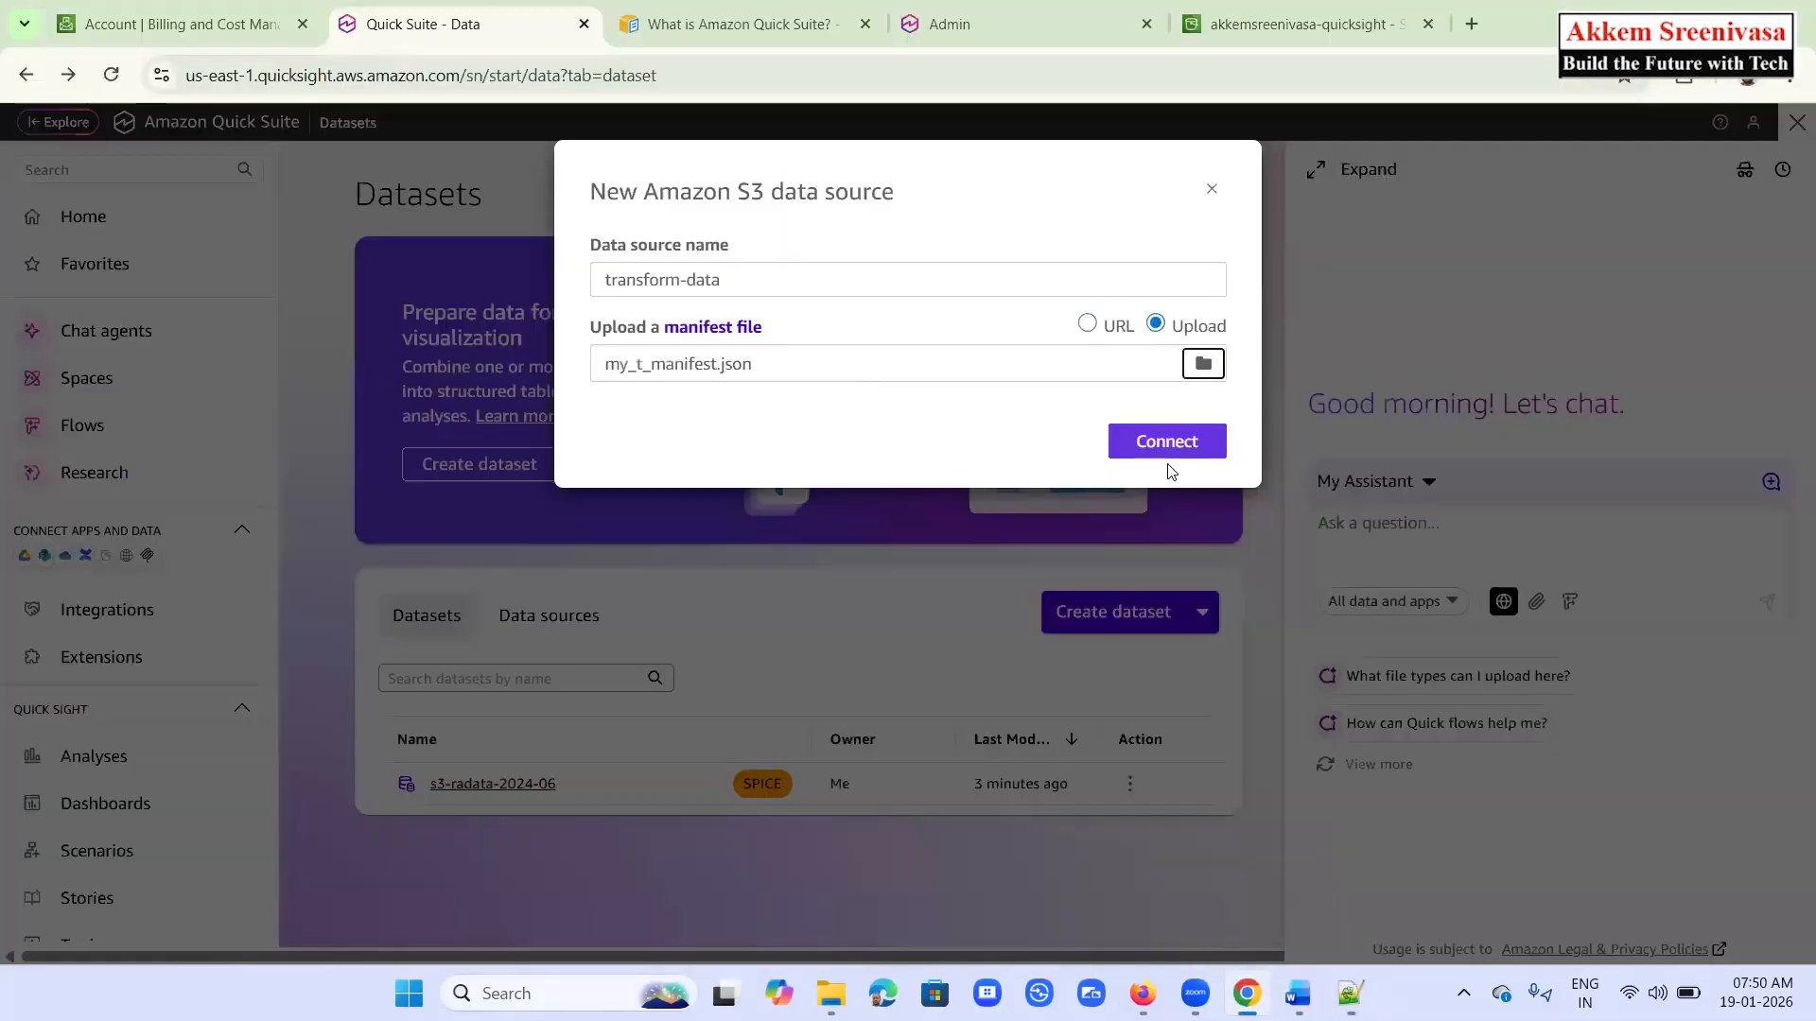
{"action": "left_click", "coordinate": [1166, 442]}
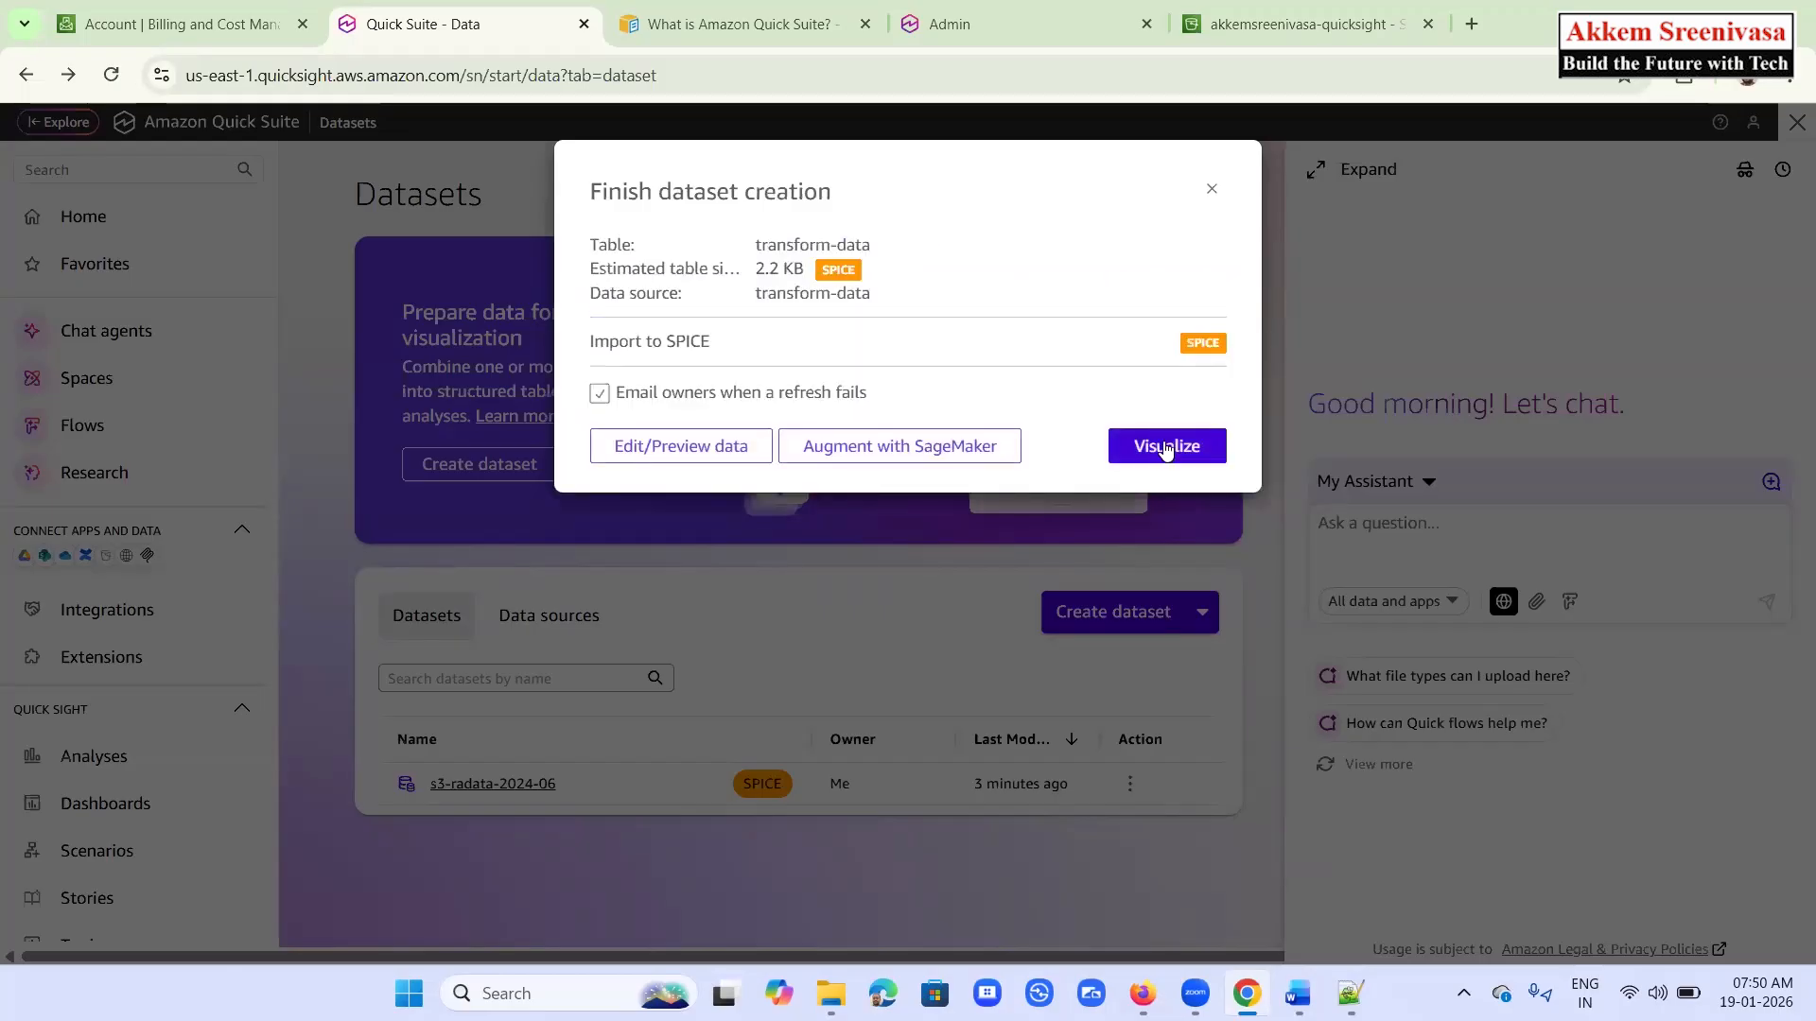
{"action": "left_click", "coordinate": [1166, 446]}
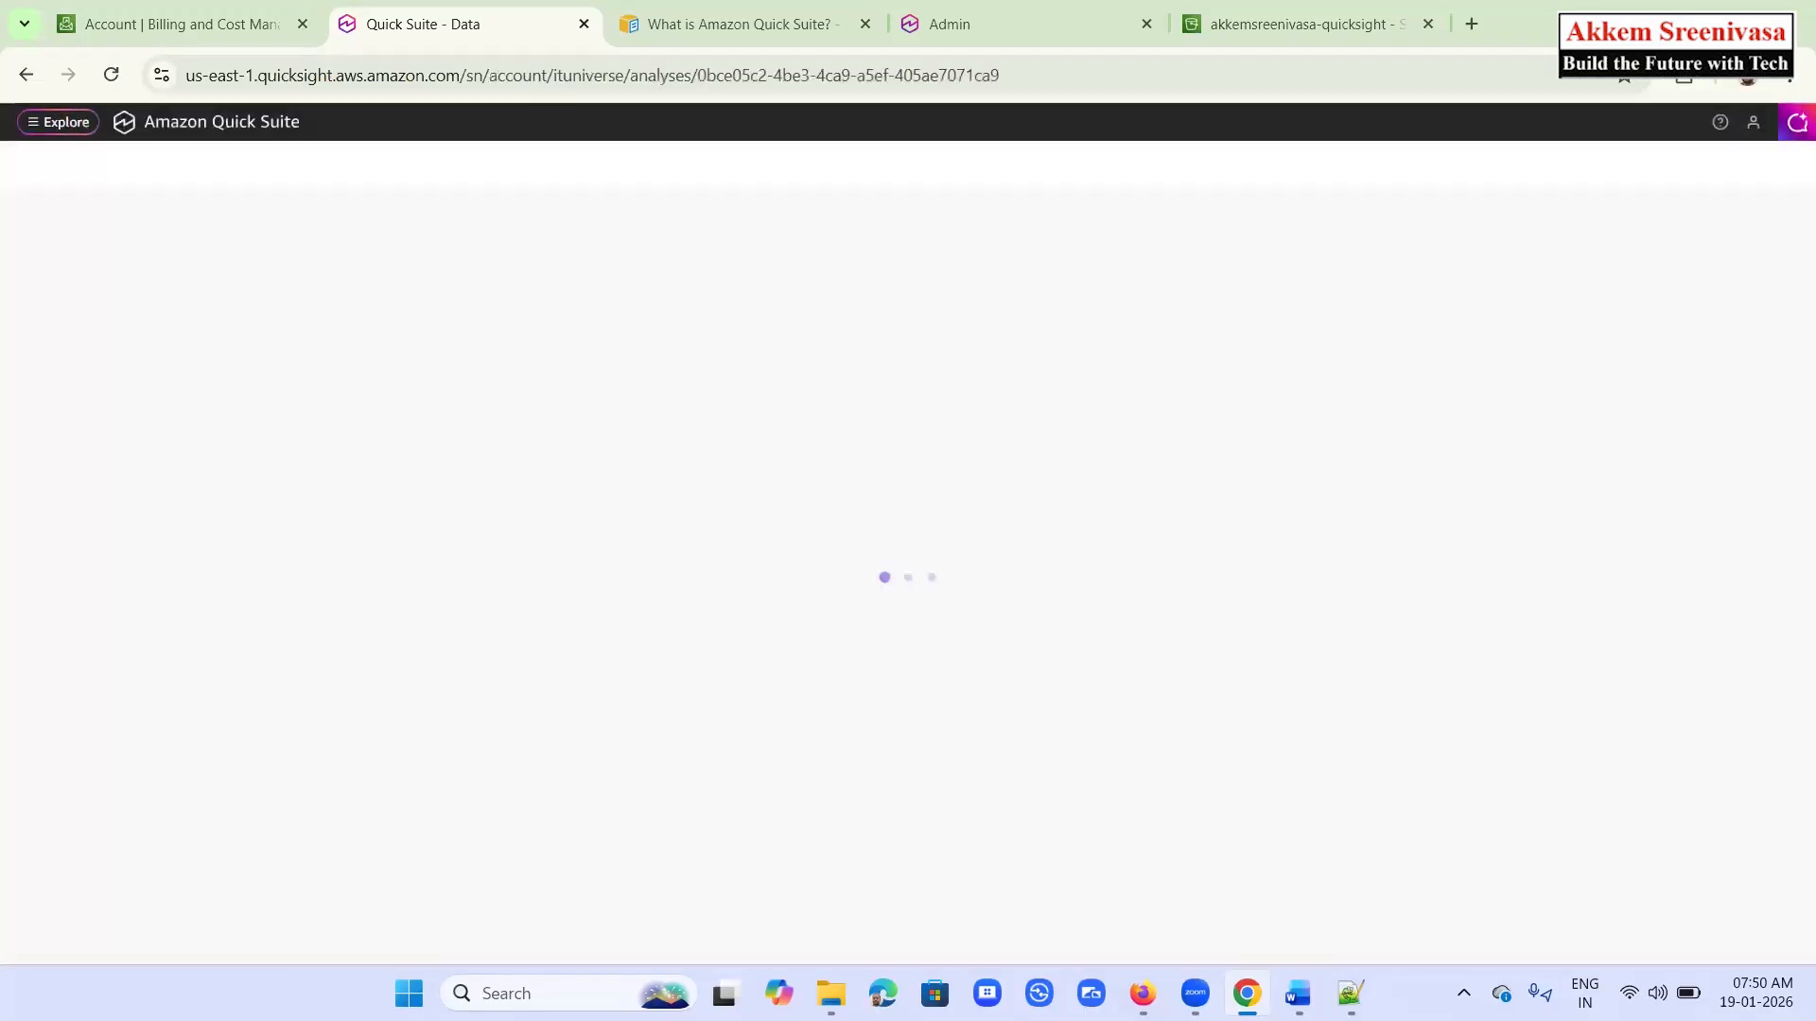
Switch to the Word notes and examine the section on creating the analysis and visualizations
{"action": "mouse_move", "coordinate": [1298, 993]}
{"action": "left_click", "coordinate": [1298, 894]}
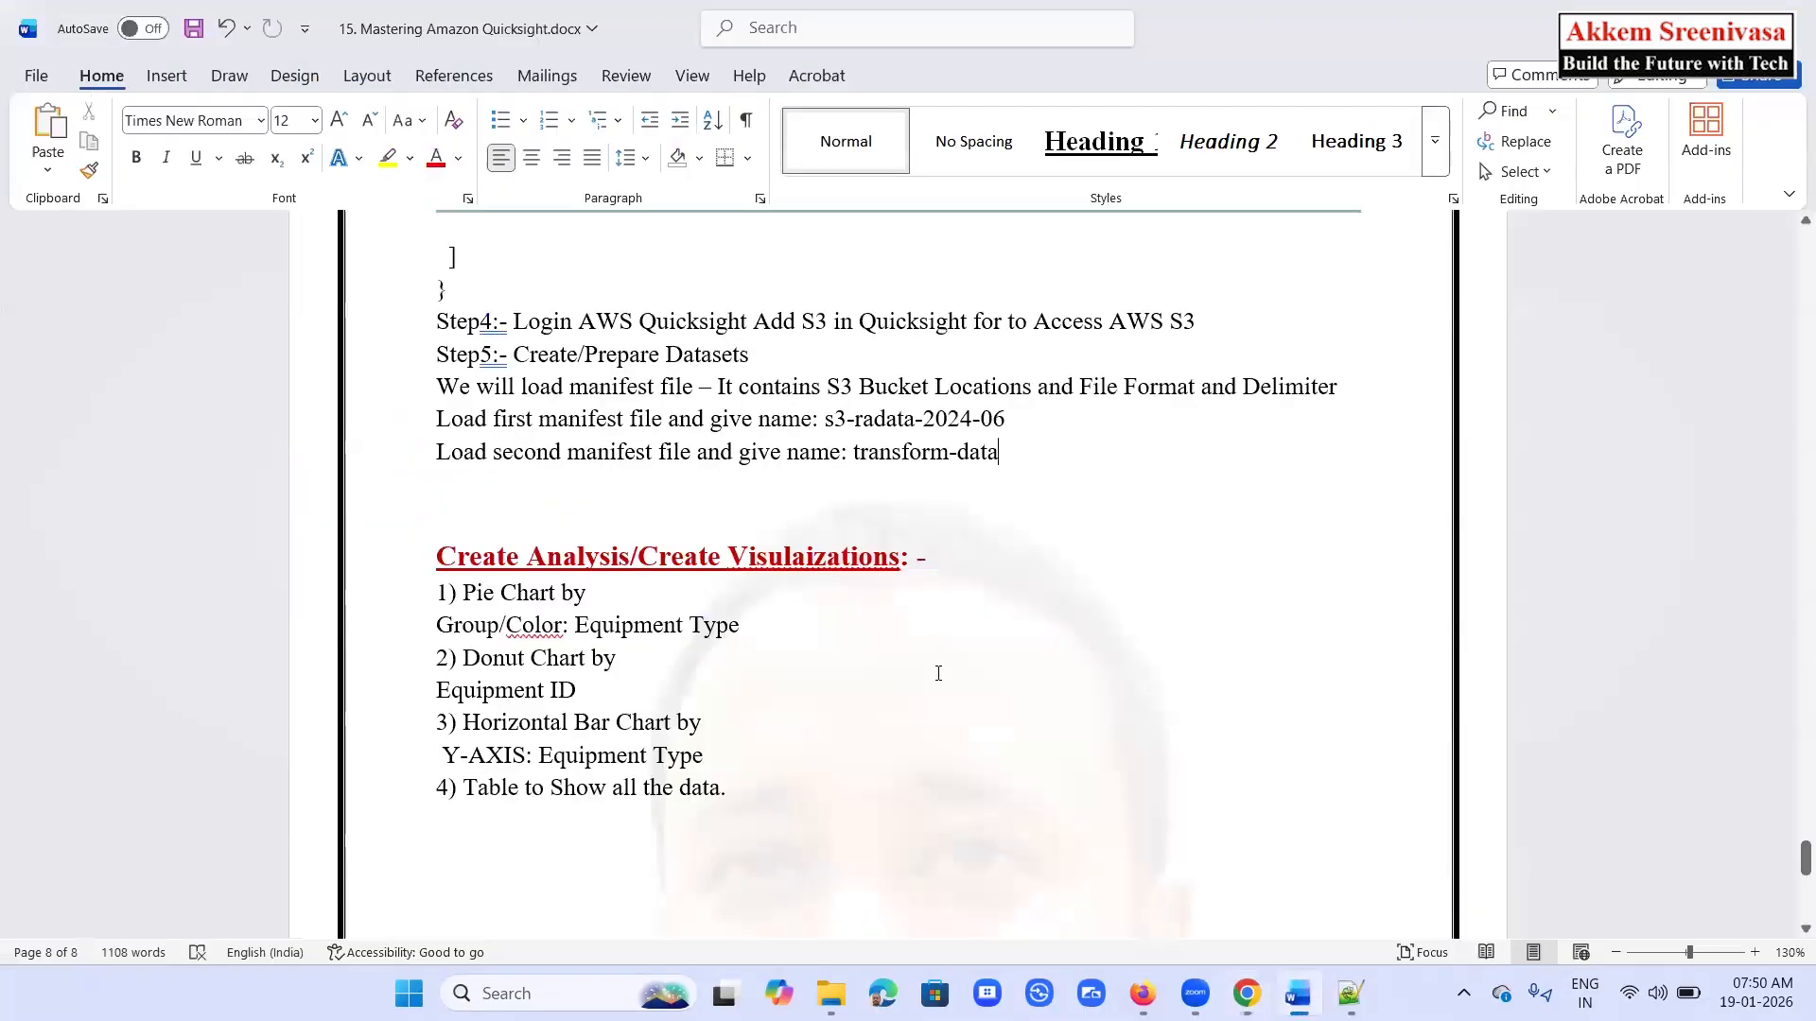
{"action": "scroll", "coordinate": [884, 542], "scroll_direction": "up", "scroll_amount": 15}
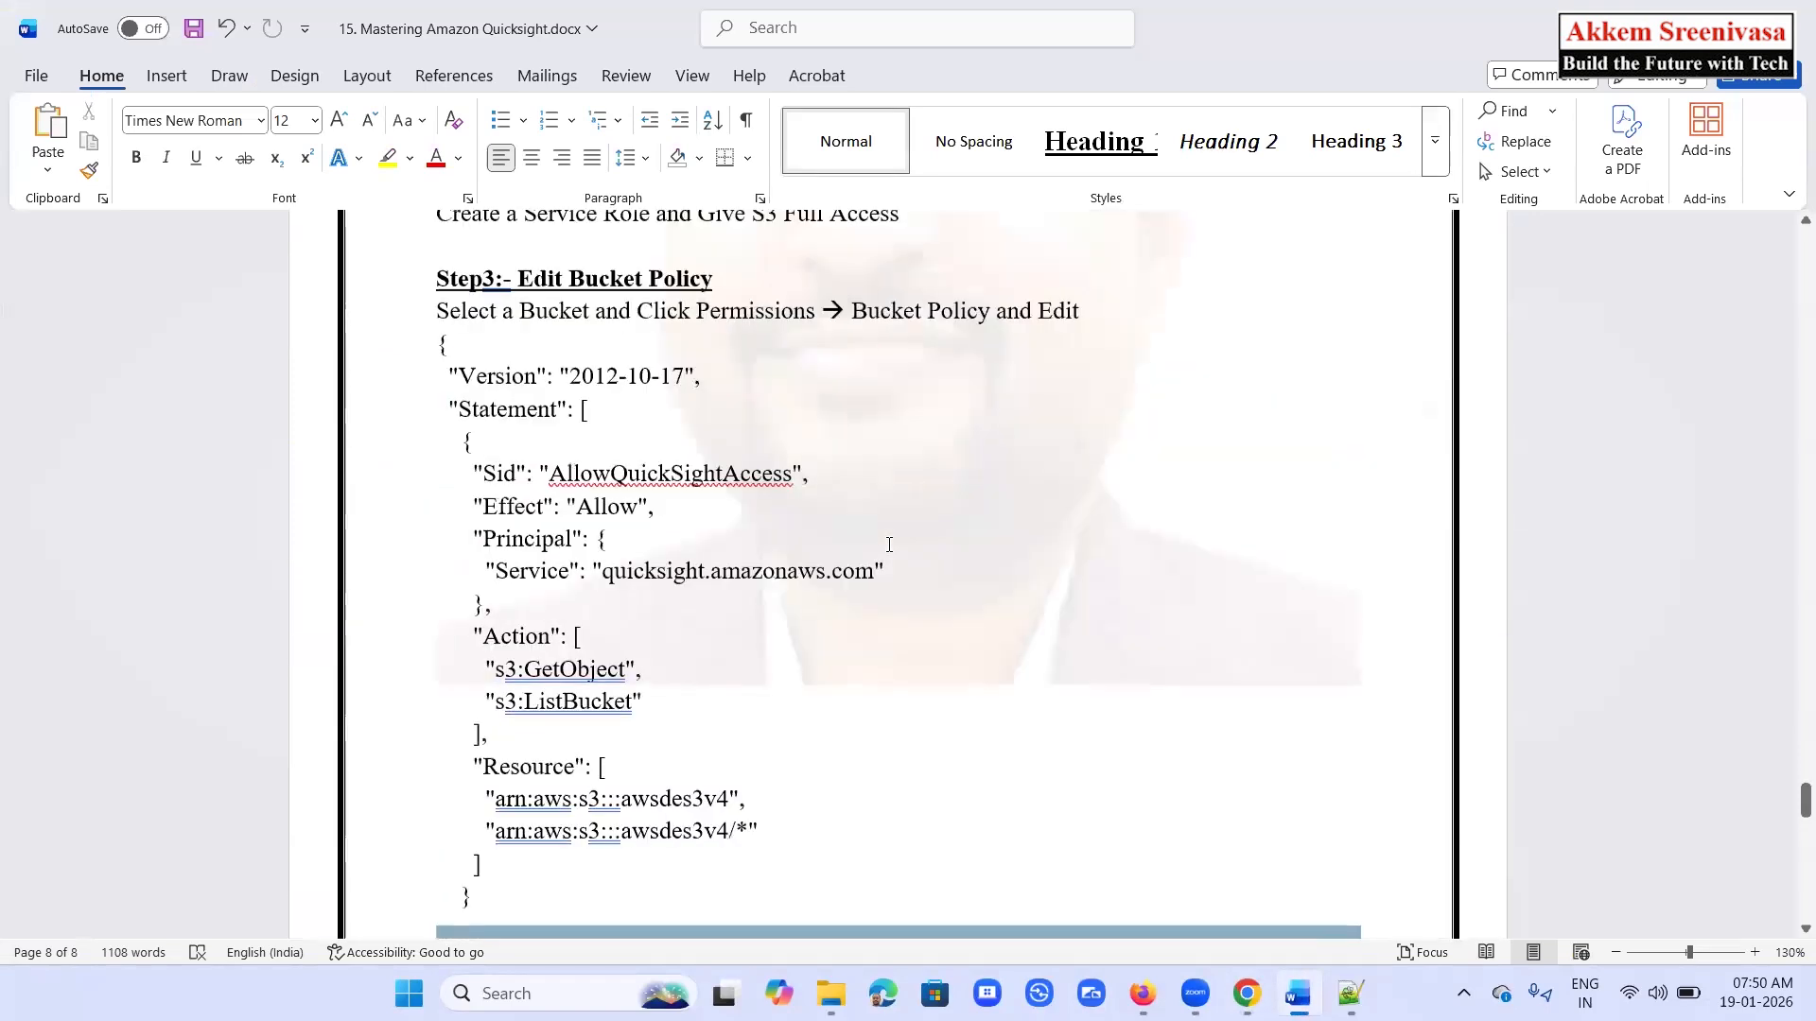
{"action": "scroll", "coordinate": [957, 530], "scroll_direction": "down", "scroll_amount": 10}
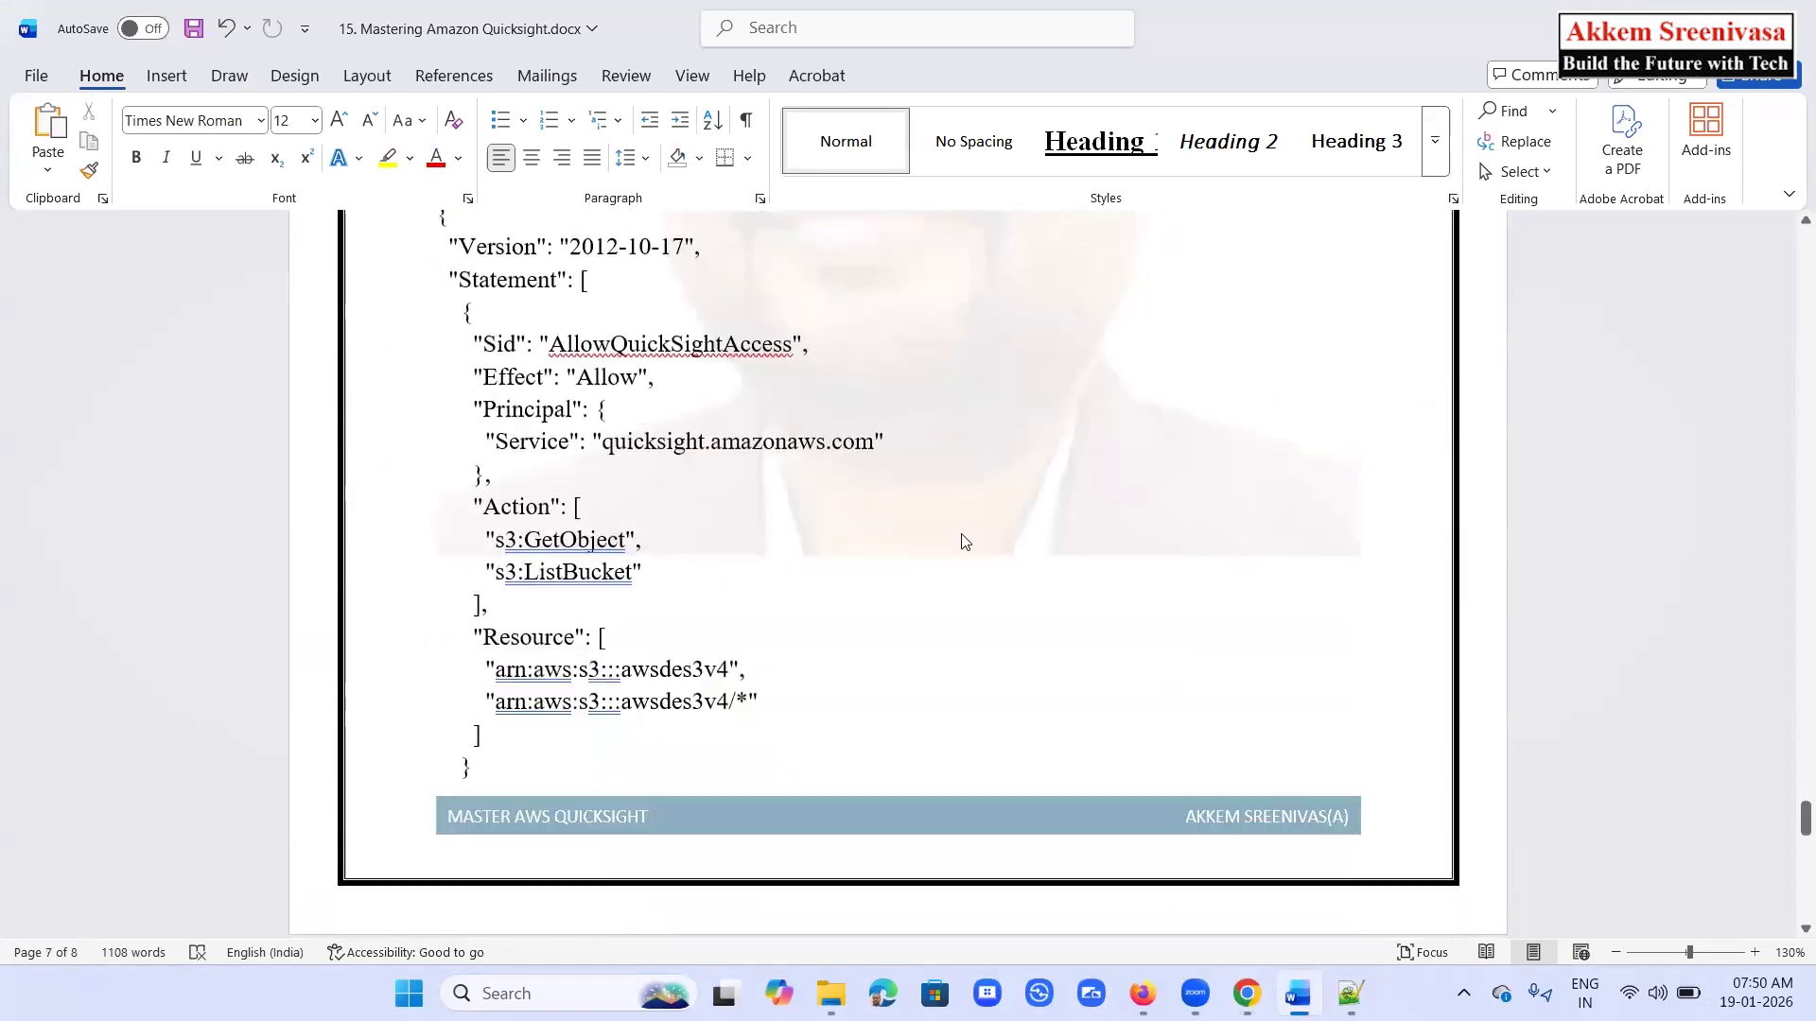
{"action": "scroll", "coordinate": [963, 536], "scroll_direction": "down", "scroll_amount": 2}
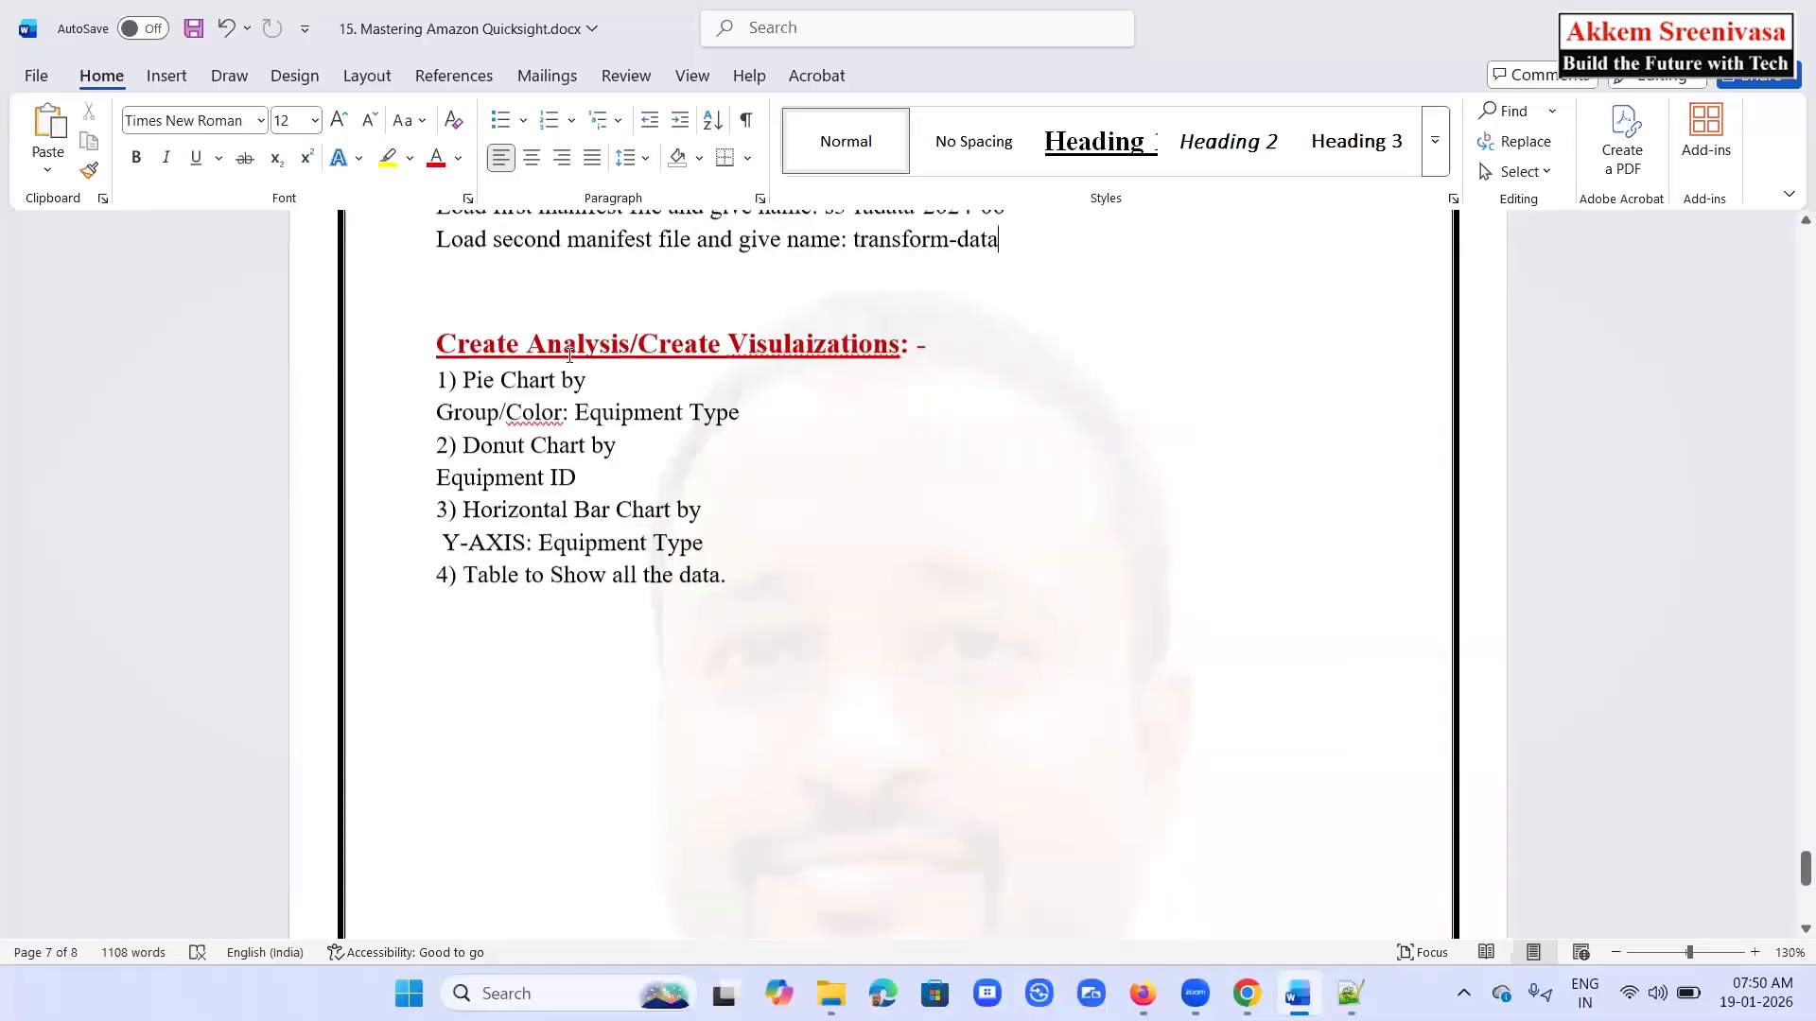
{"action": "left_click_drag", "start_coordinate": [438, 334], "coordinate": [814, 335]}
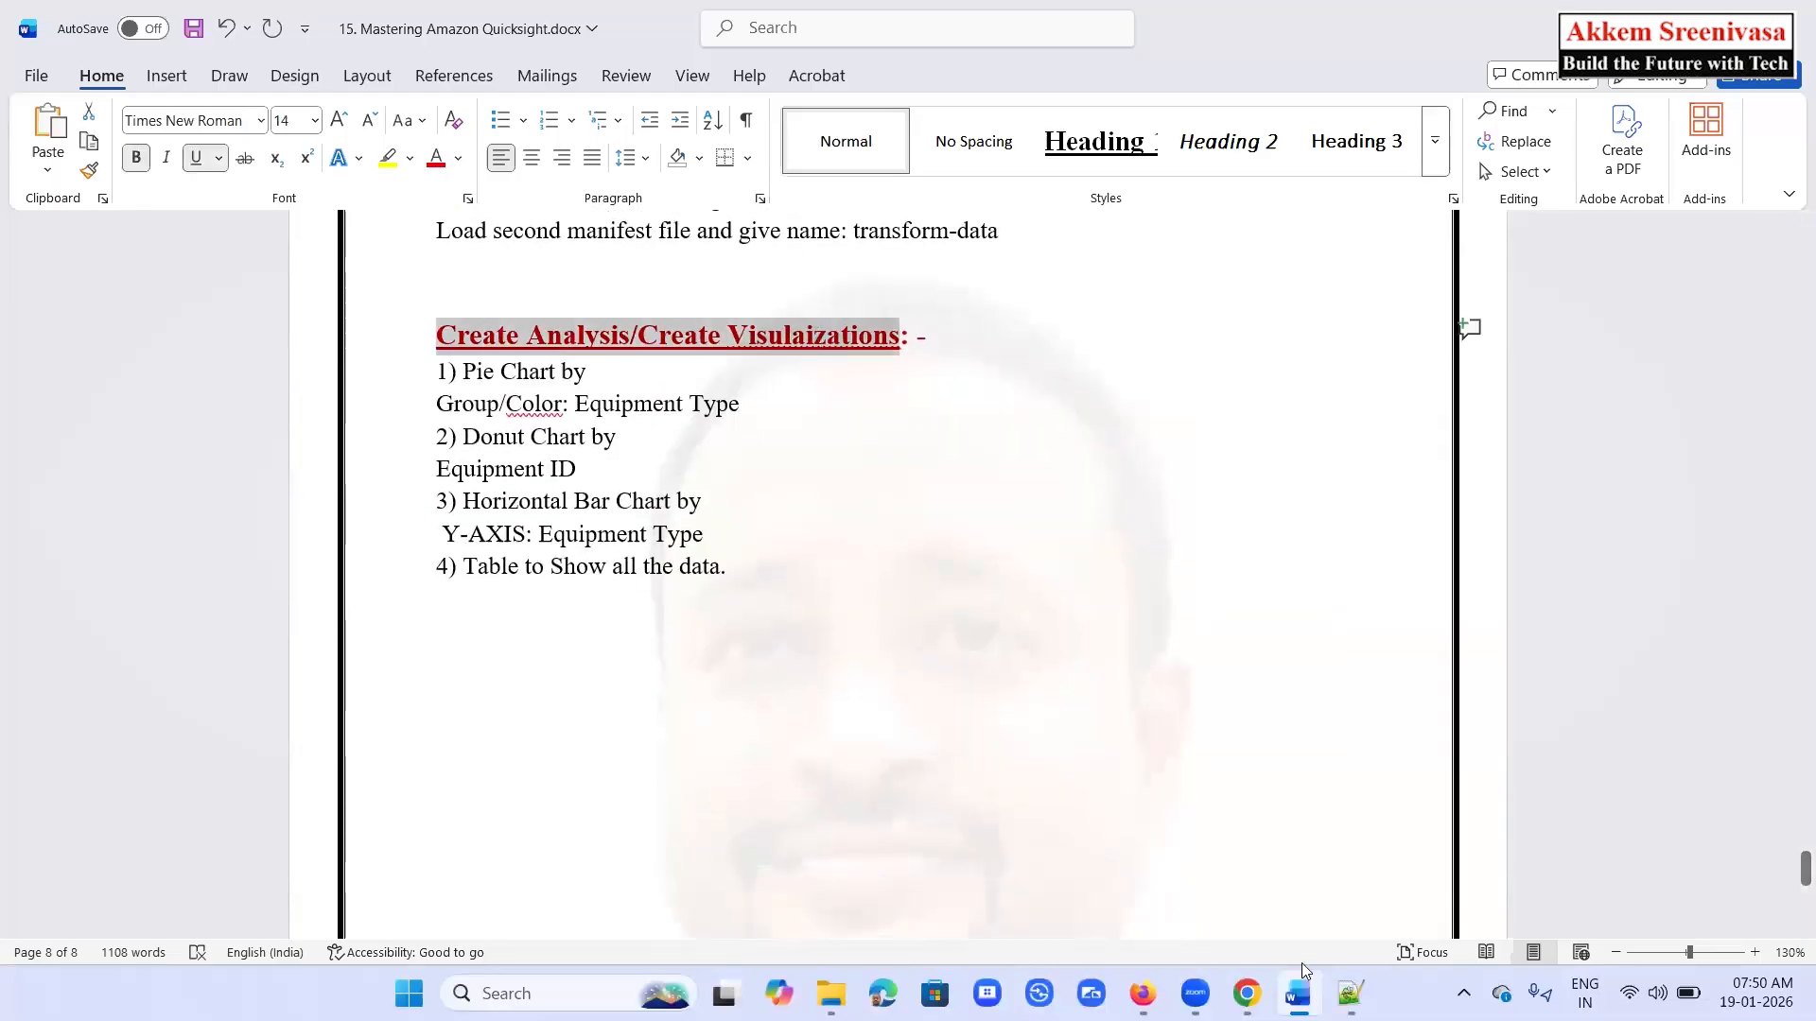
Back in the browser, create a tiled interactive sheet optimized for 1600px and search the analysis's datasets for s3
{"action": "left_click", "coordinate": [1192, 879]}
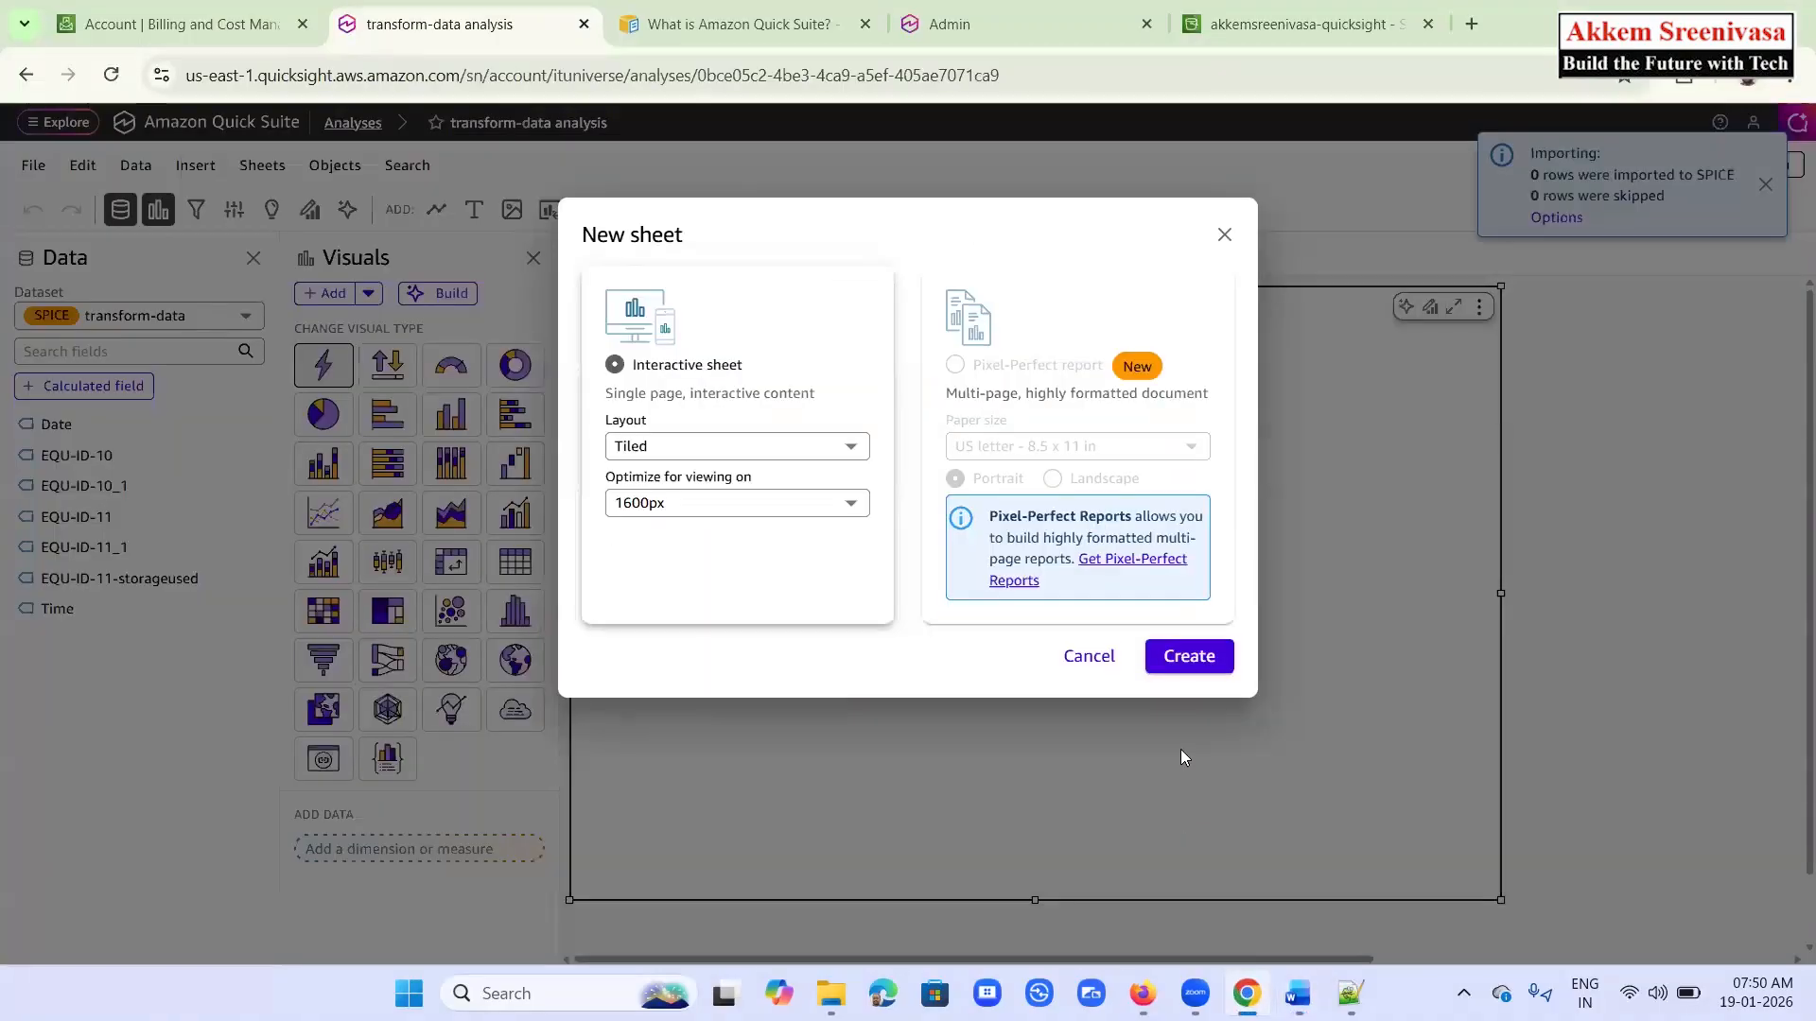
{"action": "left_click", "coordinate": [1220, 659]}
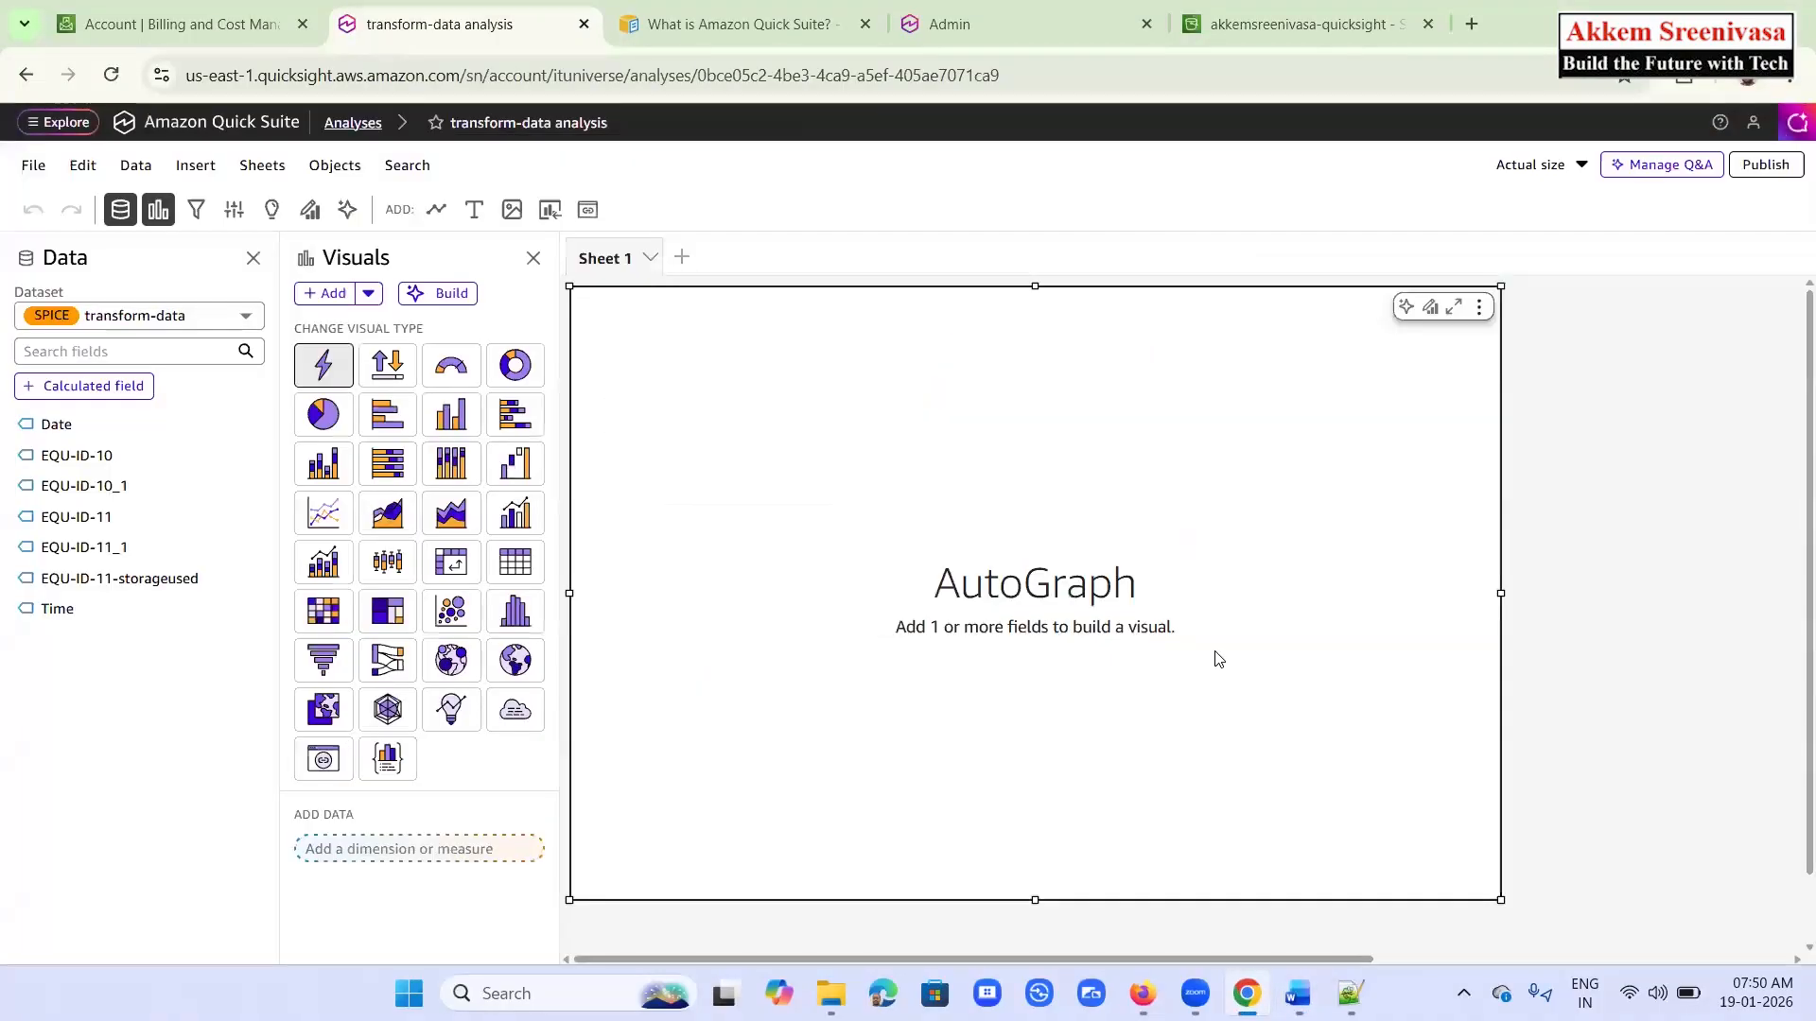
{"action": "left_click", "coordinate": [194, 322]}
{"action": "left_click", "coordinate": [167, 358]}
{"action": "type", "text": "s3"}
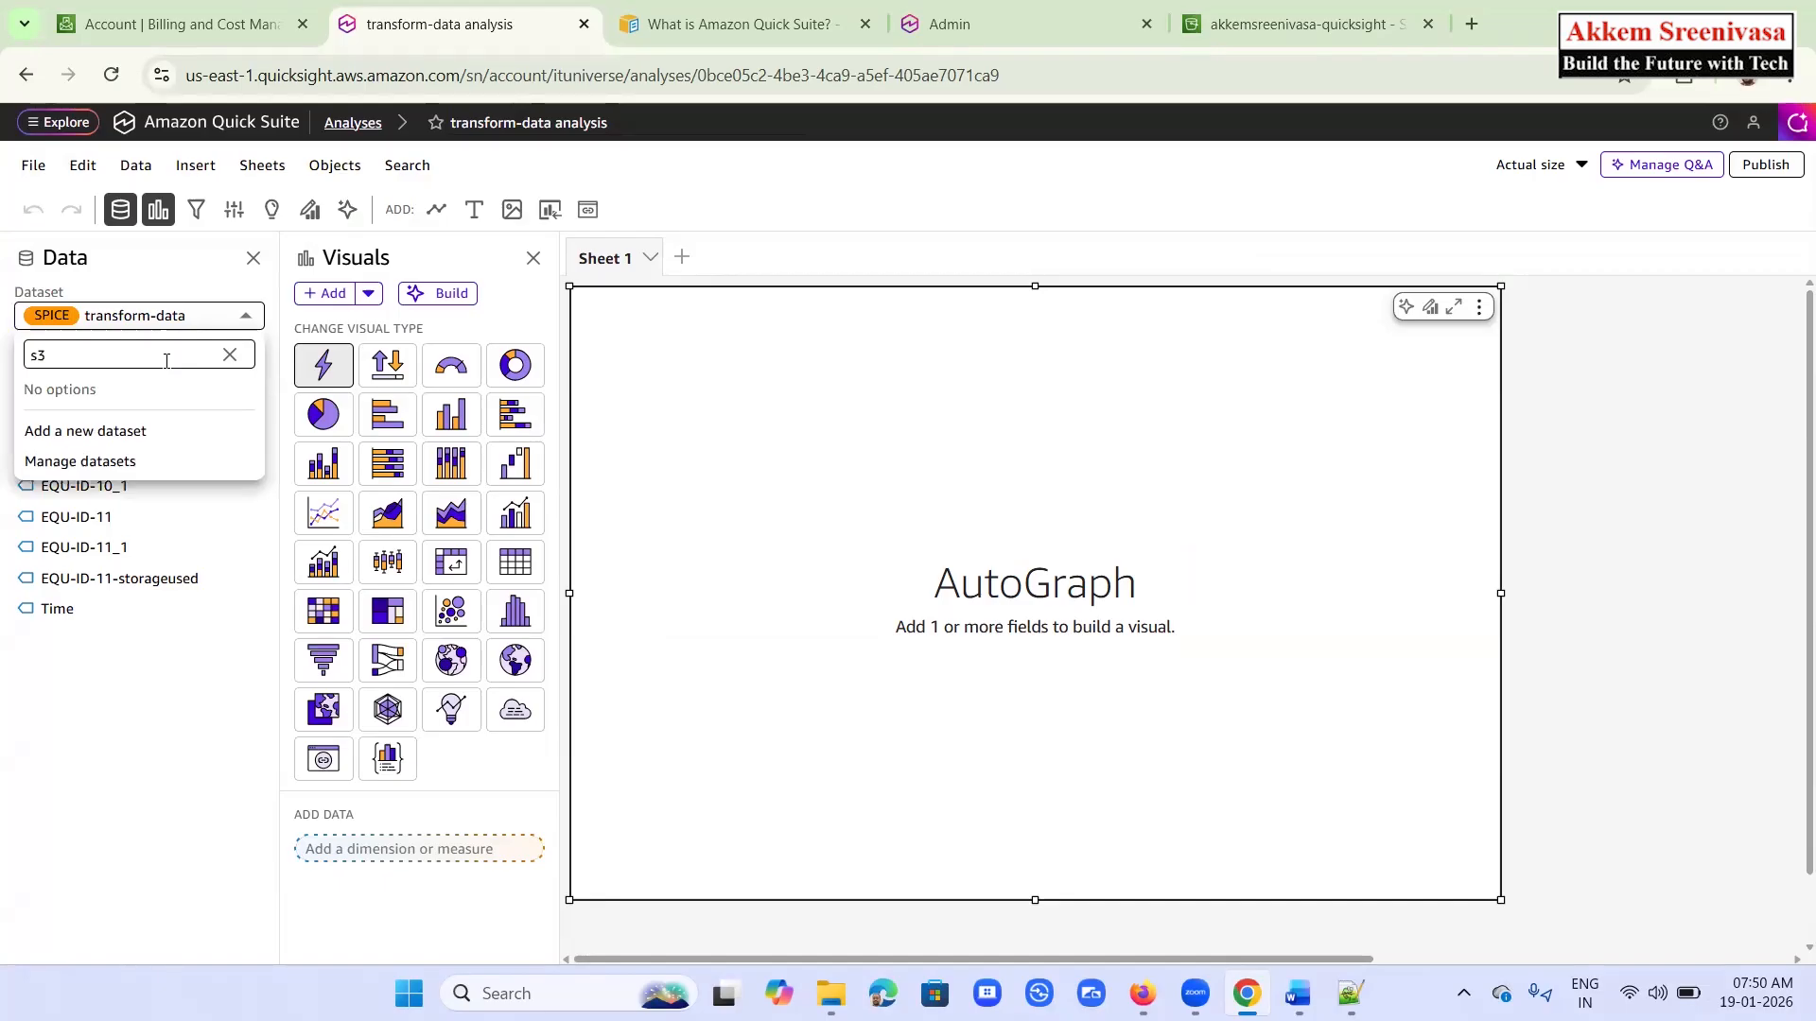
Add the s3-radata-2024-06 dataset to the analysis and close the dataset management dialog
{"action": "left_click", "coordinate": [83, 462]}
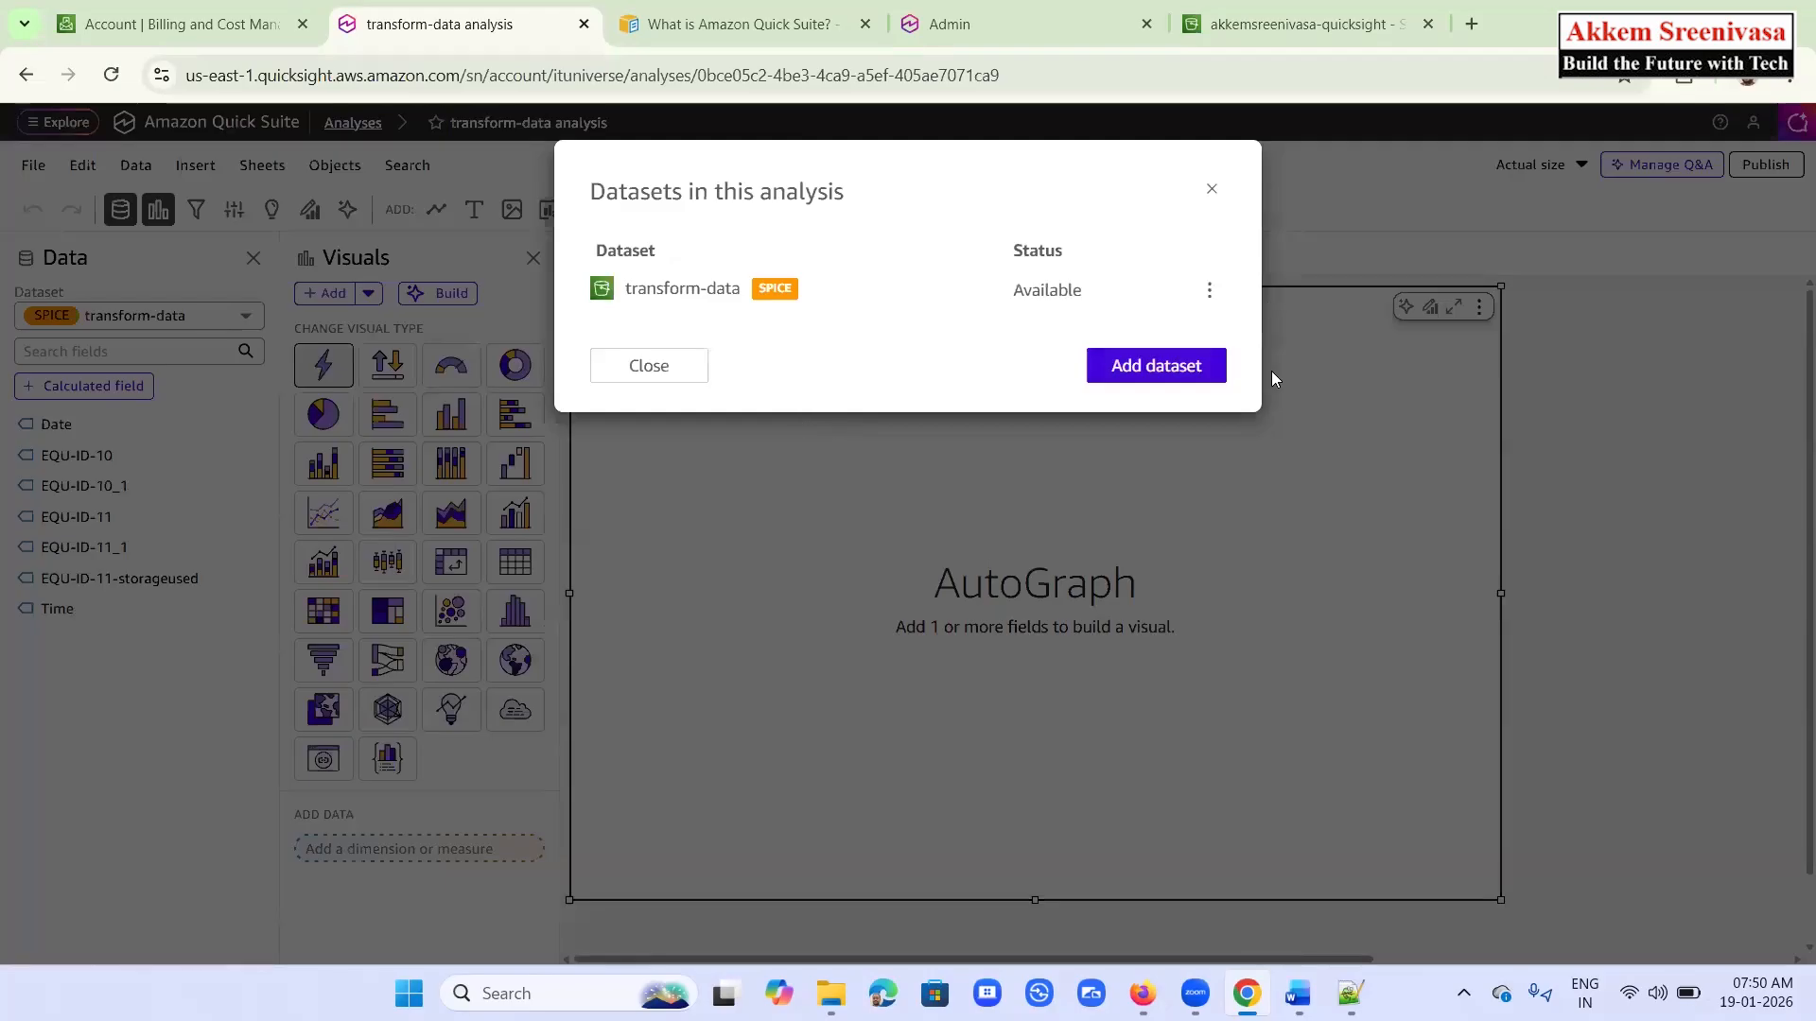
{"action": "left_click", "coordinate": [1165, 369]}
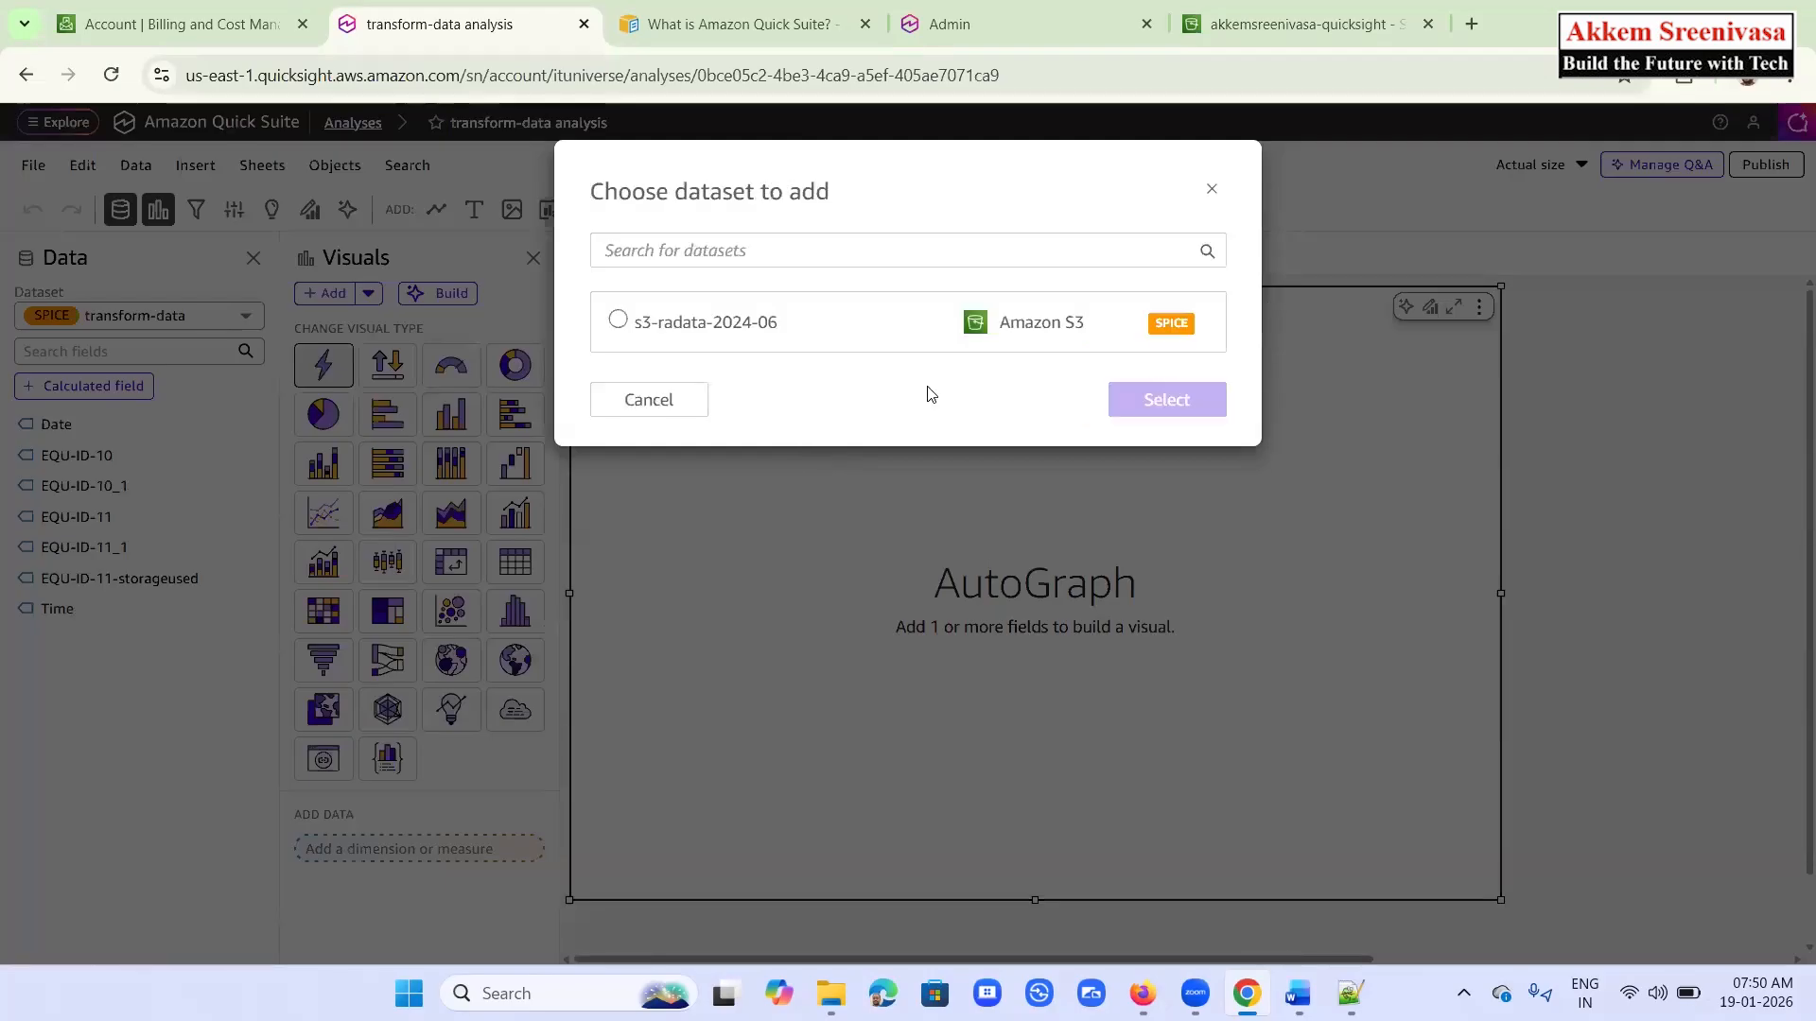
{"action": "left_click", "coordinate": [616, 324]}
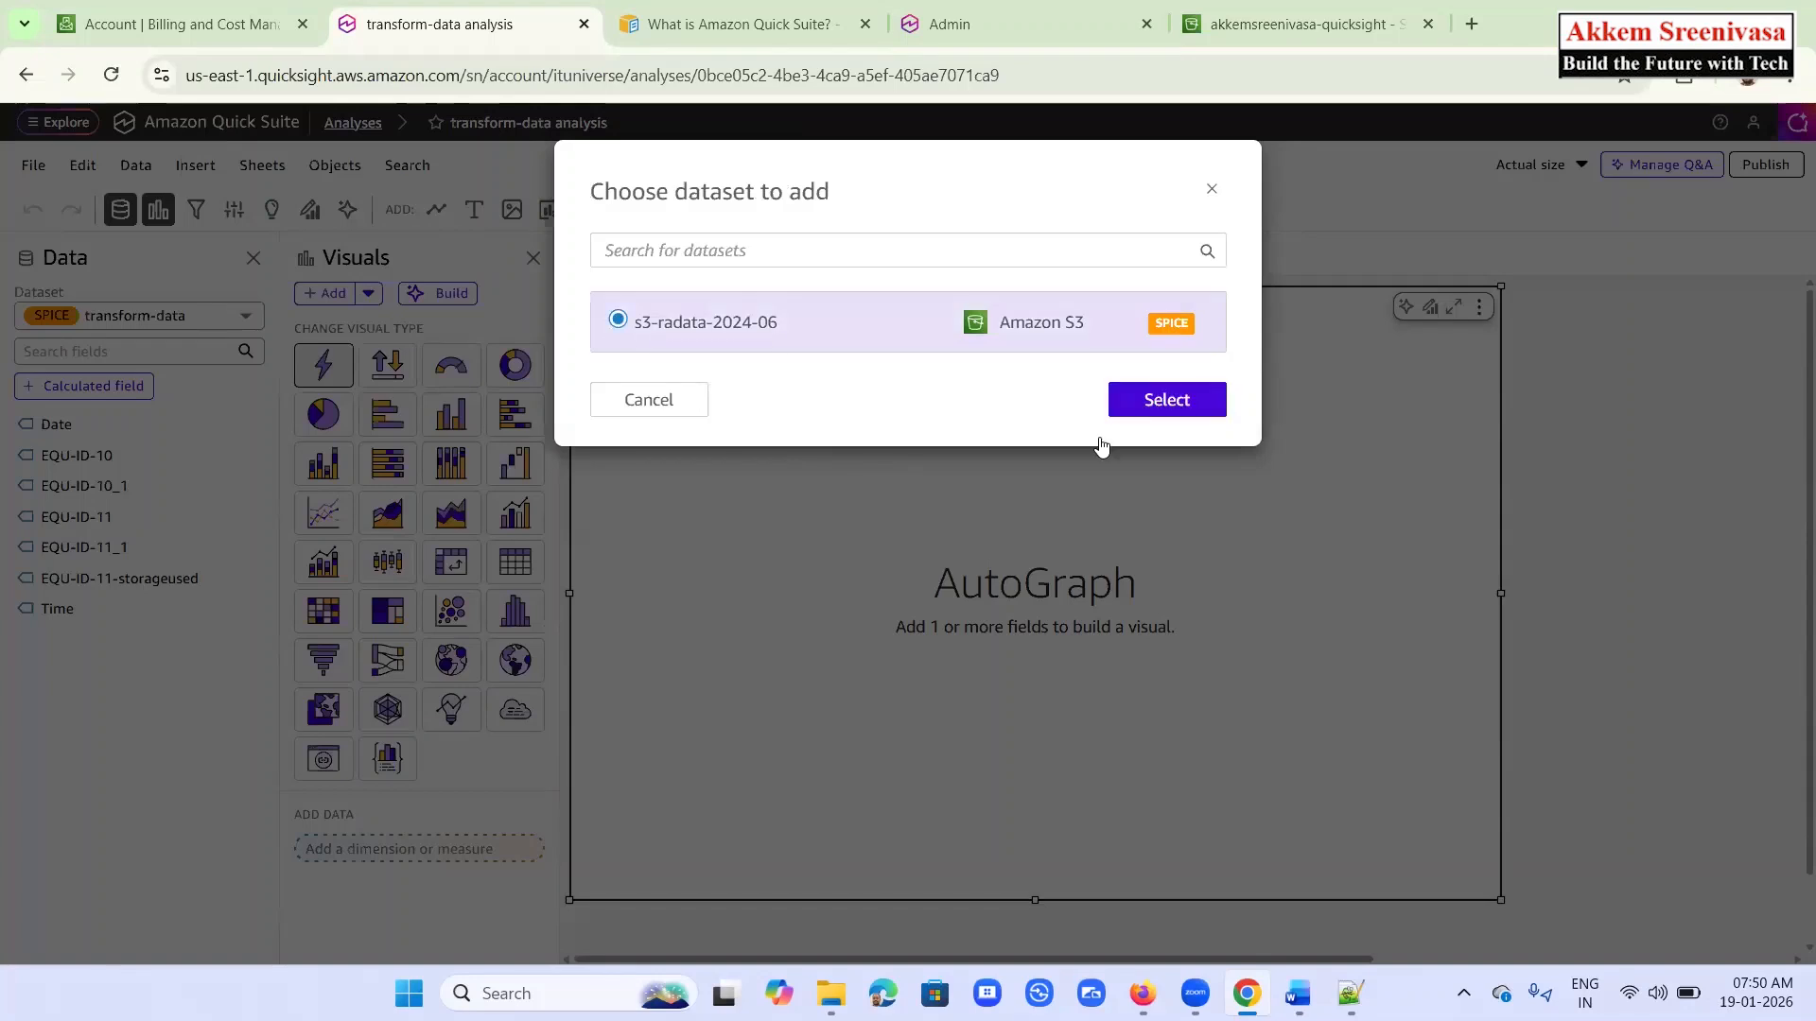
{"action": "left_click", "coordinate": [1166, 399]}
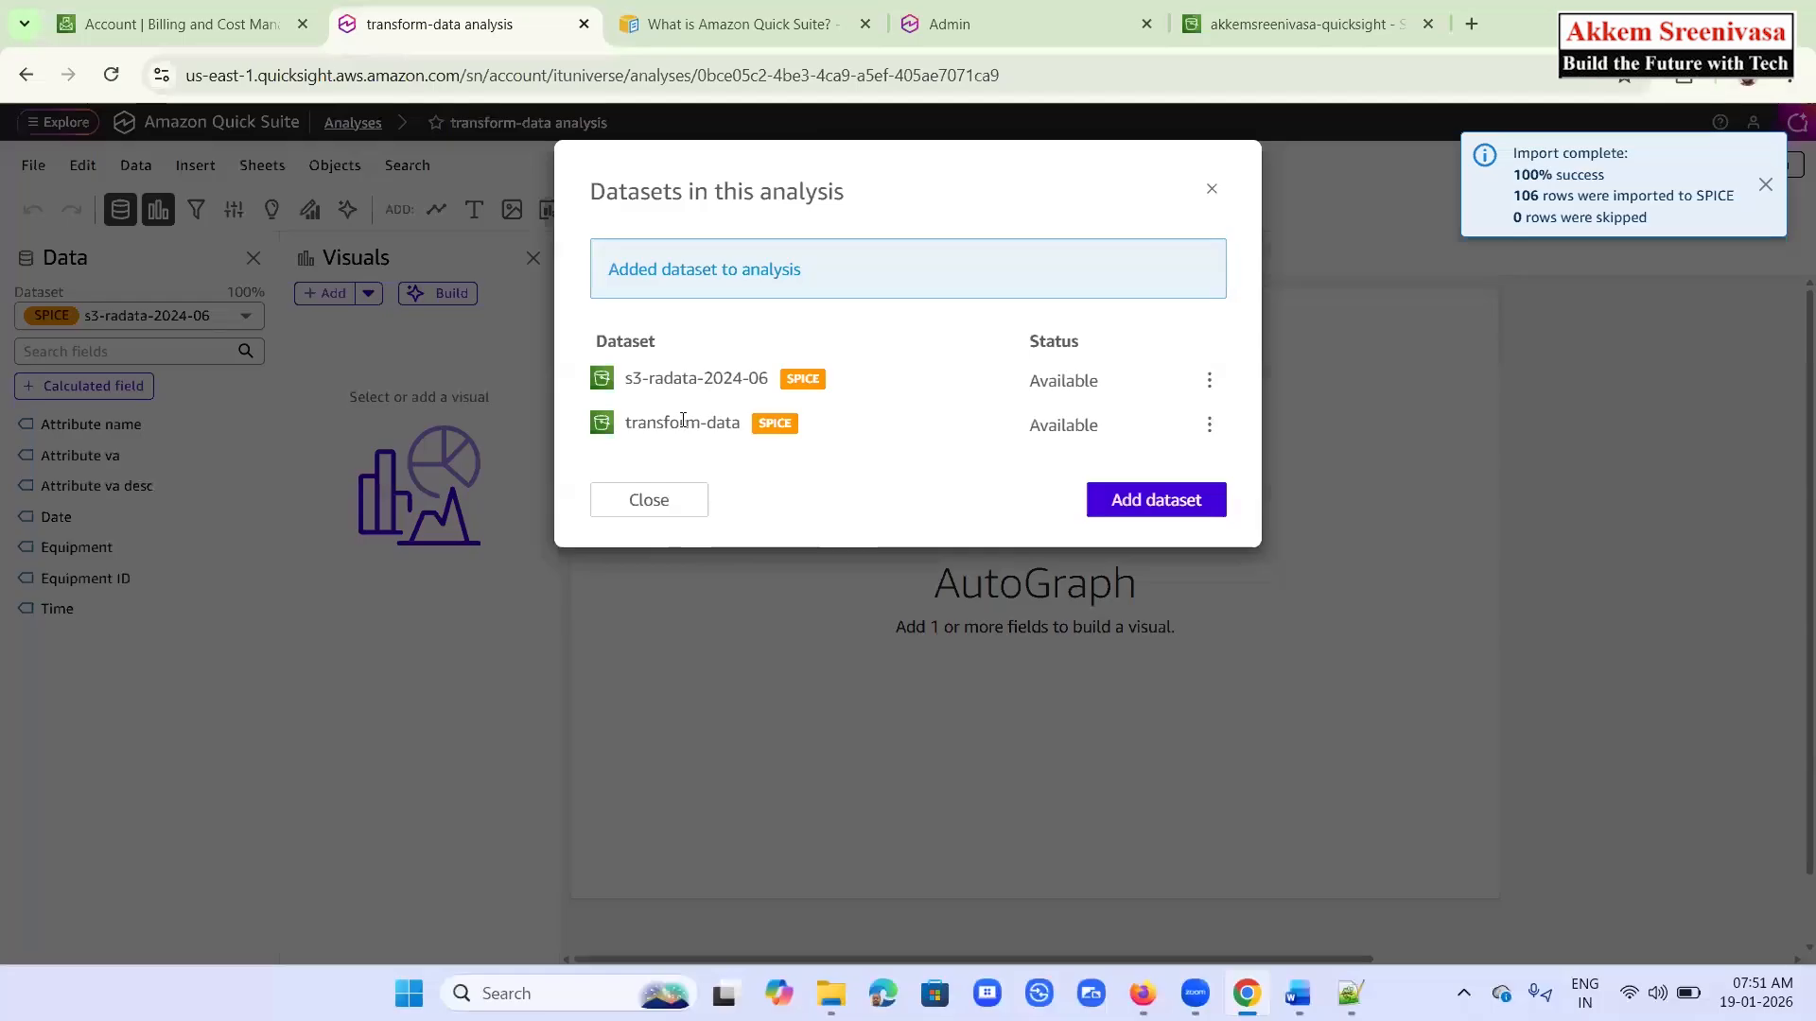
{"action": "double_click", "coordinate": [639, 375]}
{"action": "left_click_drag", "start_coordinate": [639, 375], "coordinate": [768, 380]}
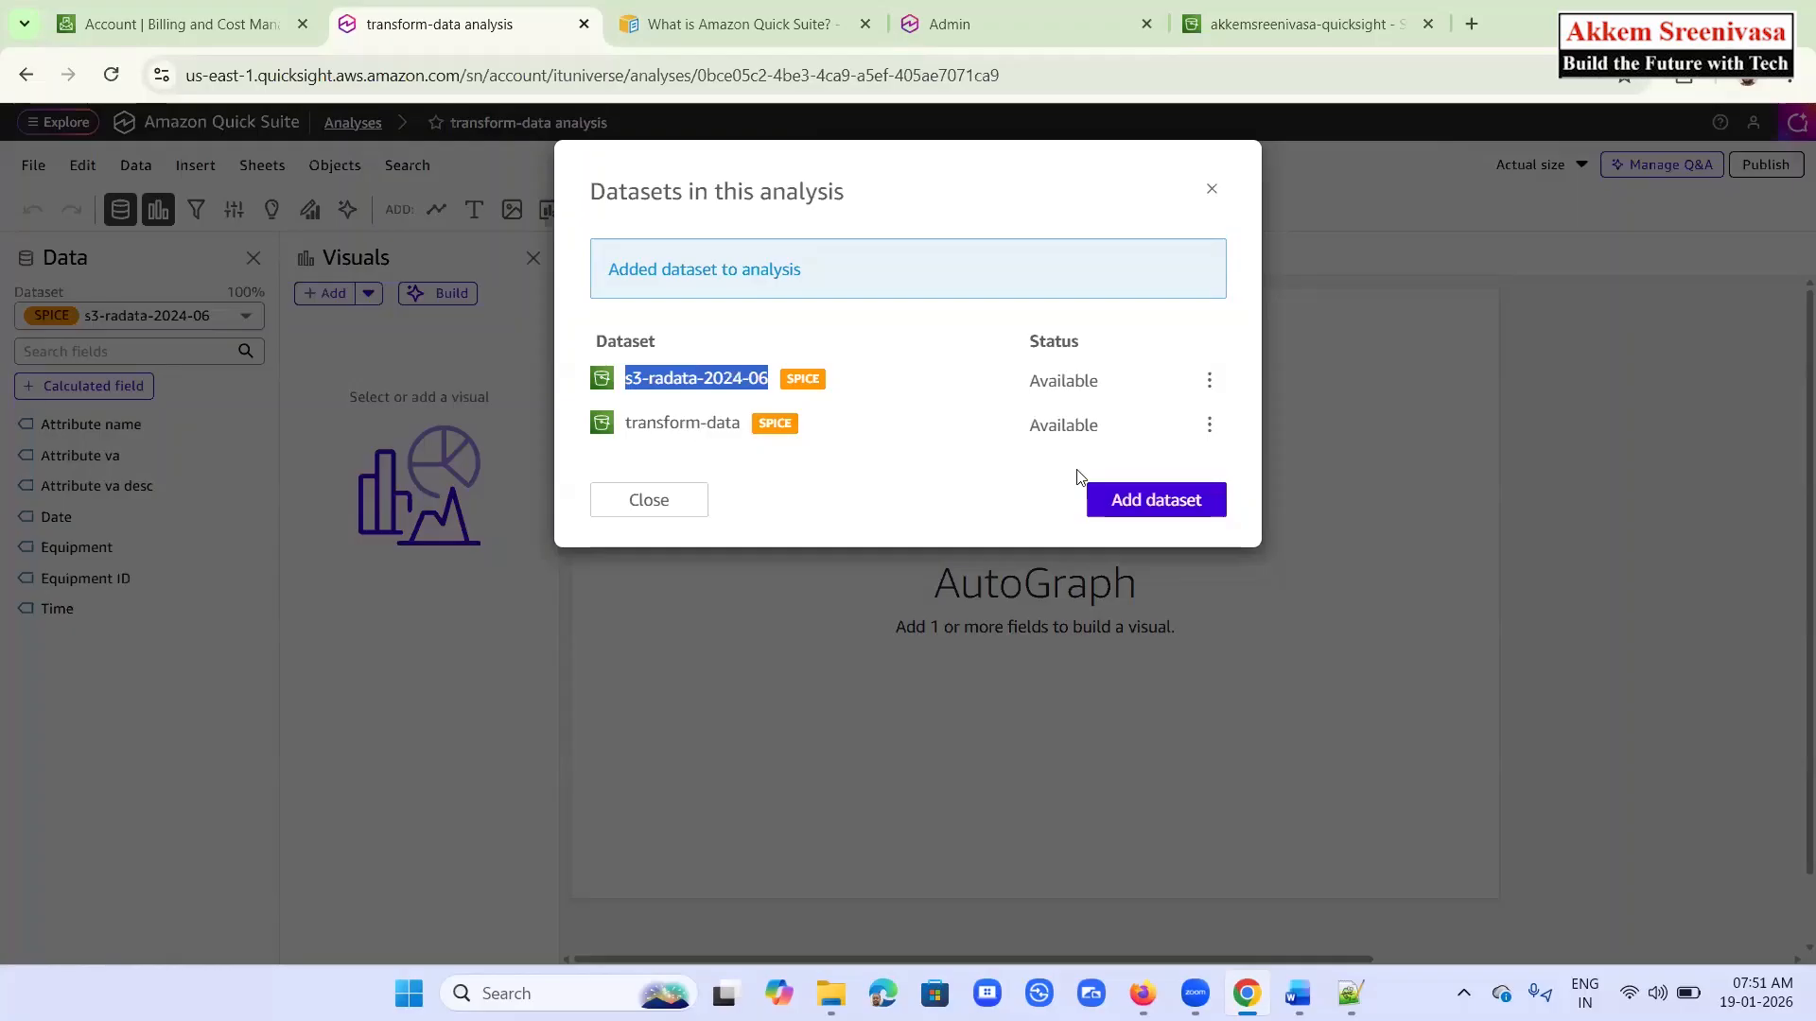
{"action": "left_click", "coordinate": [1211, 188]}
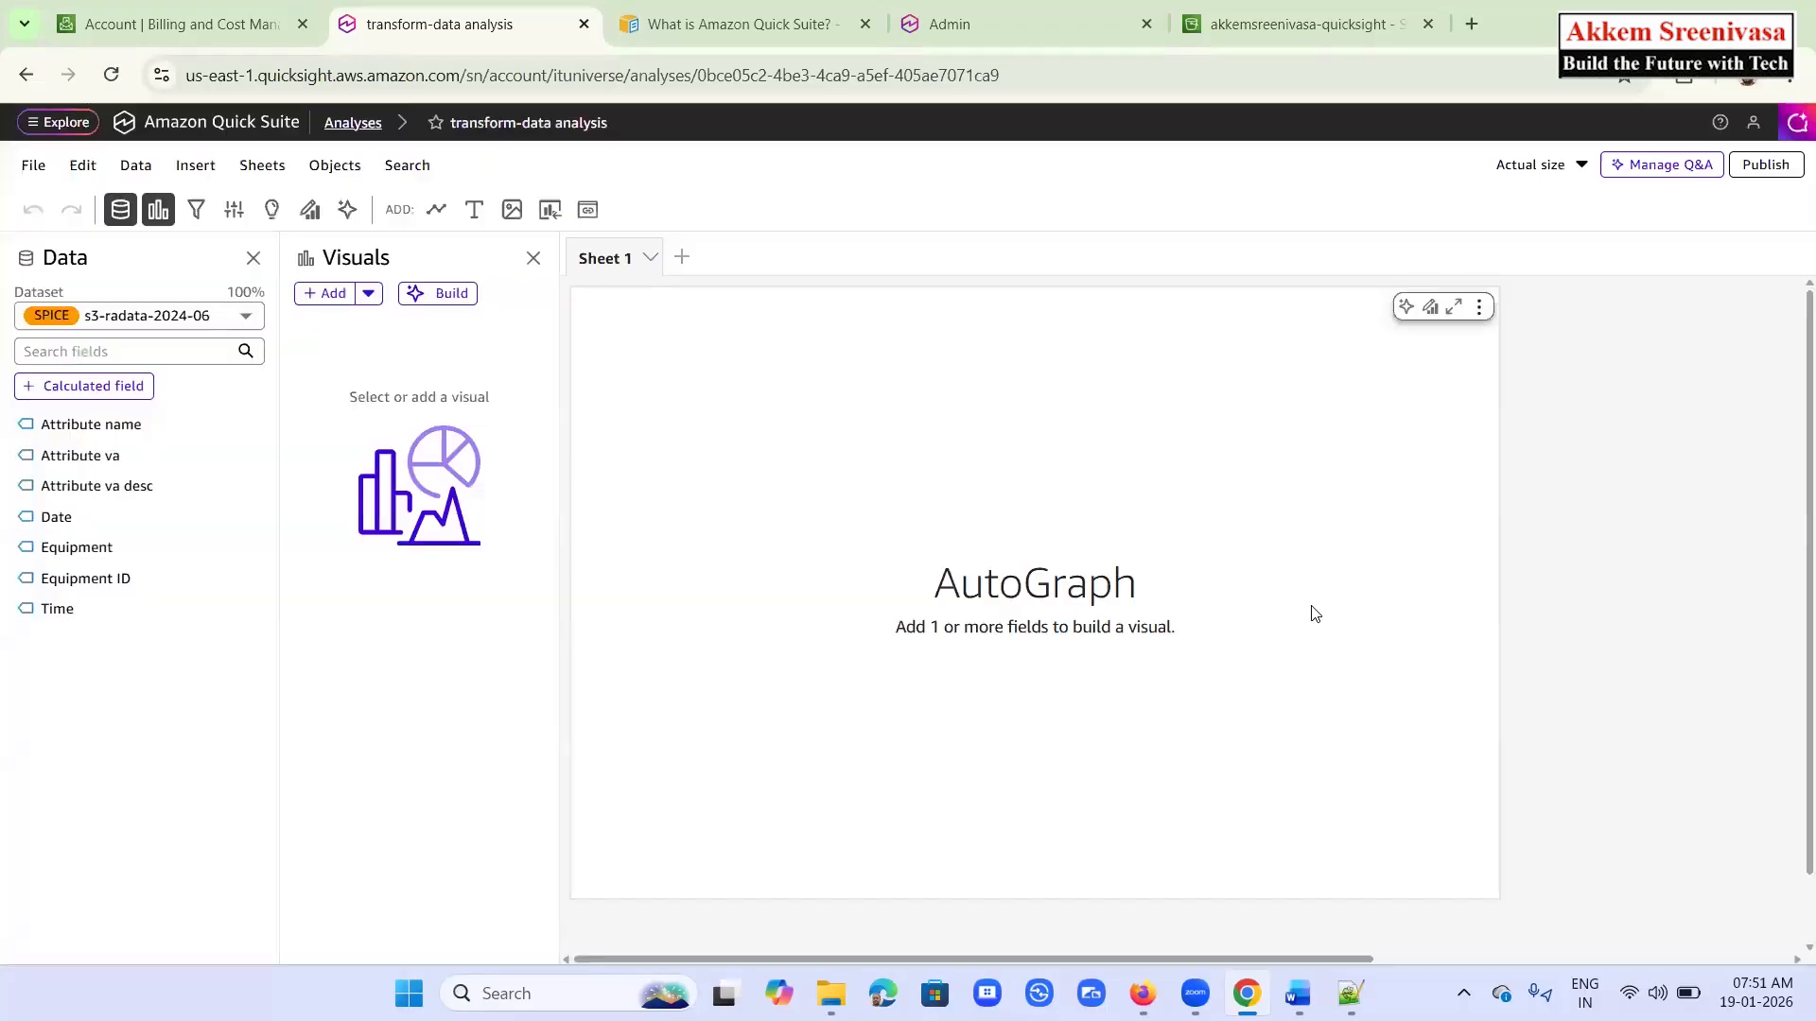
Consult the visualization list in the Word notes and turn the empty AutoGraph visual into a pie chart
{"action": "left_click", "coordinate": [983, 663]}
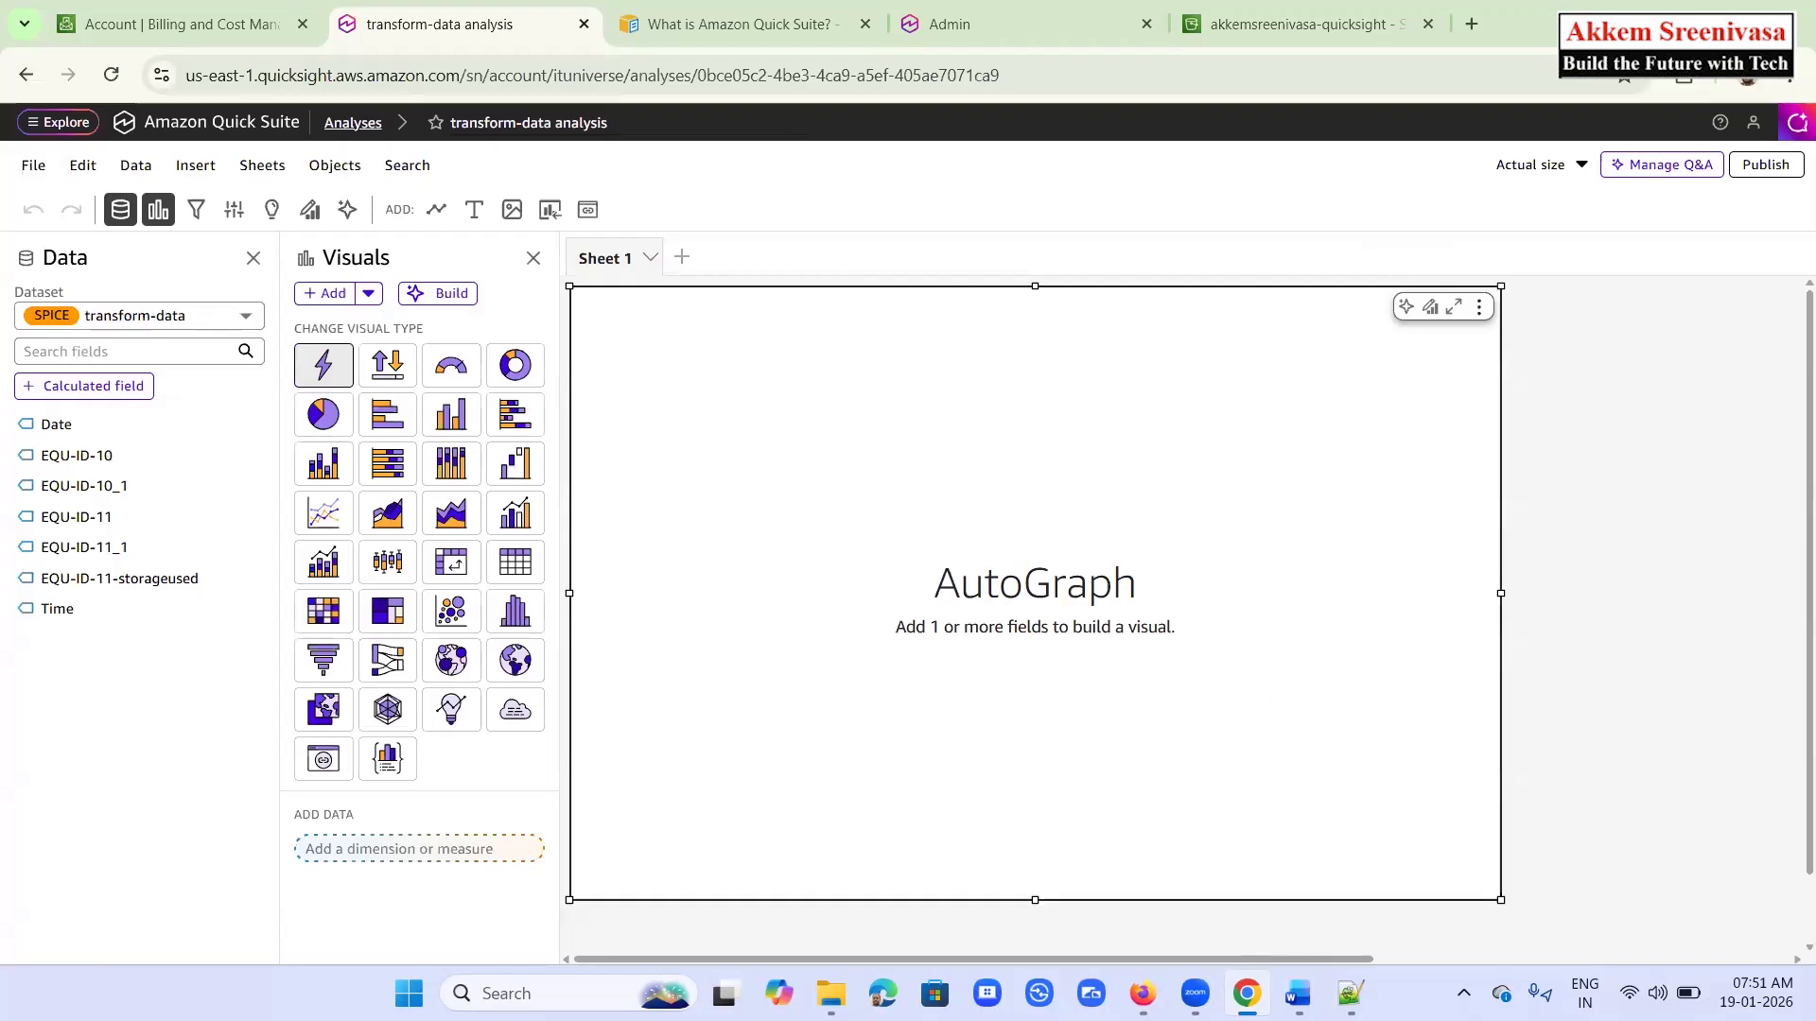
{"action": "left_click", "coordinate": [1297, 993]}
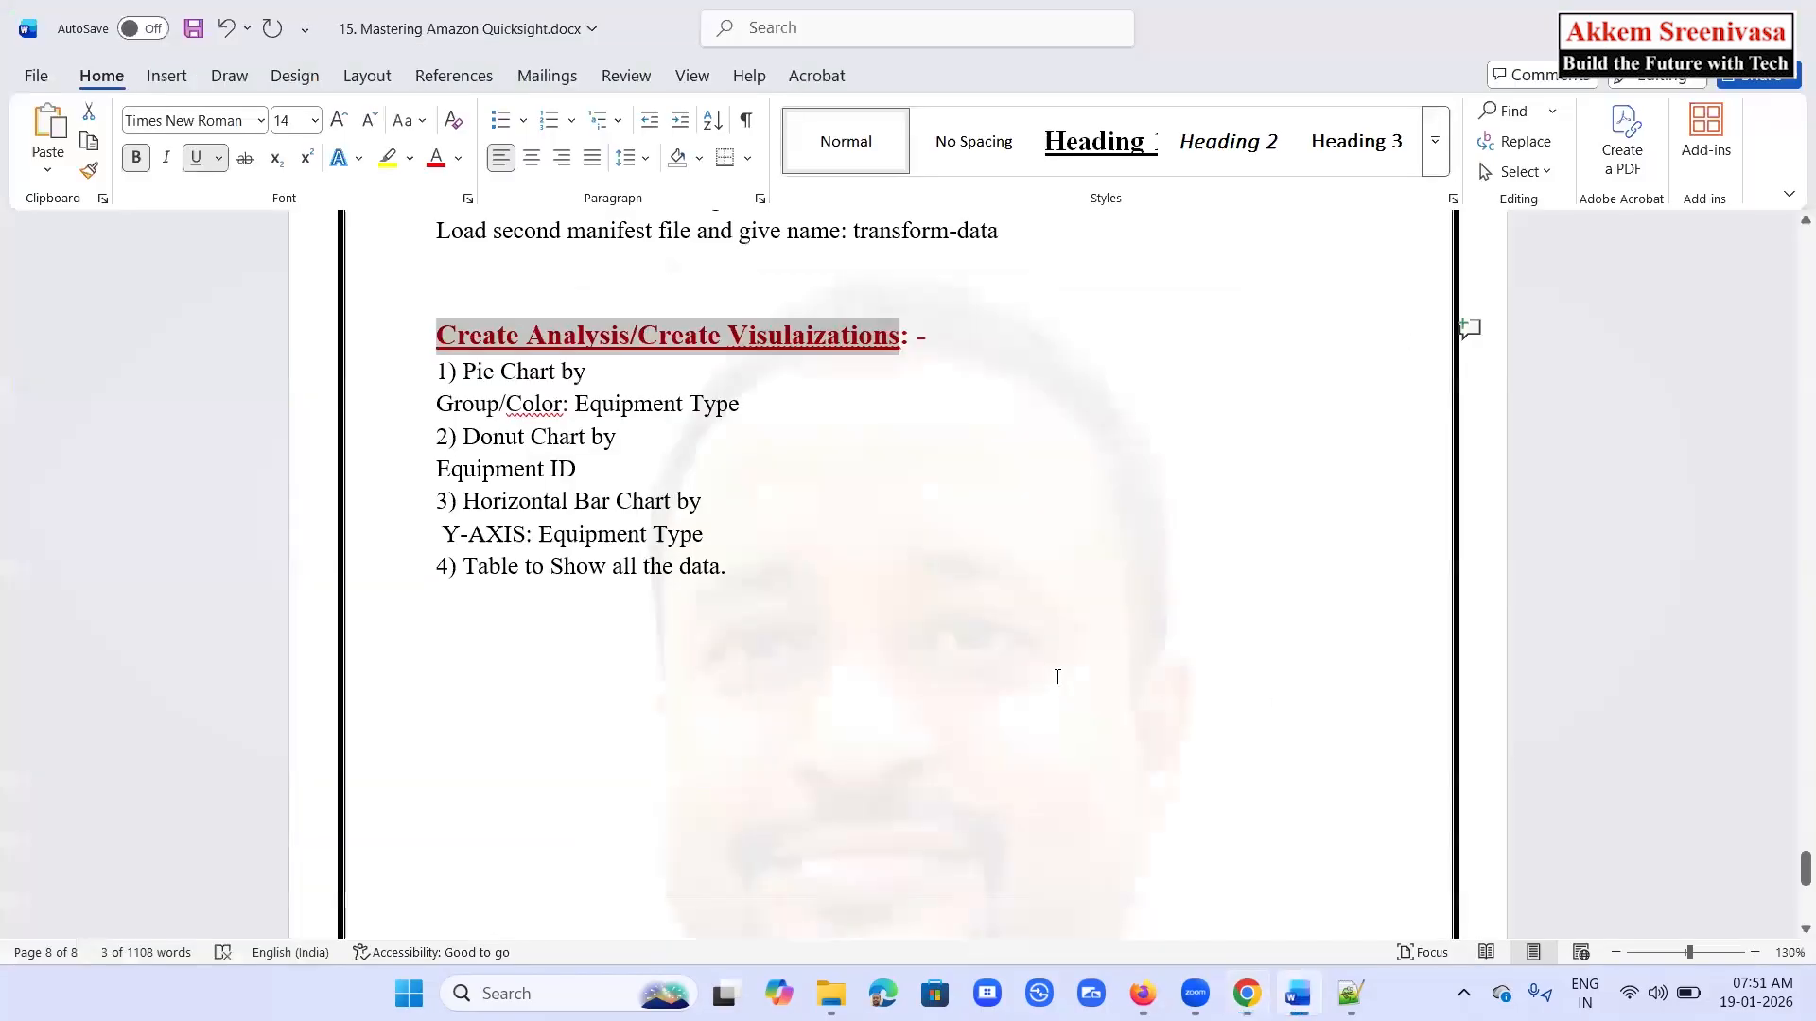
{"action": "key", "text": "alt+Tab"}
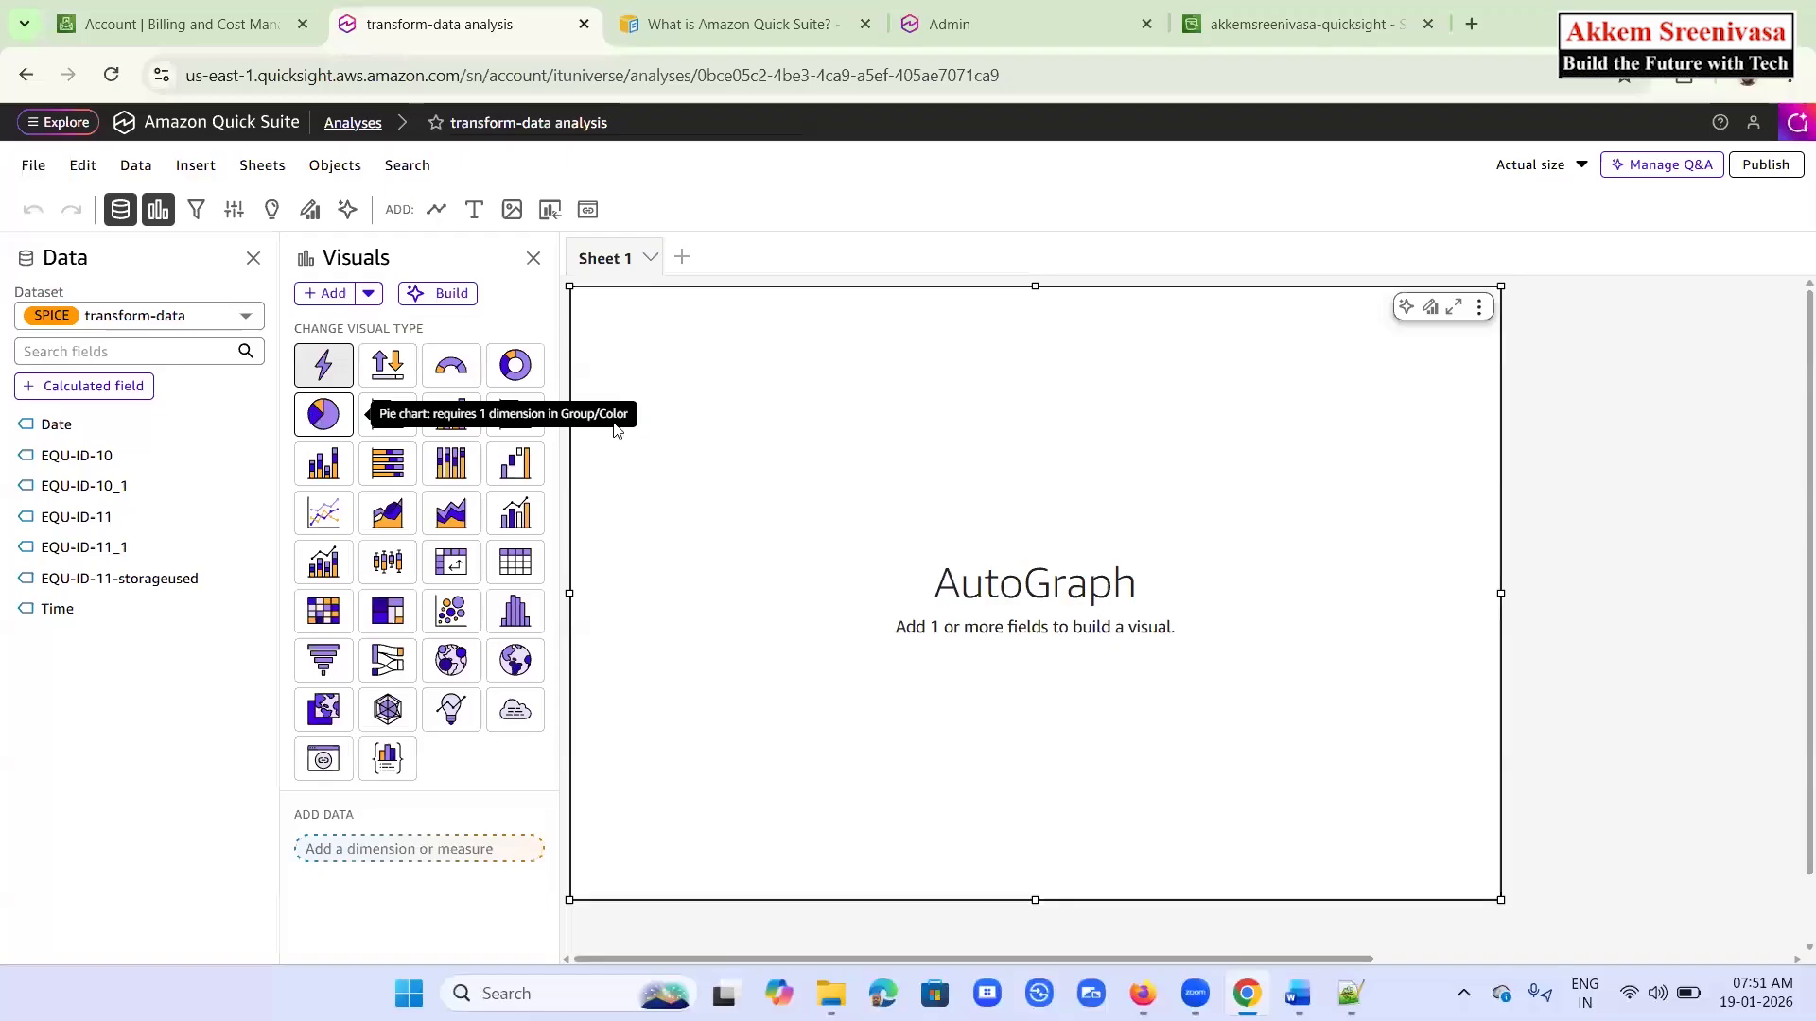
{"action": "left_click", "coordinate": [321, 416]}
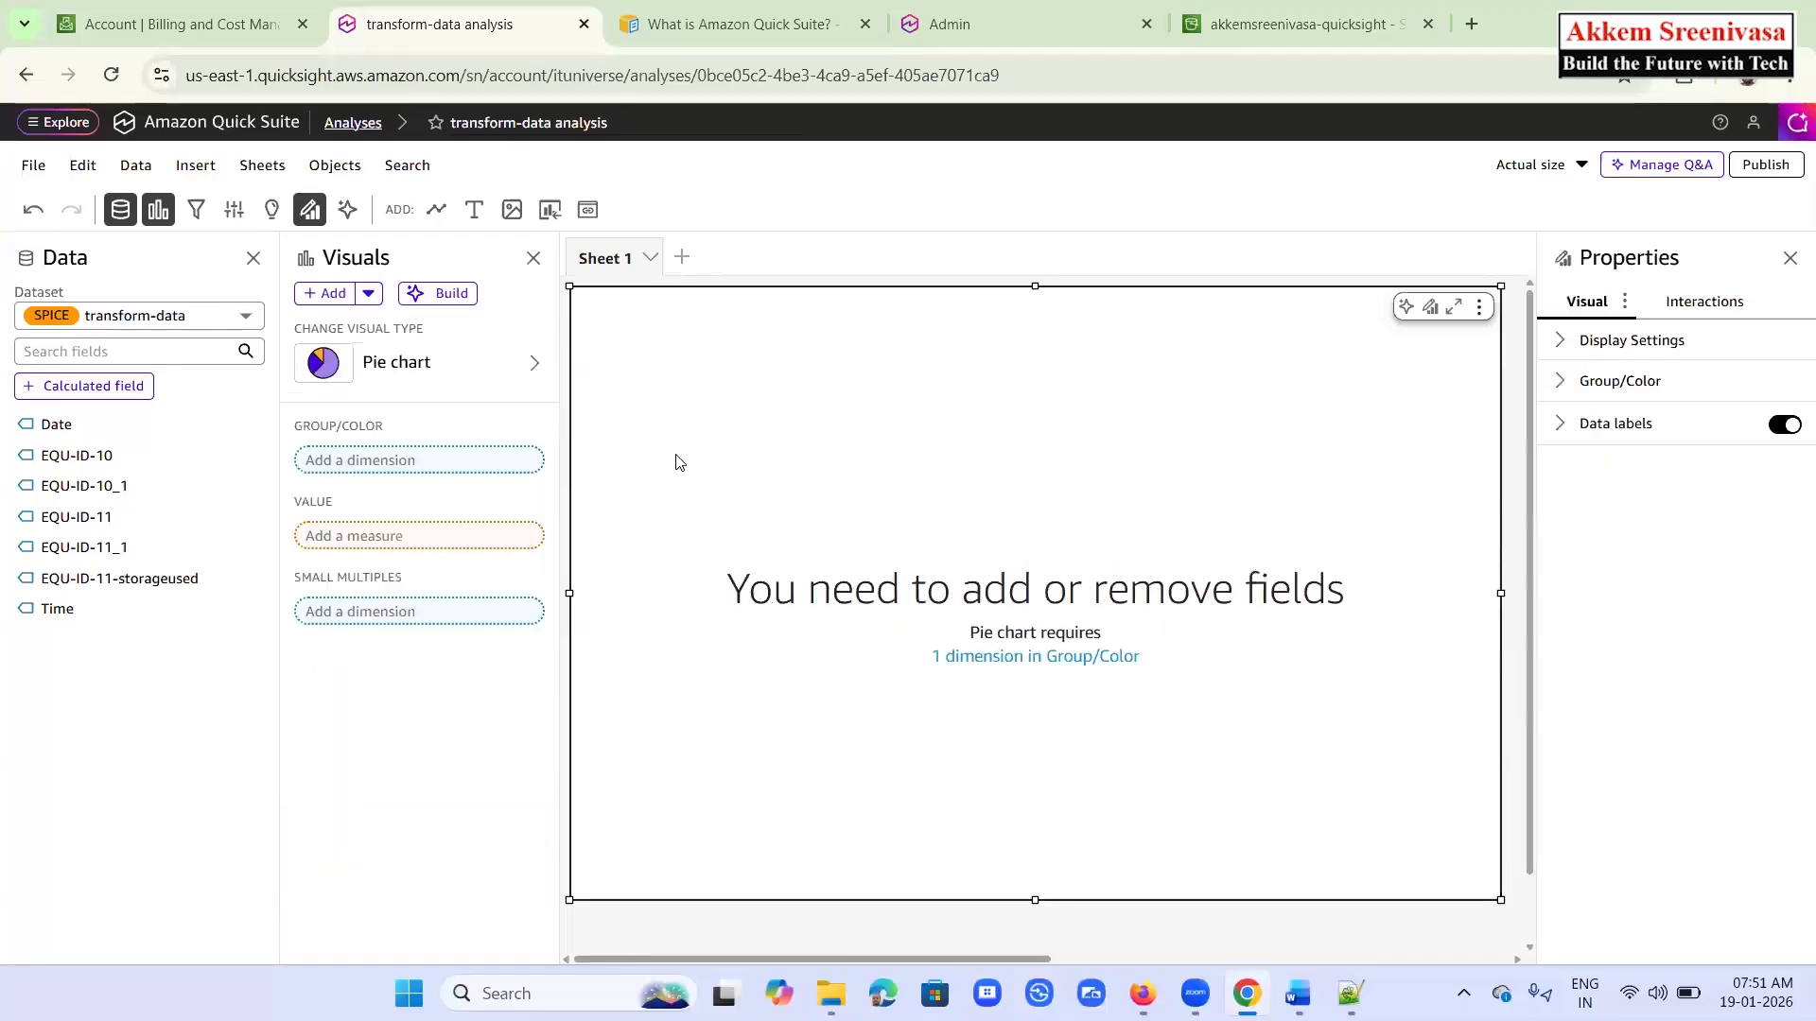
Check the pie chart's Group/Color entry in the Word notes and switch the analysis's active dataset to s3-radata-2024-06
{"action": "left_click", "coordinate": [1297, 993]}
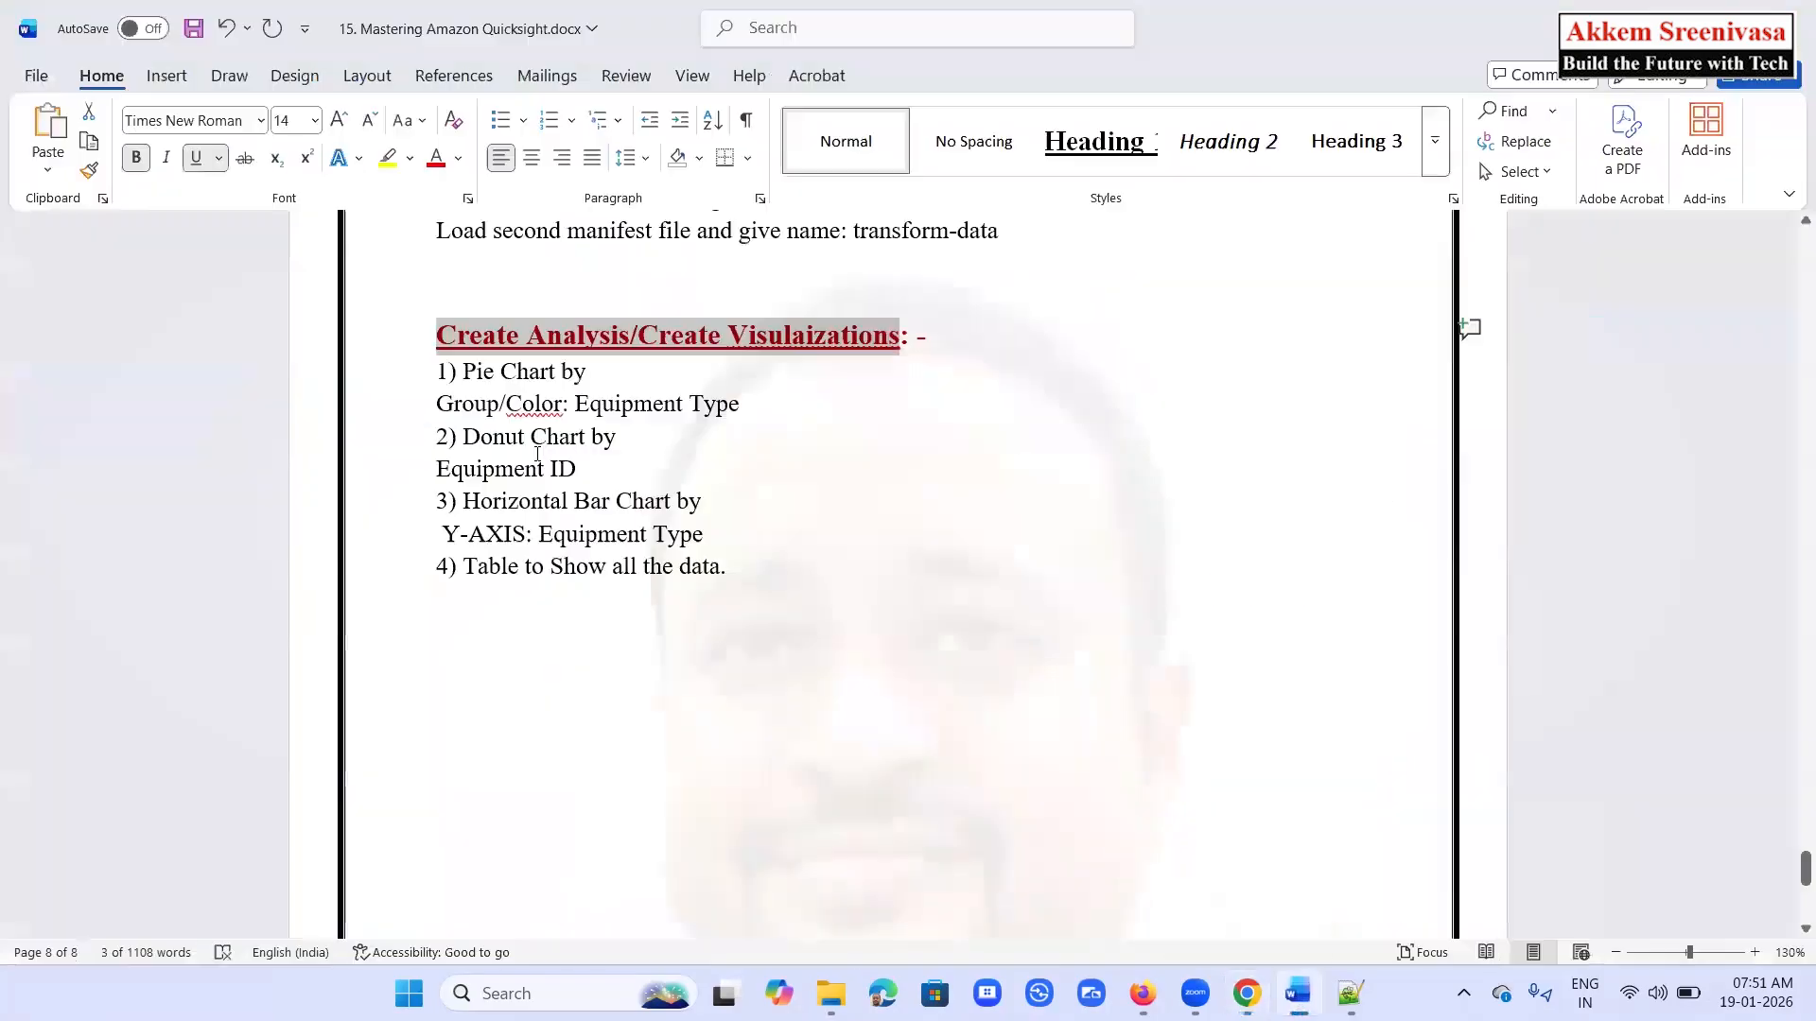
{"action": "left_click_drag", "start_coordinate": [436, 405], "coordinate": [563, 405]}
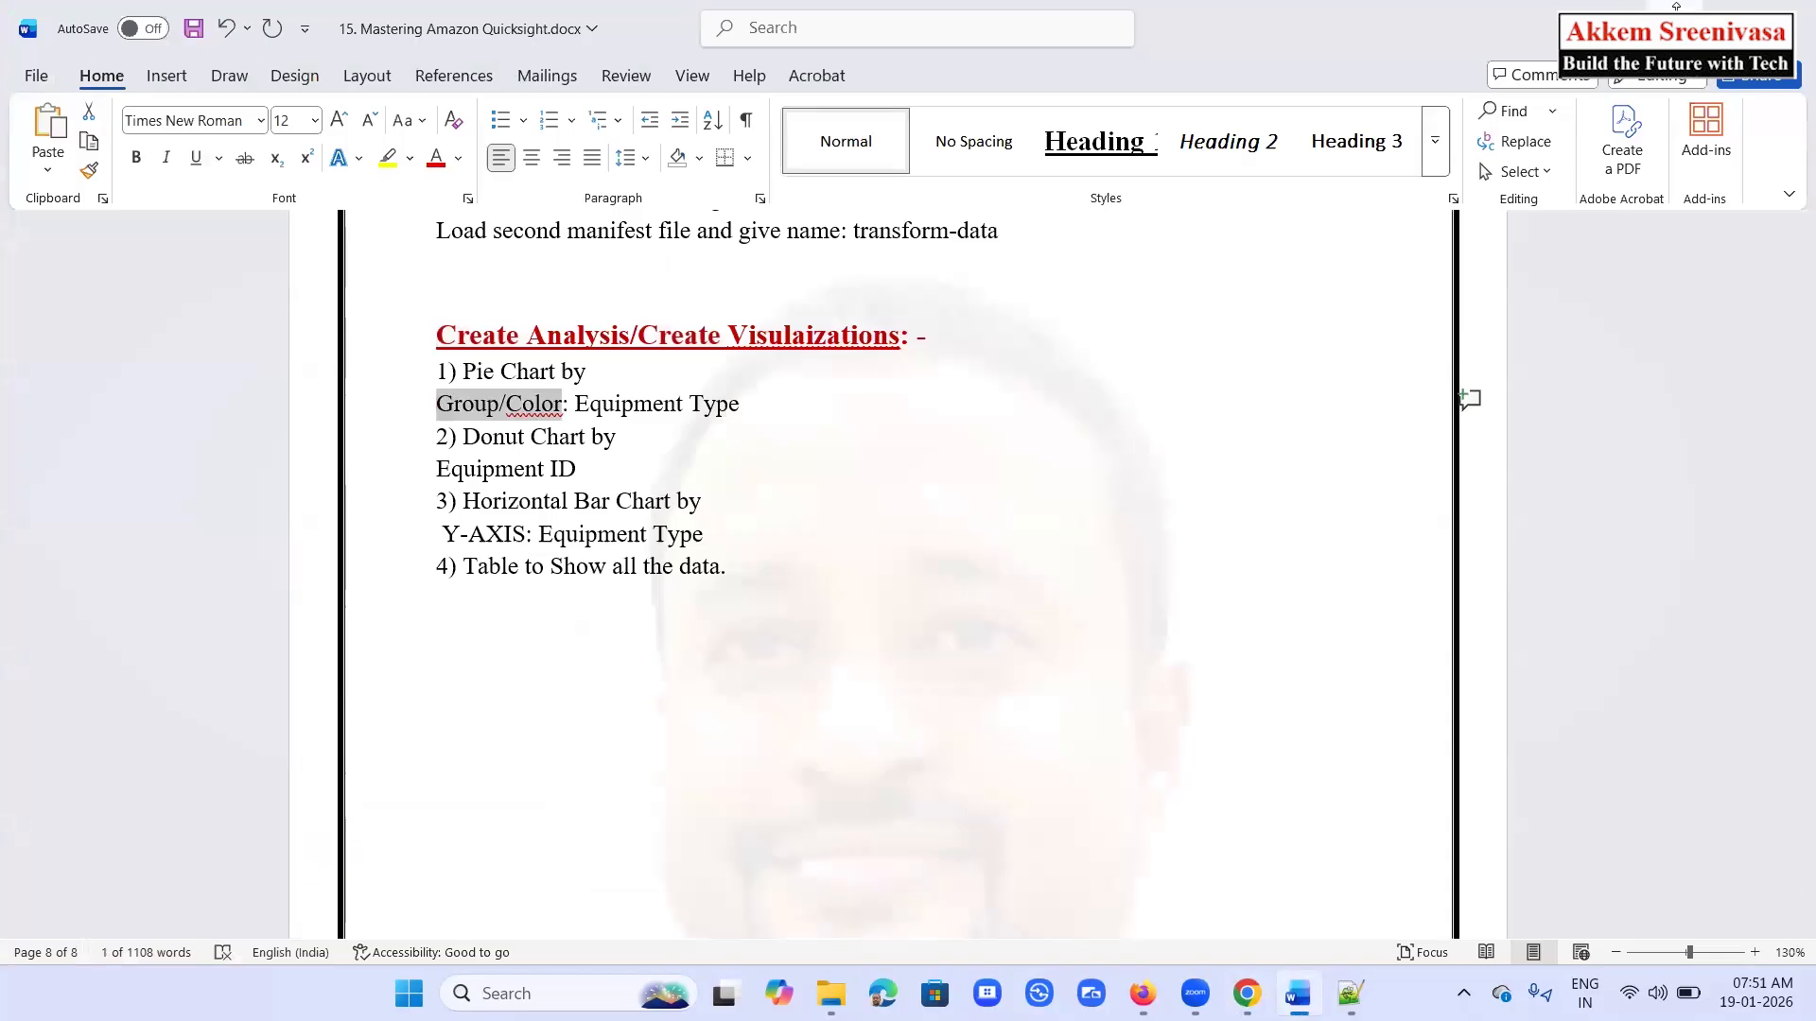
{"action": "key", "text": "alt+Tab"}
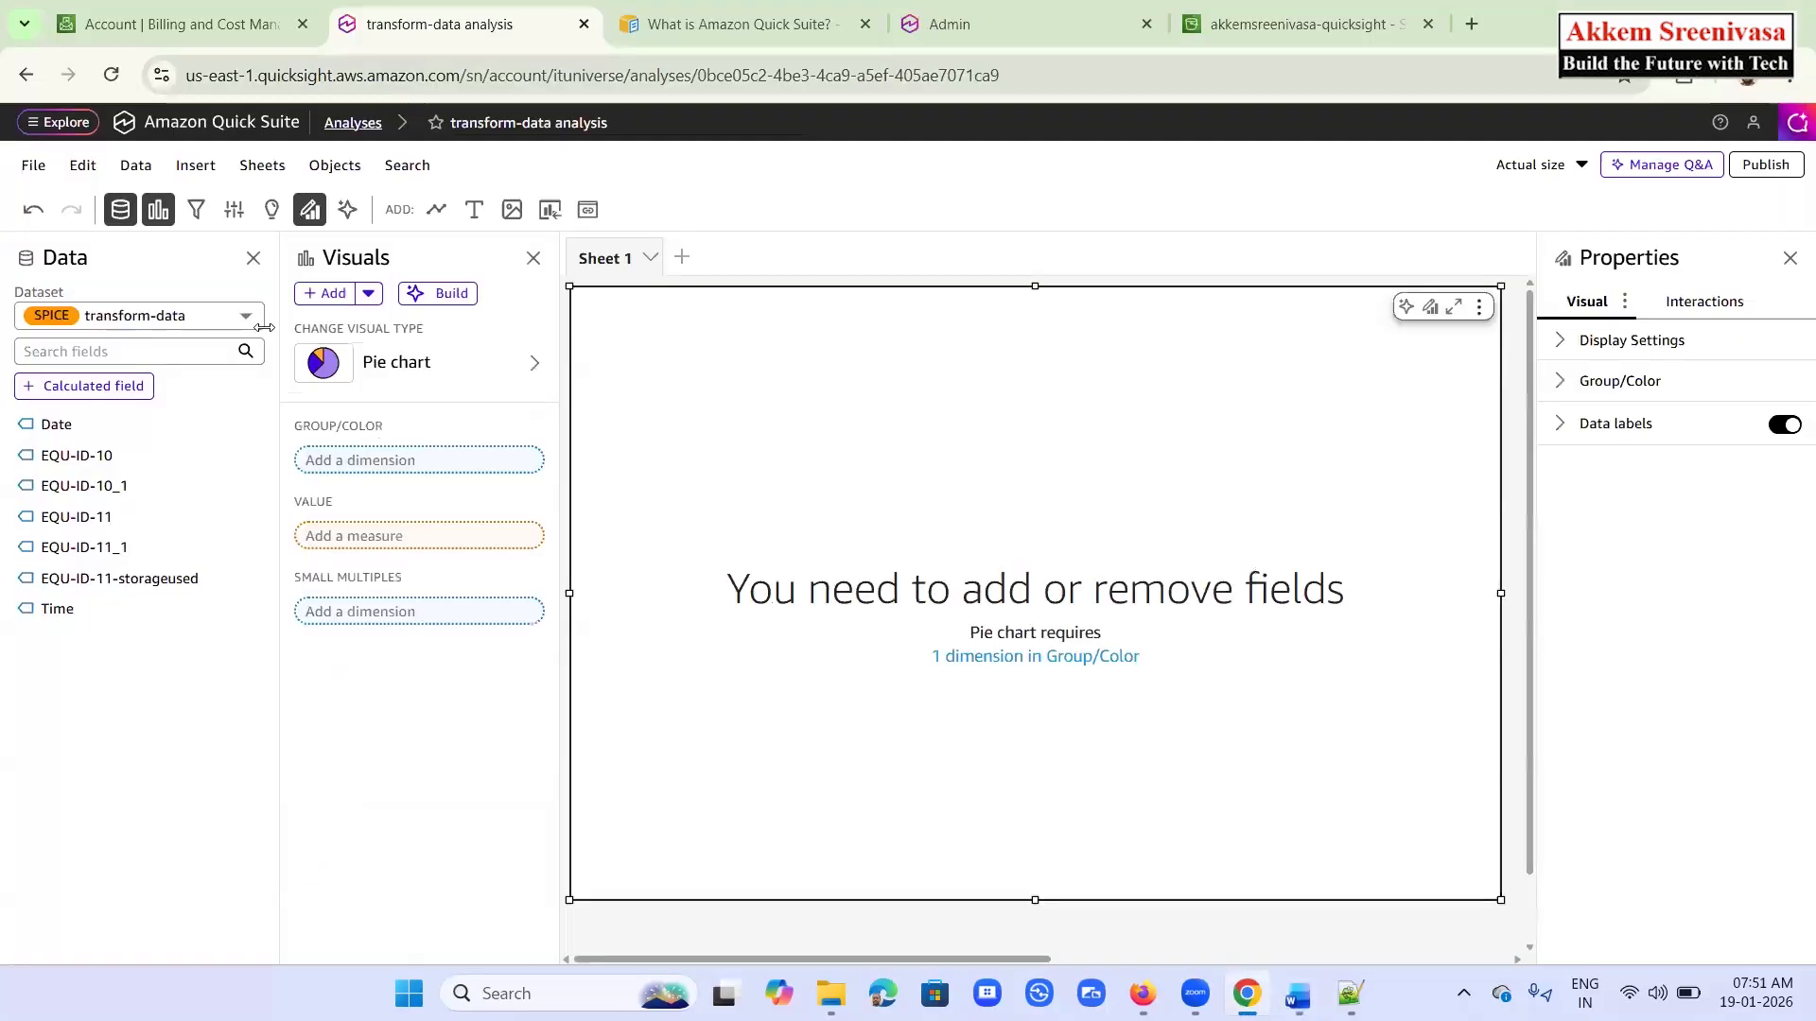
{"action": "left_click", "coordinate": [468, 460]}
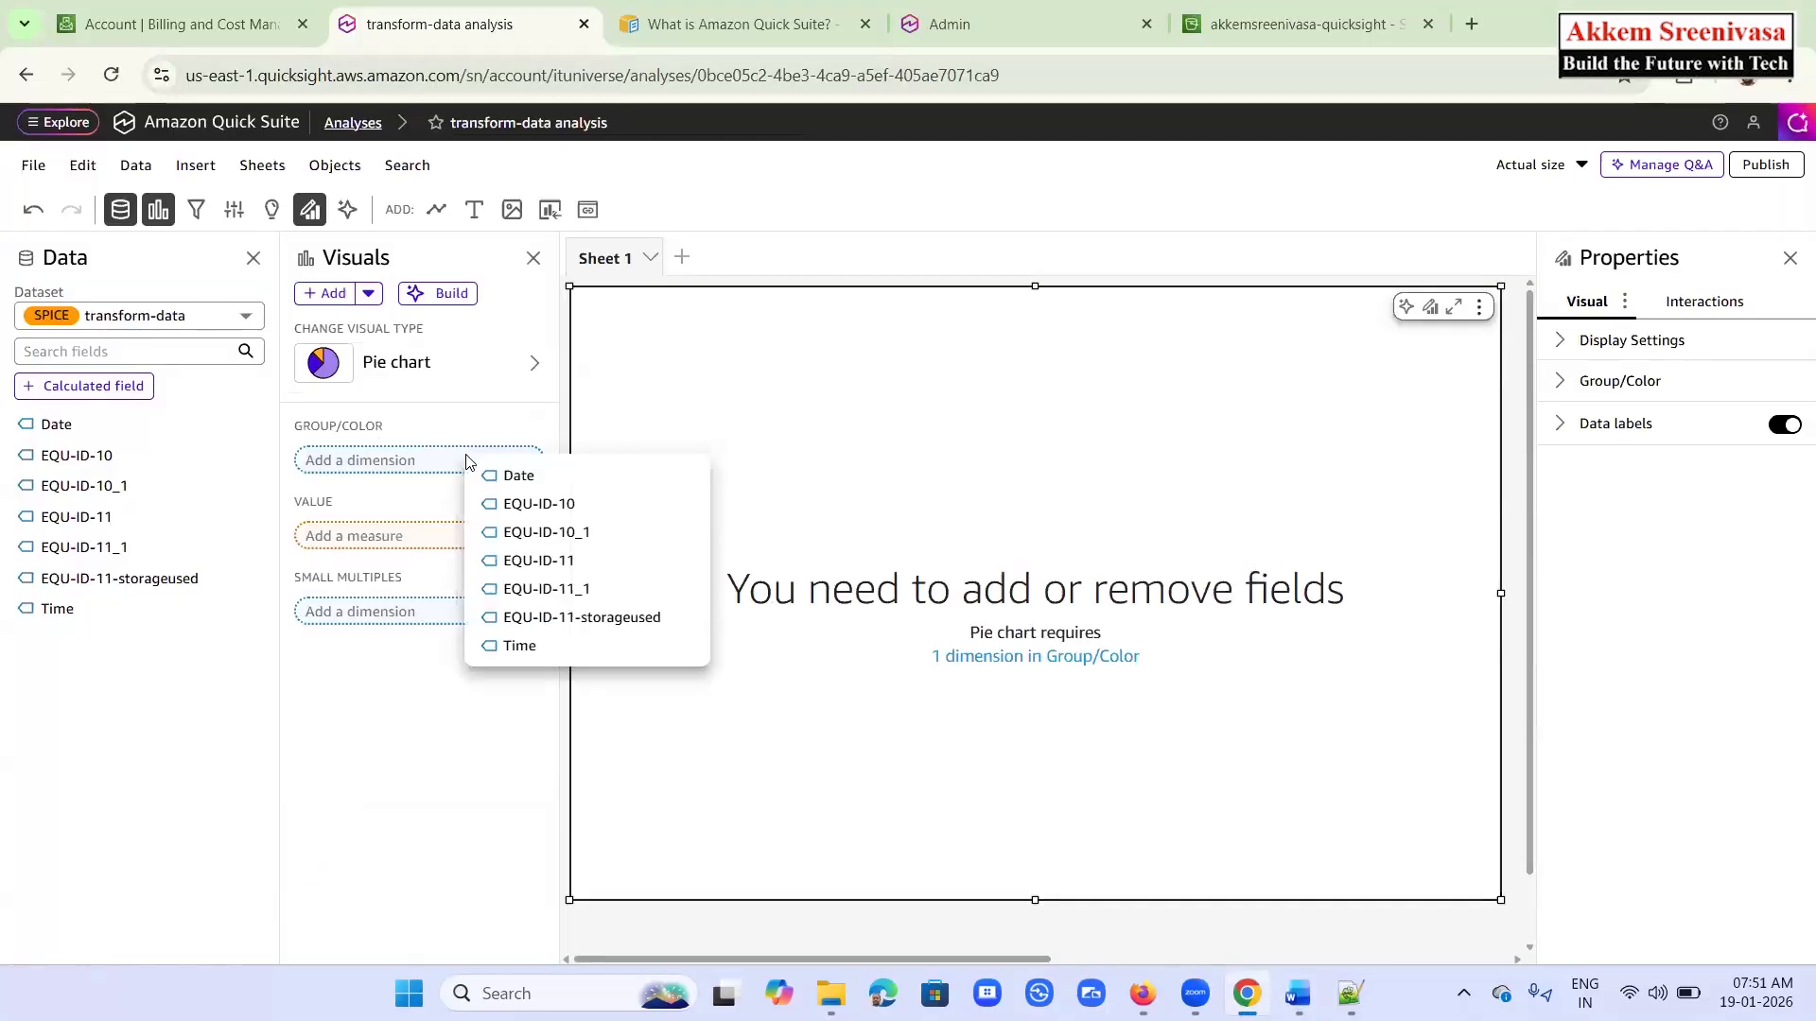
{"action": "left_click", "coordinate": [181, 320]}
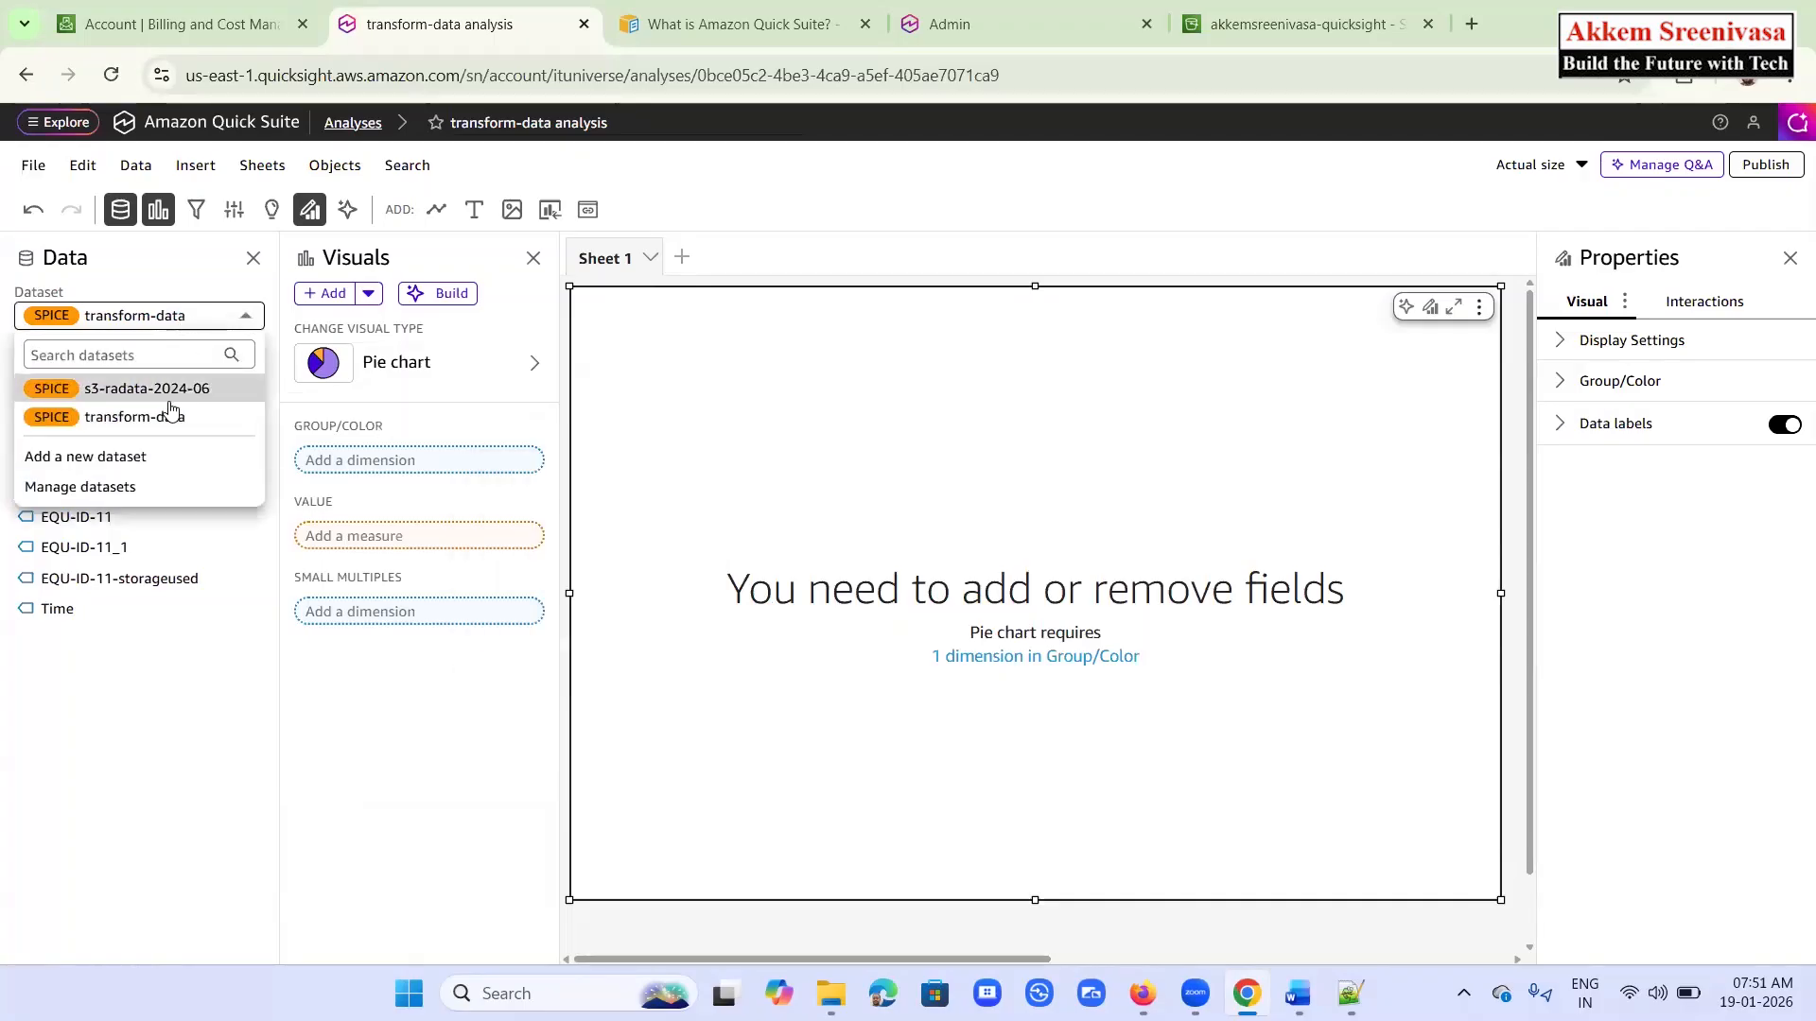
{"action": "left_click", "coordinate": [170, 400]}
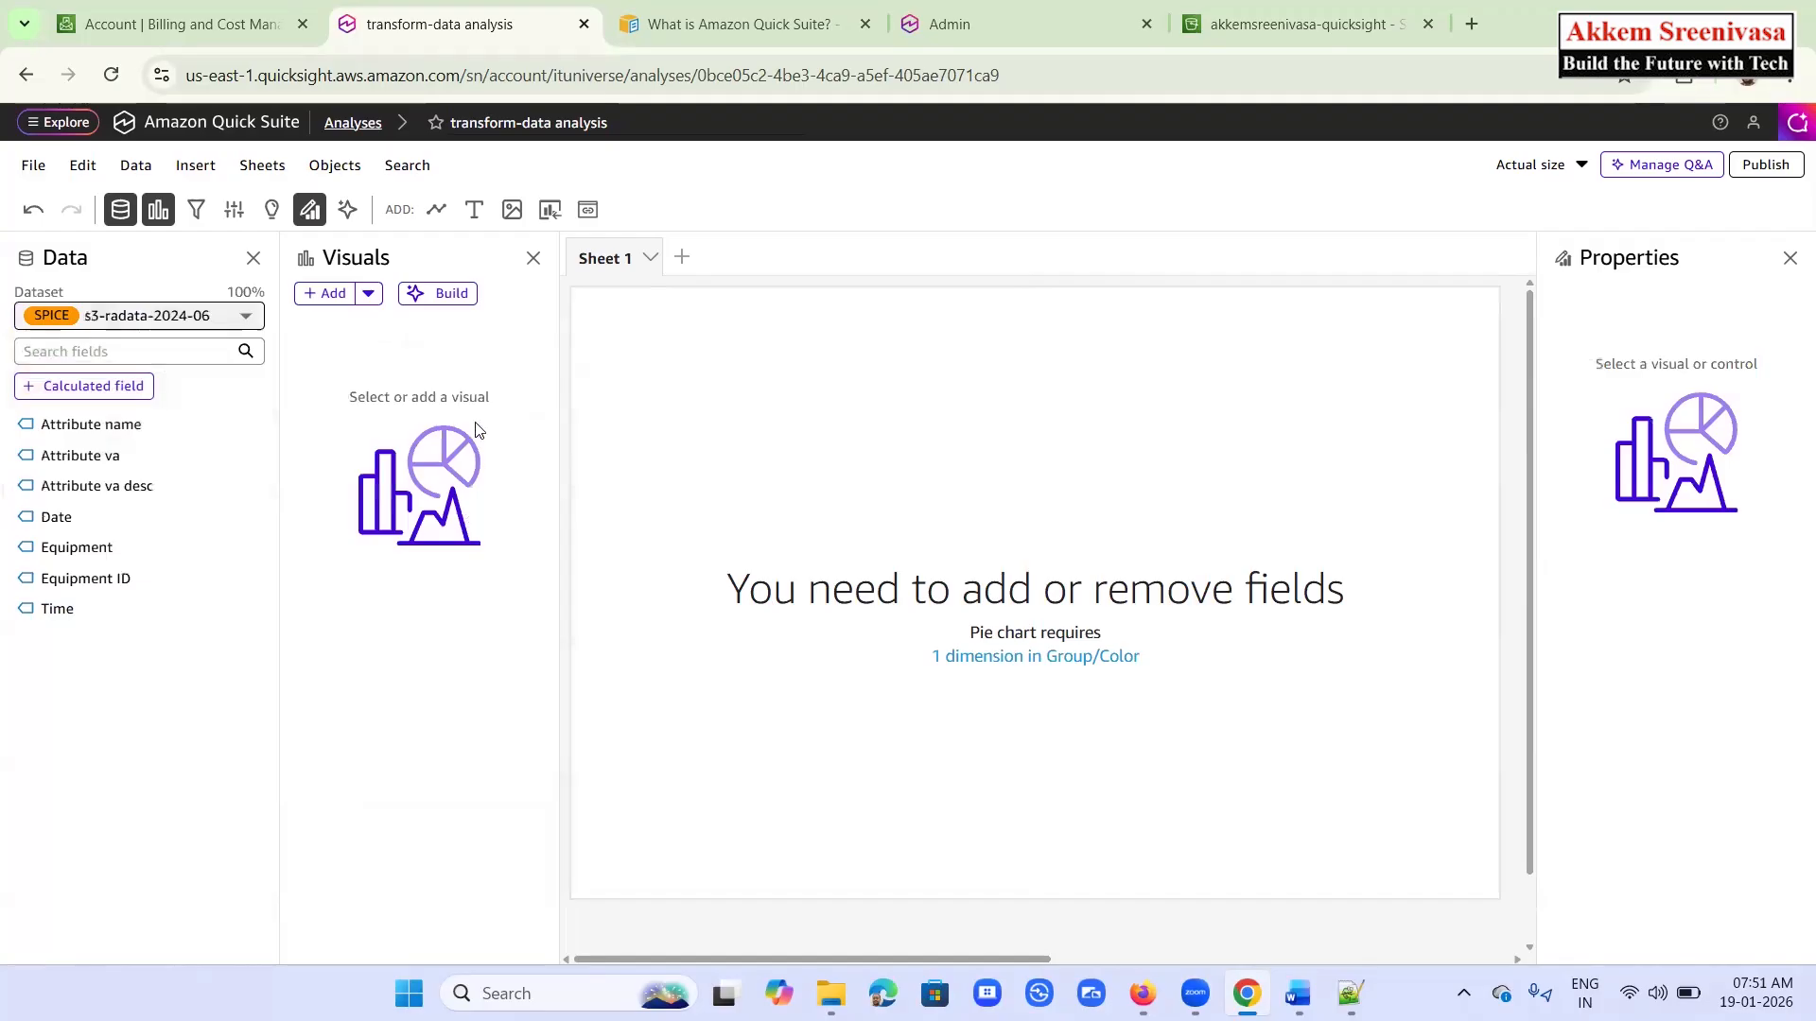
Add a new pie chart to the sheet, group it by Equipment ID, and check it against the Word notes
{"action": "left_click", "coordinate": [443, 293]}
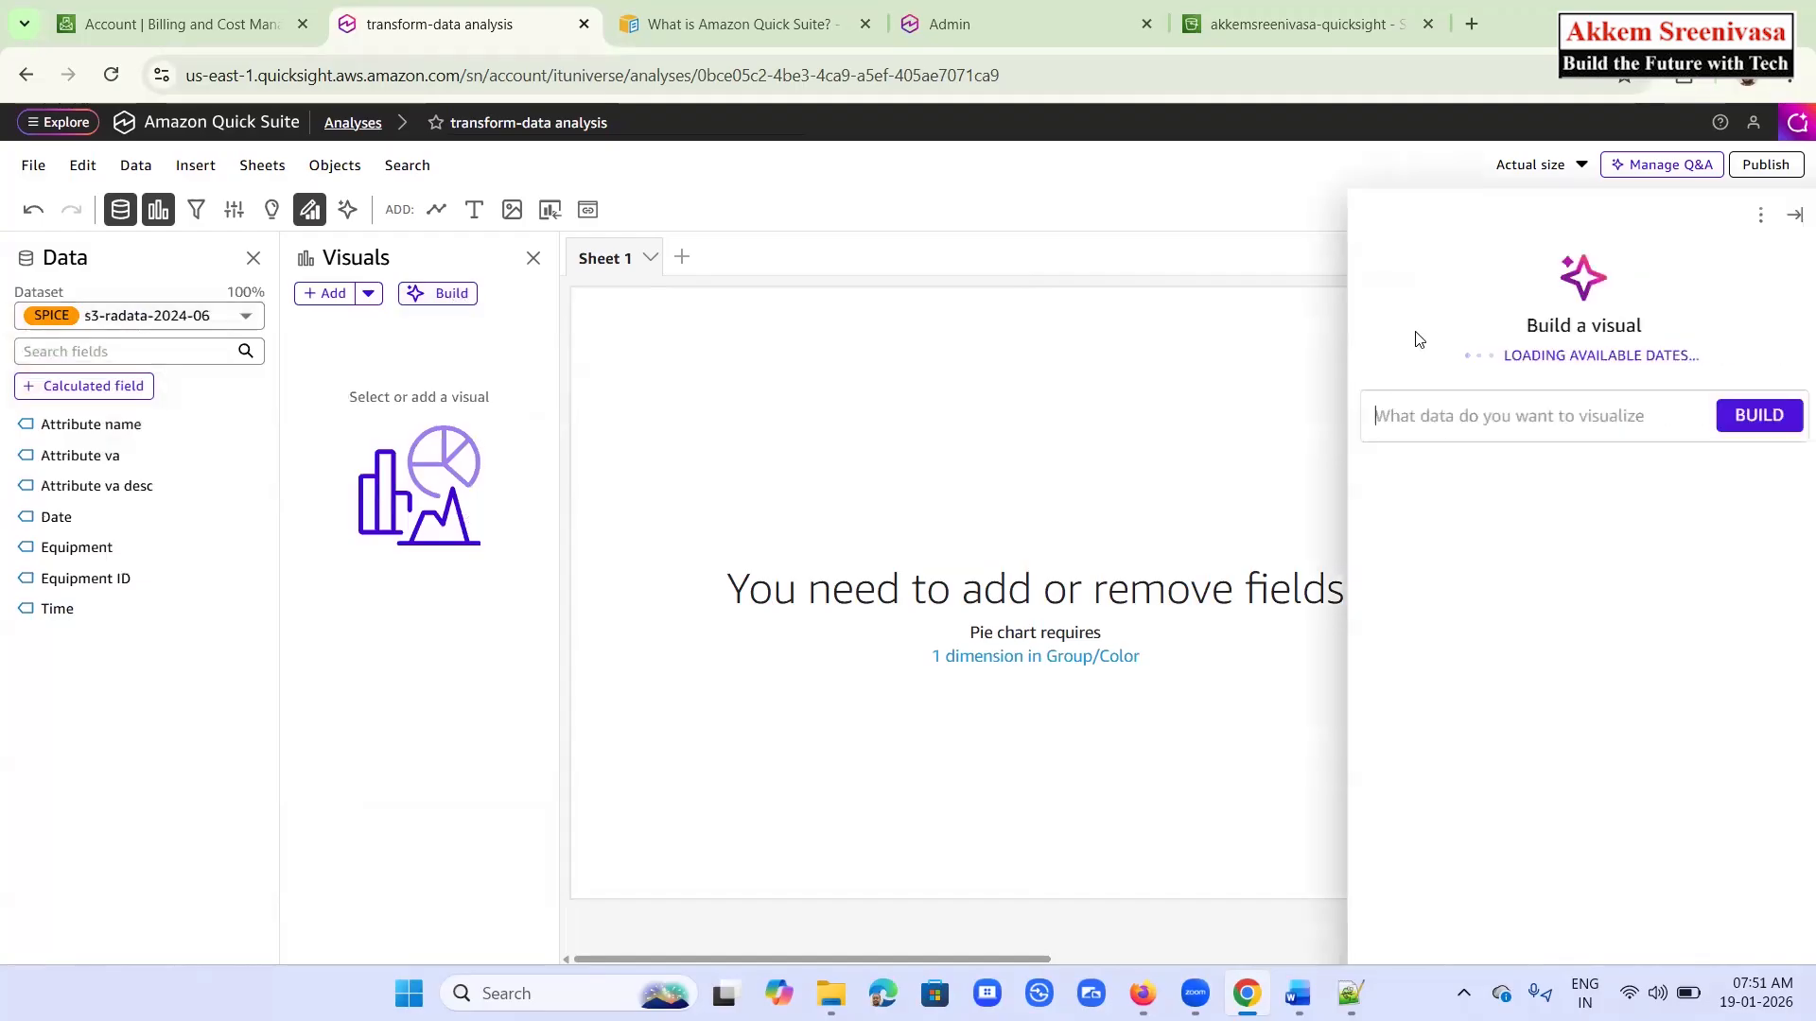
{"action": "left_click", "coordinate": [332, 301]}
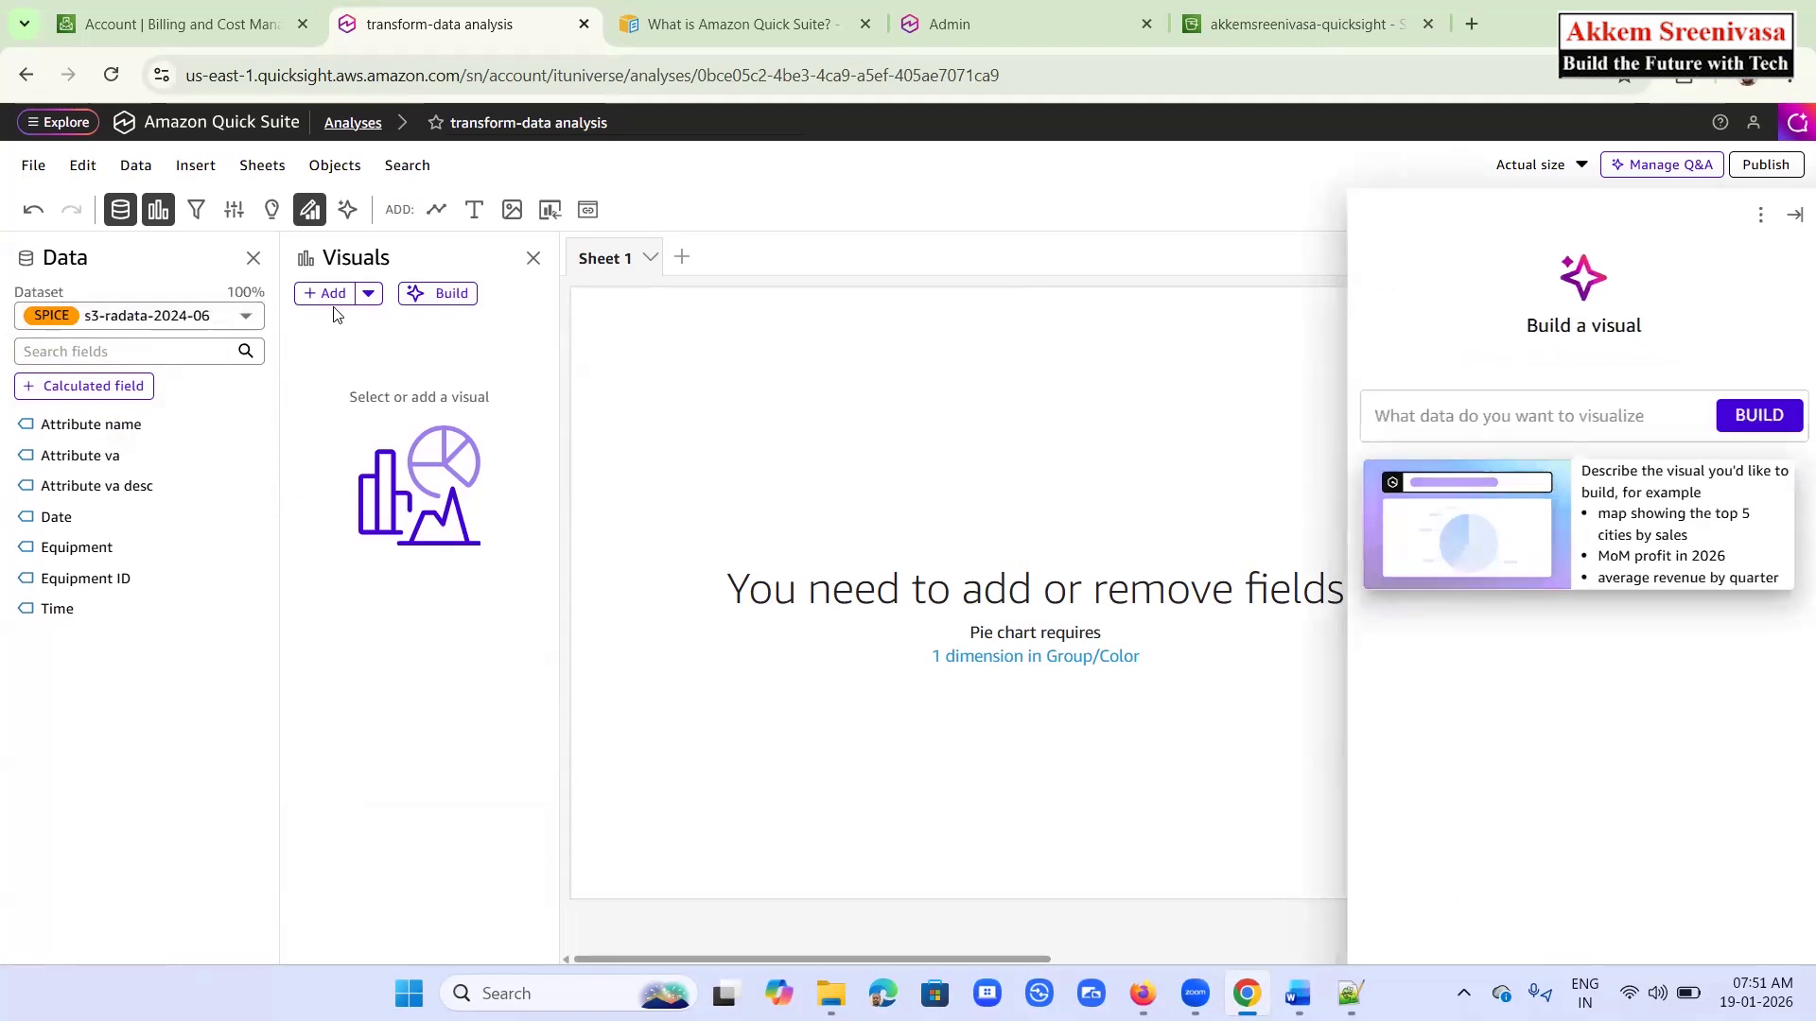
{"action": "left_click", "coordinate": [332, 294]}
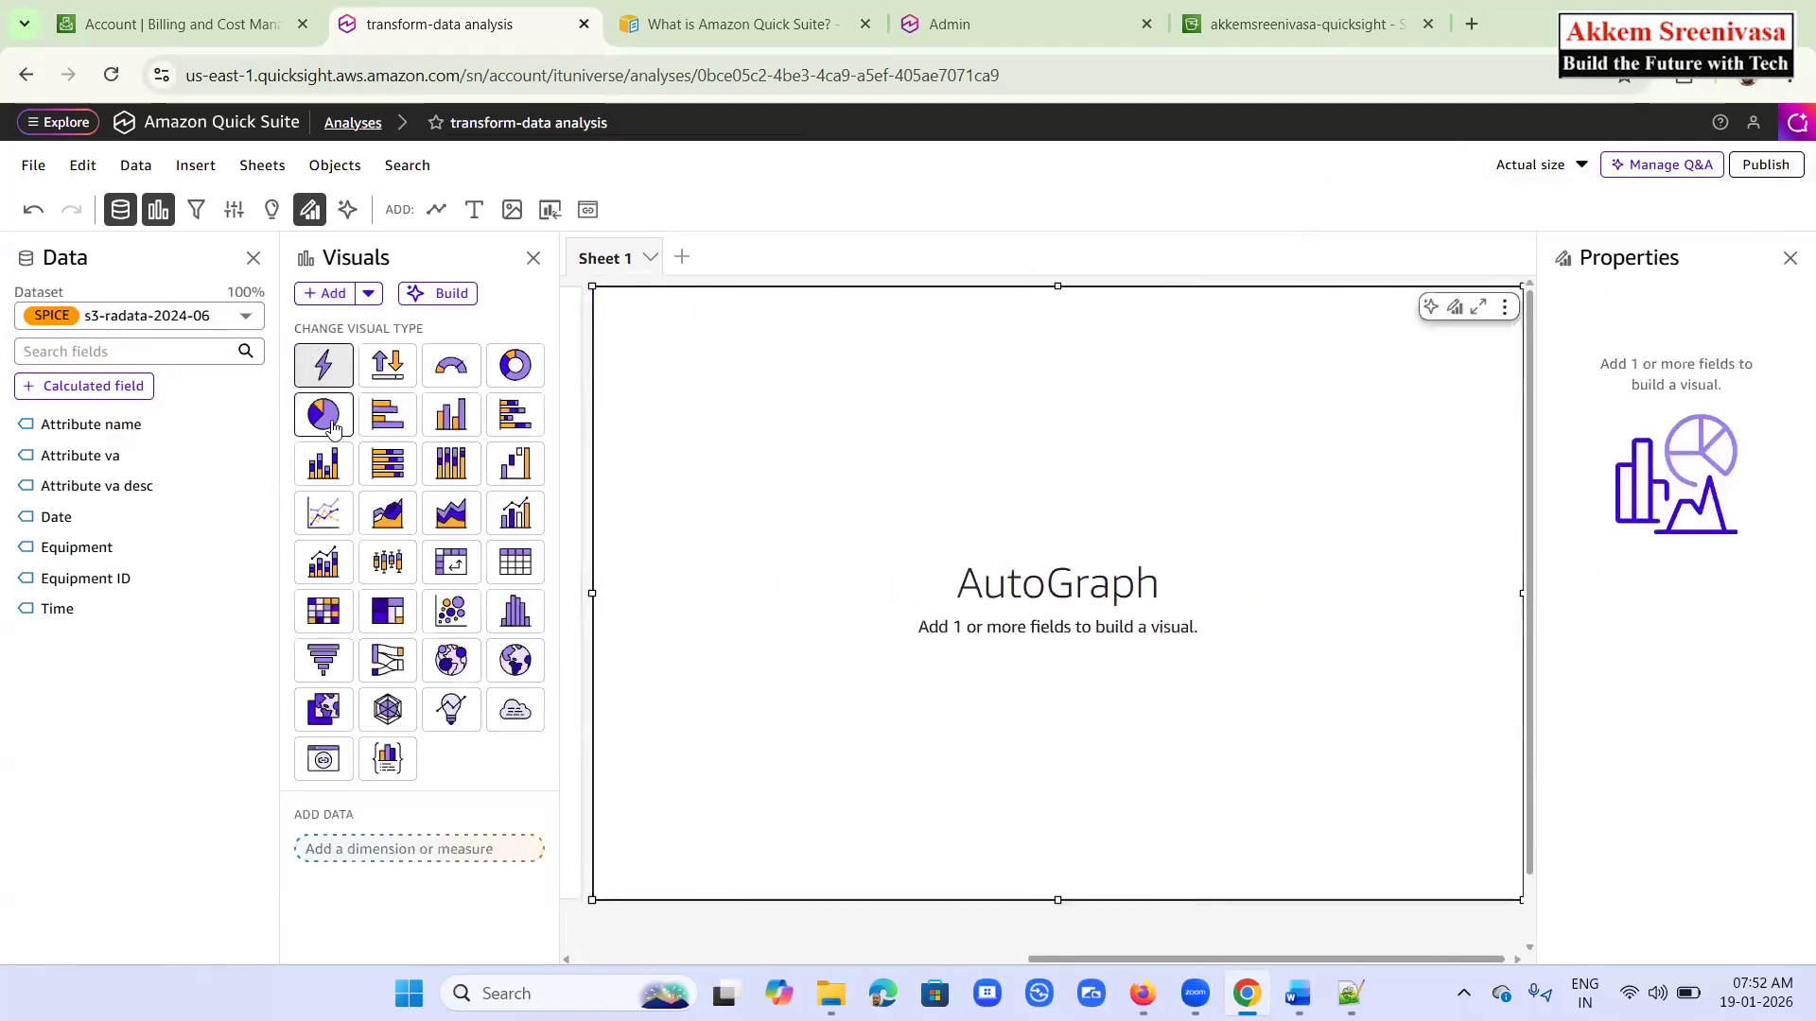
{"action": "left_click", "coordinate": [324, 415]}
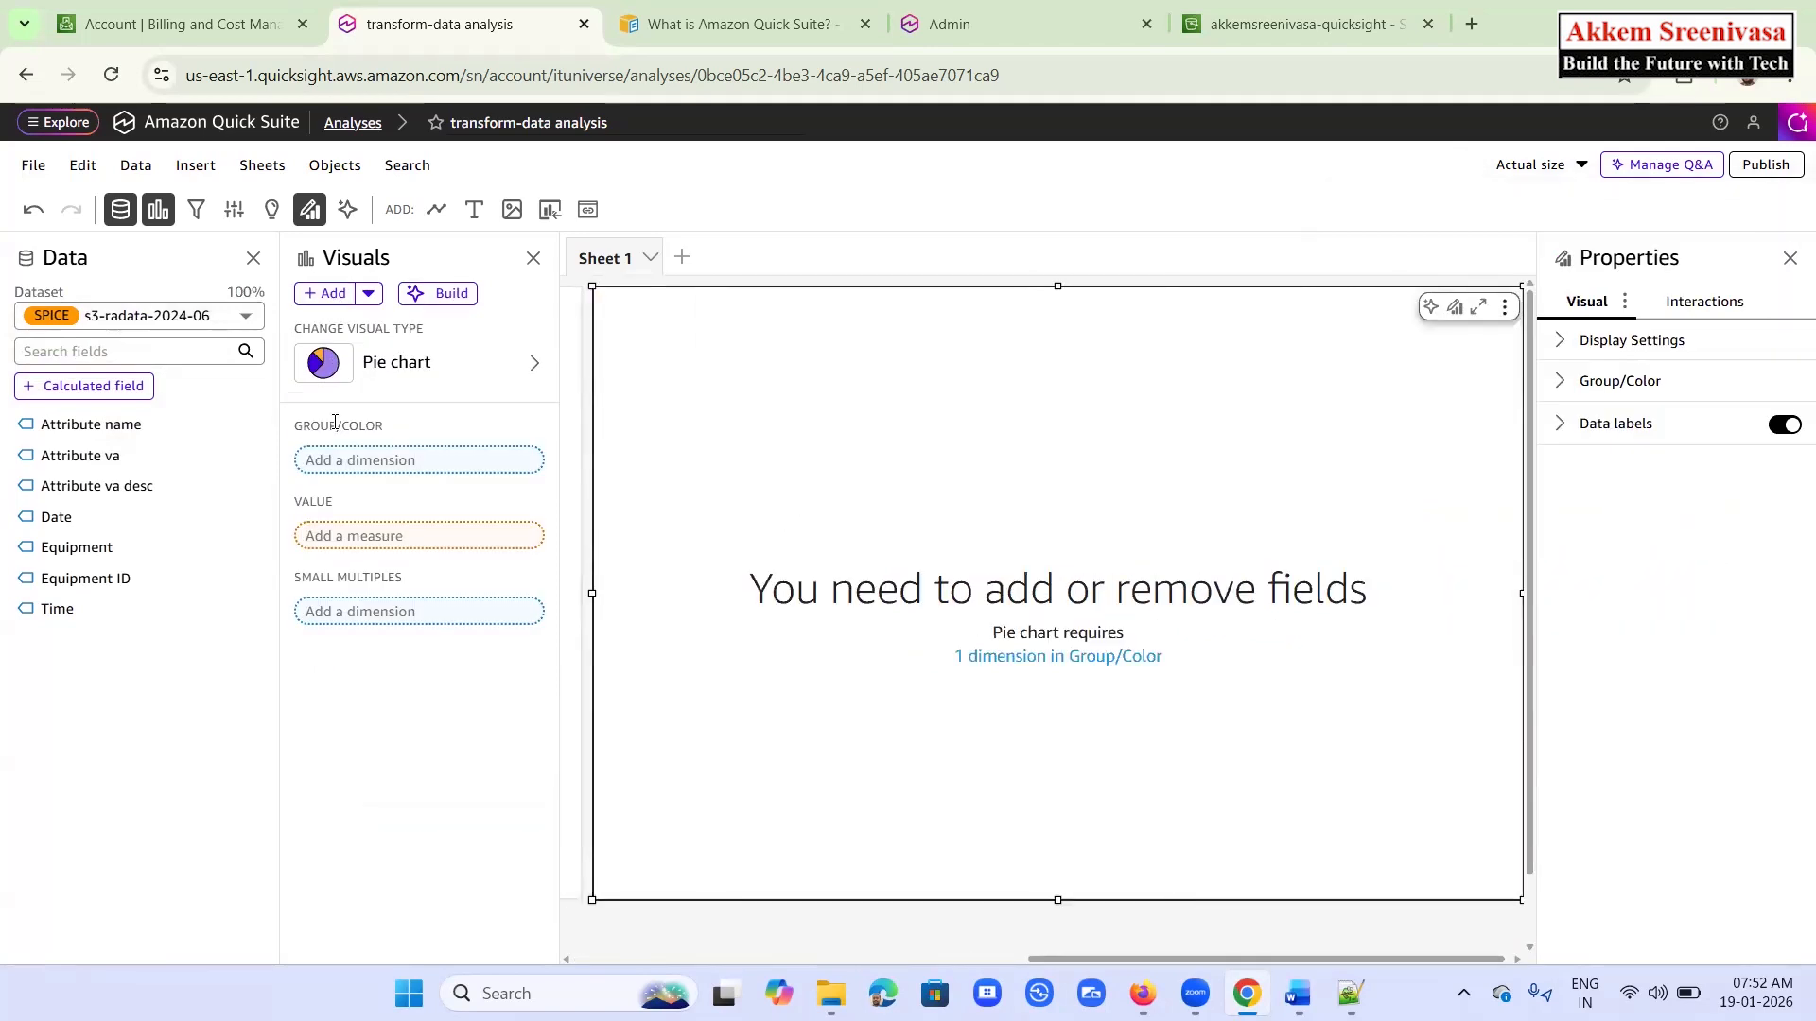
{"action": "left_click", "coordinate": [459, 465]}
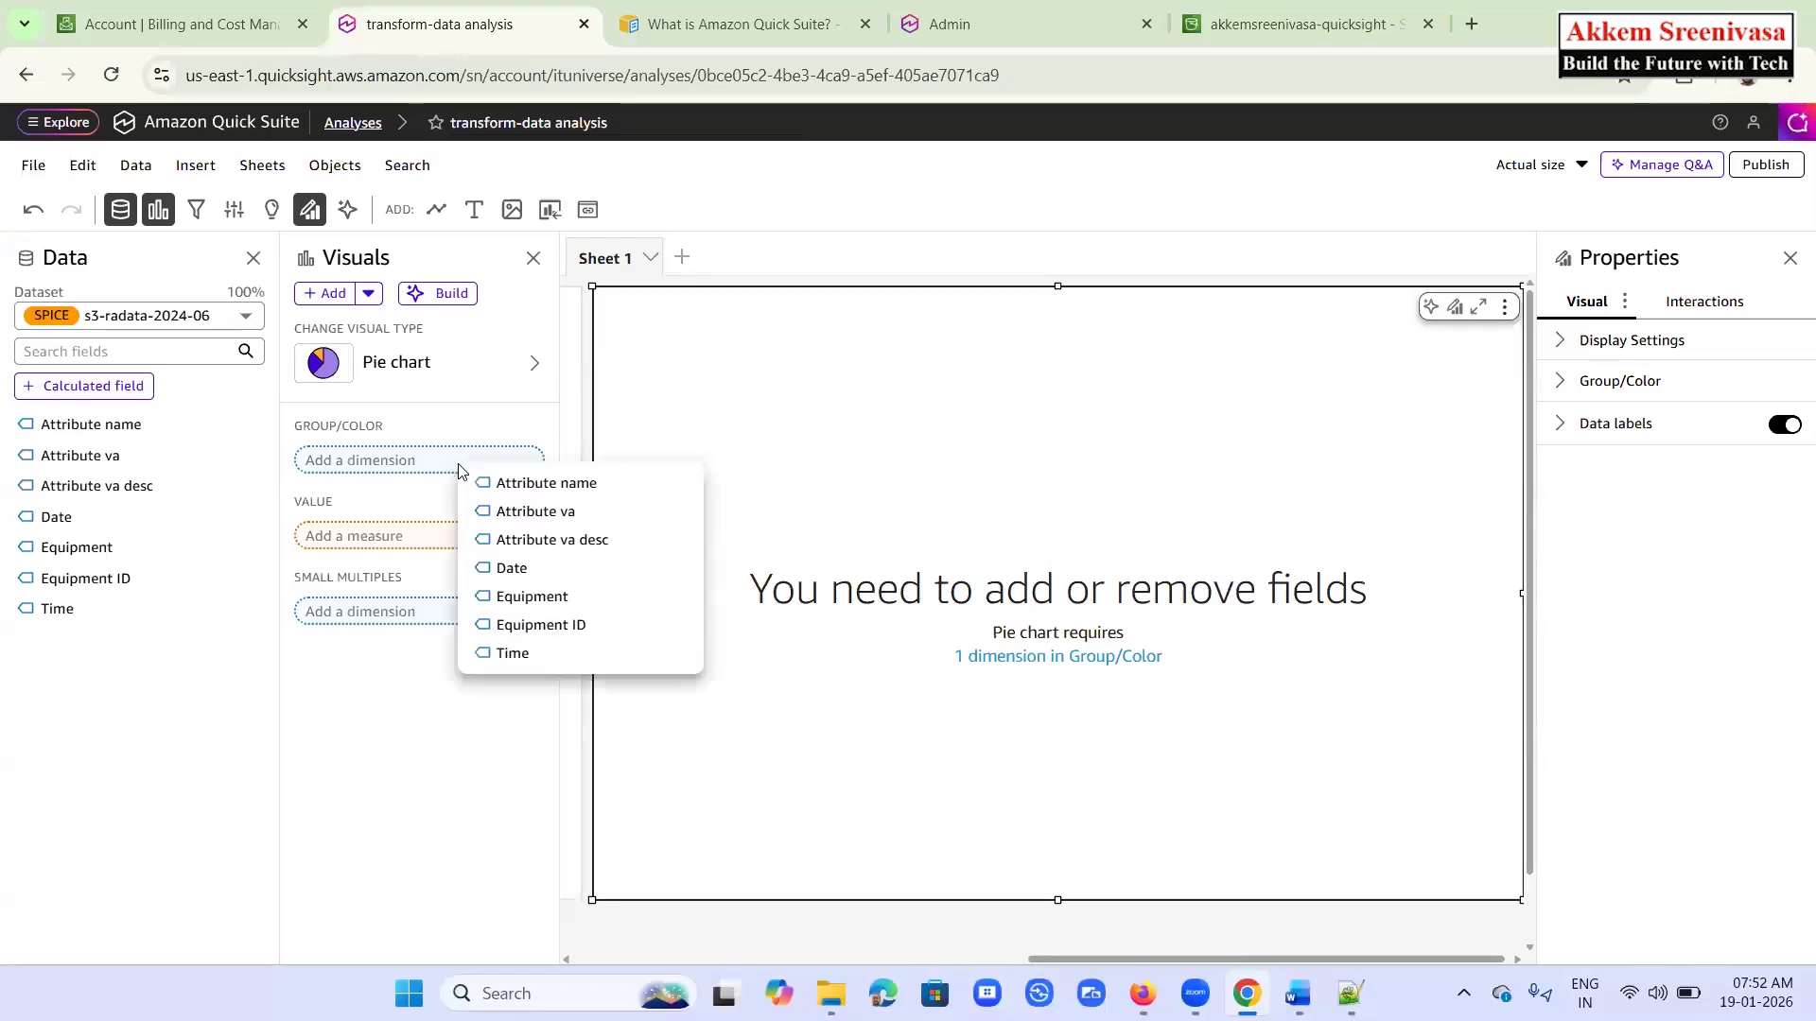
{"action": "left_click", "coordinate": [556, 626]}
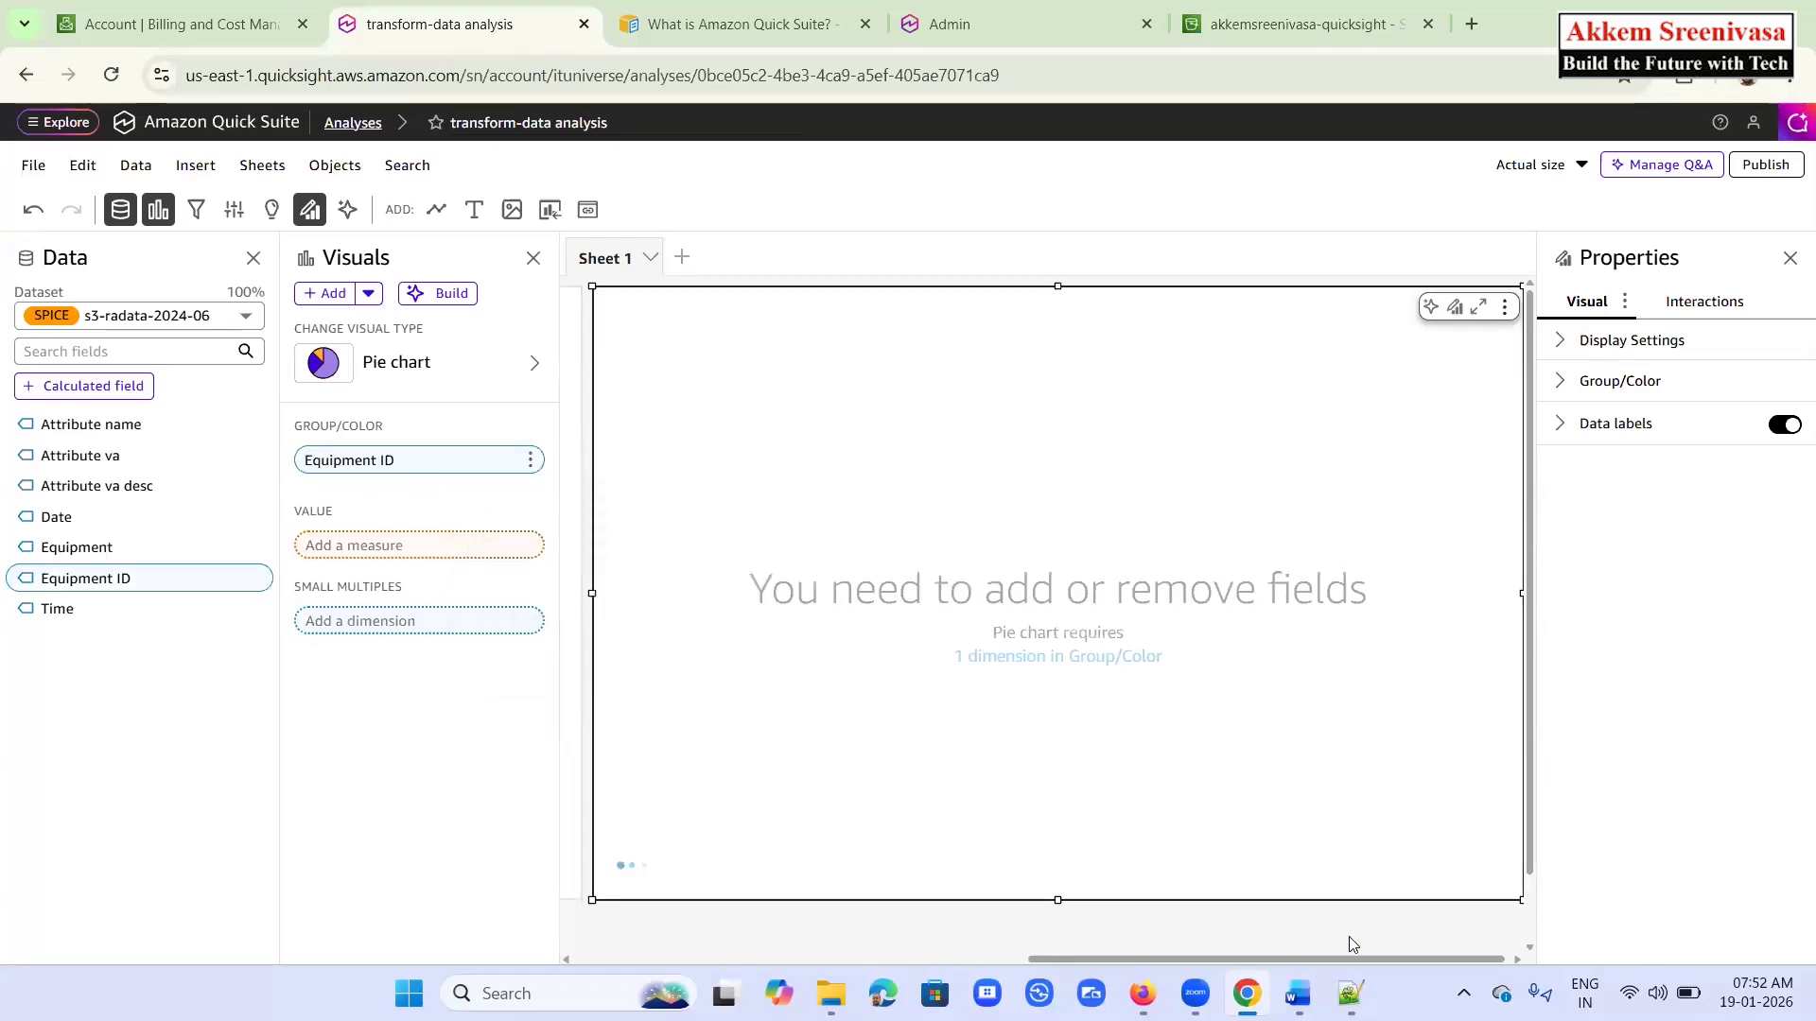
{"action": "left_click", "coordinate": [1297, 992]}
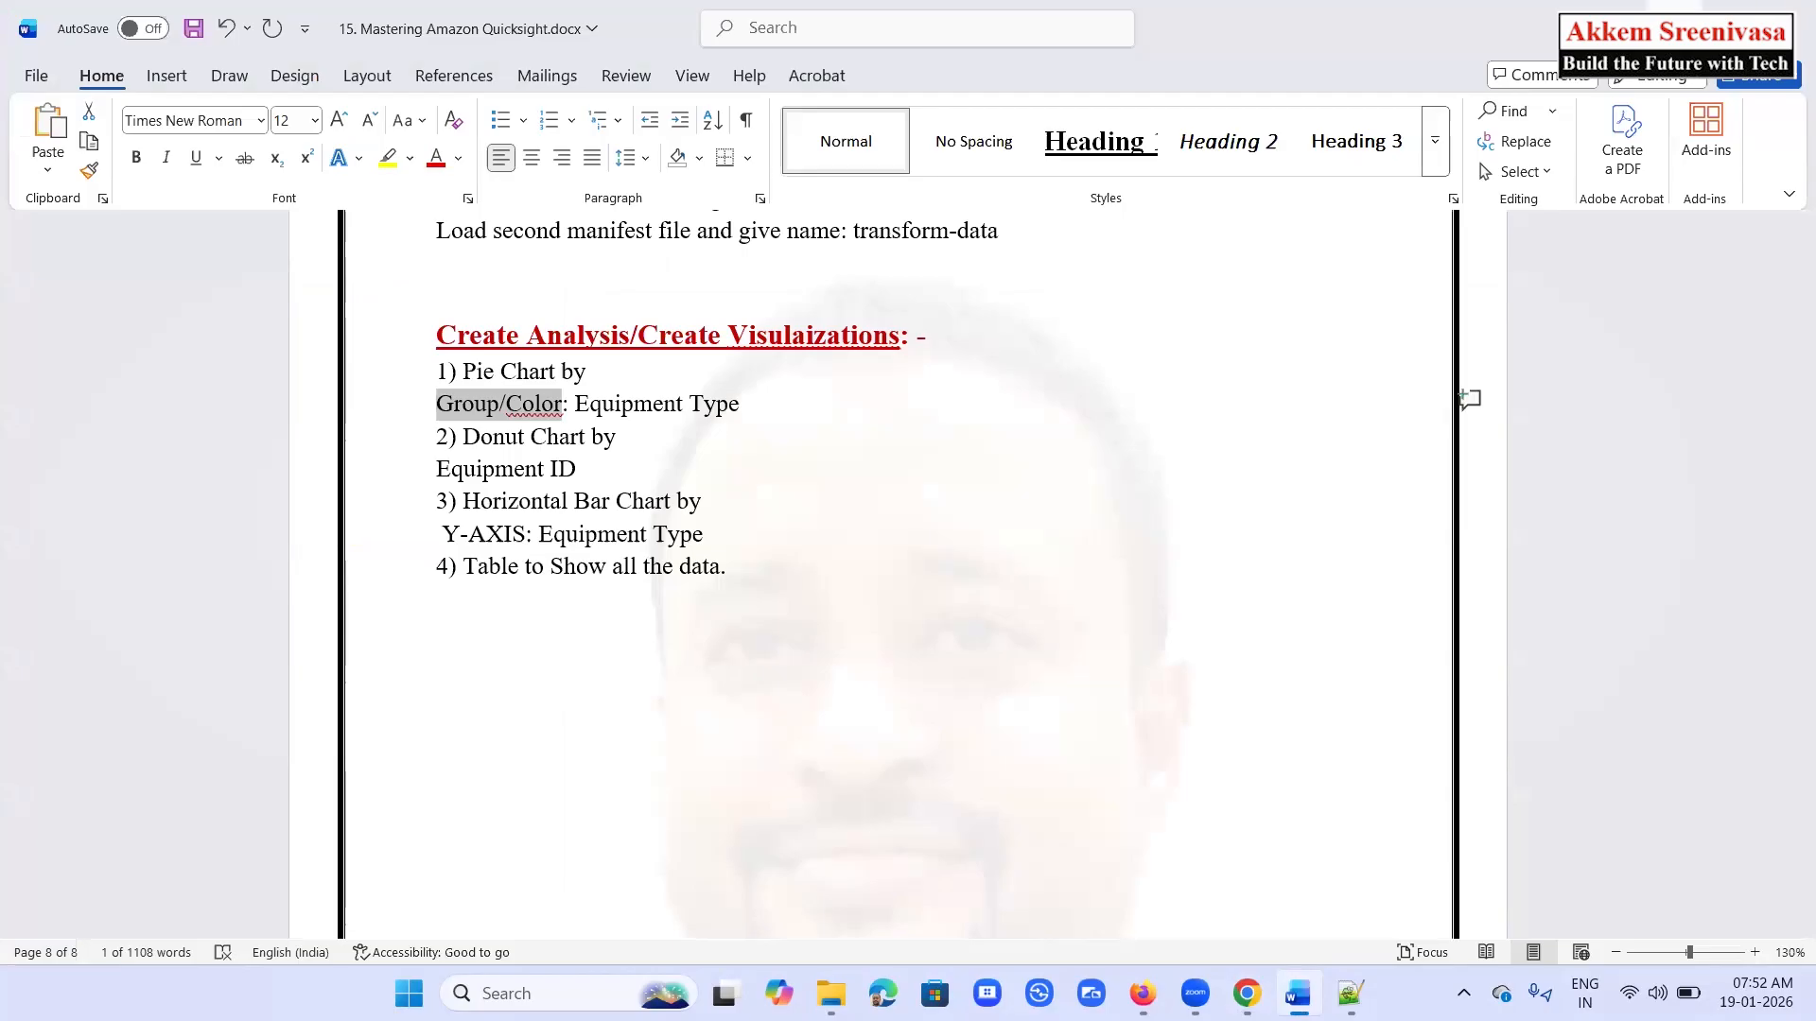
{"action": "key", "text": "alt+Tab"}
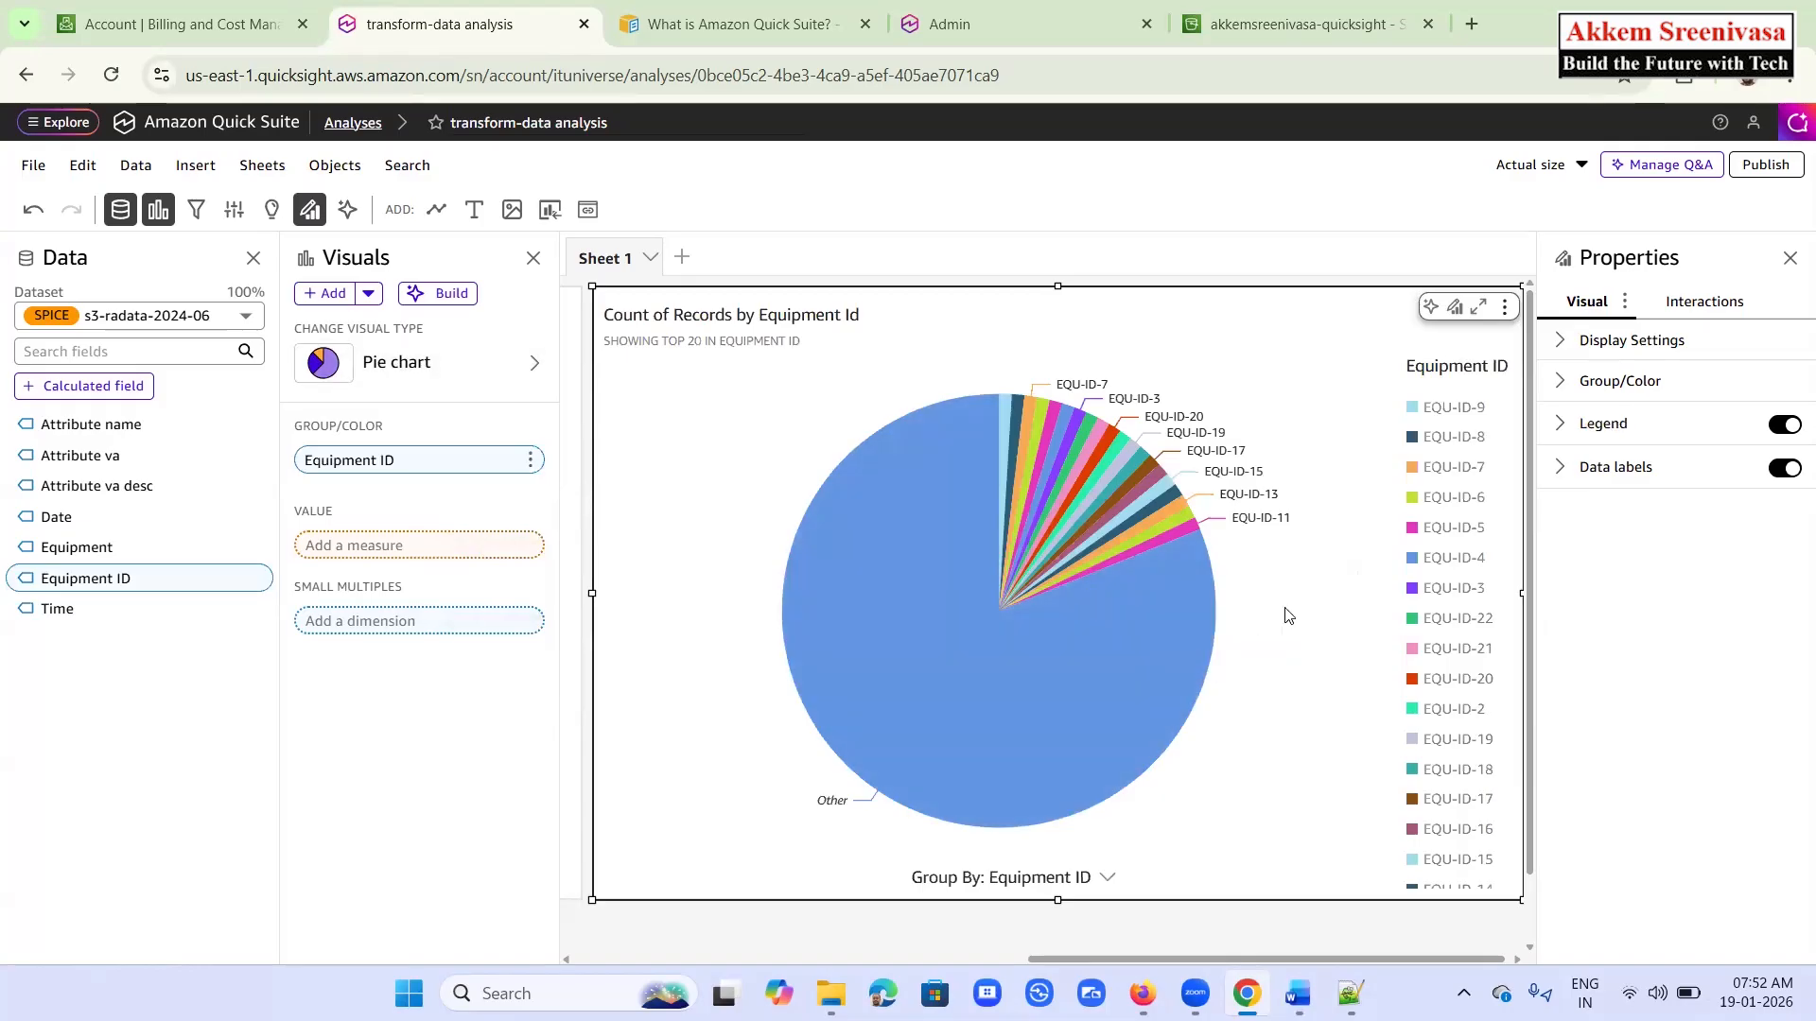
Add another visual to the sheet, consult the Word notes, and make it a donut chart
{"action": "scroll", "coordinate": [1289, 616], "scroll_direction": "down", "scroll_amount": 1}
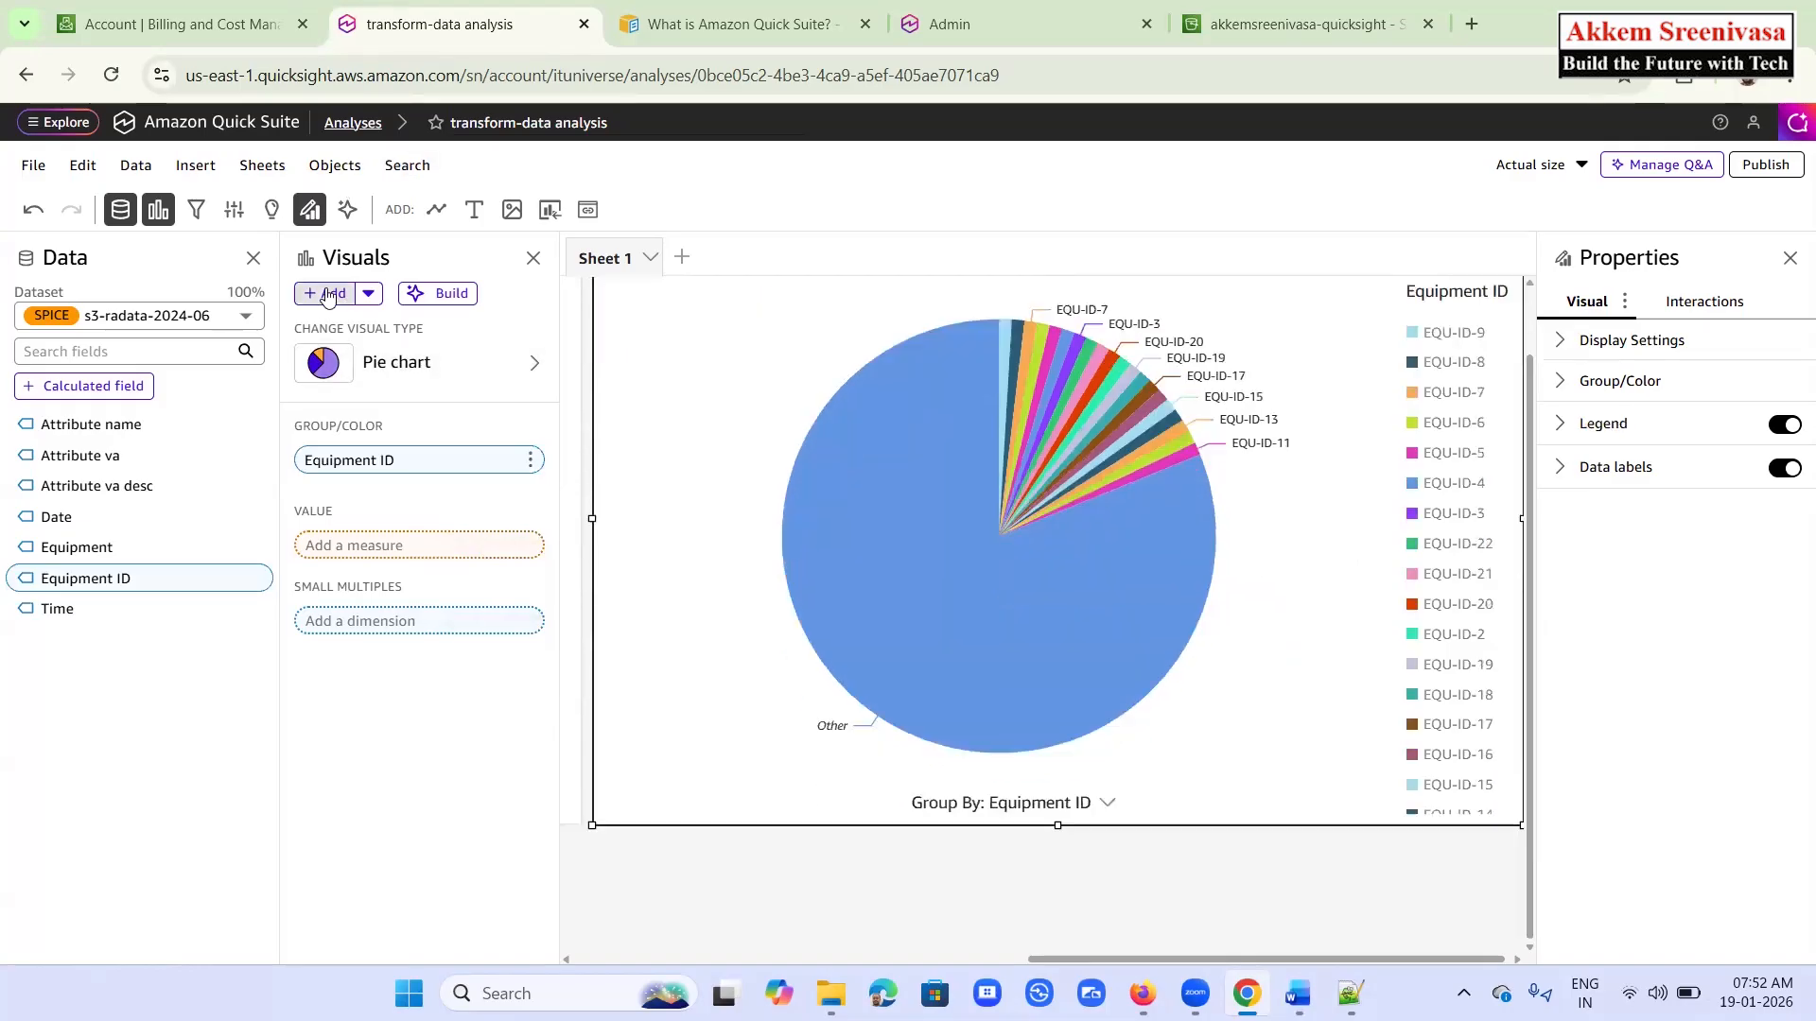
{"action": "left_click", "coordinate": [326, 294]}
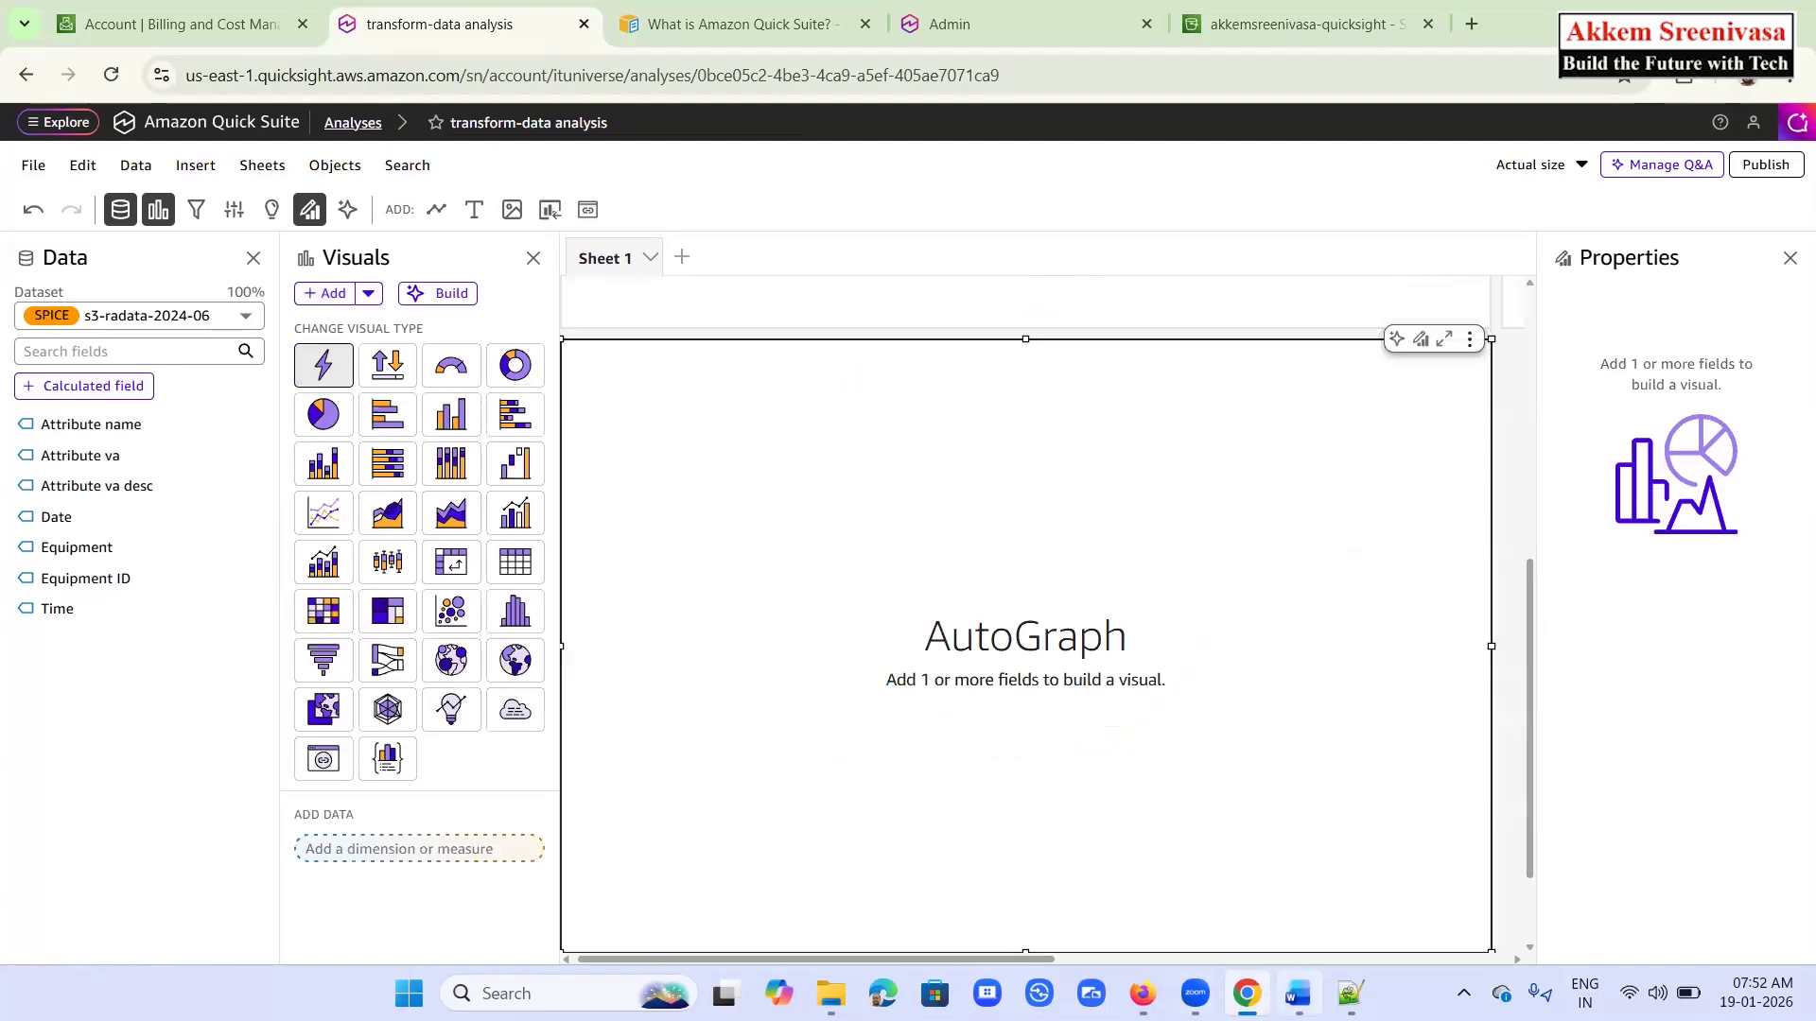
{"action": "left_click", "coordinate": [1298, 993]}
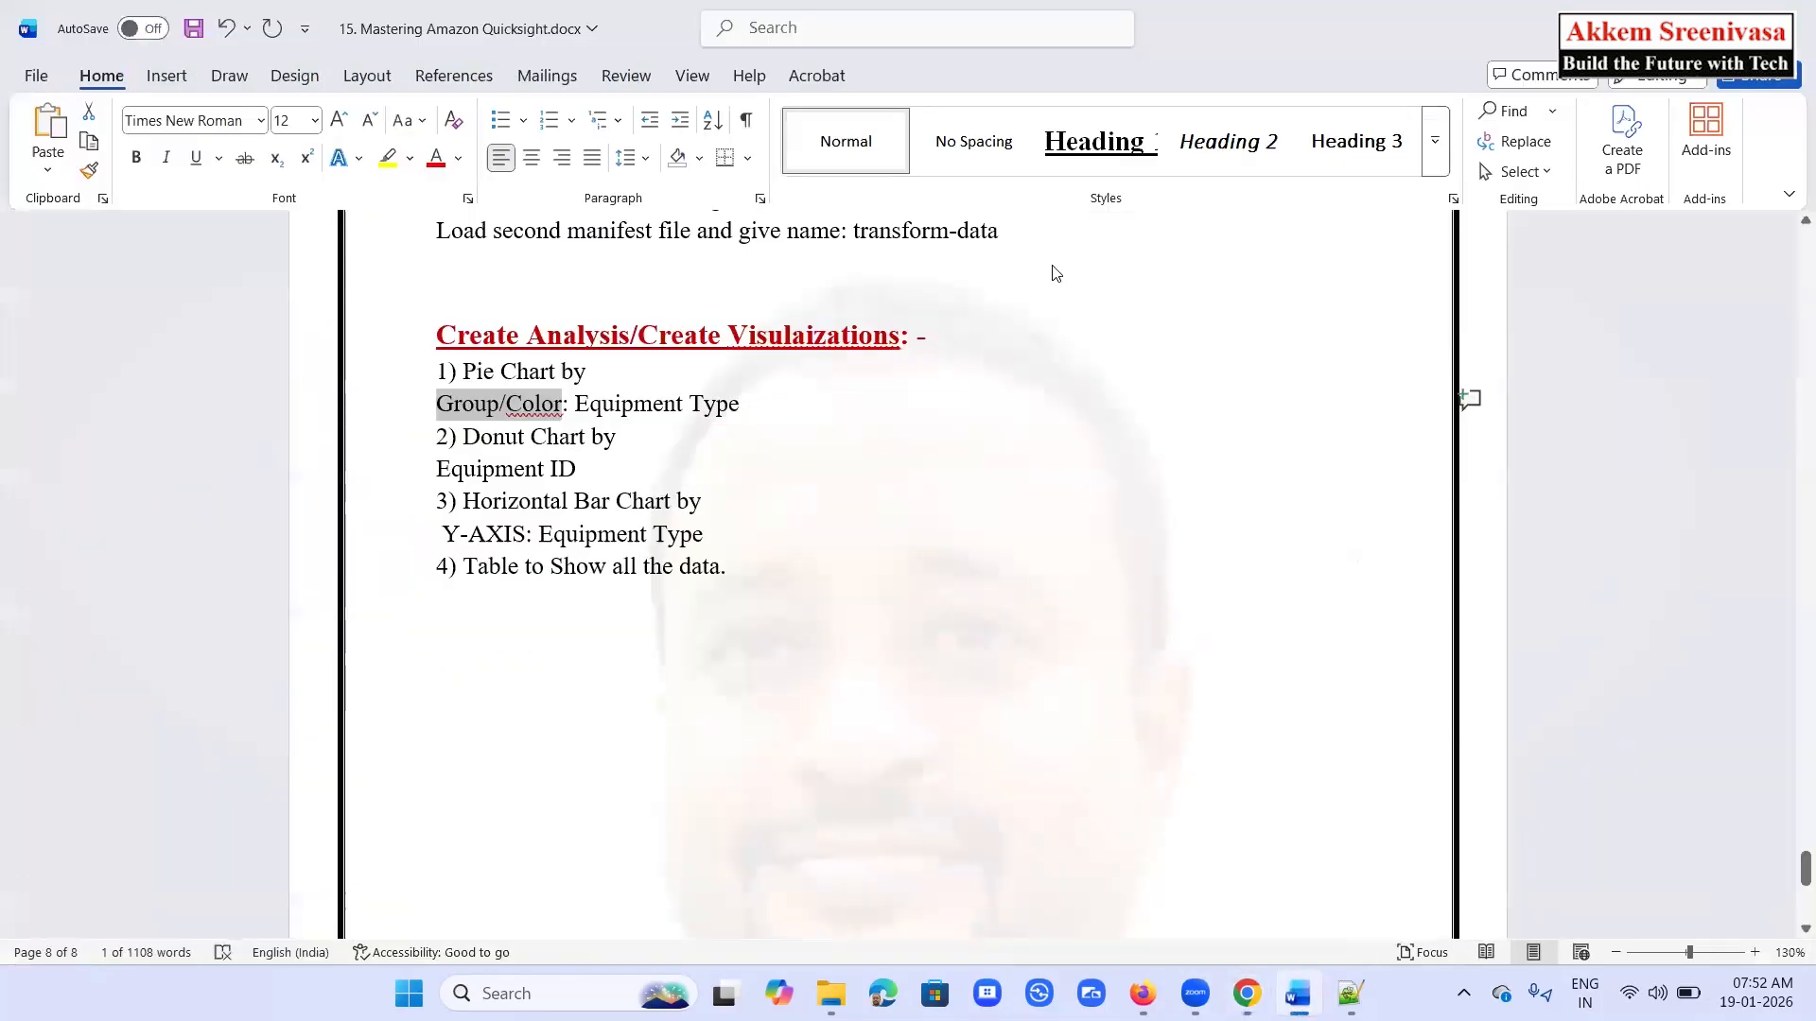
{"action": "key", "text": "alt+Tab"}
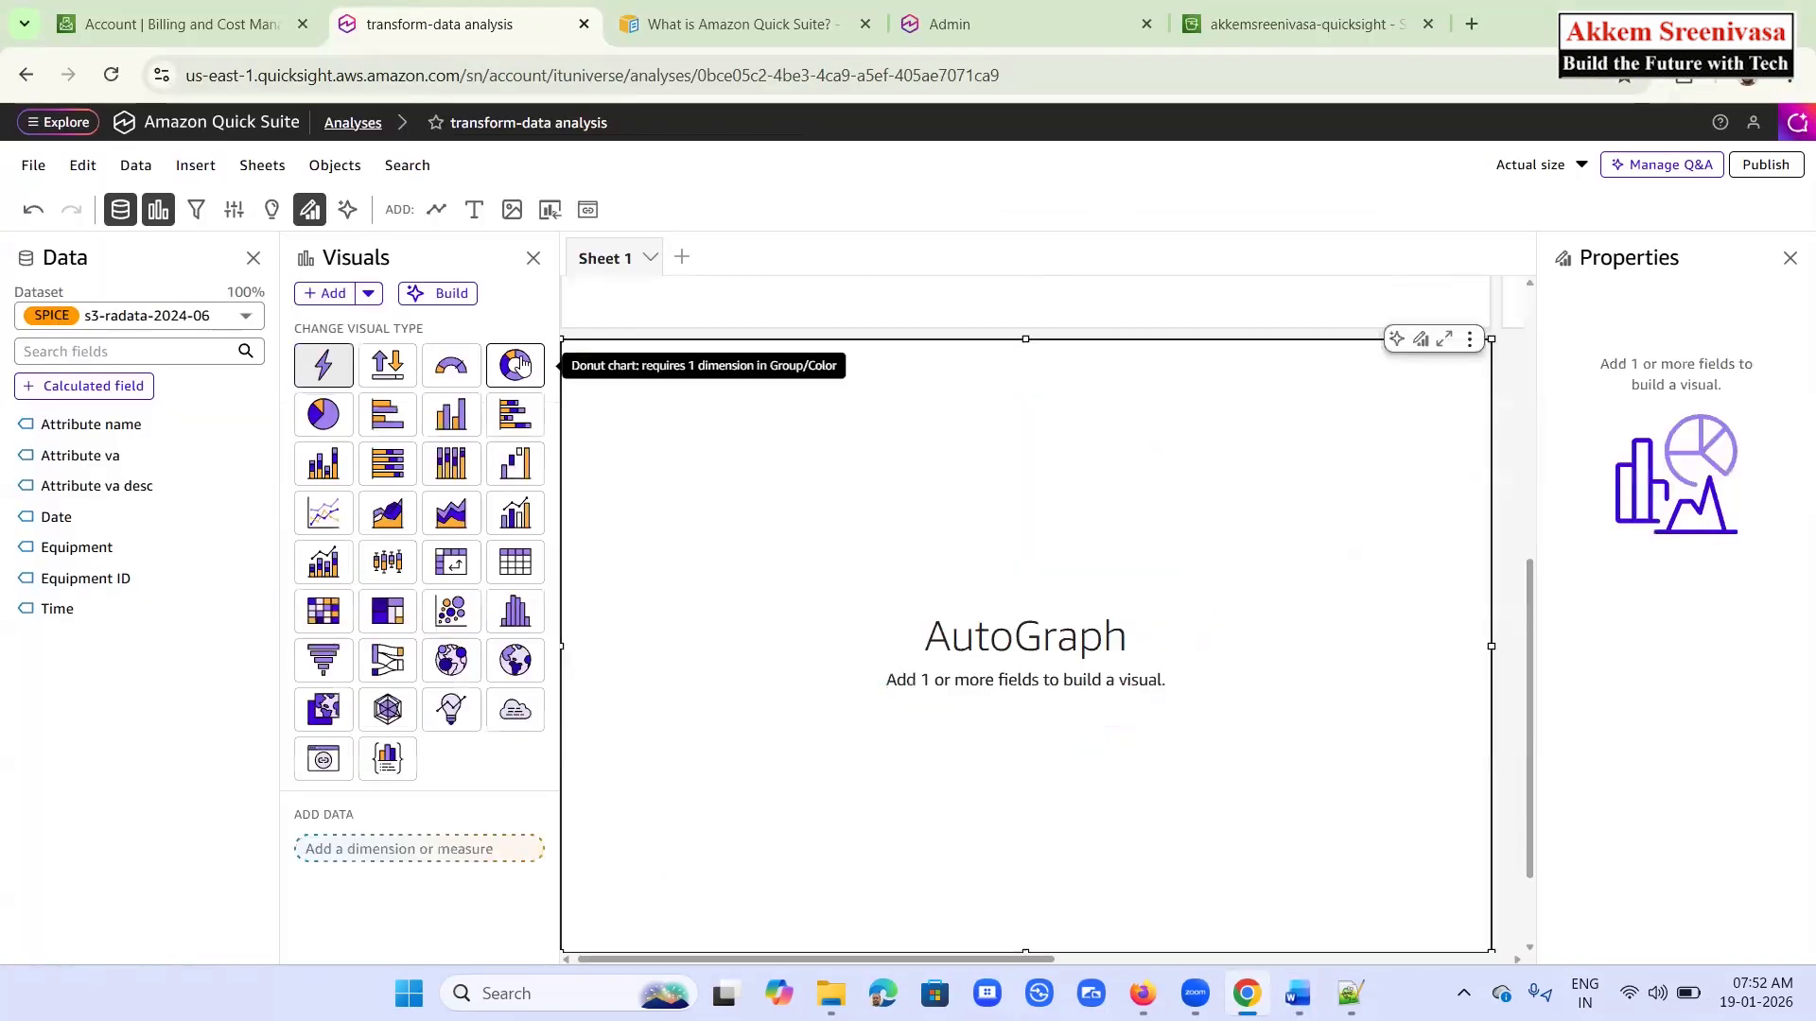
{"action": "left_click", "coordinate": [523, 363]}
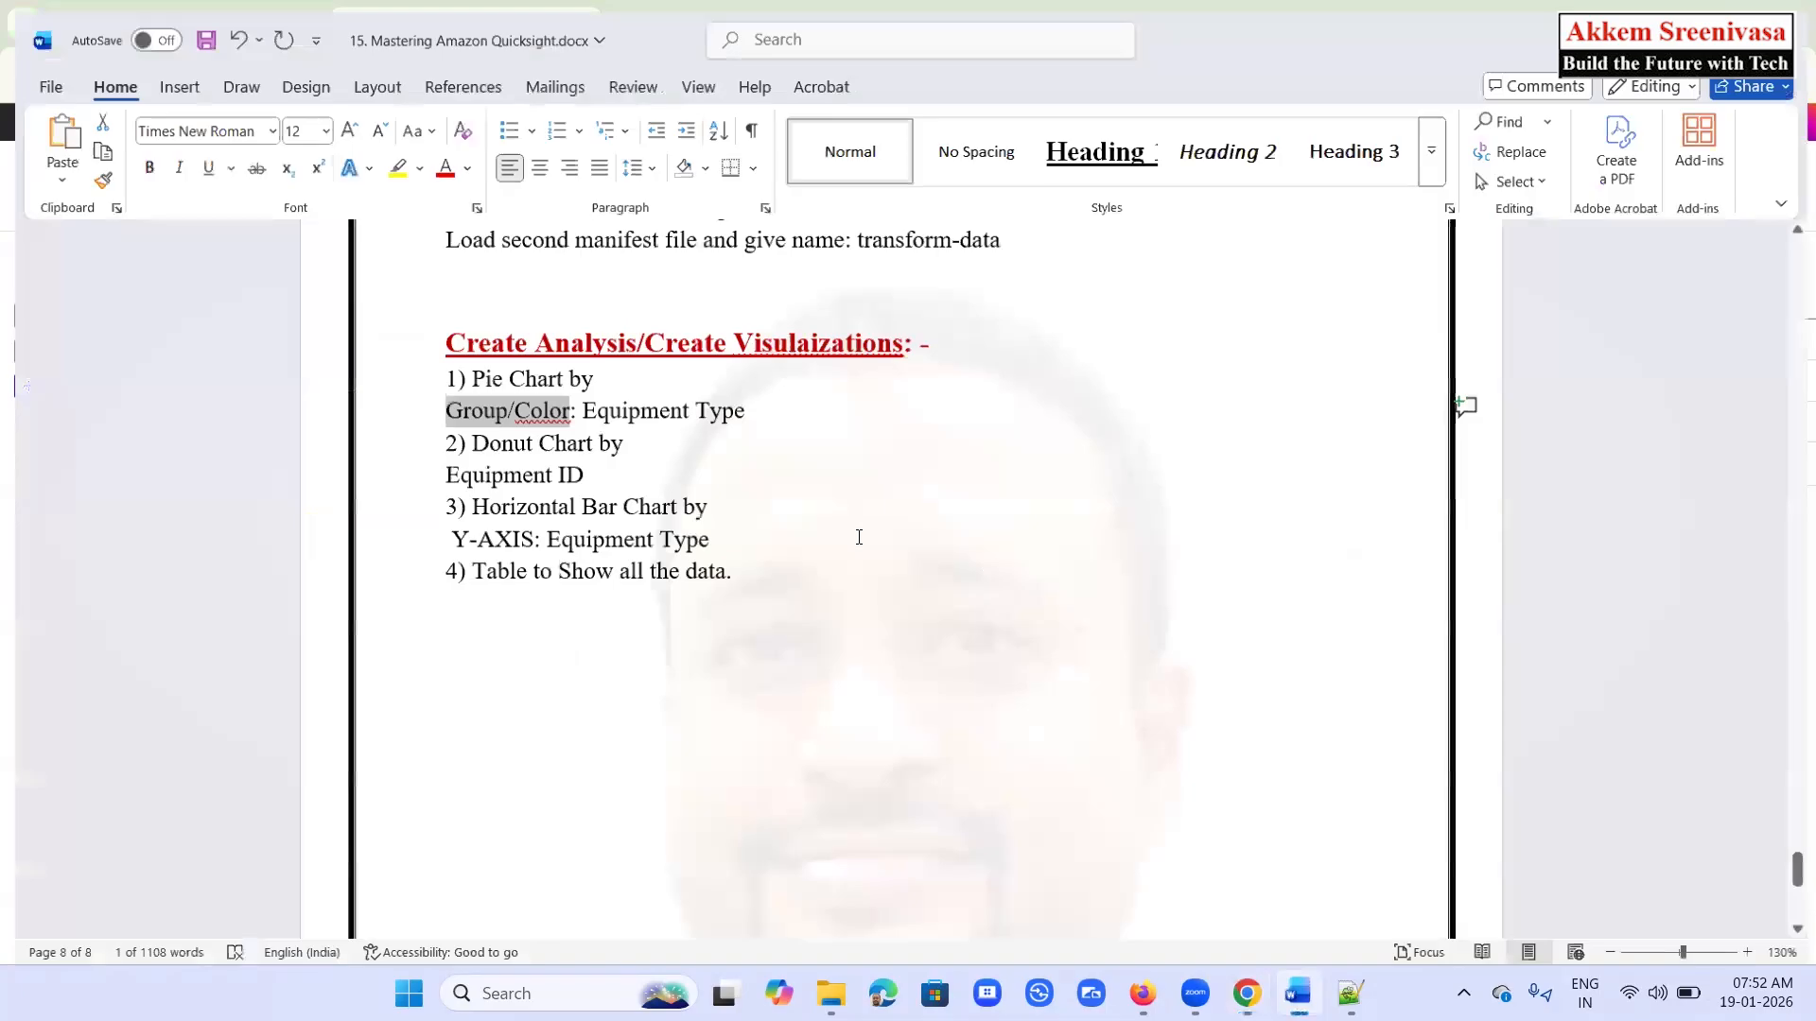
Look up the donut chart's field in the Word notes and group the chart by Equipment ID
{"action": "left_click", "coordinate": [1297, 992]}
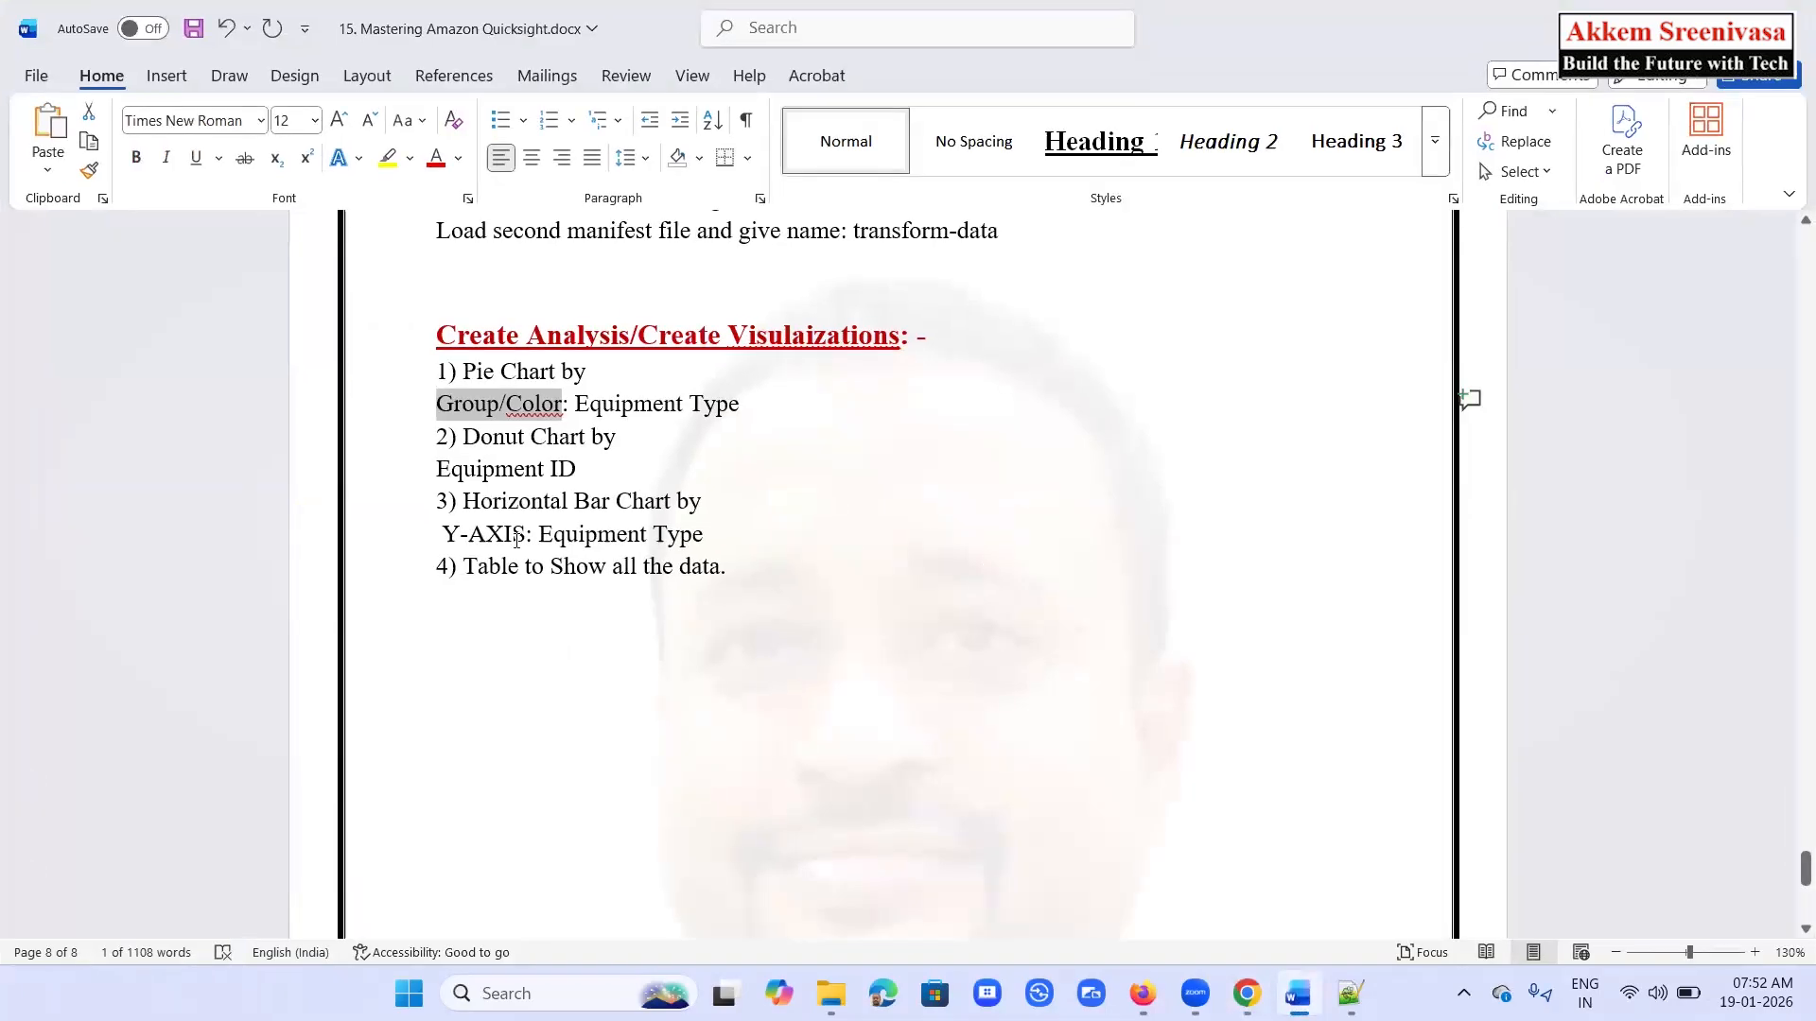
{"action": "left_click", "coordinate": [493, 466]}
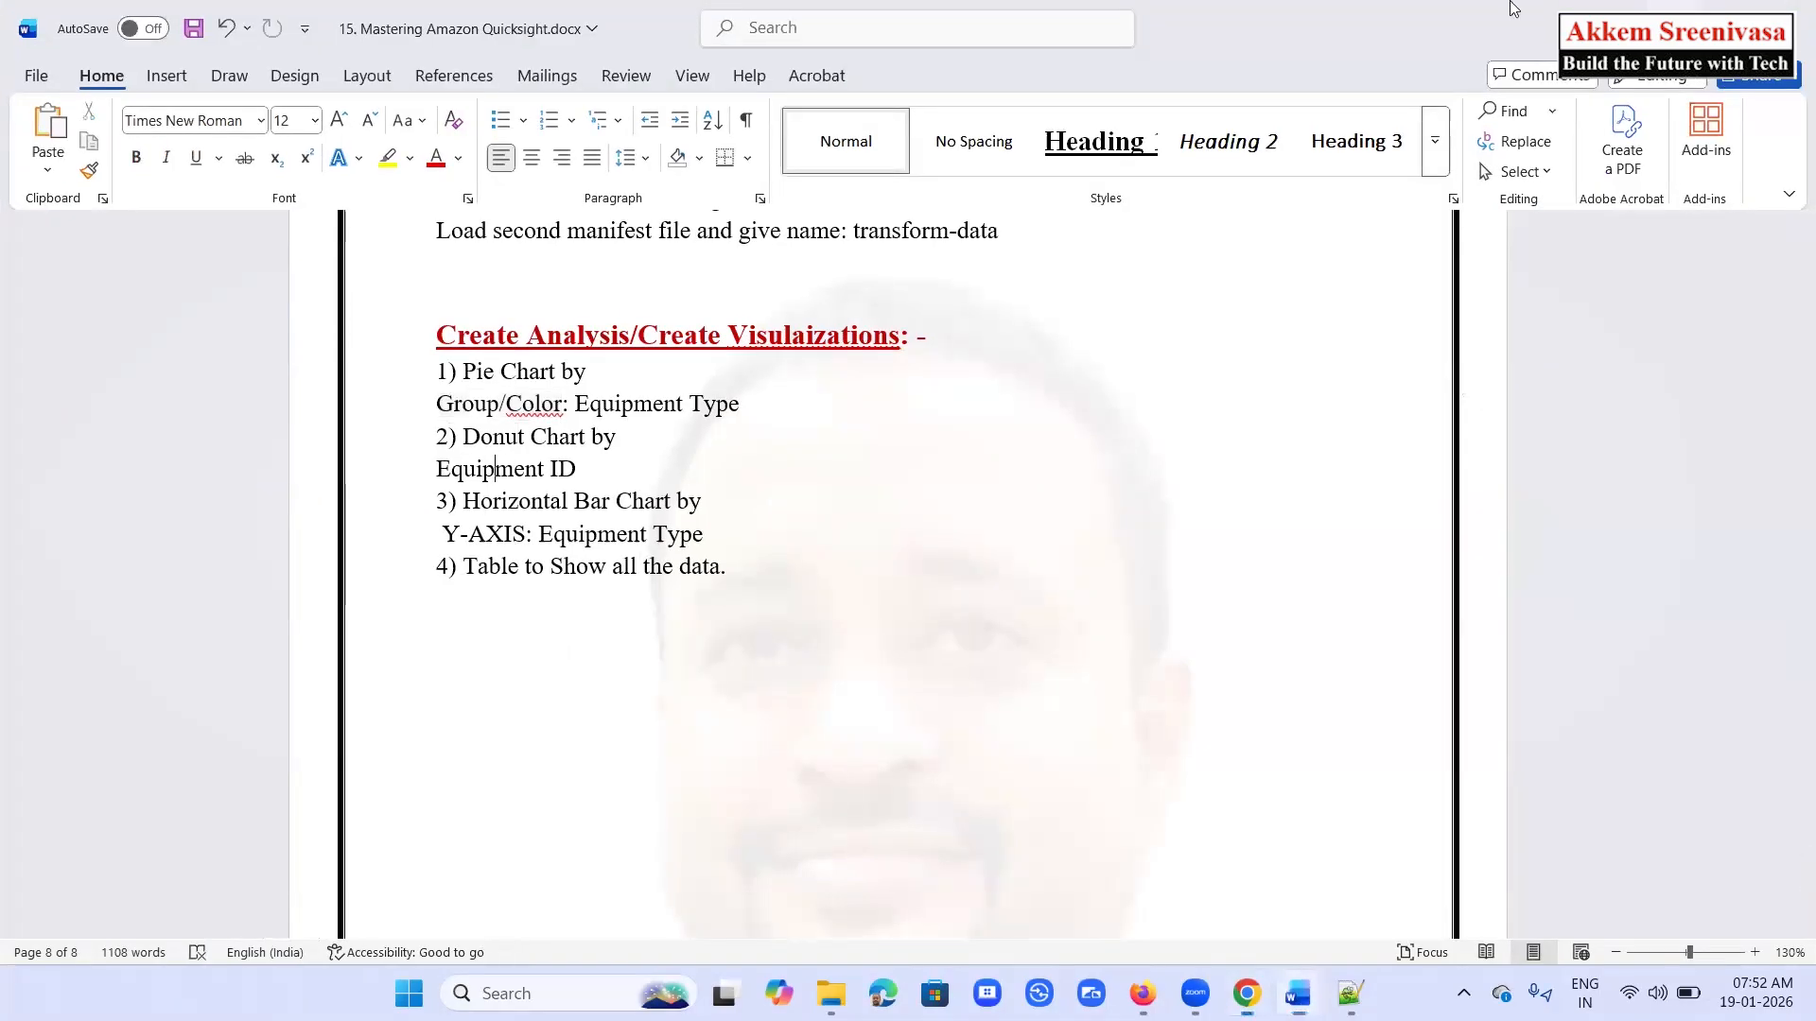
{"action": "key", "text": "alt+Tab"}
{"action": "left_click", "coordinate": [408, 457]}
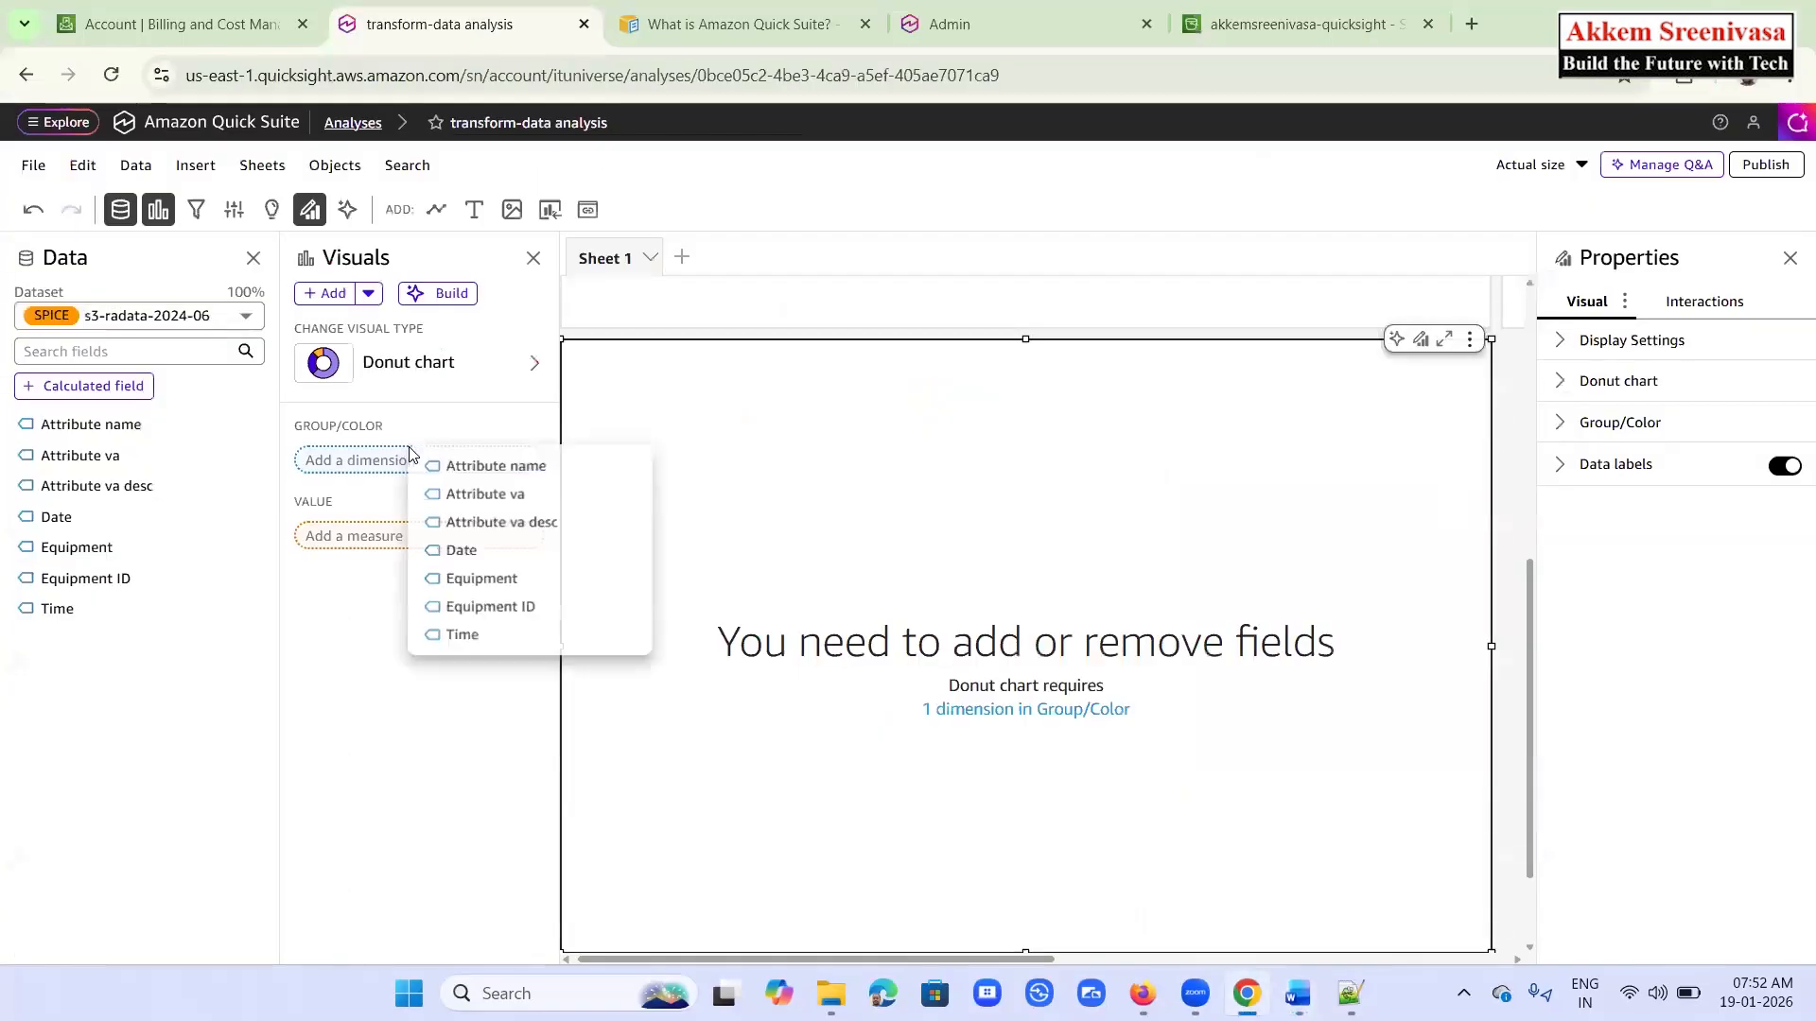
{"action": "left_click", "coordinate": [499, 613]}
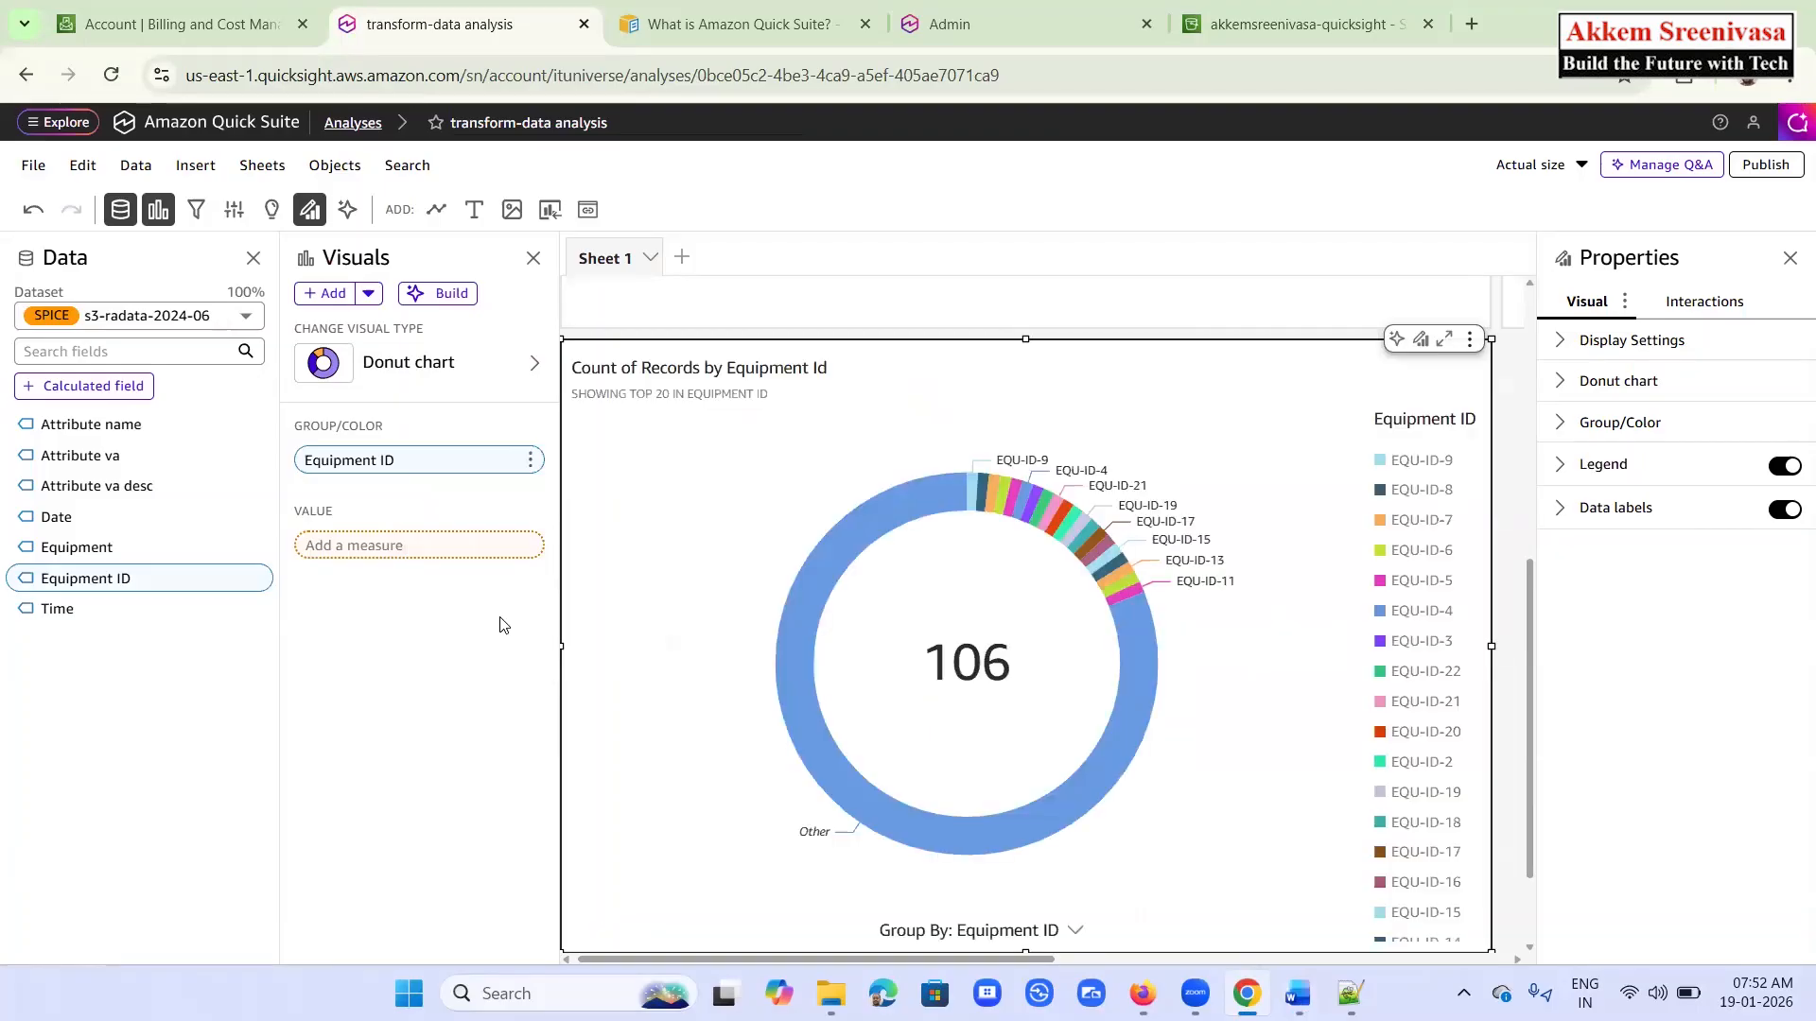
Add a third s3-radata-2024-06 visual, consult the Word notes, and make it a horizontal bar chart
{"action": "left_click", "coordinate": [331, 293]}
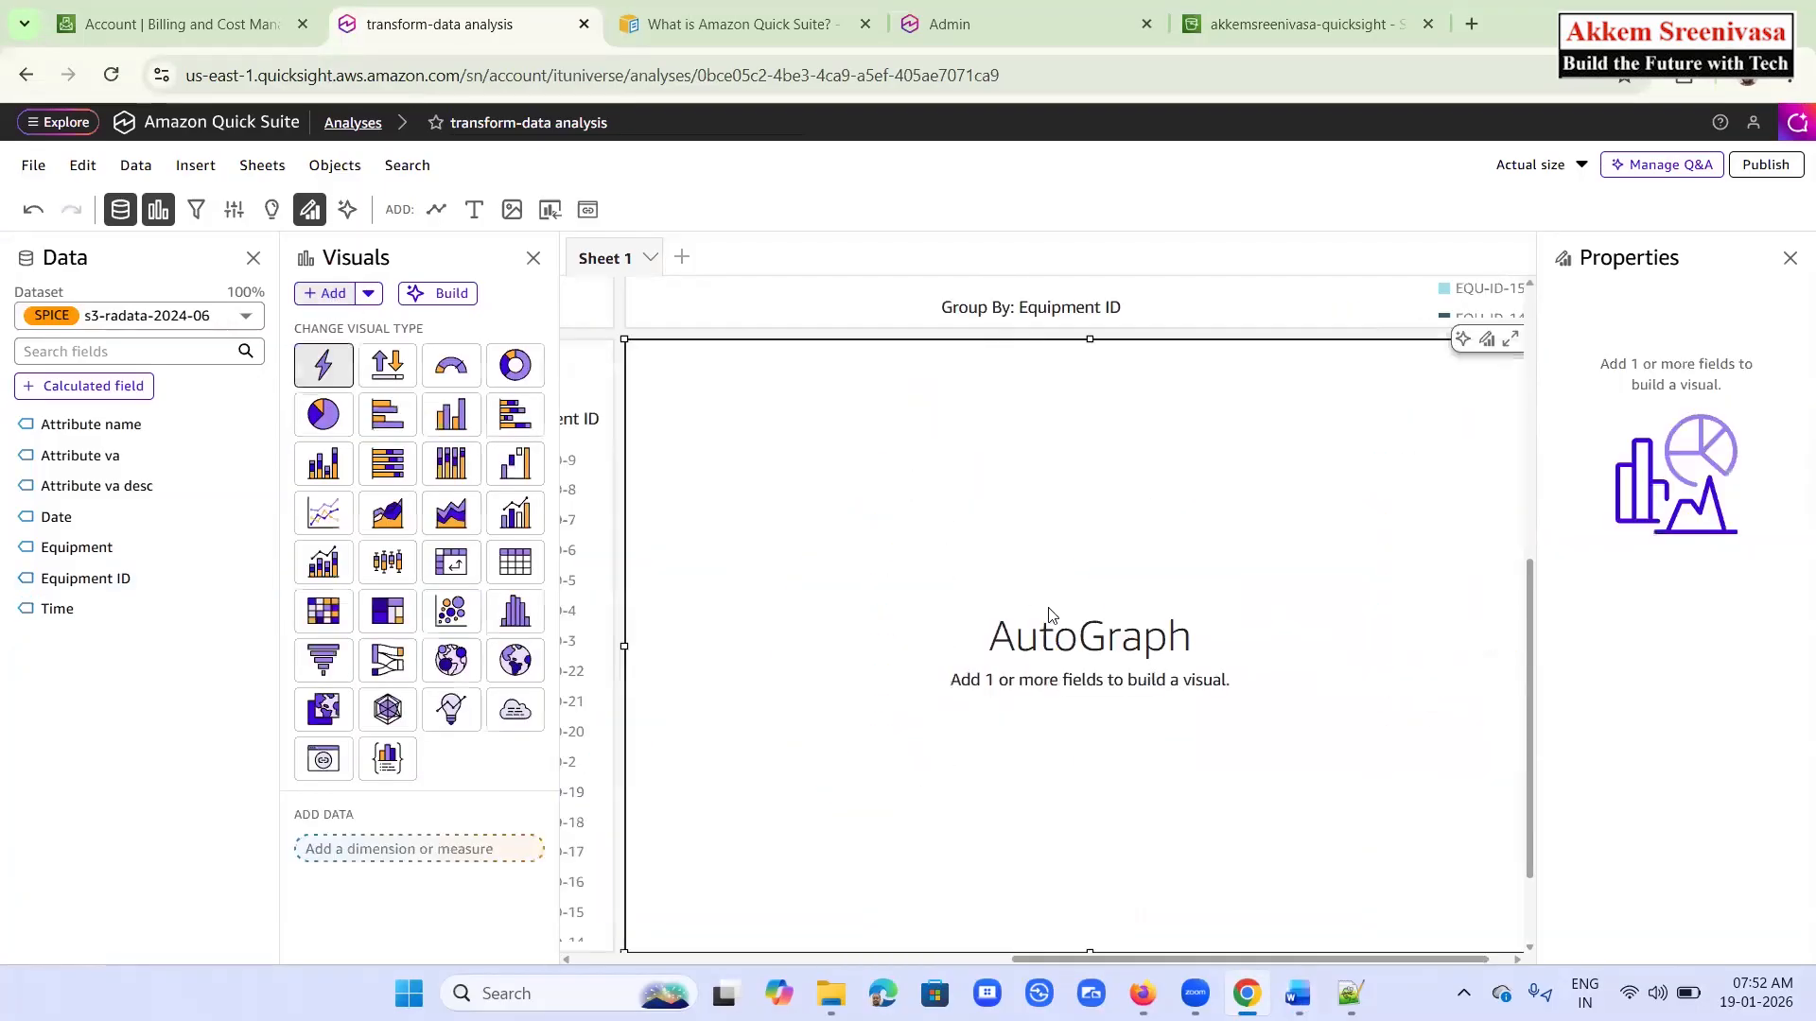
{"action": "left_click", "coordinate": [1298, 993]}
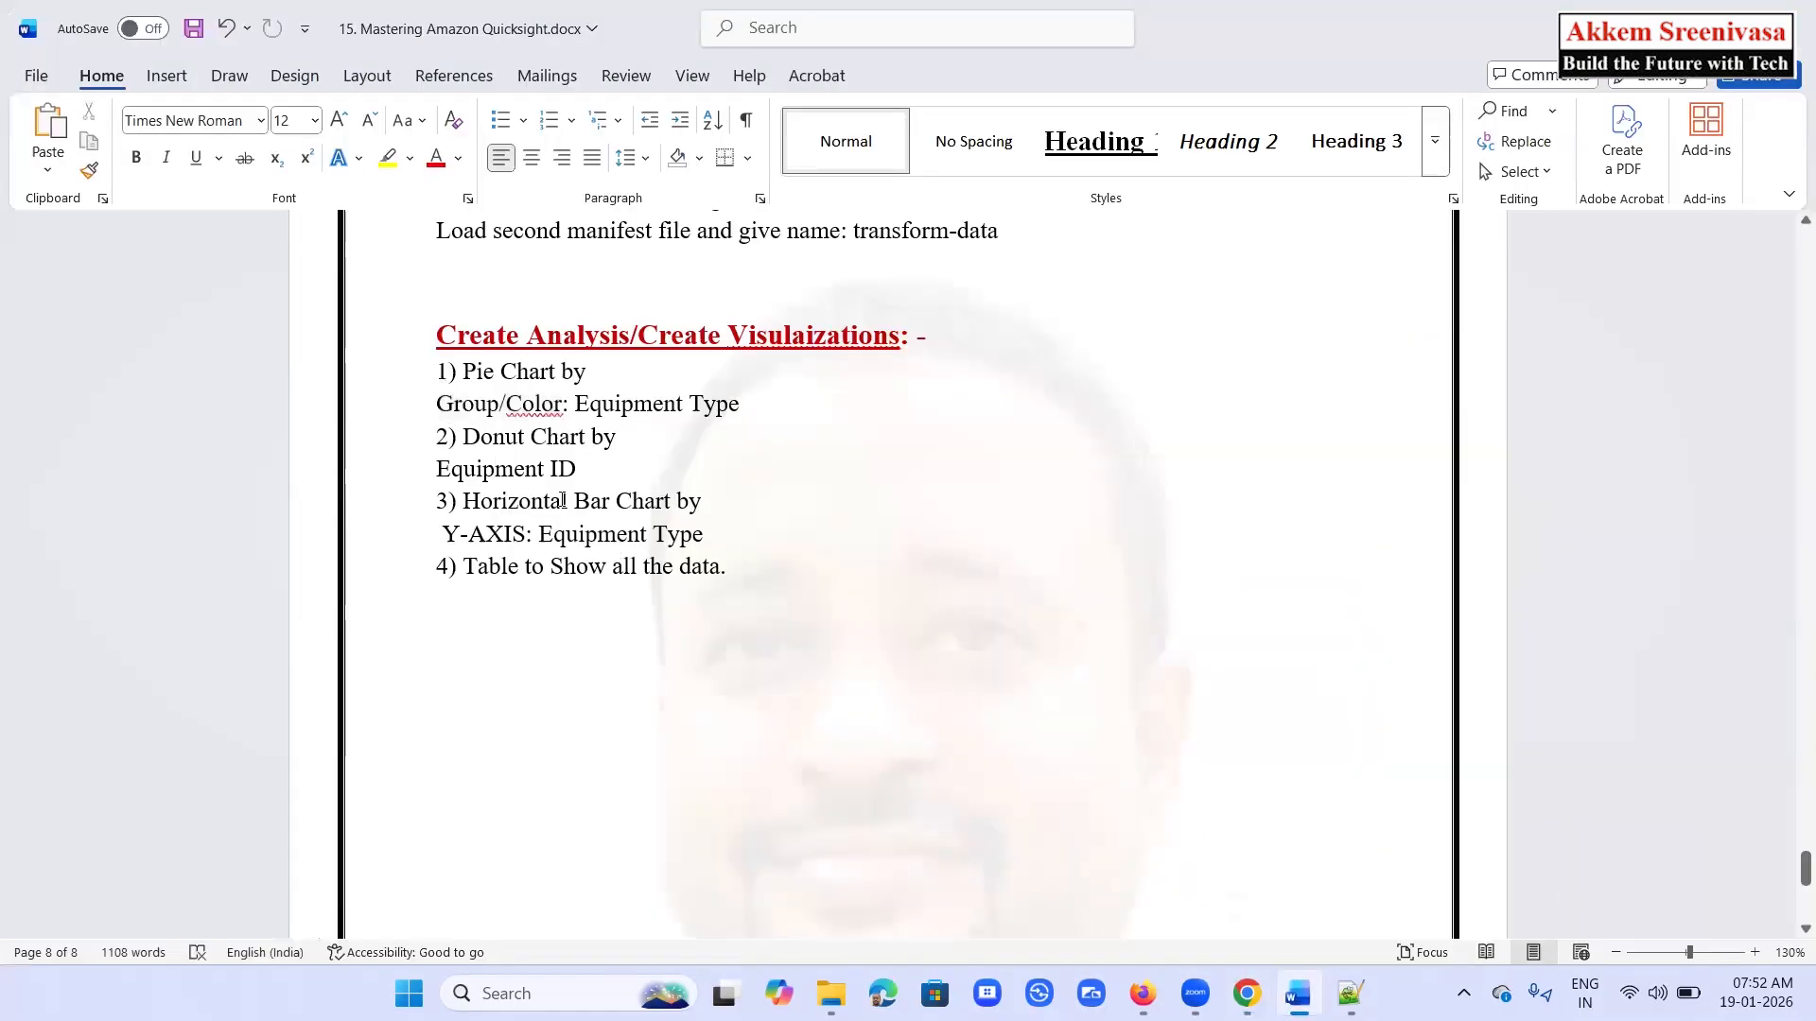
{"action": "left_click", "coordinate": [1673, 26]}
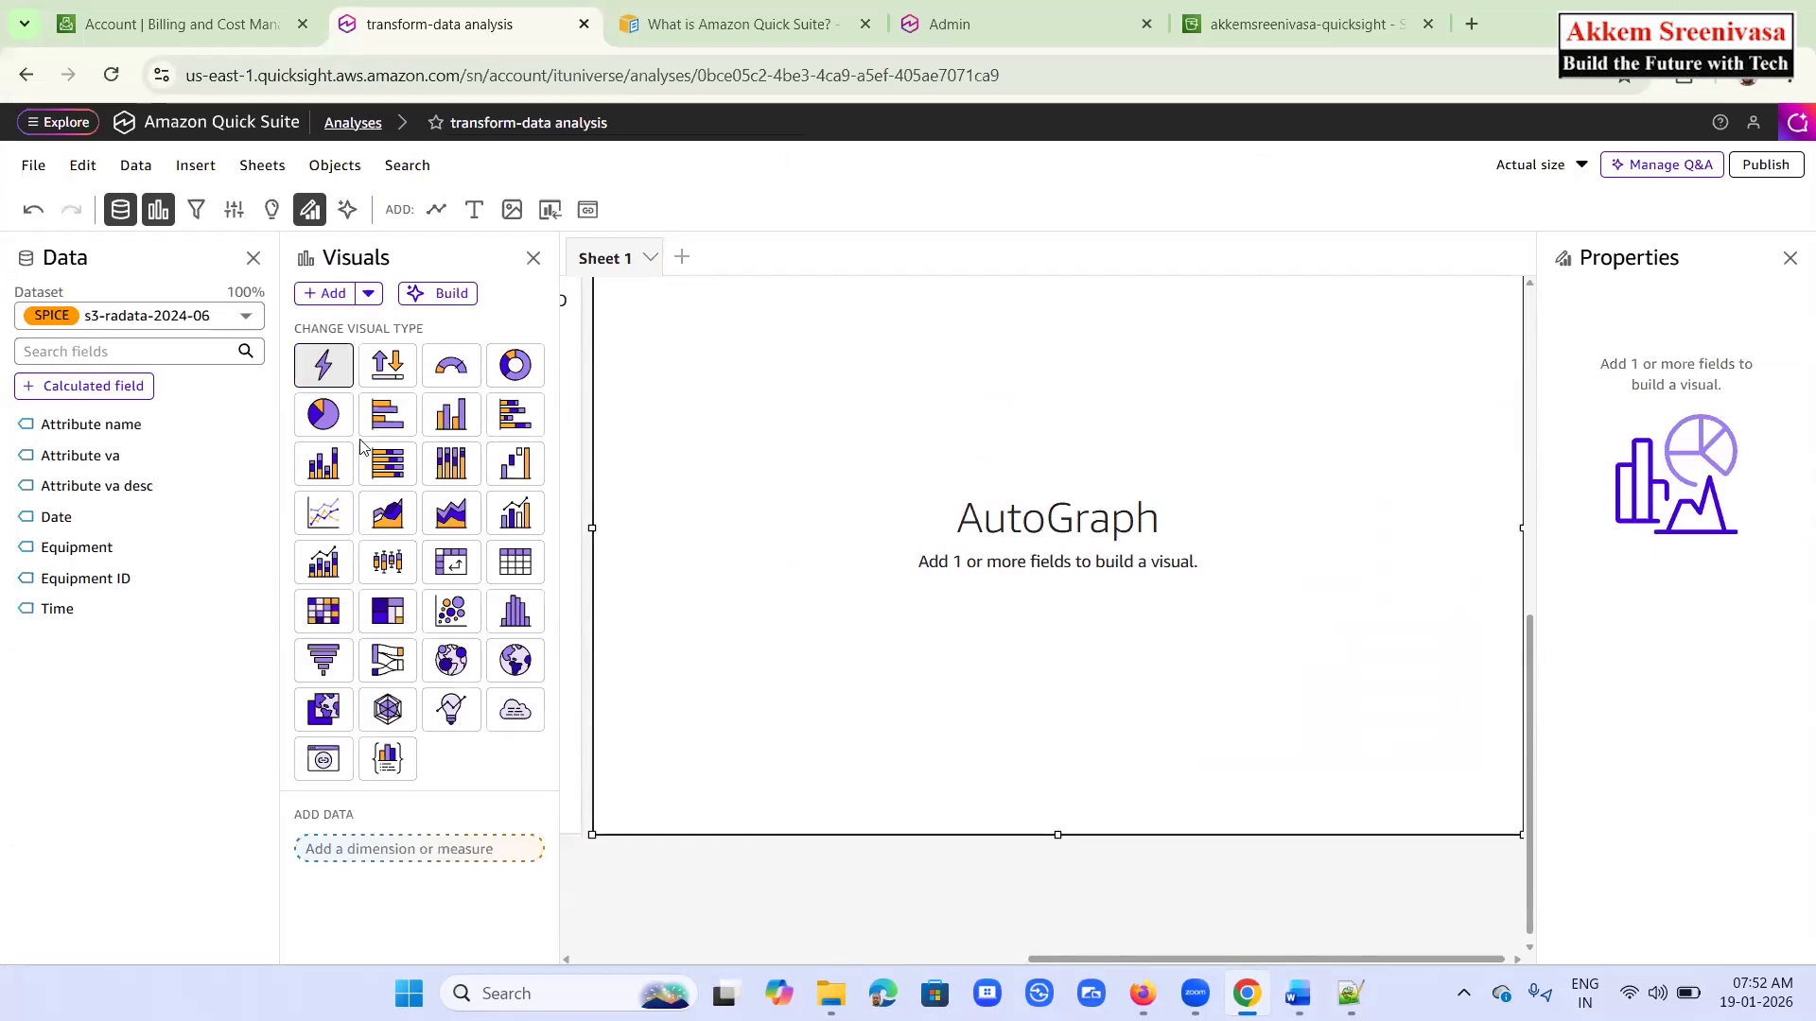
{"action": "left_click", "coordinate": [386, 416]}
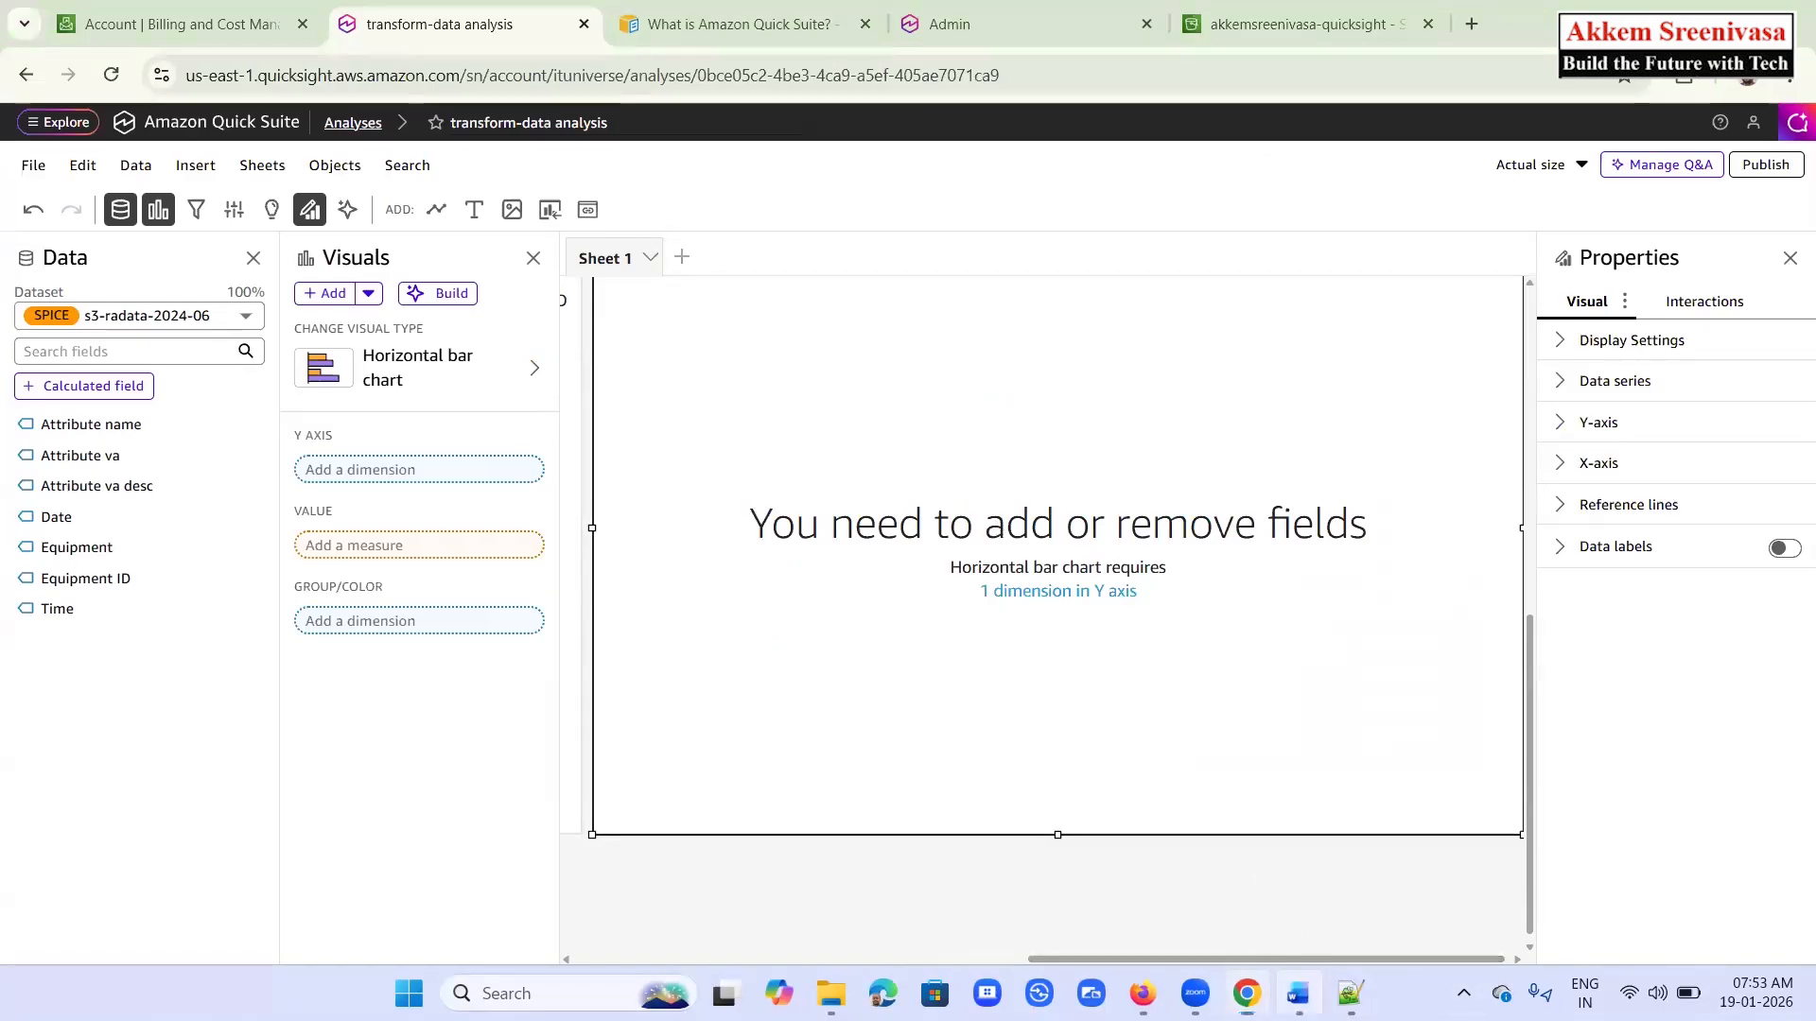
Look up the bar chart's Y-axis entry in the Word notes and set the chart's Y axis to Equipment ID
{"action": "left_click", "coordinate": [1297, 993]}
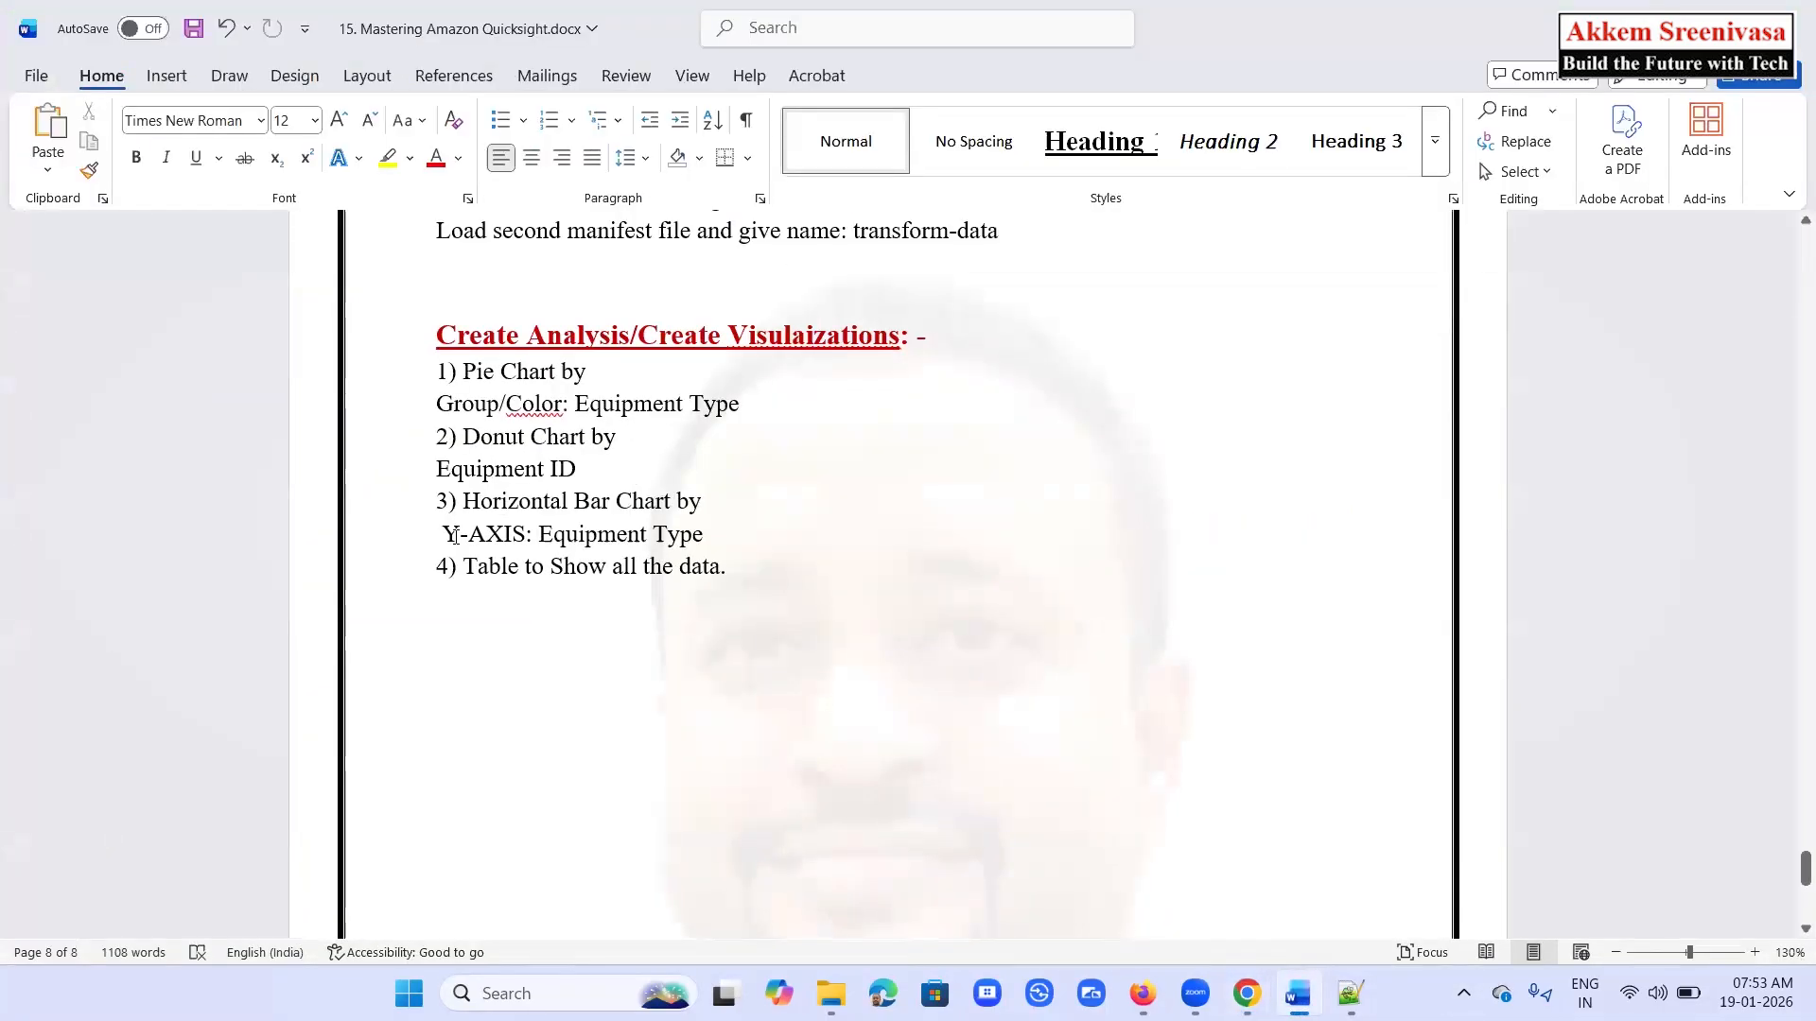
{"action": "left_click_drag", "start_coordinate": [444, 533], "coordinate": [708, 527]}
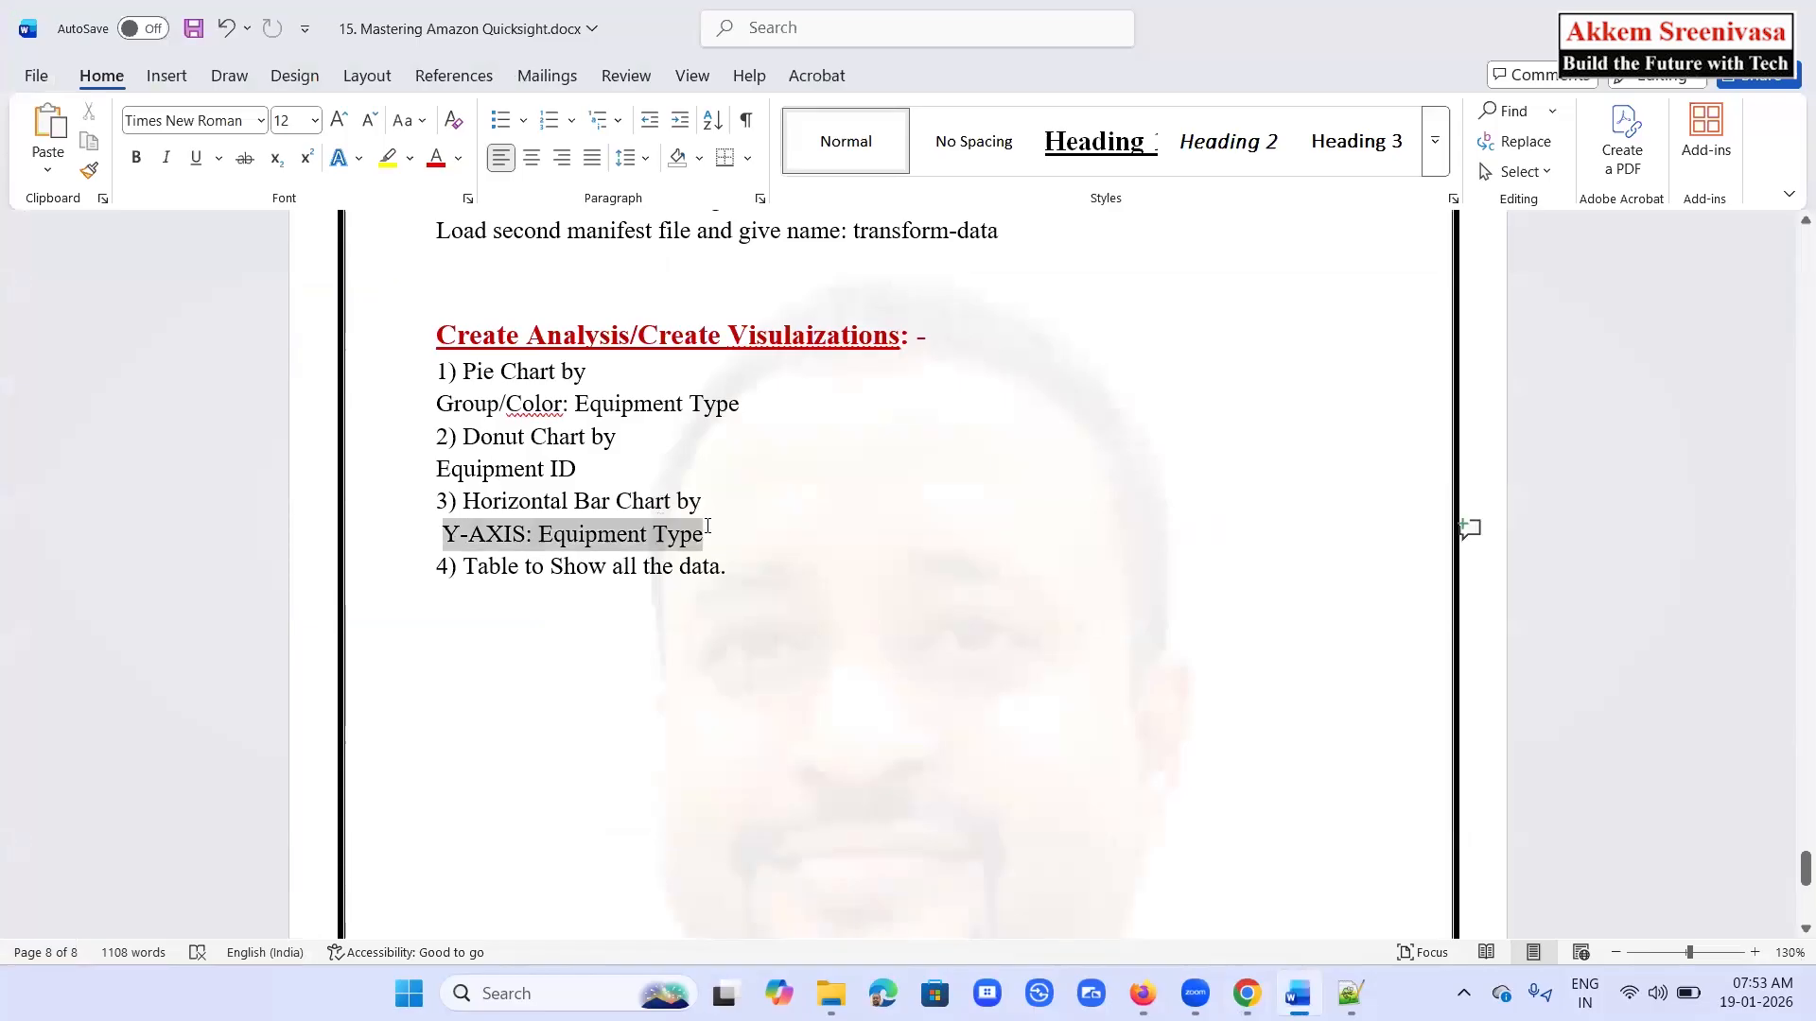
{"action": "key", "text": "alt+Tab"}
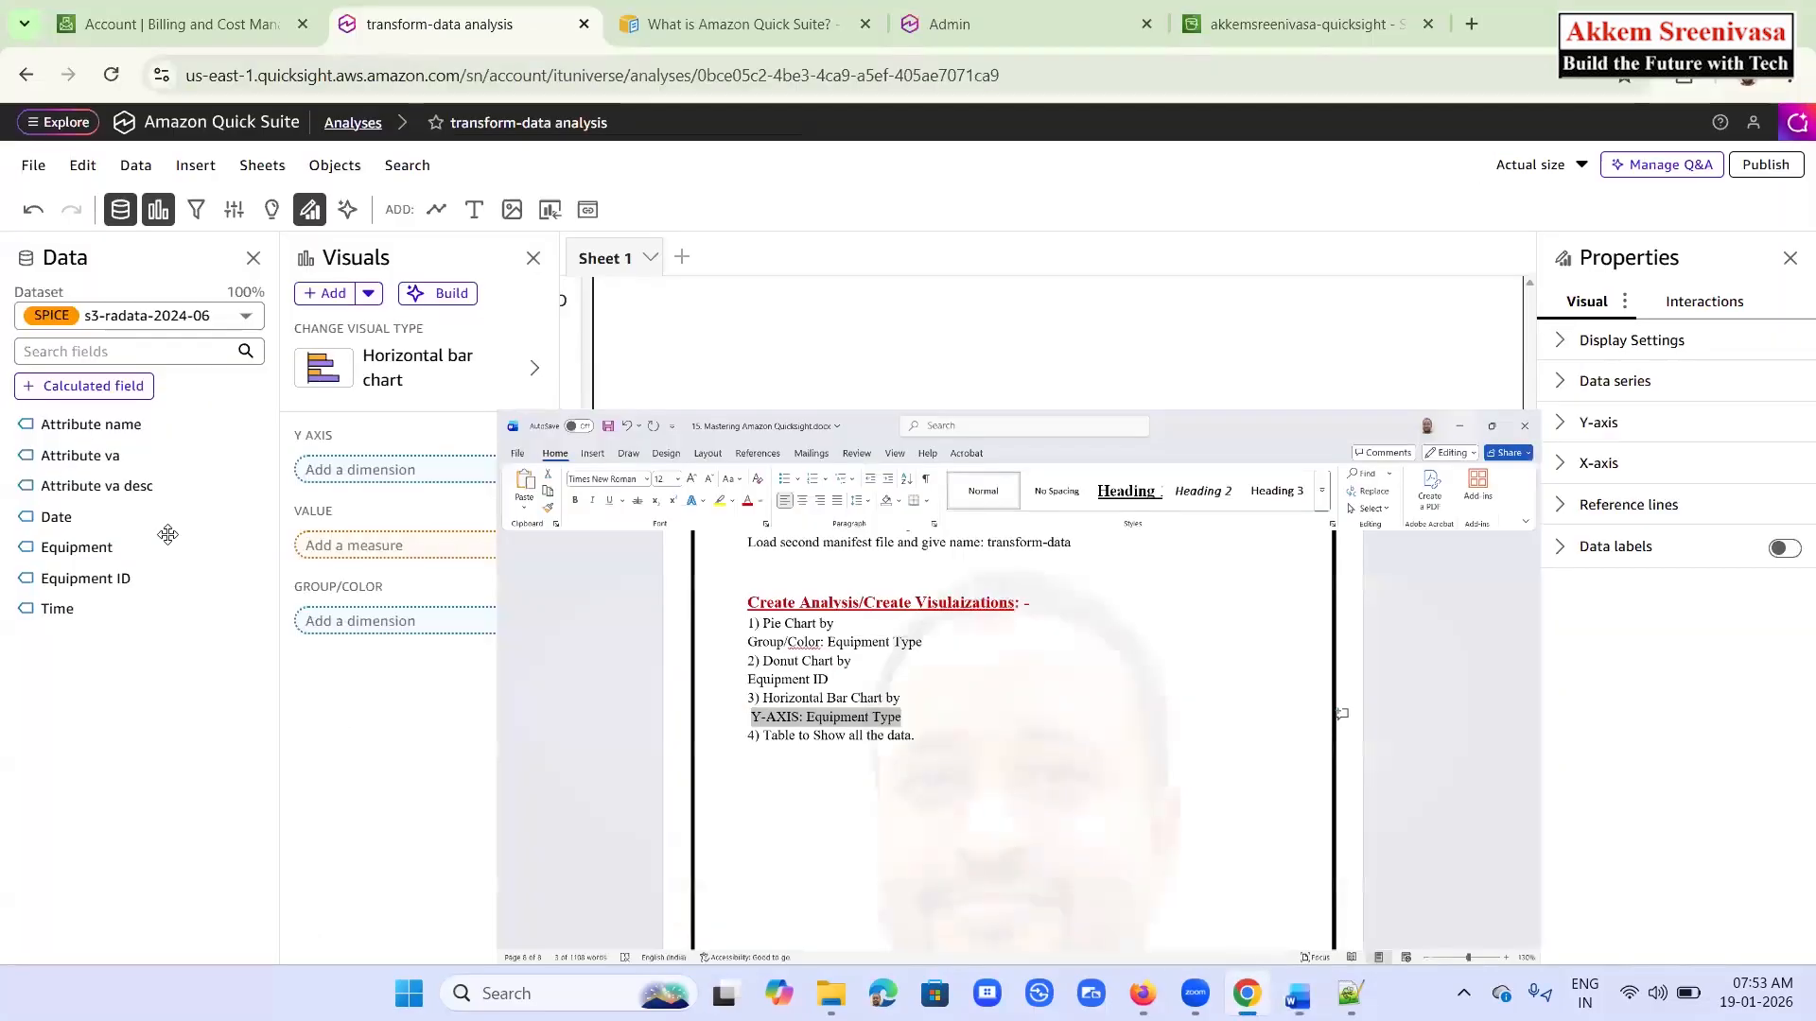
{"action": "left_click", "coordinate": [428, 477]}
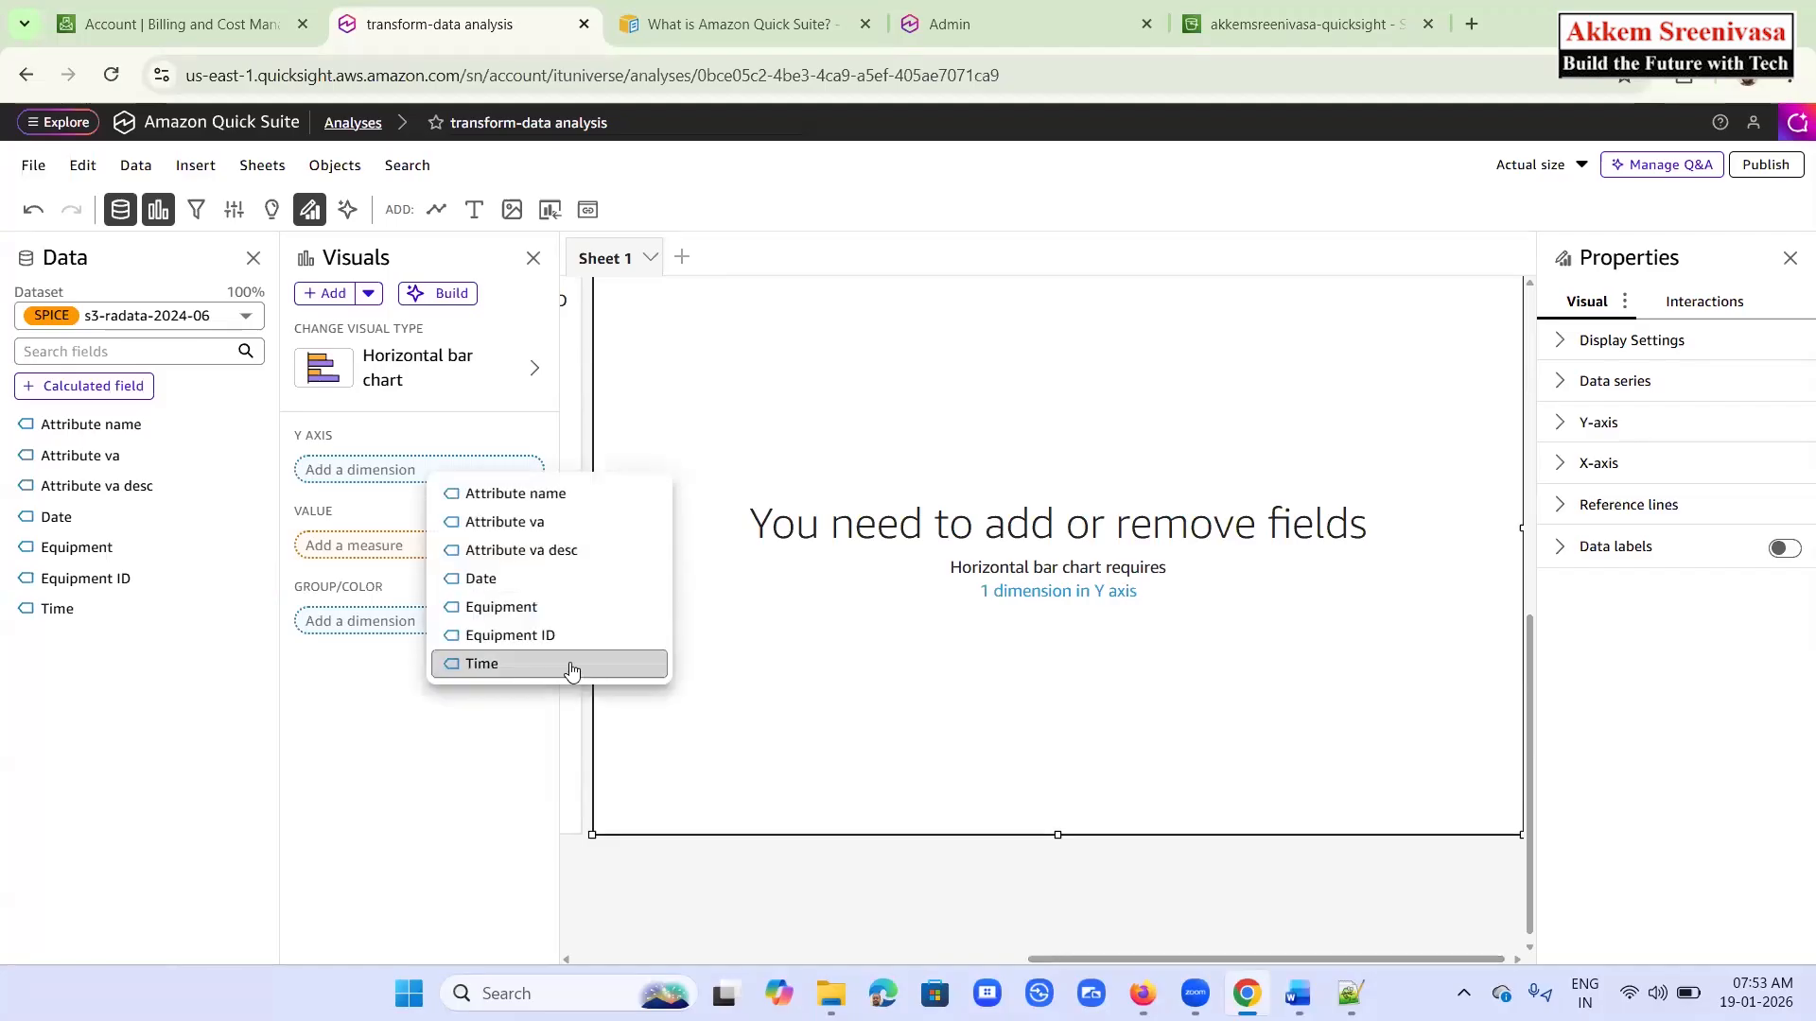
{"action": "left_click", "coordinate": [547, 636]}
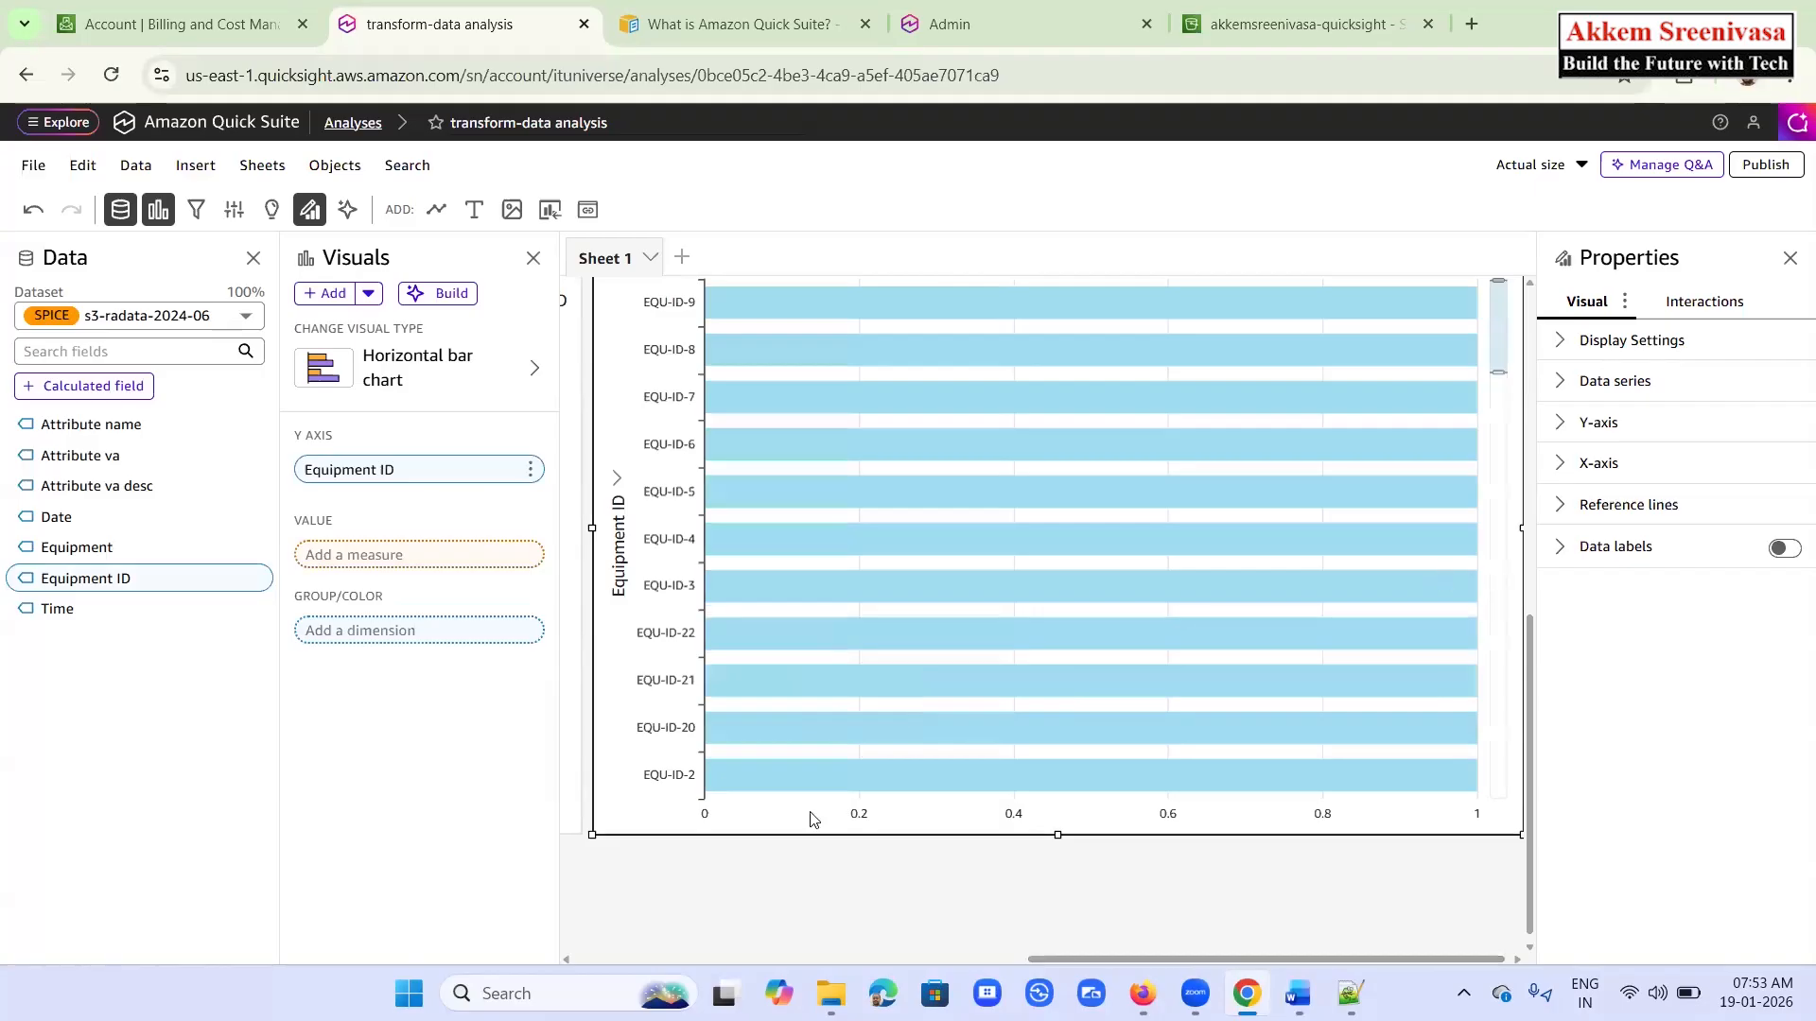
Add another empty visual to the sheet and consult the table item in the Word notes
{"action": "left_click", "coordinate": [315, 294]}
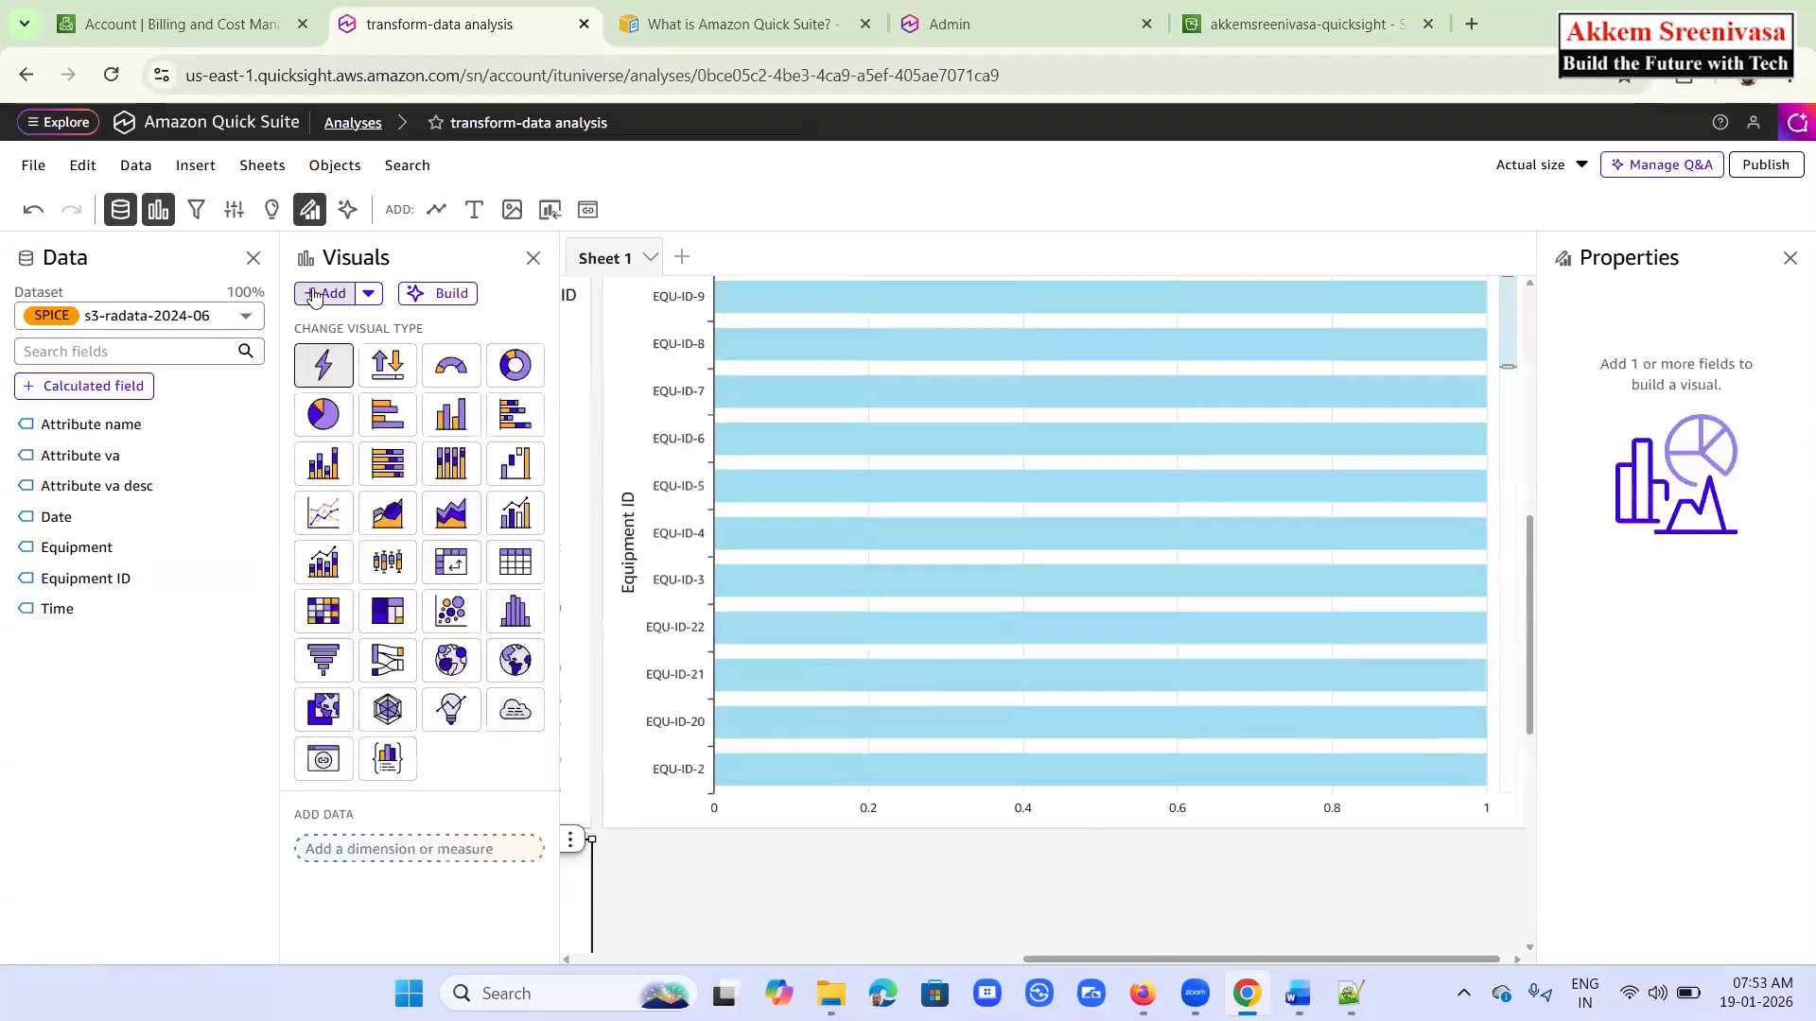
{"action": "mouse_move", "coordinate": [1297, 993]}
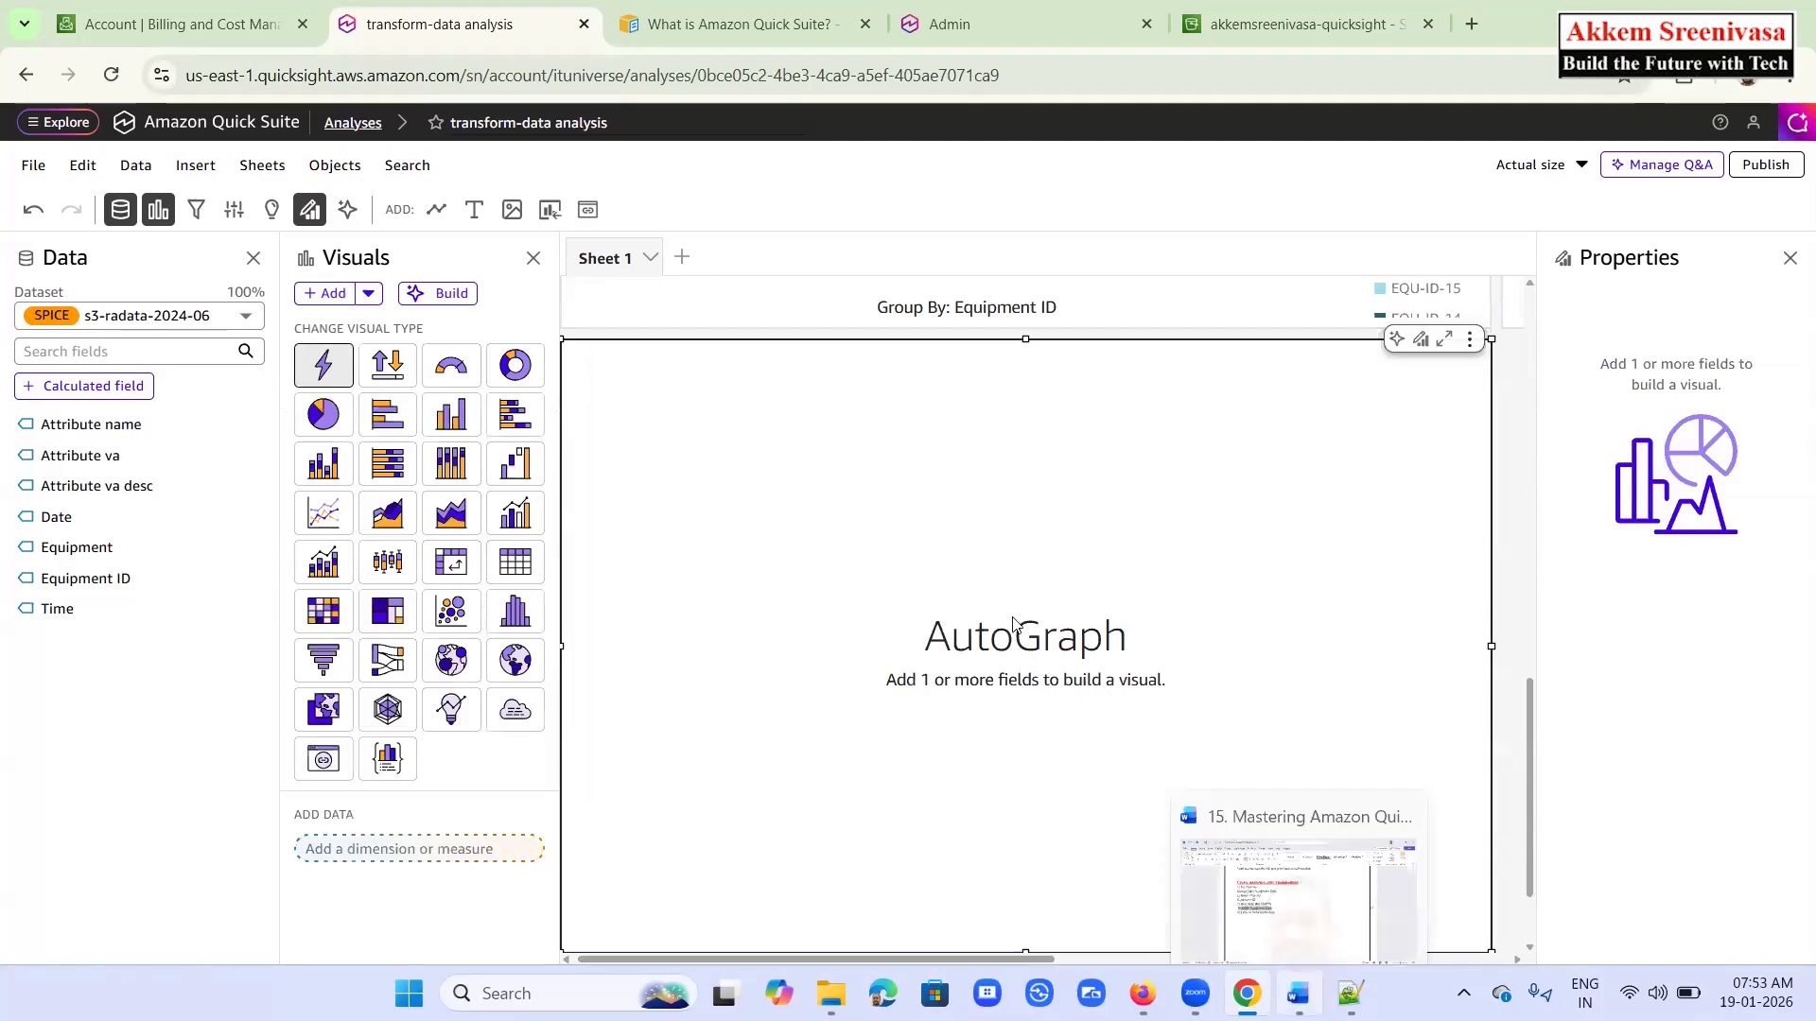
{"action": "scroll", "coordinate": [1006, 620], "scroll_direction": "down", "scroll_amount": 2}
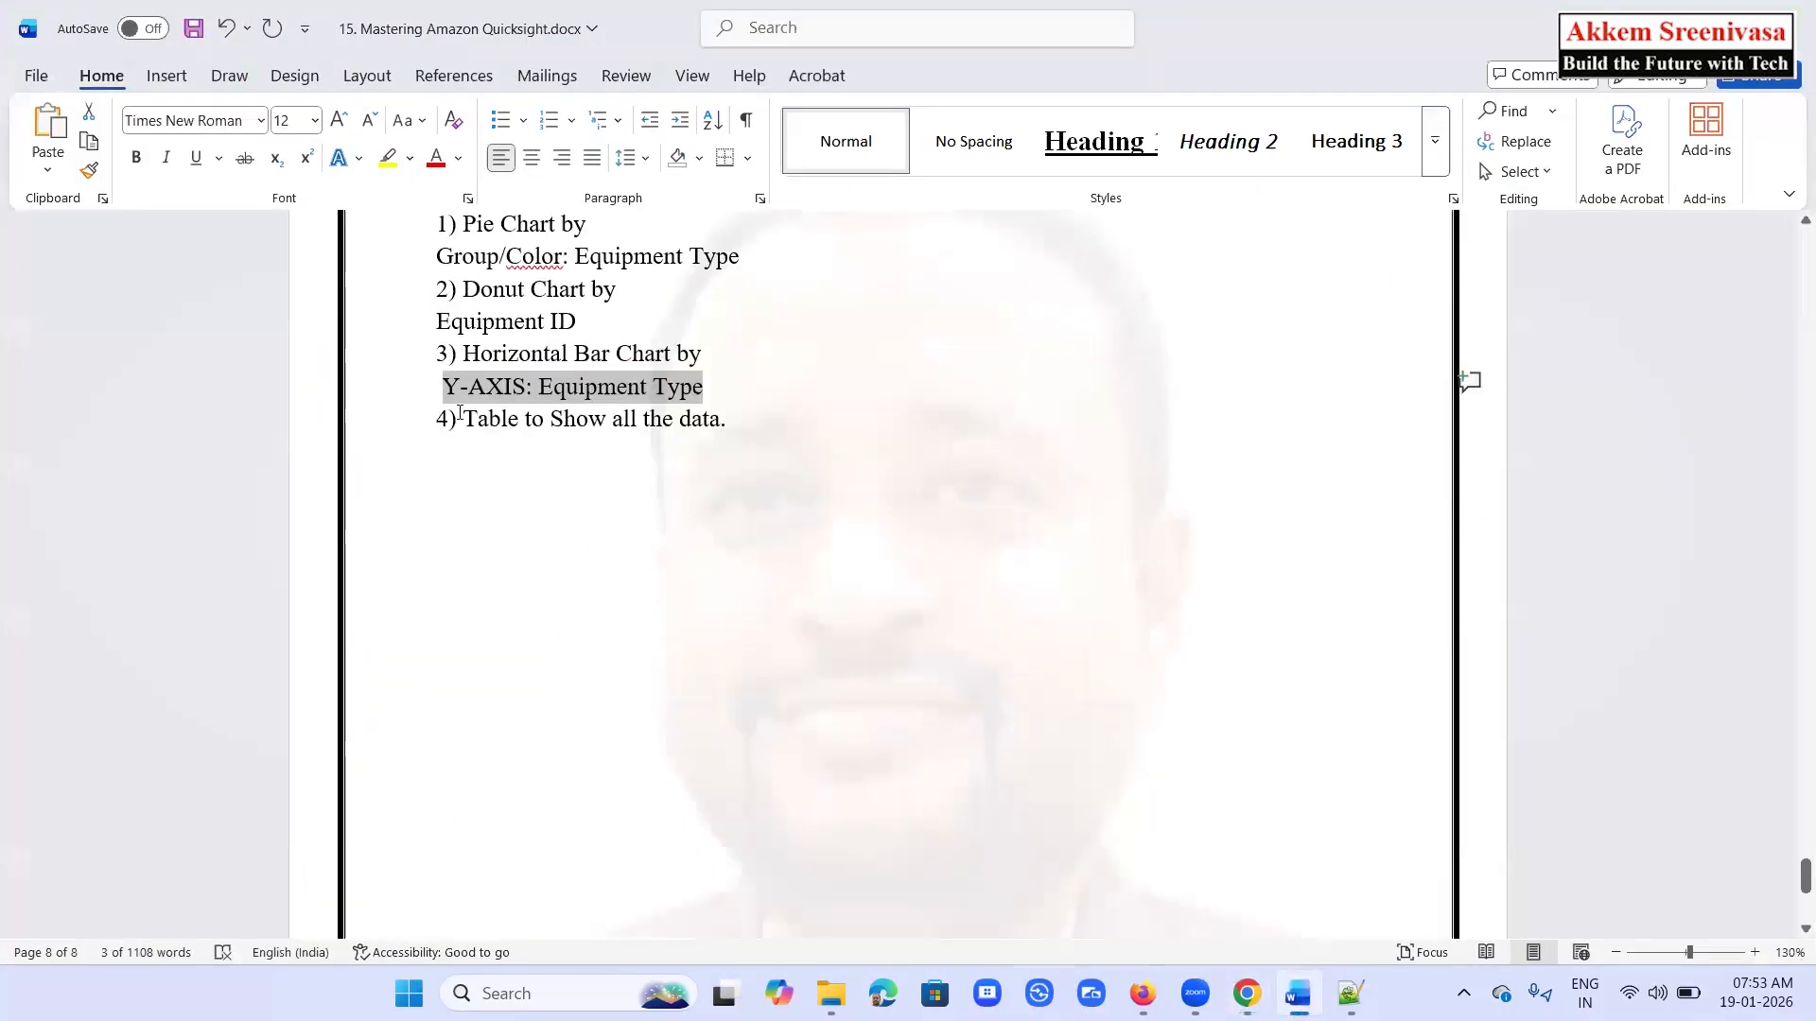
Check the fourth requirement in the Word document and change the empty AutoGraph visual in the QuickSight analysis to a table
{"action": "left_click_drag", "start_coordinate": [464, 417], "coordinate": [549, 419]}
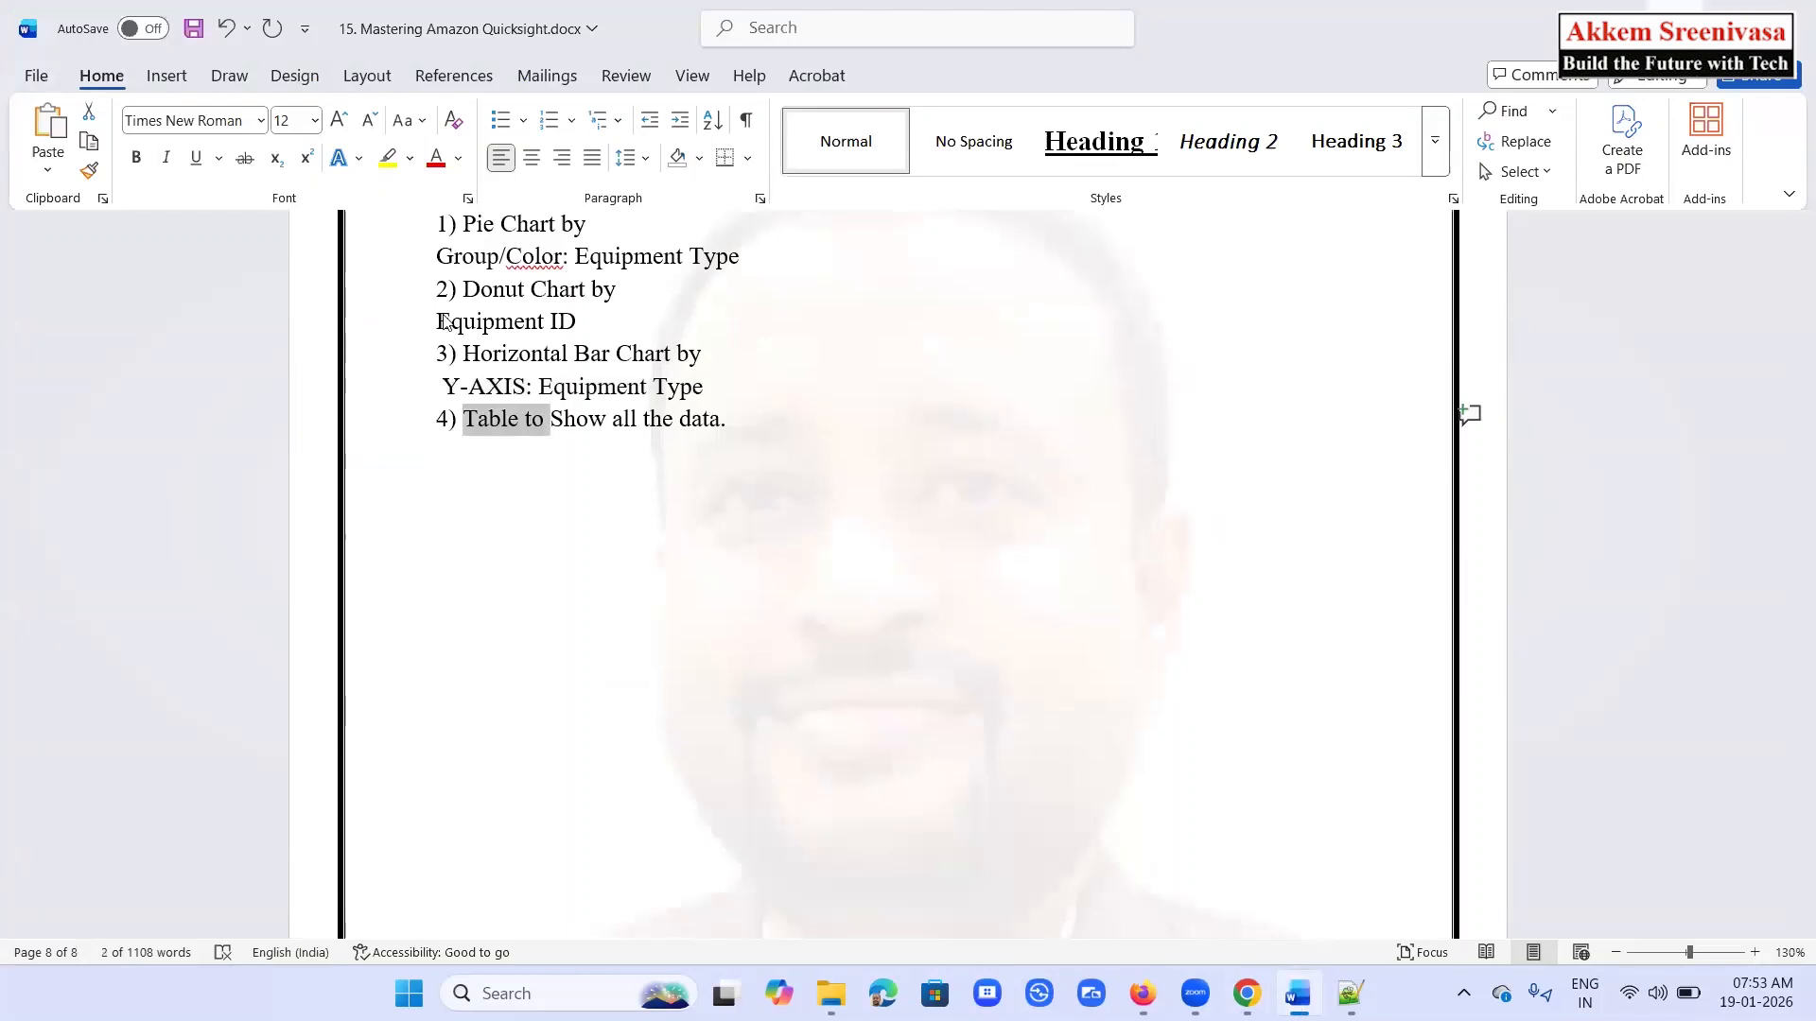
{"action": "key", "text": "alt+Tab"}
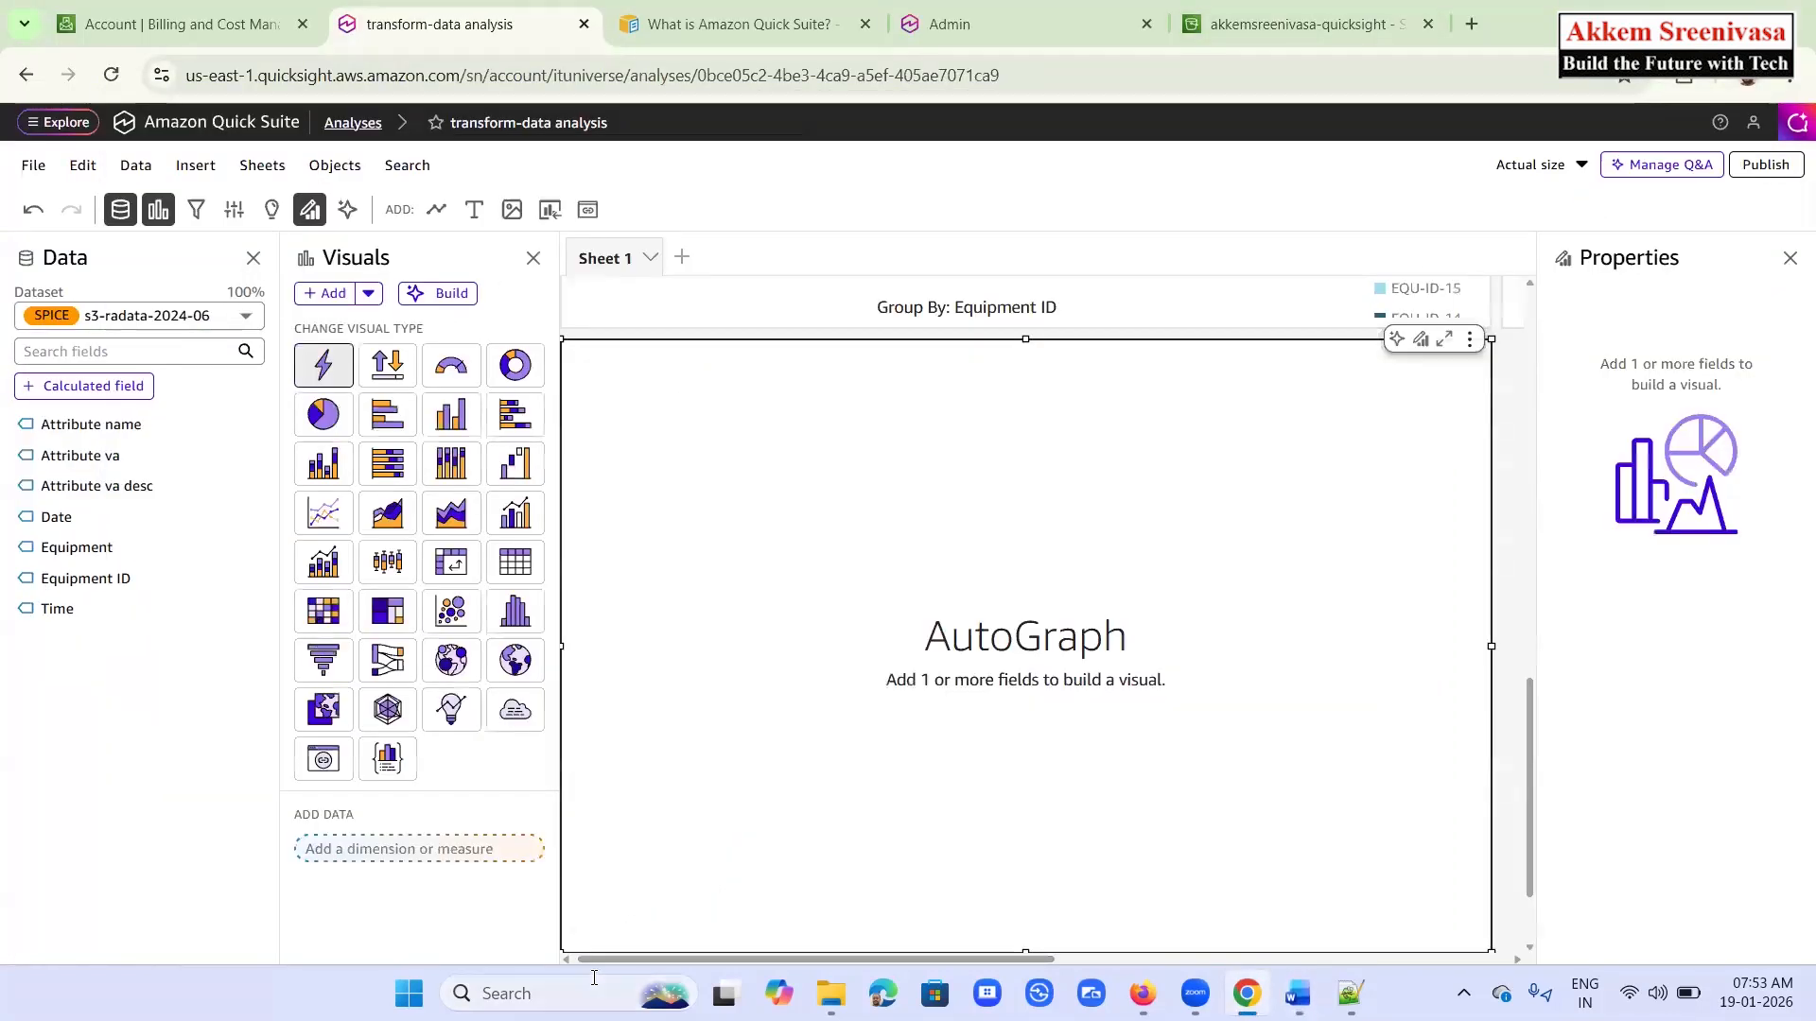
{"action": "left_click", "coordinate": [519, 564]}
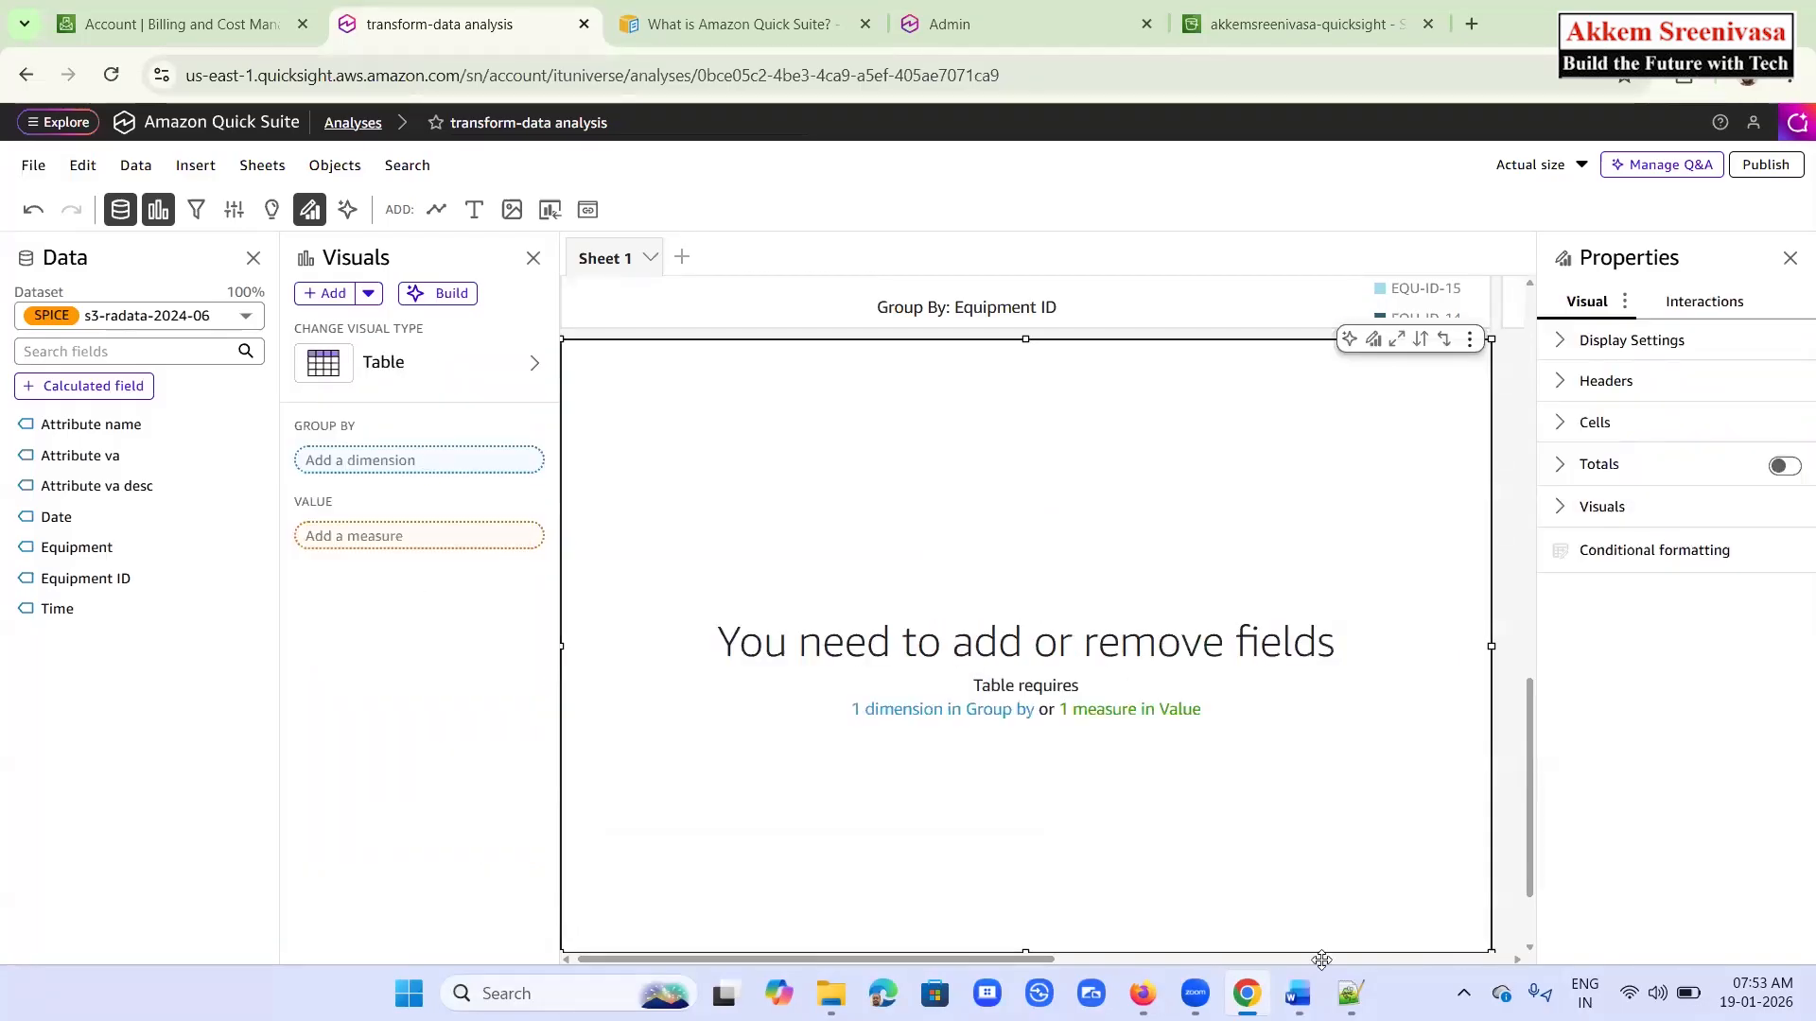
{"action": "left_click", "coordinate": [1300, 994]}
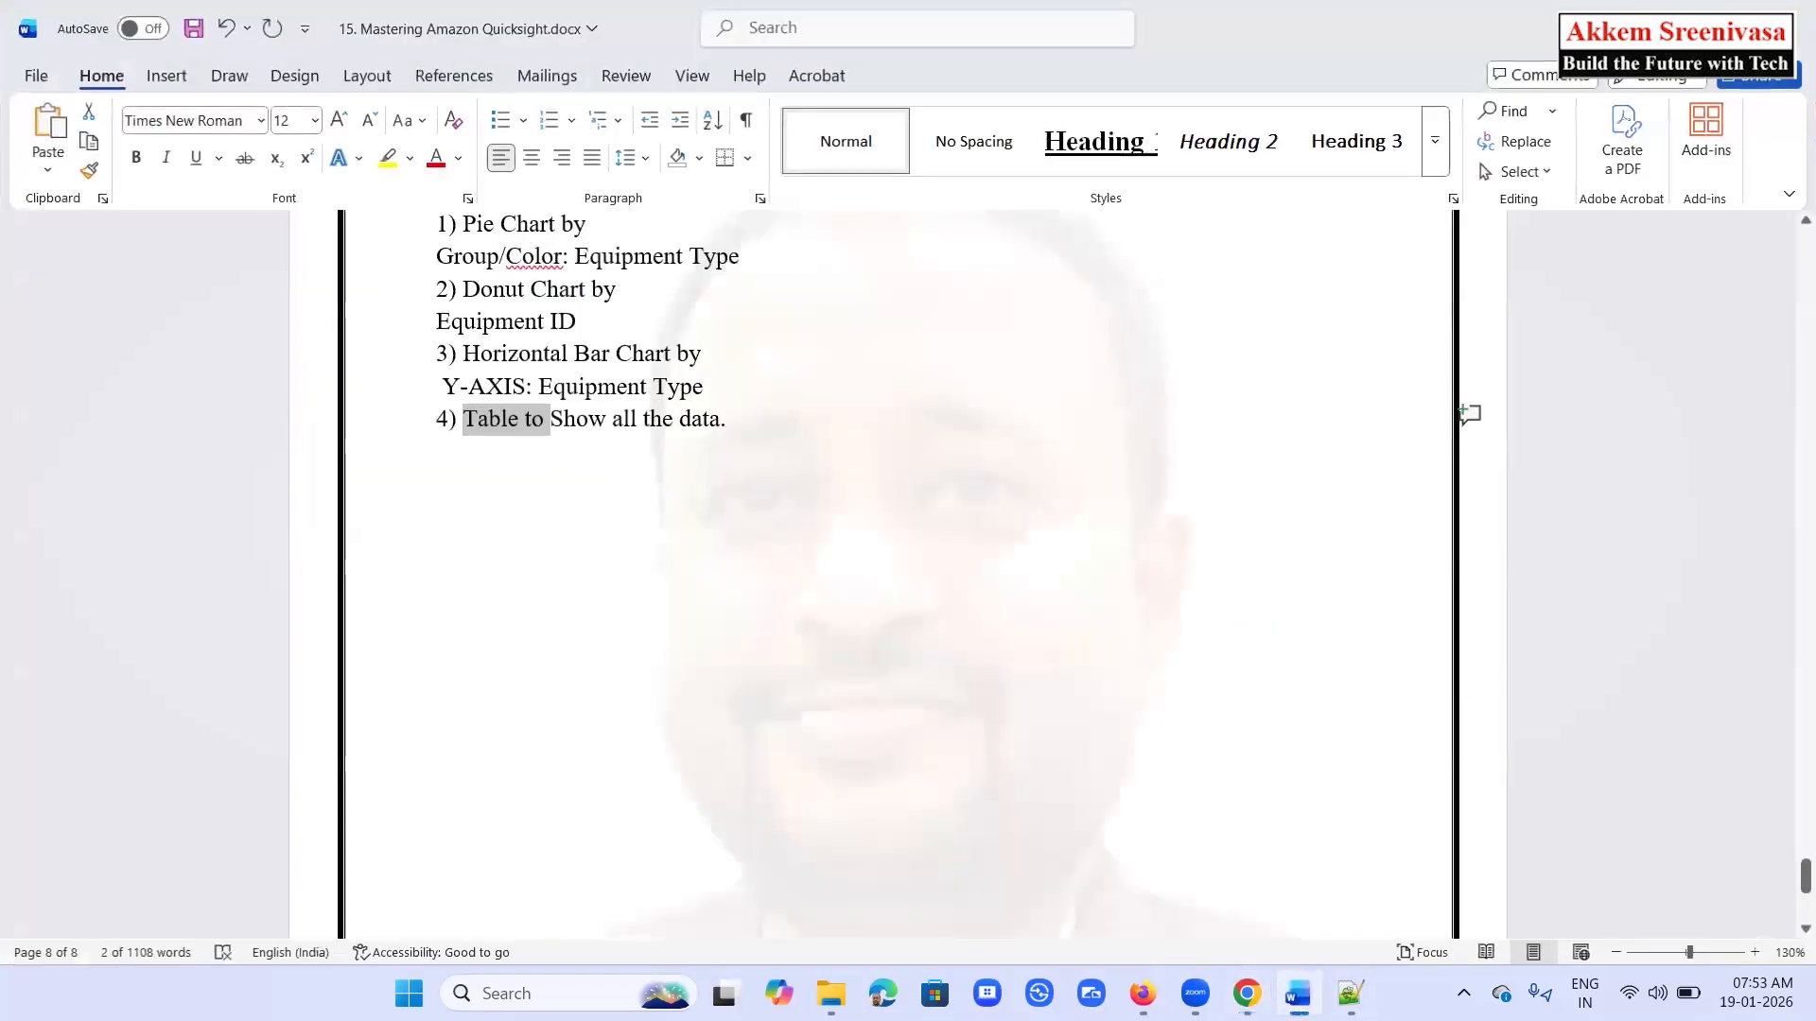
{"action": "left_click", "coordinate": [1297, 994]}
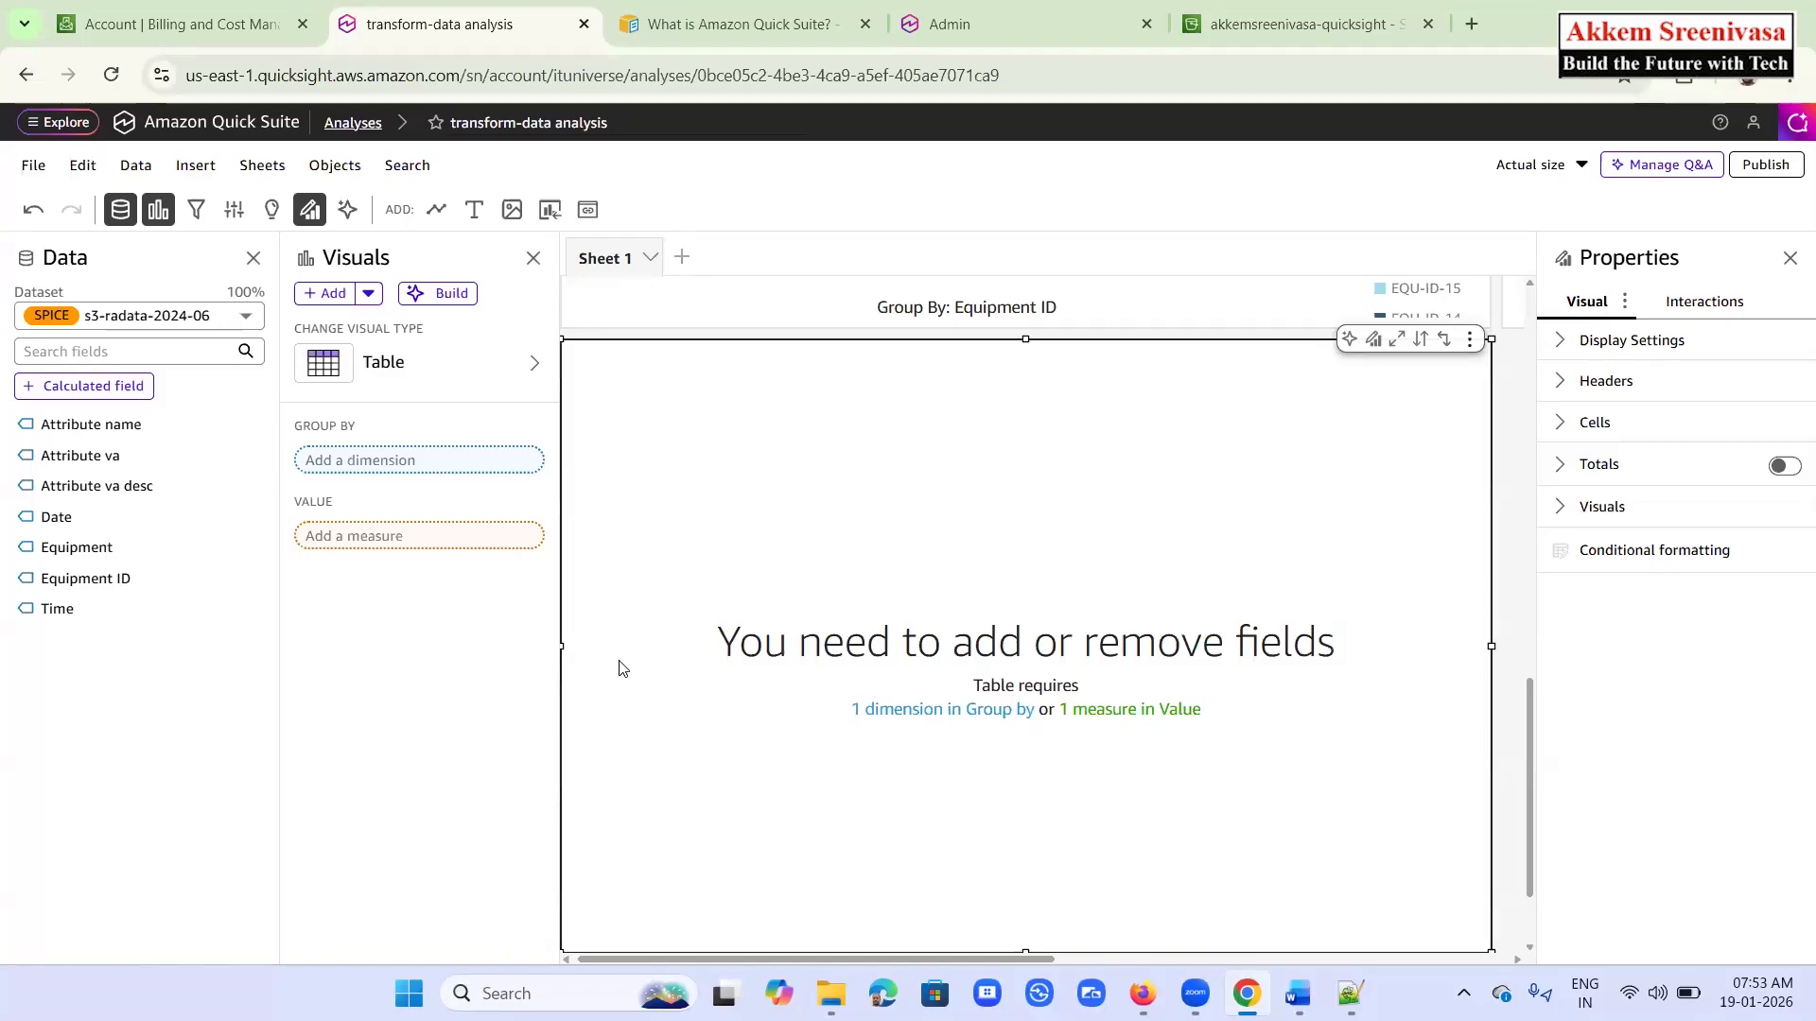
Group the table by Attribute name, Attribute va desc and Attribute va
{"action": "left_click", "coordinate": [394, 467]}
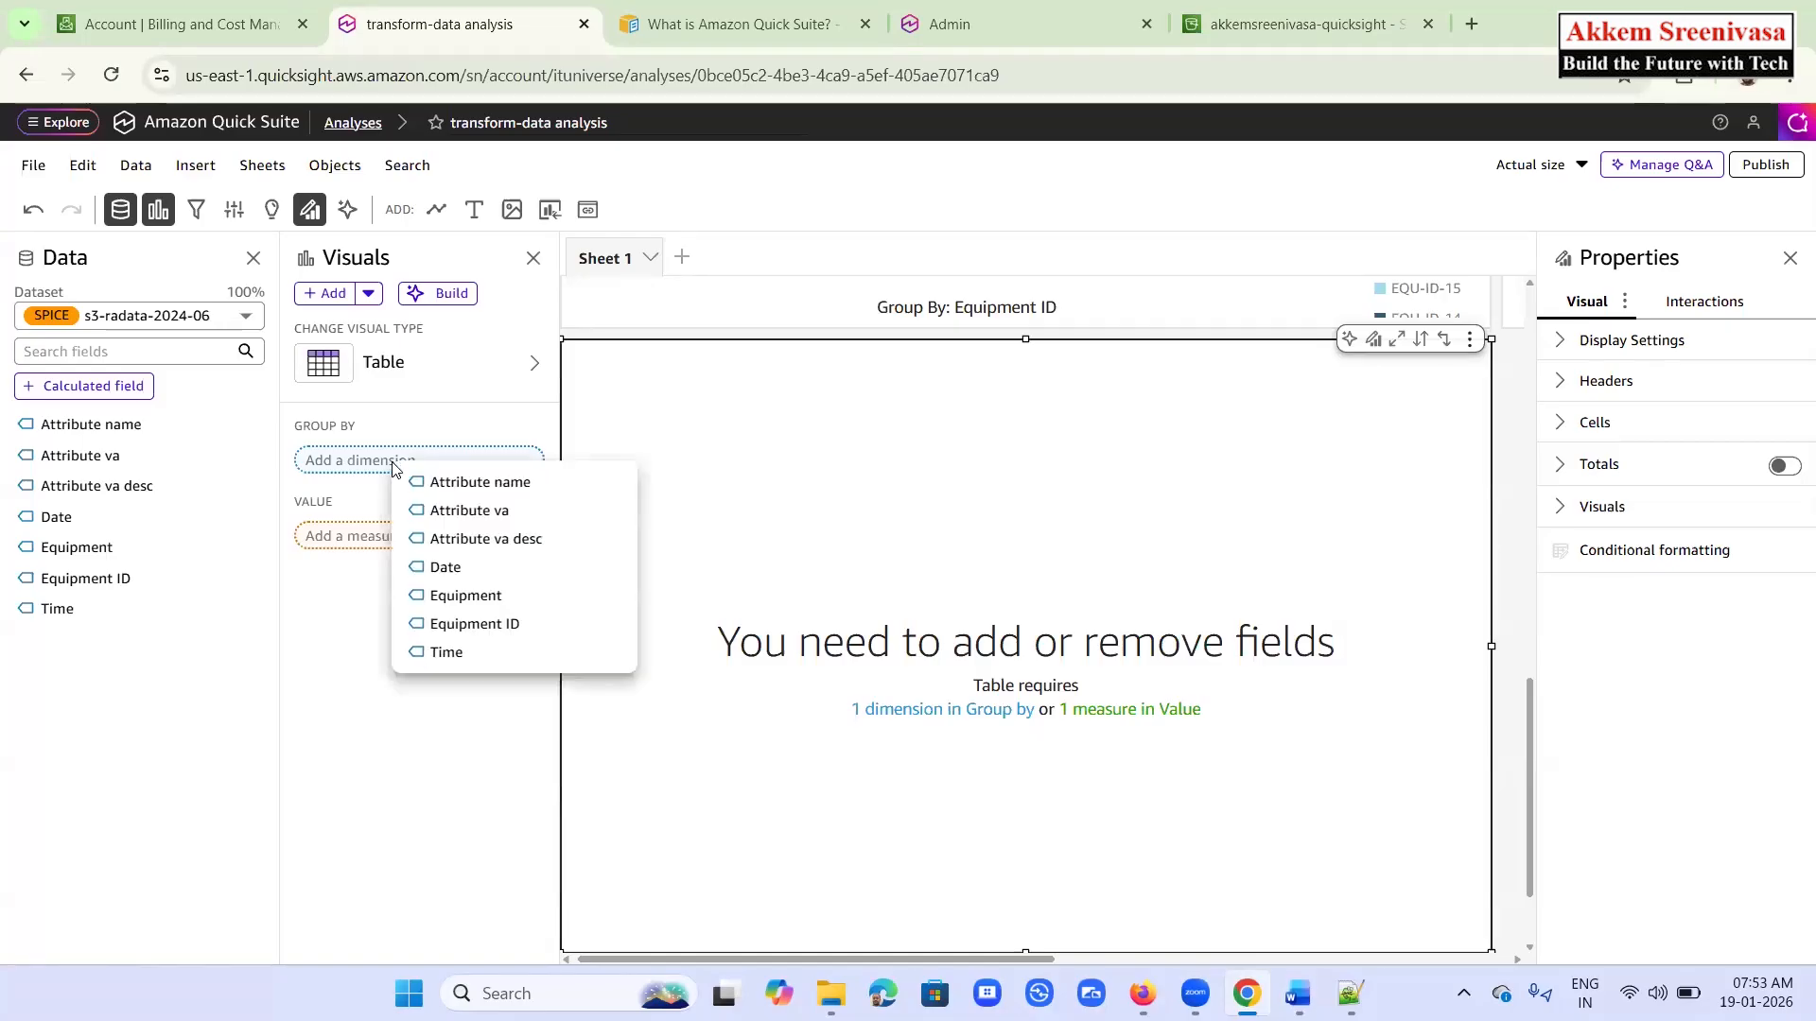
{"action": "left_click", "coordinate": [489, 482]}
{"action": "left_click", "coordinate": [435, 499]}
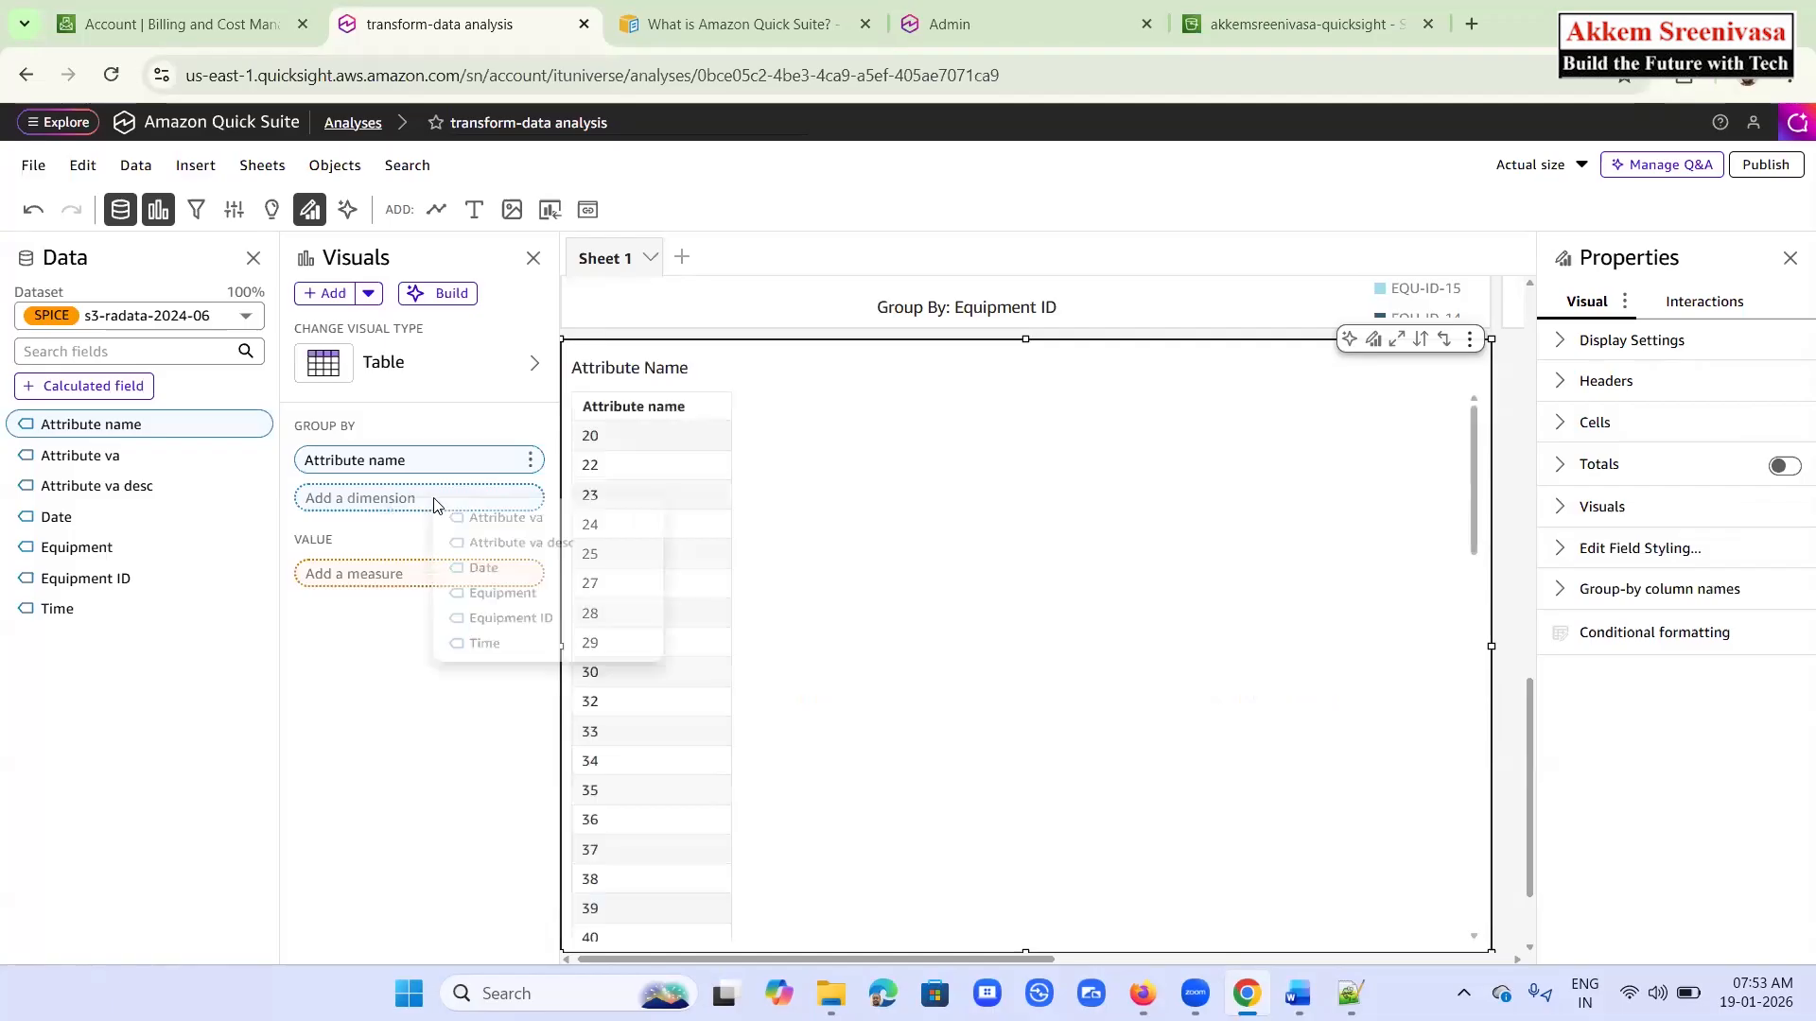
{"action": "left_click", "coordinate": [496, 548]}
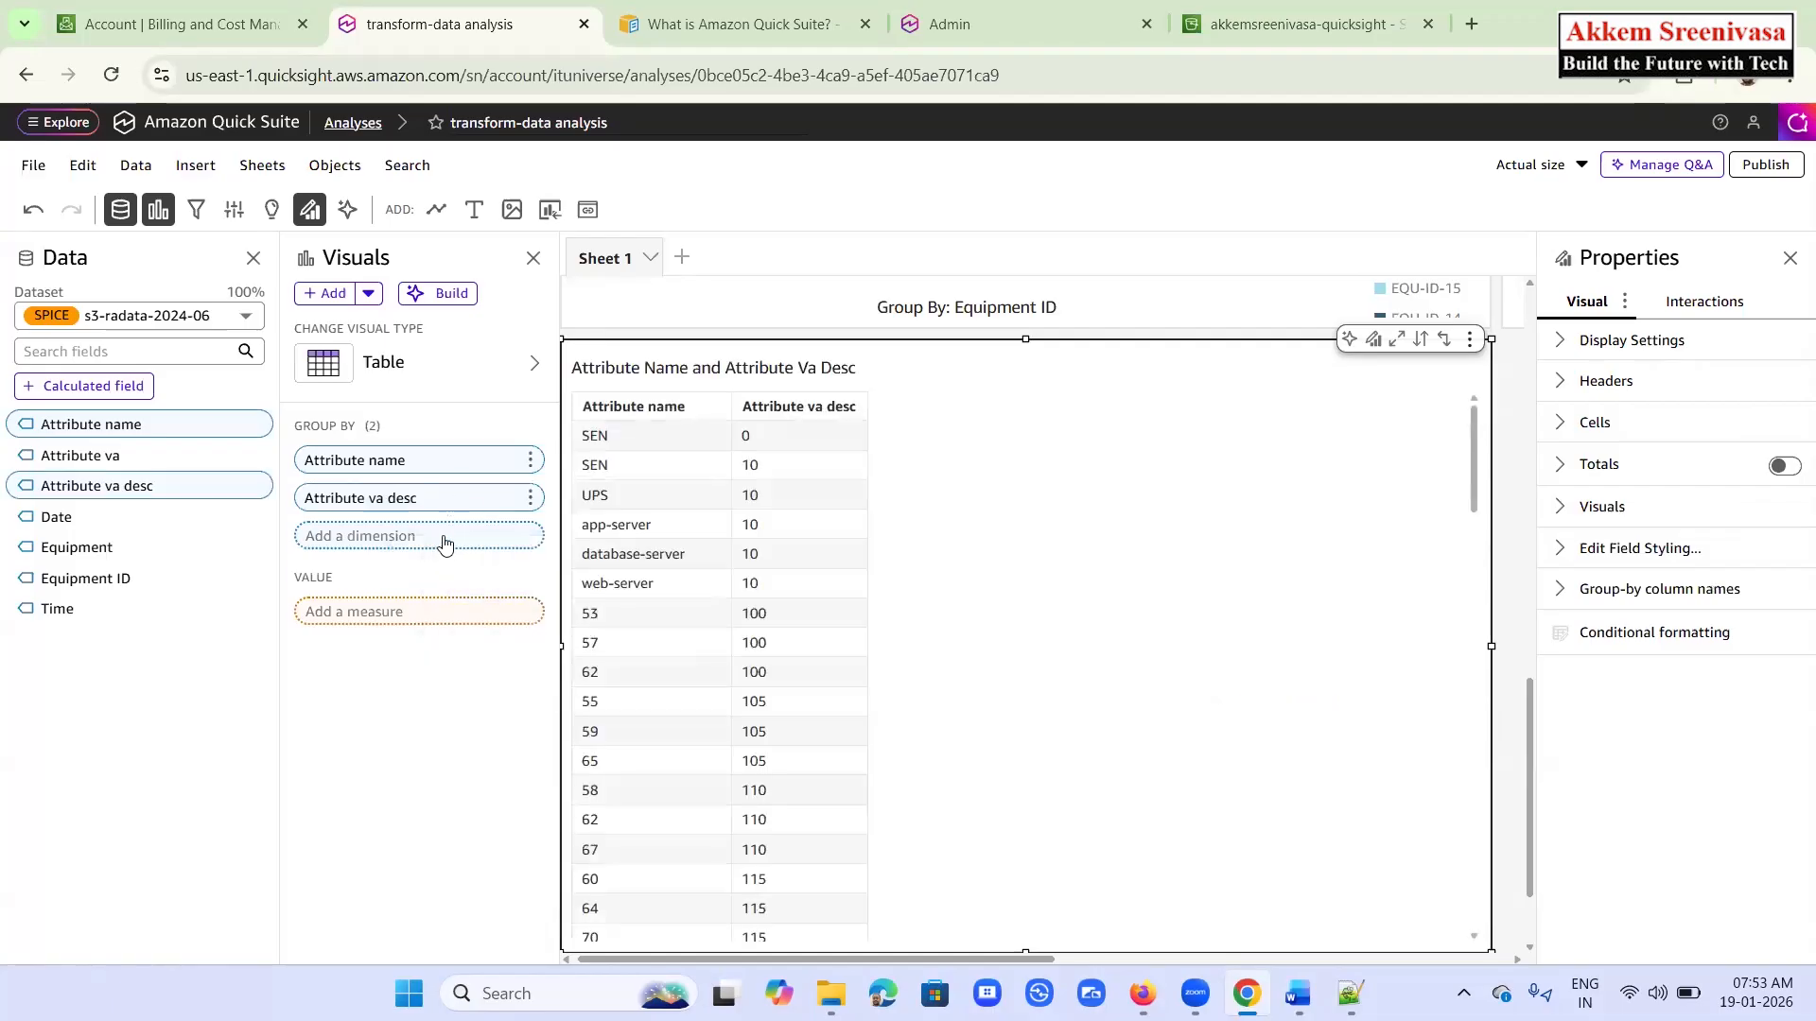
{"action": "left_click", "coordinate": [444, 545]}
{"action": "left_click", "coordinate": [477, 556]}
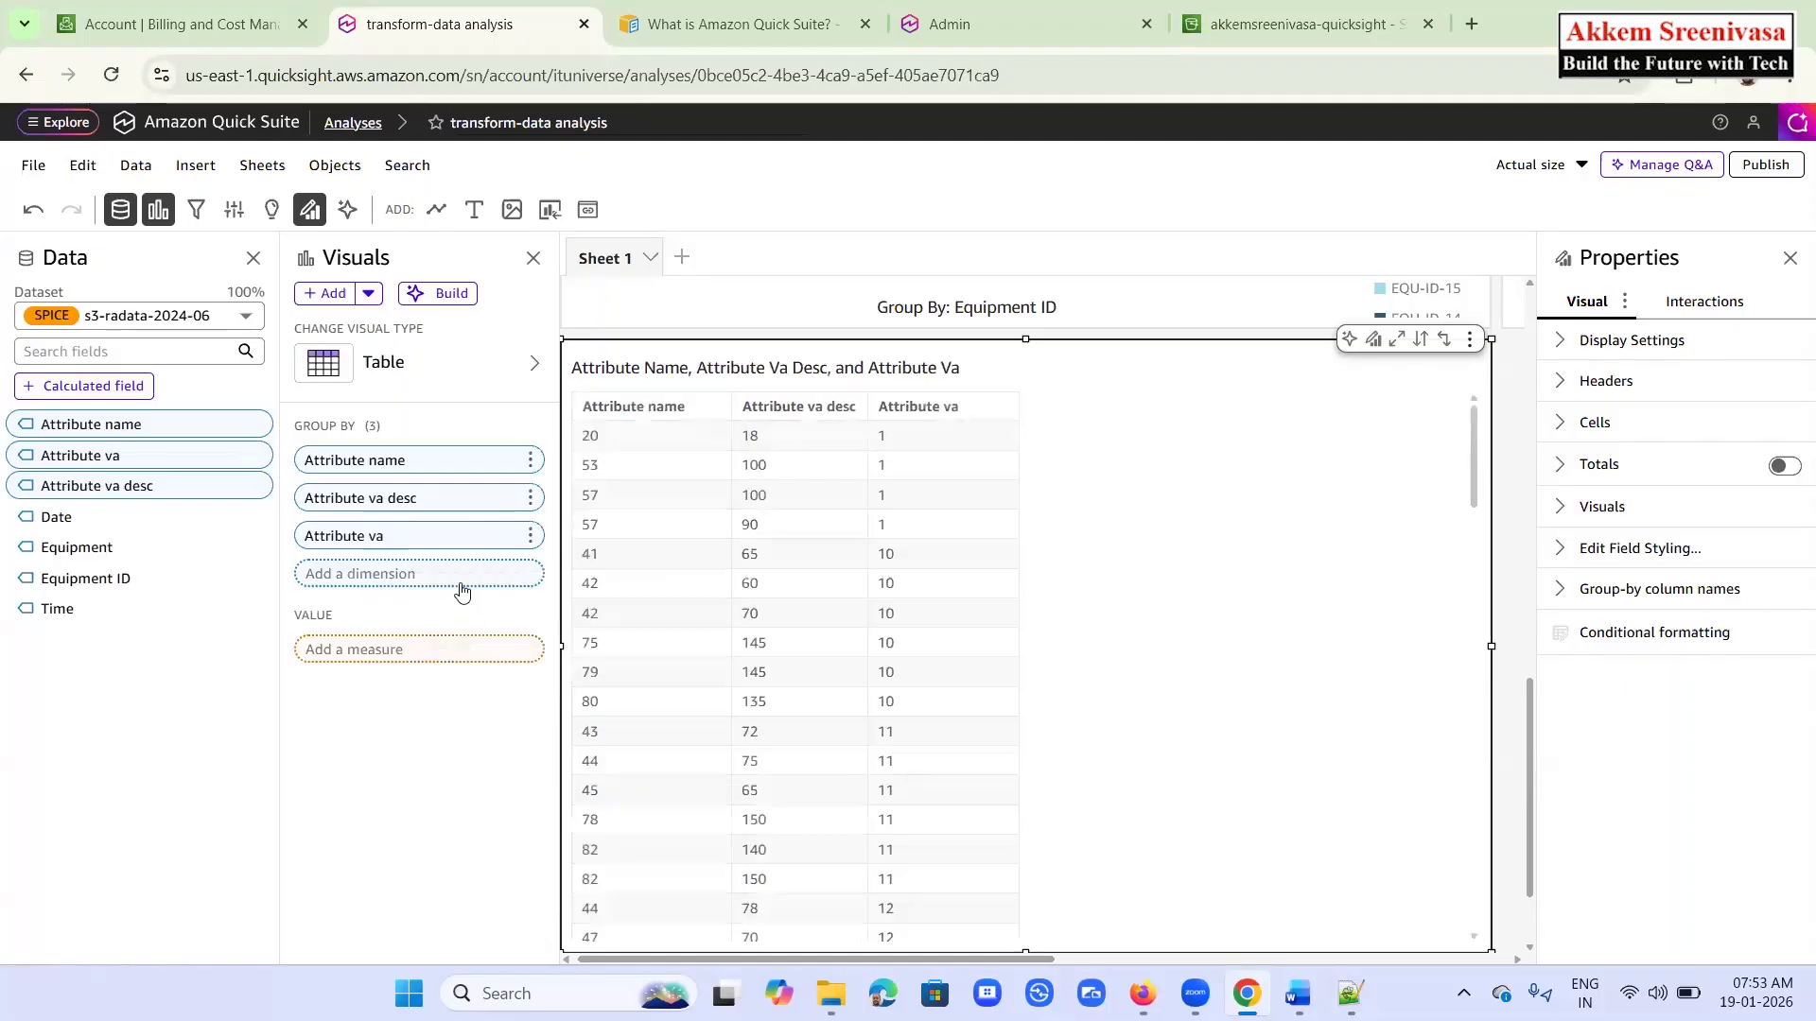
Add Date, Equipment, Equipment ID and Time to the table's grouping dimensions
{"action": "left_click", "coordinate": [458, 579]}
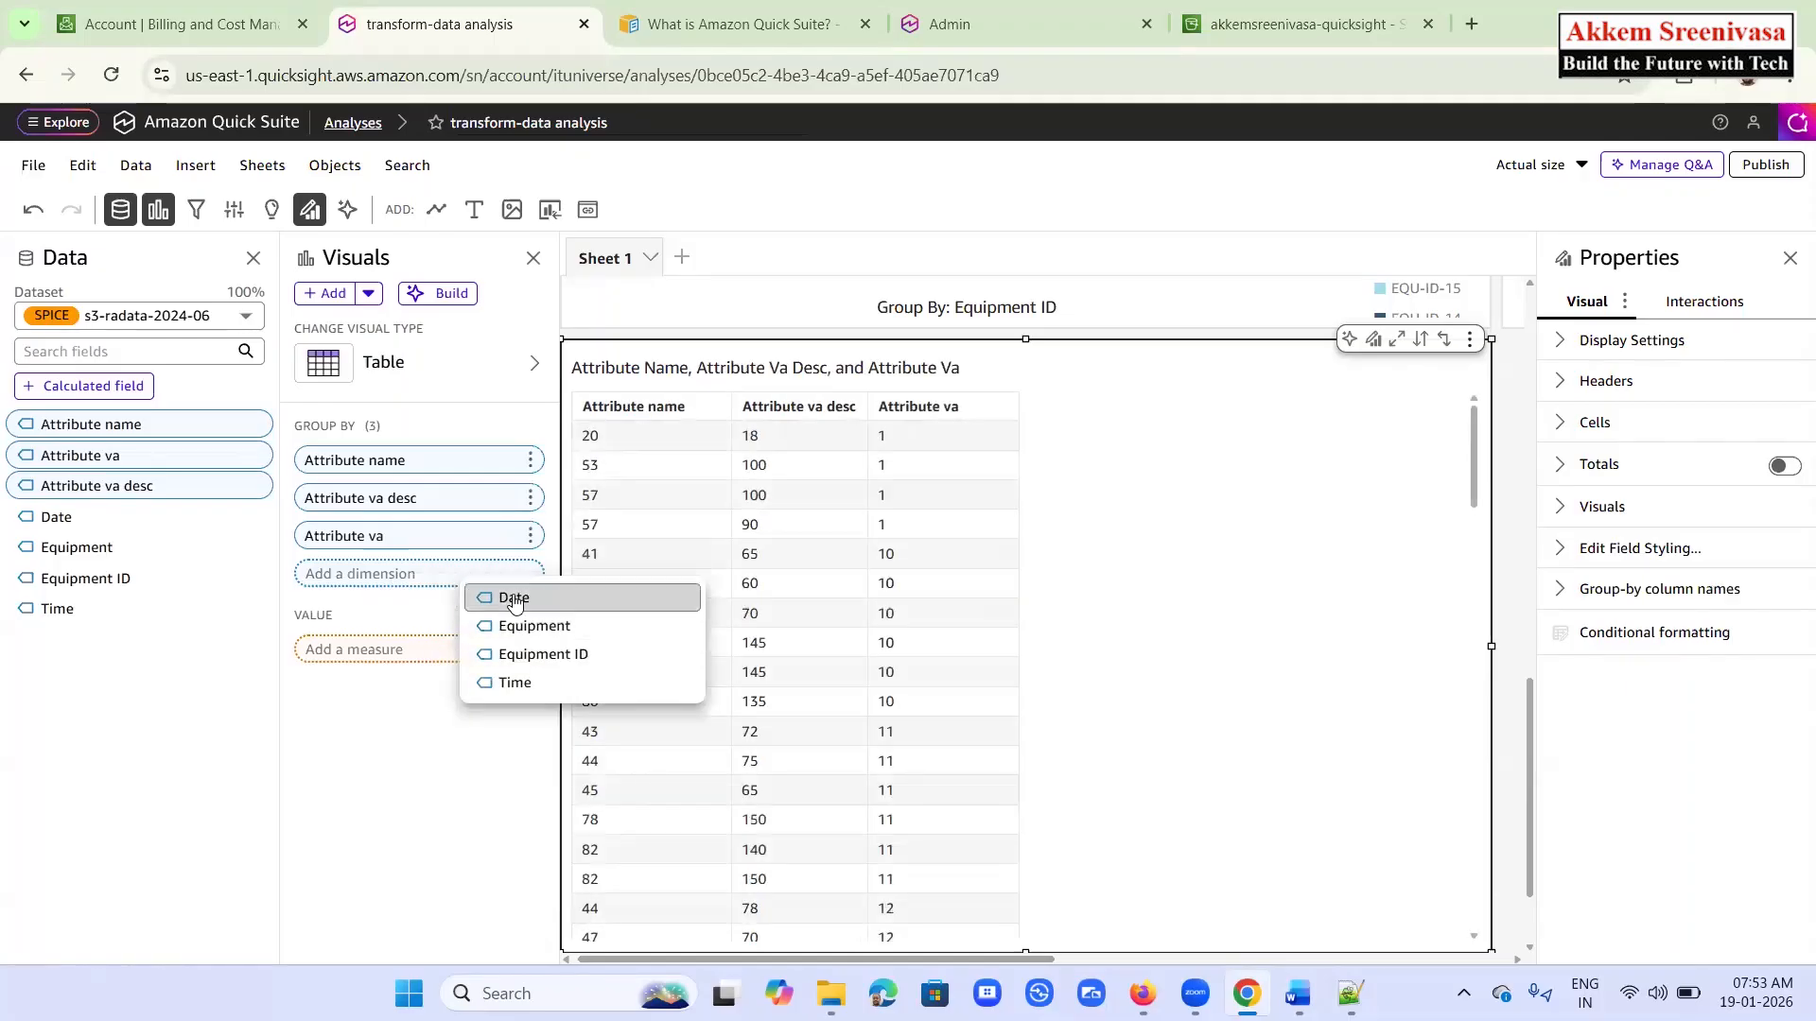
{"action": "left_click", "coordinate": [513, 598]}
{"action": "left_click", "coordinate": [439, 615]}
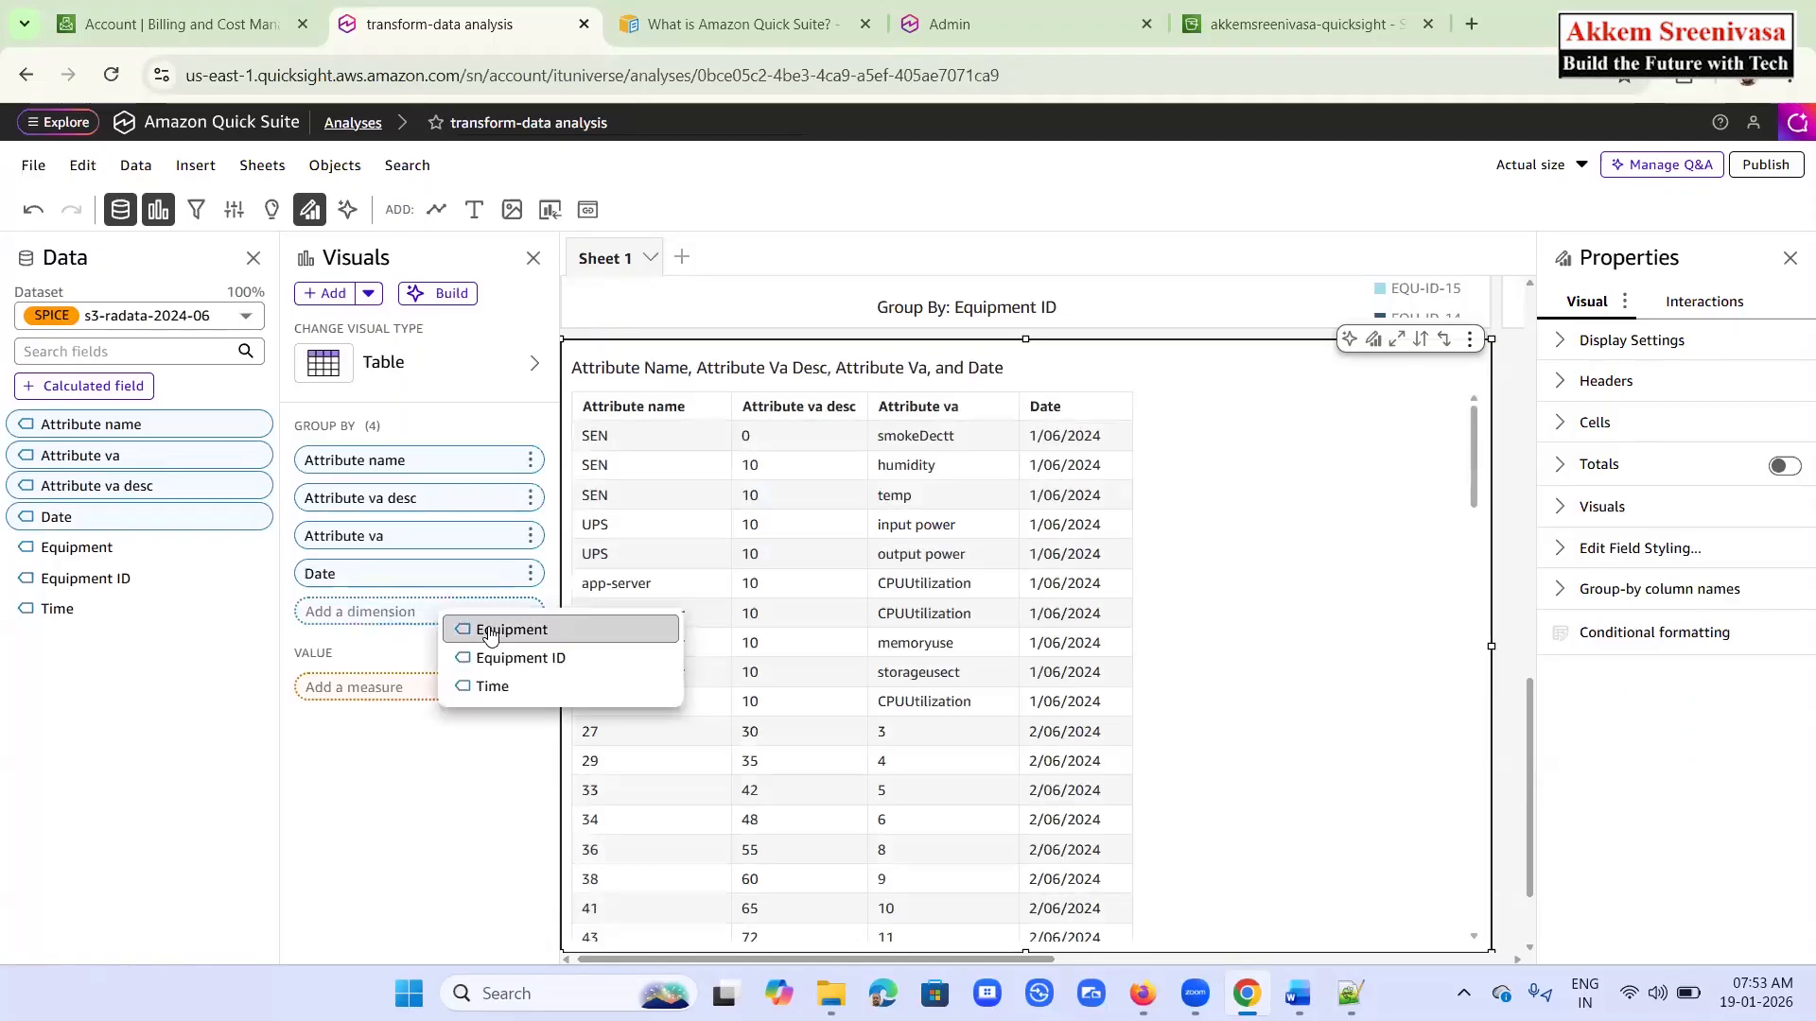
{"action": "left_click", "coordinate": [463, 638]}
{"action": "left_click", "coordinate": [439, 651]}
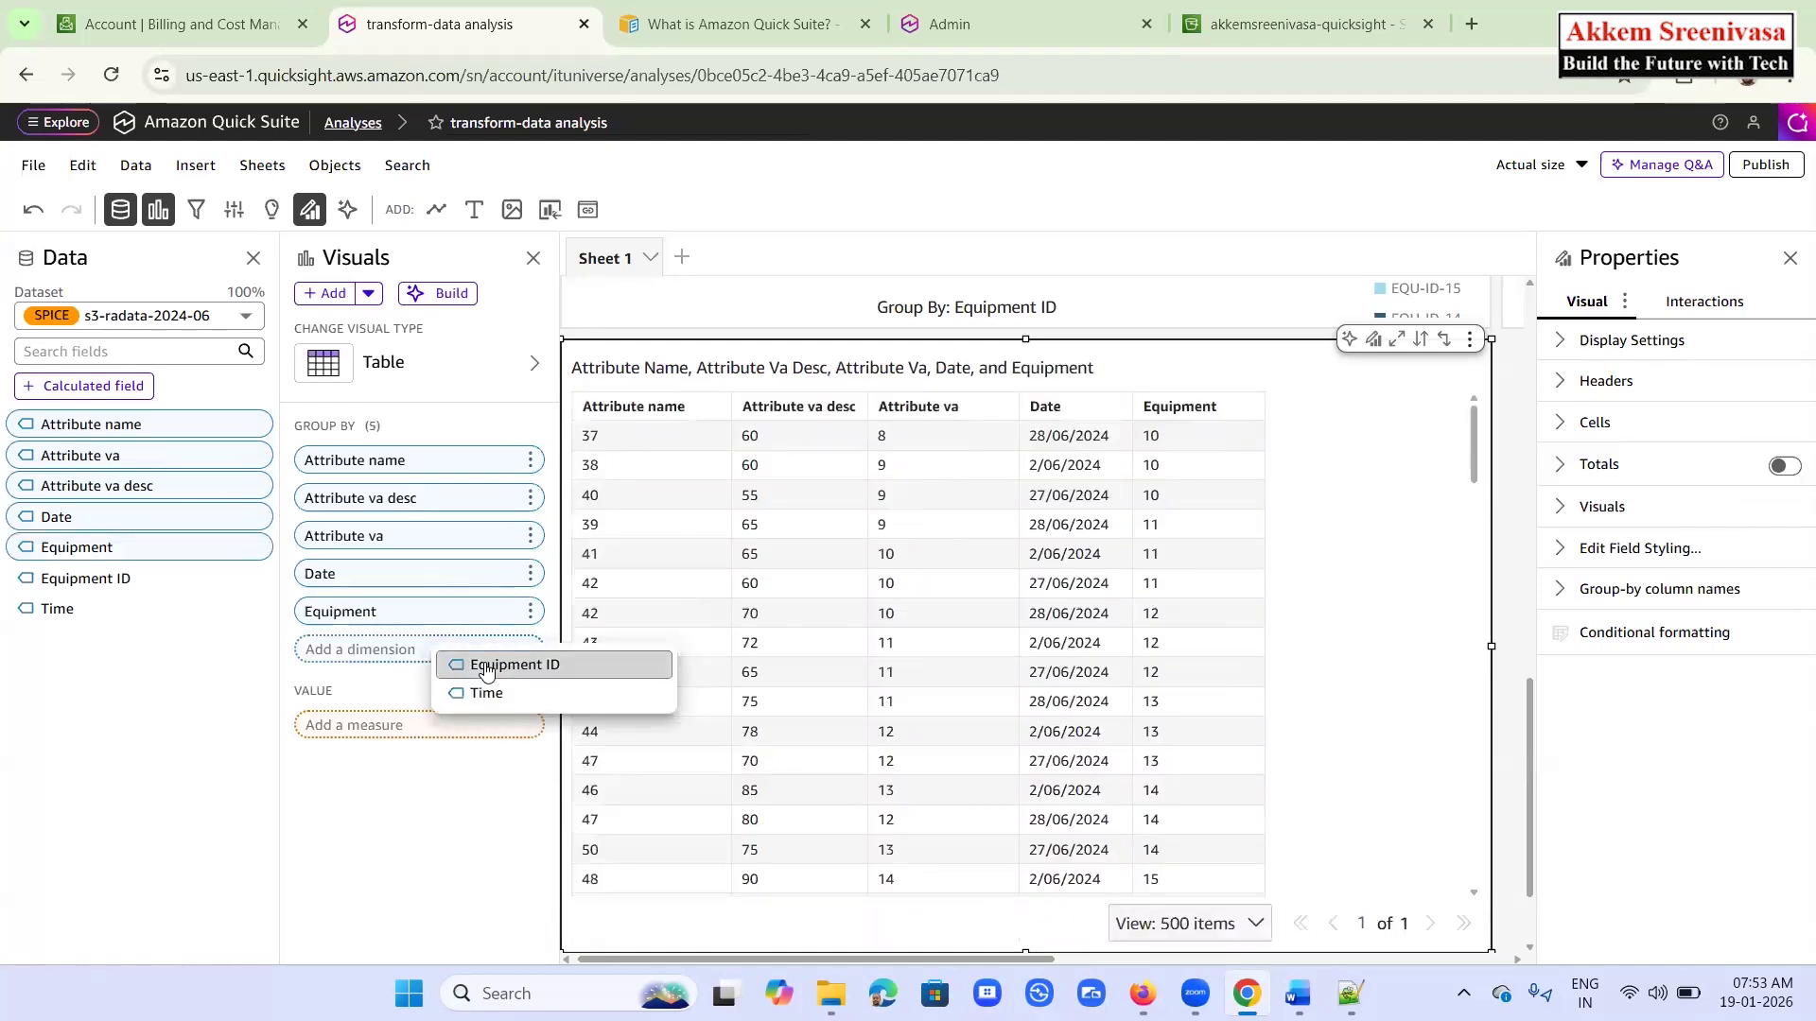
{"action": "left_click", "coordinate": [482, 666]}
{"action": "left_click", "coordinate": [424, 688]}
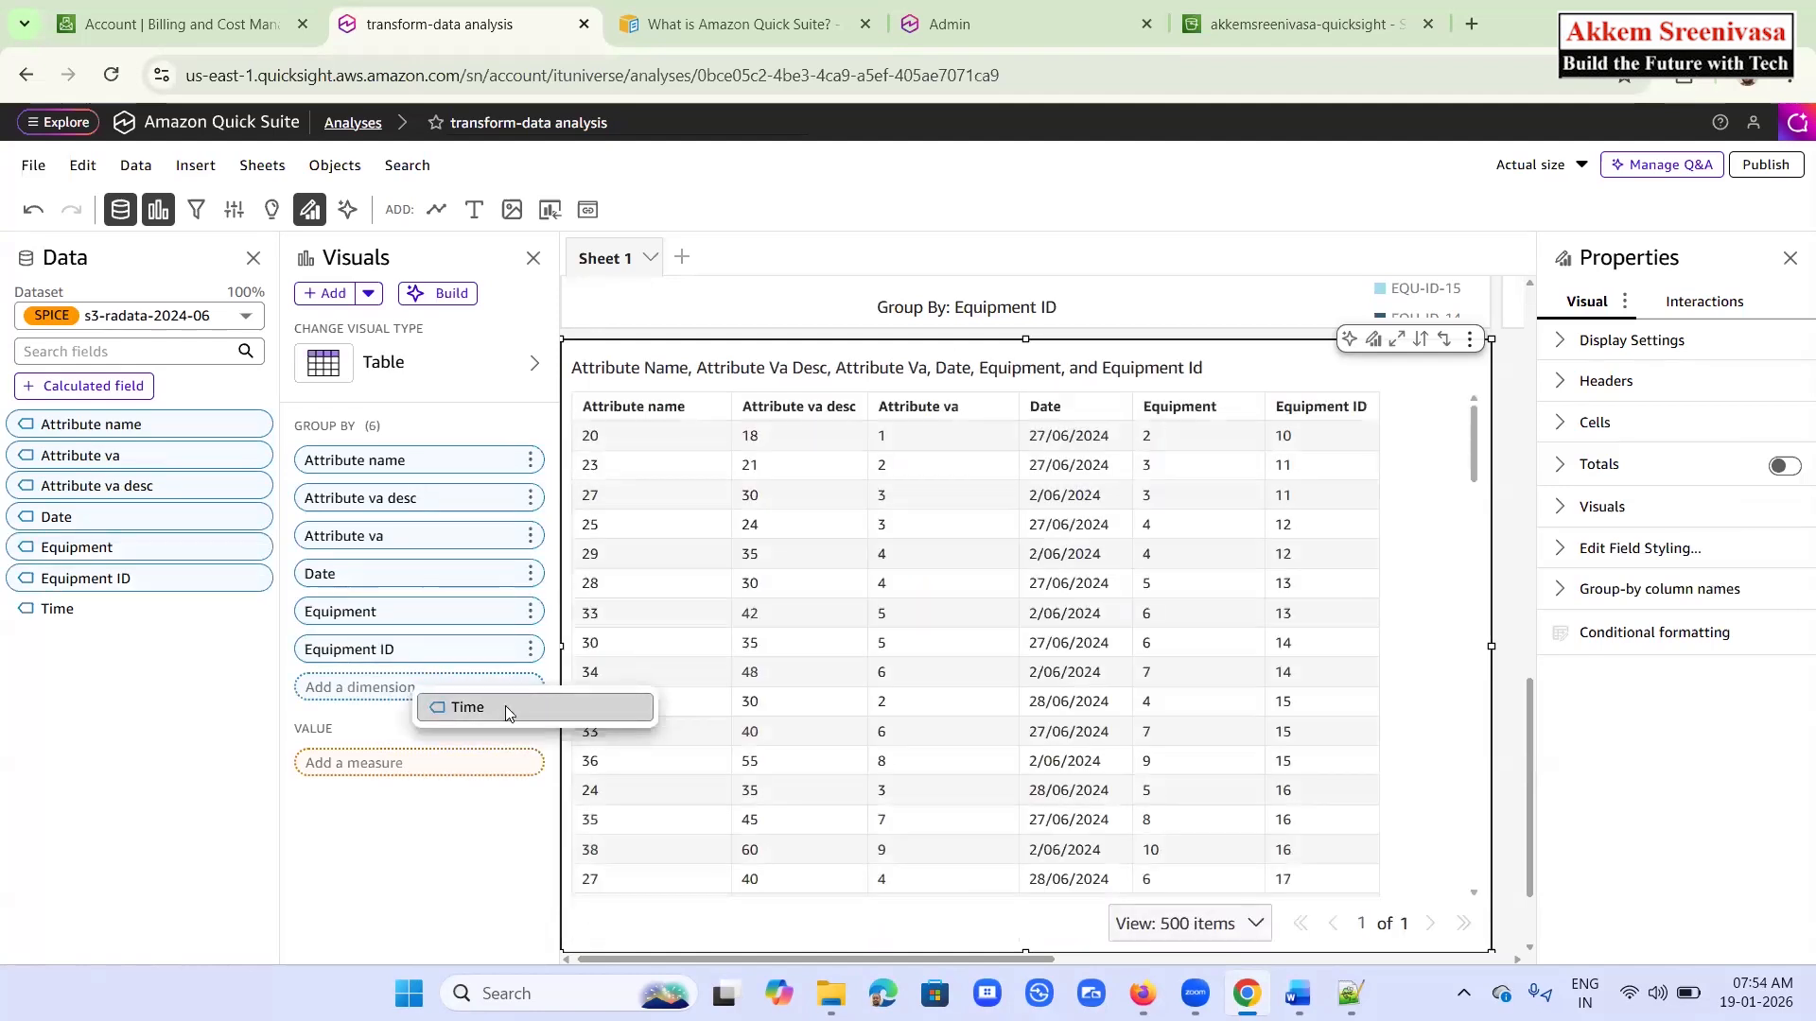
{"action": "left_click", "coordinate": [502, 711]}
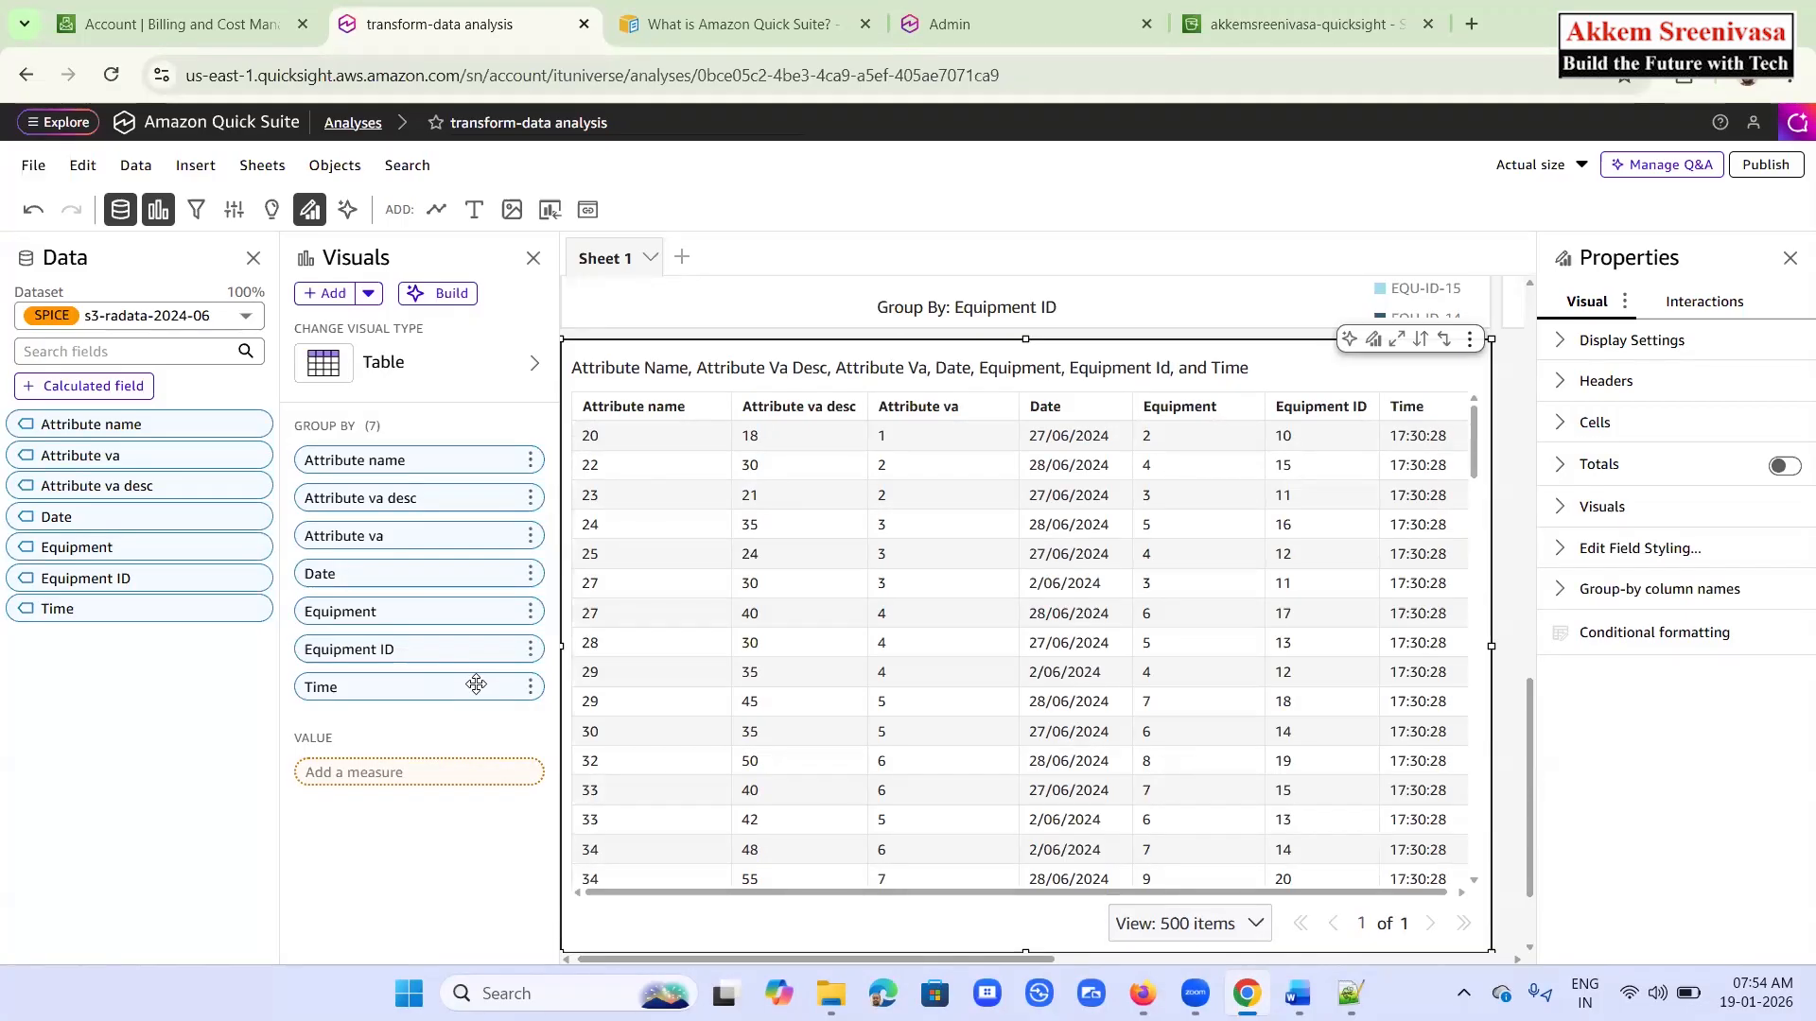
Examine the completed table's rows and the pie and donut visuals above it on Sheet 1
{"action": "scroll", "coordinate": [1039, 552], "scroll_direction": "down", "scroll_amount": 5}
{"action": "scroll", "coordinate": [1040, 551], "scroll_direction": "down", "scroll_amount": 15}
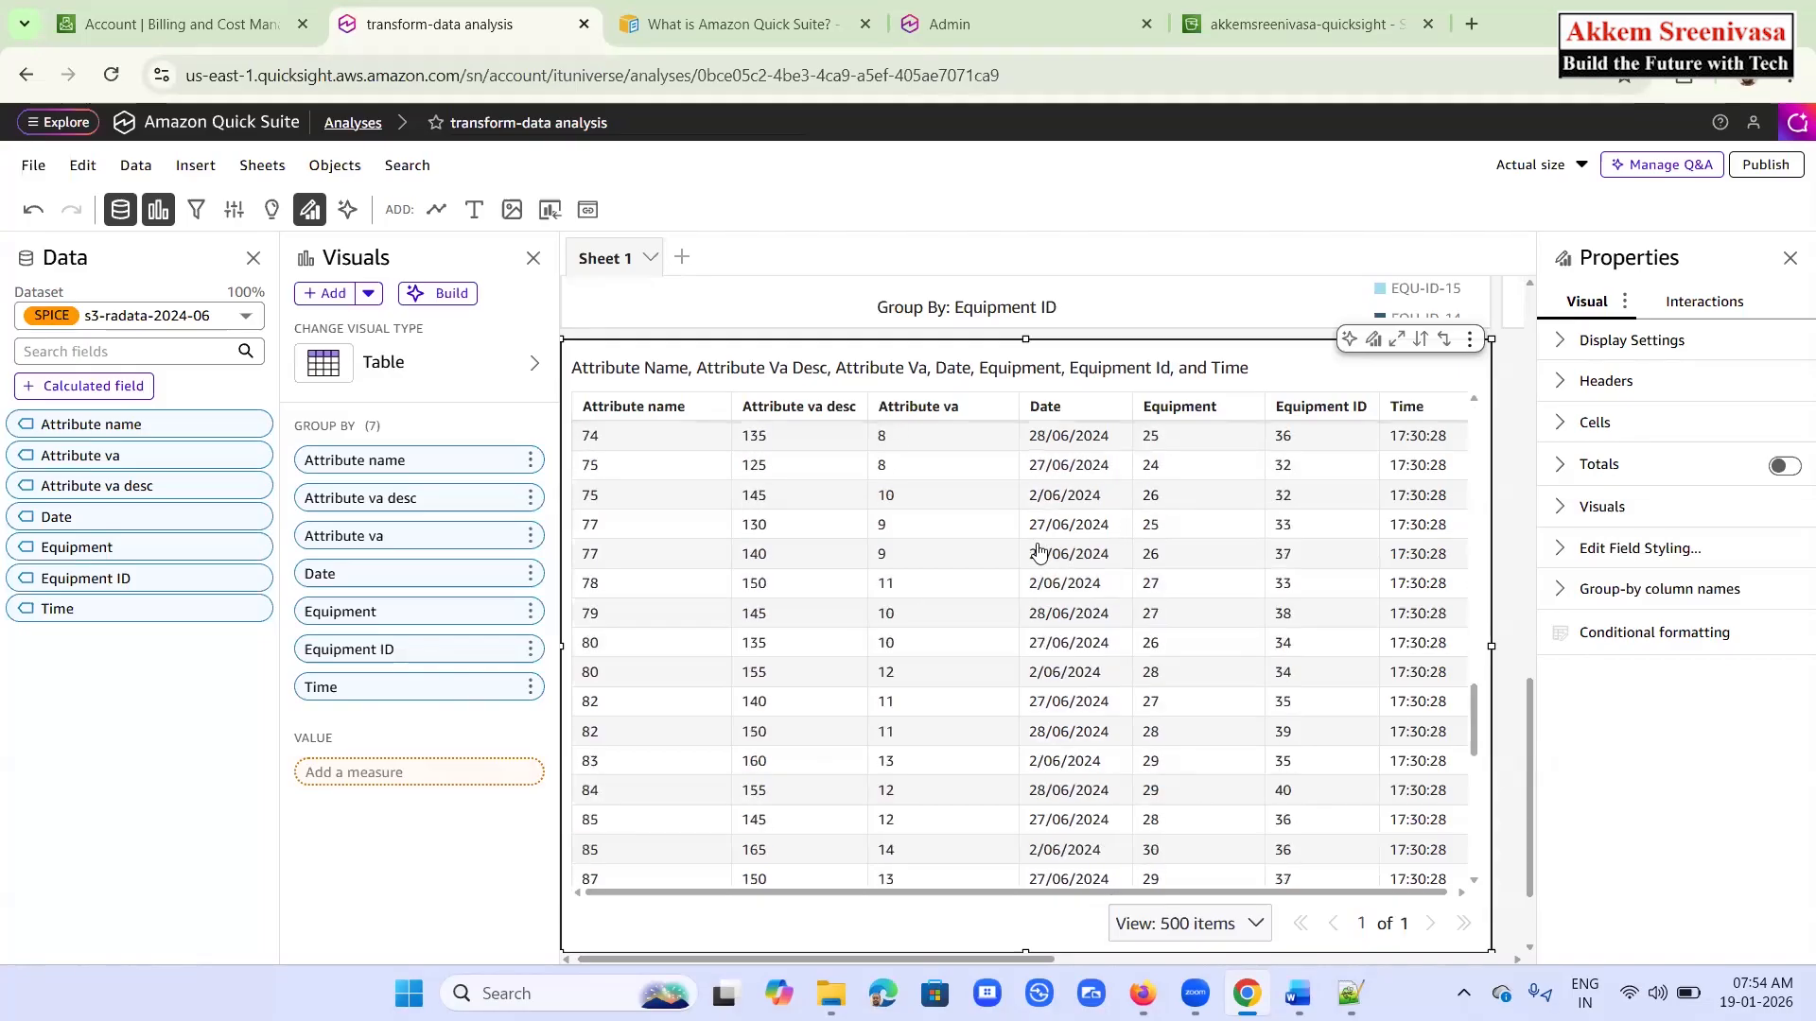
{"action": "scroll", "coordinate": [1039, 548], "scroll_direction": "up", "scroll_amount": 15}
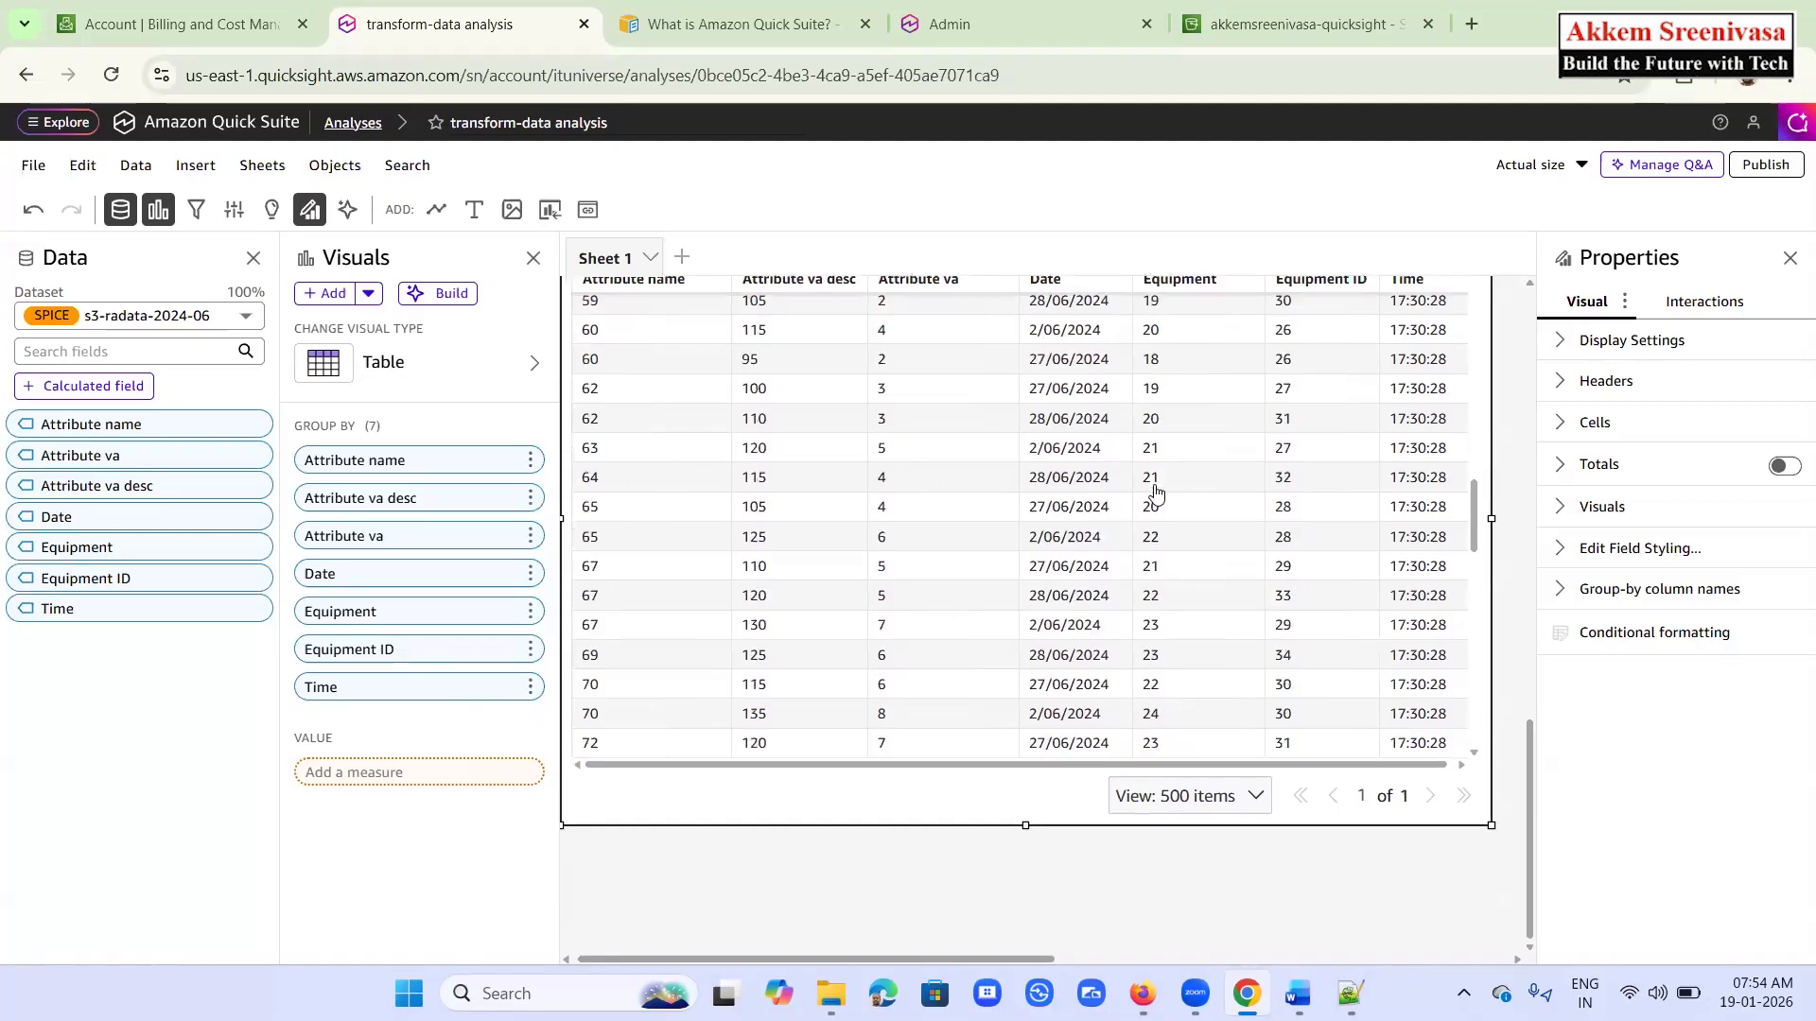
{"action": "scroll", "coordinate": [1406, 514], "scroll_direction": "up", "scroll_amount": 5}
{"action": "scroll", "coordinate": [1404, 517], "scroll_direction": "up", "scroll_amount": 7}
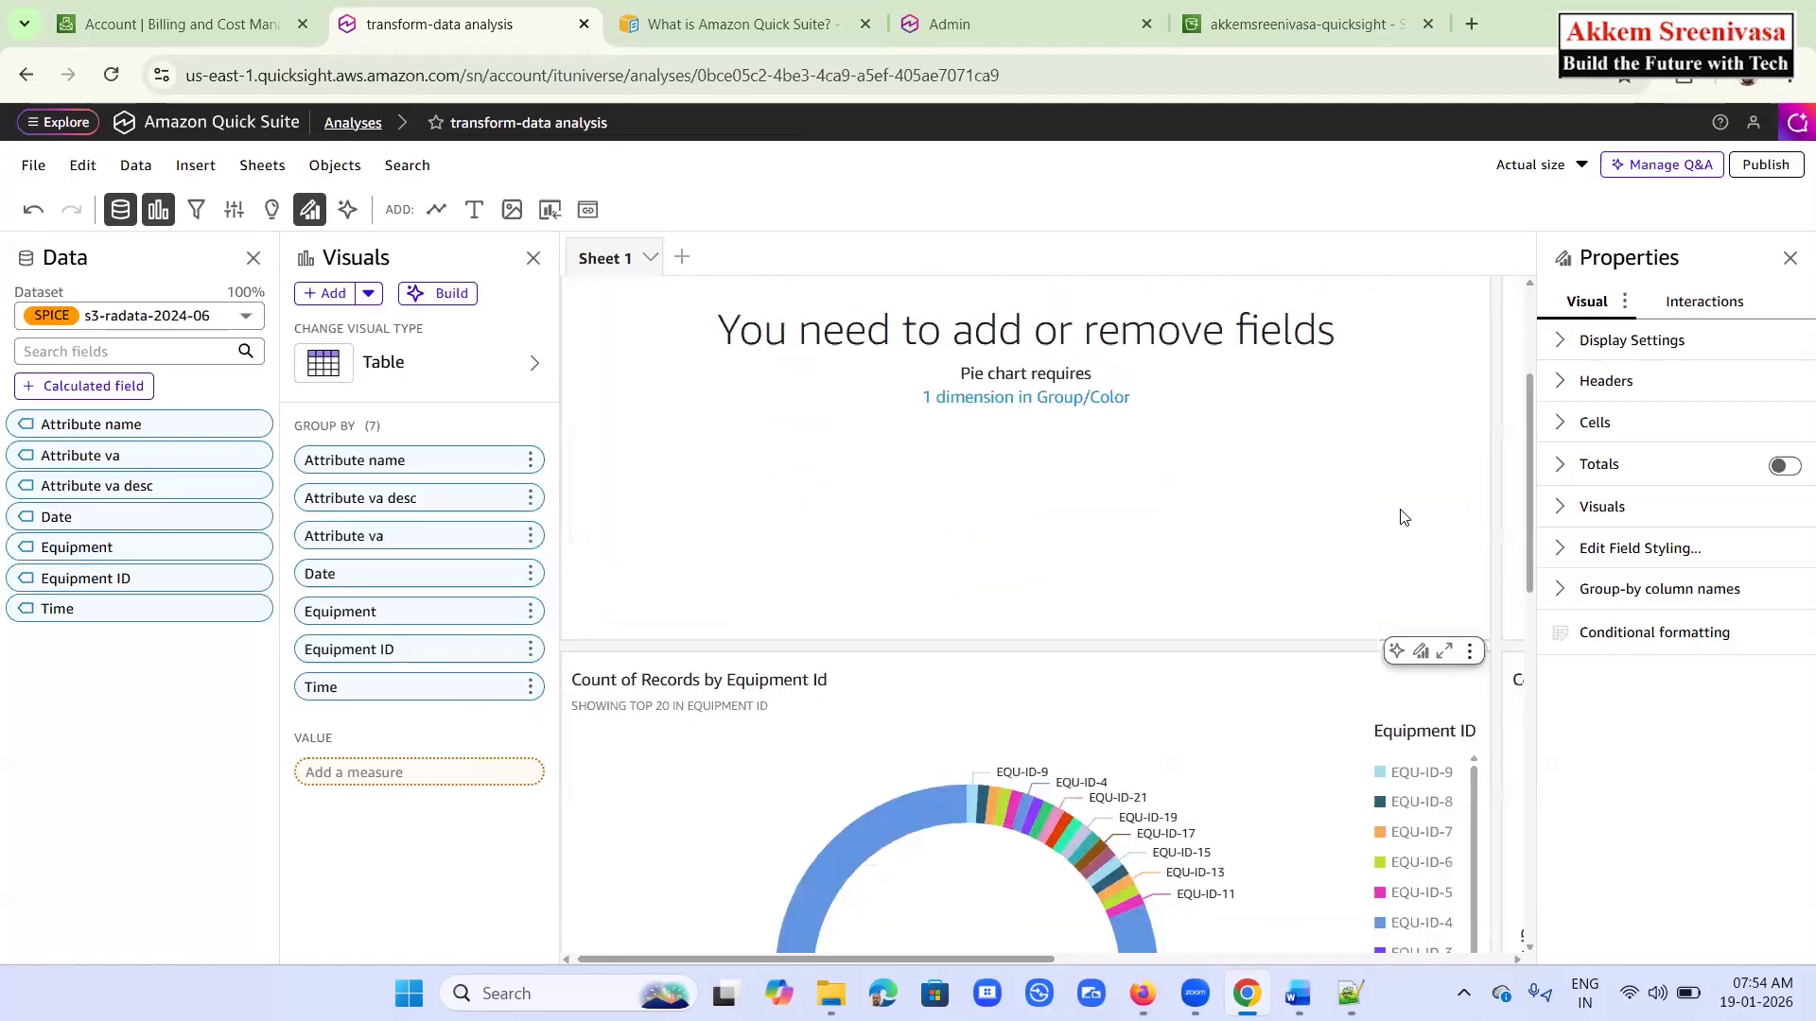
{"action": "scroll", "coordinate": [1404, 518], "scroll_direction": "down", "scroll_amount": 5}
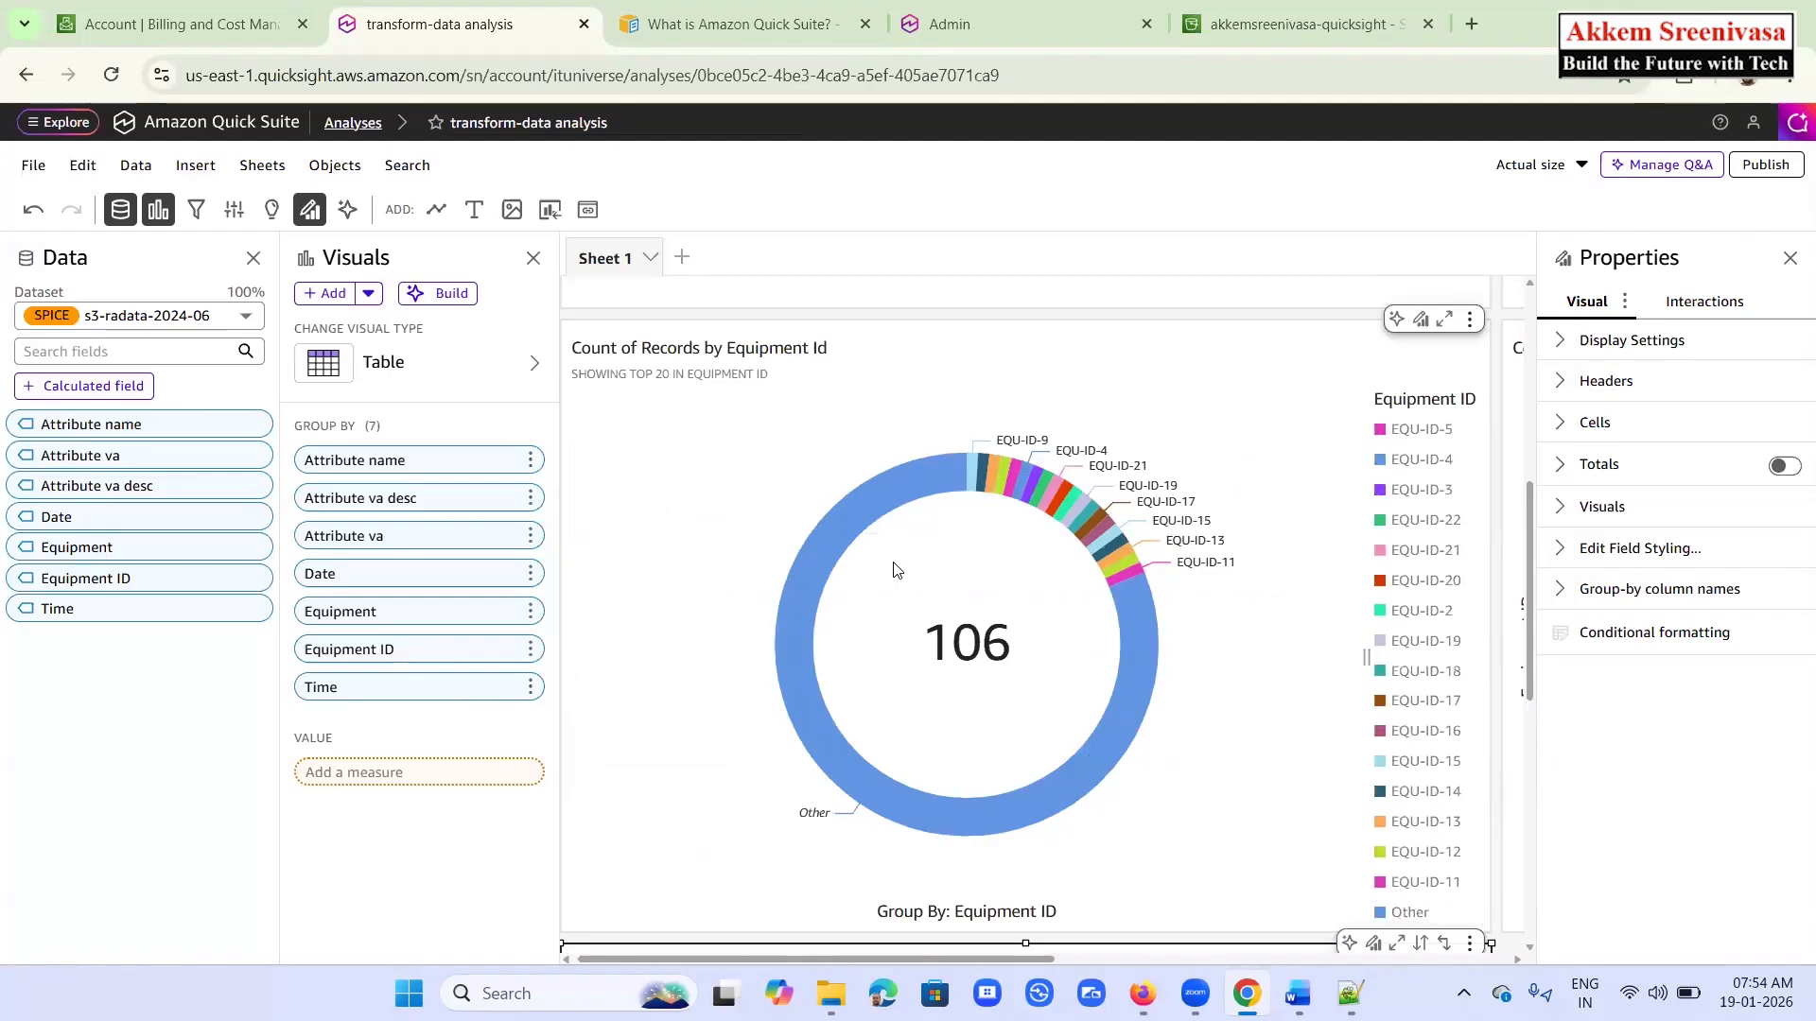
{"action": "scroll", "coordinate": [891, 454], "scroll_direction": "down", "scroll_amount": 6}
{"action": "scroll", "coordinate": [895, 571], "scroll_direction": "down", "scroll_amount": 4}
{"action": "scroll", "coordinate": [894, 570], "scroll_direction": "up", "scroll_amount": 12}
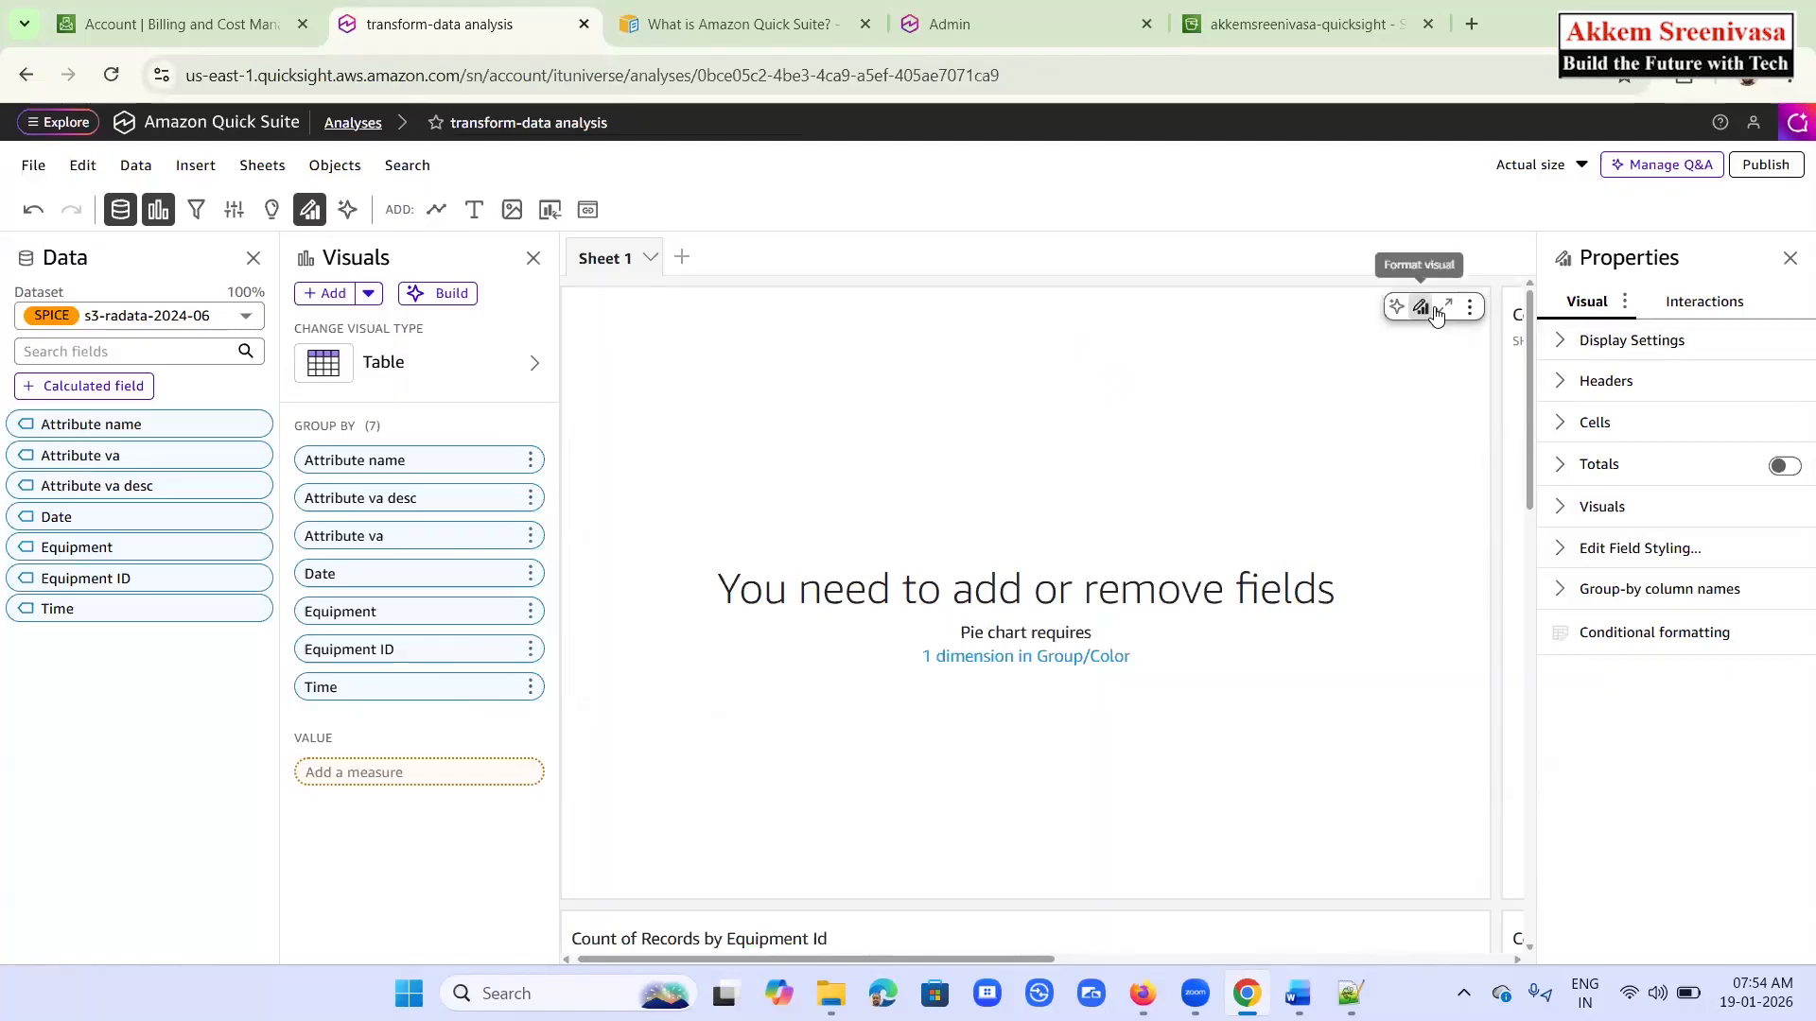
View the empty pie chart visual maximized and close the Properties pane before restoring it to the sheet
{"action": "left_click", "coordinate": [1443, 308]}
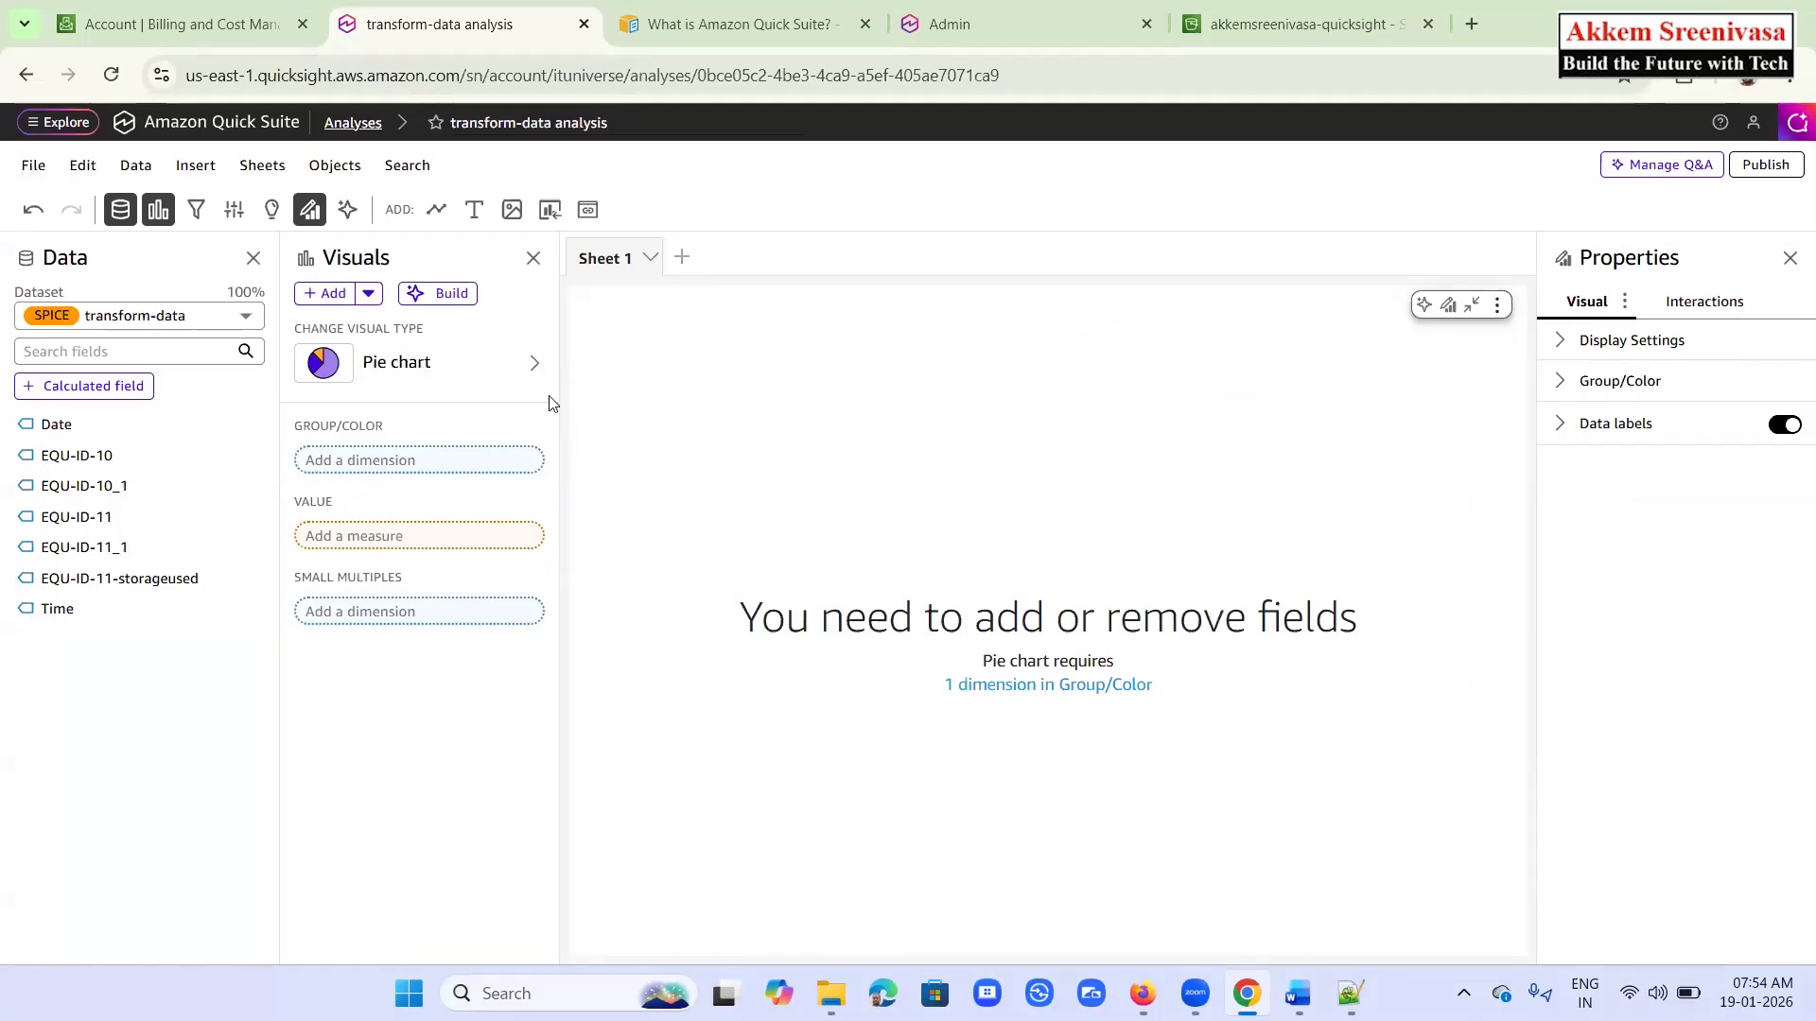
{"action": "left_click", "coordinate": [539, 364]}
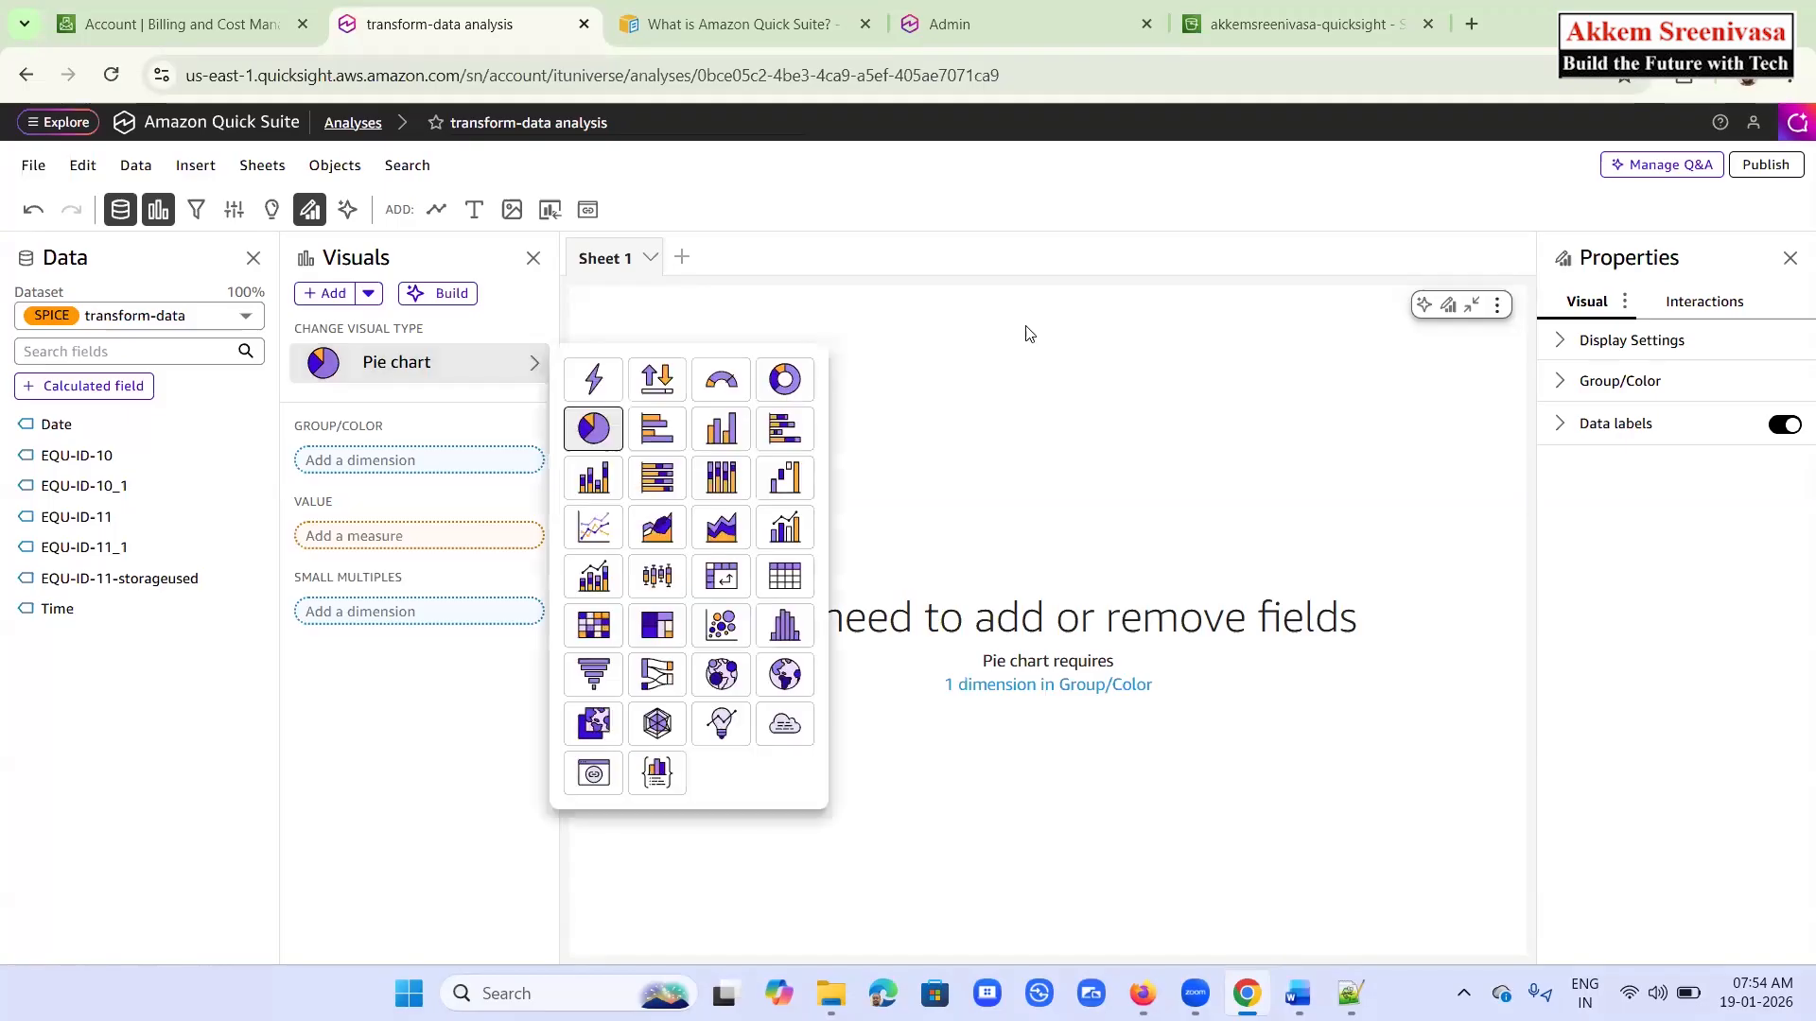
{"action": "left_click", "coordinate": [1152, 802]}
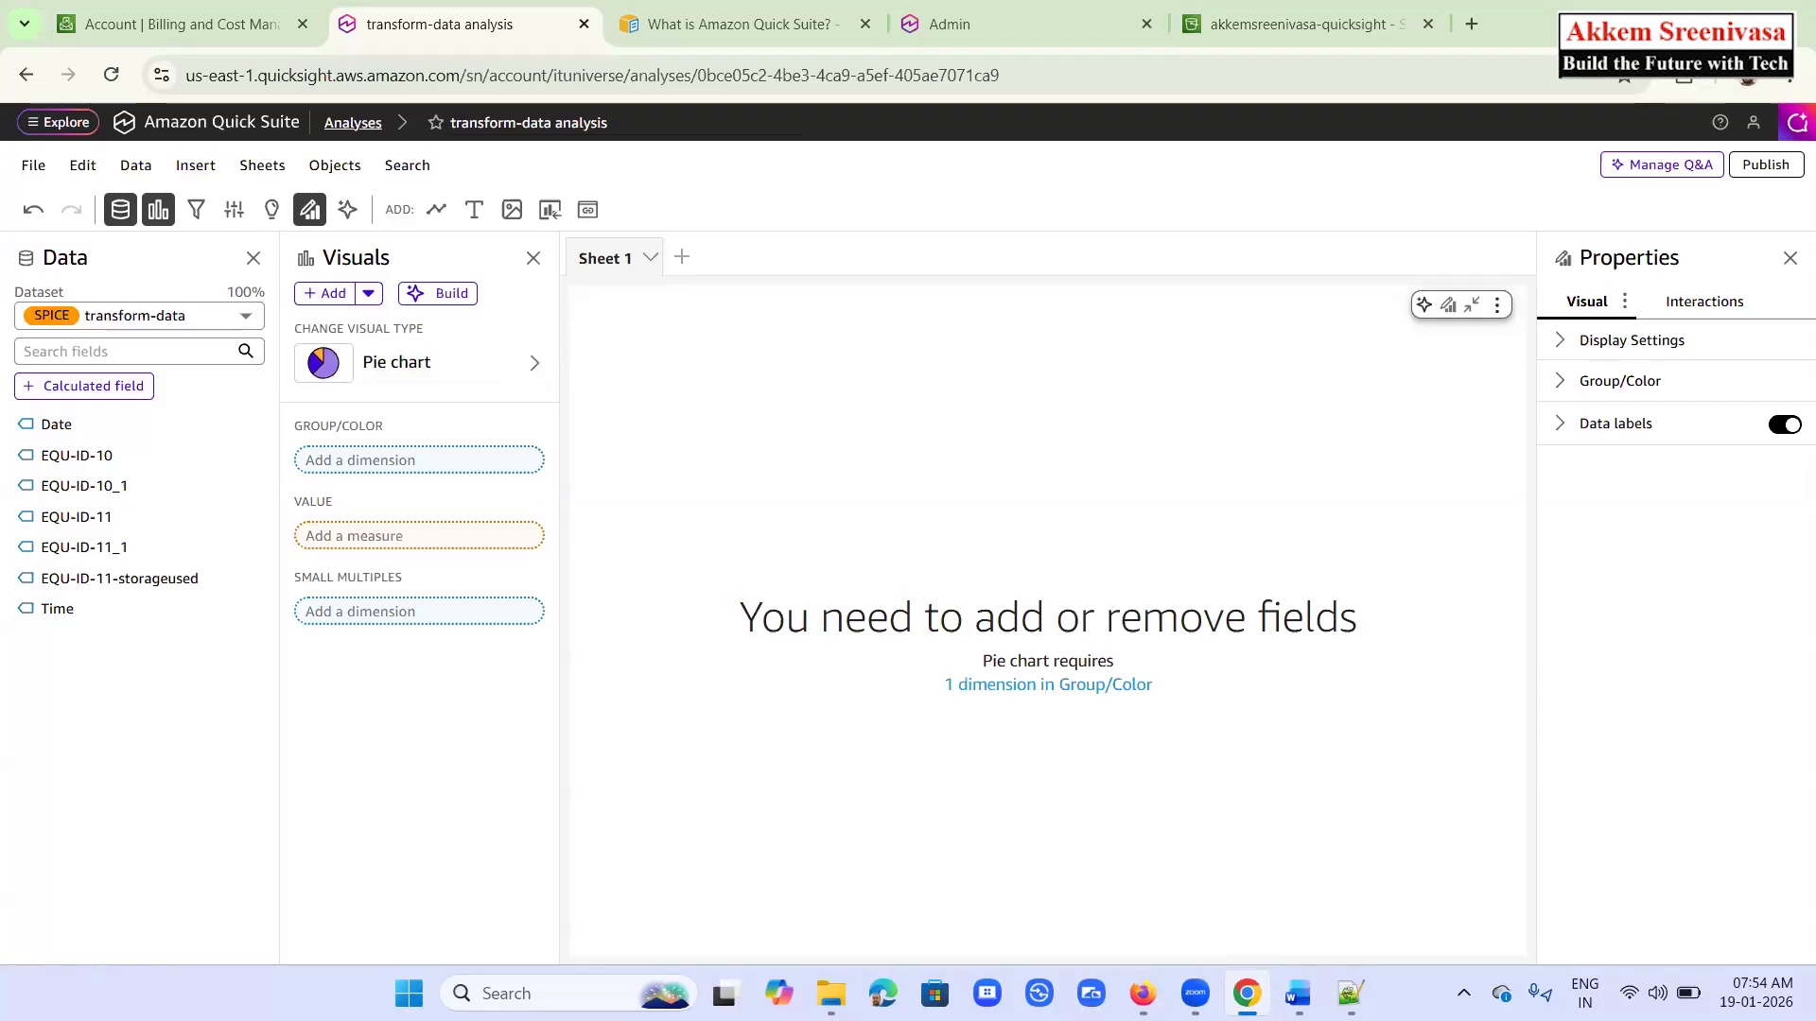
{"action": "left_click", "coordinate": [1789, 256]}
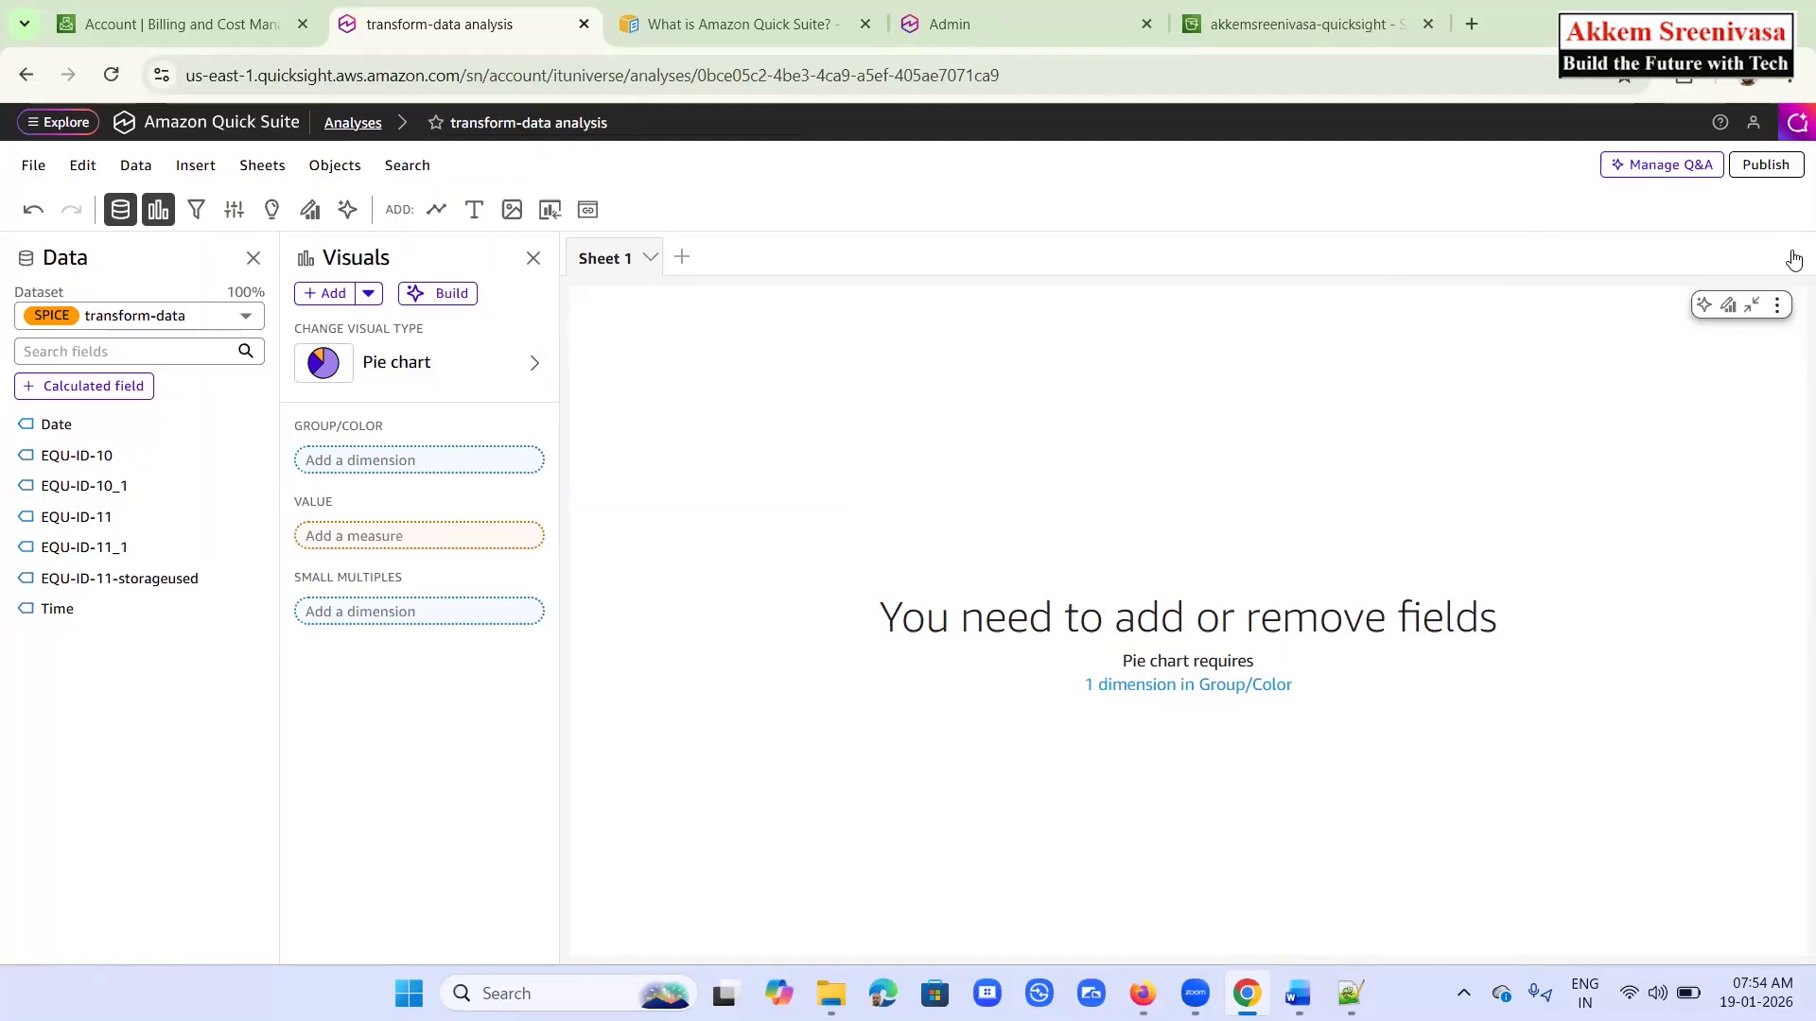
{"action": "left_click", "coordinate": [1751, 304]}
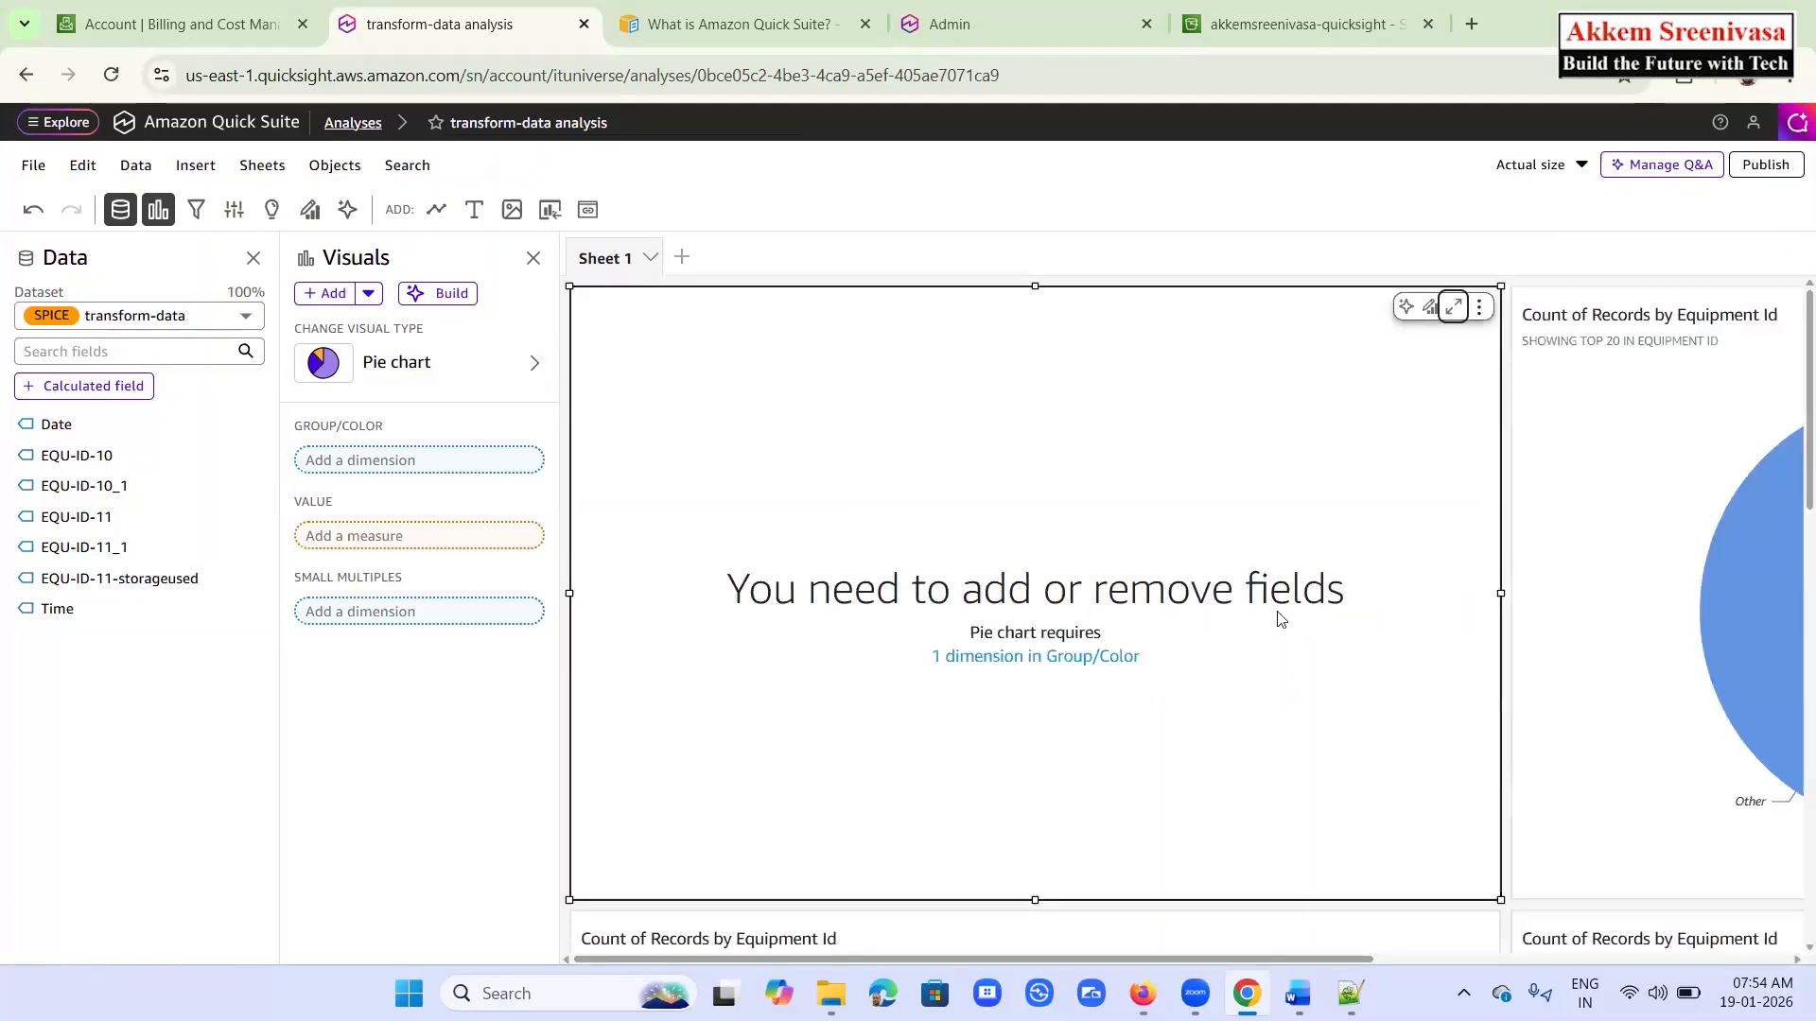
Review the Equipment ID pie chart, horizontal bar chart and donut chart together with the table across Sheet 1
{"action": "left_click_drag", "start_coordinate": [1339, 955], "coordinate": [1797, 959]}
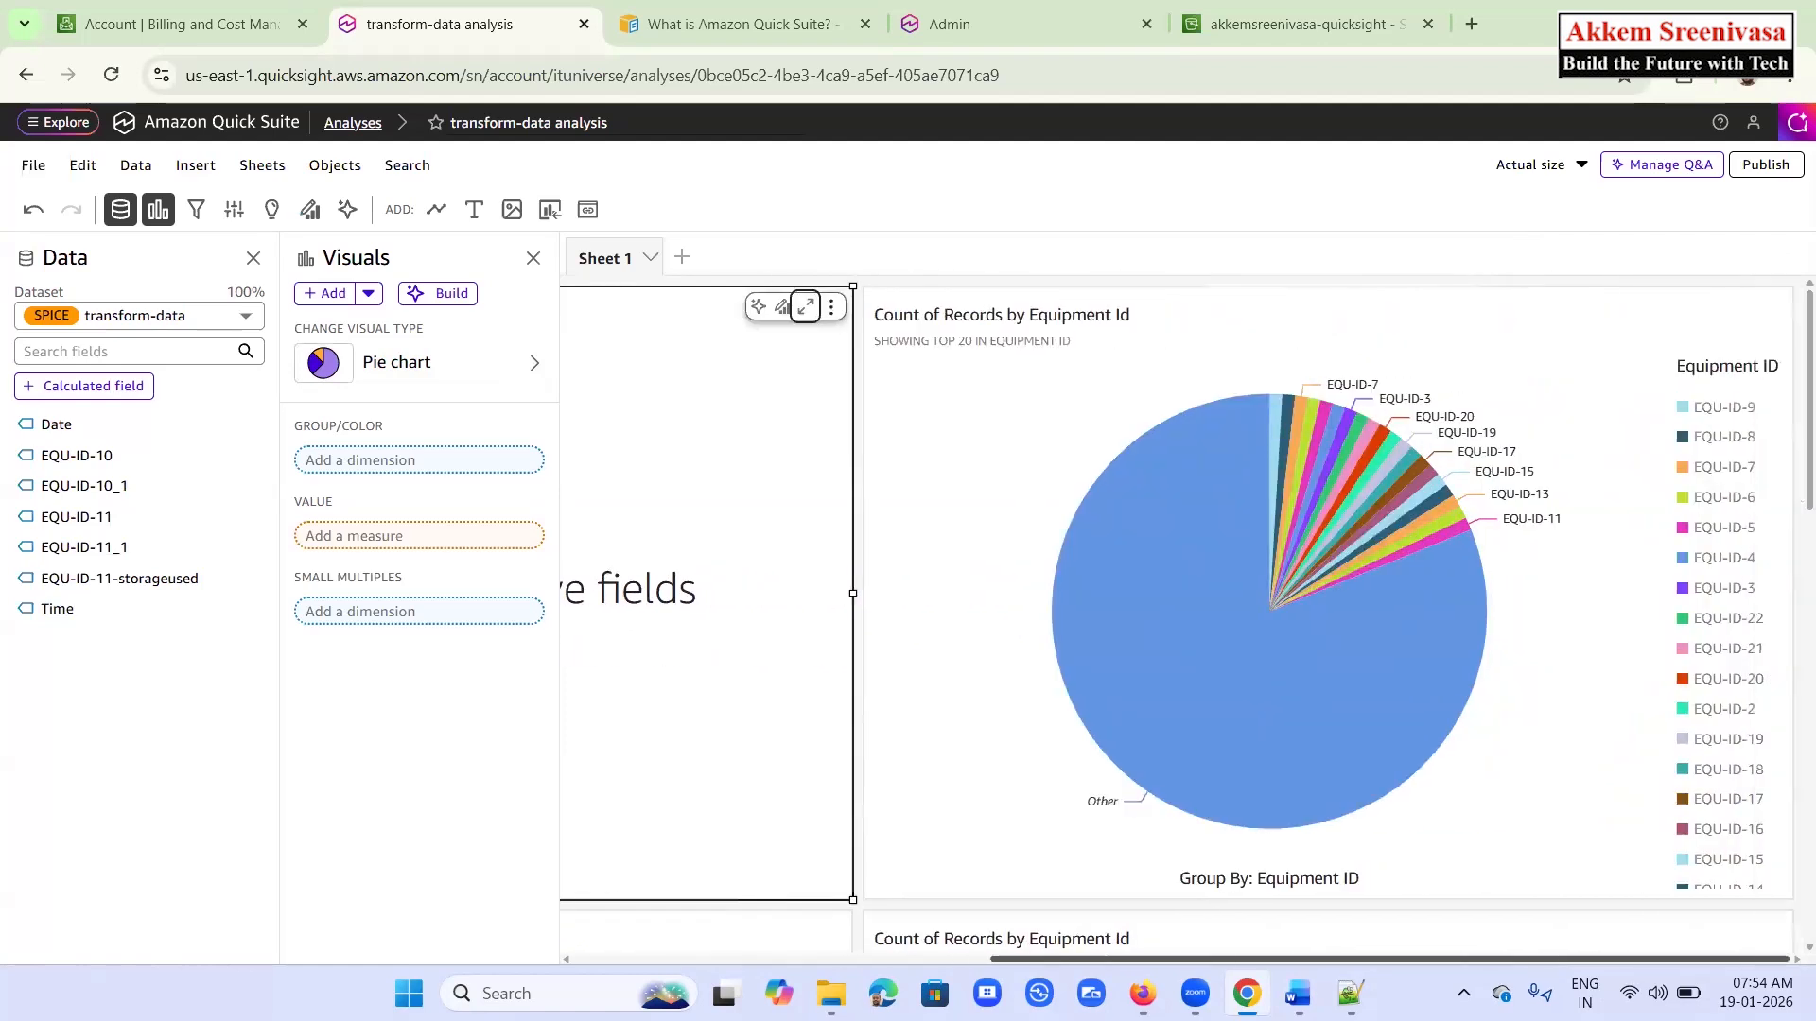
{"action": "mouse_move", "coordinate": [1534, 959]}
{"action": "left_mouse_down"}
{"action": "mouse_move", "coordinate": [1114, 959]}
{"action": "mouse_move", "coordinate": [1530, 931]}
{"action": "left_mouse_up"}
{"action": "scroll", "coordinate": [1376, 829], "scroll_direction": "down", "scroll_amount": 6}
{"action": "left_click", "coordinate": [1362, 821]}
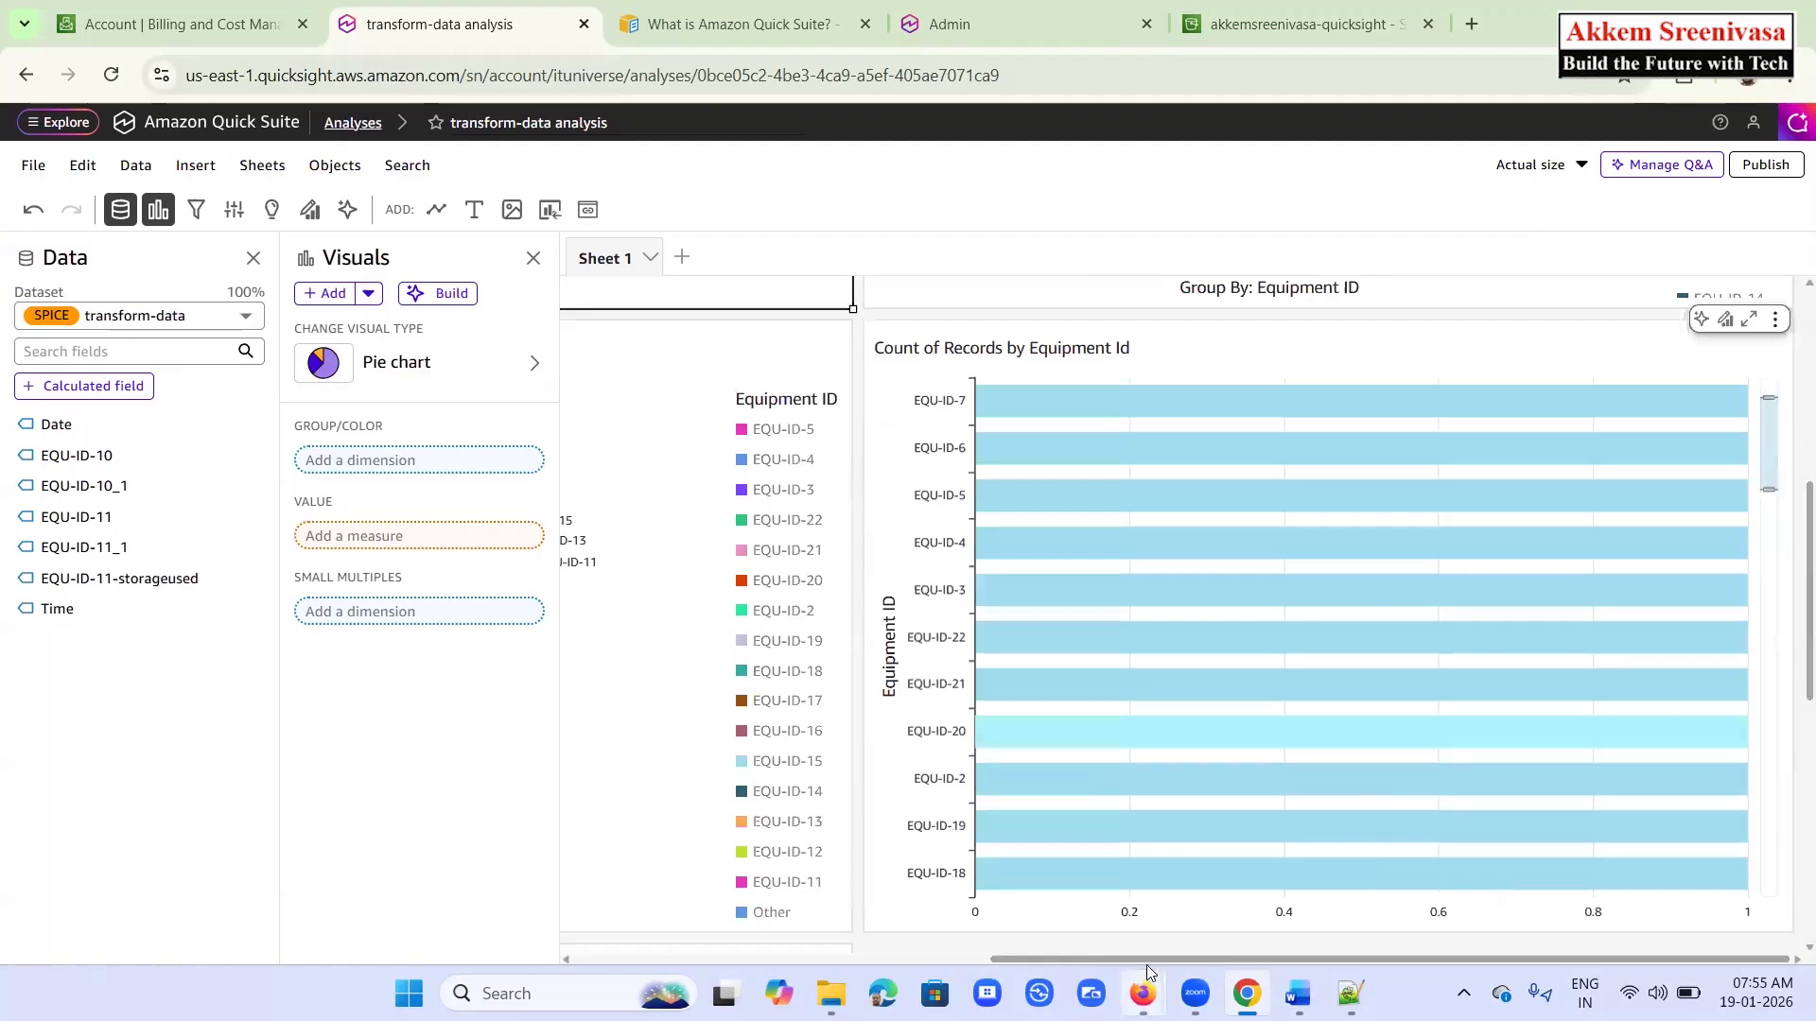
{"action": "left_click_drag", "start_coordinate": [1140, 957], "coordinate": [1064, 957]}
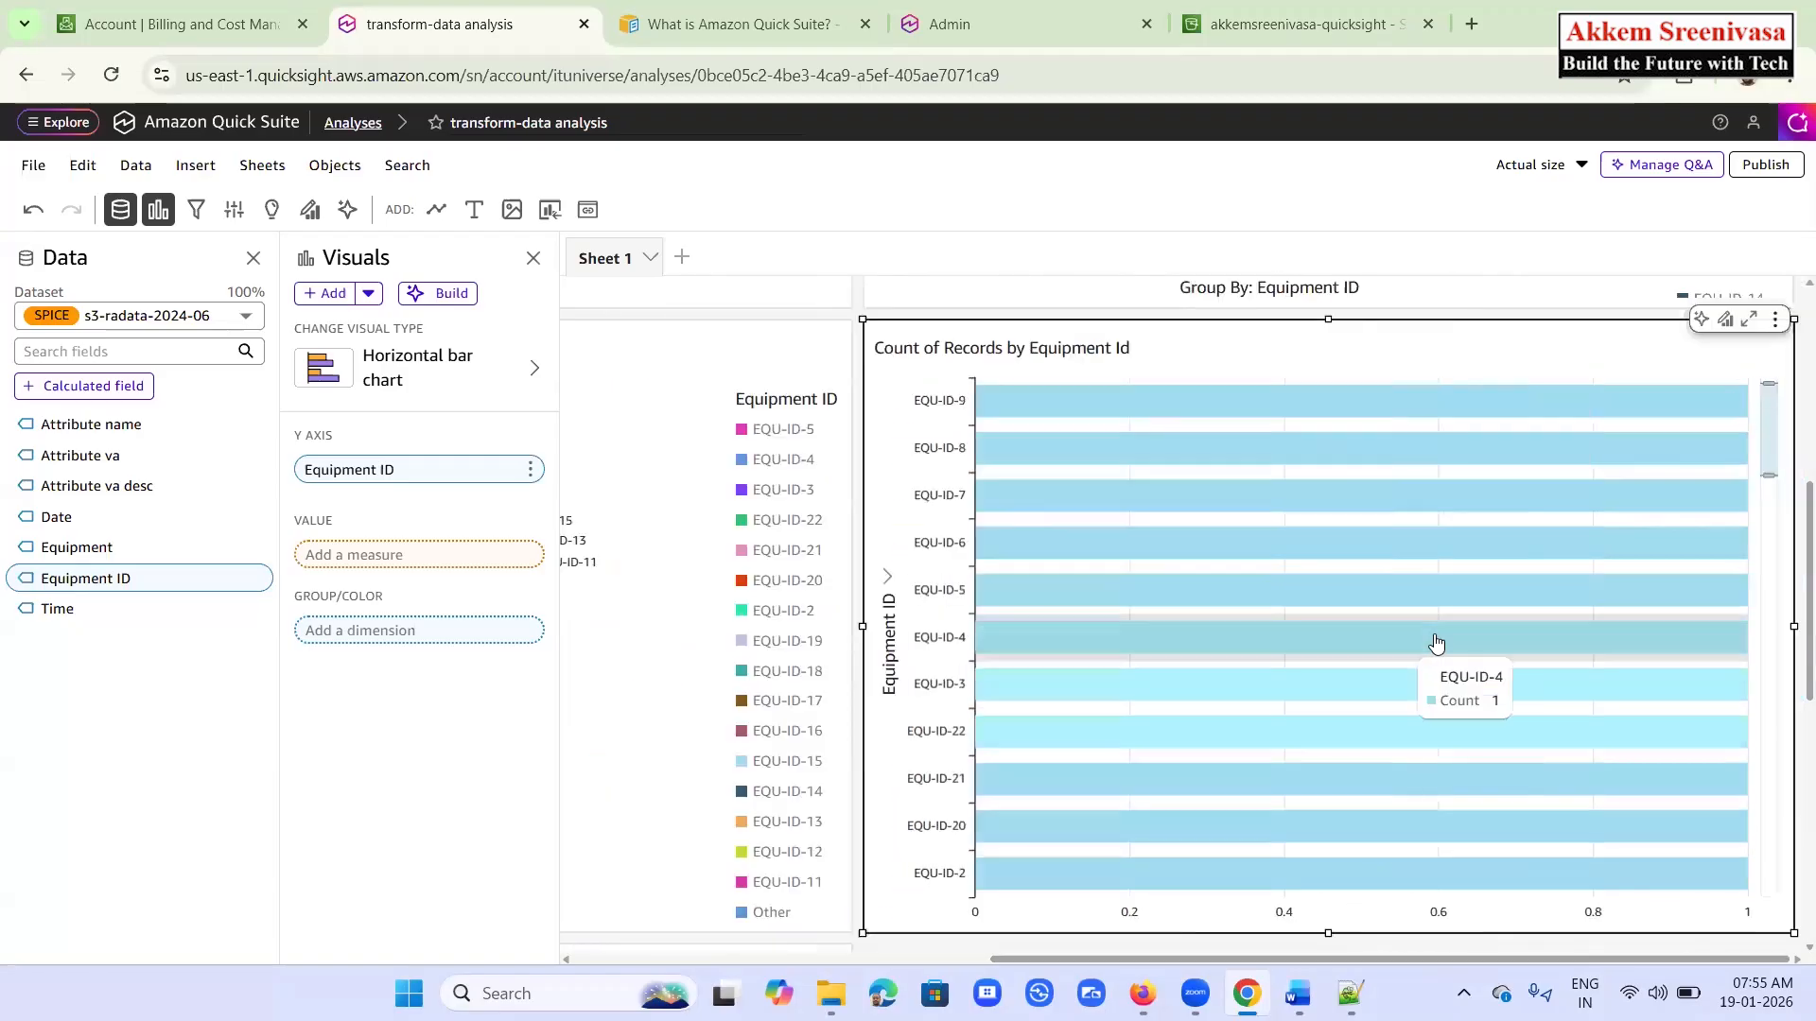
{"action": "scroll", "coordinate": [1435, 642], "scroll_direction": "up", "scroll_amount": 6}
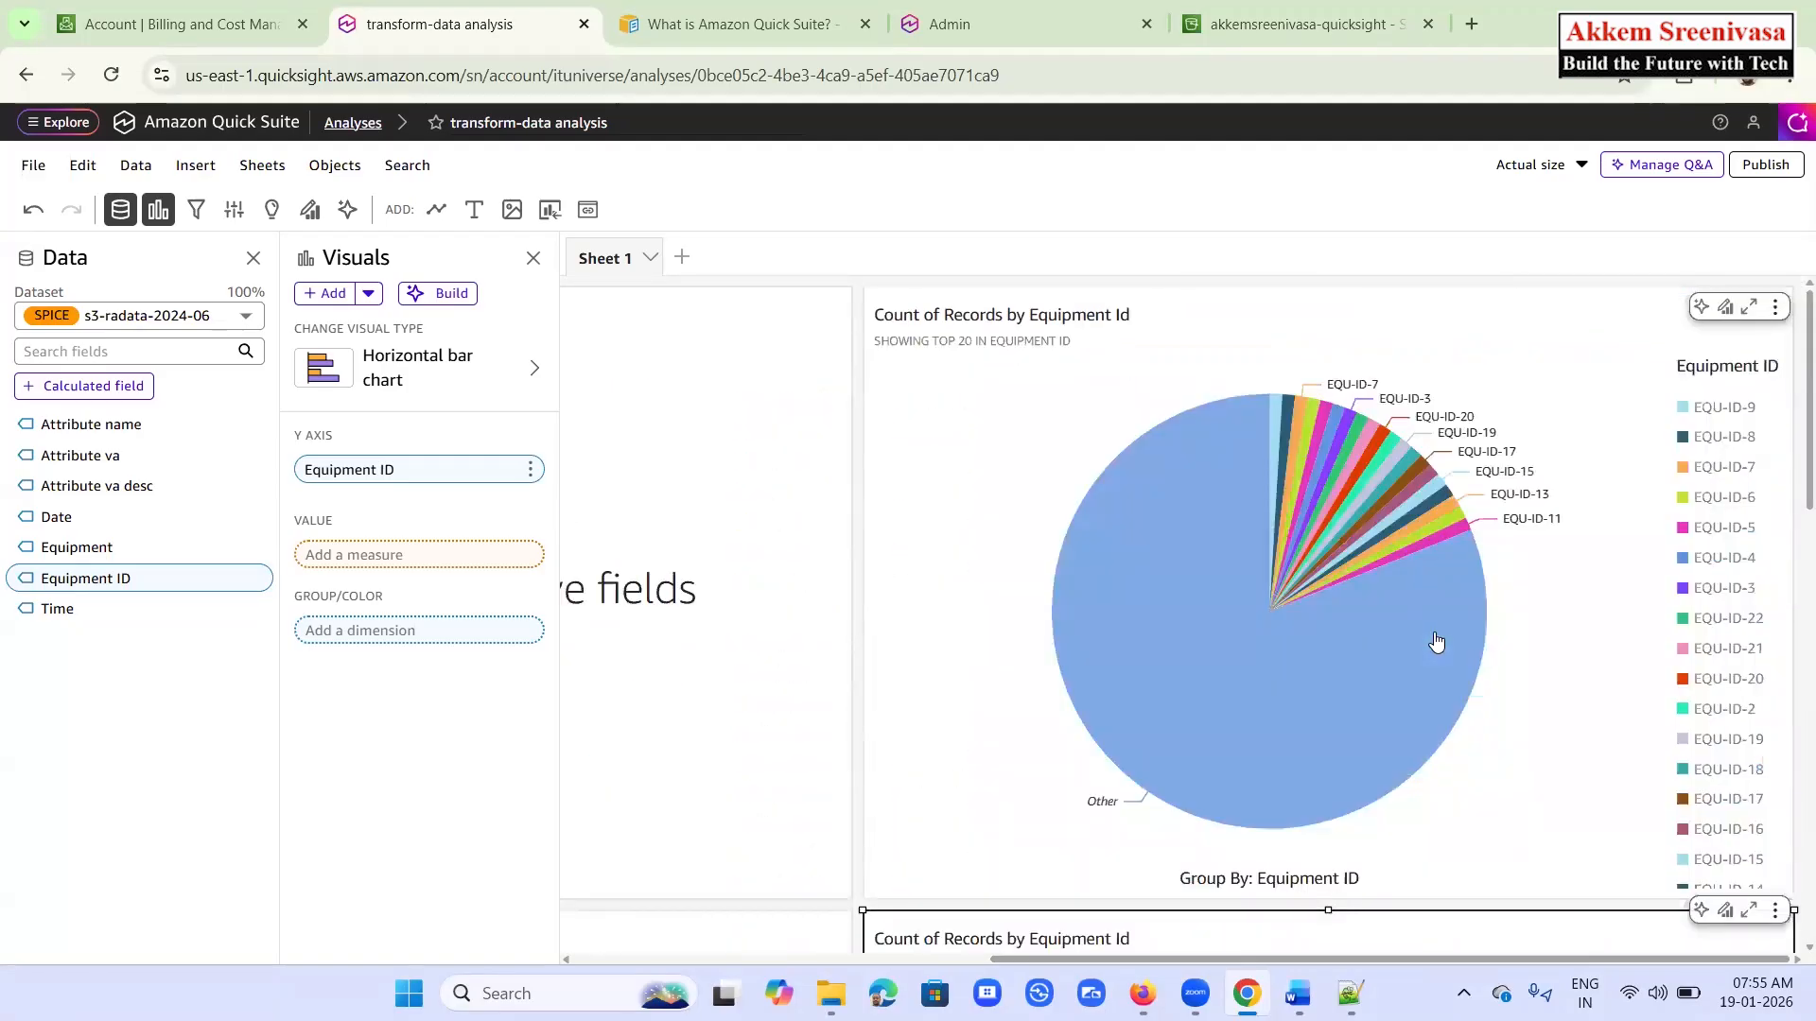
{"action": "scroll", "coordinate": [1435, 642], "scroll_direction": "down", "scroll_amount": 6}
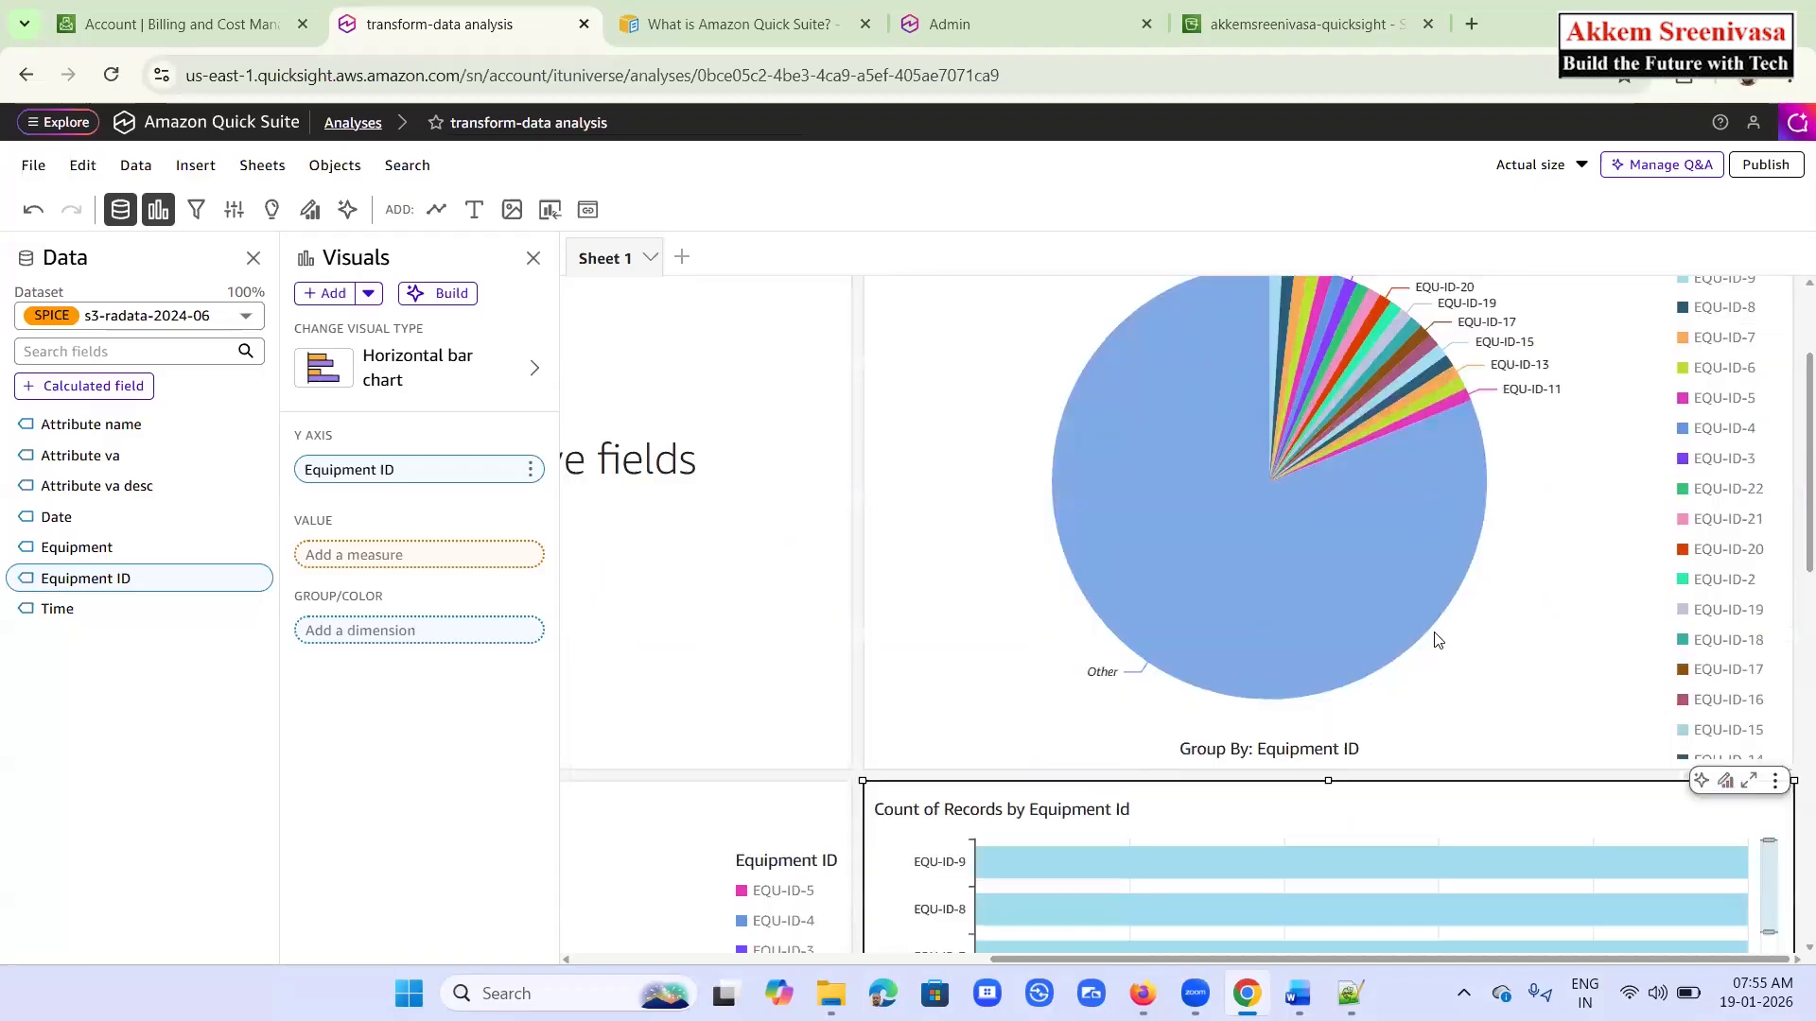
{"action": "scroll", "coordinate": [1434, 631], "scroll_direction": "down", "scroll_amount": 1}
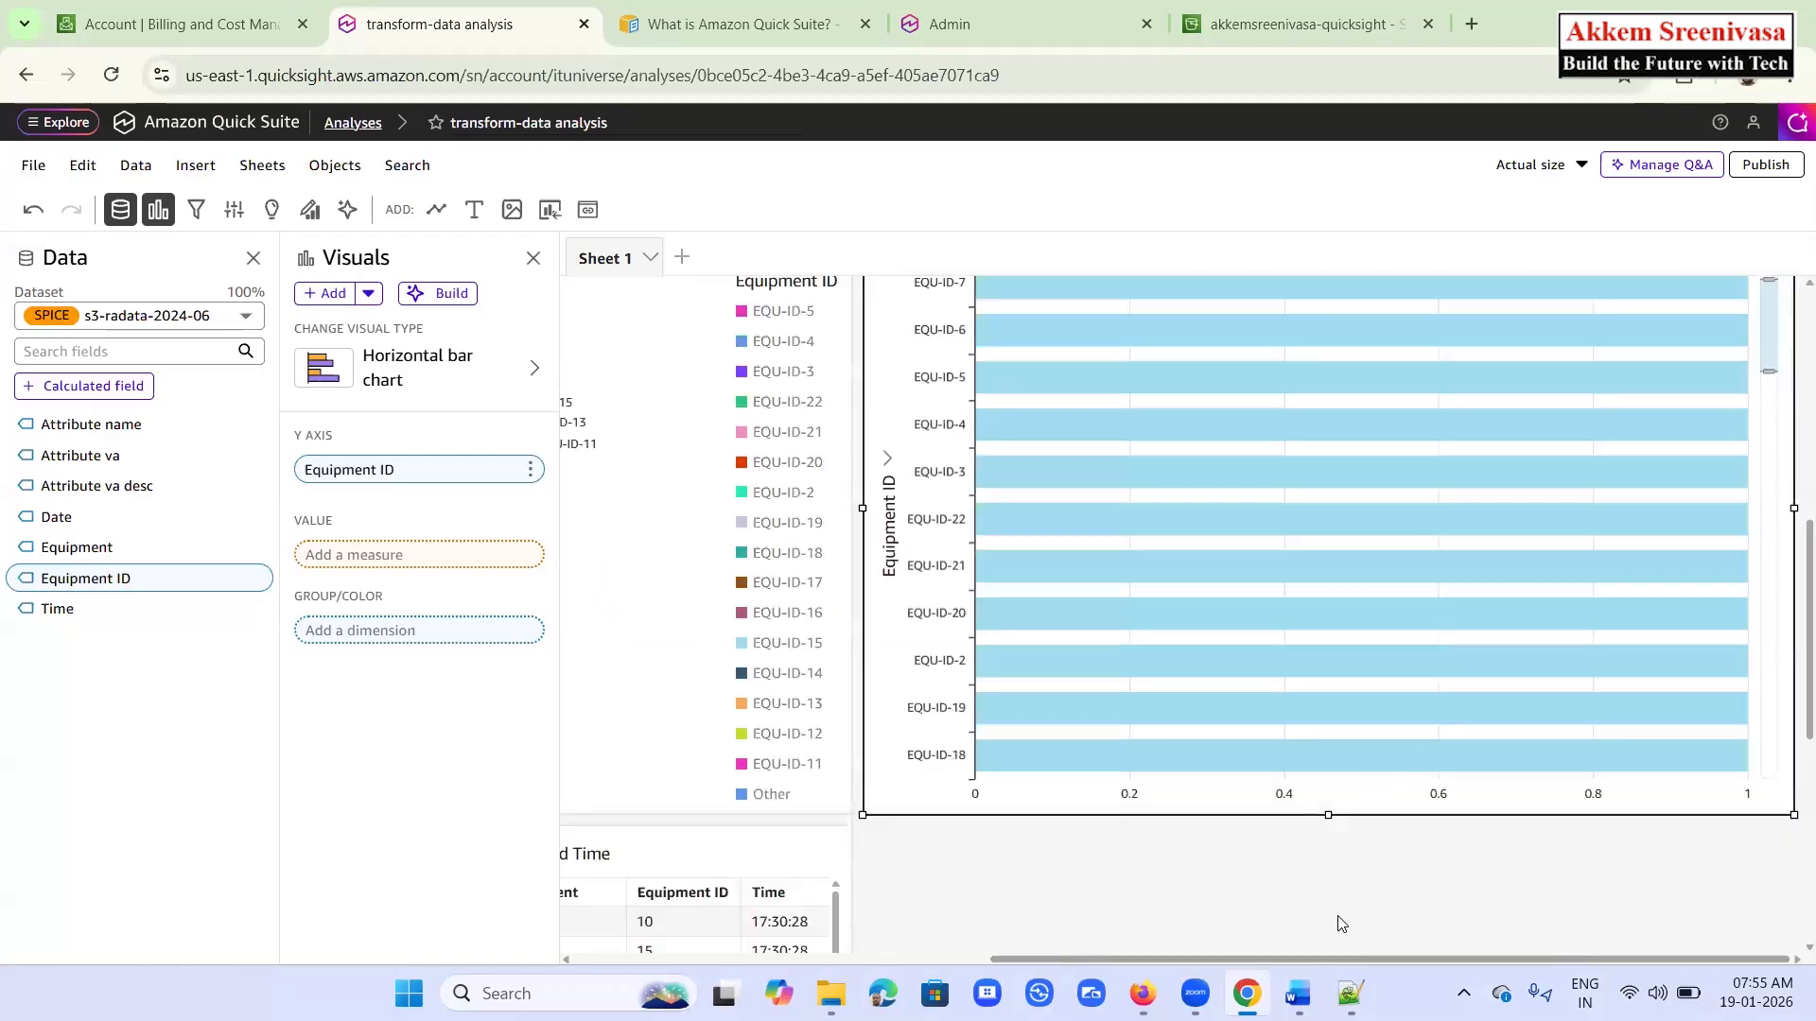
{"action": "mouse_move", "coordinate": [1237, 957]}
{"action": "left_mouse_down"}
{"action": "mouse_move", "coordinate": [709, 966]}
{"action": "mouse_move", "coordinate": [1219, 958]}
{"action": "left_mouse_up"}
{"action": "left_click_drag", "start_coordinate": [1486, 918], "coordinate": [1484, 903]}
{"action": "scroll", "coordinate": [1371, 533], "scroll_direction": "up", "scroll_amount": 1}
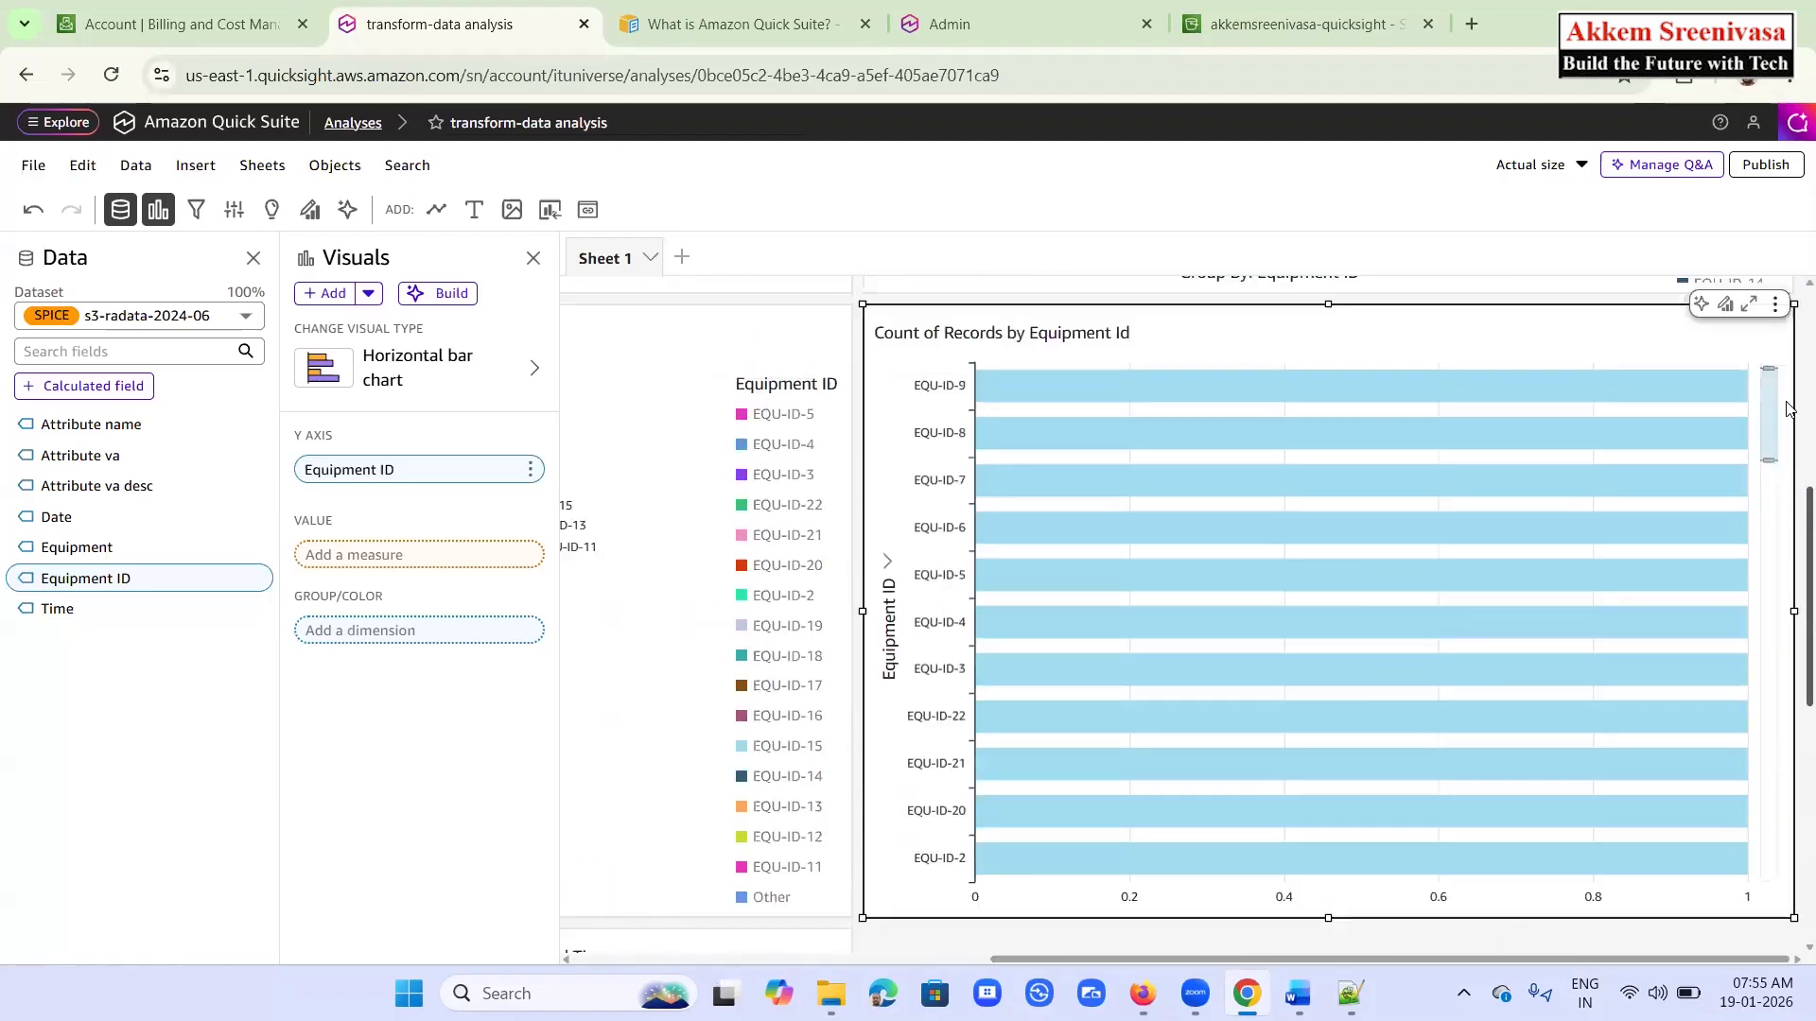
{"action": "scroll", "coordinate": [1788, 506], "scroll_direction": "up", "scroll_amount": 5}
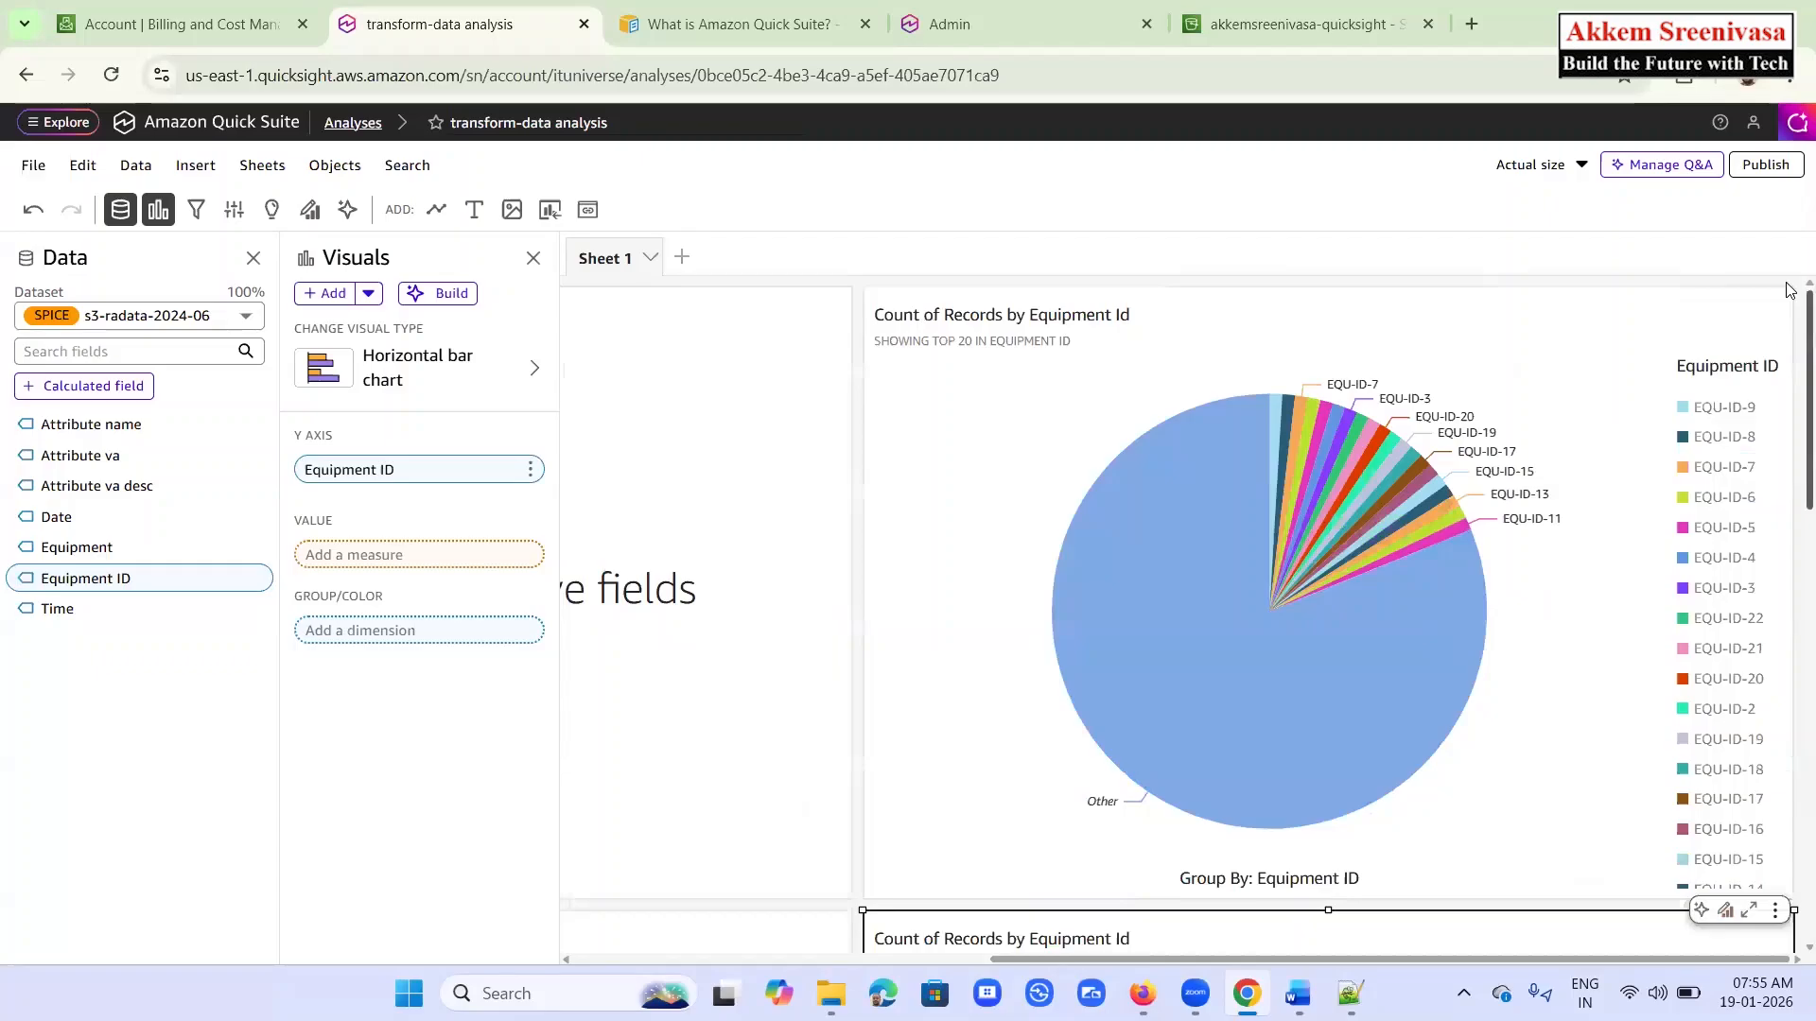
{"action": "scroll", "coordinate": [1790, 567], "scroll_direction": "down", "scroll_amount": 10}
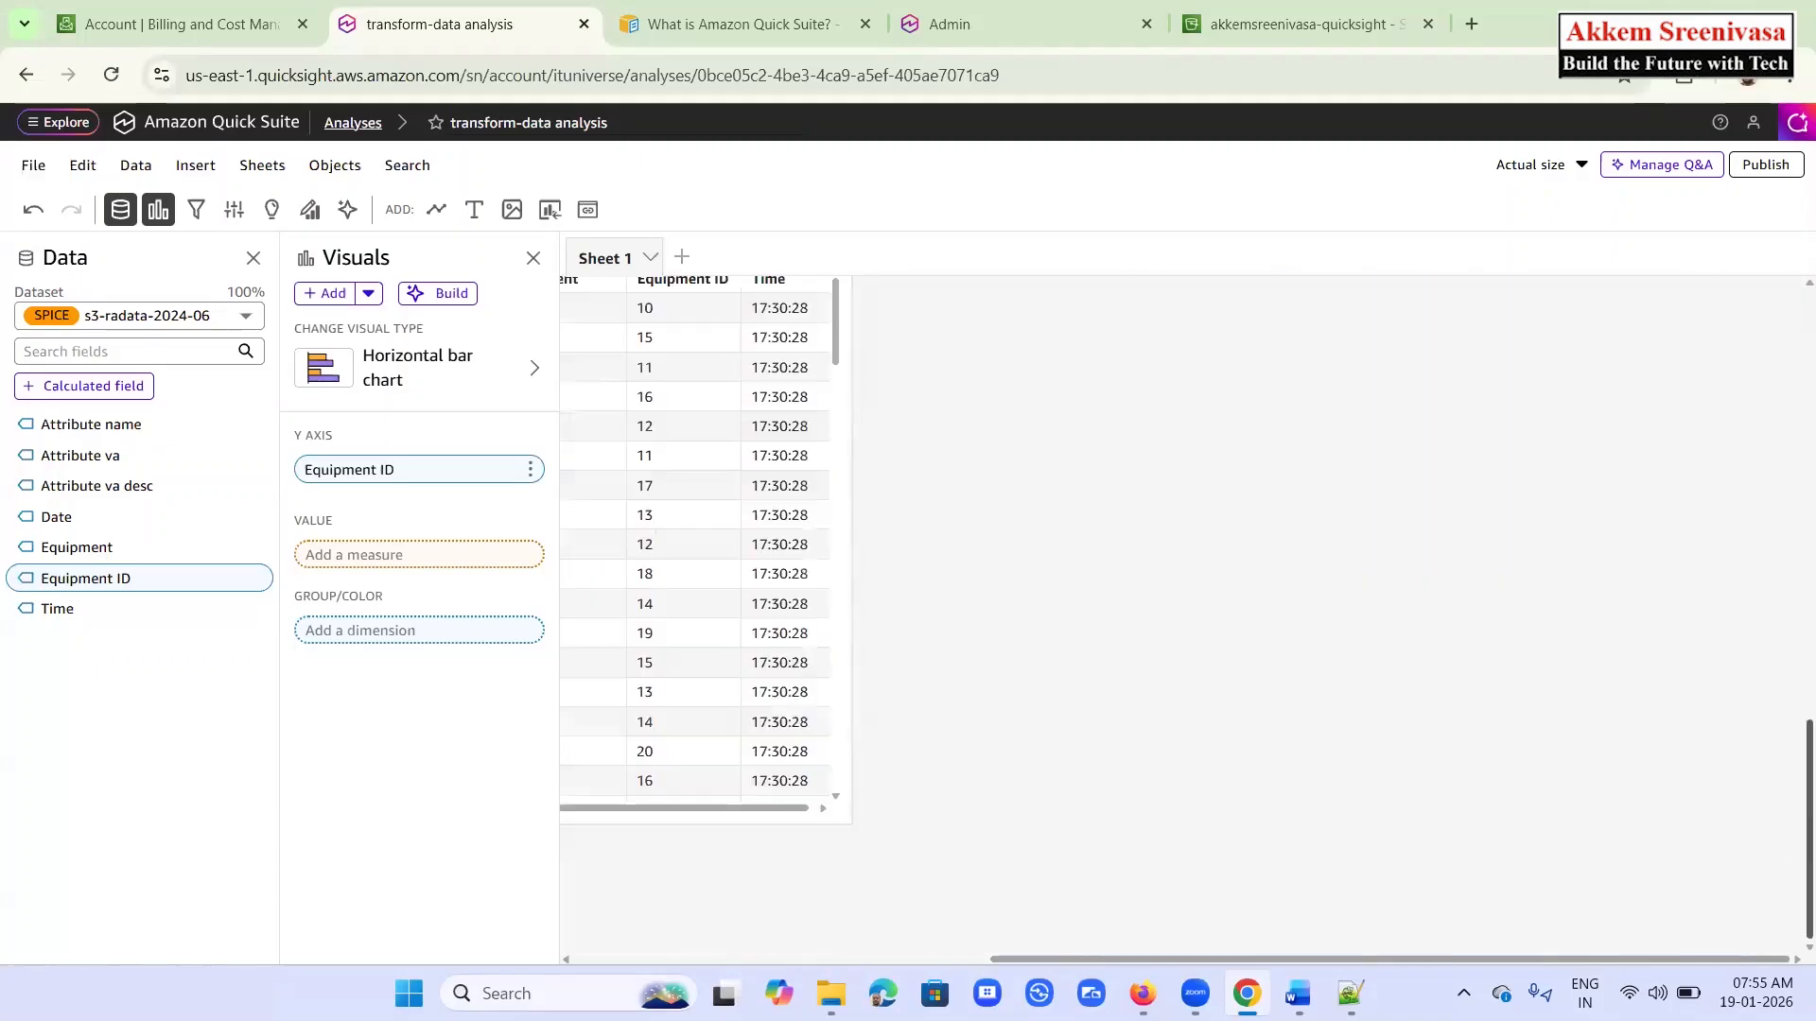
{"action": "left_click_drag", "start_coordinate": [1294, 957], "coordinate": [634, 941]}
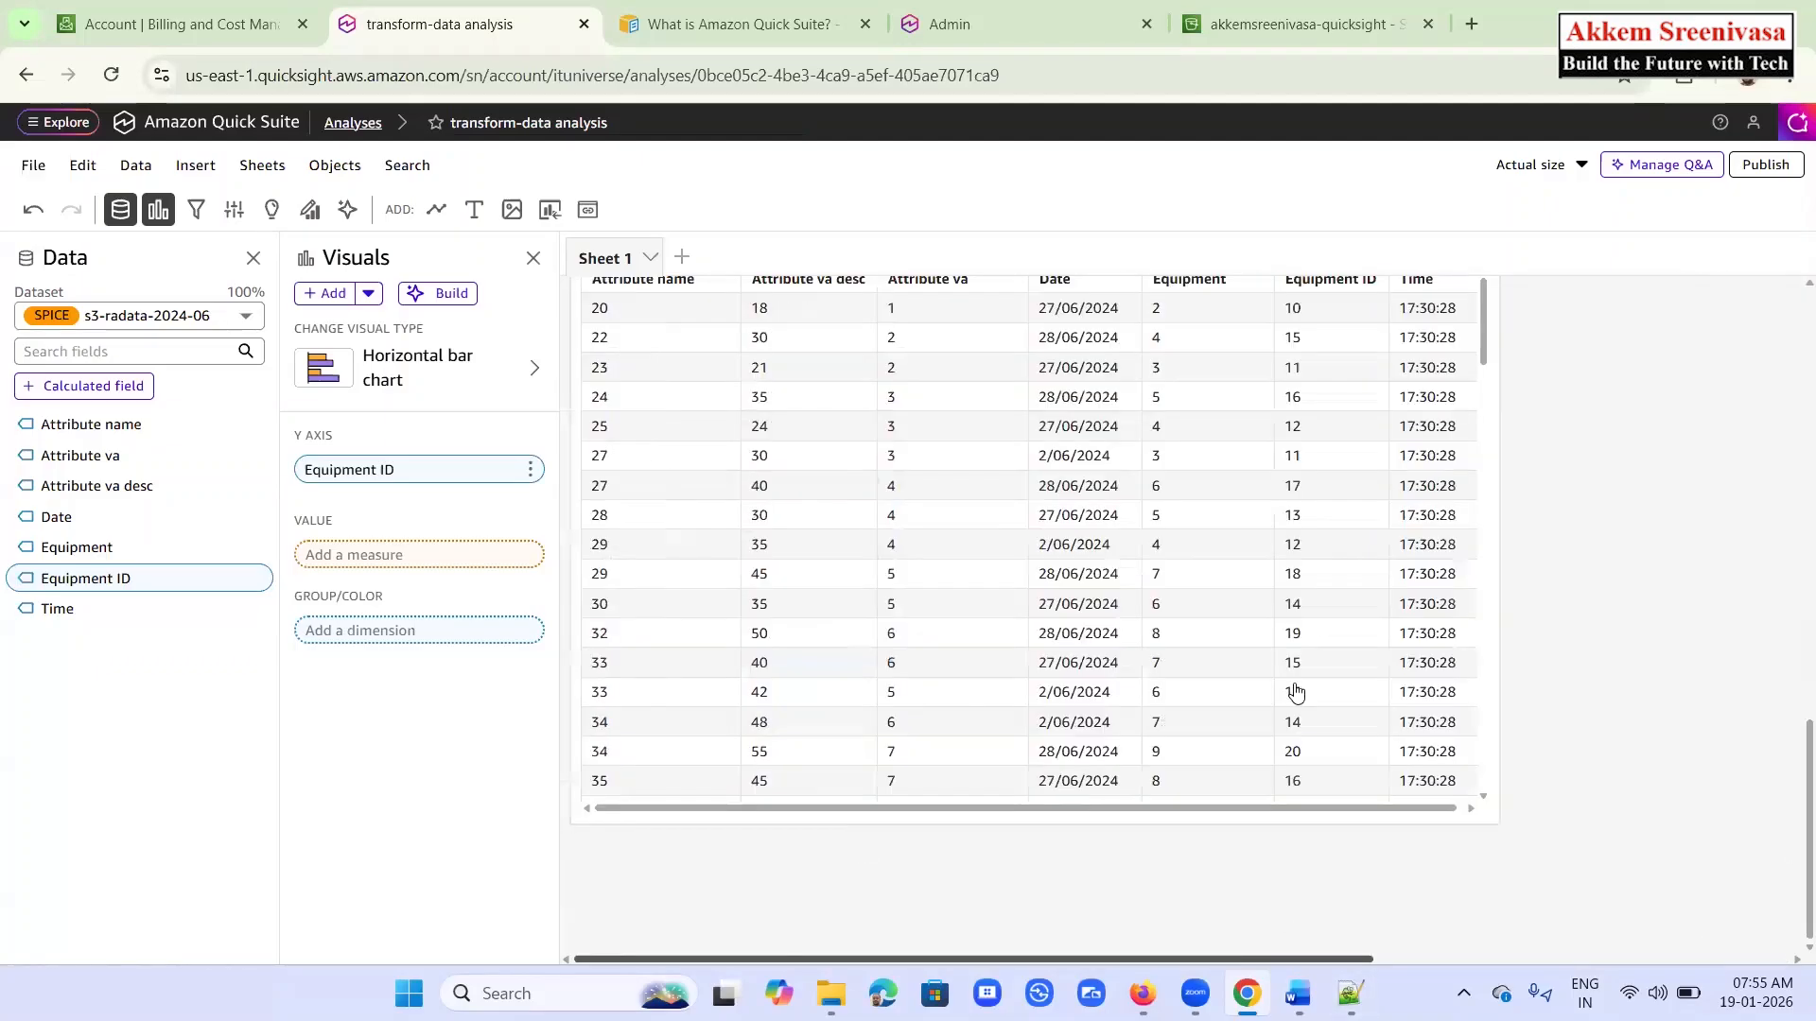
{"action": "scroll", "coordinate": [1550, 588], "scroll_direction": "up", "scroll_amount": 5}
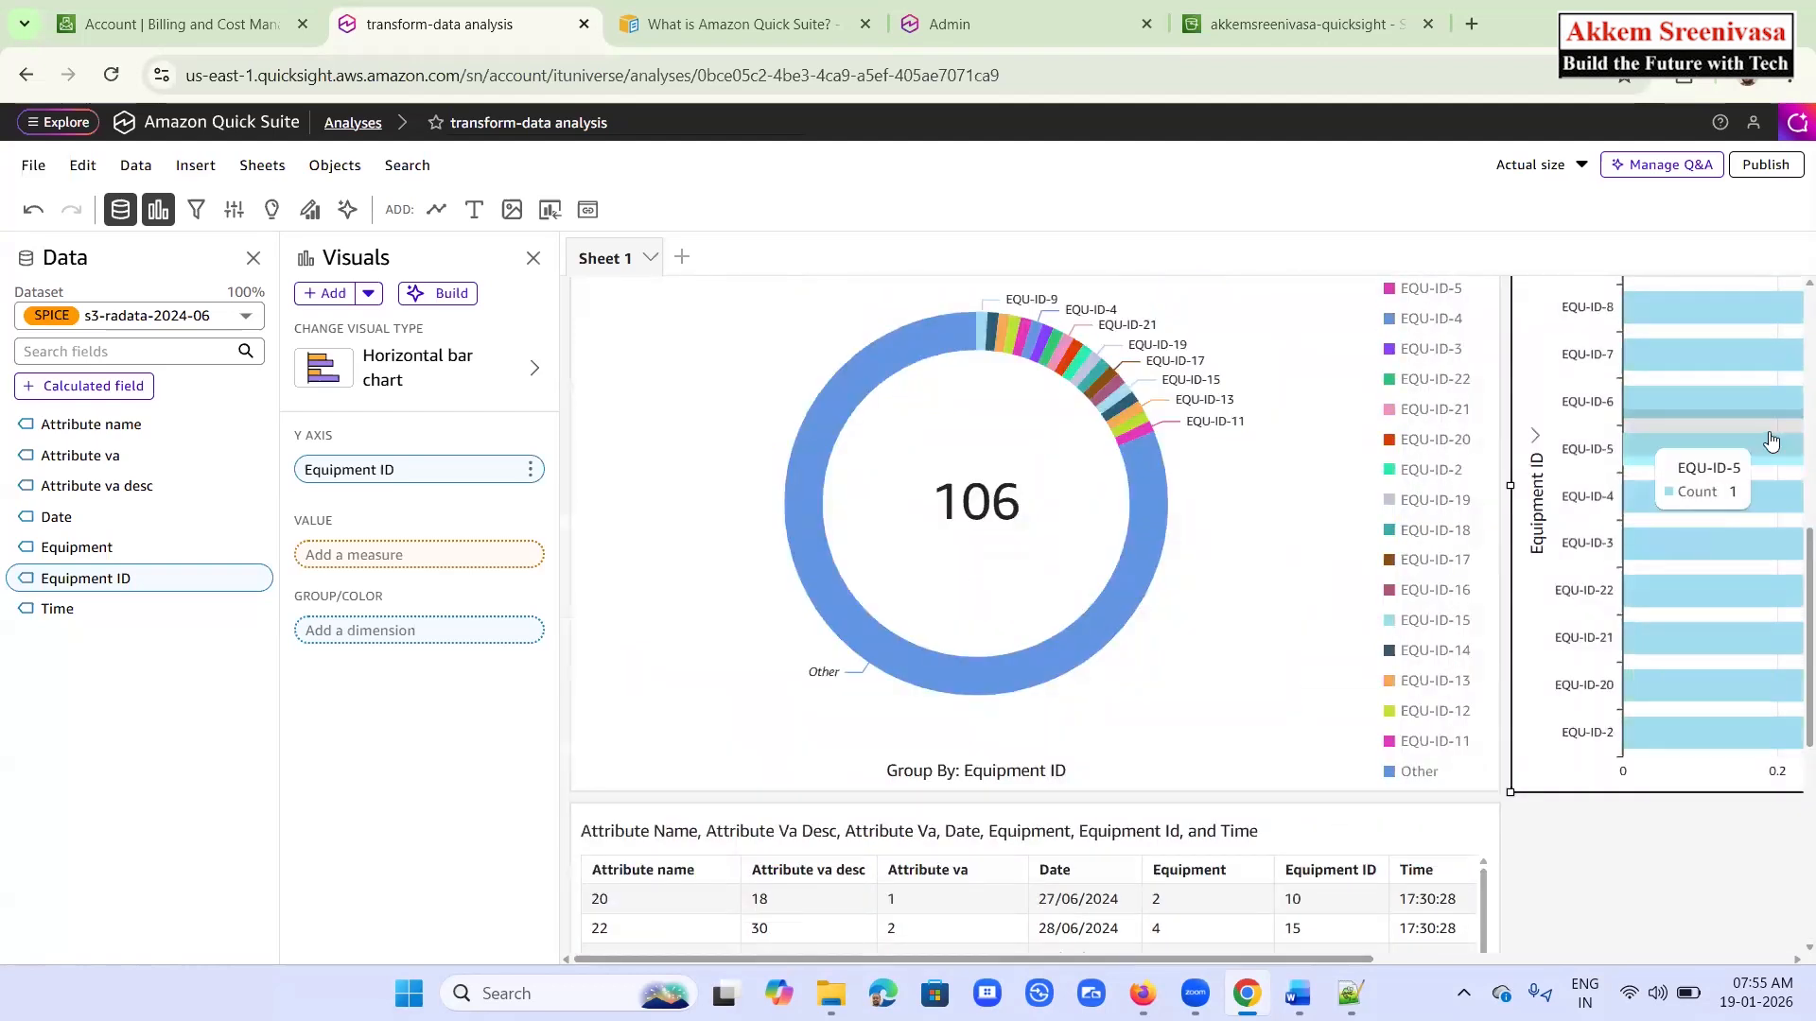
{"action": "scroll", "coordinate": [1606, 894], "scroll_direction": "down", "scroll_amount": 5}
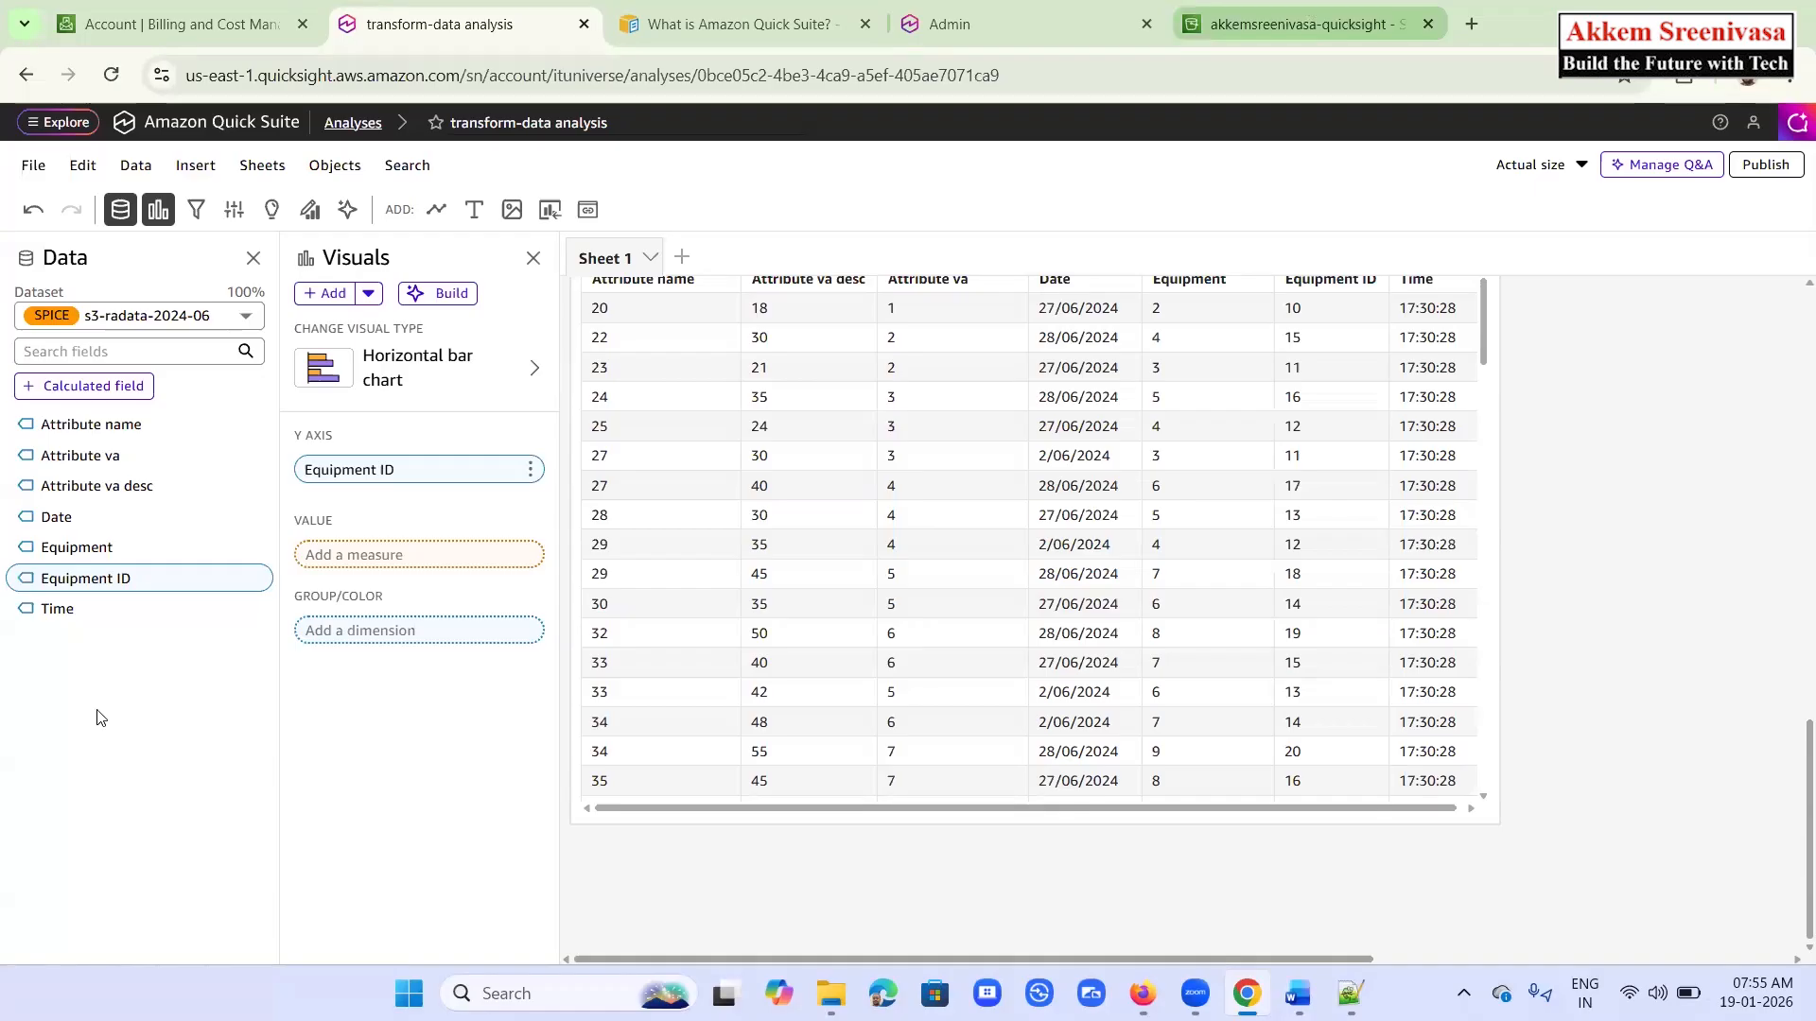
{"action": "mouse_move", "coordinate": [66, 696]}
{"action": "left_mouse_down"}
{"action": "mouse_move", "coordinate": [68, 727]}
{"action": "mouse_move", "coordinate": [95, 708]}
{"action": "mouse_move", "coordinate": [119, 790]}
{"action": "left_mouse_up"}
{"action": "left_click_drag", "start_coordinate": [106, 765], "coordinate": [240, 696]}
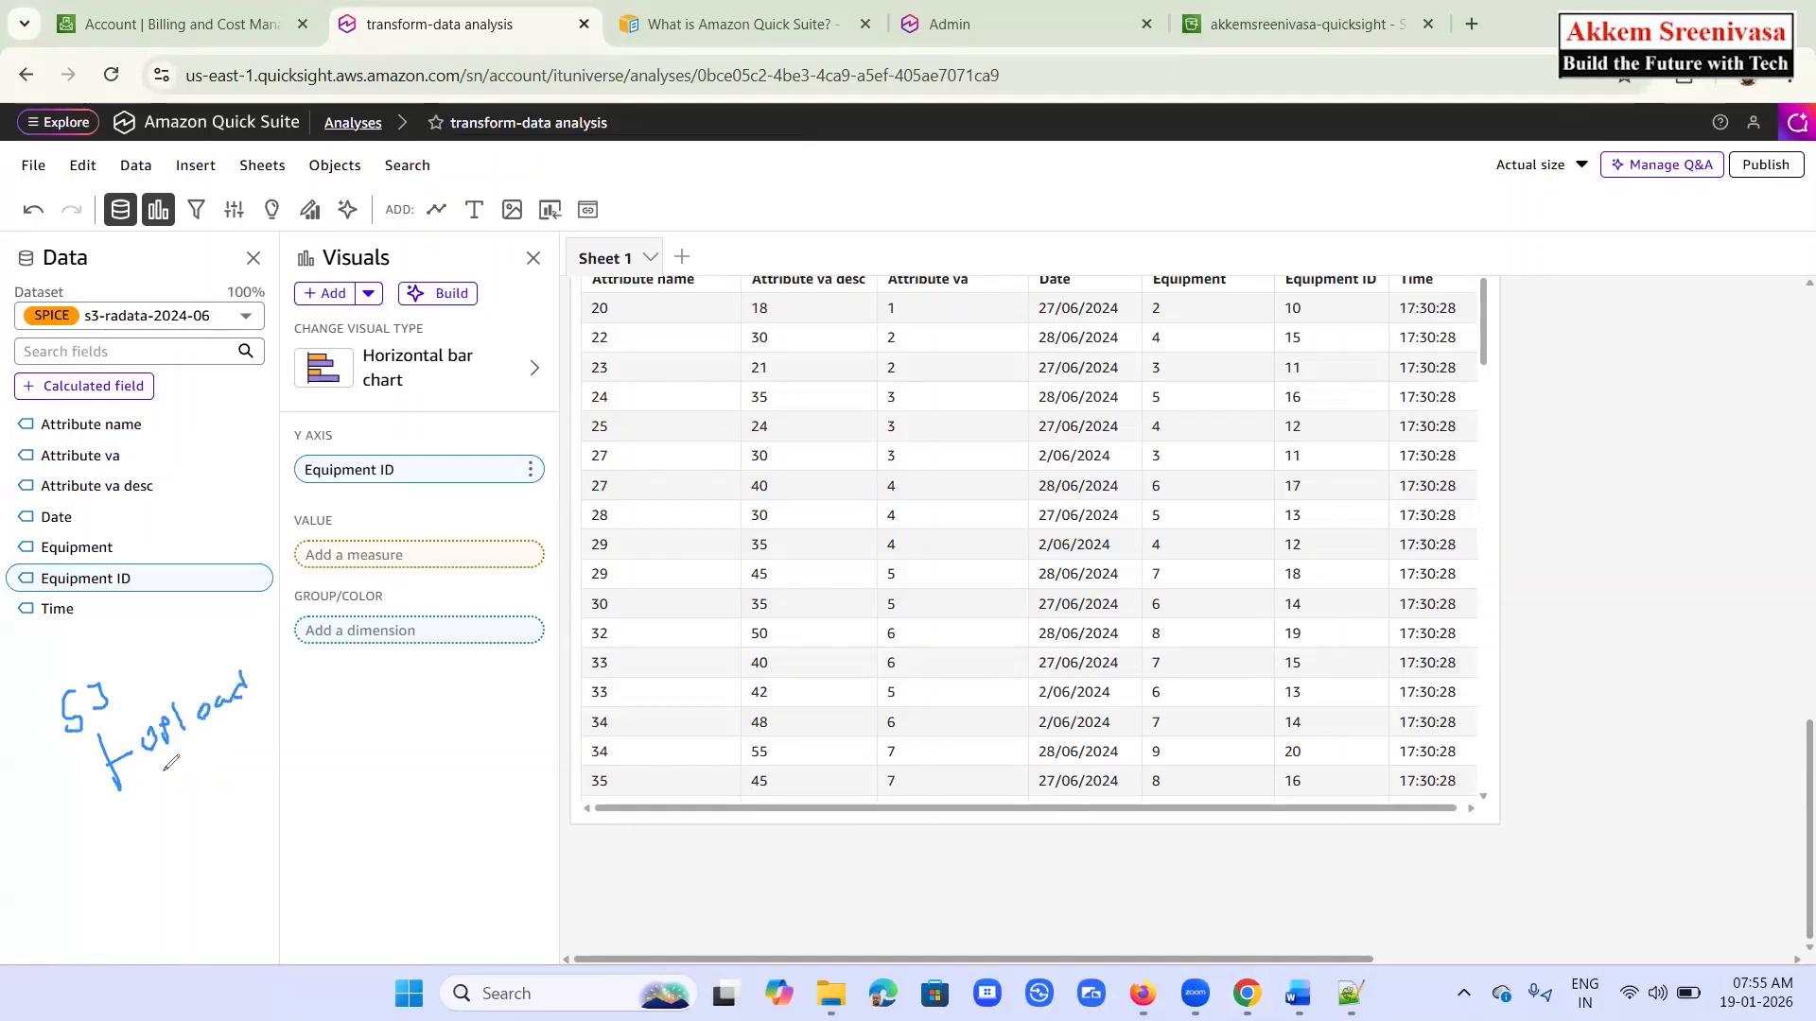
{"action": "left_click_drag", "start_coordinate": [156, 773], "coordinate": [262, 705]}
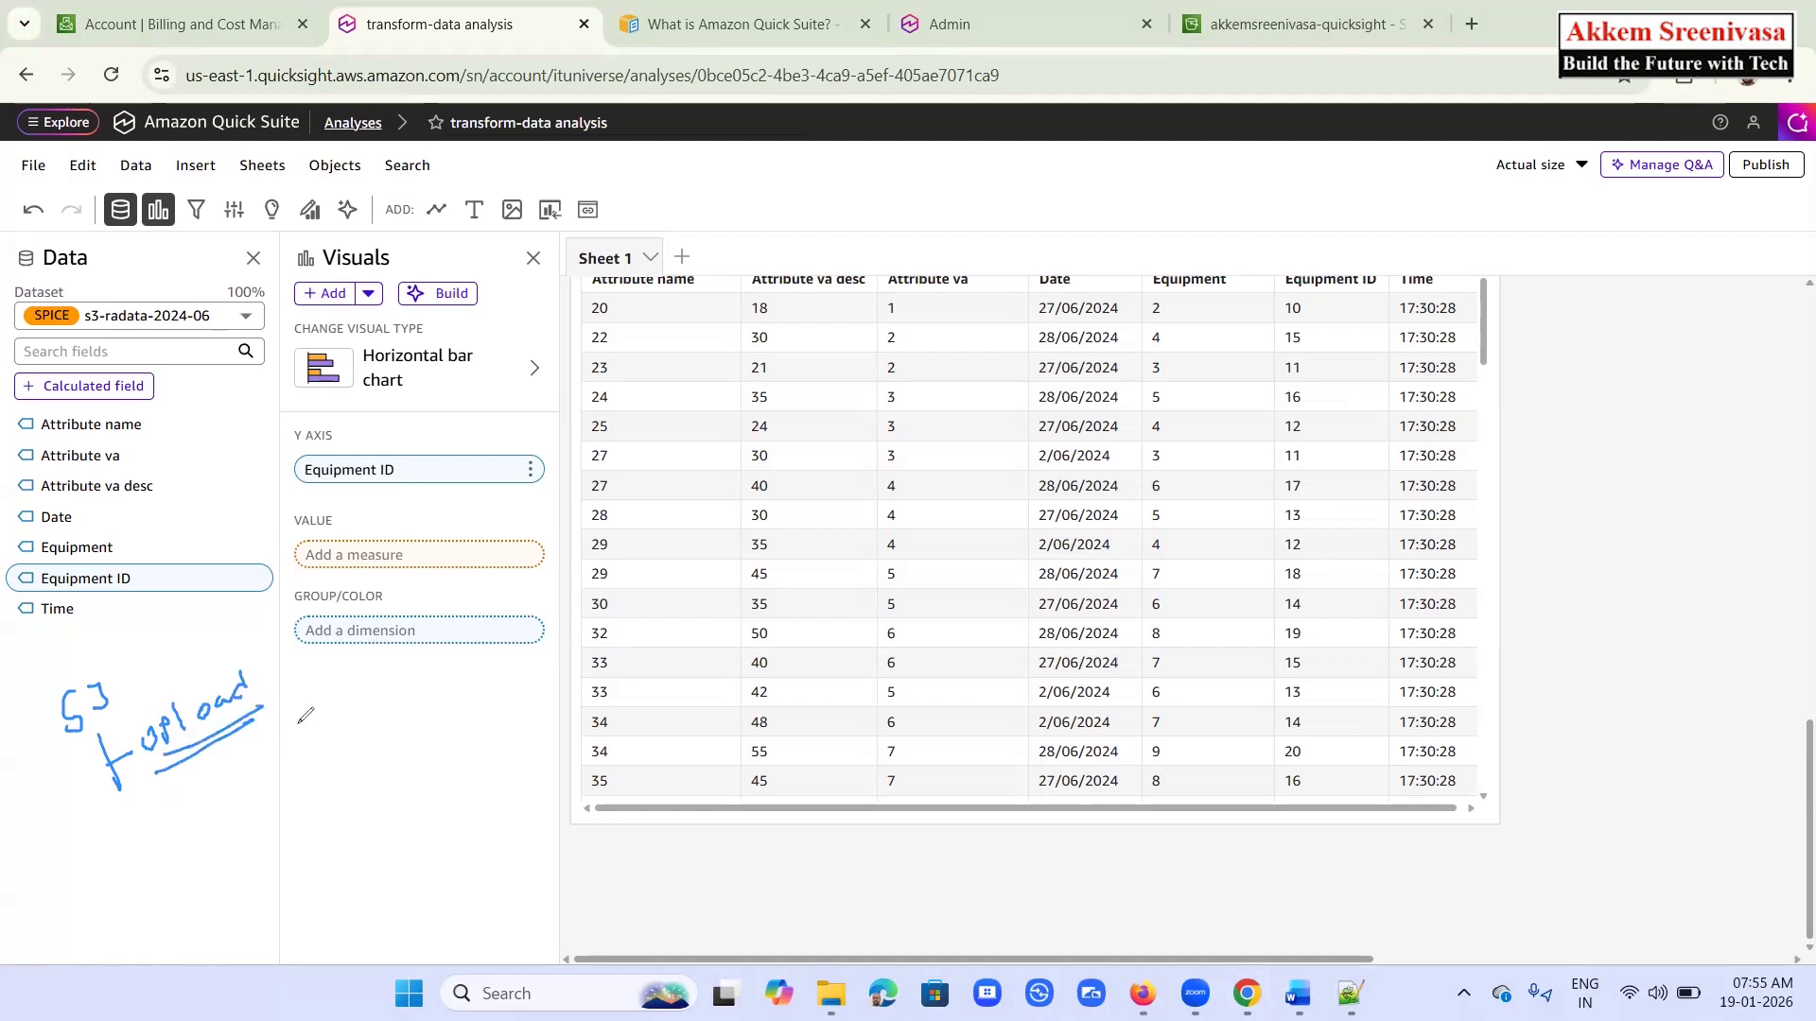
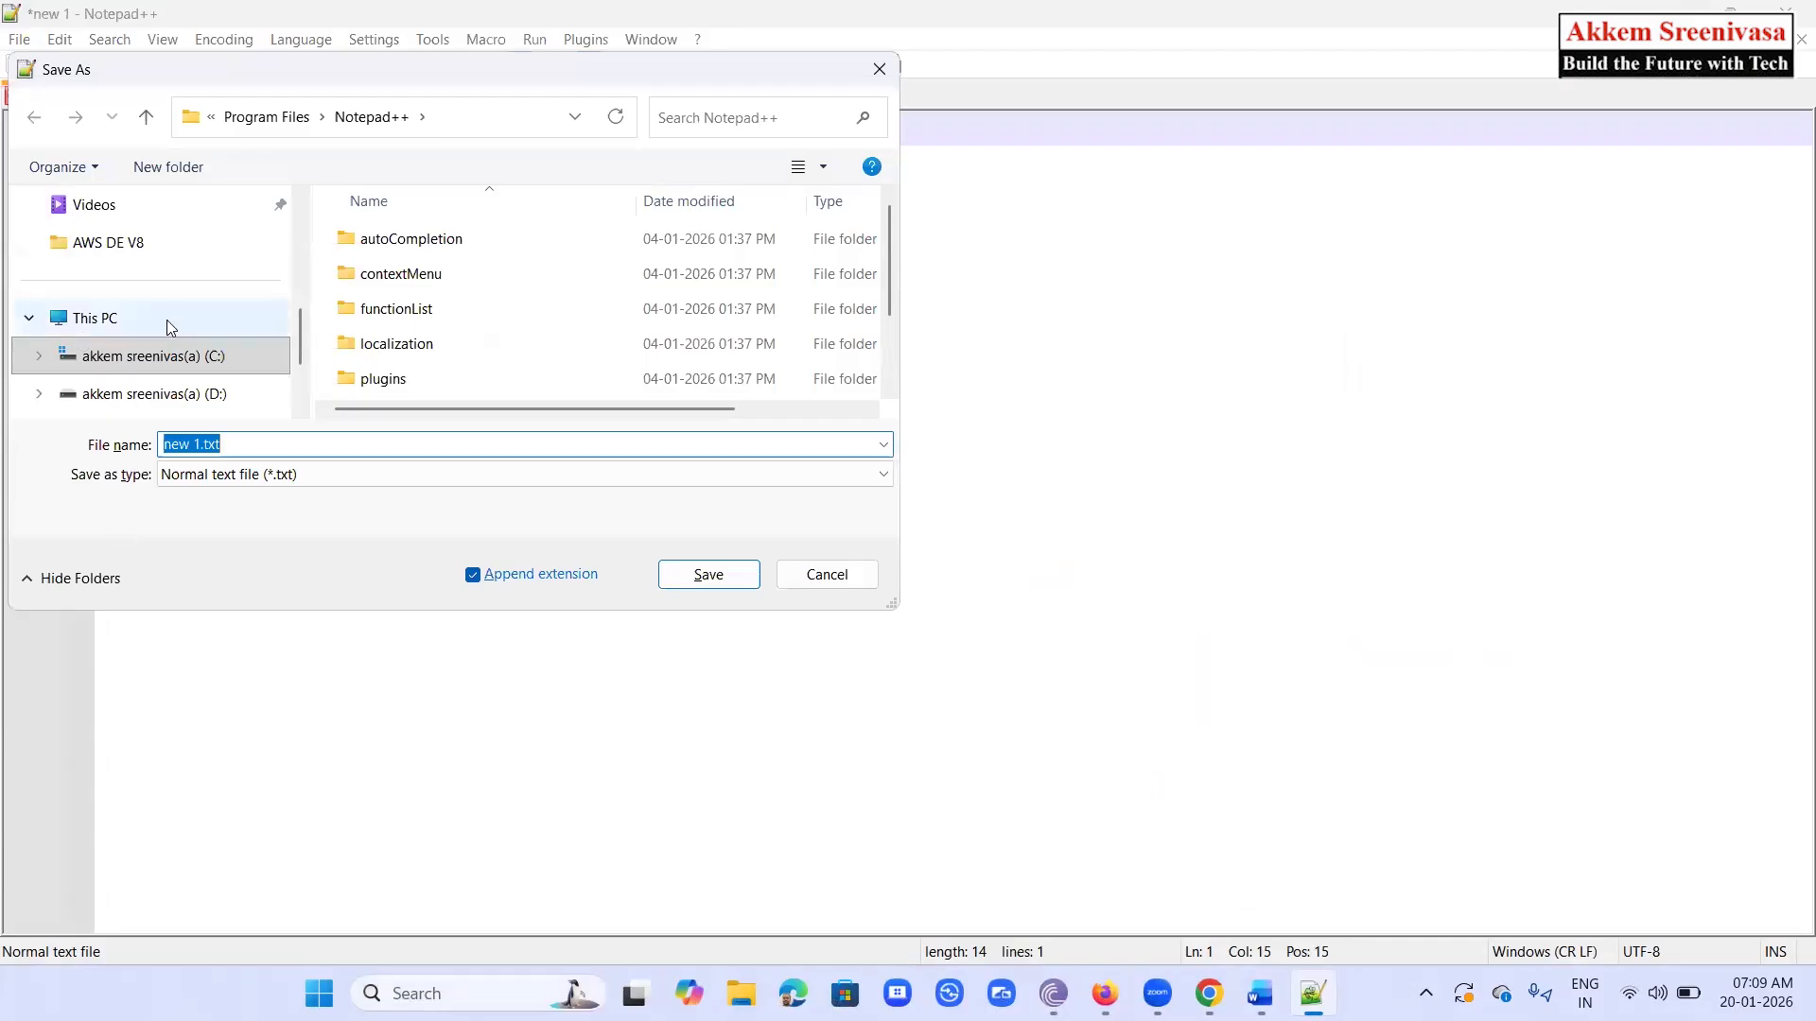
Save the new text file as sales_data.csv in the C: drive's Datasets\AWS Quicksight folder
{"action": "left_click", "coordinate": [212, 358]}
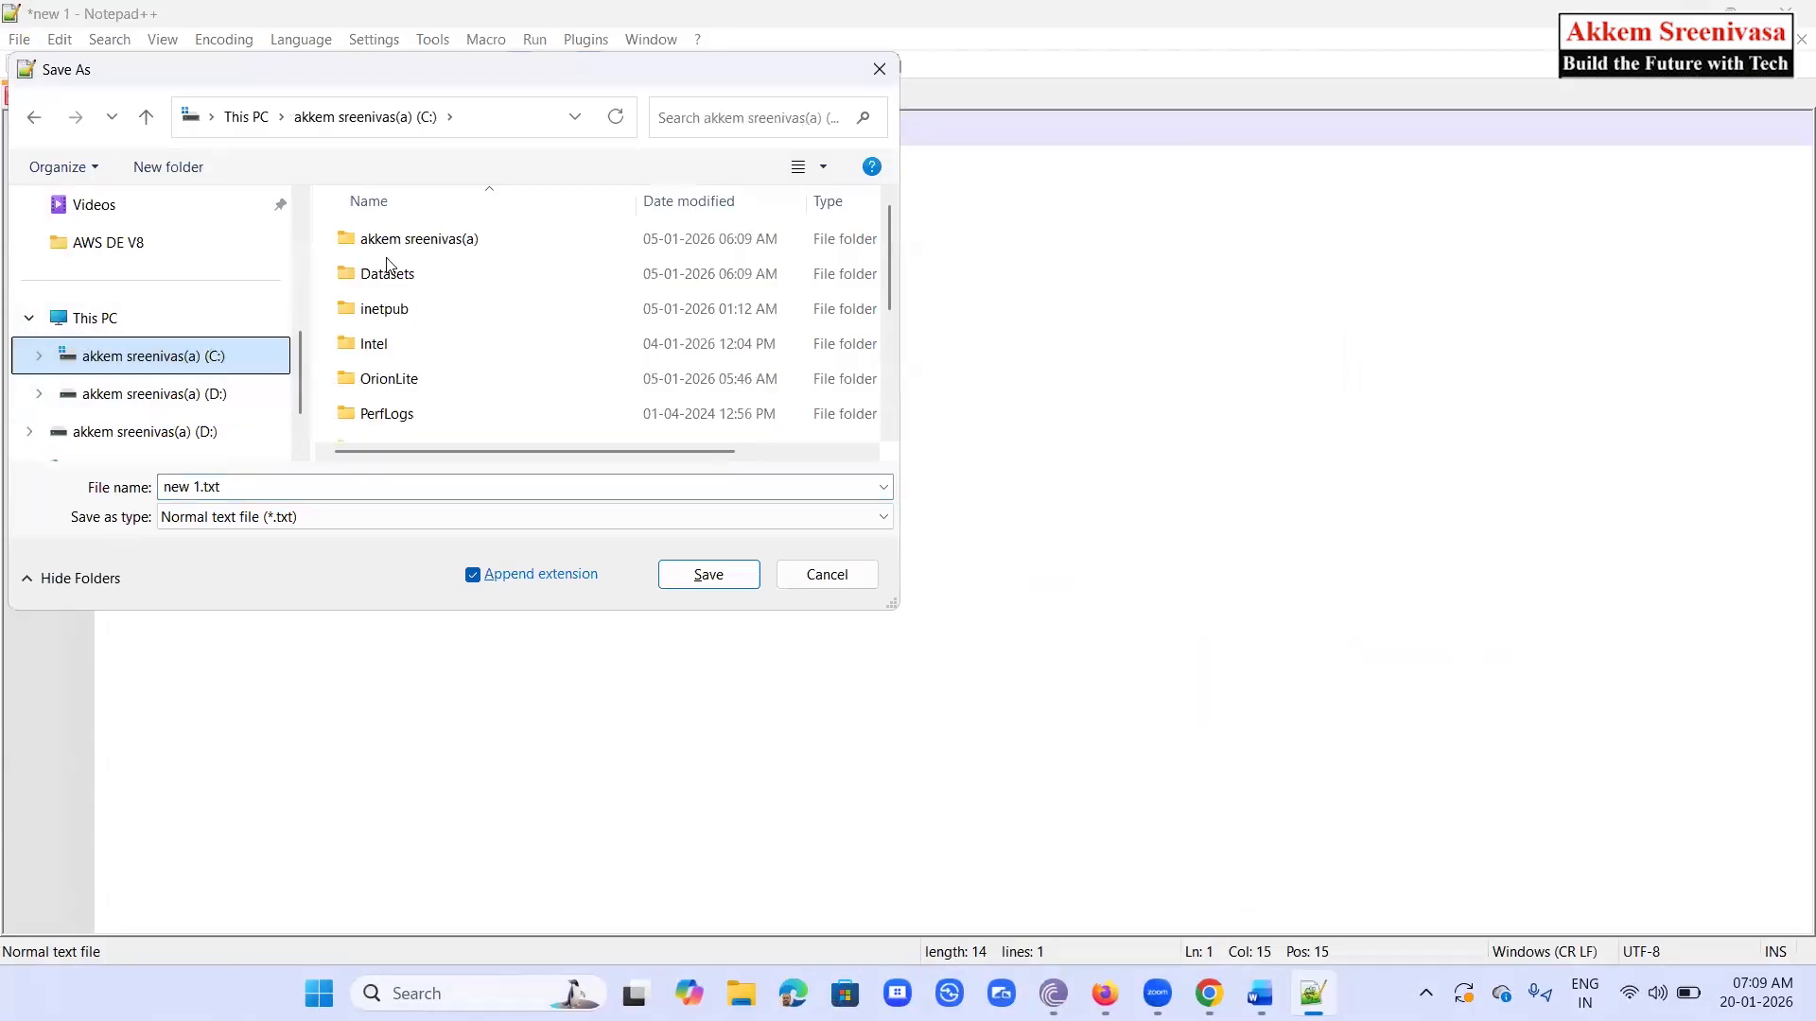
{"action": "double_click", "coordinate": [397, 277]}
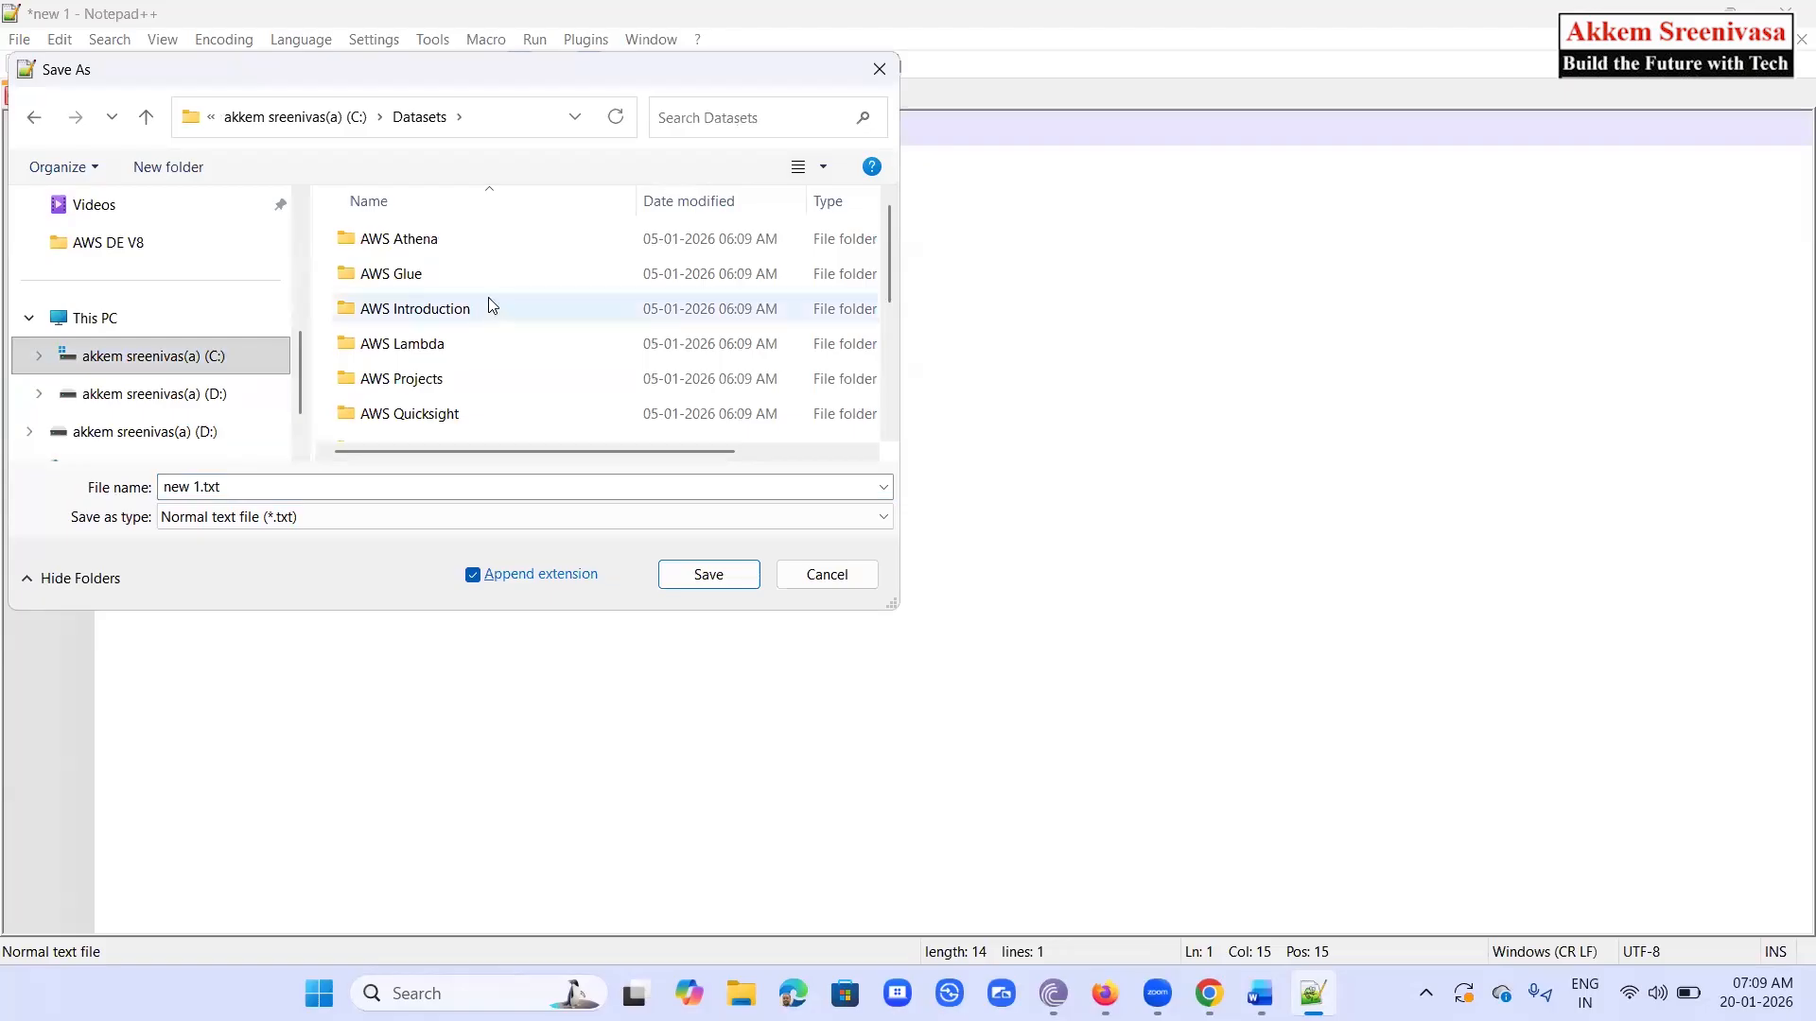
{"action": "double_click", "coordinate": [434, 416]}
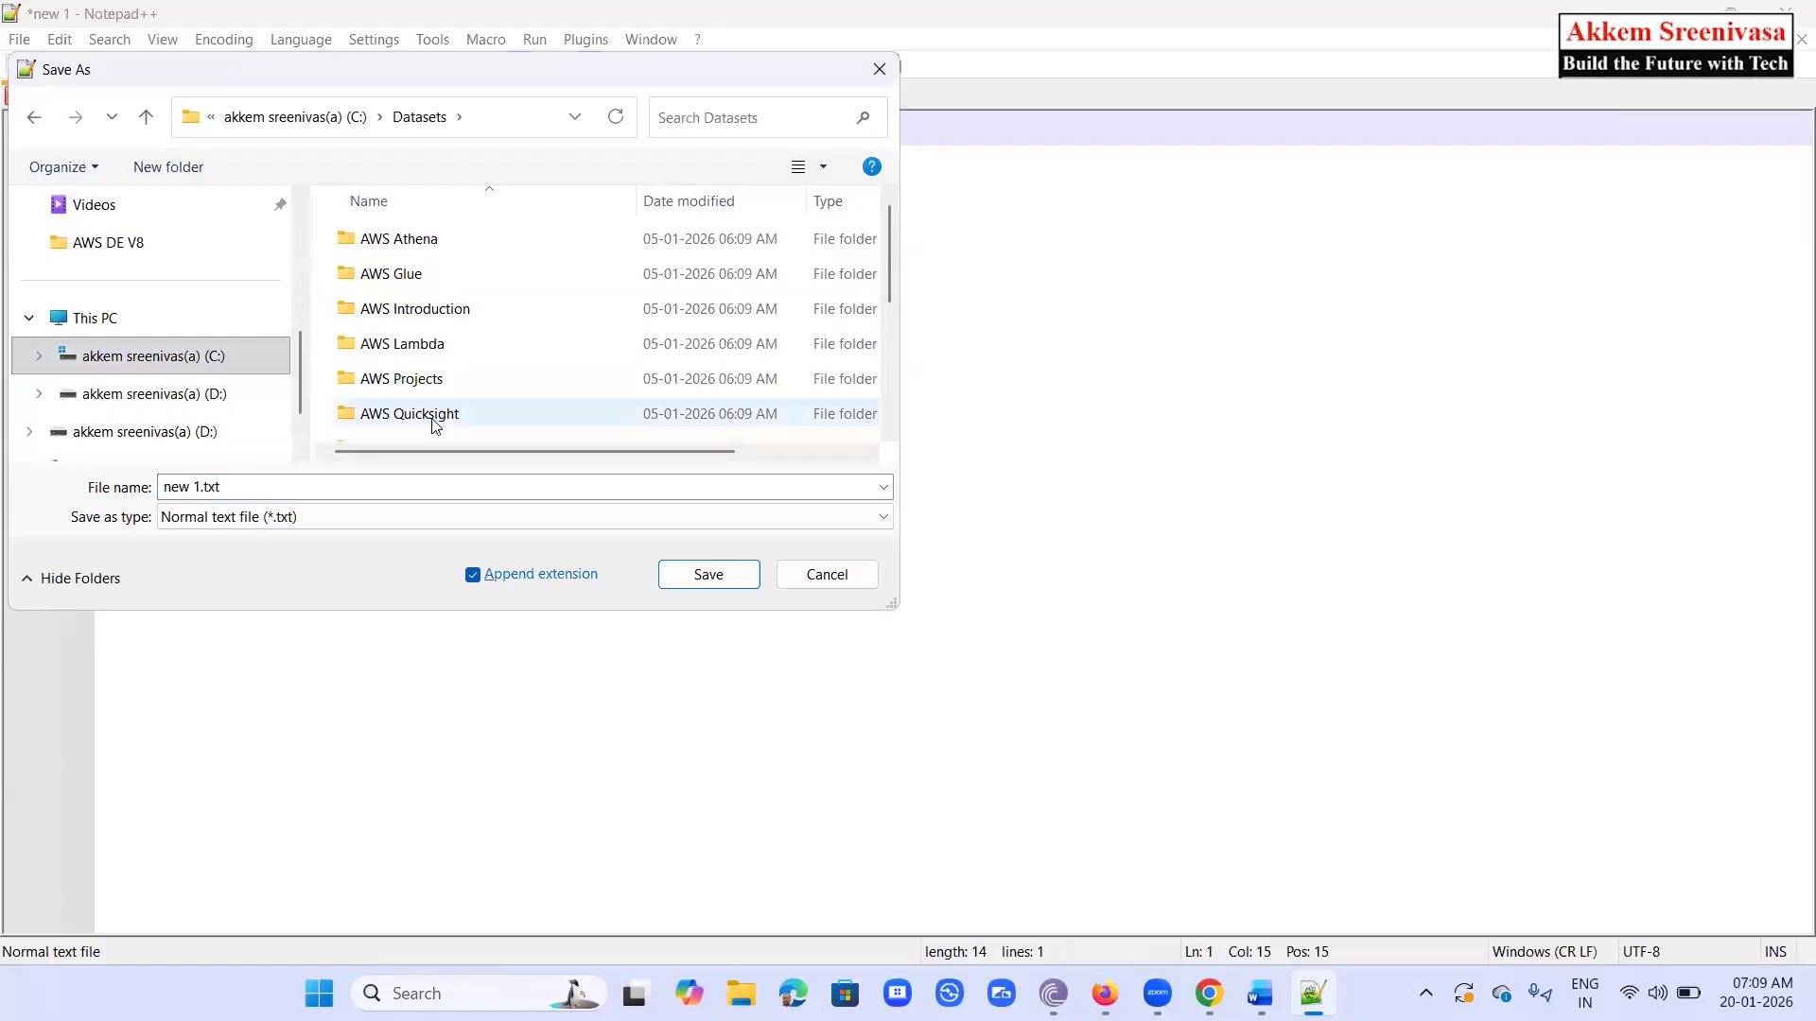
{"action": "left_click", "coordinate": [323, 486]}
{"action": "type", "text": "\"sales_data.csv\""}
{"action": "key", "text": "Return"}
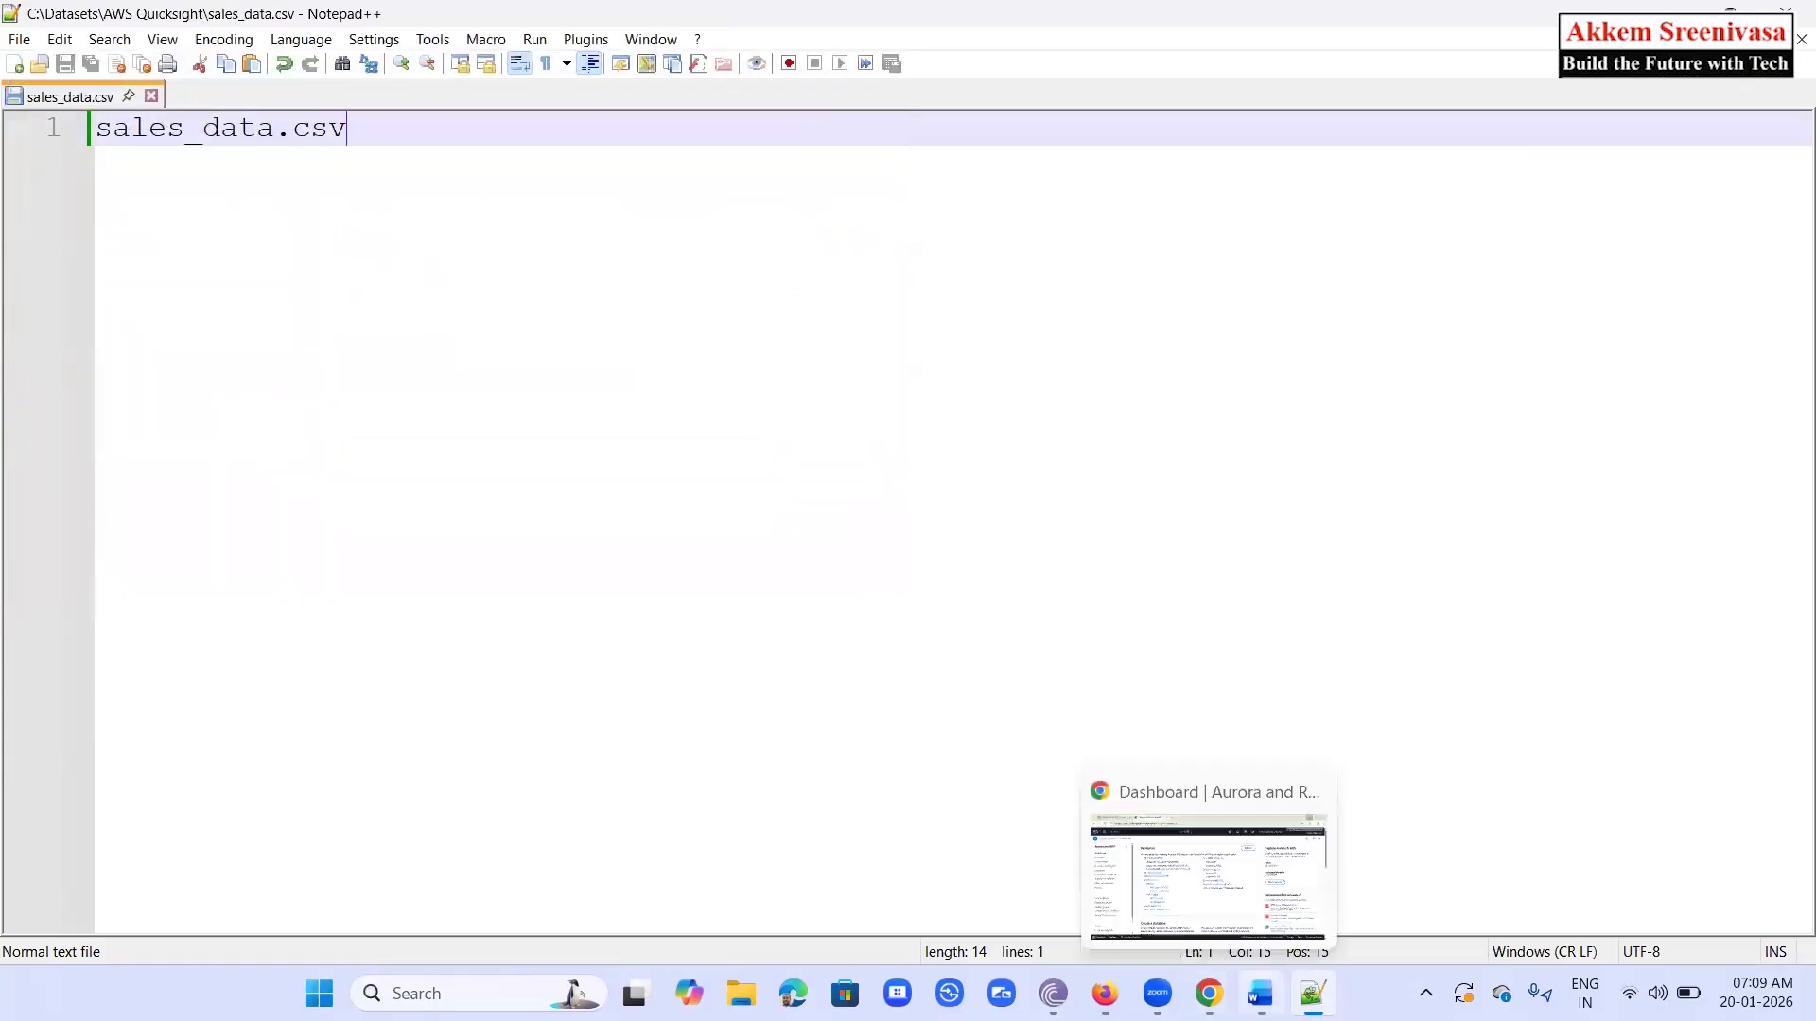
Switch to the Word guide and copy the sample sales dataset, from the order_id header line through order 1007
{"action": "key", "text": "alt+Tab"}
{"action": "scroll", "coordinate": [638, 719], "scroll_direction": "down", "scroll_amount": 3}
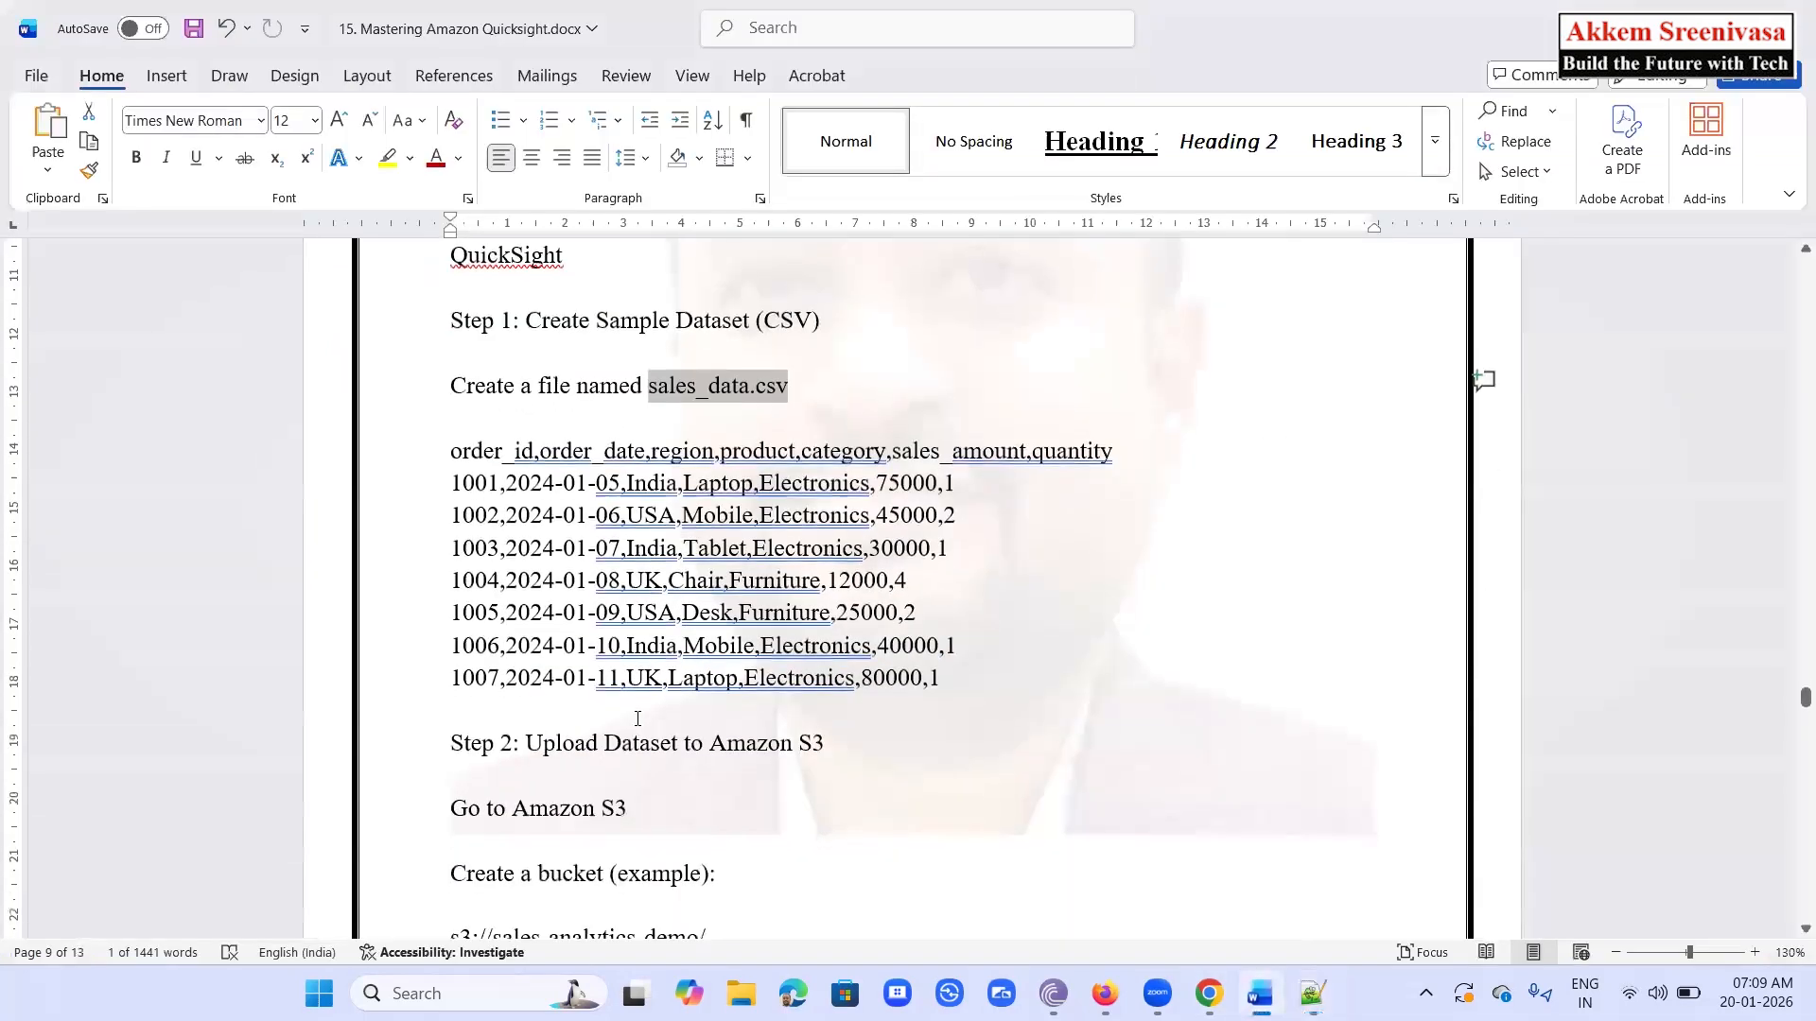
{"action": "left_click_drag", "start_coordinate": [950, 690], "coordinate": [403, 469]}
{"action": "key", "text": "ctrl+c"}
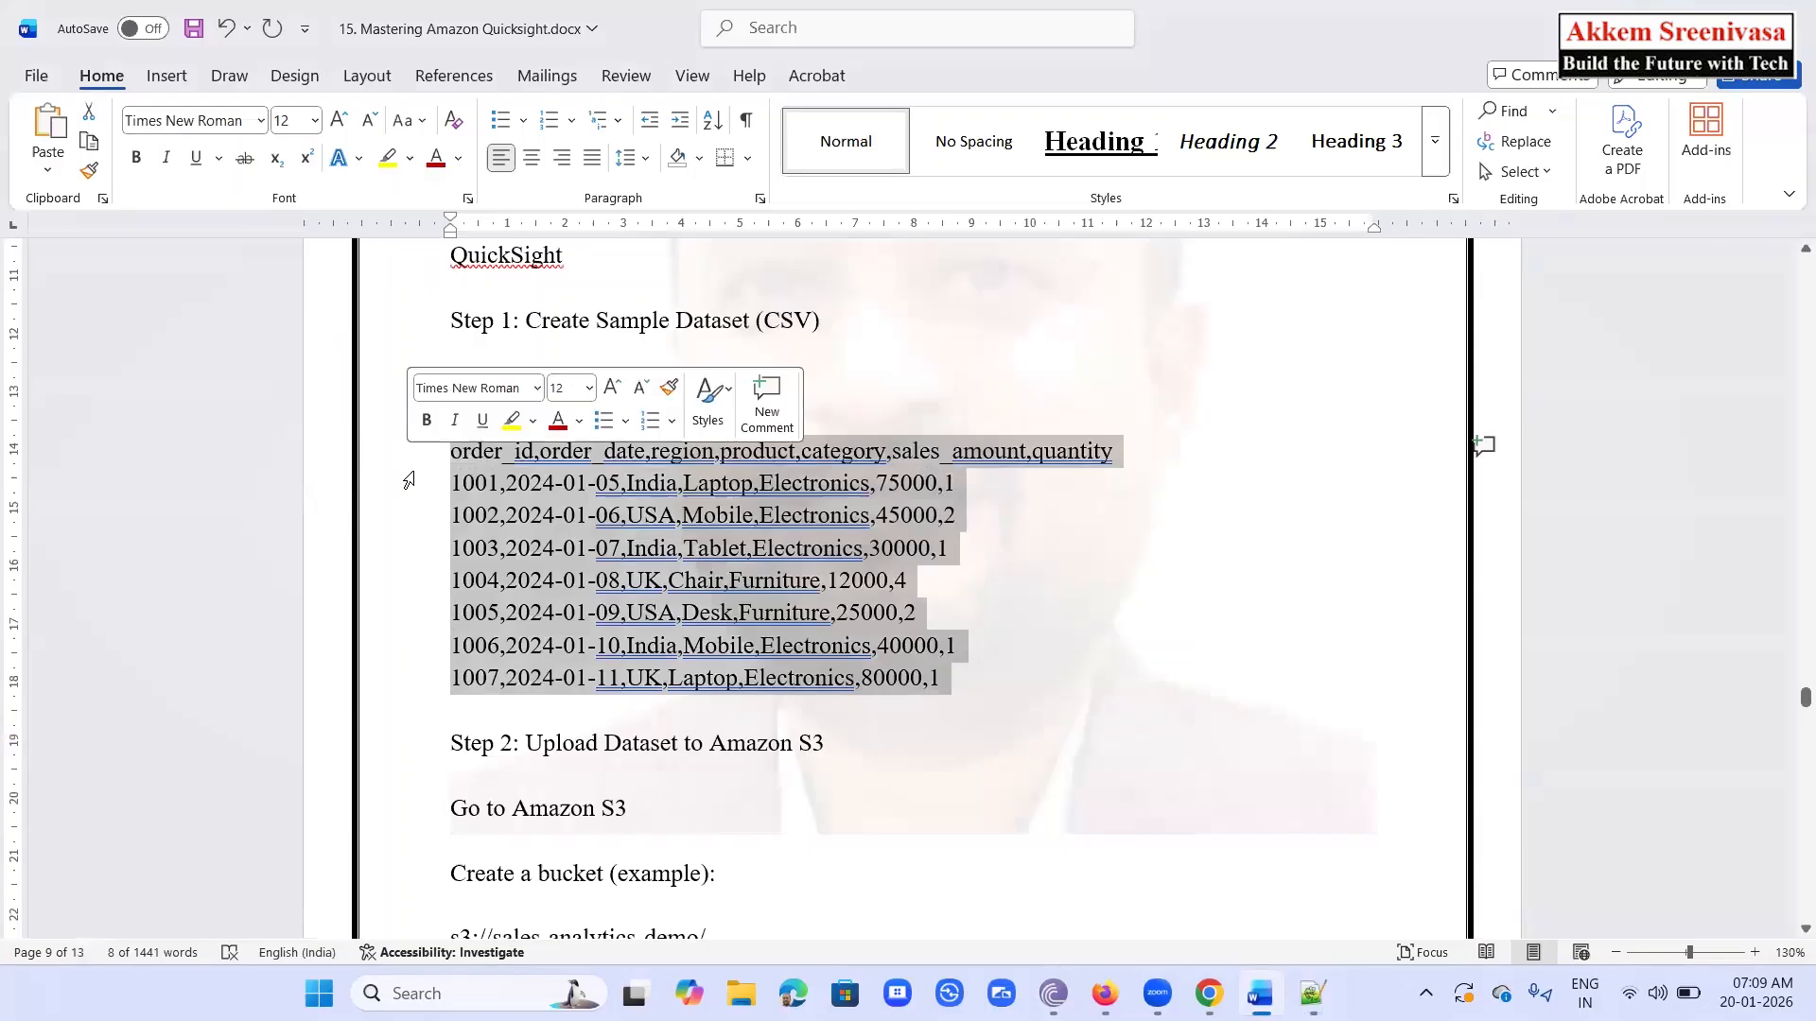
Replace the contents of sales_data.csv in Notepad++ with the copied sales rows, remove the trailing blank line and save the file
{"action": "left_click", "coordinate": [1312, 993]}
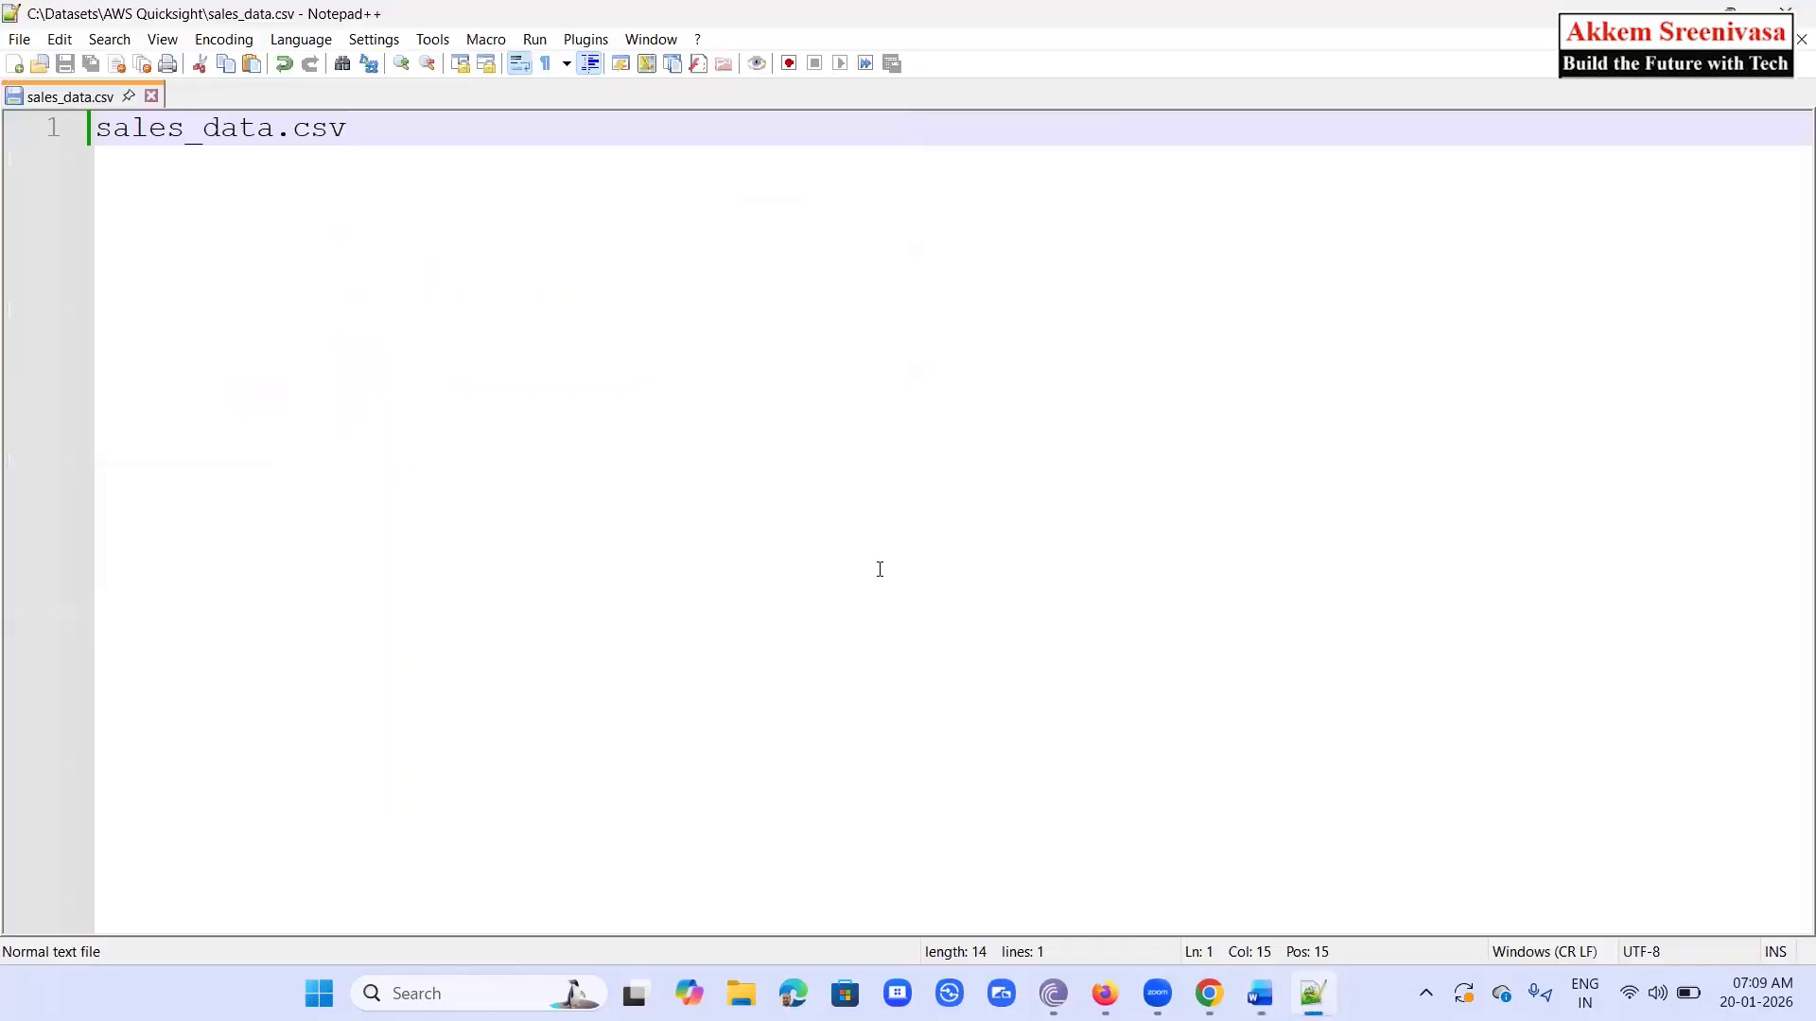
{"action": "key", "text": "ctrl+a"}
{"action": "key", "text": "ctrl+v"}
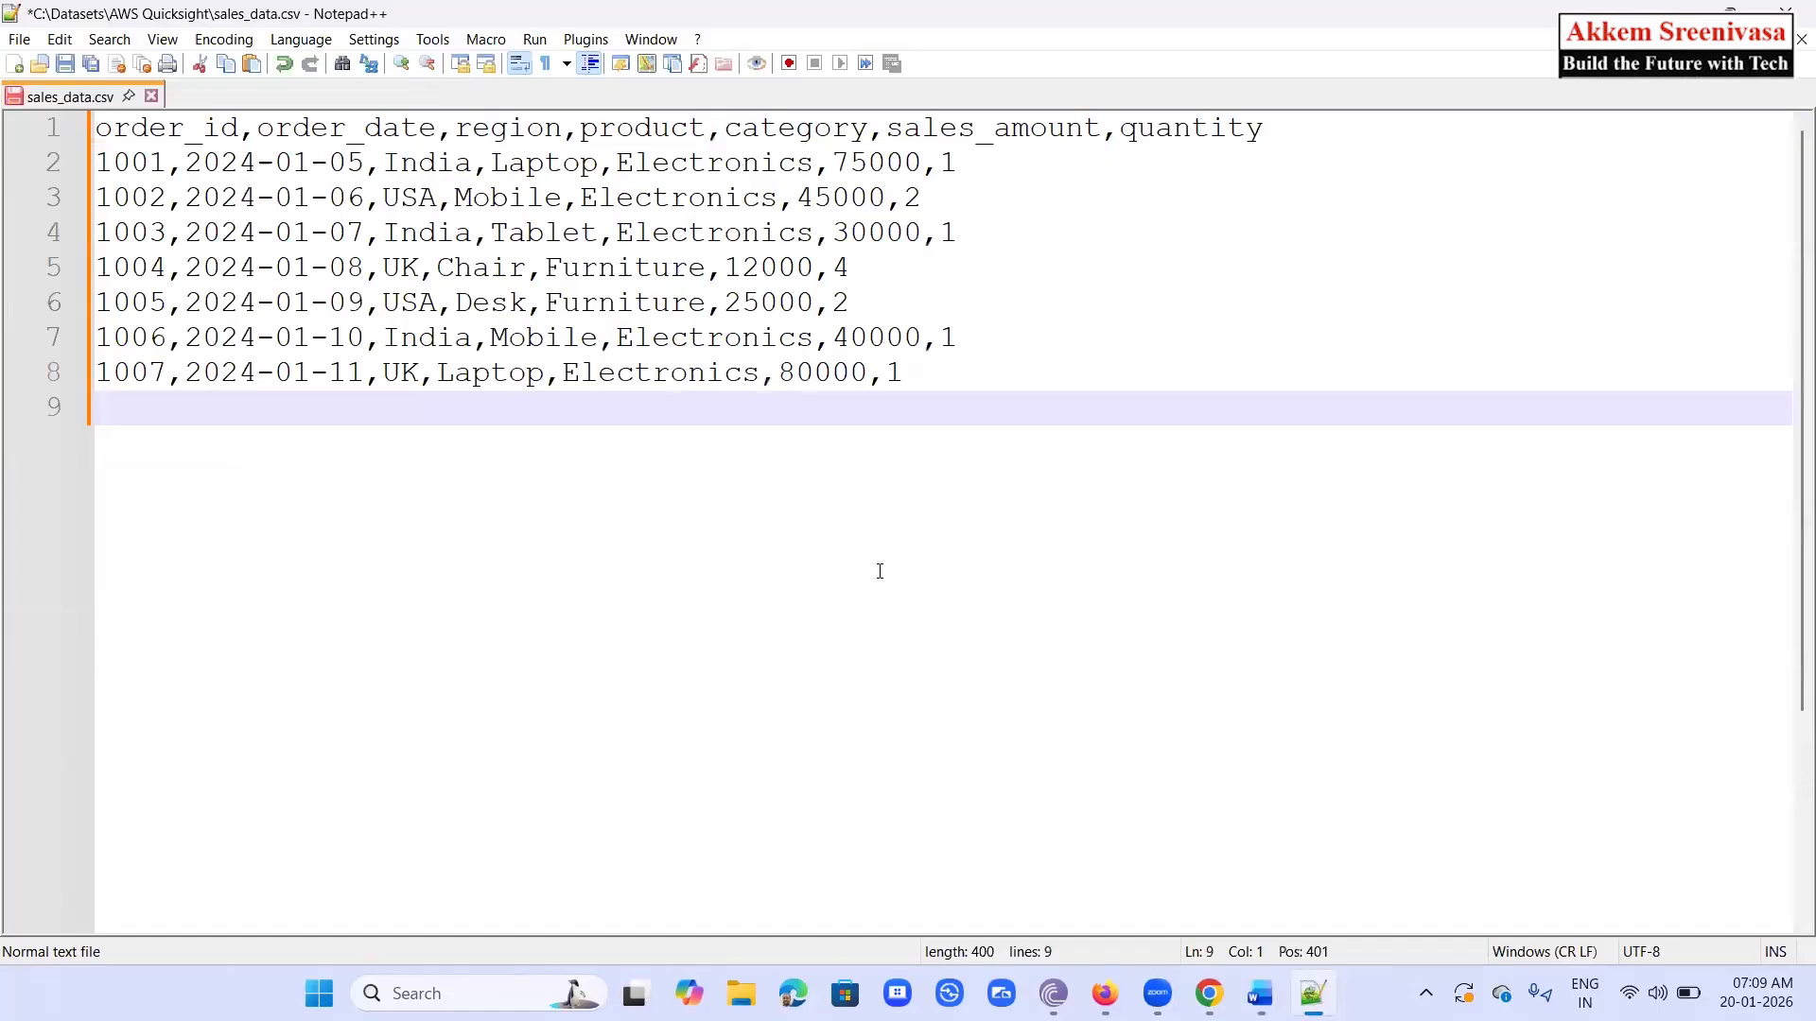
{"action": "key", "text": "BackSpace"}
{"action": "key", "text": "ctrl+s"}
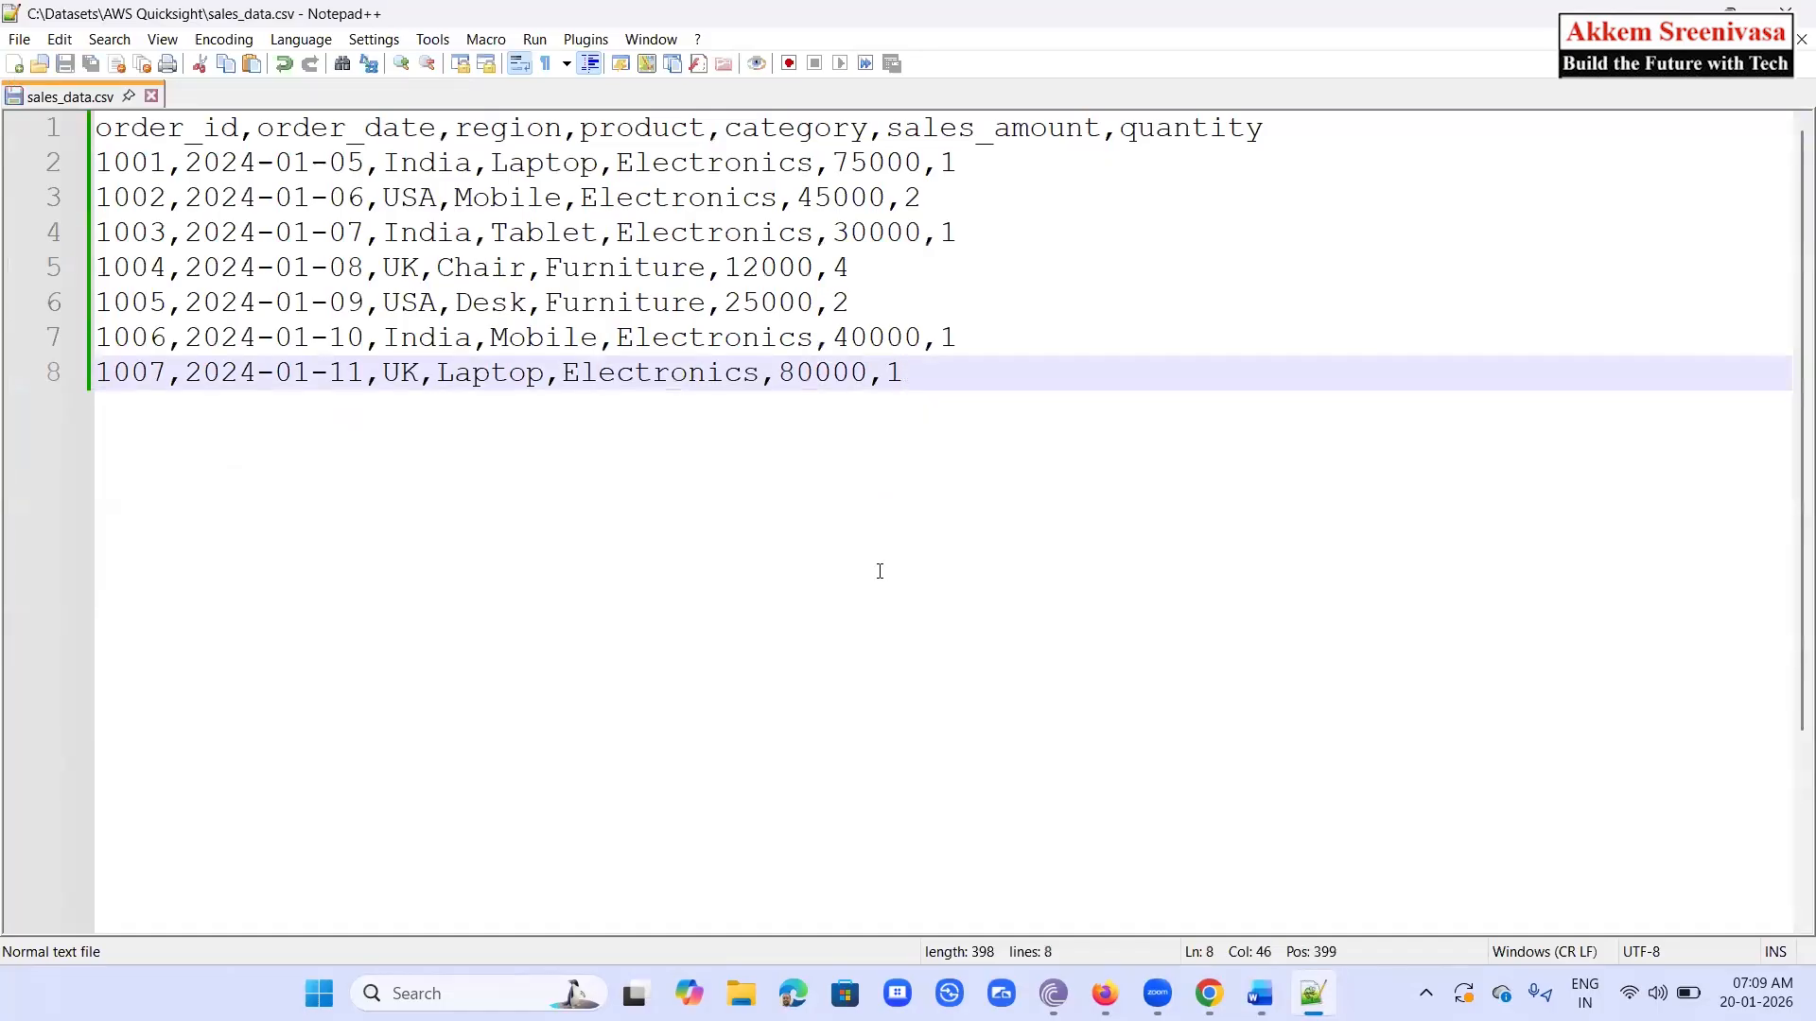
Check the guide's Amazon S3 upload step, then switch to the AWS console in Chrome and open the QuickSight bucket in S3
{"action": "left_click", "coordinate": [1259, 993]}
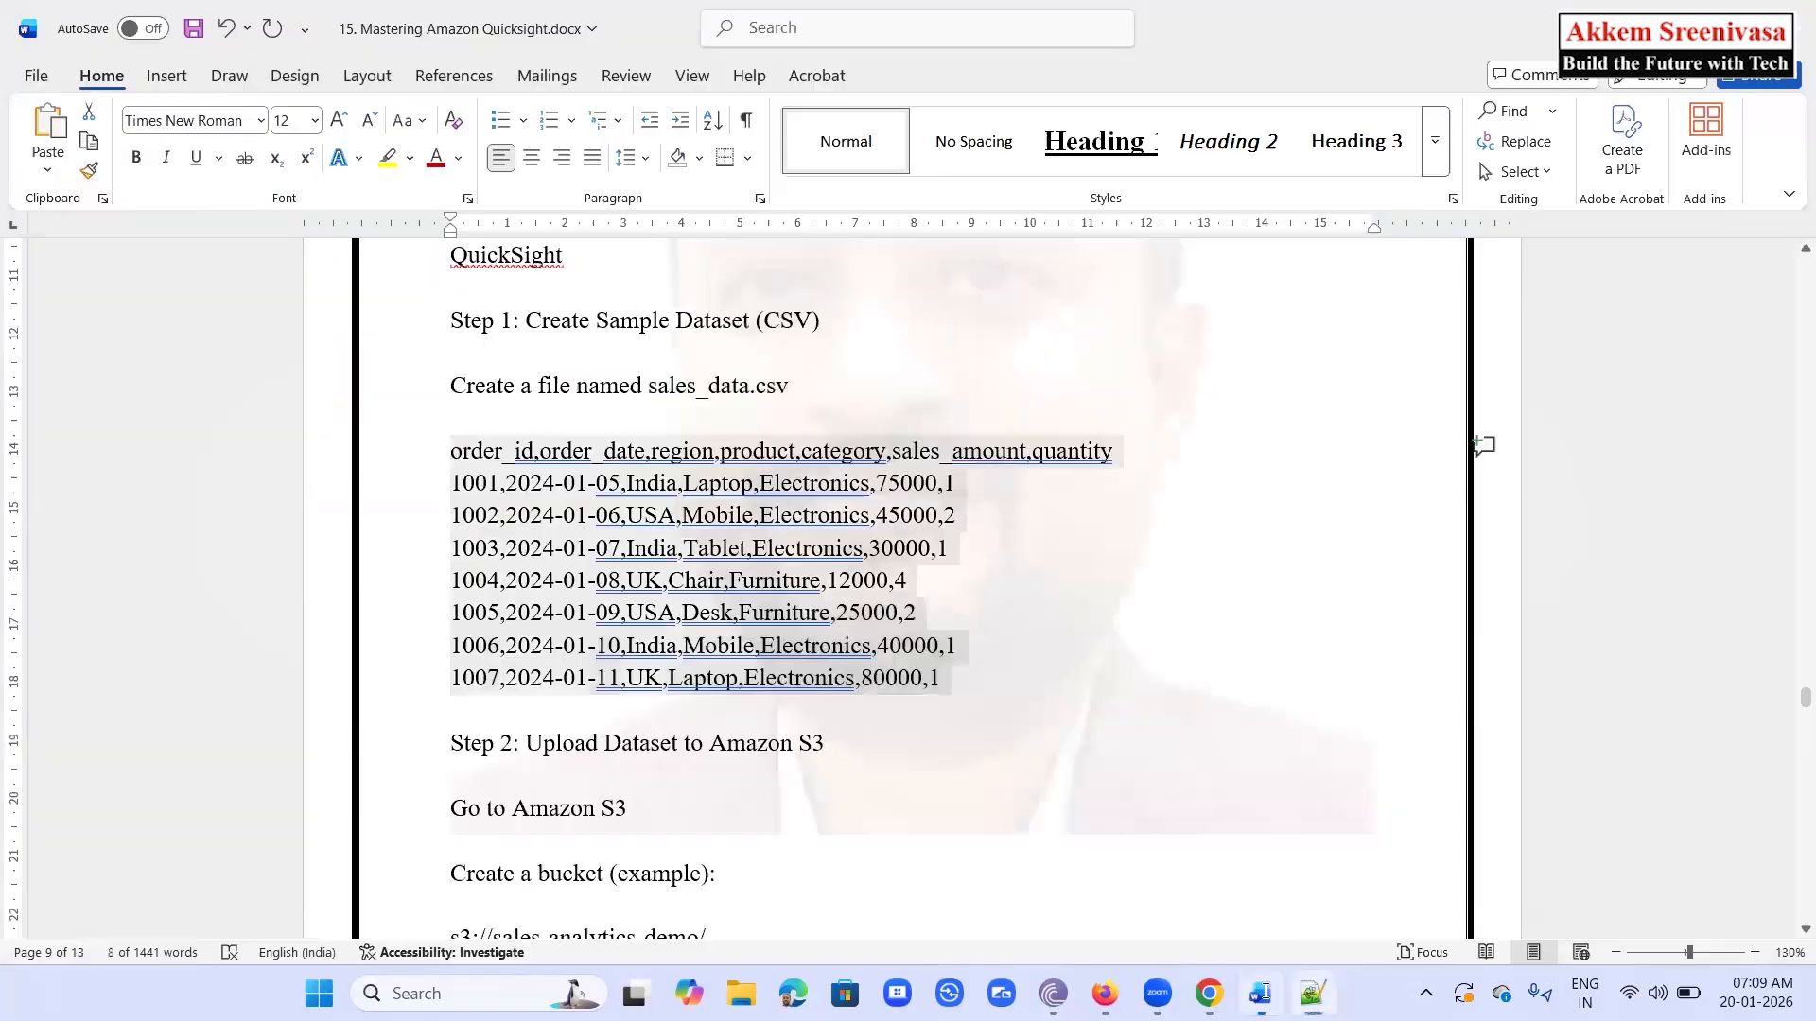
{"action": "scroll", "coordinate": [726, 666], "scroll_direction": "down", "scroll_amount": 3}
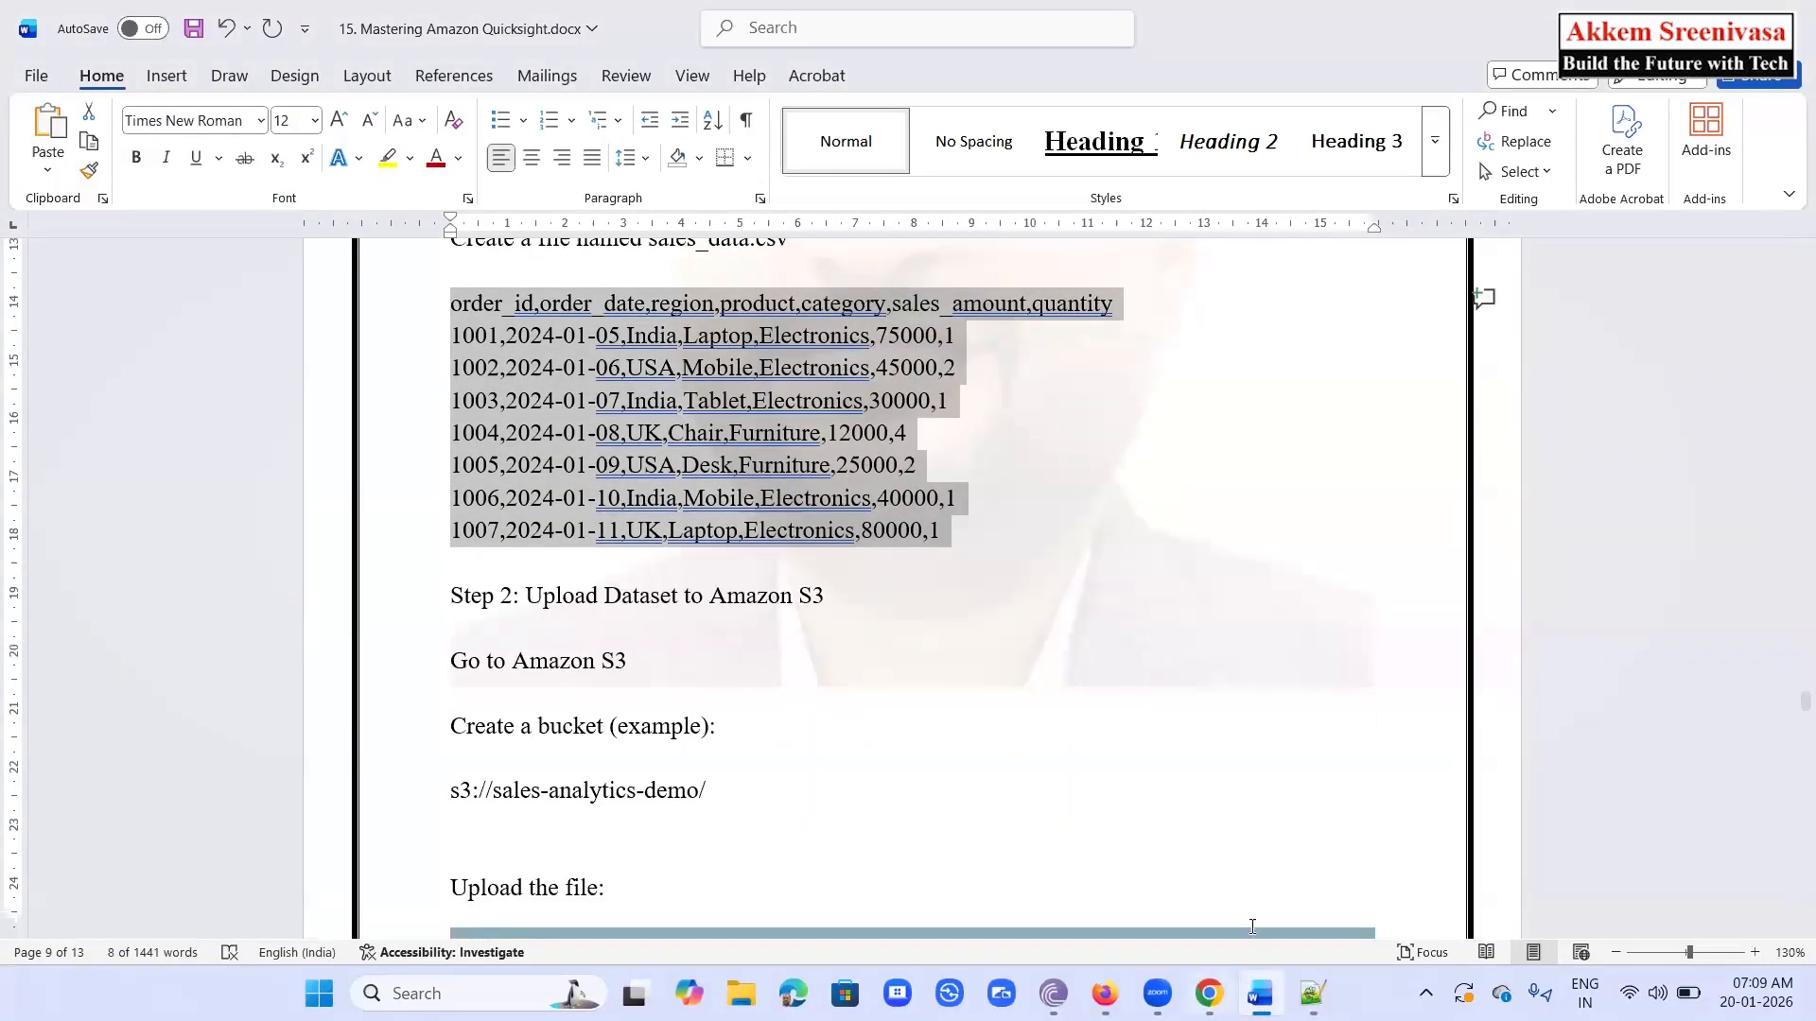
{"action": "mouse_move", "coordinate": [1210, 993]}
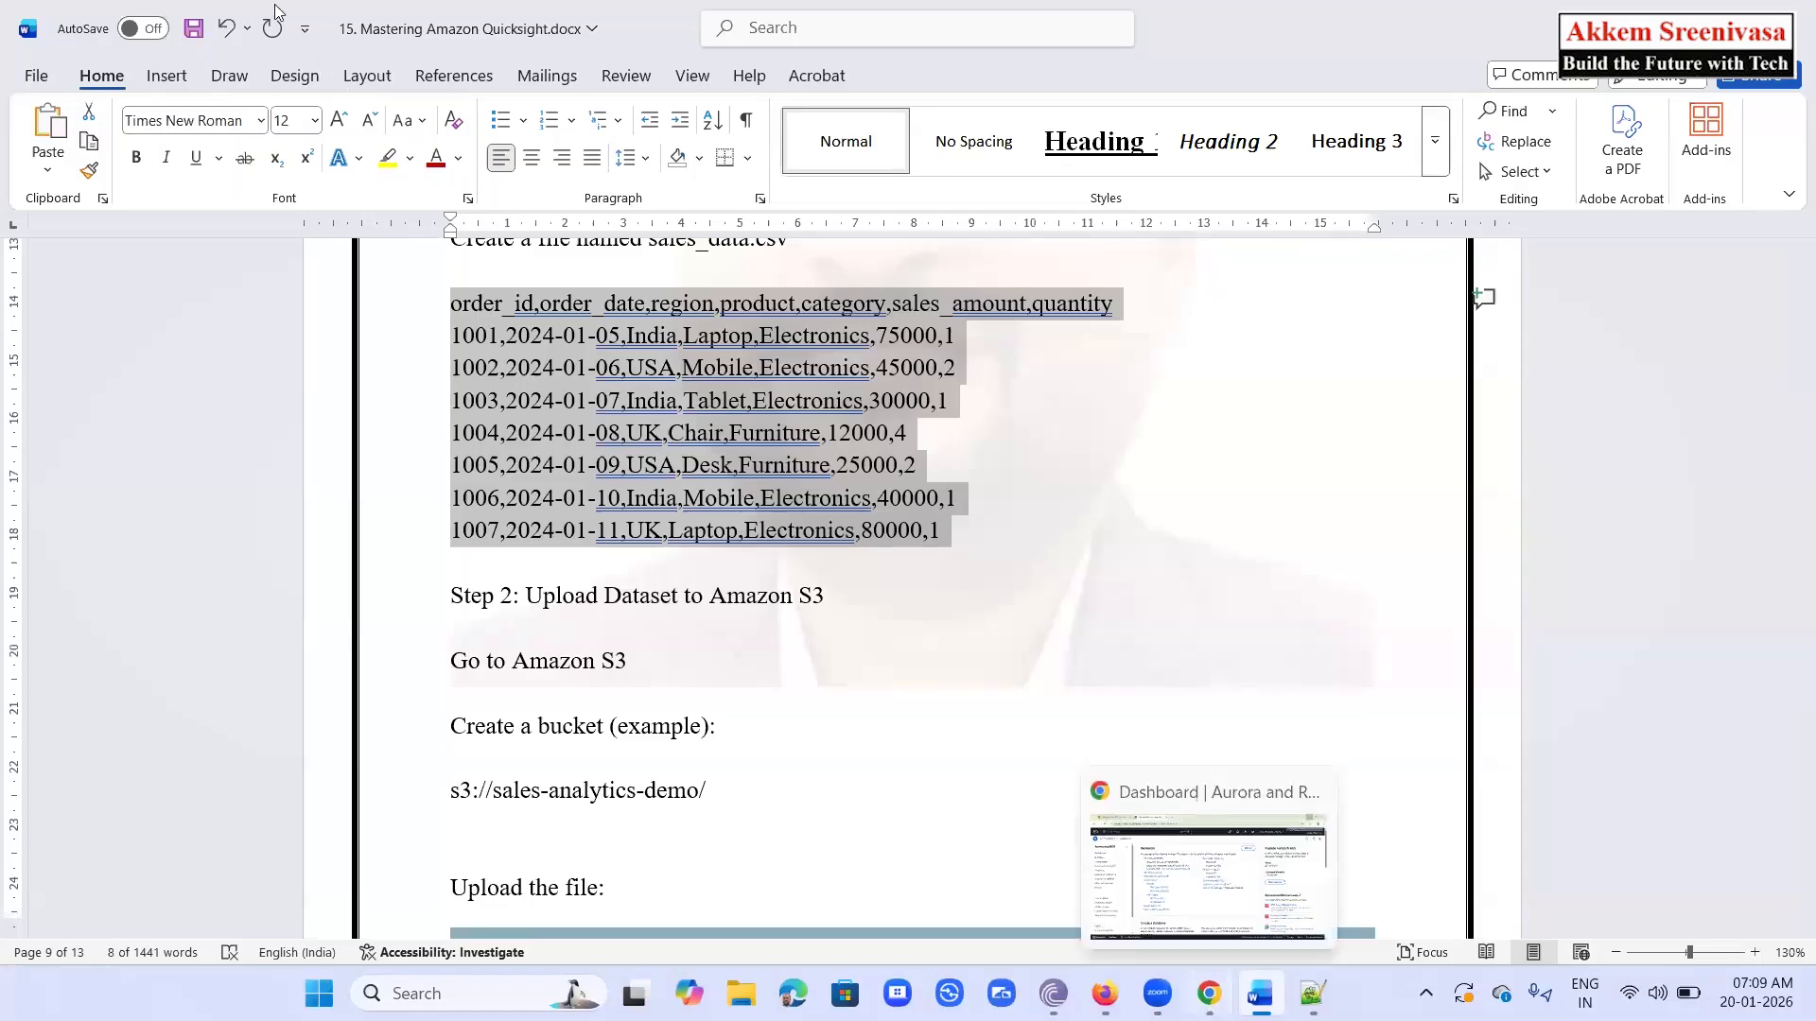
{"action": "left_click", "coordinate": [170, 17]}
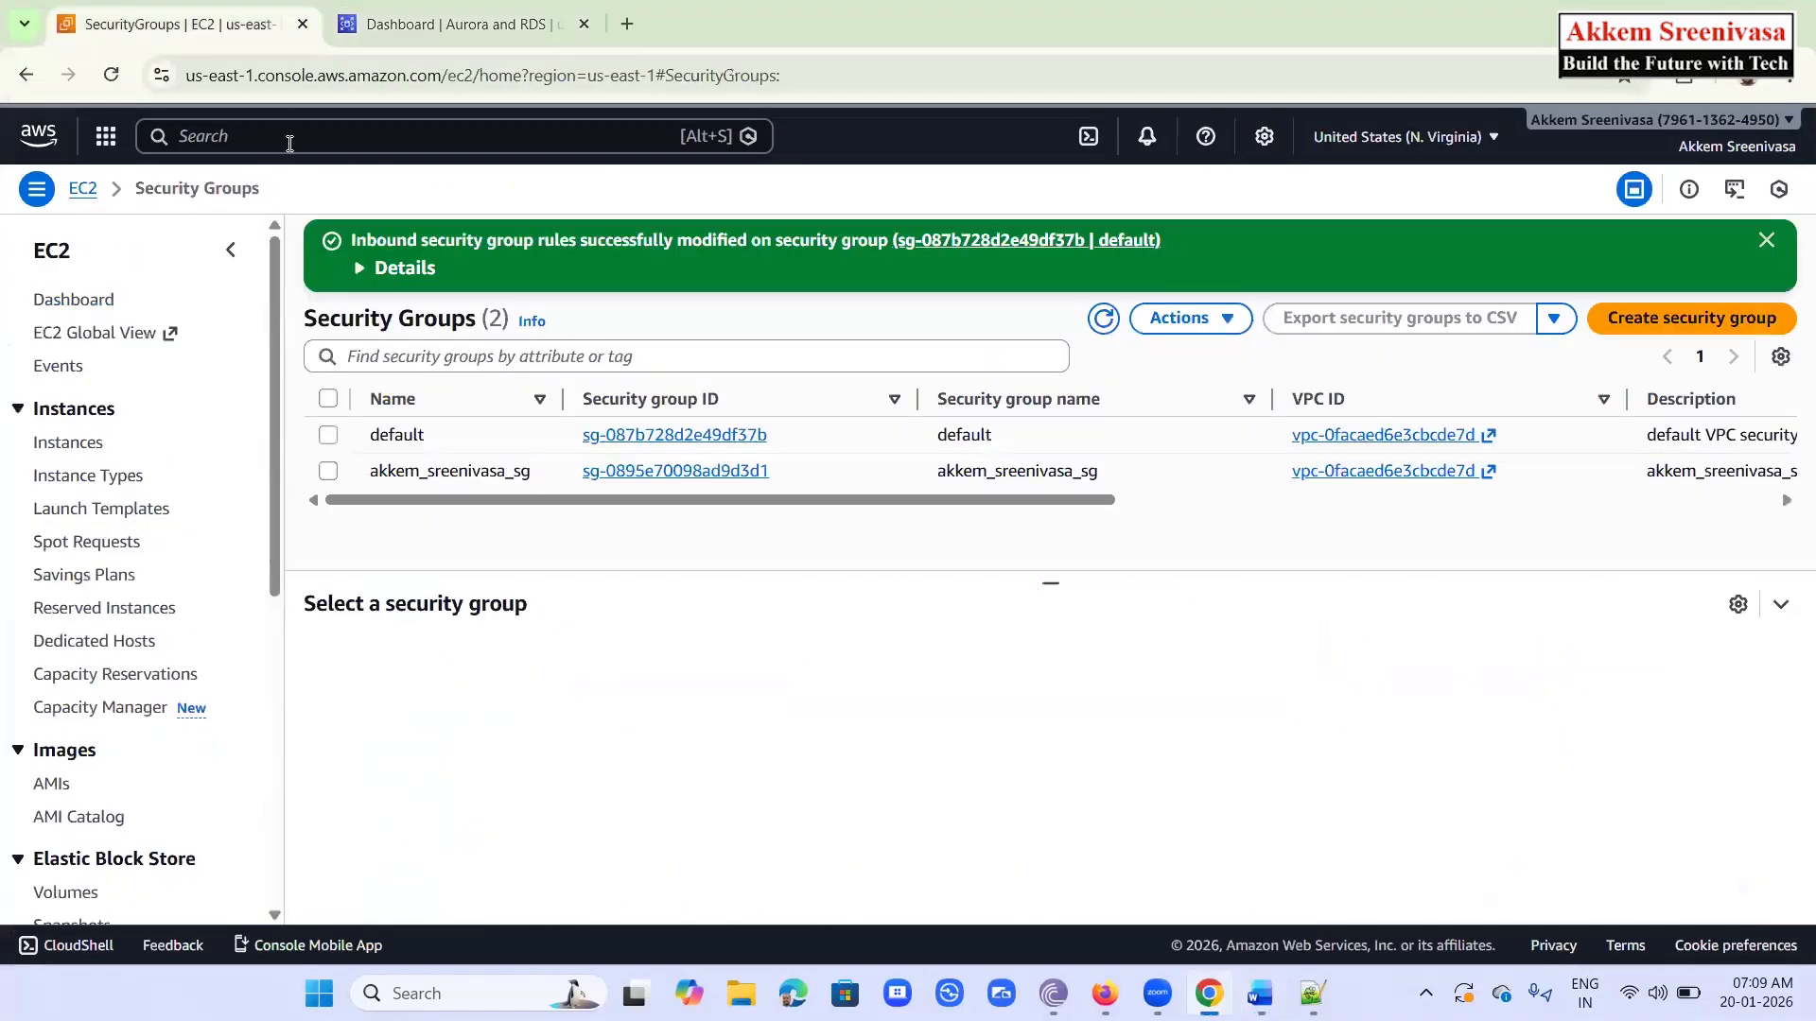
{"action": "left_click", "coordinate": [290, 141]}
{"action": "type", "text": "s3"}
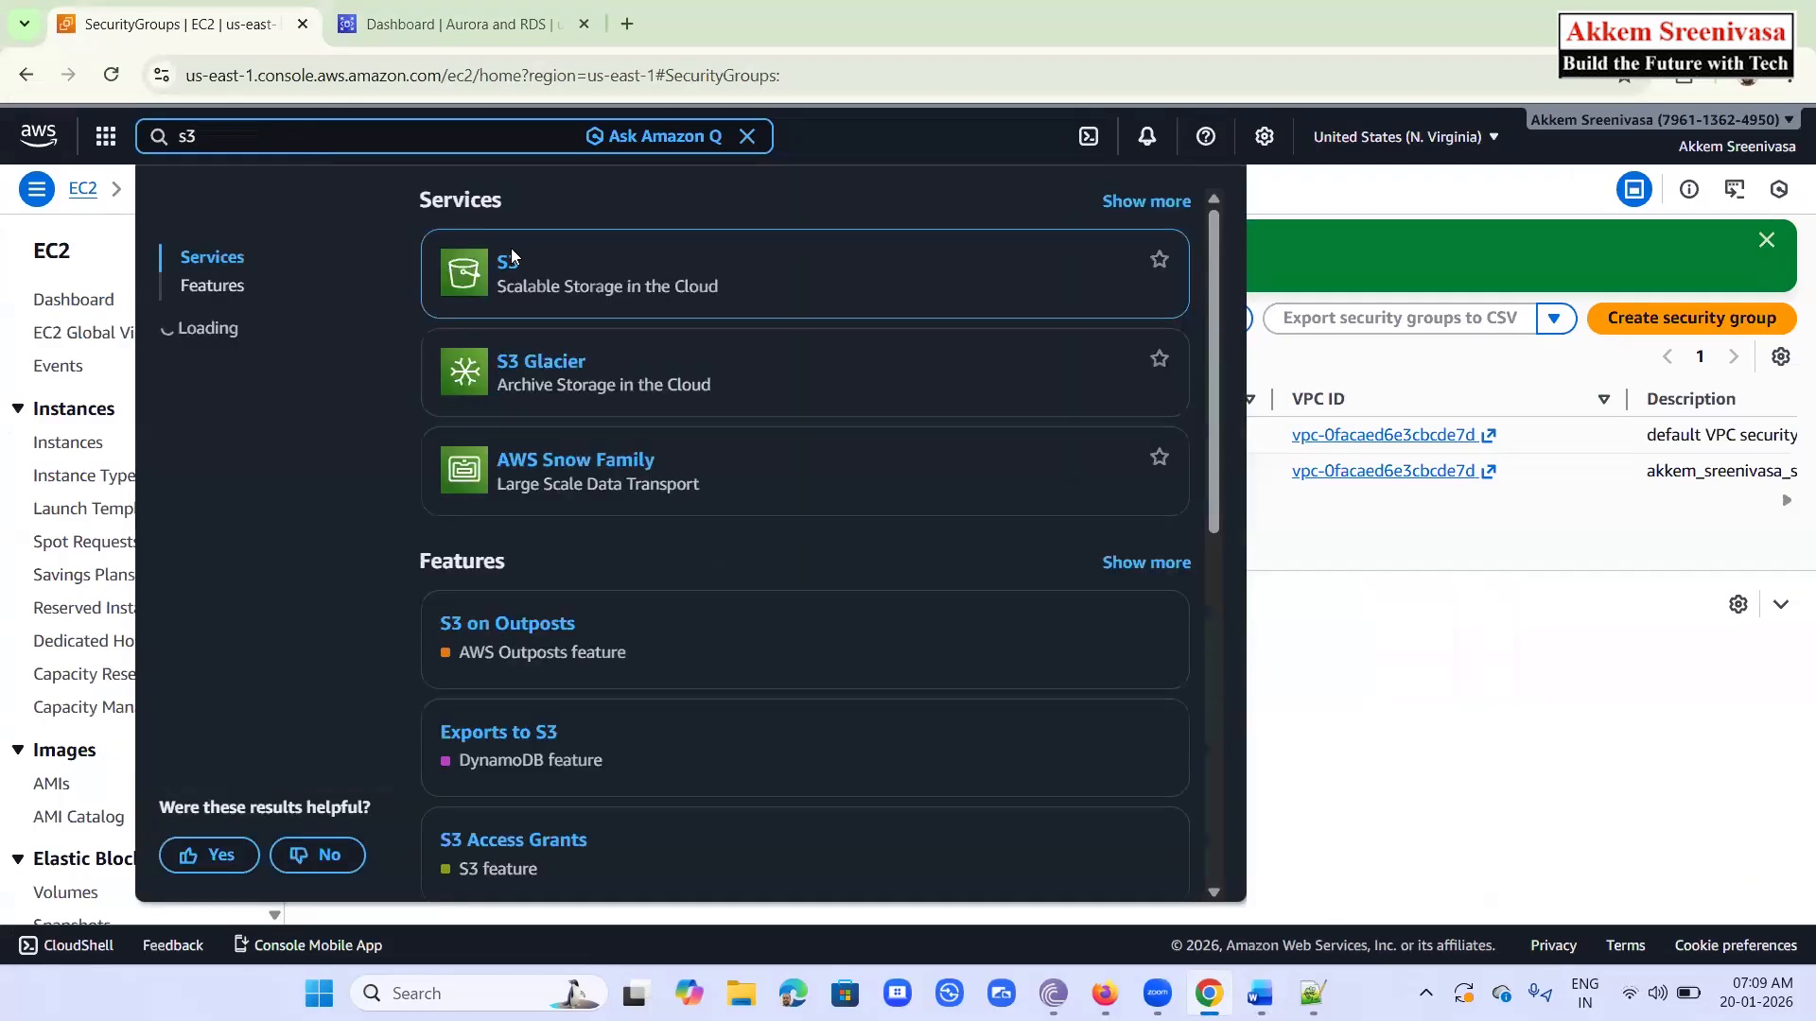
{"action": "left_click", "coordinate": [508, 254]}
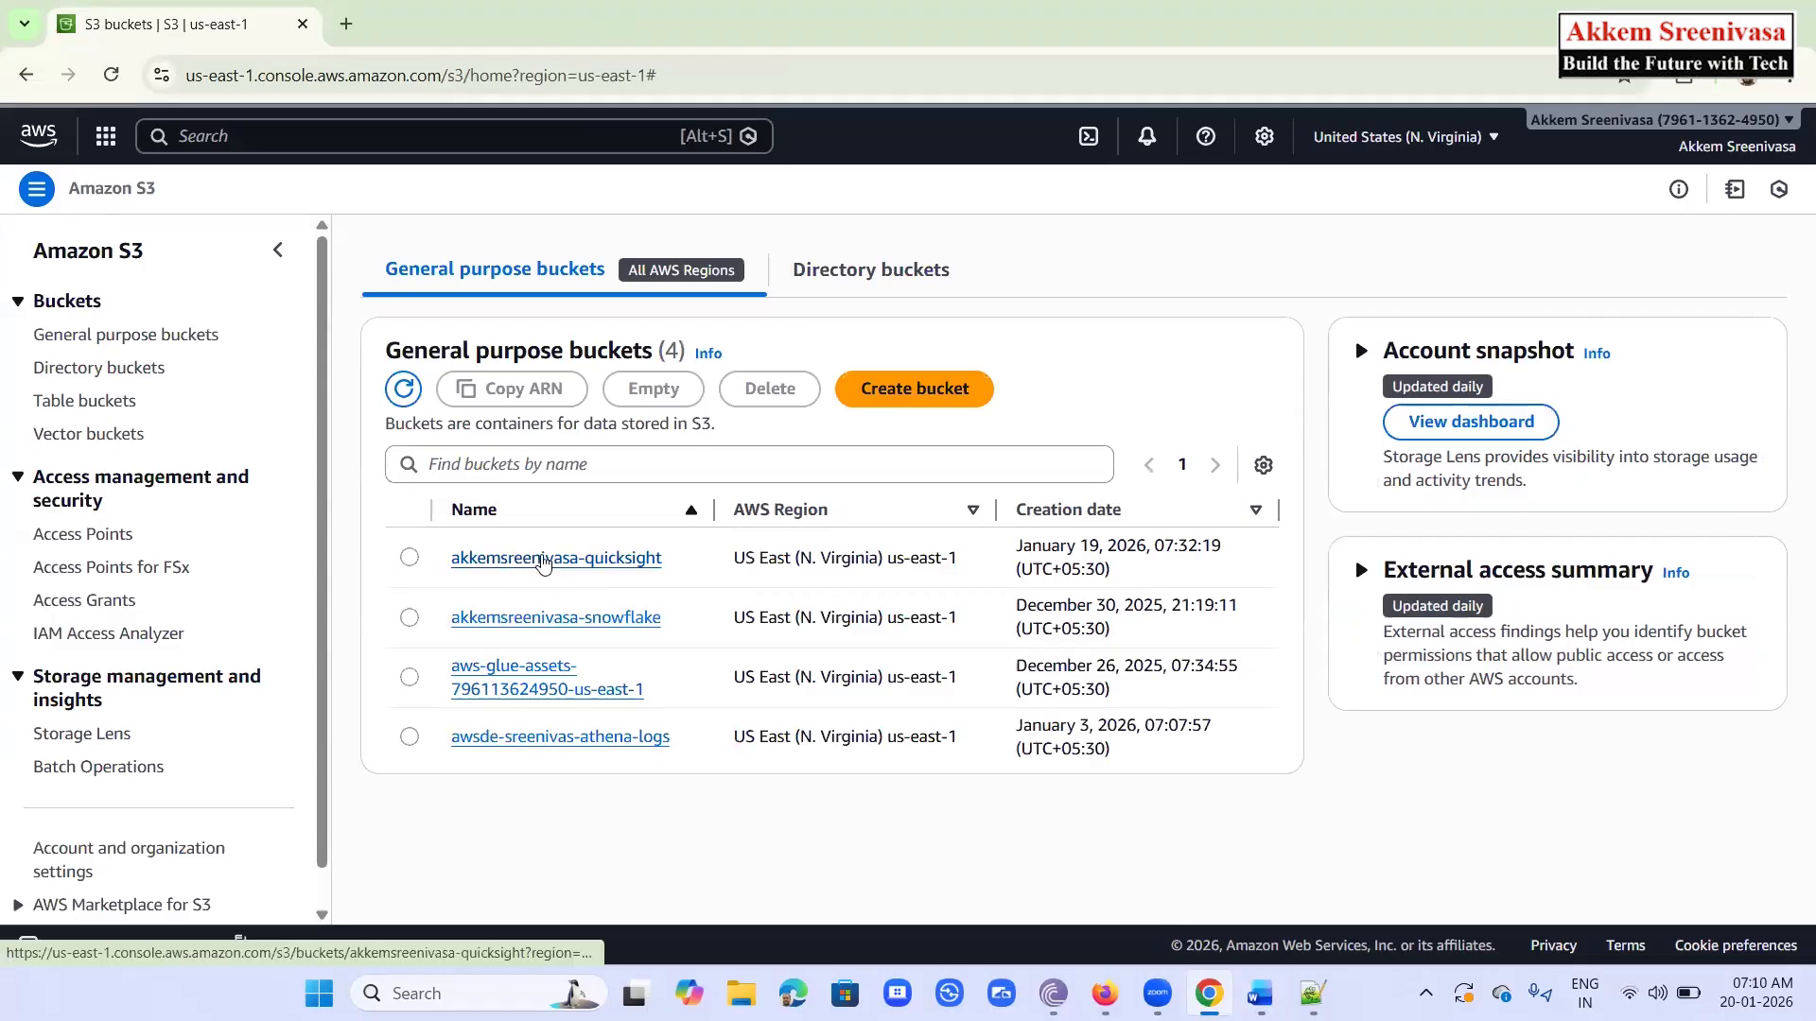
{"action": "left_click", "coordinate": [545, 560]}
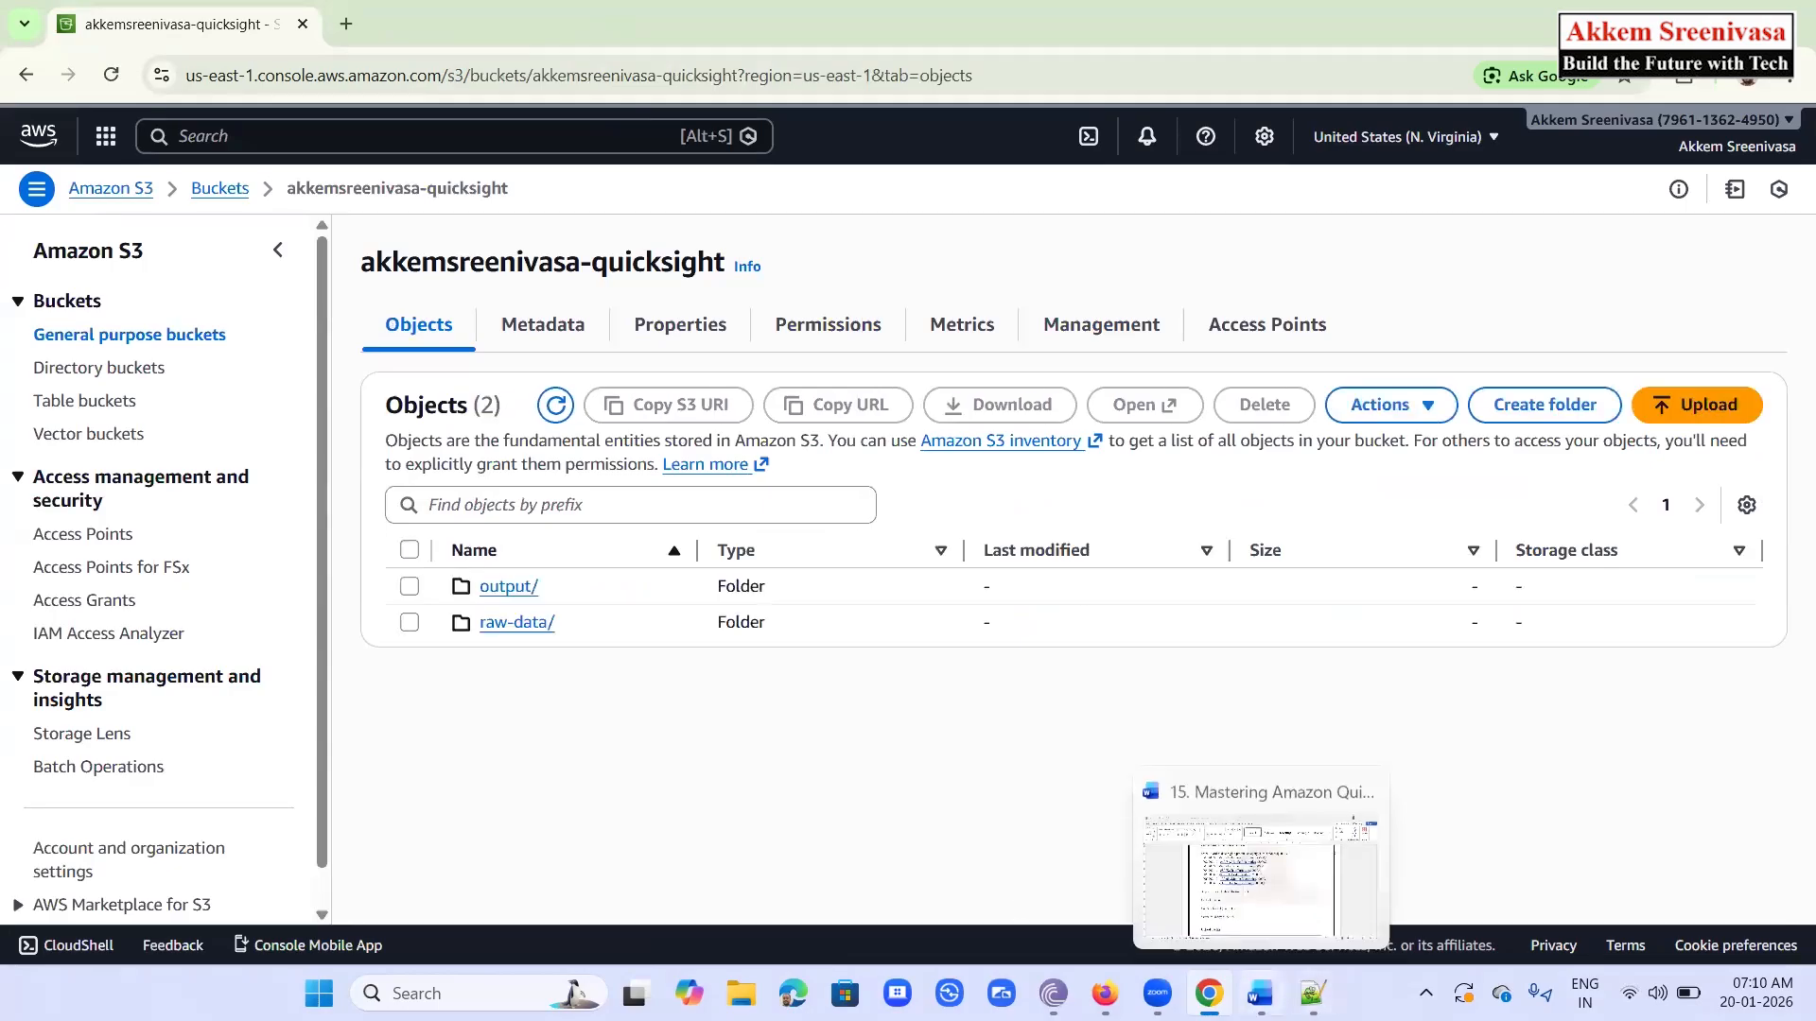
Compare the guide's example bucket path with the open bucket and copy the bucket's name from the S3 page heading
{"action": "left_click", "coordinate": [1258, 993]}
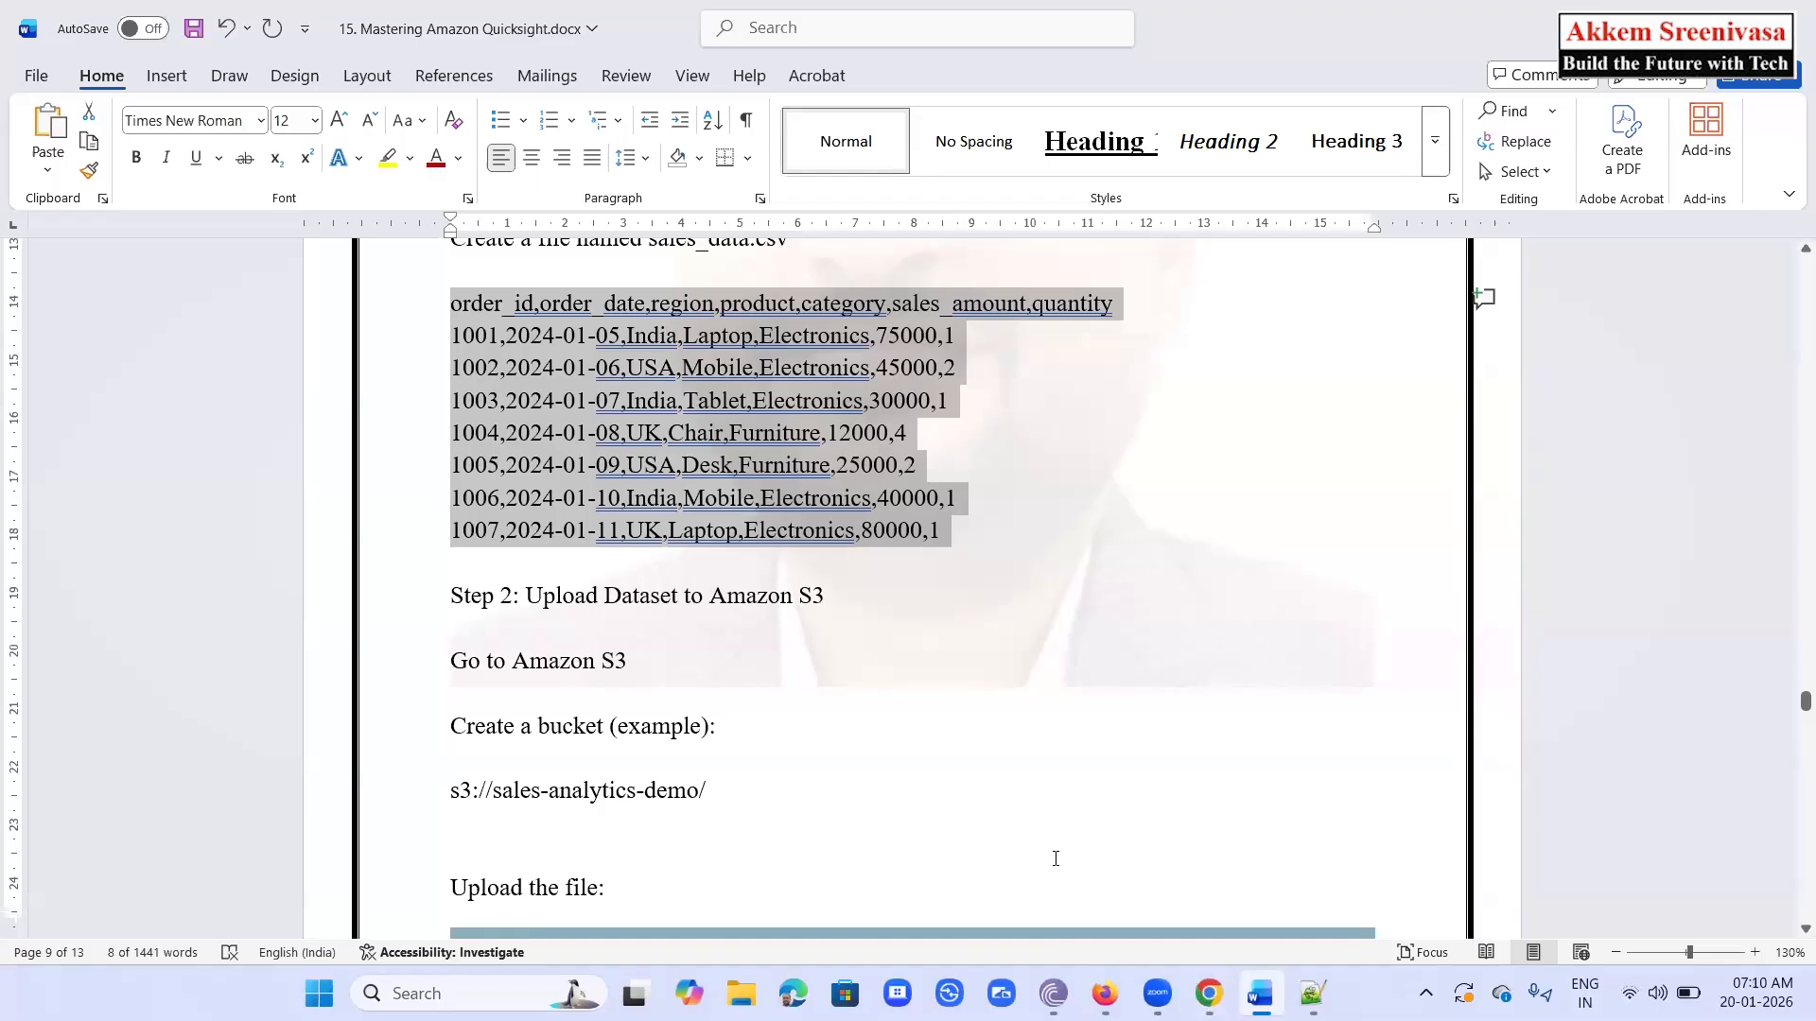
{"action": "left_click", "coordinate": [1207, 993]}
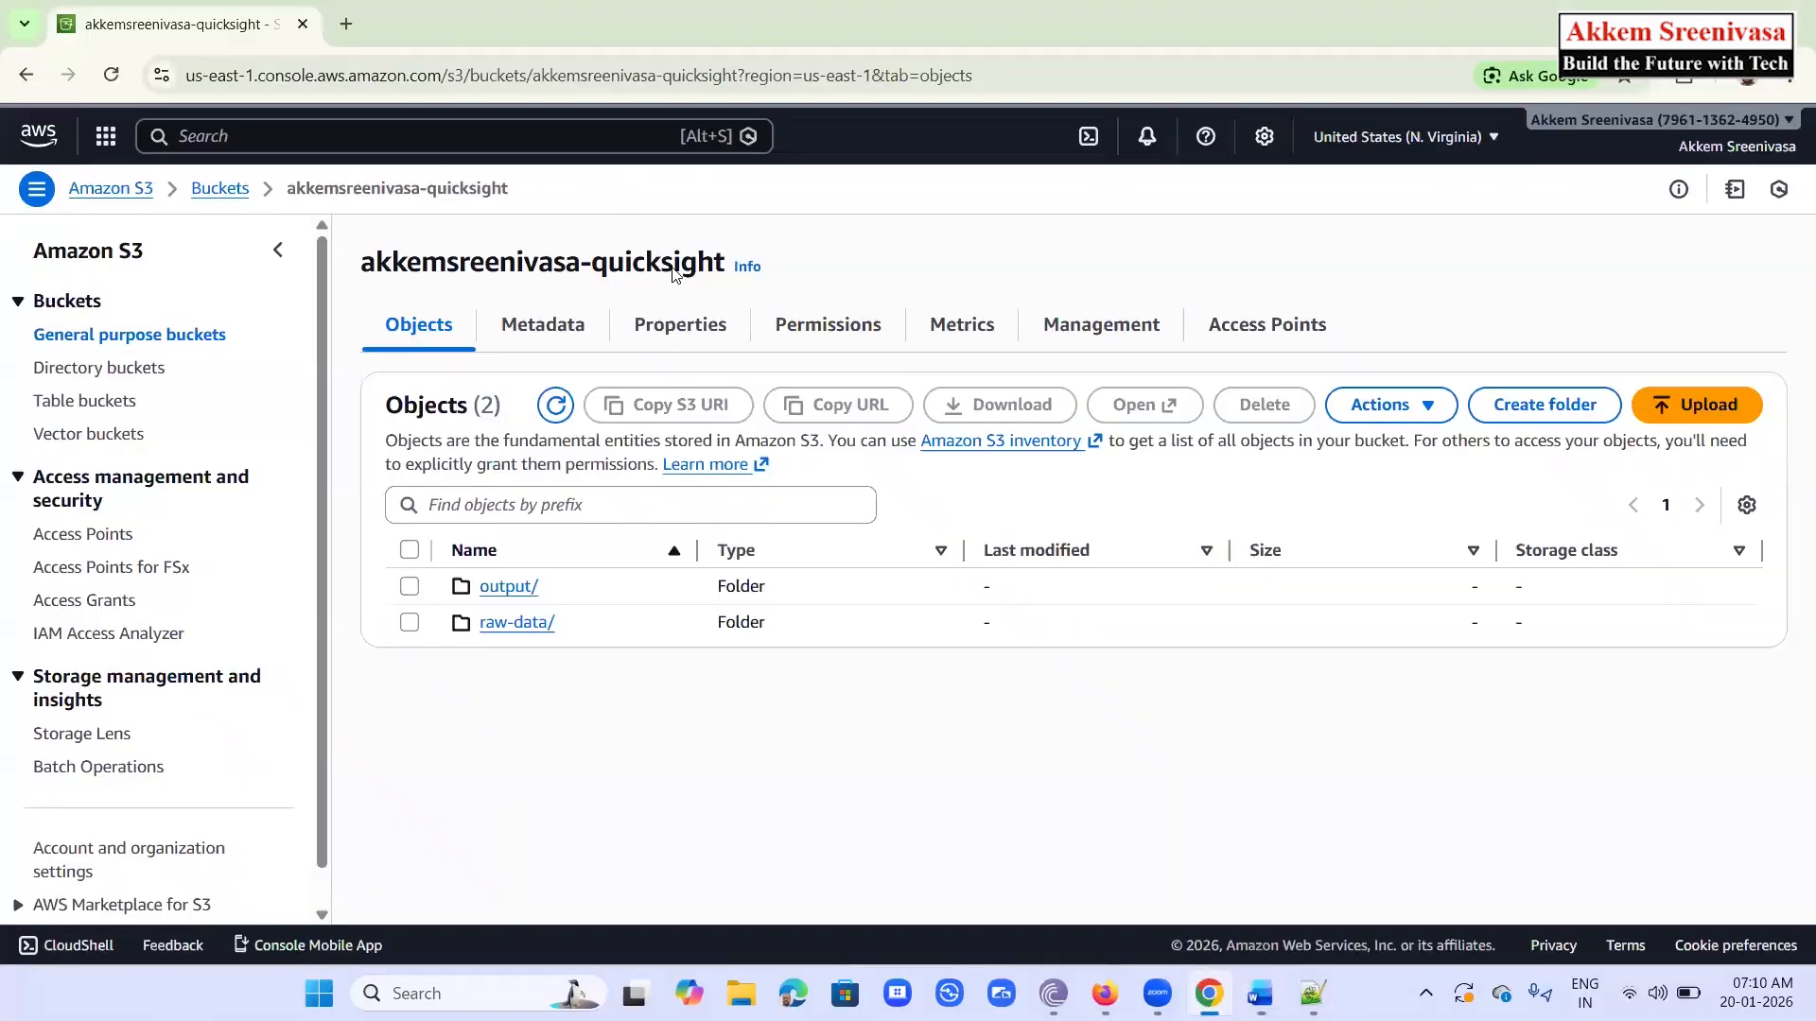
{"action": "left_click_drag", "start_coordinate": [362, 264], "coordinate": [724, 250]}
{"action": "key", "text": "ctrl+c"}
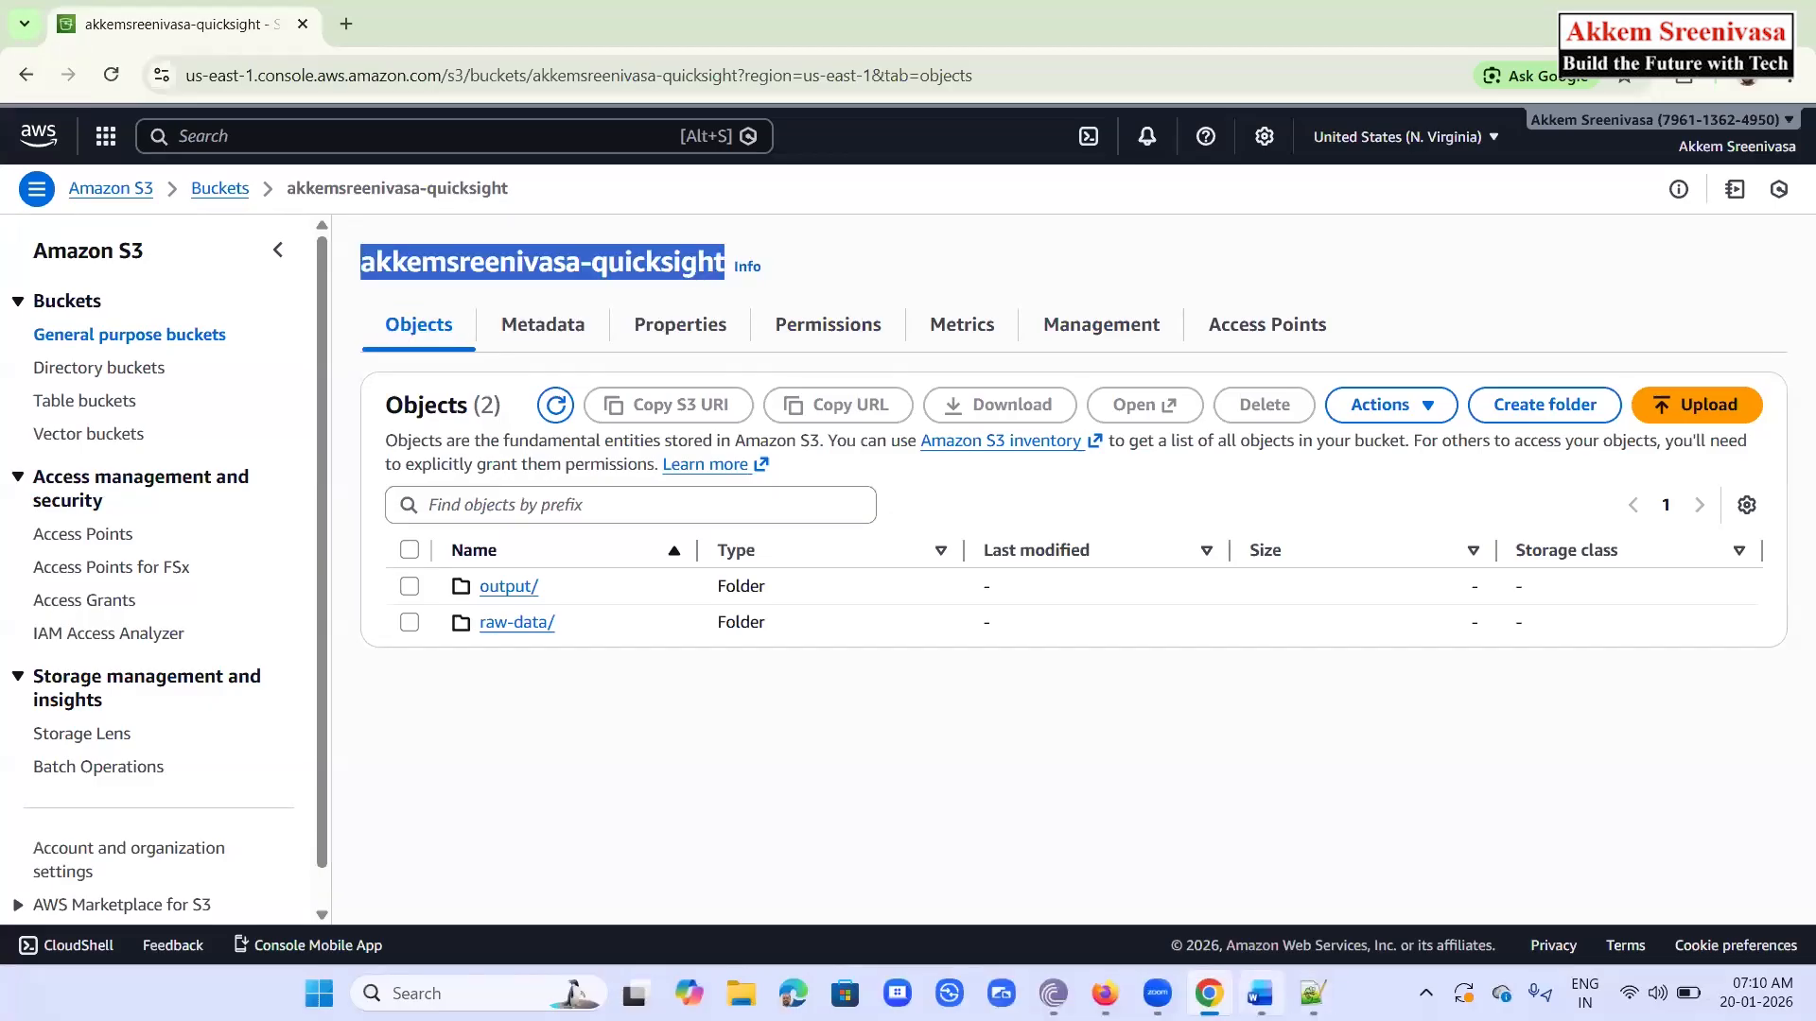
Insert the copied bucket name and a slash before sales-analytics-demo in the Word guide's S3 path, without a space after s3://
{"action": "left_click", "coordinate": [1260, 993]}
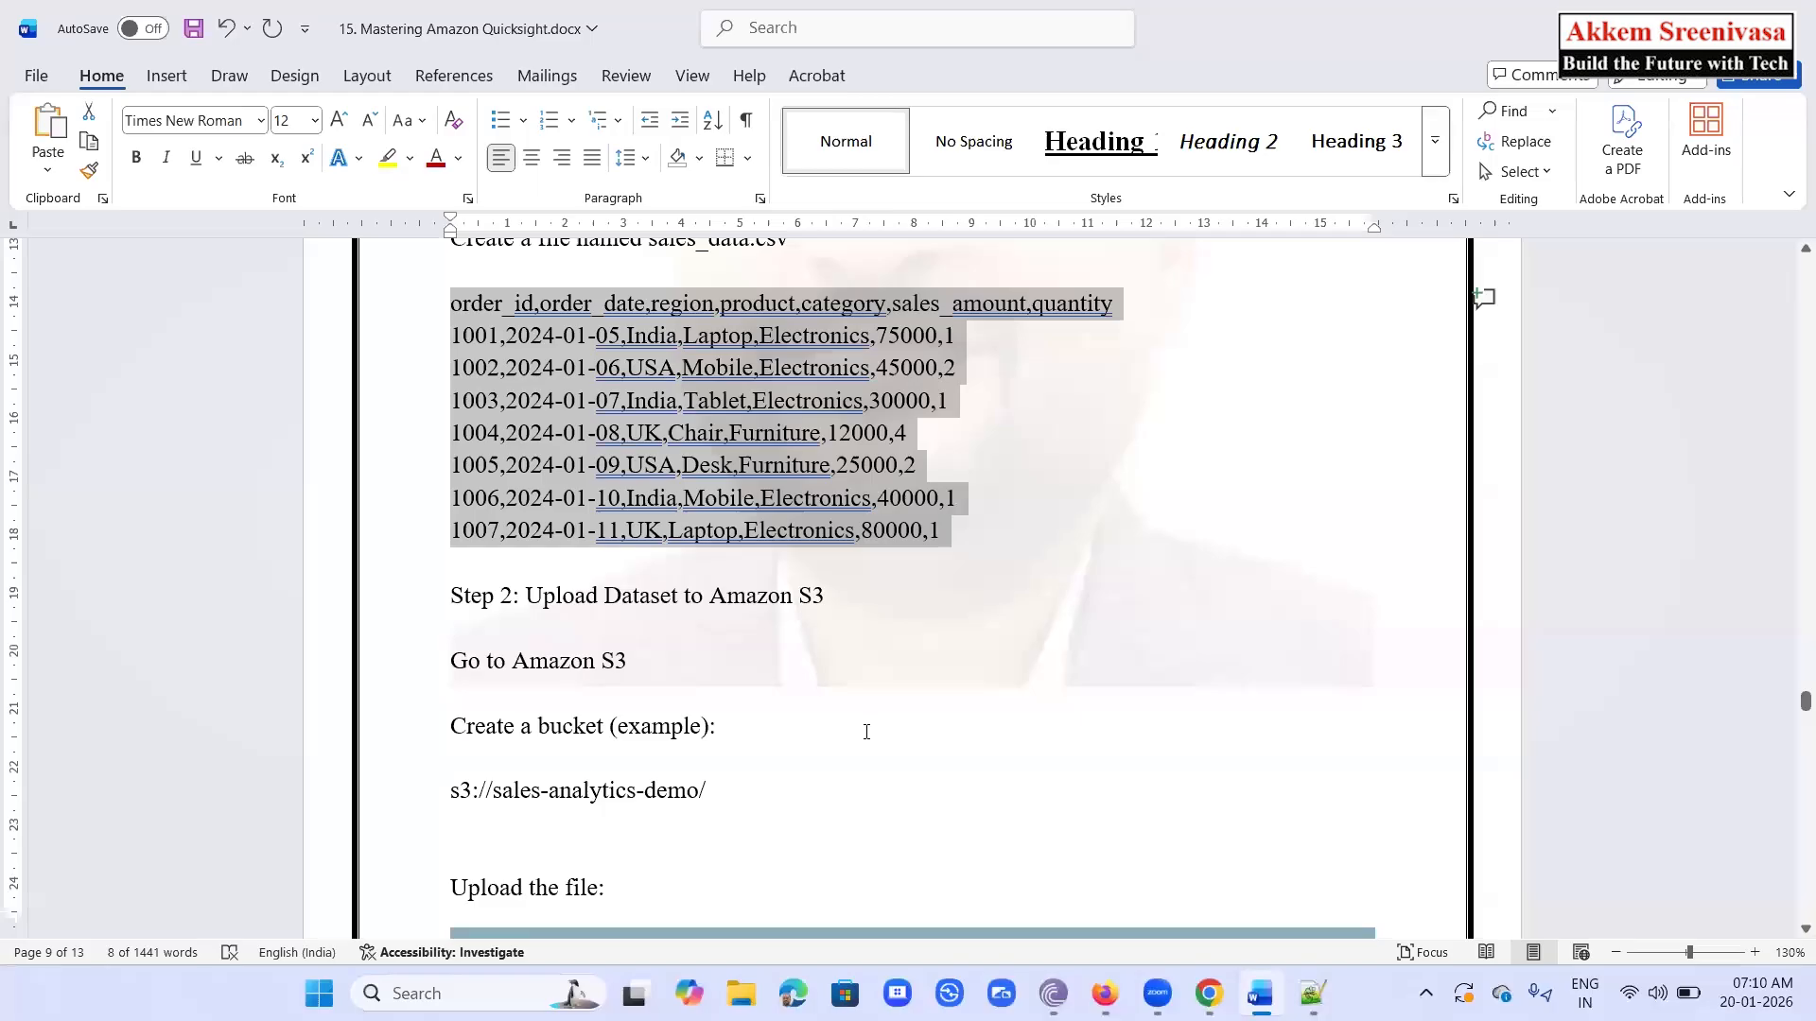
{"action": "left_click_drag", "start_coordinate": [701, 790], "coordinate": [512, 788]}
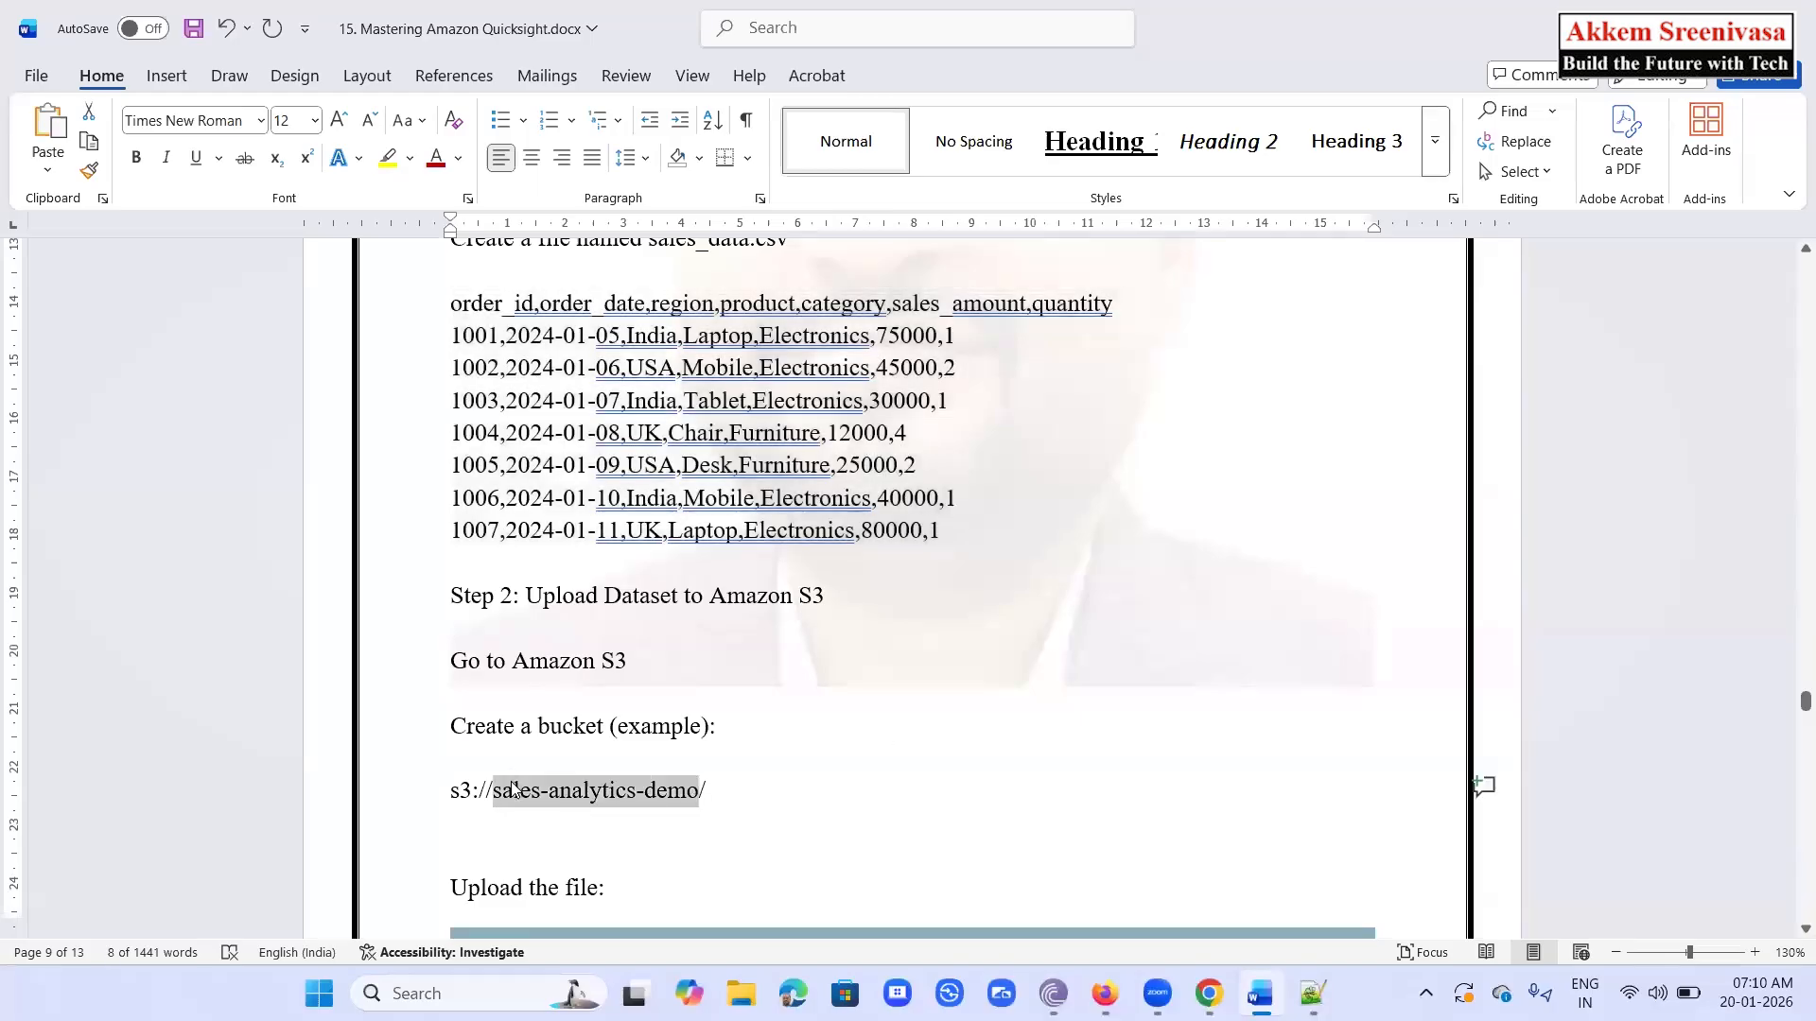
{"action": "left_click", "coordinate": [499, 790]}
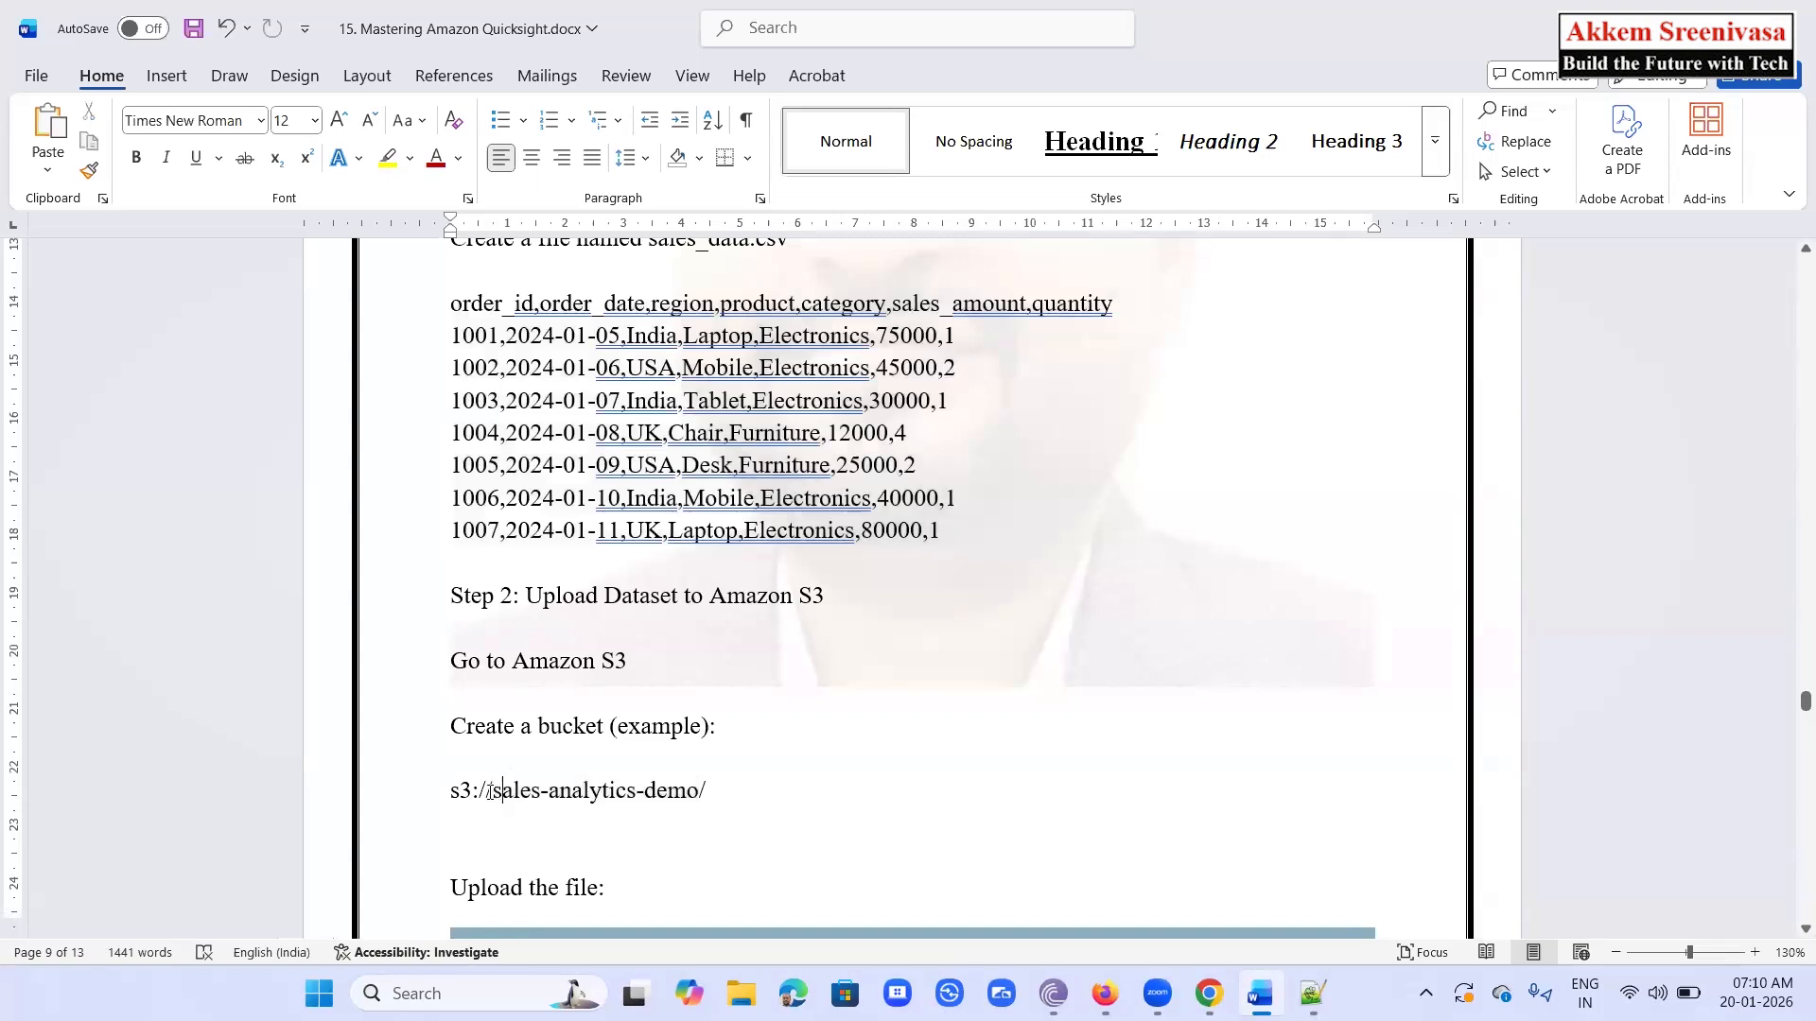
{"action": "key", "text": "ctrl+v"}
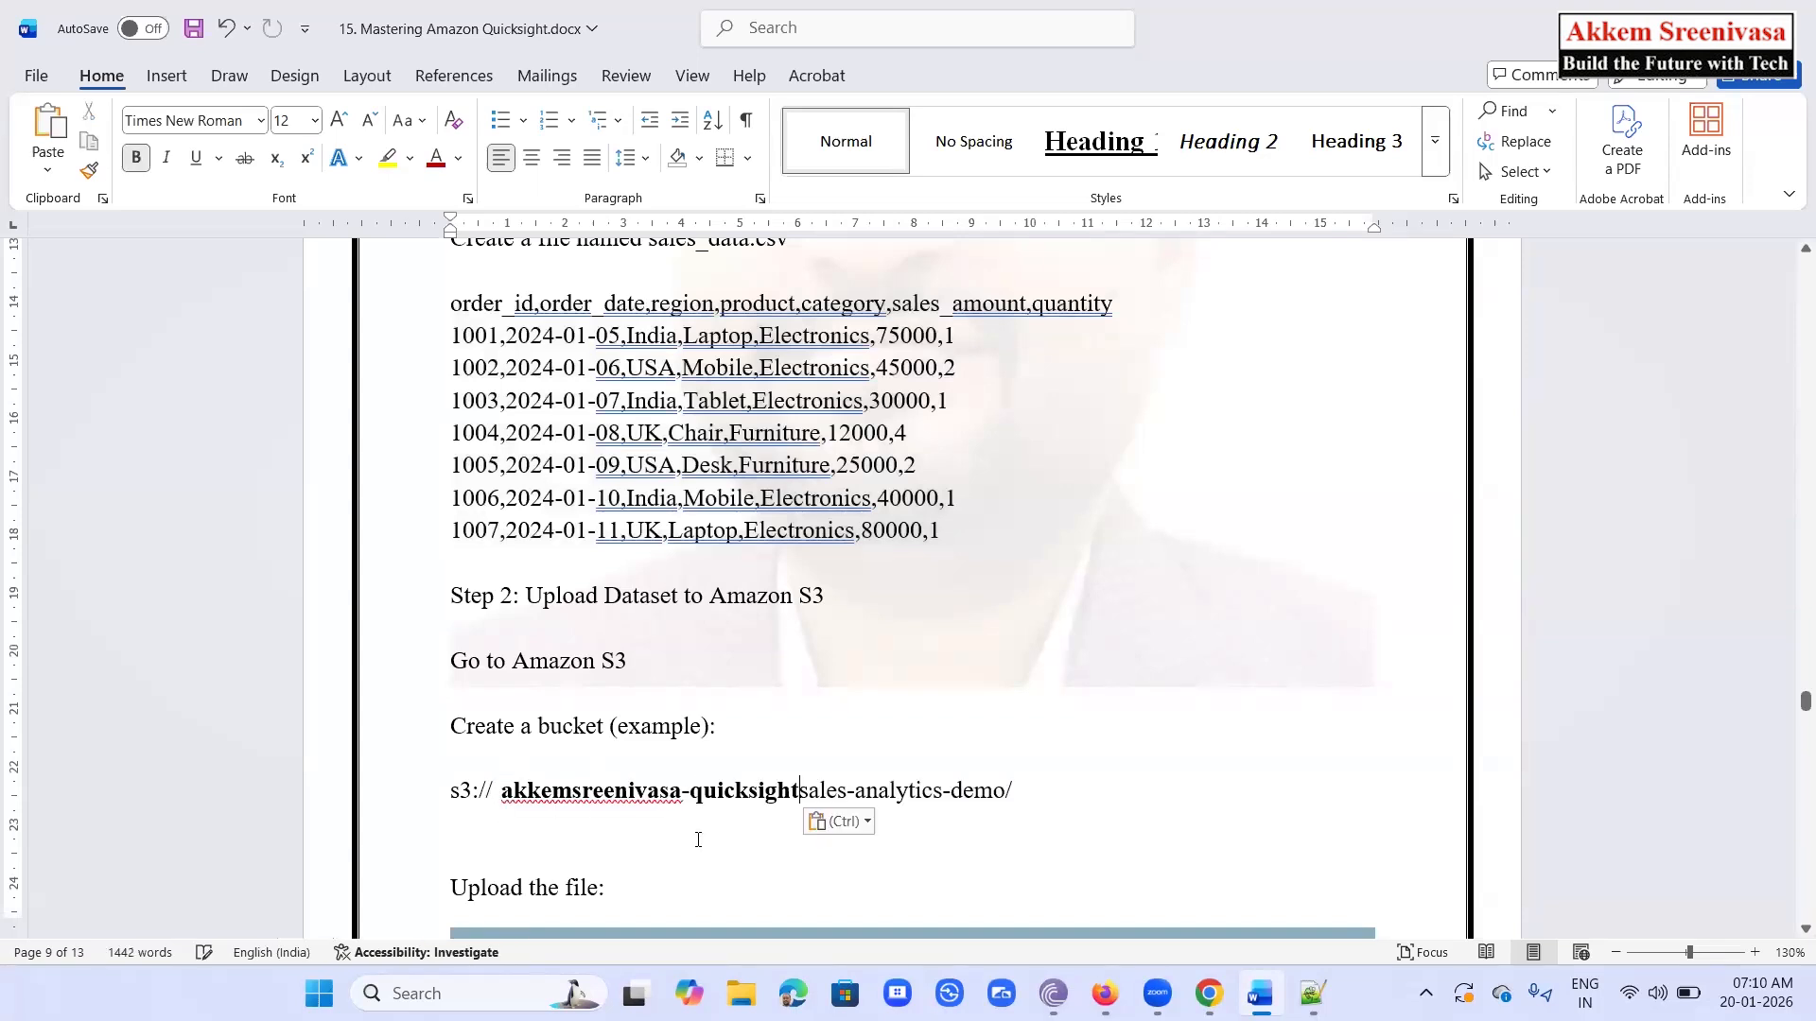
{"action": "type", "text": "/"}
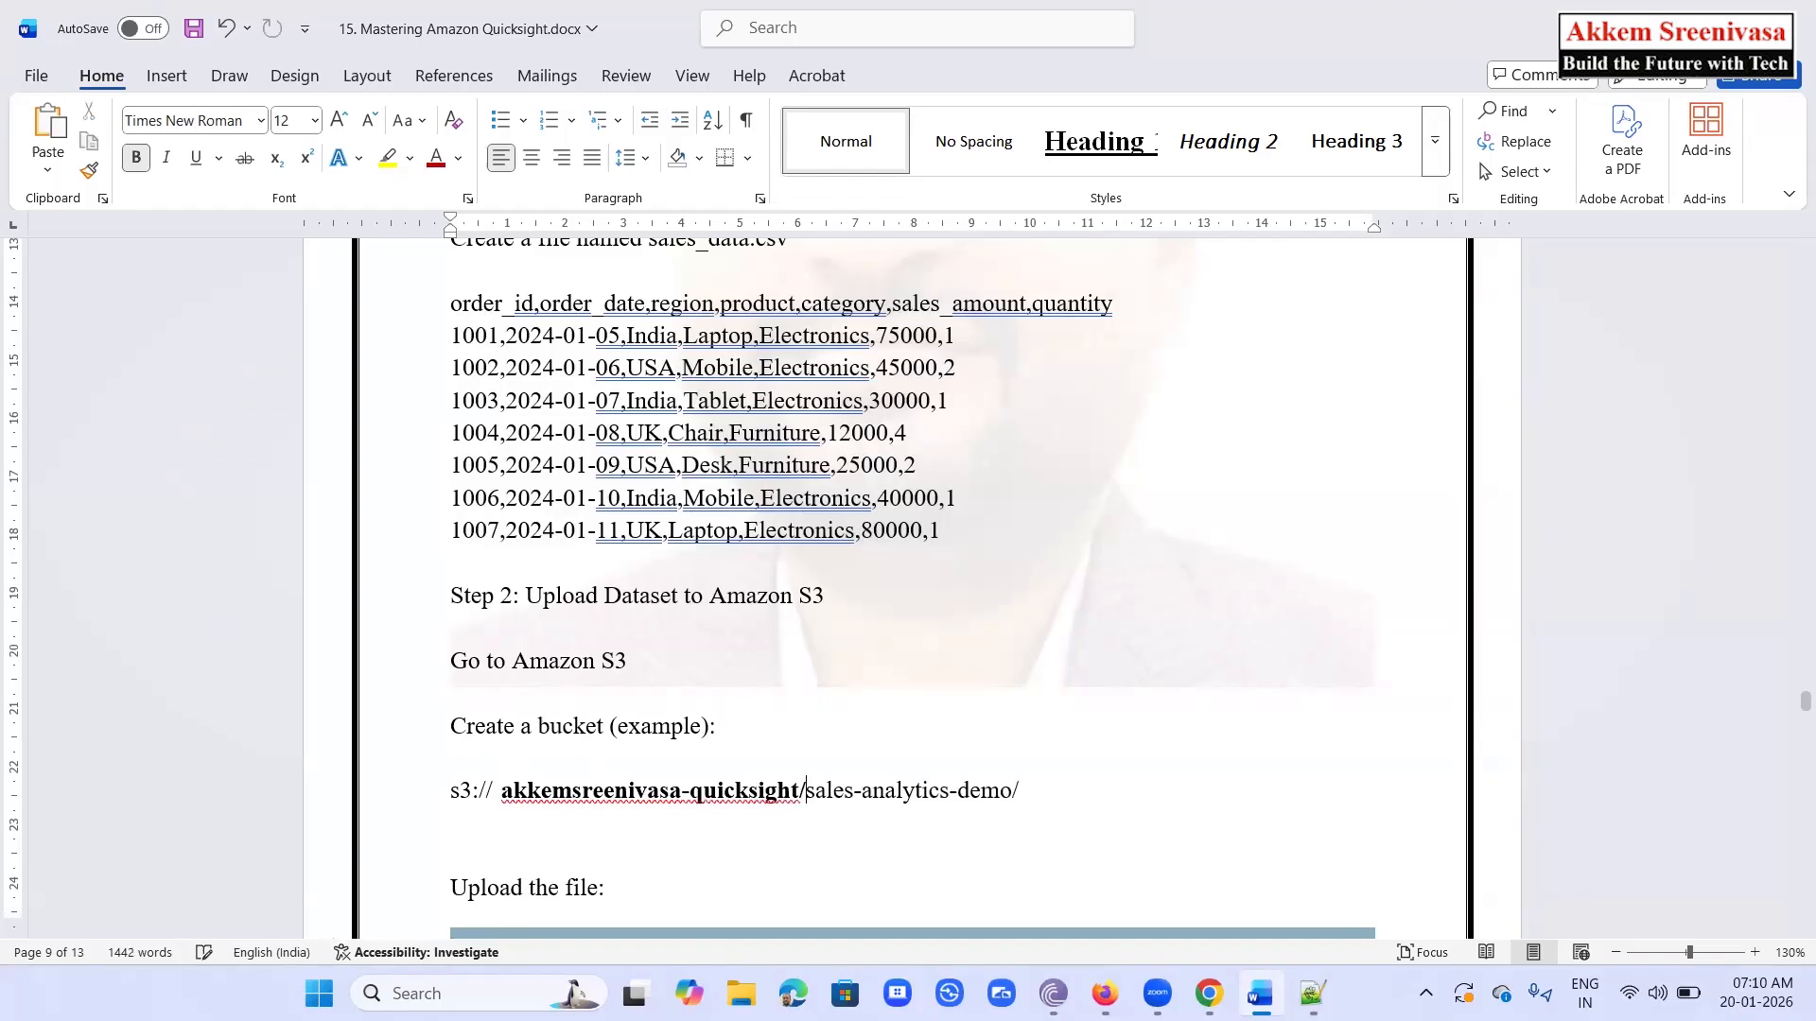
{"action": "left_click", "coordinate": [502, 794]}
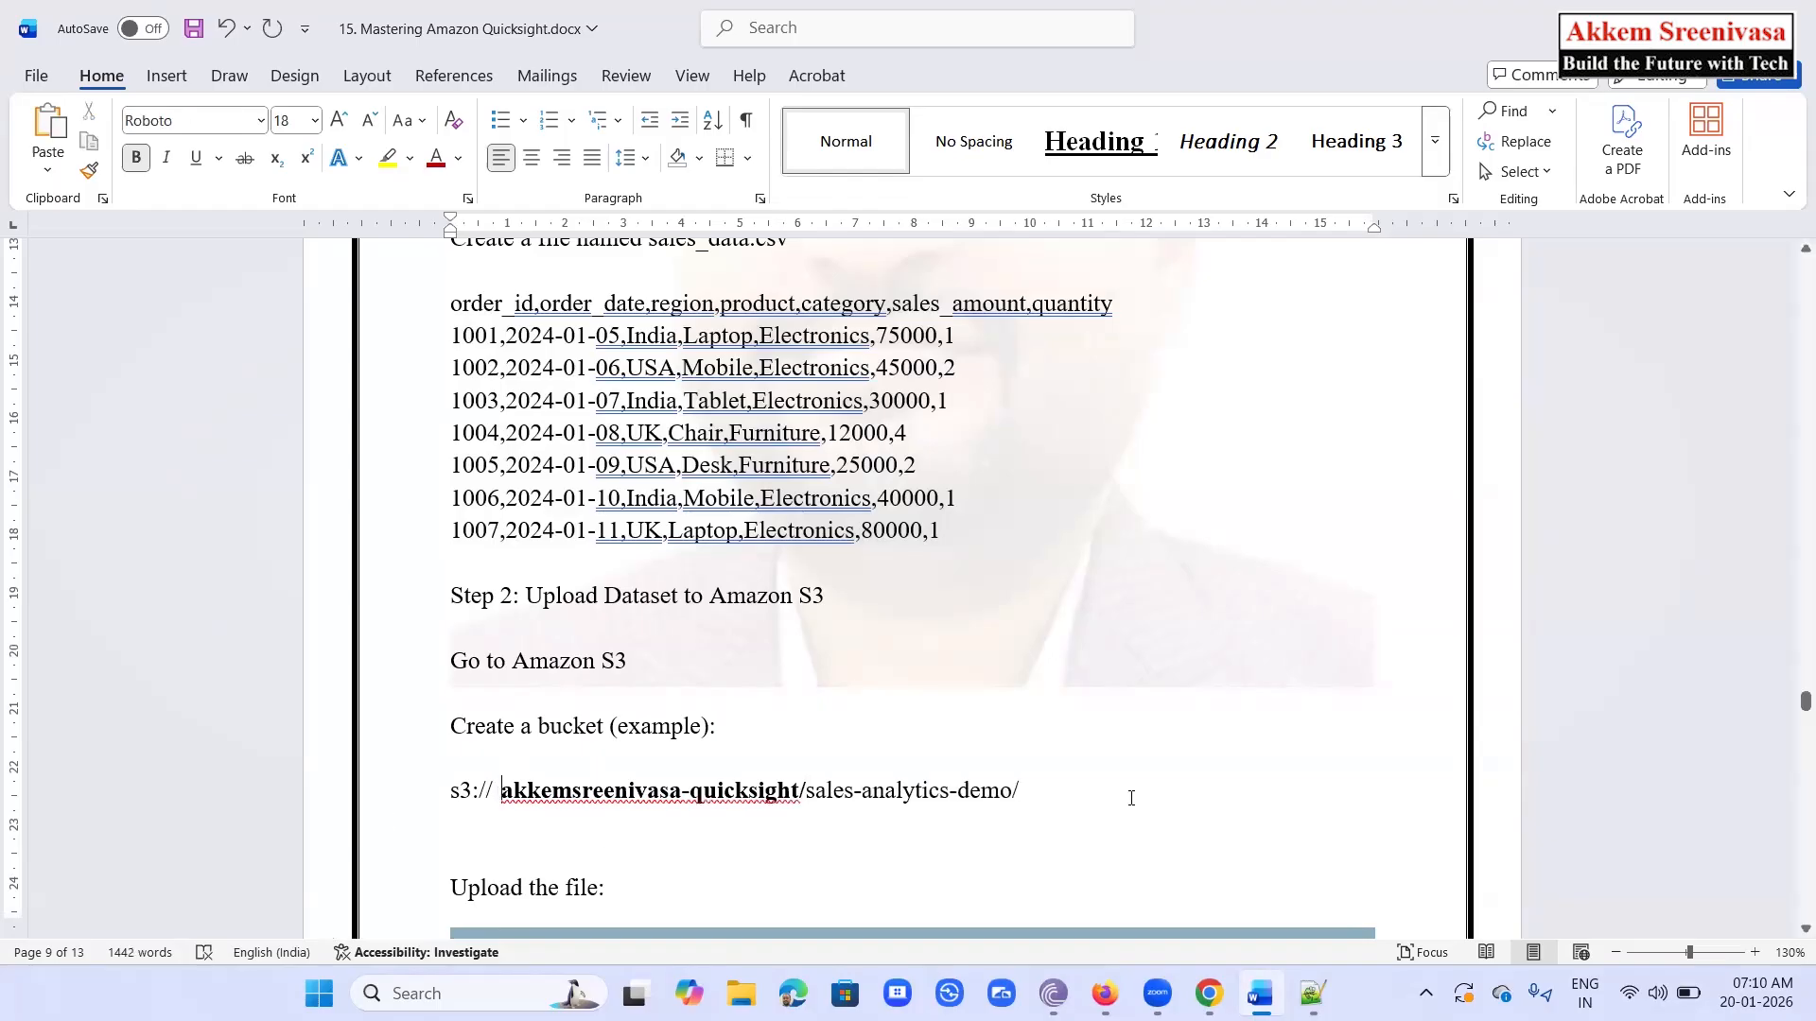
{"action": "key", "text": "BackSpace"}
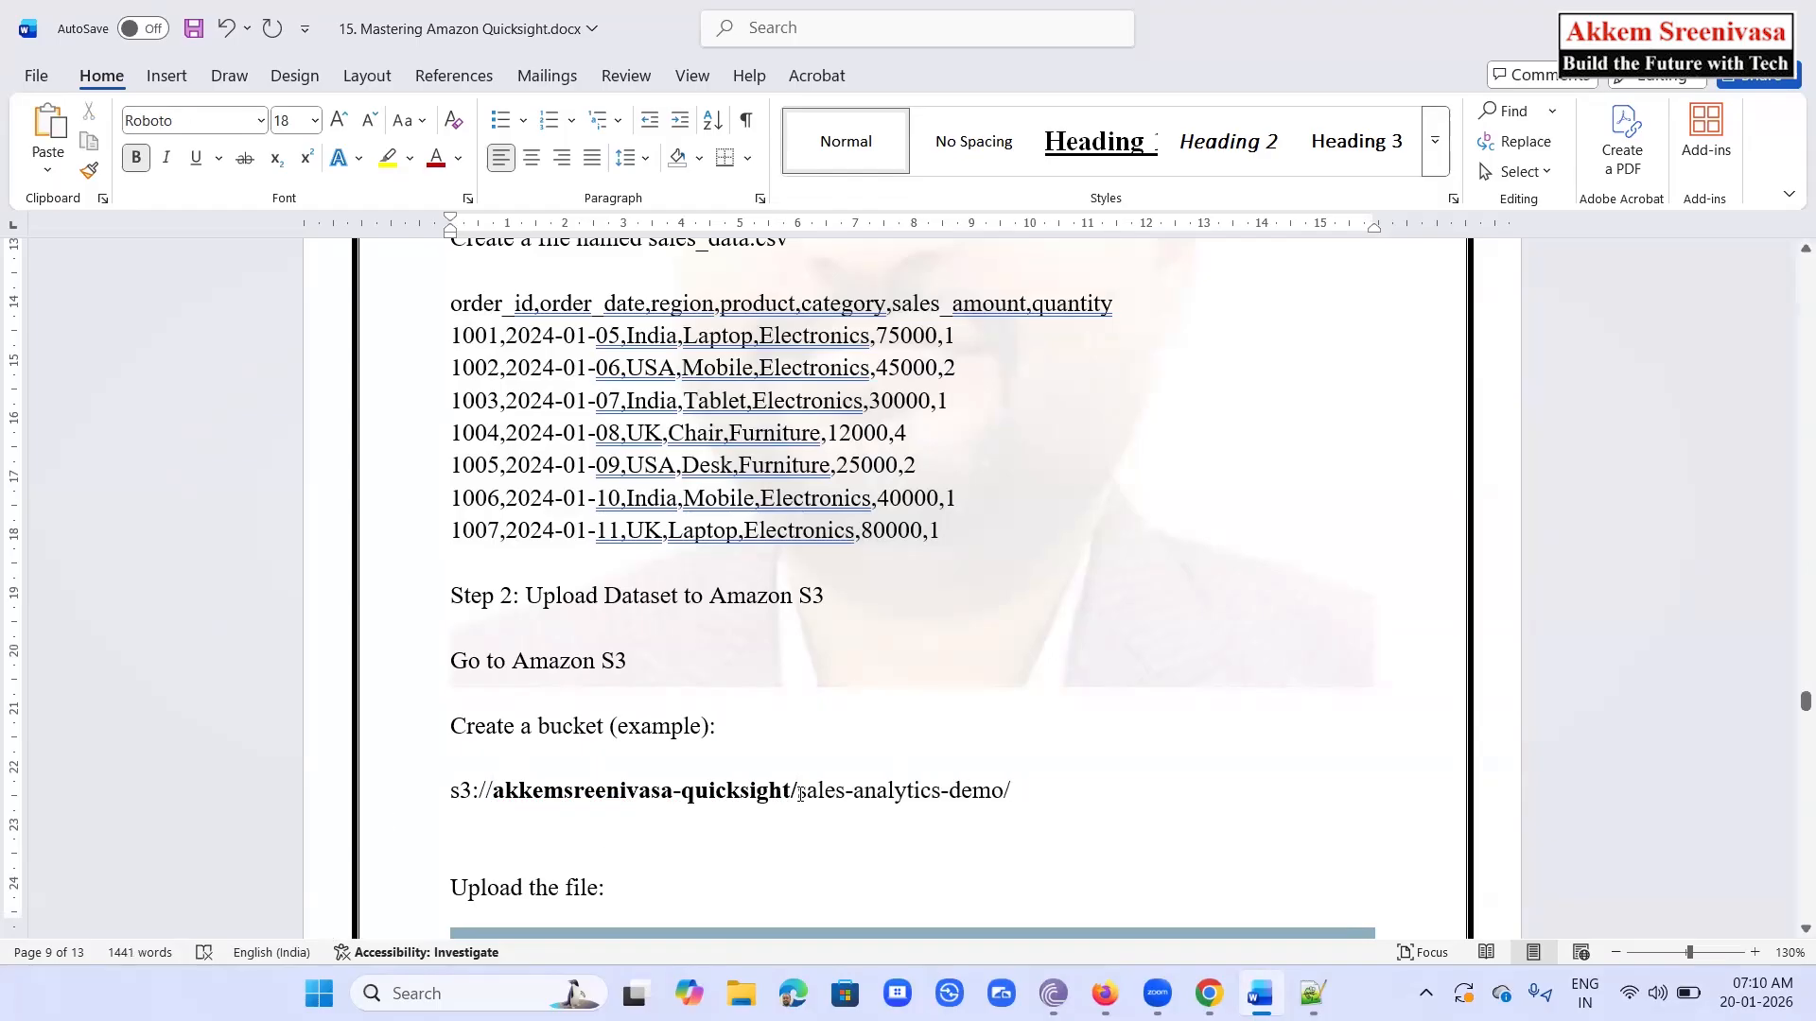
Create a folder named sales-analytics-demo in the QuickSight bucket, taking the name from the guide's S3 path
{"action": "left_click_drag", "start_coordinate": [822, 791], "coordinate": [1003, 795]}
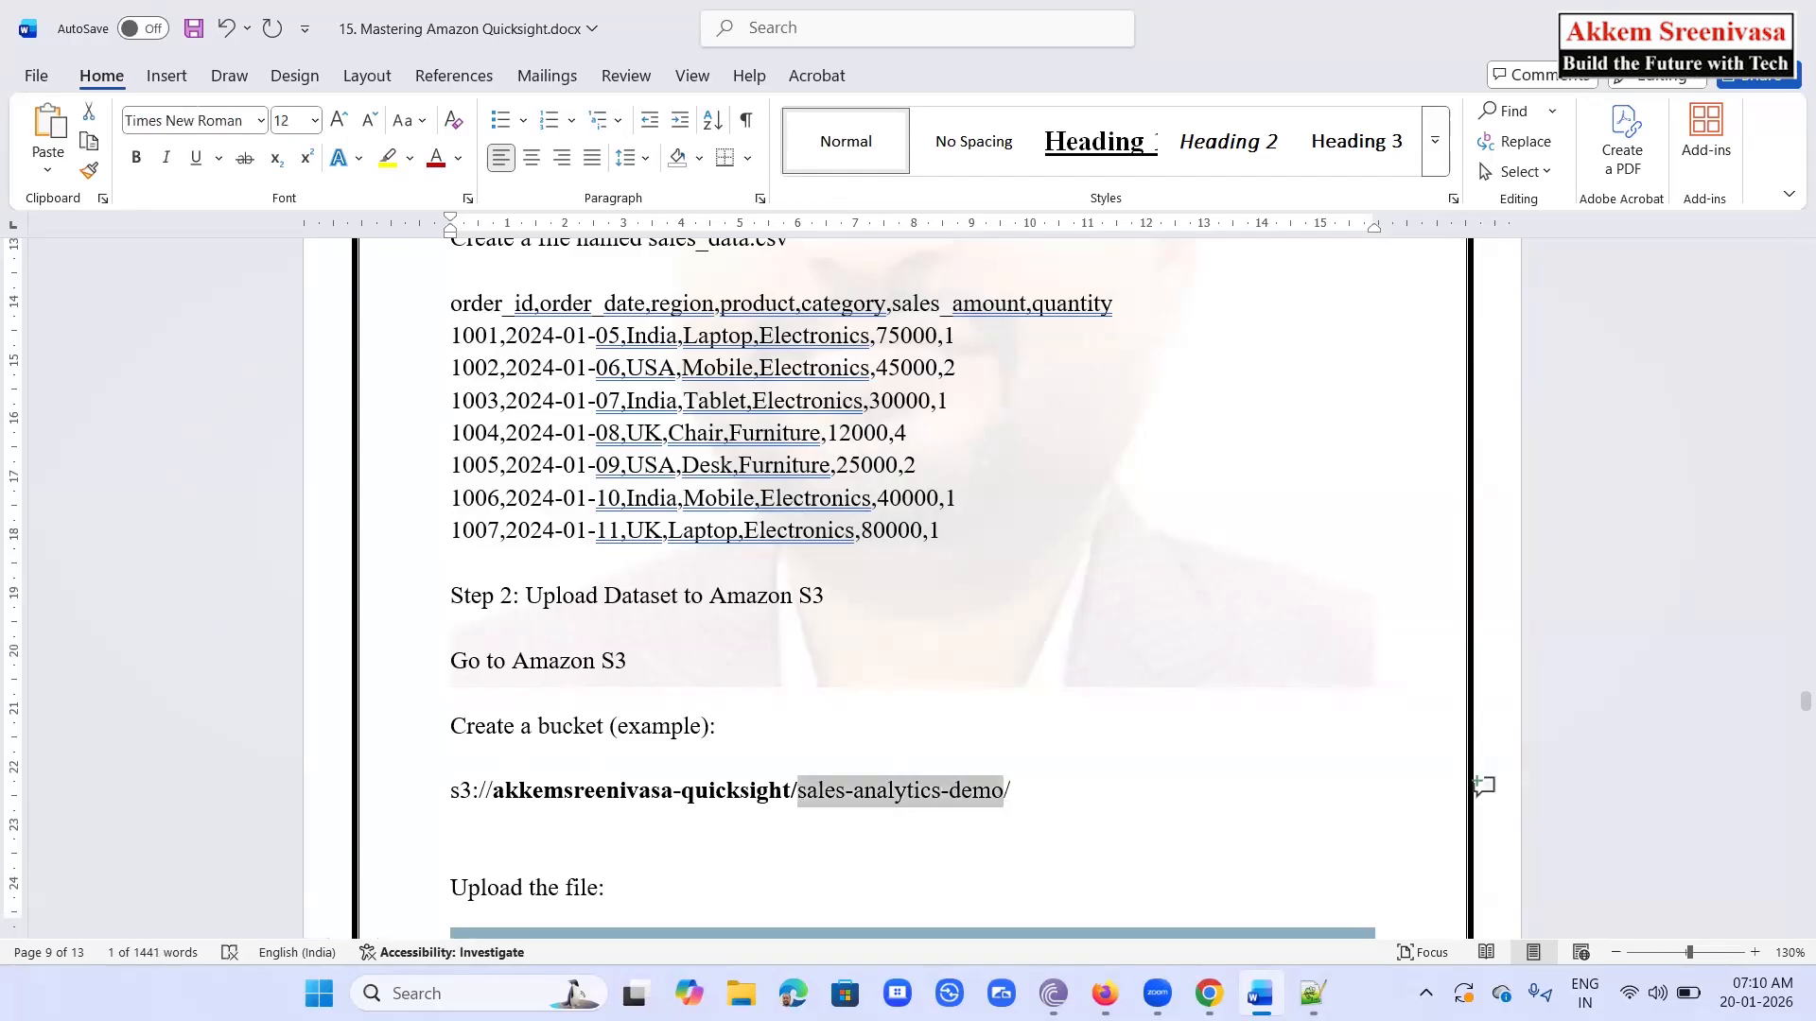
{"action": "left_click", "coordinate": [1210, 993]}
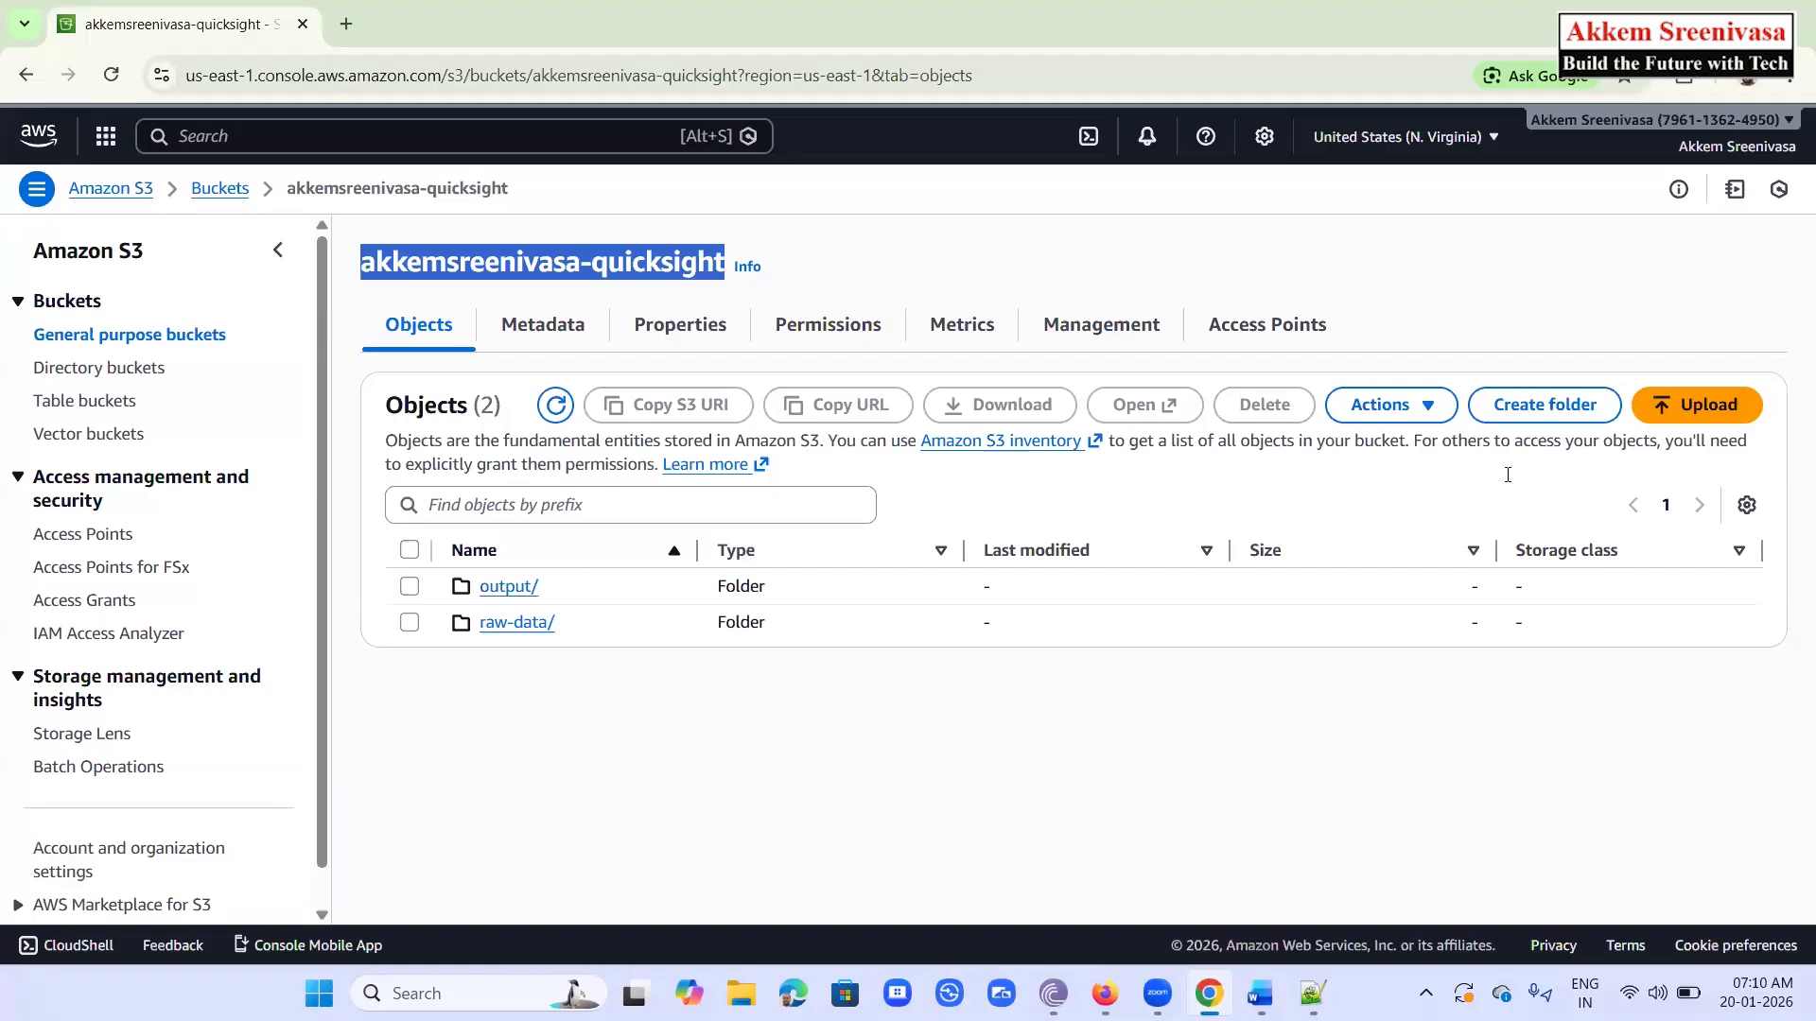
{"action": "left_click", "coordinate": [1543, 409]}
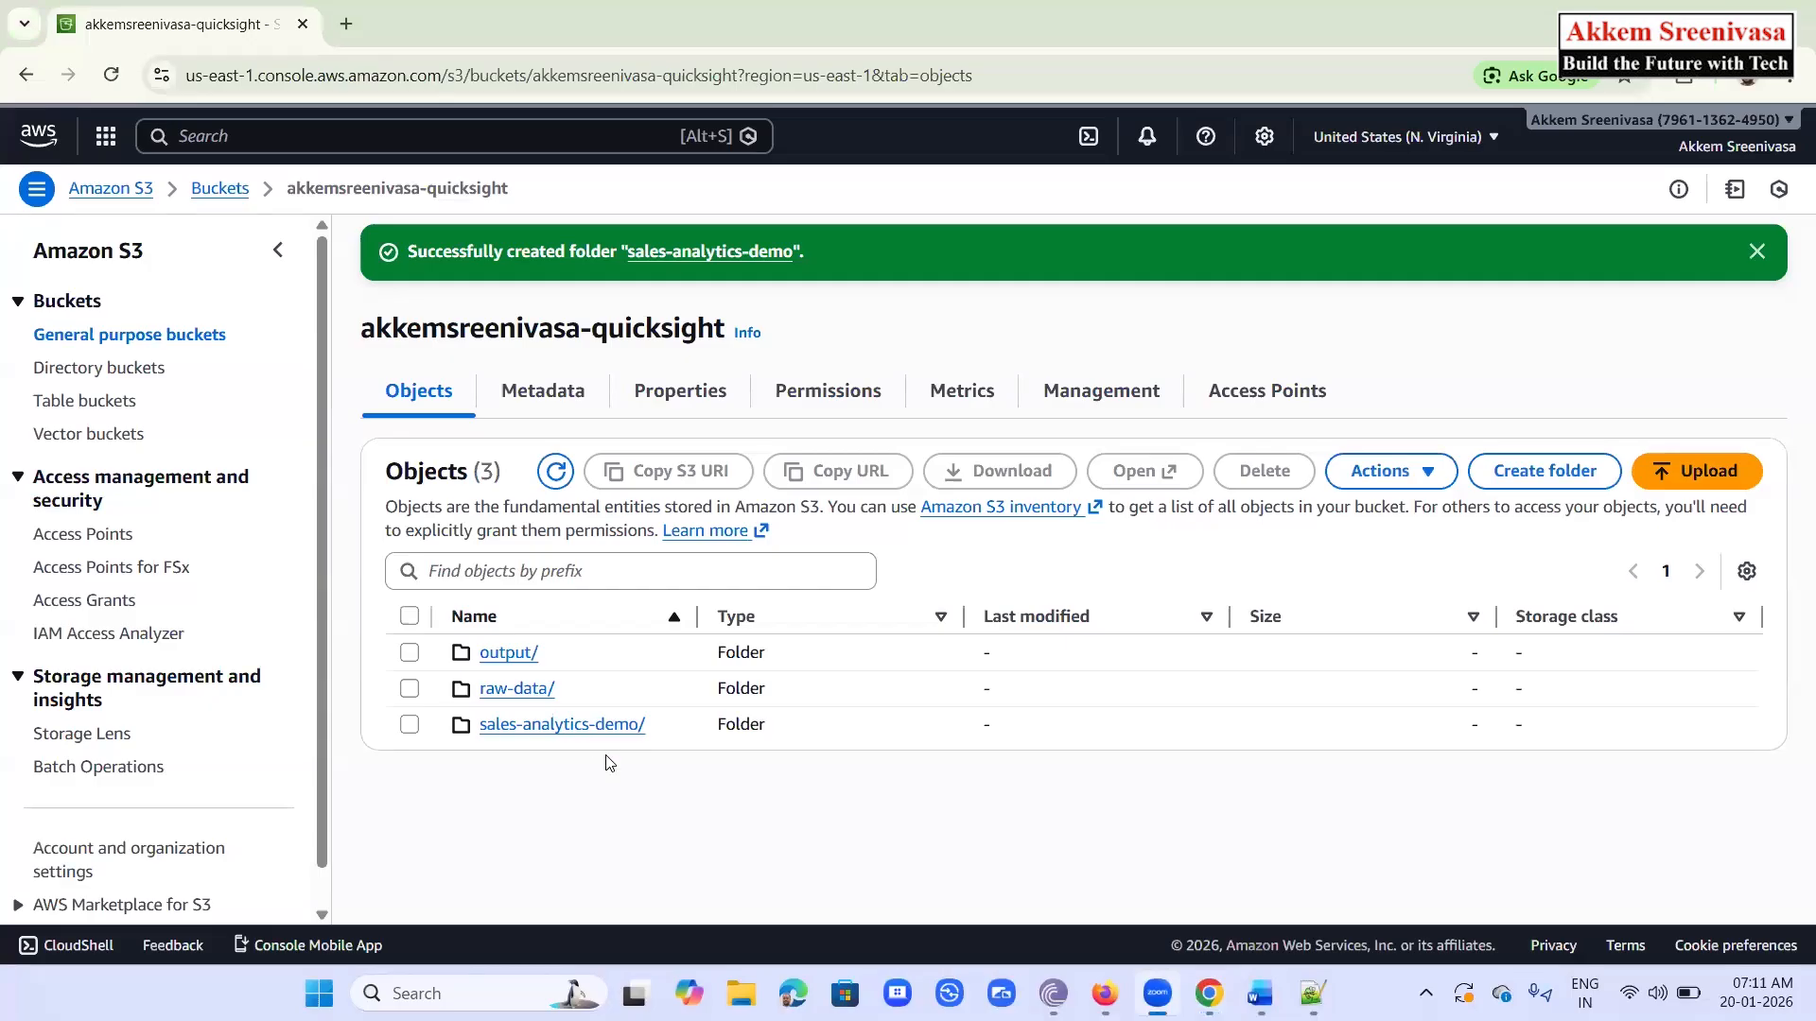
Open the sales-analytics-demo folder in S3, then bring up the C drive's Datasets\AWS Quicksight folder in File Explorer beside the browser
{"action": "left_click", "coordinate": [609, 729]}
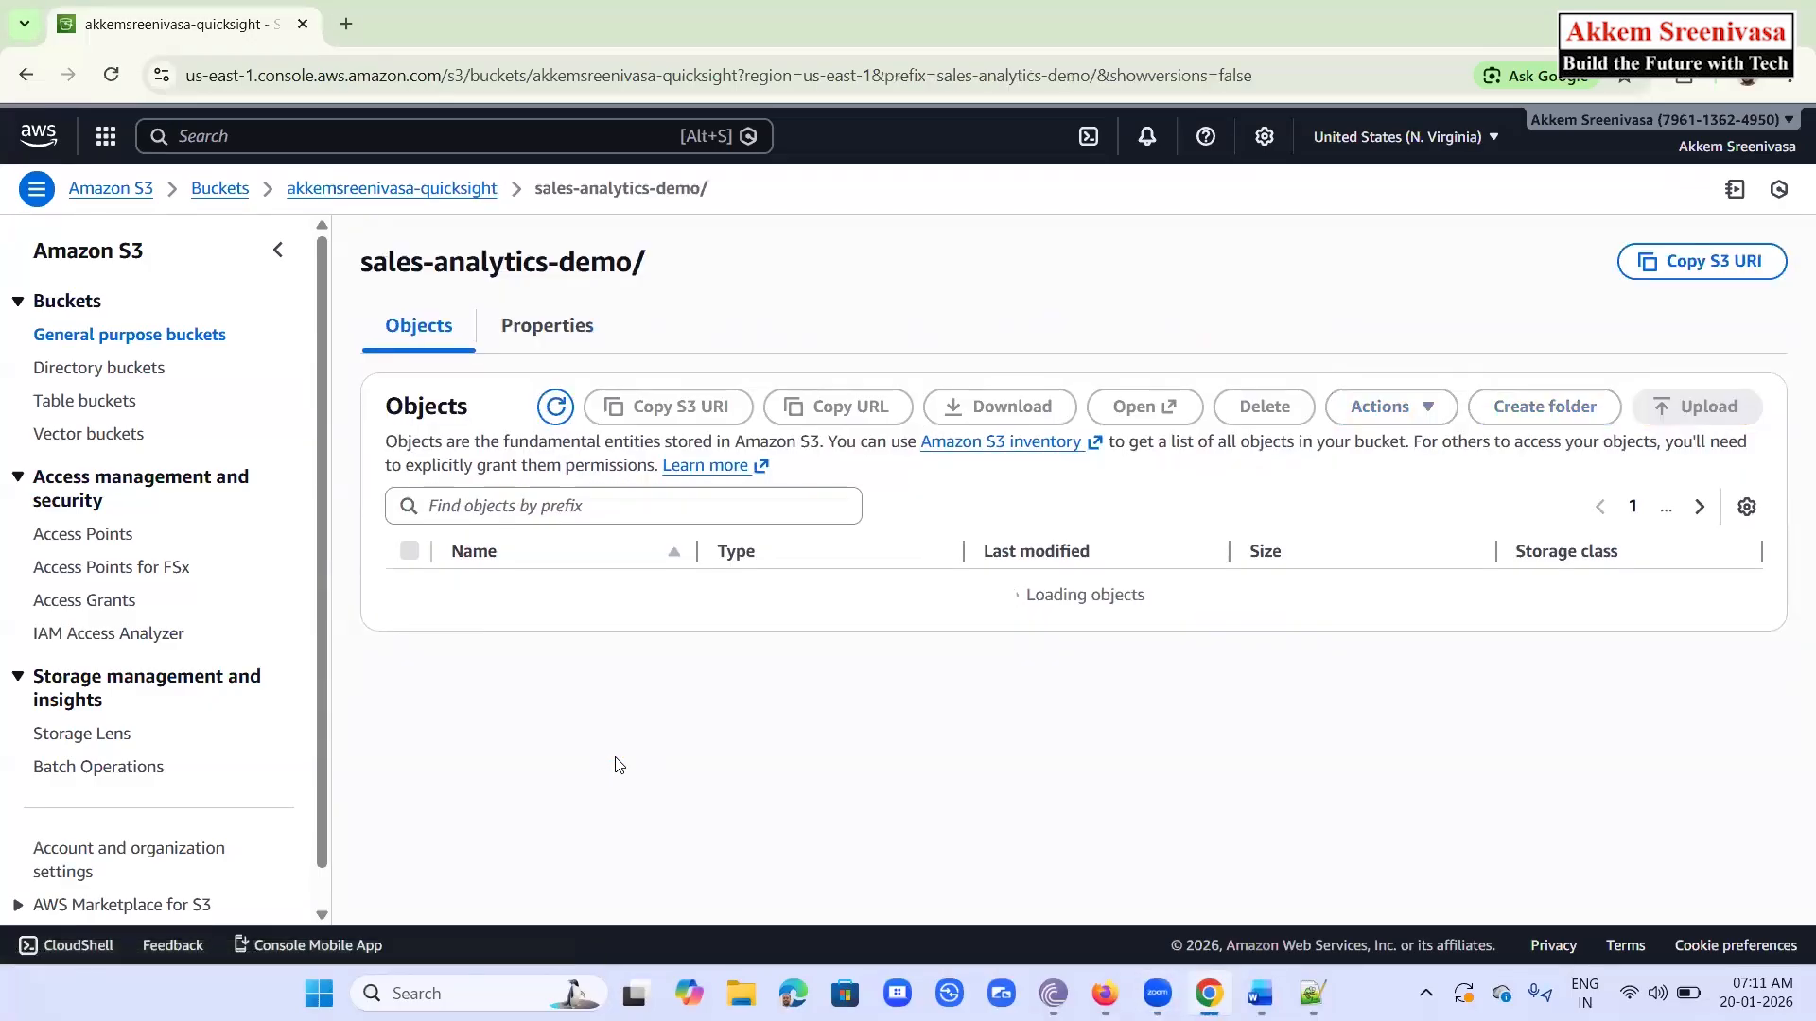
{"action": "left_click", "coordinate": [741, 993]}
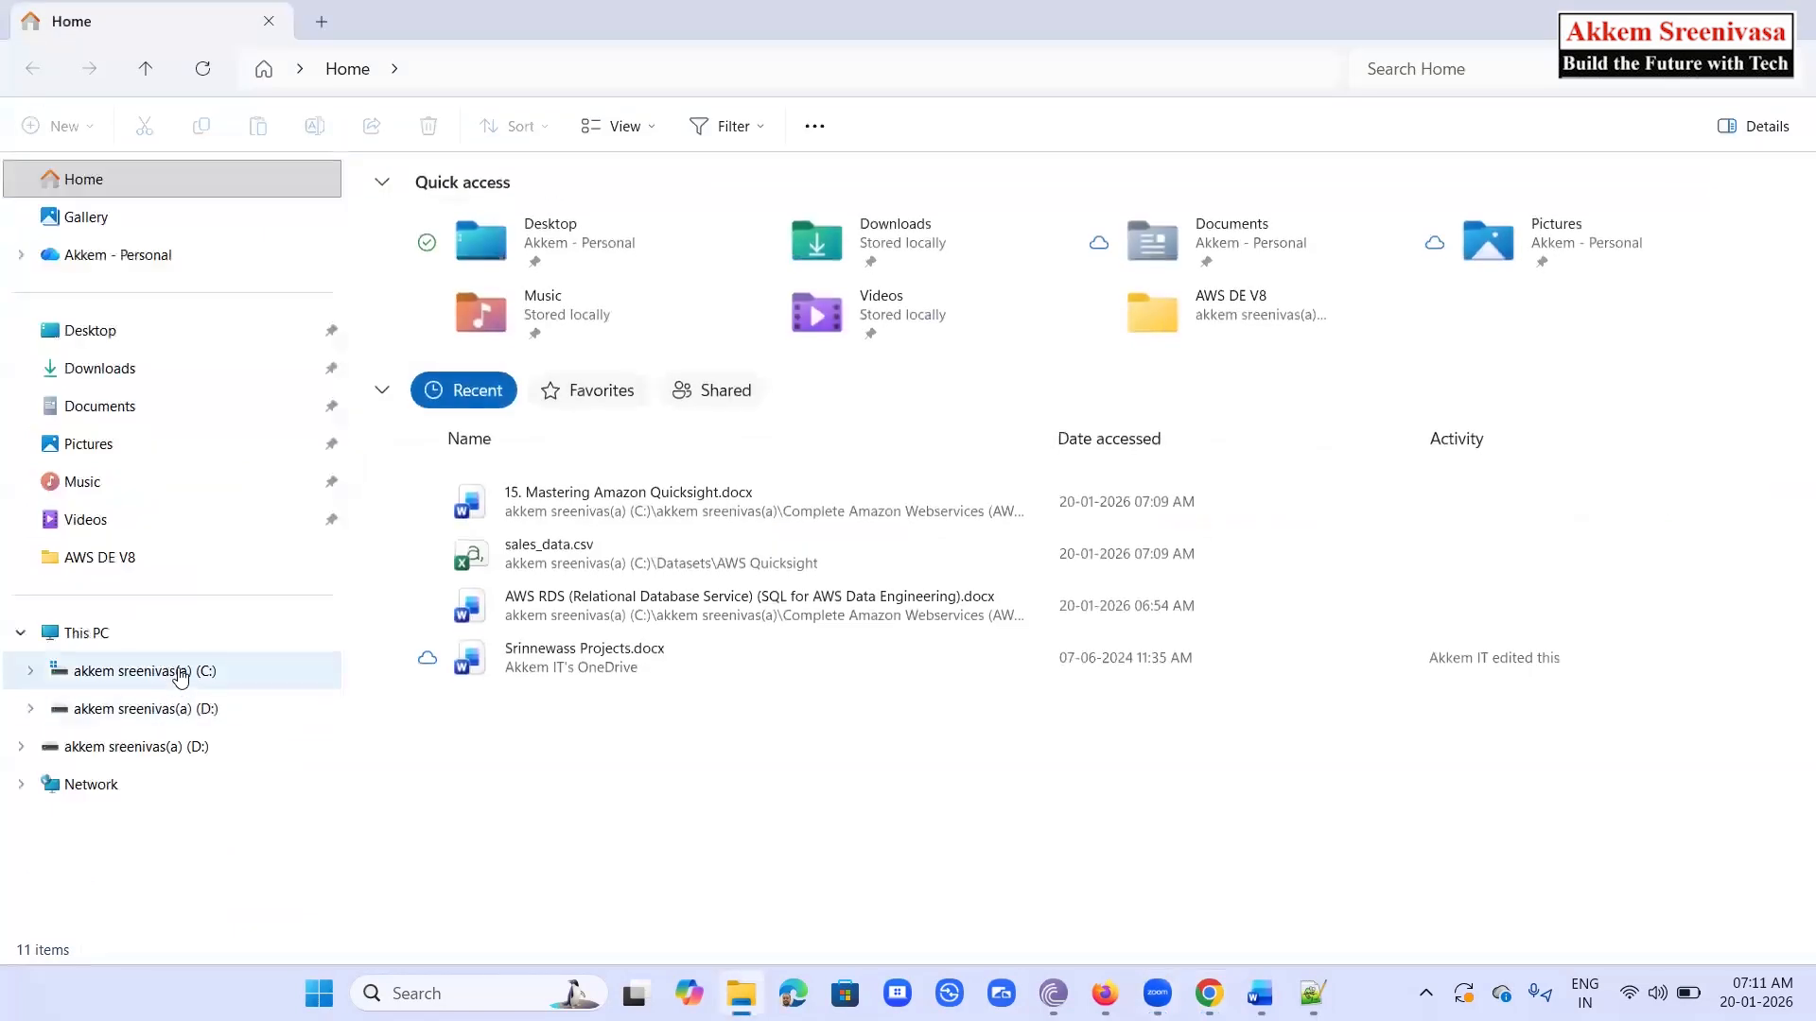
{"action": "left_click", "coordinate": [180, 677]}
{"action": "double_click", "coordinate": [437, 242]}
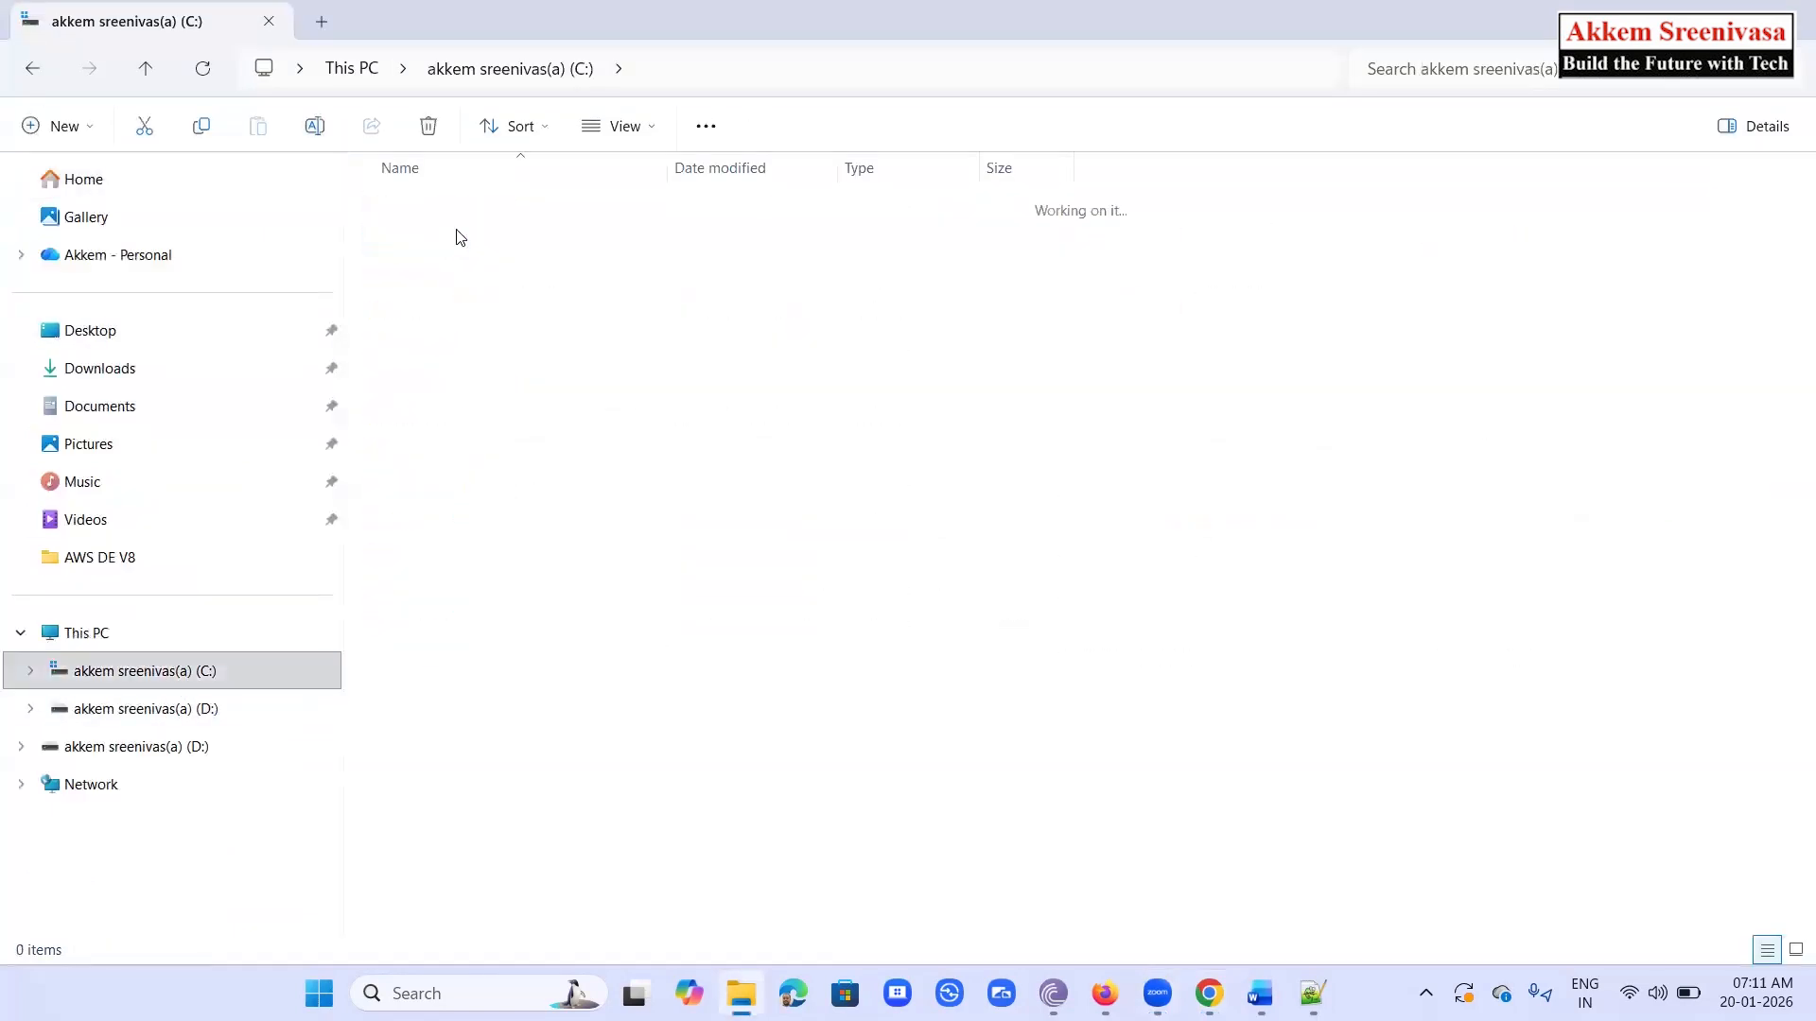
{"action": "double_click", "coordinate": [439, 382]}
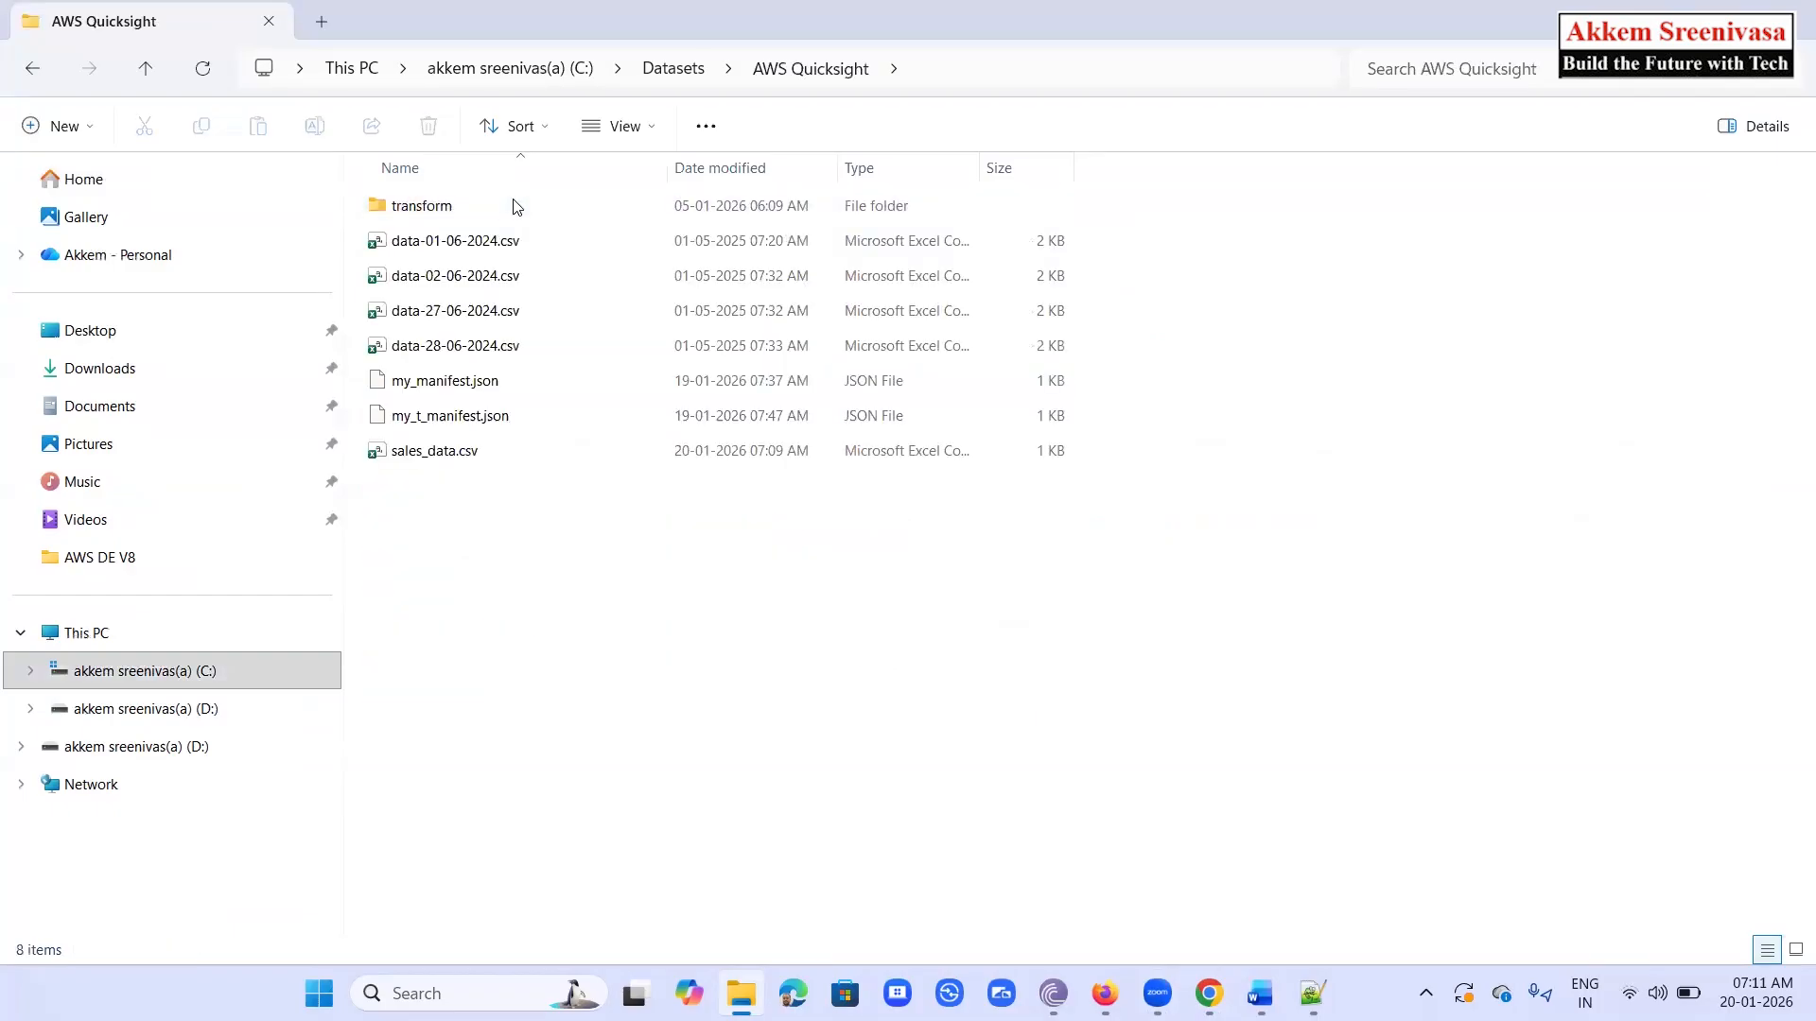
{"action": "key", "text": "super+Down"}
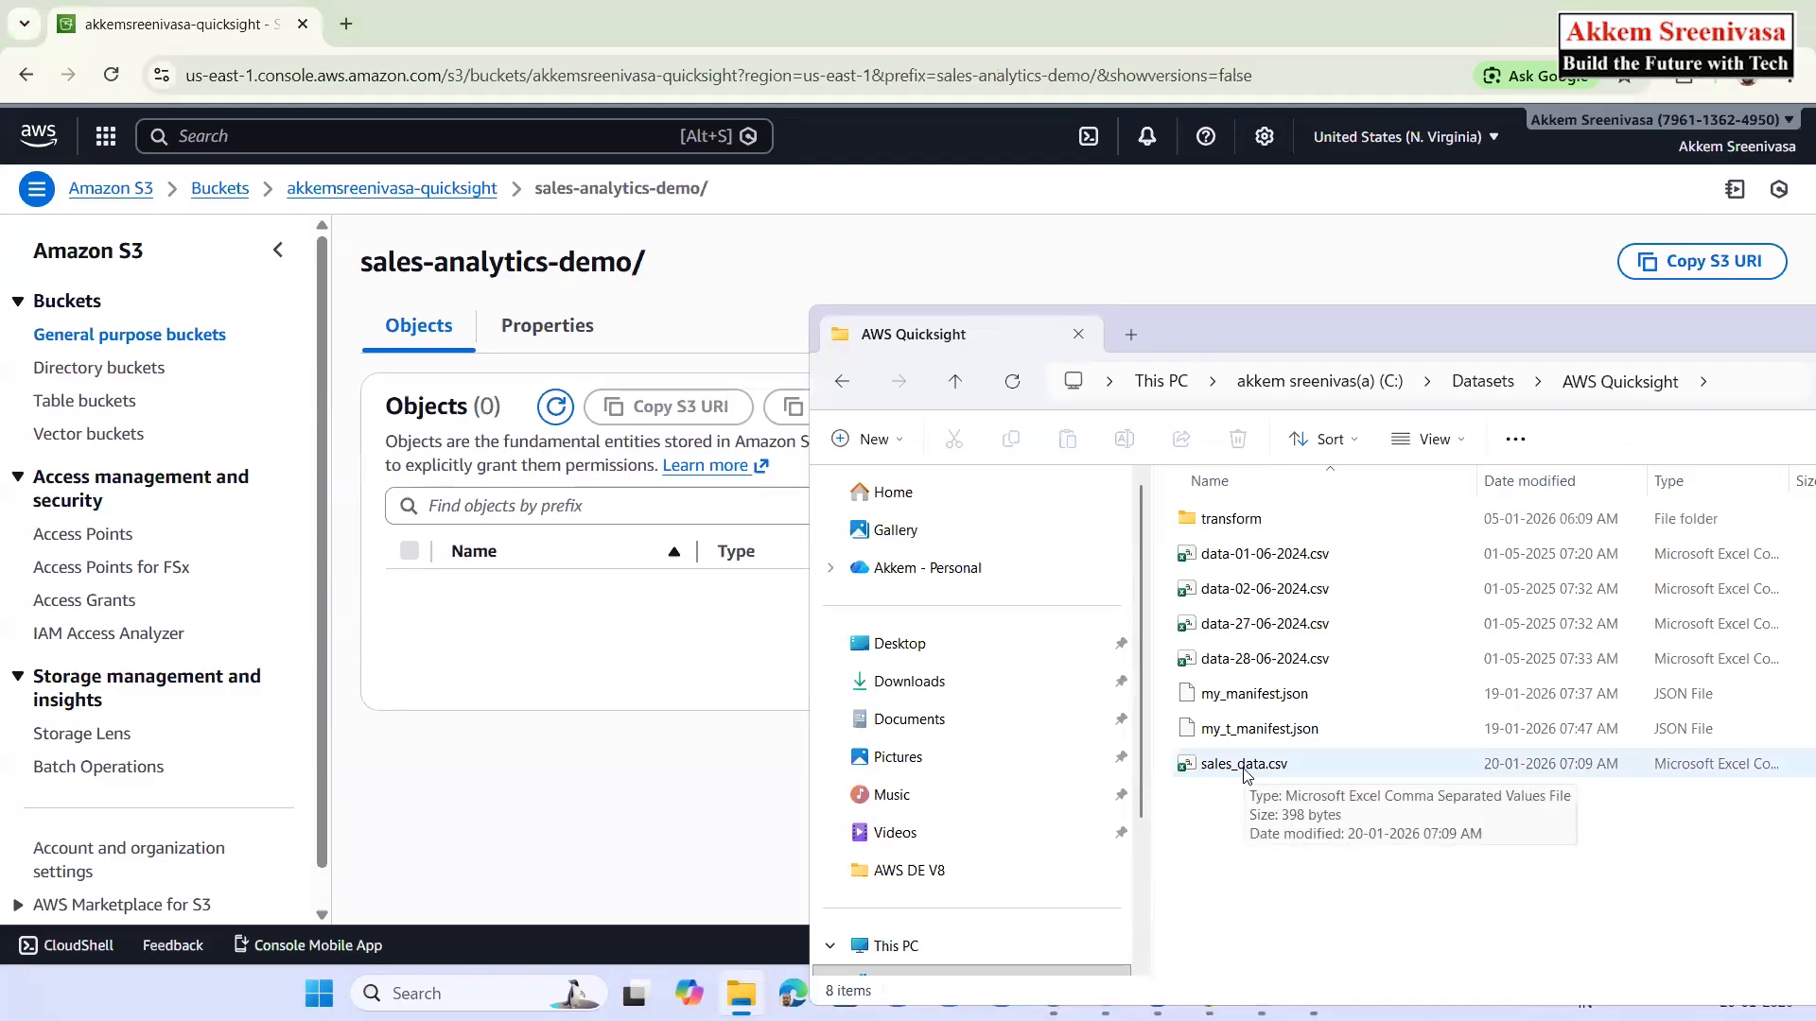
Upload sales_data.csv from the AWS Quicksight folder into sales-analytics-demo in S3 and close the upload status page
{"action": "left_click_drag", "start_coordinate": [1241, 771], "coordinate": [572, 697]}
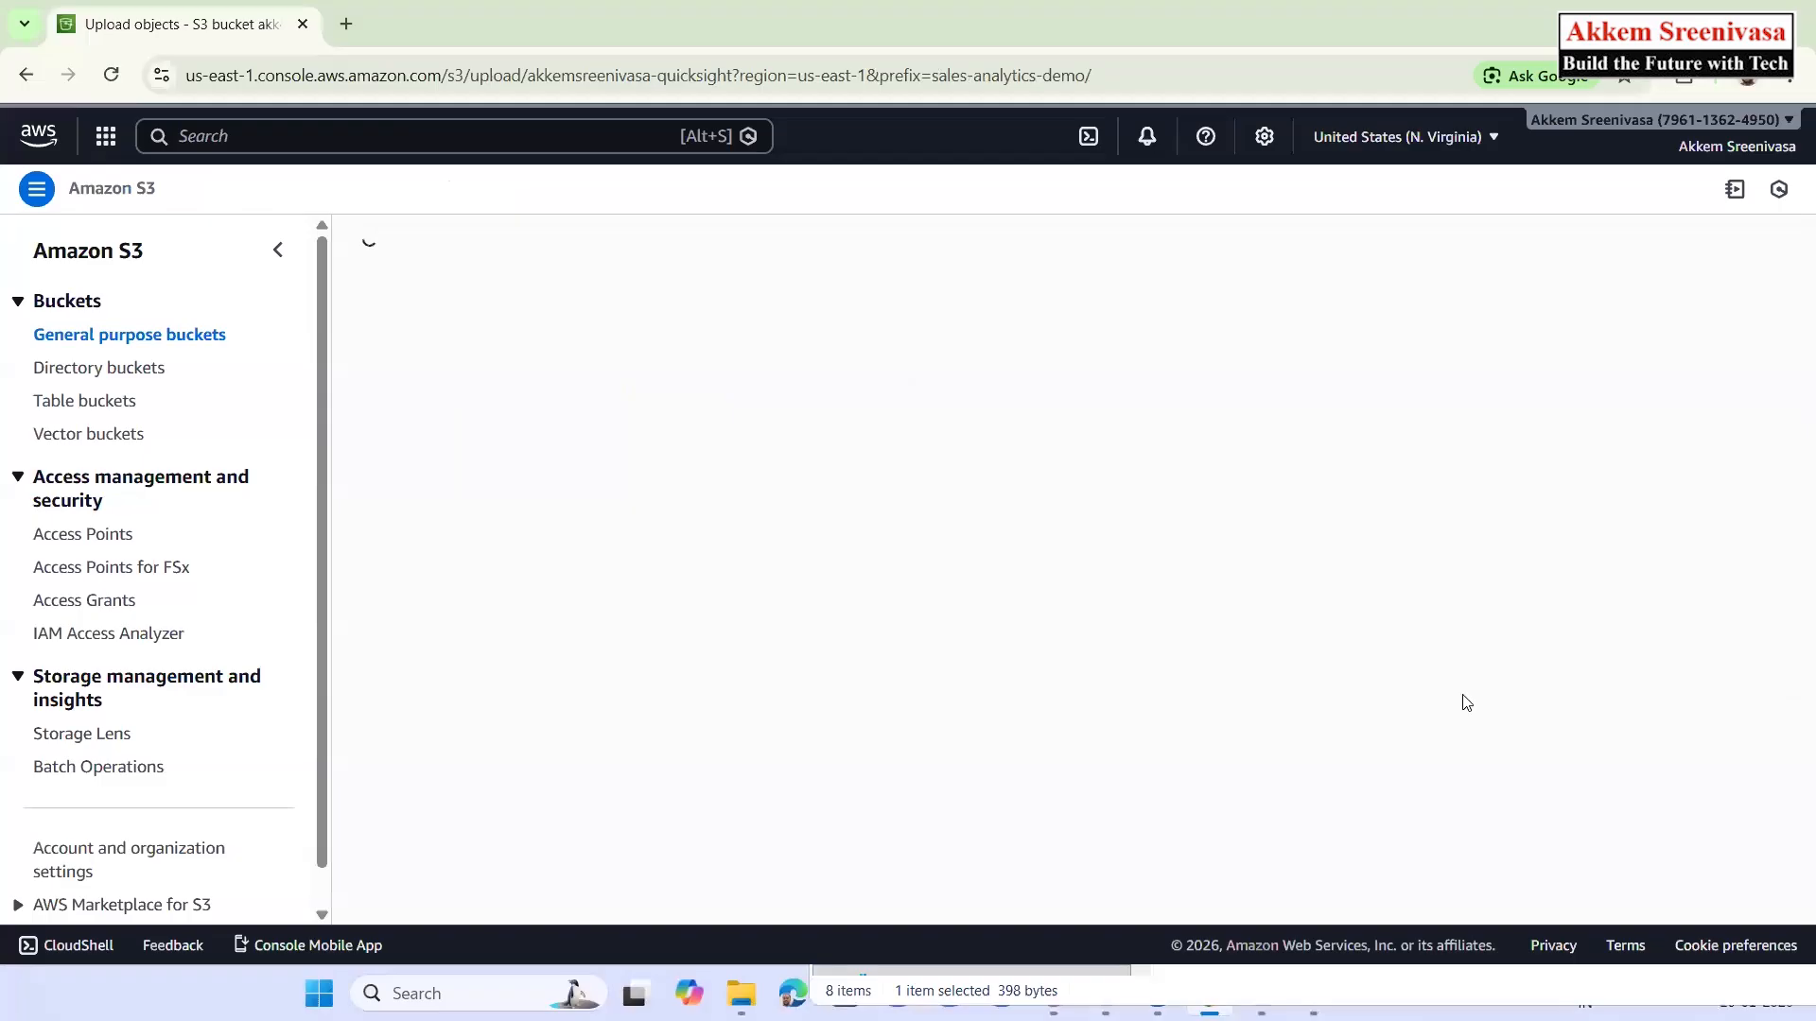
{"action": "left_click", "coordinate": [1714, 858]}
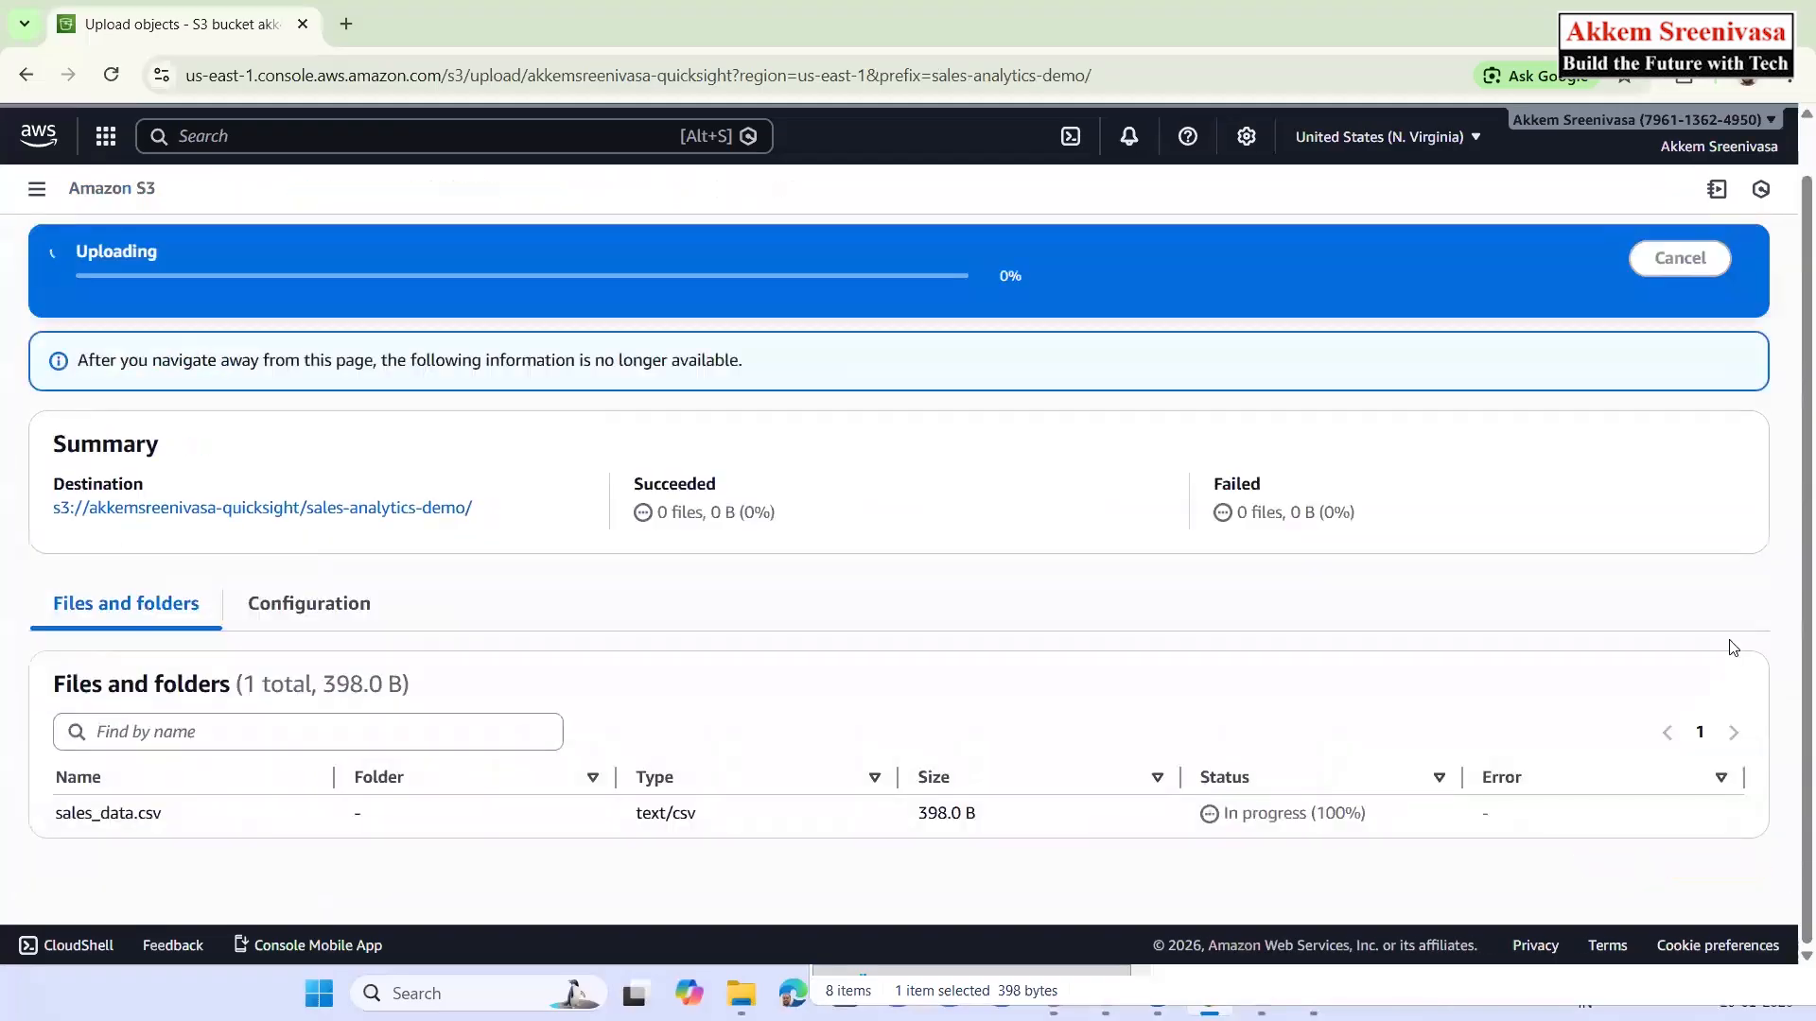
{"action": "left_click", "coordinate": [1741, 256]}
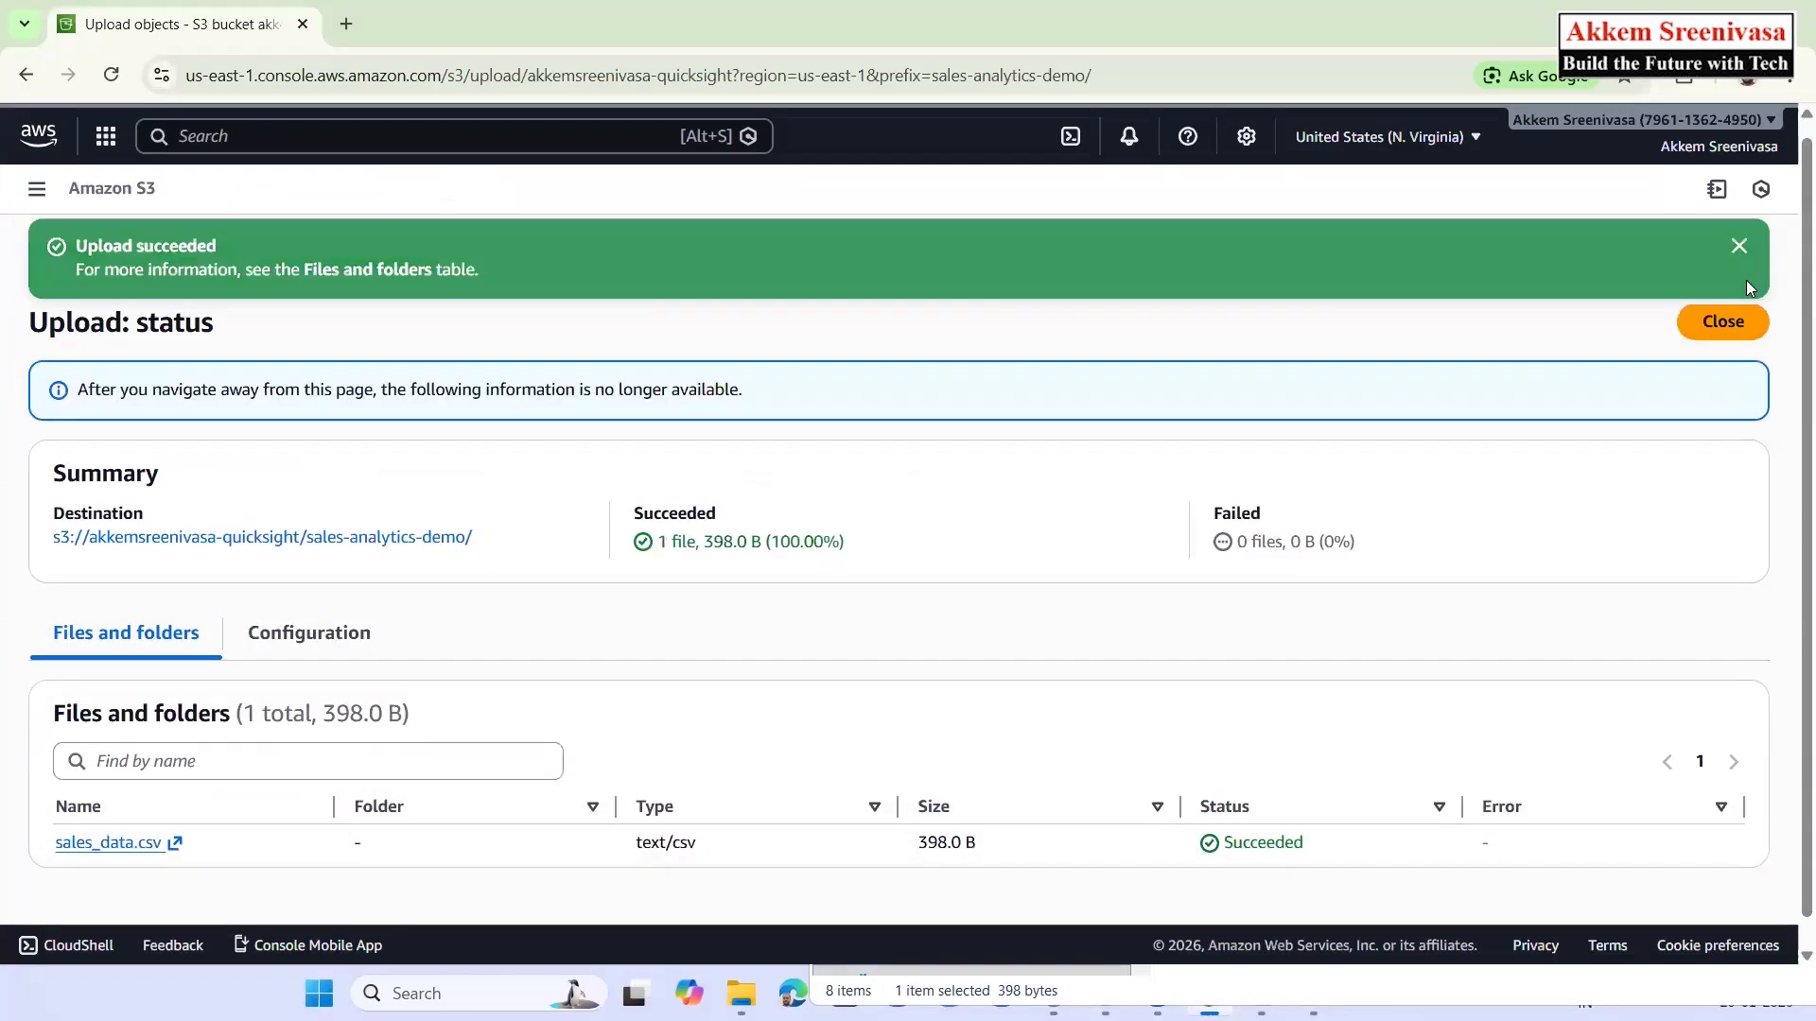
{"action": "left_click", "coordinate": [1734, 251]}
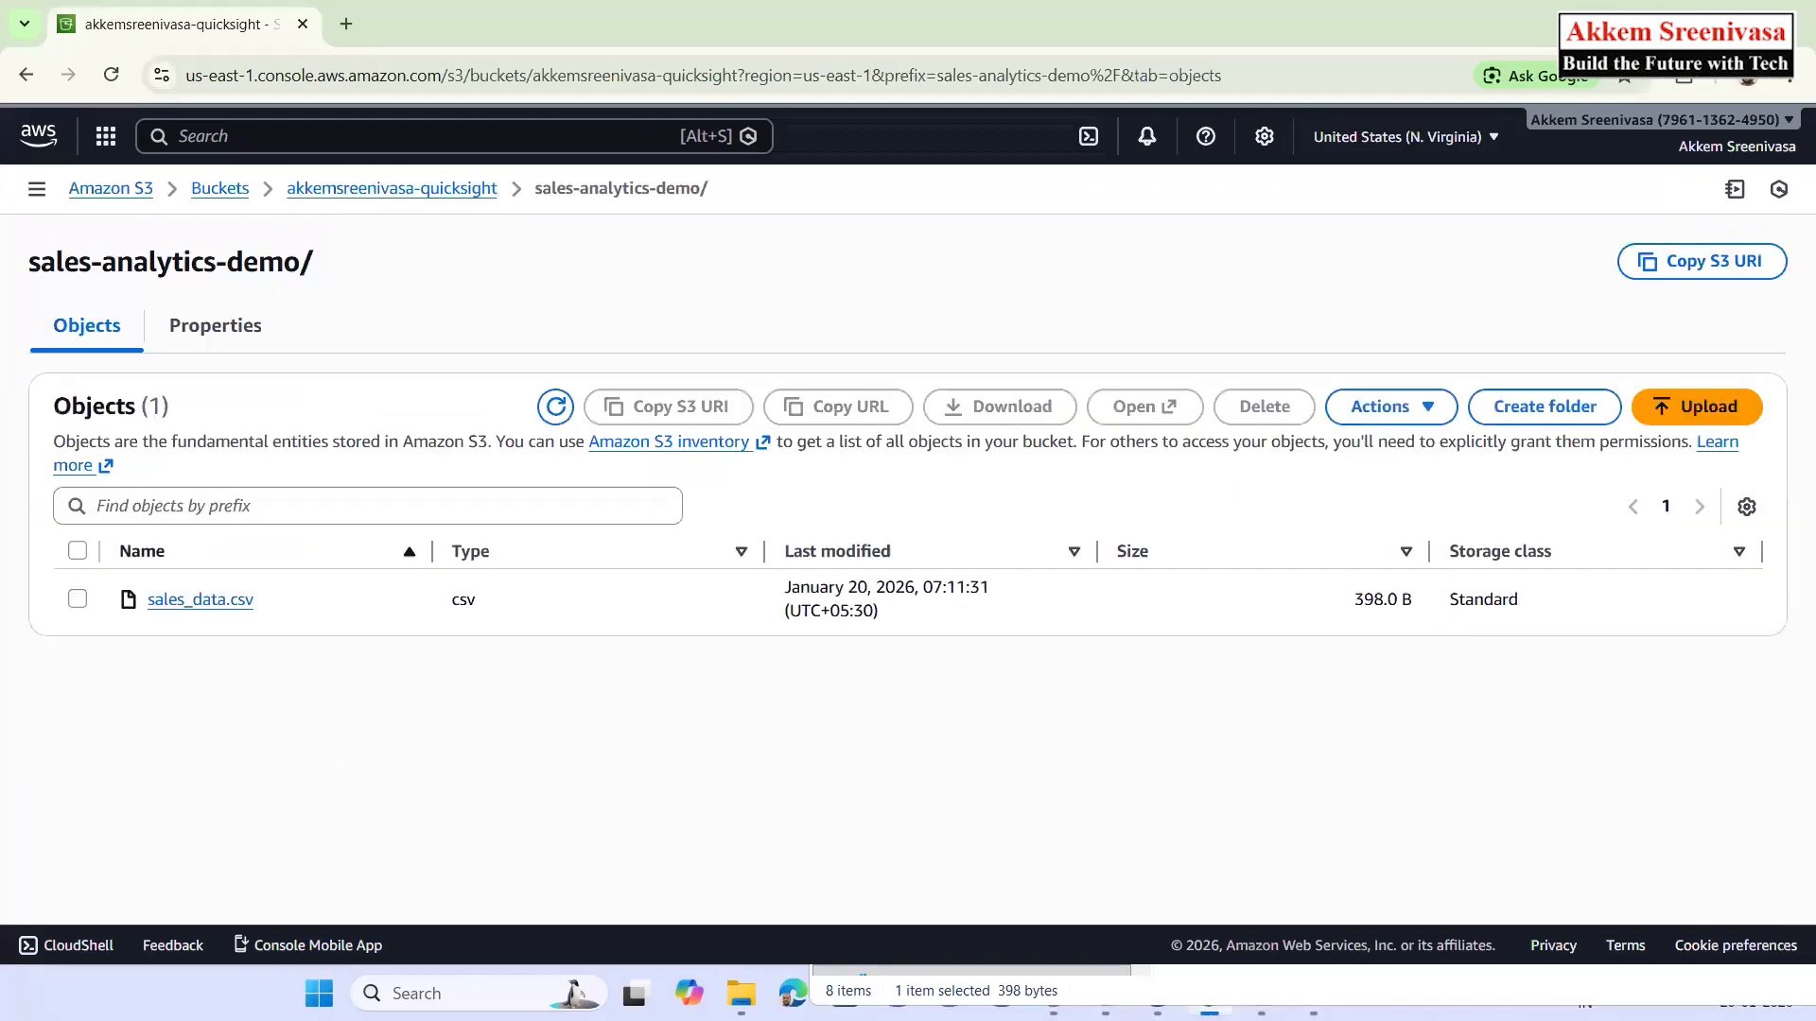
Maximize the File Explorer window, then switch to the Word guide and remove the blank line above "Upload the file:"
{"action": "left_click", "coordinate": [1353, 990]}
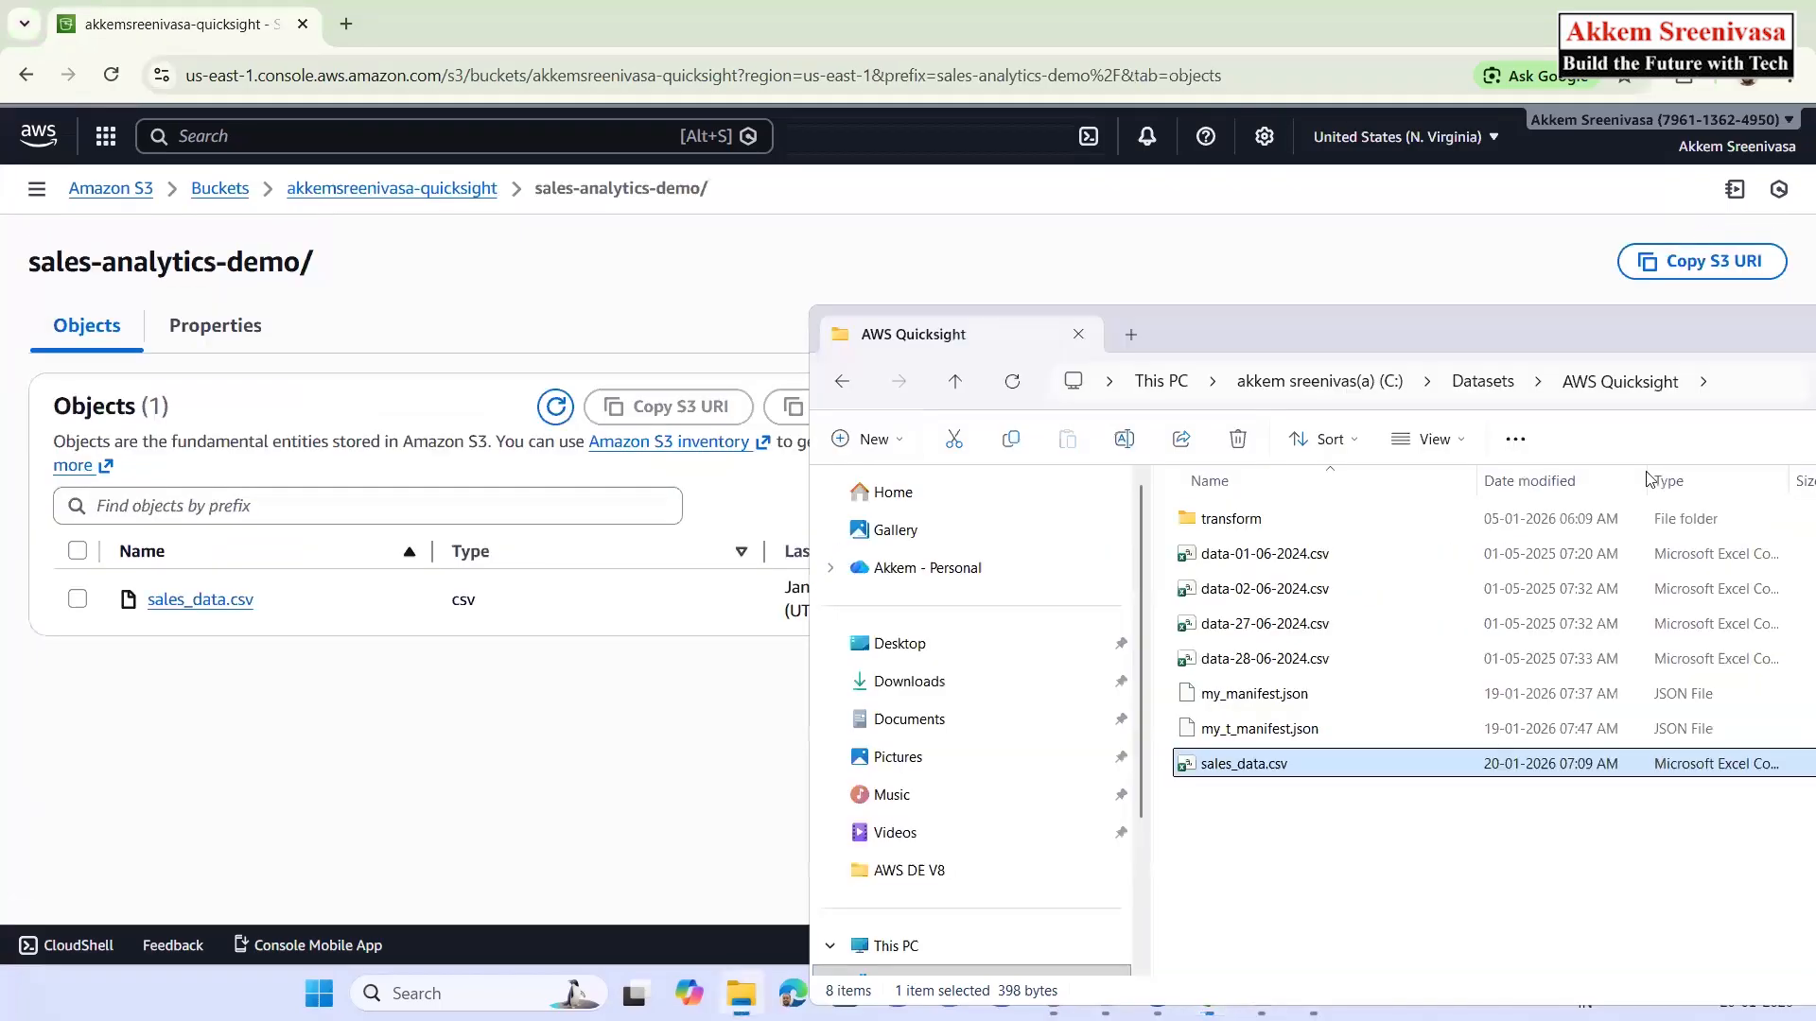
{"action": "double_click", "coordinate": [1482, 319]}
{"action": "left_click", "coordinate": [1237, 976]}
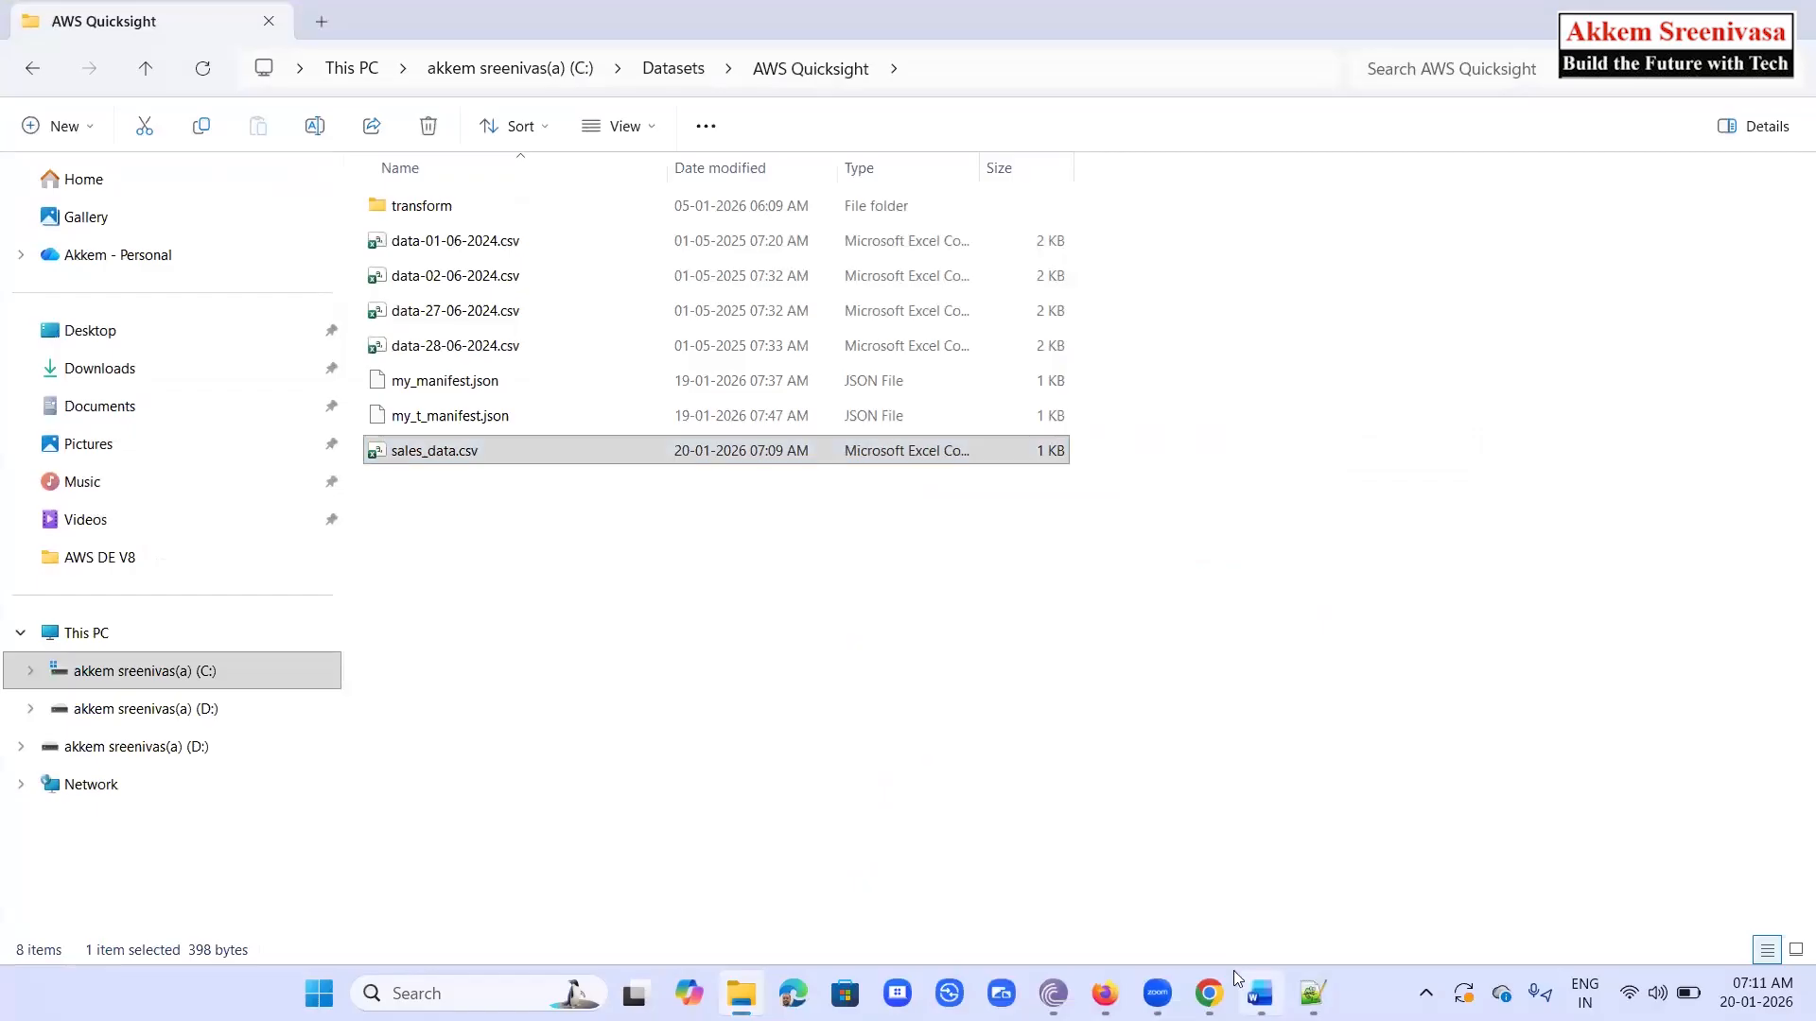
{"action": "scroll", "coordinate": [1045, 616], "scroll_direction": "down", "scroll_amount": 3}
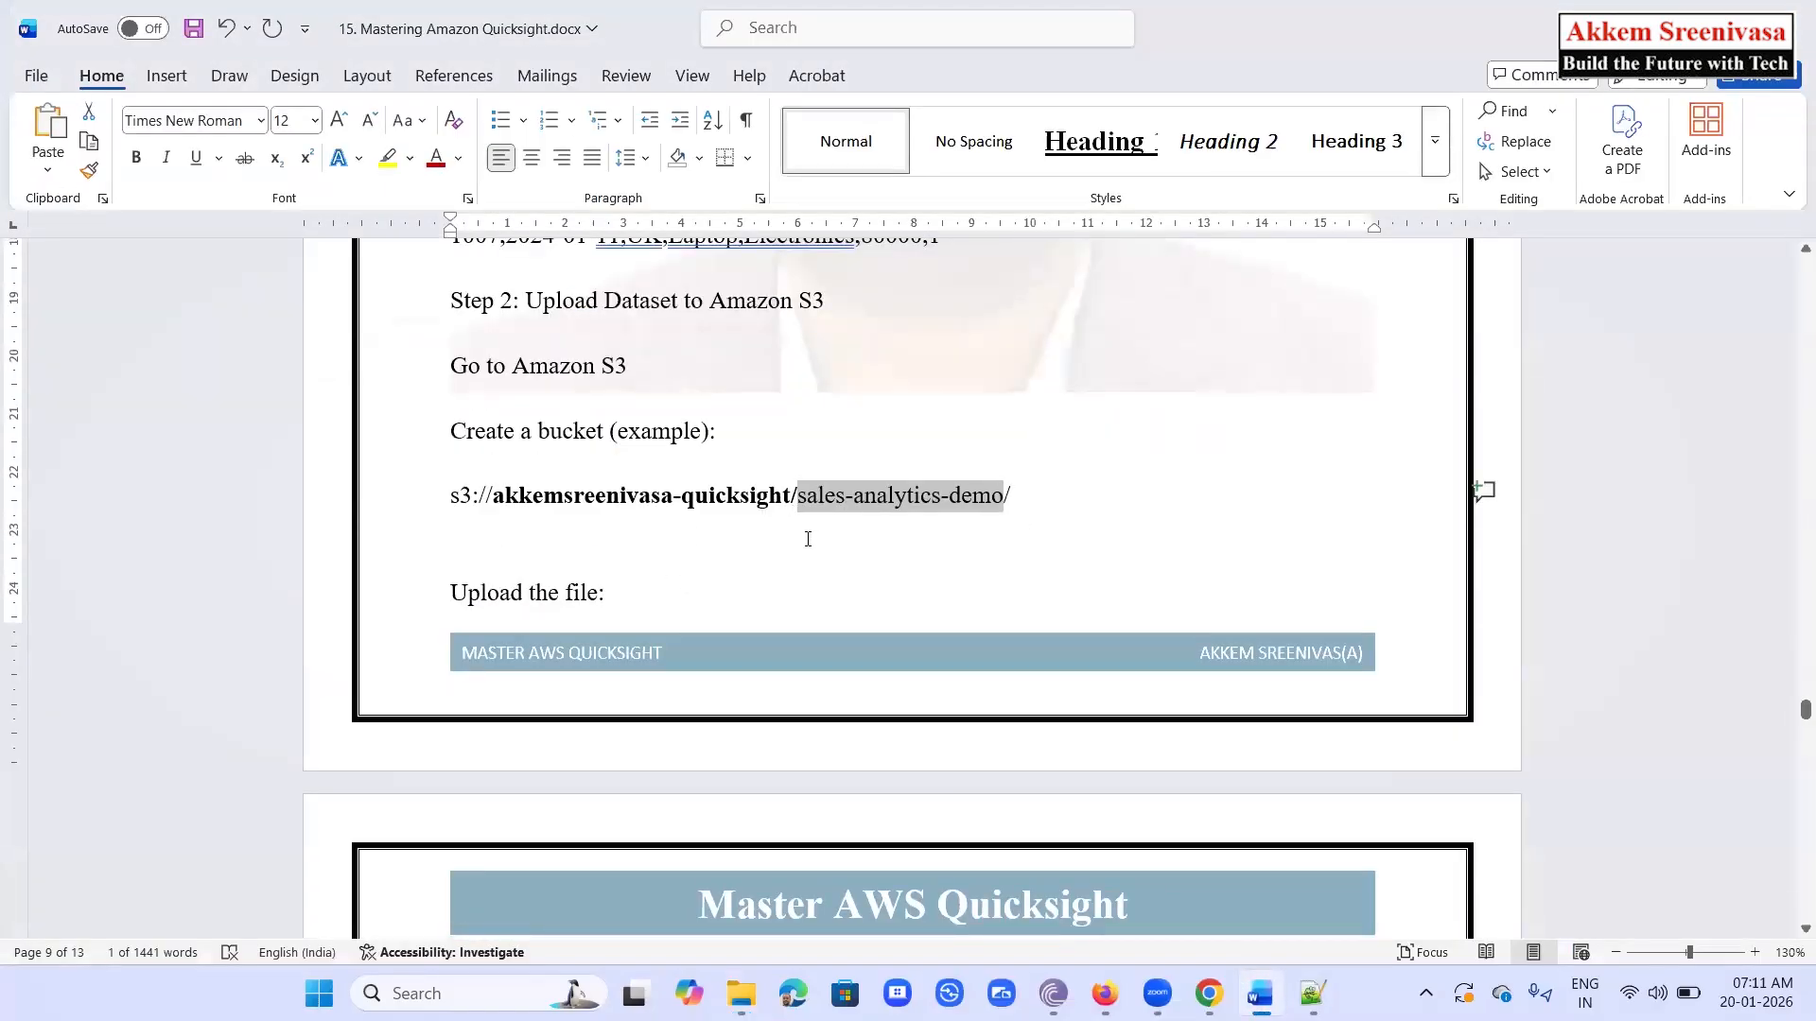
{"action": "scroll", "coordinate": [837, 593], "scroll_direction": "down", "scroll_amount": 3}
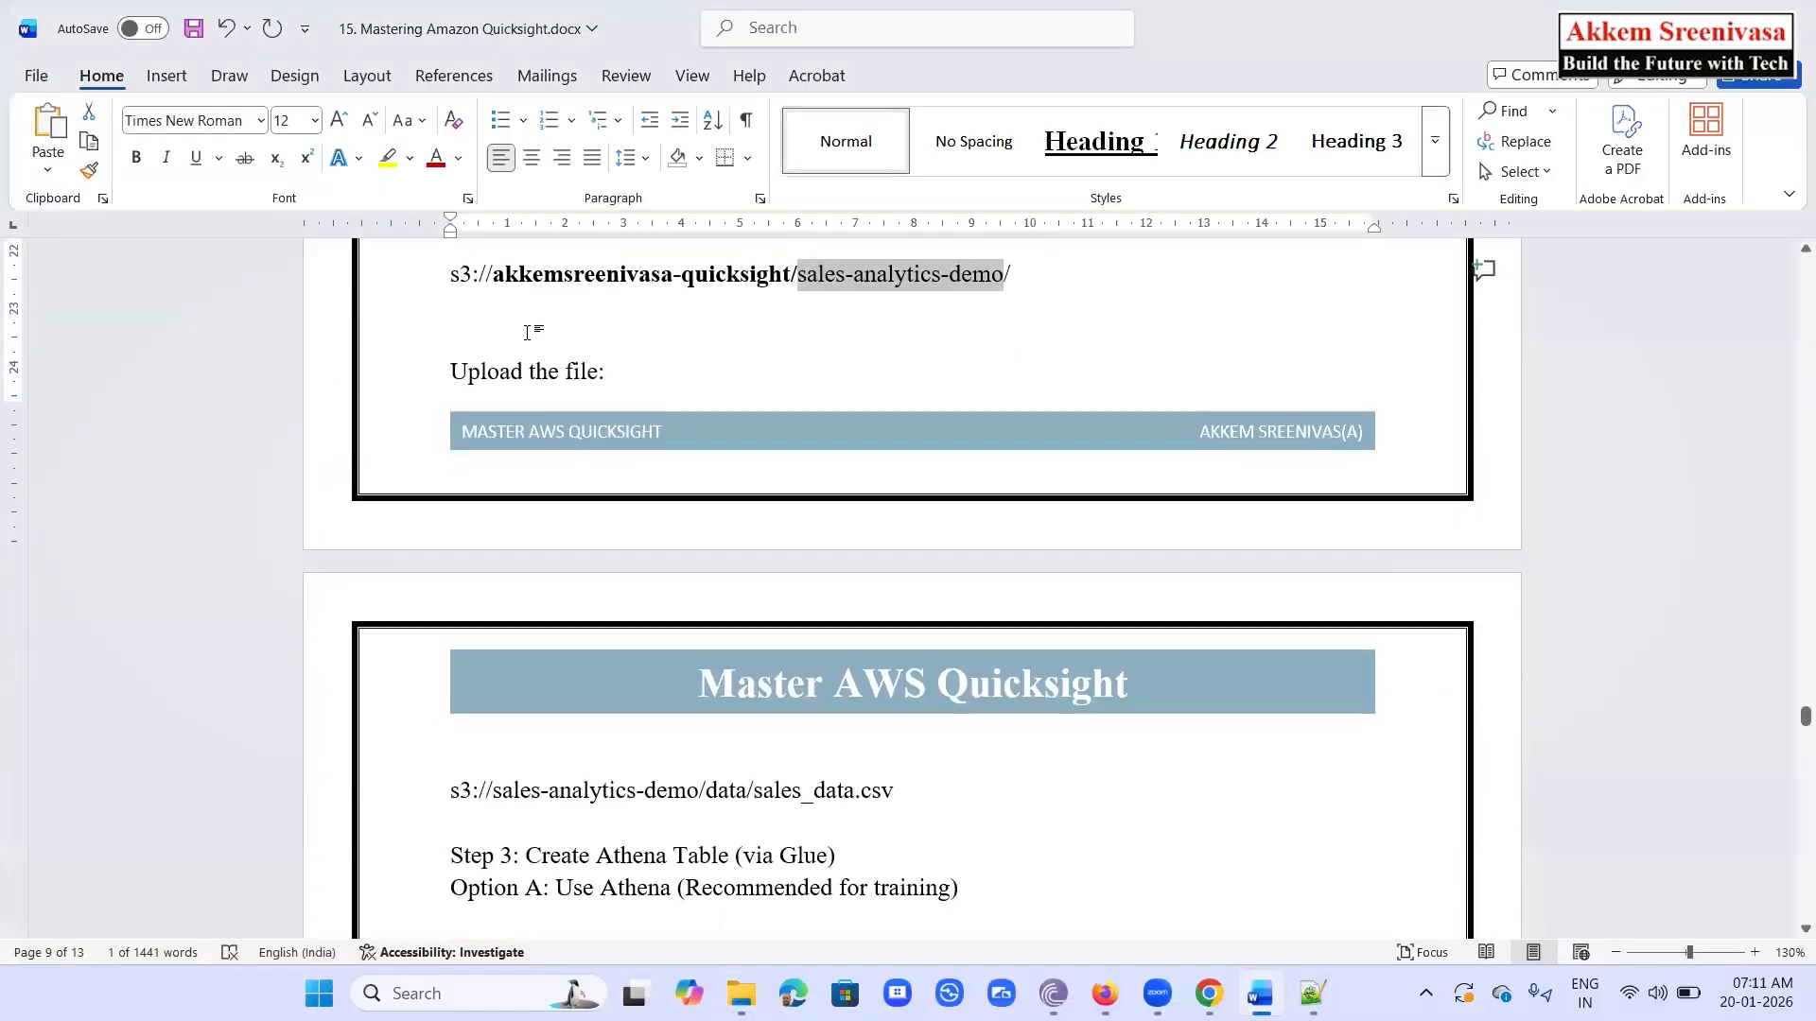
{"action": "left_click", "coordinate": [526, 333]}
{"action": "key", "text": "BackSpace"}
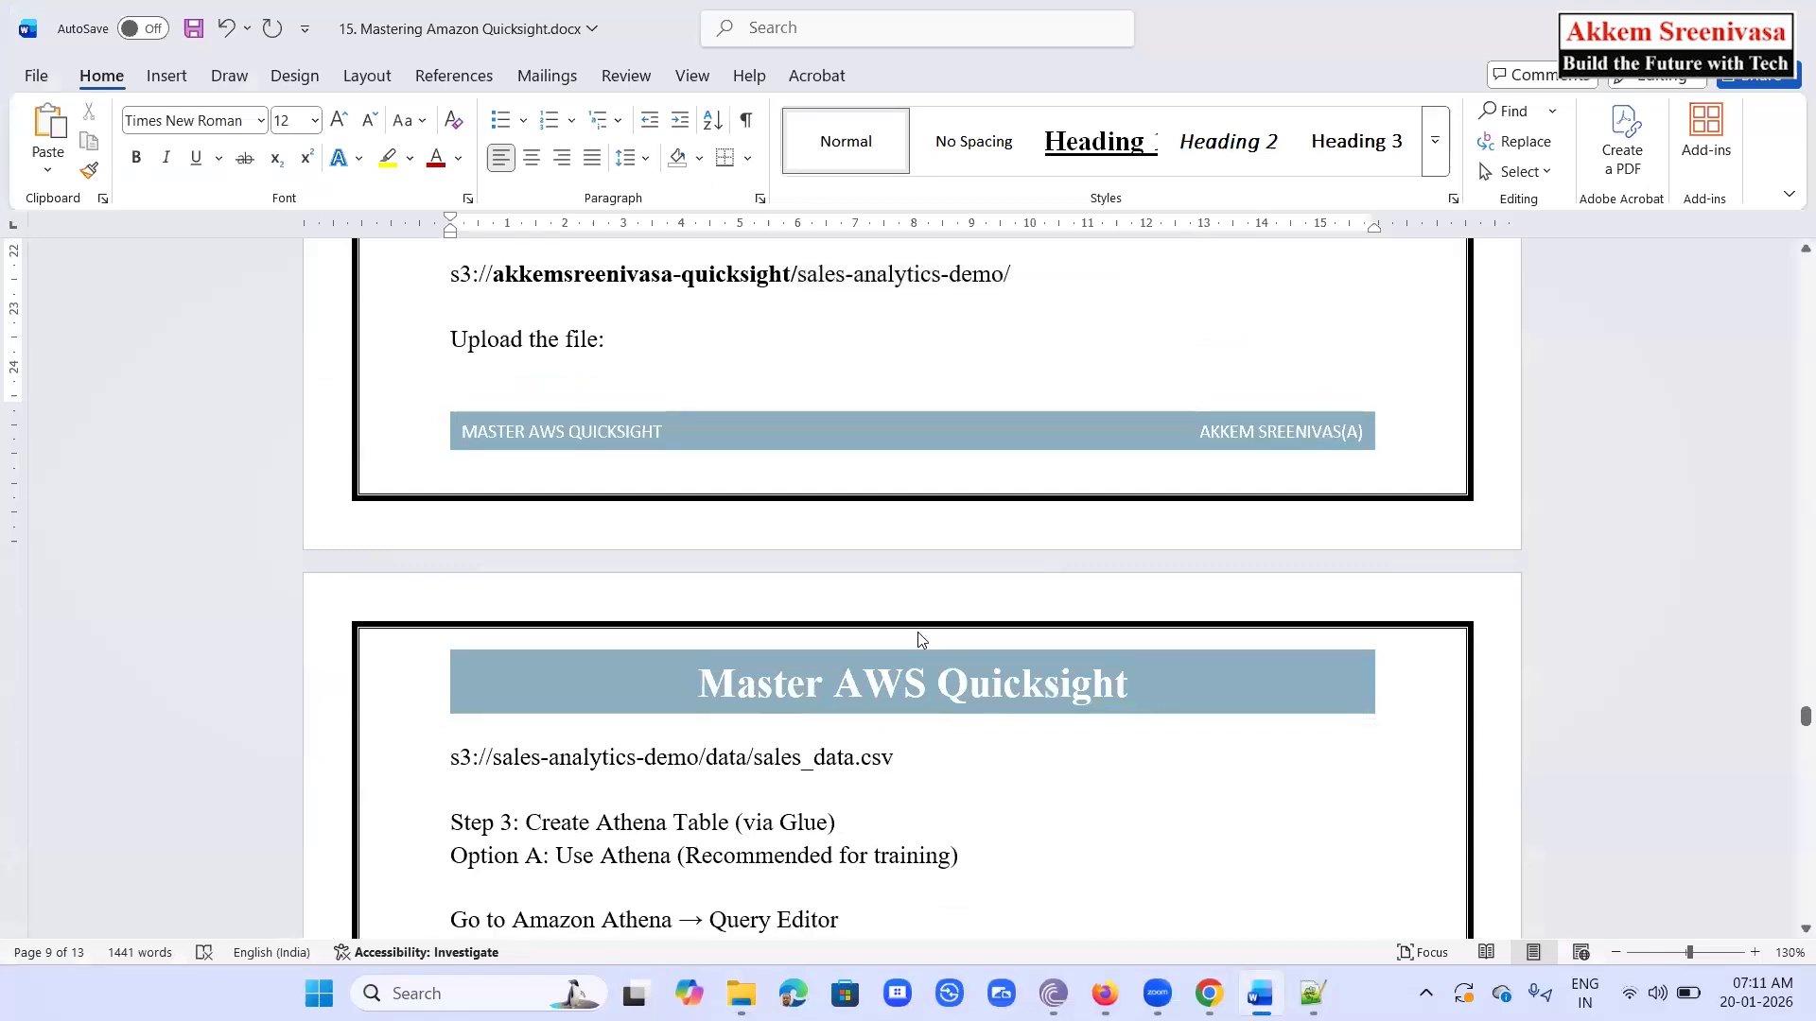
Make the guide's heading "Step 3: Create Athena Table (via Glue)" bold, underlined and dark red
{"action": "scroll", "coordinate": [919, 630], "scroll_direction": "down", "scroll_amount": 5}
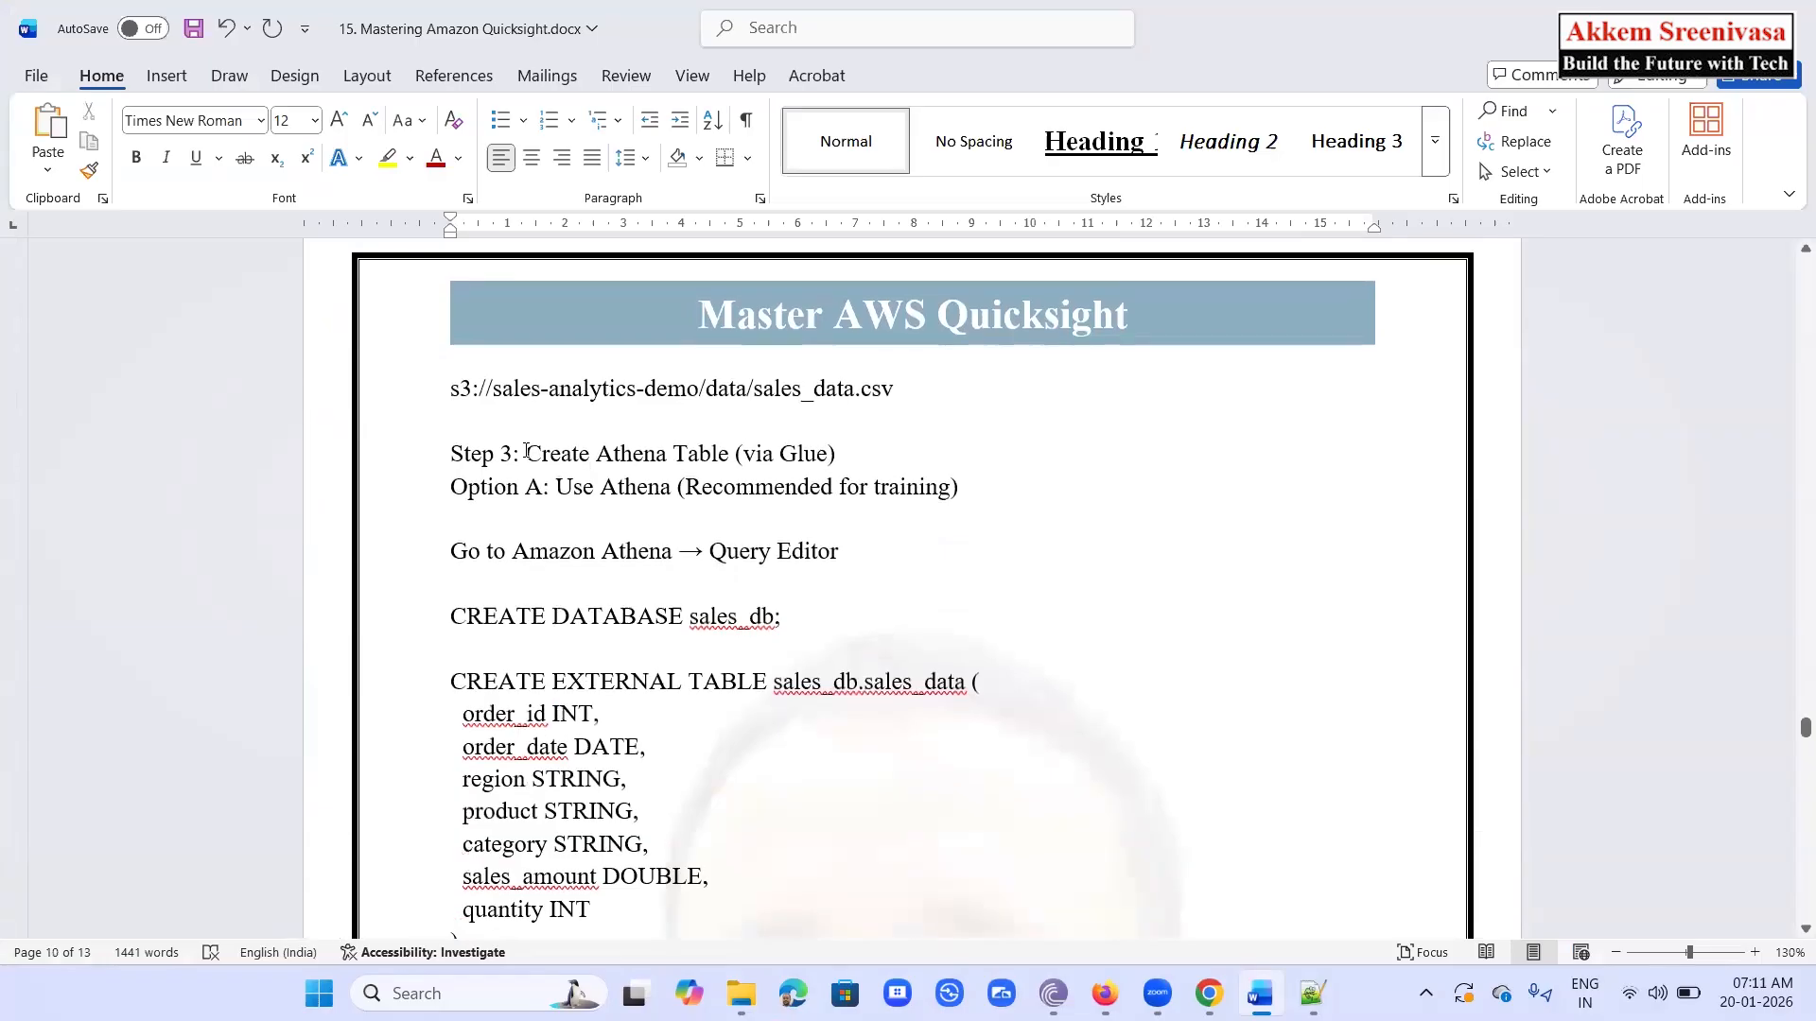
{"action": "left_click_drag", "start_coordinate": [582, 452], "coordinate": [845, 454]}
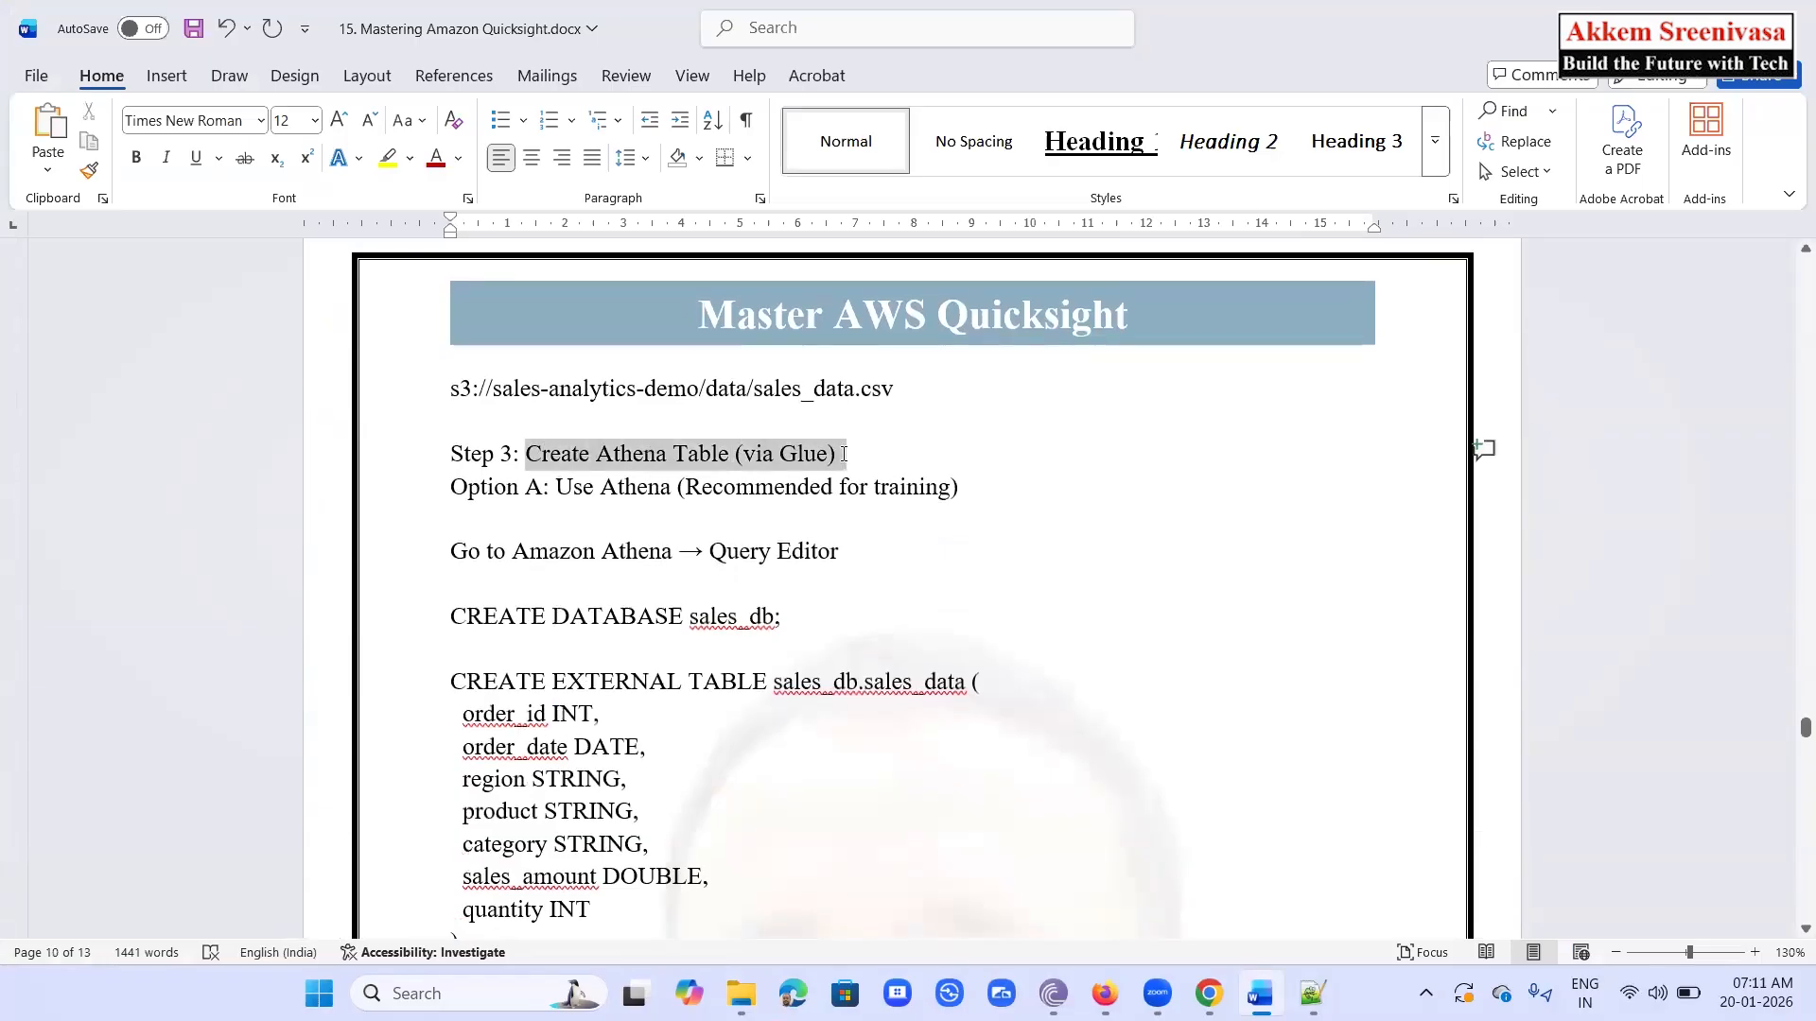
{"action": "left_click_drag", "start_coordinate": [896, 446], "coordinate": [362, 470]}
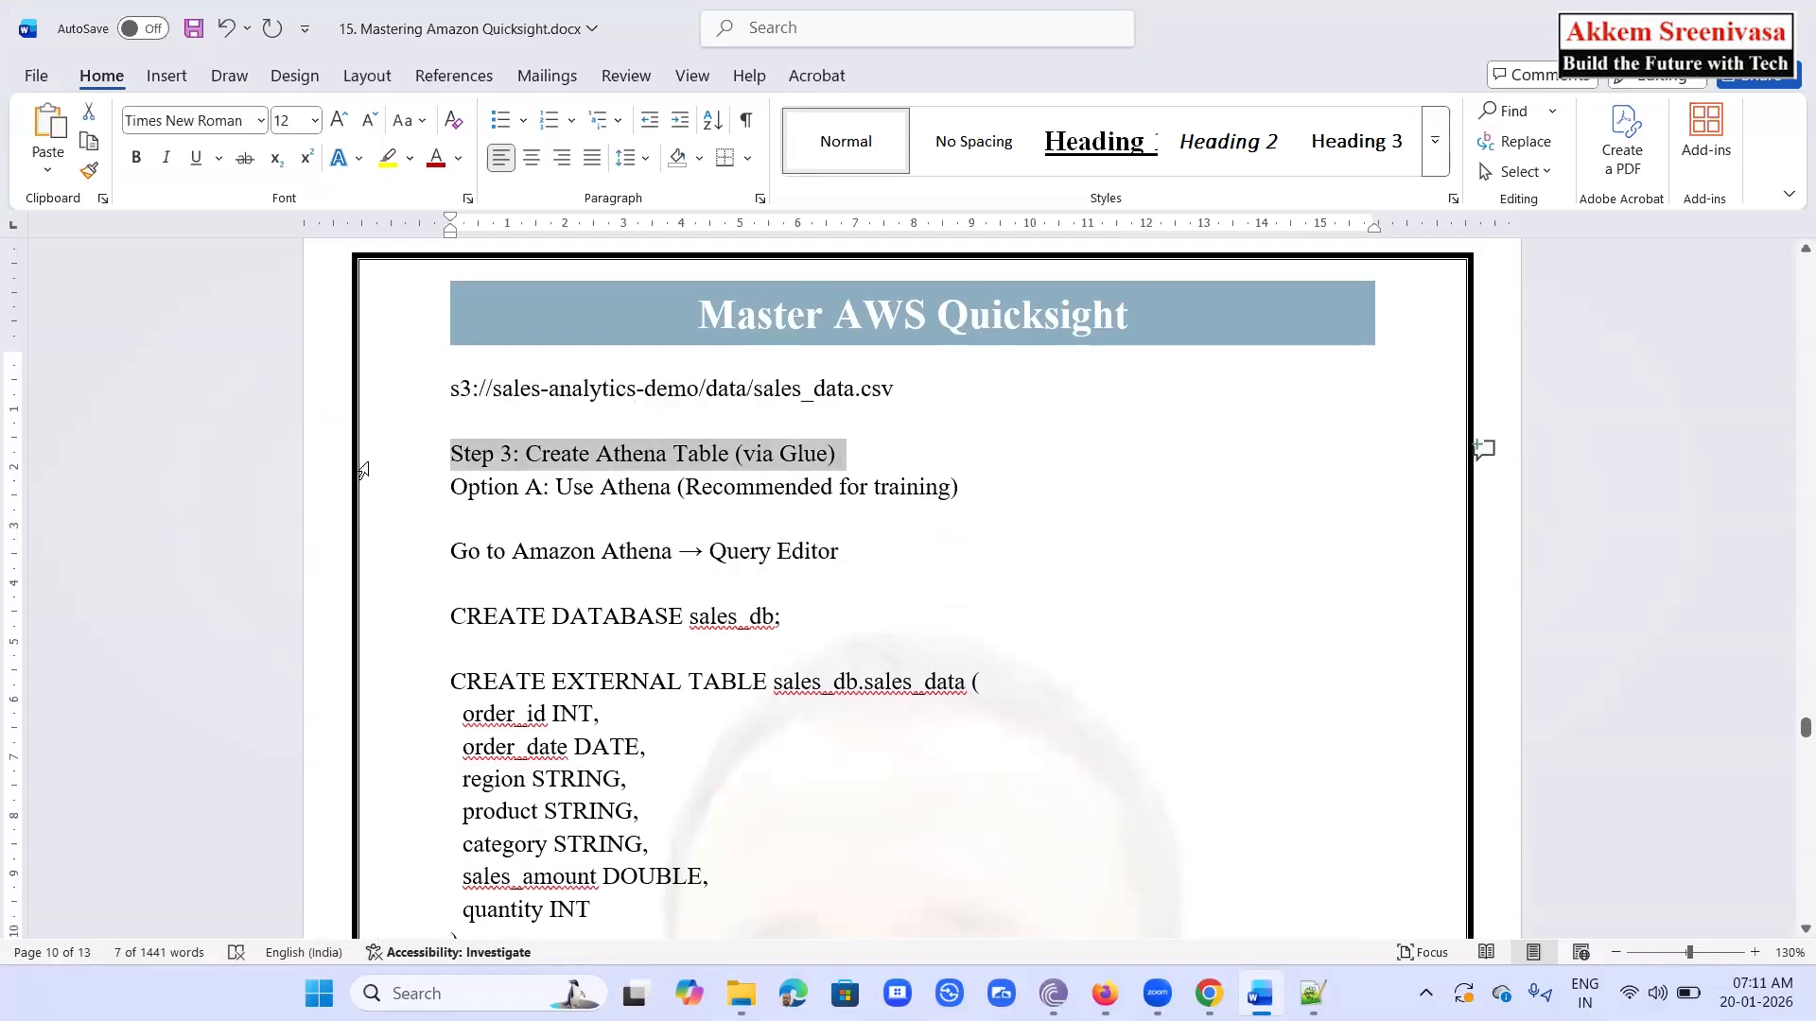
{"action": "key", "text": "ctrl+b"}
{"action": "key", "text": "ctrl+u"}
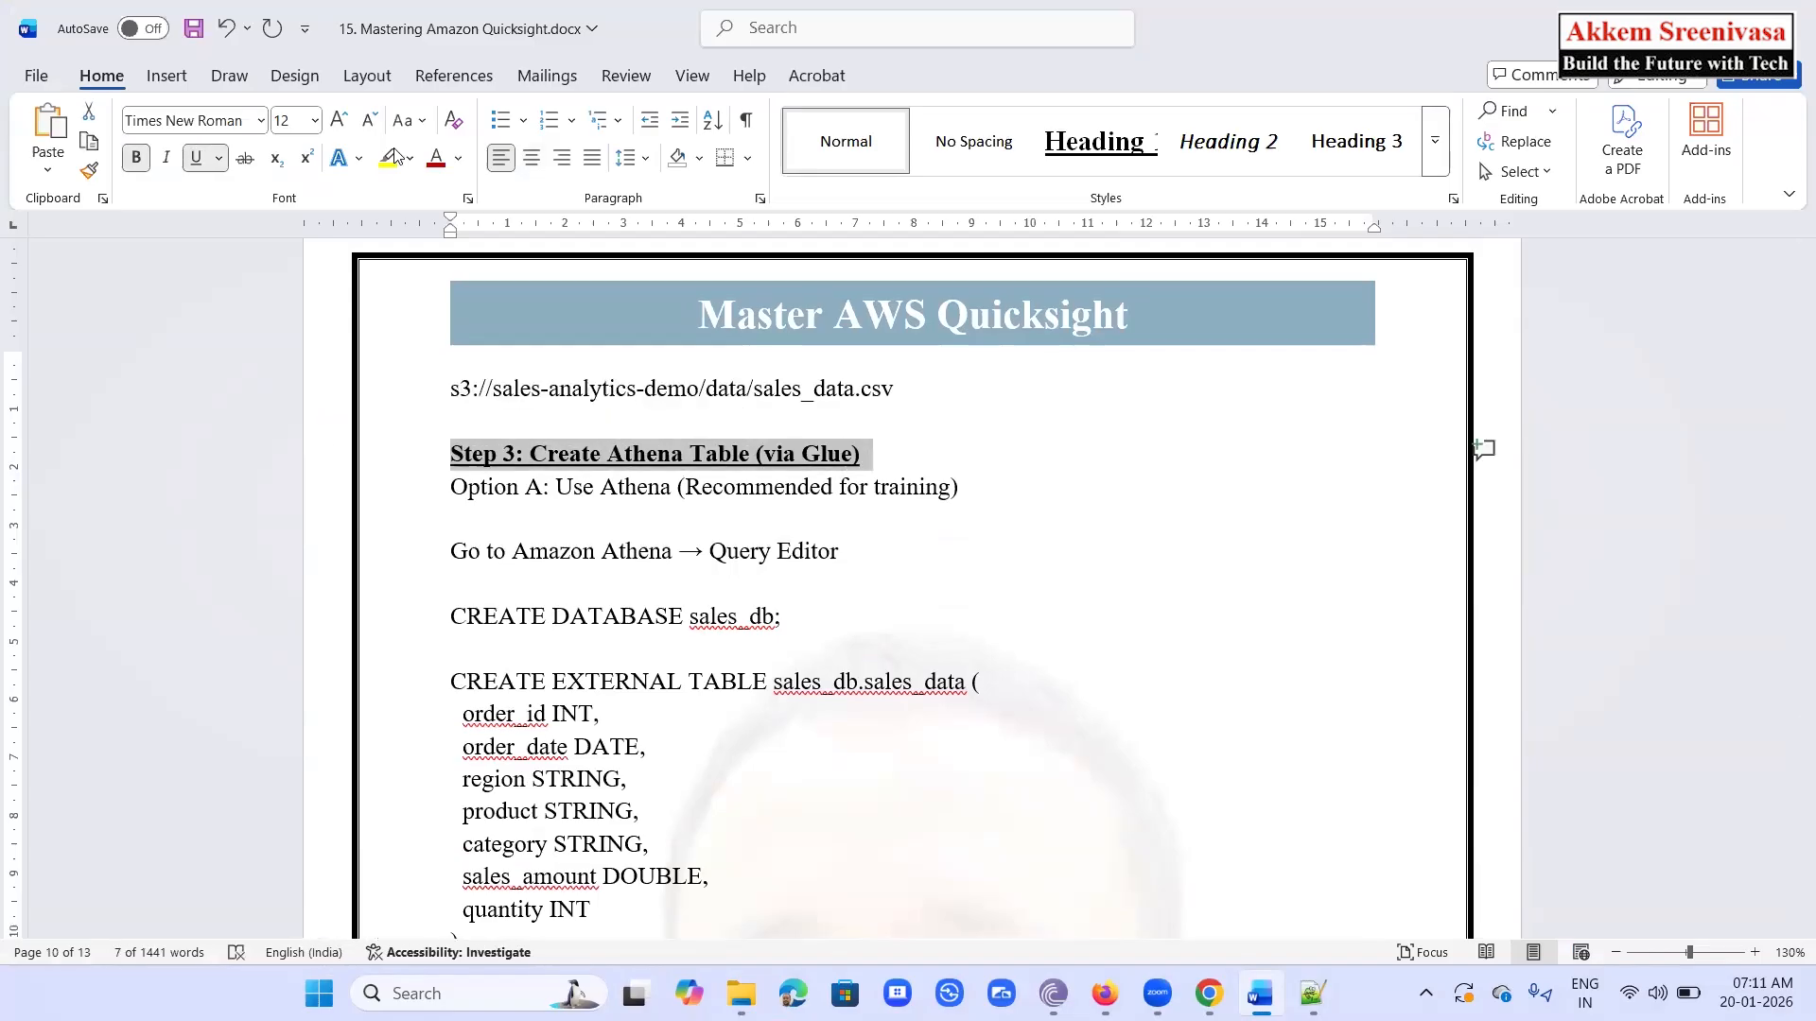
{"action": "left_click", "coordinate": [436, 158]}
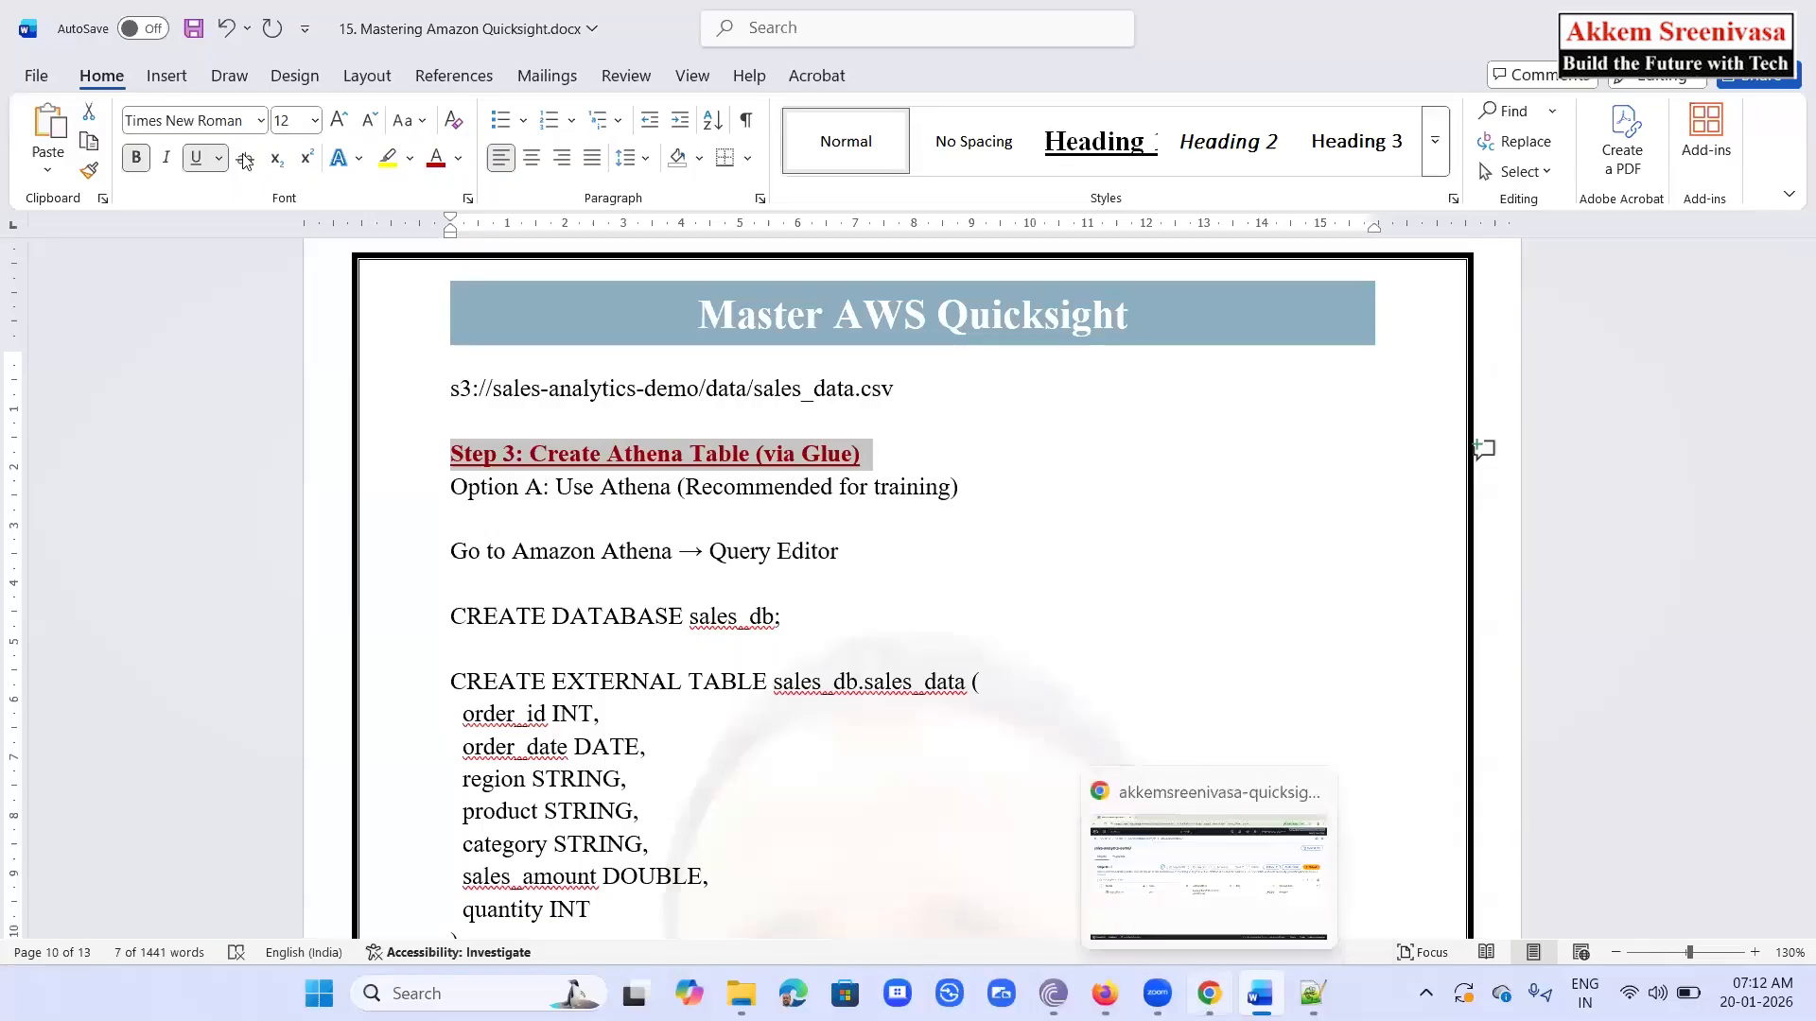
Switch to the AWS console in Chrome, search for athena and open the Athena query editor in a new browser tab
{"action": "left_click", "coordinate": [1209, 993]}
{"action": "left_click", "coordinate": [298, 140]}
{"action": "type", "text": "athena"}
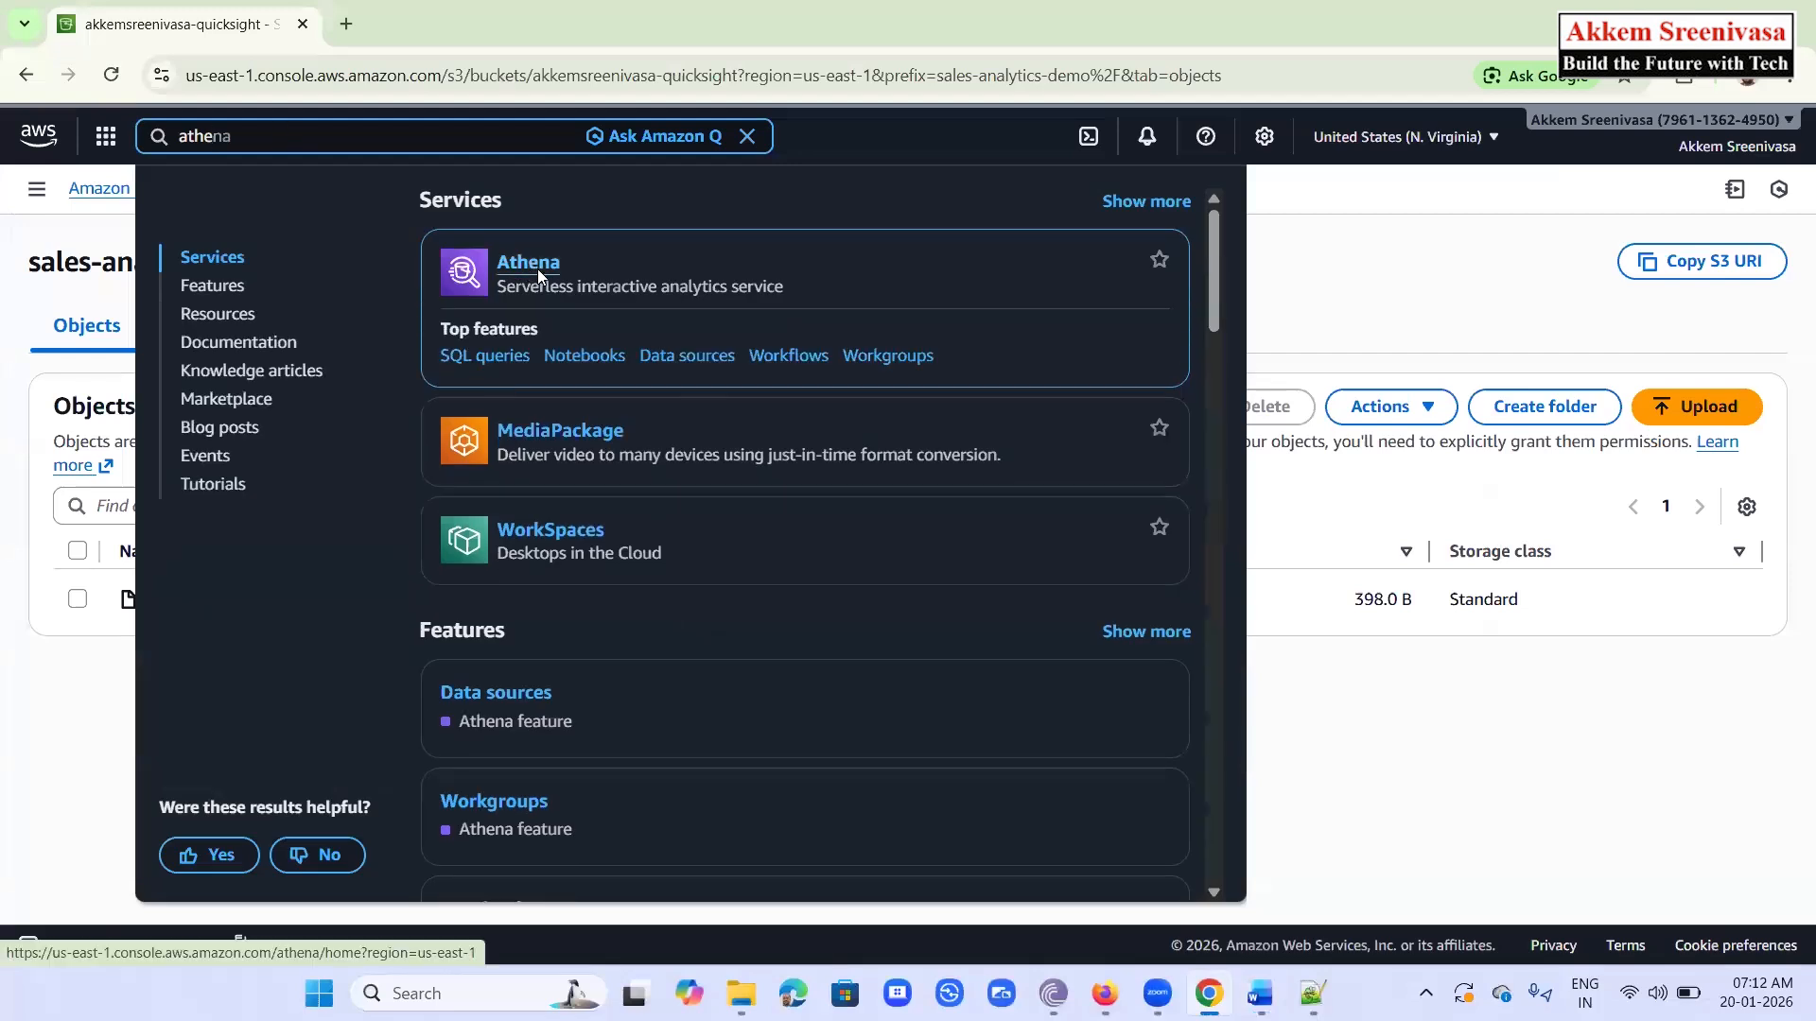
{"action": "right_click", "coordinate": [536, 266]}
{"action": "left_click", "coordinate": [608, 293]}
{"action": "left_click", "coordinate": [378, 17]}
{"action": "left_click", "coordinate": [219, 13]}
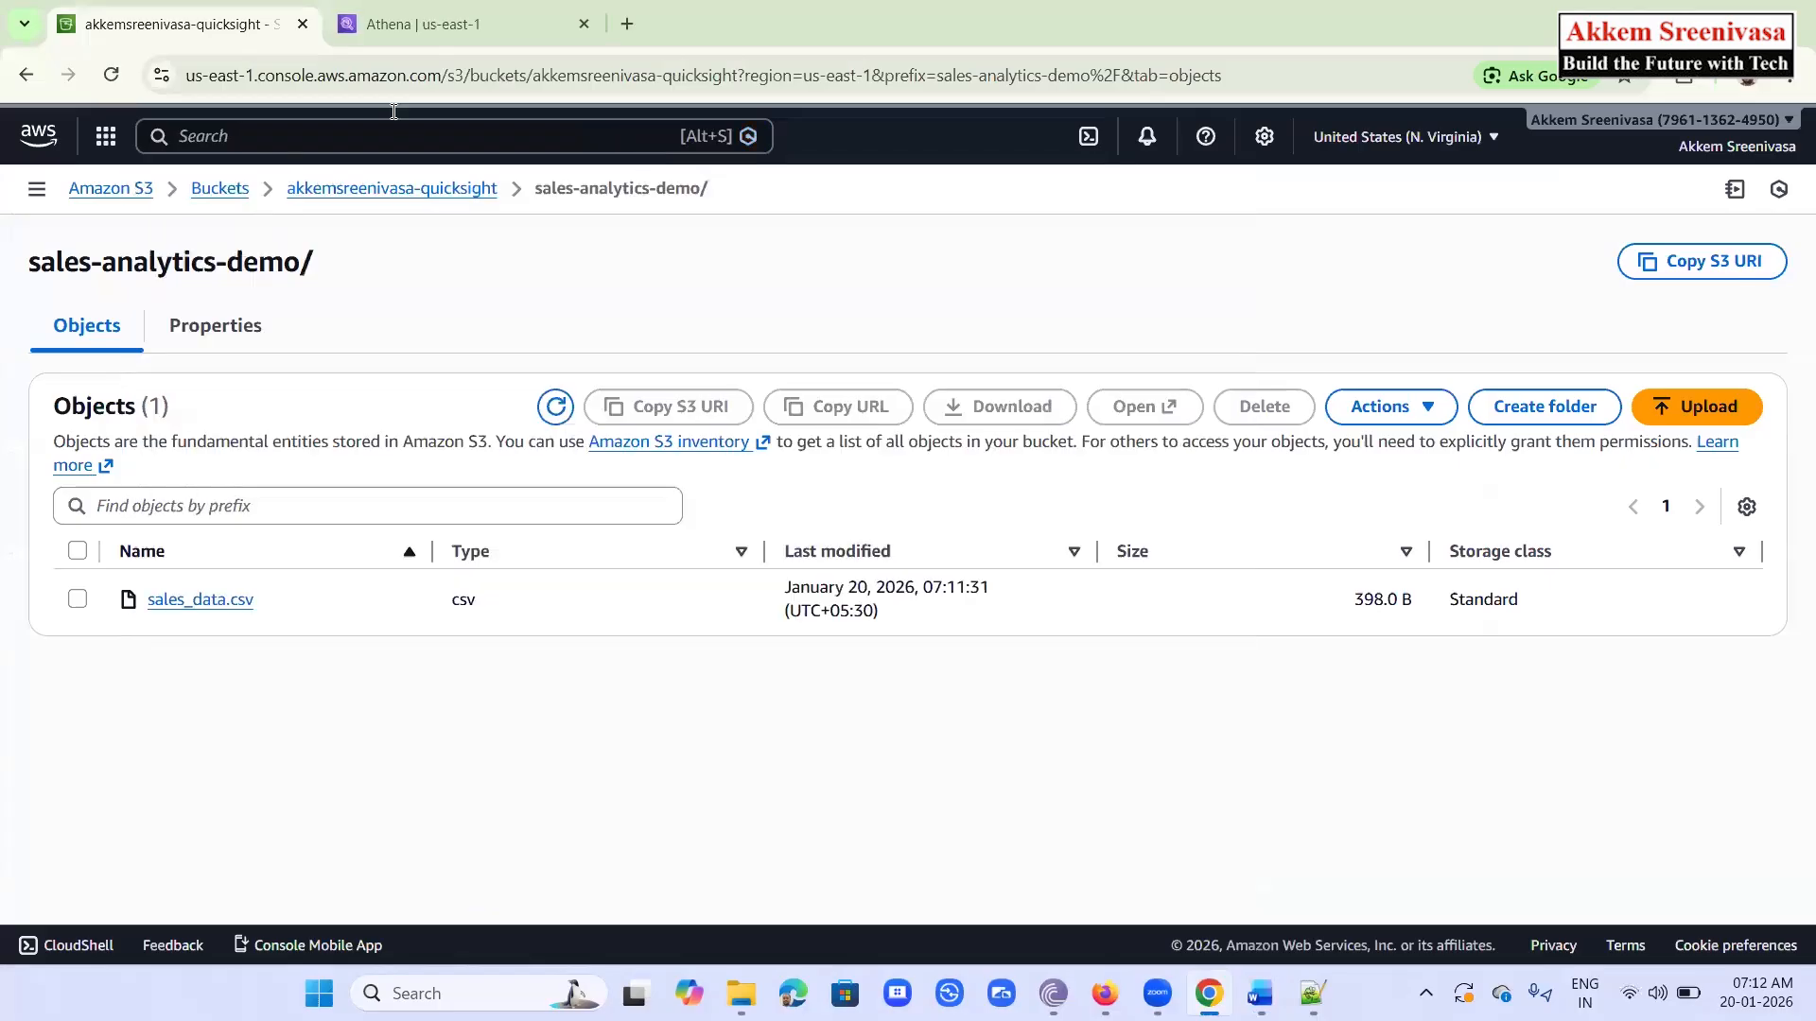
{"action": "left_click", "coordinate": [463, 18]}
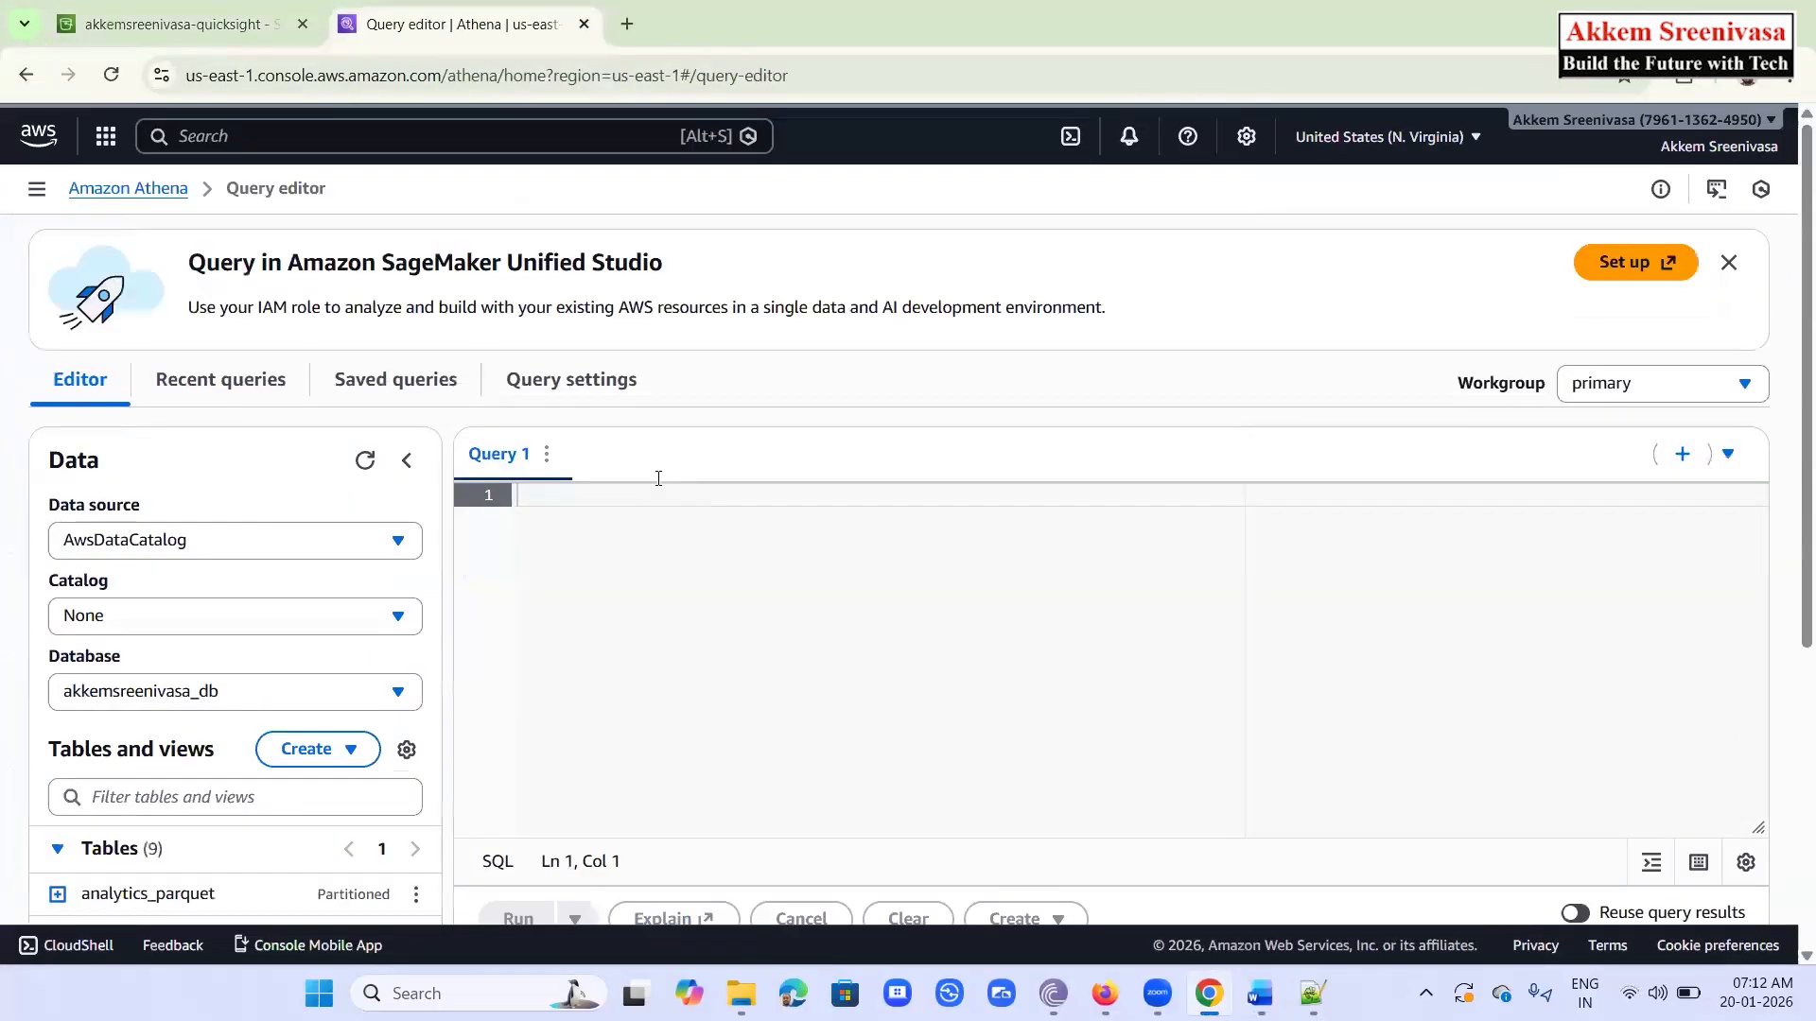
Check sales_data.csv in Notepad++, then review the database and external table statements in Step 3 of the Word guide
{"action": "left_click", "coordinate": [1313, 993]}
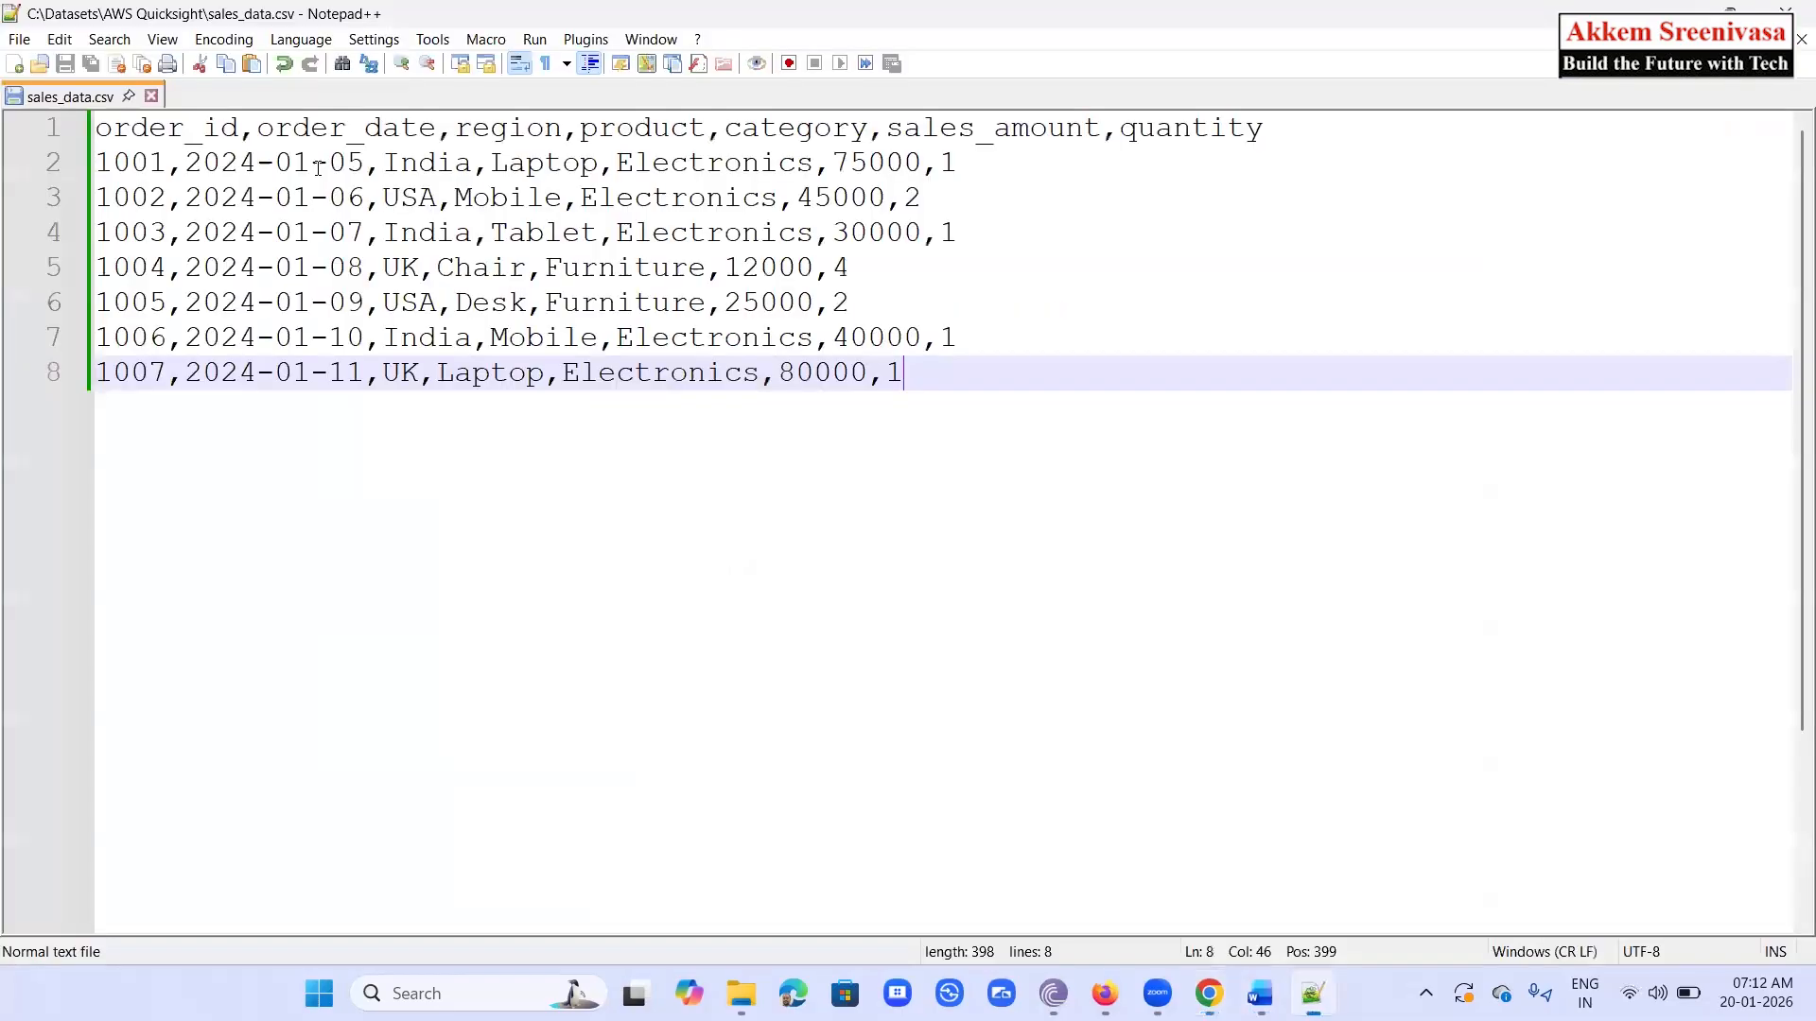
{"action": "left_click", "coordinate": [1260, 993]}
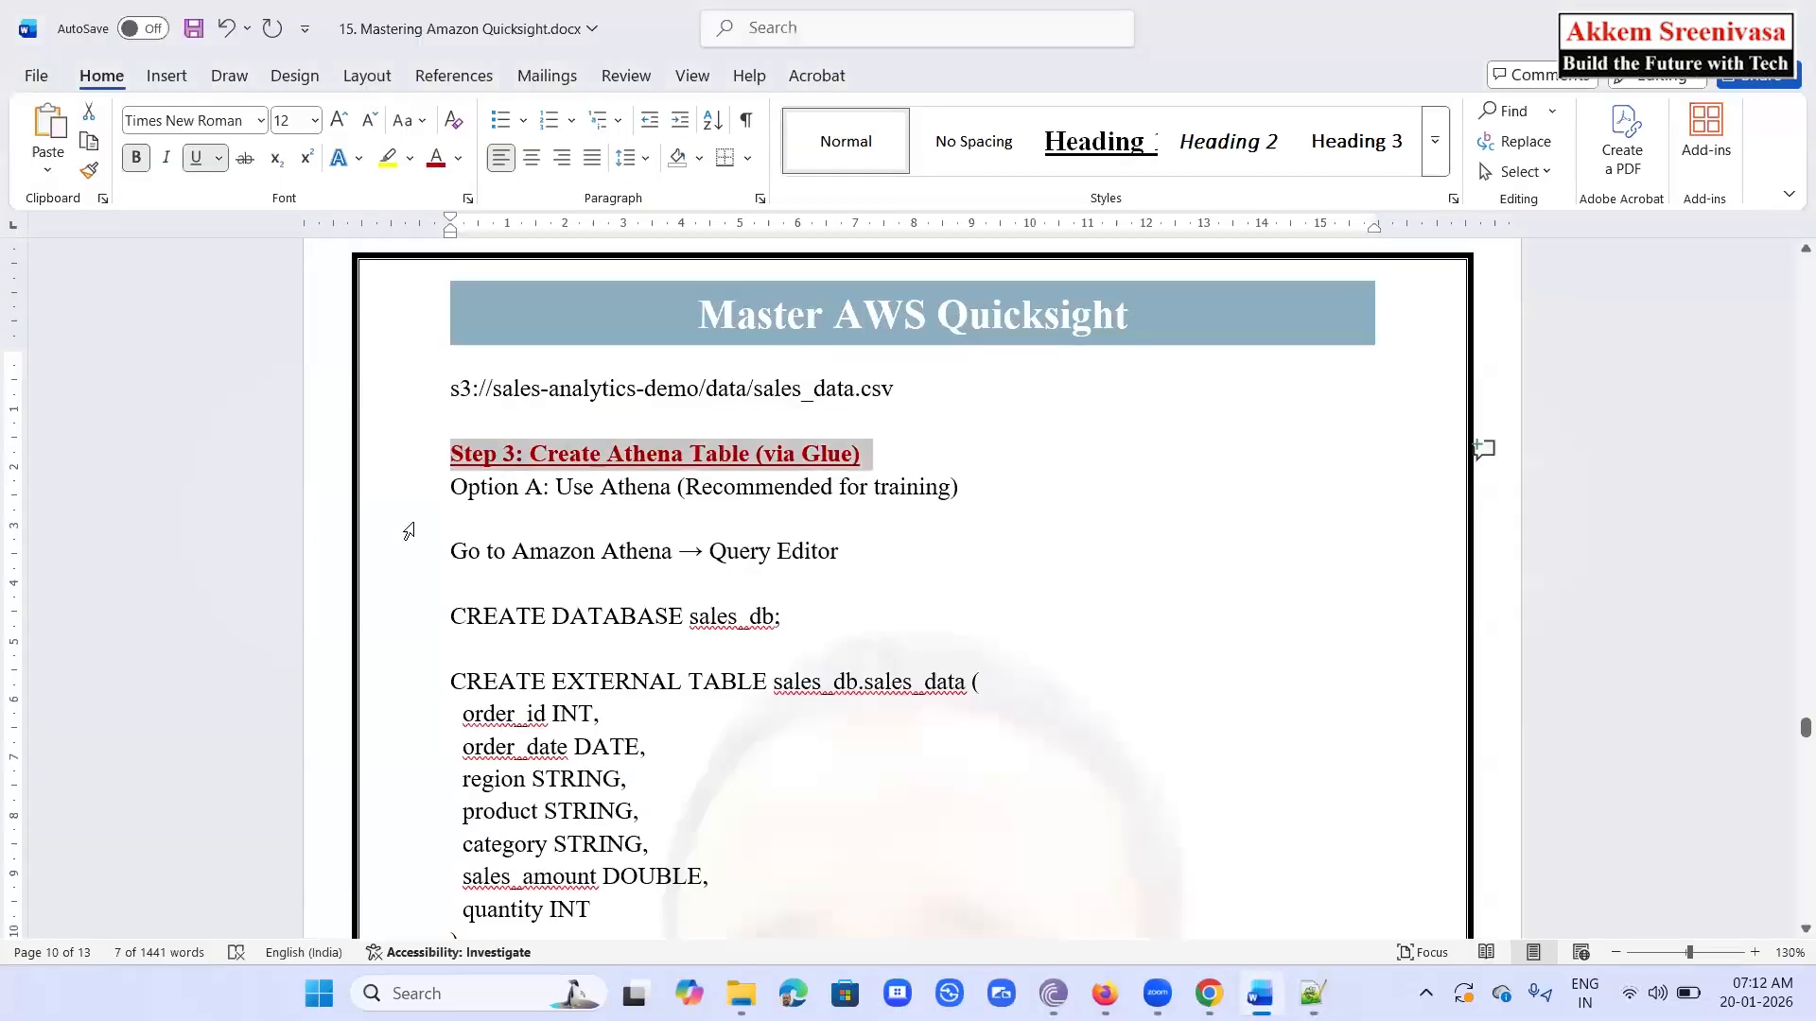
{"action": "scroll", "coordinate": [795, 738], "scroll_direction": "down", "scroll_amount": 3}
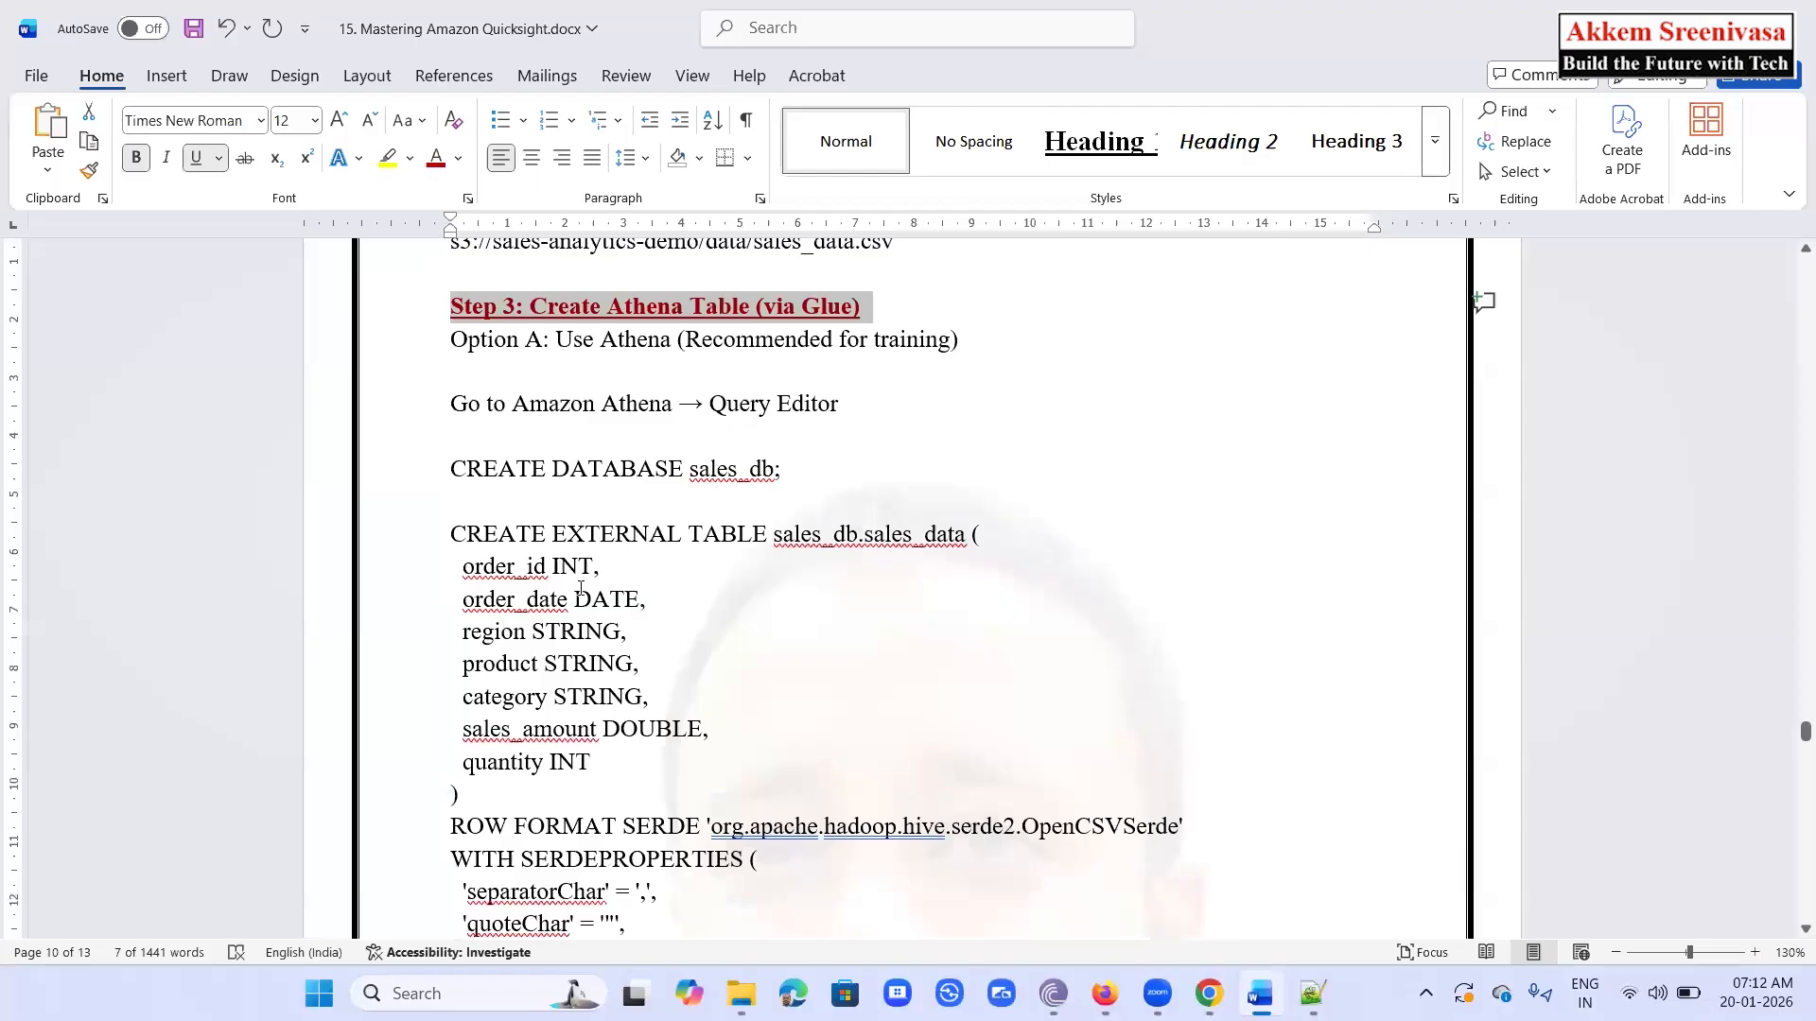
{"action": "scroll", "coordinate": [580, 588], "scroll_direction": "down", "scroll_amount": 3}
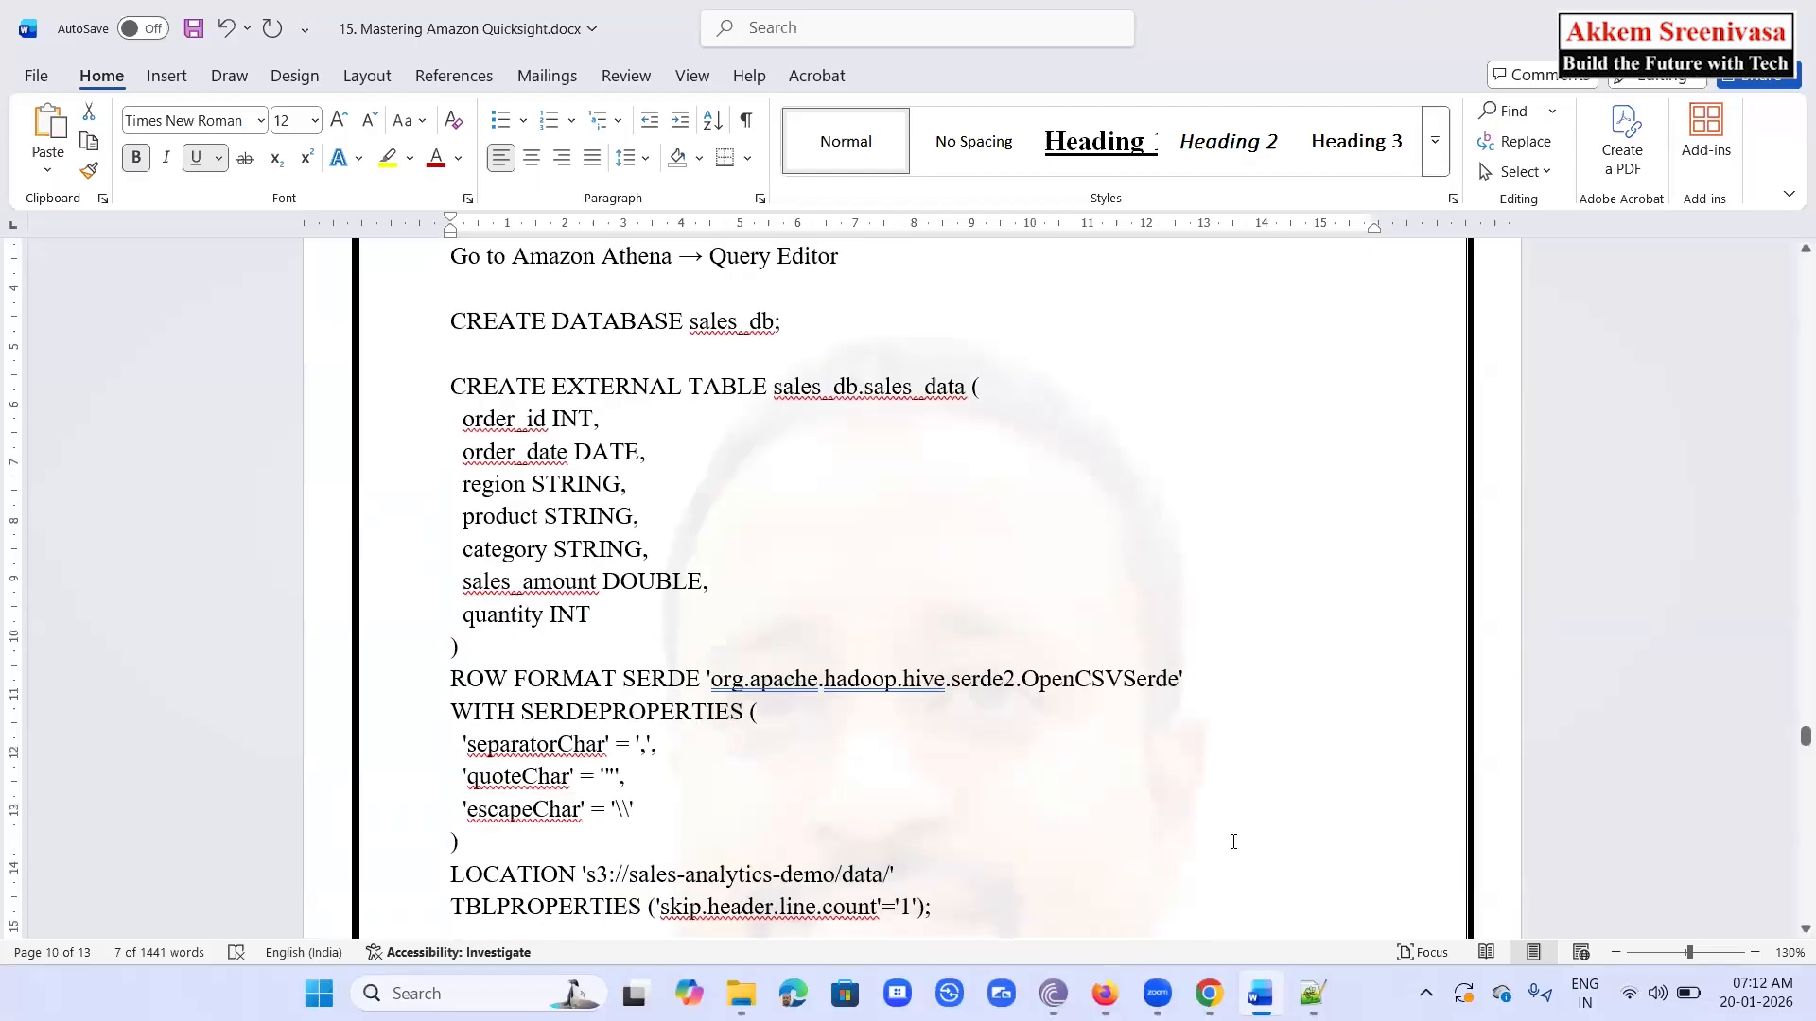
{"action": "scroll", "coordinate": [1233, 842], "scroll_direction": "down", "scroll_amount": 4}
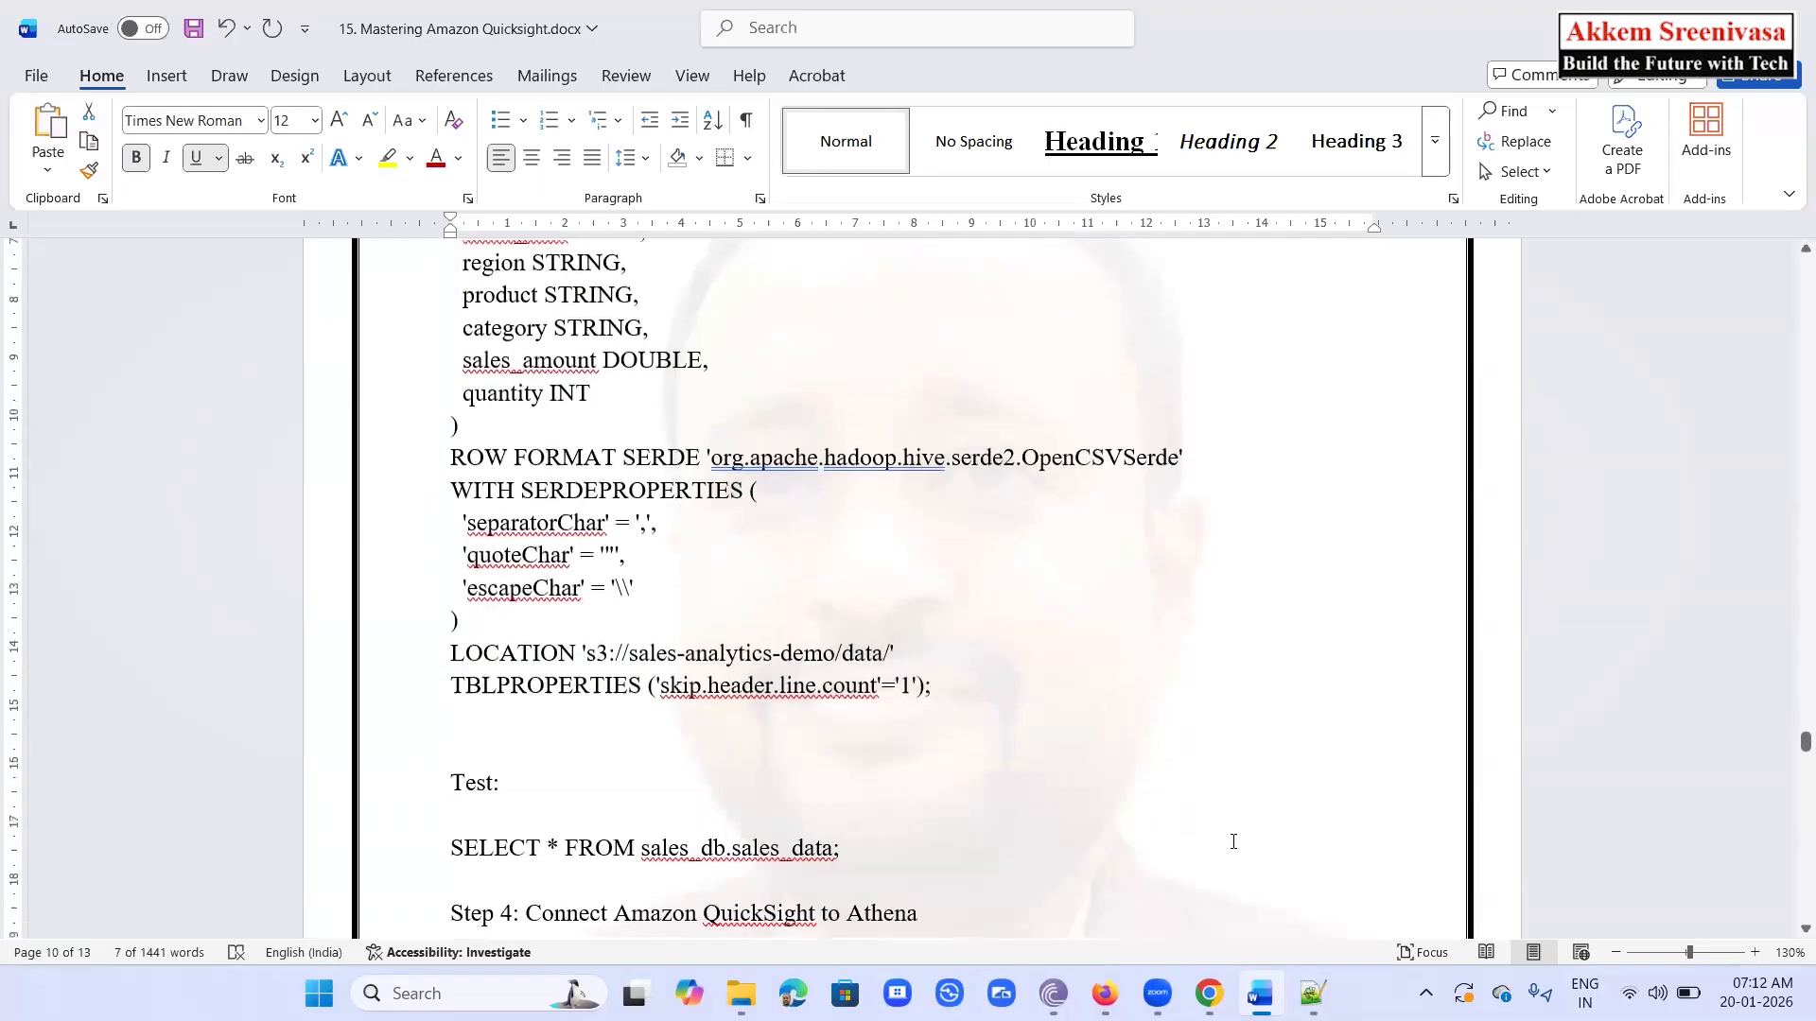
Copy the full S3 path of the sales-analytics-demo folder from Step 2 of the guide
{"action": "scroll", "coordinate": [1233, 842], "scroll_direction": "up", "scroll_amount": 20}
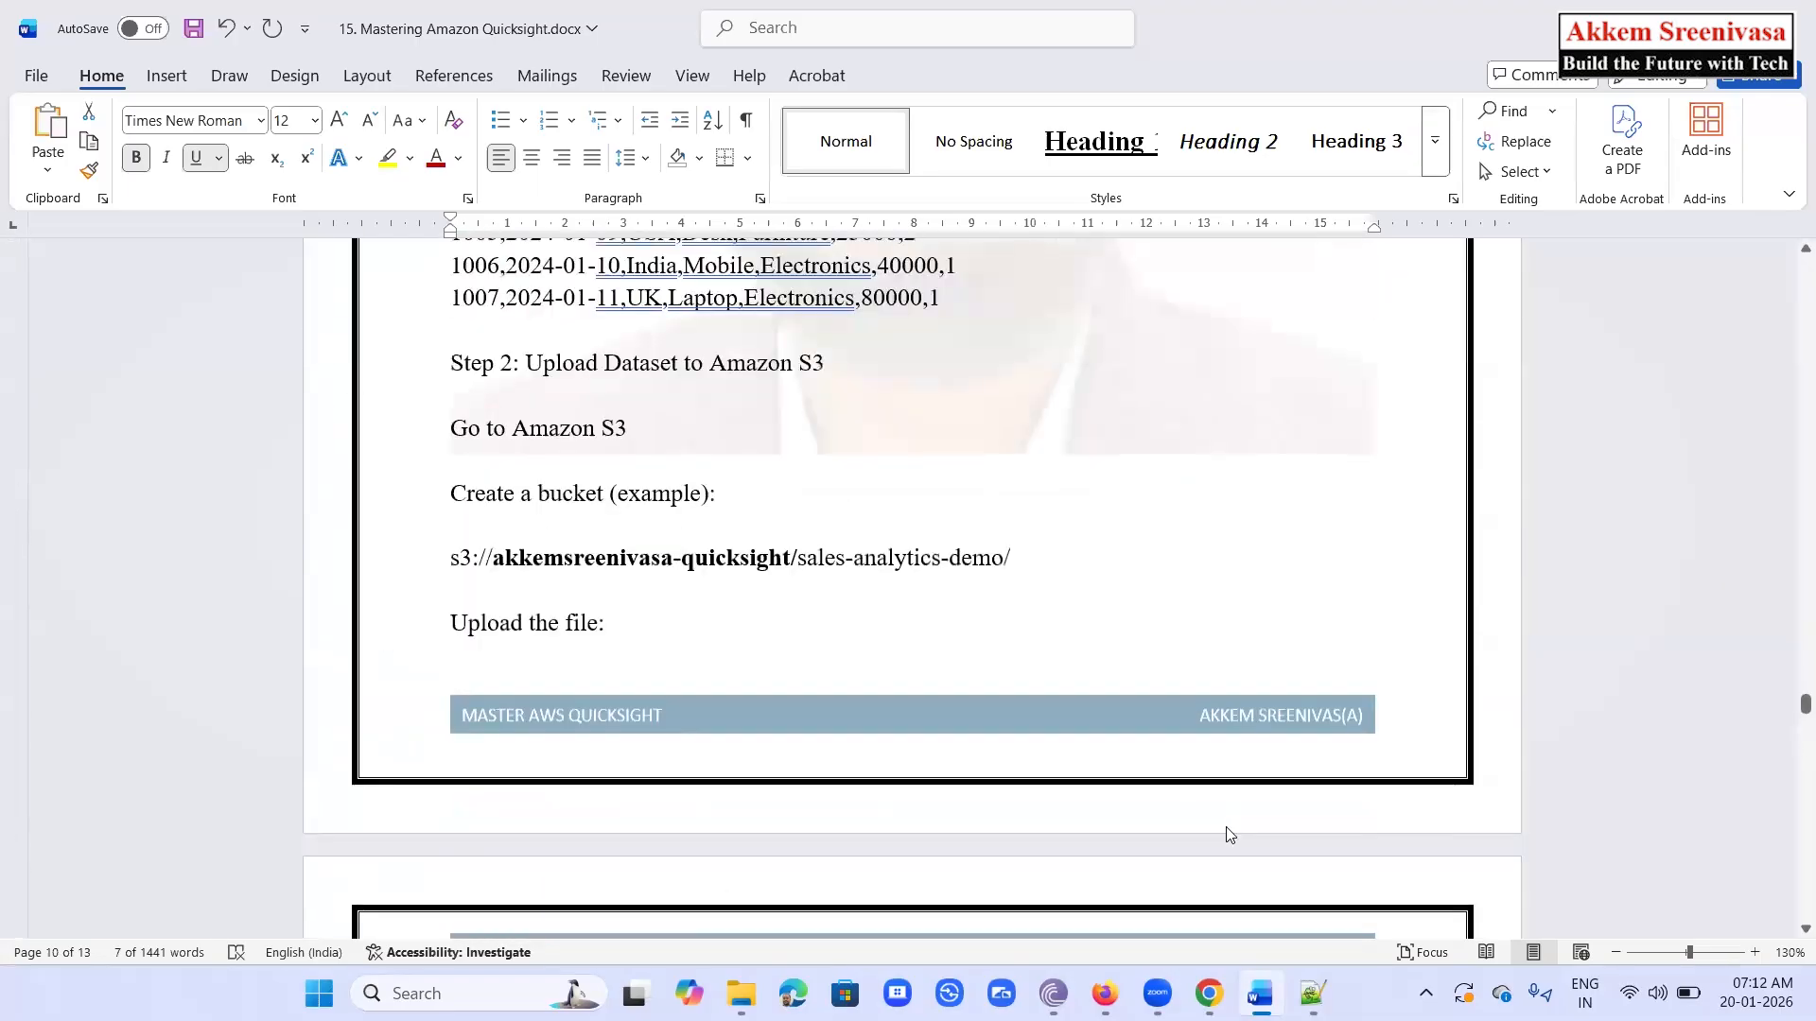
{"action": "scroll", "coordinate": [1227, 834], "scroll_direction": "up", "scroll_amount": 2}
{"action": "left_click_drag", "start_coordinate": [453, 644], "coordinate": [1175, 669]}
{"action": "key", "text": "ctrl+c"}
Replace the LOCATION path in the guide's CREATE EXTERNAL TABLE statement with the copied S3 path, ending it in sales-analytics-demo/ without a trailing space
{"action": "scroll", "coordinate": [1245, 717], "scroll_direction": "down", "scroll_amount": 5}
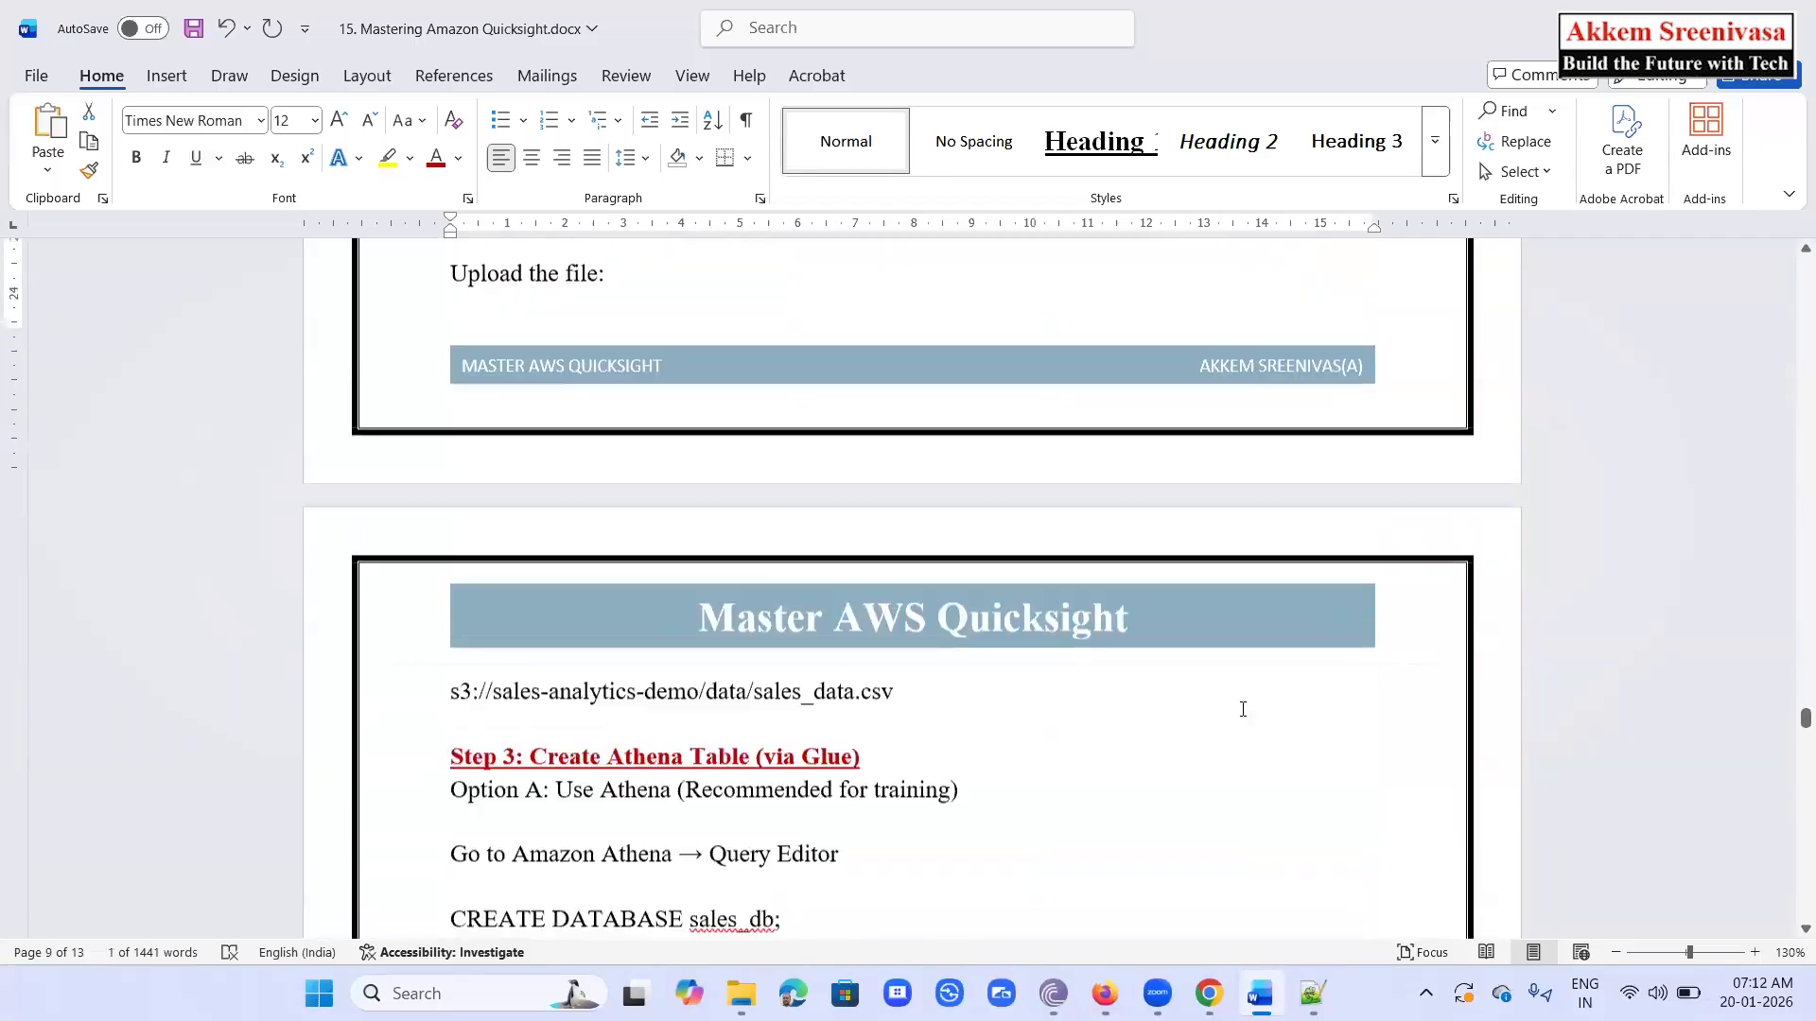
{"action": "scroll", "coordinate": [1242, 709], "scroll_direction": "down", "scroll_amount": 10}
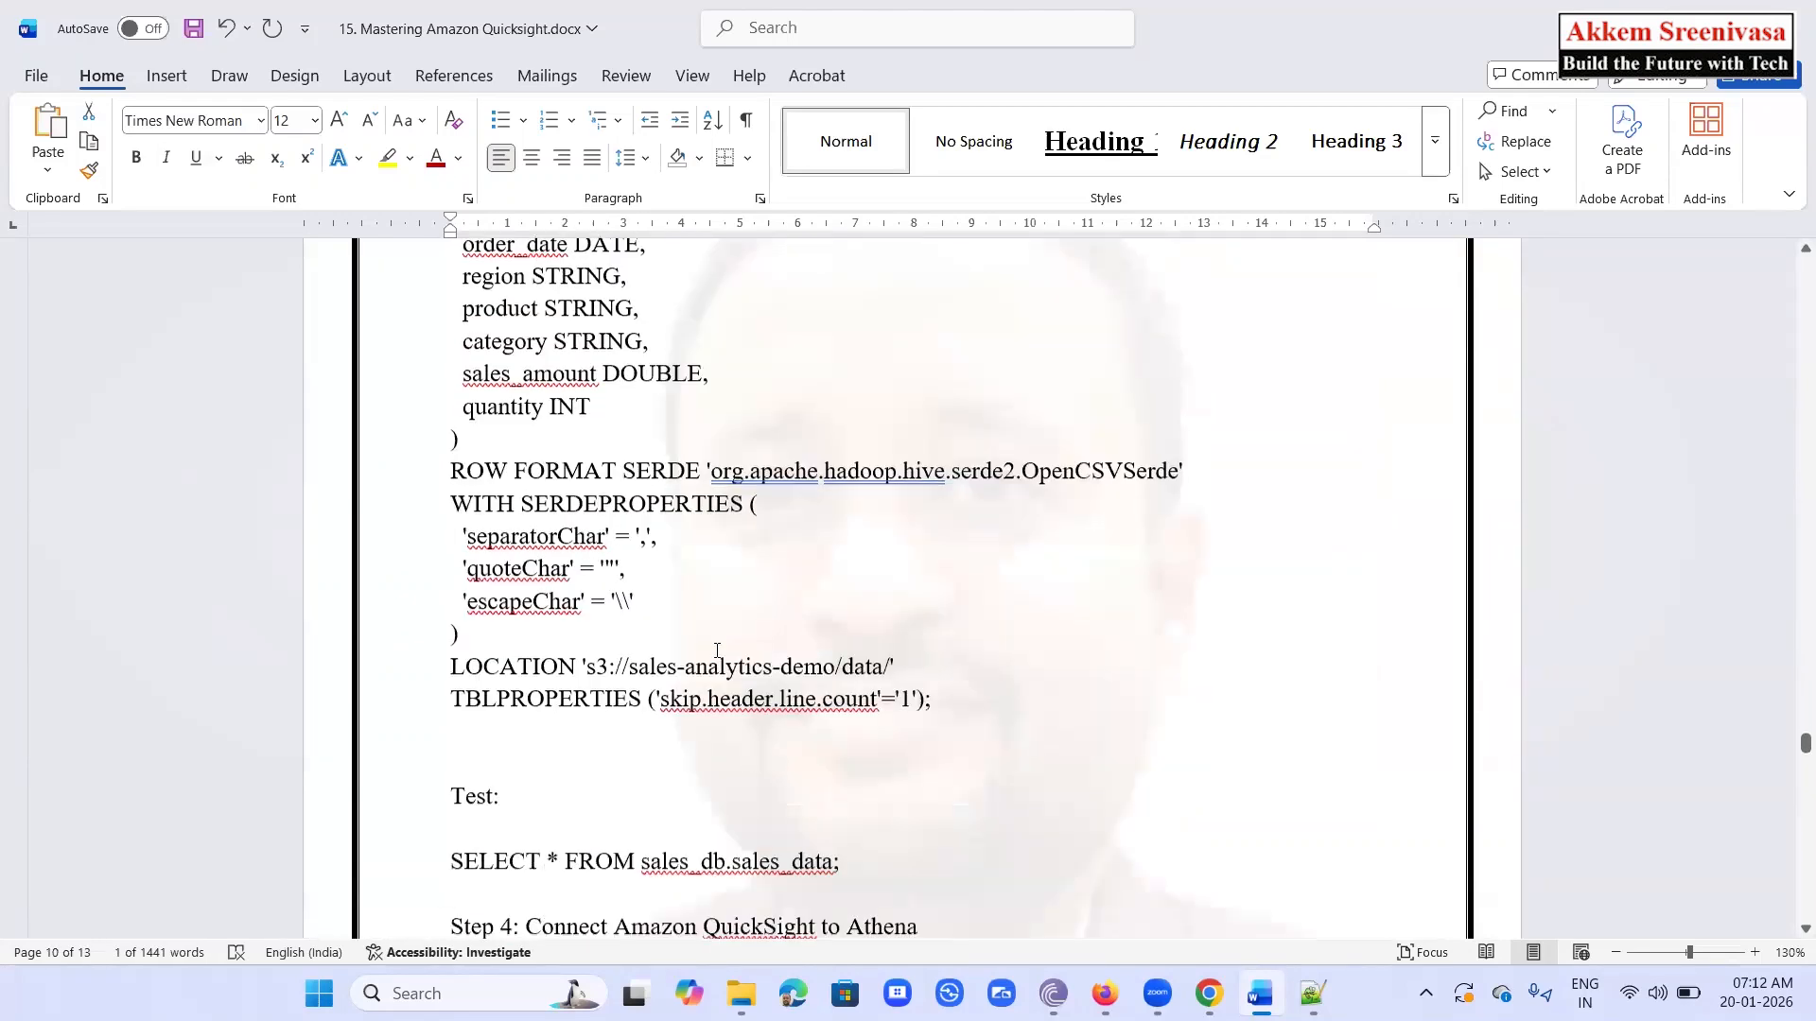
{"action": "scroll", "coordinate": [717, 651], "scroll_direction": "down", "scroll_amount": 1}
{"action": "left_click", "coordinate": [586, 580]}
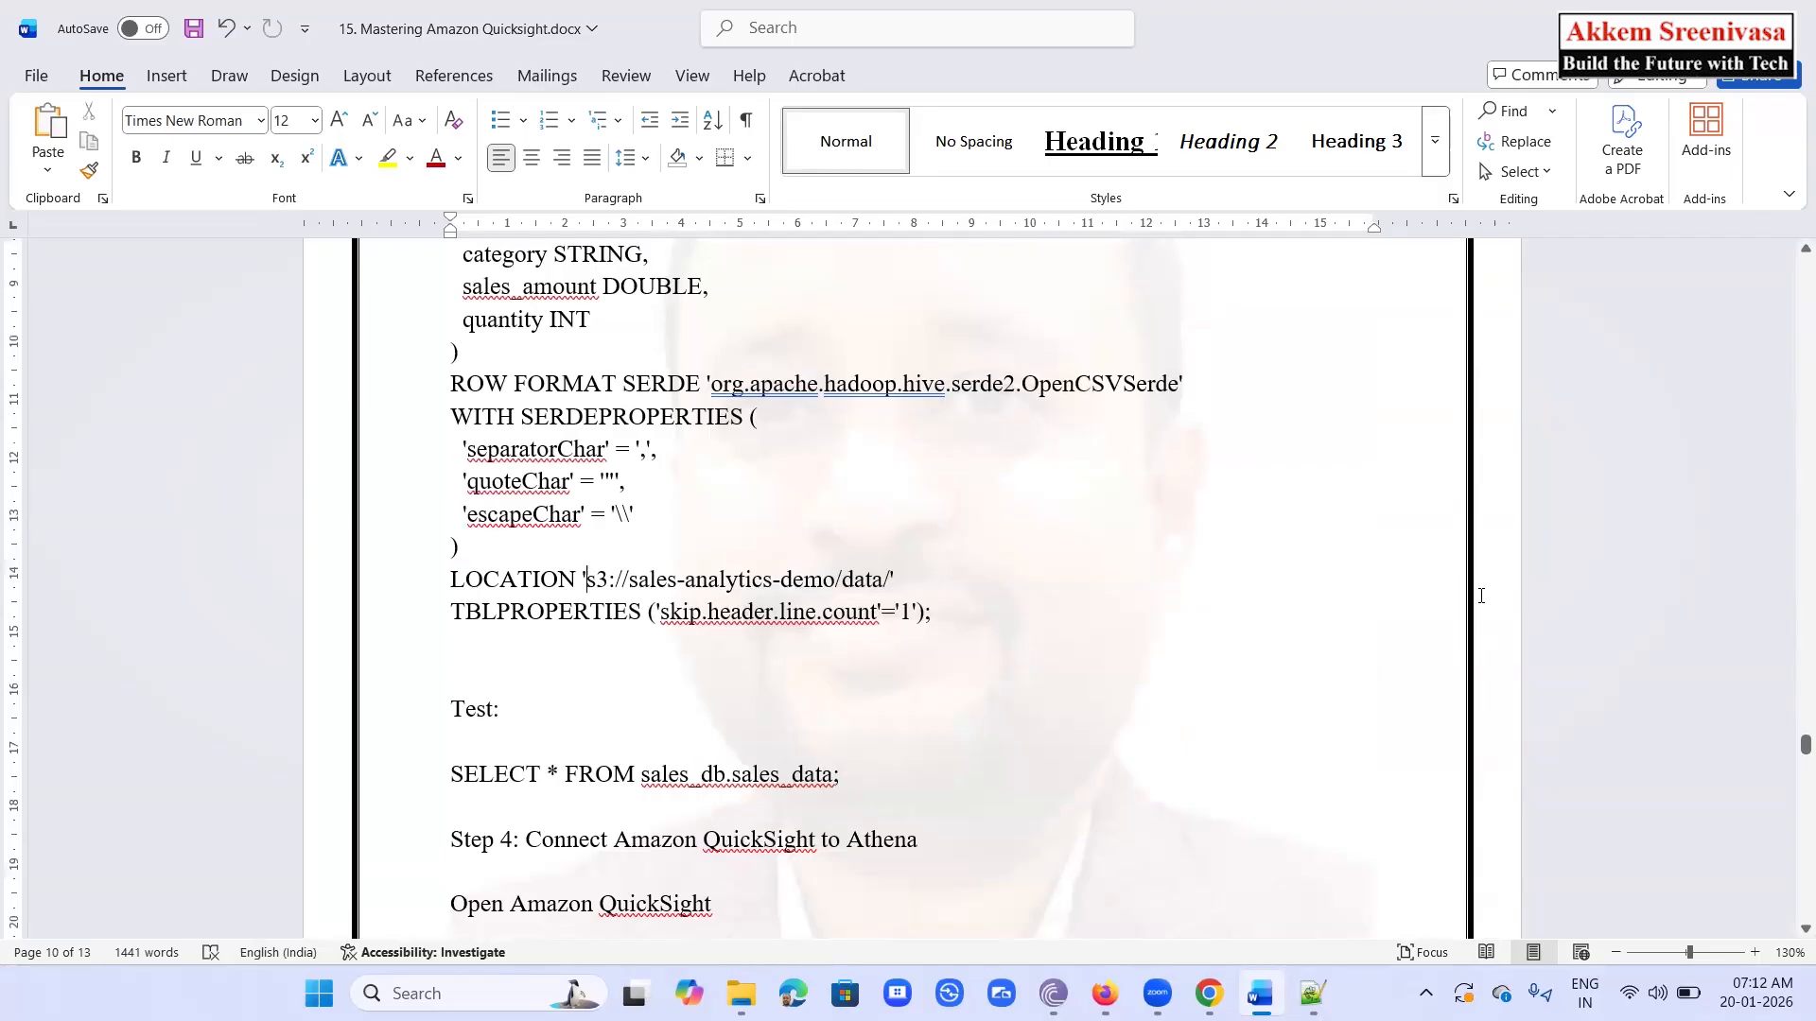
{"action": "key", "text": "Delete"}
{"action": "key", "text": "Delete"}
{"action": "key", "text": "Delete"}
{"action": "key", "text": "Delete"}
{"action": "key", "text": "Delete"}
{"action": "key", "text": "Delete"}
{"action": "key", "text": "Delete"}
{"action": "key", "text": "Delete"}
{"action": "key", "text": "Delete"}
{"action": "key", "text": "Delete"}
{"action": "key", "text": "Delete"}
{"action": "key", "text": "Delete"}
{"action": "key", "text": "Delete"}
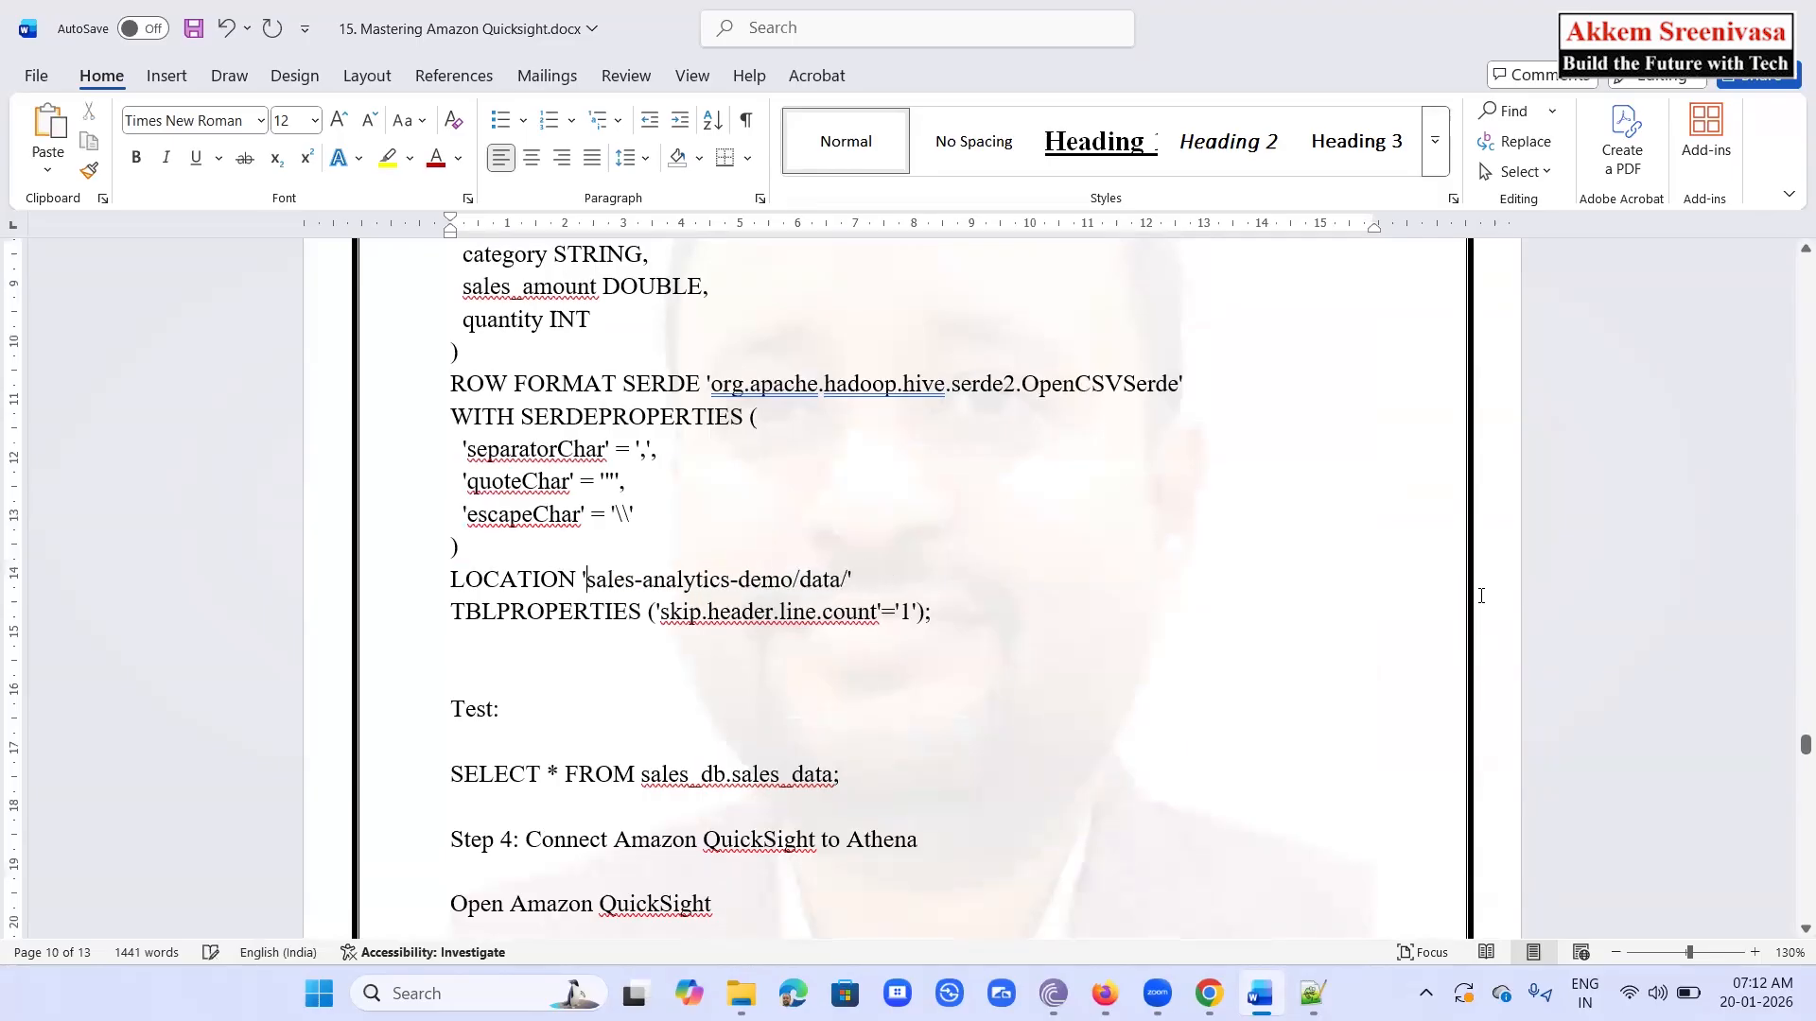
{"action": "key", "text": "Delete"}
{"action": "key", "text": "Delete"}
{"action": "key", "text": "Delete"}
{"action": "key", "text": "Delete"}
{"action": "key", "text": "Delete"}
{"action": "key", "text": "Delete"}
{"action": "key", "text": "Delete"}
{"action": "key", "text": "Delete"}
{"action": "key", "text": "Delete"}
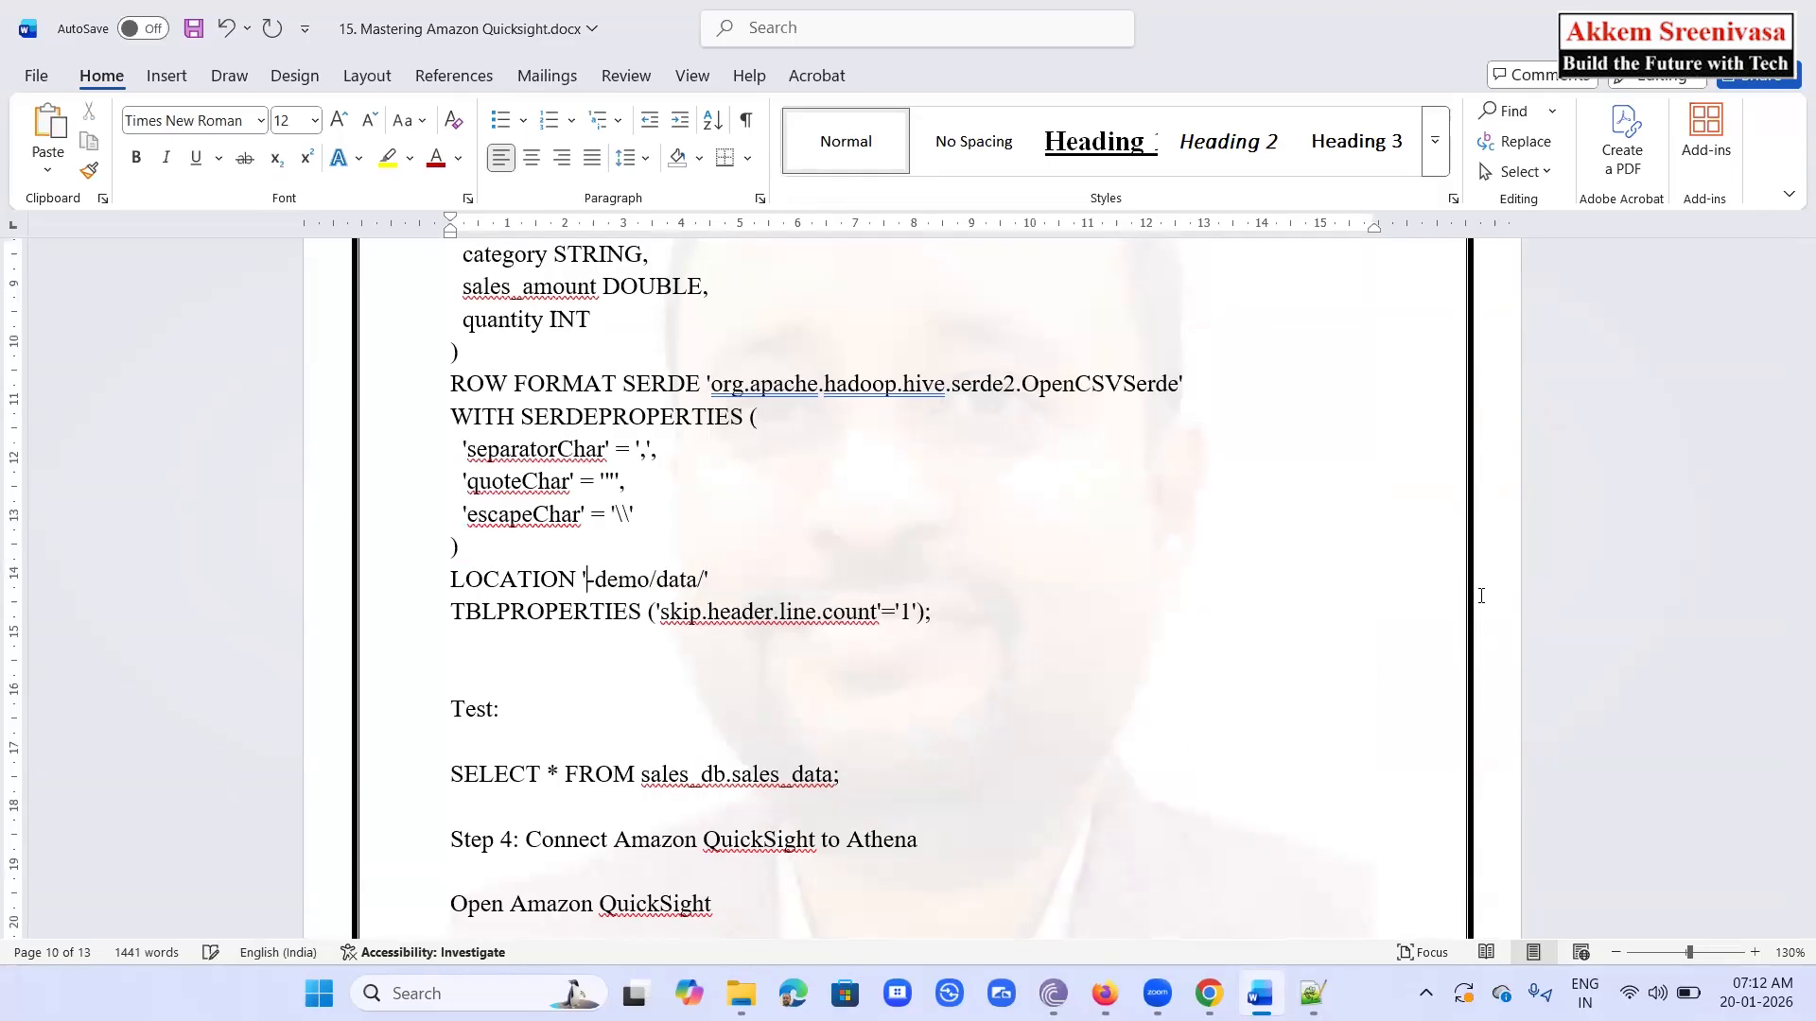
{"action": "key", "text": "Delete"}
{"action": "key", "text": "Delete"}
{"action": "key", "text": "Delete"}
{"action": "key", "text": "Delete"}
{"action": "key", "text": "Delete"}
{"action": "key", "text": "Delete"}
{"action": "key", "text": "Delete"}
{"action": "key", "text": "Delete"}
{"action": "key", "text": "Delete"}
{"action": "key", "text": "ctrl+v"}
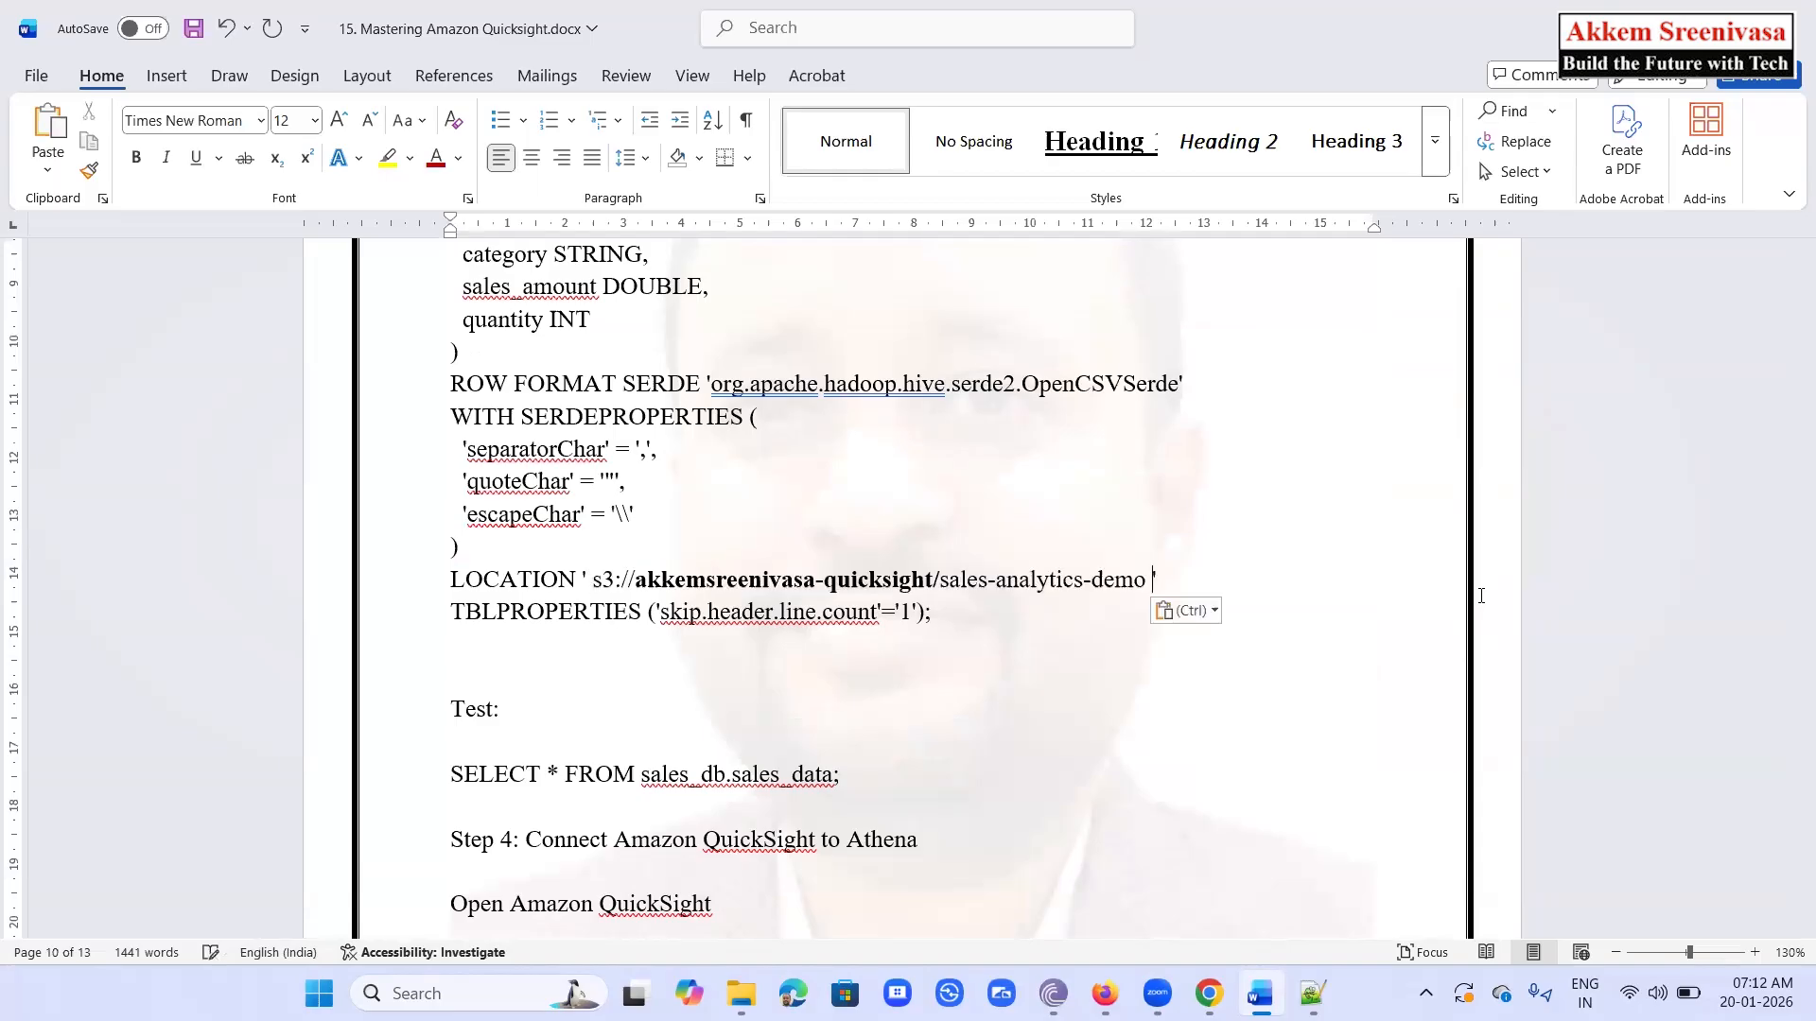
{"action": "key", "text": "BackSpace"}
{"action": "type", "text": "/"}
{"action": "scroll", "coordinate": [638, 454], "scroll_direction": "up", "scroll_amount": 4}
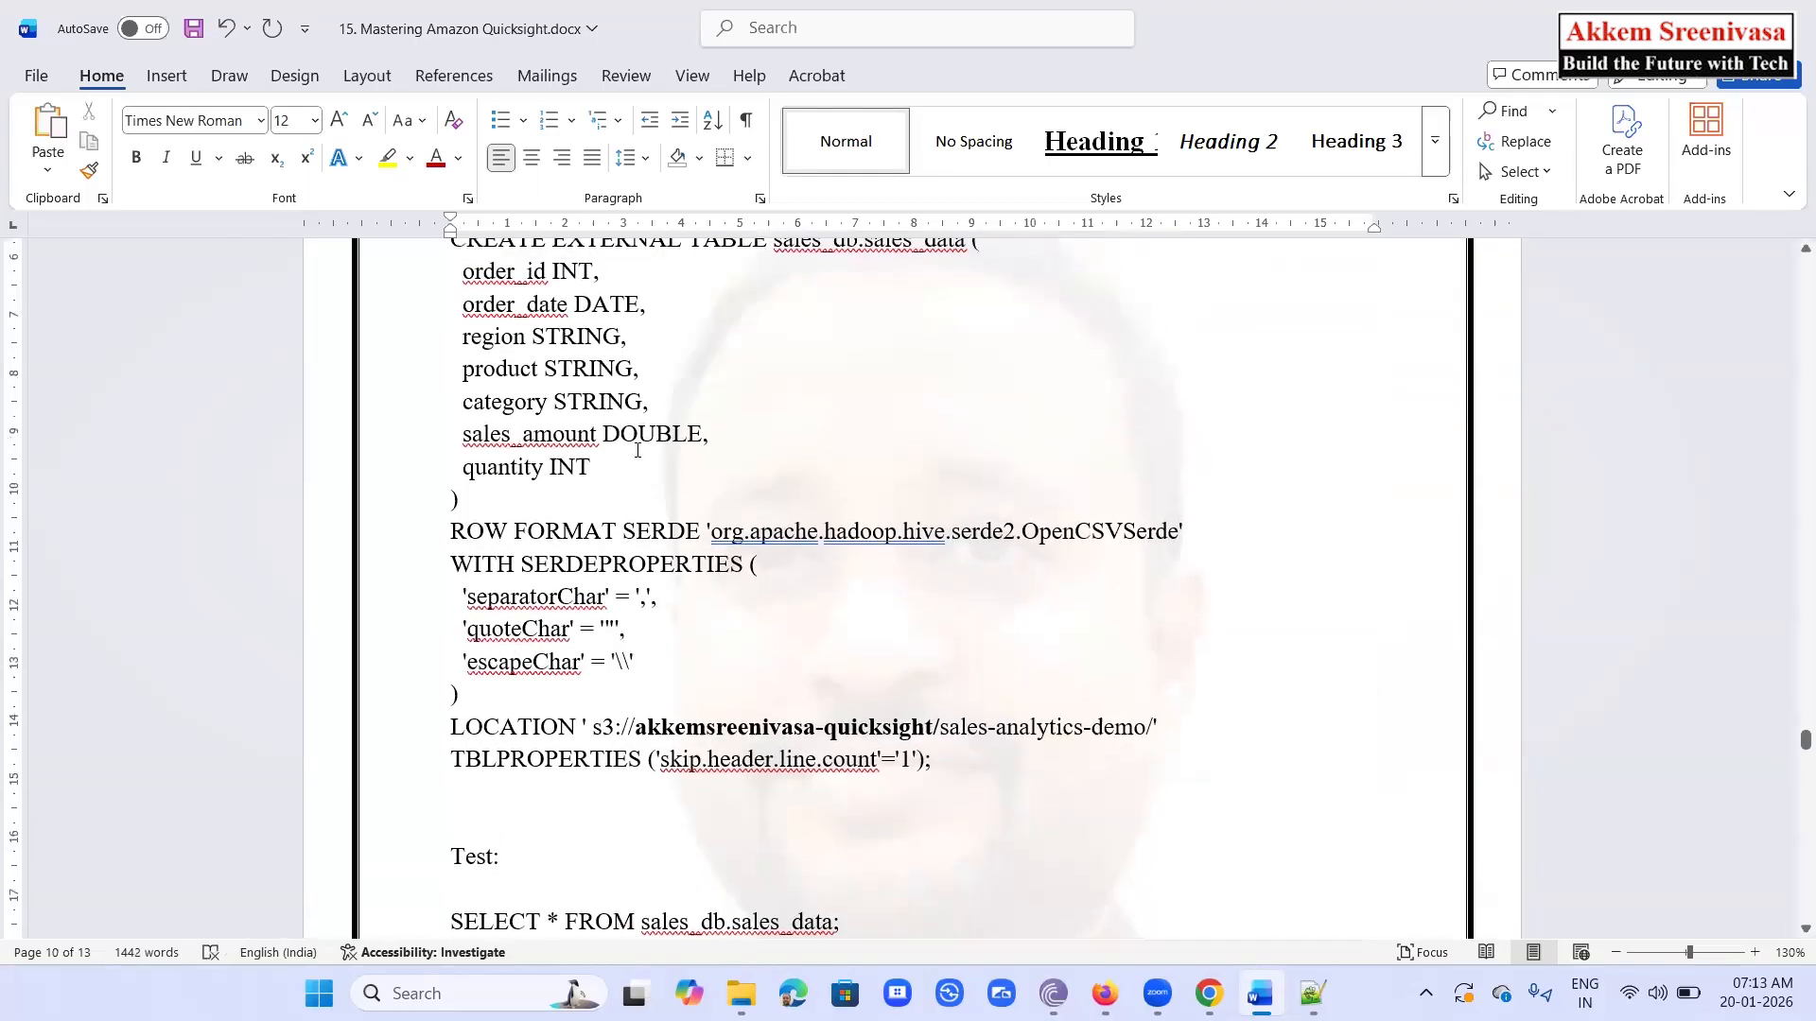
Copy the CREATE DATABASE sales_db; statement from the Word guide and run it in the Athena query editor in Chrome
{"action": "scroll", "coordinate": [638, 454], "scroll_direction": "up", "scroll_amount": 1}
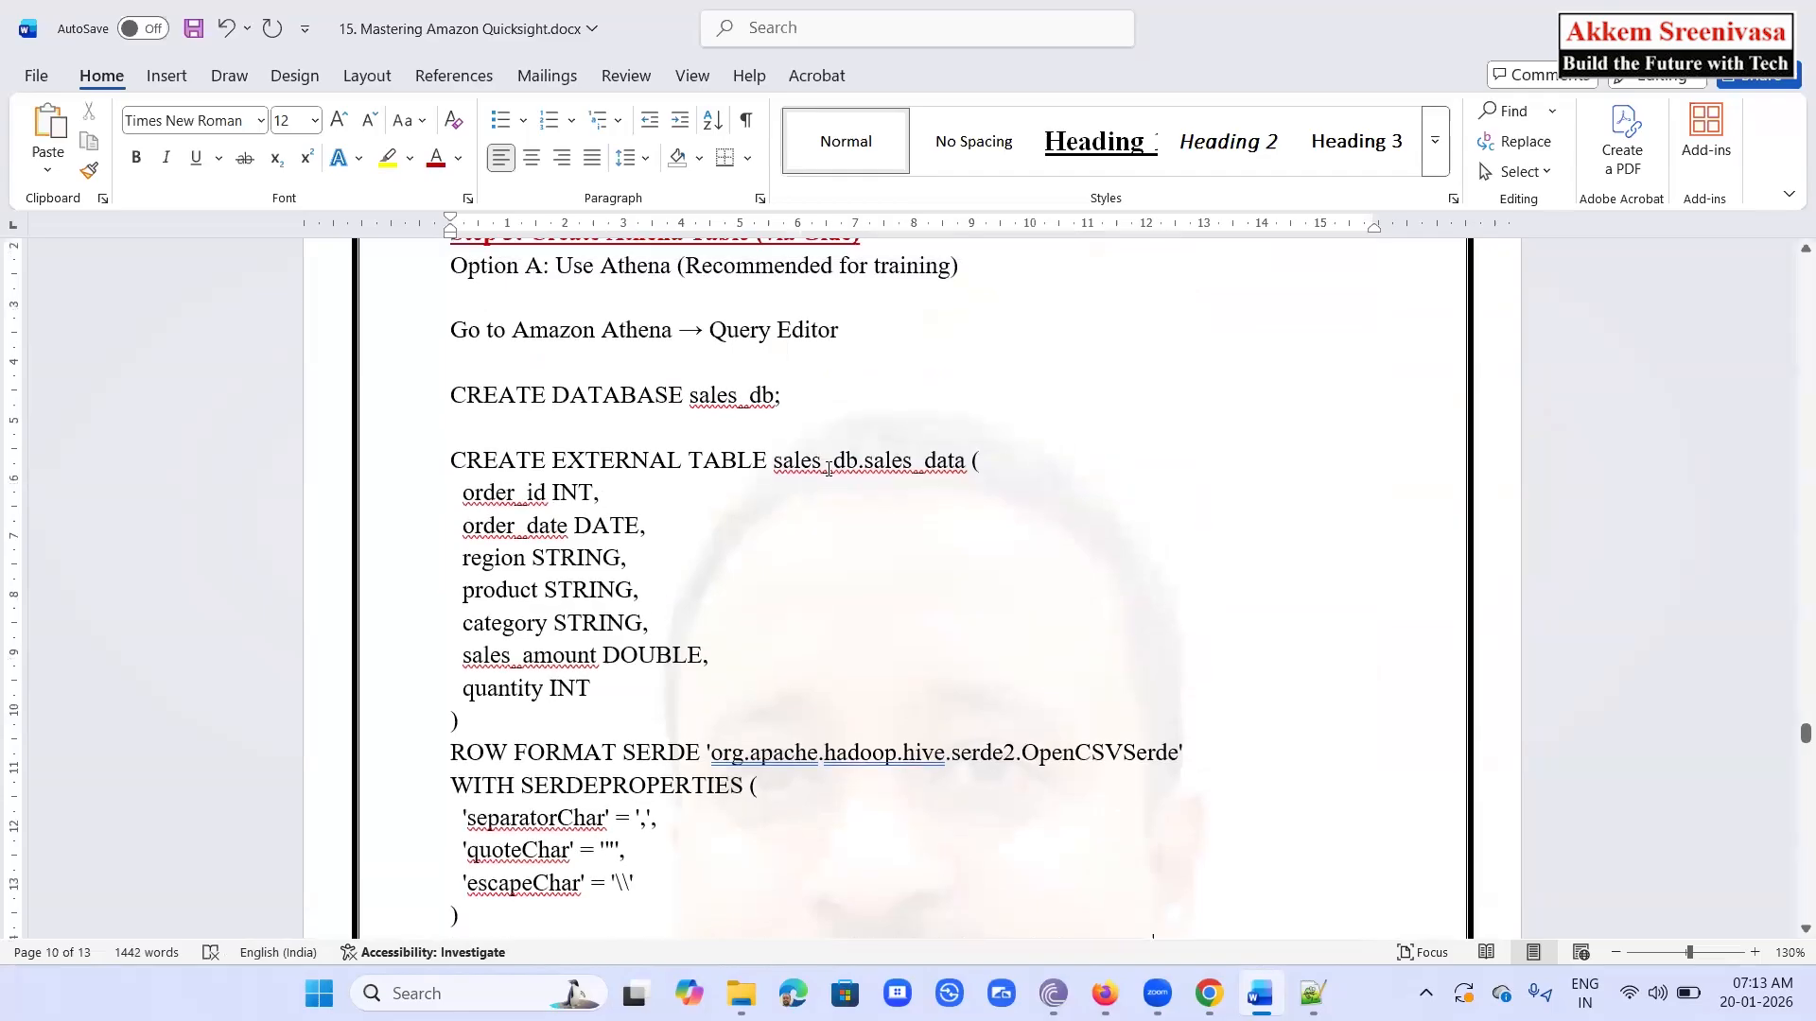
{"action": "left_click_drag", "start_coordinate": [799, 393], "coordinate": [445, 394]}
{"action": "key", "text": "ctrl+c"}
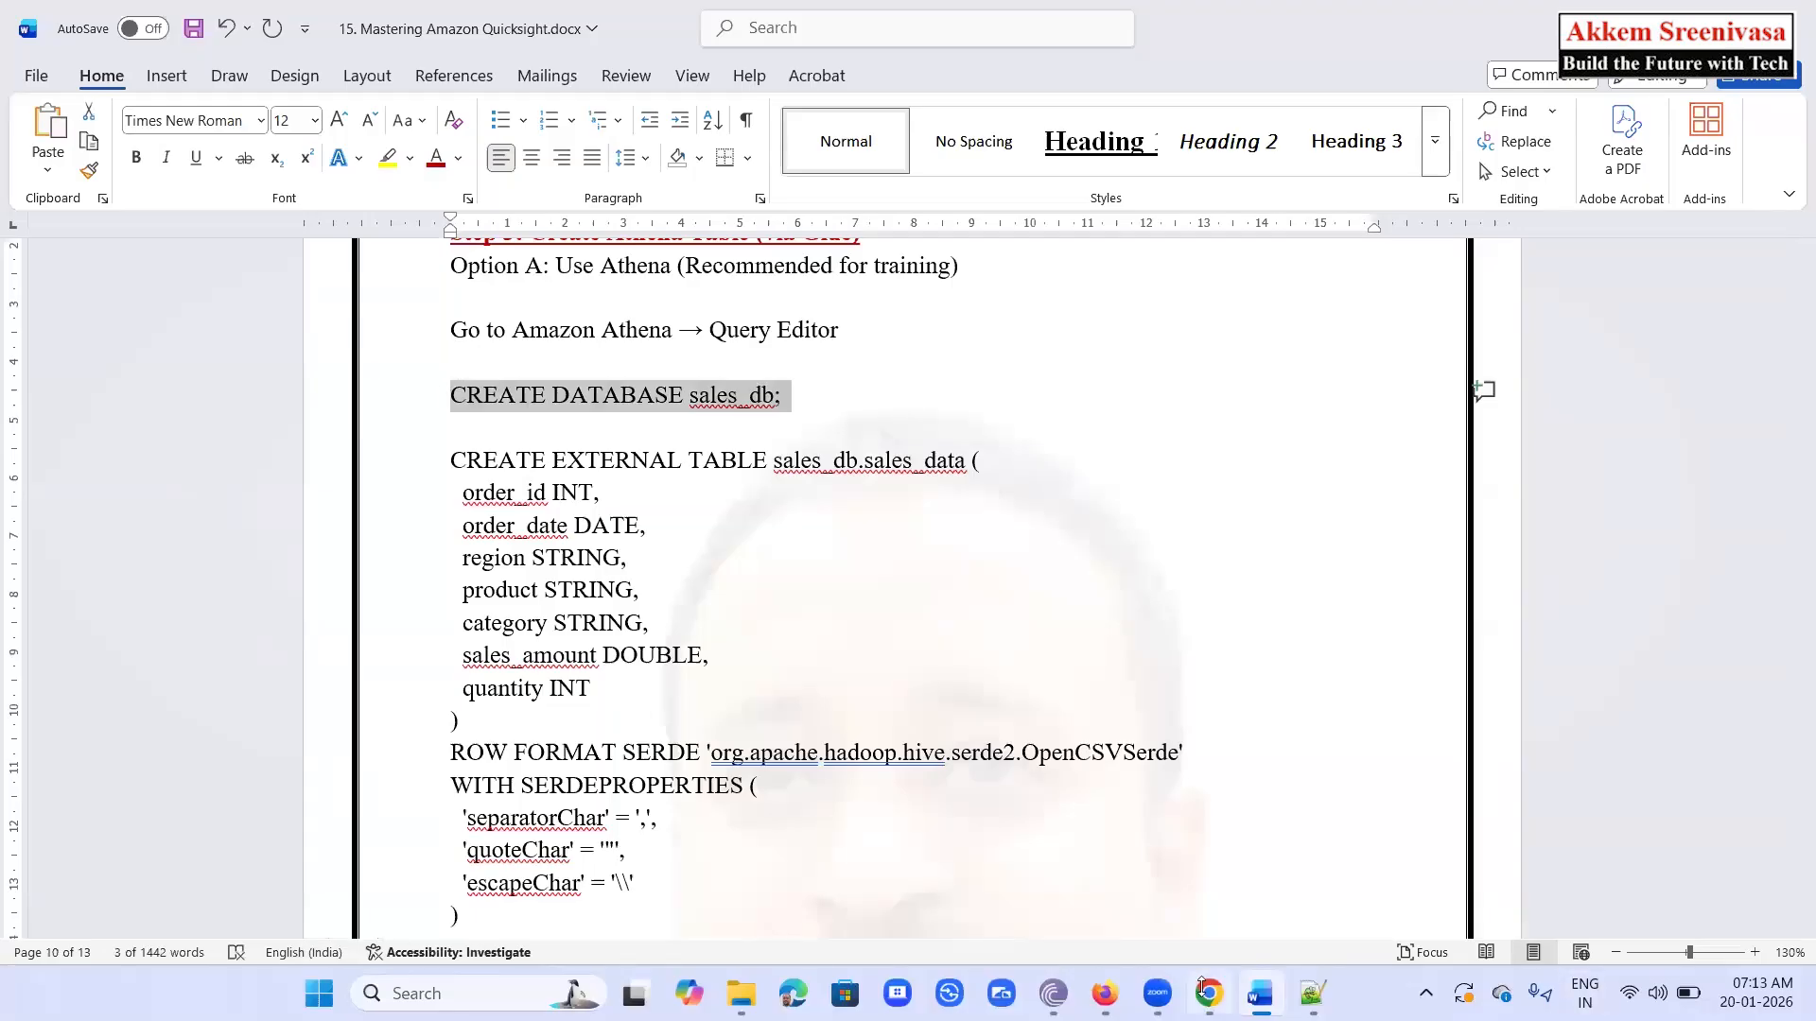
{"action": "key", "text": "alt+Tab"}
{"action": "key", "text": "ctrl+v"}
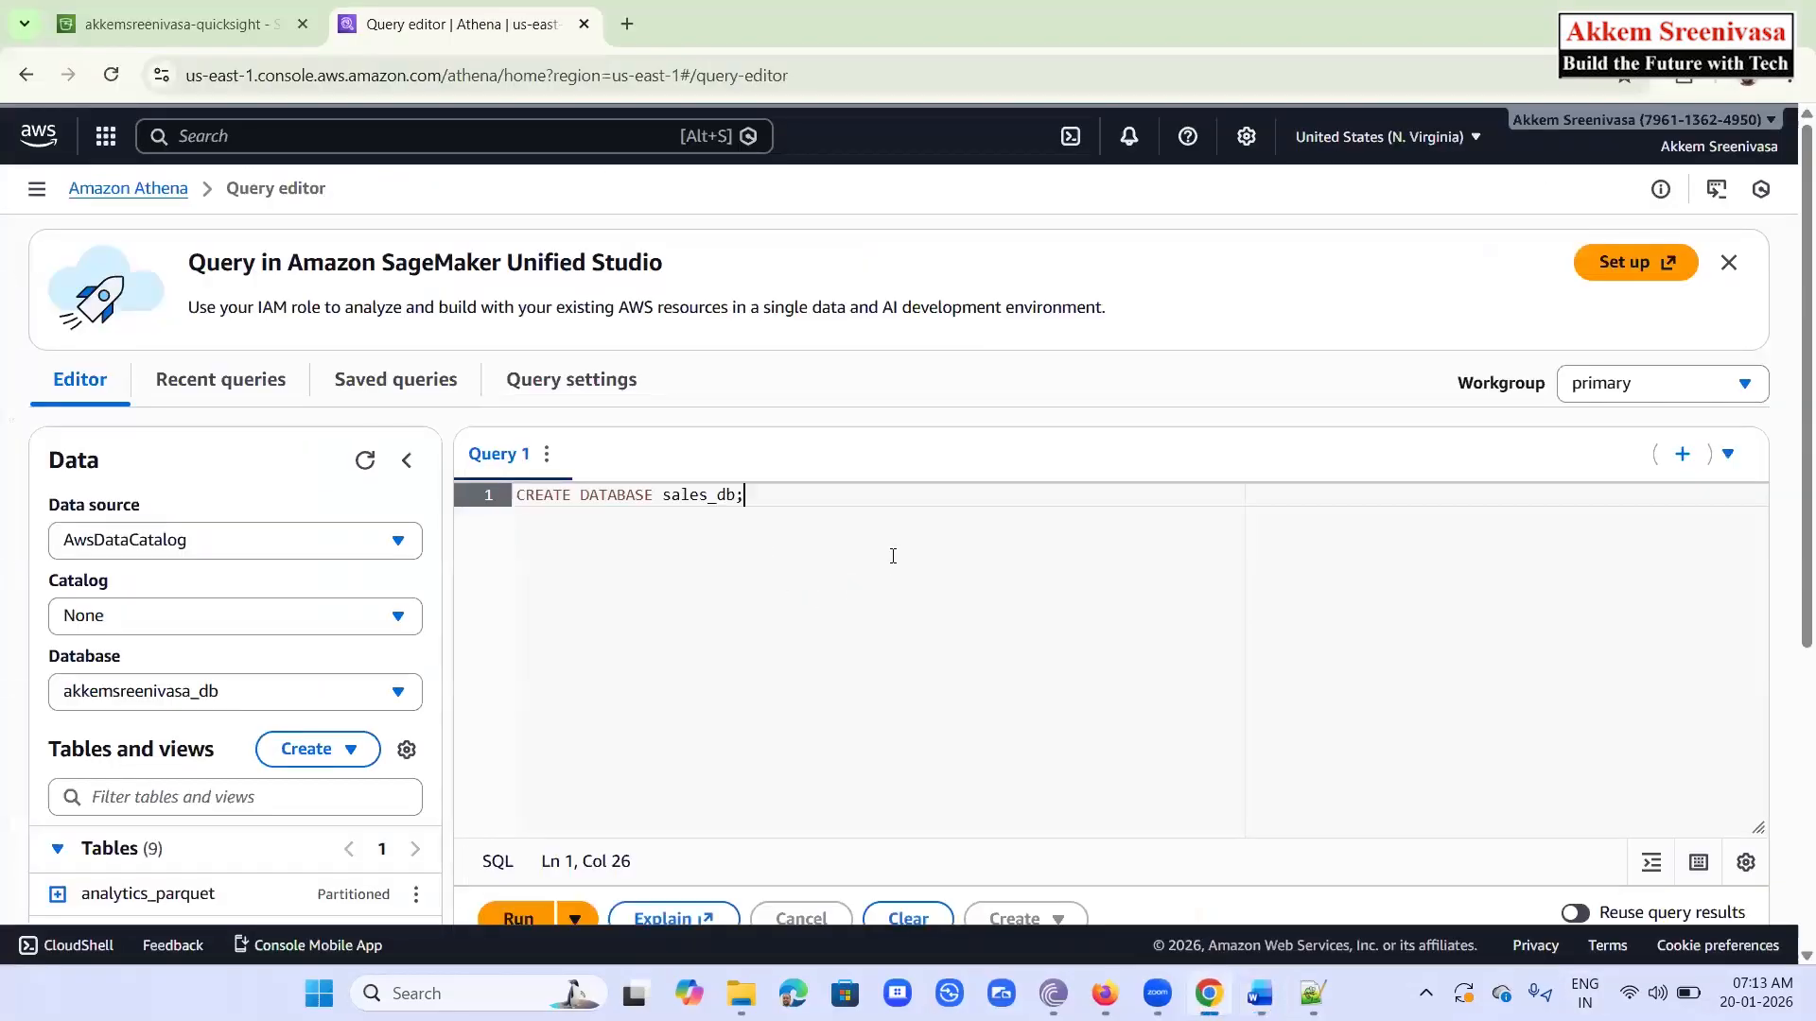
{"action": "left_click_drag", "start_coordinate": [823, 501], "coordinate": [400, 481]}
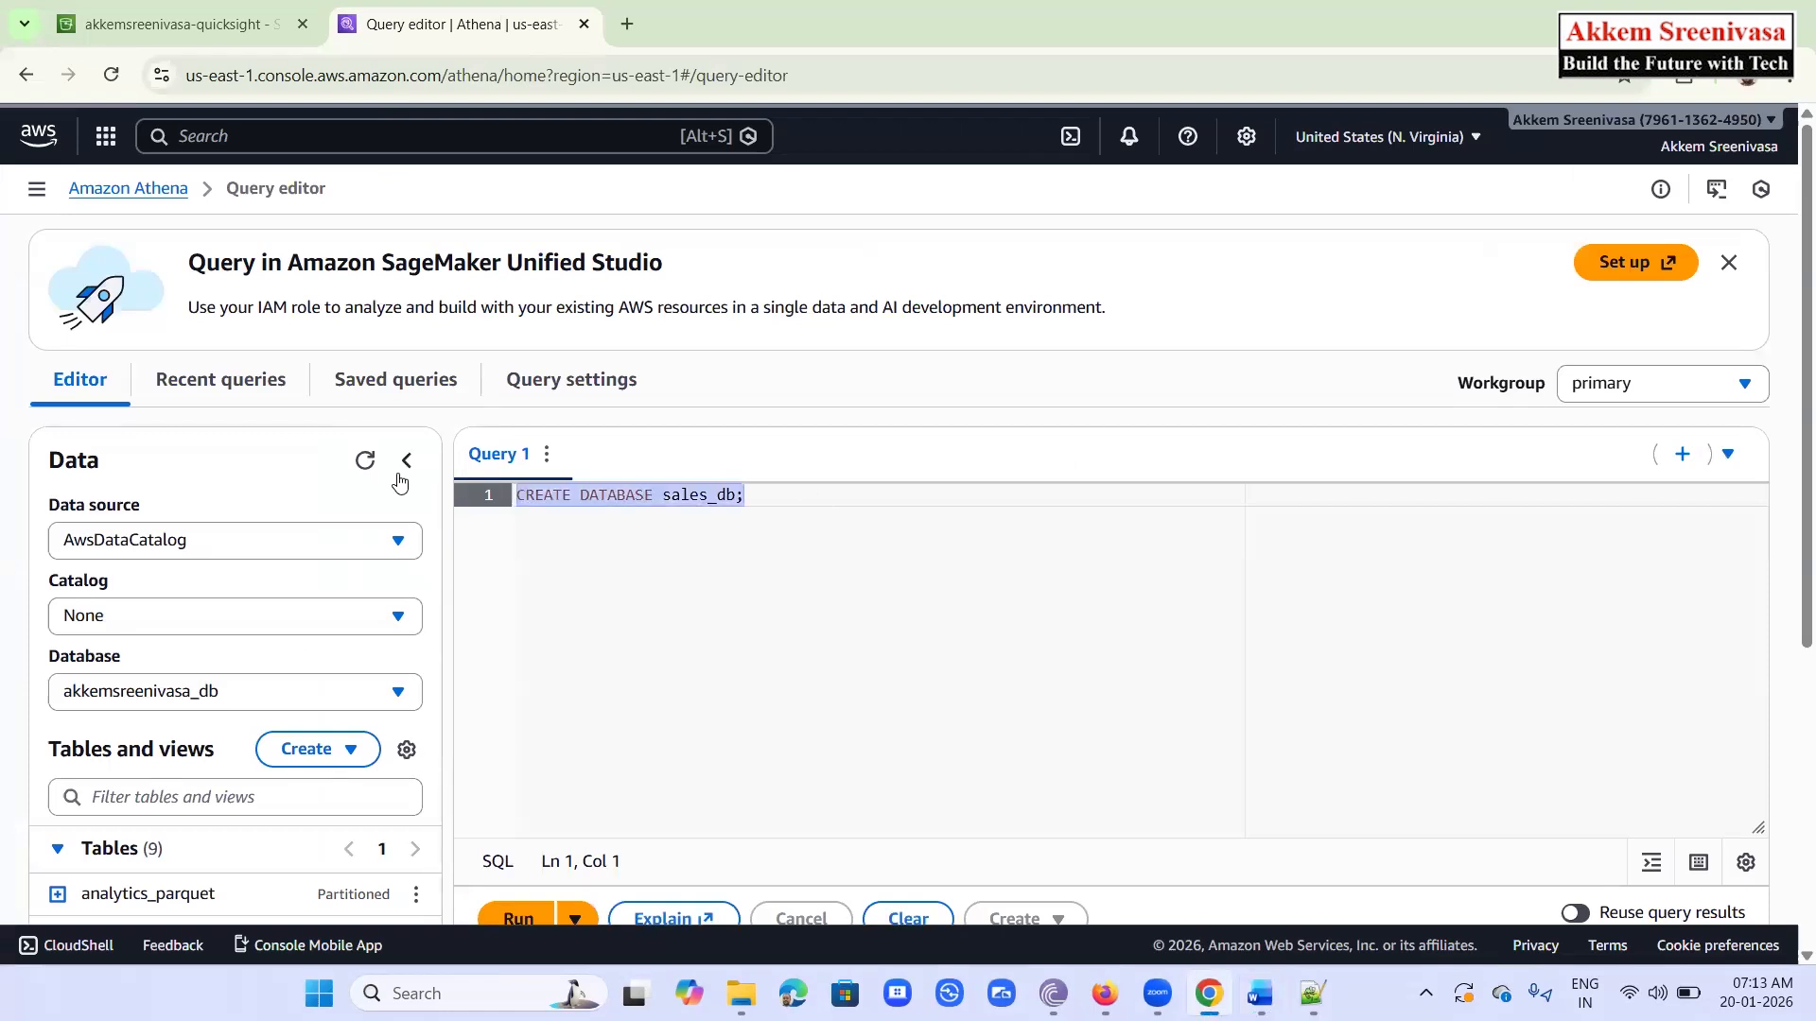
{"action": "key", "text": "ctrl+Return"}
{"action": "scroll", "coordinate": [888, 563], "scroll_direction": "down", "scroll_amount": 3}
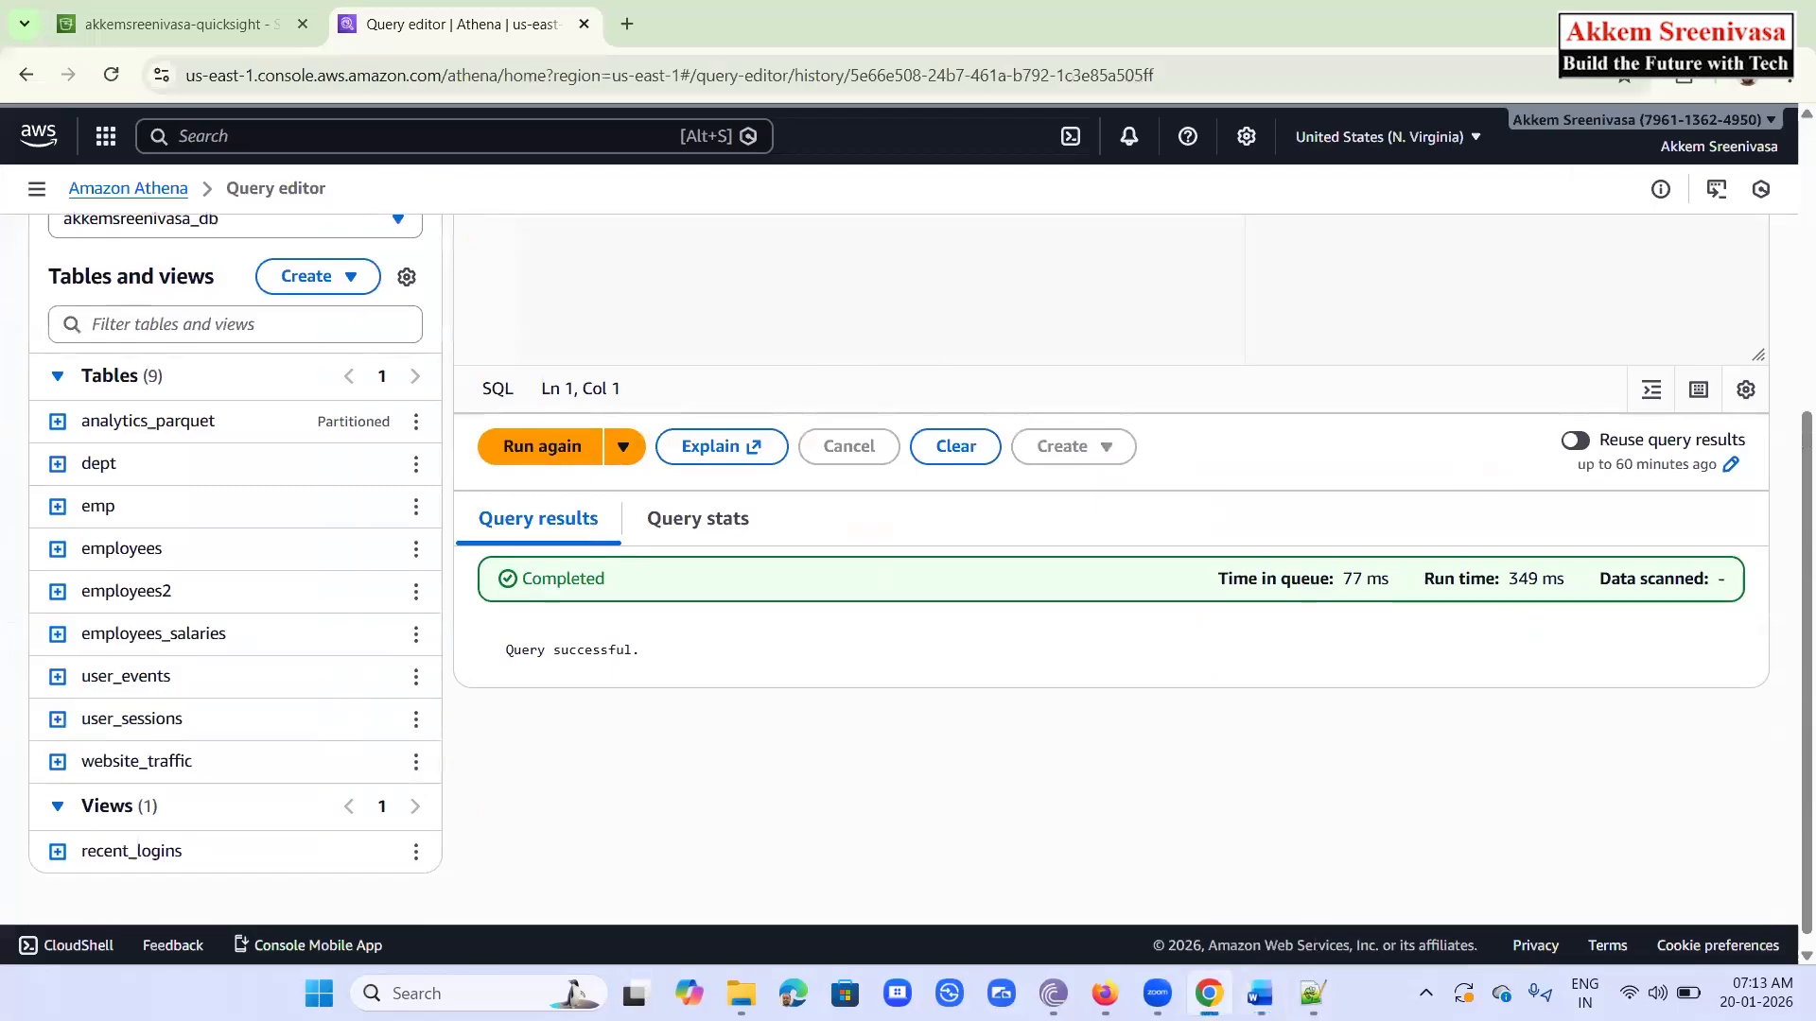
Switch back to the Word guide and copy the full CREATE EXTERNAL TABLE sales_db.sales_data statement through its TBLPROPERTIES line
{"action": "left_click", "coordinate": [1260, 992]}
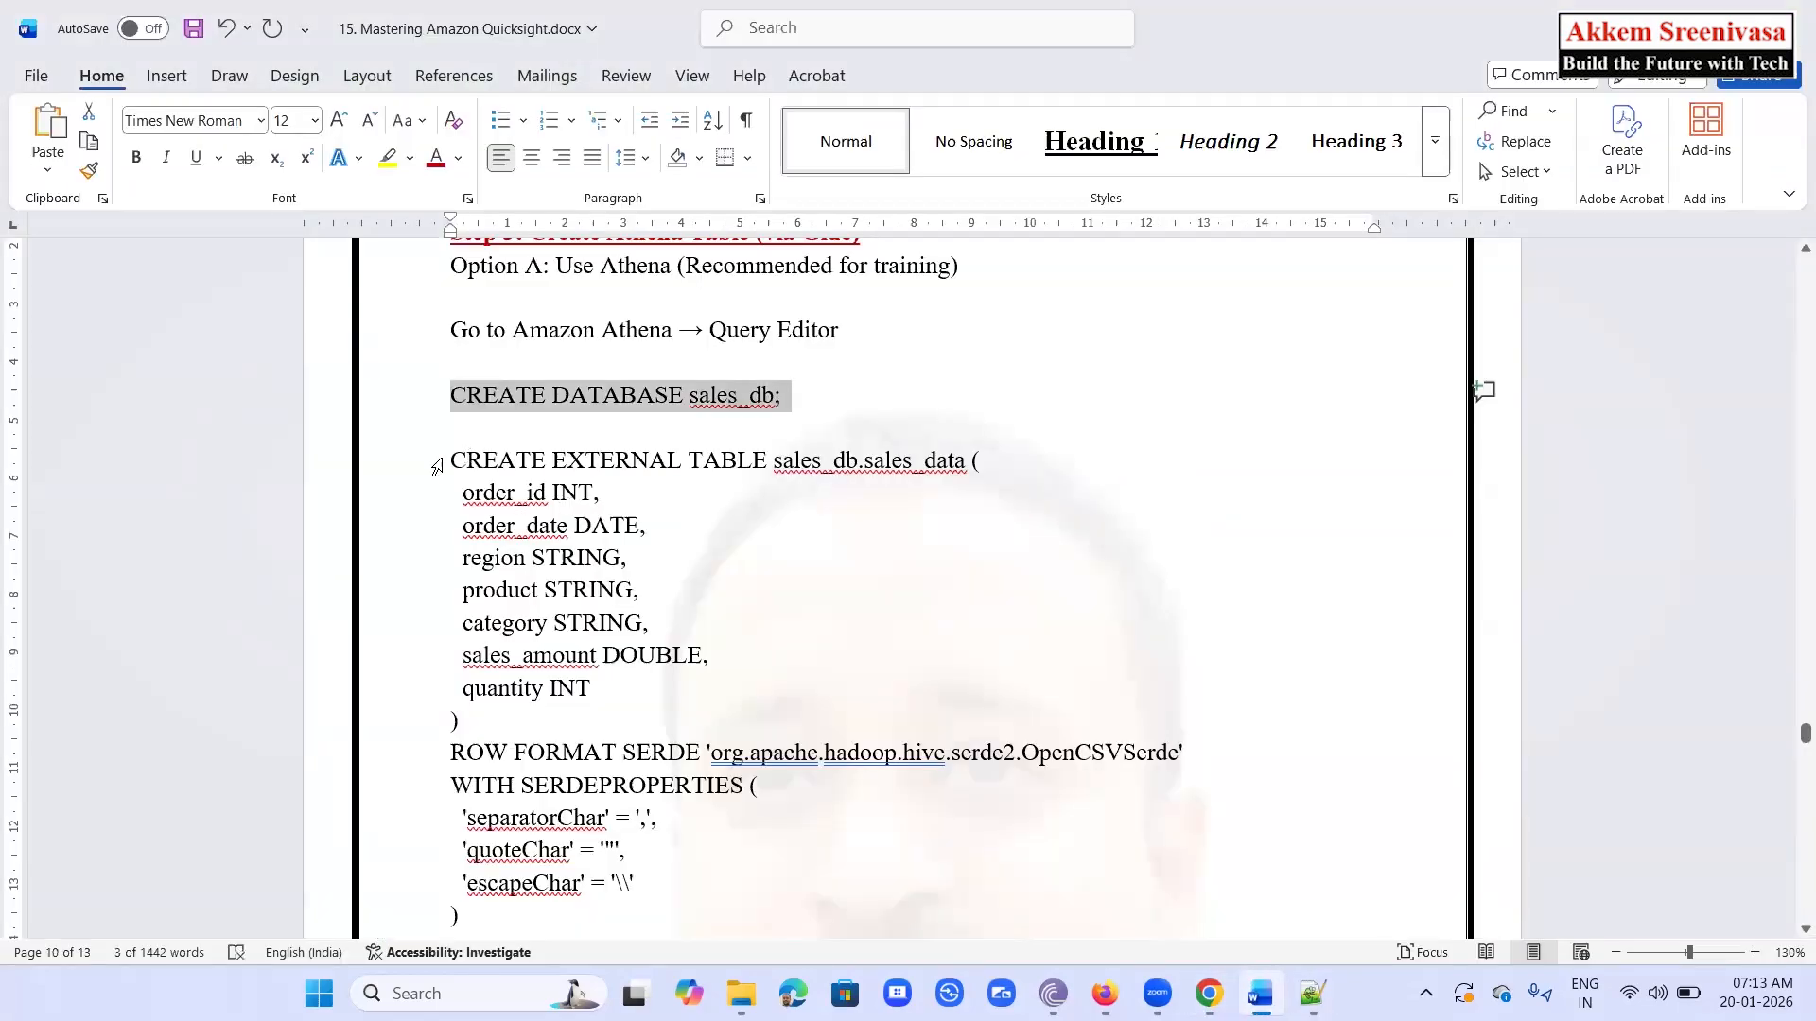
{"action": "left_click_drag", "start_coordinate": [446, 455], "coordinate": [989, 777]}
{"action": "key", "text": "ctrl+c"}
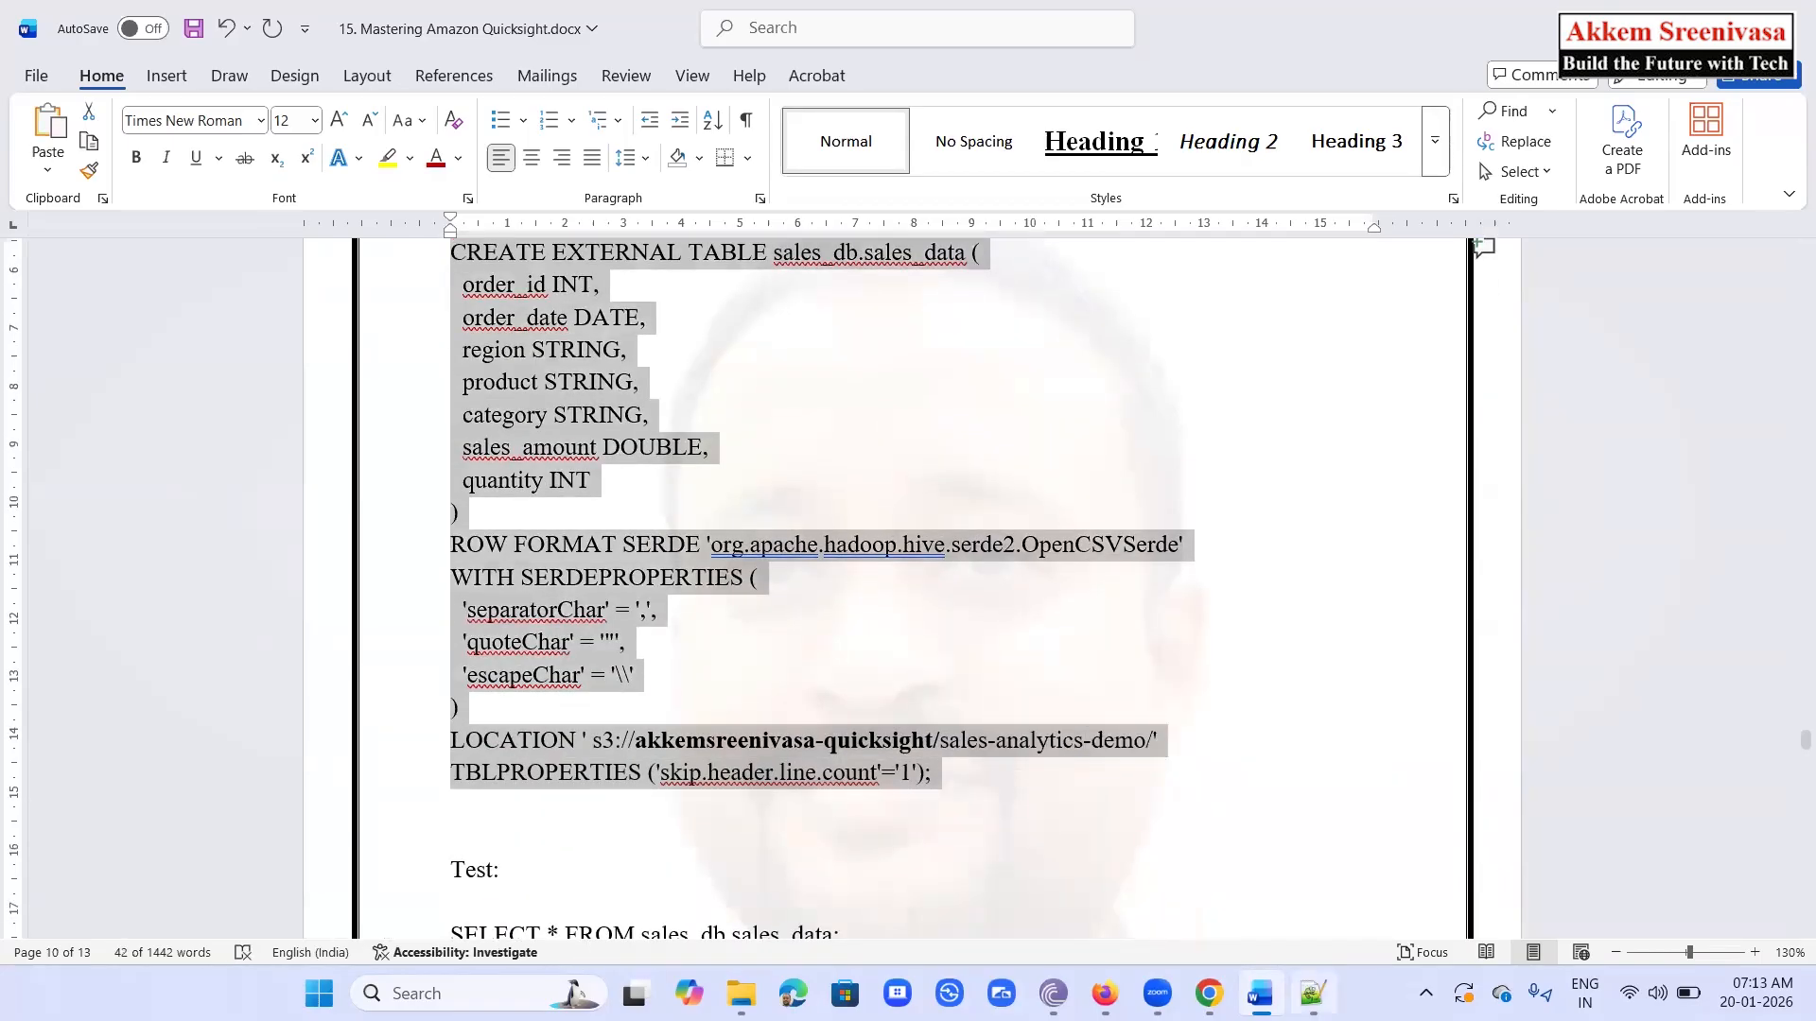
Paste the copied table statement on a new line below CREATE DATABASE in the Athena editor and run only that statement
{"action": "mouse_move", "coordinate": [1312, 993]}
{"action": "left_click", "coordinate": [1210, 993]}
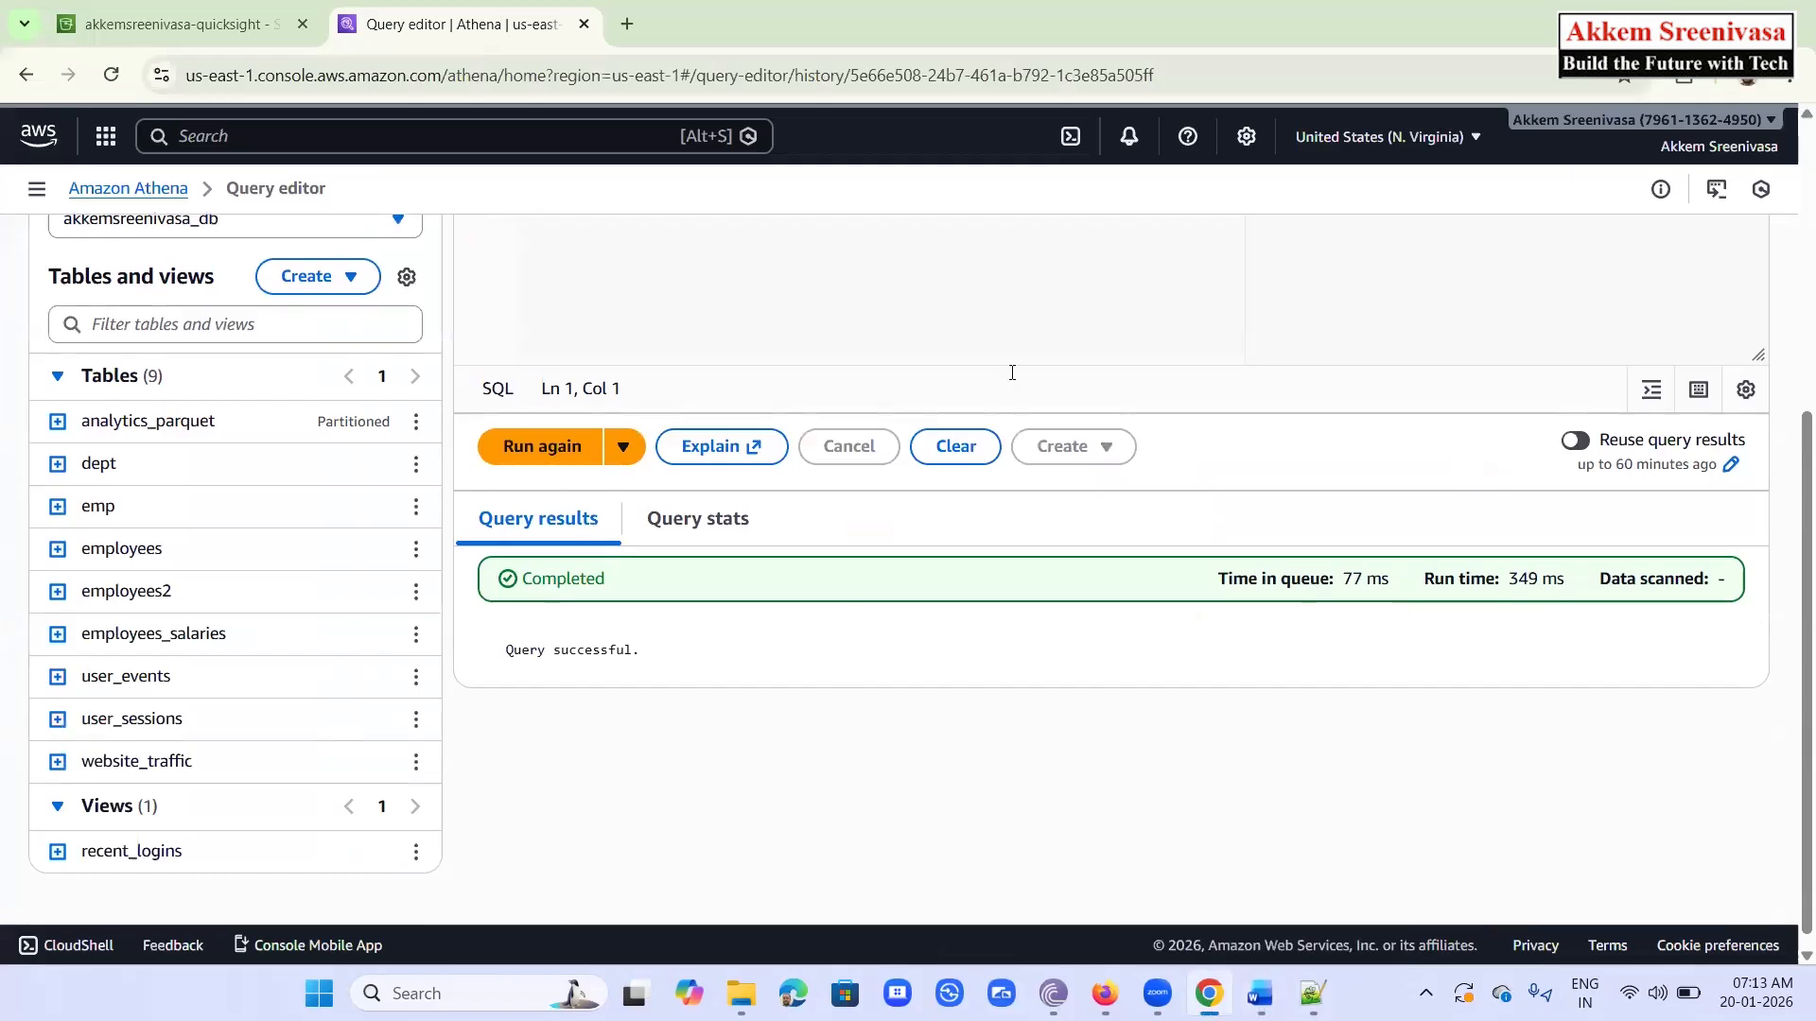
{"action": "scroll", "coordinate": [754, 437], "scroll_direction": "up", "scroll_amount": 4}
{"action": "left_click", "coordinate": [917, 280]}
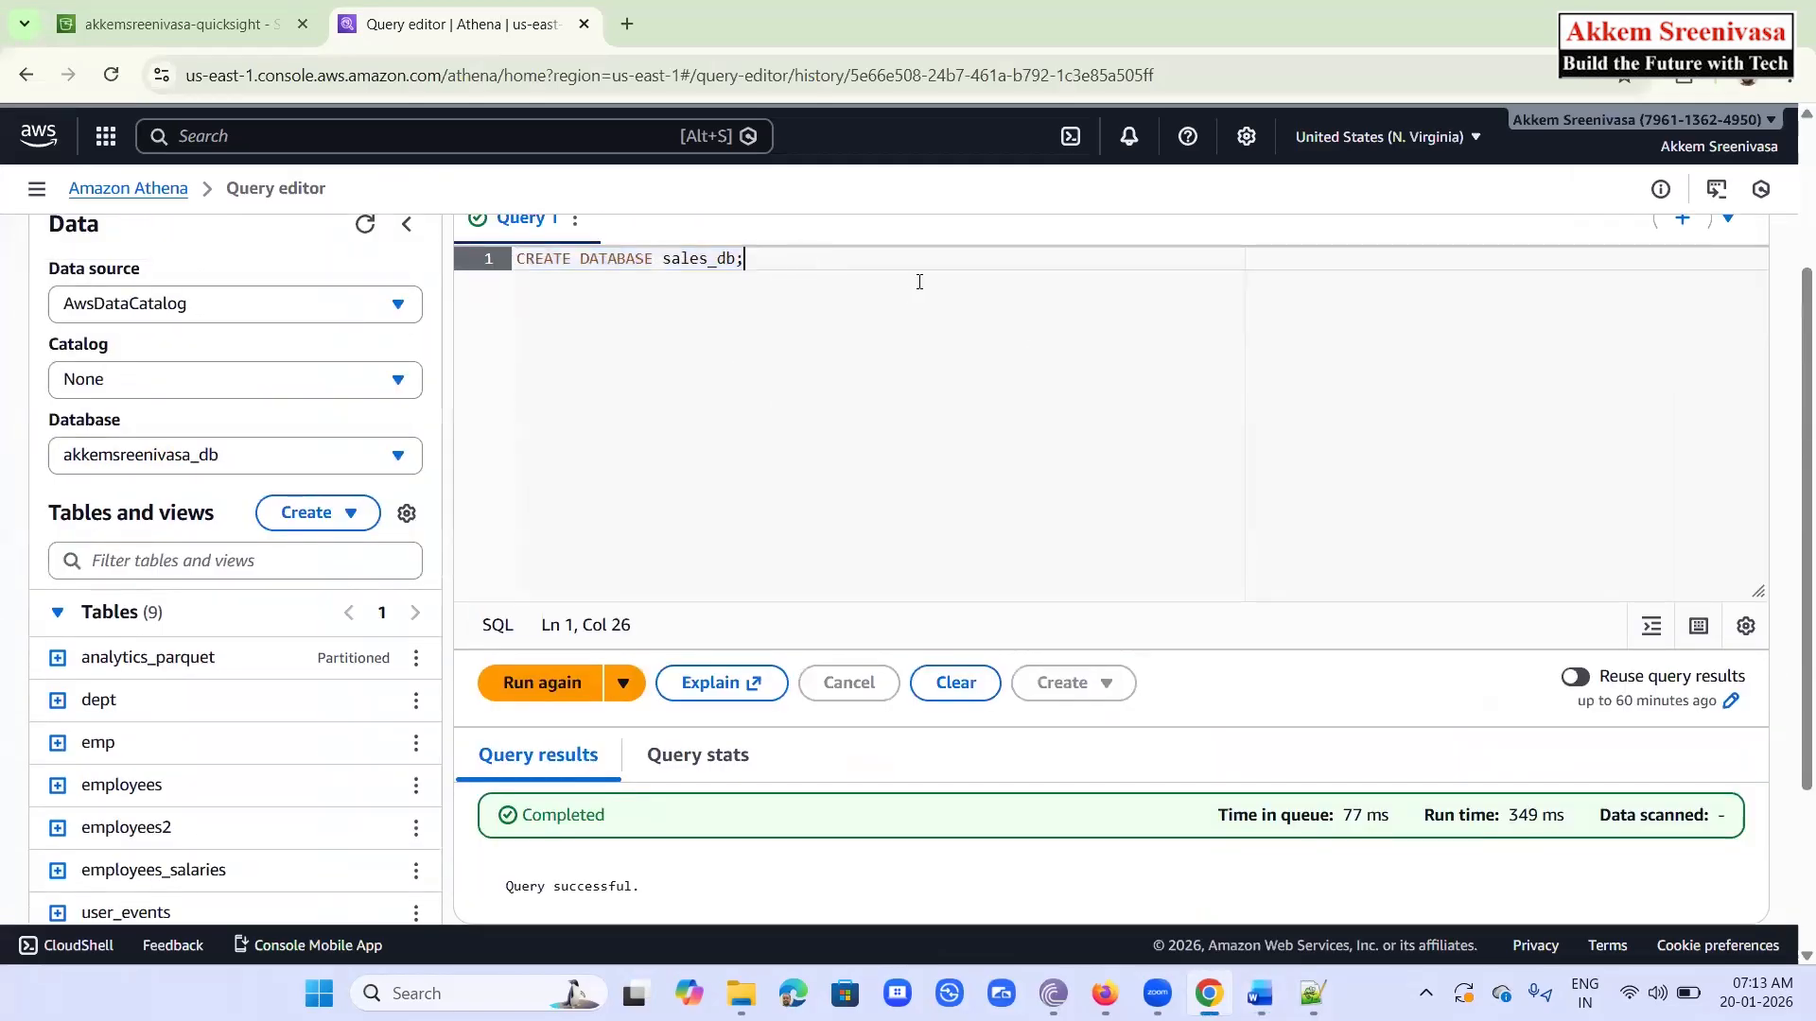
{"action": "key", "text": "Return"}
{"action": "key", "text": "ctrl+v"}
{"action": "left_click_drag", "start_coordinate": [962, 571], "coordinate": [522, 295]}
{"action": "key", "text": "ctrl+Return"}
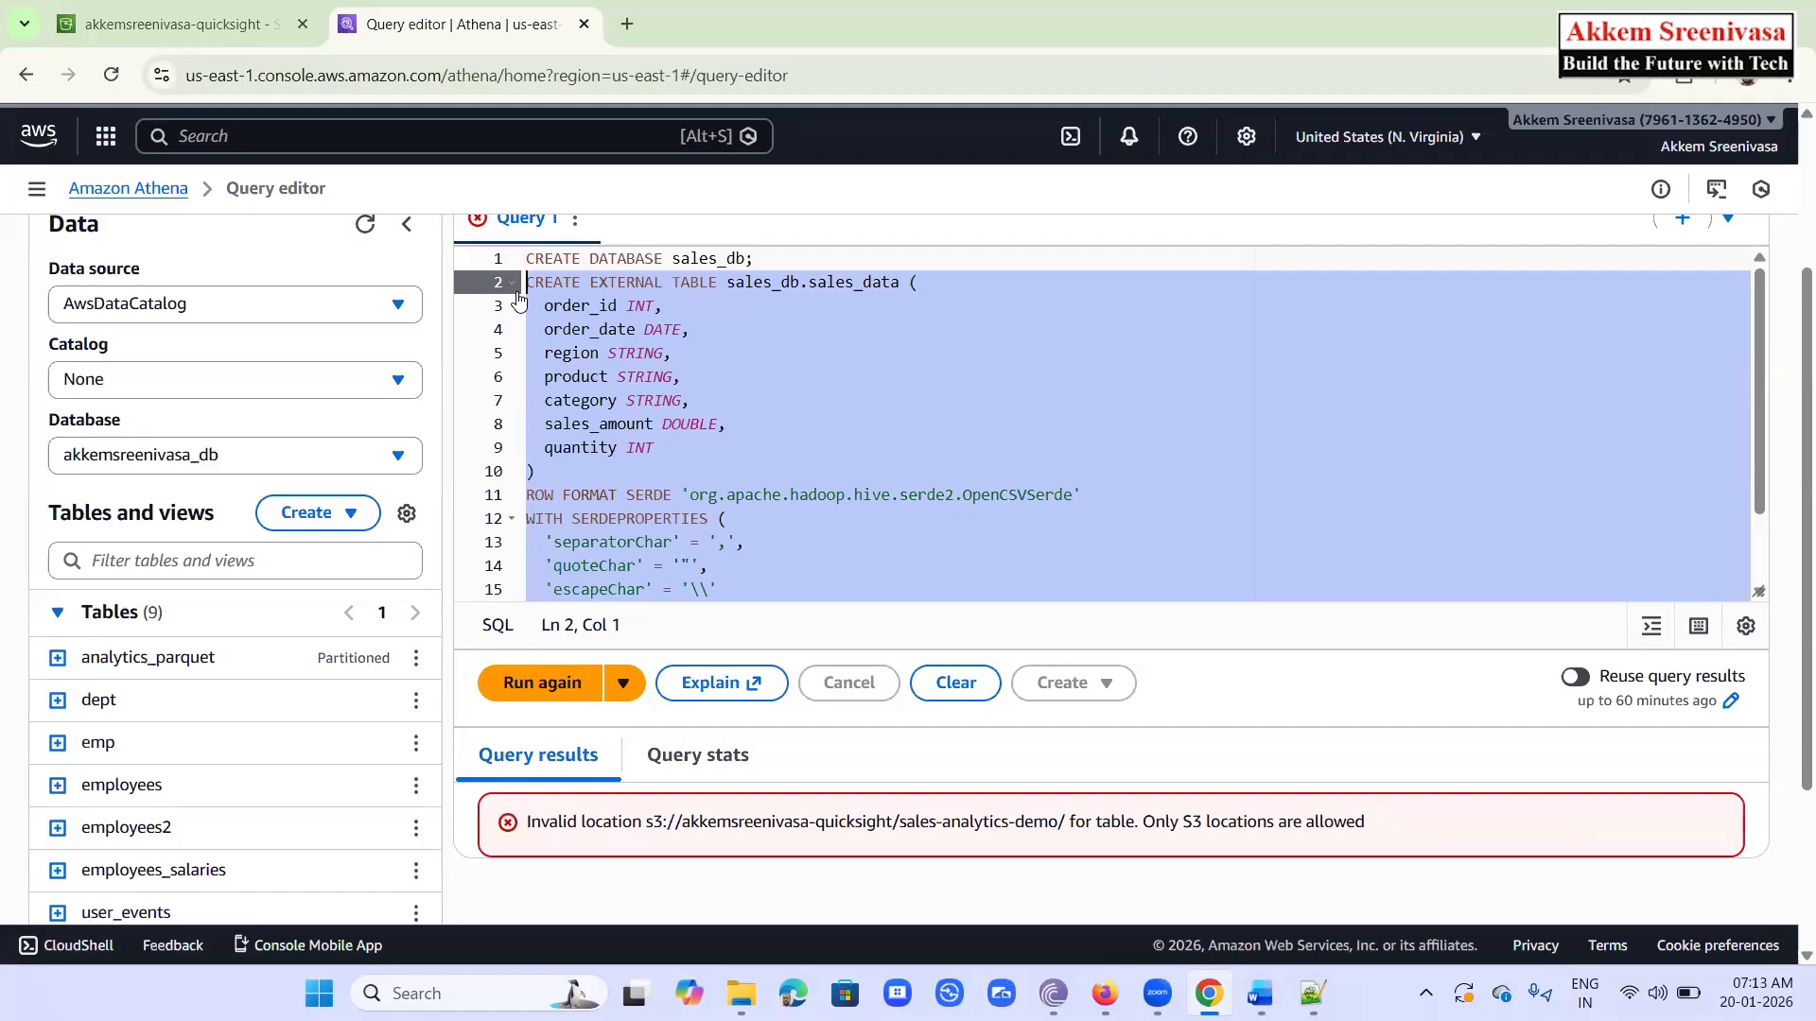
Remove the leading space inside the quotes so the LOCATION path reads 's3://akkemsreenivasa-quicksight/sales-analytics-demo/'
{"action": "left_click", "coordinate": [946, 447]}
{"action": "scroll", "coordinate": [946, 501], "scroll_direction": "down", "scroll_amount": 1}
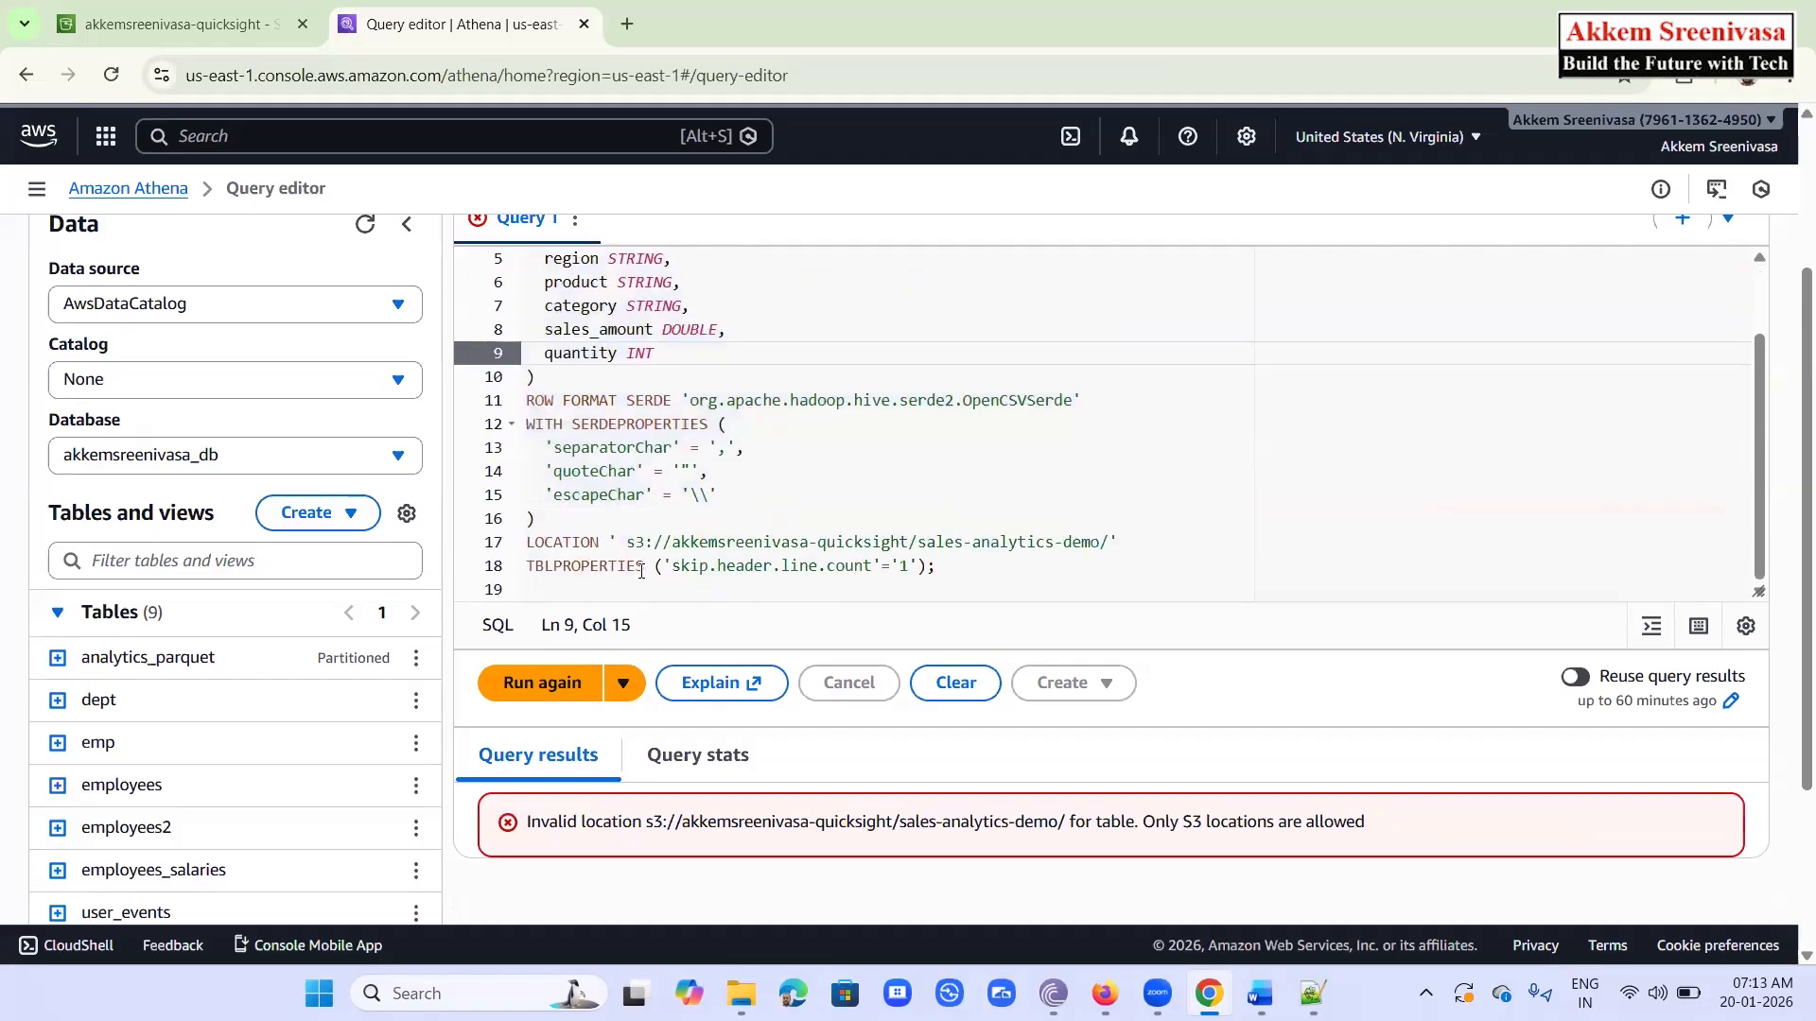
{"action": "left_click", "coordinate": [630, 541]}
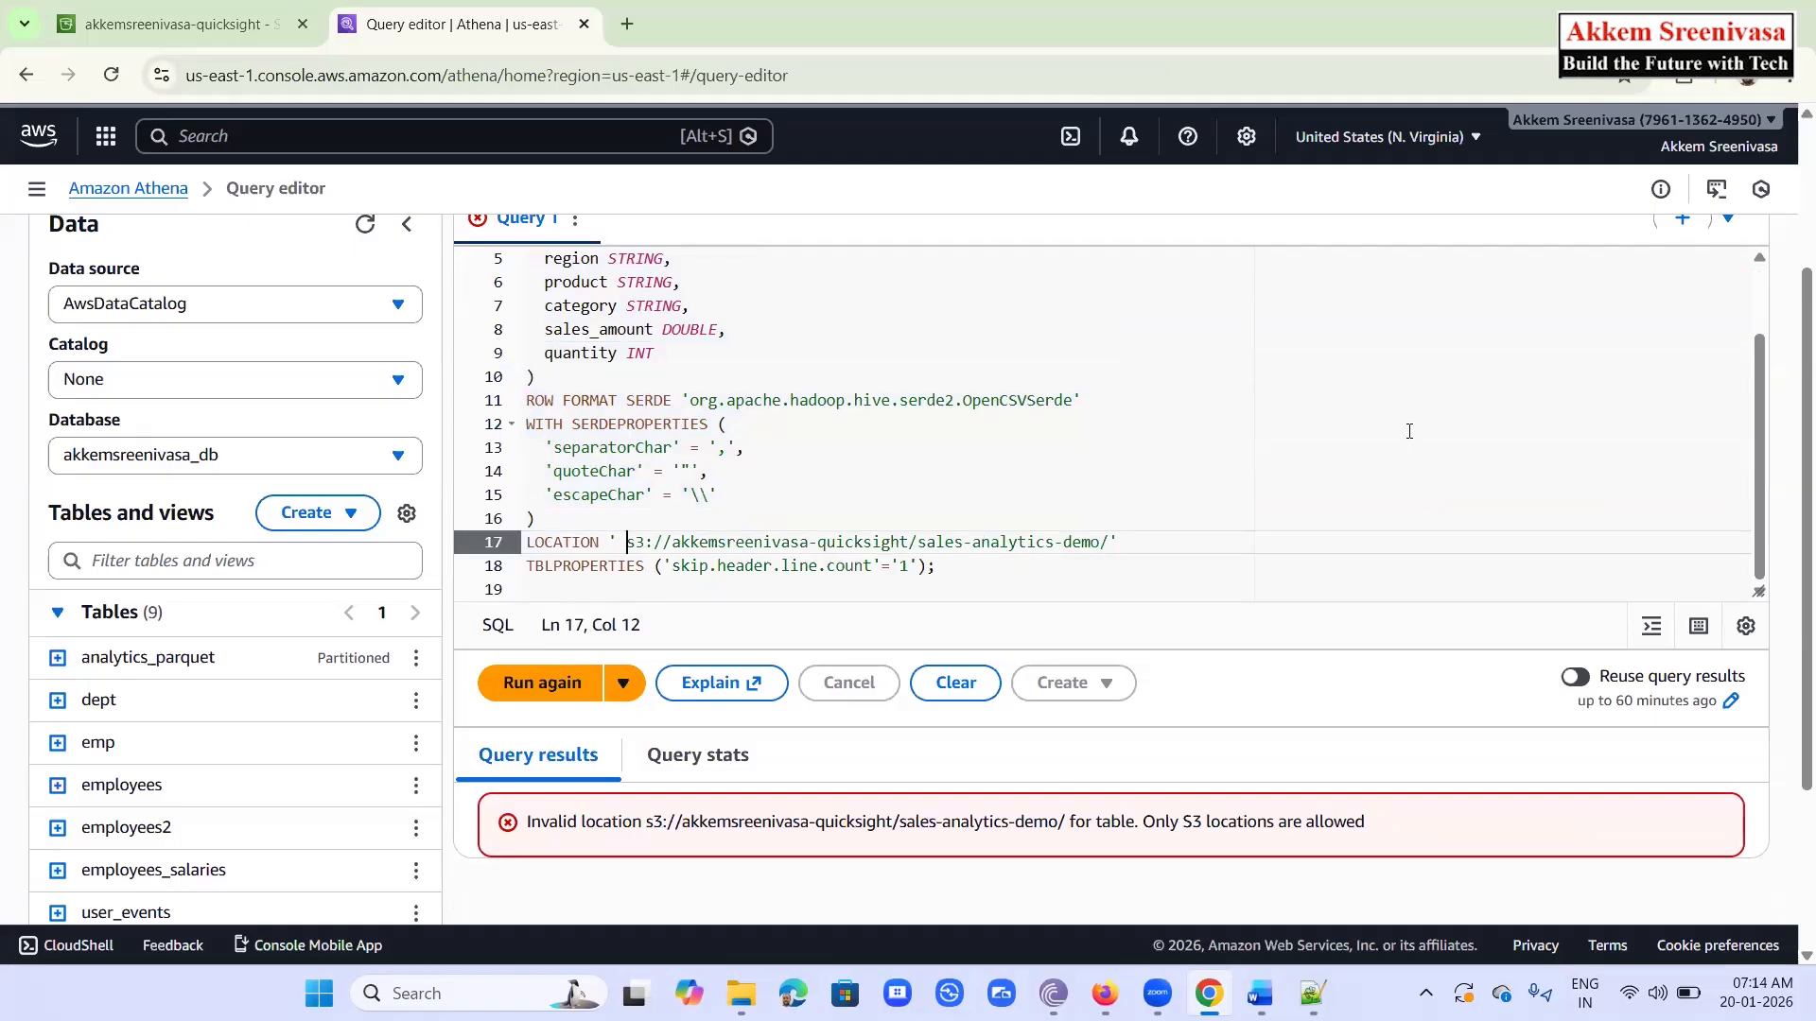
{"action": "key", "text": "BackSpace"}
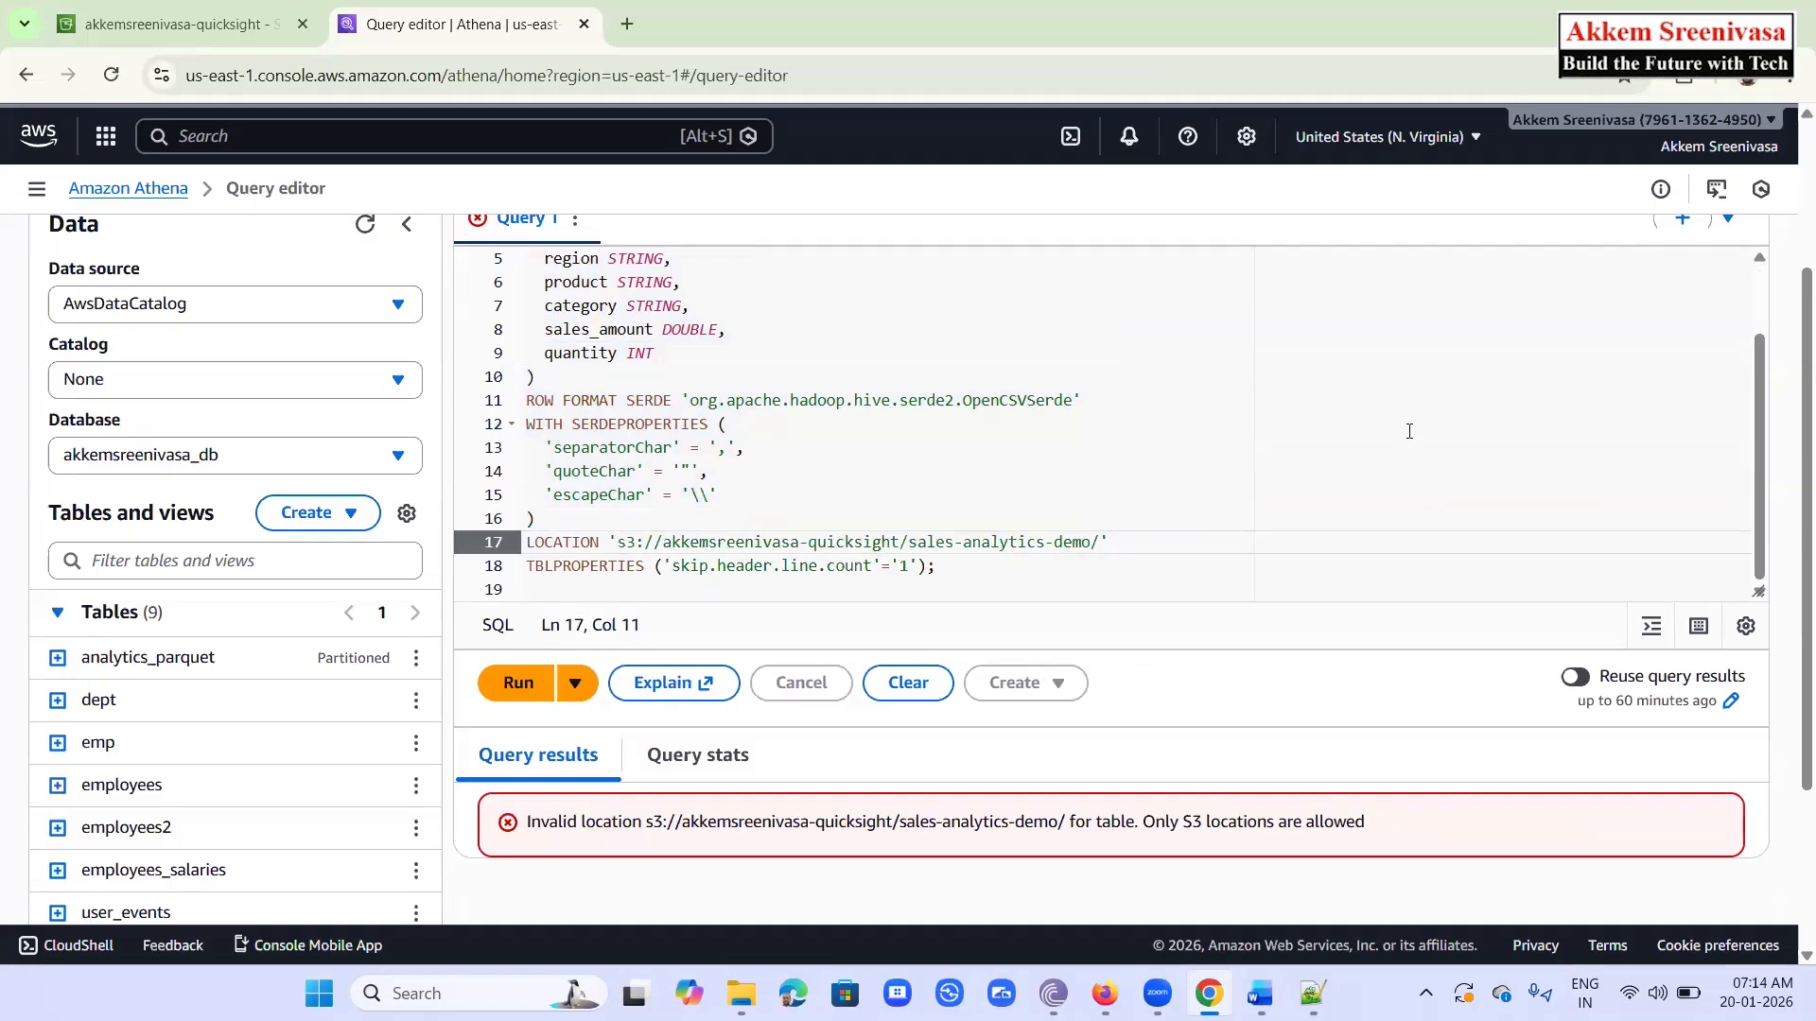
{"action": "key", "text": "BackSpace"}
{"action": "type", "text": "'"}
Select the corrected CREATE EXTERNAL TABLE statement without the CREATE DATABASE line and run it
{"action": "scroll", "coordinate": [998, 567], "scroll_direction": "down", "scroll_amount": 1}
{"action": "left_click_drag", "start_coordinate": [934, 454], "coordinate": [526, 181]}
{"action": "scroll", "coordinate": [1059, 473], "scroll_direction": "up", "scroll_amount": 4}
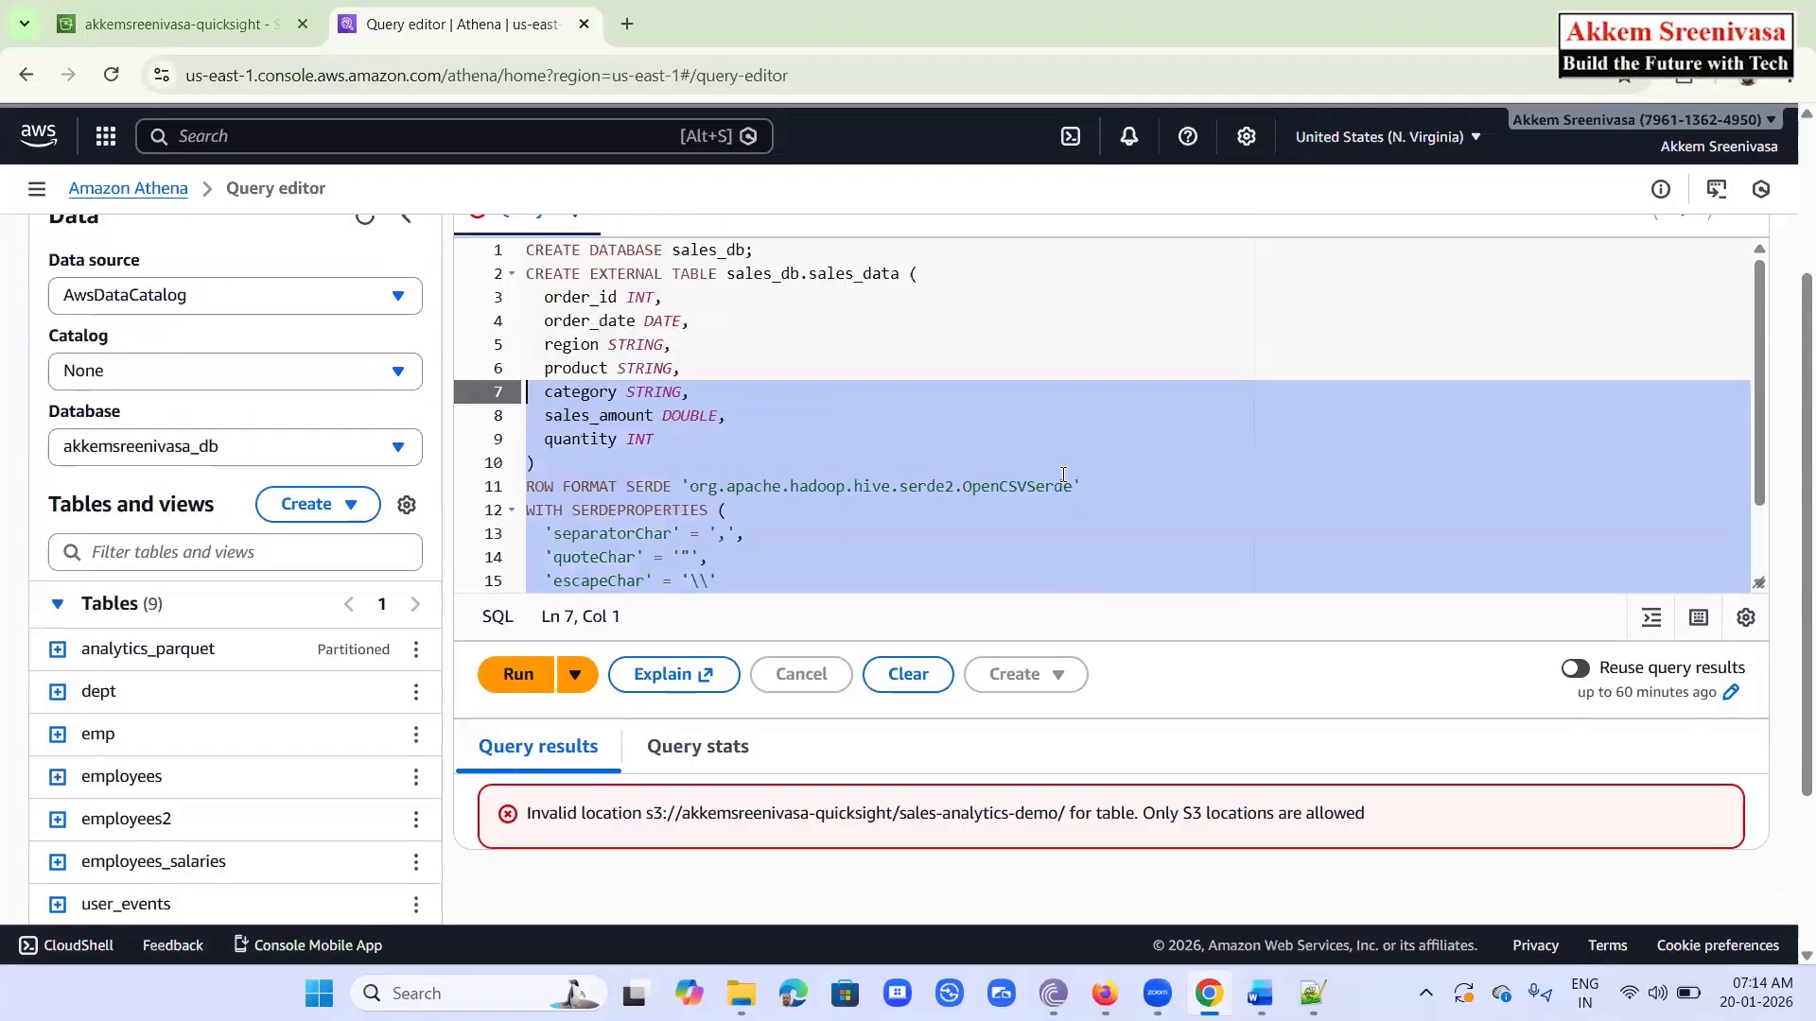
{"action": "key", "text": "shift+Up"}
{"action": "key", "text": "shift+Up"}
{"action": "key", "text": "shift+Up"}
{"action": "key", "text": "shift+Up"}
{"action": "key", "text": "shift+Up"}
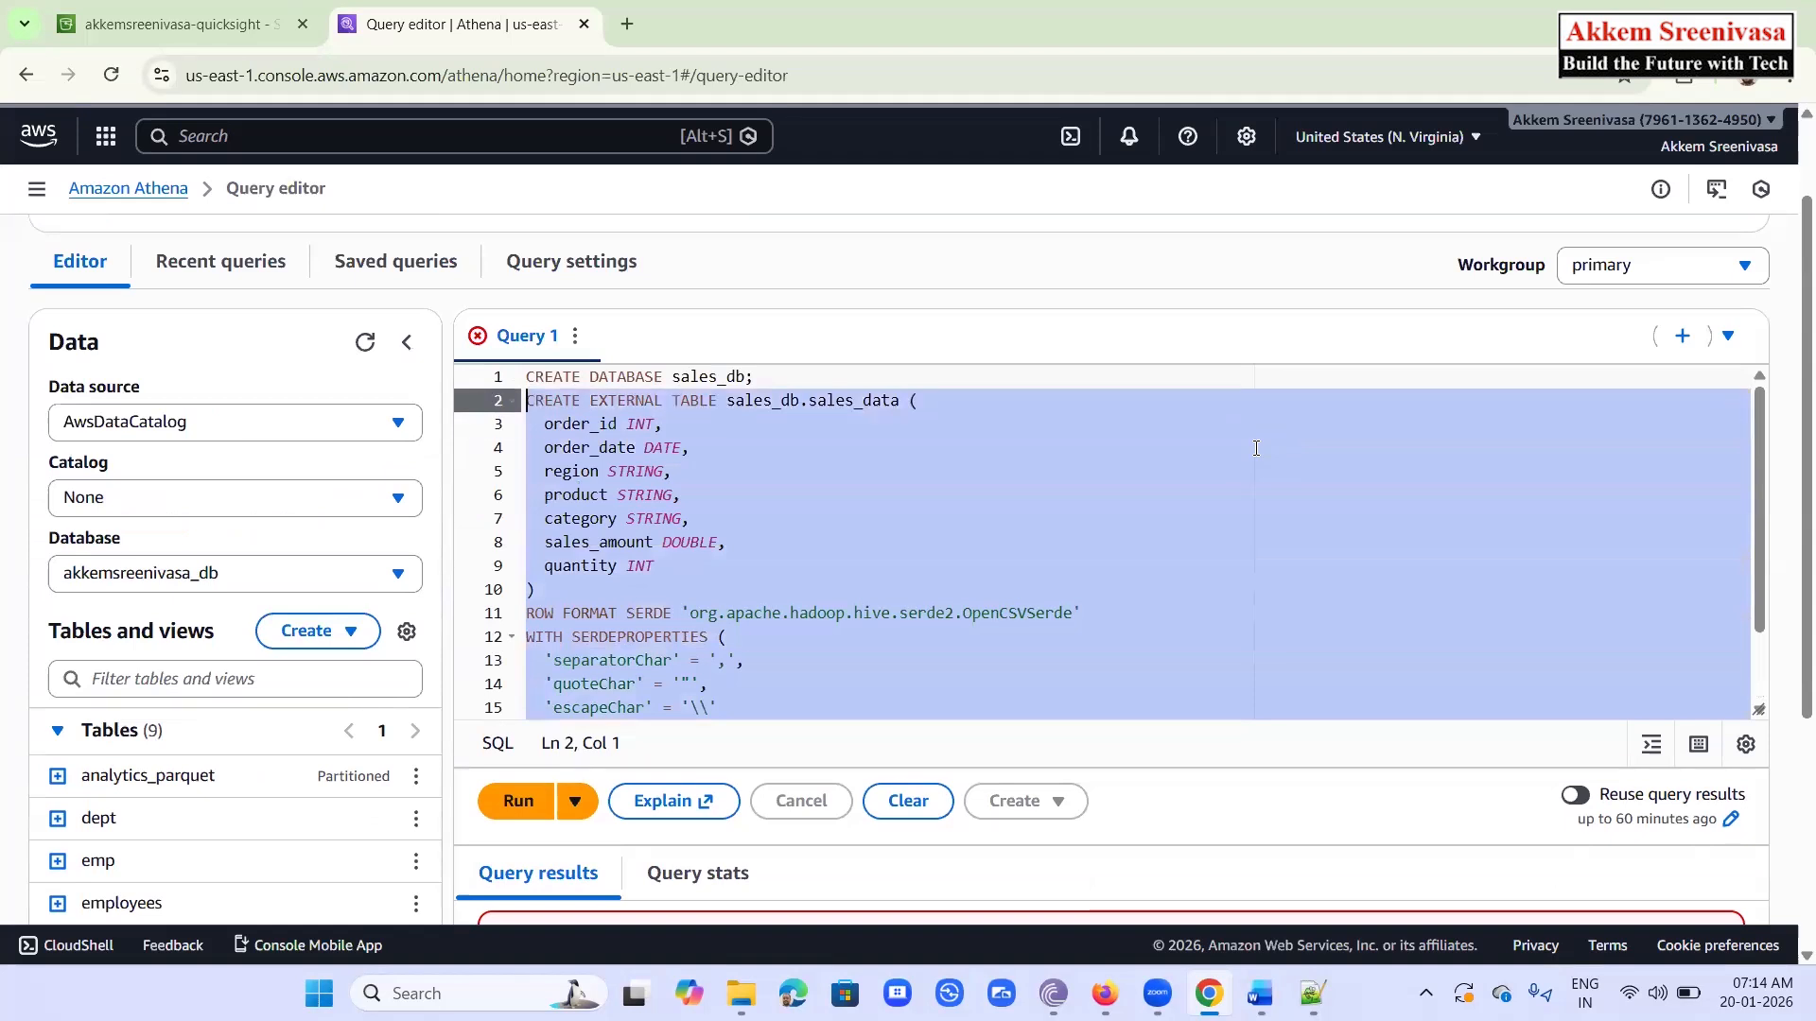
{"action": "key", "text": "ctrl+Return"}
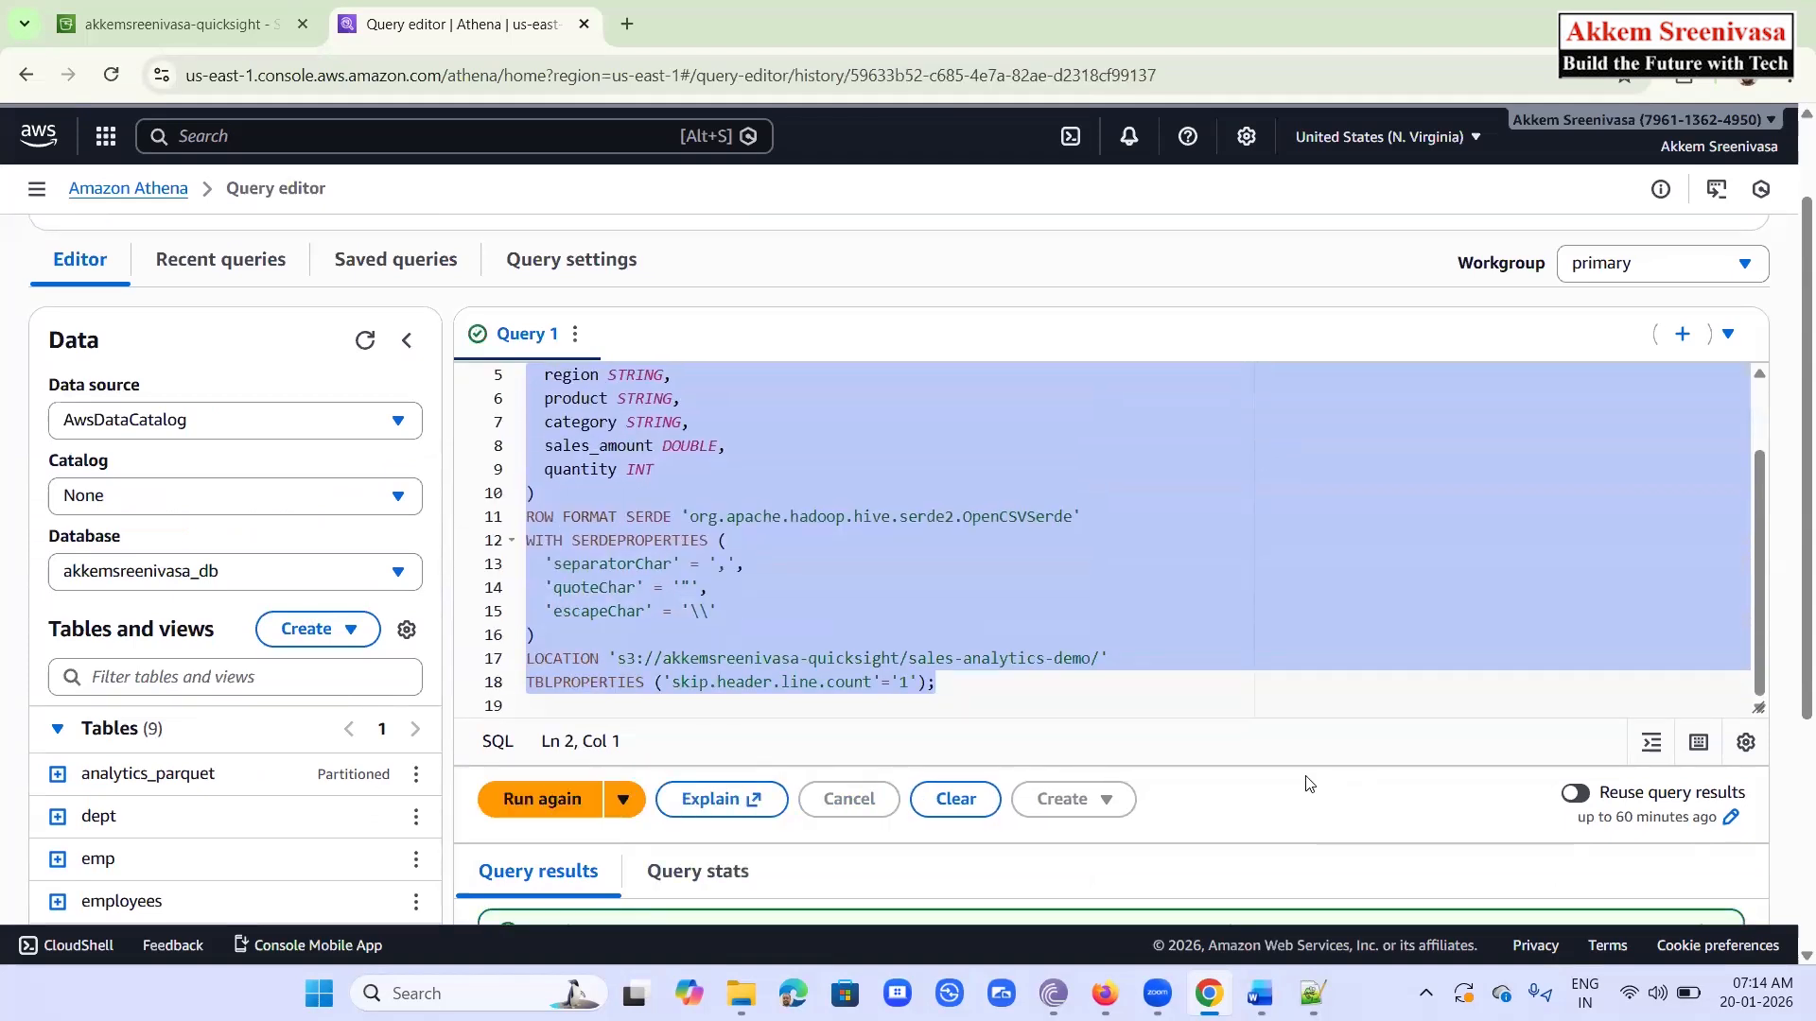
{"action": "scroll", "coordinate": [1277, 778], "scroll_direction": "down", "scroll_amount": 3}
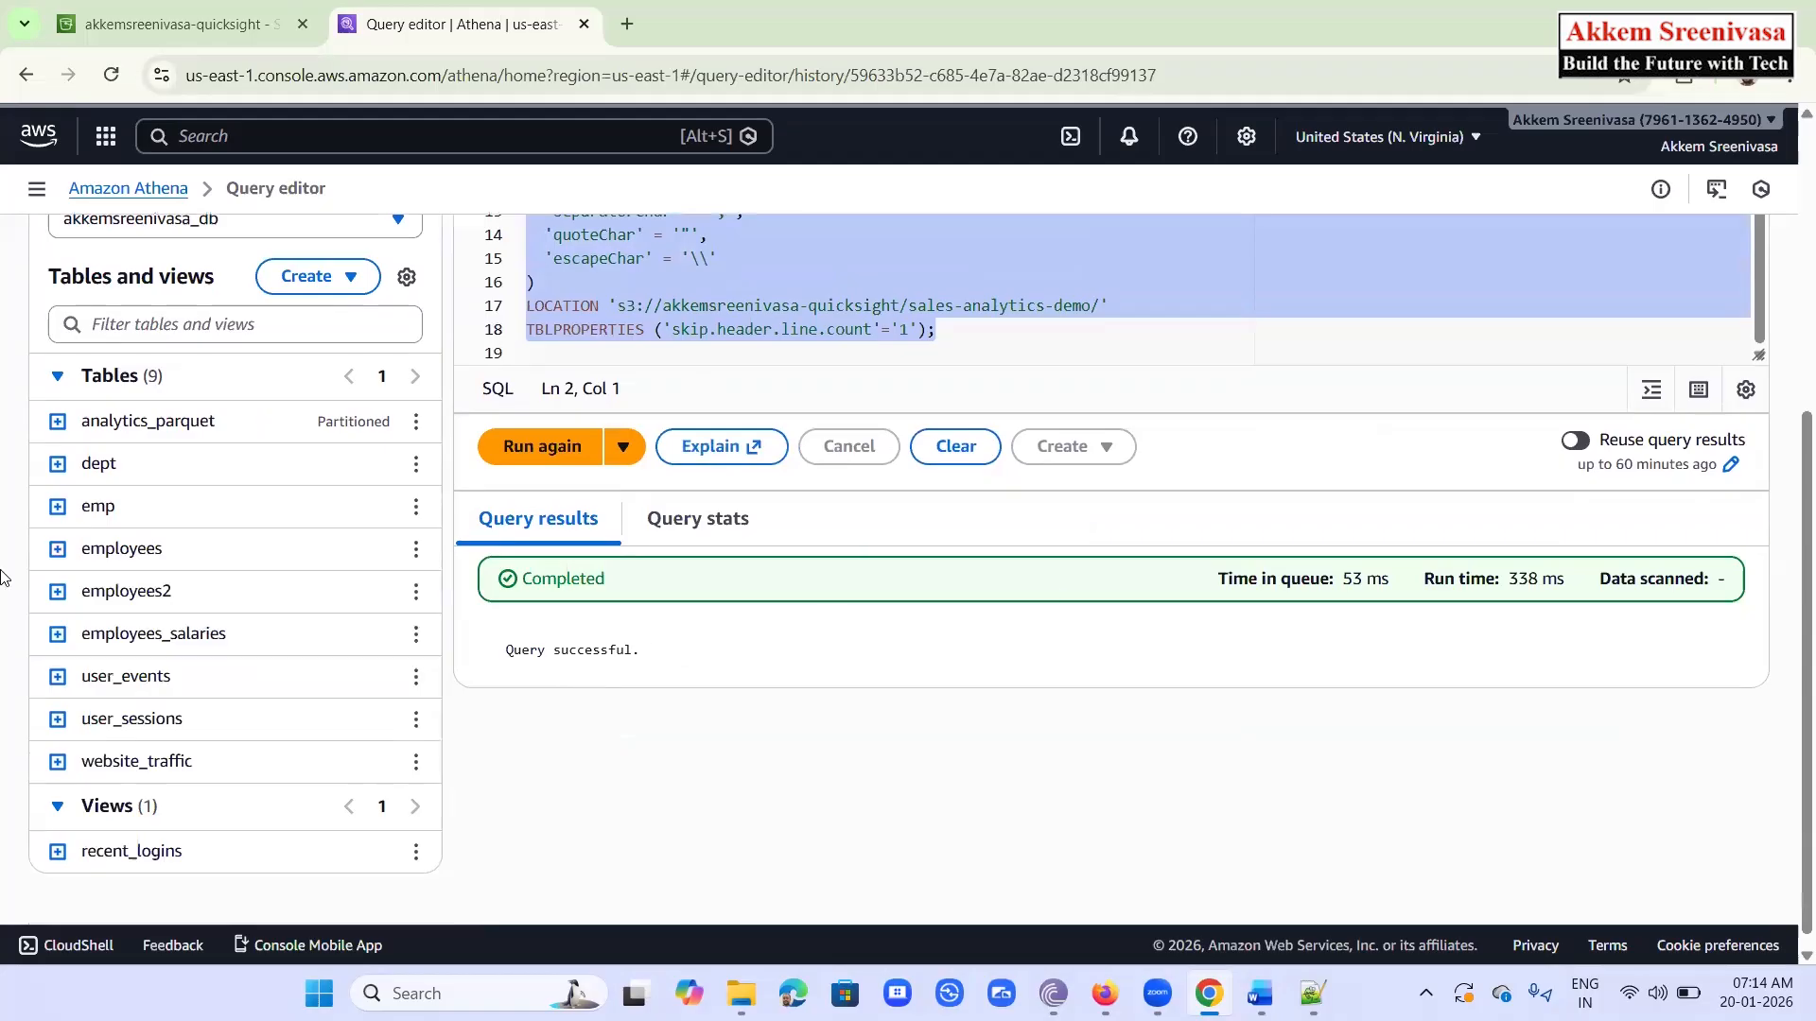
Switch the Athena database to sales_db and expand the sales_data table to check its columns
{"action": "scroll", "coordinate": [202, 558], "scroll_direction": "up", "scroll_amount": 2}
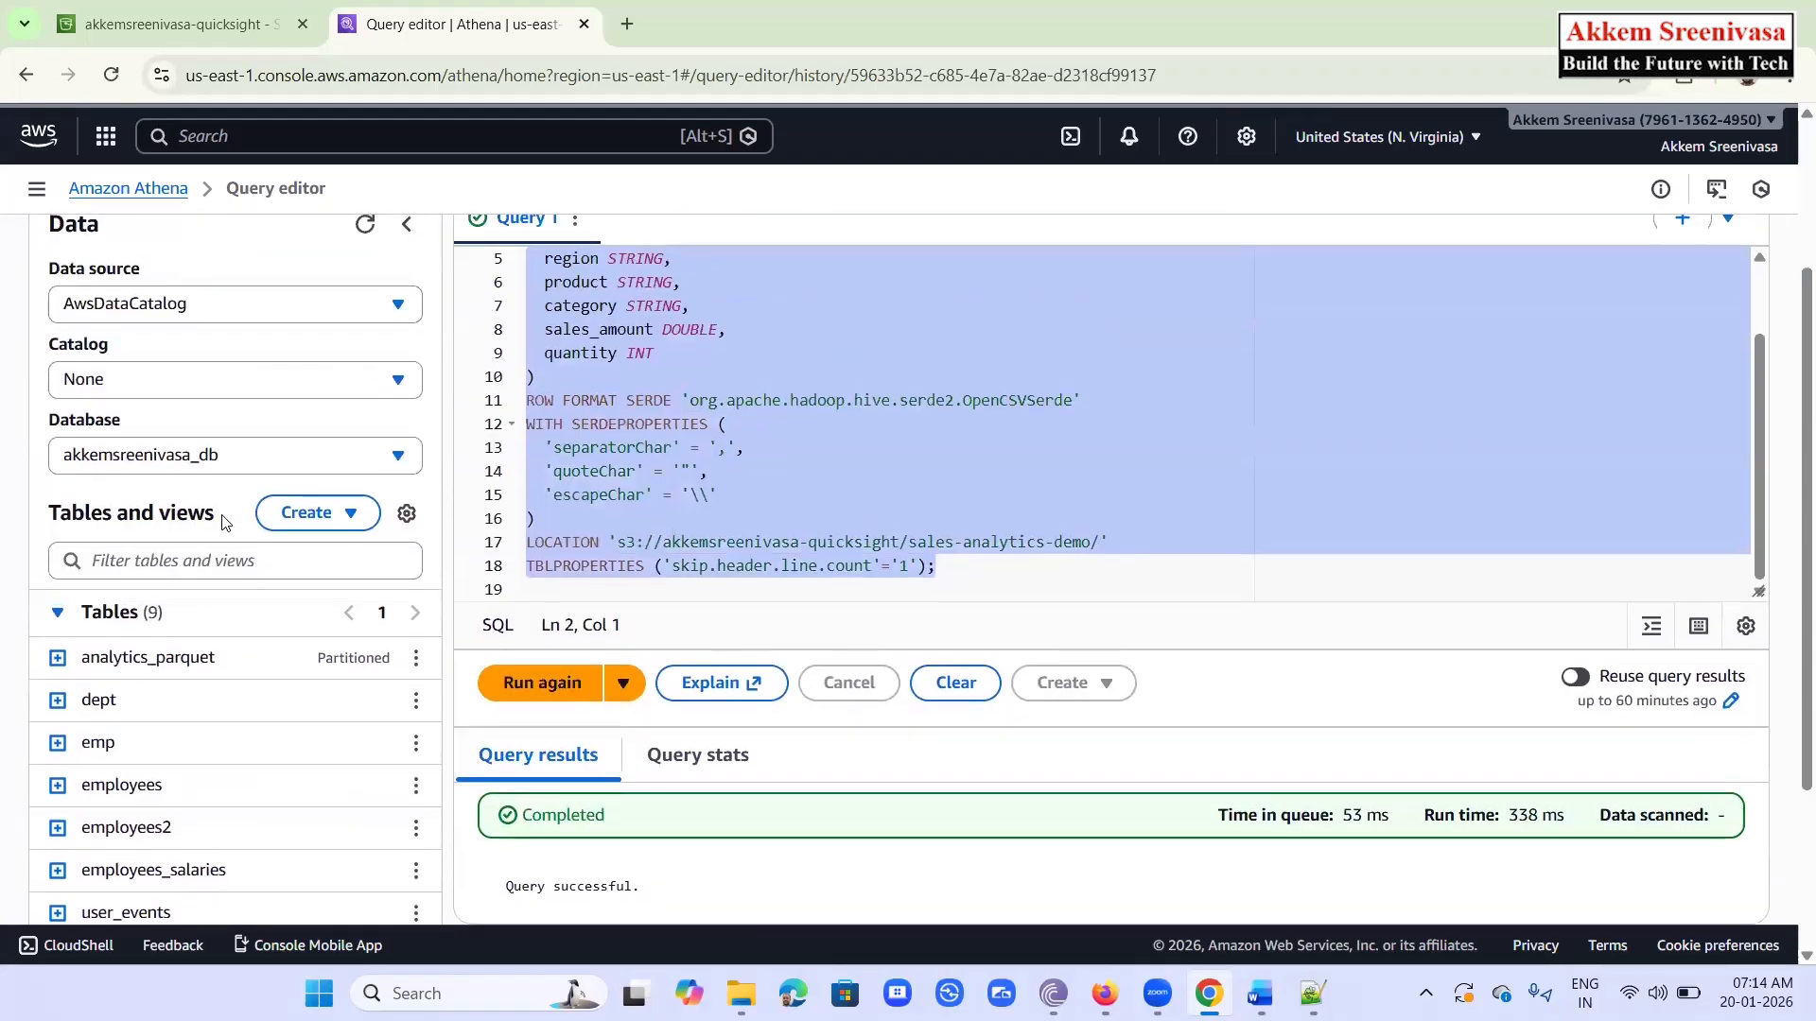
{"action": "left_click", "coordinate": [233, 458]}
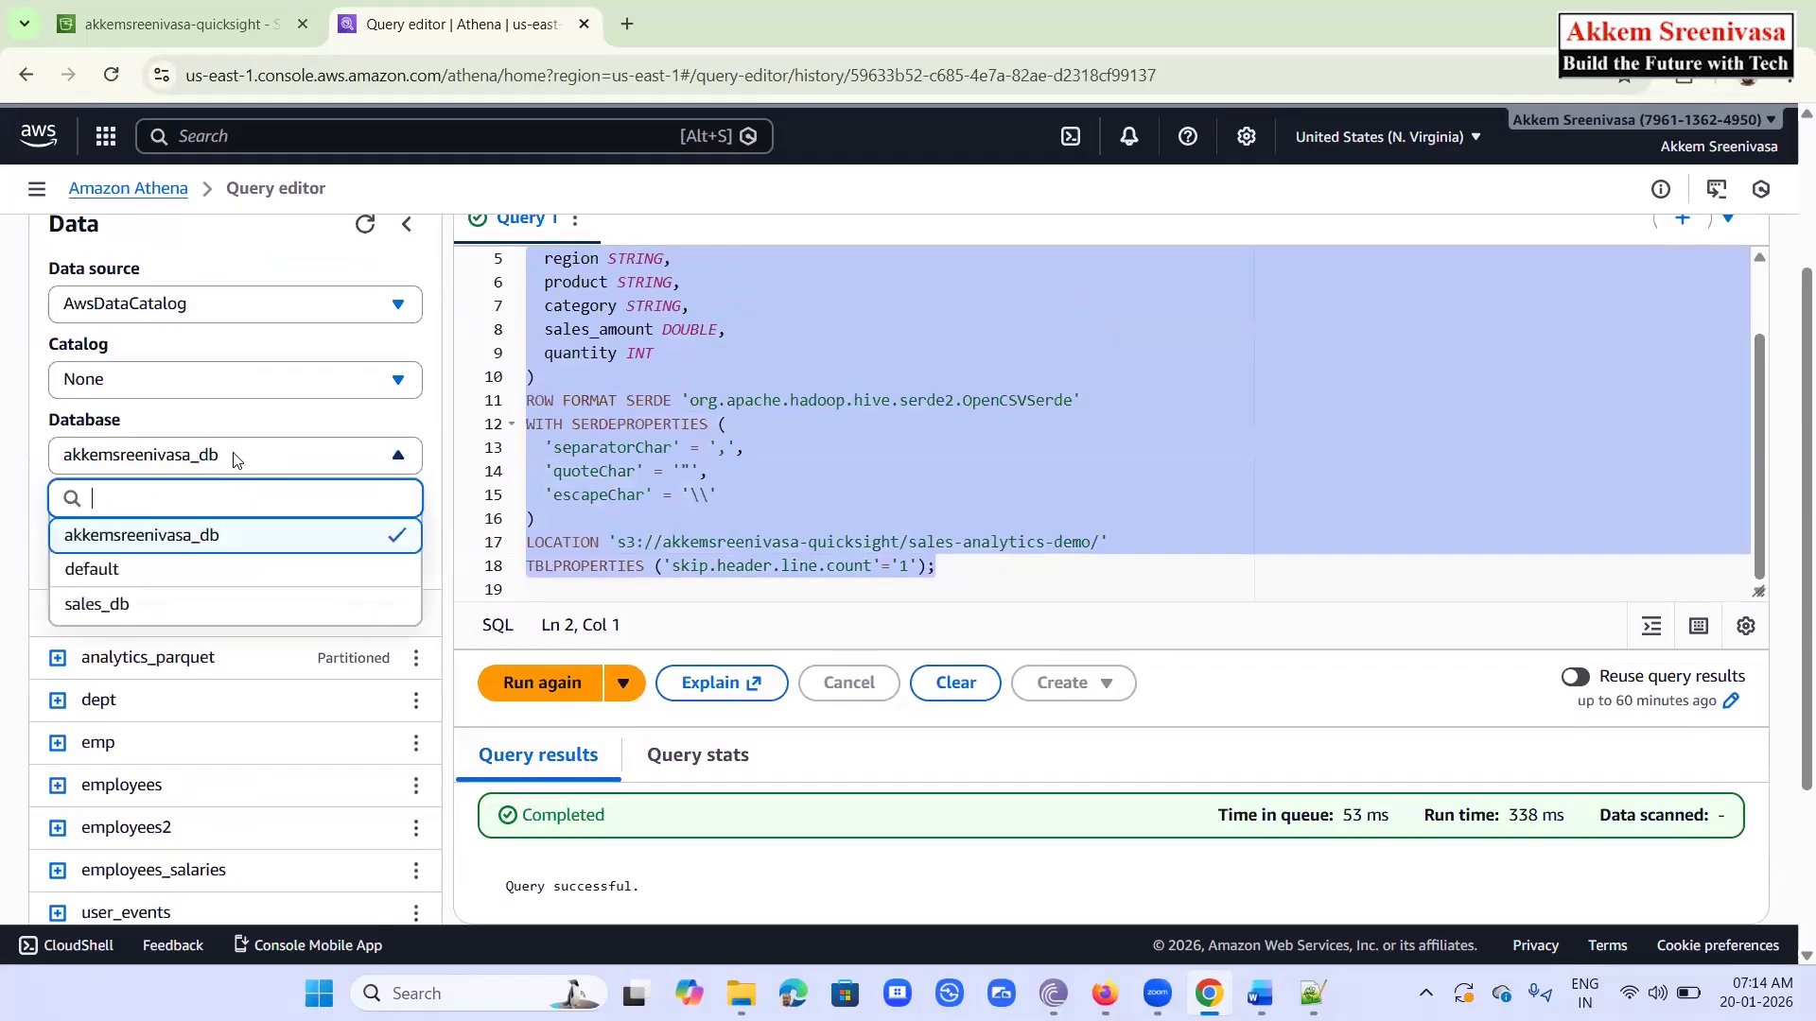
{"action": "left_click", "coordinate": [110, 604]}
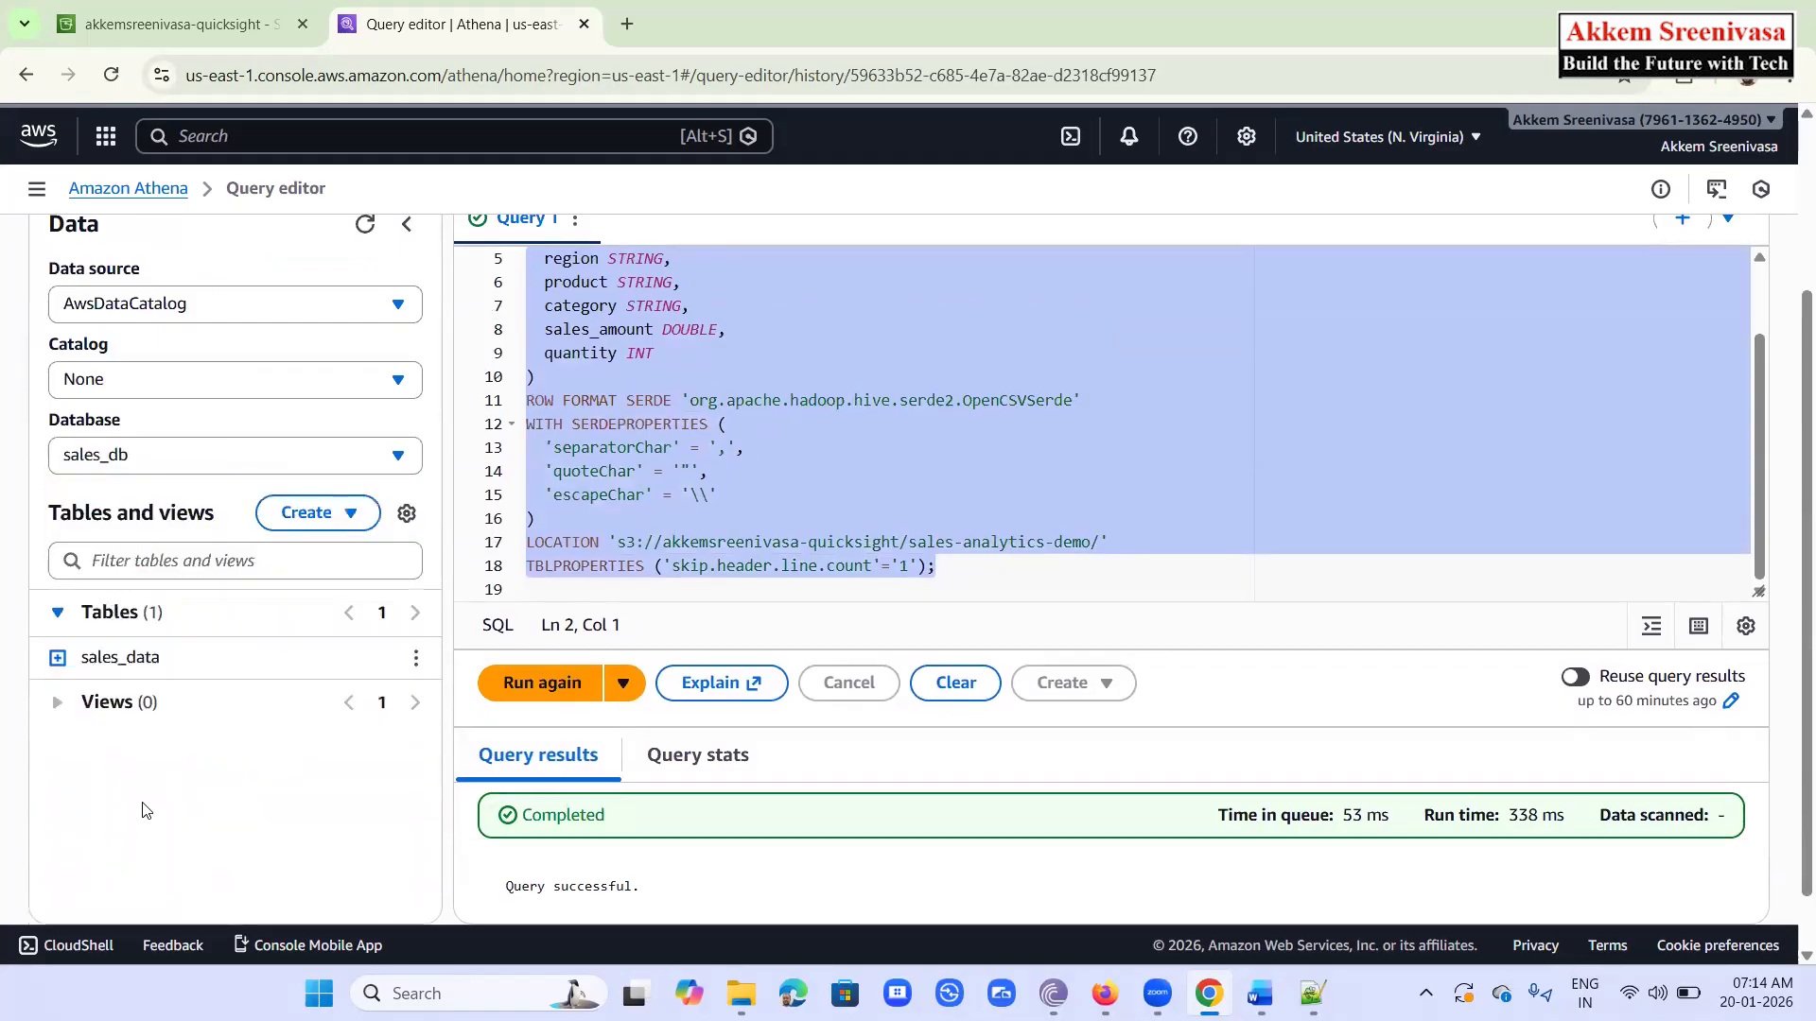
{"action": "left_click", "coordinate": [59, 660]}
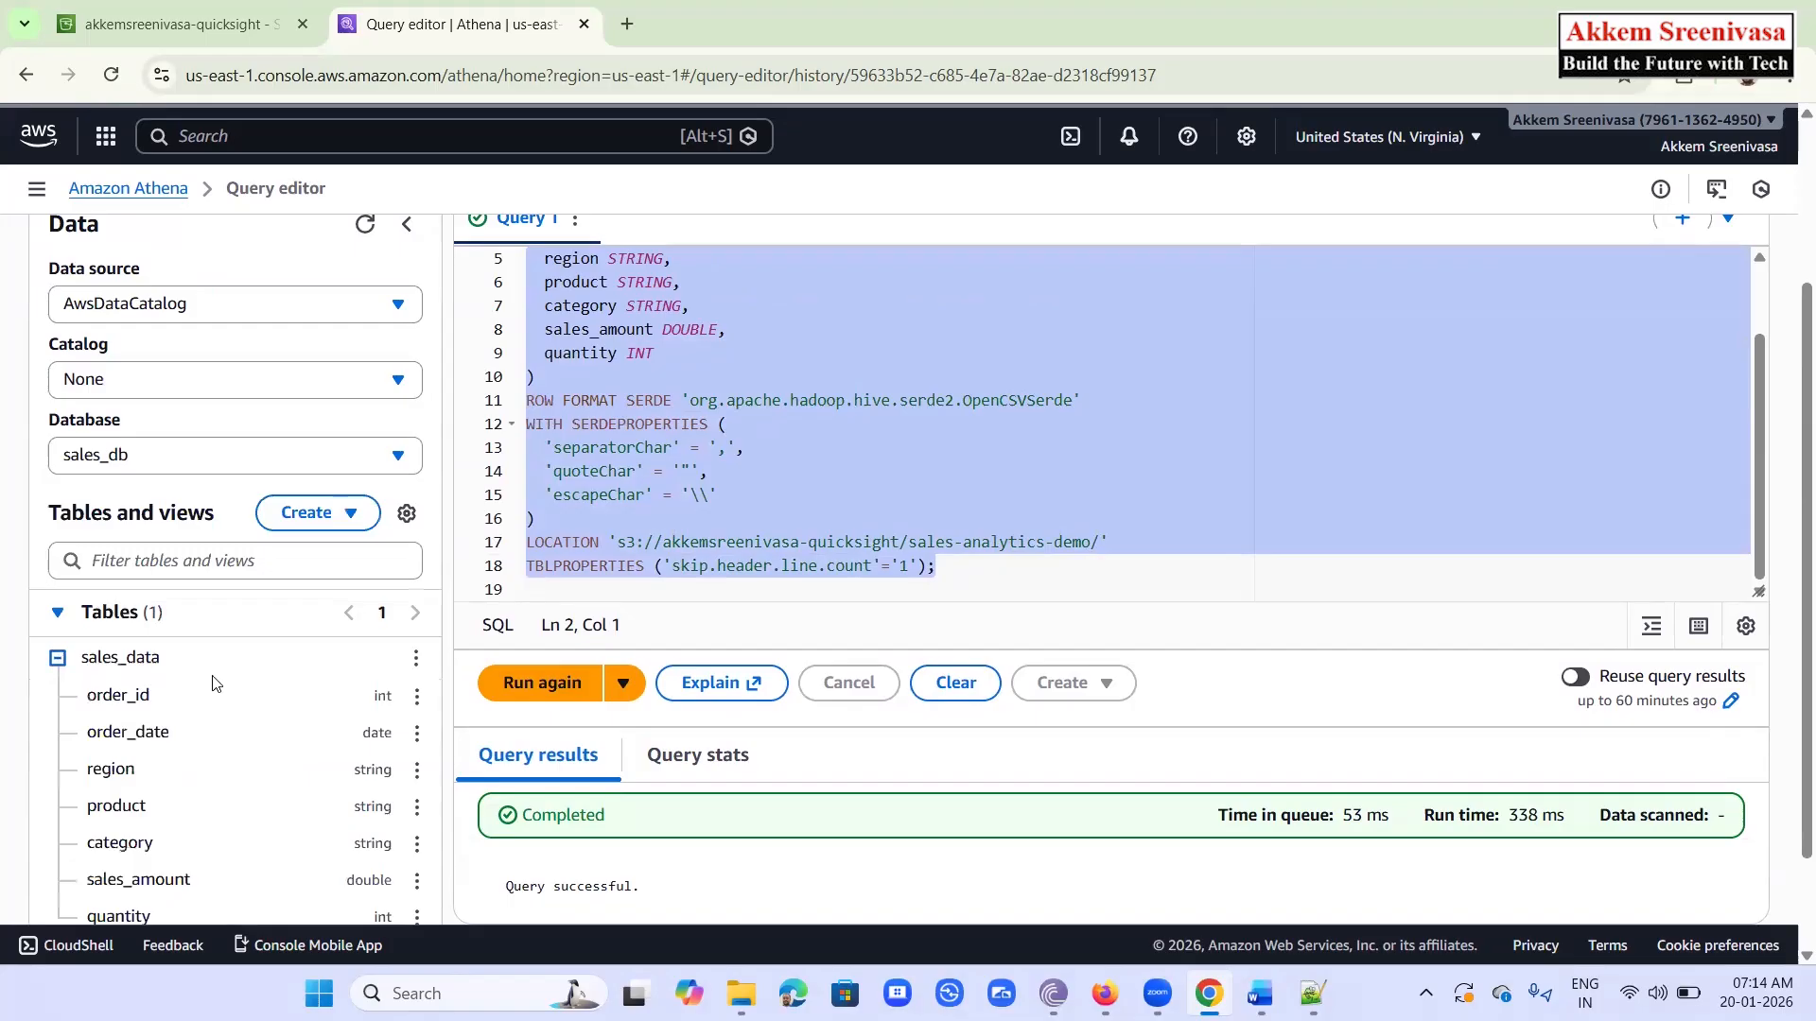
{"action": "scroll", "coordinate": [212, 681], "scroll_direction": "down", "scroll_amount": 2}
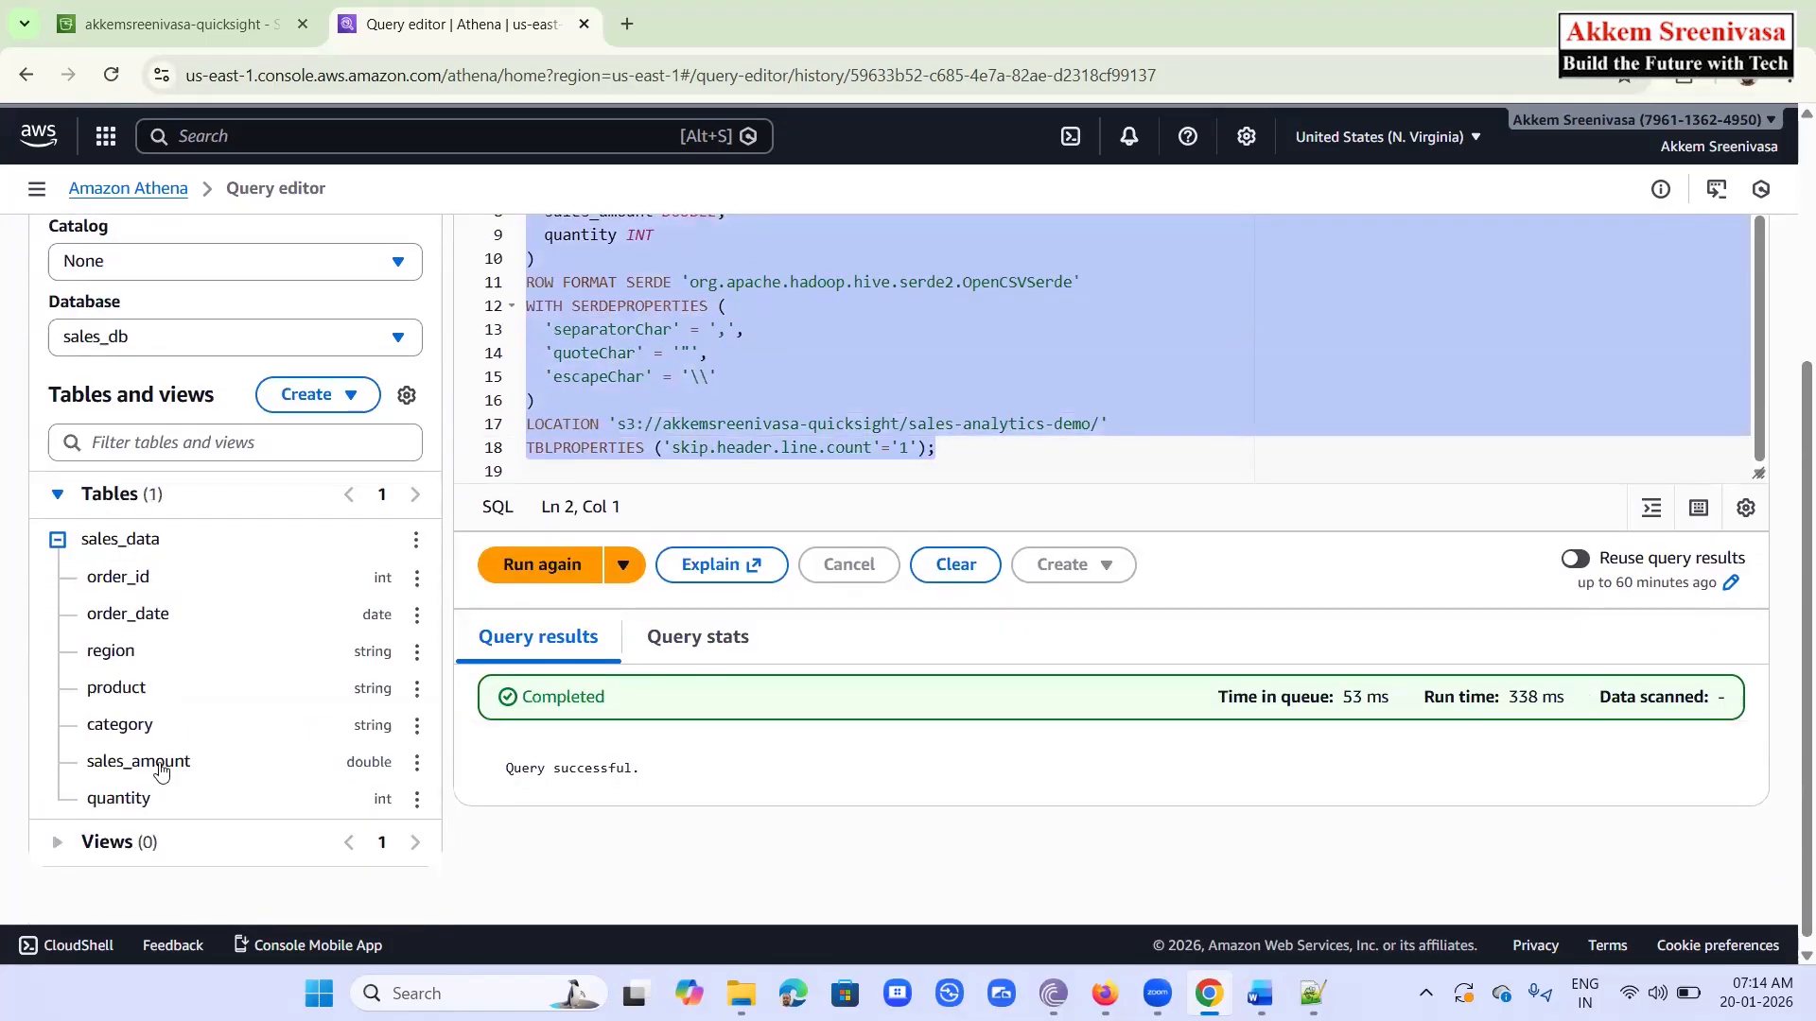
{"action": "scroll", "coordinate": [1070, 389], "scroll_direction": "up", "scroll_amount": 1}
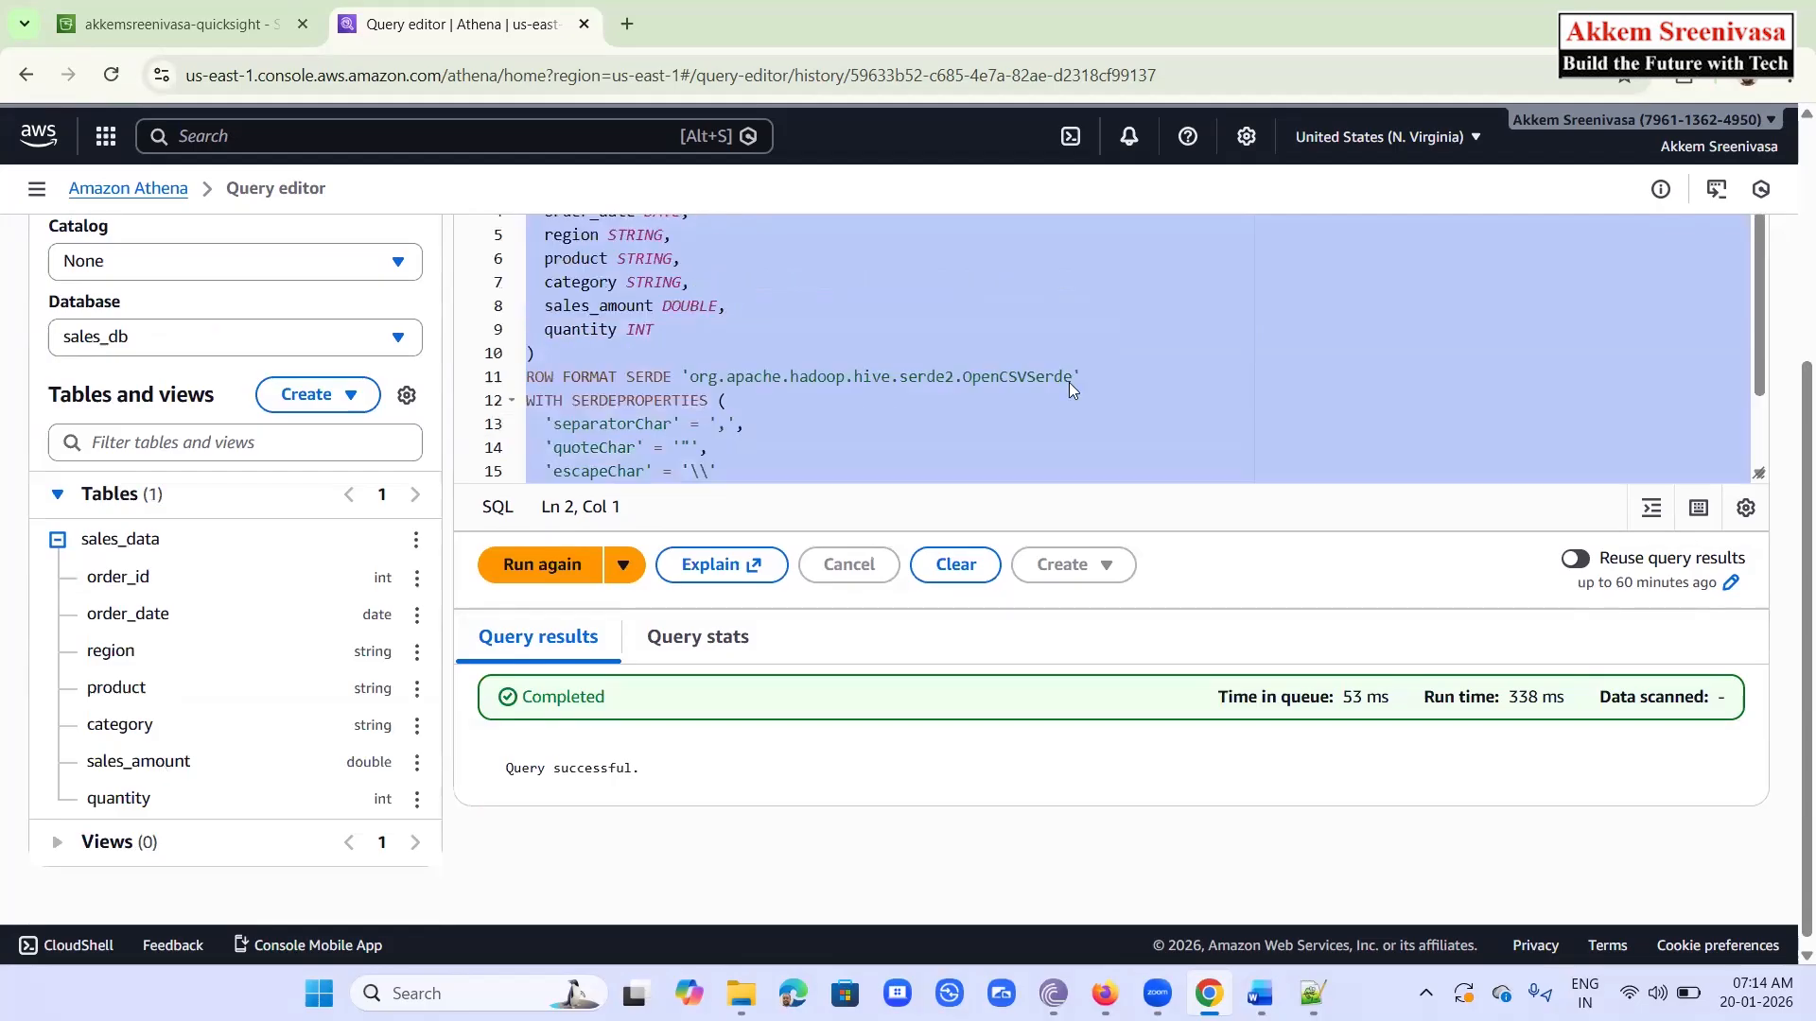
Add the query select * from sales_db.sales_data; below the external table statement
{"action": "scroll", "coordinate": [1071, 380], "scroll_direction": "up", "scroll_amount": 5}
{"action": "left_click", "coordinate": [944, 502]}
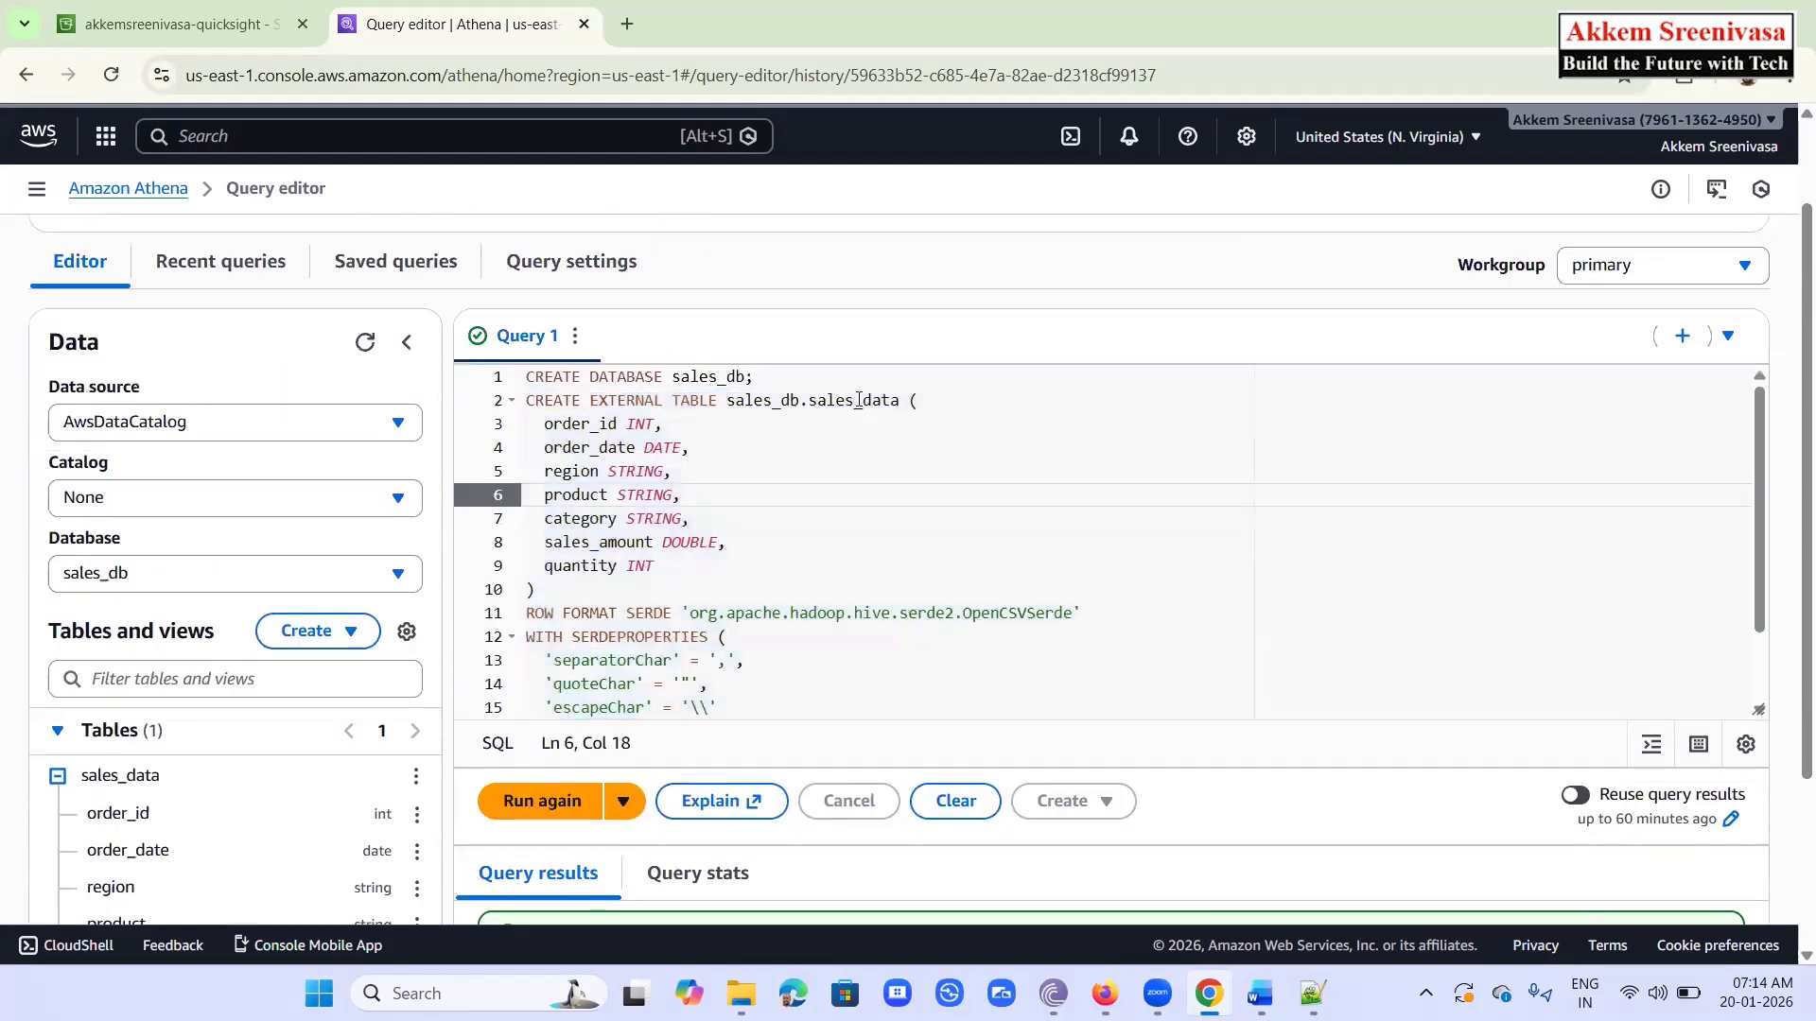
{"action": "left_click_drag", "start_coordinate": [771, 400], "coordinate": [901, 401]}
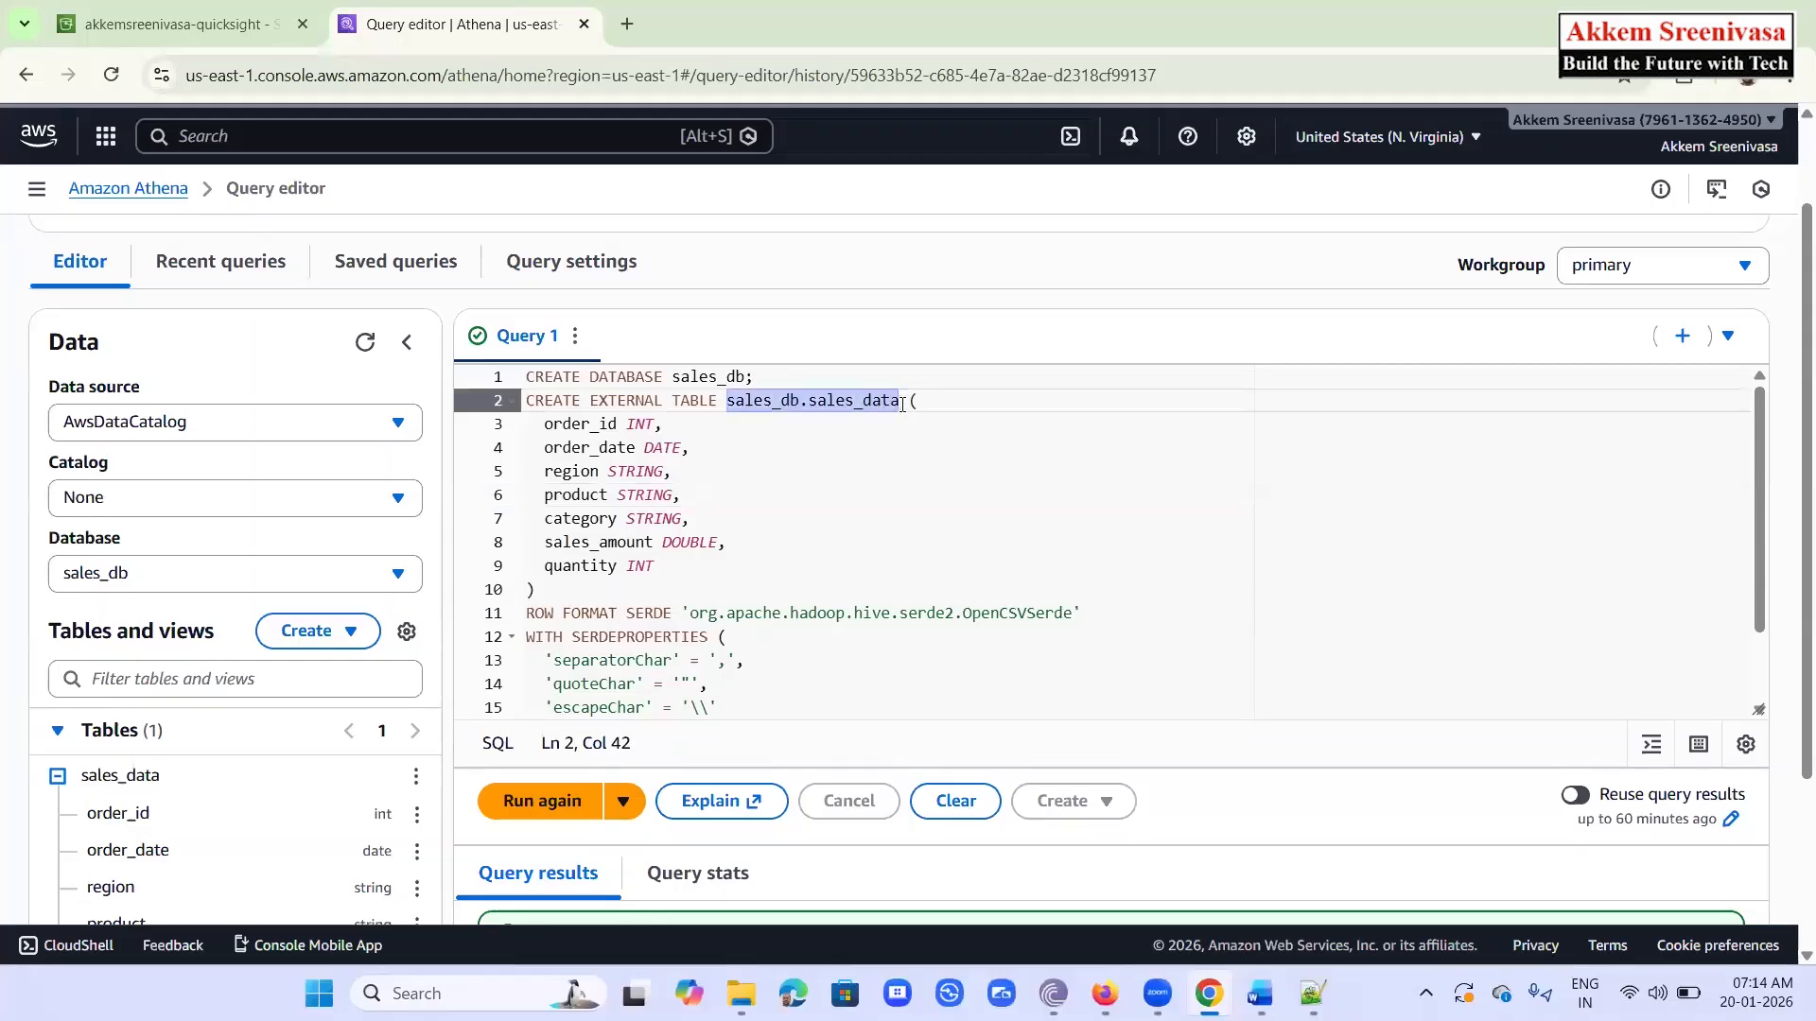
{"action": "scroll", "coordinate": [1167, 511], "scroll_direction": "down", "scroll_amount": 2}
{"action": "left_click", "coordinate": [989, 694]}
{"action": "key", "text": "Return"}
{"action": "key", "text": "Return"}
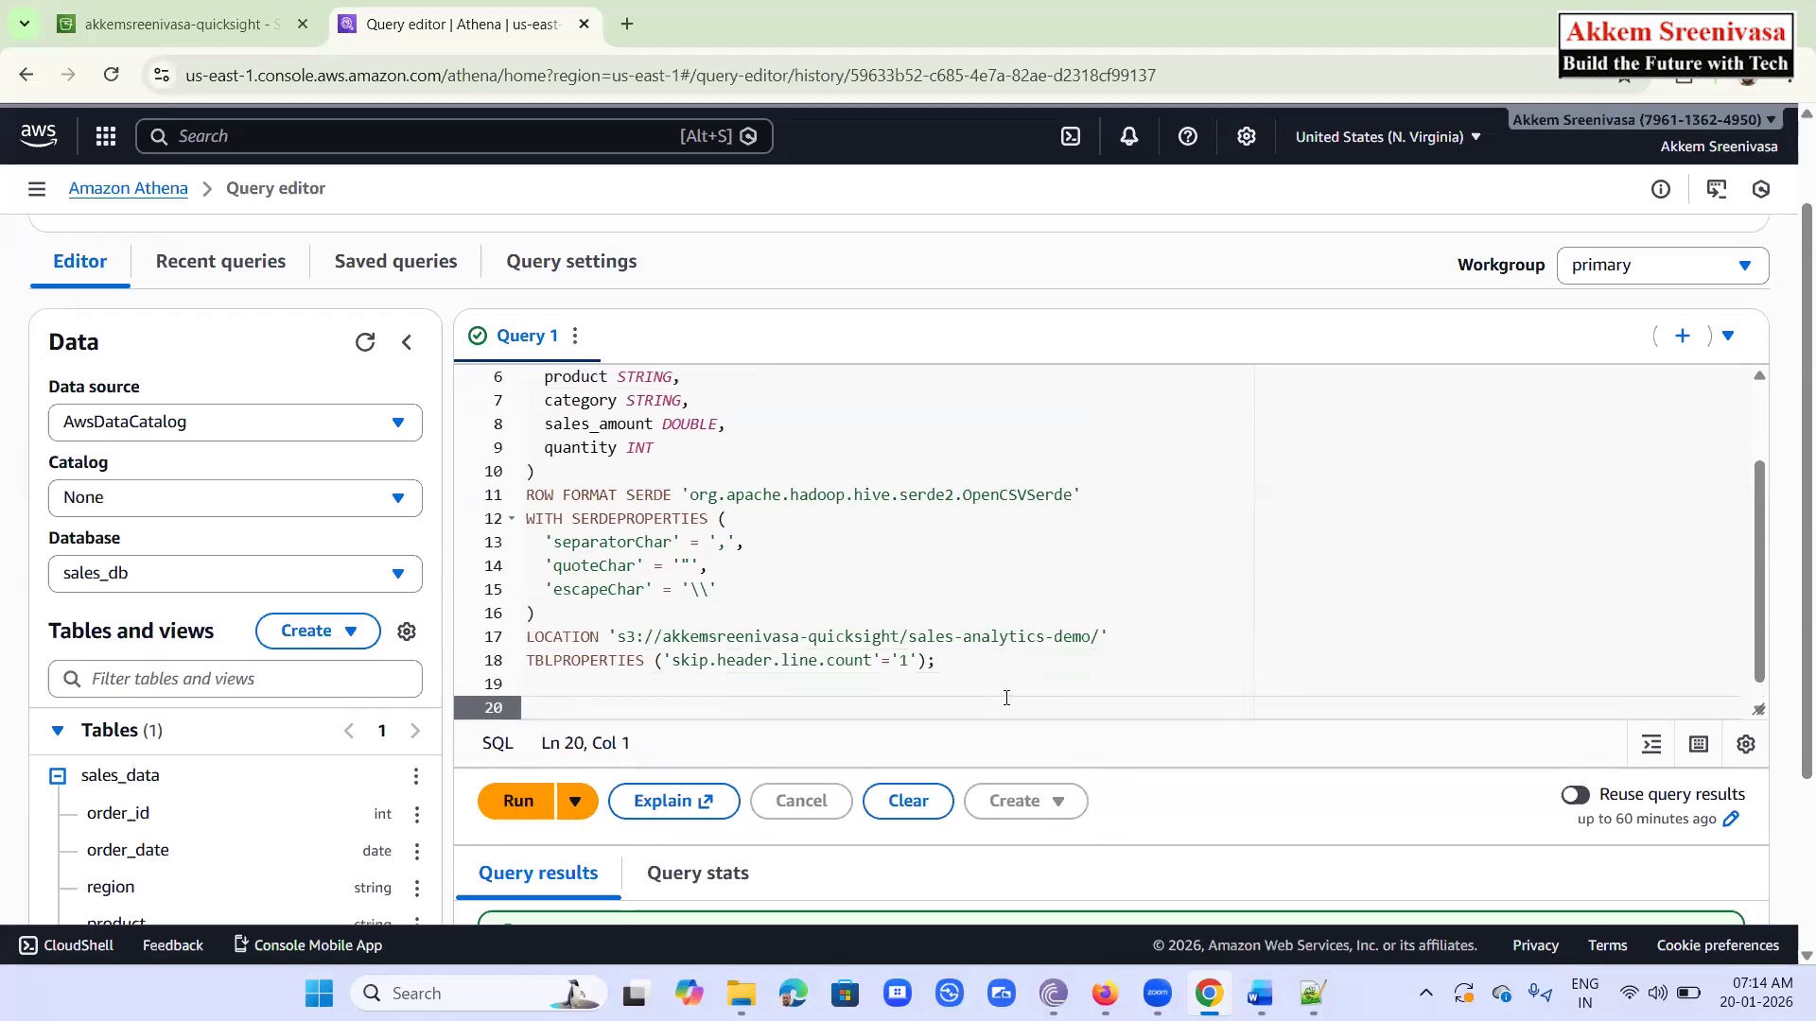
{"action": "type", "text": "select * from sales_db.sales_data"}
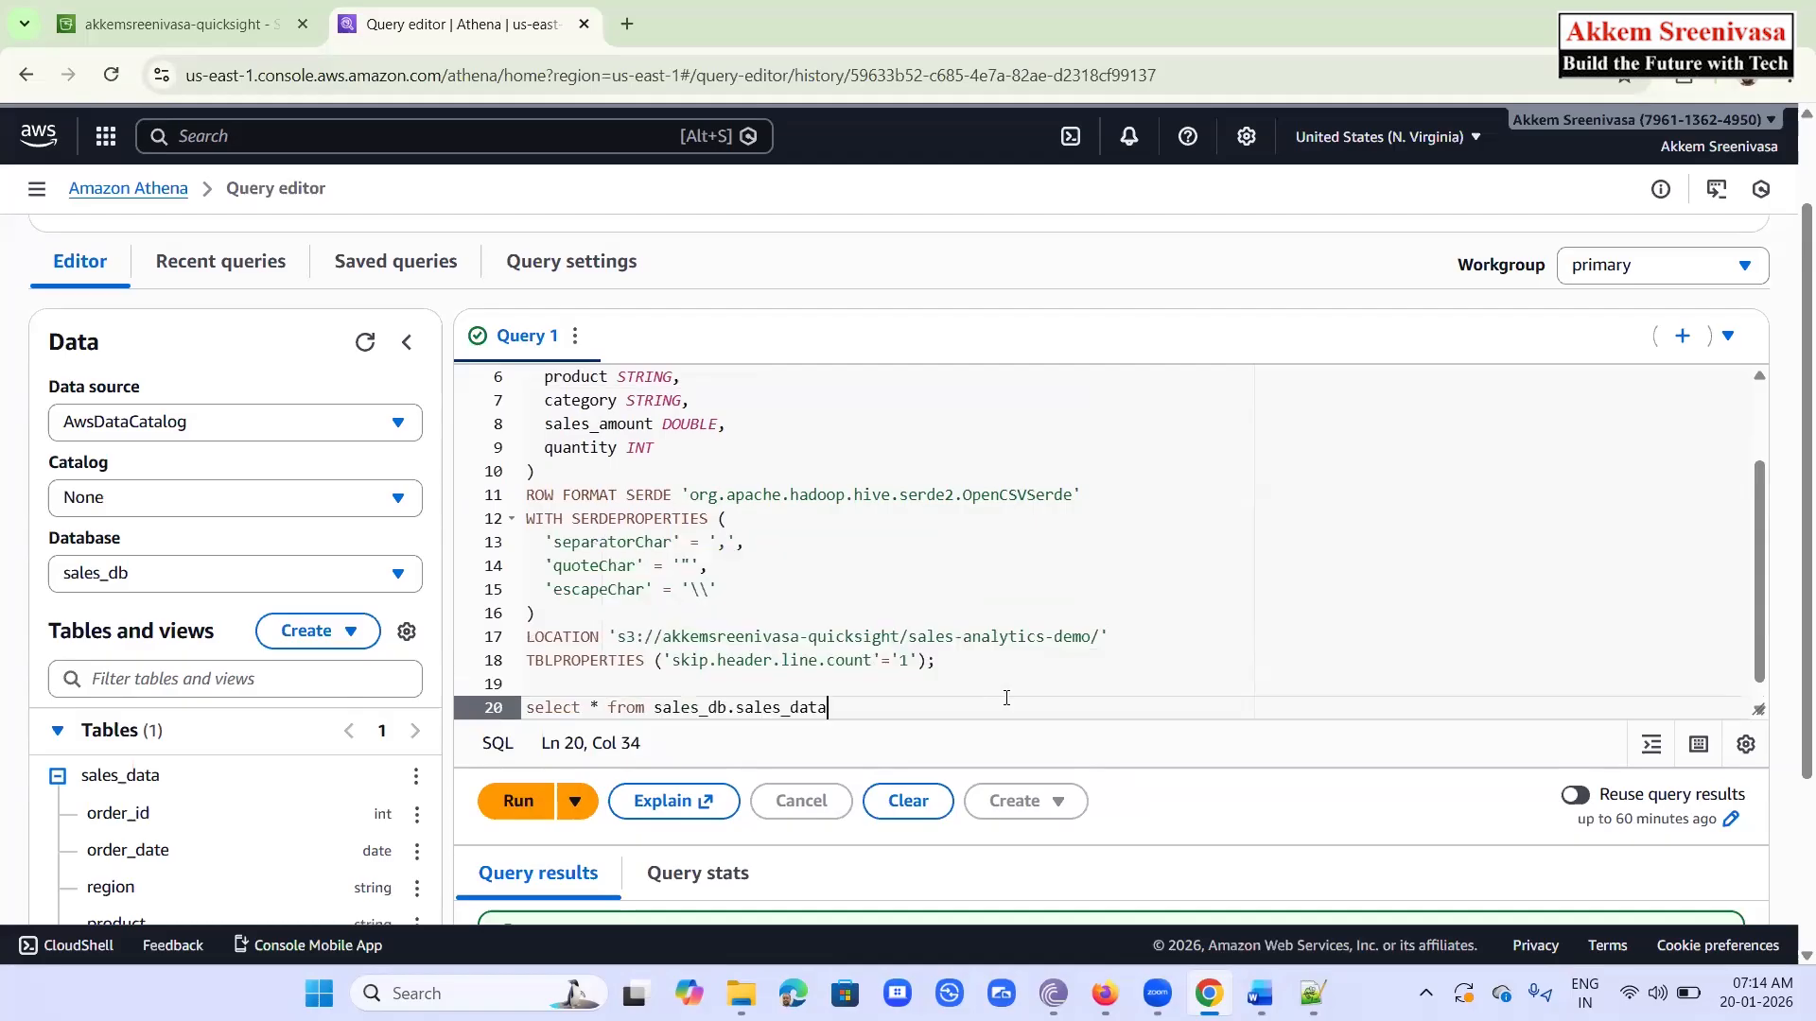
{"action": "type", "text": ";"}
Run only the select query on sales_db.sales_data and read its query results
{"action": "left_click_drag", "start_coordinate": [846, 707], "coordinate": [506, 716]}
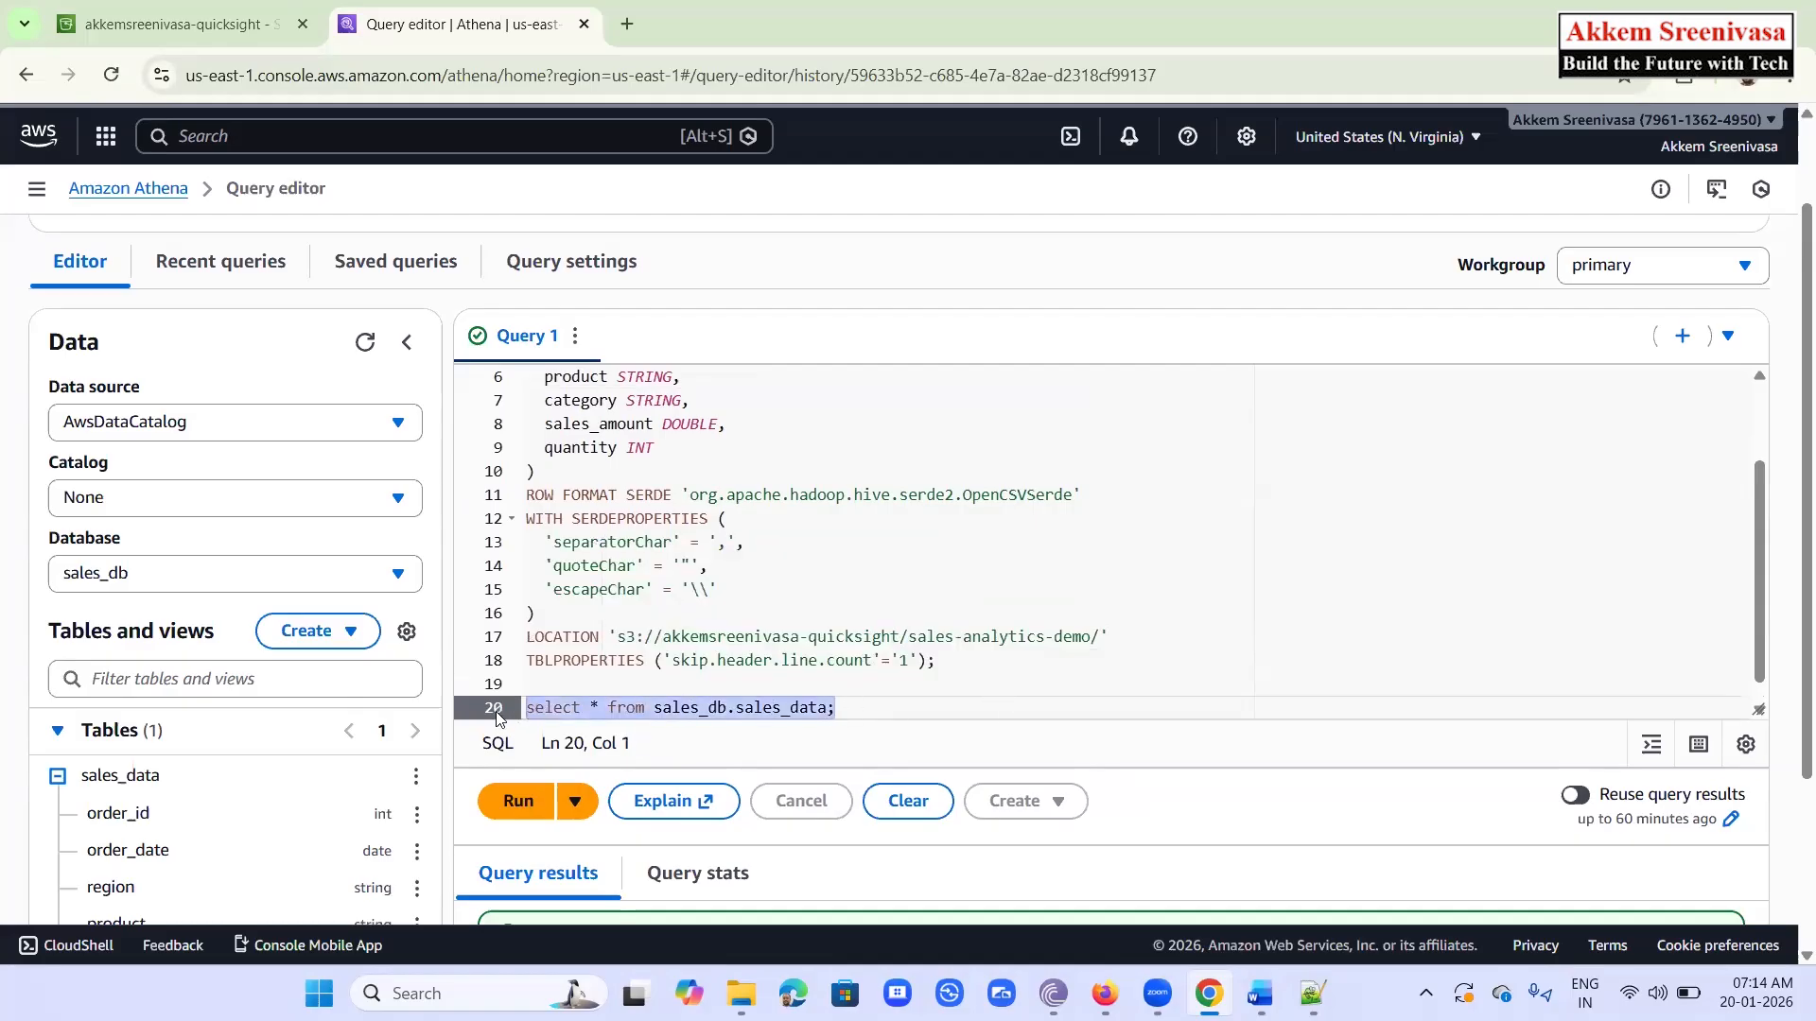
{"action": "key", "text": "ctrl+Return"}
{"action": "scroll", "coordinate": [961, 613], "scroll_direction": "down", "scroll_amount": 3}
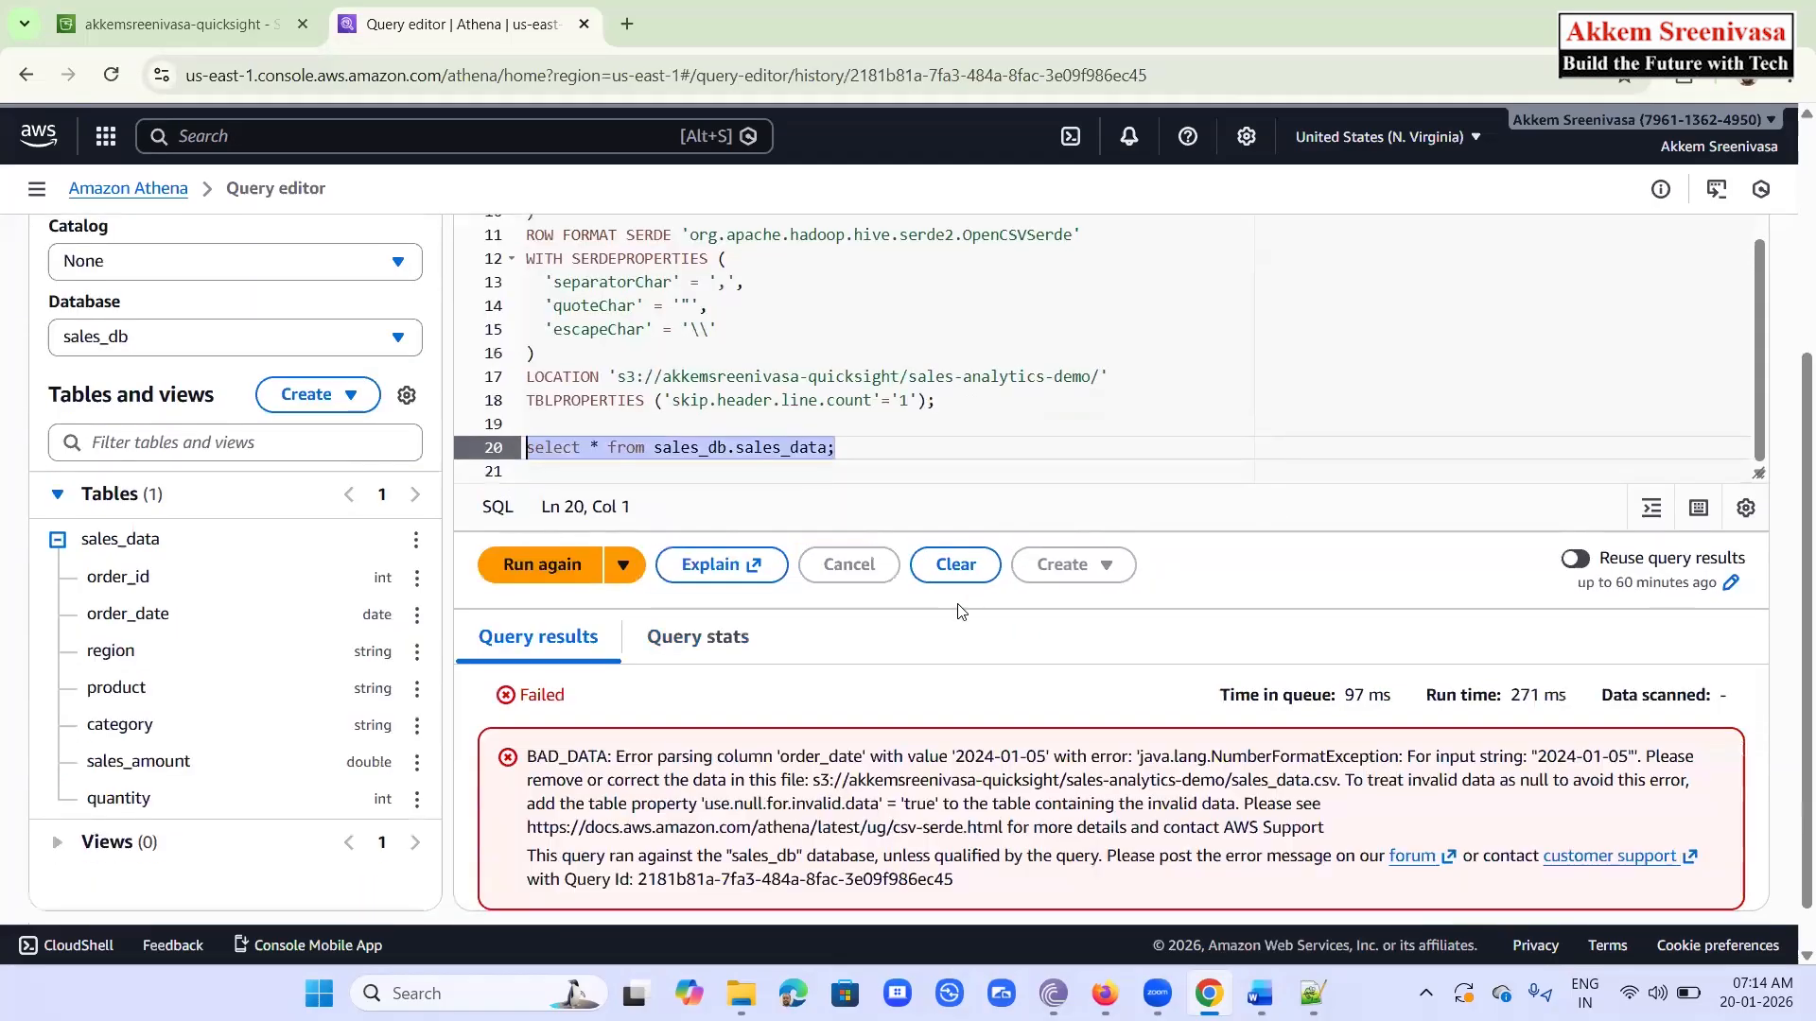
{"action": "scroll", "coordinate": [972, 628], "scroll_direction": "down", "scroll_amount": 1}
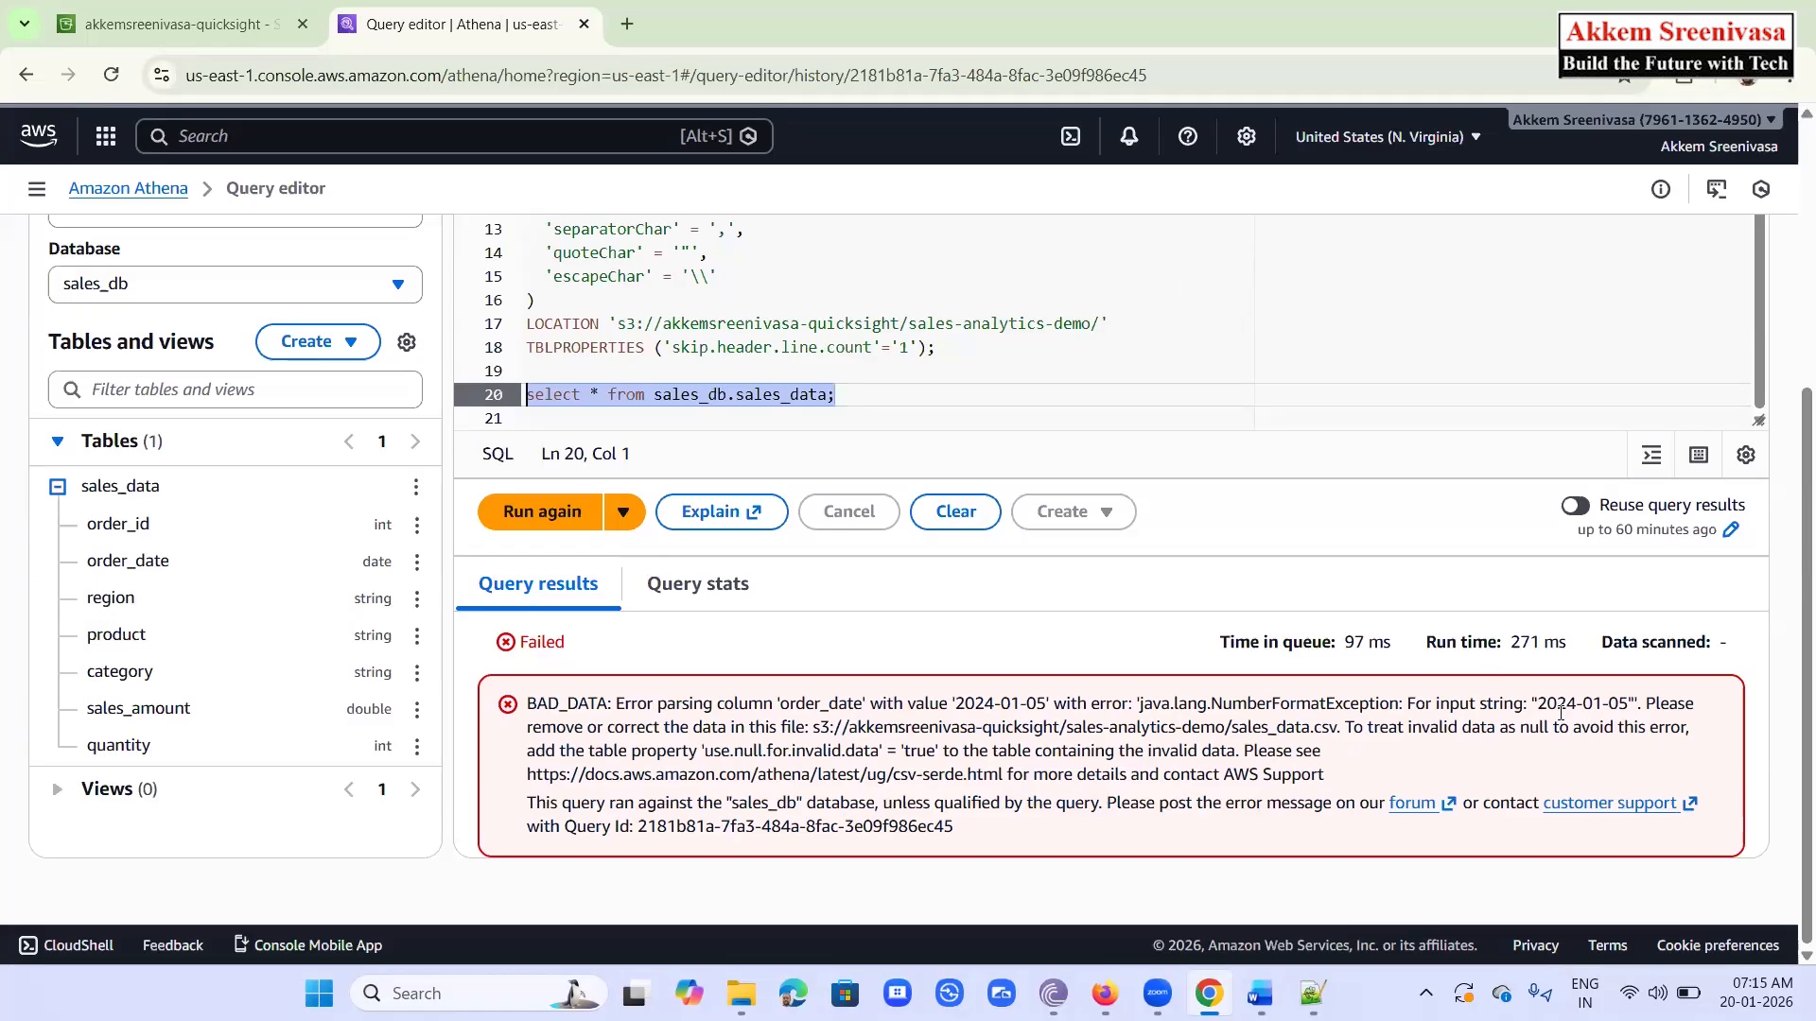
Copy the date 2024-01-05 from the Athena error message and search for it in sales_data.csv in Notepad++
{"action": "left_click_drag", "start_coordinate": [1538, 703], "coordinate": [1628, 701]}
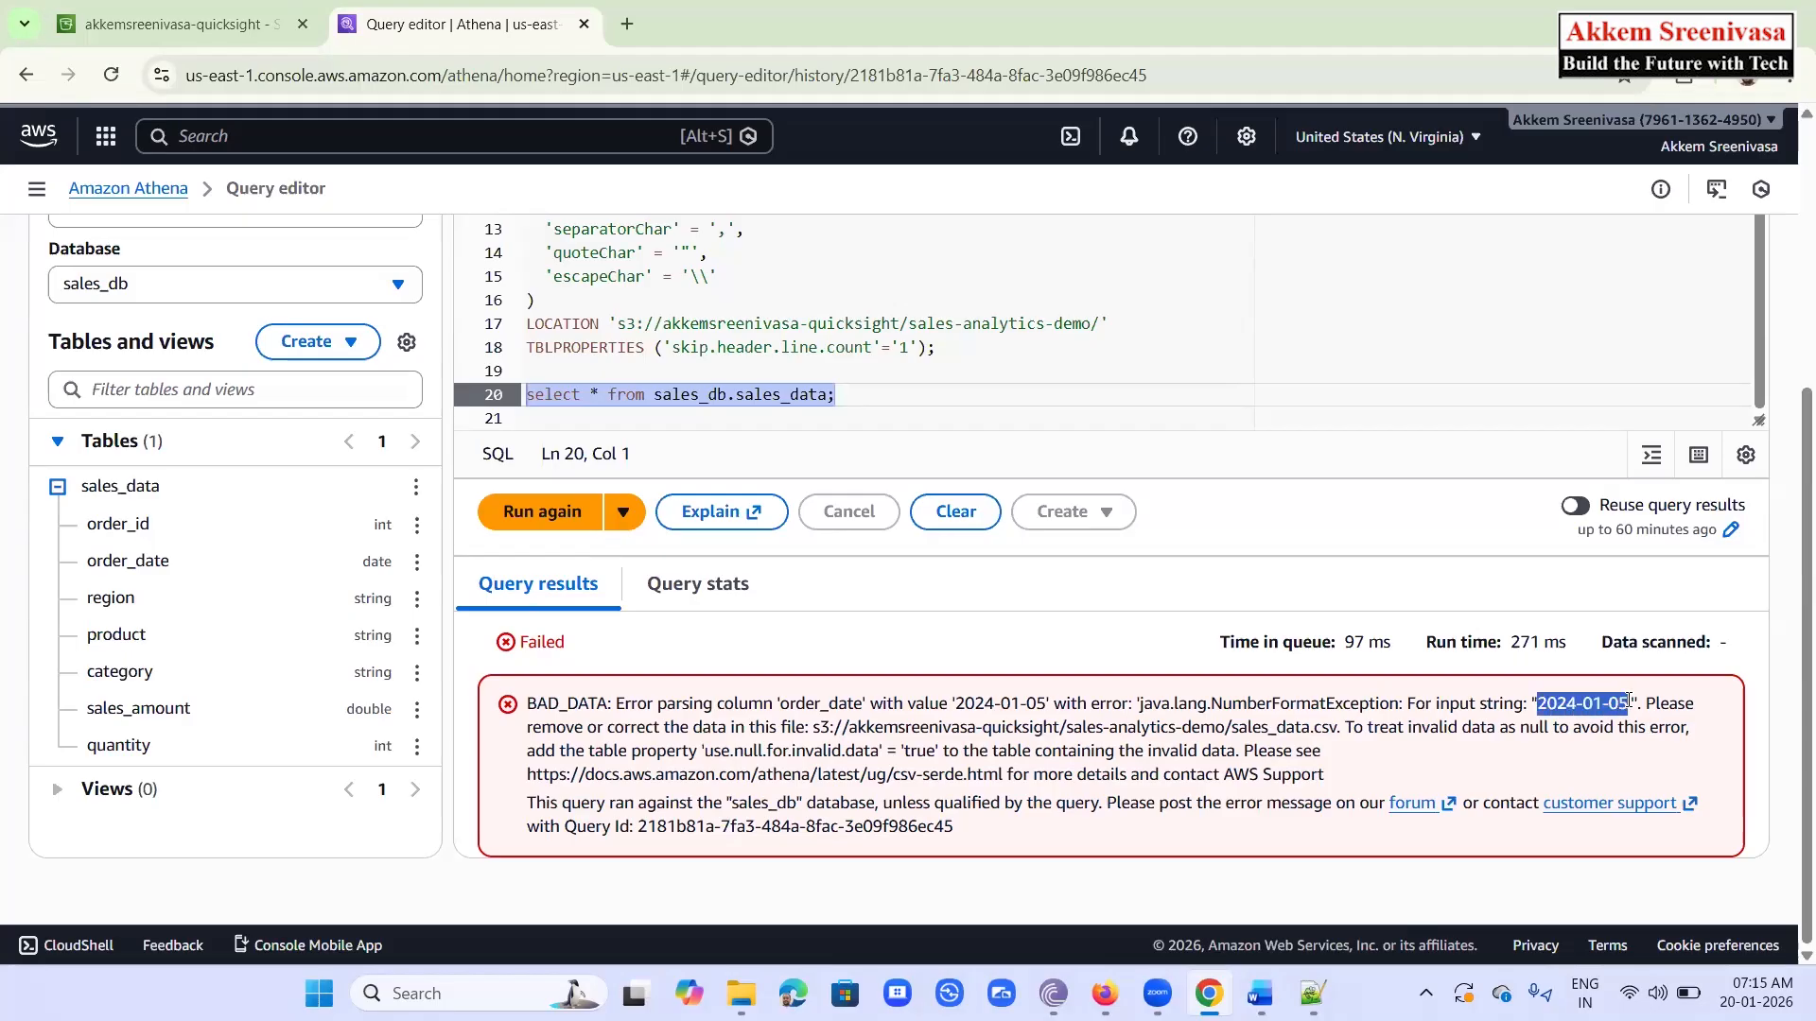
{"action": "key", "text": "ctrl+c"}
{"action": "left_click", "coordinate": [1312, 993]}
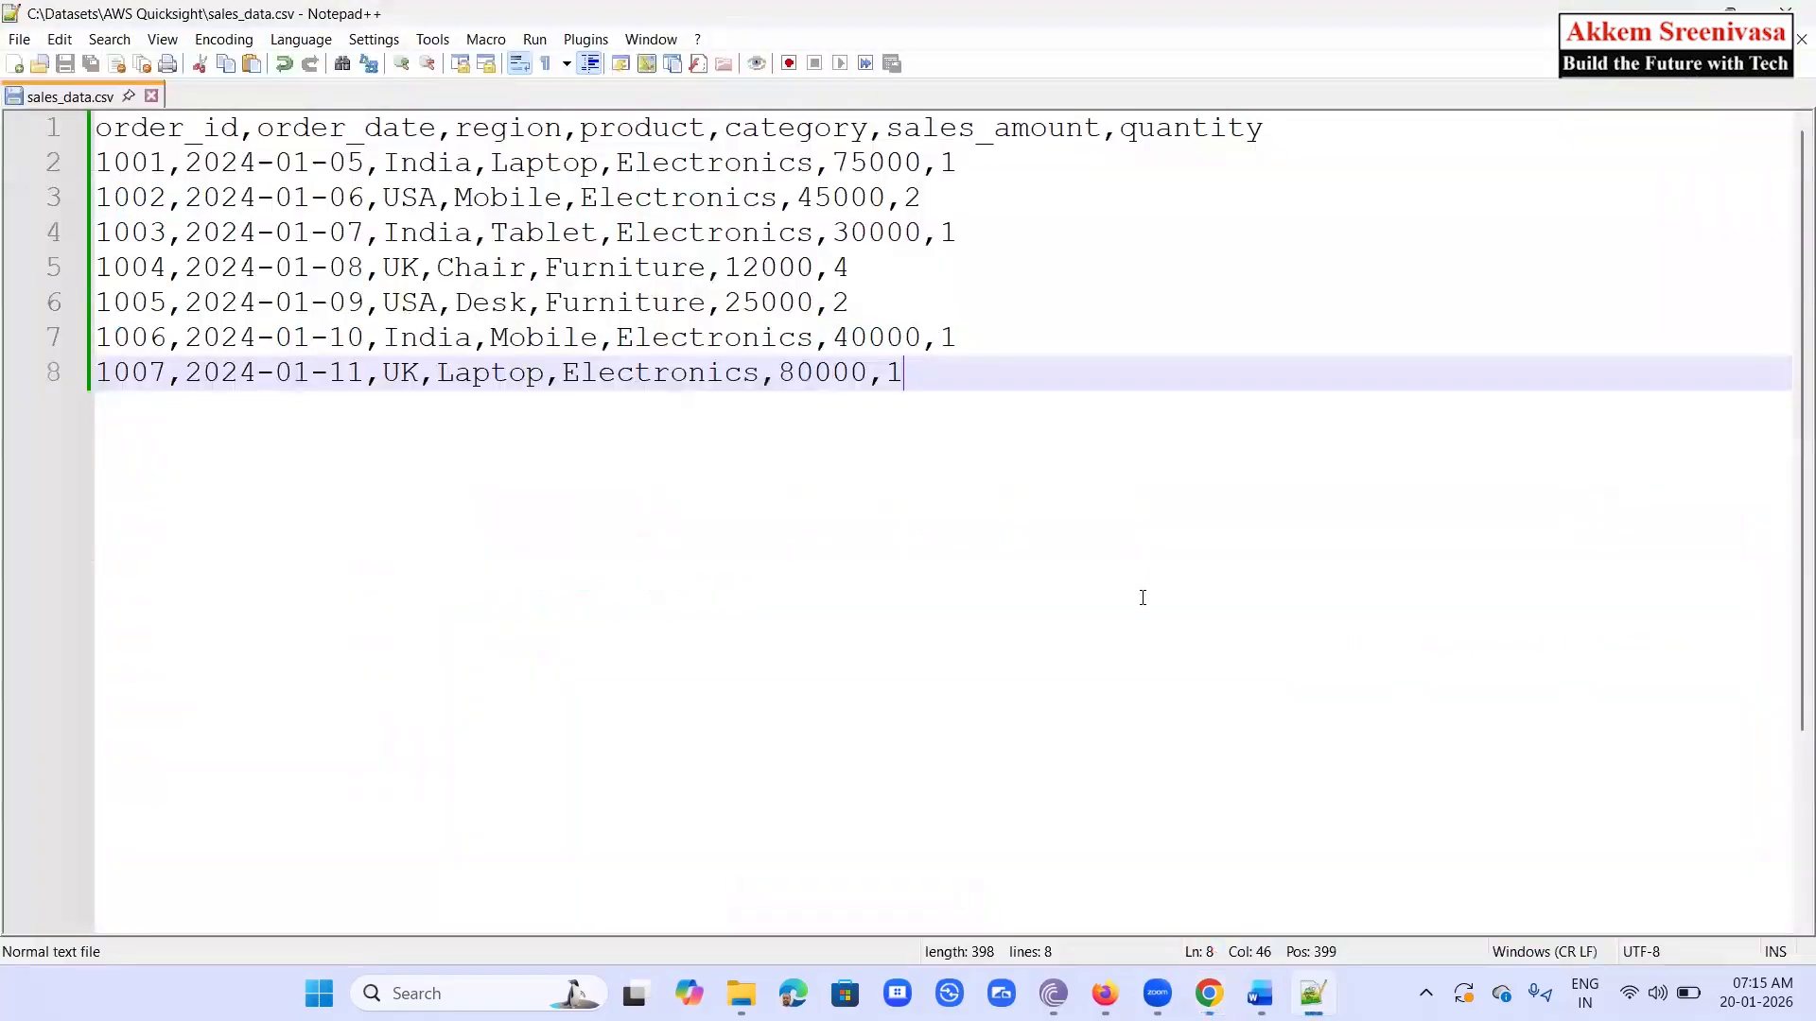
{"action": "key", "text": "ctrl+f"}
{"action": "key", "text": "ctrl+v"}
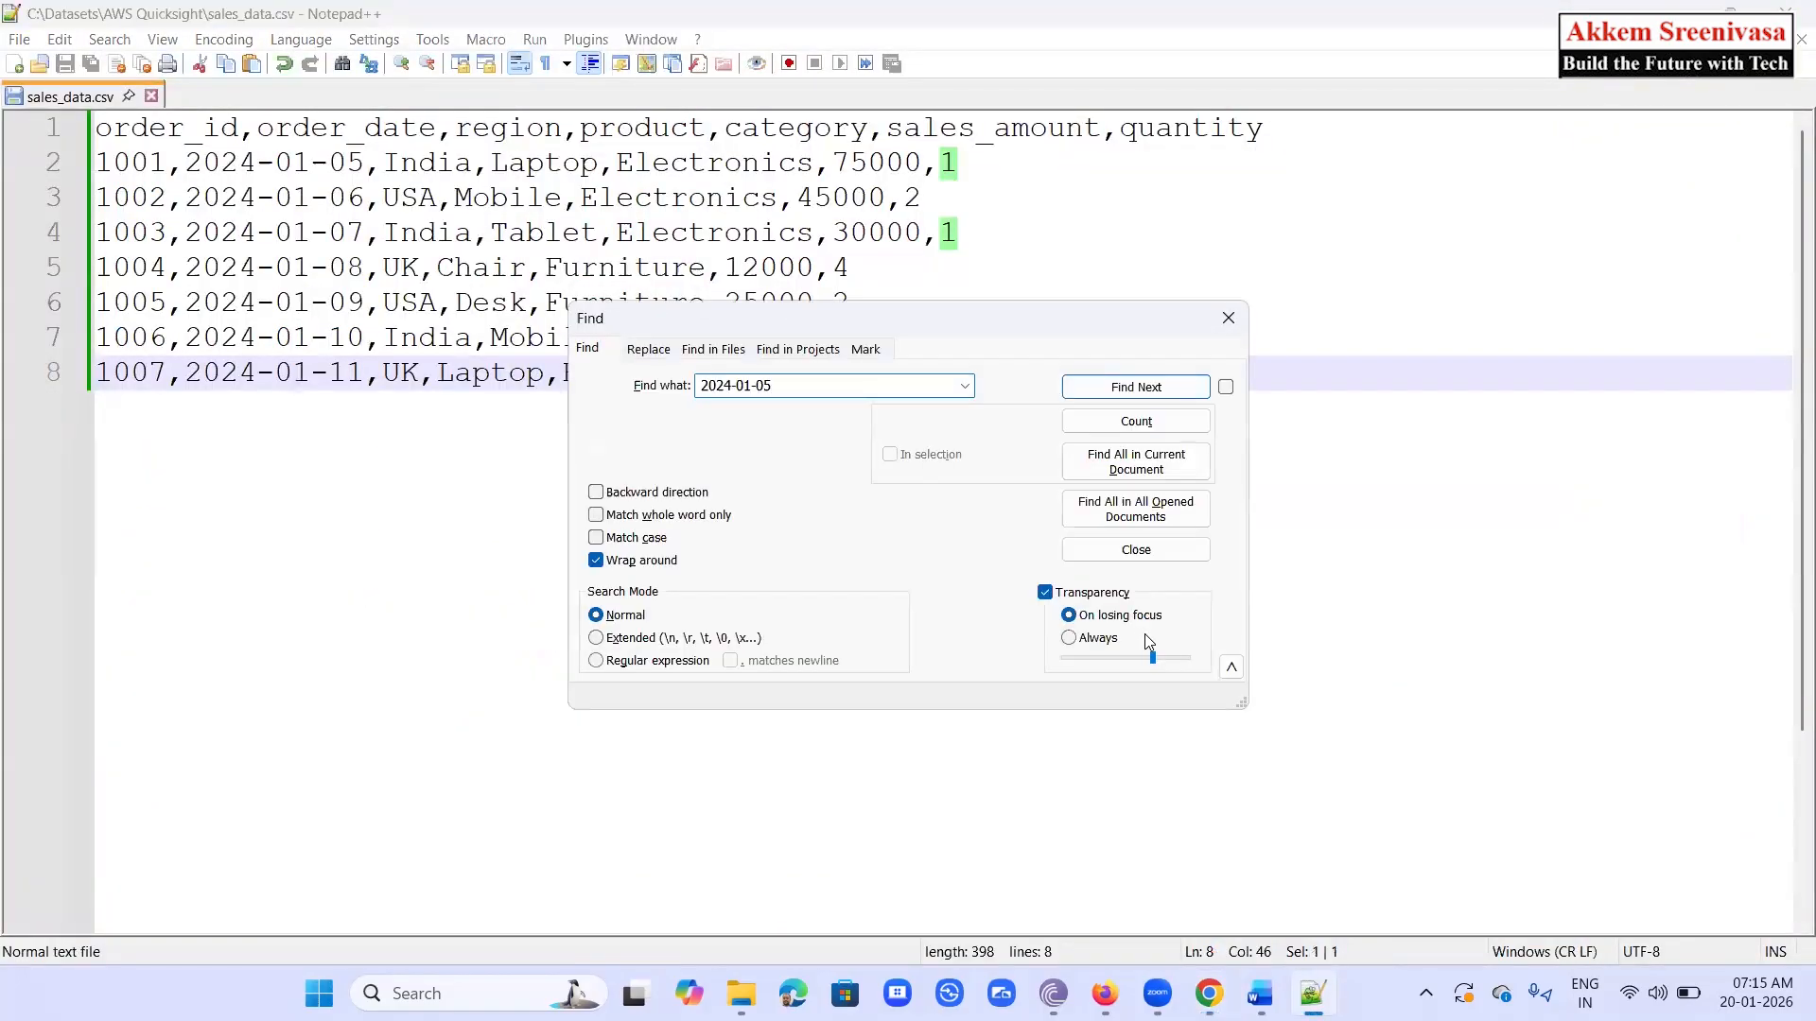
{"action": "key", "text": "Return"}
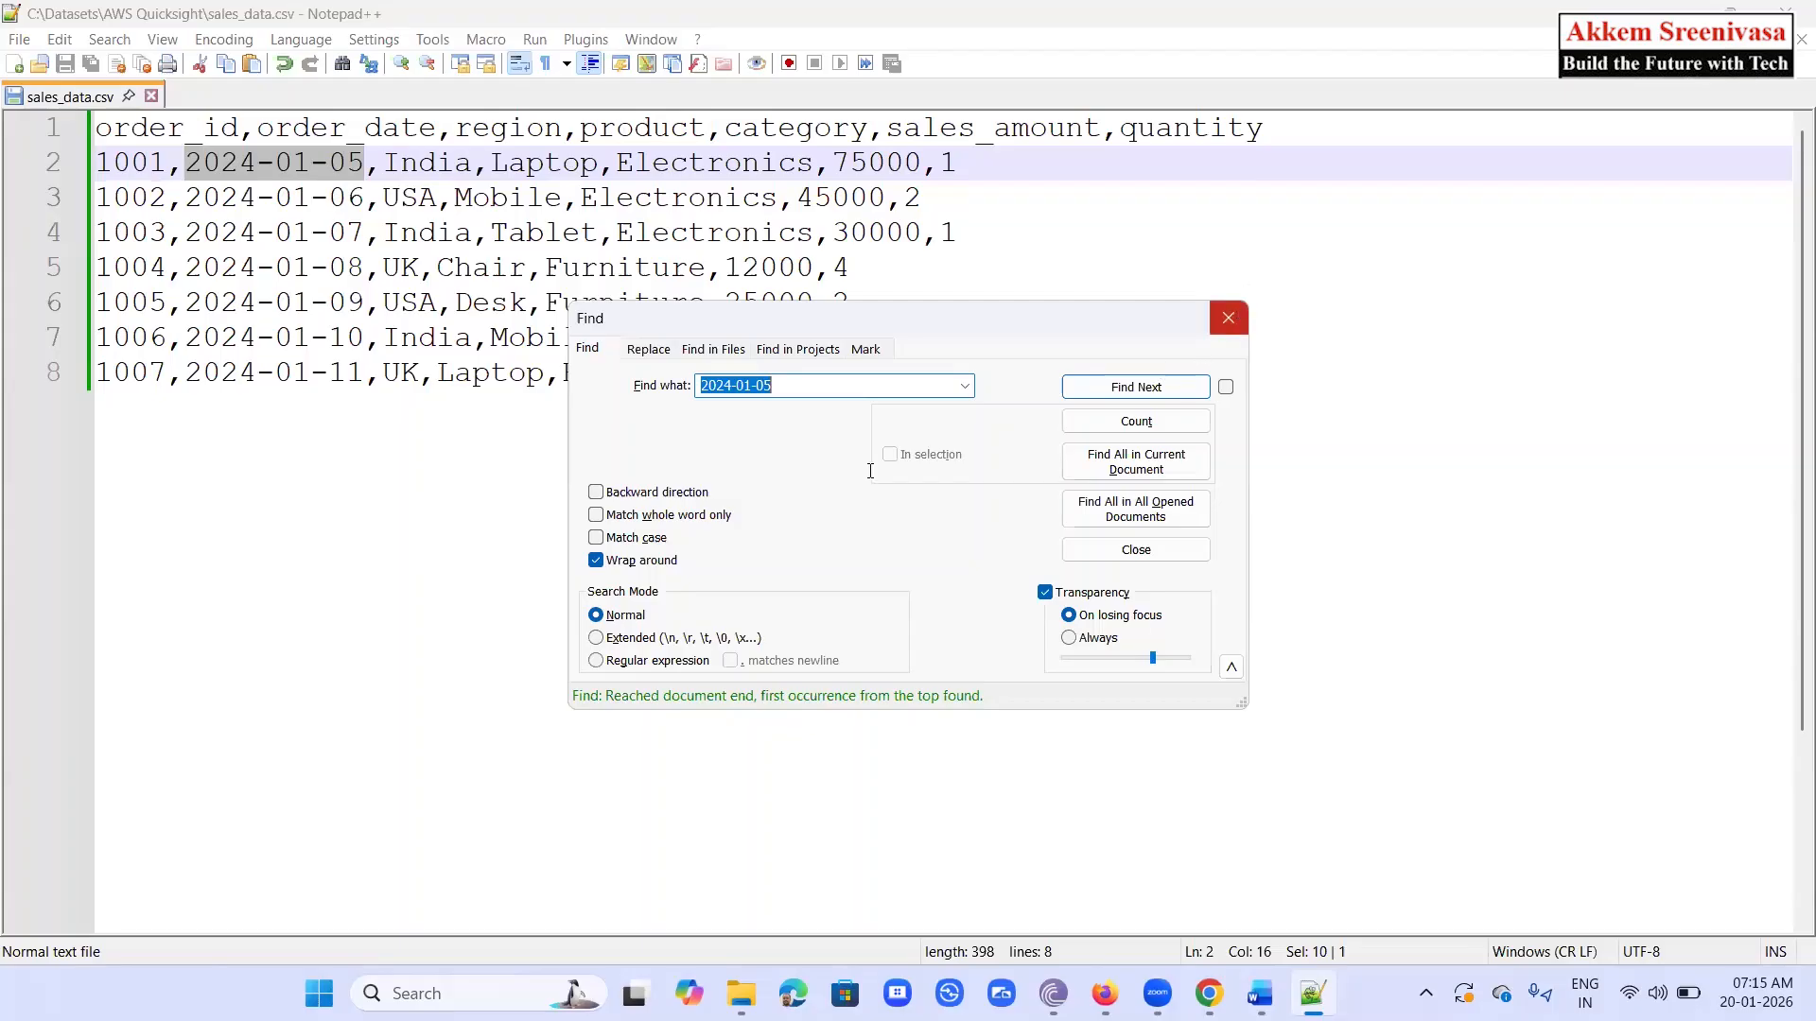
{"action": "key", "text": "Escape"}
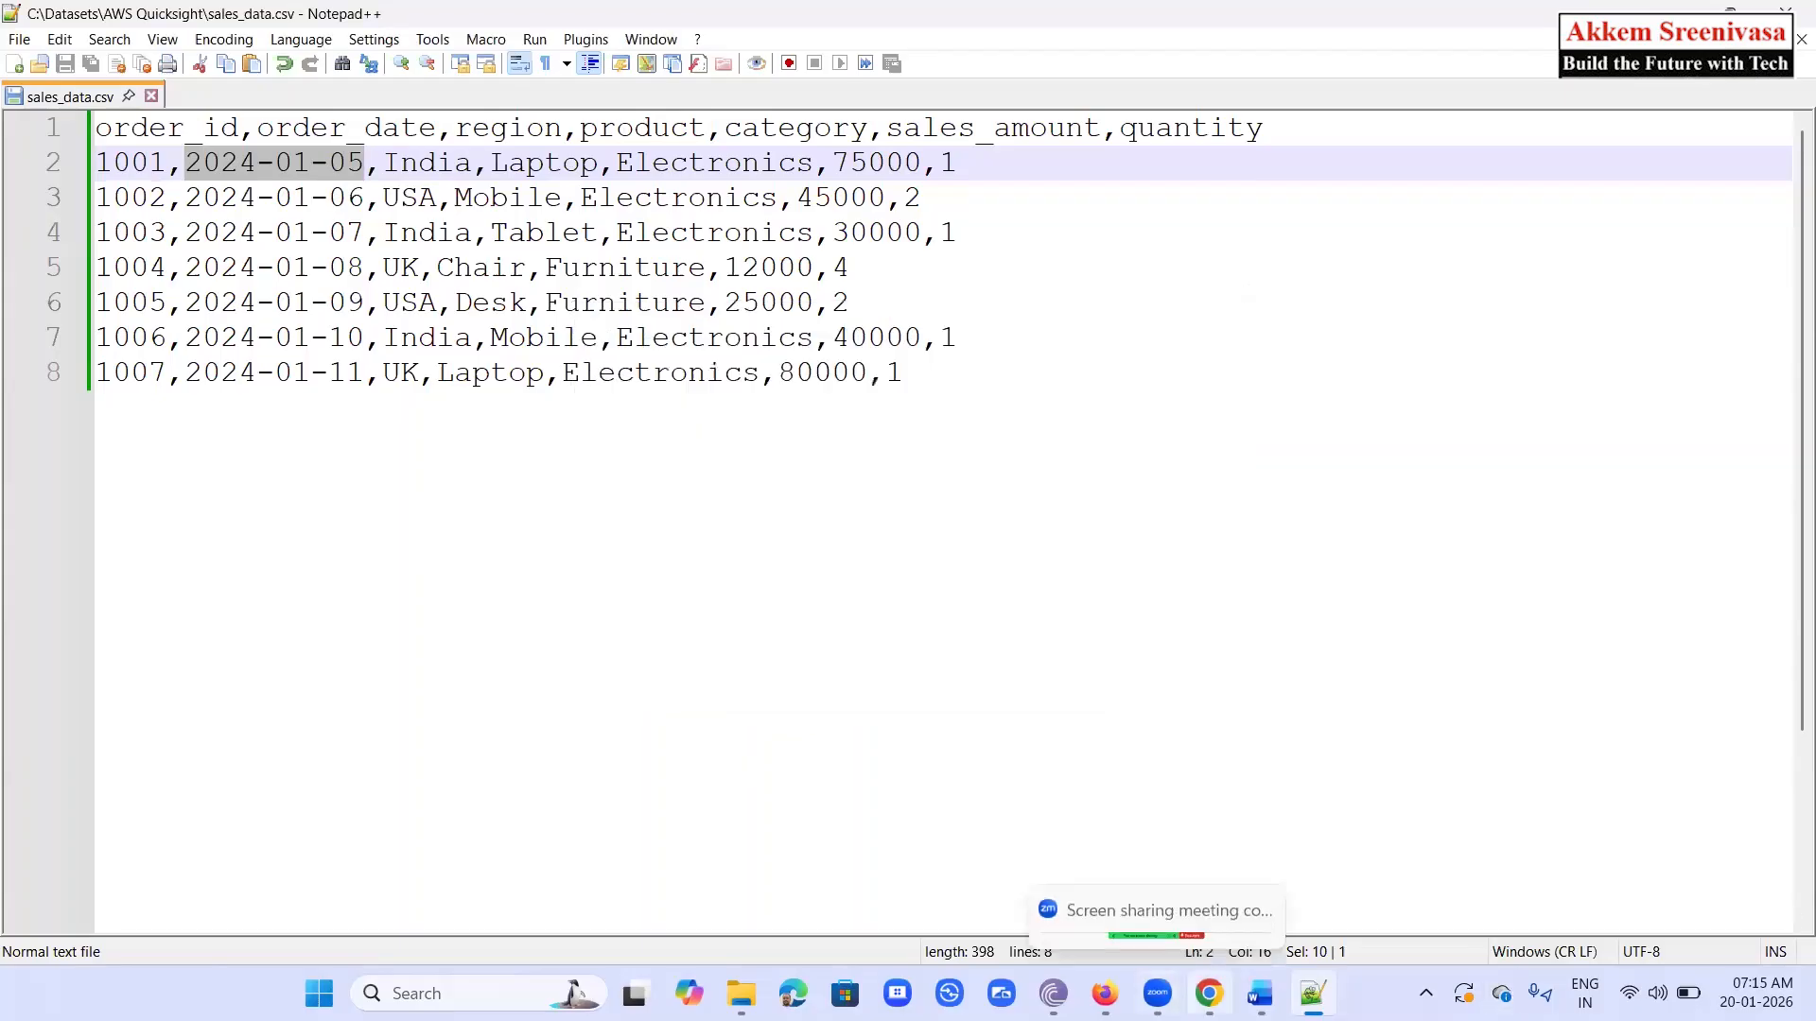
Compare the date value in the Athena error message with the first order_date in sales_data.csv in Notepad++
{"action": "key", "text": "alt+Tab"}
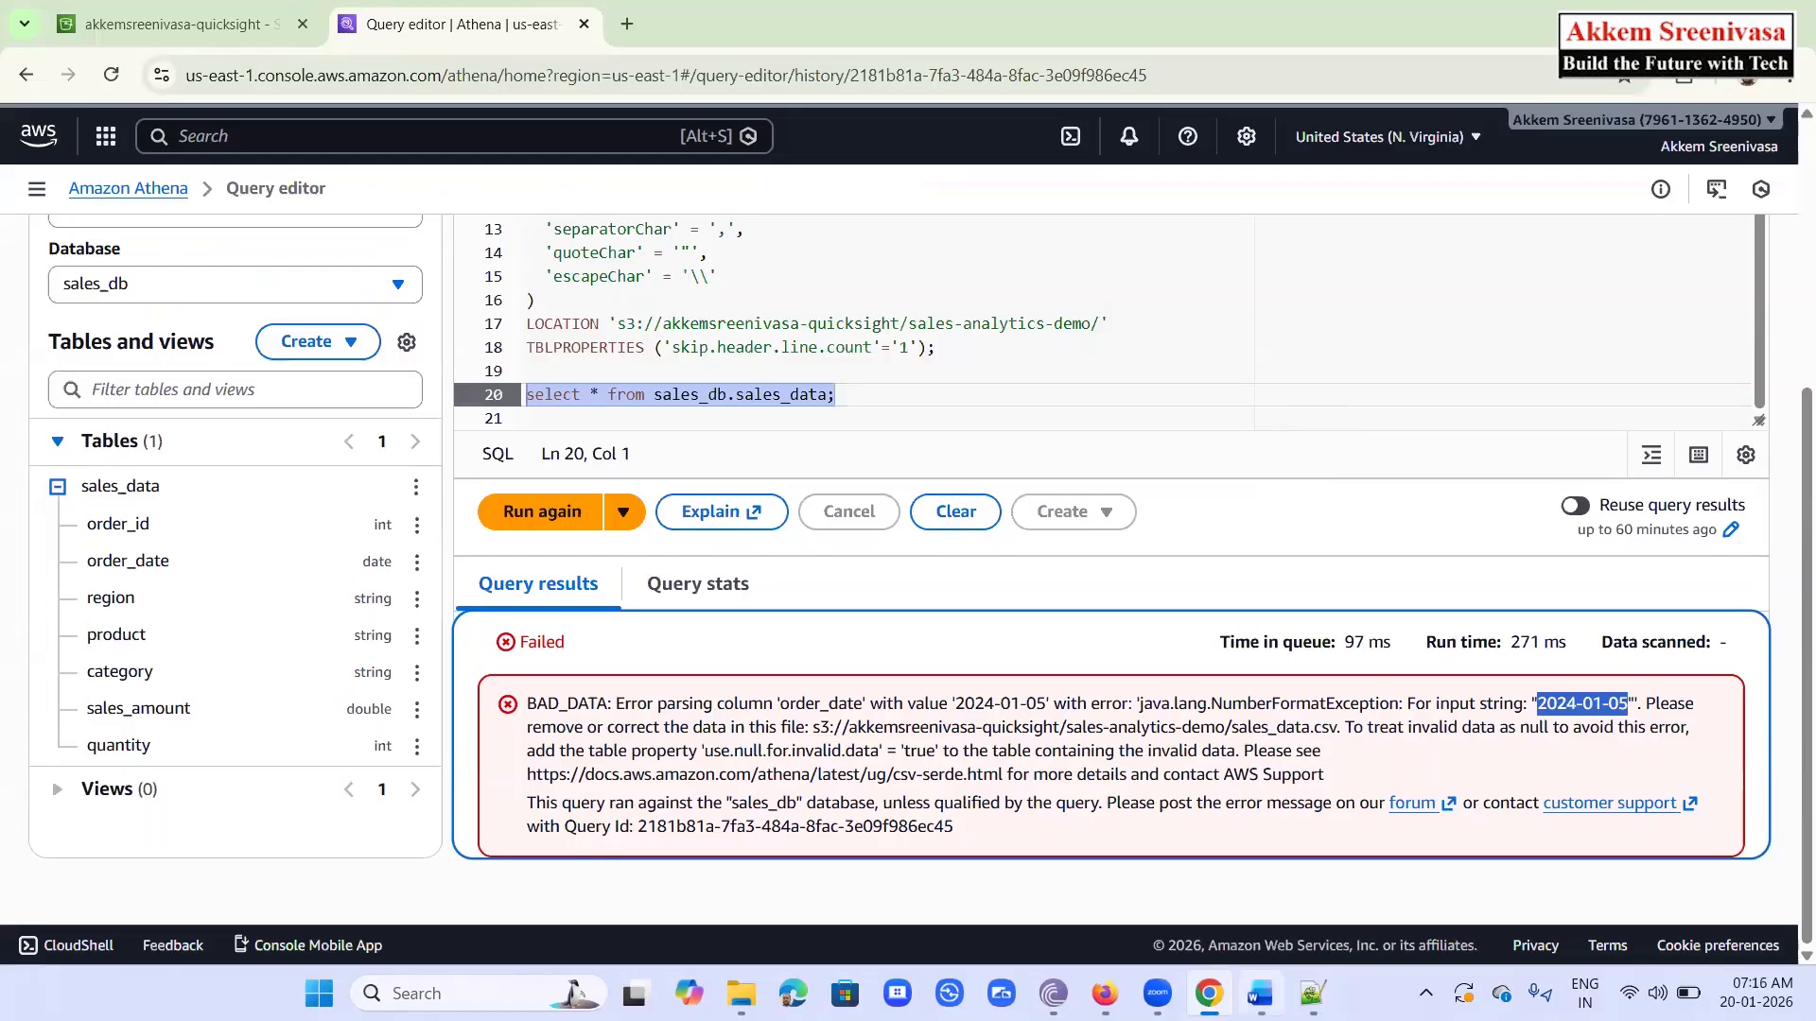
{"action": "left_click", "coordinate": [1308, 991]}
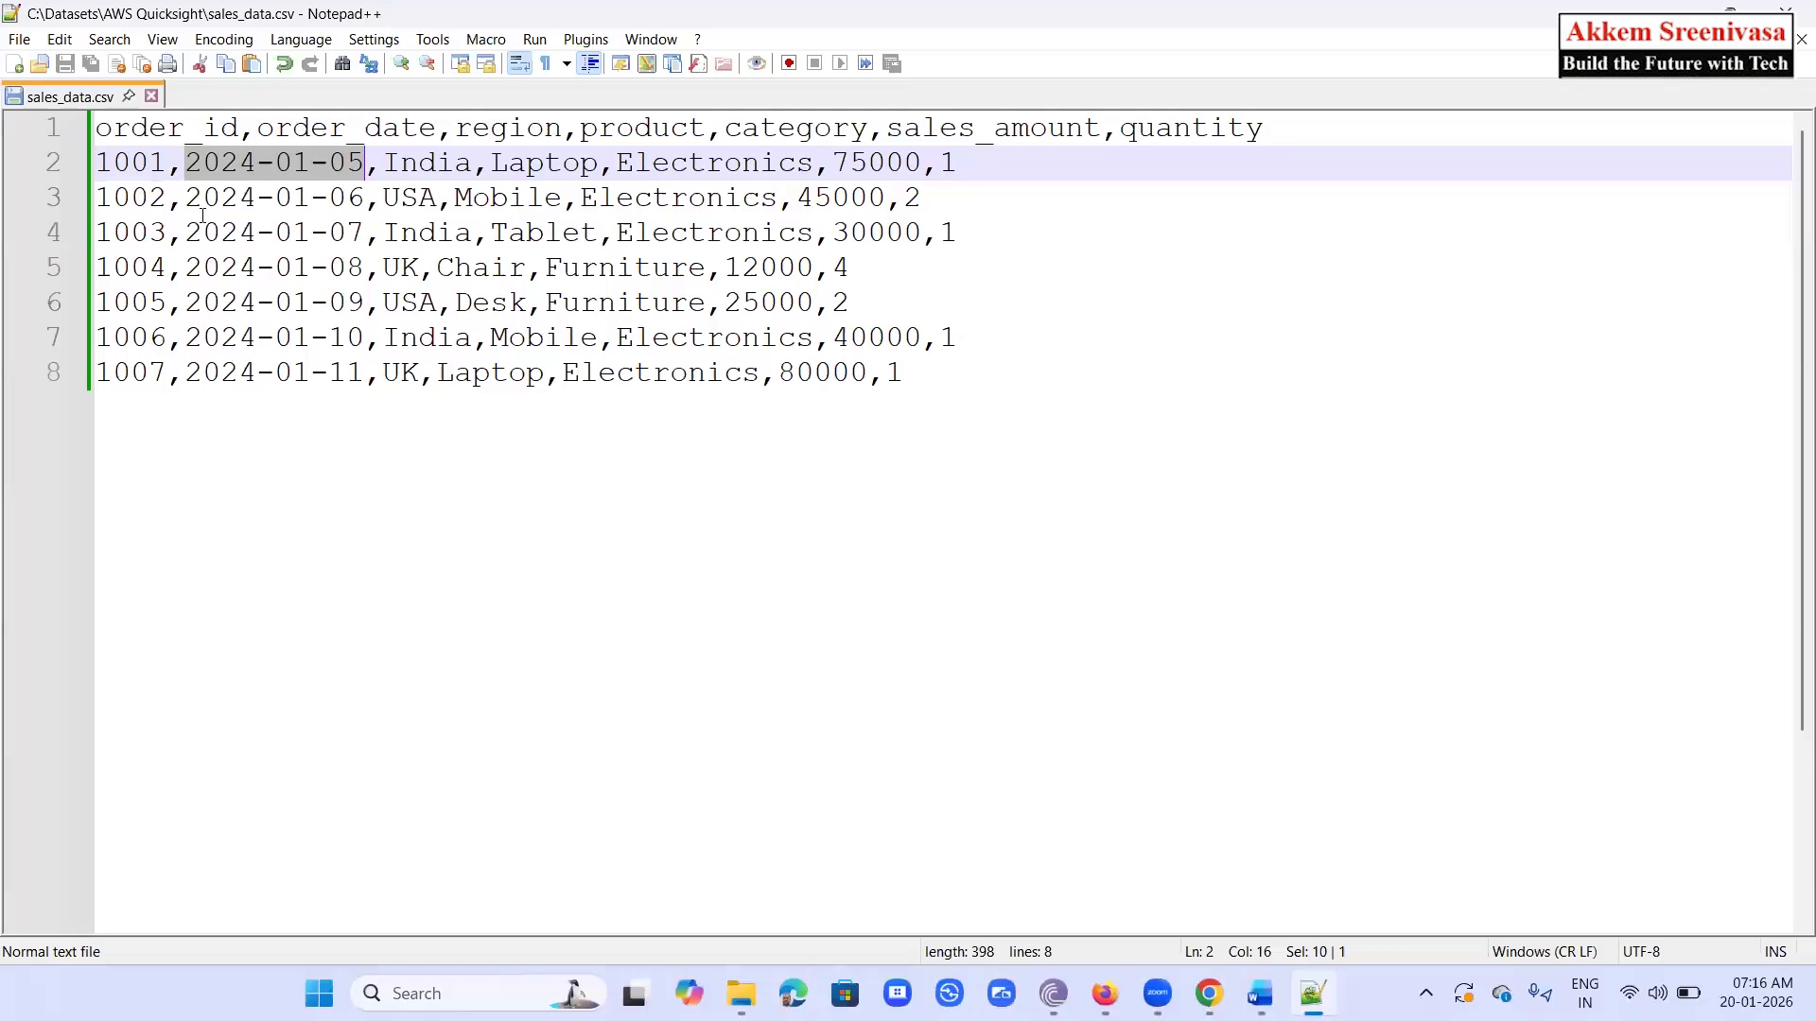
{"action": "double_click", "coordinate": [231, 164]}
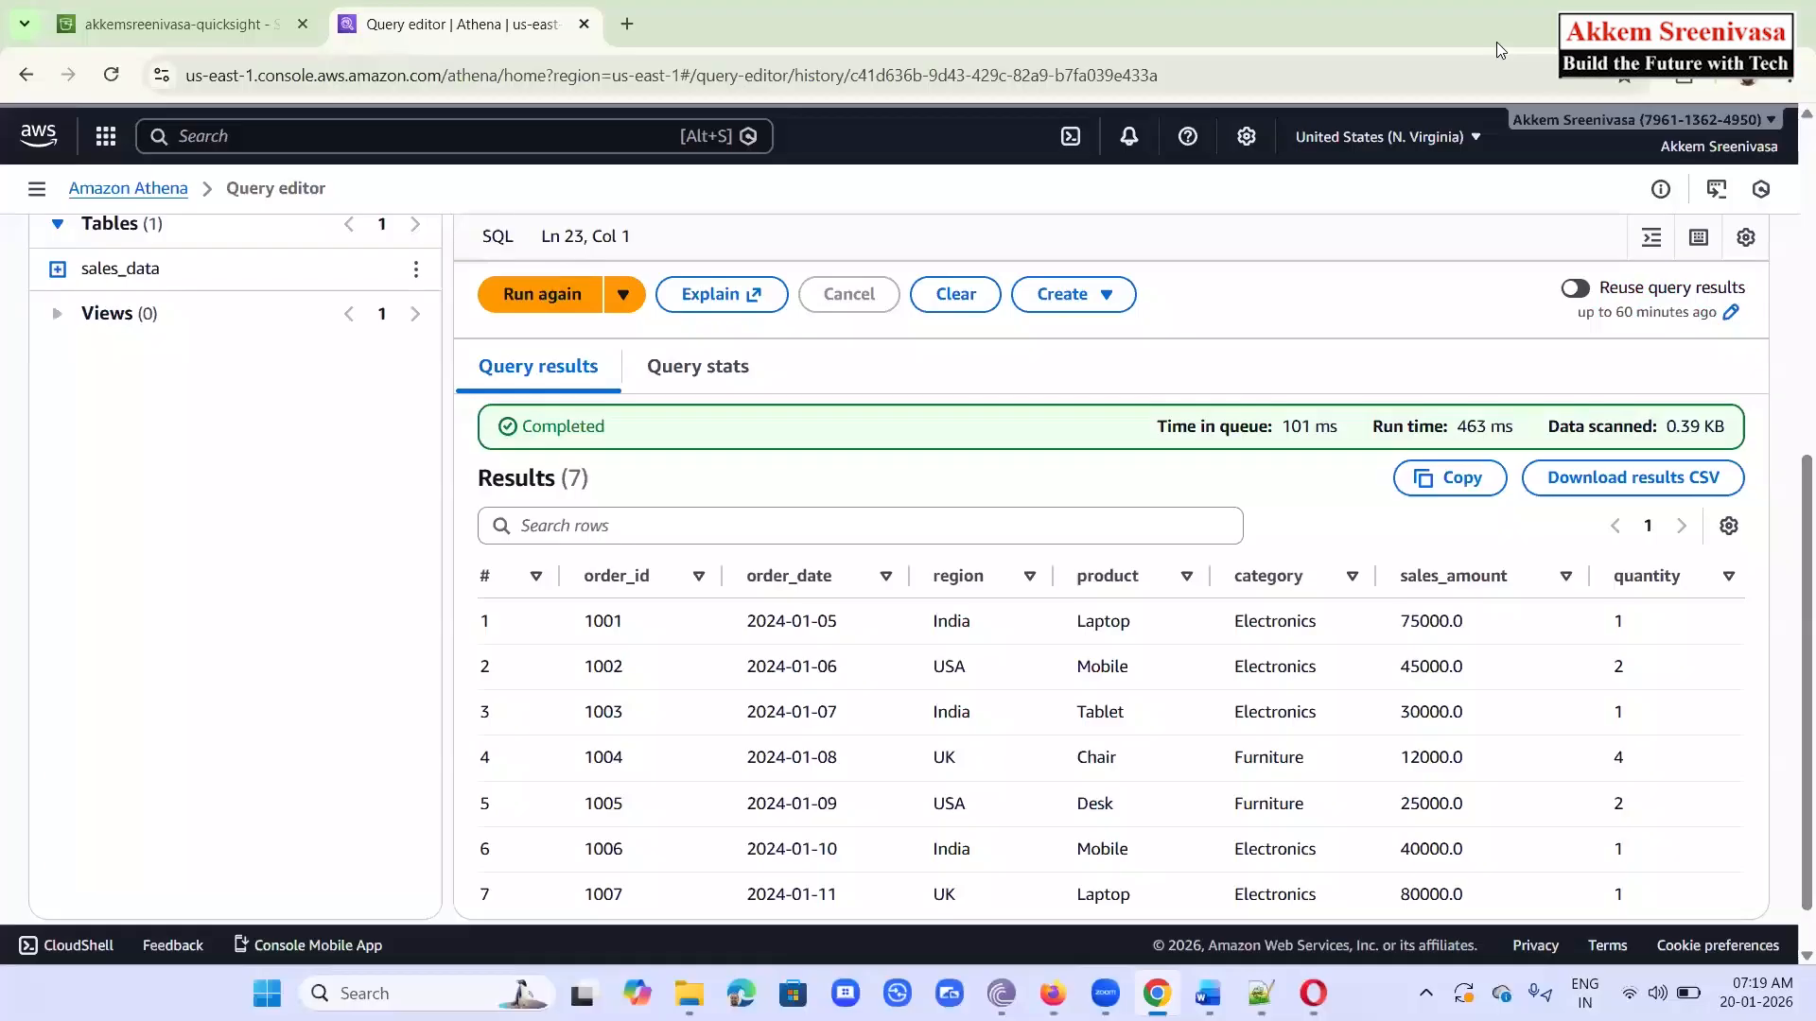
Insert a blank line between the CREATE DATABASE and DROP TABLE statements in the Athena query
{"action": "scroll", "coordinate": [1138, 489], "scroll_direction": "up", "scroll_amount": 5}
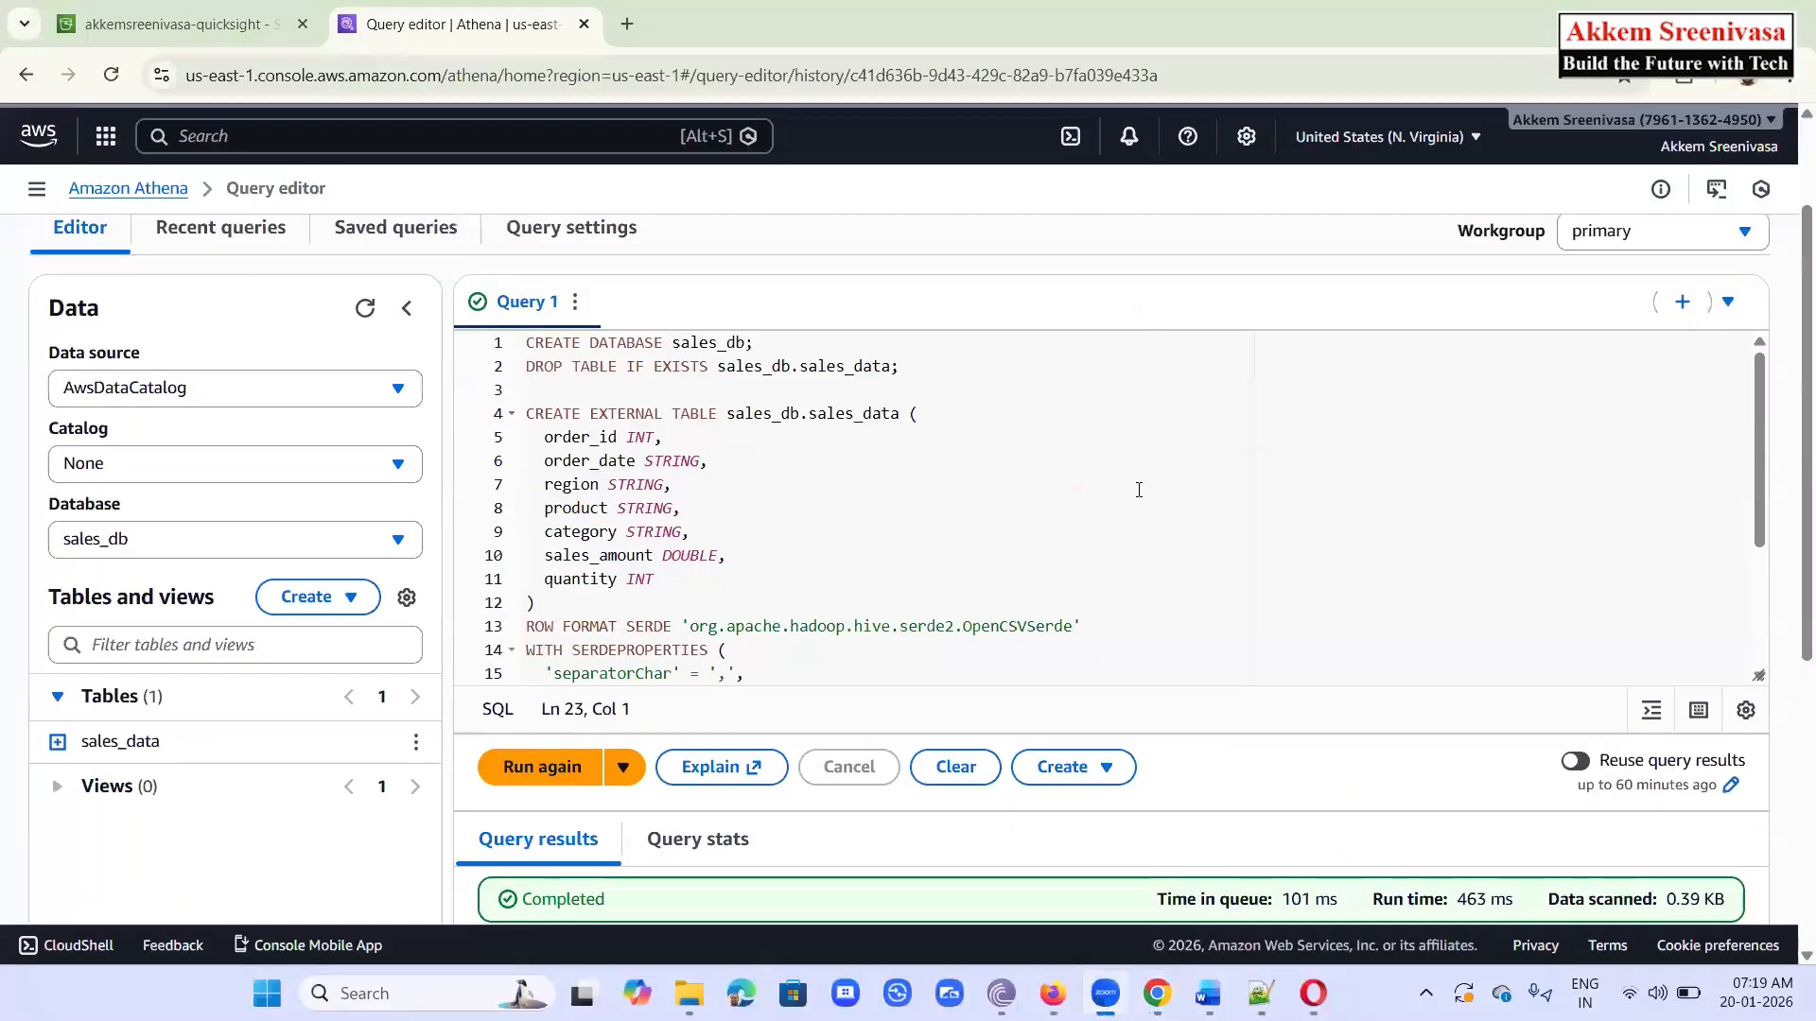
{"action": "scroll", "coordinate": [1139, 489], "scroll_direction": "up", "scroll_amount": 2}
{"action": "left_click", "coordinate": [804, 493]}
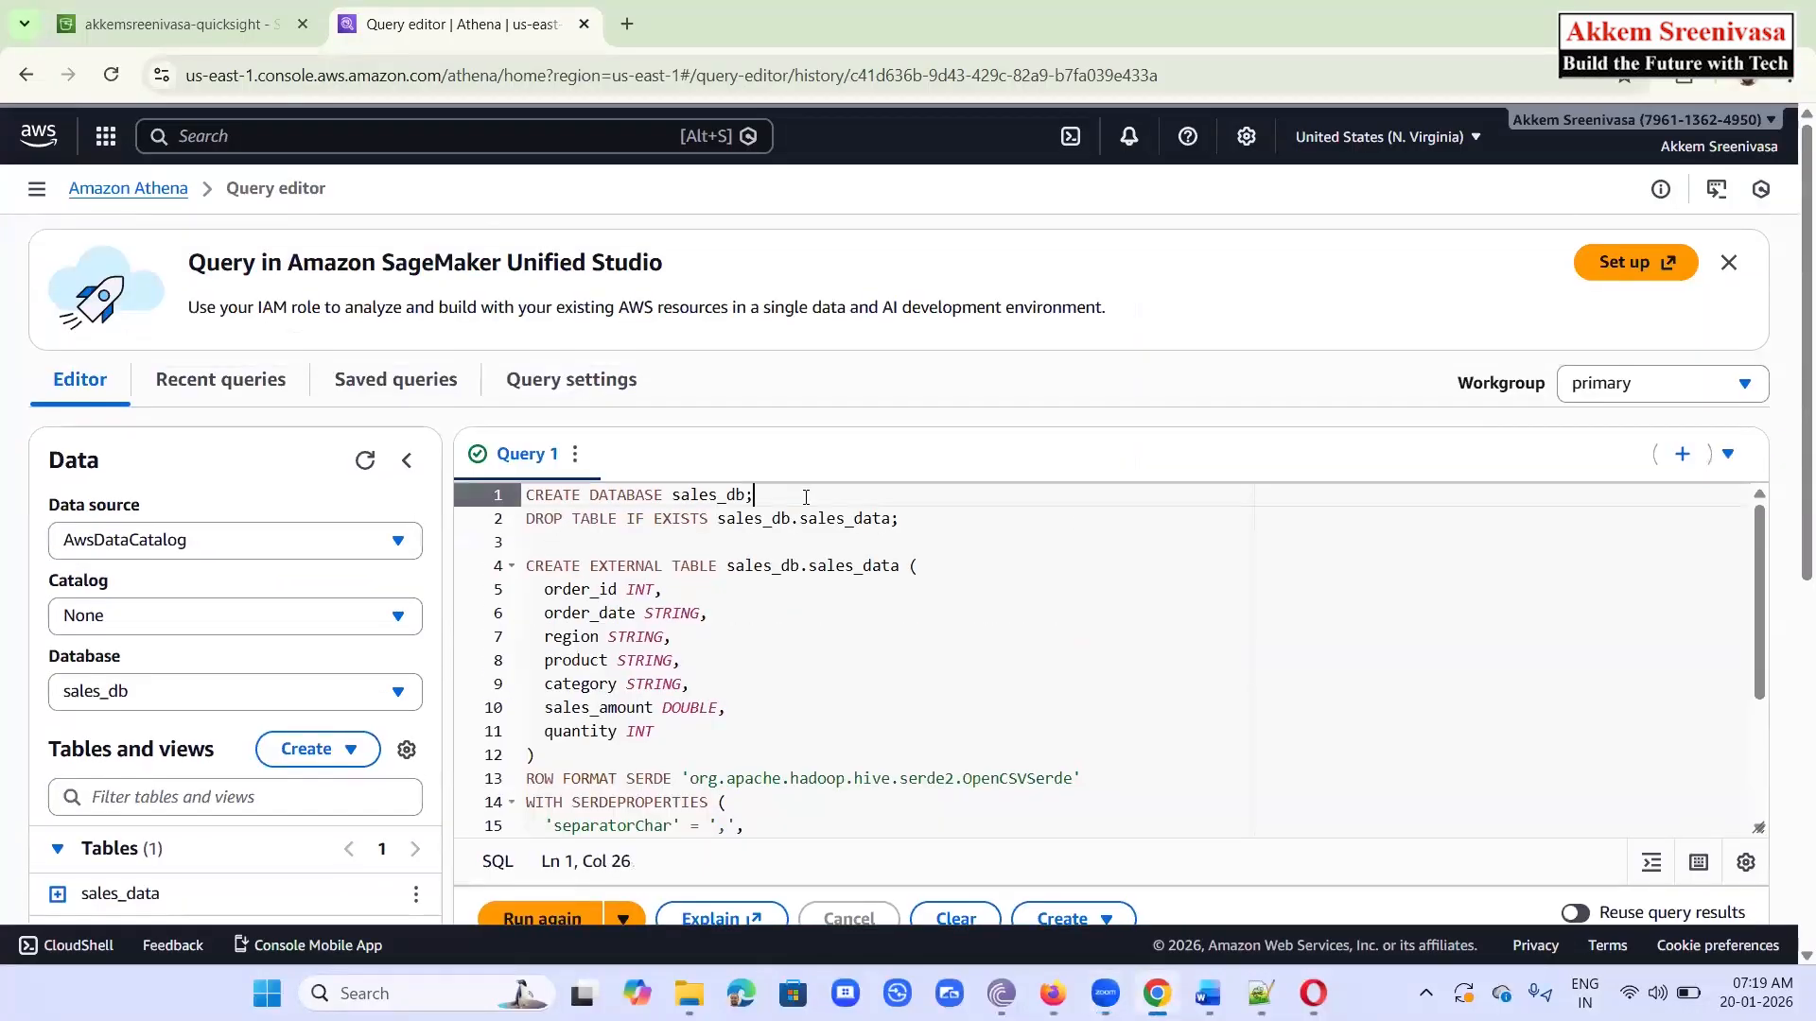
{"action": "key", "text": "Return"}
{"action": "left_click", "coordinate": [547, 545]}
{"action": "left_click", "coordinate": [571, 542]}
{"action": "left_click", "coordinate": [855, 542]}
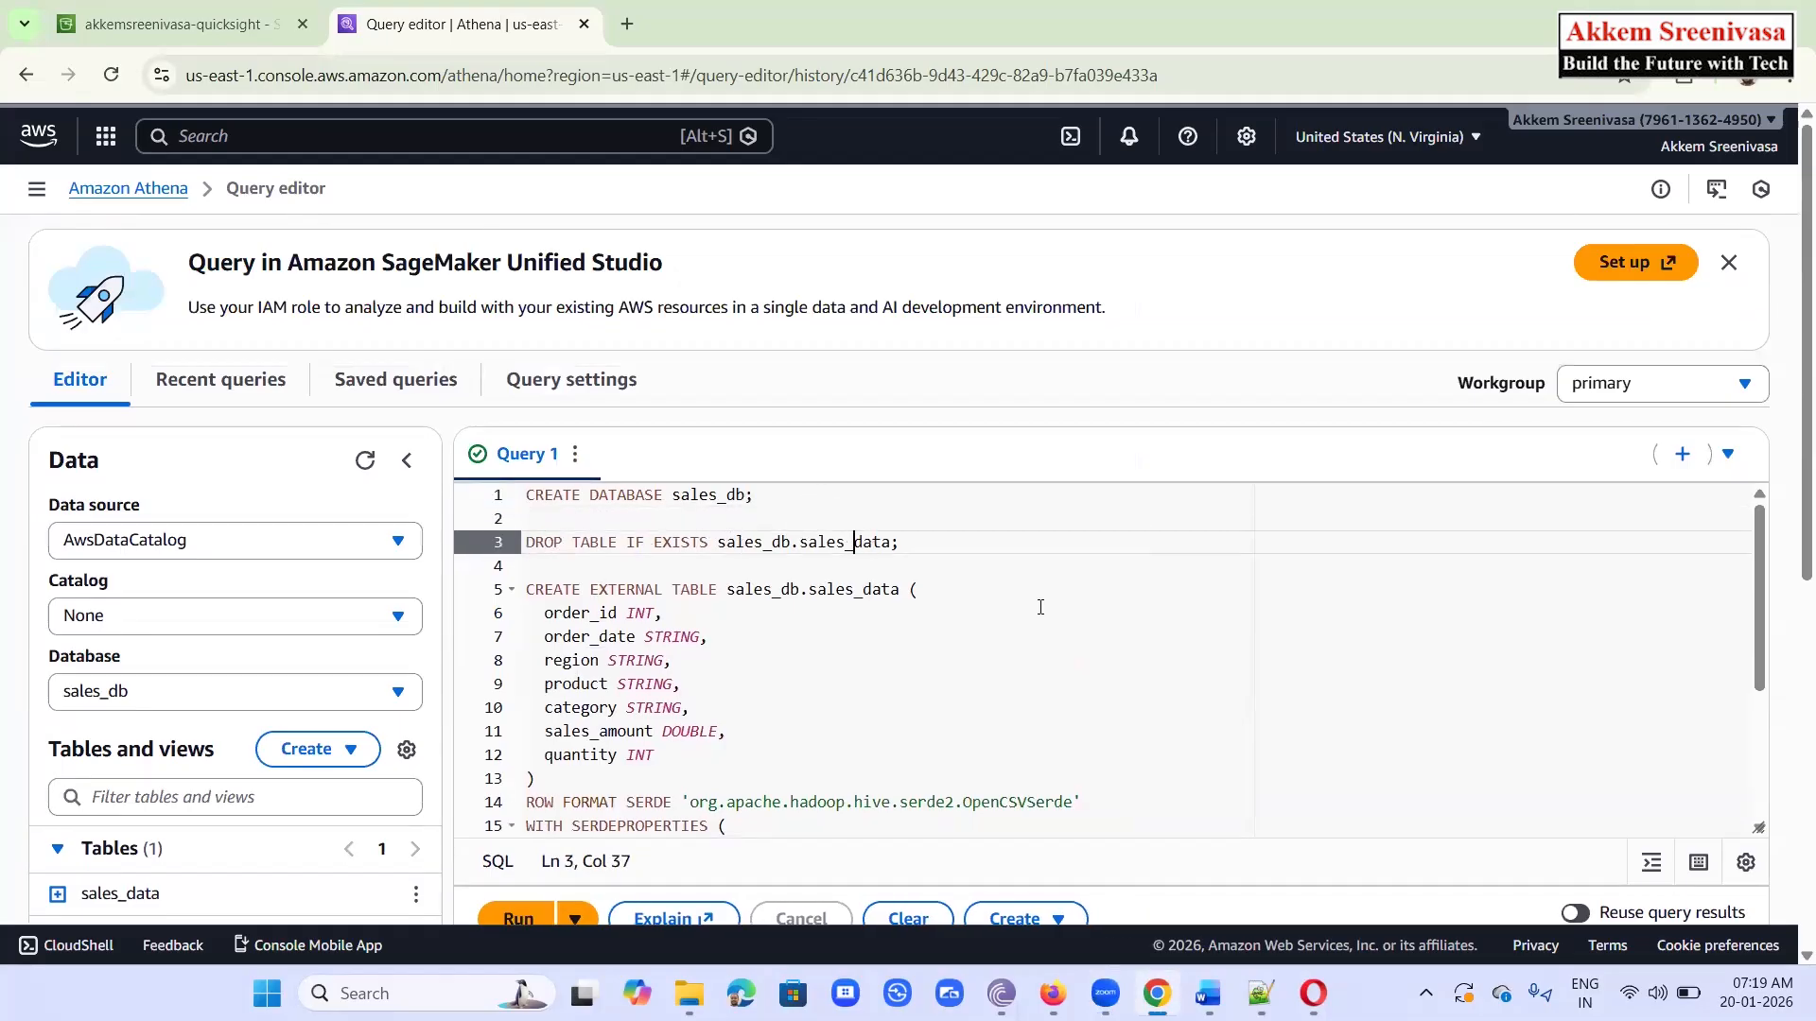
Review the order_date type in the CREATE EXTERNAL TABLE statement, and the select query on sales_db.sales_data with its results
{"action": "left_click", "coordinate": [528, 589]}
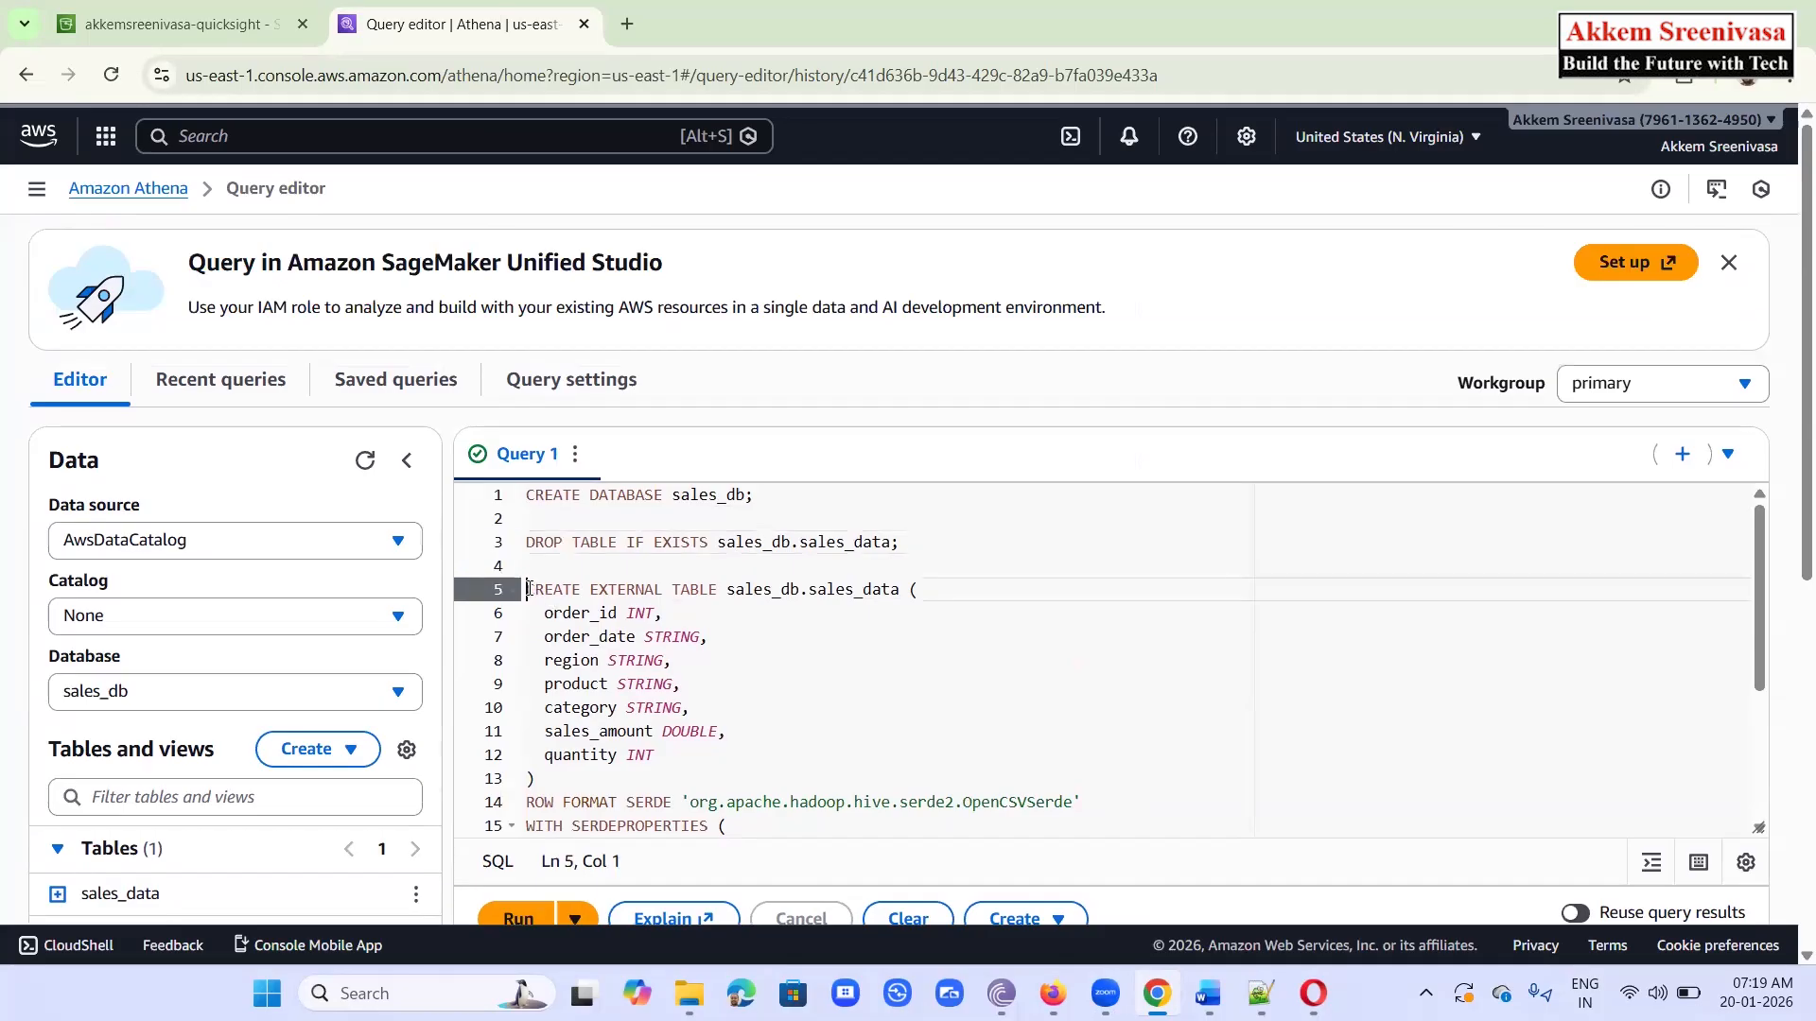
{"action": "double_click", "coordinate": [571, 637]}
{"action": "double_click", "coordinate": [673, 635]}
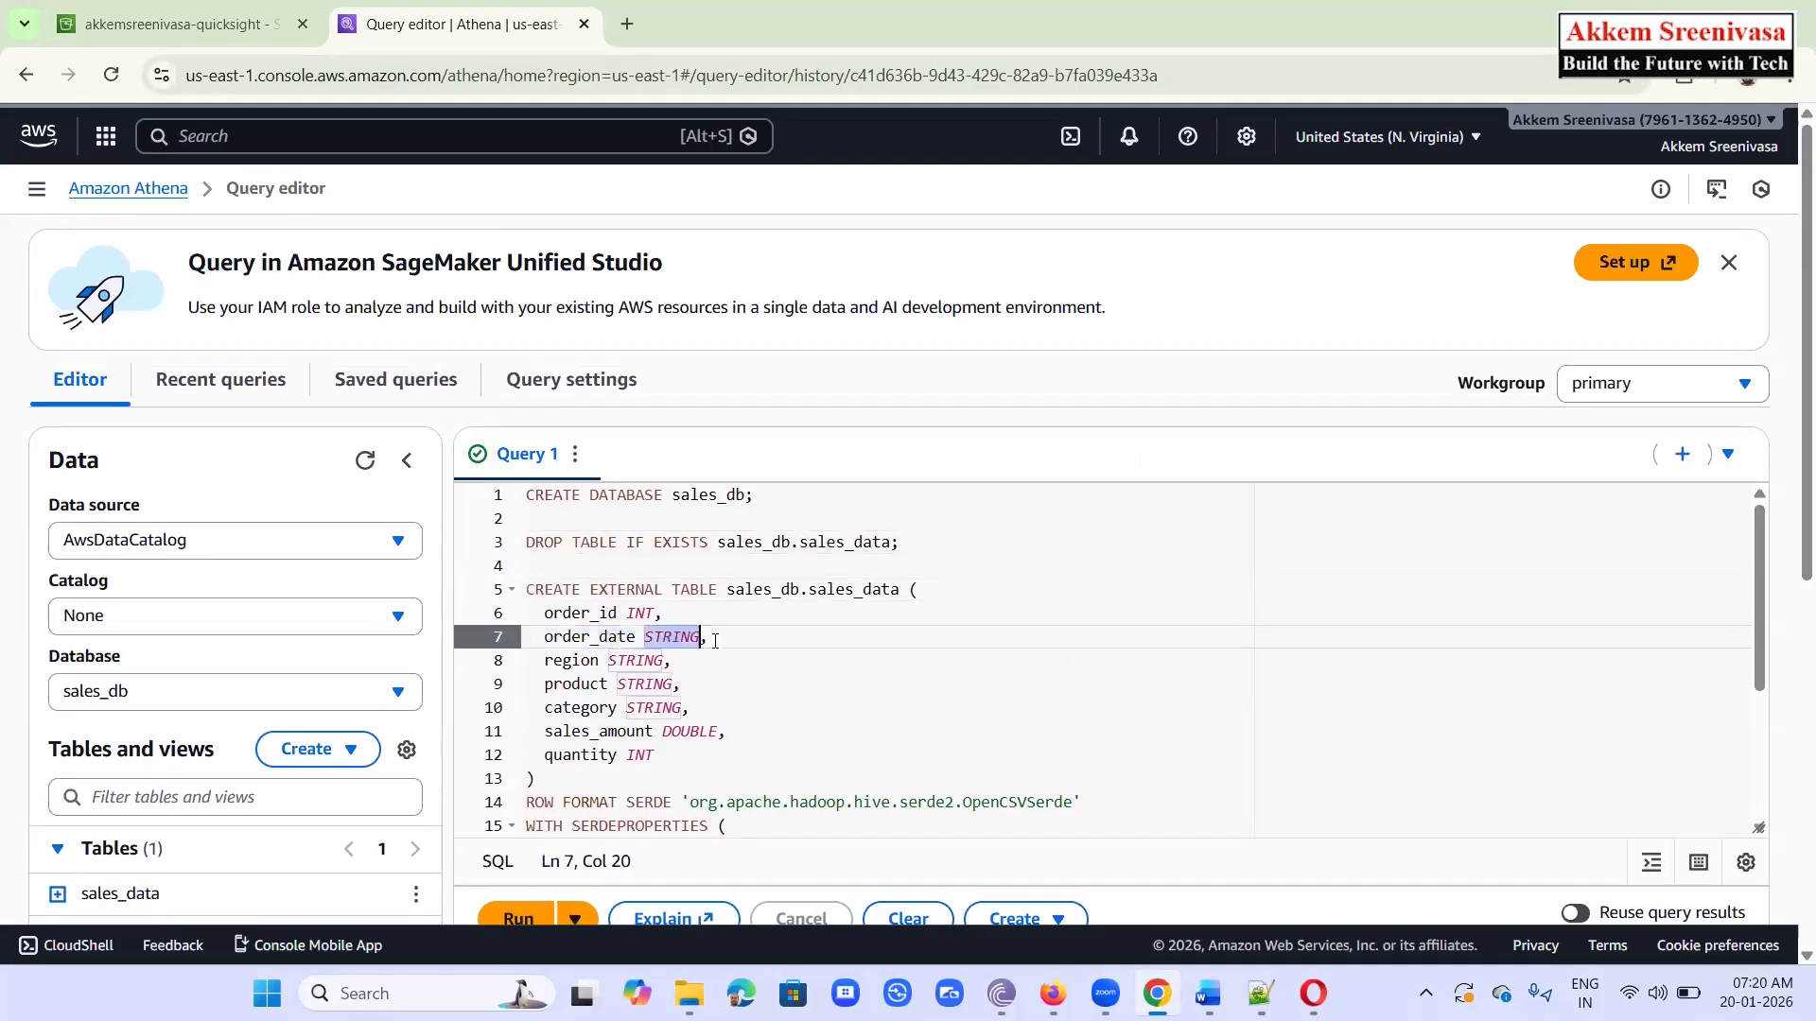
{"action": "scroll", "coordinate": [891, 640], "scroll_direction": "down", "scroll_amount": 4}
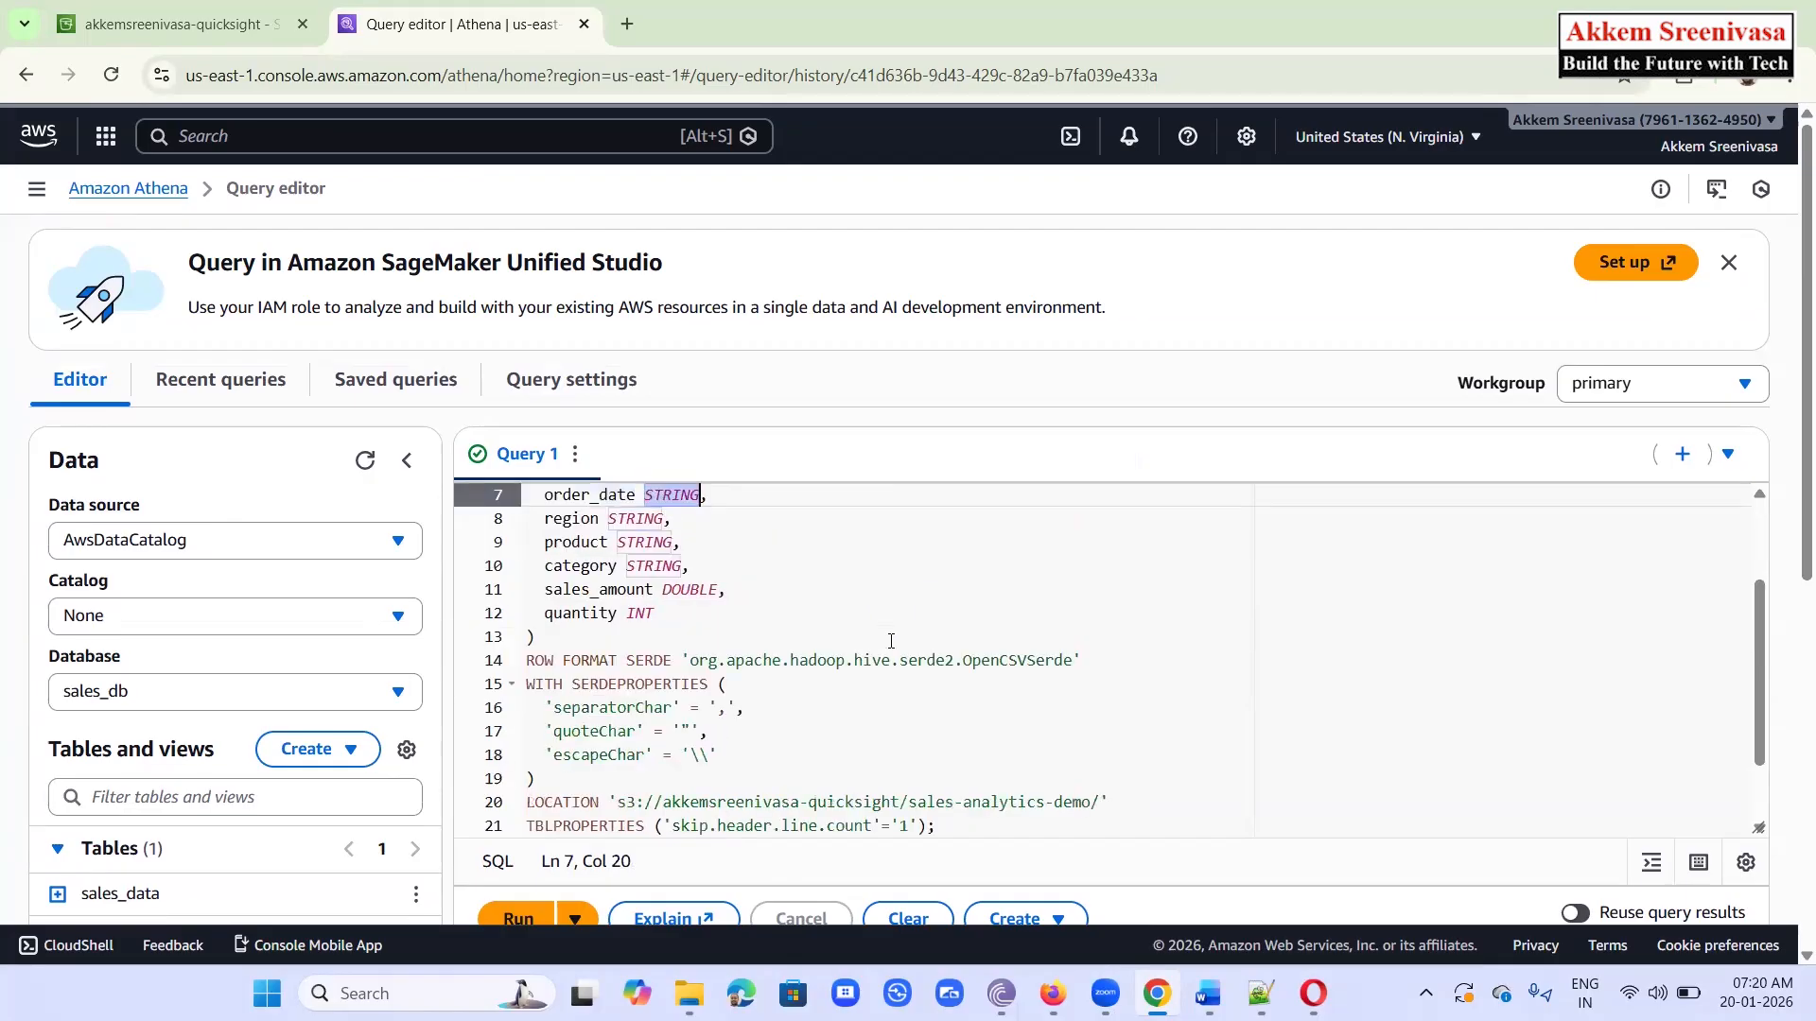
{"action": "scroll", "coordinate": [968, 787], "scroll_direction": "down", "scroll_amount": 3}
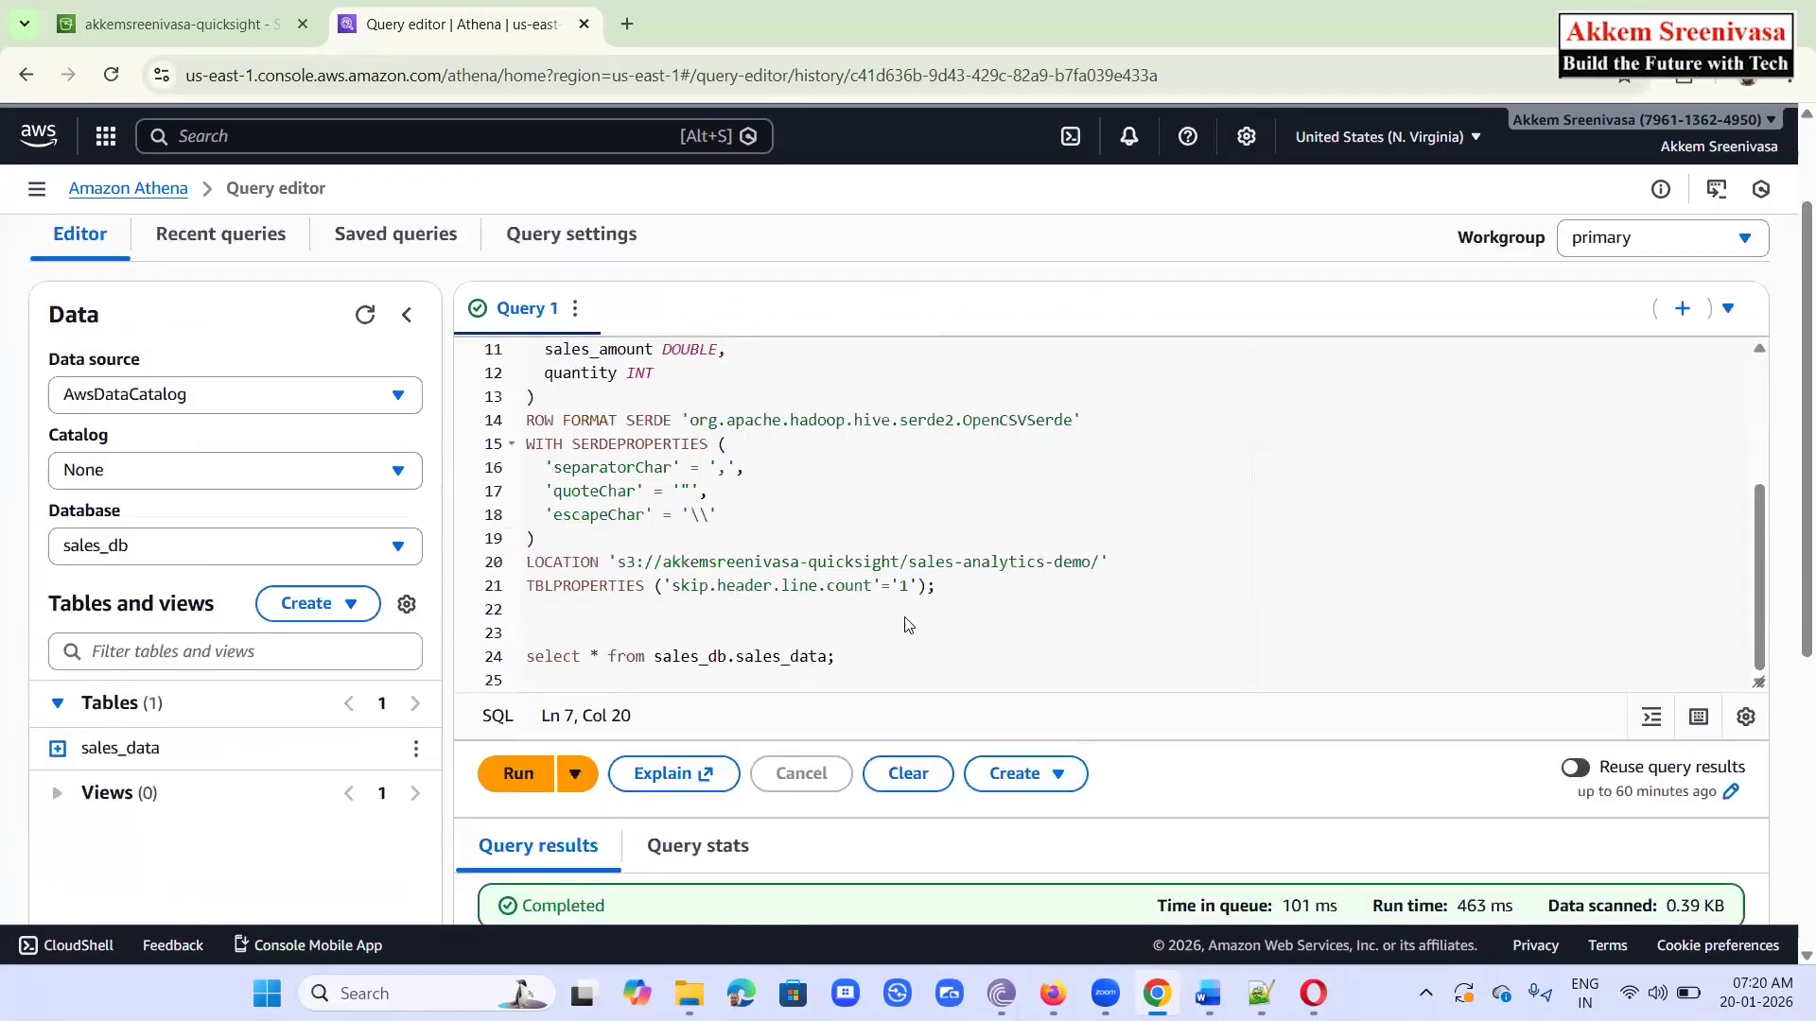
{"action": "left_click_drag", "start_coordinate": [872, 565], "coordinate": [753, 565]}
{"action": "key", "text": "shift+Home"}
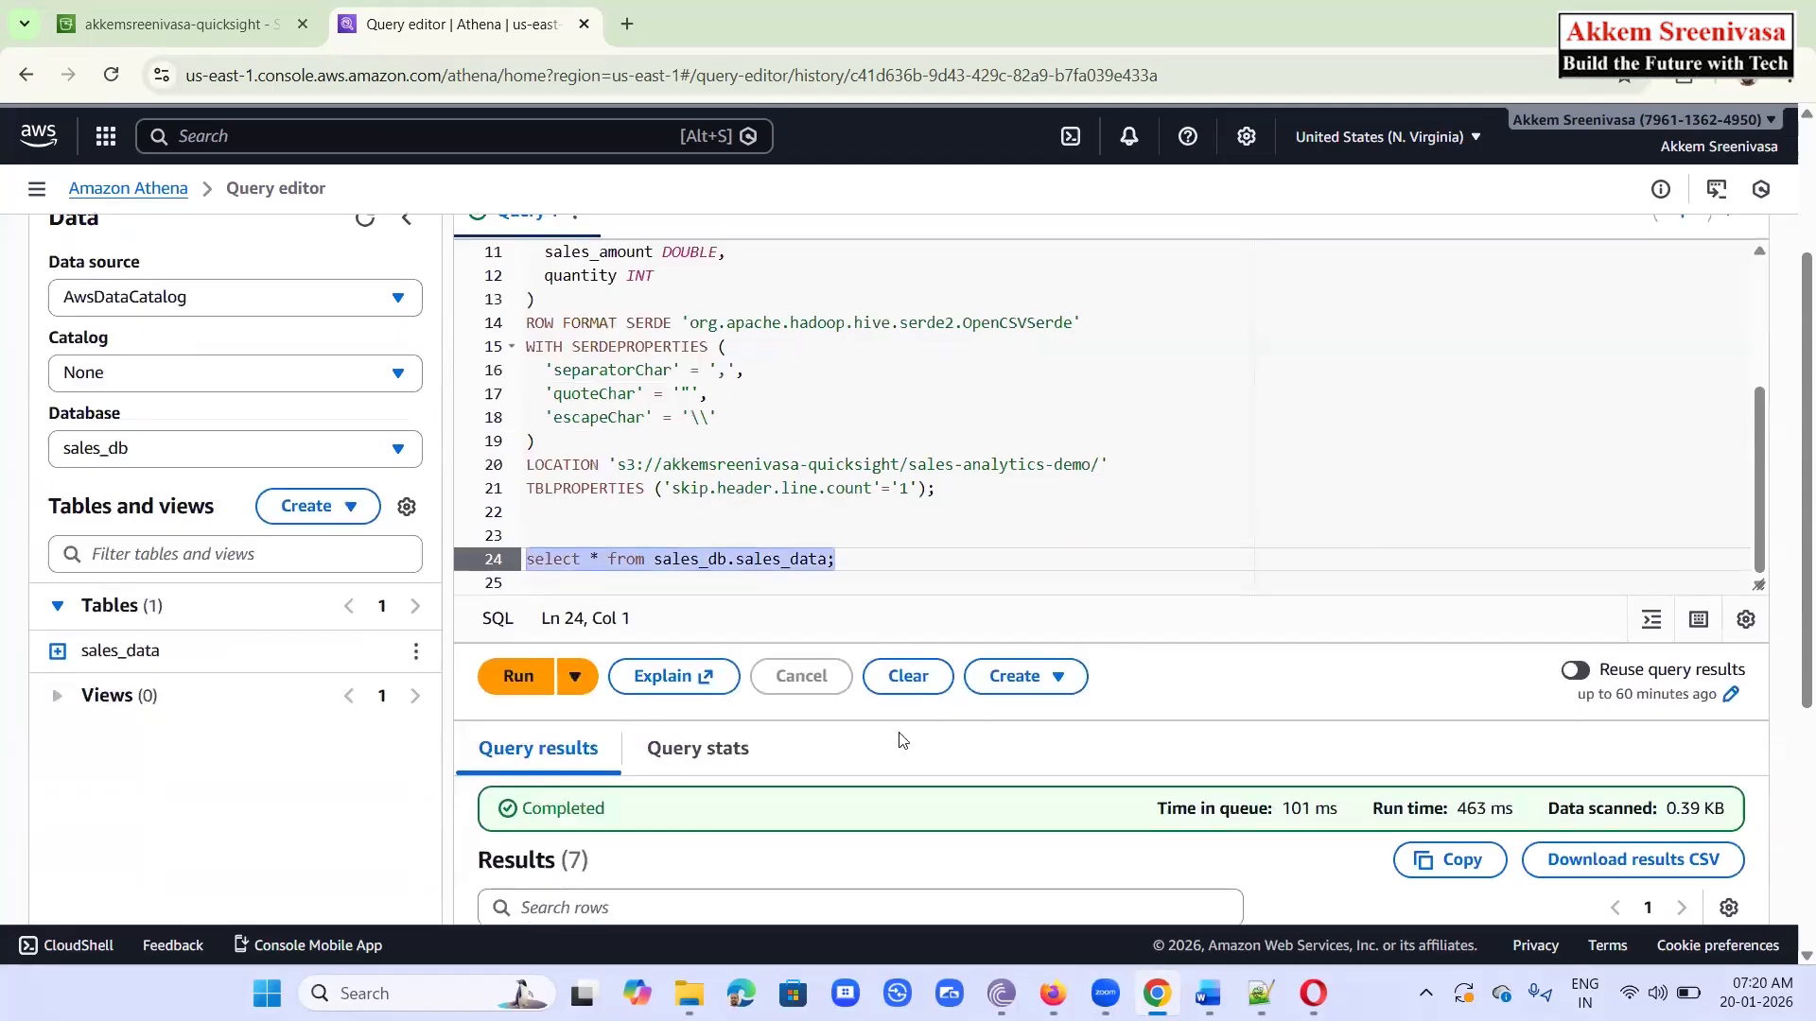
{"action": "scroll", "coordinate": [946, 680], "scroll_direction": "down", "scroll_amount": 3}
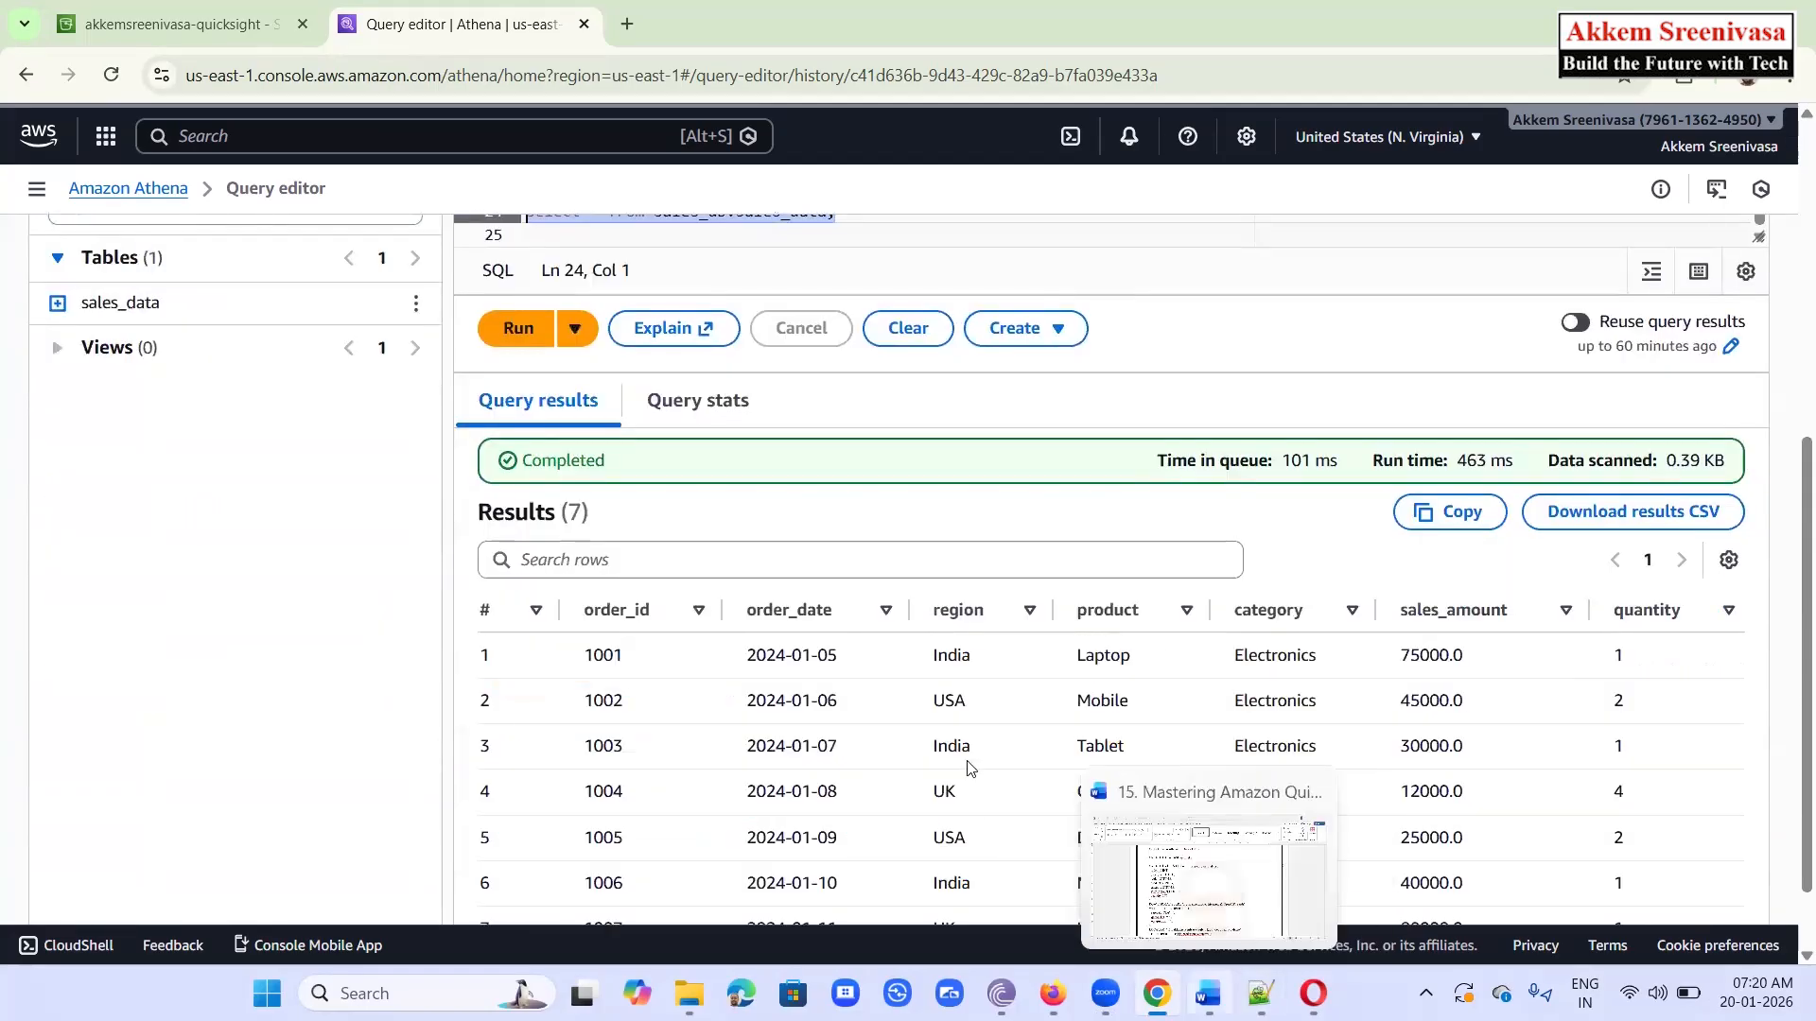
Switch to the Word guide and make the Test: heading bold, underlined and dark red
{"action": "left_click", "coordinate": [1207, 994]}
{"action": "scroll", "coordinate": [956, 711], "scroll_direction": "down", "scroll_amount": 4}
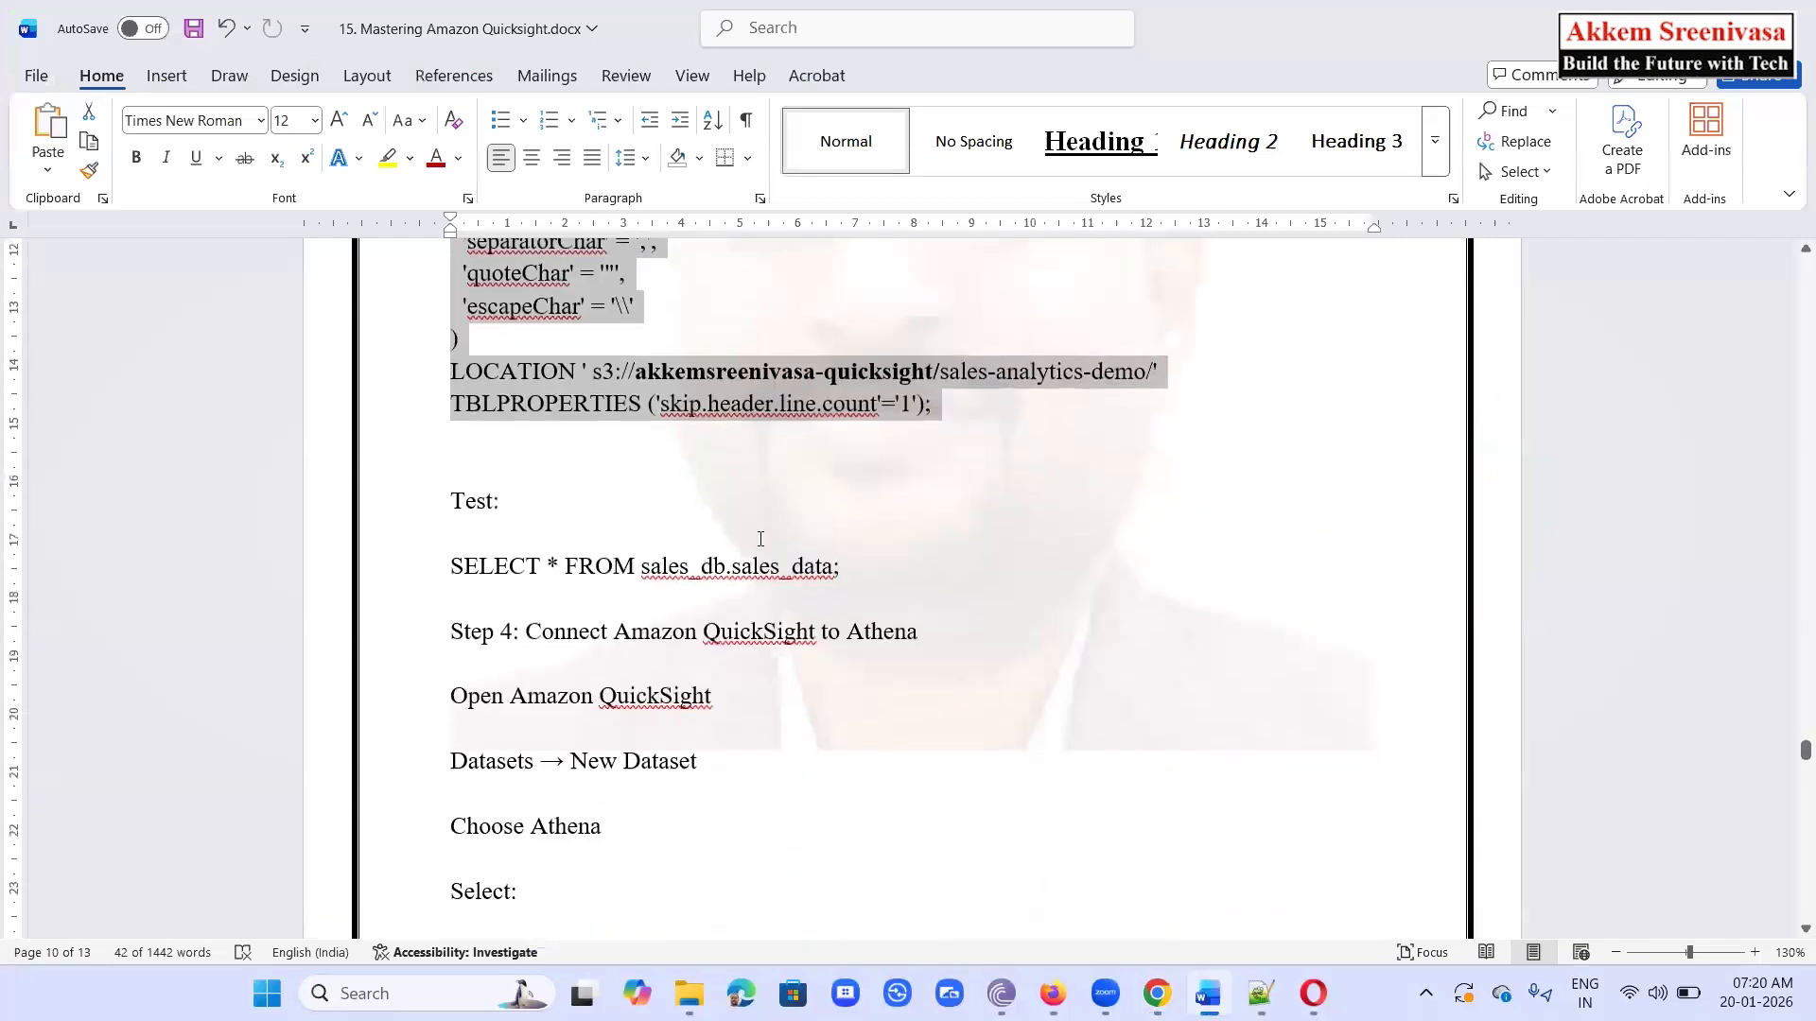
{"action": "scroll", "coordinate": [656, 505], "scroll_direction": "down", "scroll_amount": 2}
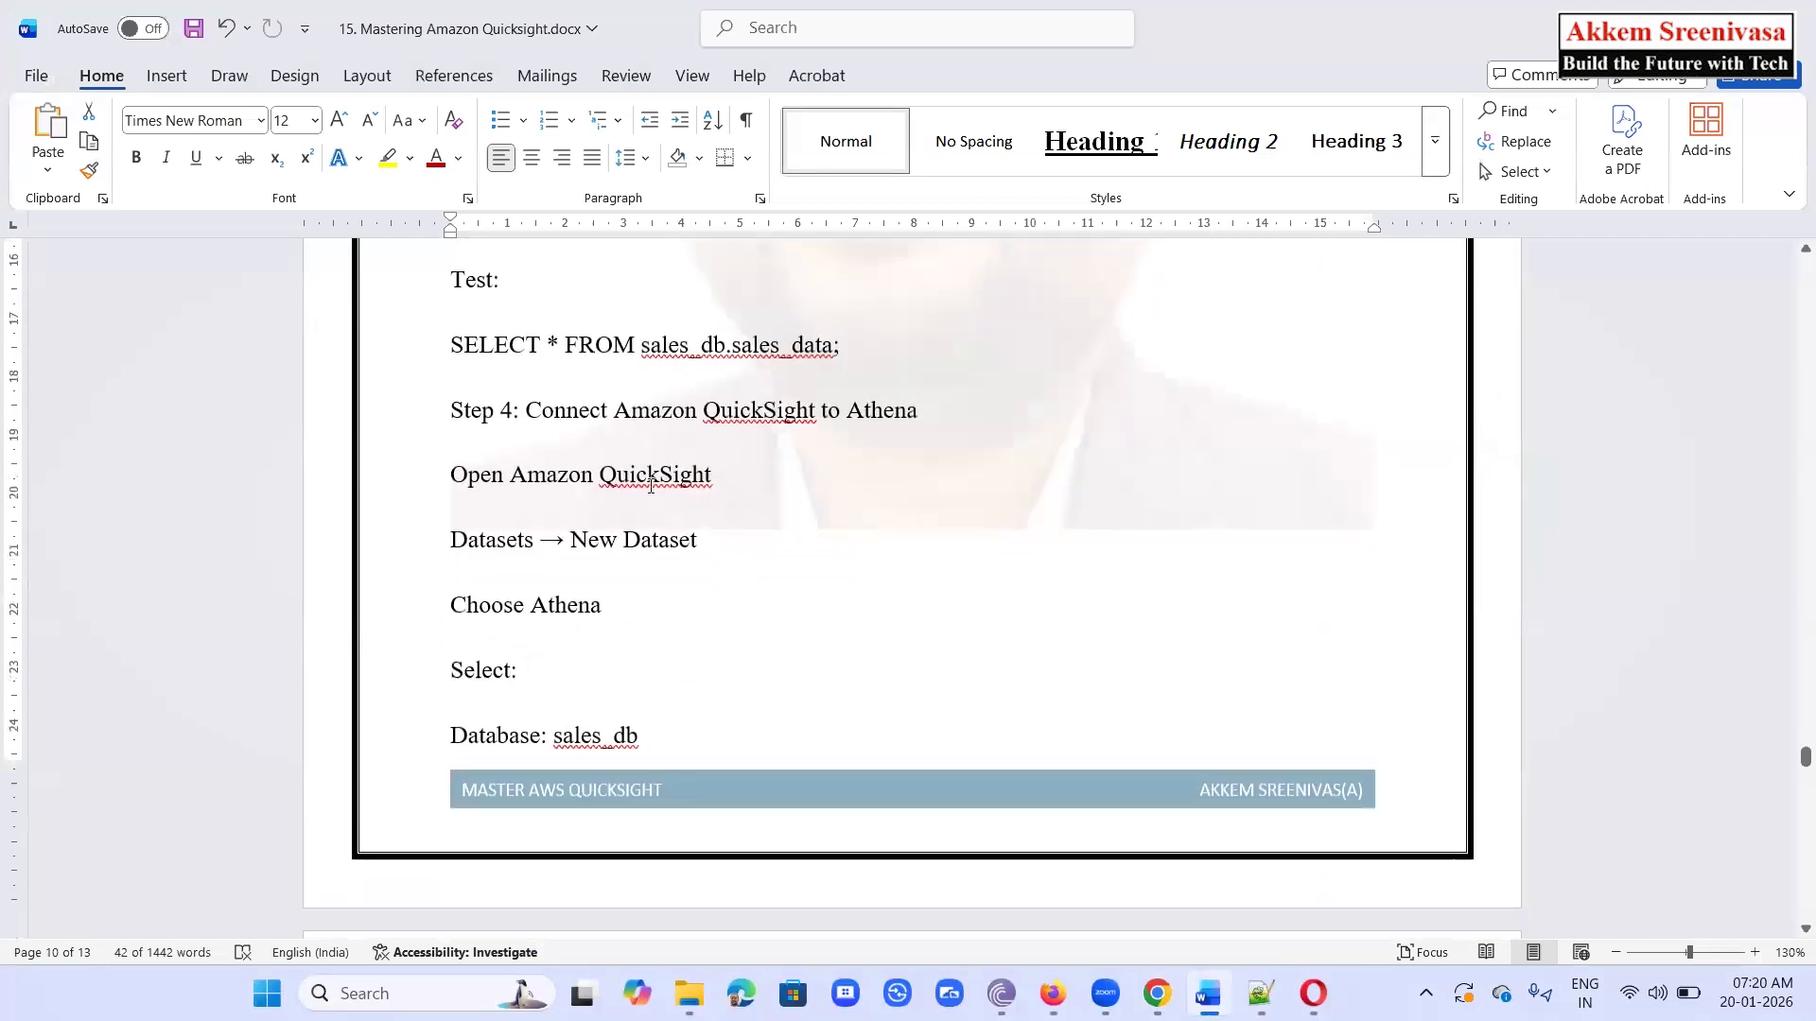
{"action": "triple_click", "coordinate": [455, 279]}
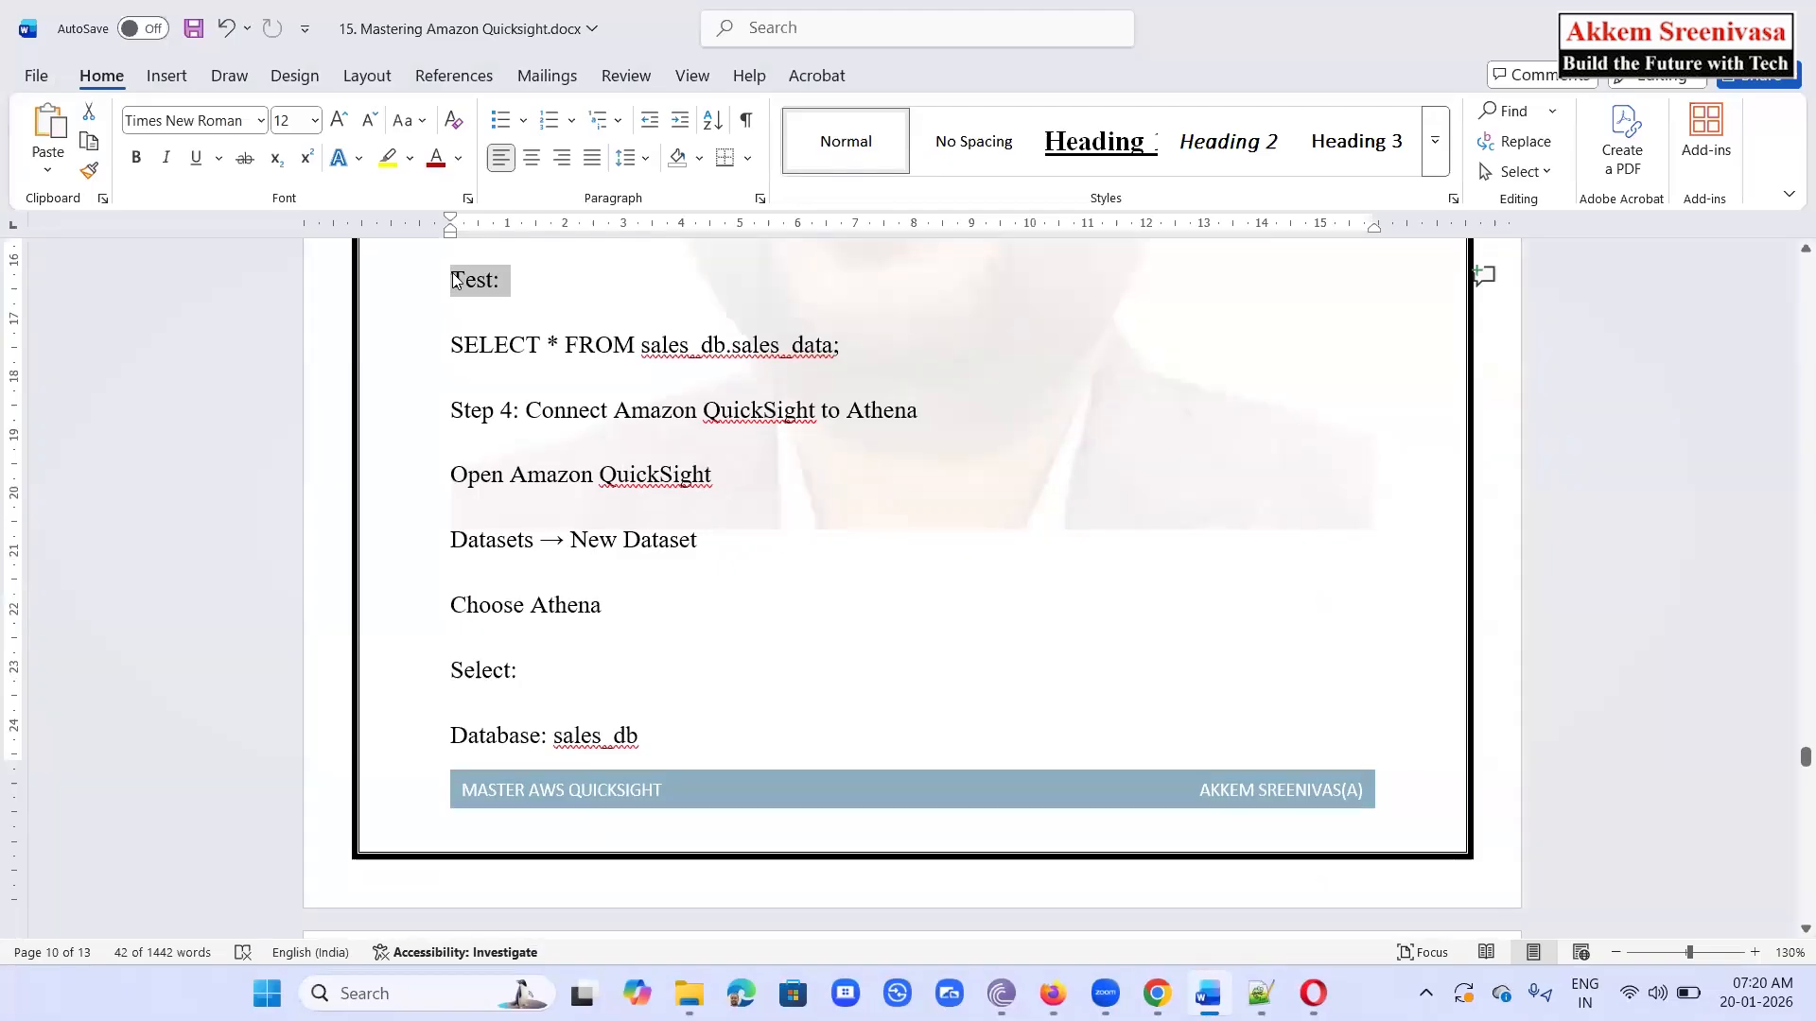
{"action": "key", "text": "ctrl+b"}
{"action": "left_click", "coordinate": [435, 157]}
{"action": "key", "text": "ctrl+u"}
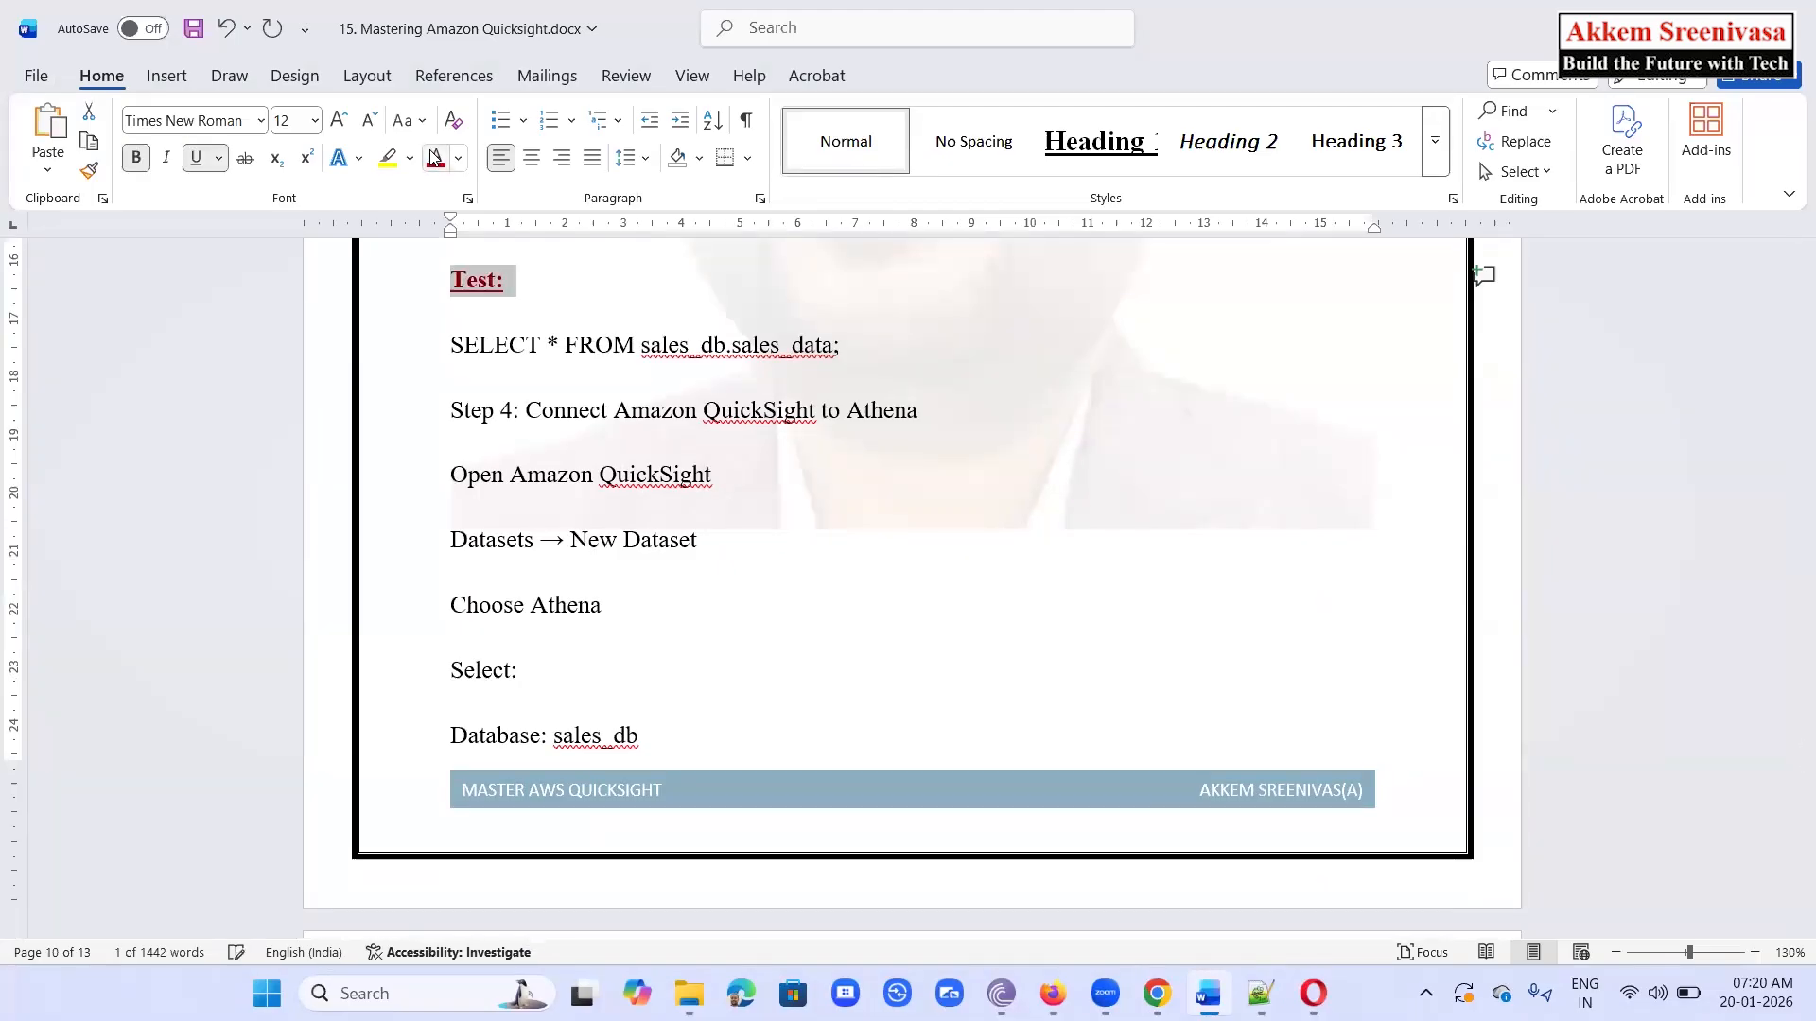
Format the heading Step 4: Connect Amazon QuickSight to Athena as bold, underlined and dark red
{"action": "left_click_drag", "start_coordinate": [889, 412], "coordinate": [416, 432]}
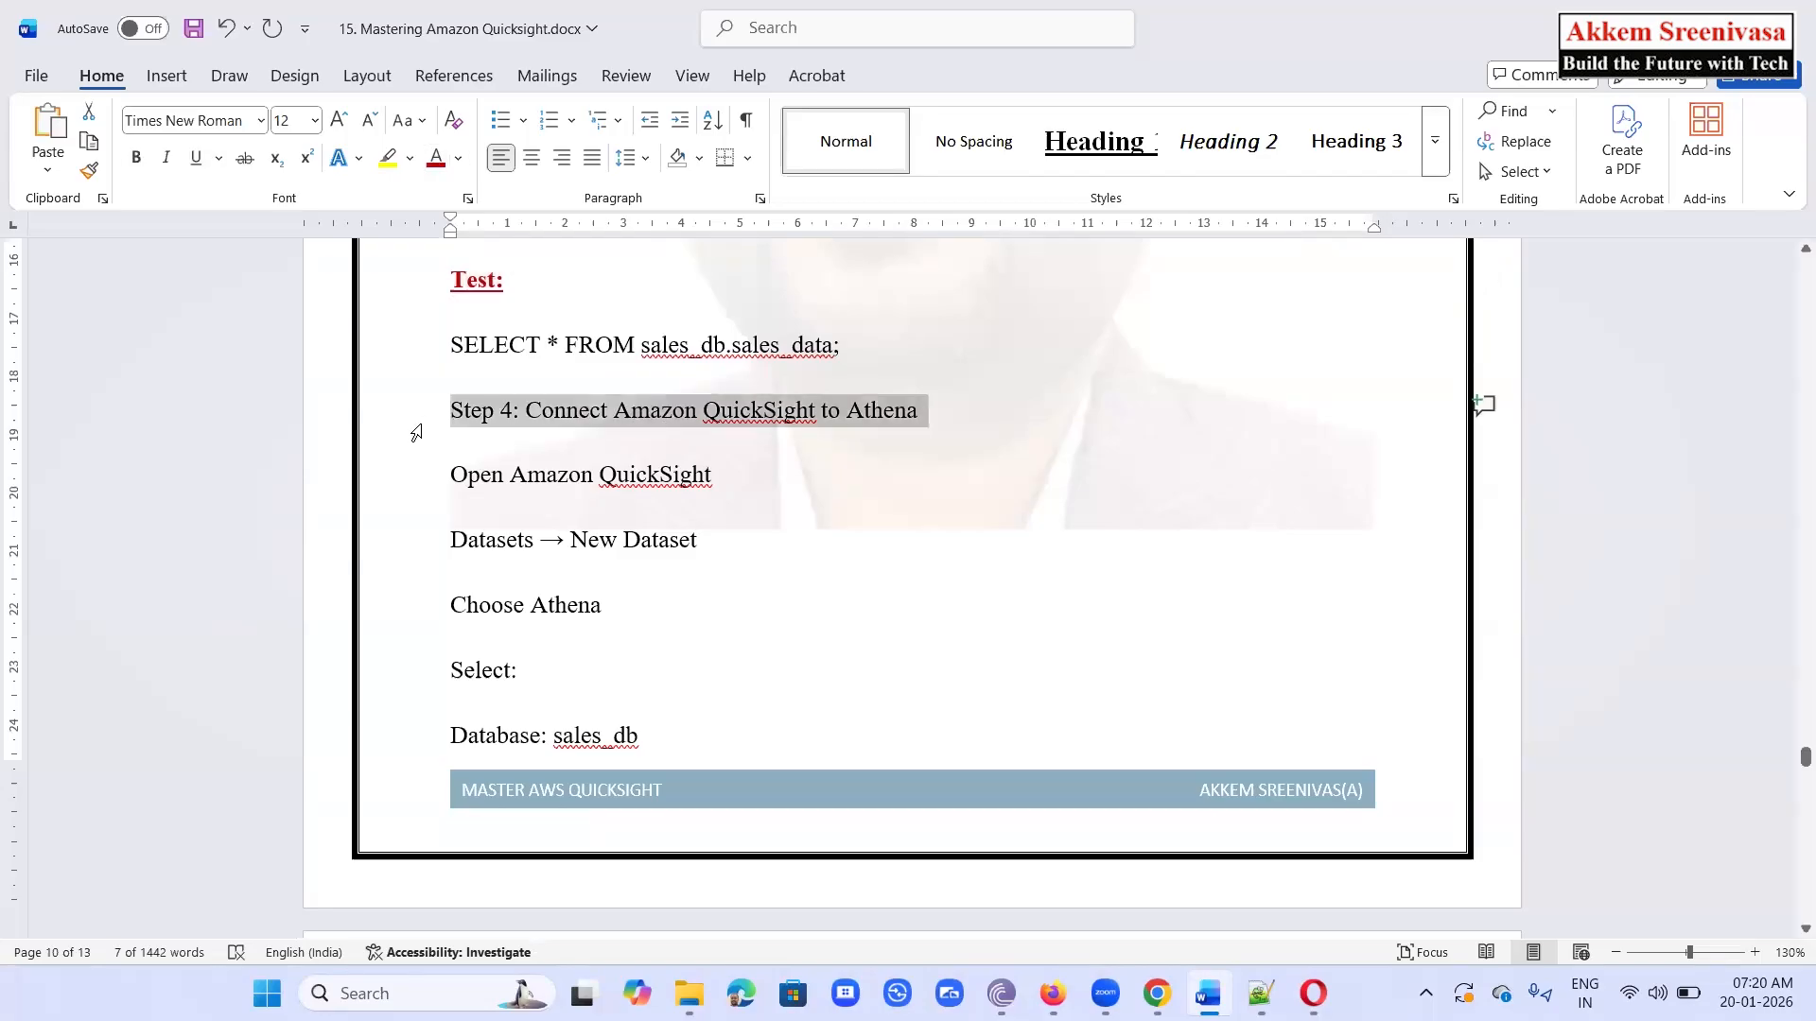
{"action": "key", "text": "ctrl+b"}
{"action": "key", "text": "ctrl+u"}
{"action": "left_click", "coordinate": [438, 165]}
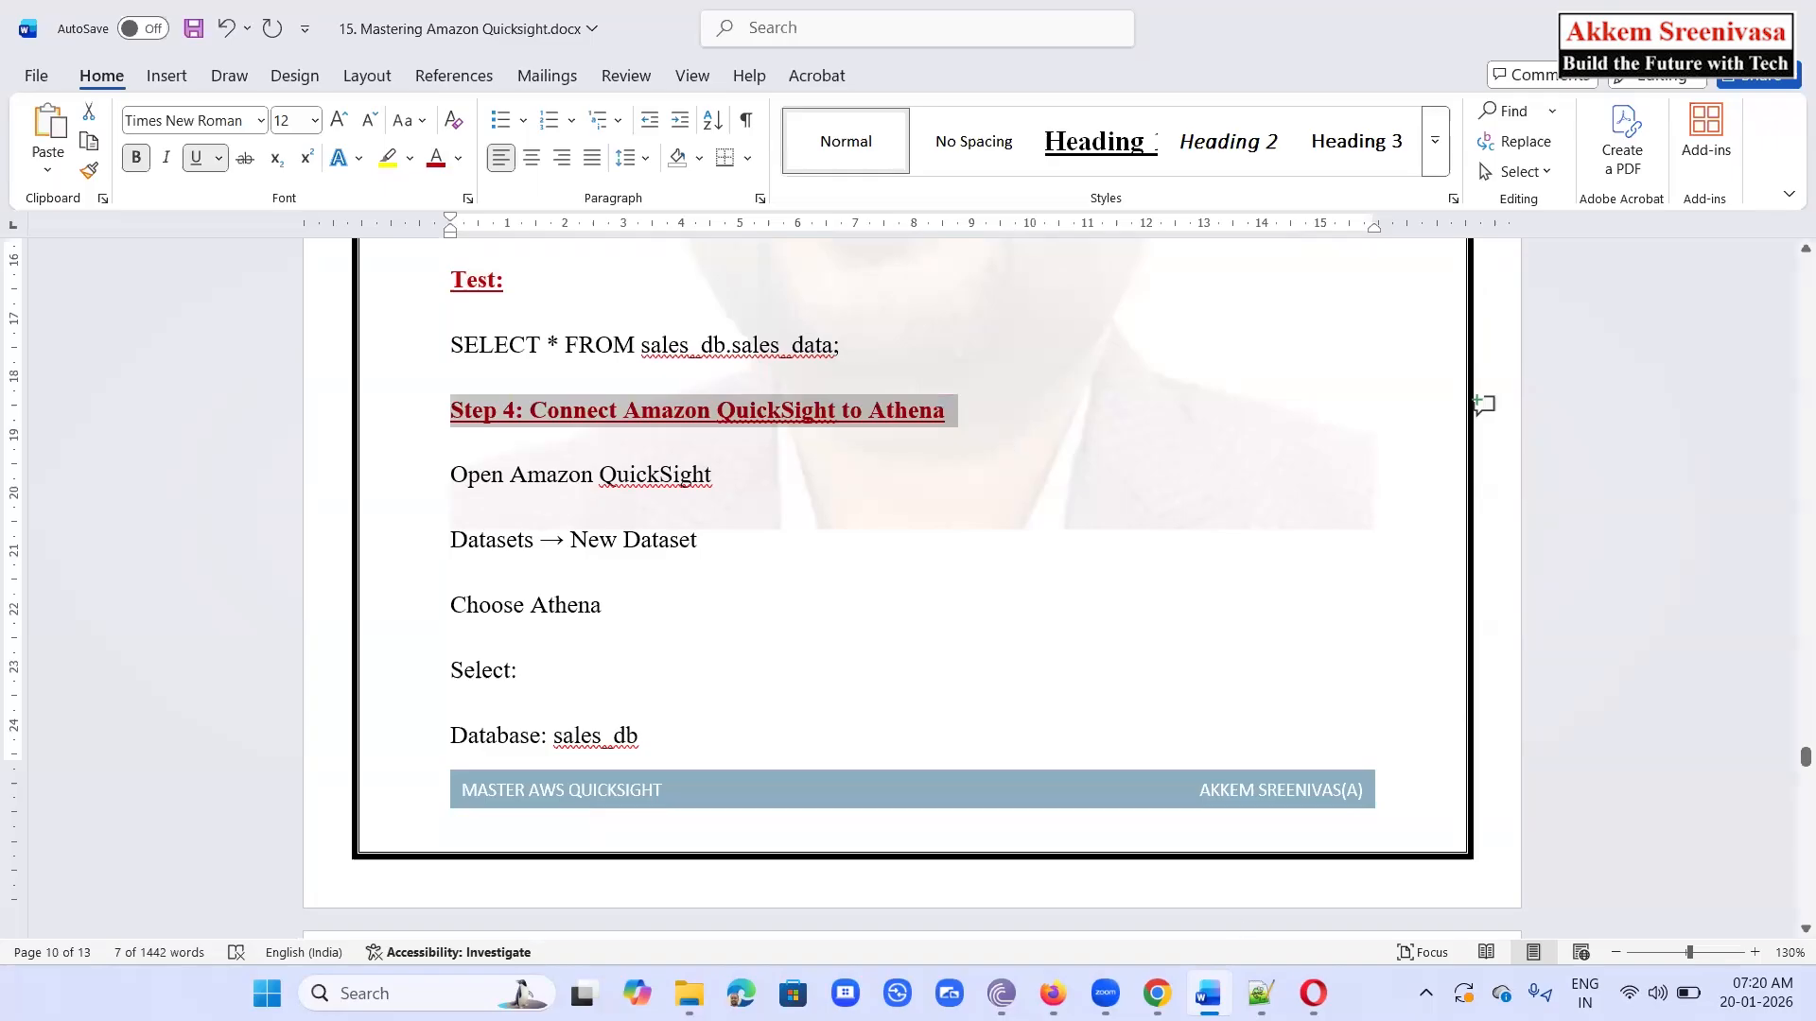
Return to the AWS console in Chrome, search for quic and open QuickSight in a new browser tab
{"action": "mouse_move", "coordinate": [1154, 988]}
{"action": "left_click", "coordinate": [1149, 945]}
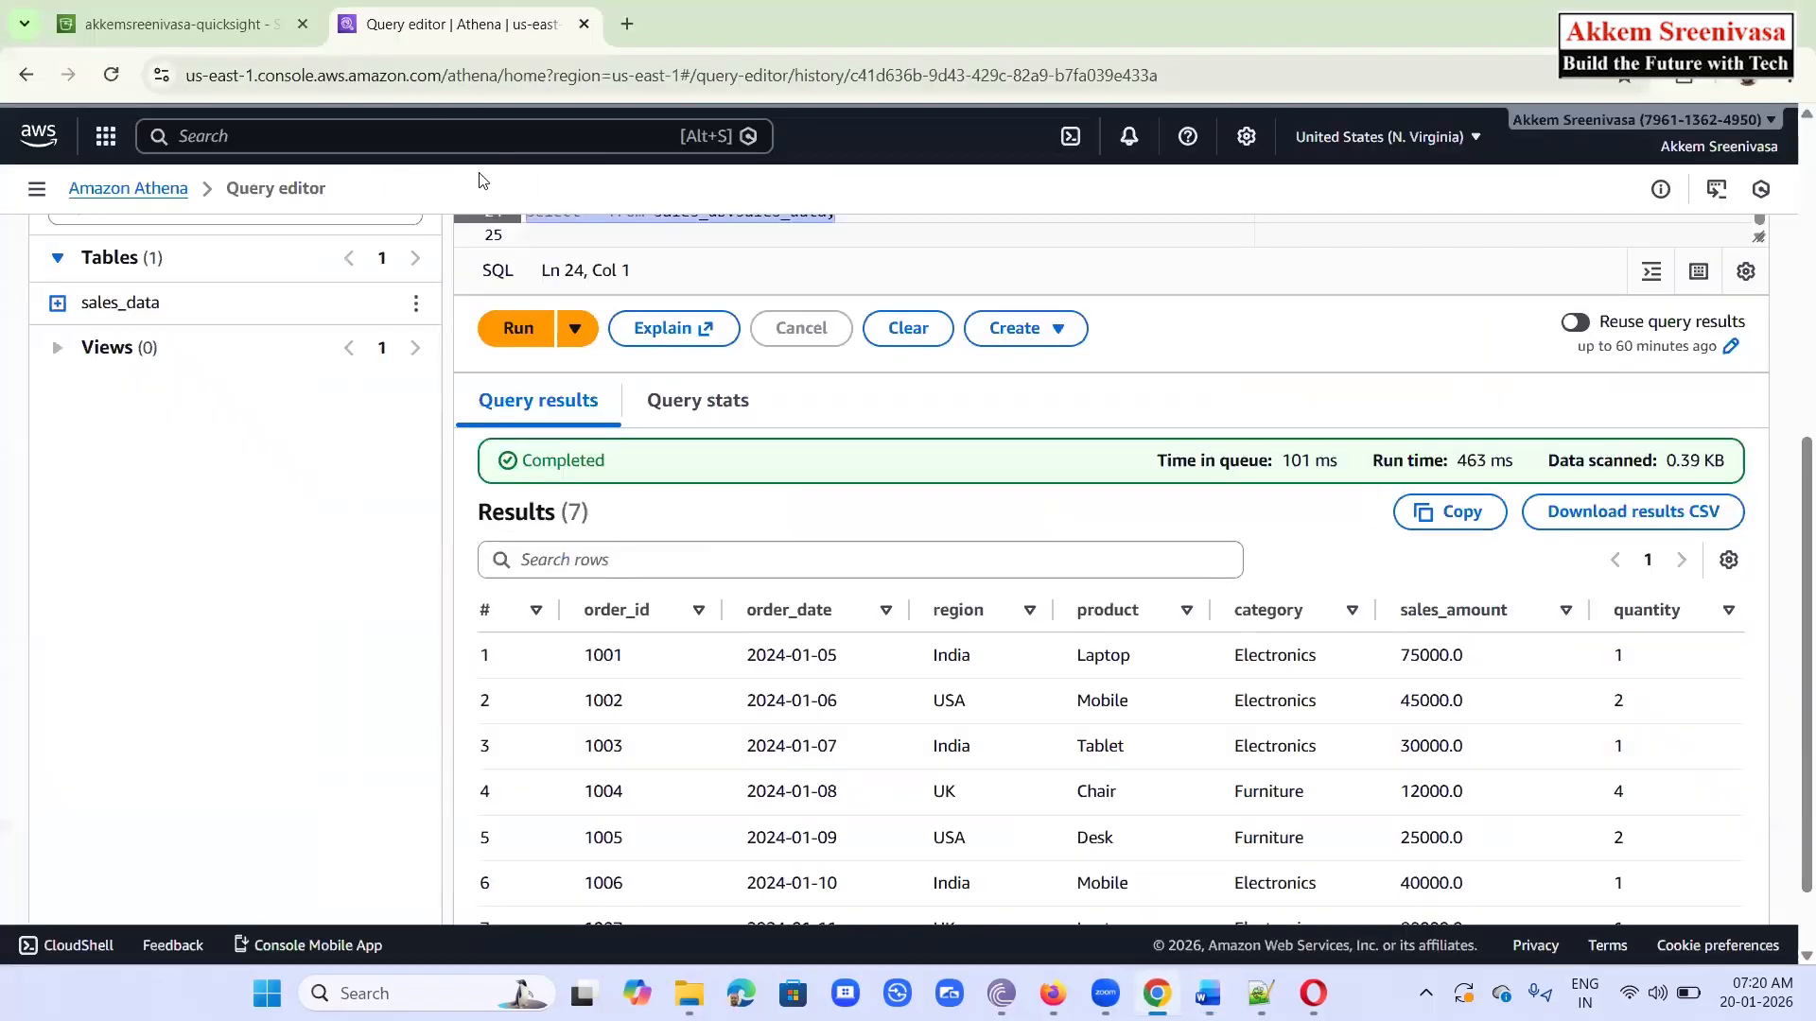
{"action": "left_click", "coordinate": [437, 129]}
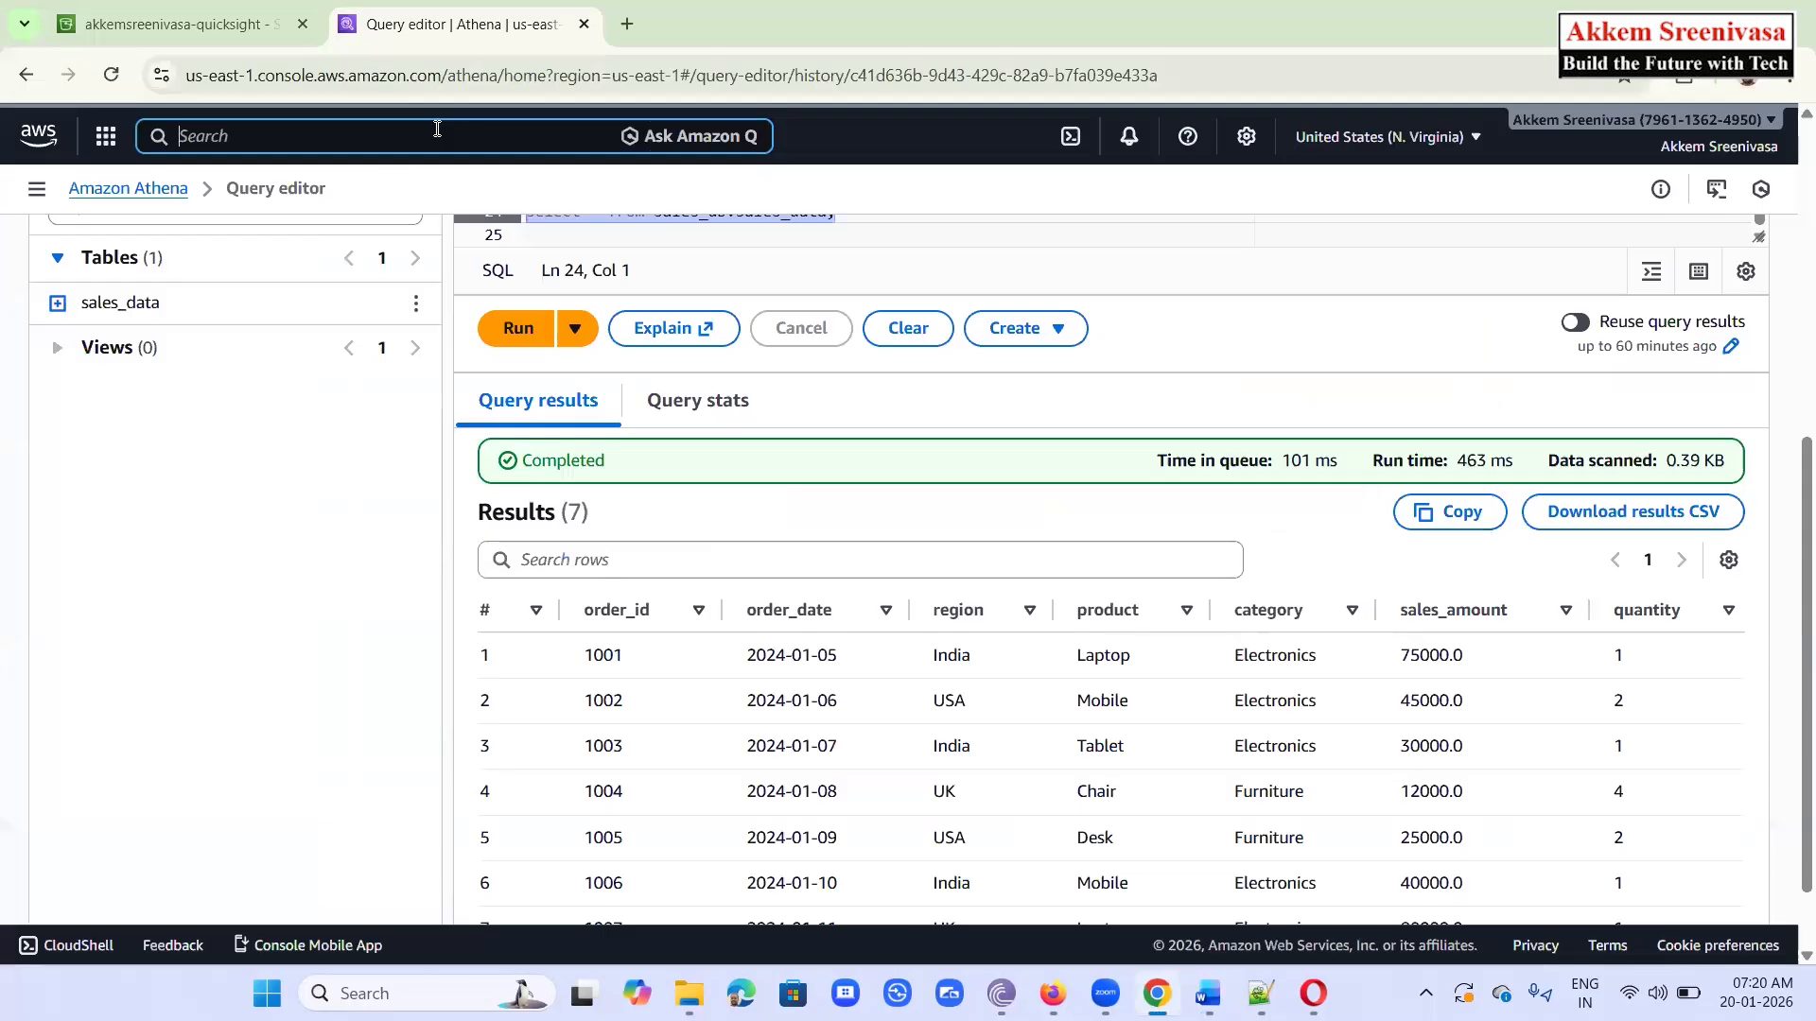
{"action": "type", "text": "a"}
{"action": "key", "text": "BackSpace"}
{"action": "type", "text": "quic"}
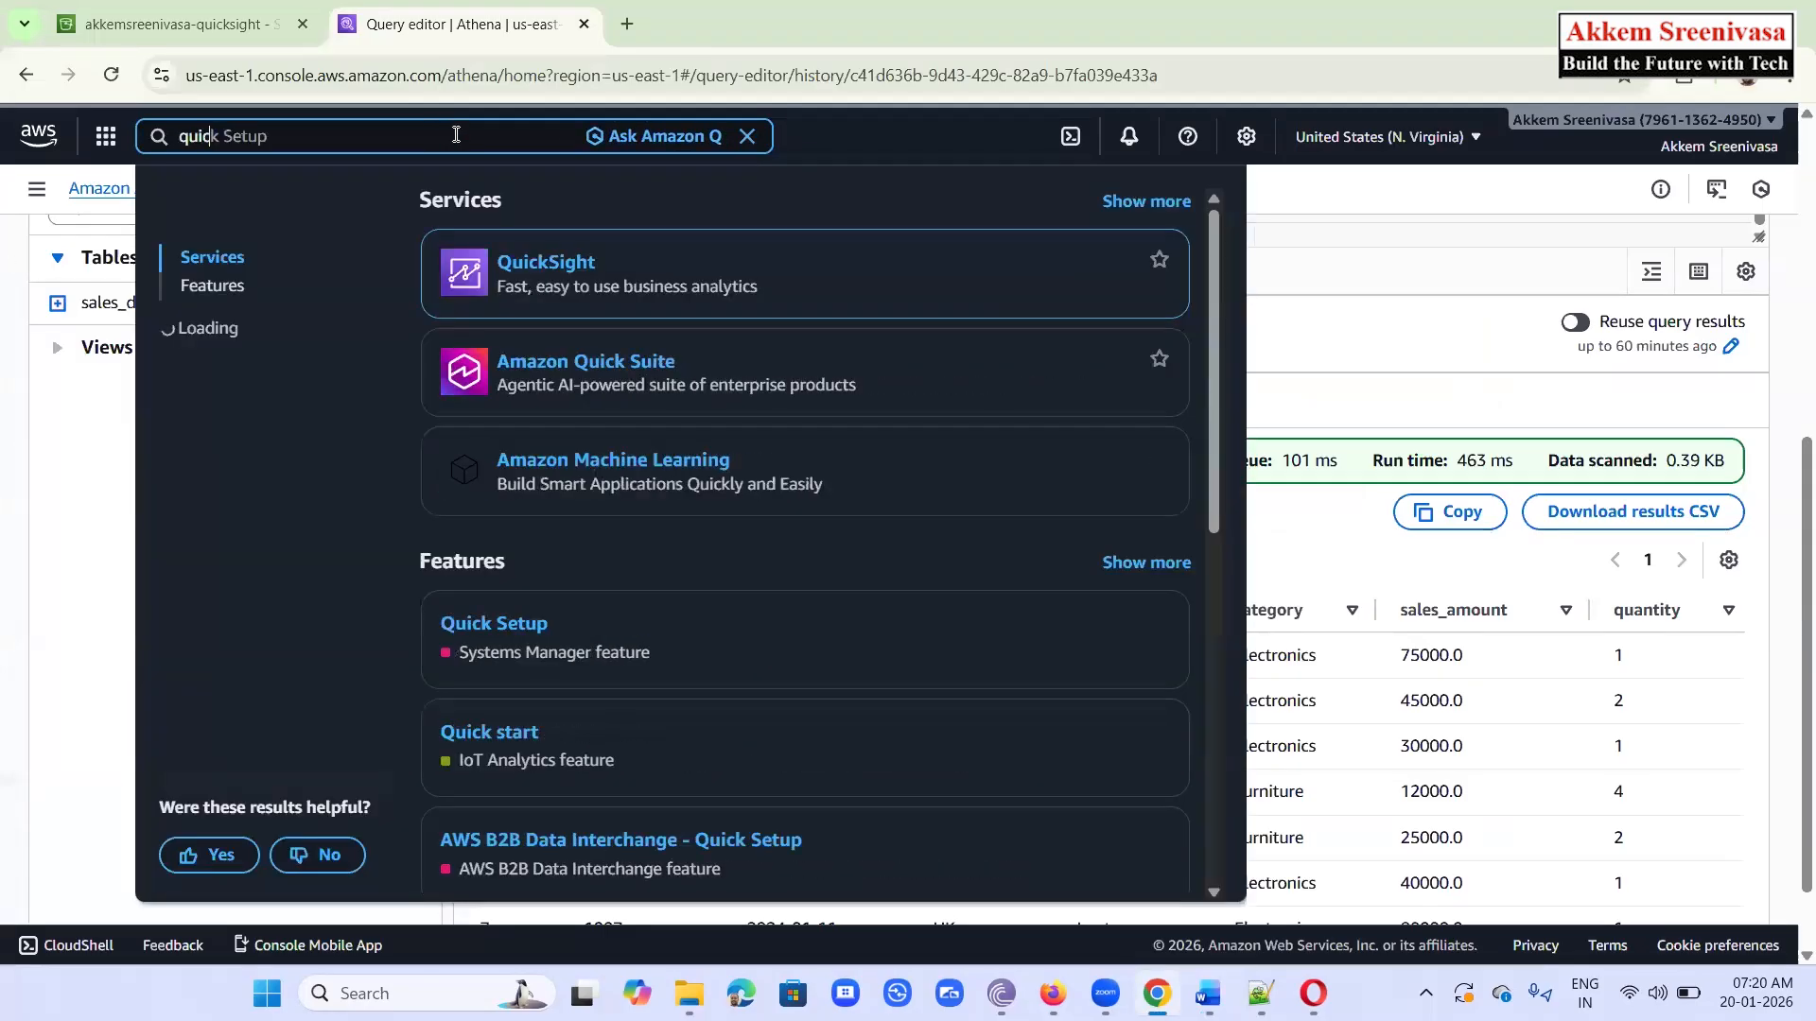
{"action": "right_click", "coordinate": [545, 264]}
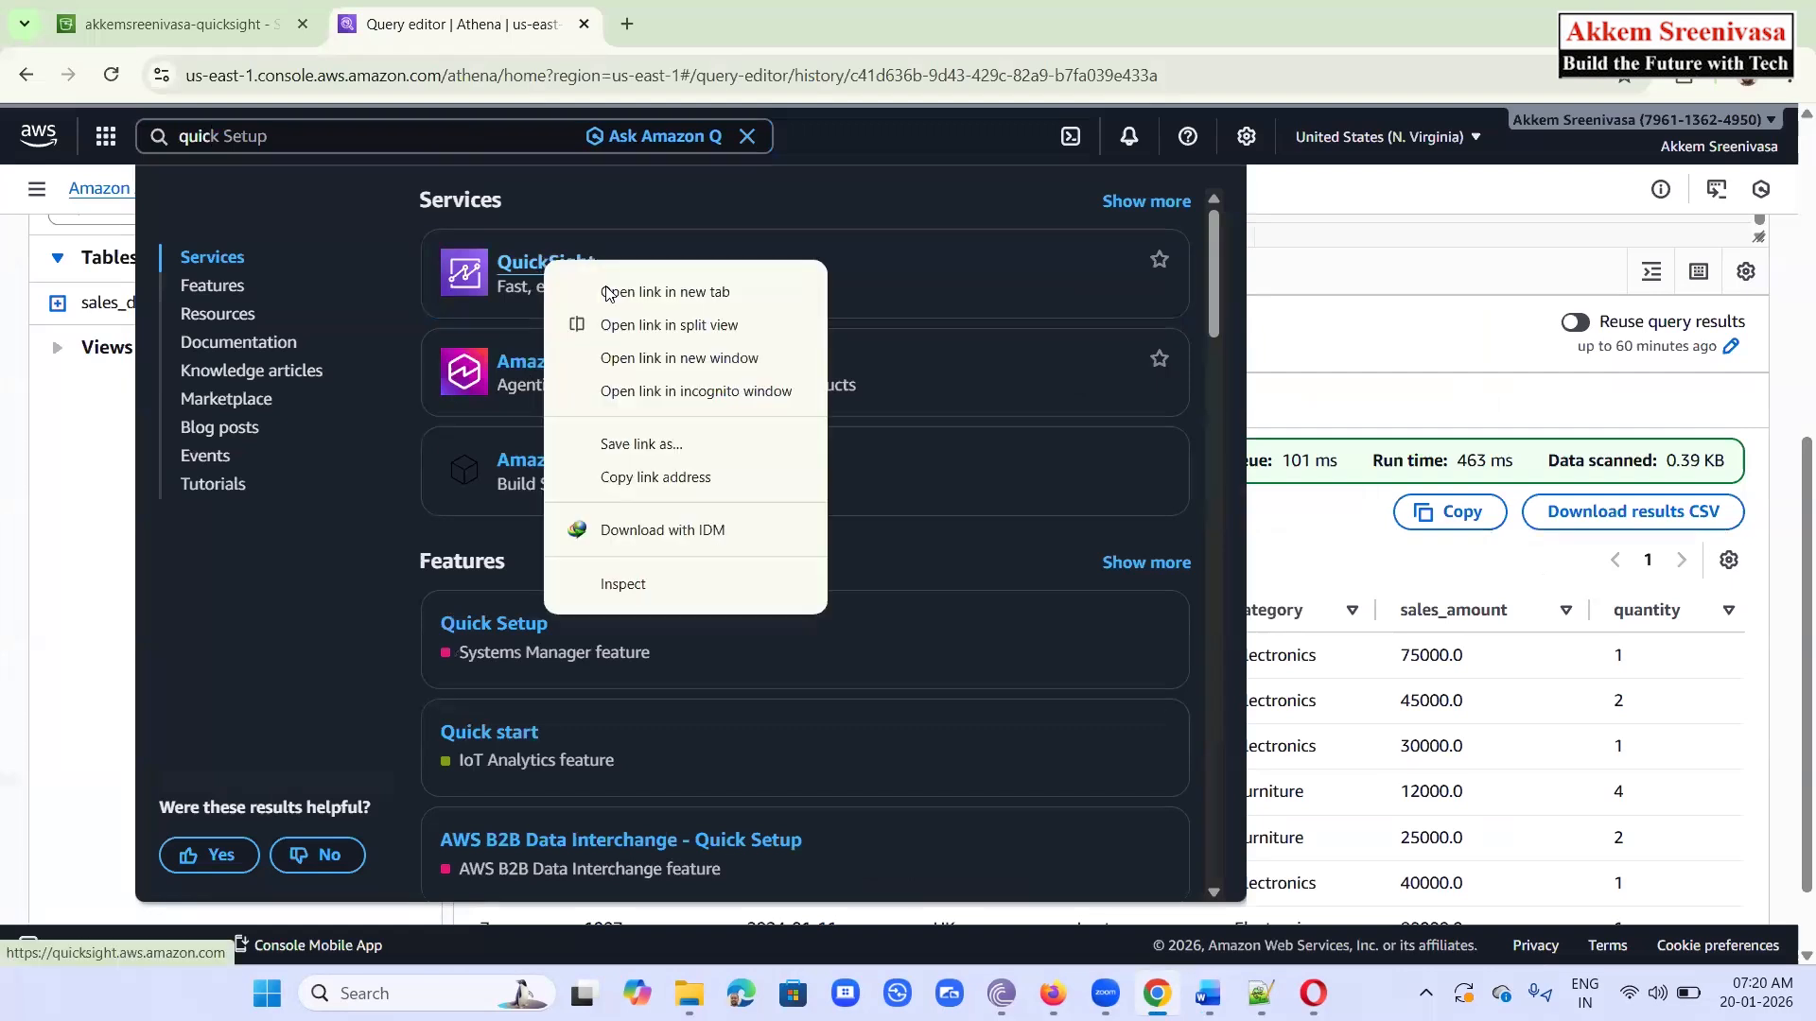
{"action": "left_click", "coordinate": [693, 298]}
{"action": "key", "text": "ctrl+Tab"}
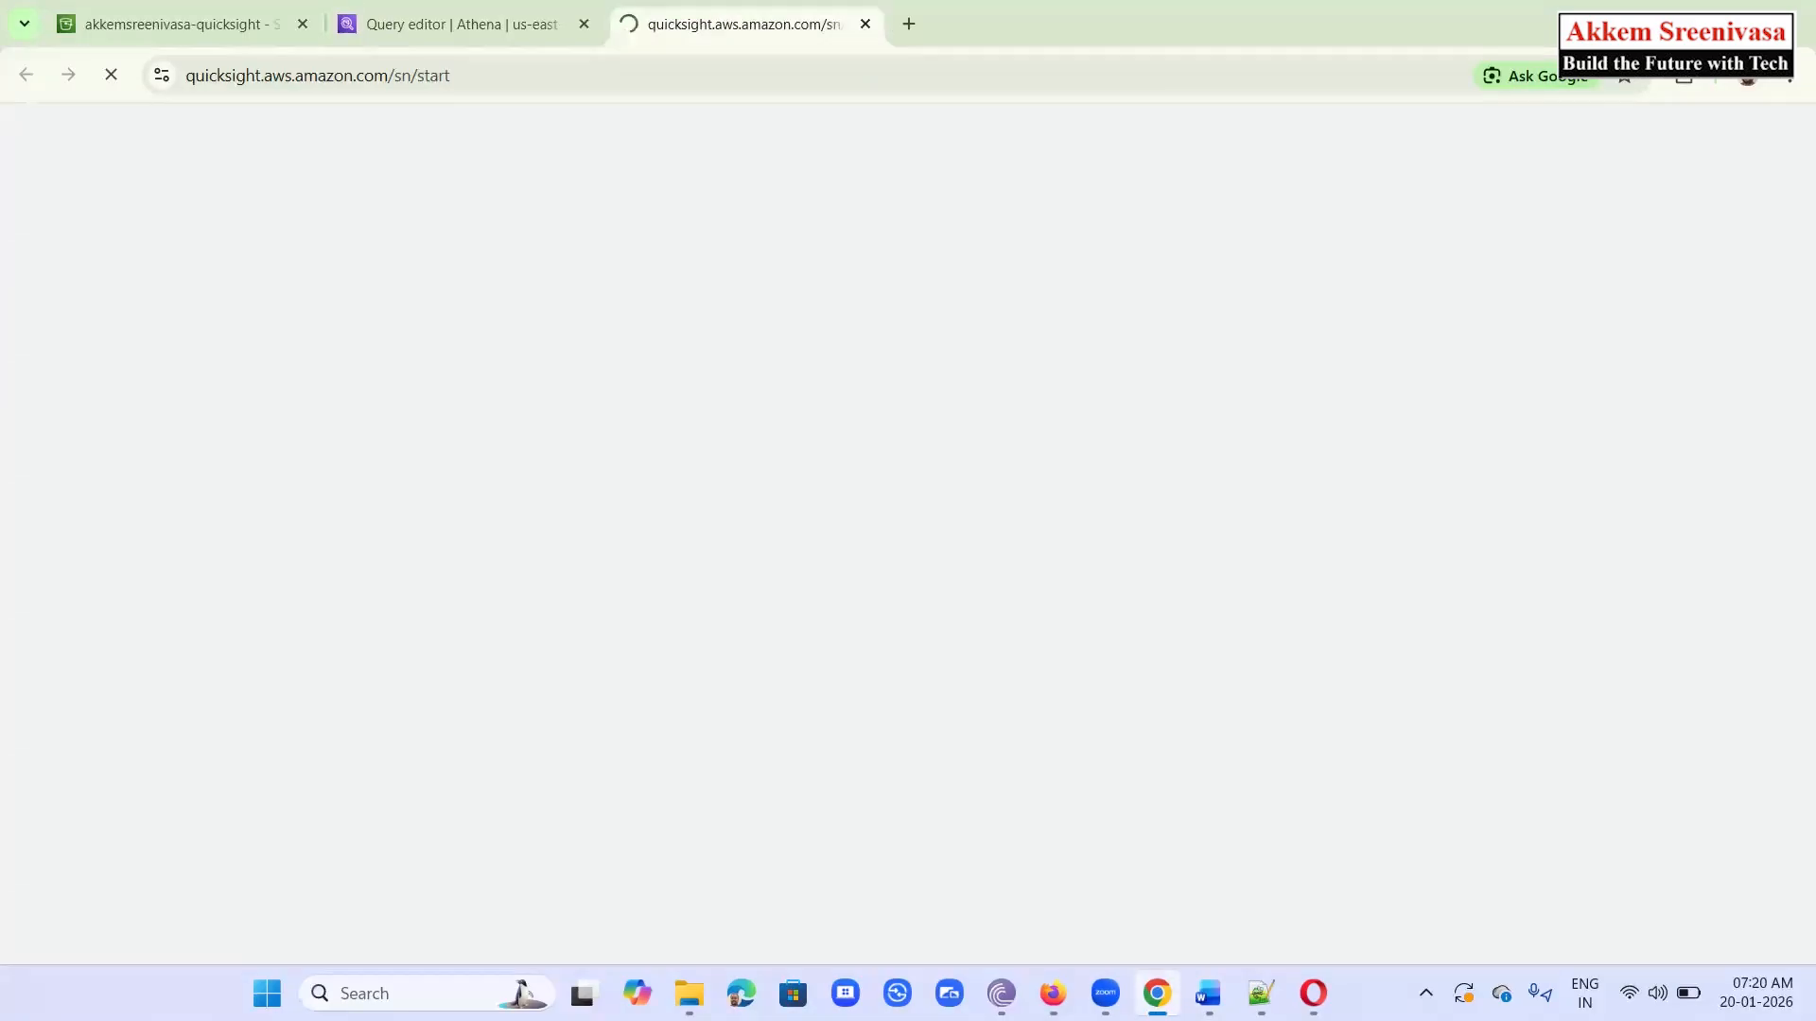
Check the dataset instruction under Step 4 in the Word guide and open the Datasets page in QuickSight
{"action": "left_click", "coordinate": [1207, 993]}
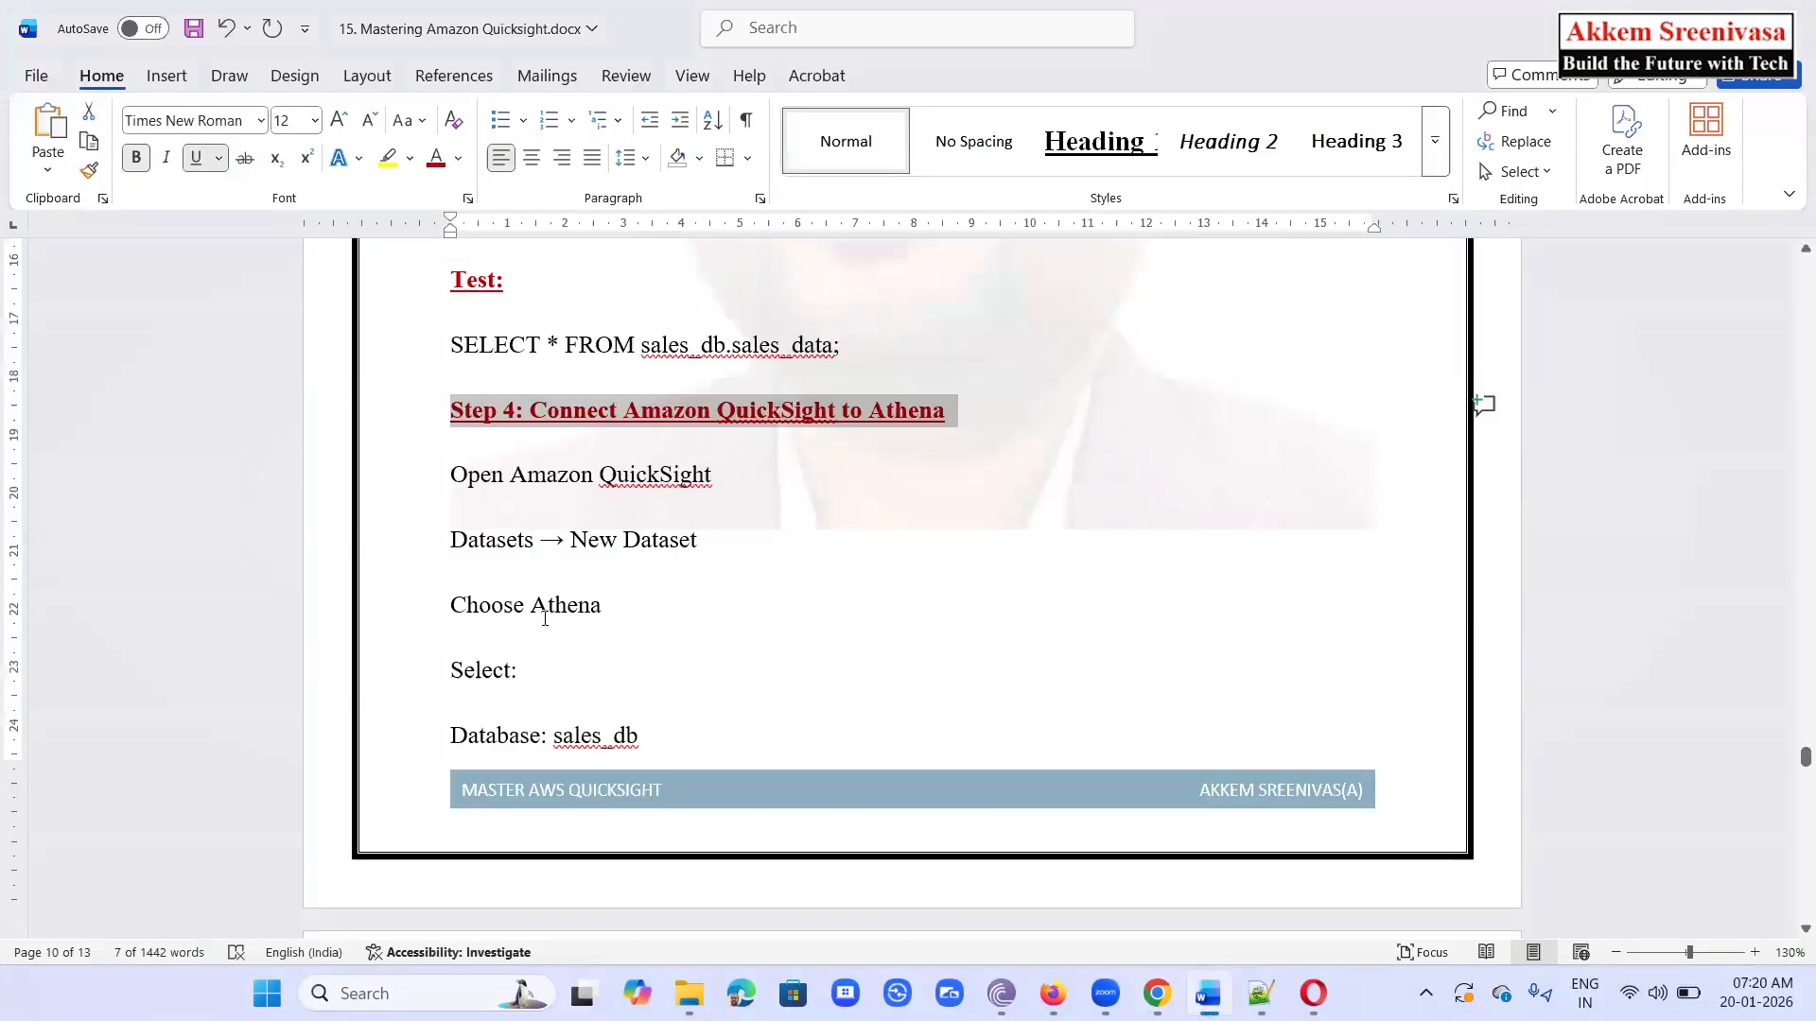
{"action": "double_click", "coordinate": [512, 542]}
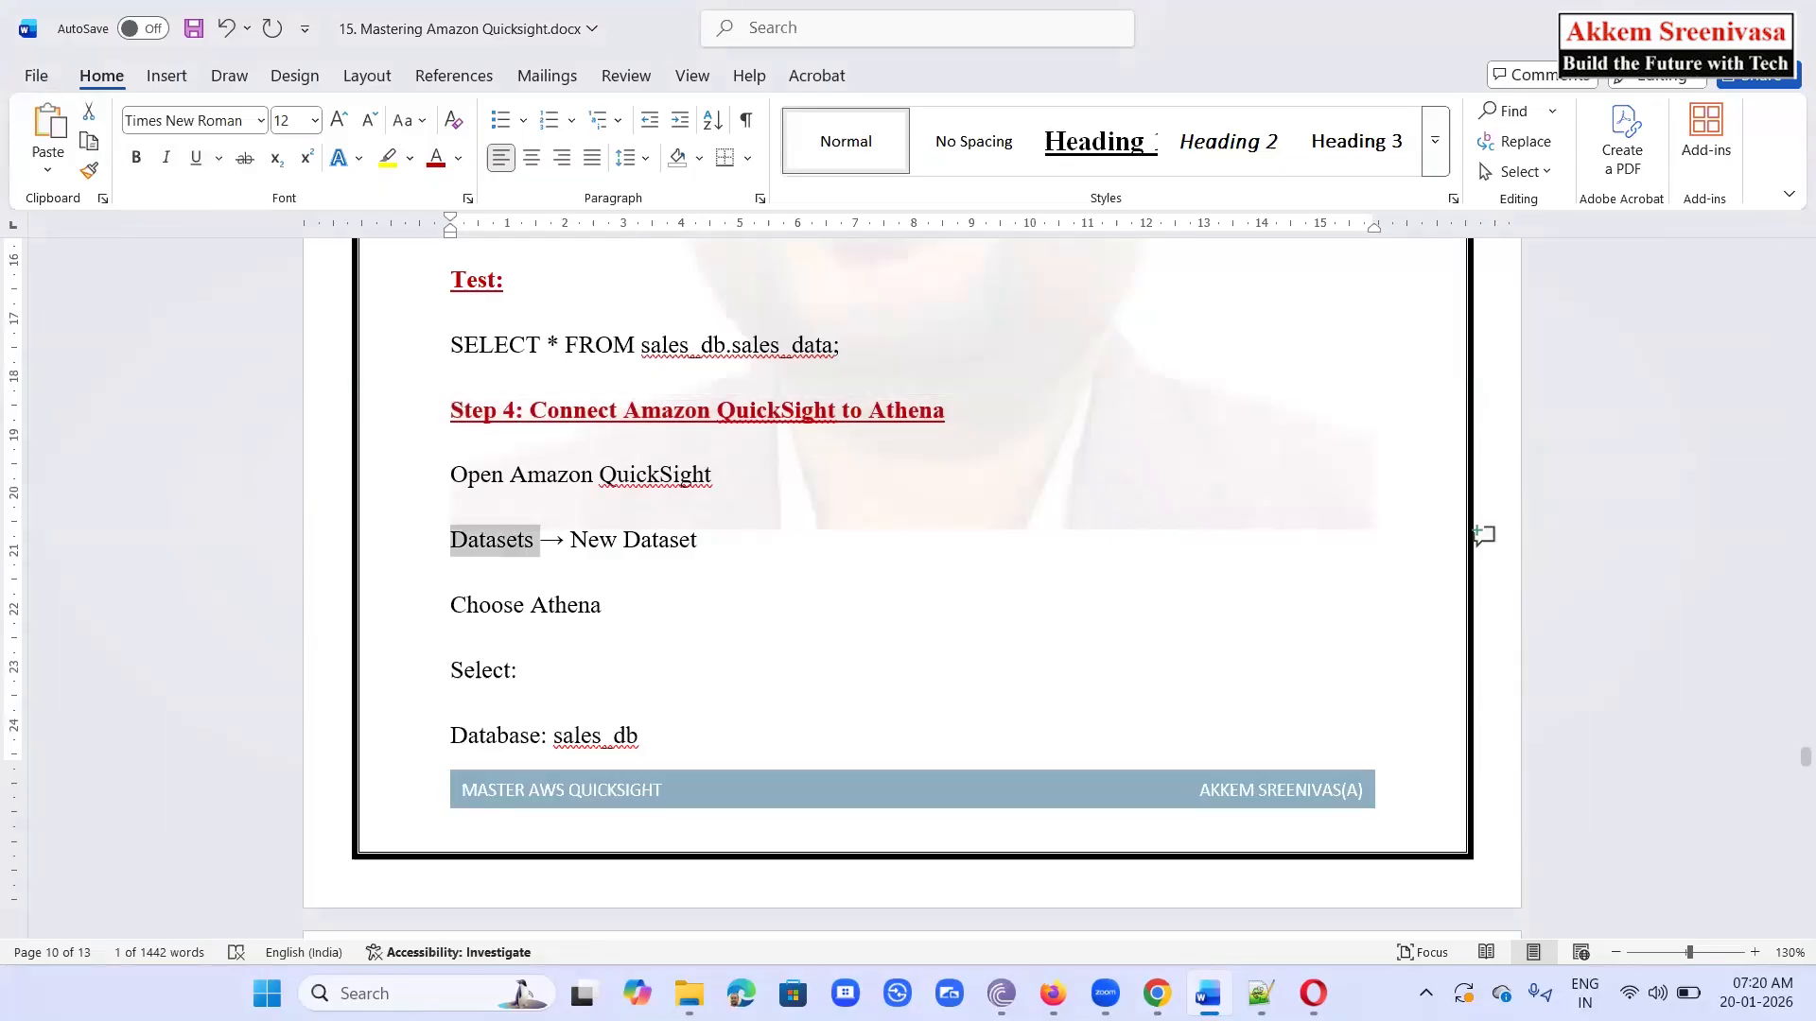
{"action": "left_click", "coordinate": [1155, 993]}
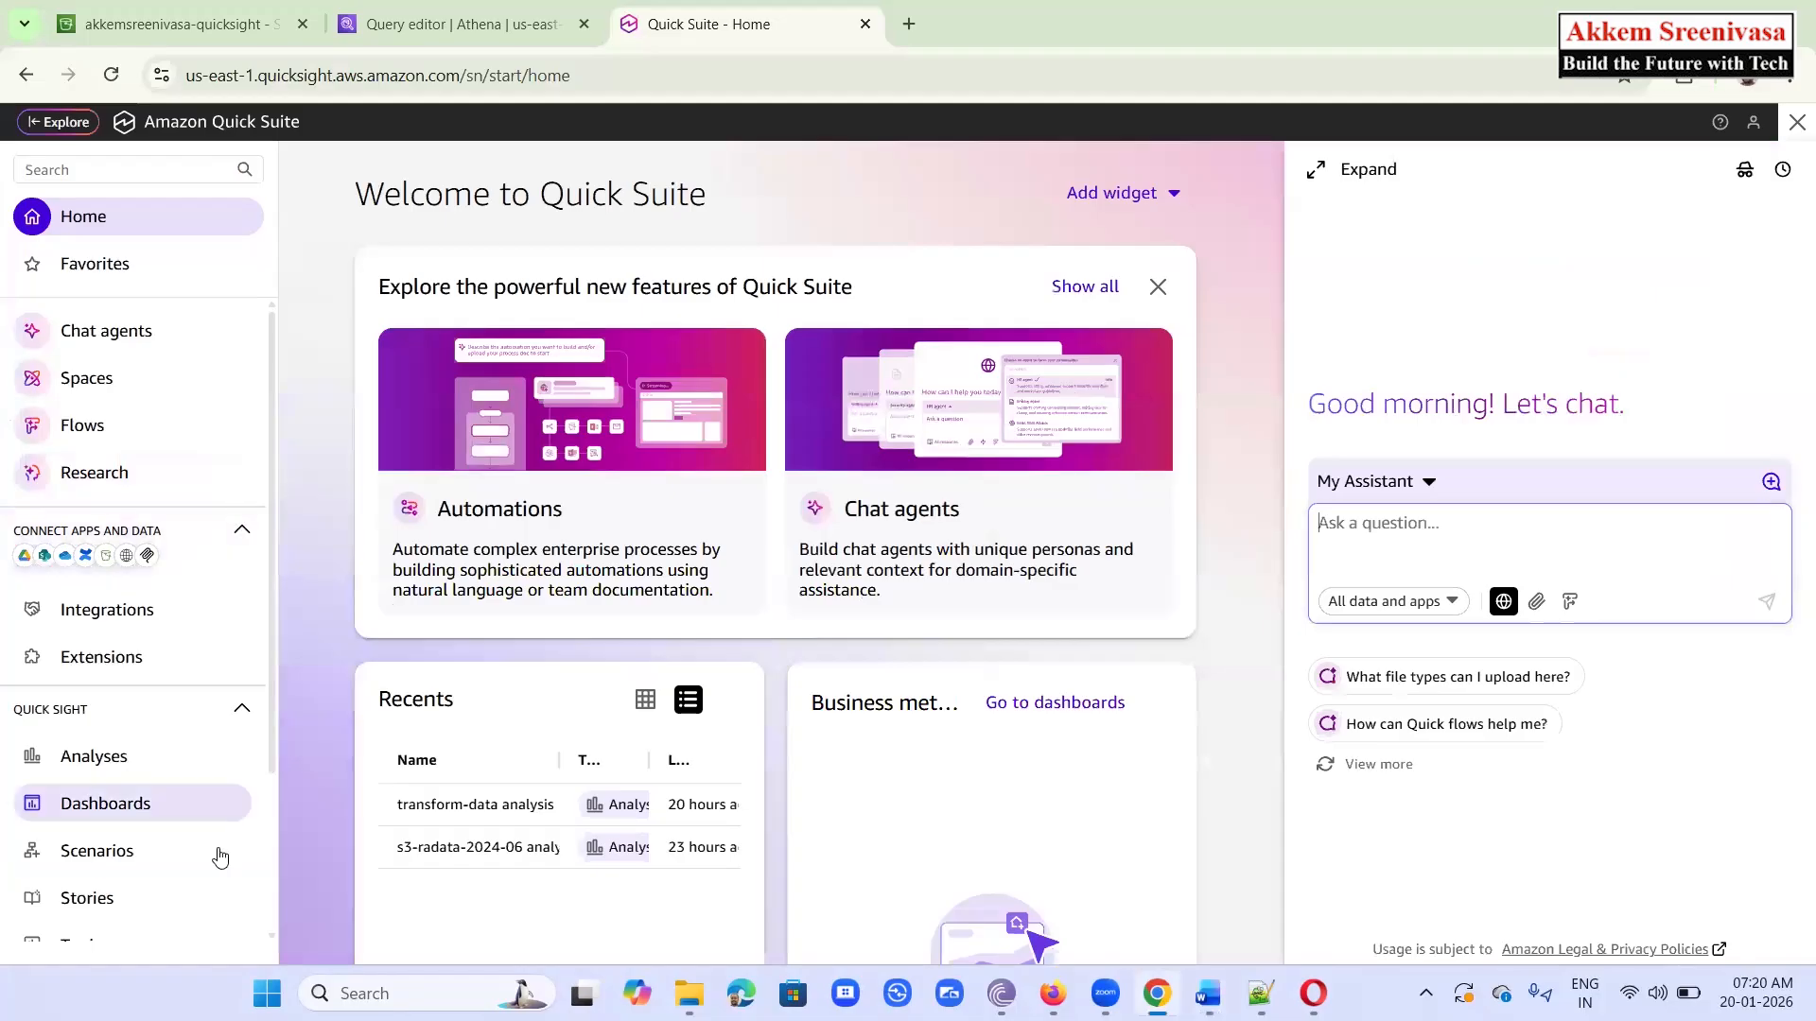
{"action": "scroll", "coordinate": [220, 854], "scroll_direction": "down", "scroll_amount": 2}
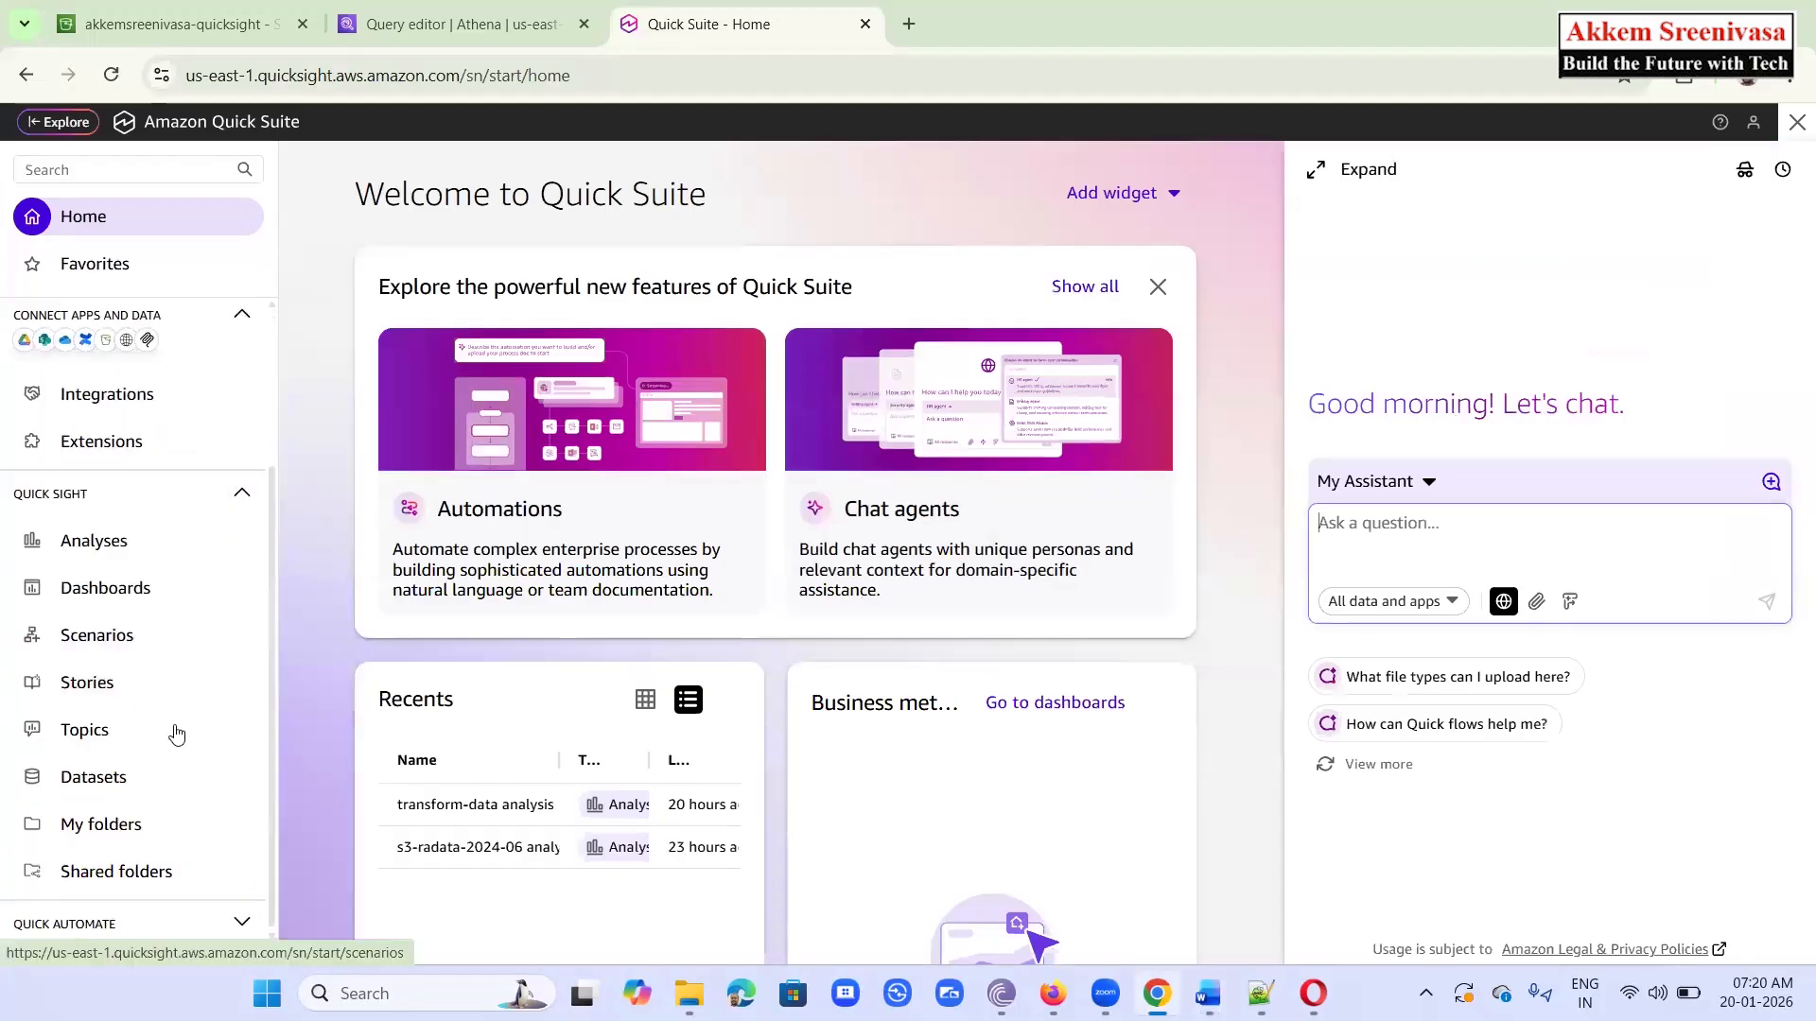
{"action": "left_click", "coordinate": [101, 781]}
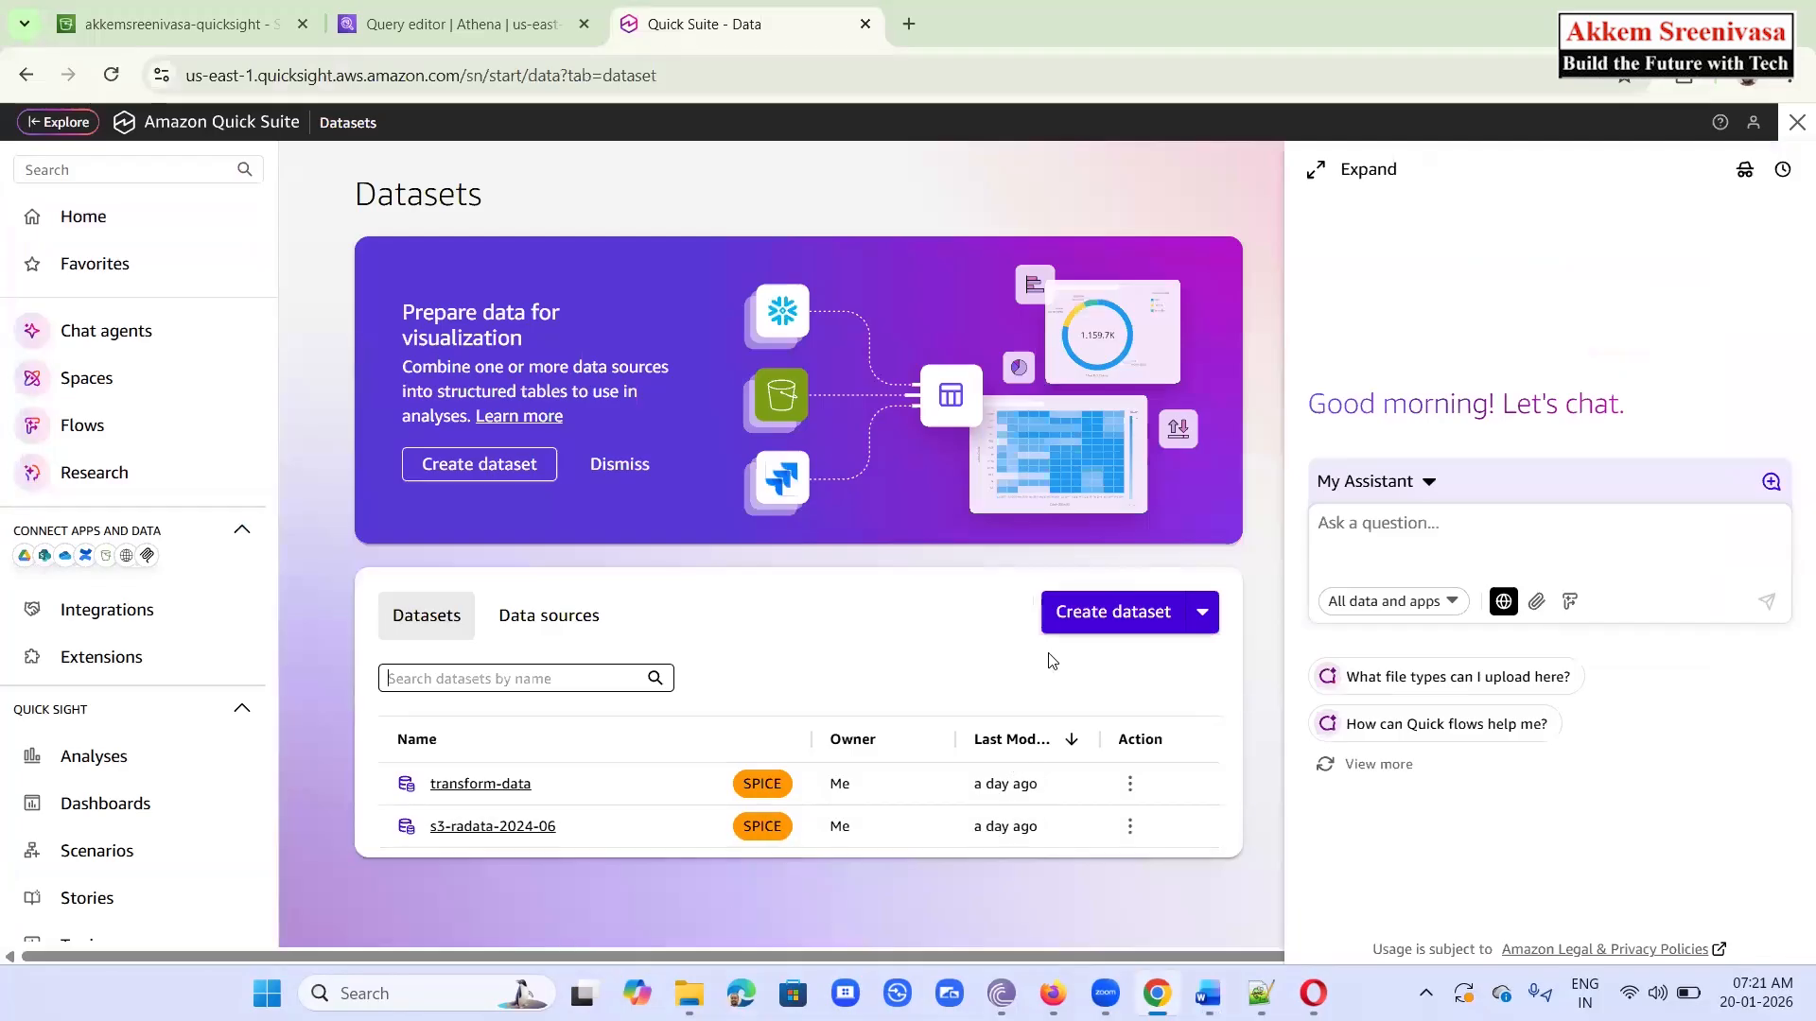
Start a new dataset with a new data source and choose Amazon Athena as its type
{"action": "left_click", "coordinate": [1156, 615]}
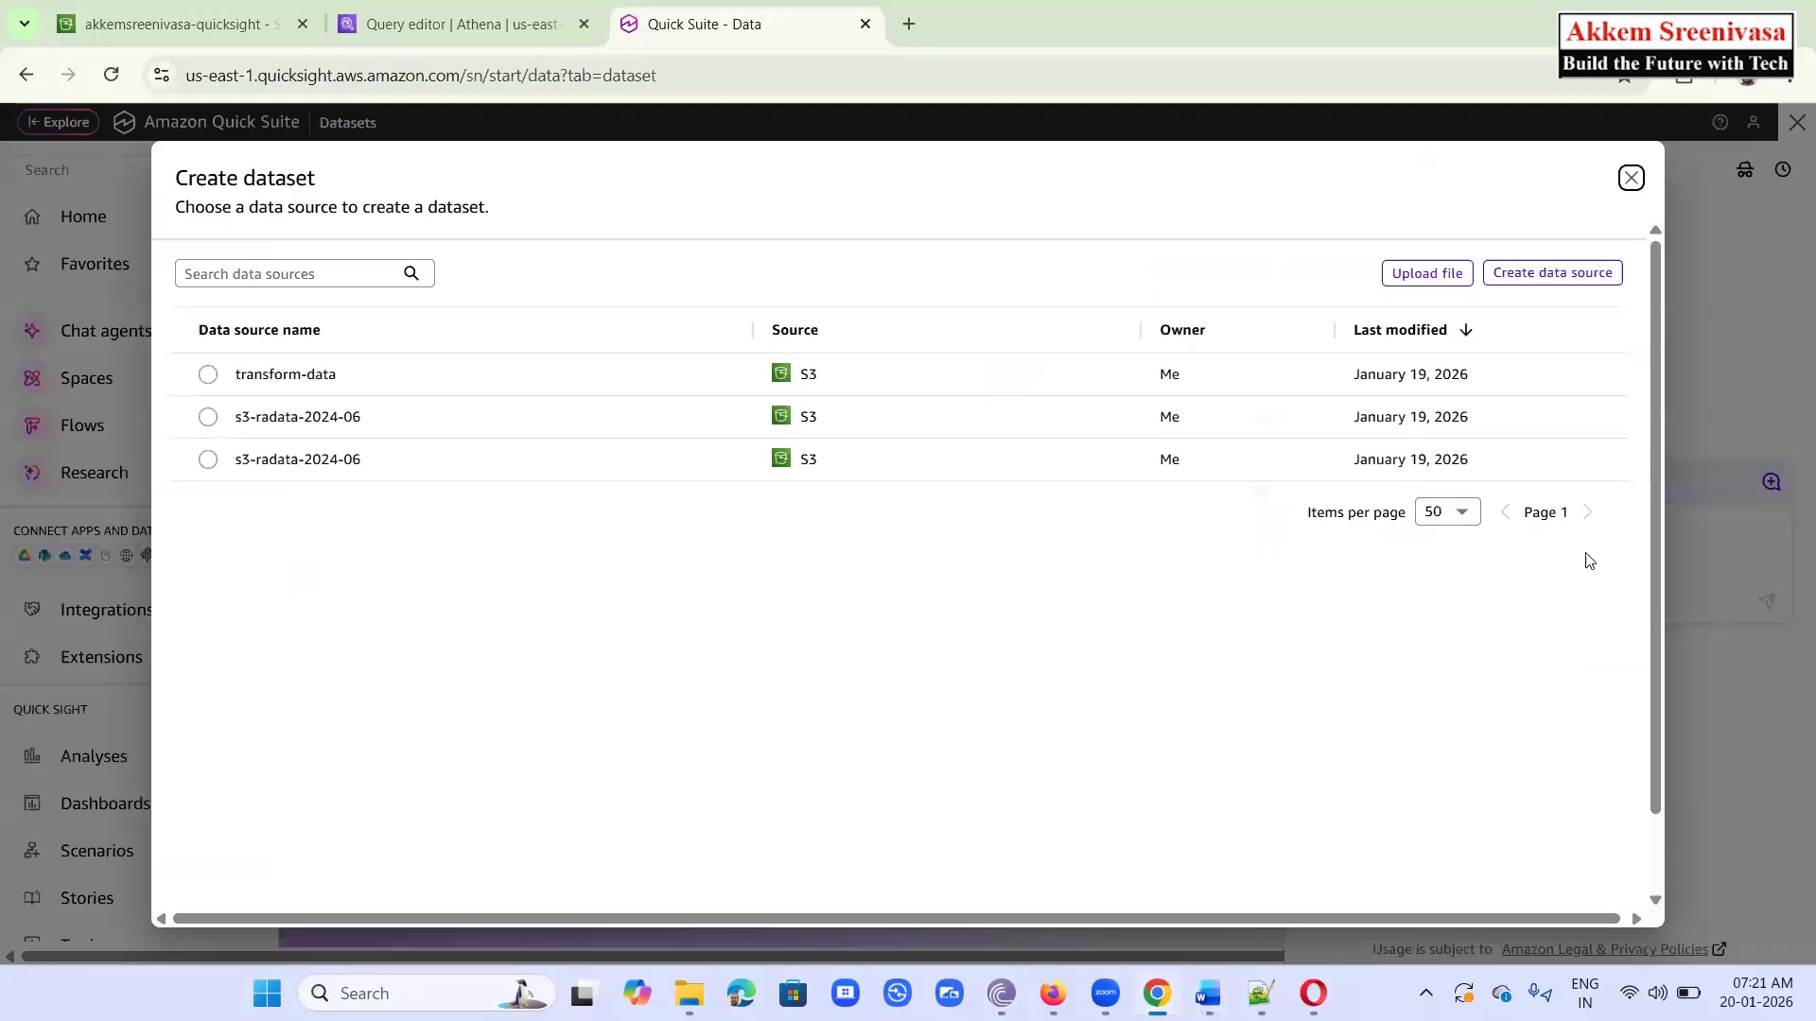
{"action": "left_click", "coordinate": [1566, 281]}
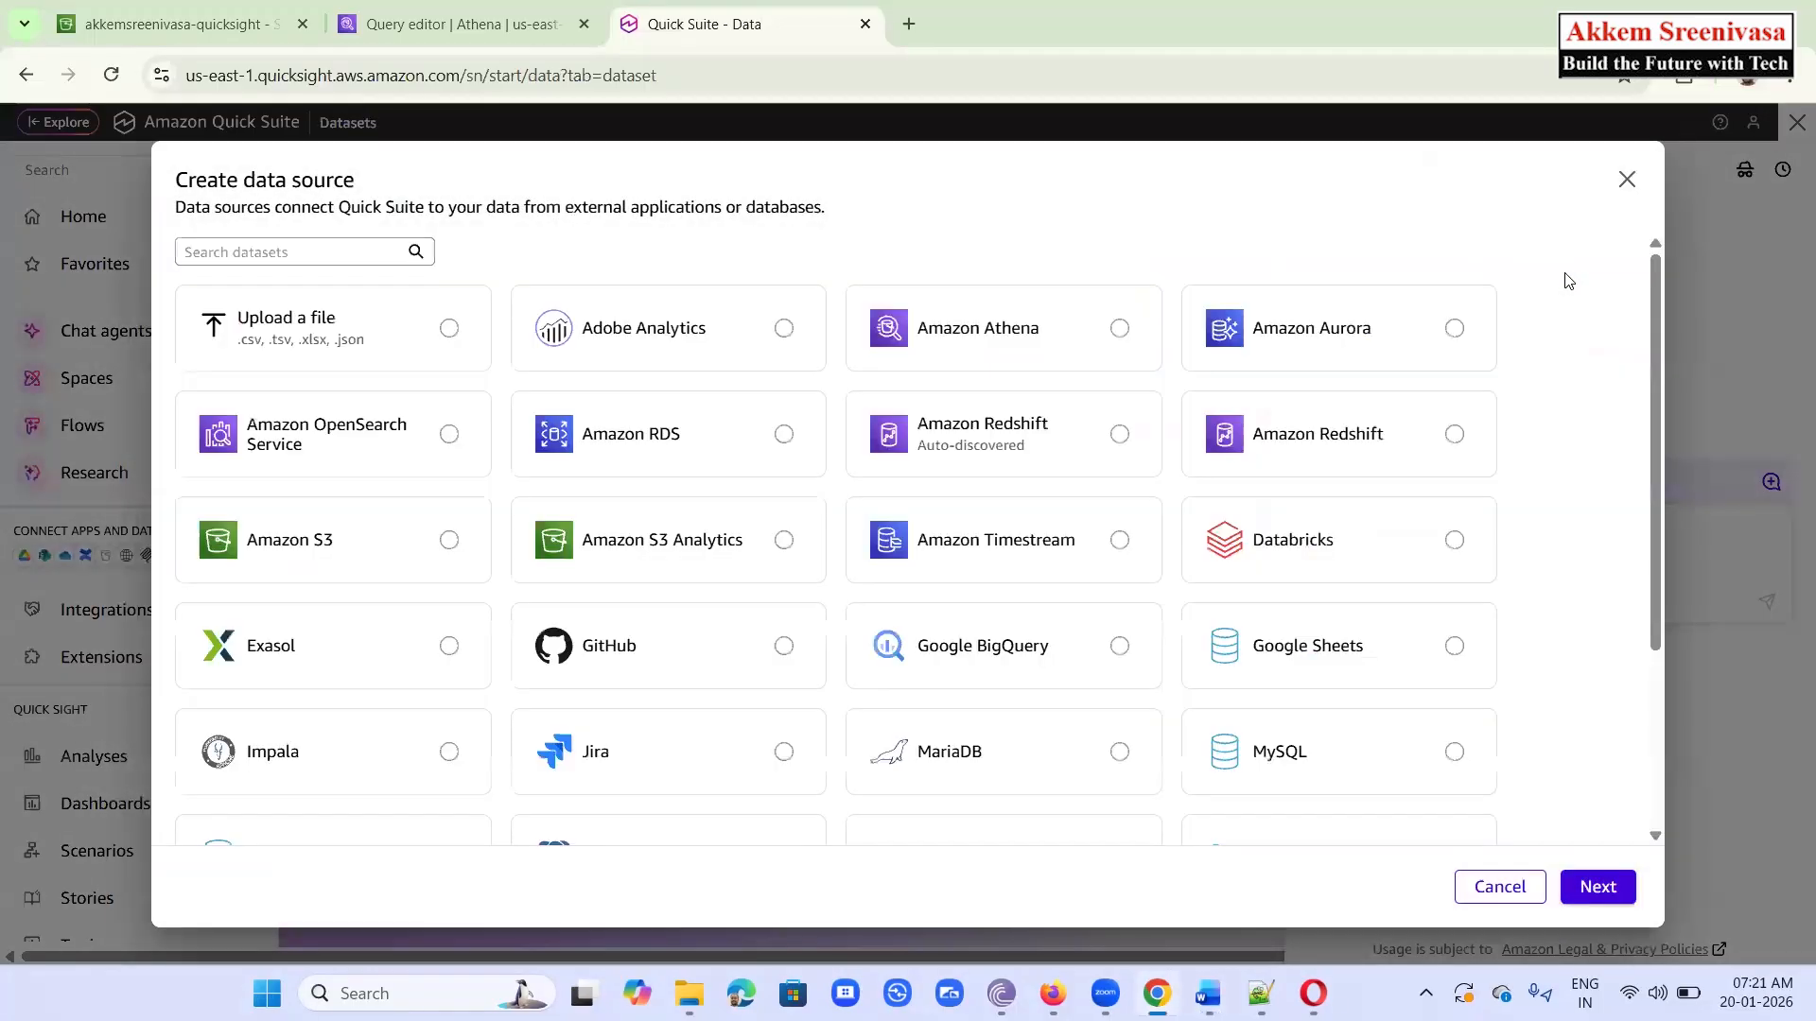
{"action": "left_click", "coordinate": [297, 254]}
{"action": "type", "text": "athen"}
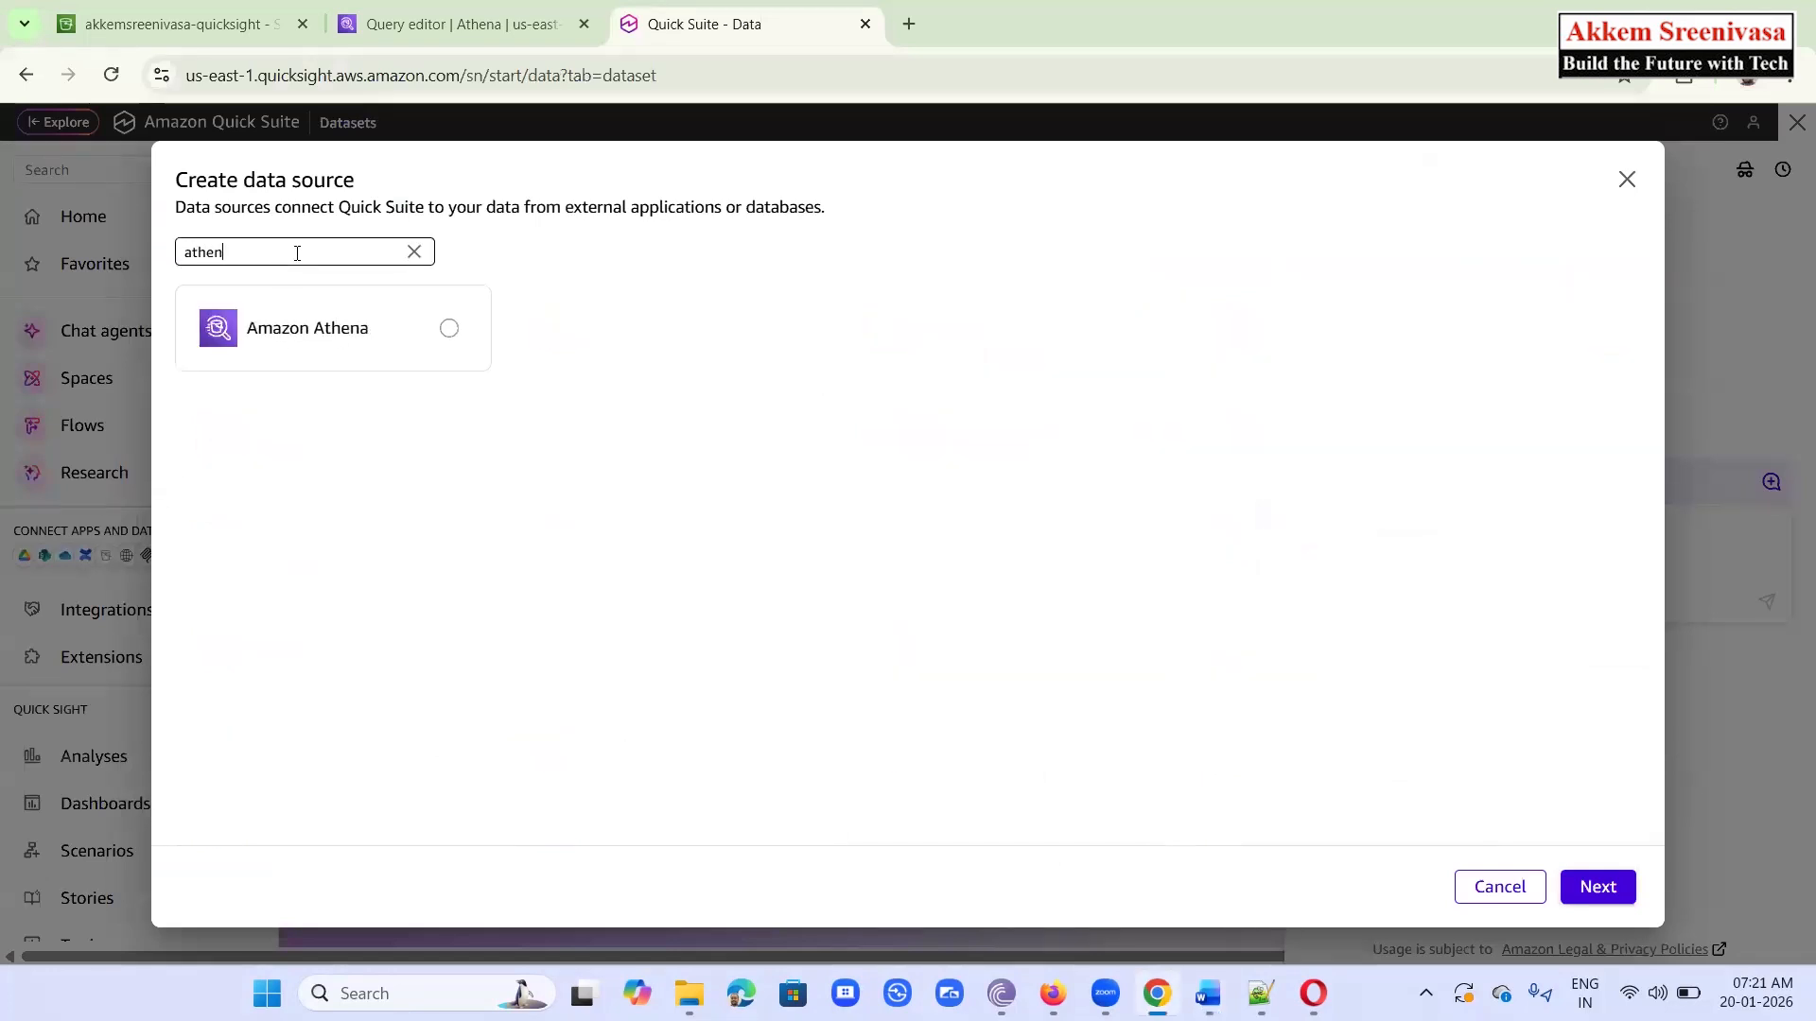
{"action": "left_click", "coordinate": [450, 333]}
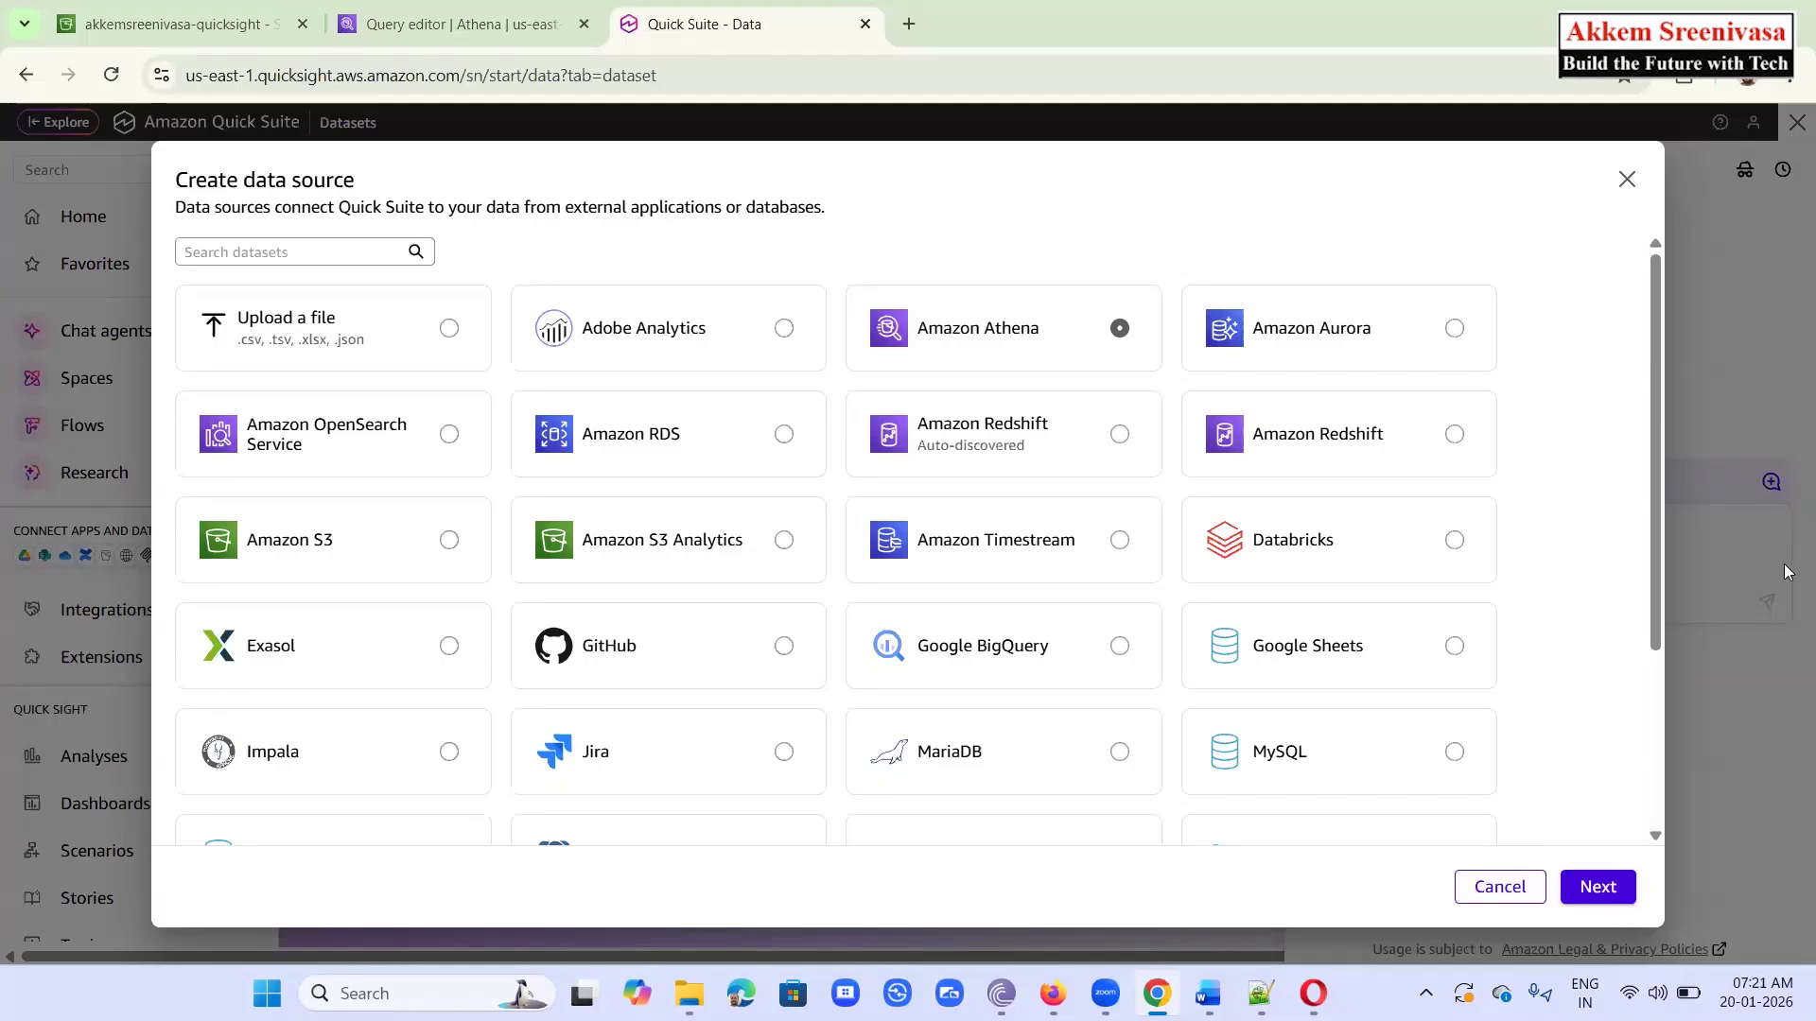
{"action": "left_click", "coordinate": [1619, 891]}
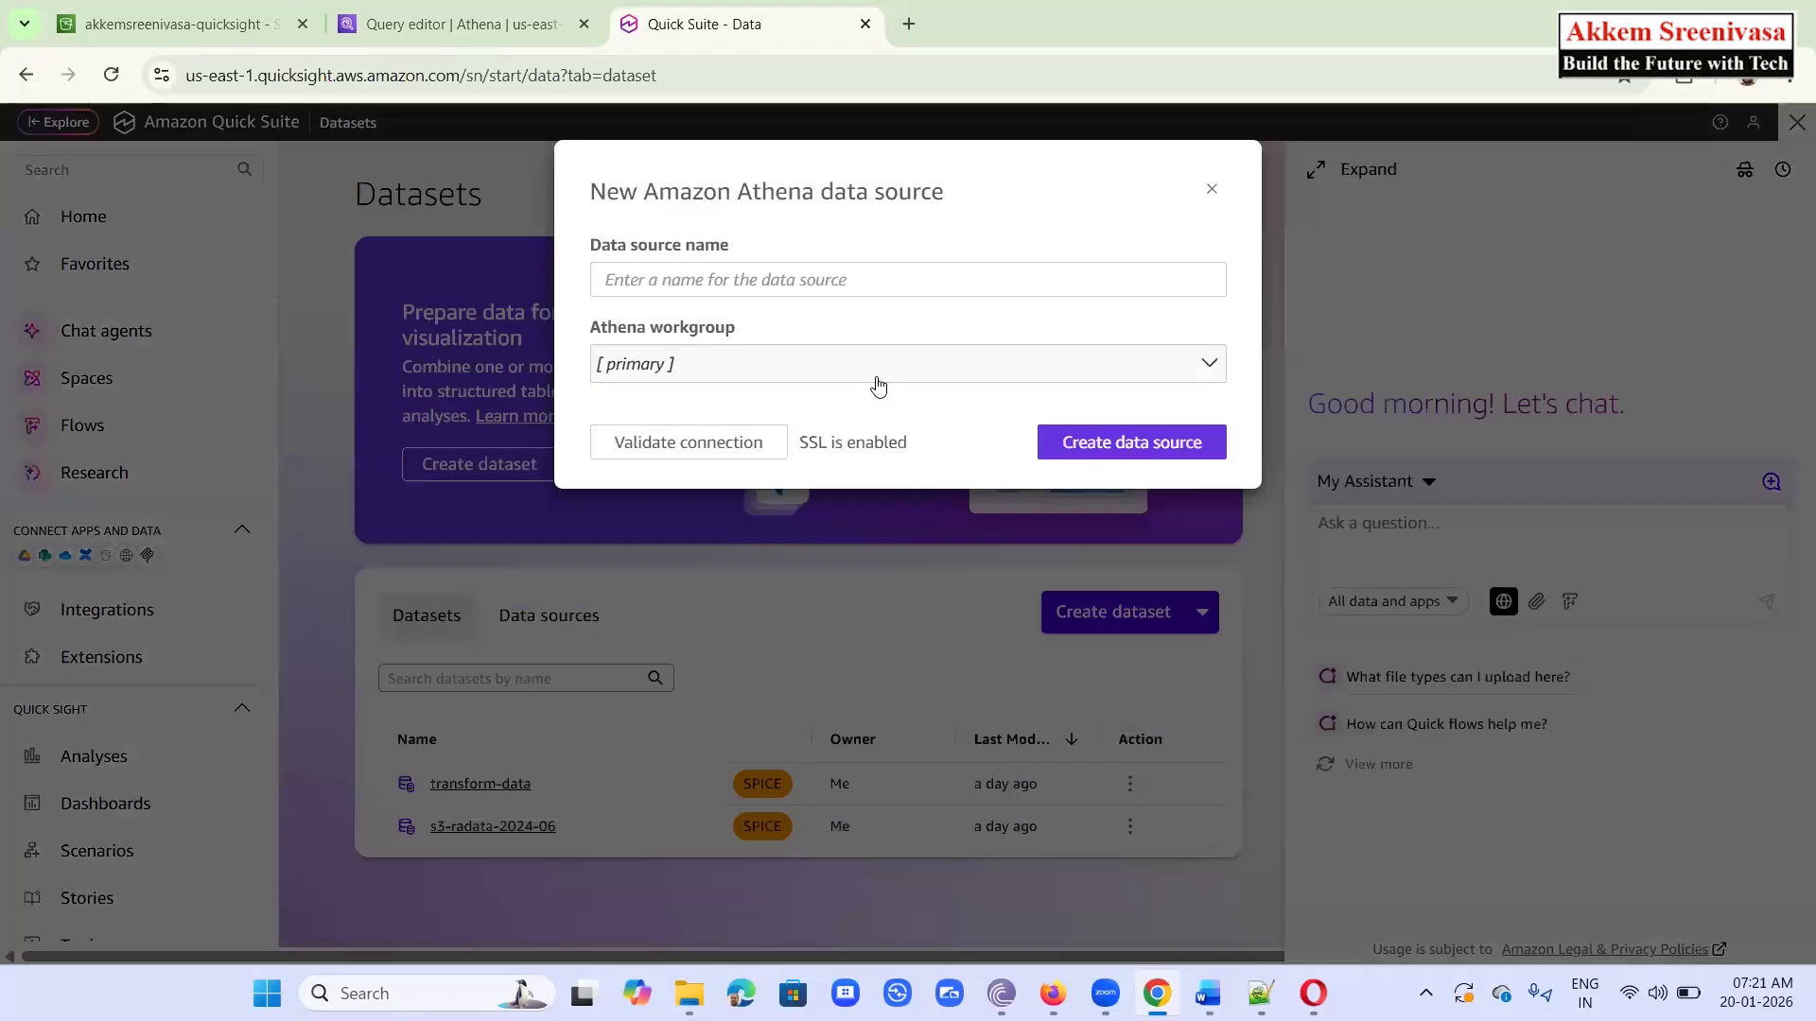
Search the Athena workgroups for sale, and read the database and table to select in the Word guide
{"action": "left_click", "coordinate": [953, 381]}
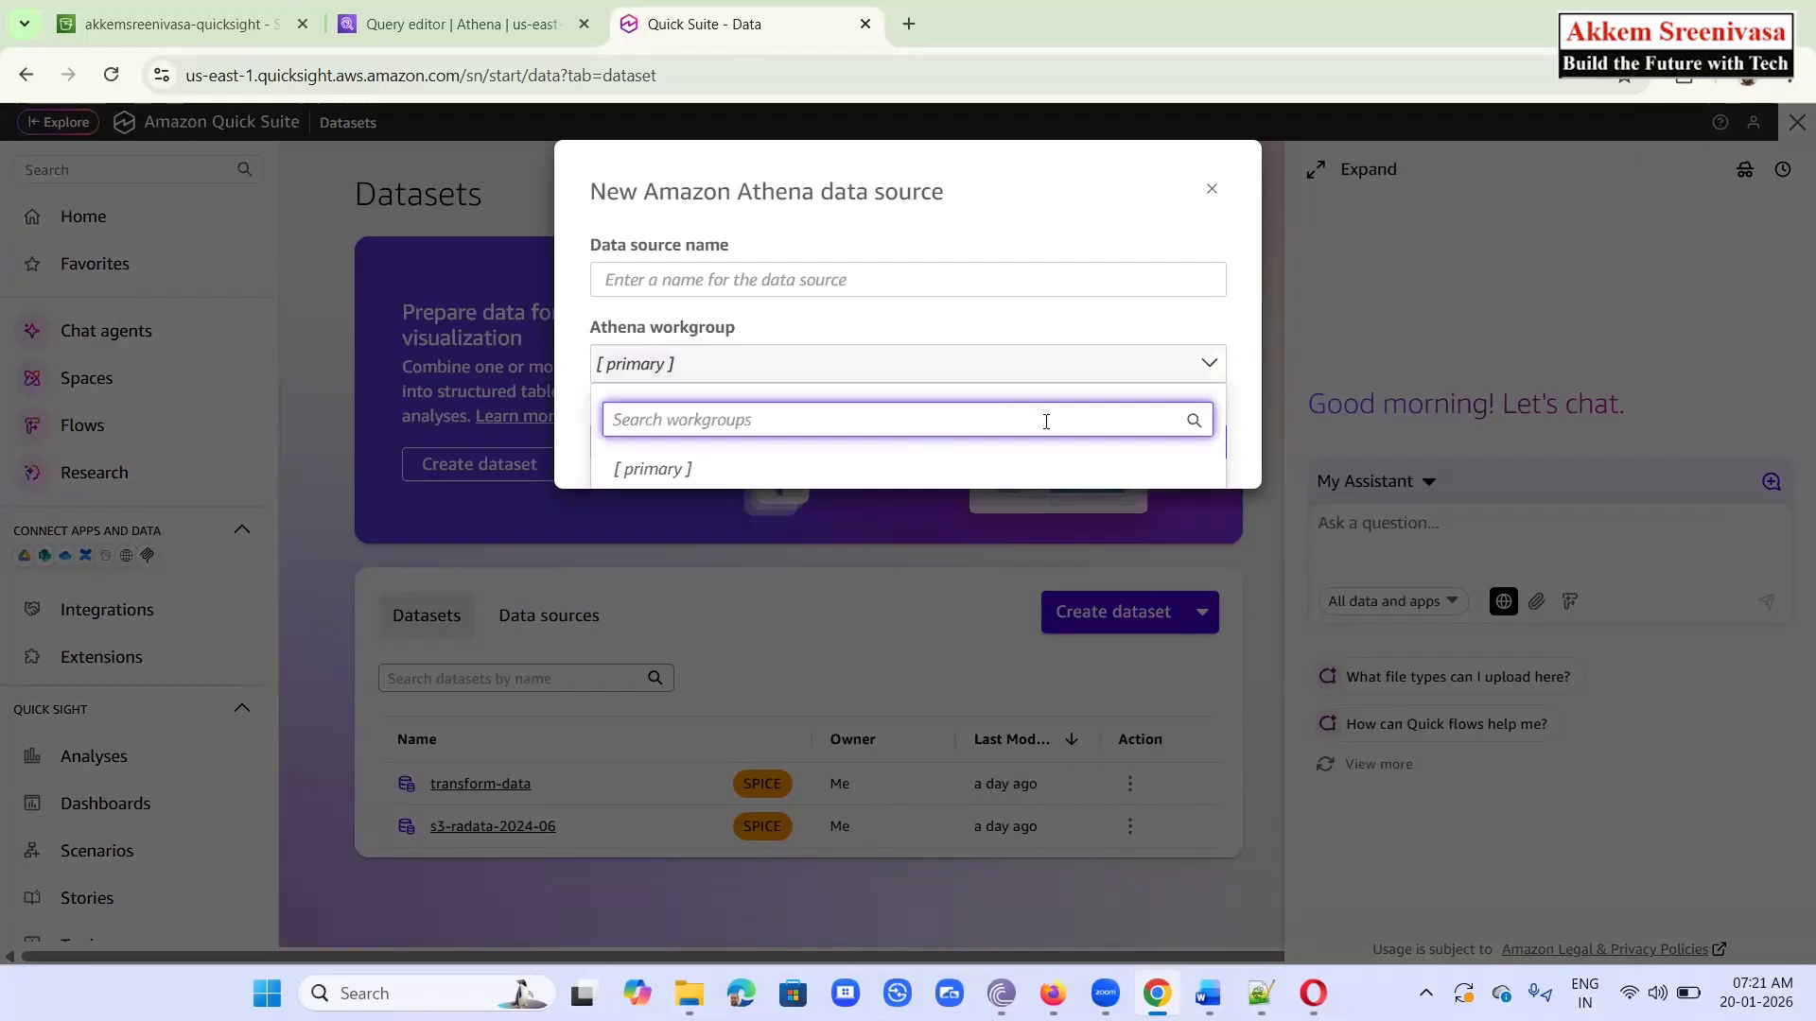
{"action": "type", "text": "sale"}
{"action": "left_click", "coordinate": [1207, 993]}
{"action": "scroll", "coordinate": [687, 690], "scroll_direction": "down", "scroll_amount": 3}
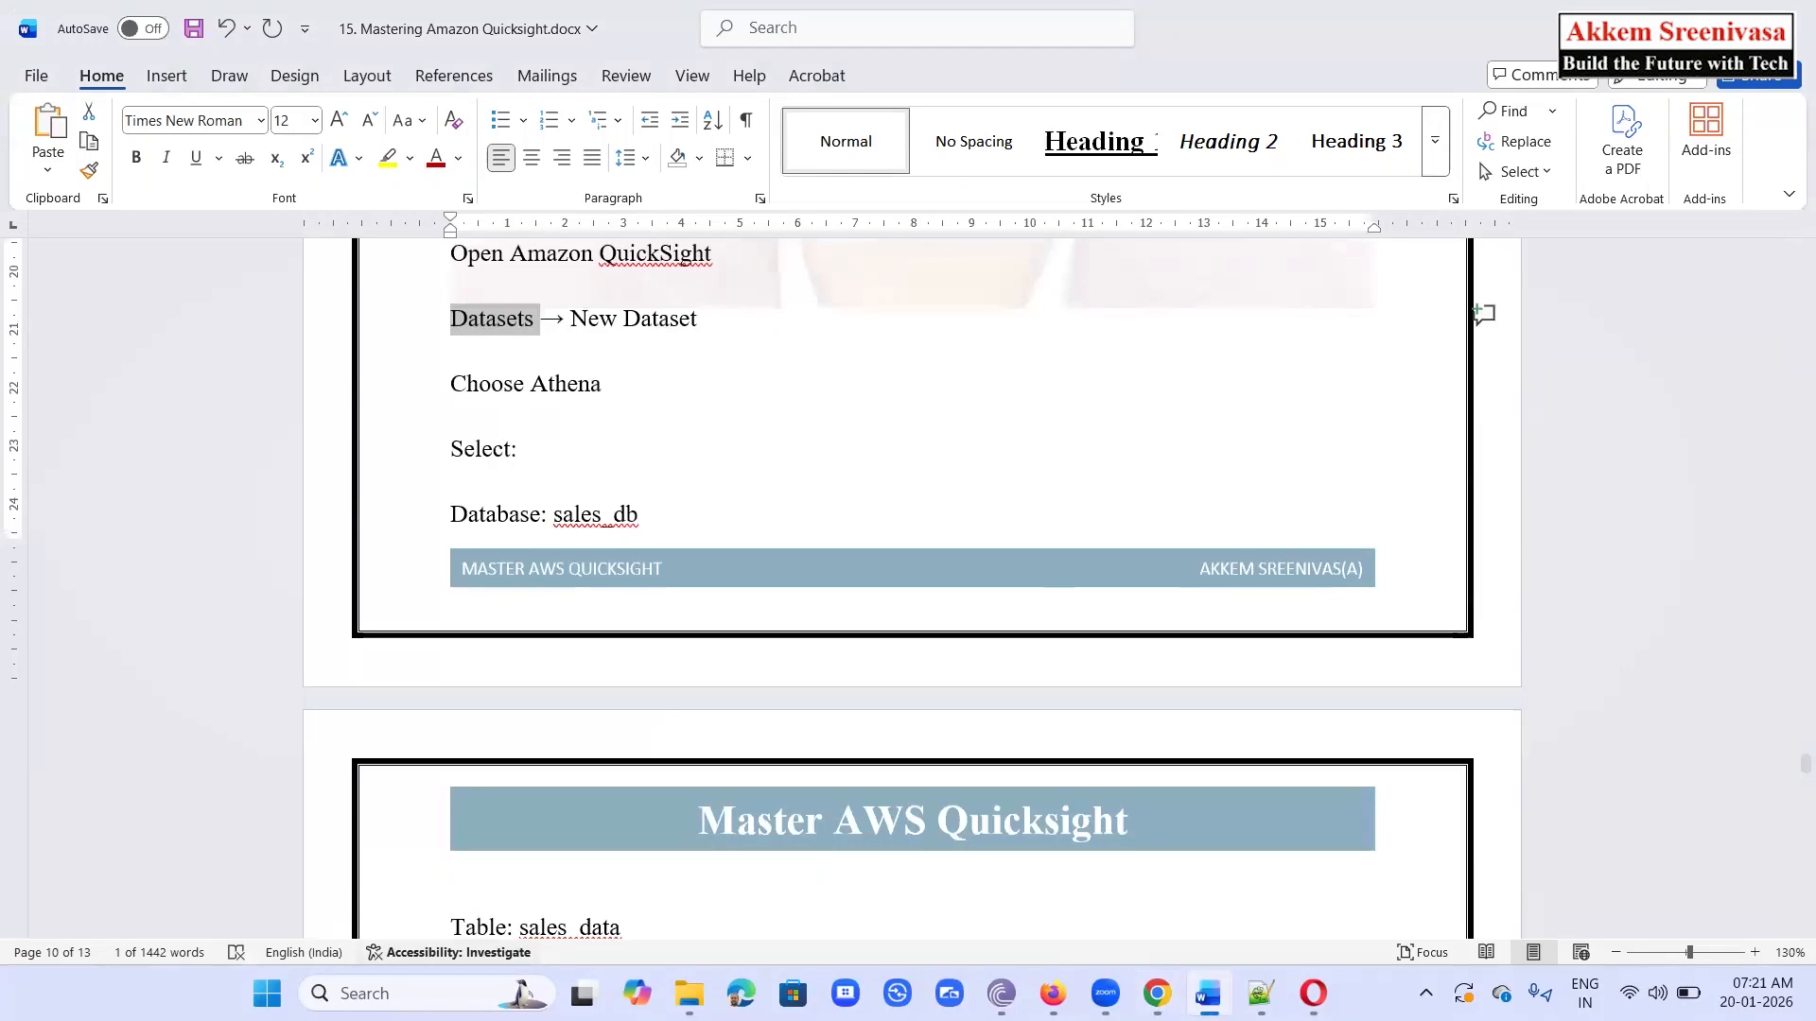
Try sales_db, copied from the Word guide, as the Athena data source name and clear the field
{"action": "left_click_drag", "start_coordinate": [554, 515], "coordinate": [639, 519]}
{"action": "key", "text": "ctrl+c"}
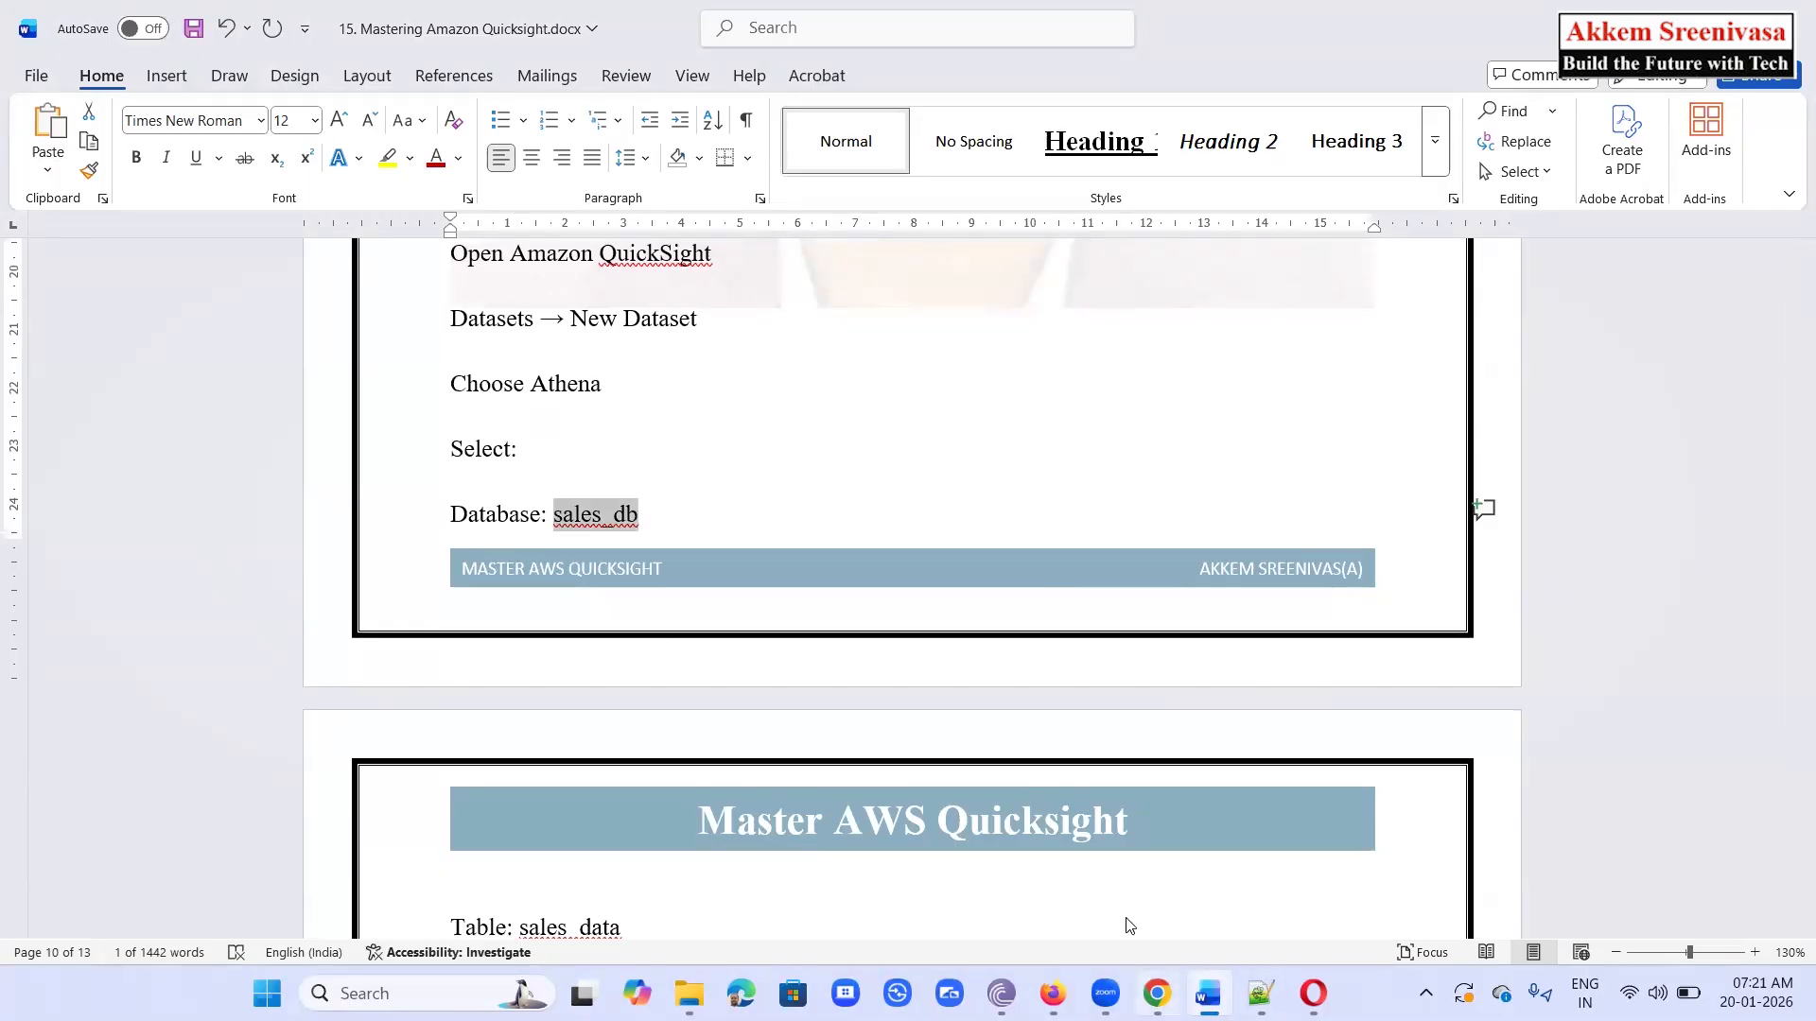
{"action": "key", "text": "alt+Tab"}
{"action": "left_click", "coordinate": [778, 286]}
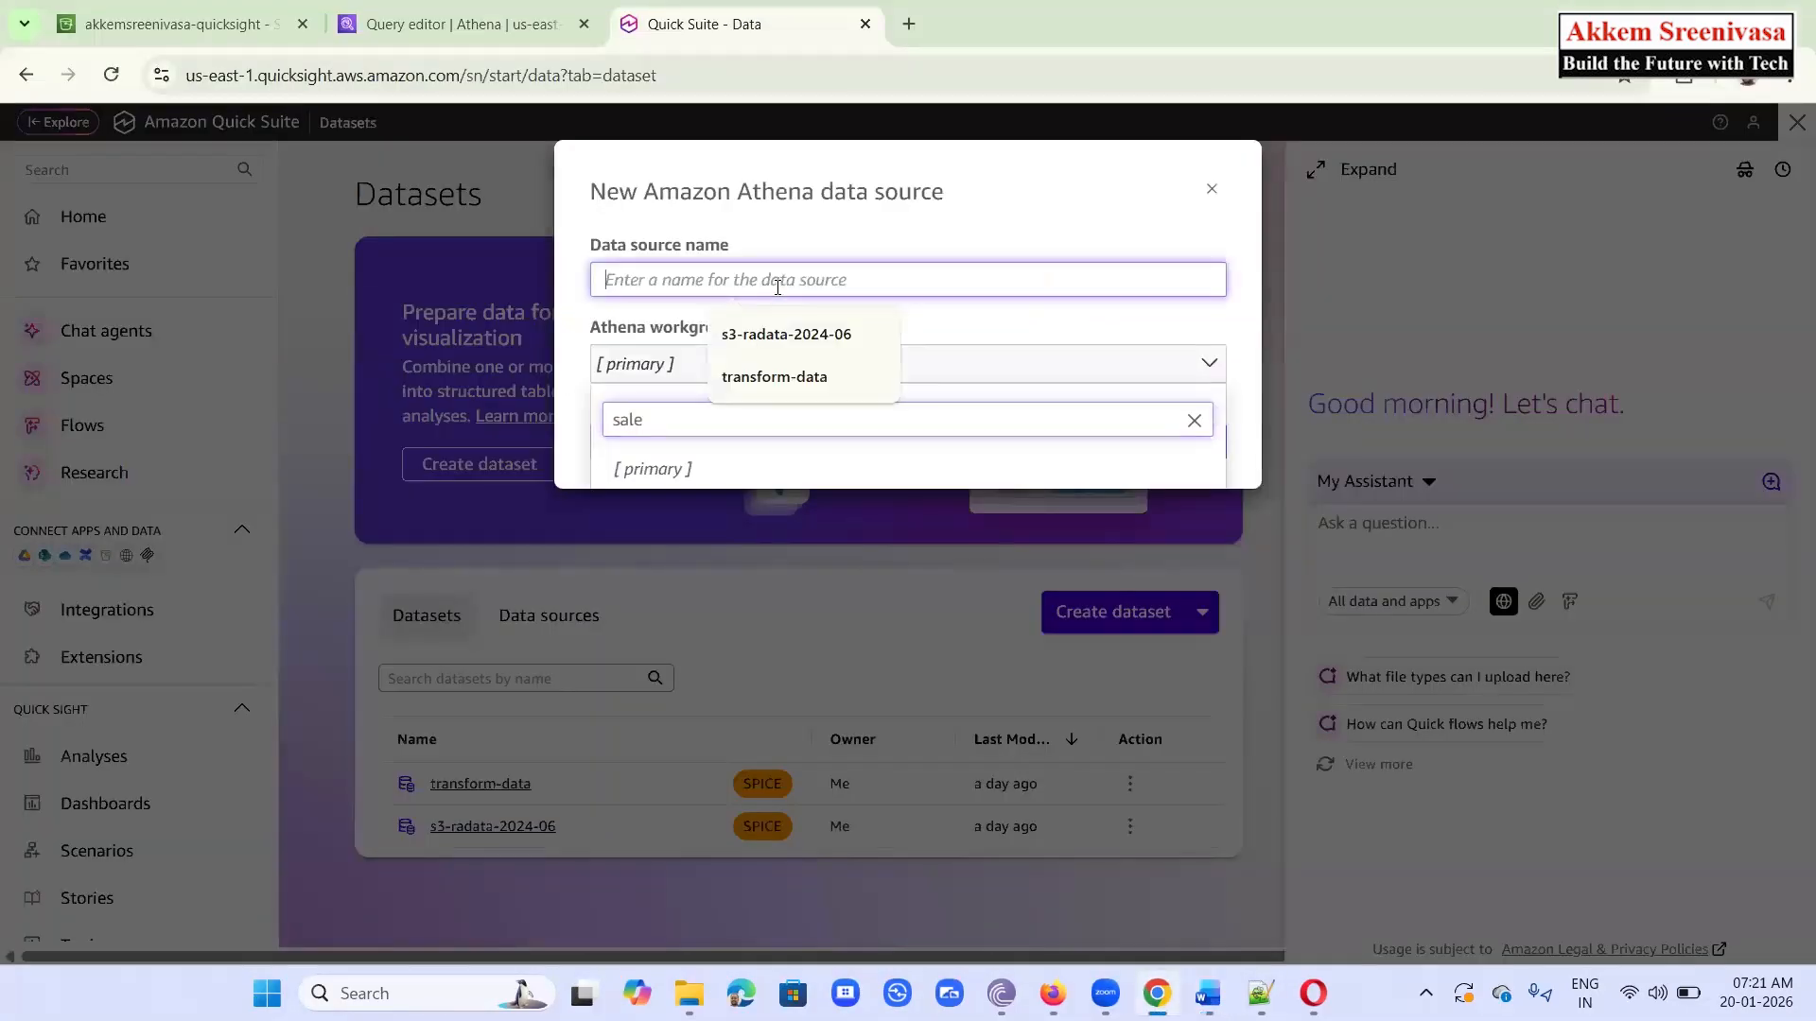
{"action": "key", "text": "ctrl+v"}
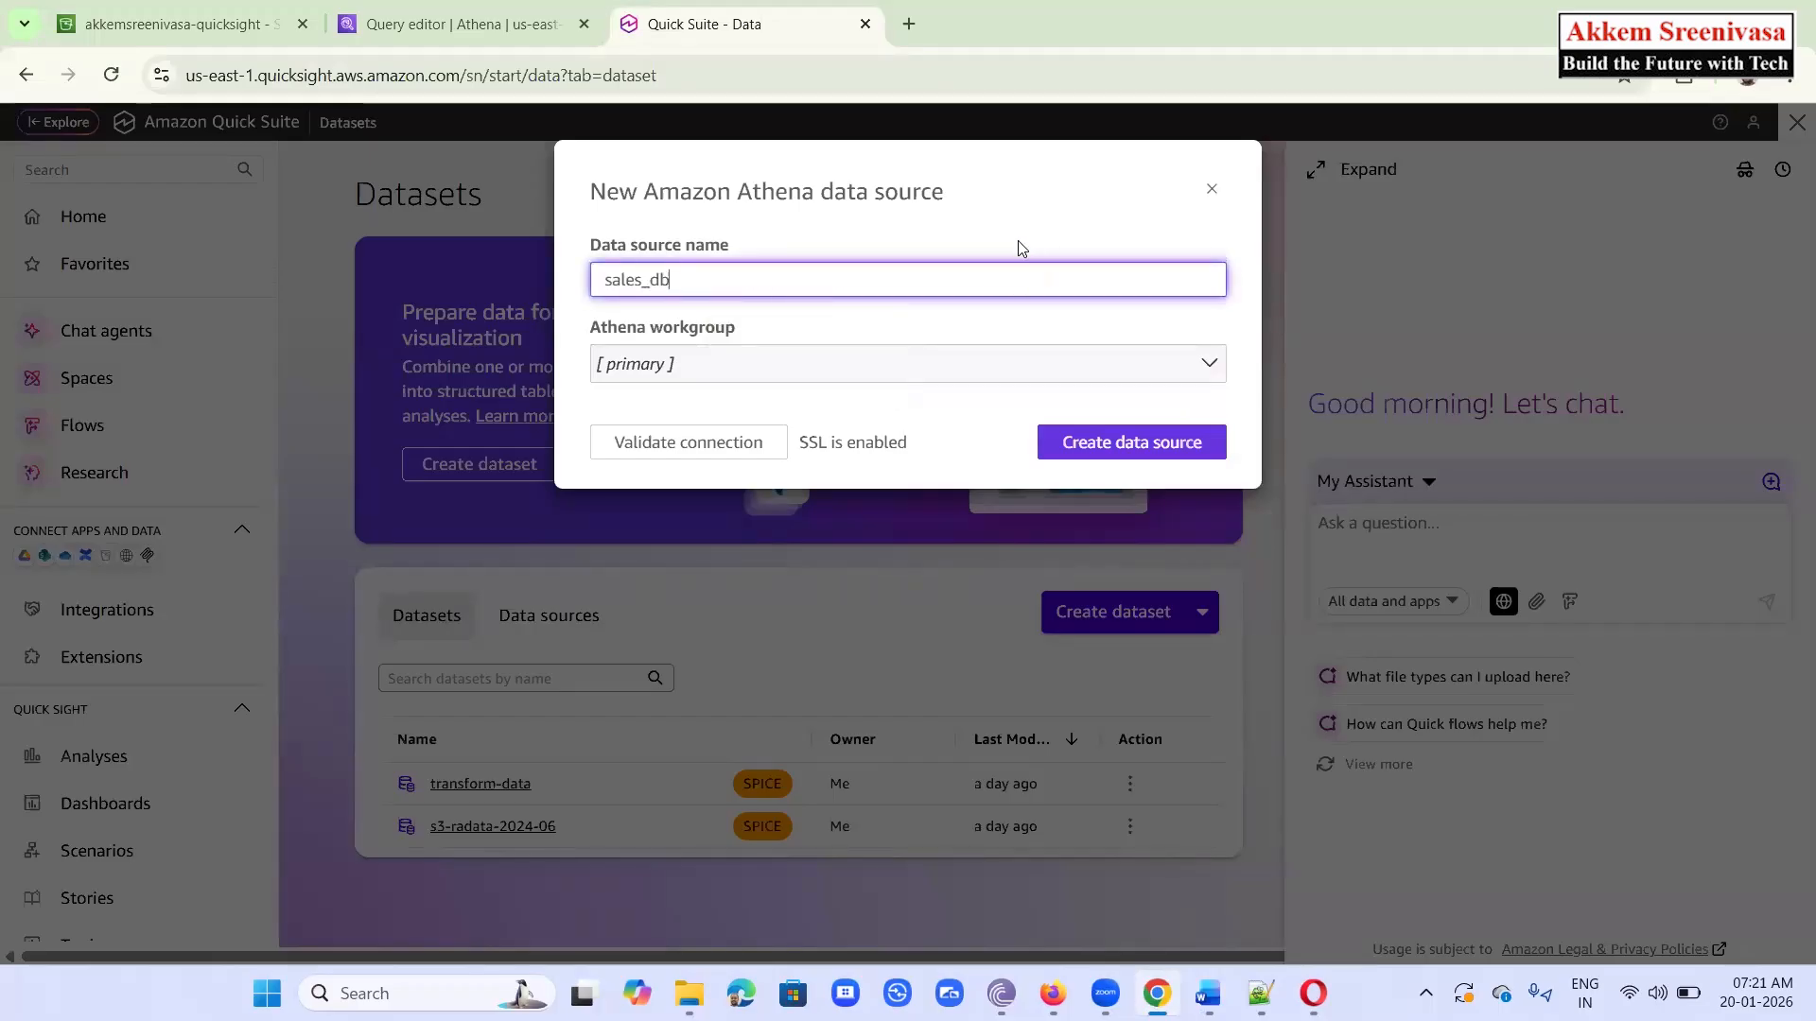
{"action": "key", "text": "ctrl+a"}
{"action": "key", "text": "BackSpace"}
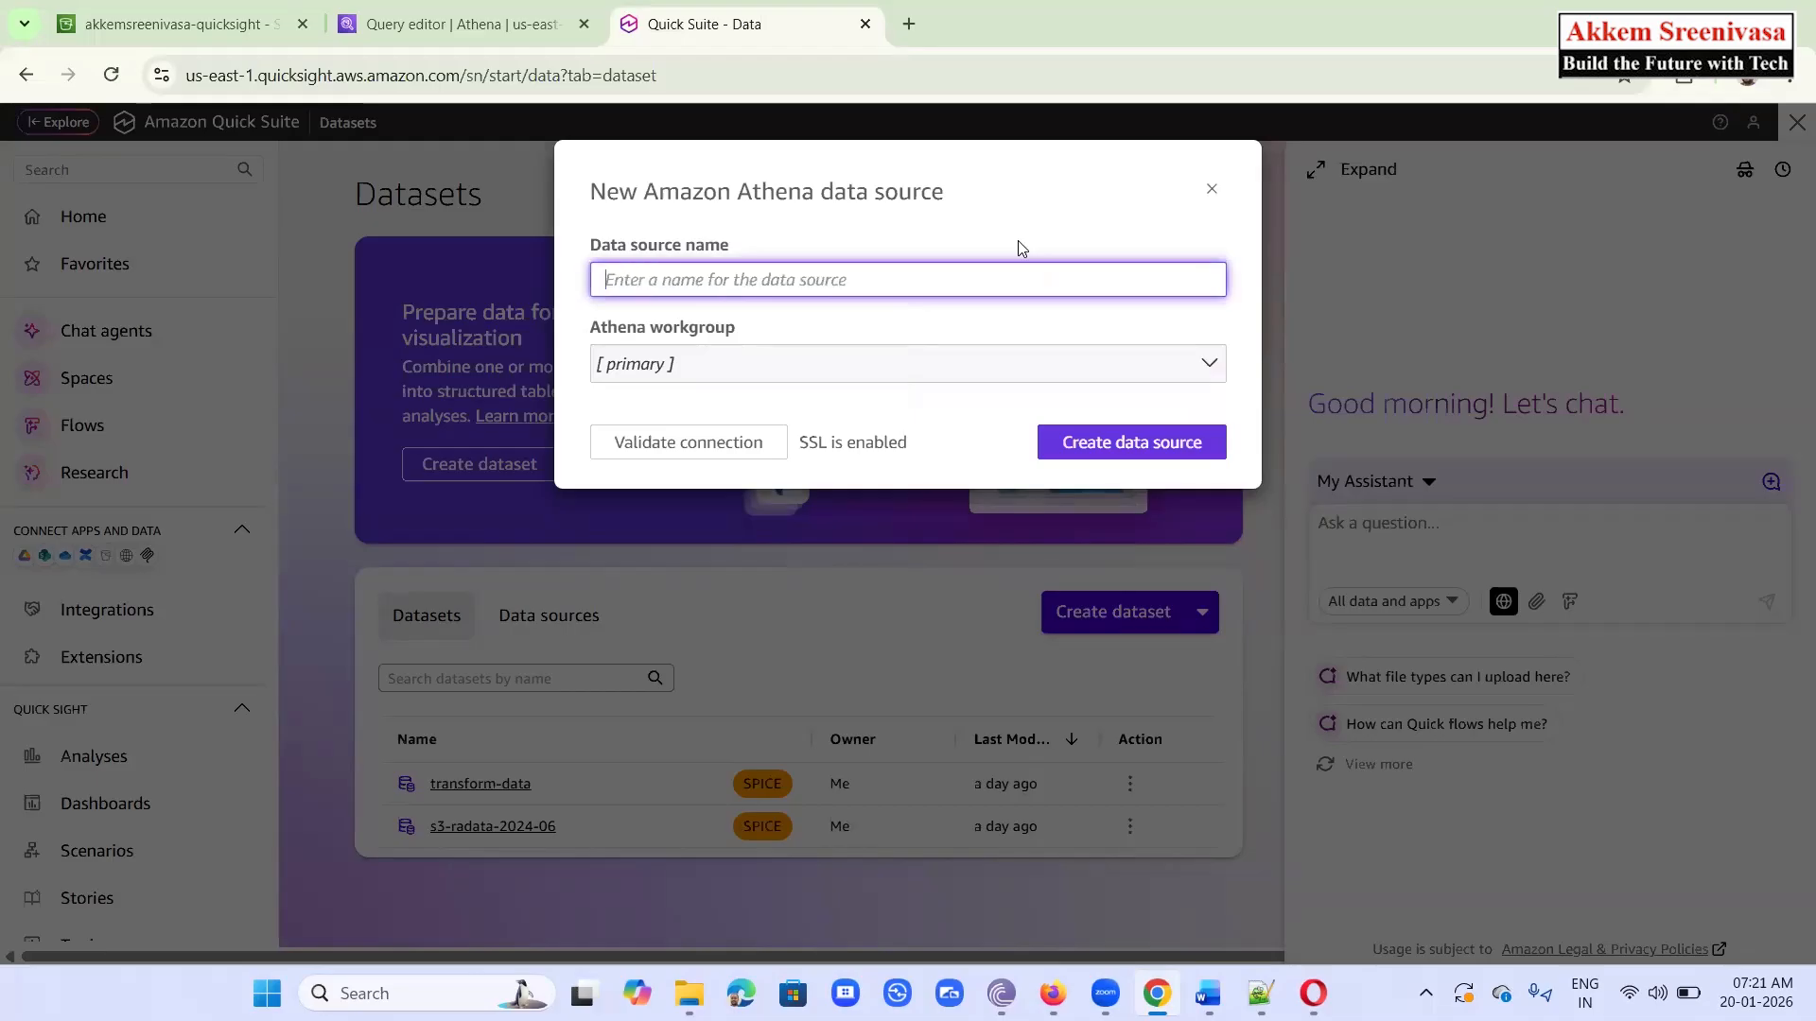
Search the Athena workgroups for sales_db and keep the primary workgroup selected
{"action": "left_click", "coordinate": [864, 375]}
{"action": "type", "text": "sale"}
{"action": "key", "text": "ctrl+a"}
{"action": "type", "text": "sales_db"}
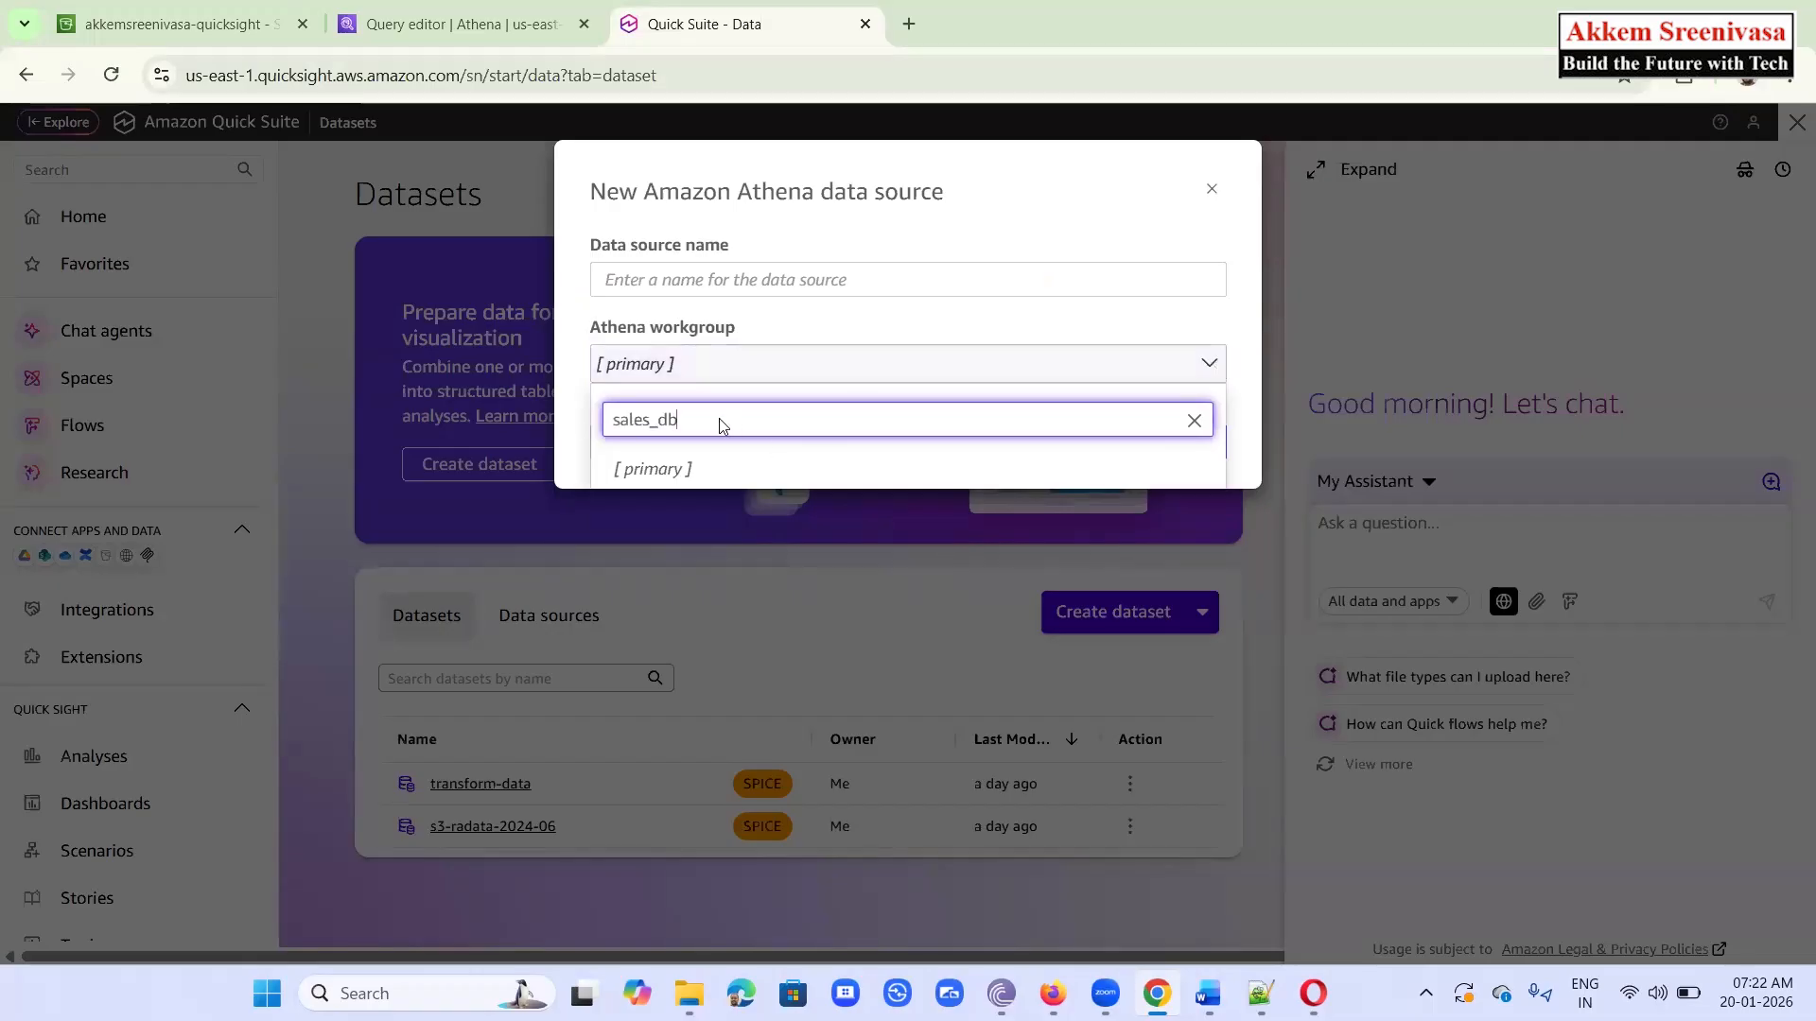
{"action": "left_click", "coordinate": [1246, 396]}
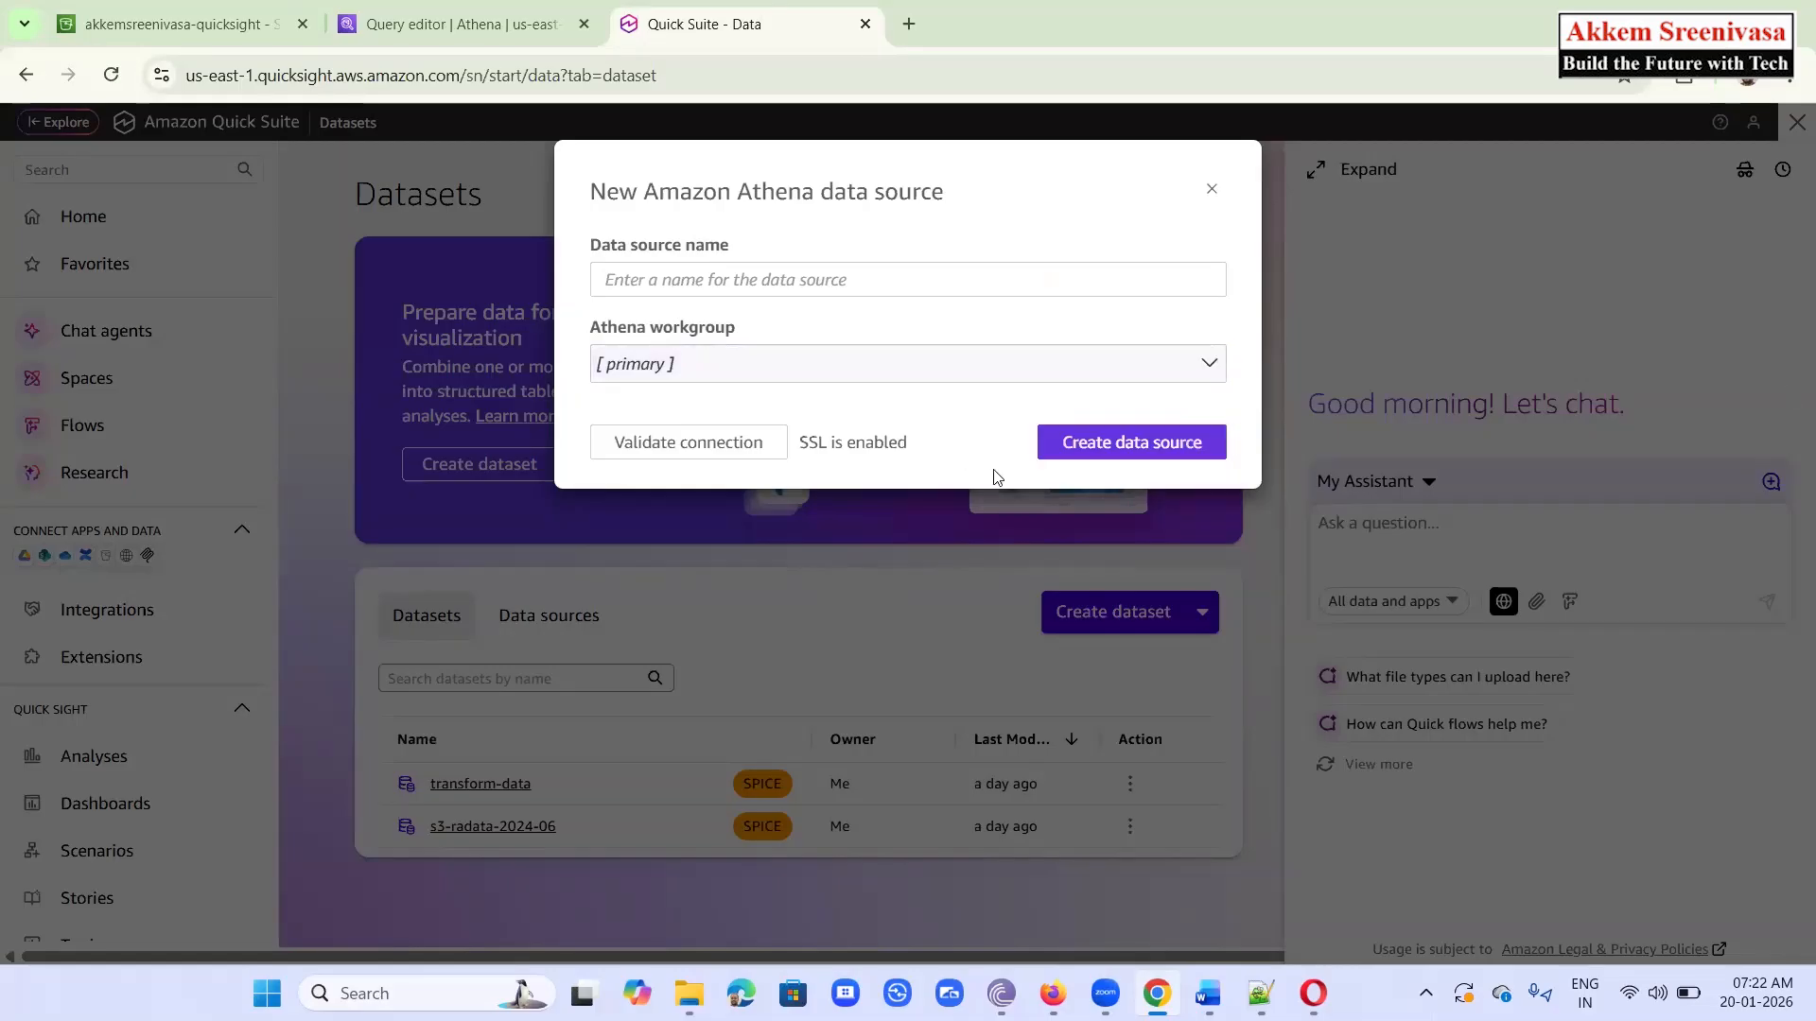
{"action": "left_click", "coordinate": [1025, 375]}
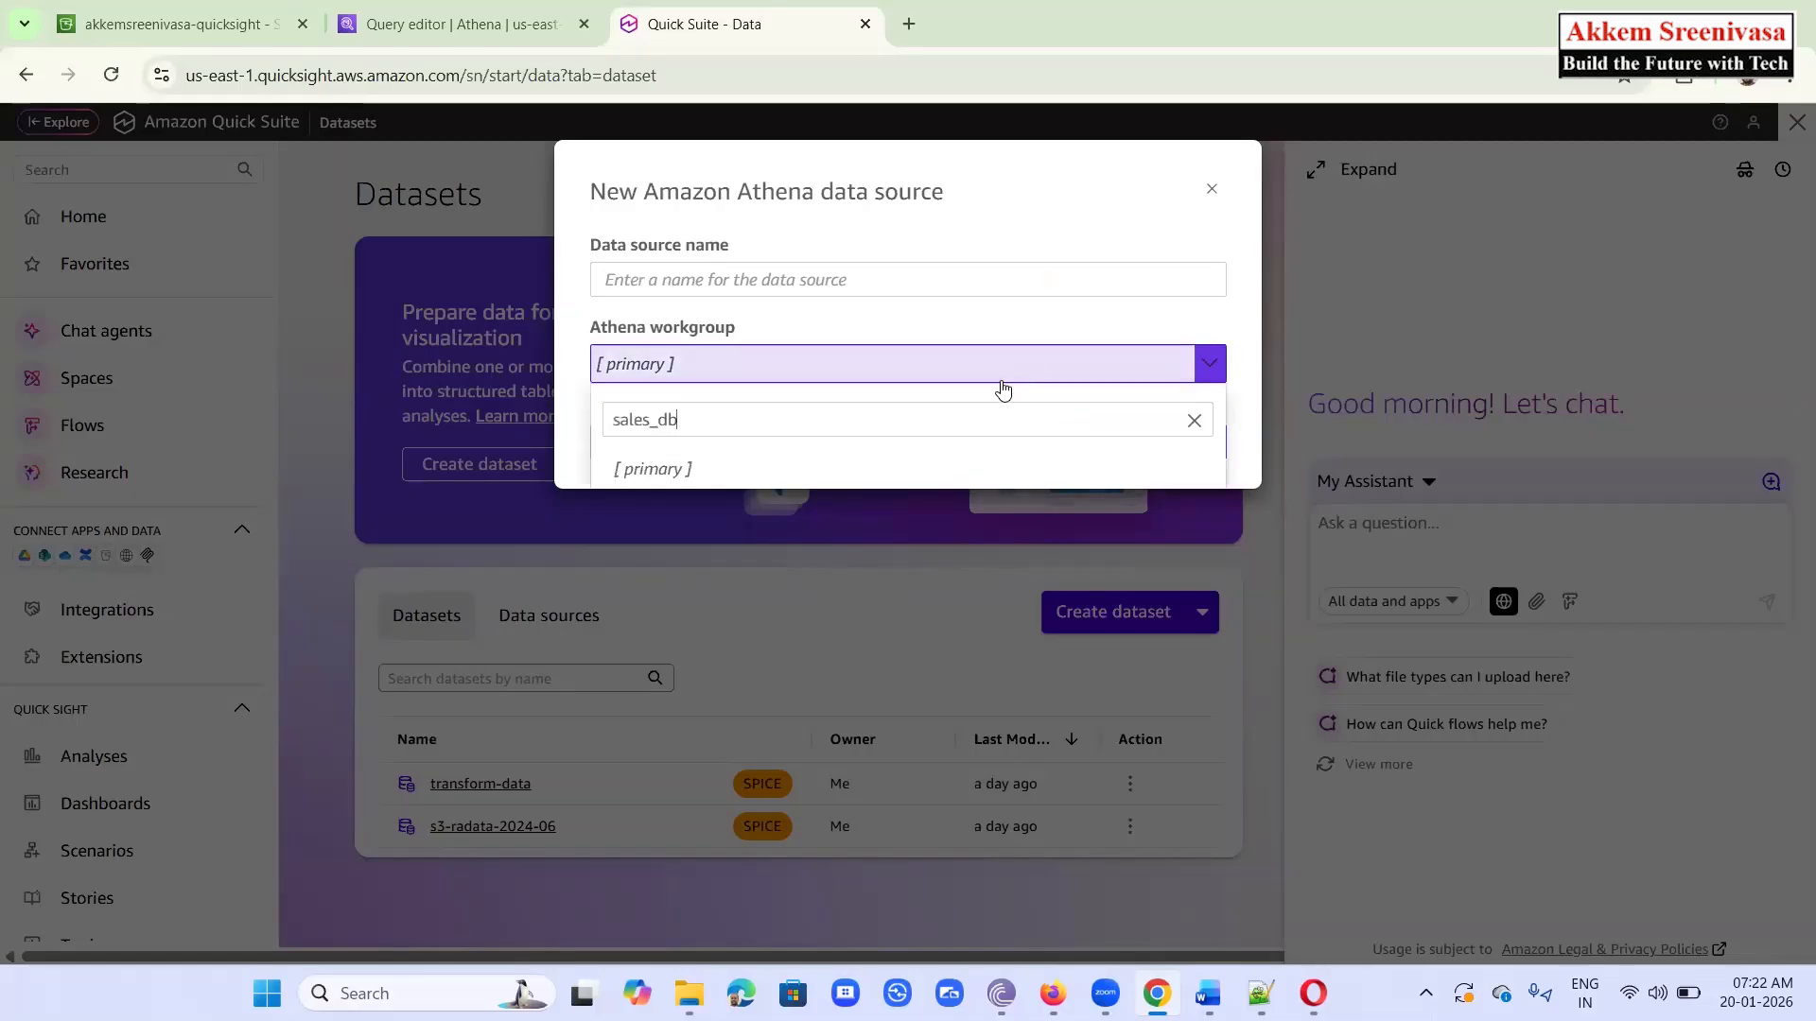
{"action": "left_click", "coordinate": [672, 468]}
{"action": "left_click", "coordinate": [686, 378]}
{"action": "left_click", "coordinate": [692, 422]}
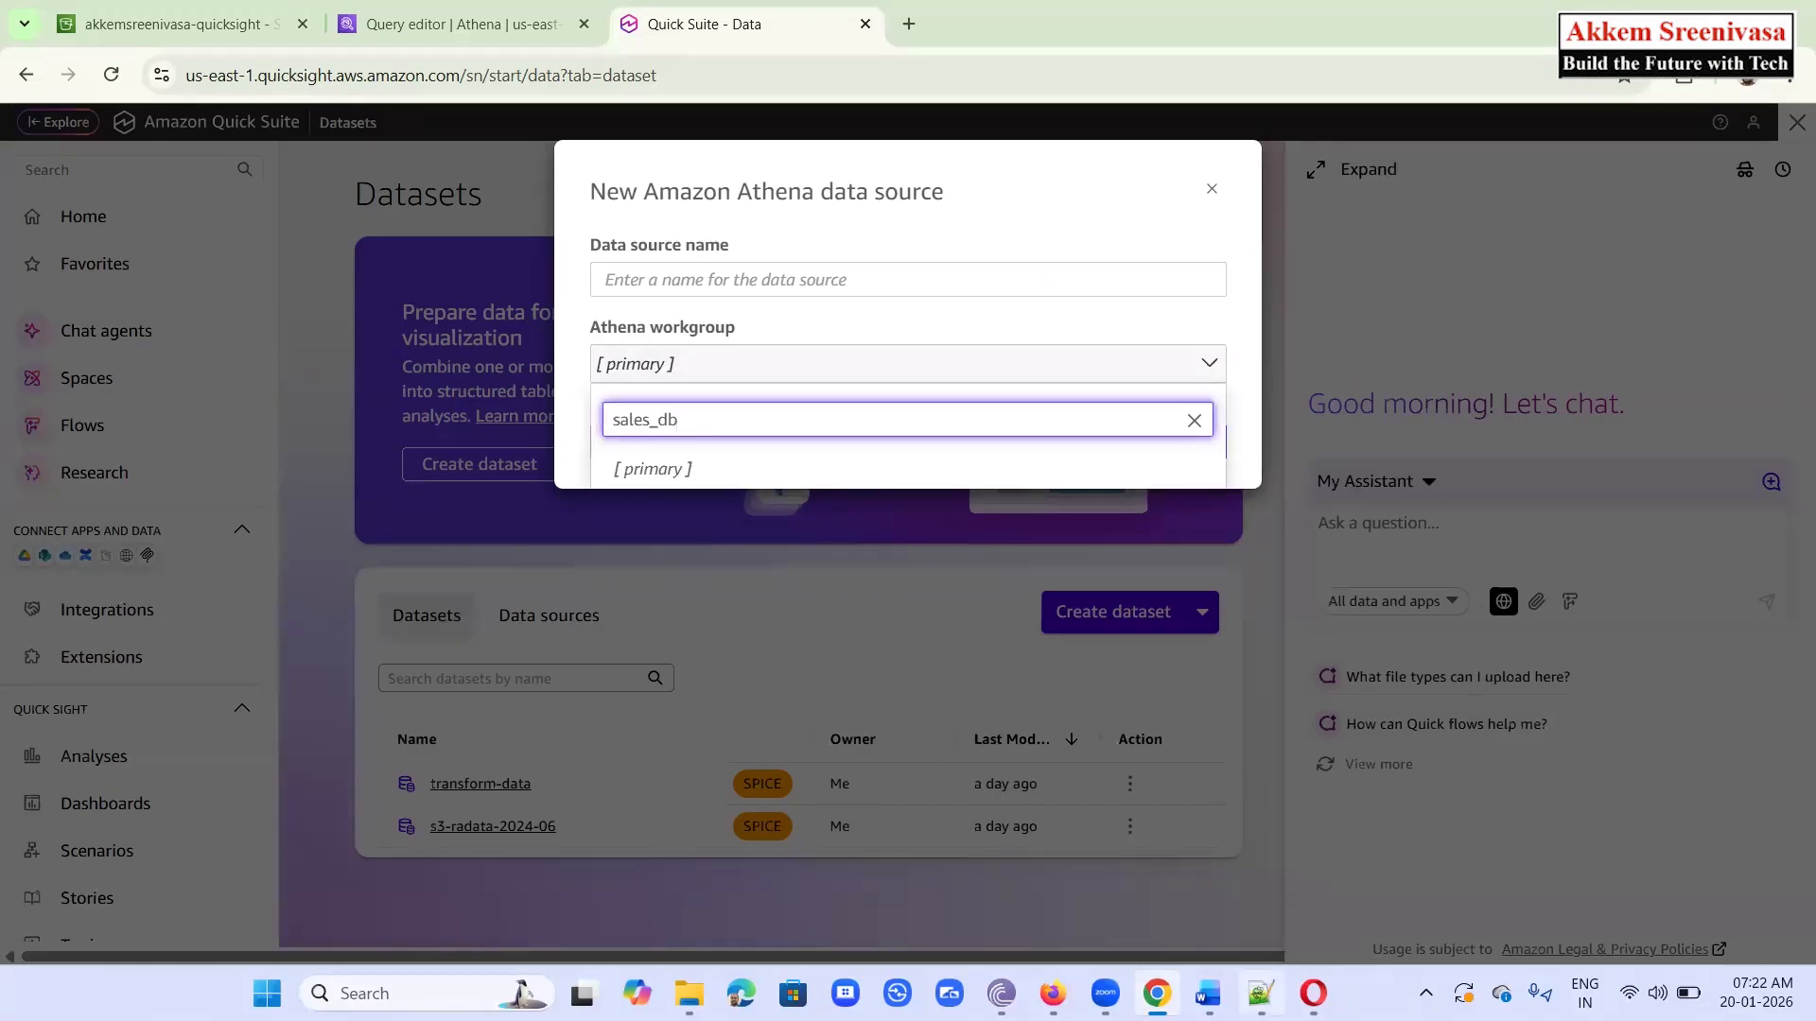
Name the data source sales_data after the table given in the Word guide, and validate the connection
{"action": "left_click", "coordinate": [1207, 992]}
{"action": "scroll", "coordinate": [925, 633], "scroll_direction": "down", "scroll_amount": 4}
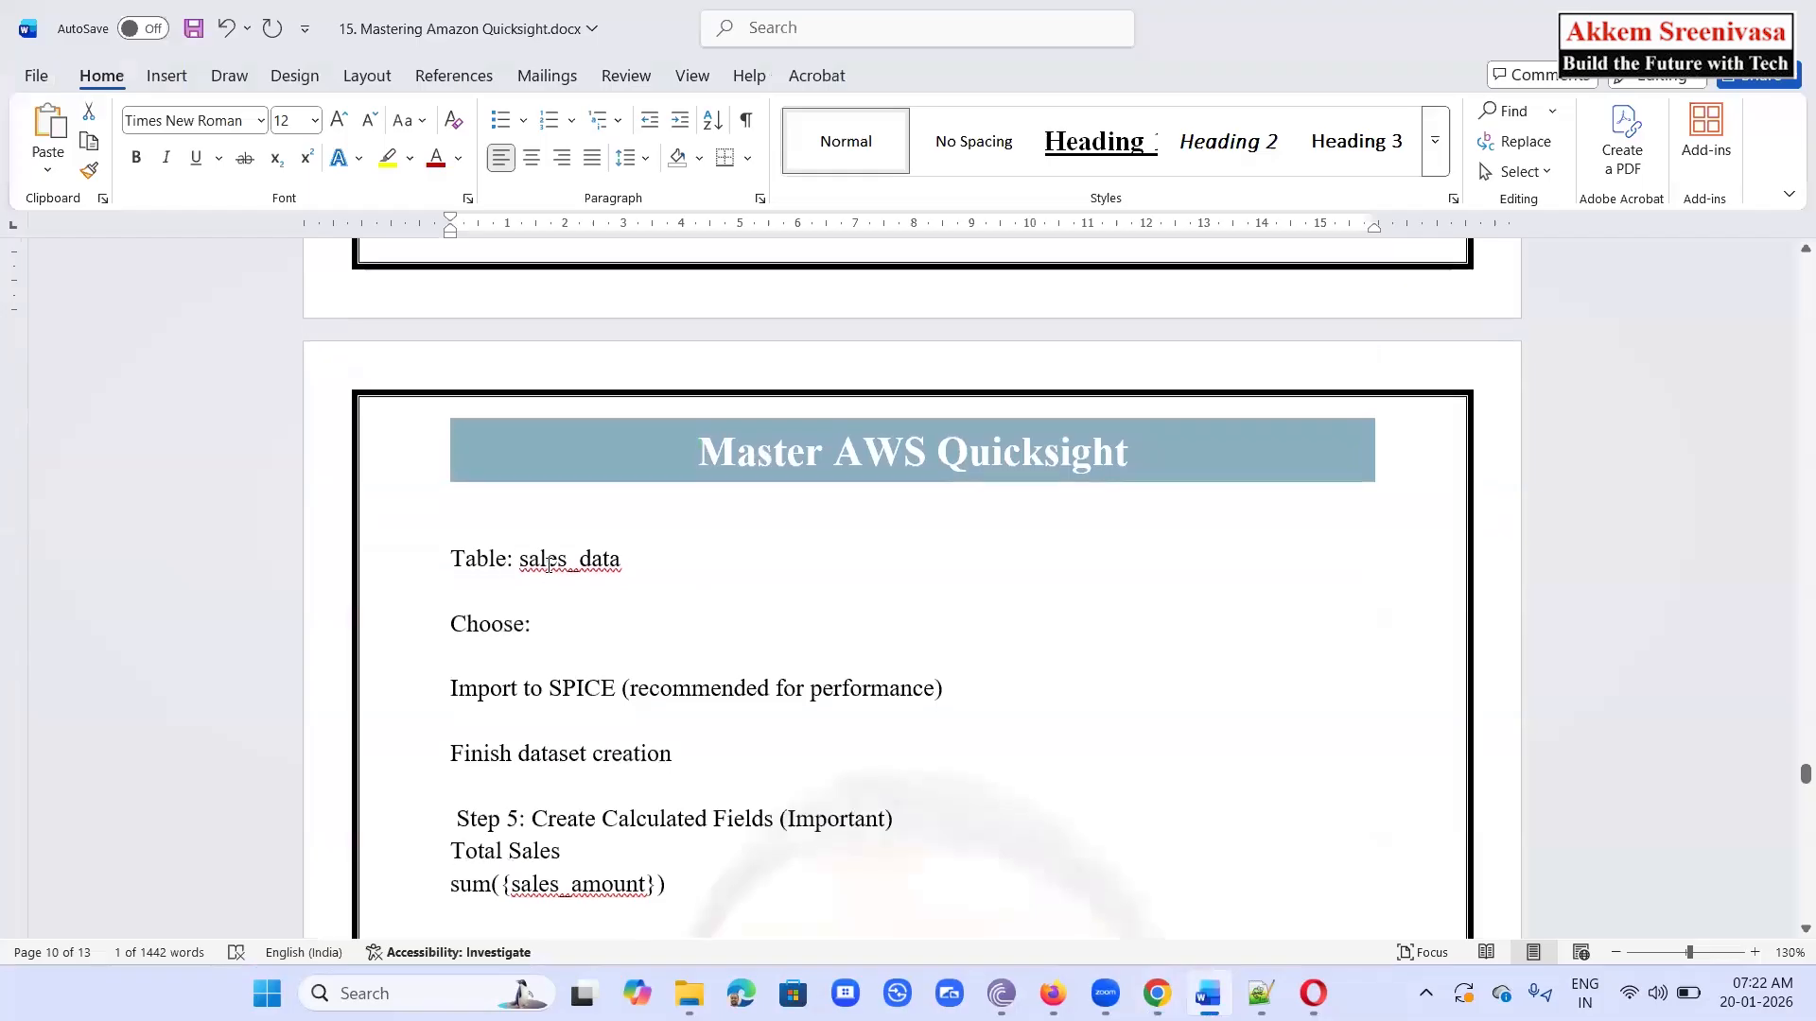
{"action": "left_click_drag", "start_coordinate": [519, 559], "coordinate": [618, 558]}
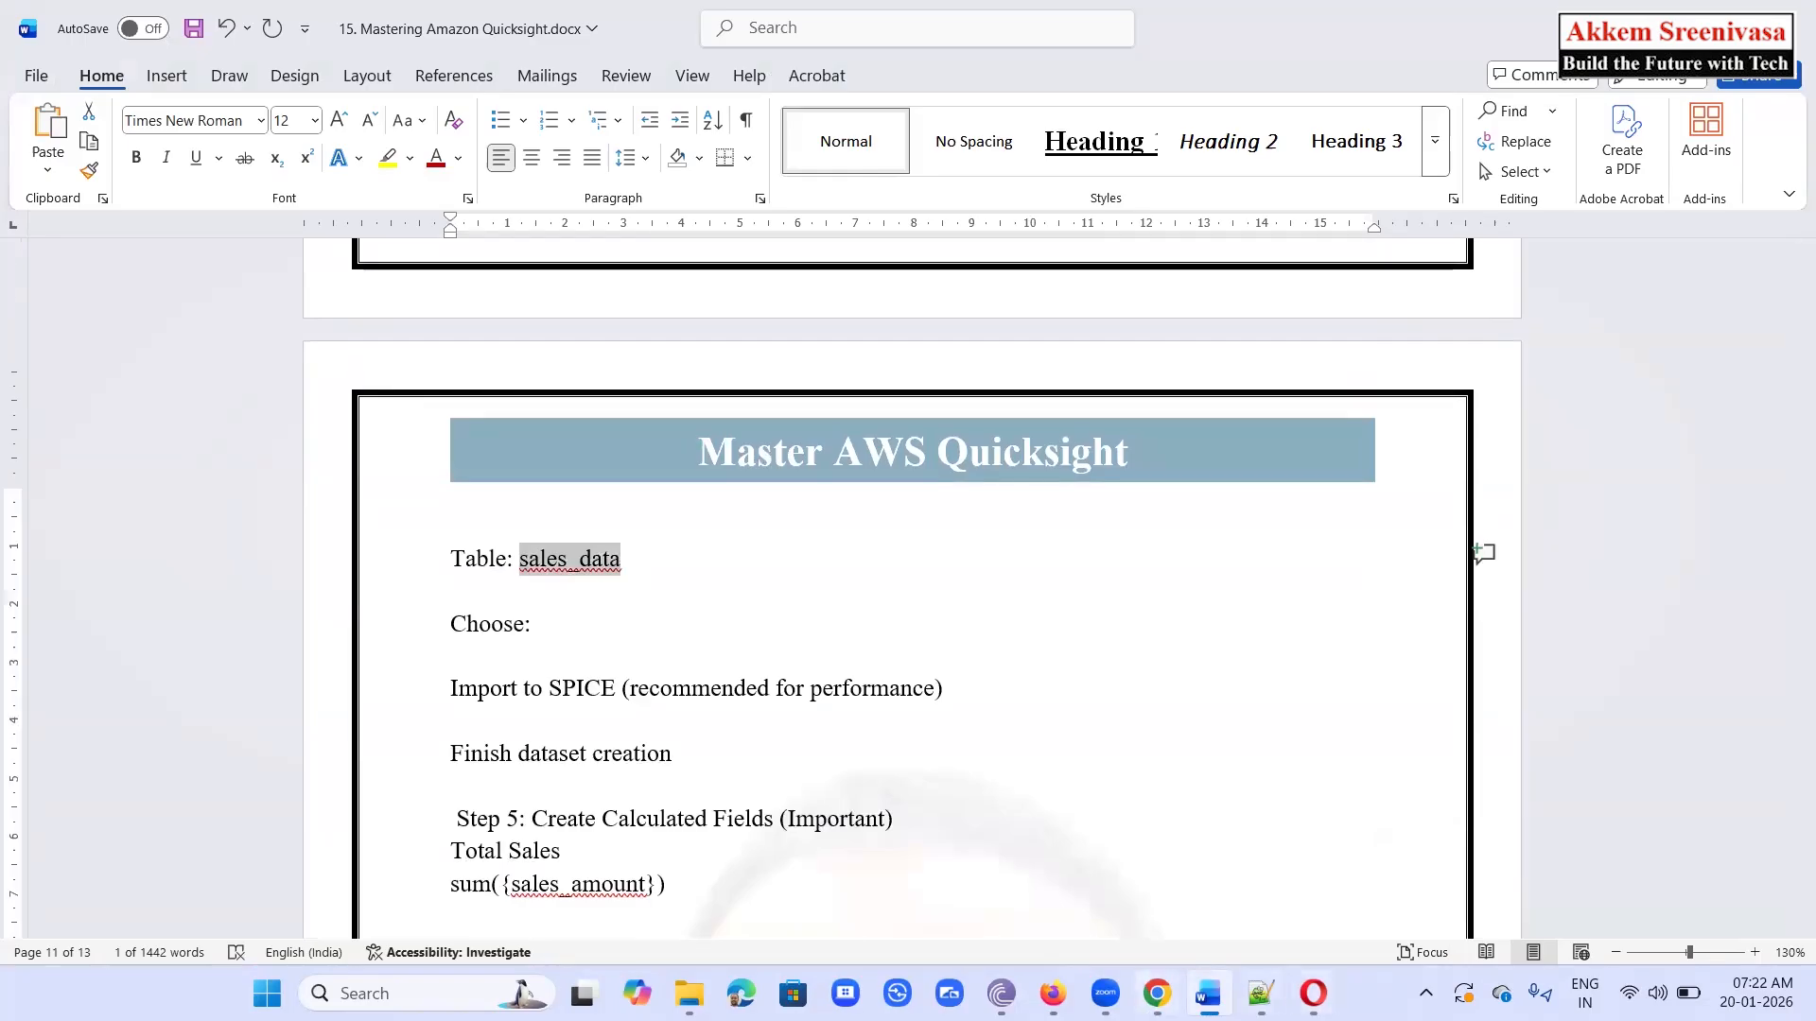
{"action": "left_click", "coordinate": [1155, 993]}
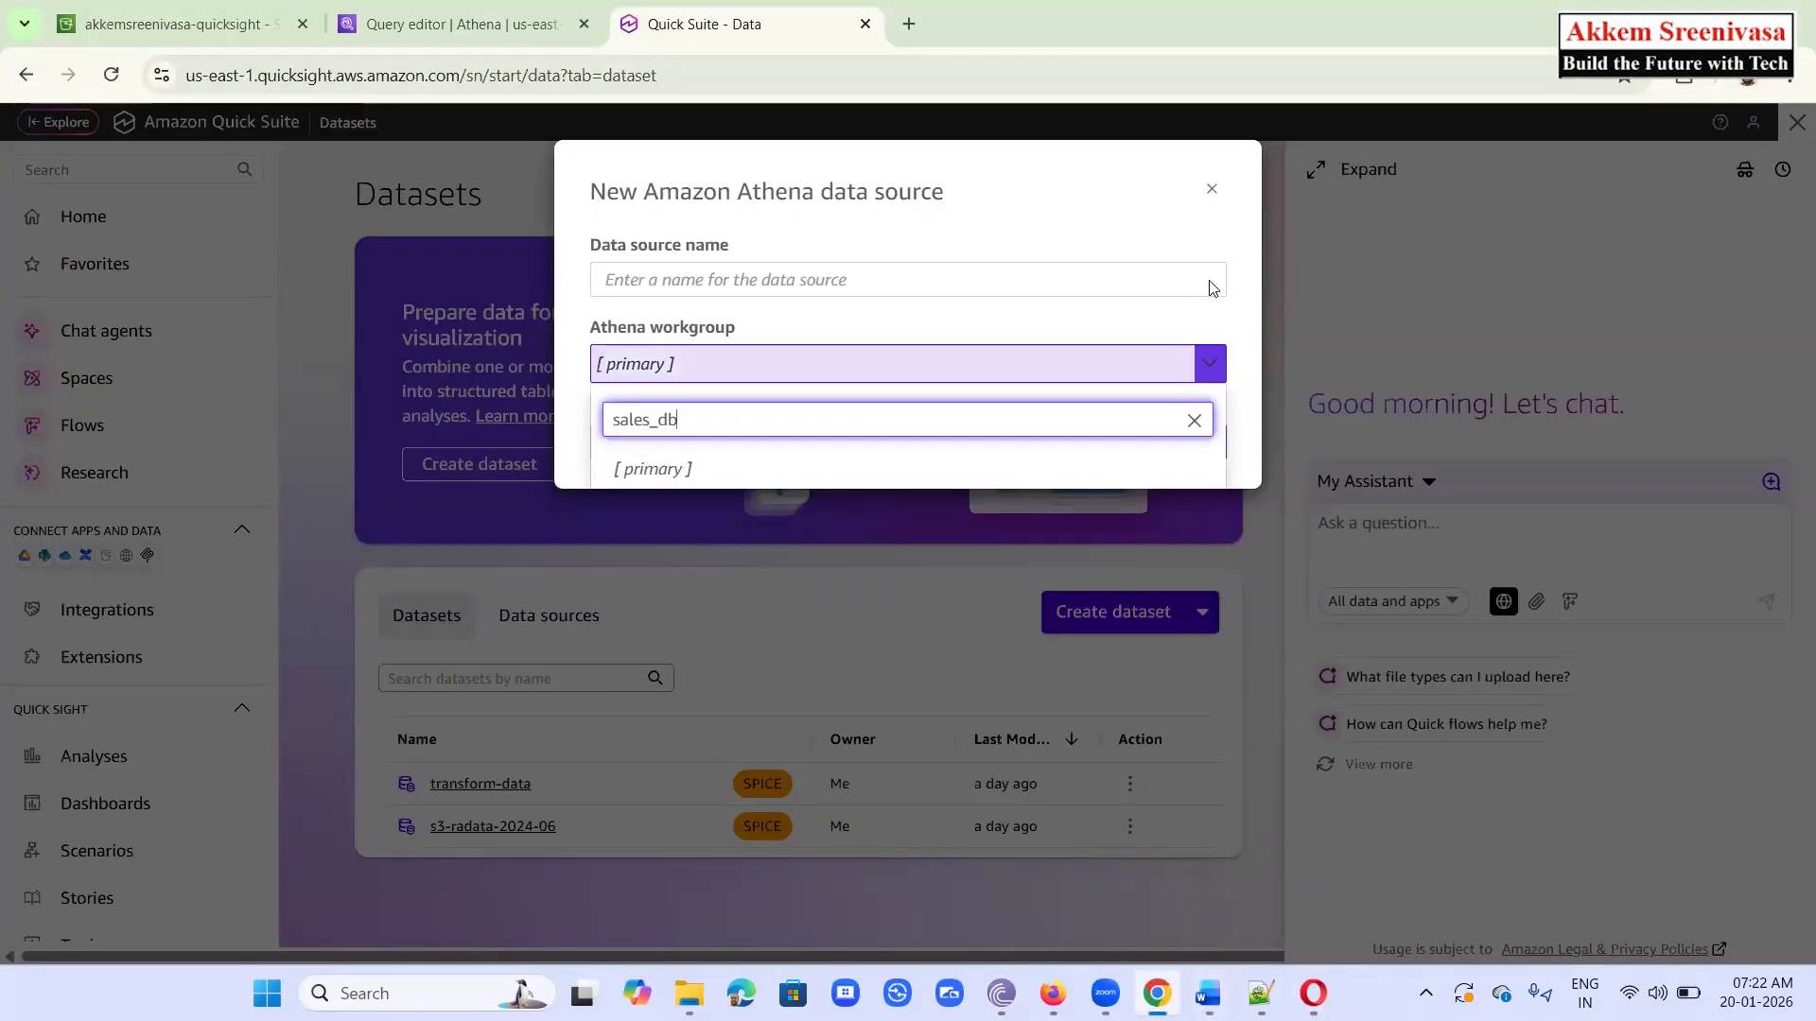
{"action": "left_click", "coordinate": [1049, 332]}
{"action": "left_click", "coordinate": [866, 277]}
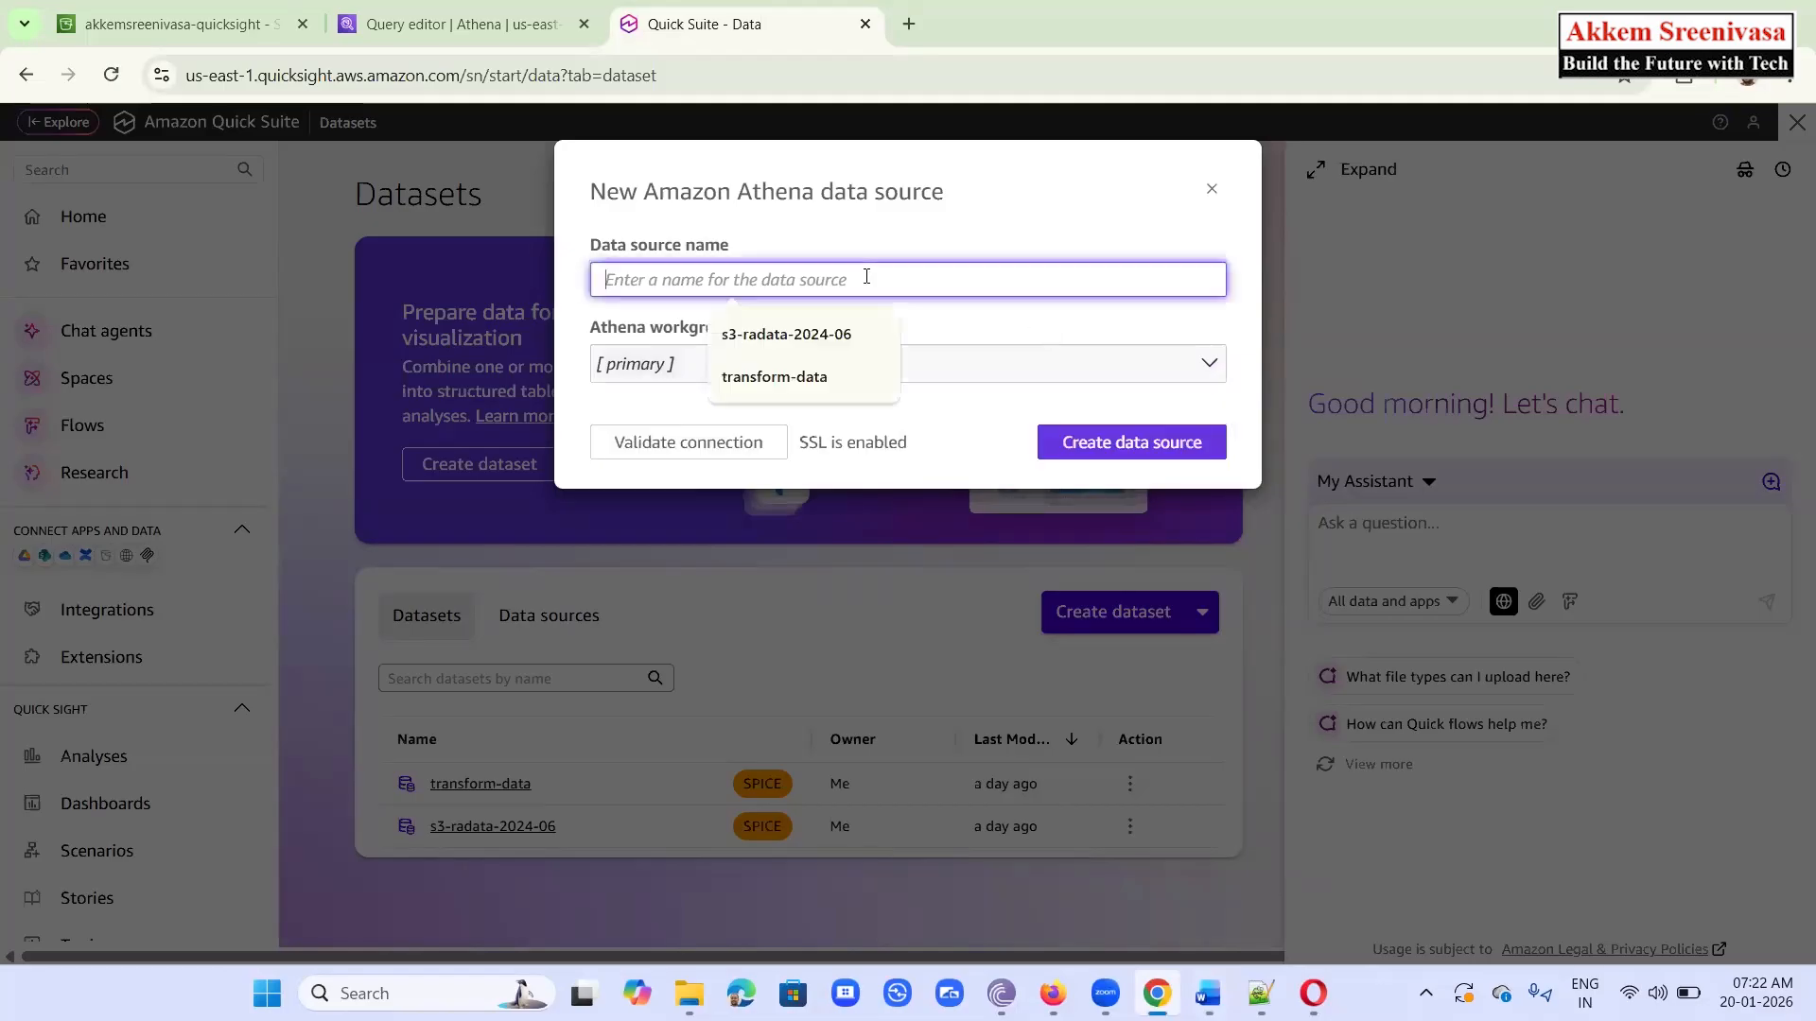
{"action": "type", "text": "sales_data"}
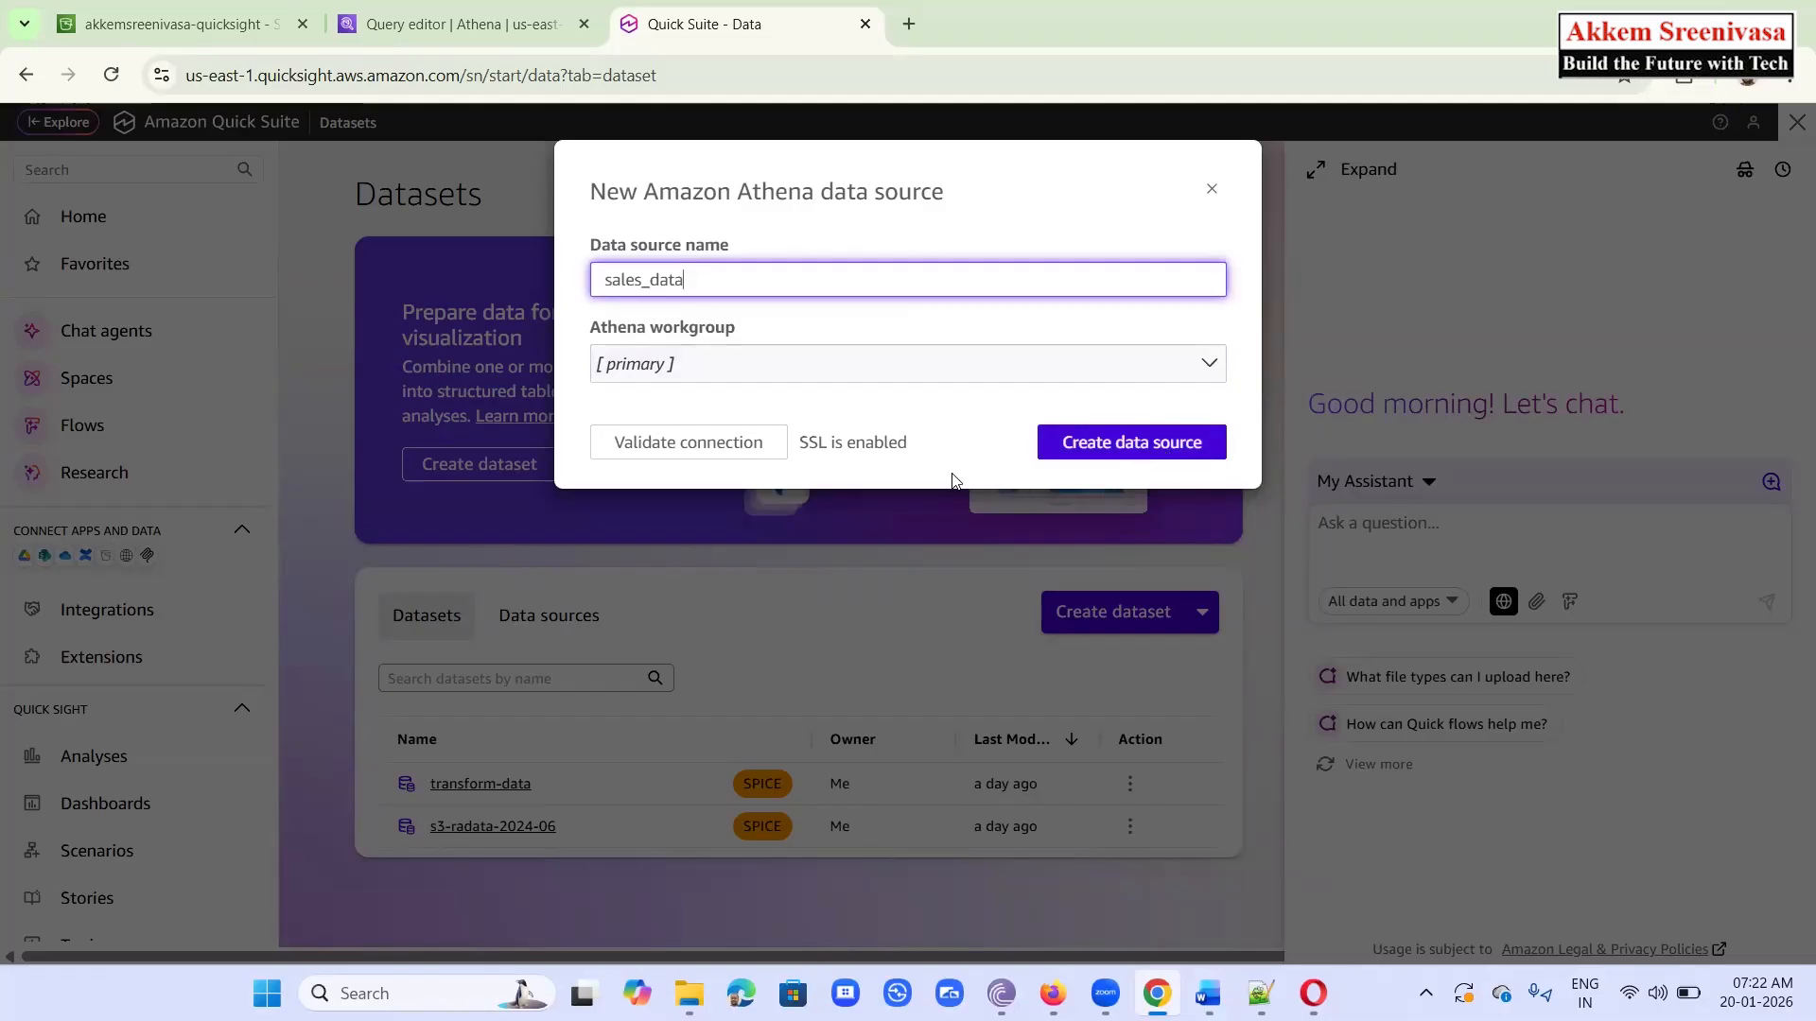
{"action": "left_click", "coordinate": [752, 446]}
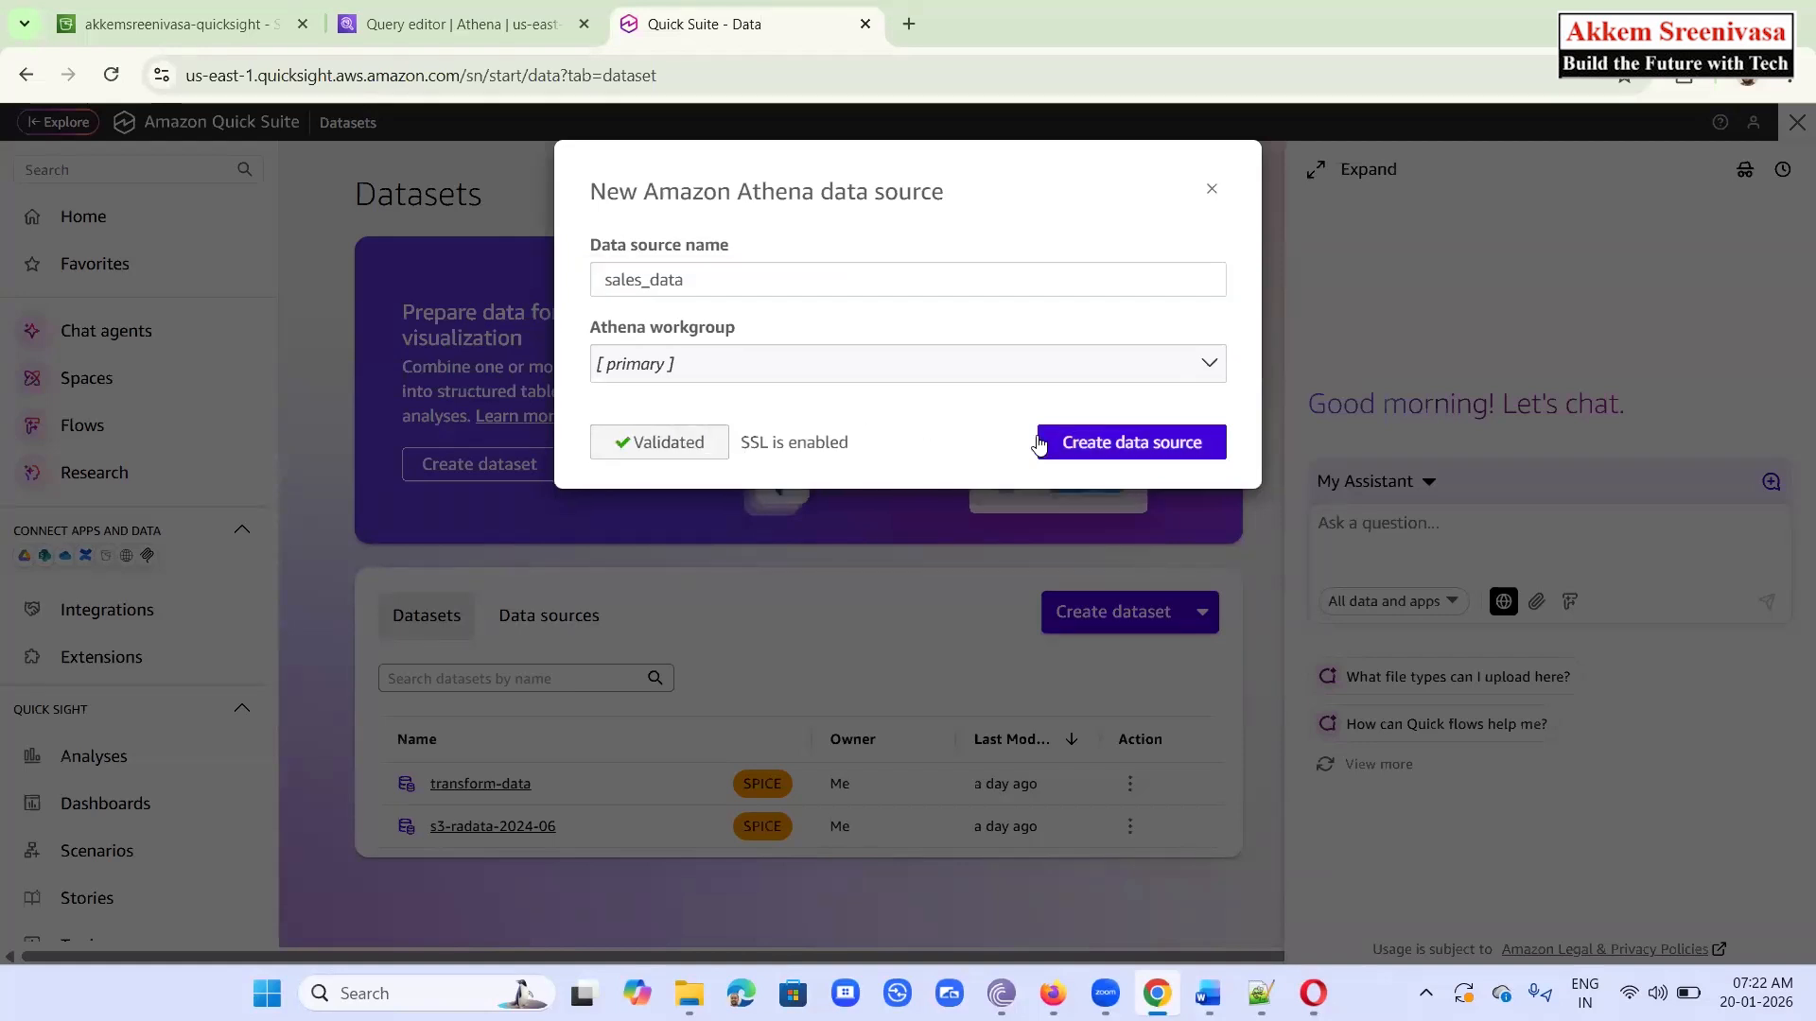
Recheck the workgroup choices and create the Athena data source with the primary workgroup
{"action": "left_click", "coordinate": [901, 374]}
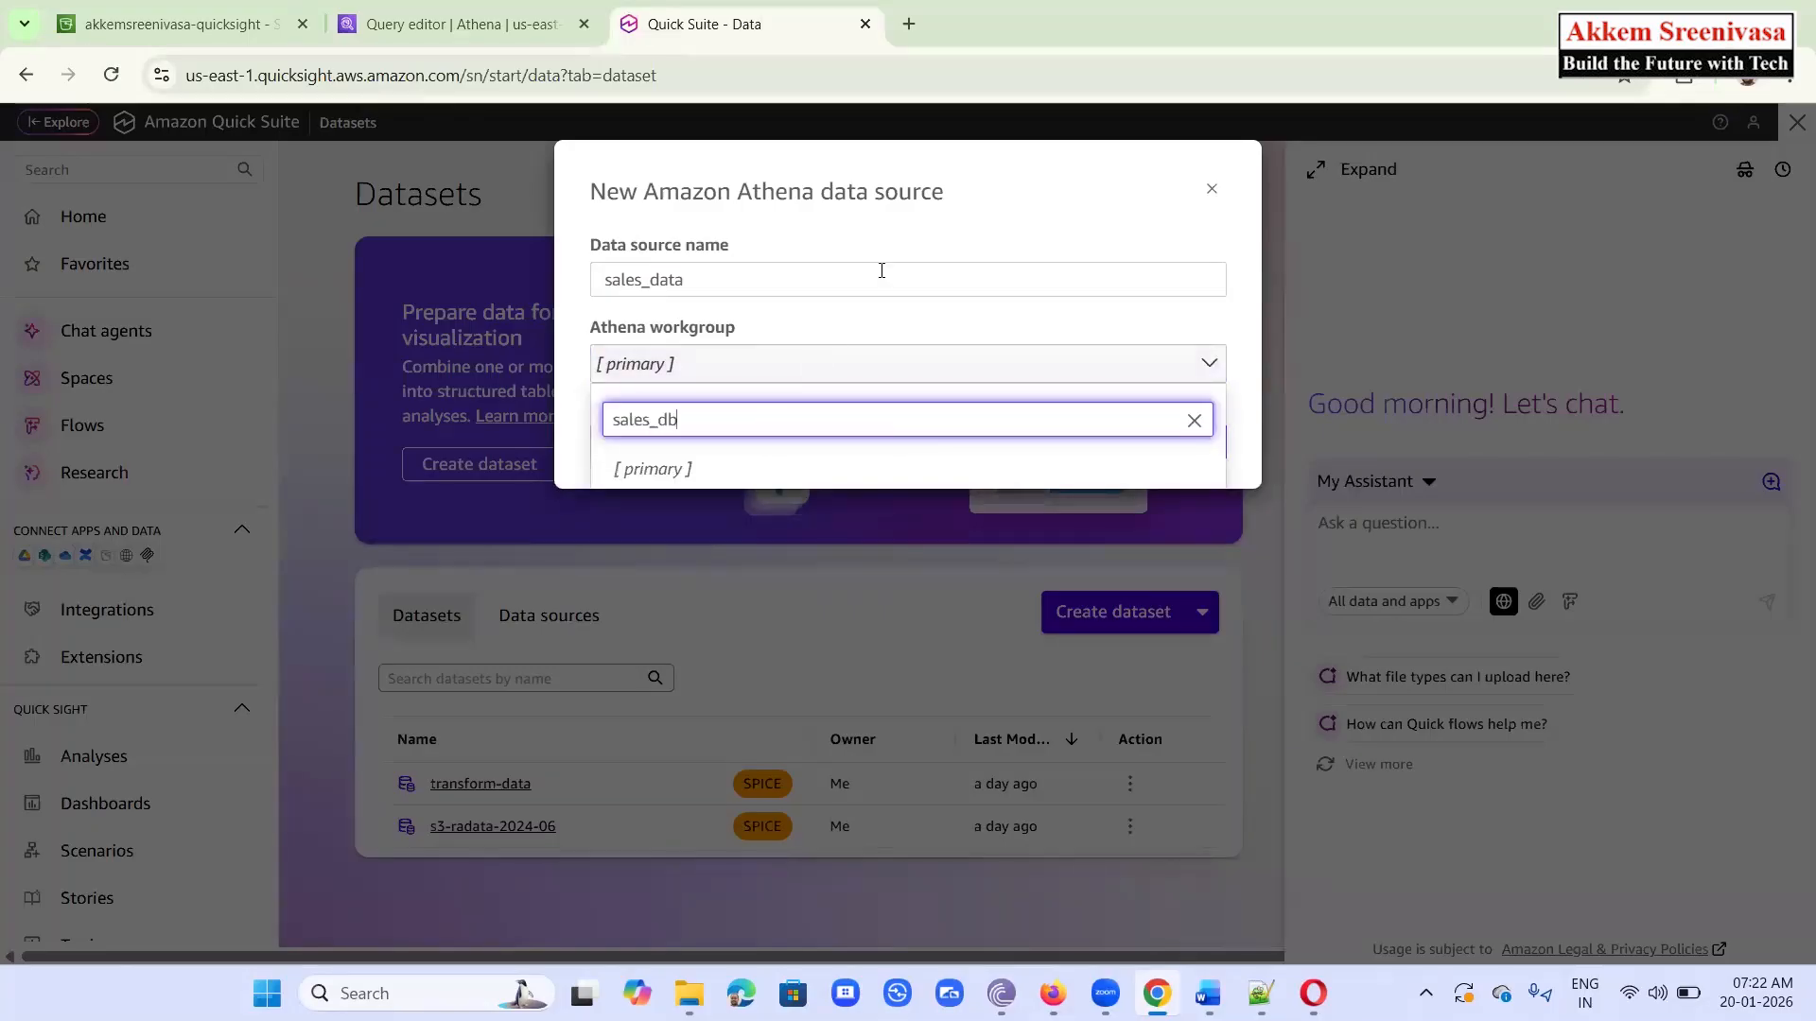
{"action": "left_click", "coordinate": [872, 321]}
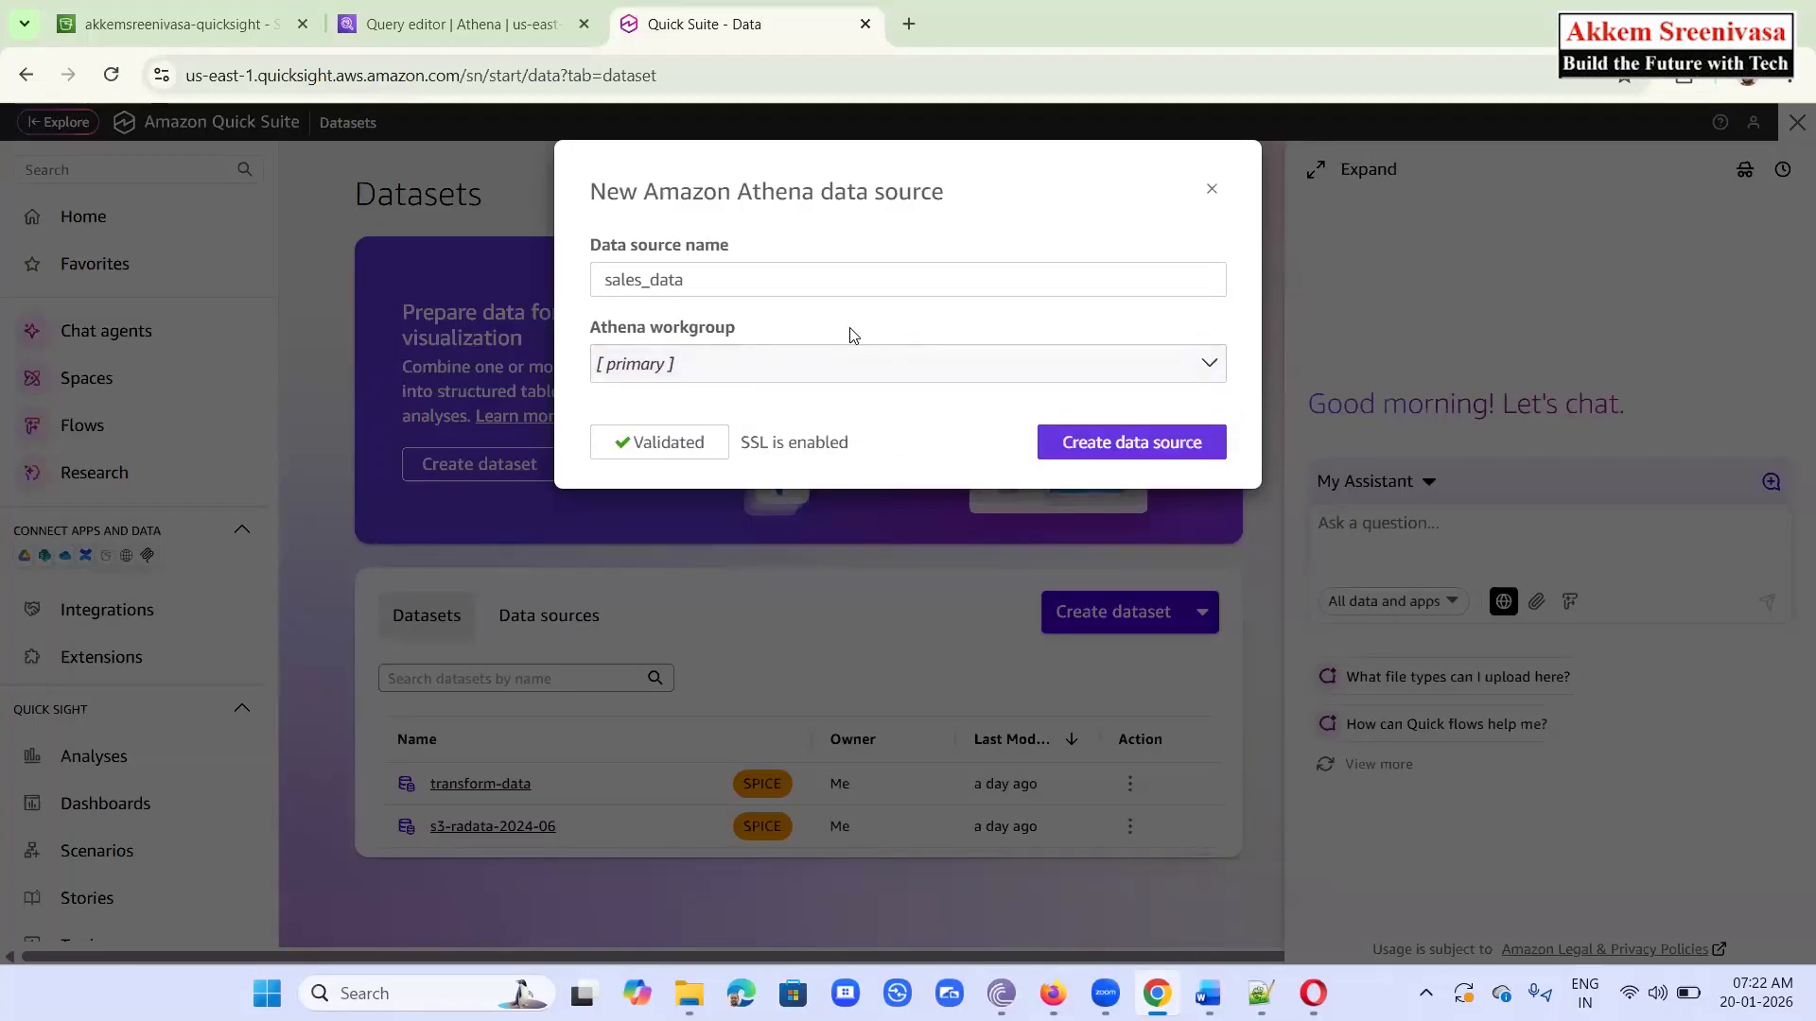
{"action": "left_click", "coordinate": [689, 374]}
{"action": "left_click", "coordinate": [712, 373]}
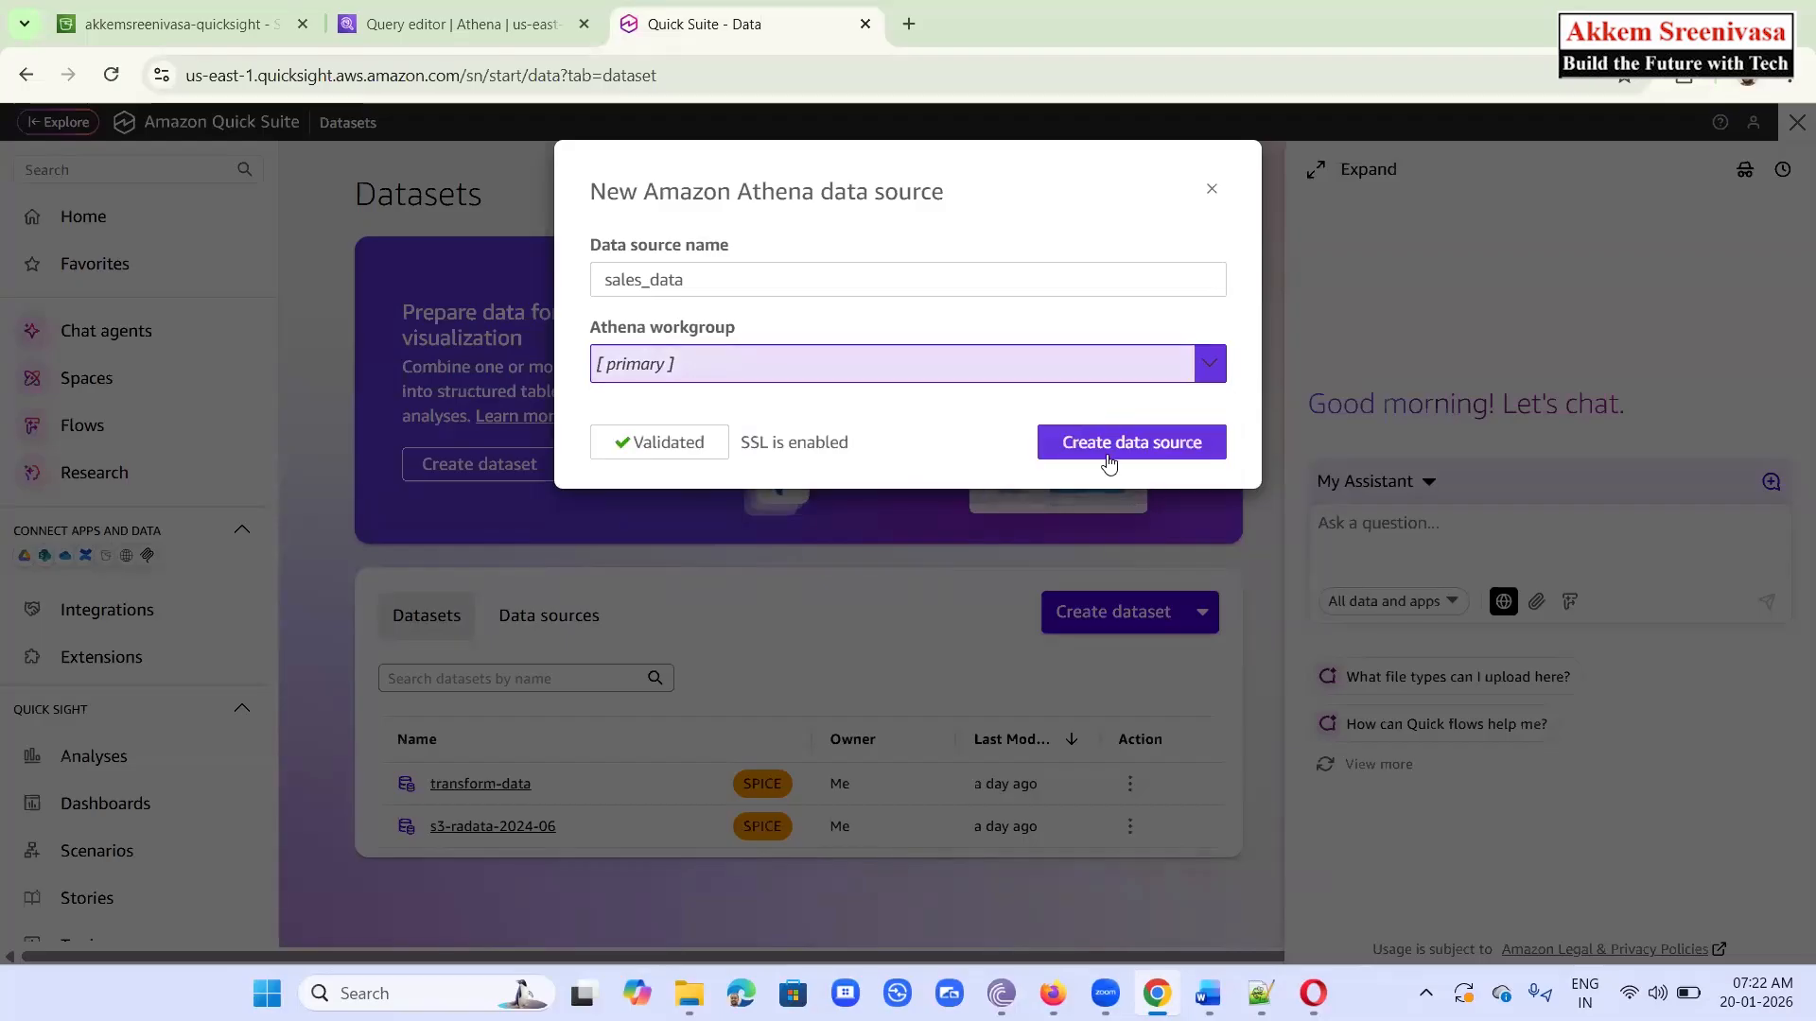
{"action": "left_click", "coordinate": [1107, 448]}
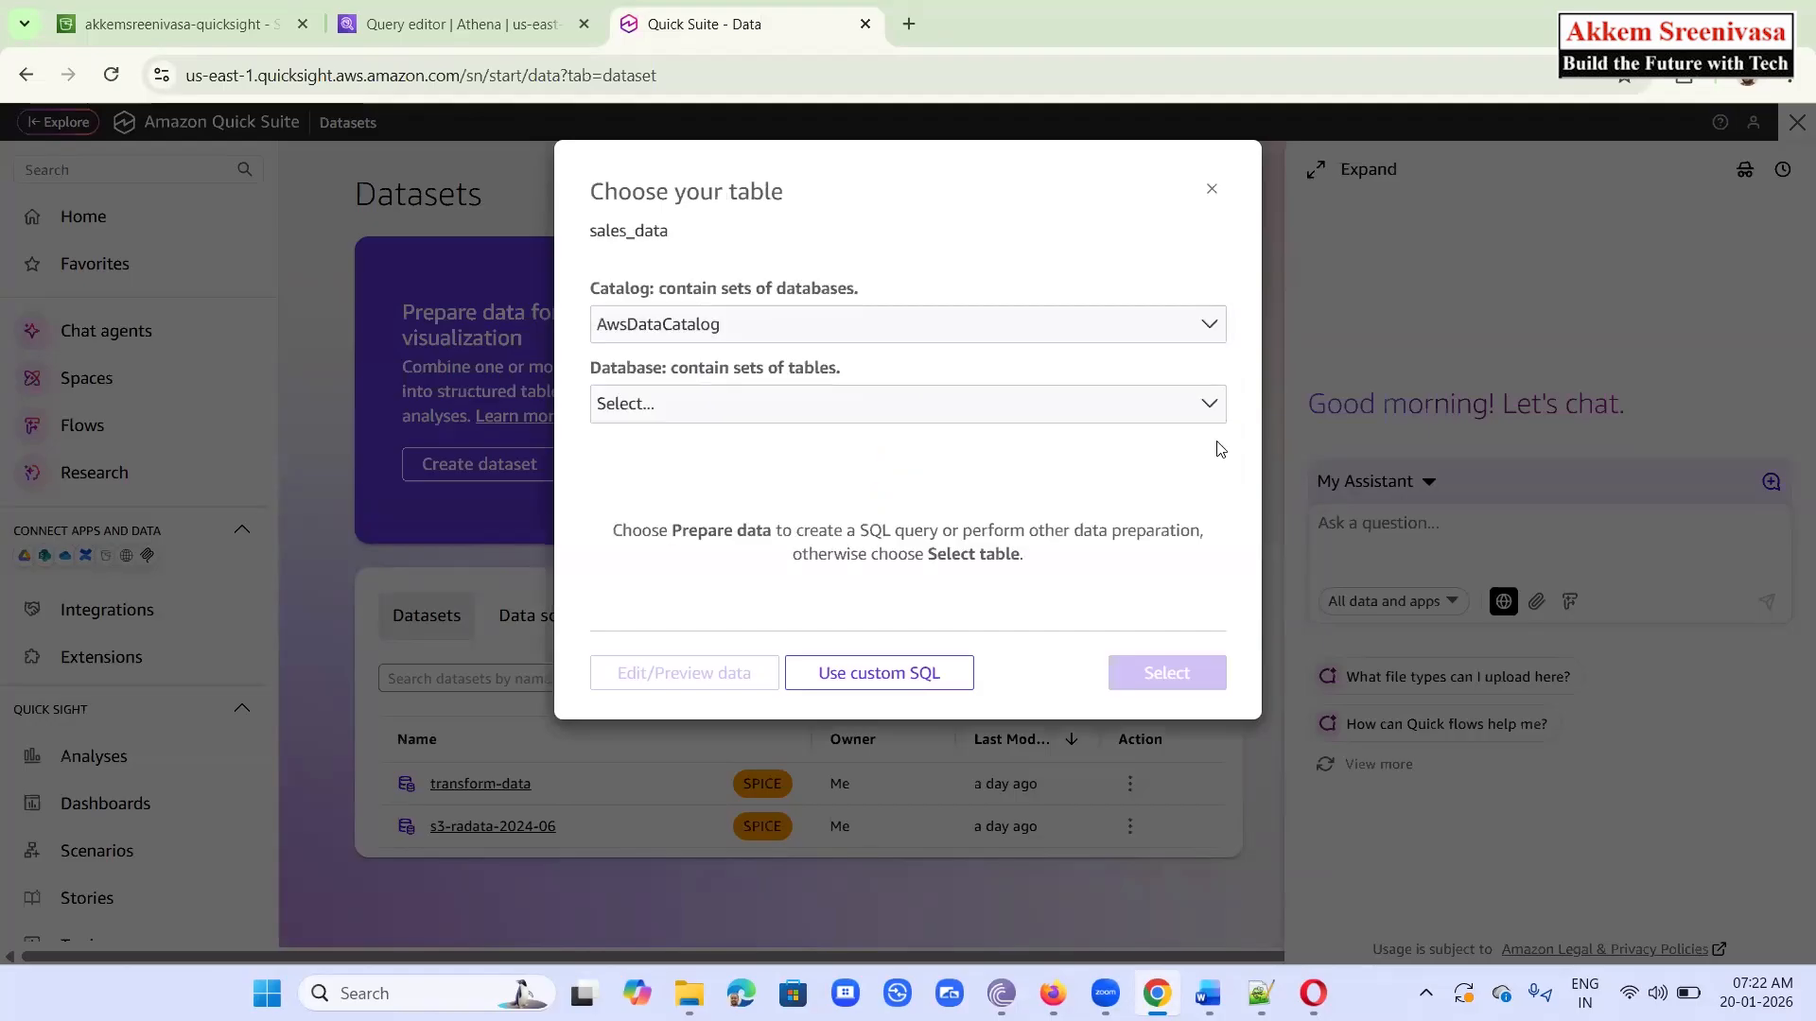
Select the sales_data table from the sales_db database in AwsDataCatalog for the dataset
{"action": "left_click", "coordinate": [699, 329]}
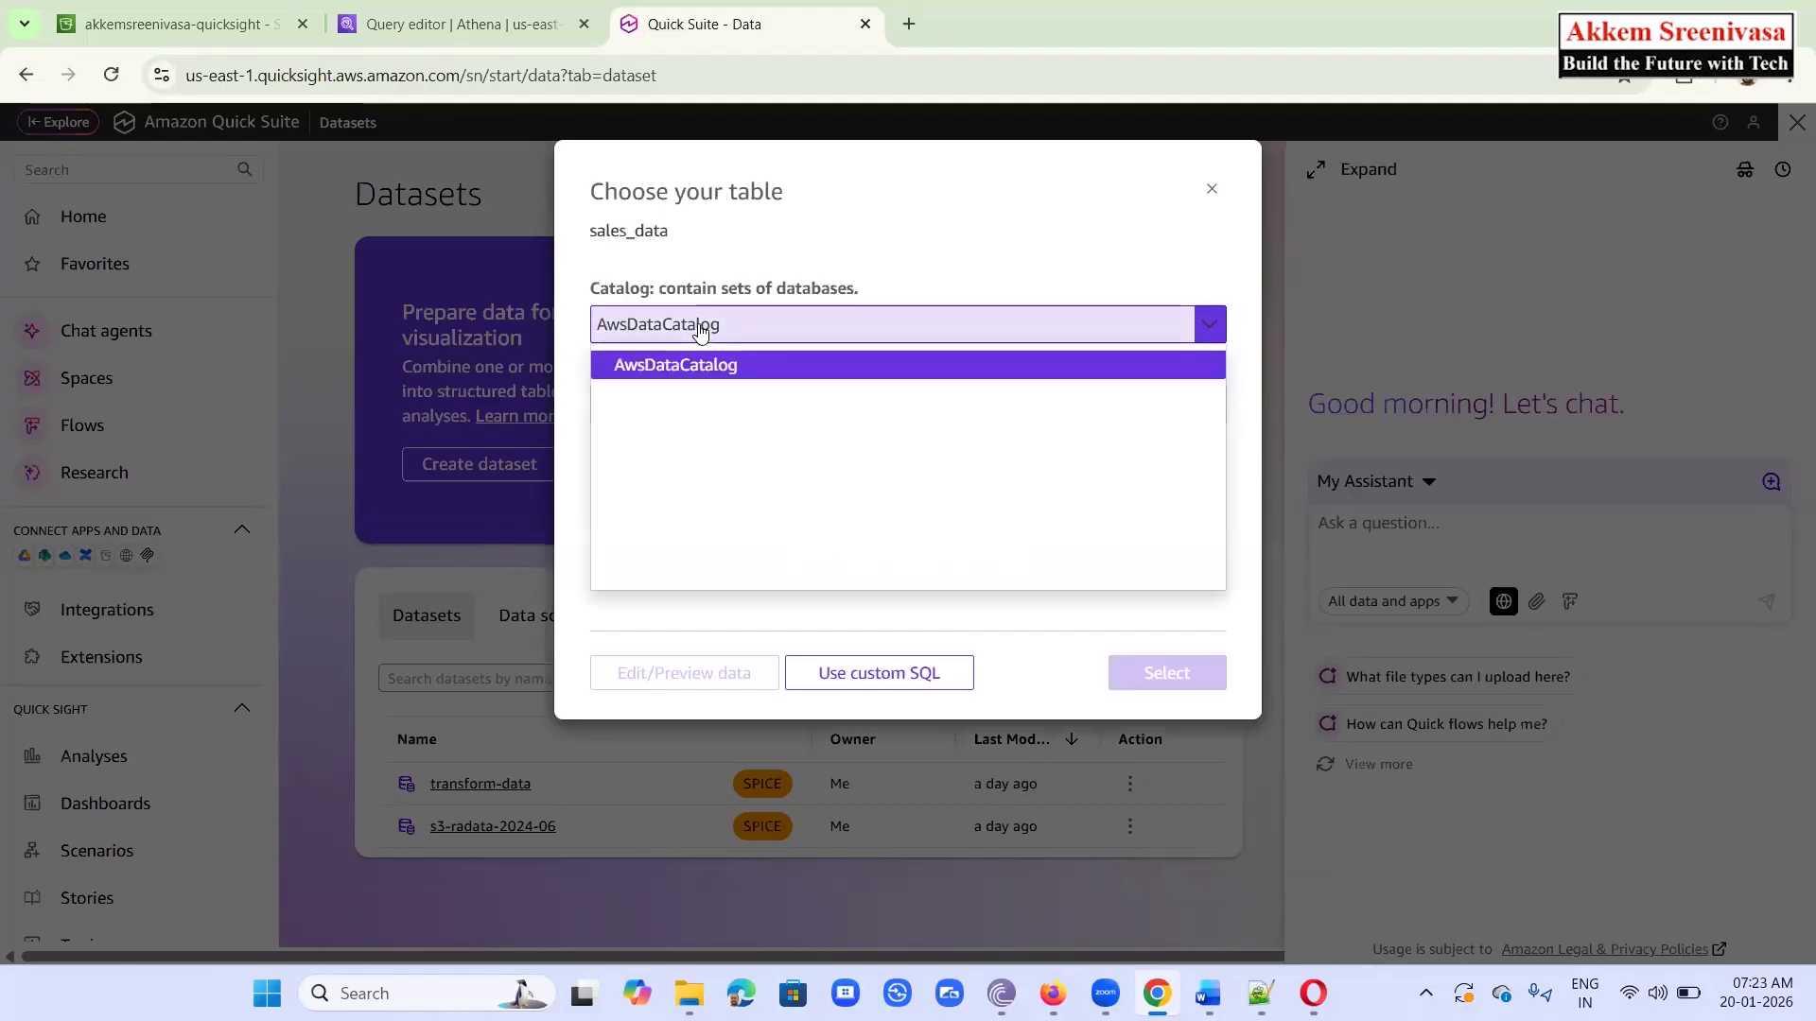
{"action": "left_click", "coordinate": [701, 375]}
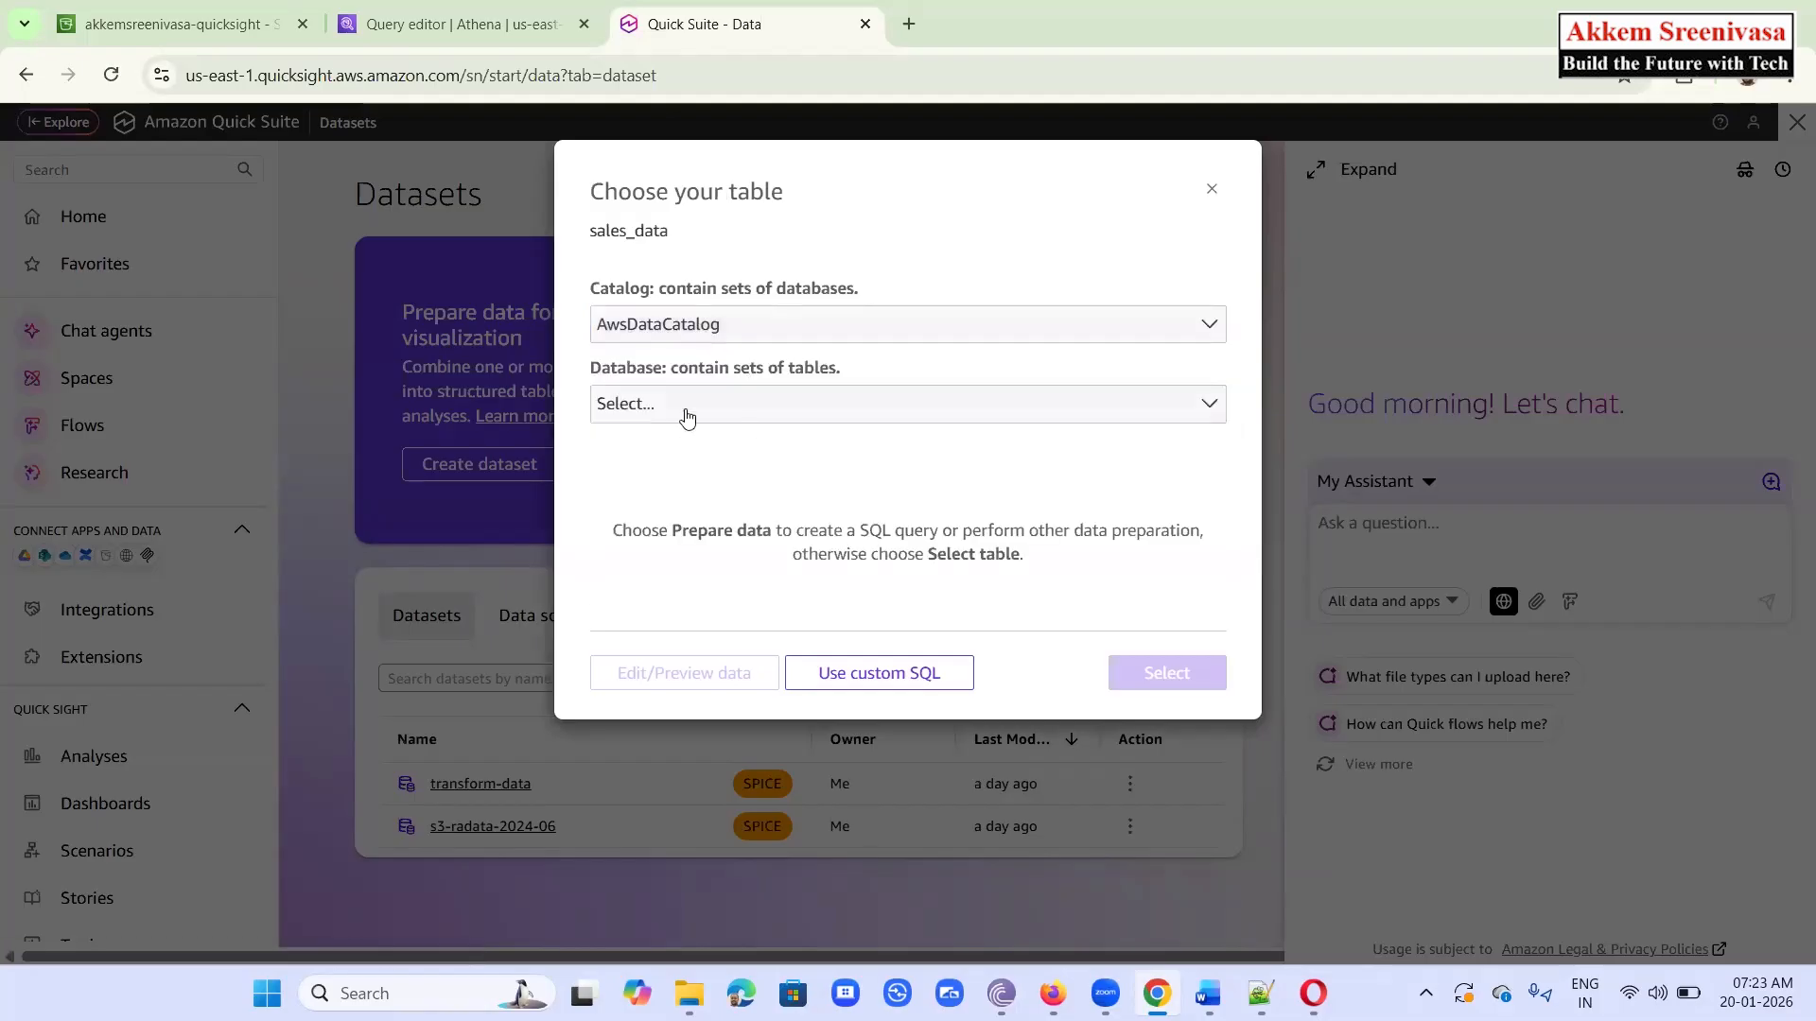
{"action": "left_click", "coordinate": [688, 407]}
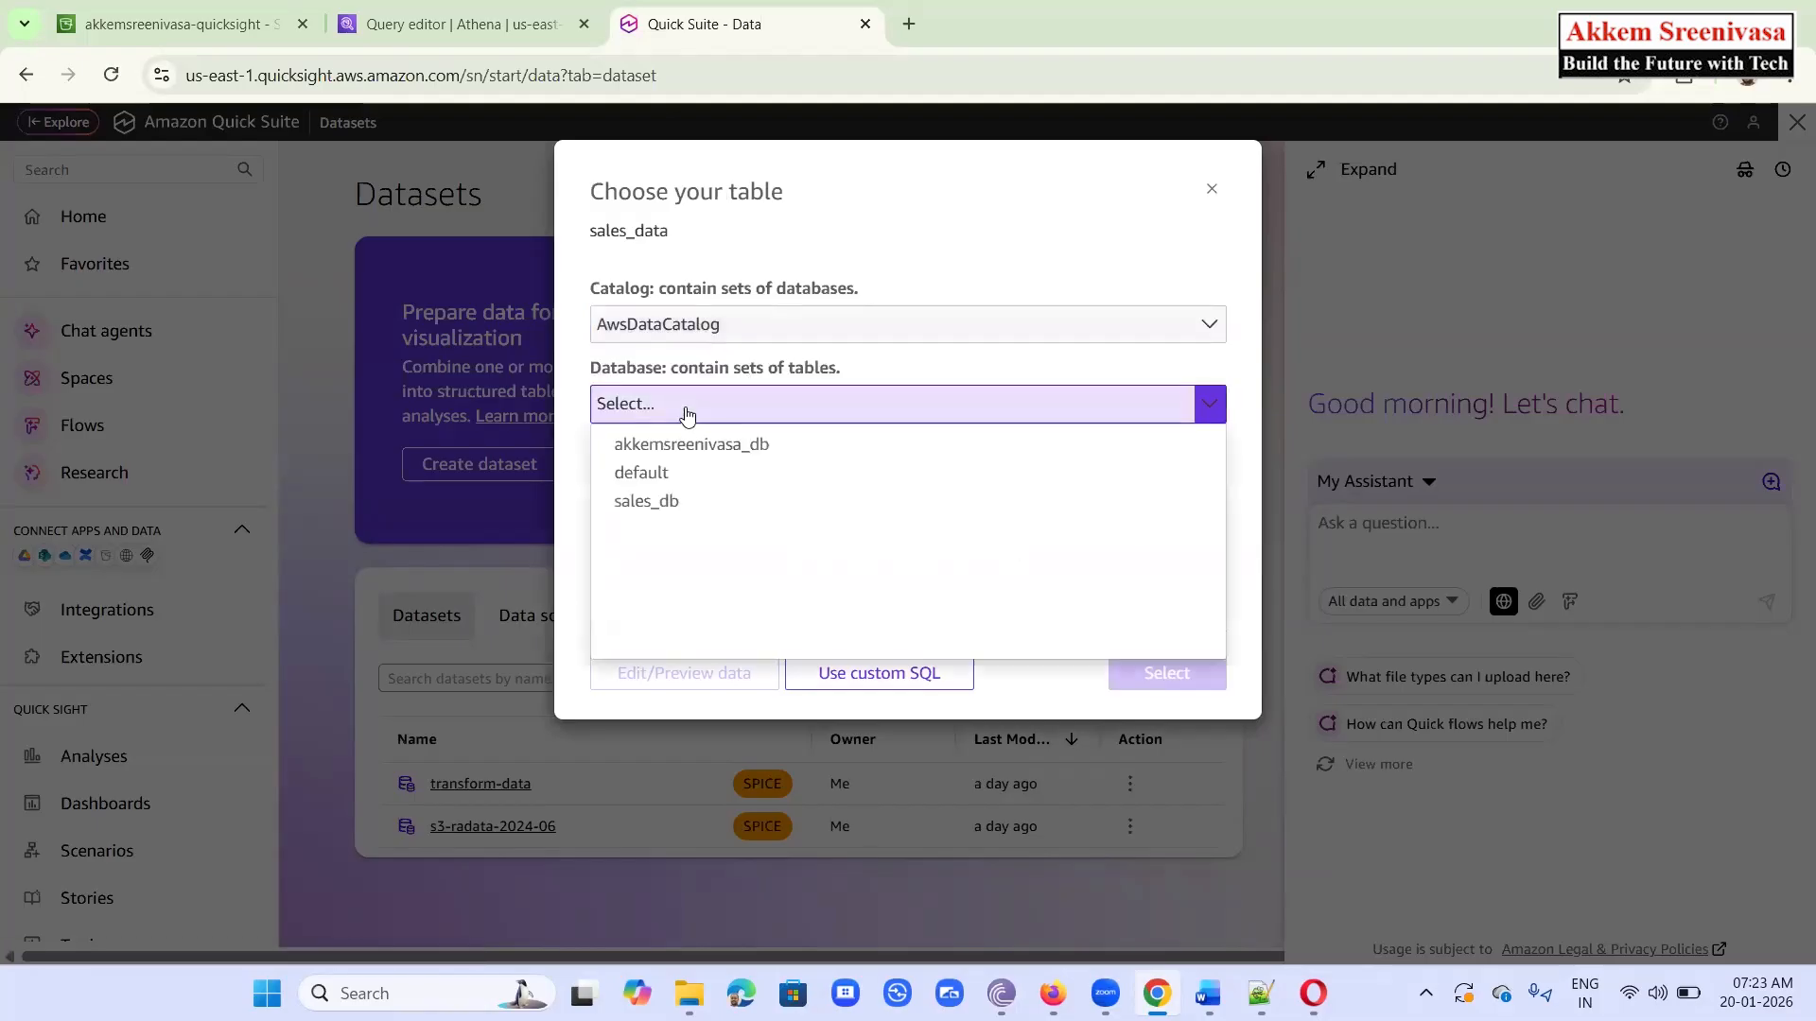
{"action": "left_click", "coordinate": [648, 501]}
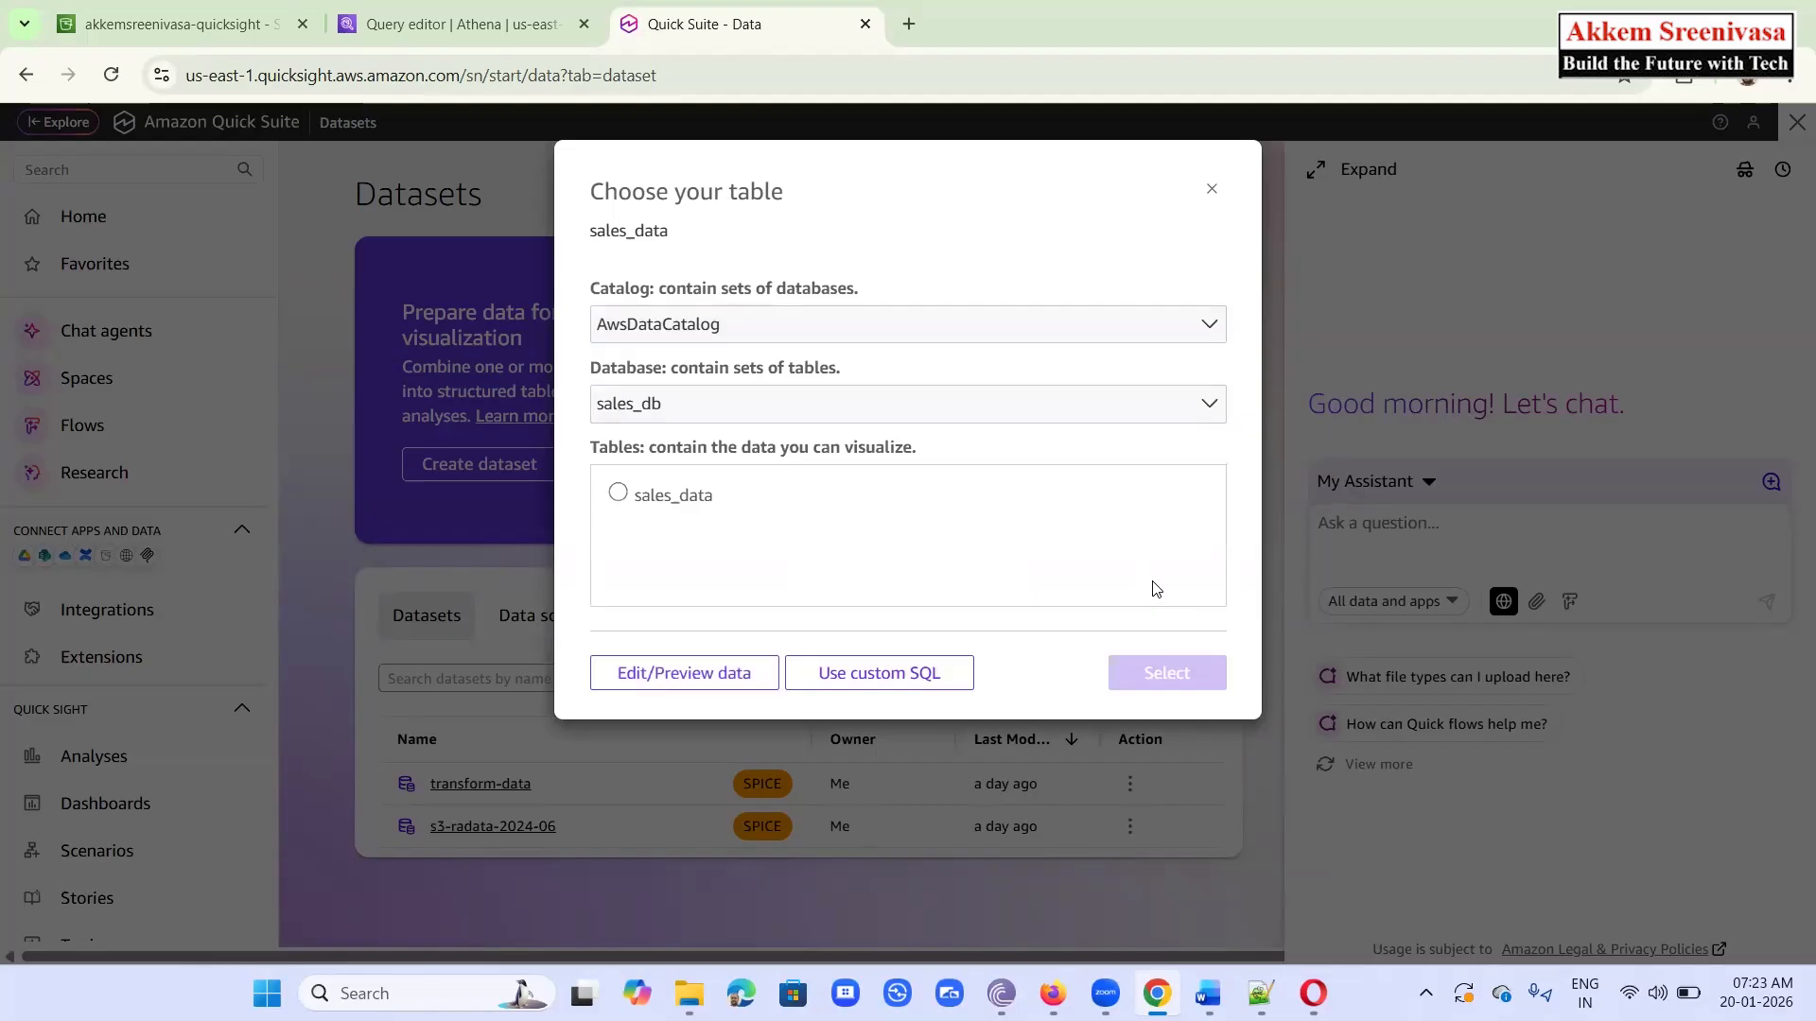
{"action": "left_click", "coordinate": [618, 493]}
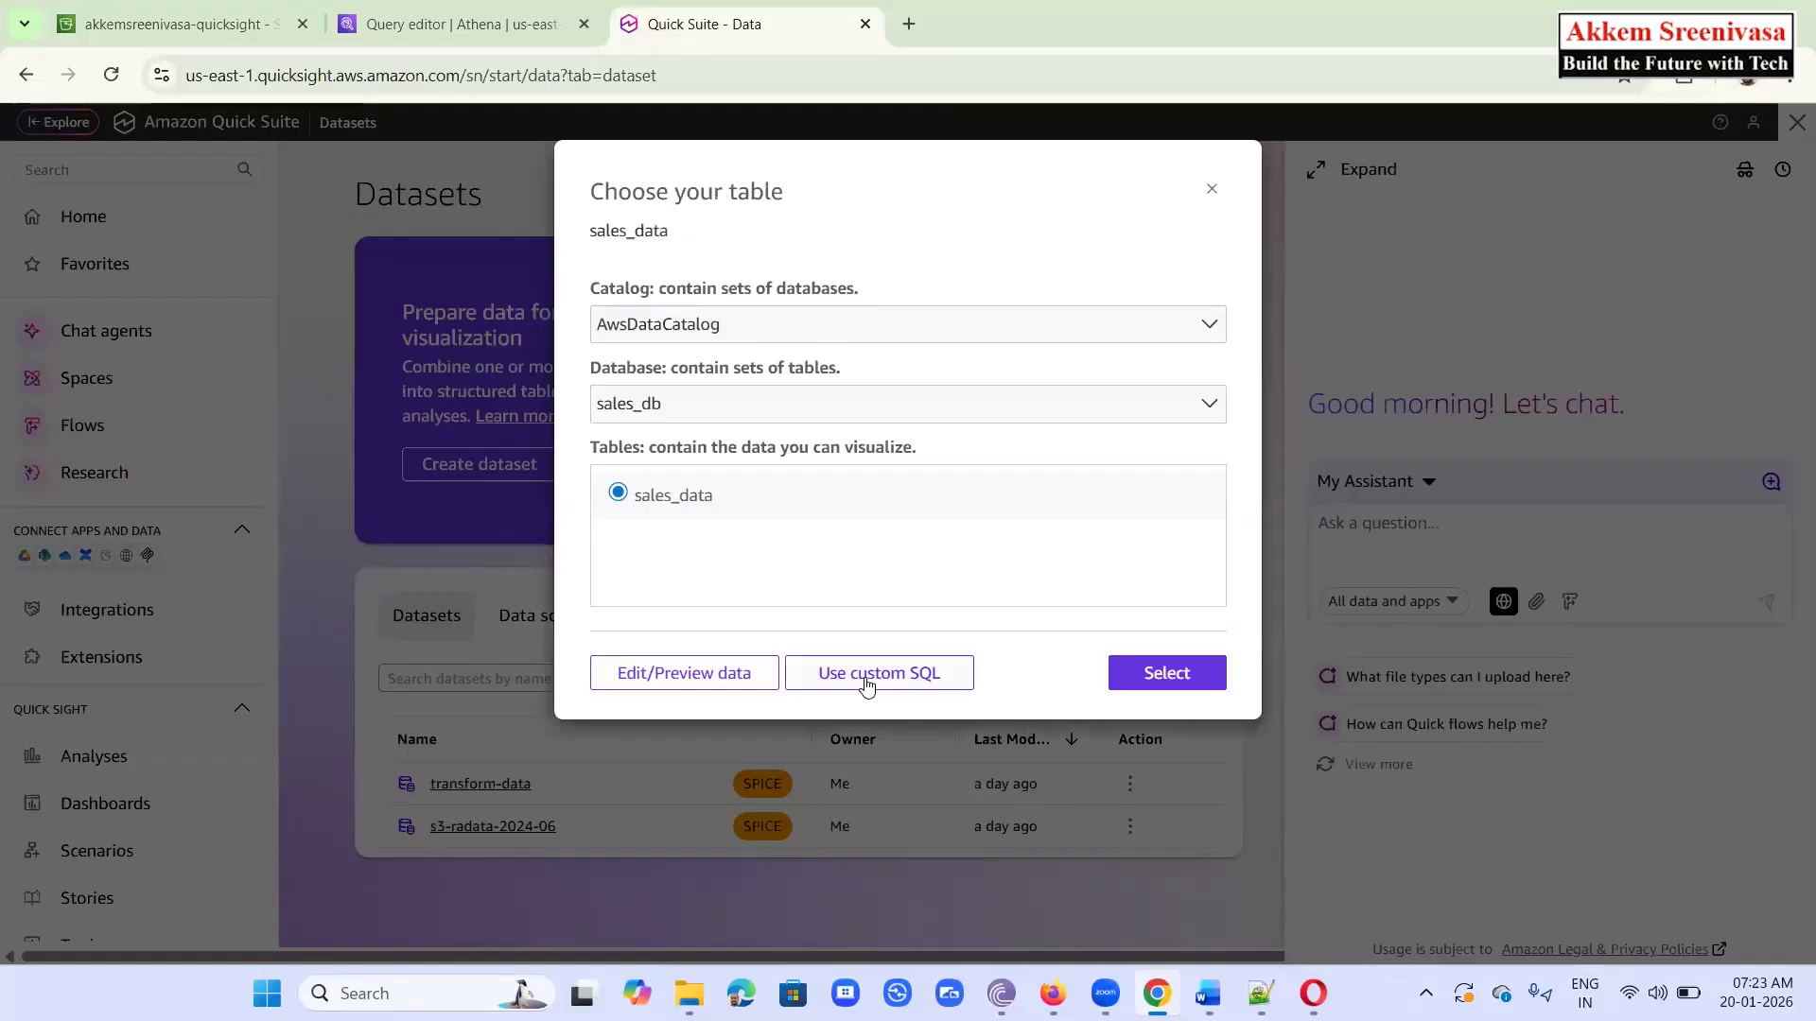
{"action": "left_click", "coordinate": [1204, 675]}
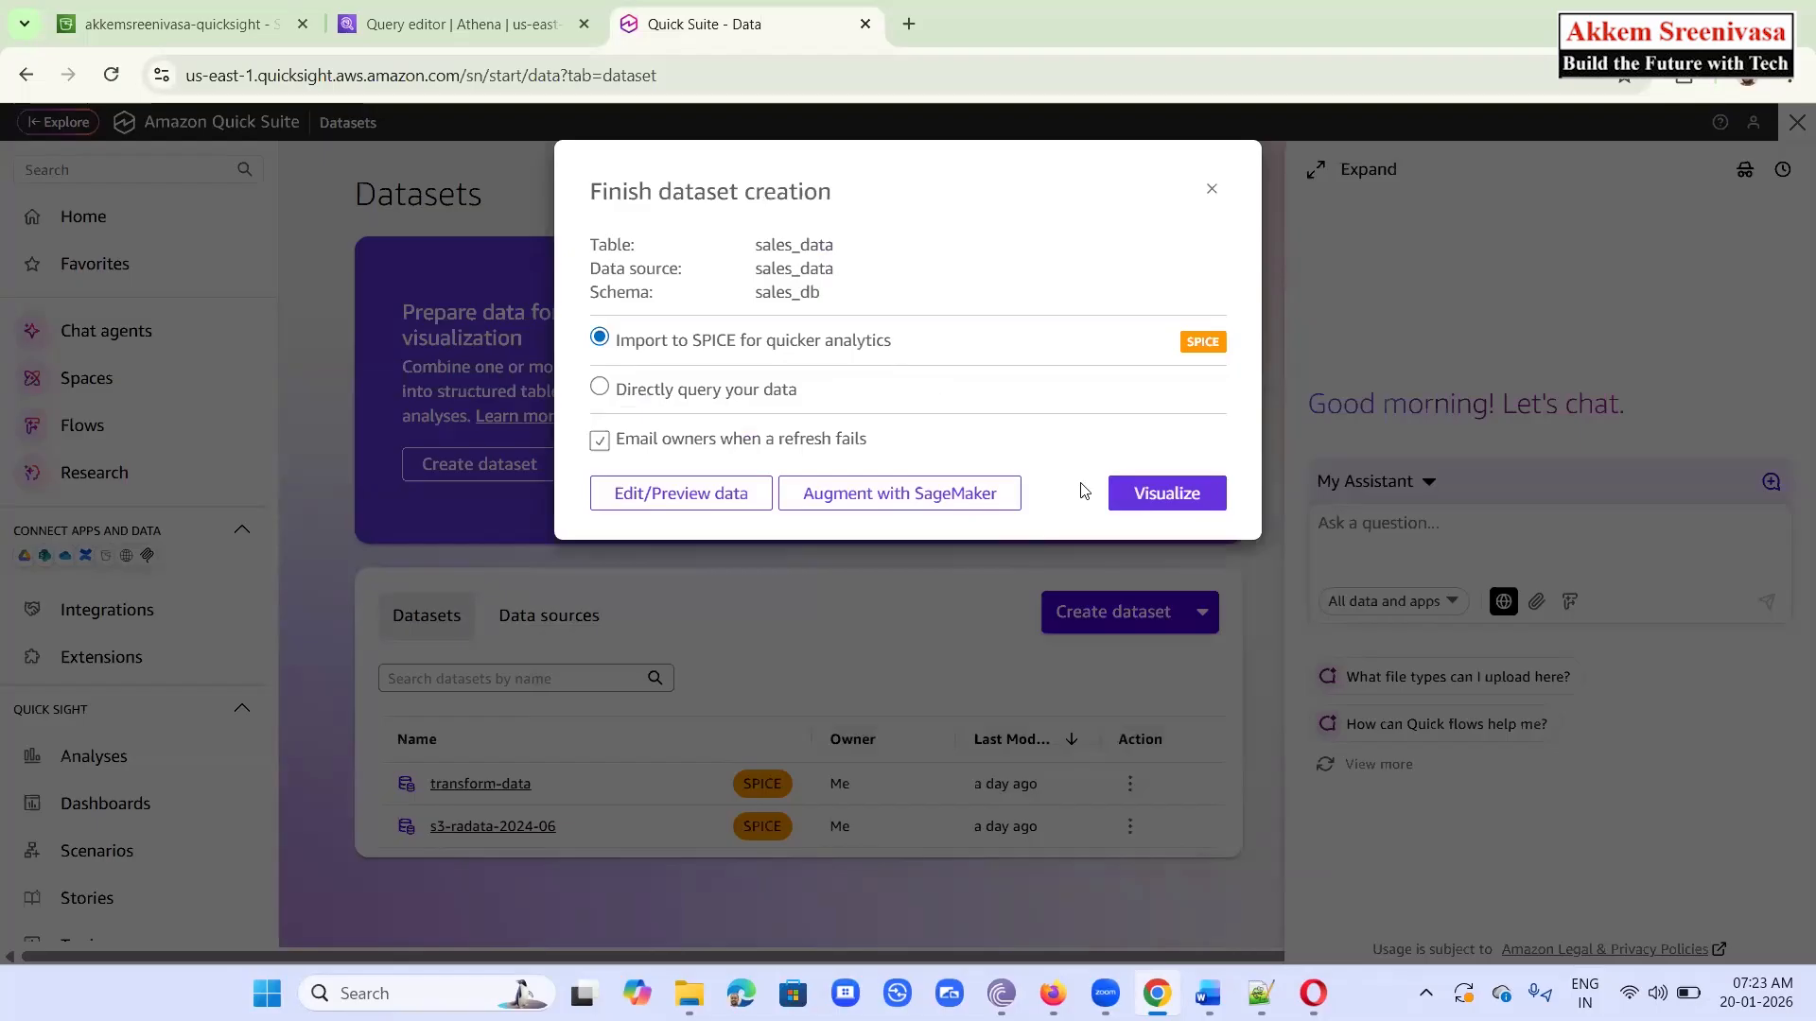
Finish the dataset with SPICE import, visualize it, and create a Tiled interactive sheet optimized for 1600px
{"action": "left_click", "coordinate": [1171, 492]}
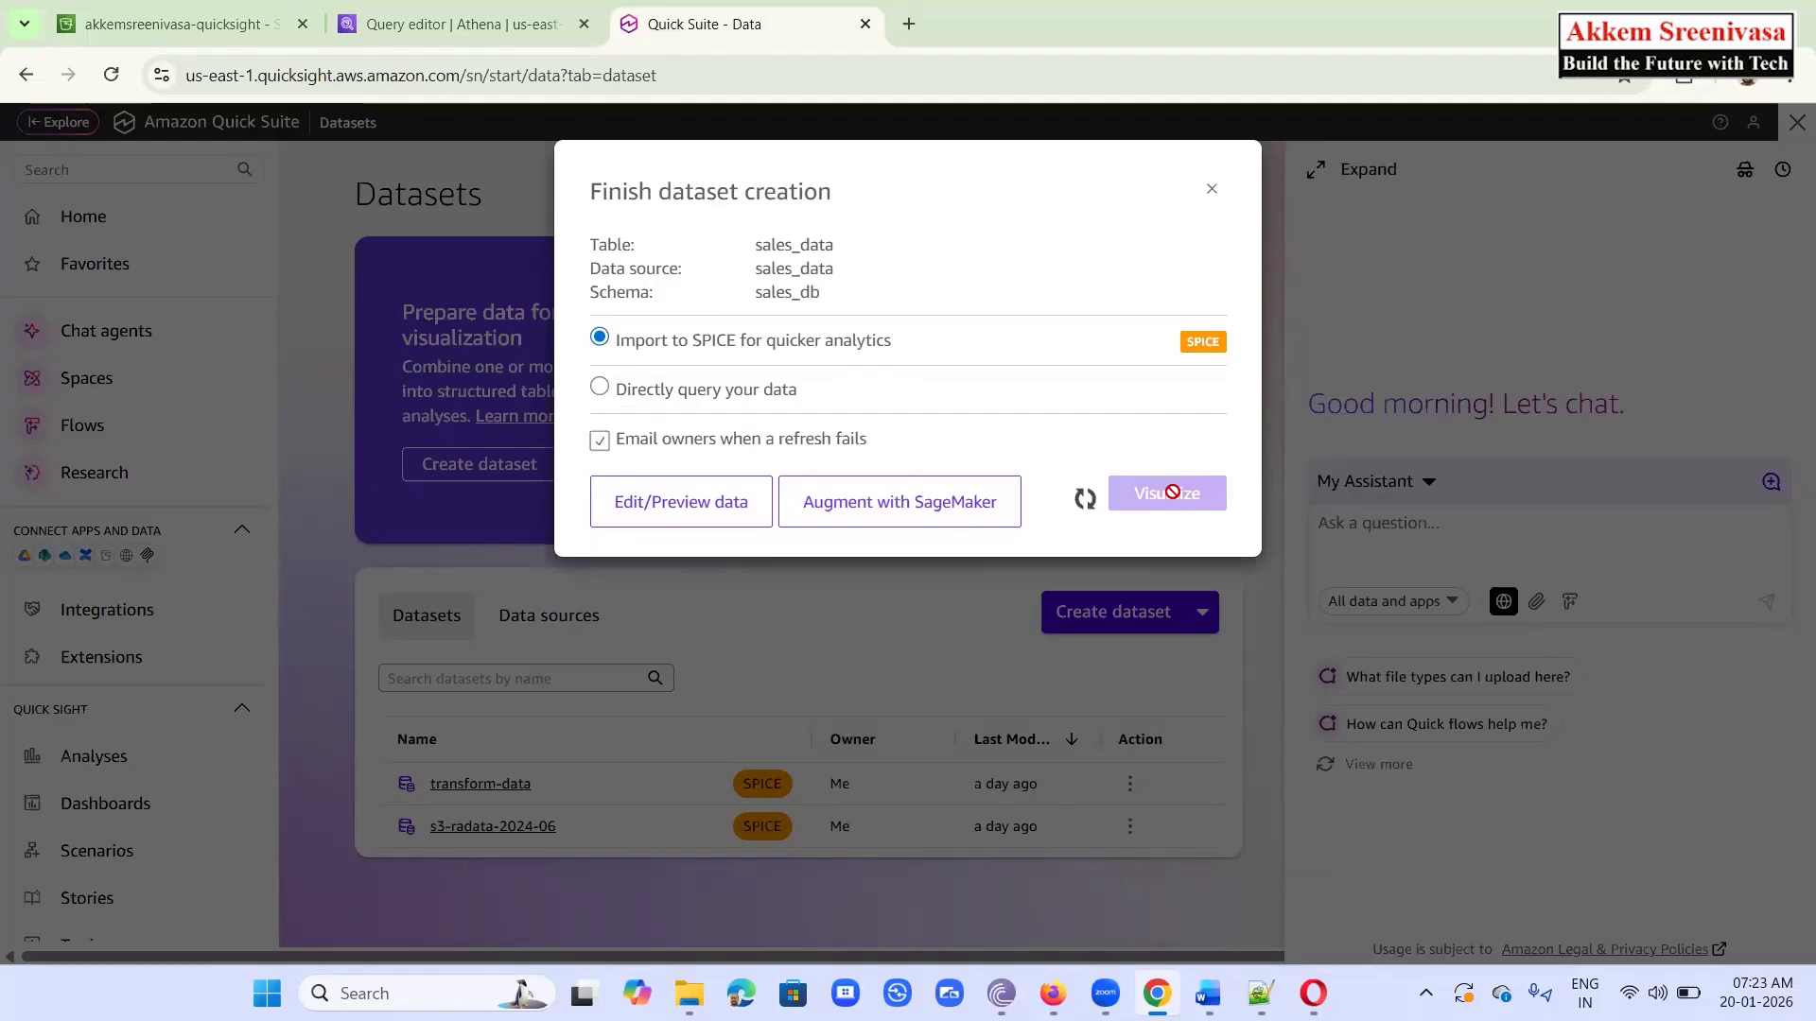
{"action": "left_click", "coordinate": [1169, 494]}
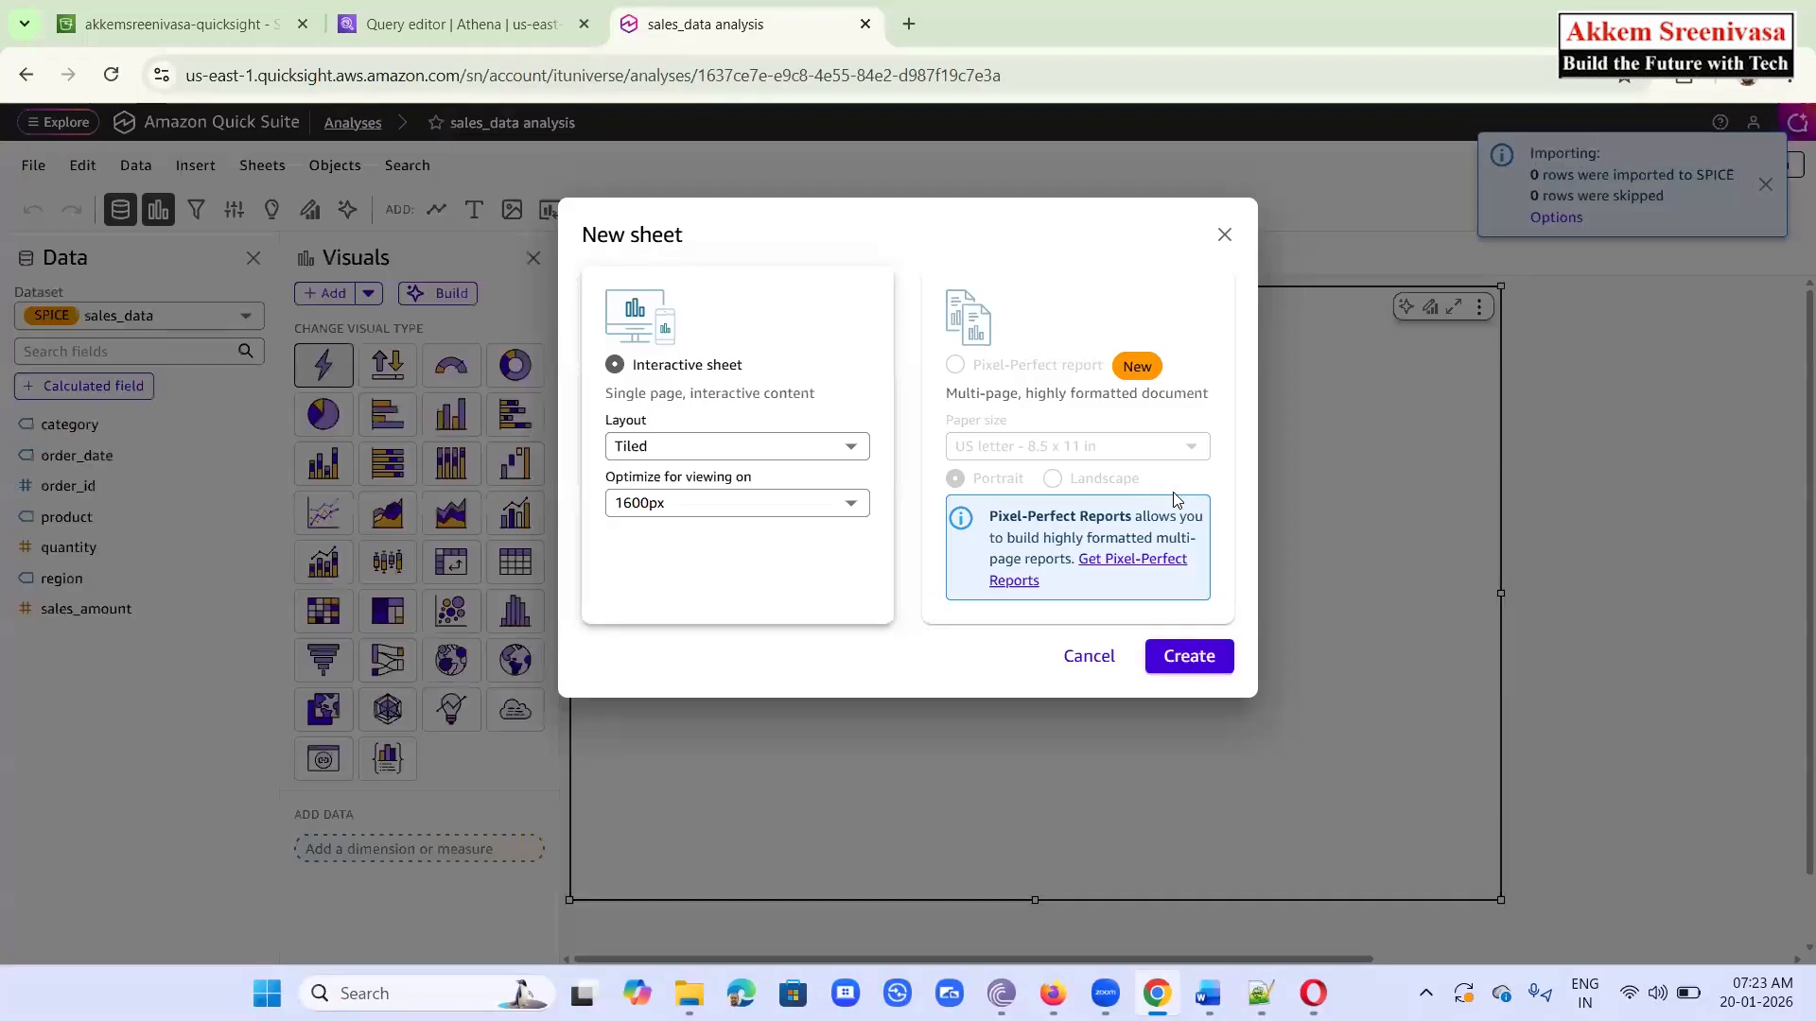
{"action": "left_click", "coordinate": [1197, 656]}
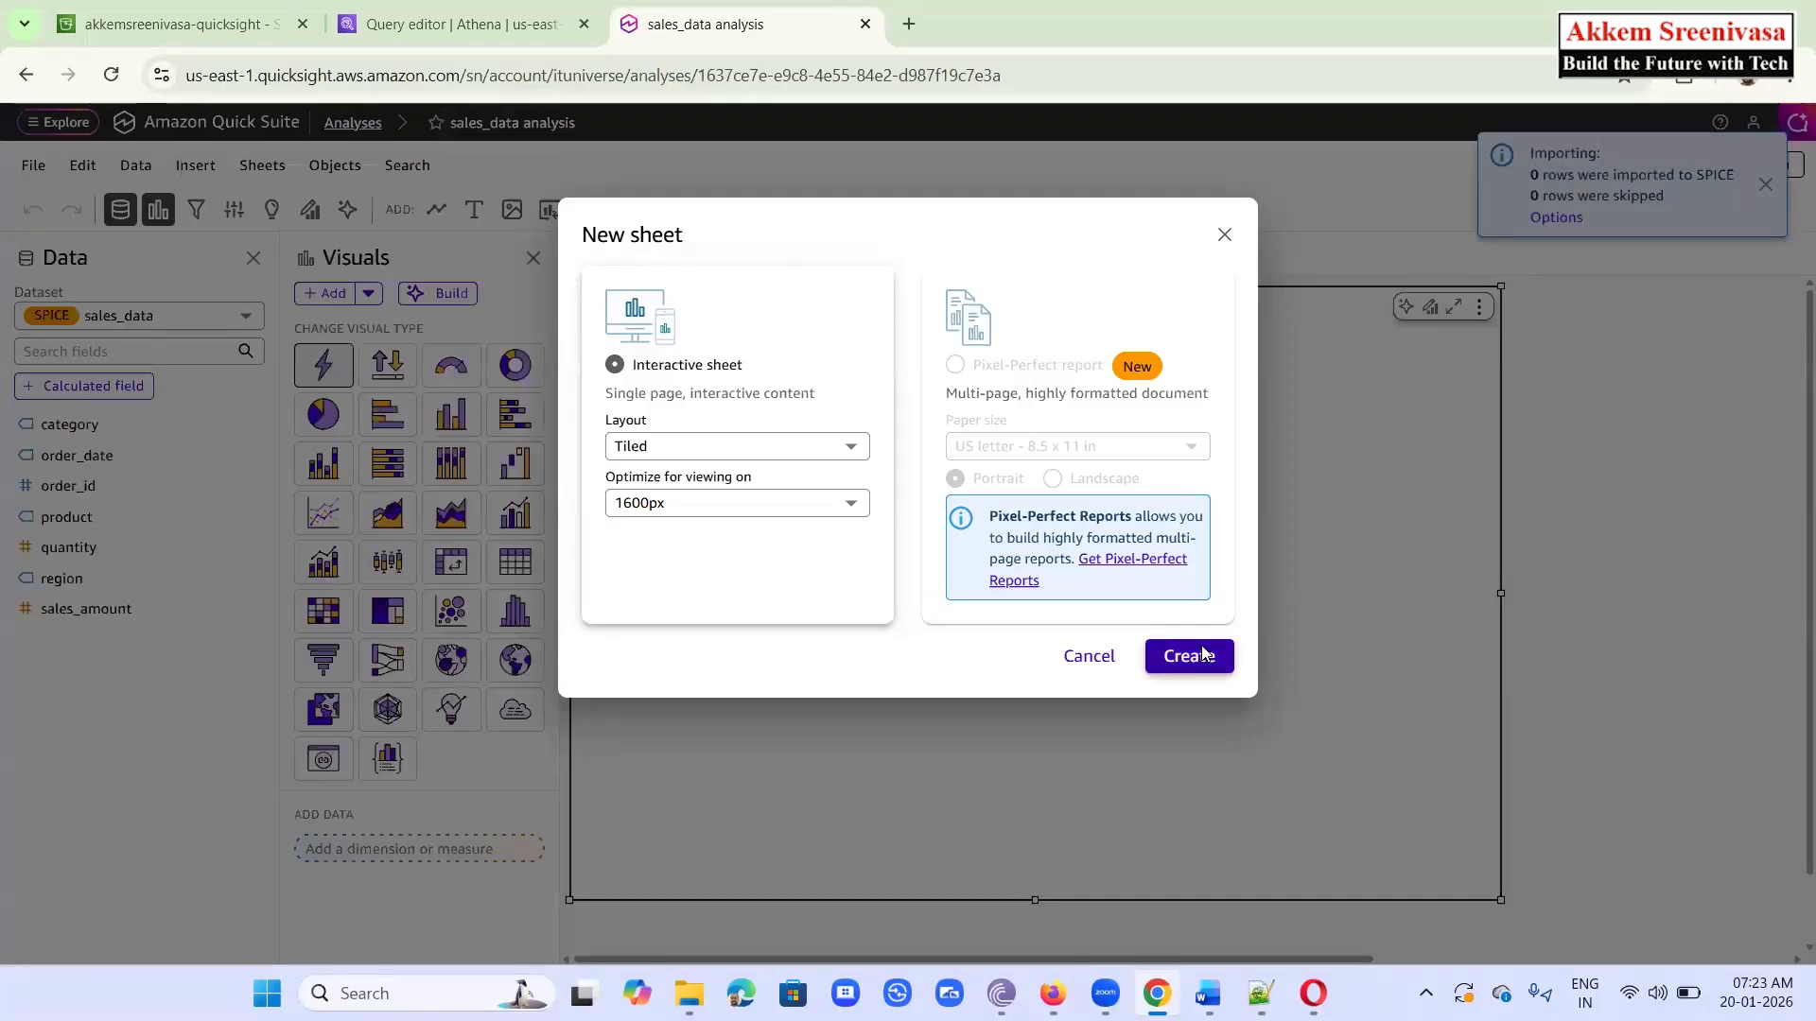
Return to the Step 5 calculated fields in the Word guide and draw two vertical pen lines beside the SPICE import instruction
{"action": "left_click", "coordinate": [1208, 993]}
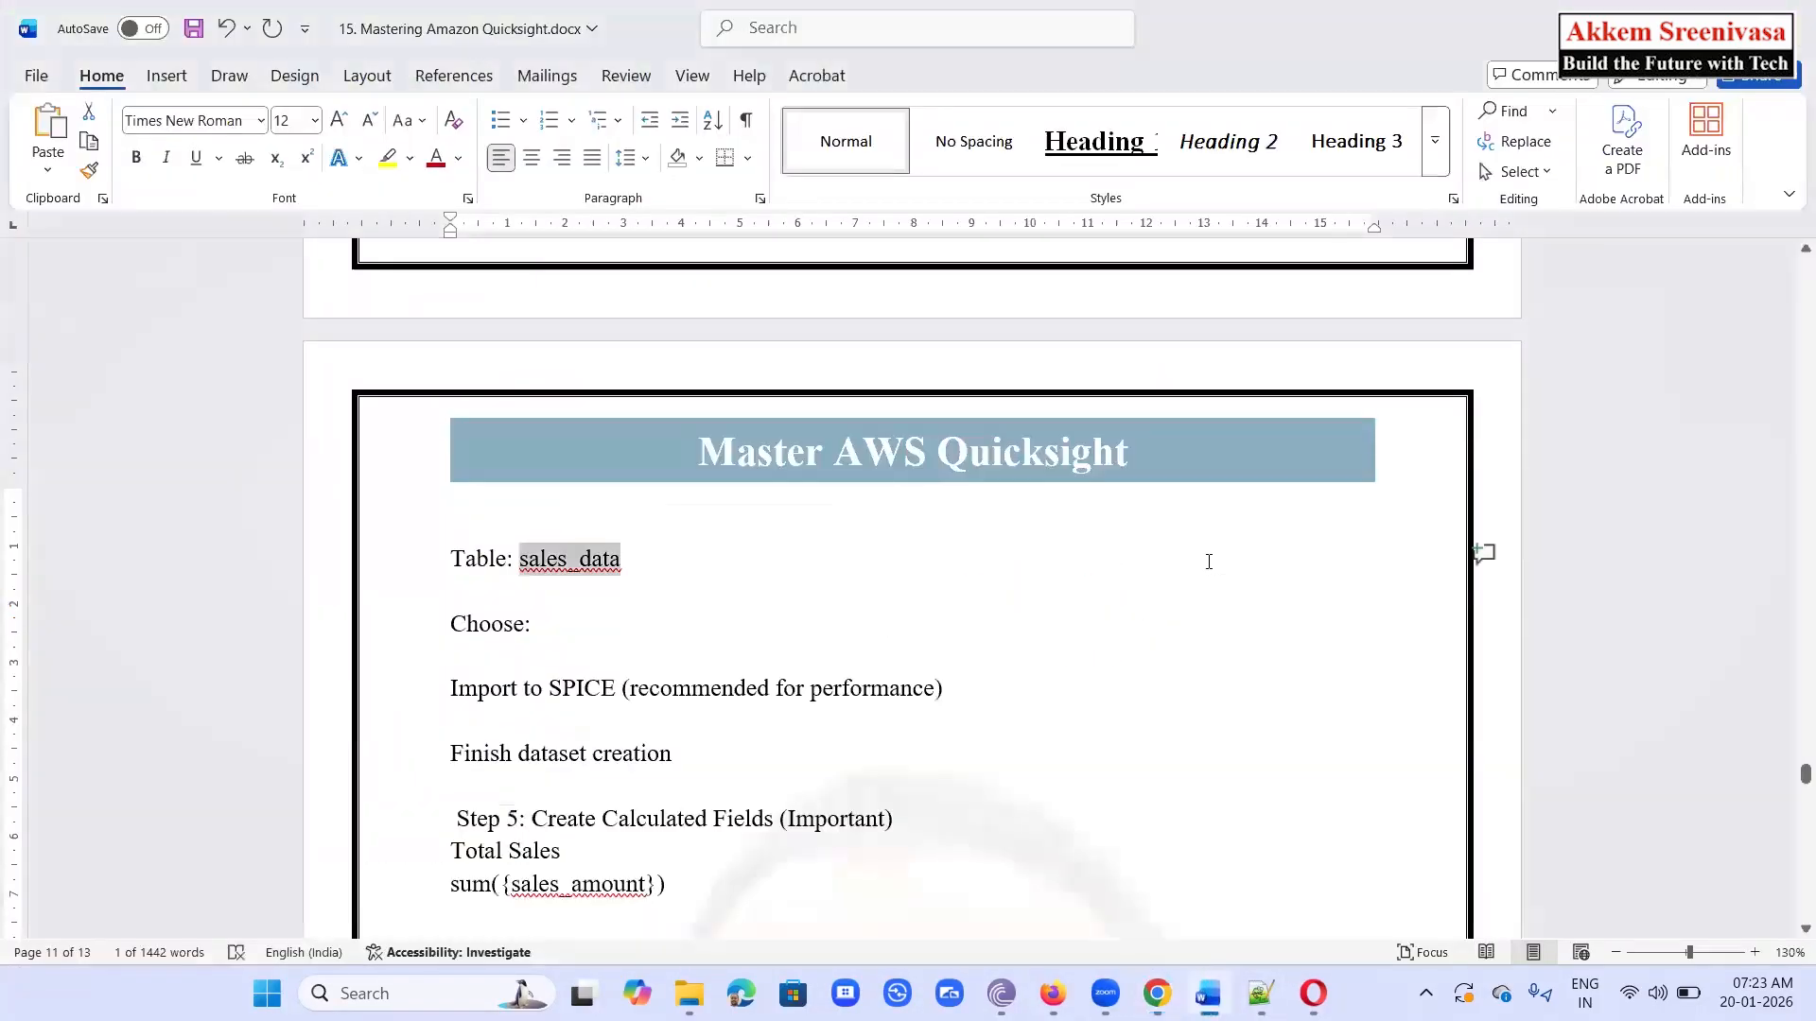
{"action": "scroll", "coordinate": [1100, 641], "scroll_direction": "down", "scroll_amount": 1}
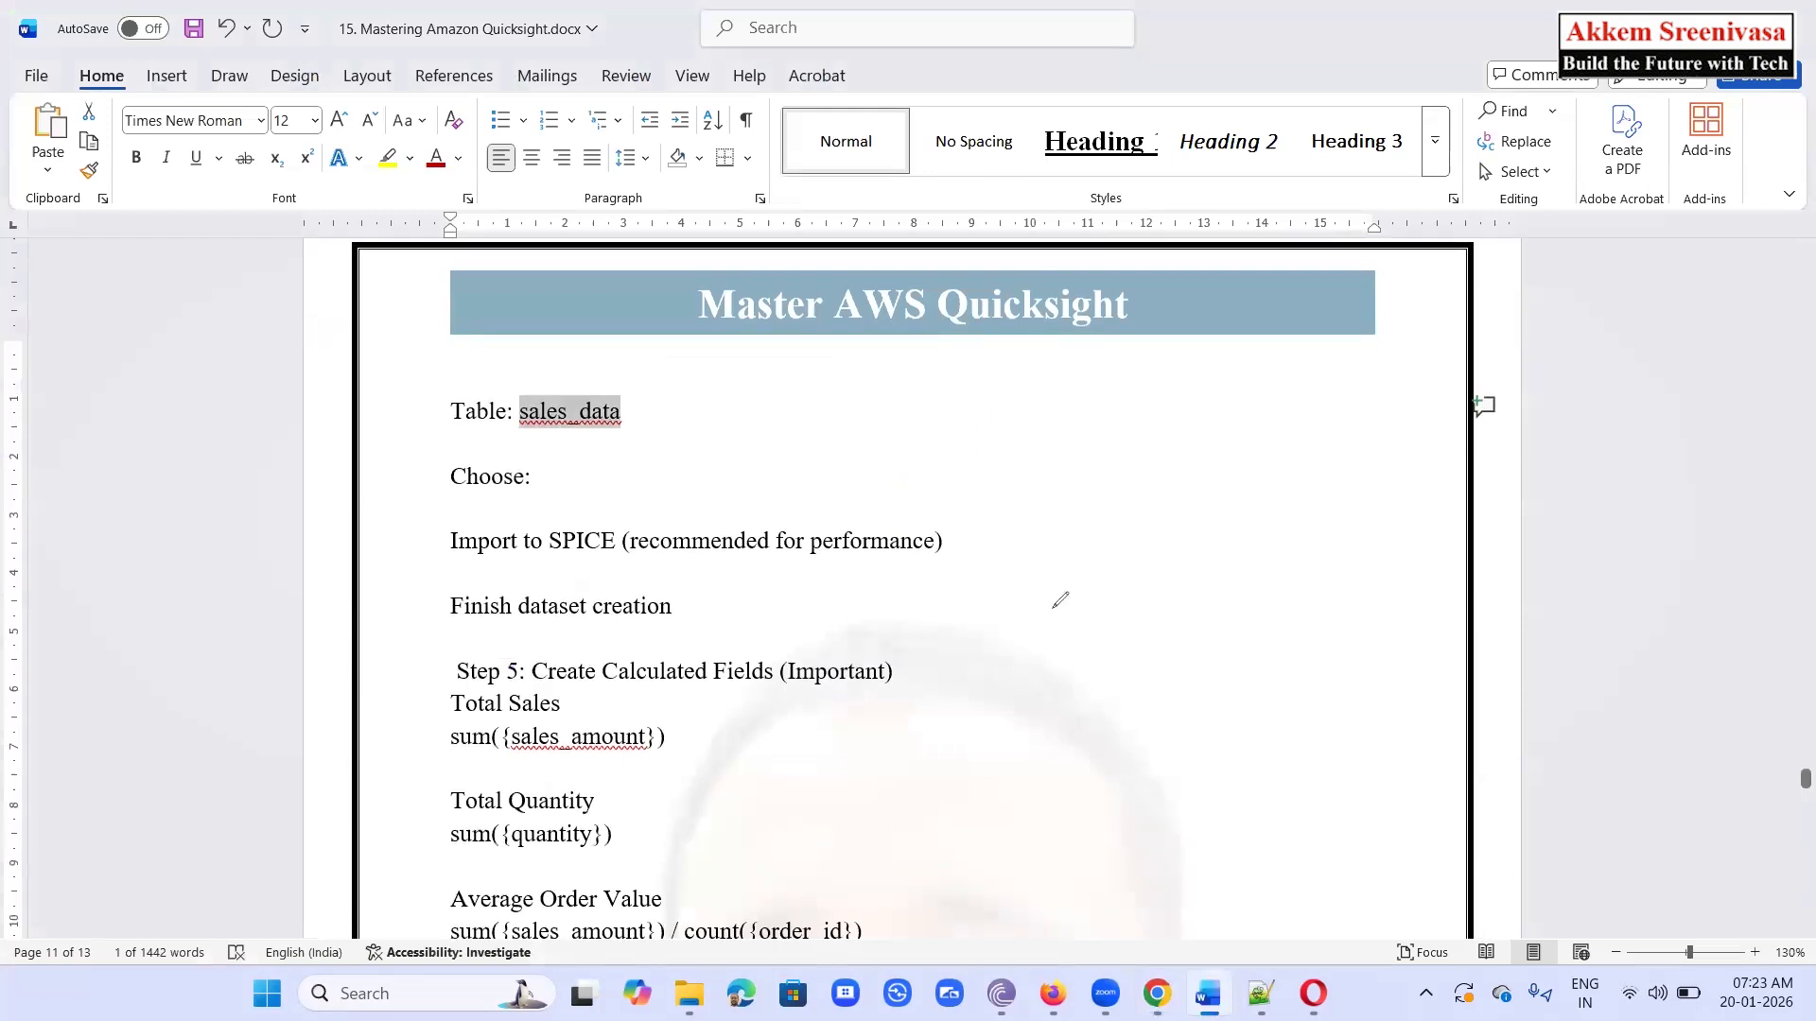
{"action": "left_click", "coordinate": [963, 889]}
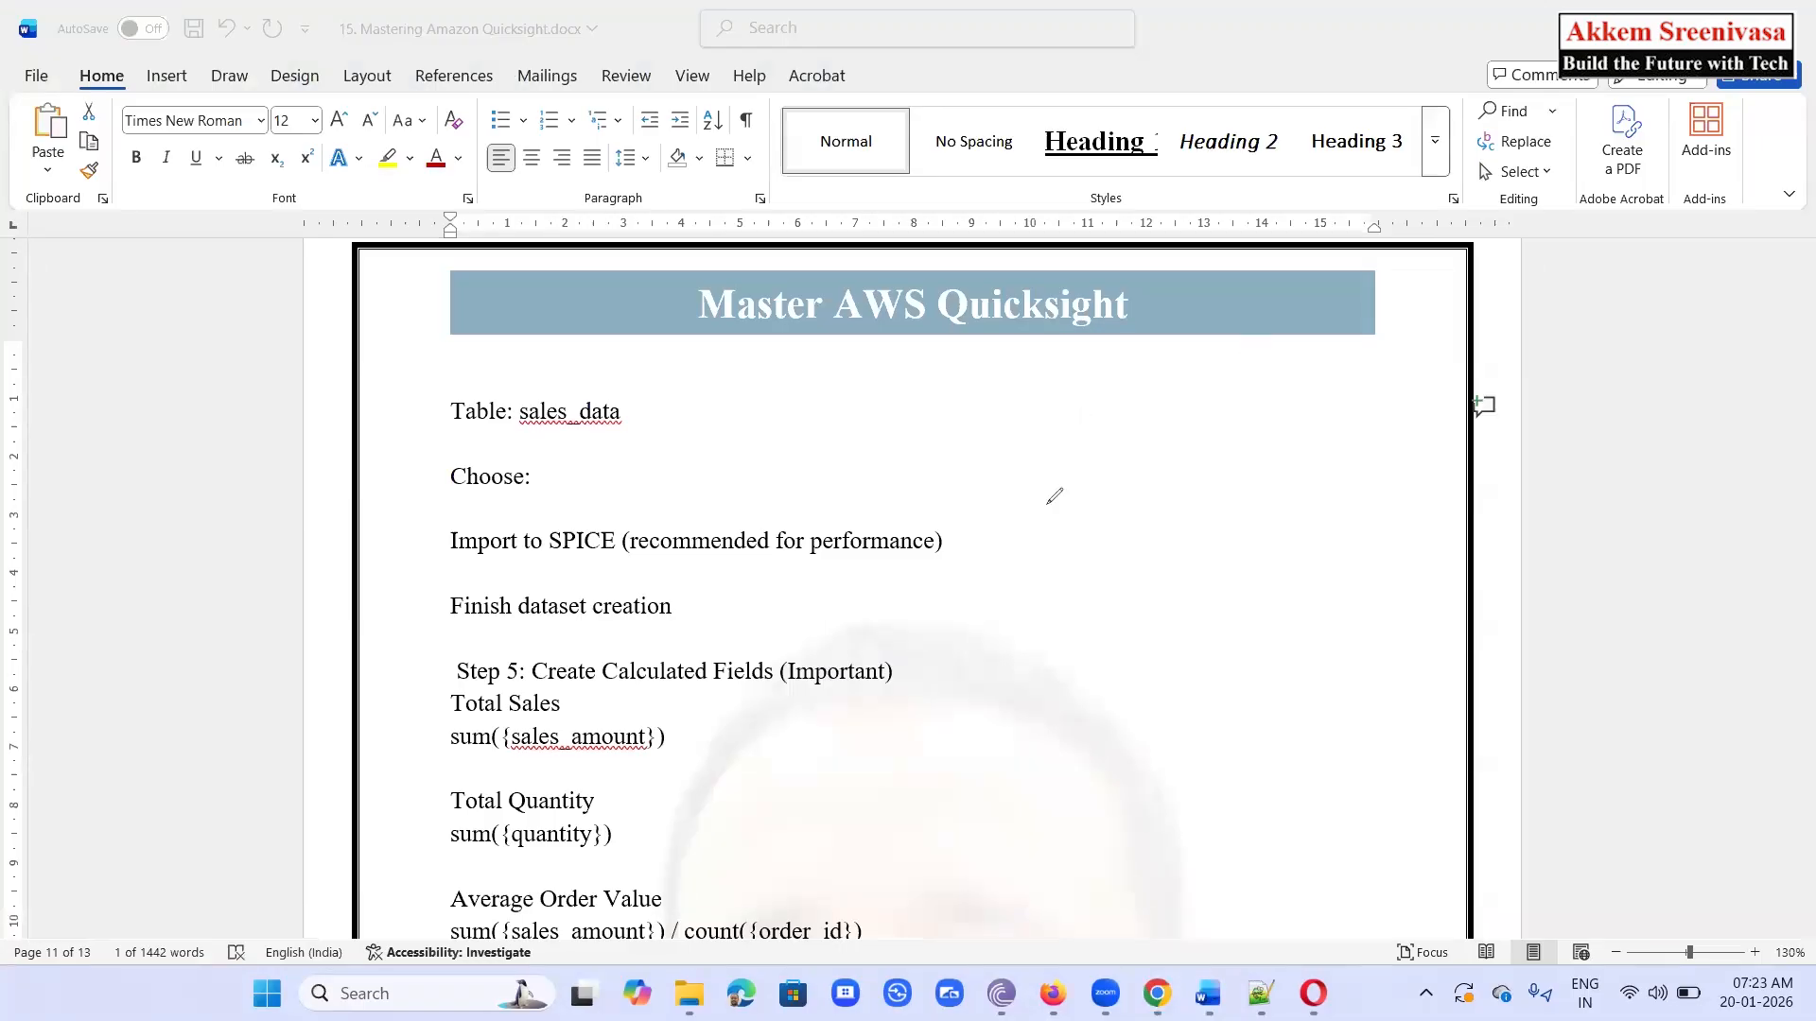
{"action": "left_click_drag", "start_coordinate": [977, 527], "coordinate": [976, 385]}
{"action": "left_click_drag", "start_coordinate": [1126, 383], "coordinate": [1128, 515]}
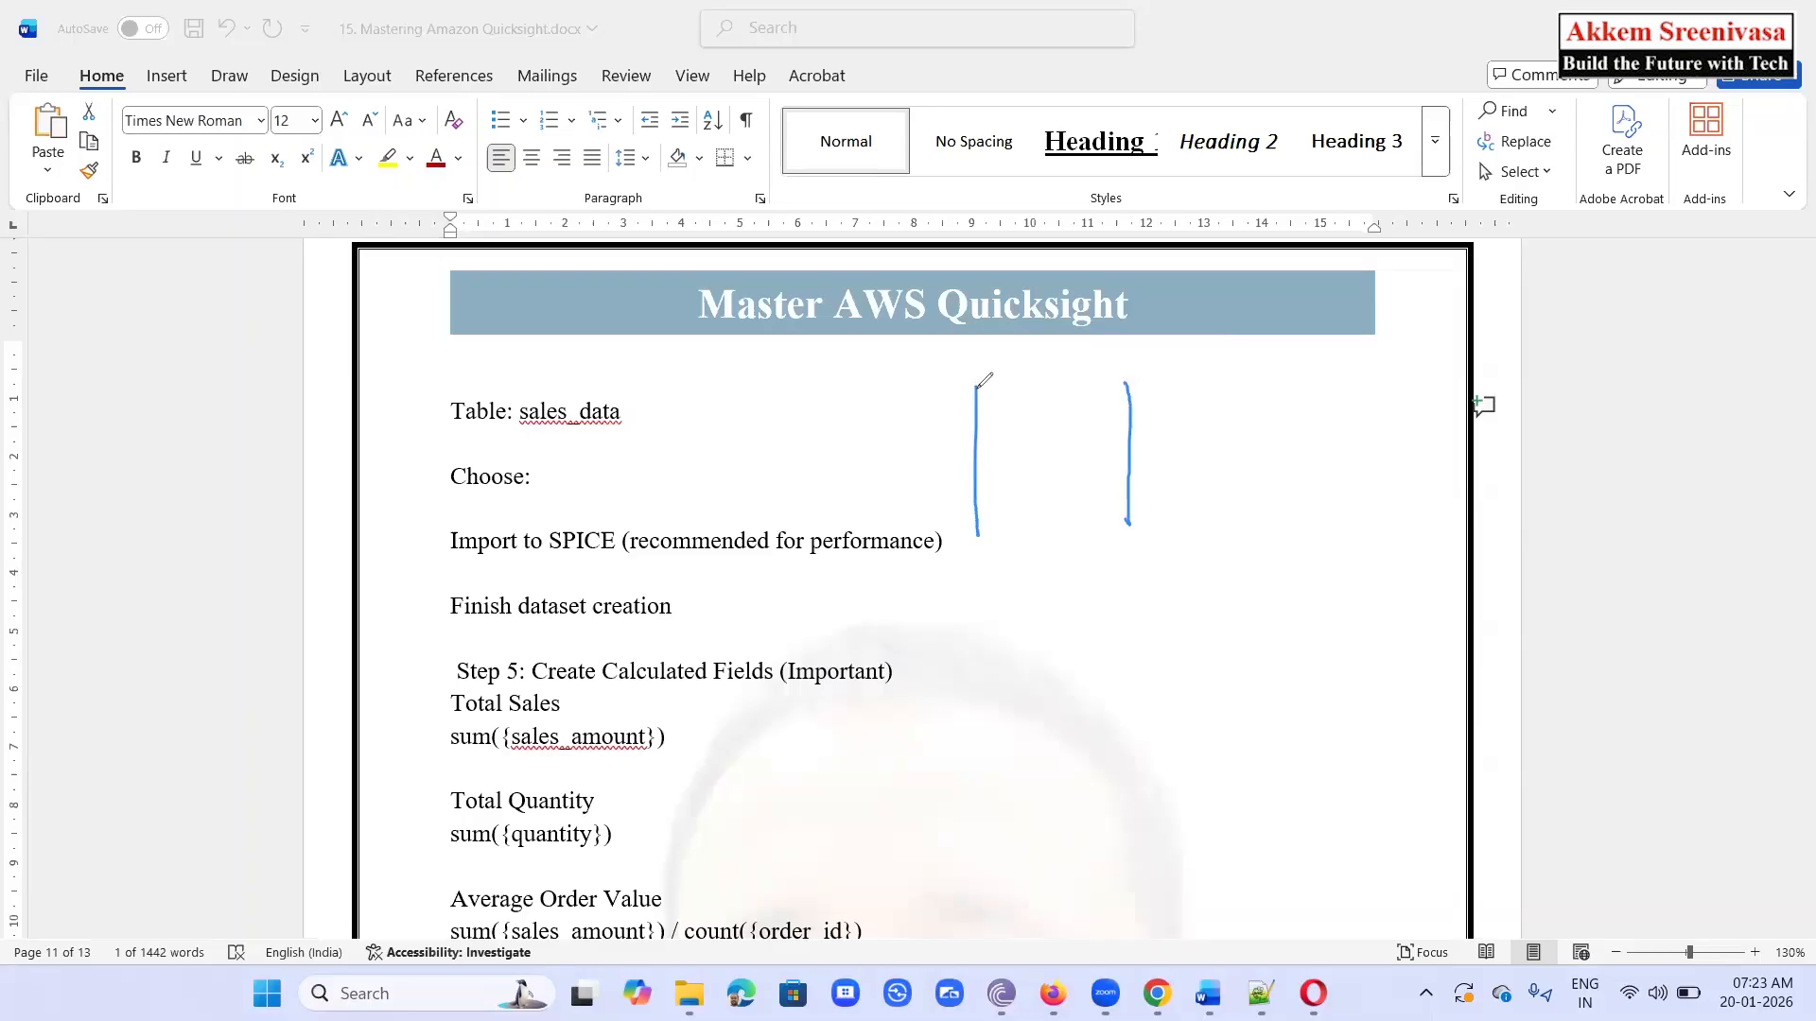
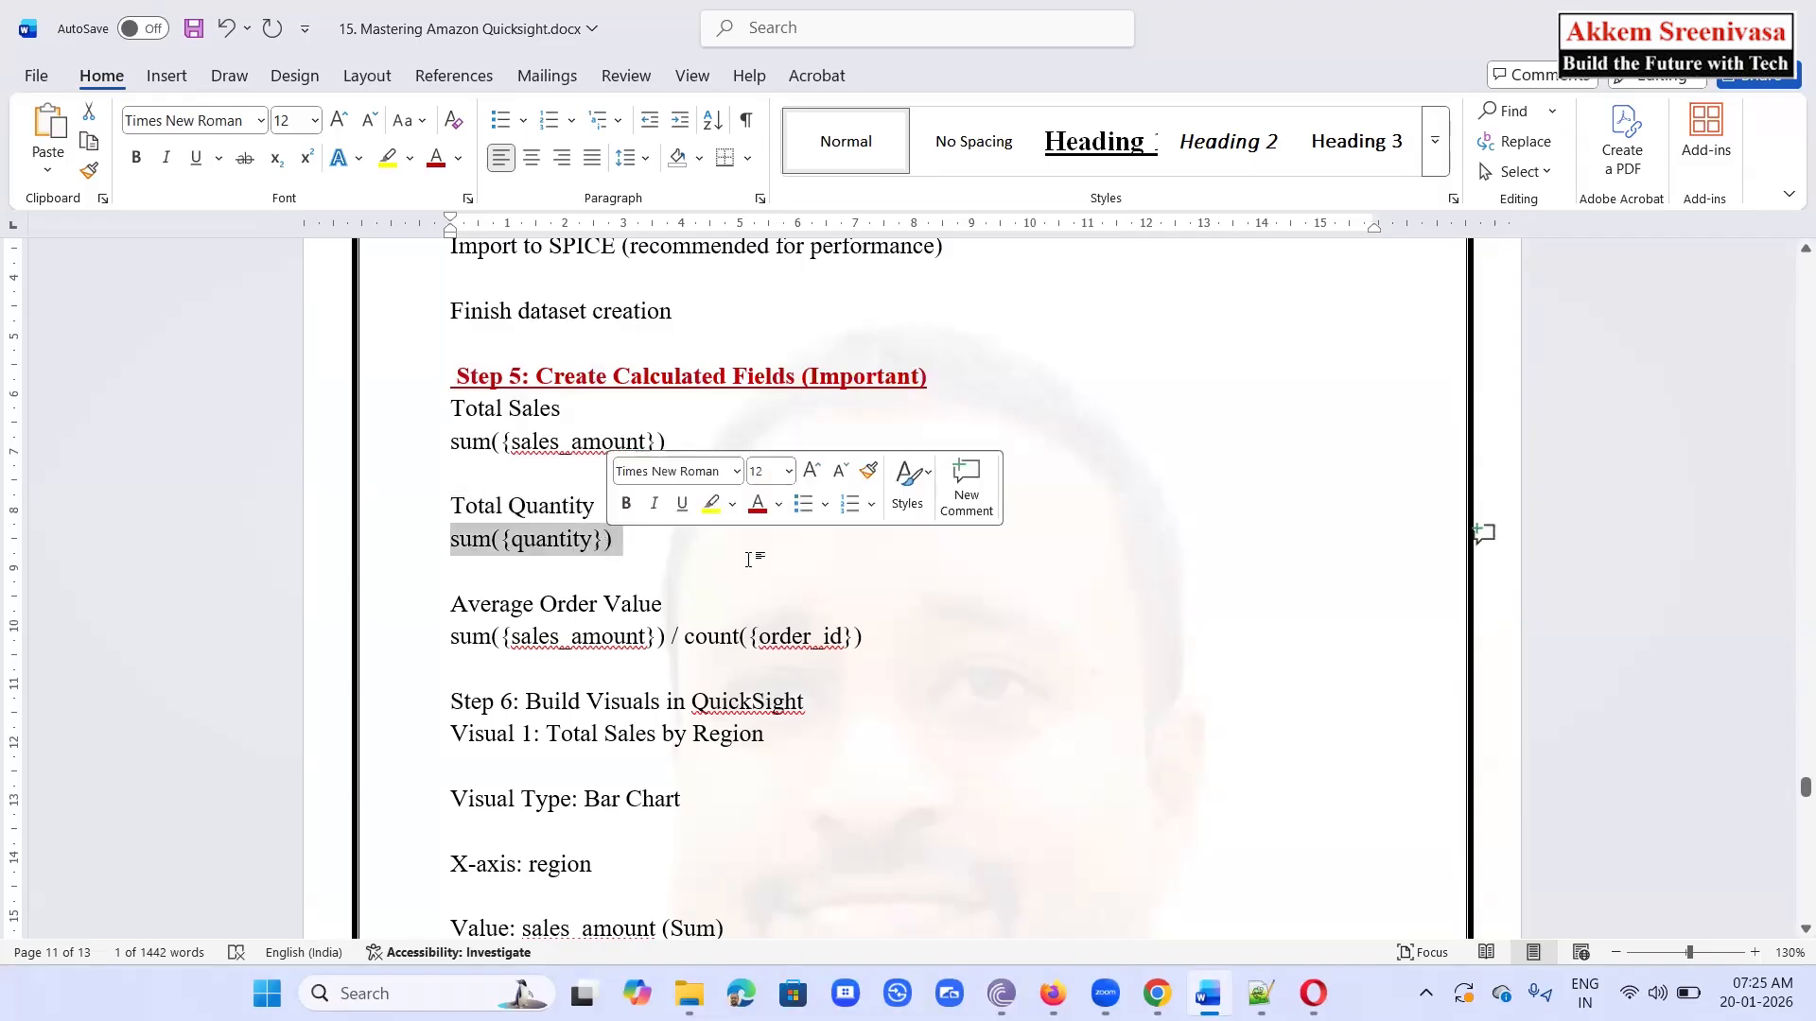
Select the Average Order Value heading in the Word guide and read on to the Step 6 visuals
{"action": "left_click", "coordinate": [716, 602]}
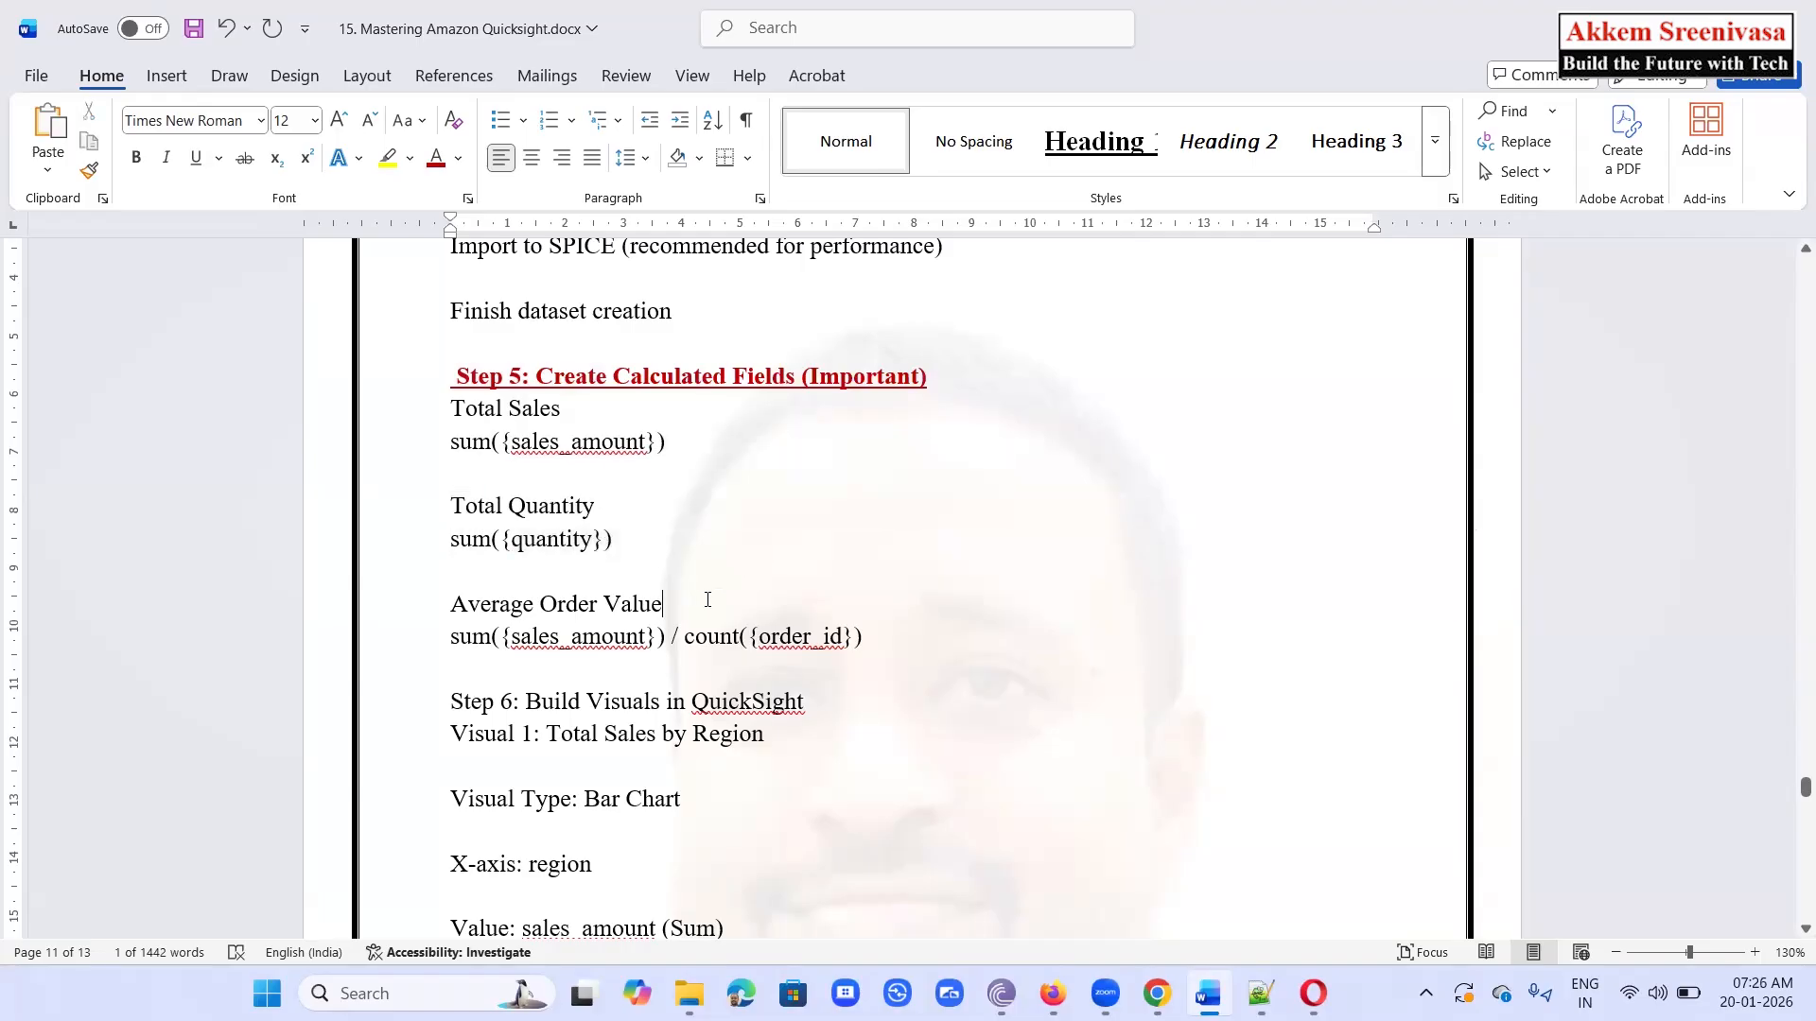
{"action": "left_click_drag", "start_coordinate": [474, 602], "coordinate": [677, 606]}
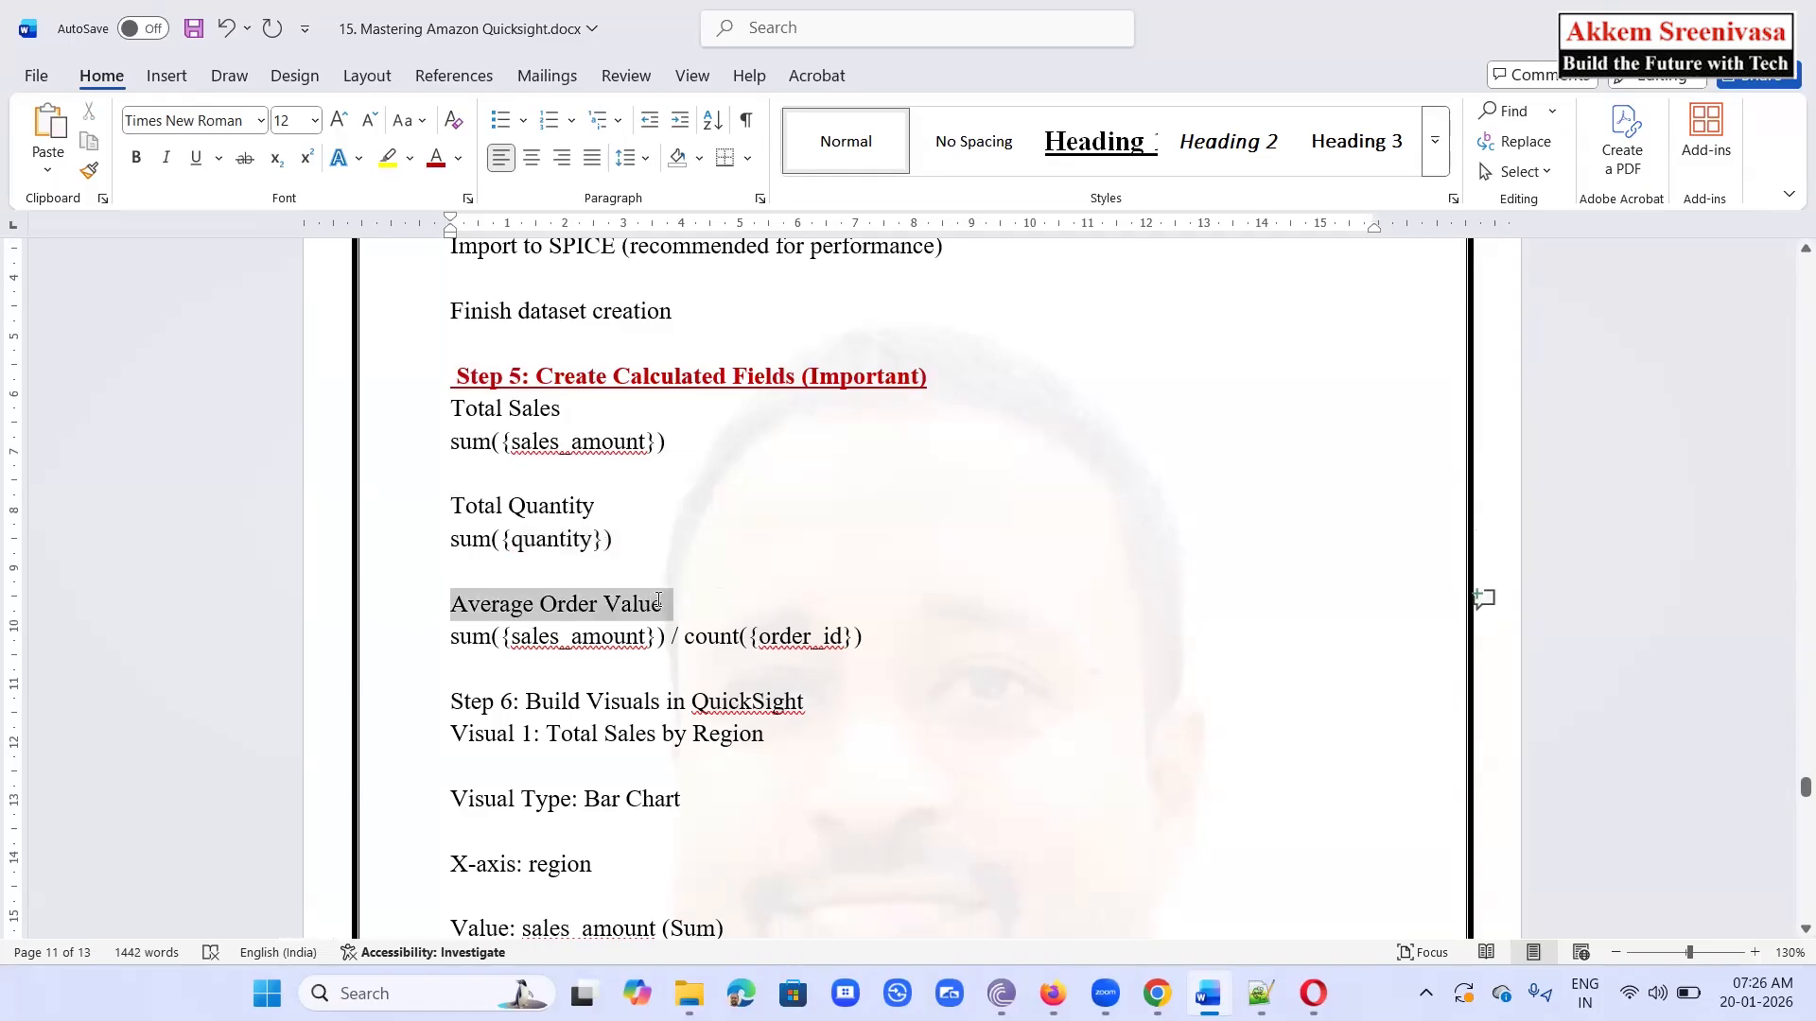
{"action": "scroll", "coordinate": [991, 641], "scroll_direction": "down", "scroll_amount": 3}
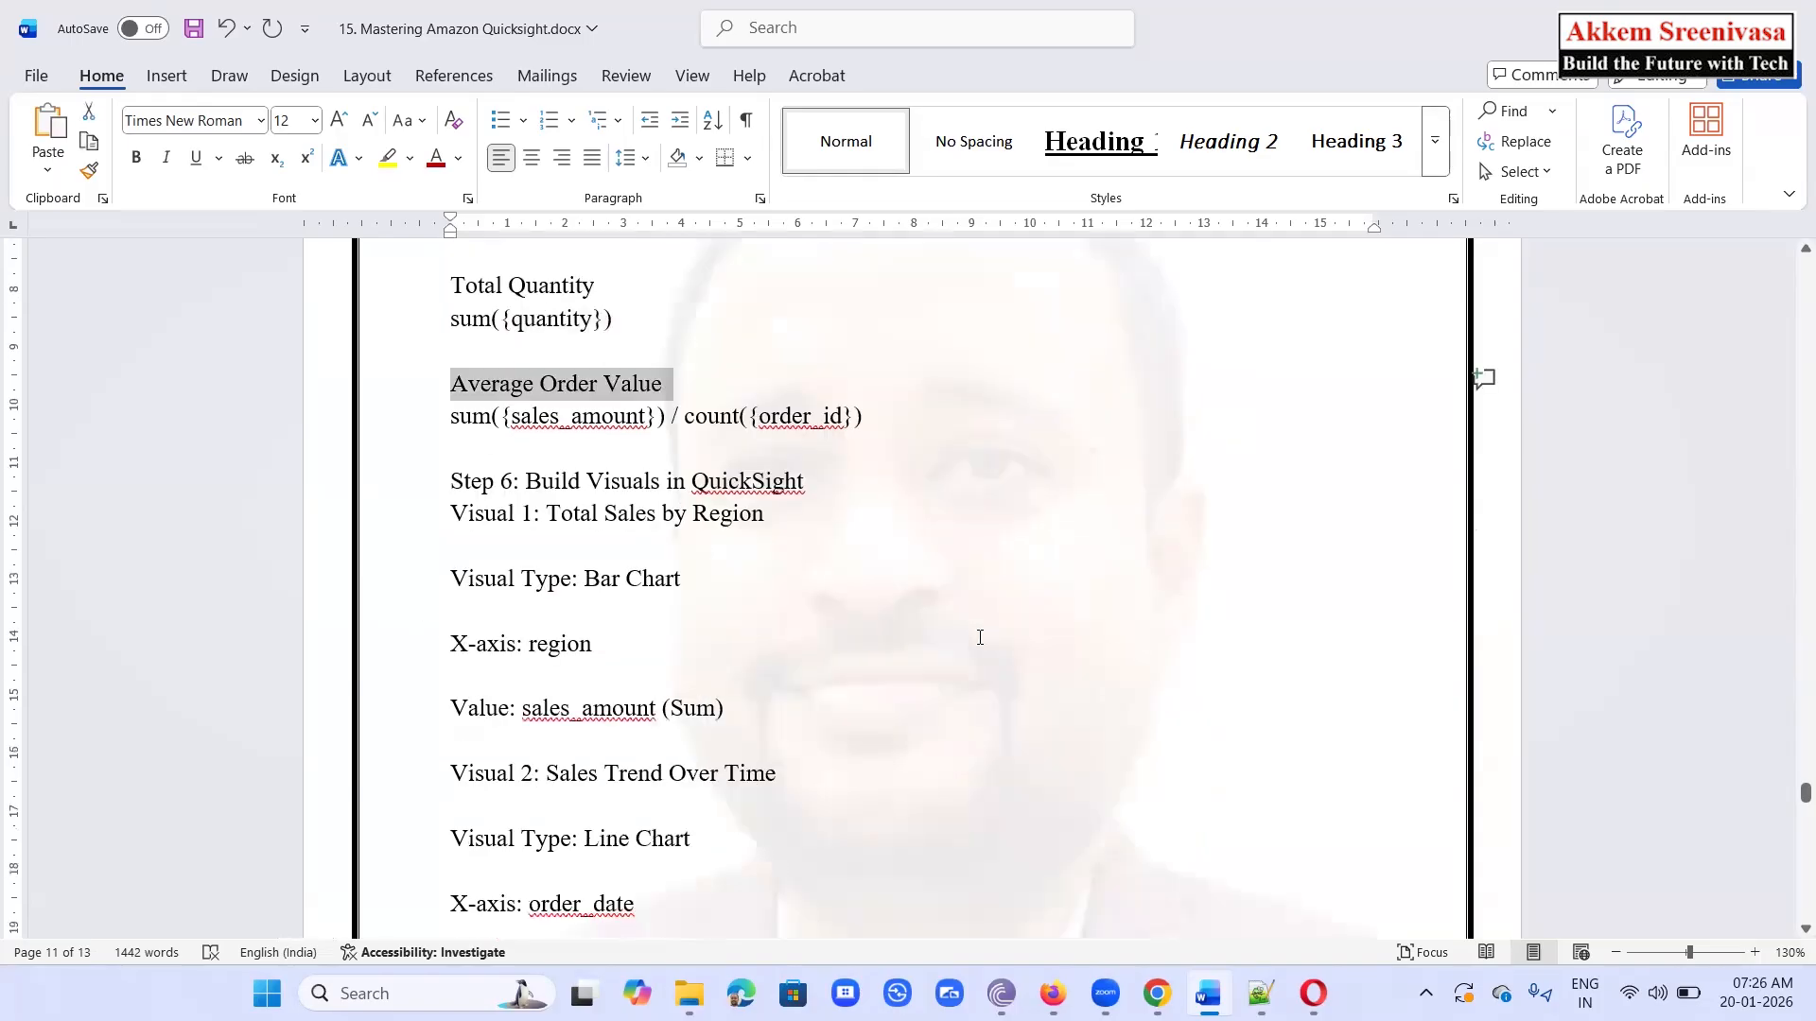
Format the "Step 6: Build Visuals in QuickSight" heading in the Word guide as bold, underlined and red
{"action": "scroll", "coordinate": [927, 573], "scroll_direction": "up", "scroll_amount": 2}
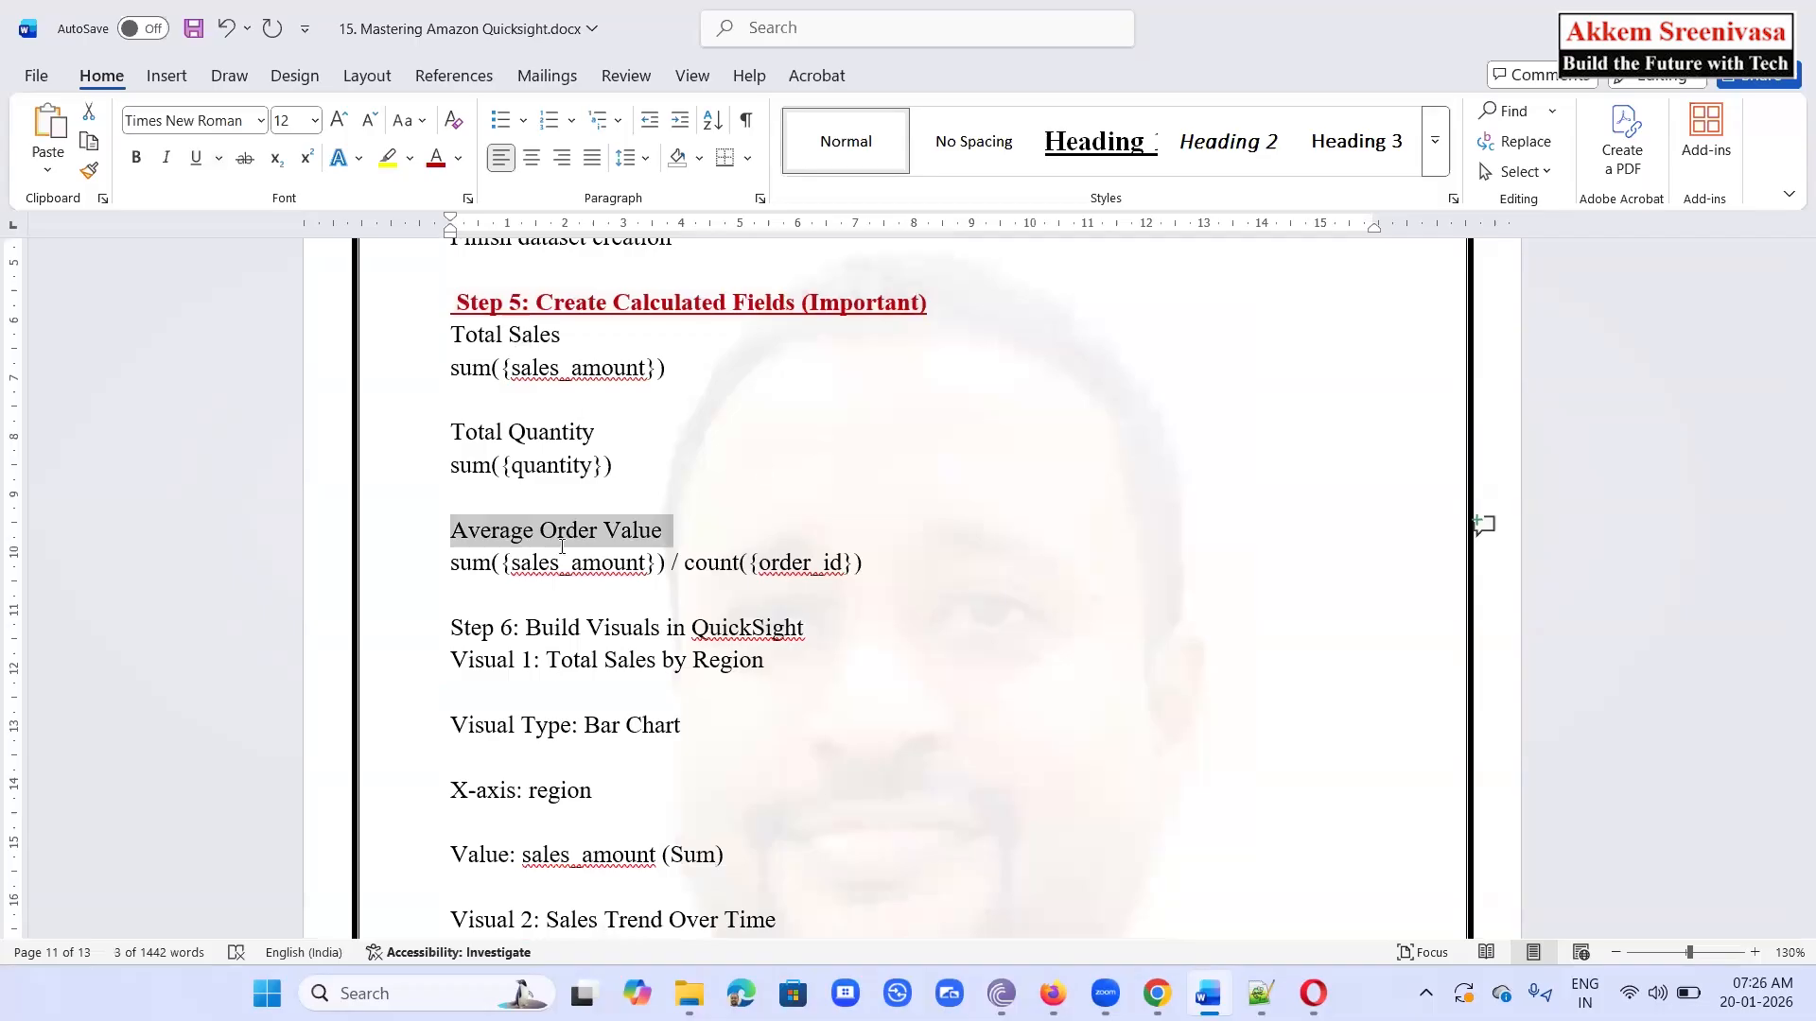
{"action": "left_click", "coordinate": [422, 628]}
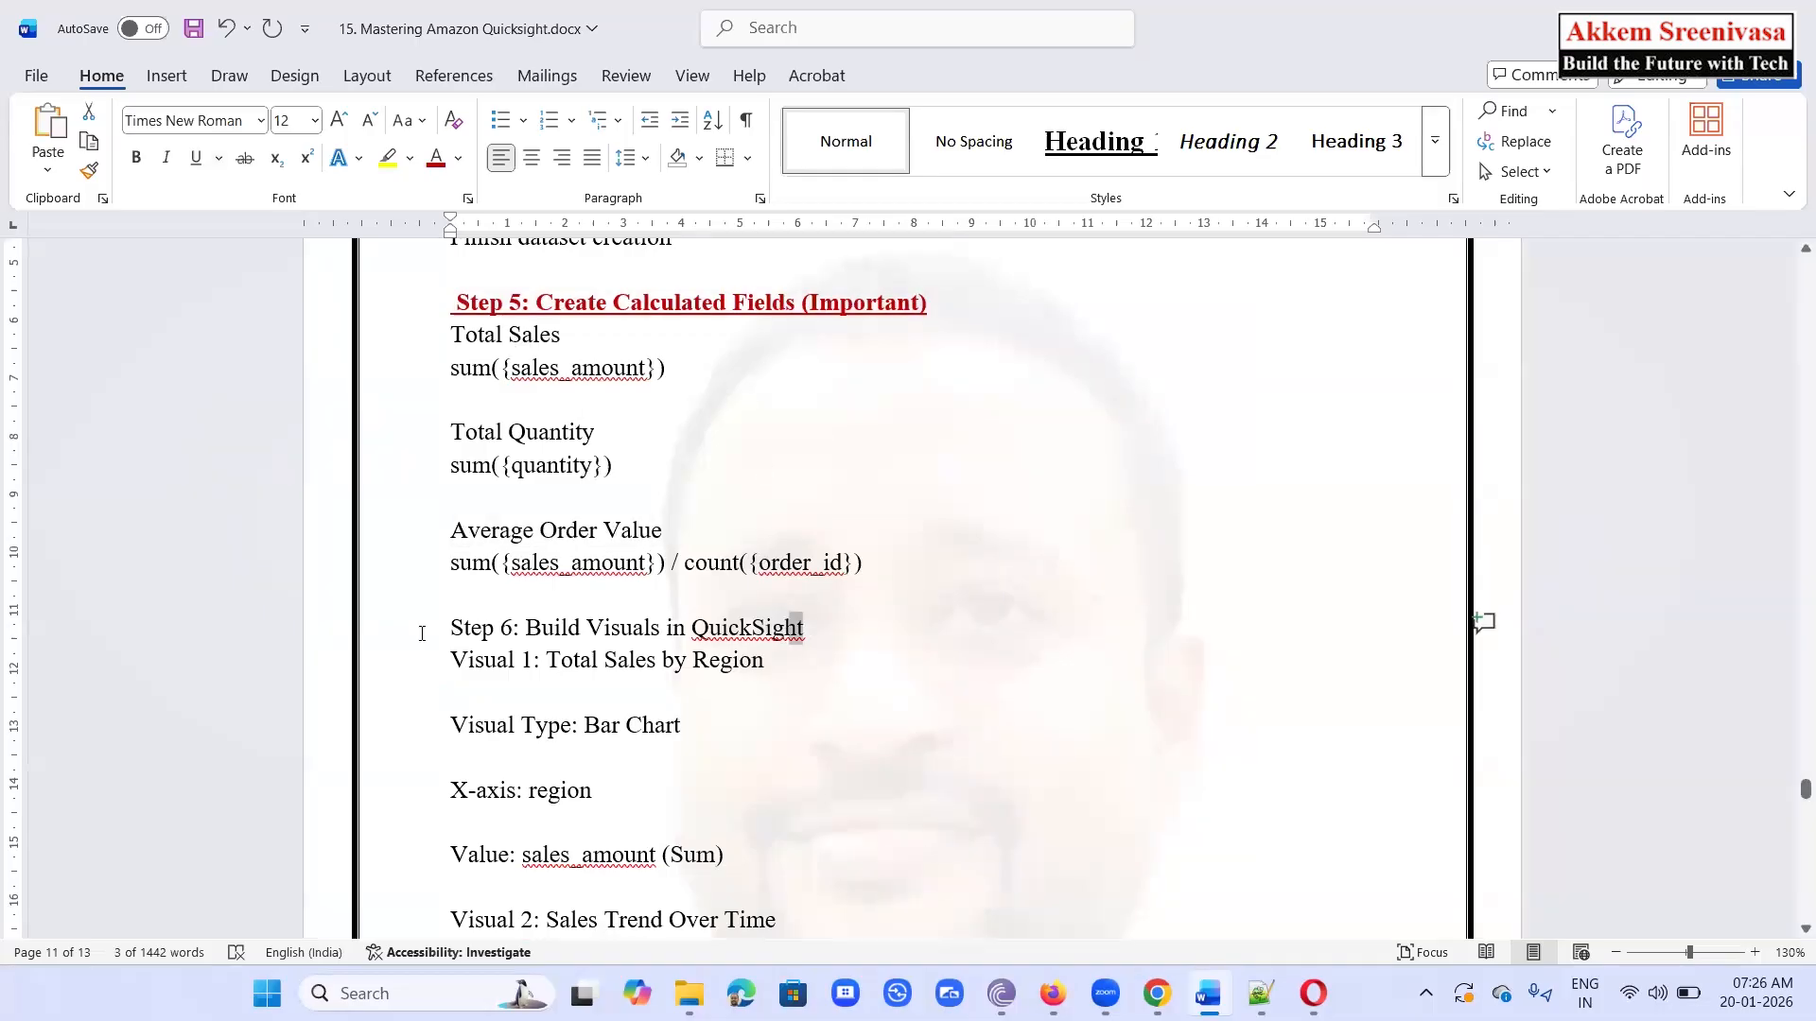
{"action": "key", "text": "ctrl+b"}
{"action": "key", "text": "ctrl+u"}
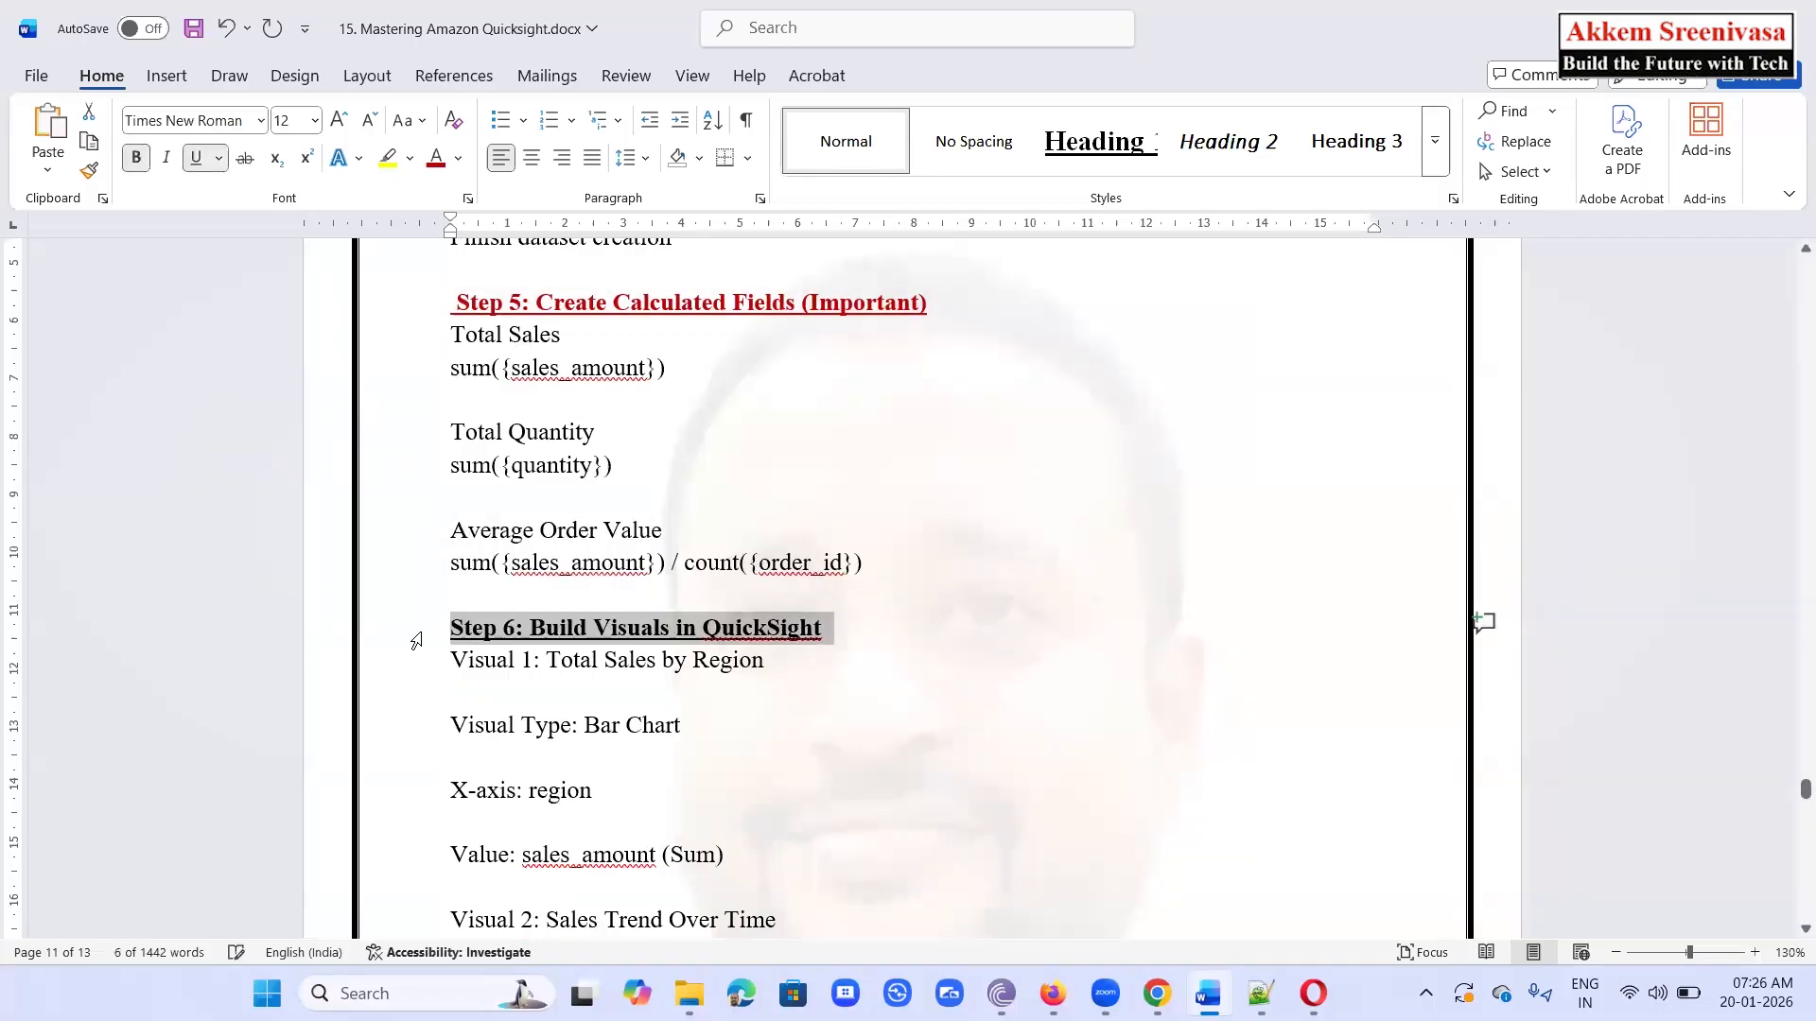
{"action": "left_click", "coordinate": [436, 158]}
{"action": "scroll", "coordinate": [1134, 687], "scroll_direction": "down", "scroll_amount": 2}
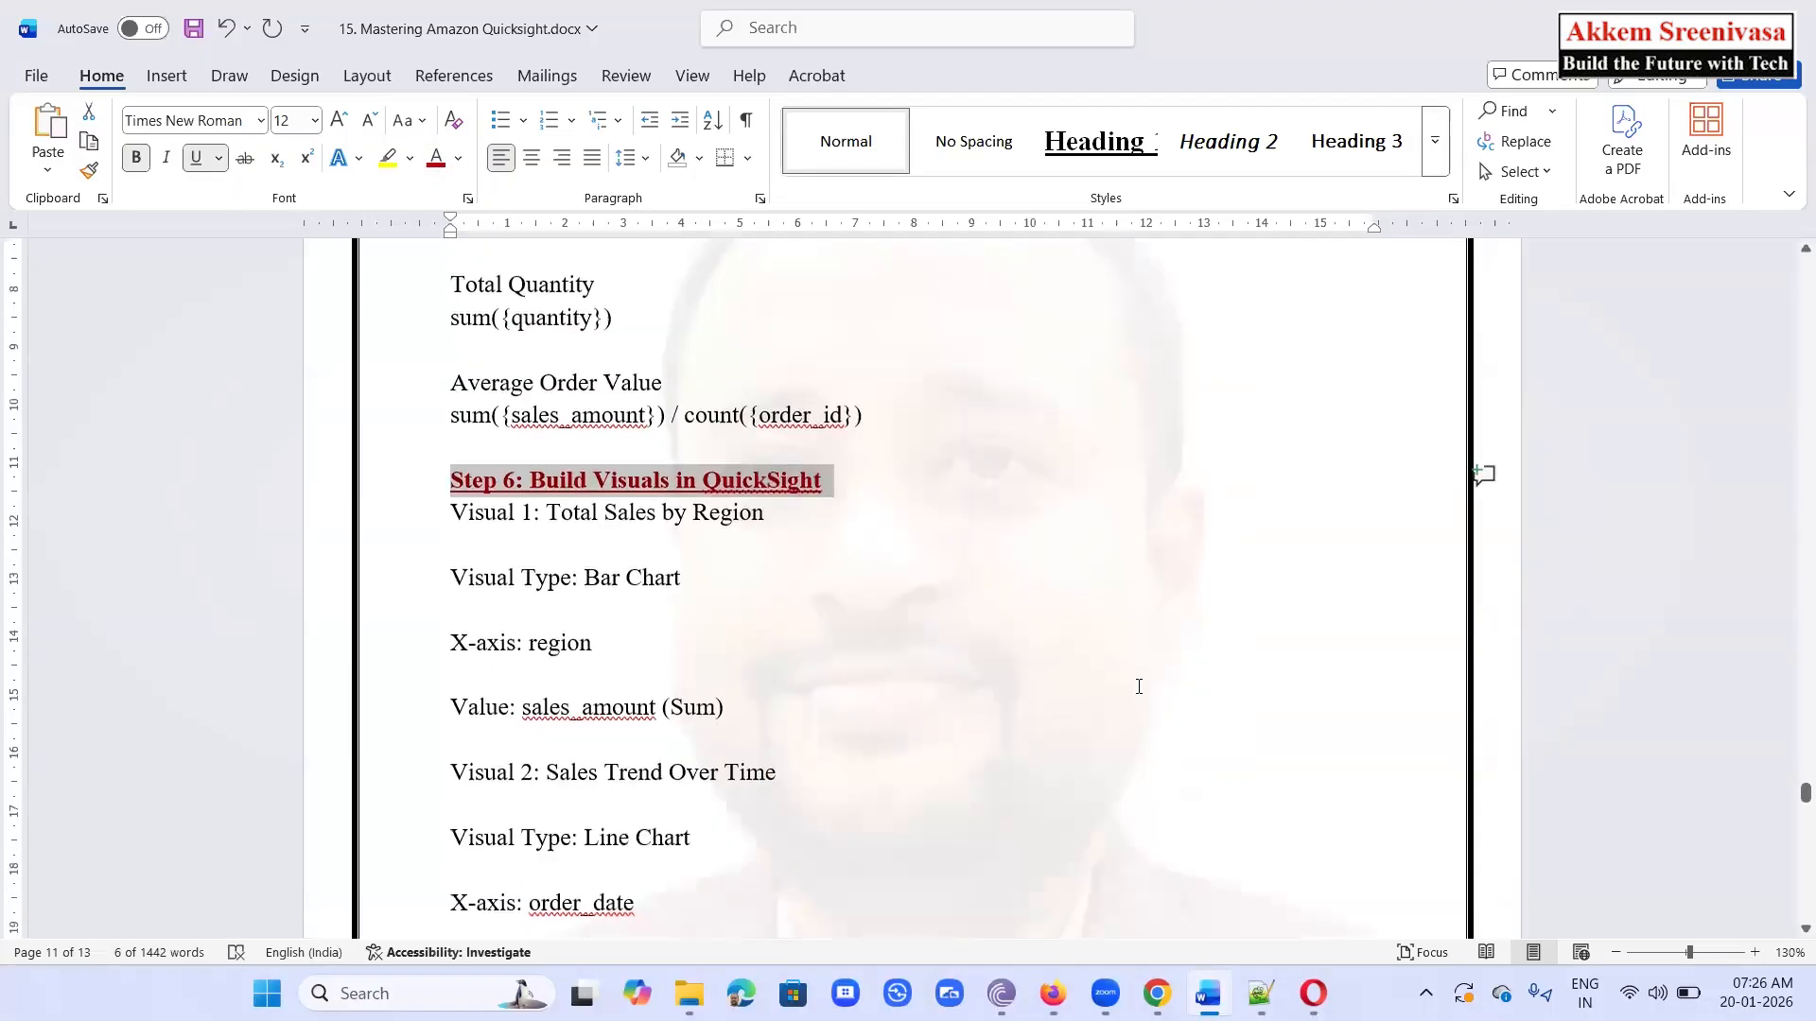
{"action": "scroll", "coordinate": [1139, 687], "scroll_direction": "down", "scroll_amount": 1}
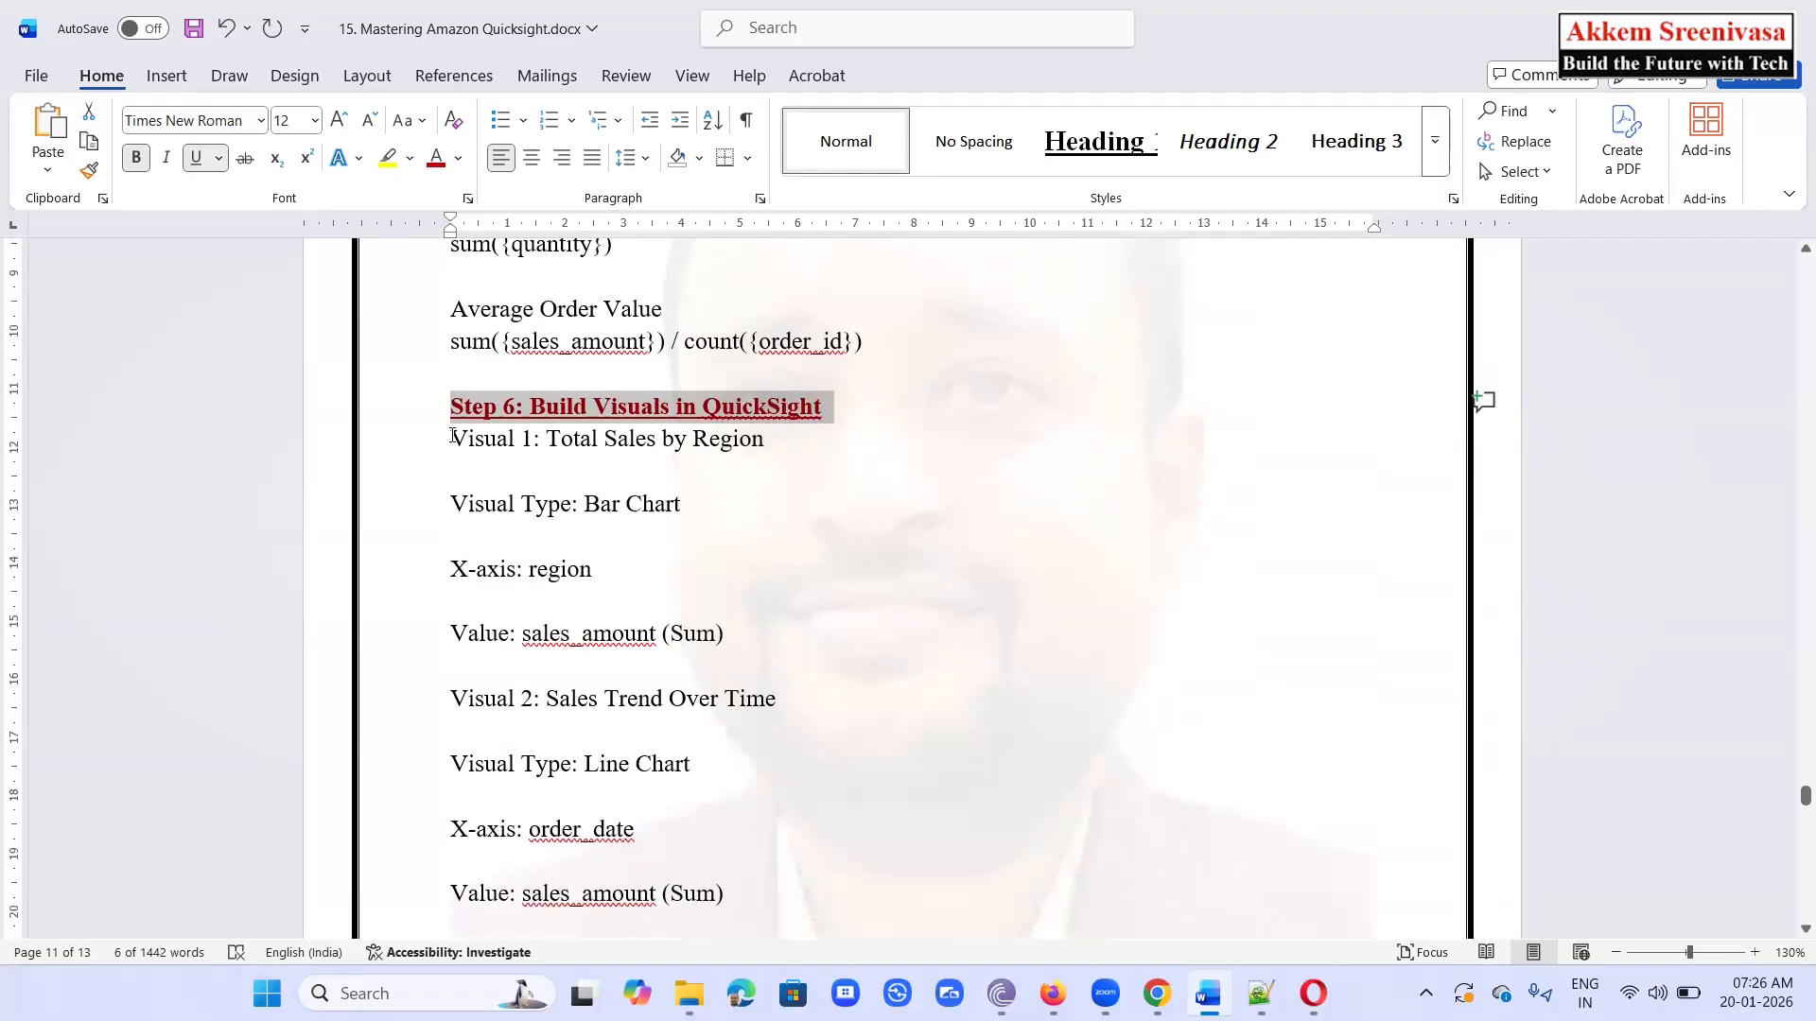
Highlight Visual 1's title and Bar Chart type in the guide, then switch to QuickSight and make the empty visual a vertical bar chart
{"action": "left_click_drag", "start_coordinate": [480, 435], "coordinate": [723, 448]}
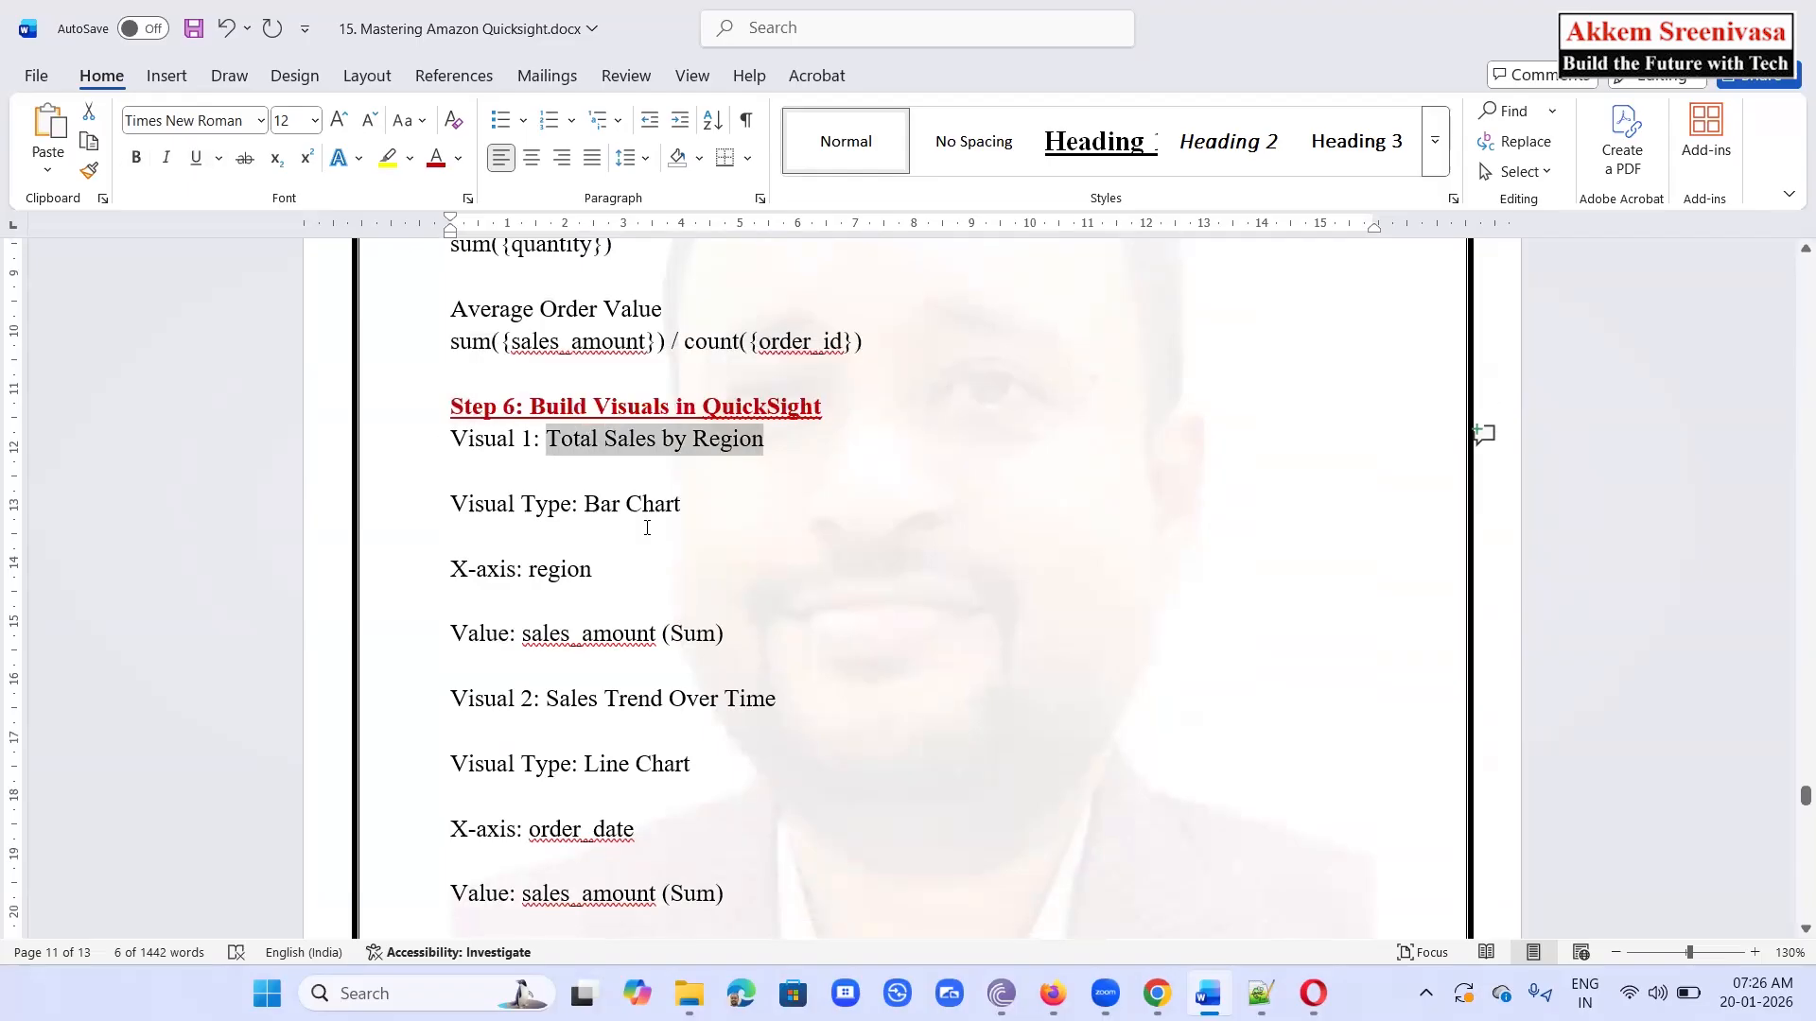
{"action": "left_click_drag", "start_coordinate": [585, 504], "coordinate": [679, 504]}
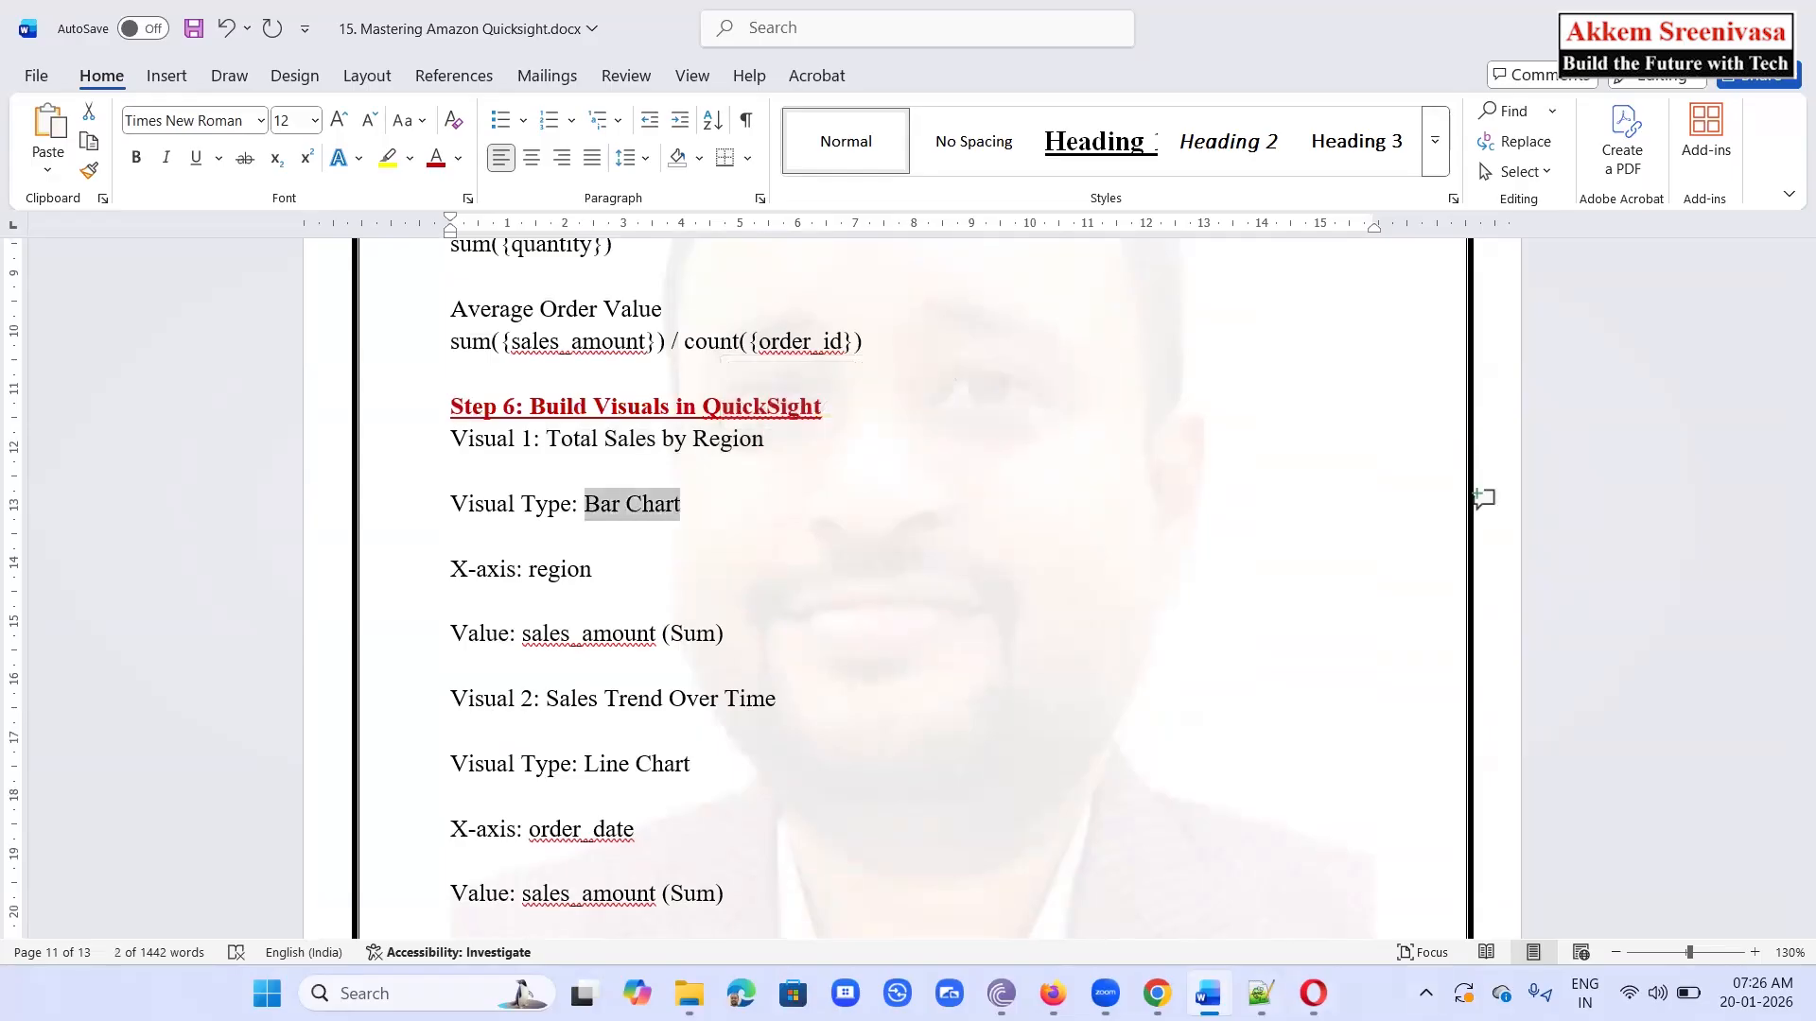
{"action": "left_click", "coordinate": [1157, 992]}
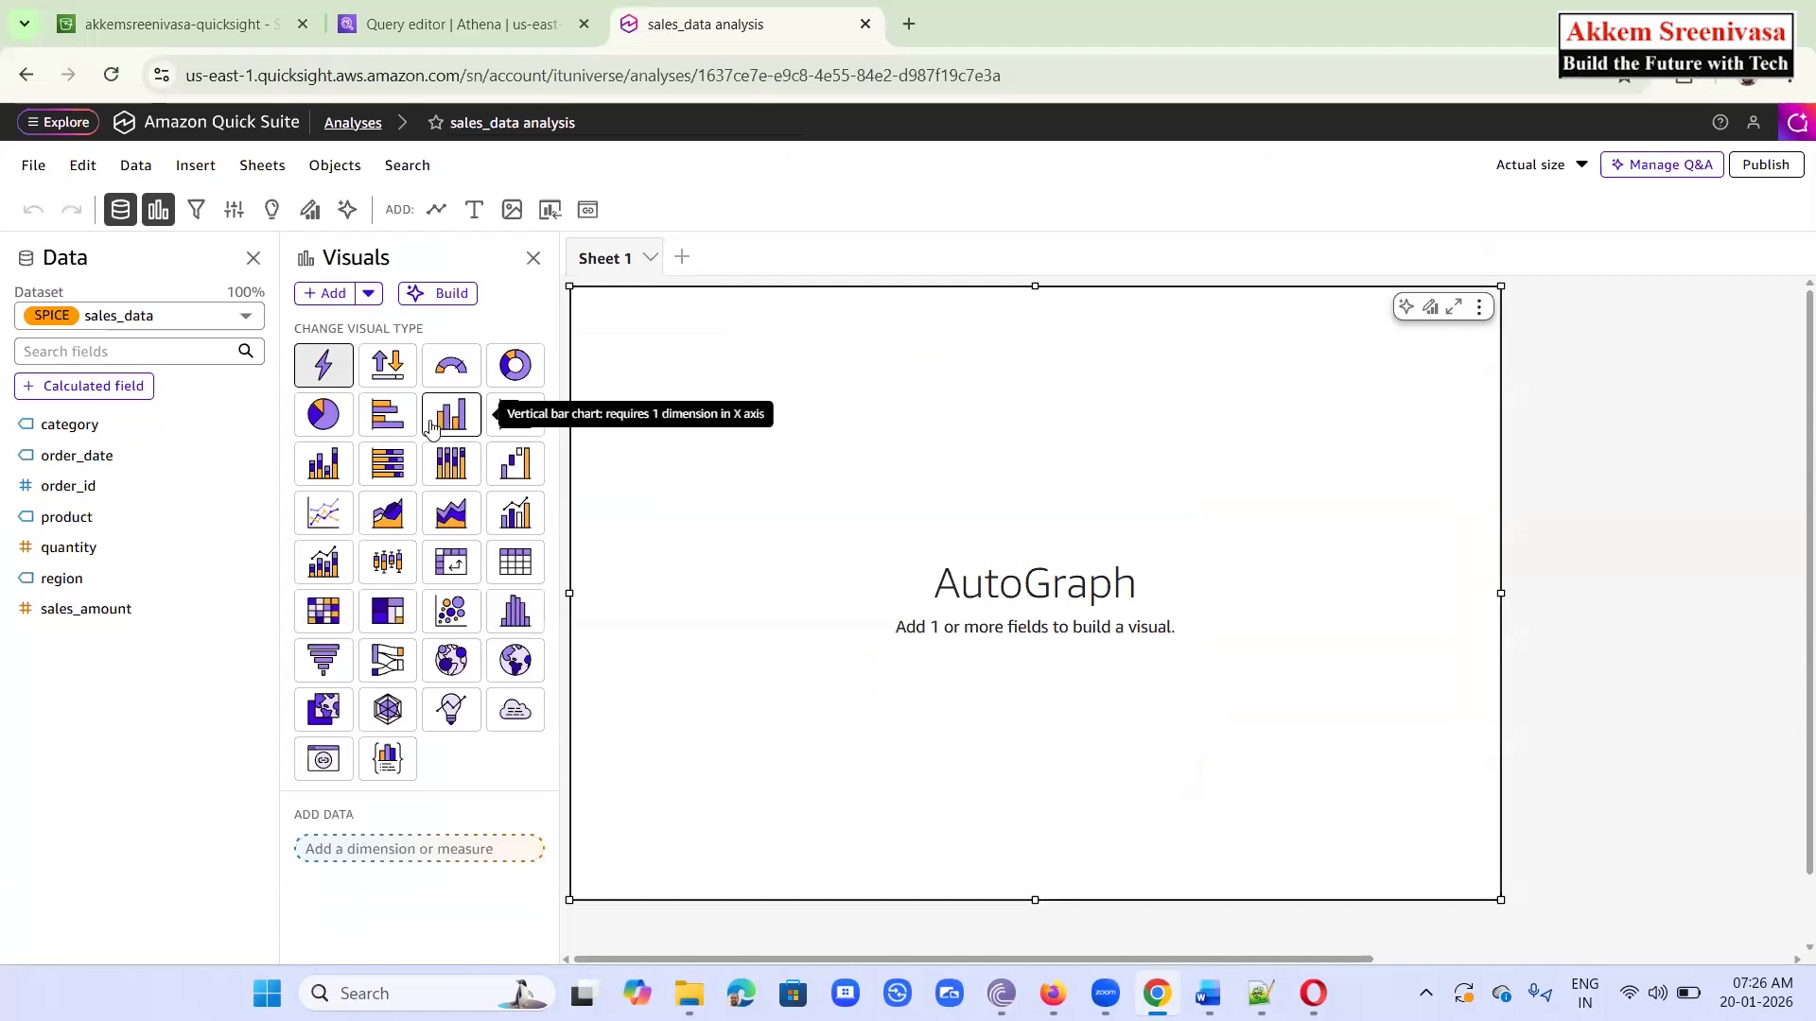
{"action": "left_click", "coordinate": [431, 427]}
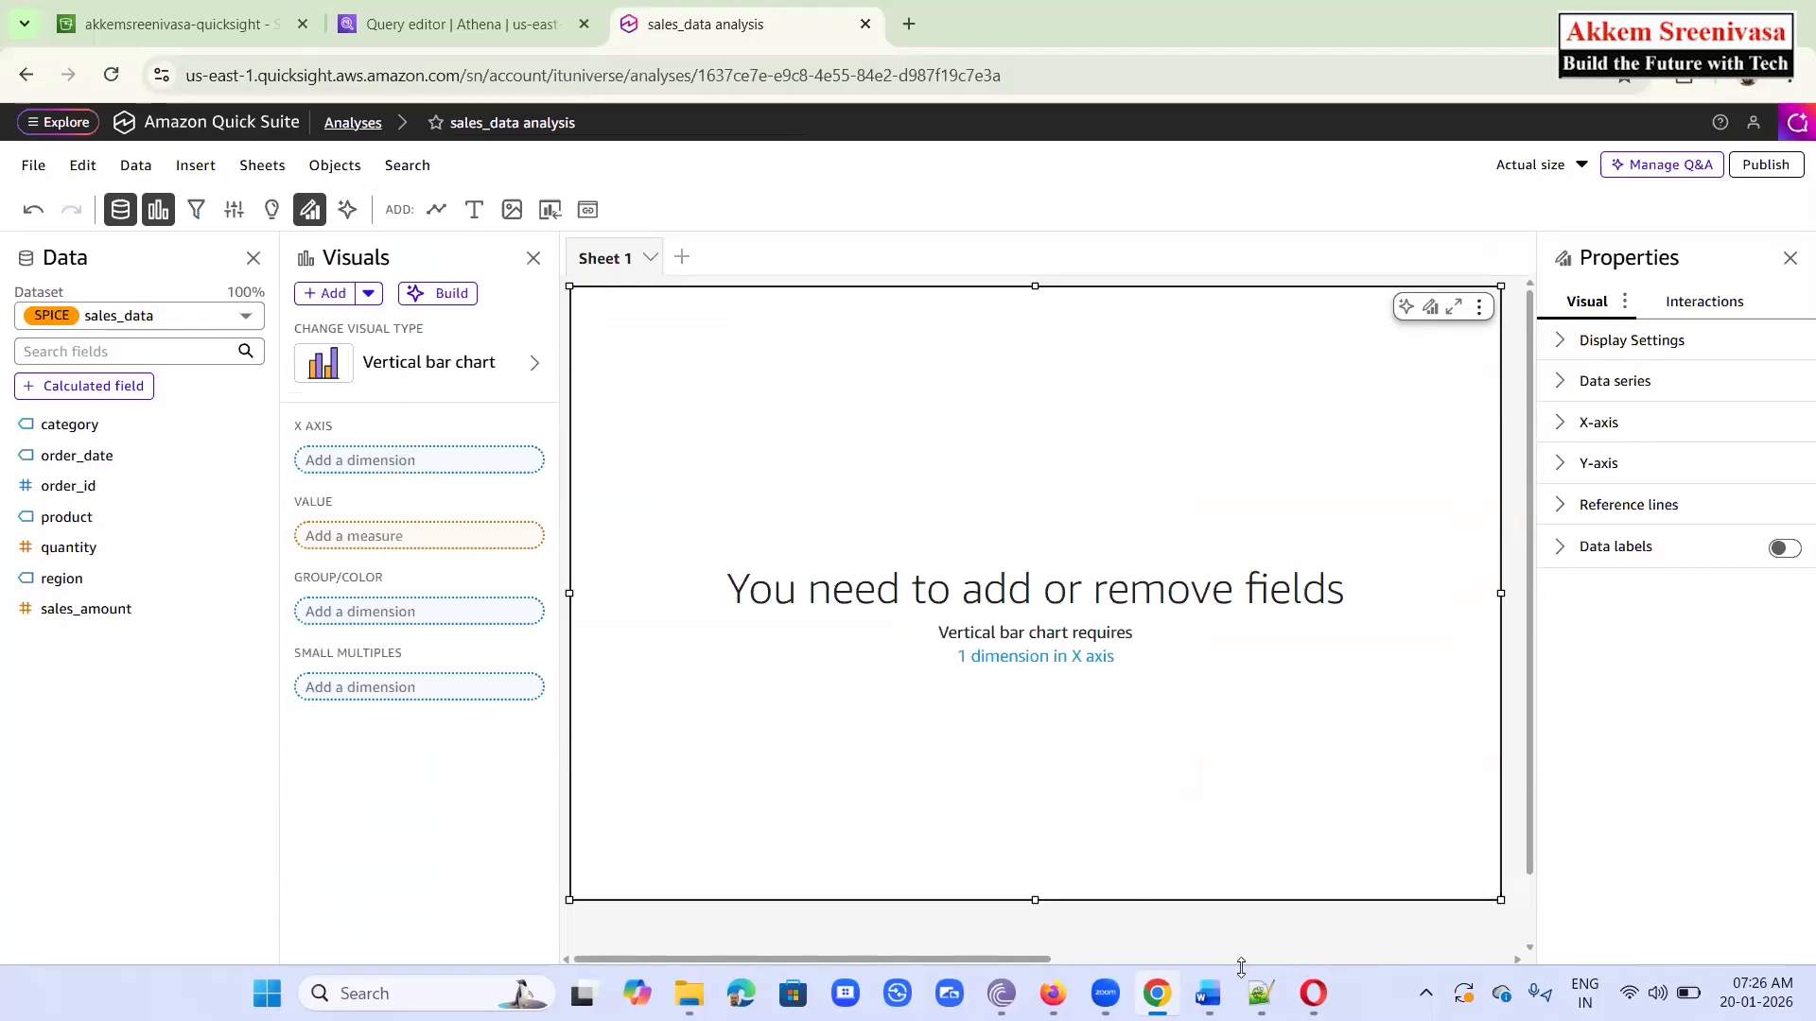
Select Visual 1's X-axis entry in the Word guide and assign region to the bar chart's X axis in QuickSight
{"action": "left_click", "coordinate": [1209, 993]}
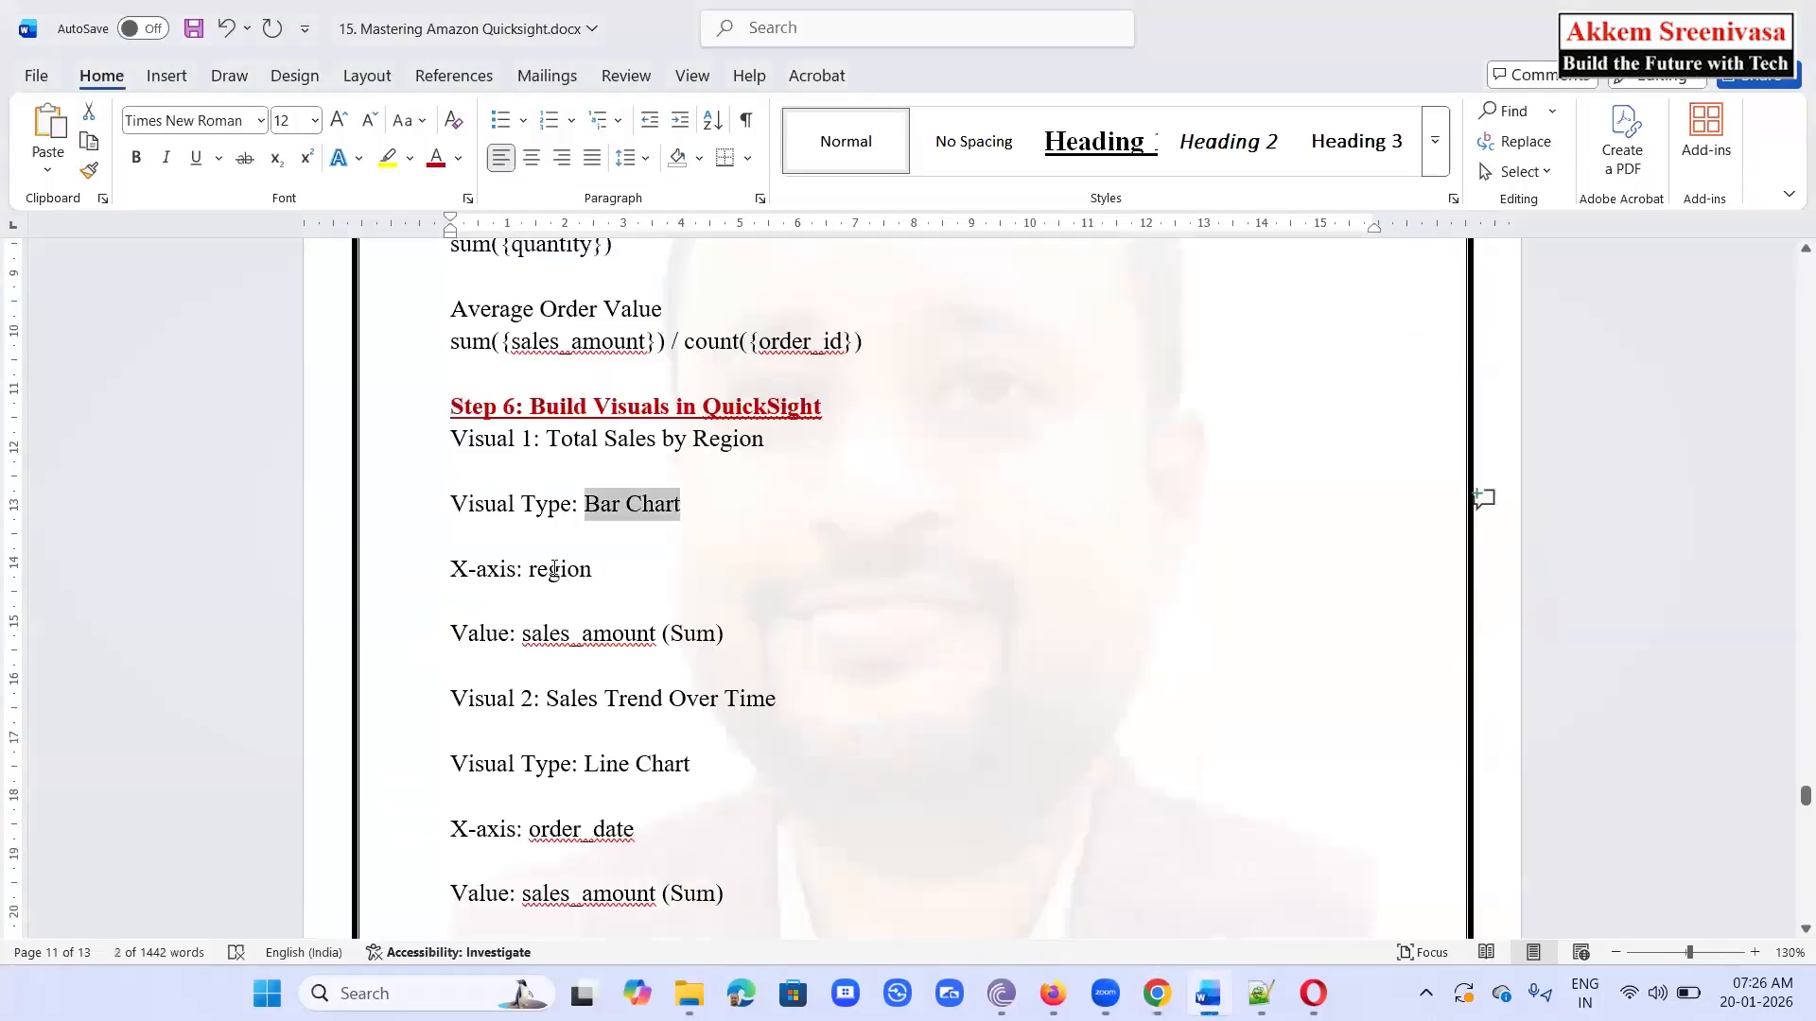
{"action": "double_click", "coordinate": [558, 568]}
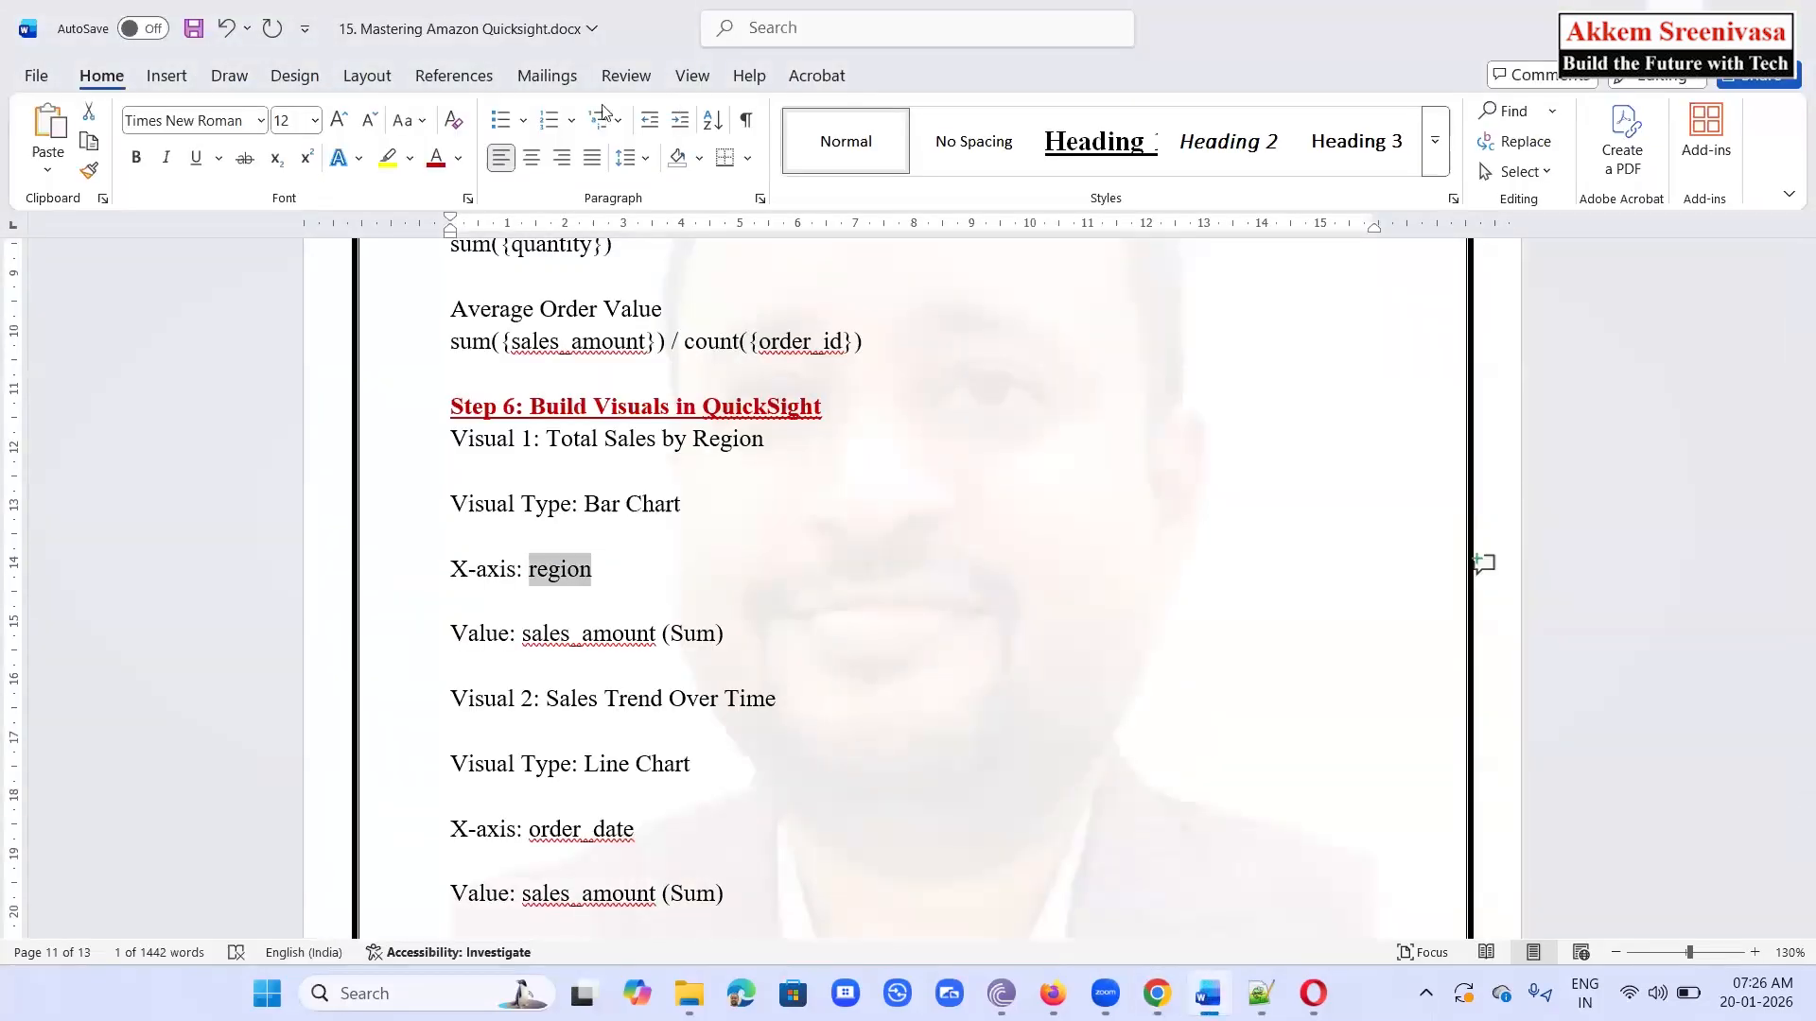
{"action": "key", "text": "alt+Tab"}
{"action": "left_click", "coordinate": [428, 463]}
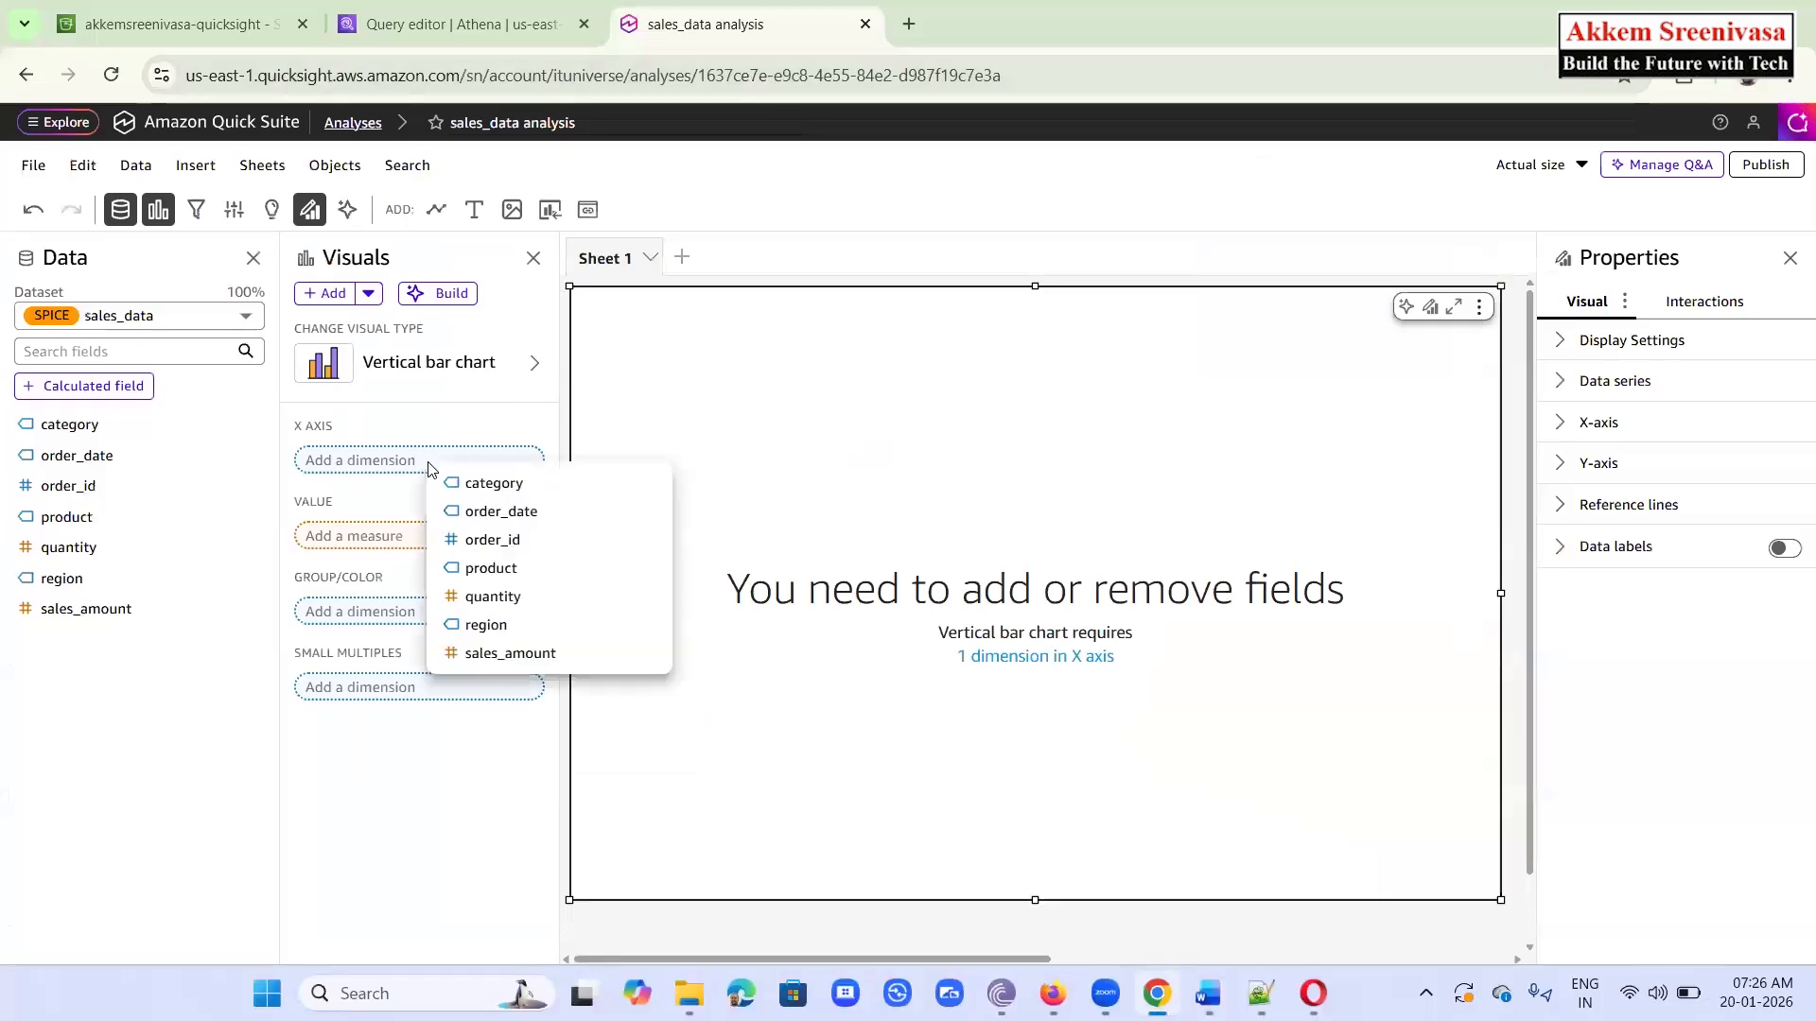
{"action": "left_click", "coordinate": [480, 627]}
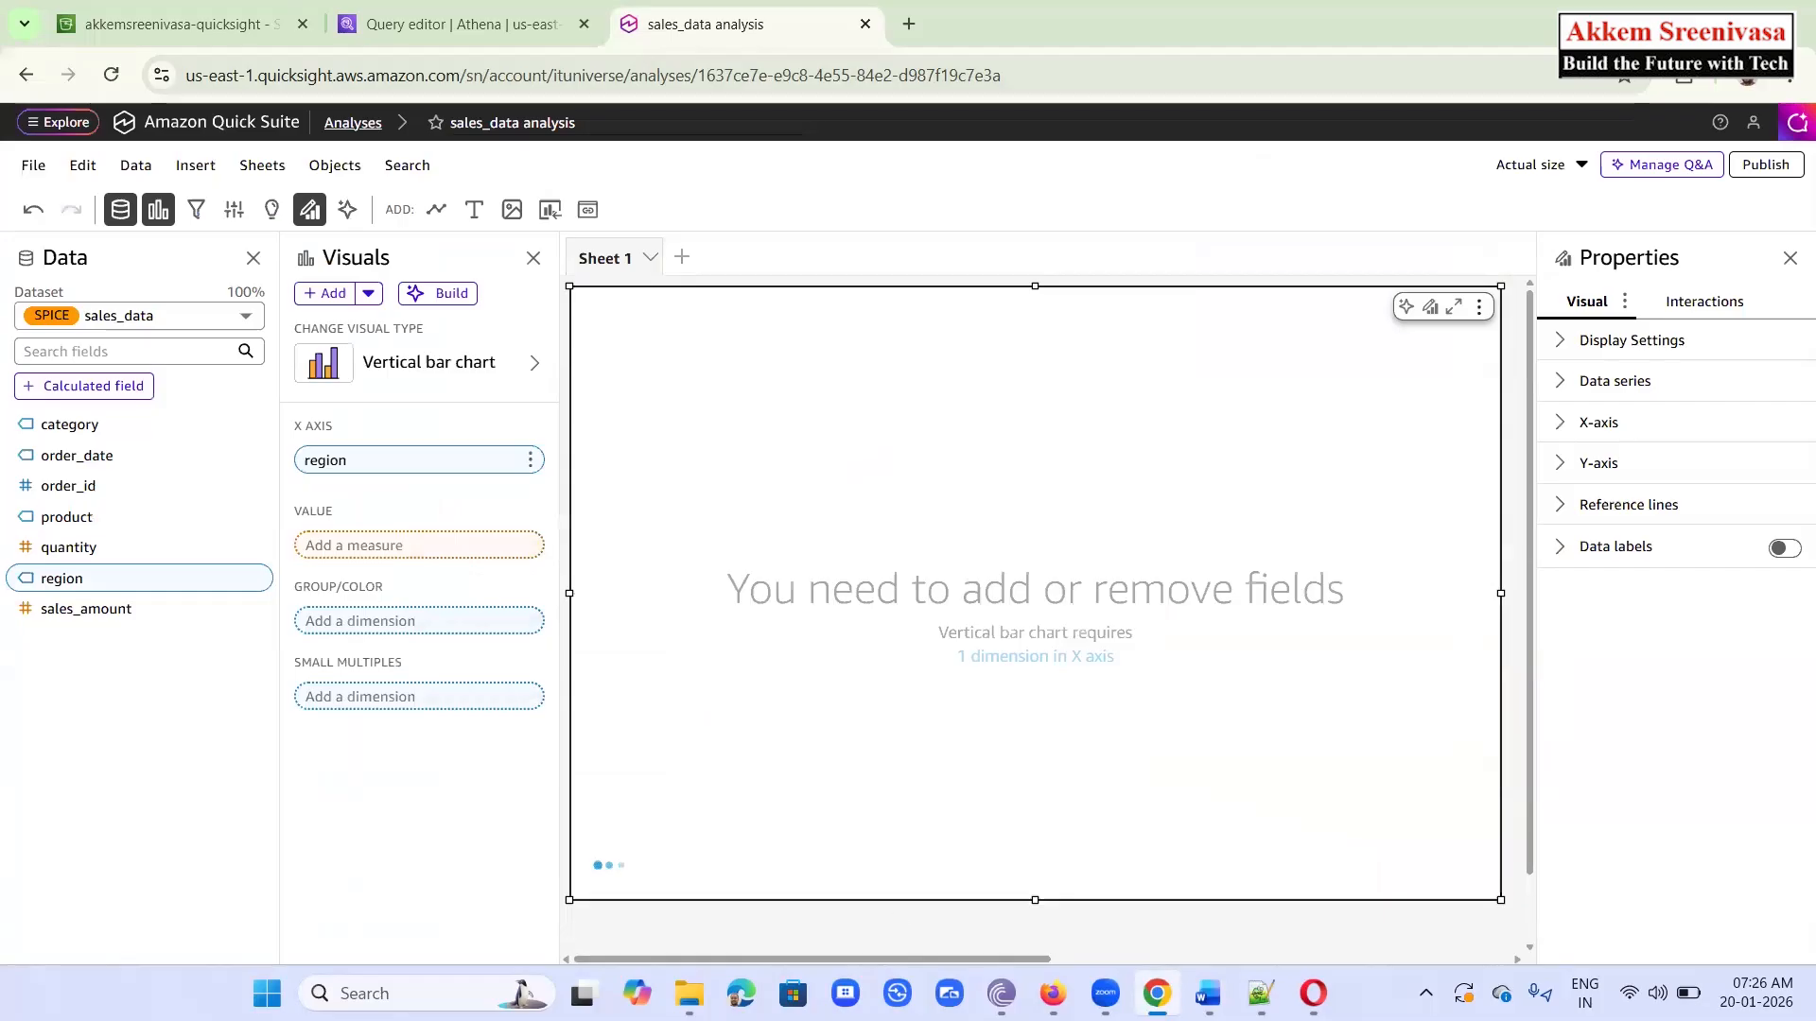
Check Visual 1's value entry in the Word guide and add sales_amount as the bar chart's value in QuickSight
{"action": "left_click", "coordinate": [1207, 993]}
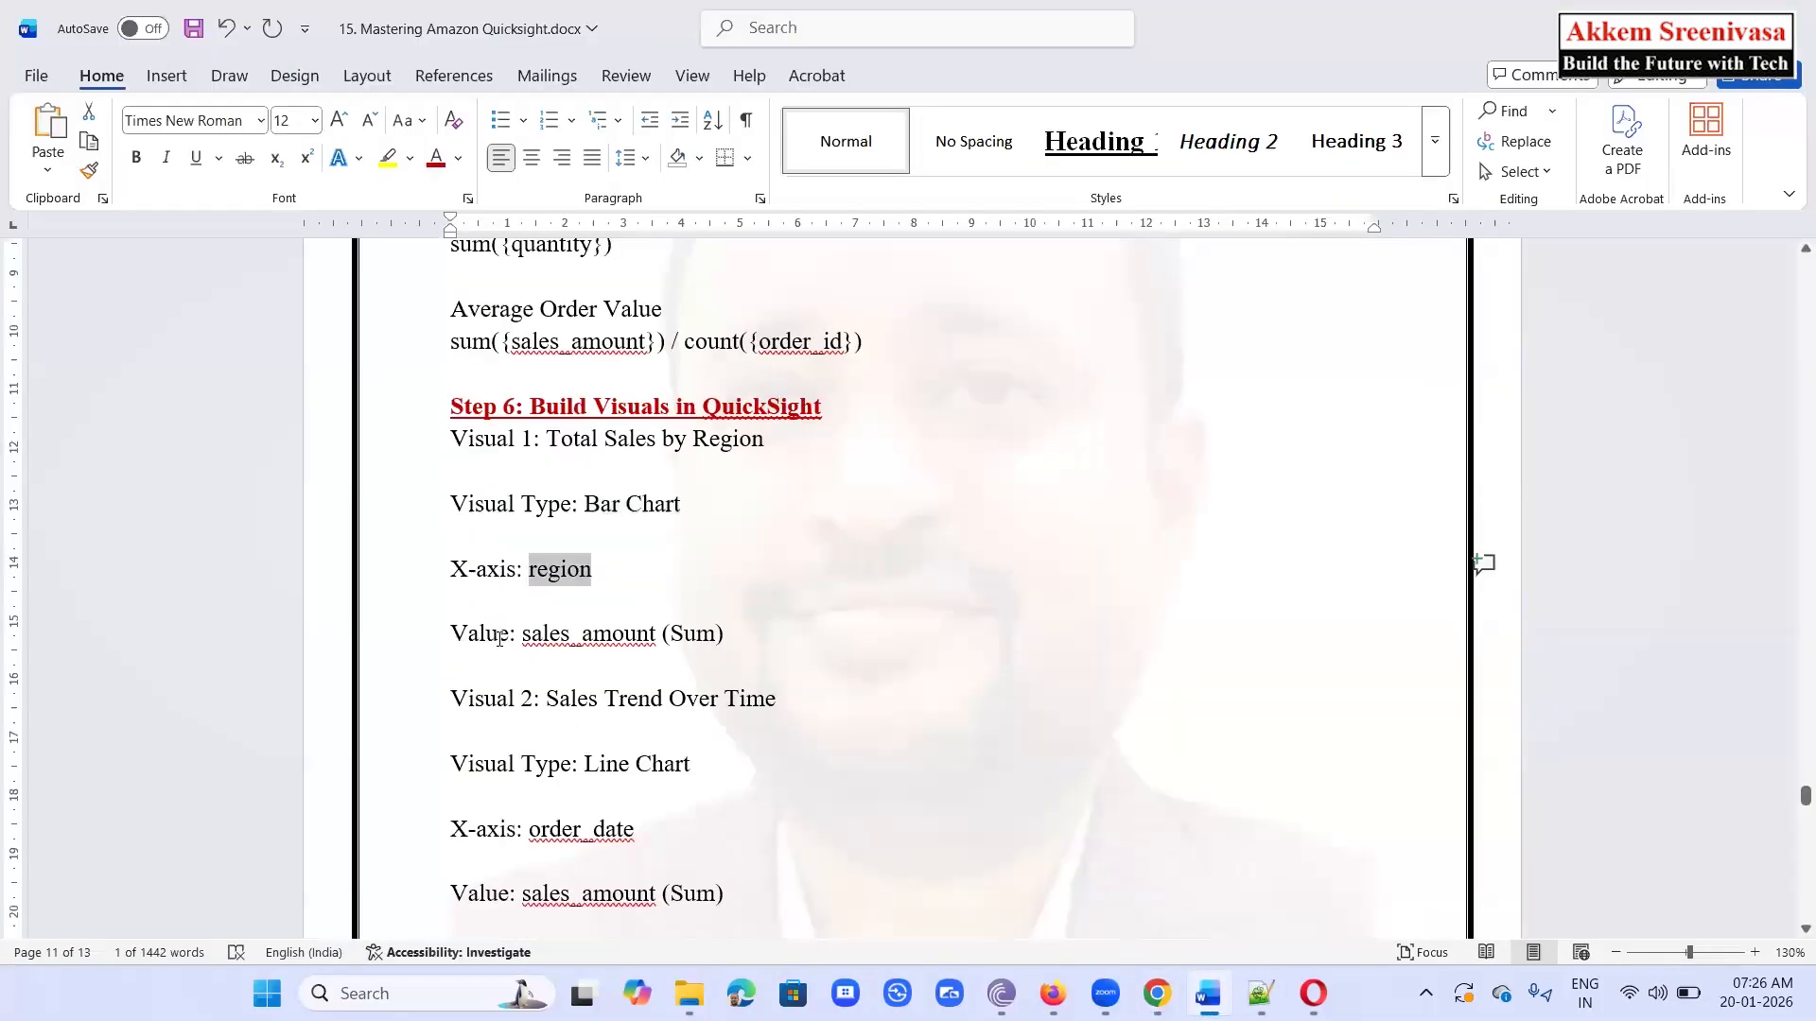
{"action": "double_click", "coordinate": [533, 643]}
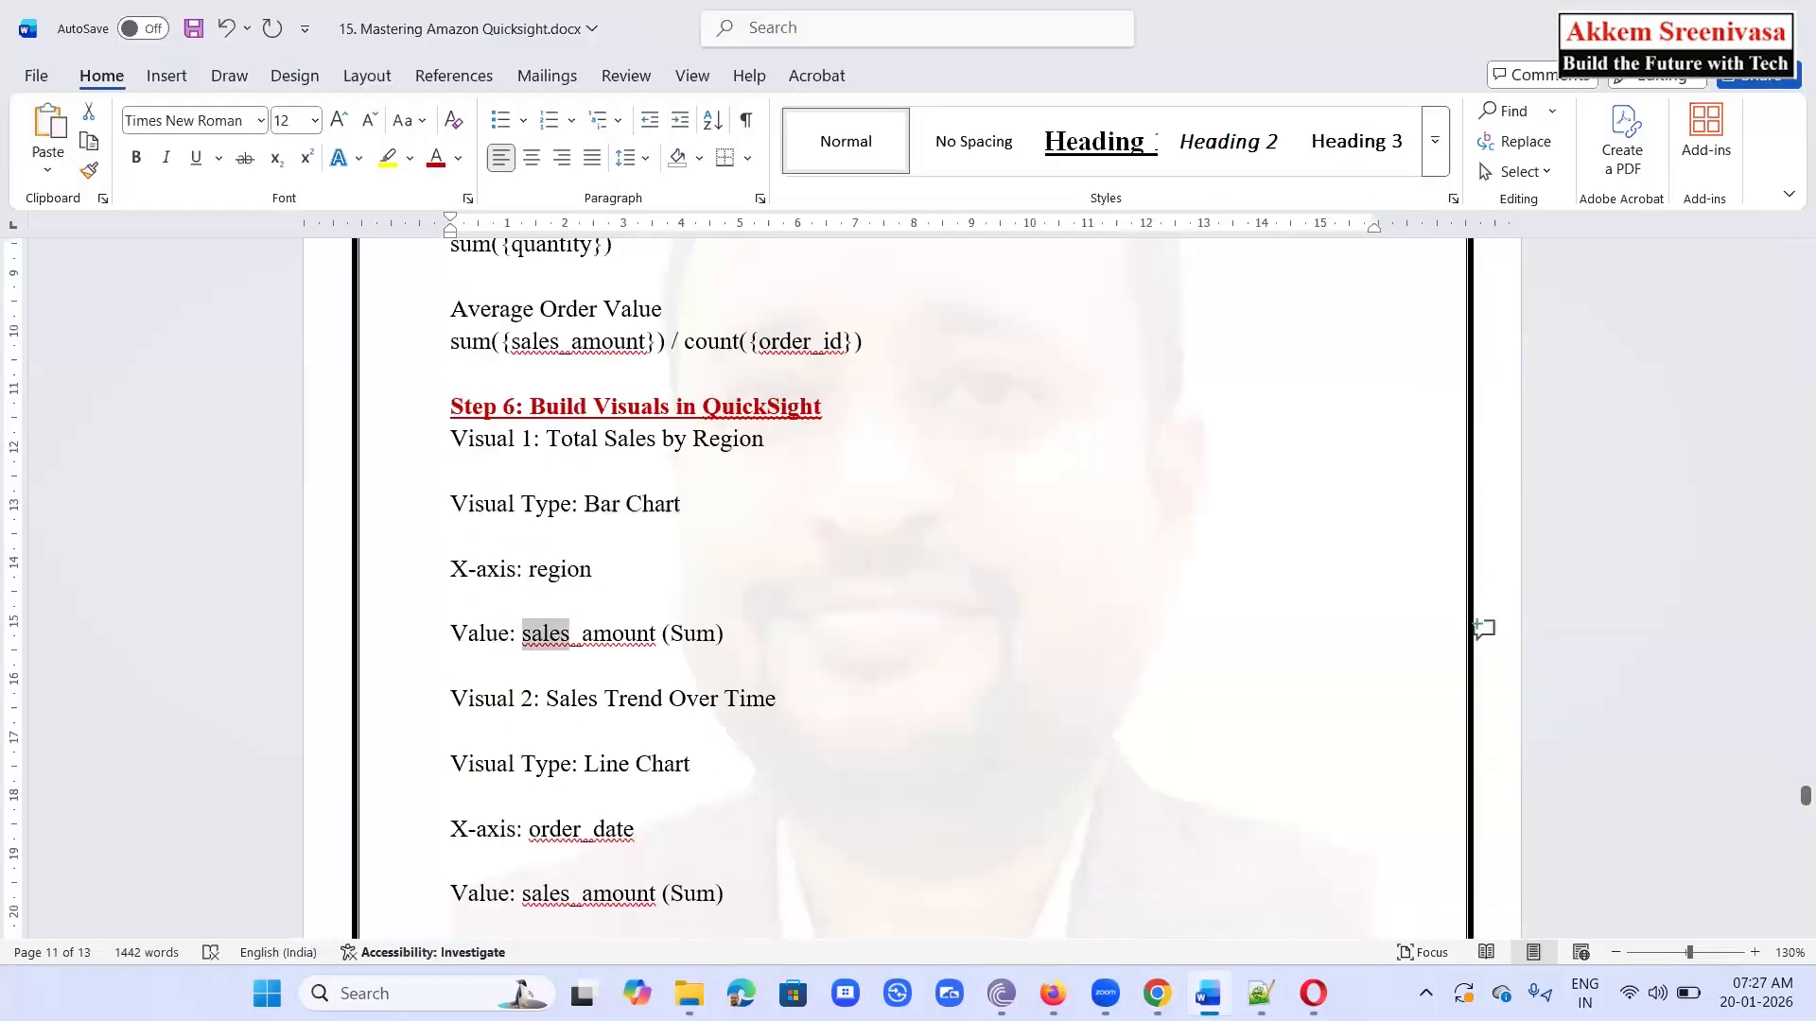
{"action": "mouse_move", "coordinate": [1207, 993]}
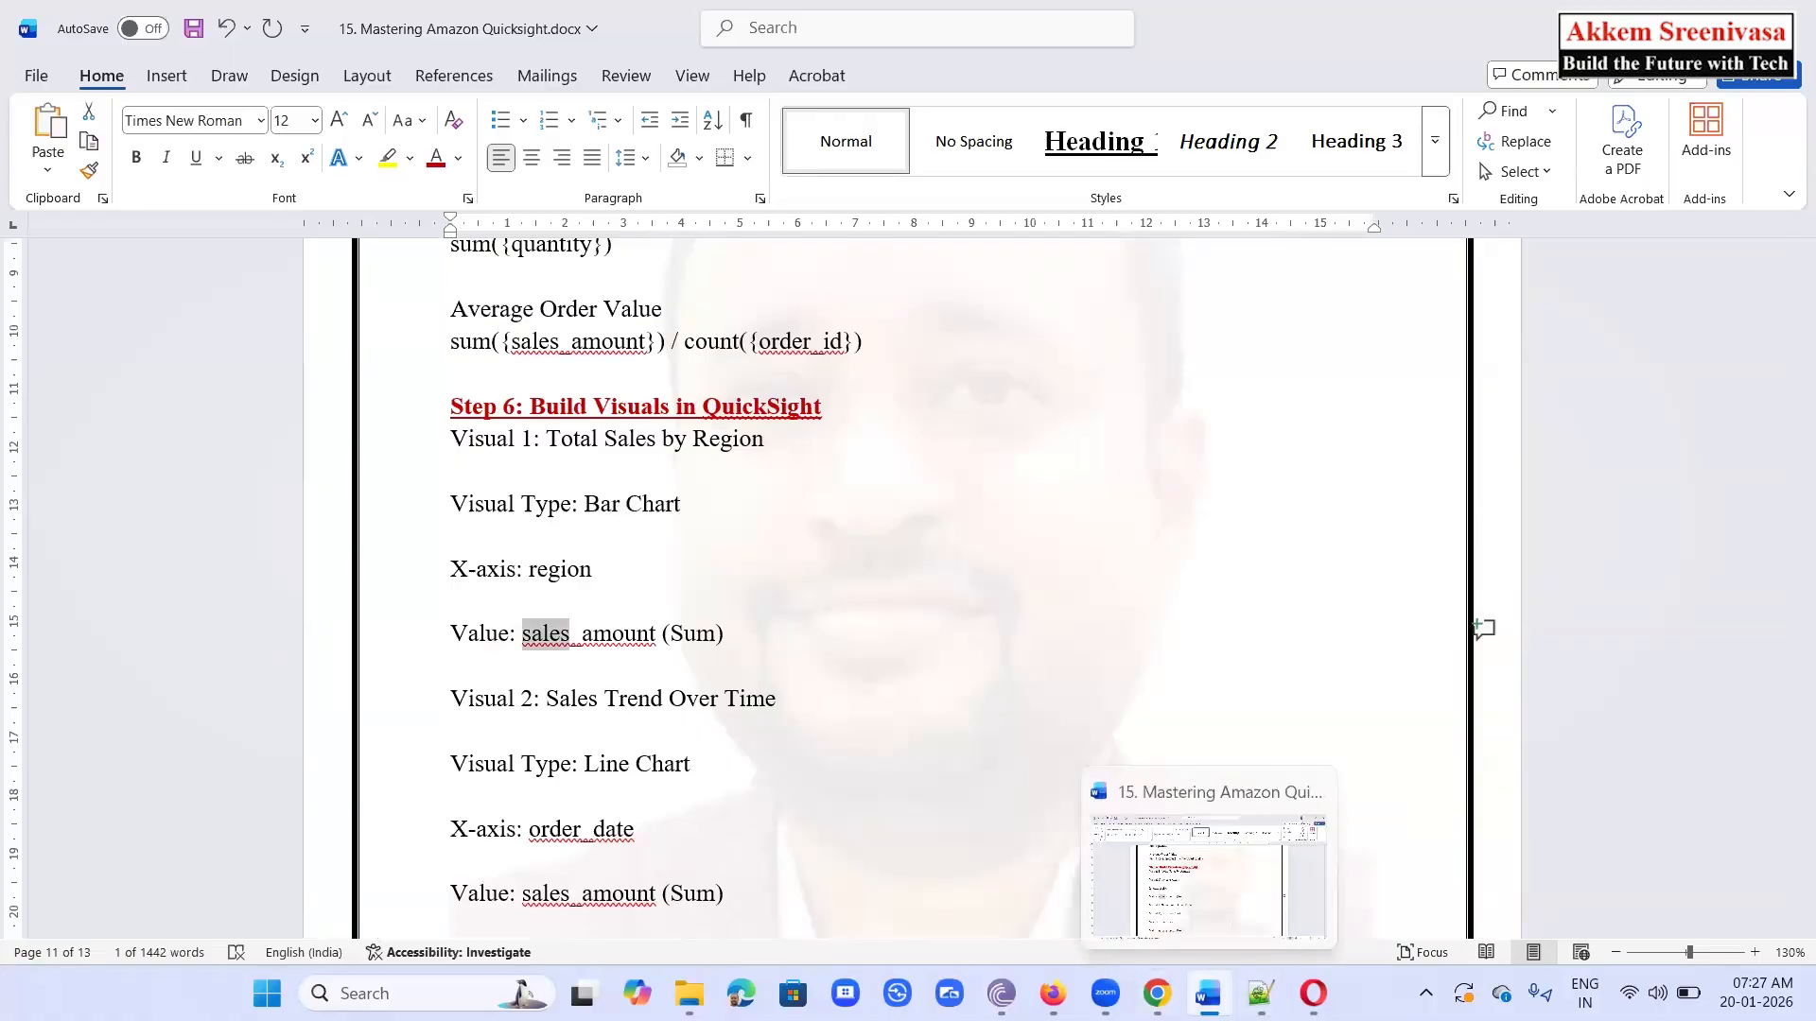
{"action": "left_click", "coordinate": [1157, 993]}
{"action": "left_click", "coordinate": [372, 547]}
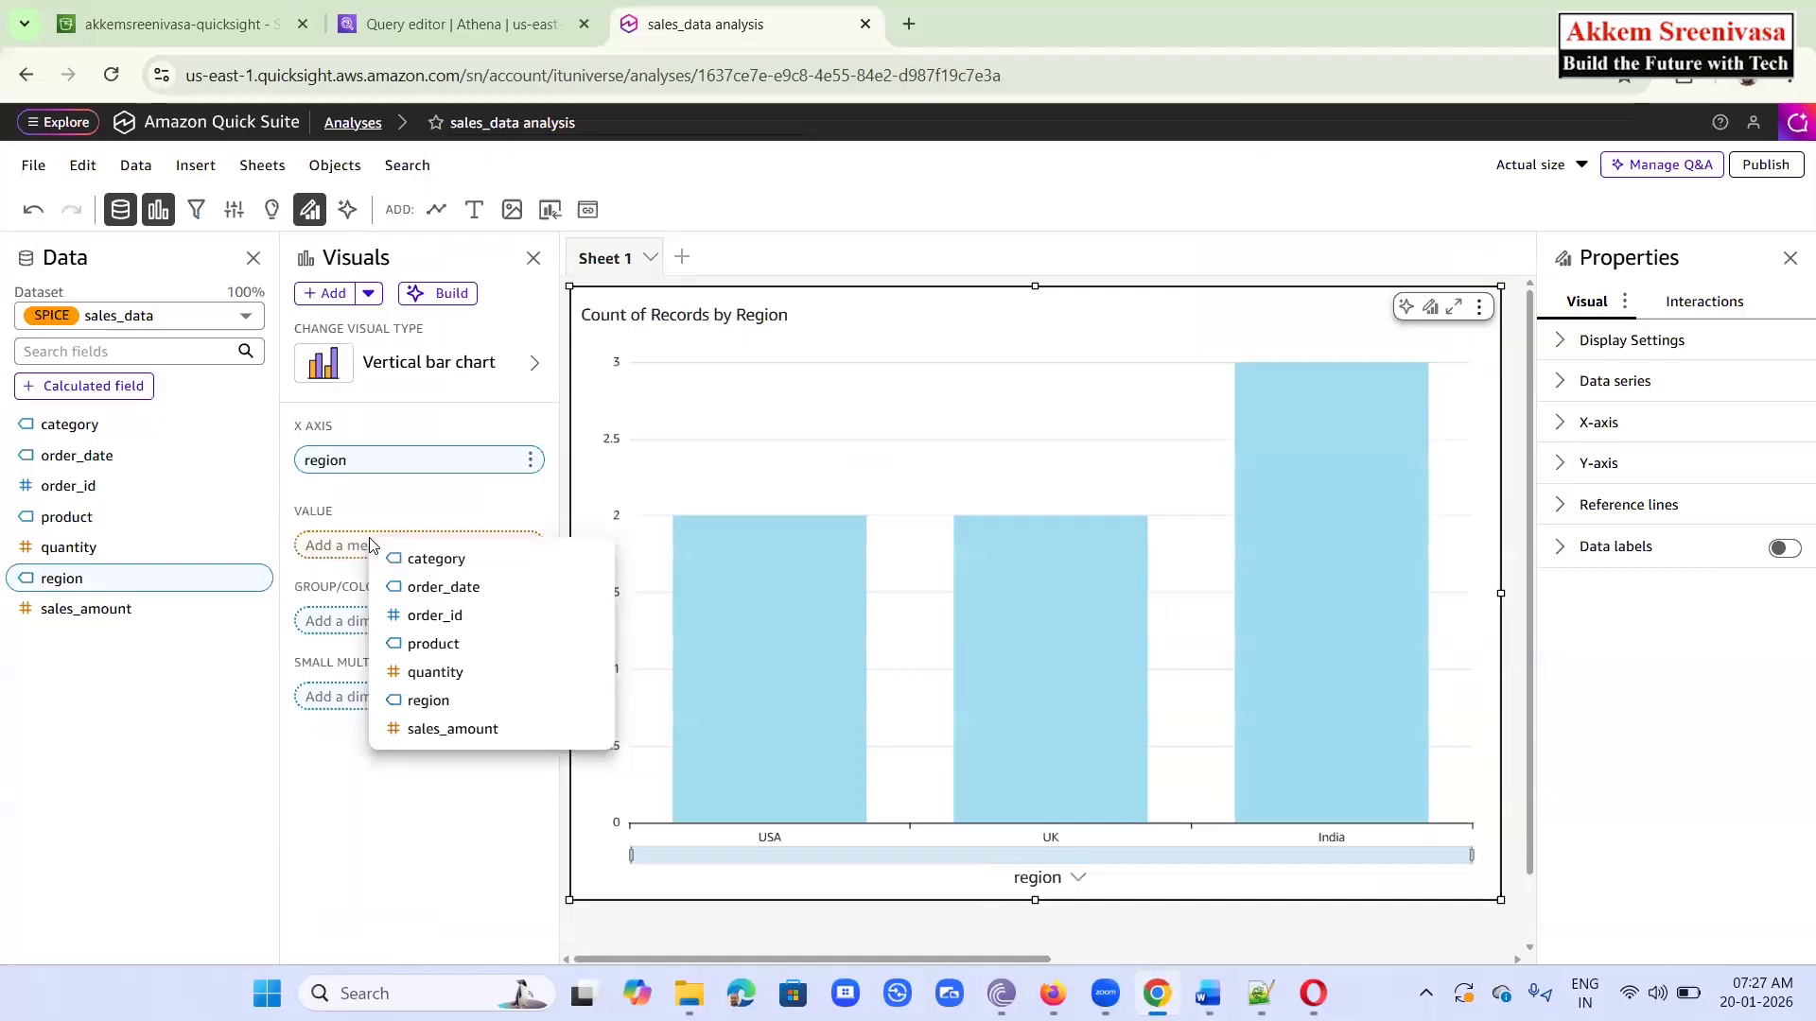
{"action": "left_click", "coordinate": [491, 730]}
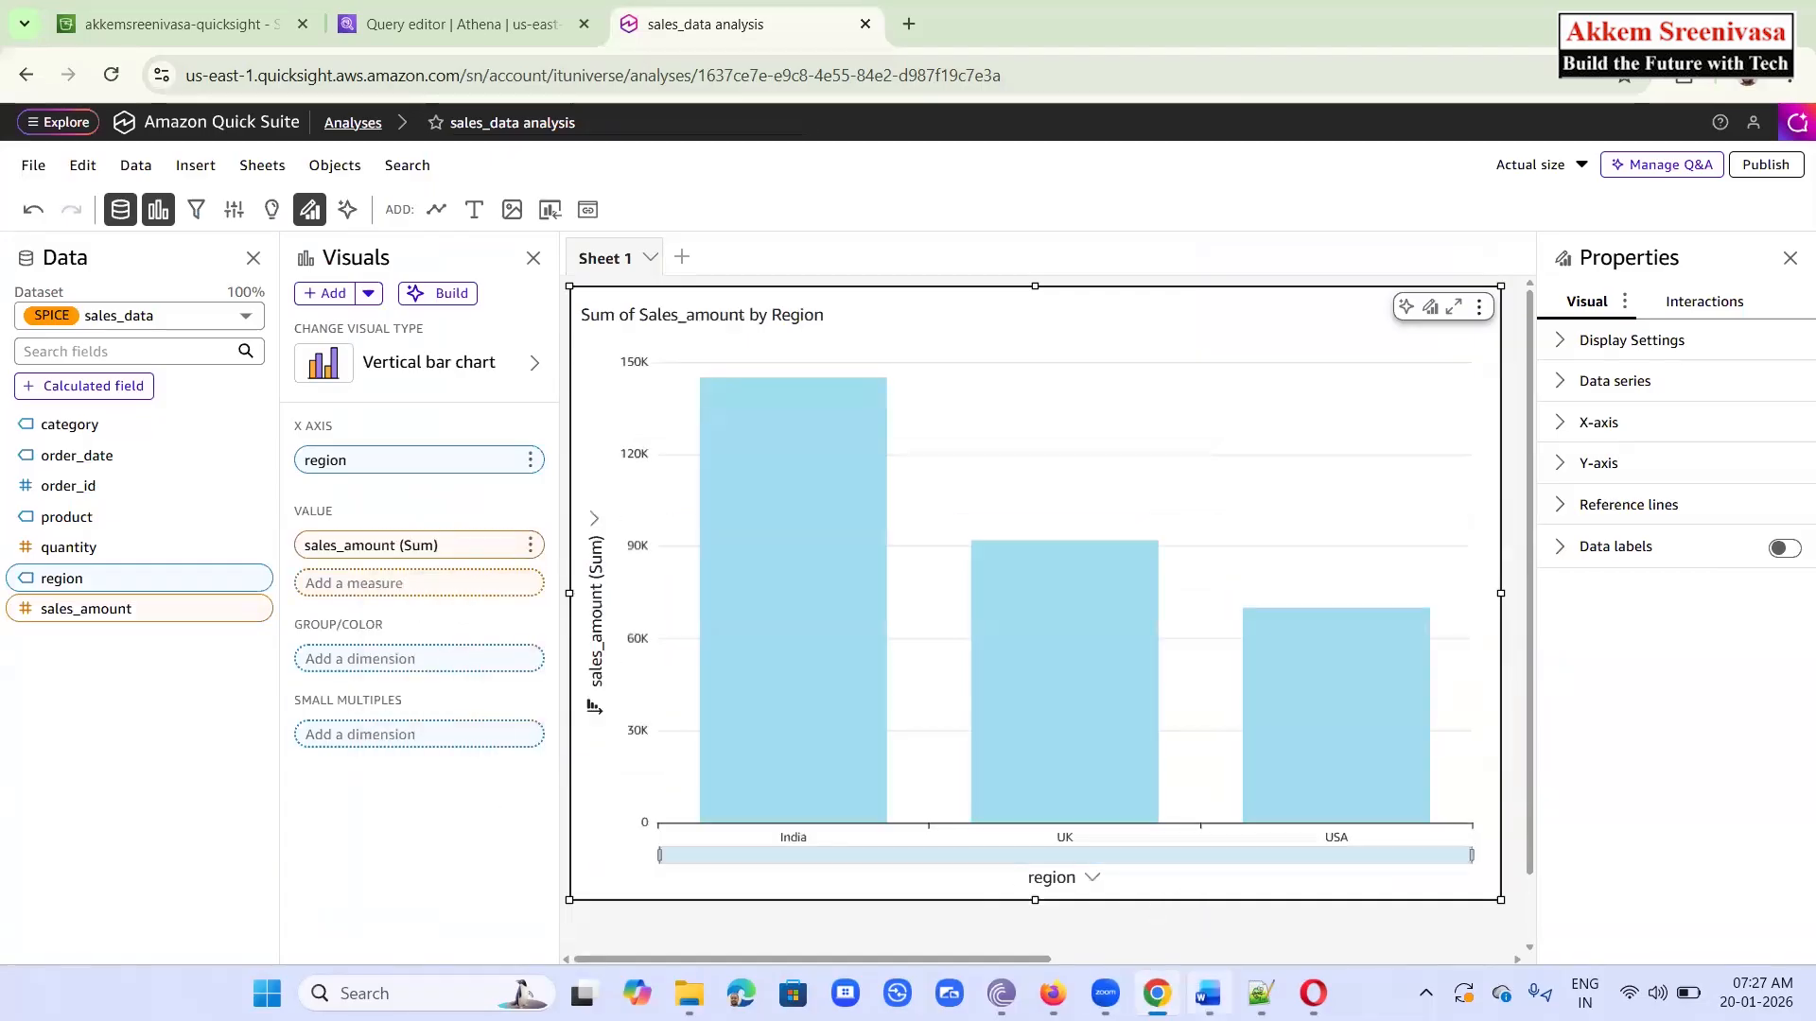
Select the Visual 2 title, Sales Trend Over Time, in the Word guide and review the bar chart's available measures in QuickSight
{"action": "left_click", "coordinate": [1208, 993]}
{"action": "scroll", "coordinate": [830, 609], "scroll_direction": "down", "scroll_amount": 2}
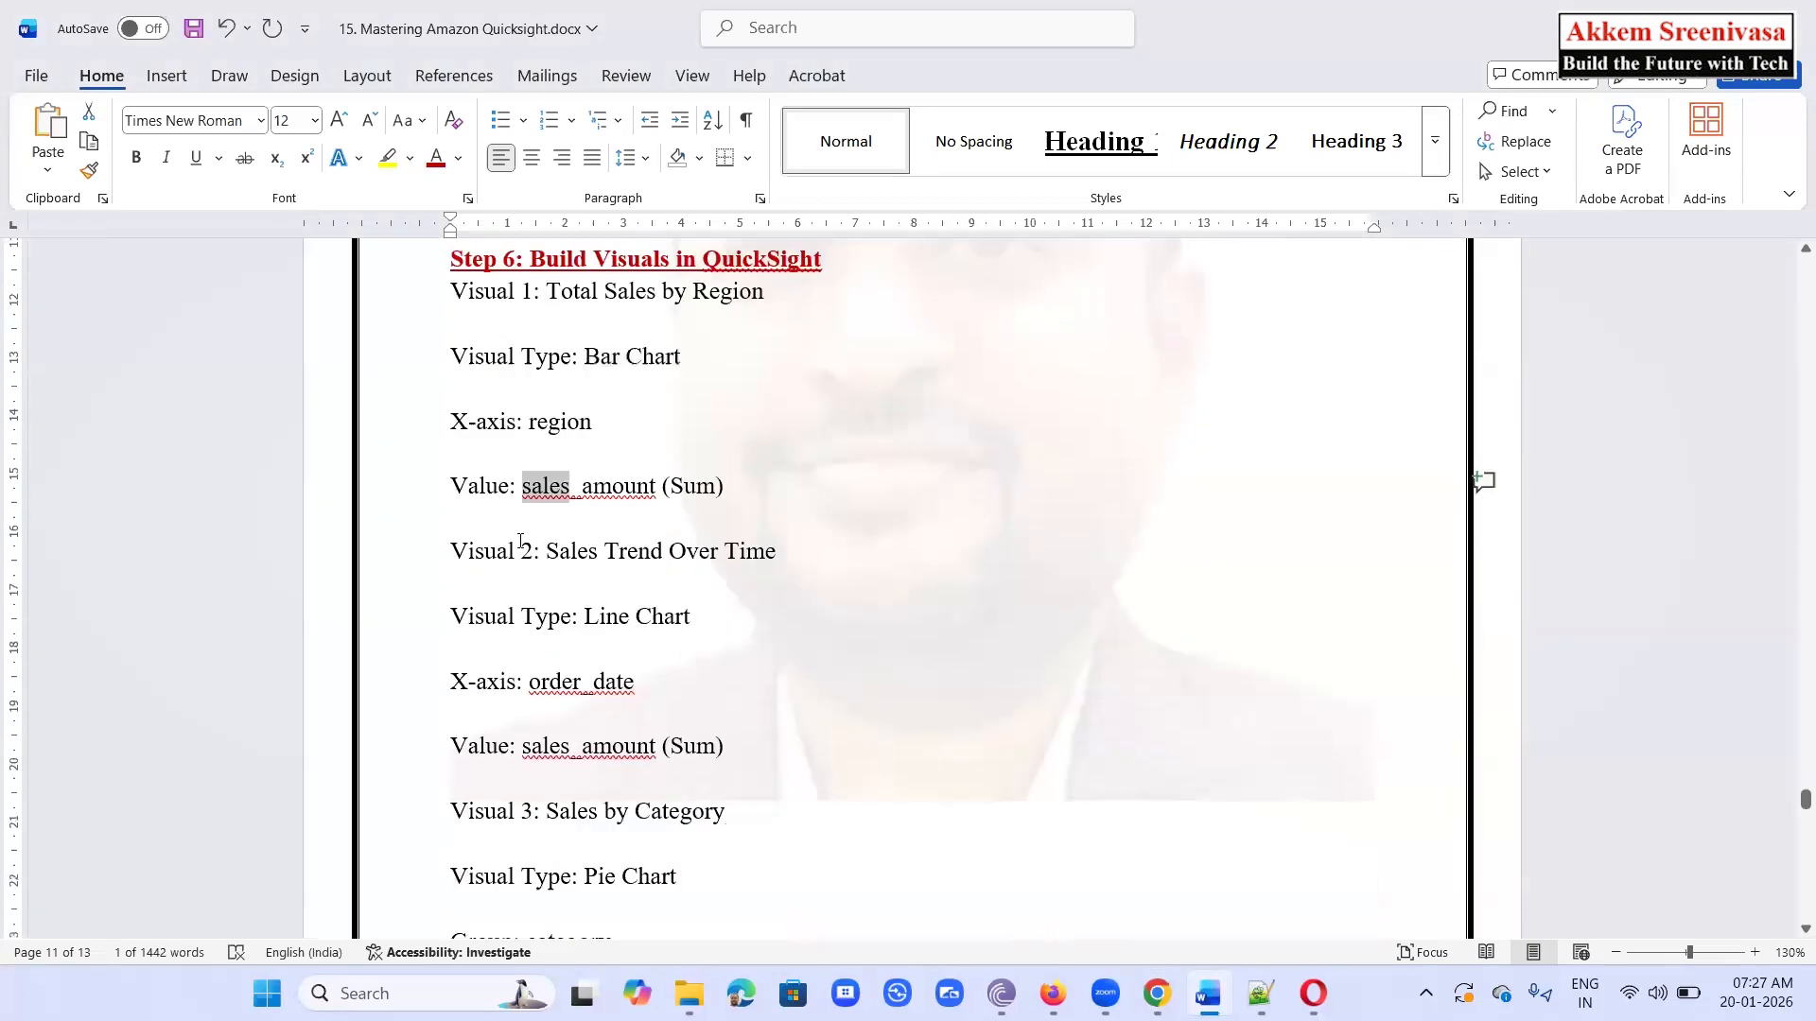
{"action": "left_click", "coordinate": [511, 551]}
{"action": "left_click_drag", "start_coordinate": [547, 550], "coordinate": [773, 555]}
{"action": "mouse_move", "coordinate": [1144, 980]}
{"action": "left_click", "coordinate": [1041, 856]}
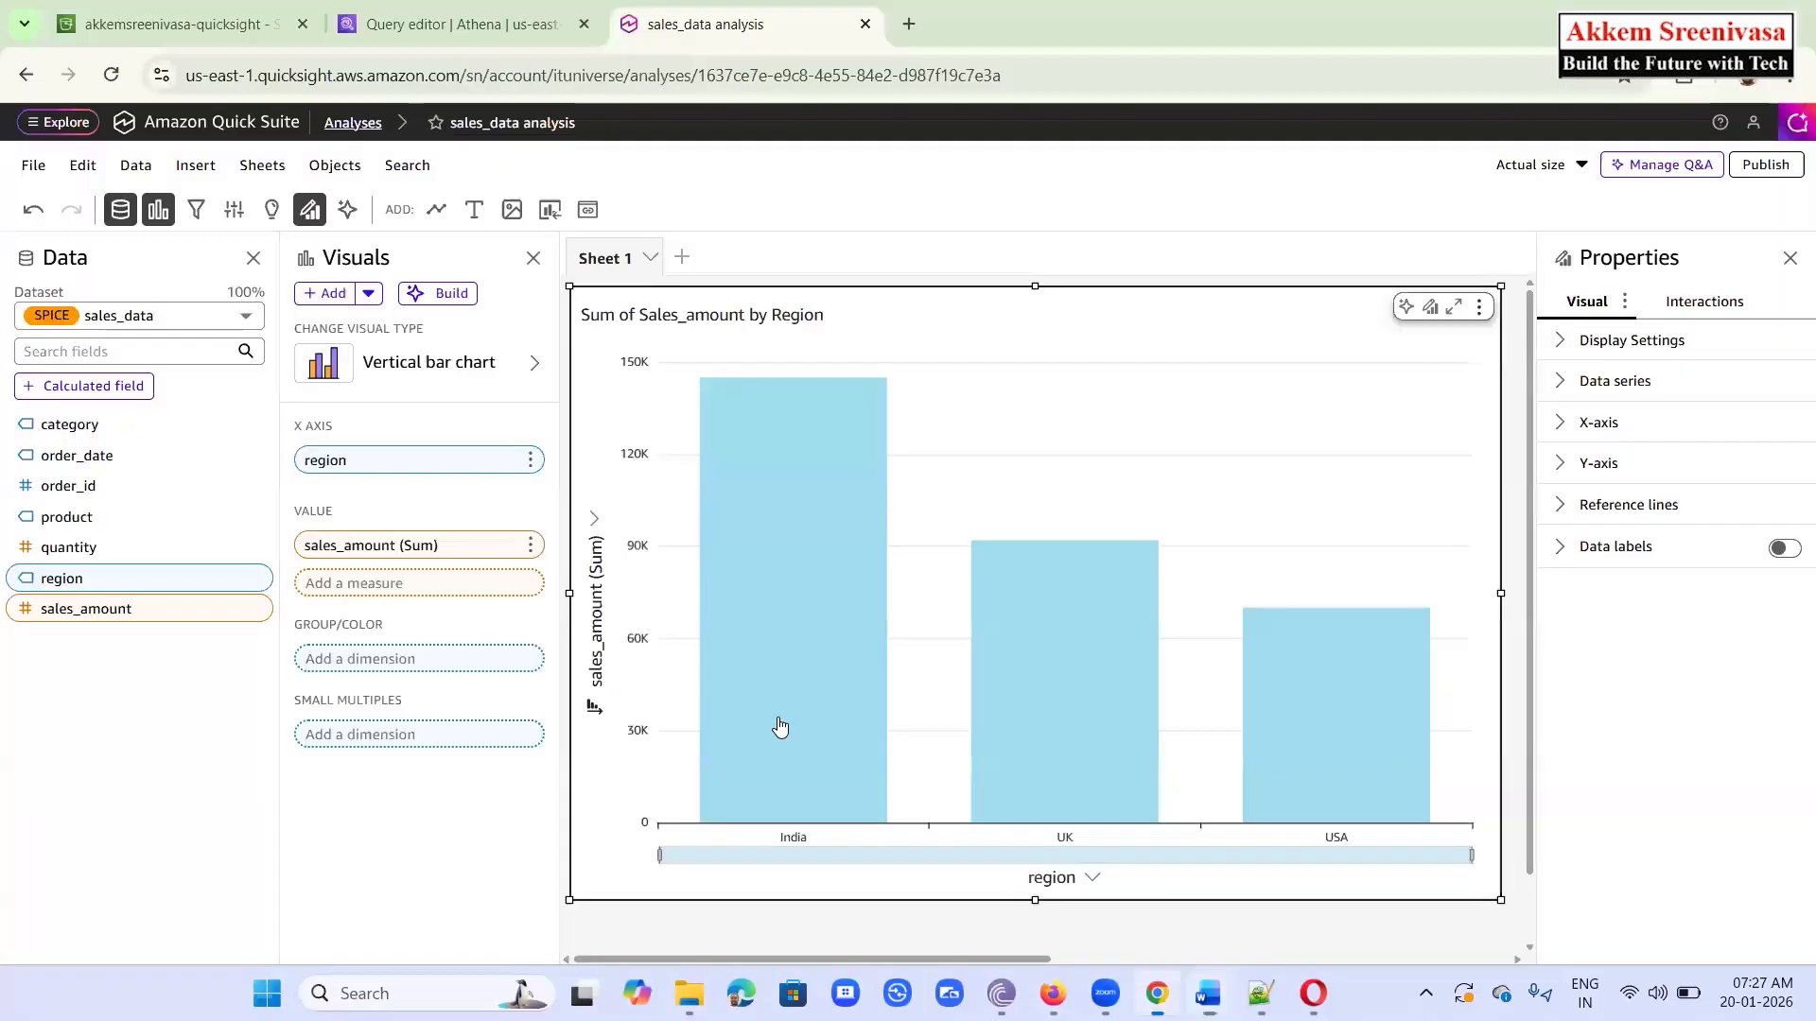
{"action": "left_click", "coordinate": [375, 588]}
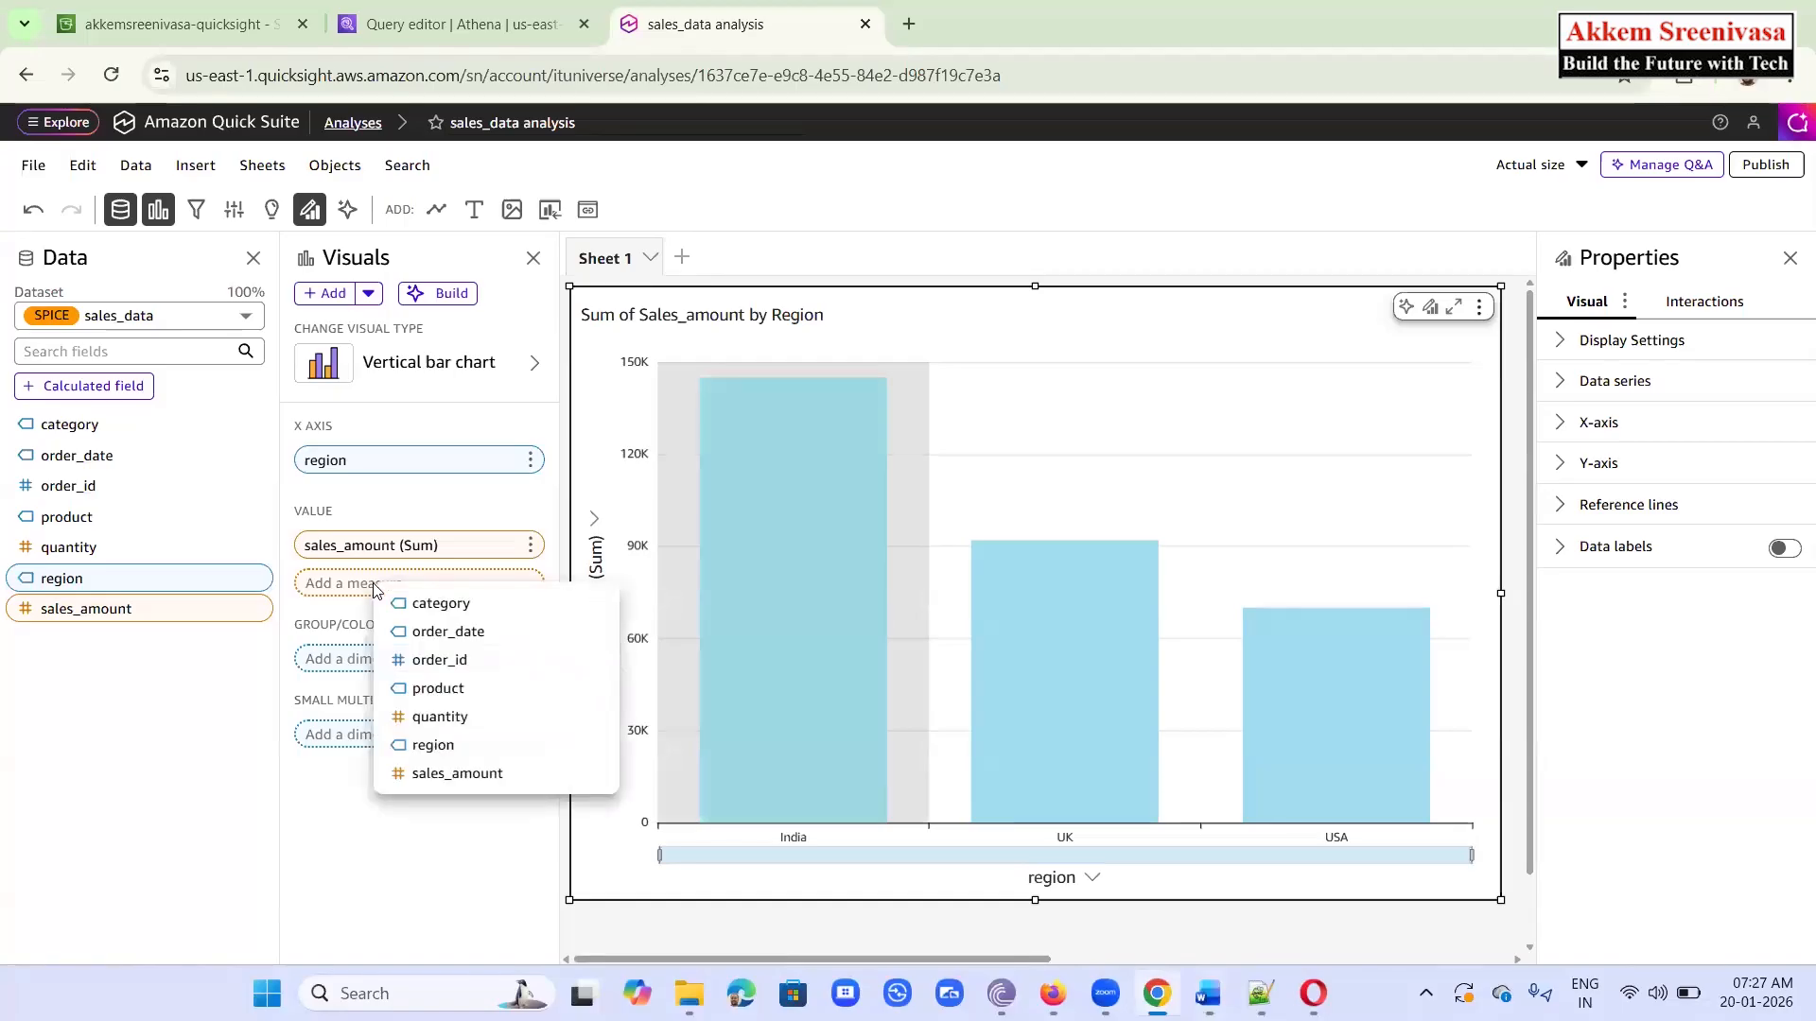
{"action": "left_click", "coordinate": [358, 846]}
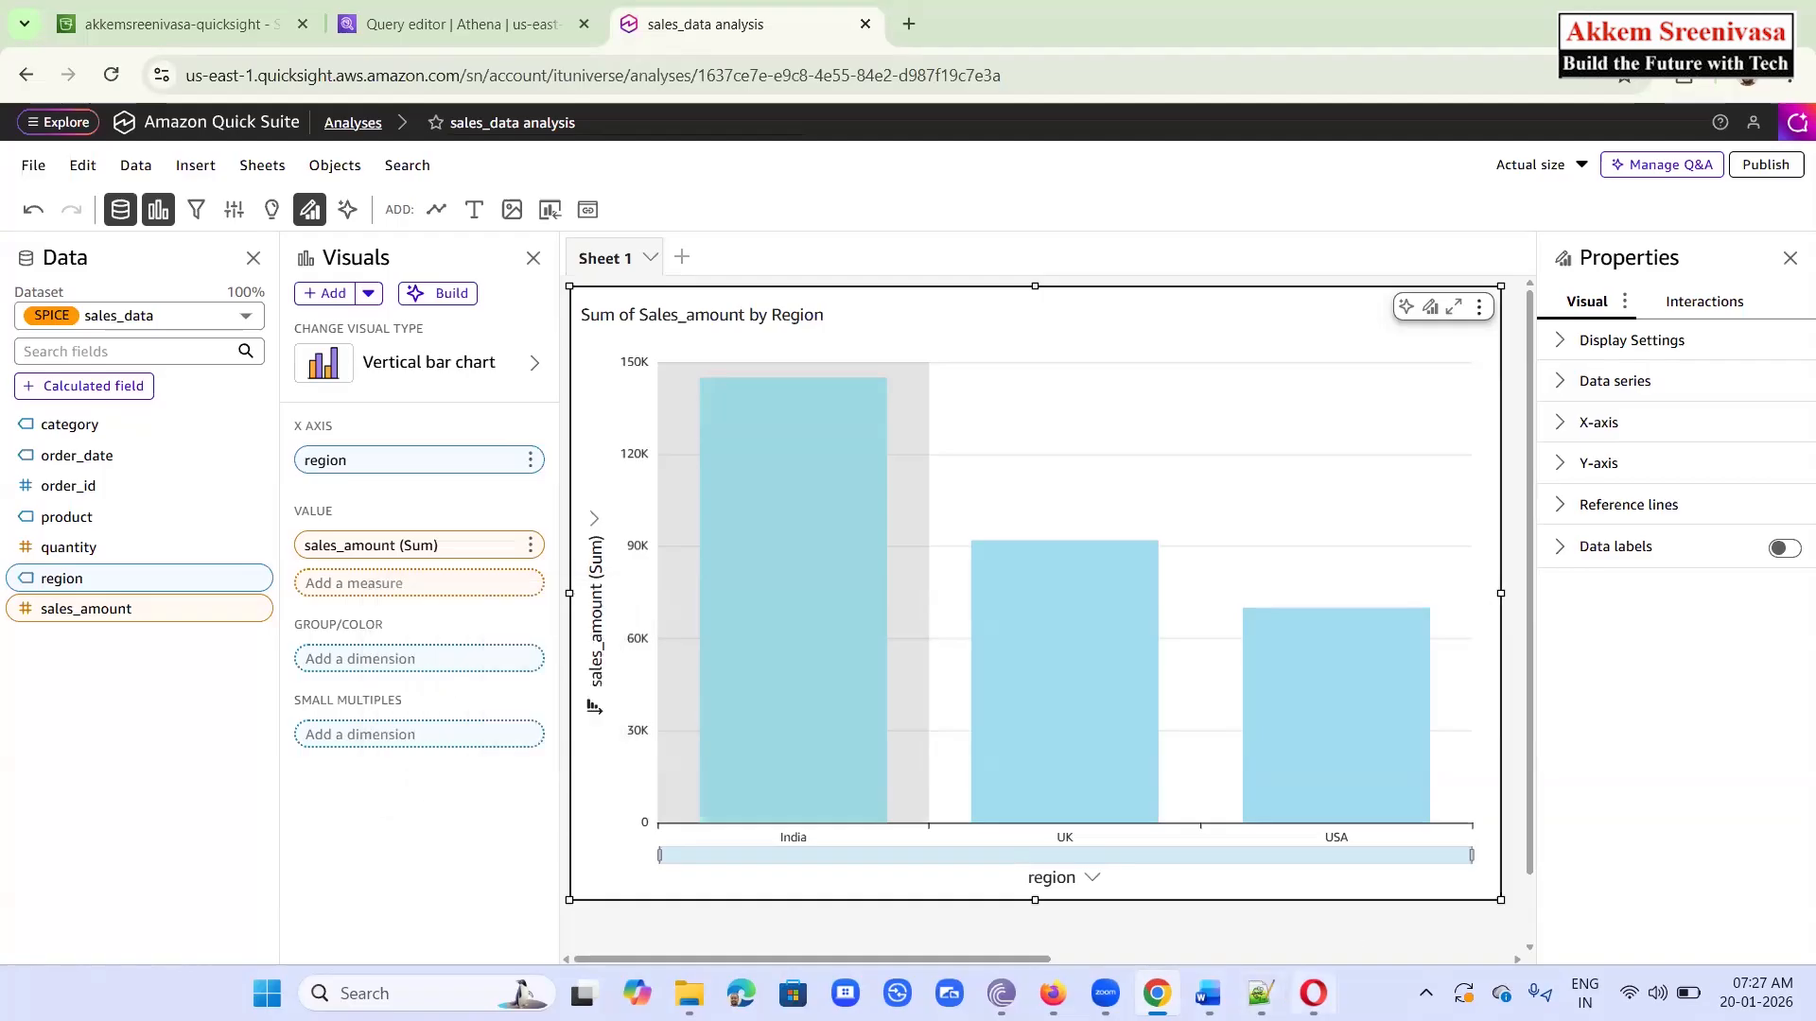
Highlight Visual 2's Line Chart type in the Word guide and change the sales-by-region visual on Sheet 1 to a line chart
{"action": "mouse_move", "coordinate": [1207, 992]}
{"action": "left_click", "coordinate": [1207, 875]}
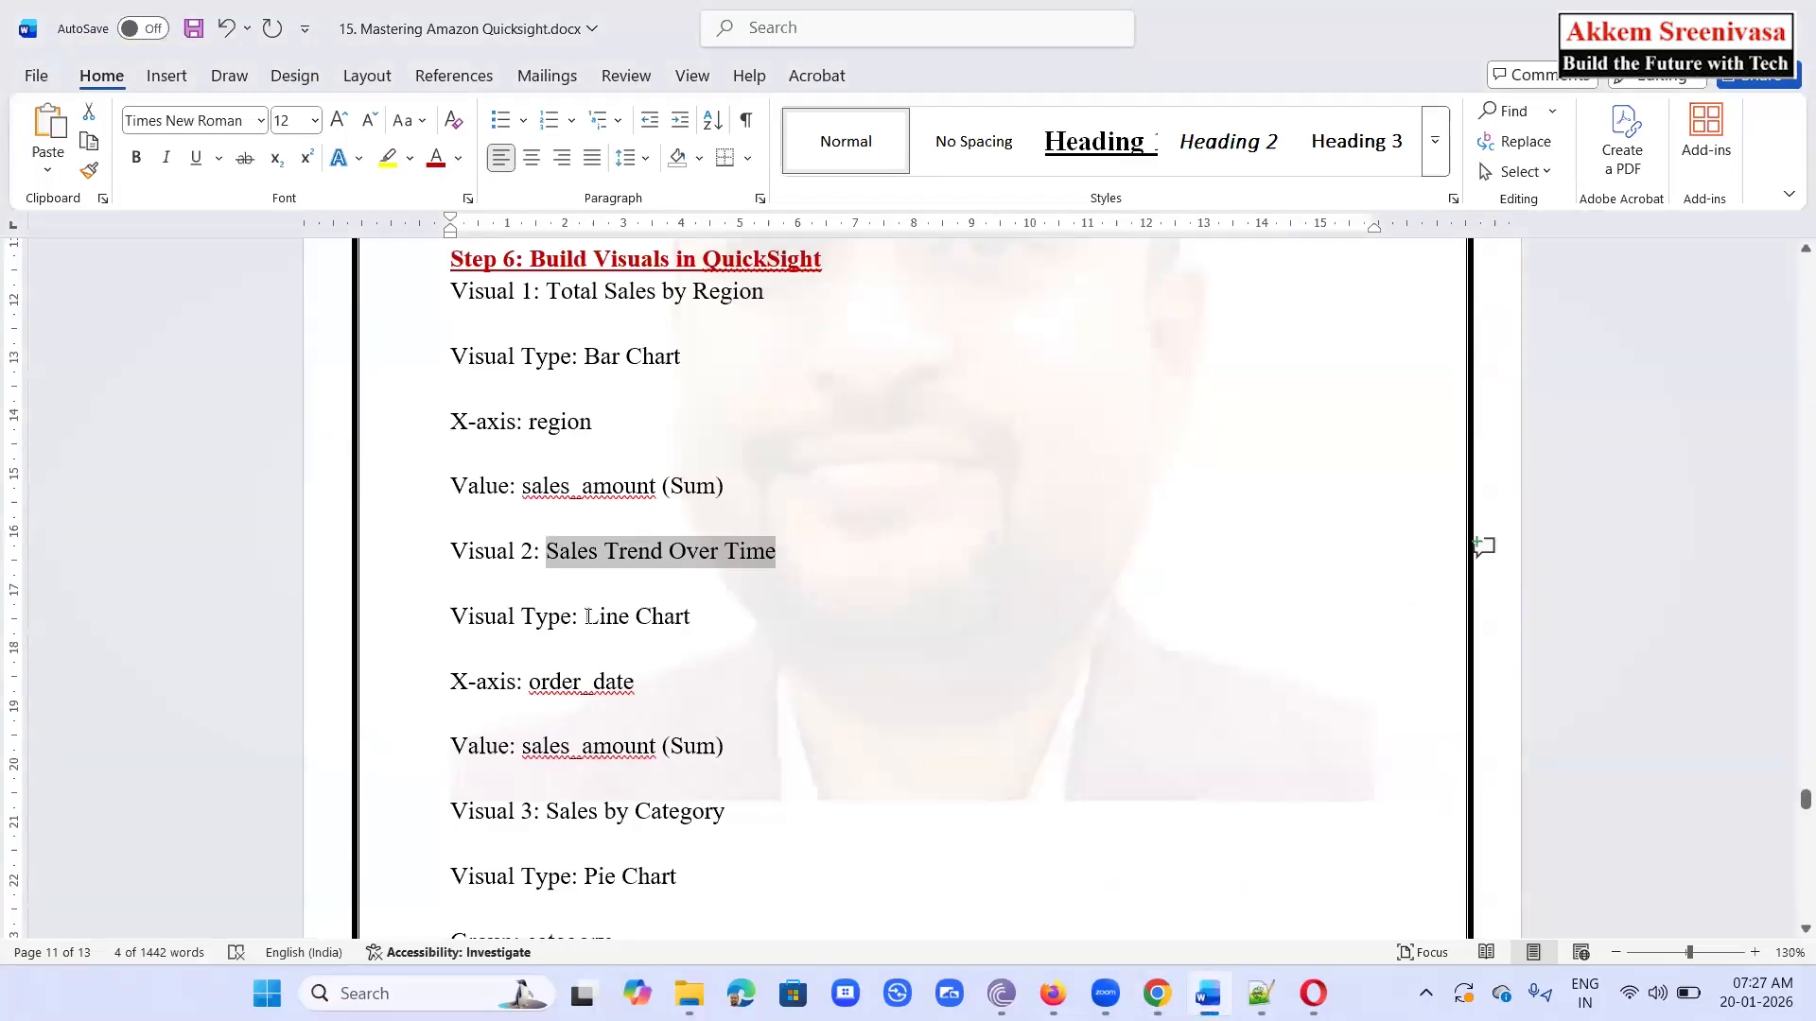
{"action": "left_click_drag", "start_coordinate": [586, 616], "coordinate": [689, 617]}
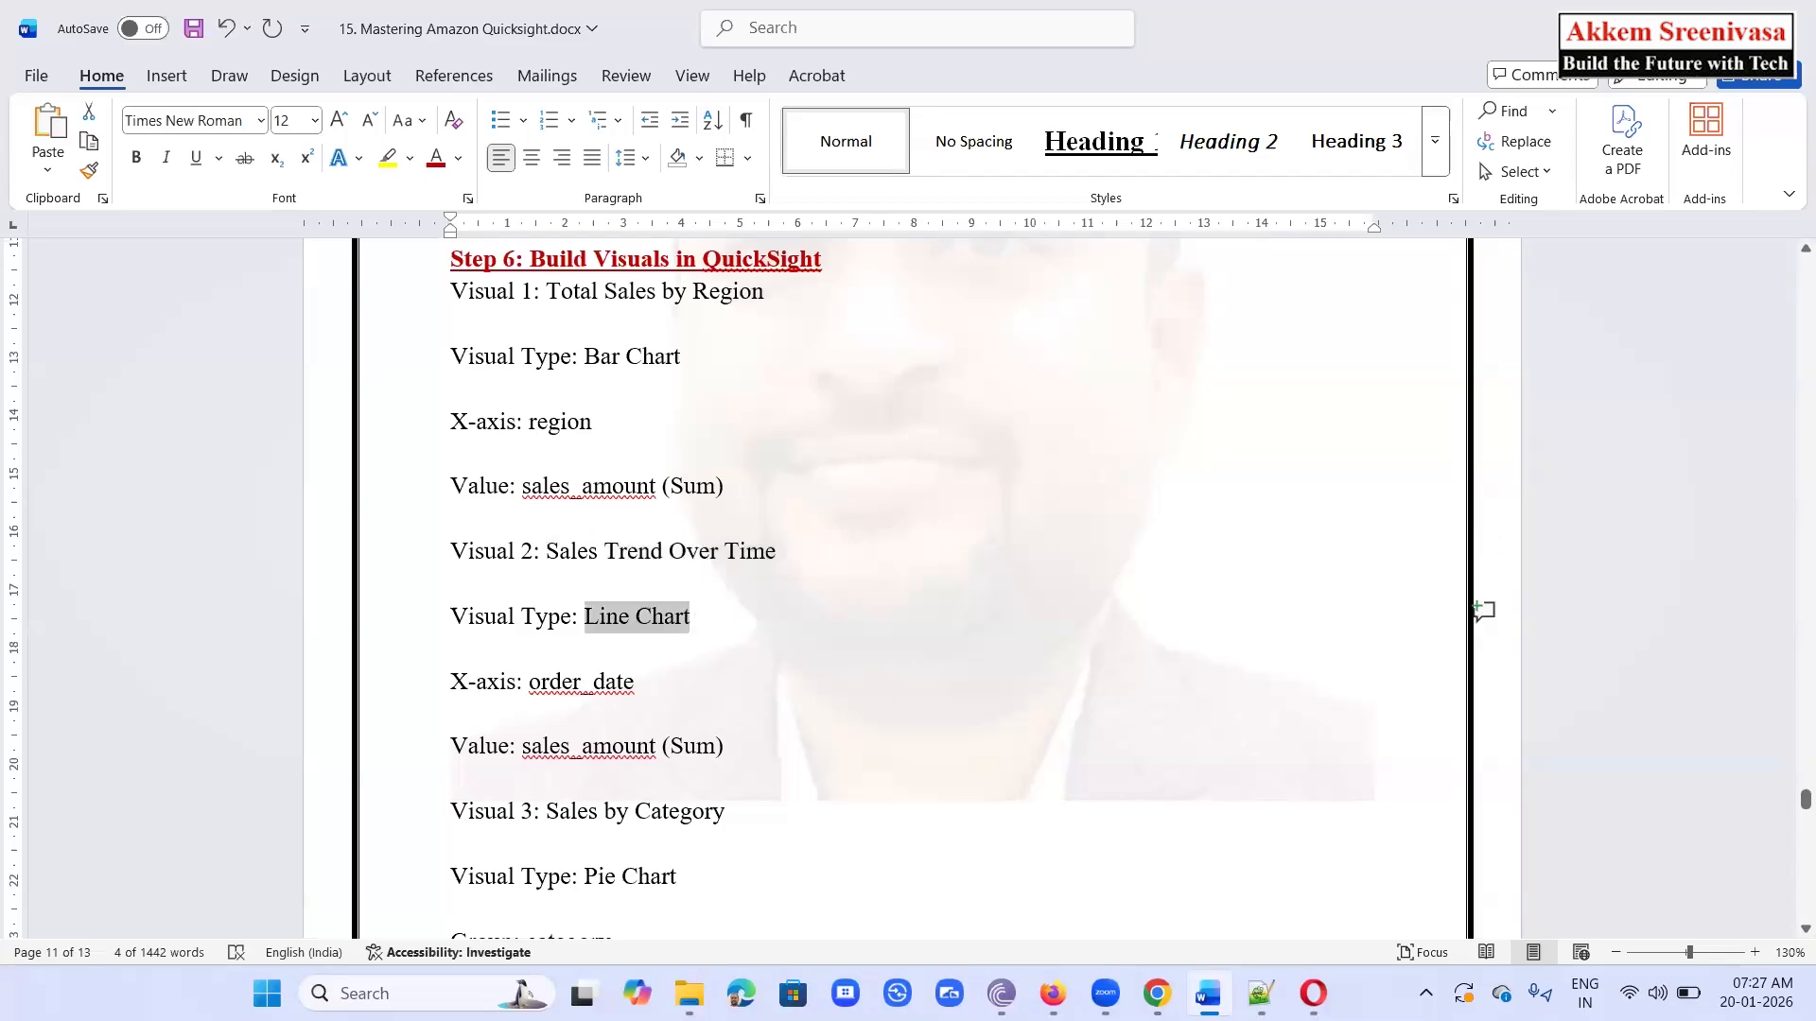
{"action": "left_click", "coordinate": [1156, 992]}
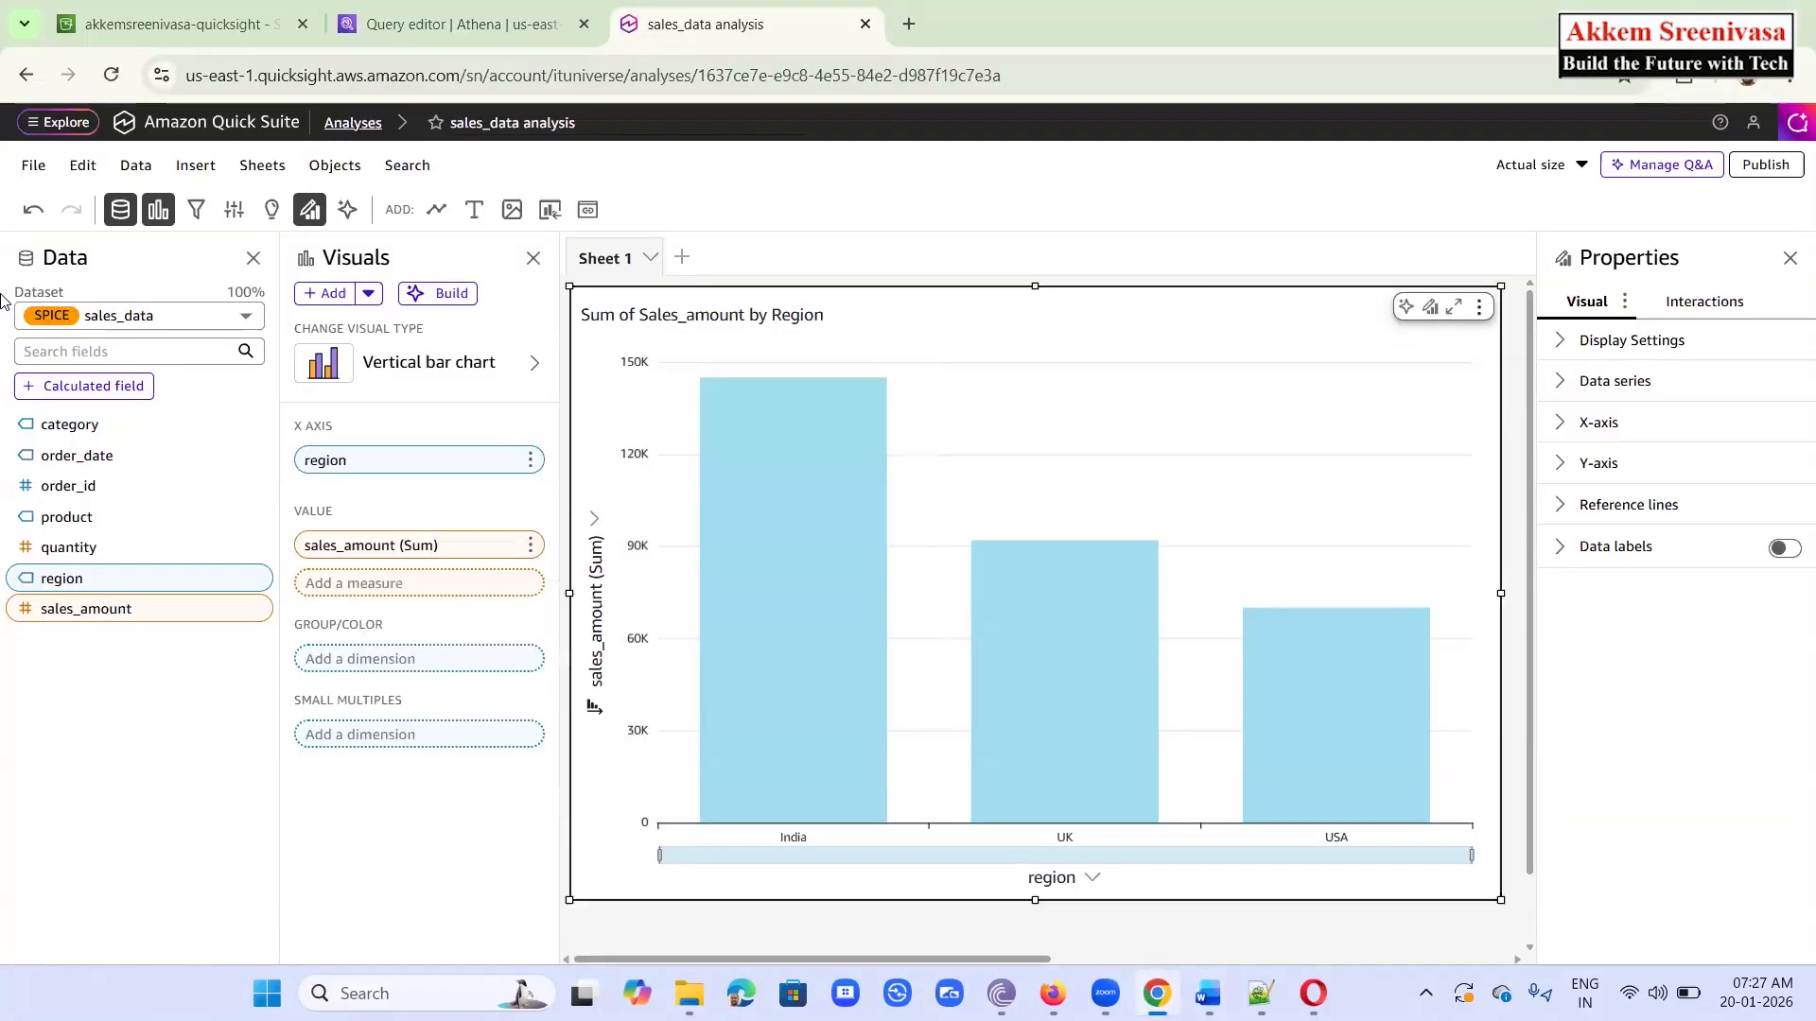
{"action": "left_click", "coordinate": [464, 365]}
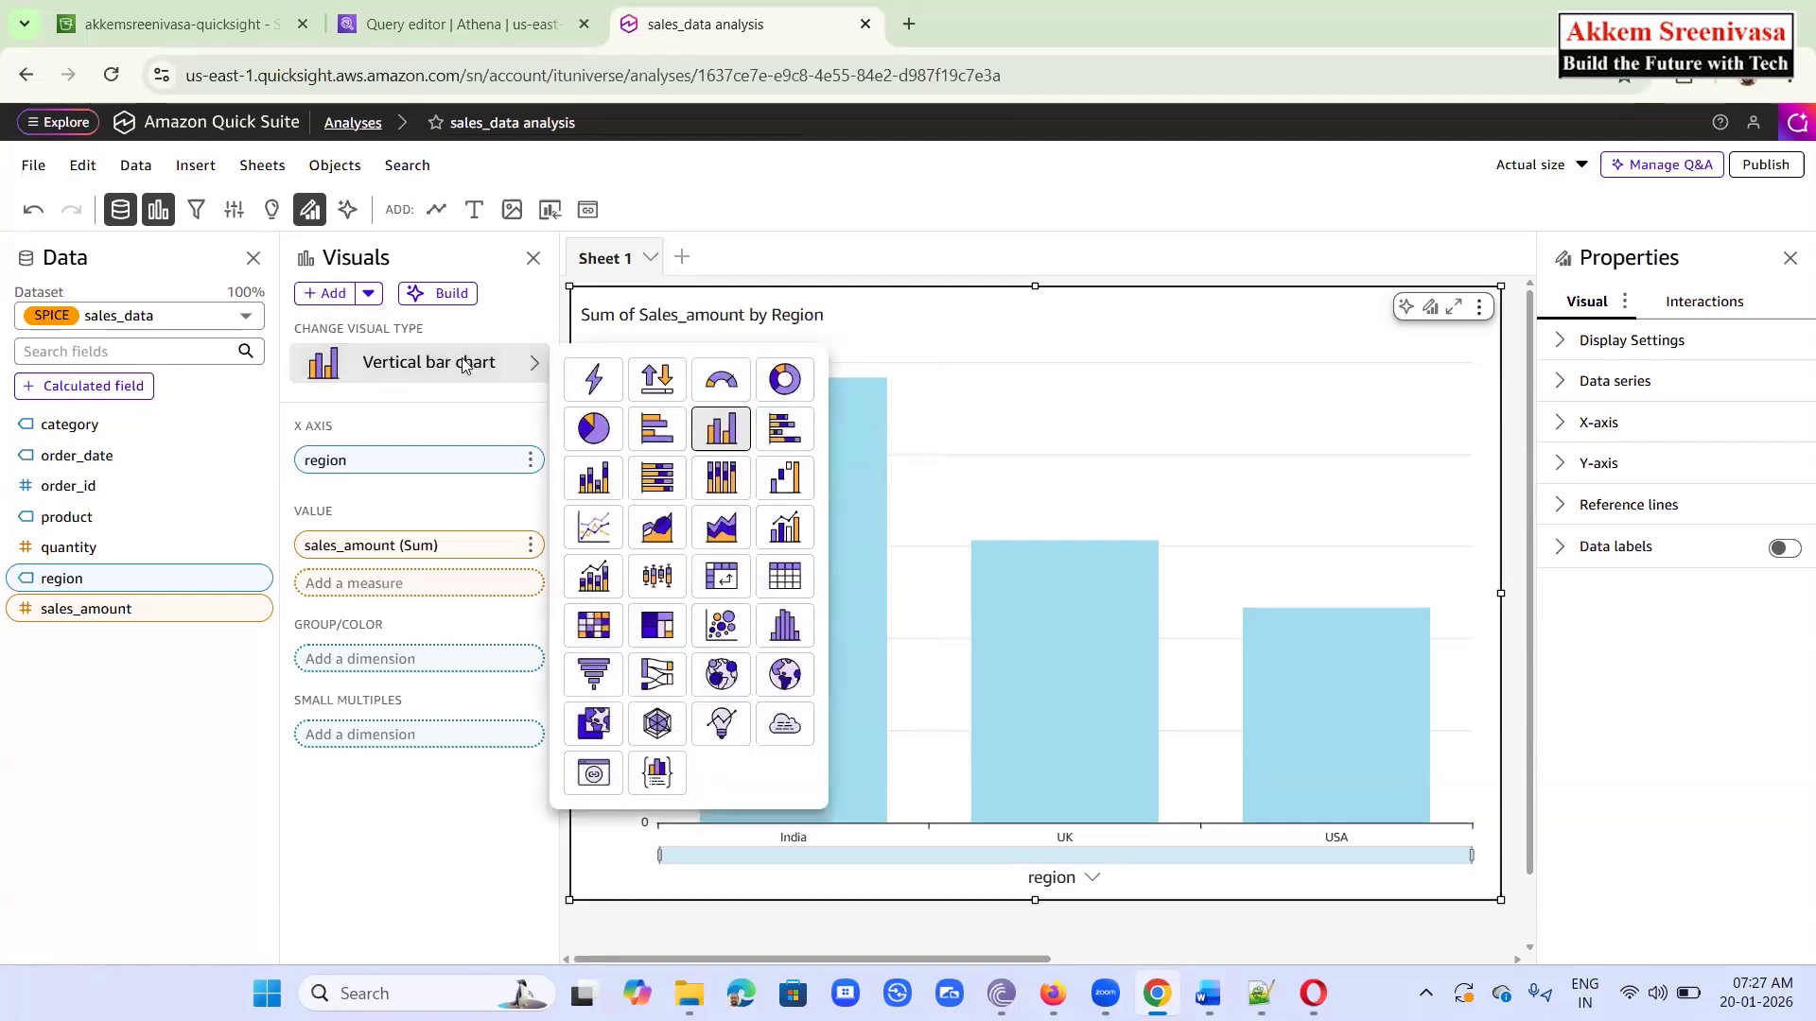
{"action": "left_click", "coordinate": [592, 532]}
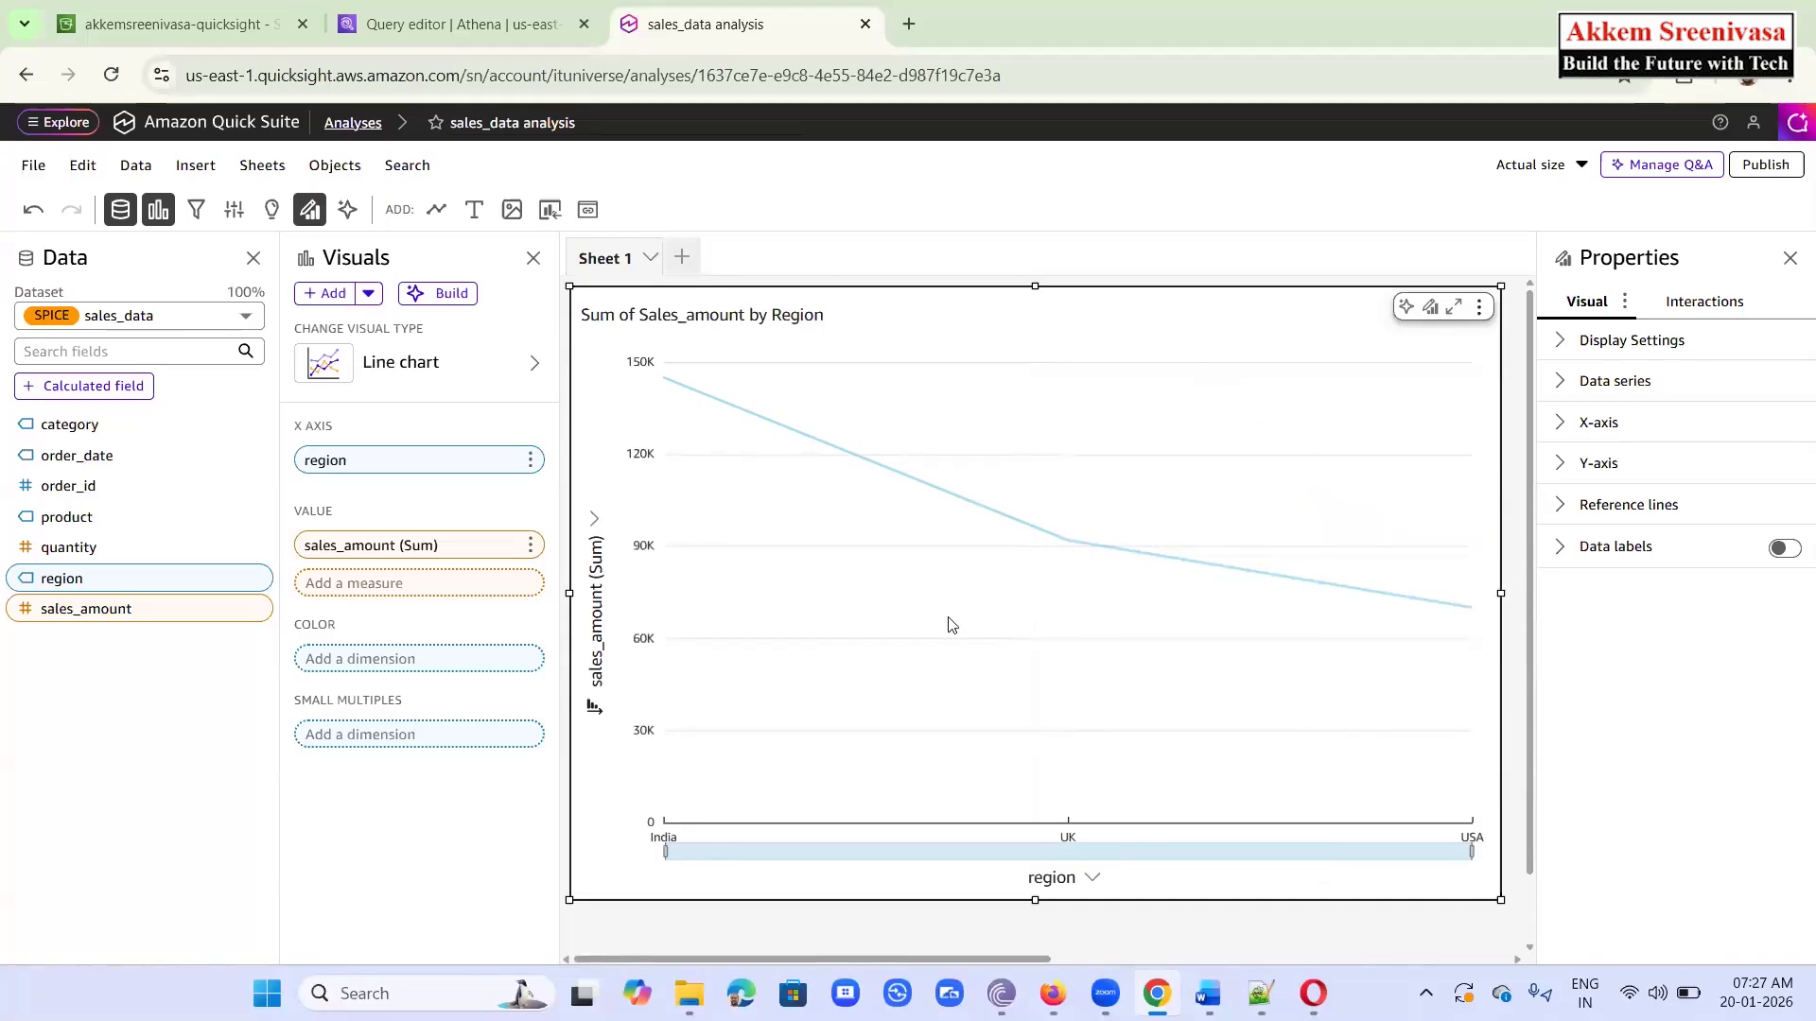
{"action": "scroll", "coordinate": [976, 651], "scroll_direction": "down", "scroll_amount": 2}
{"action": "scroll", "coordinate": [861, 459], "scroll_direction": "up", "scroll_amount": 2}
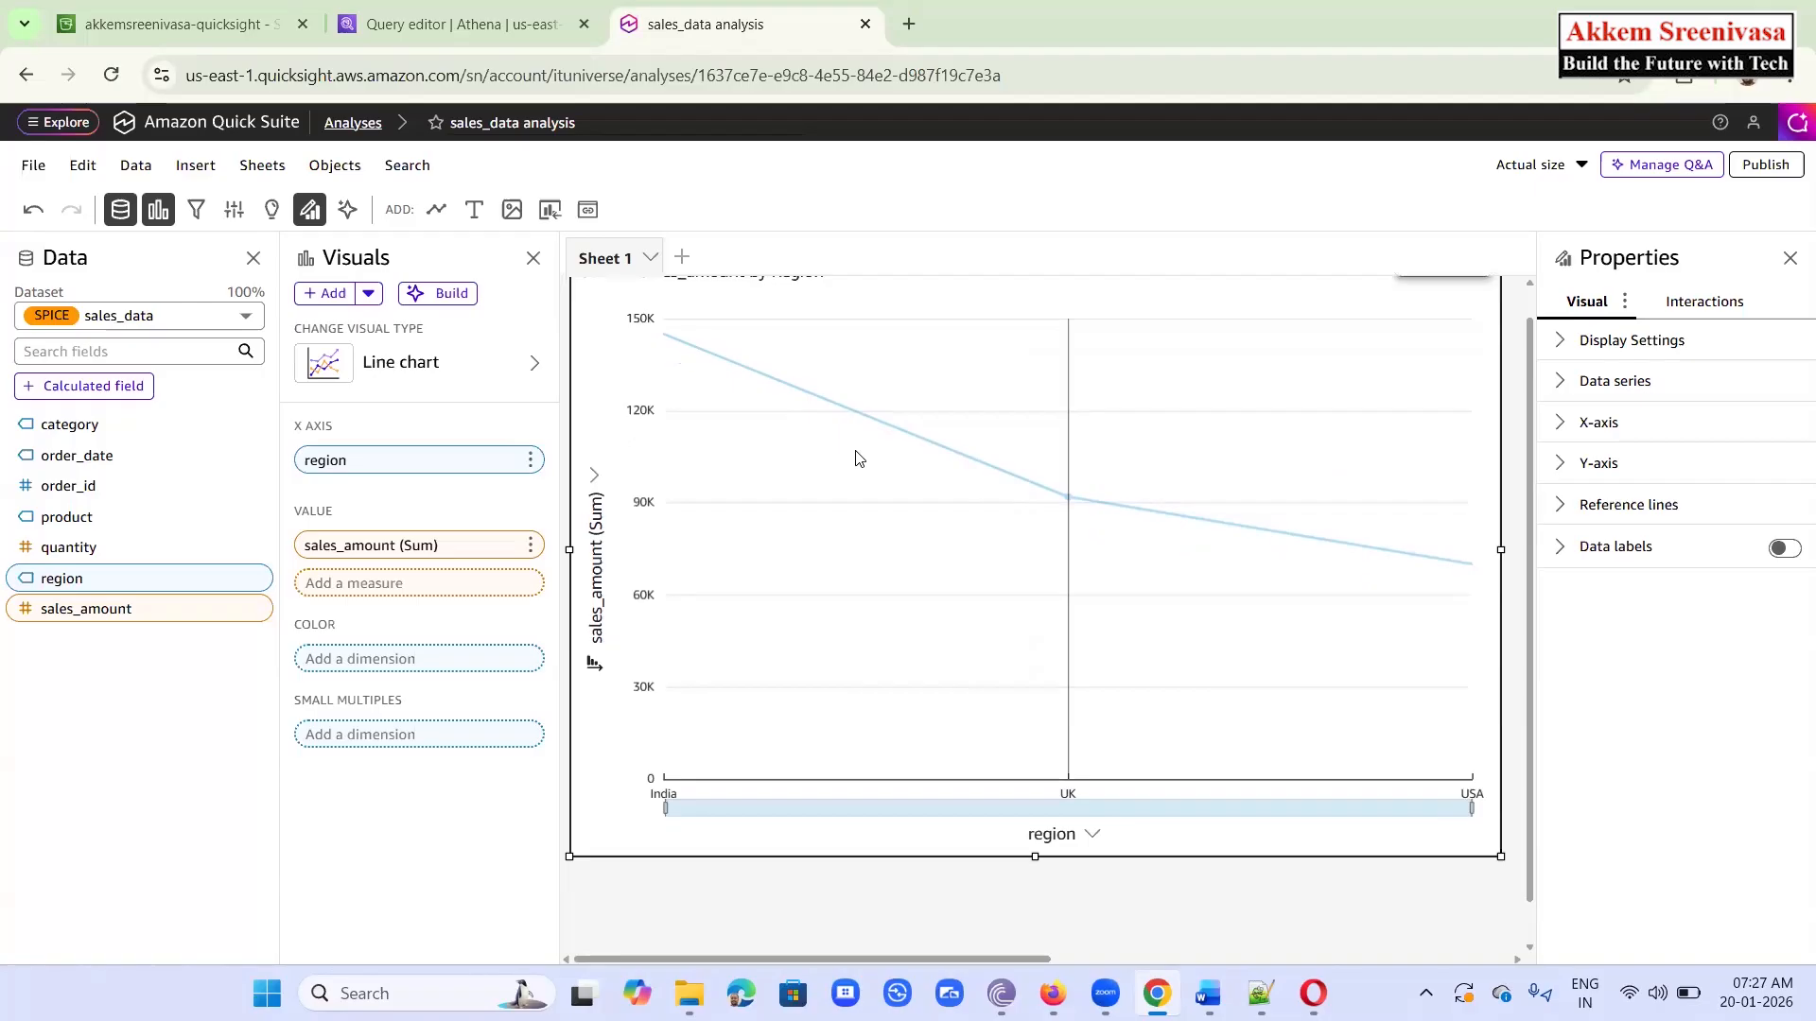
Add a second interactive sheet with Tiled layout optimized for 1600px and set its empty visual to a line chart
{"action": "left_click", "coordinate": [683, 261]}
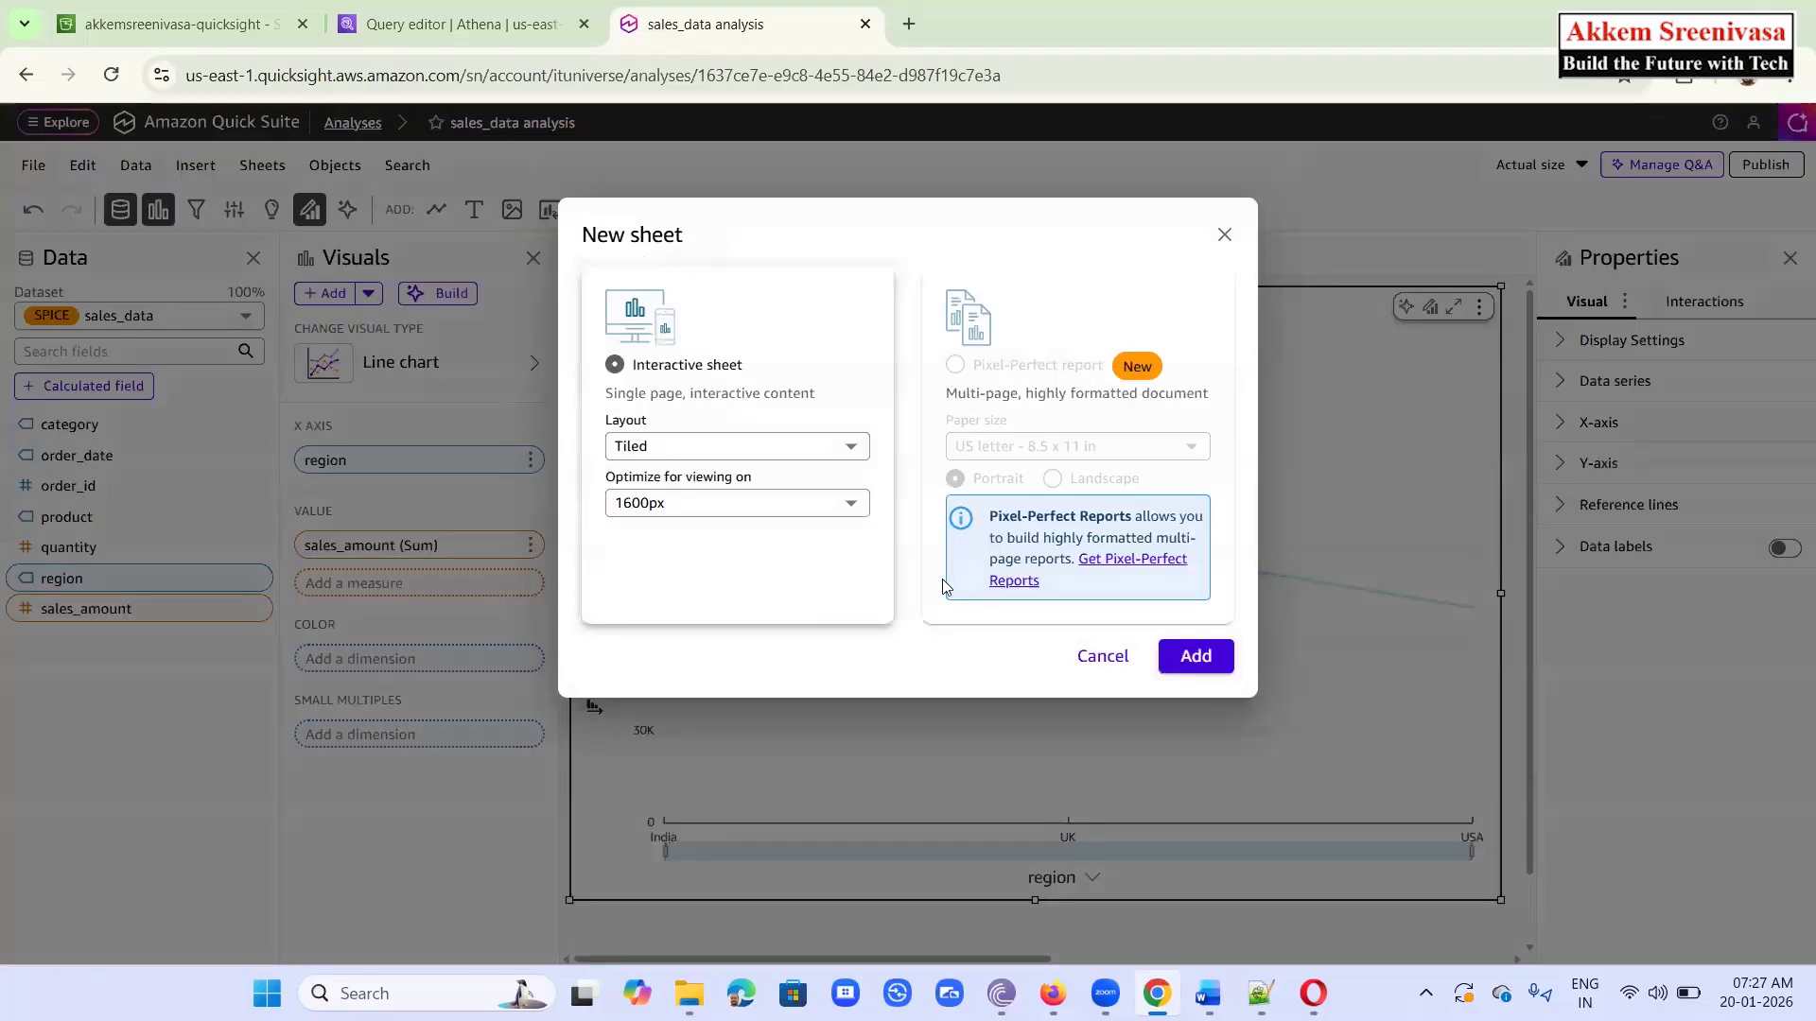
{"action": "left_click", "coordinate": [1197, 656]}
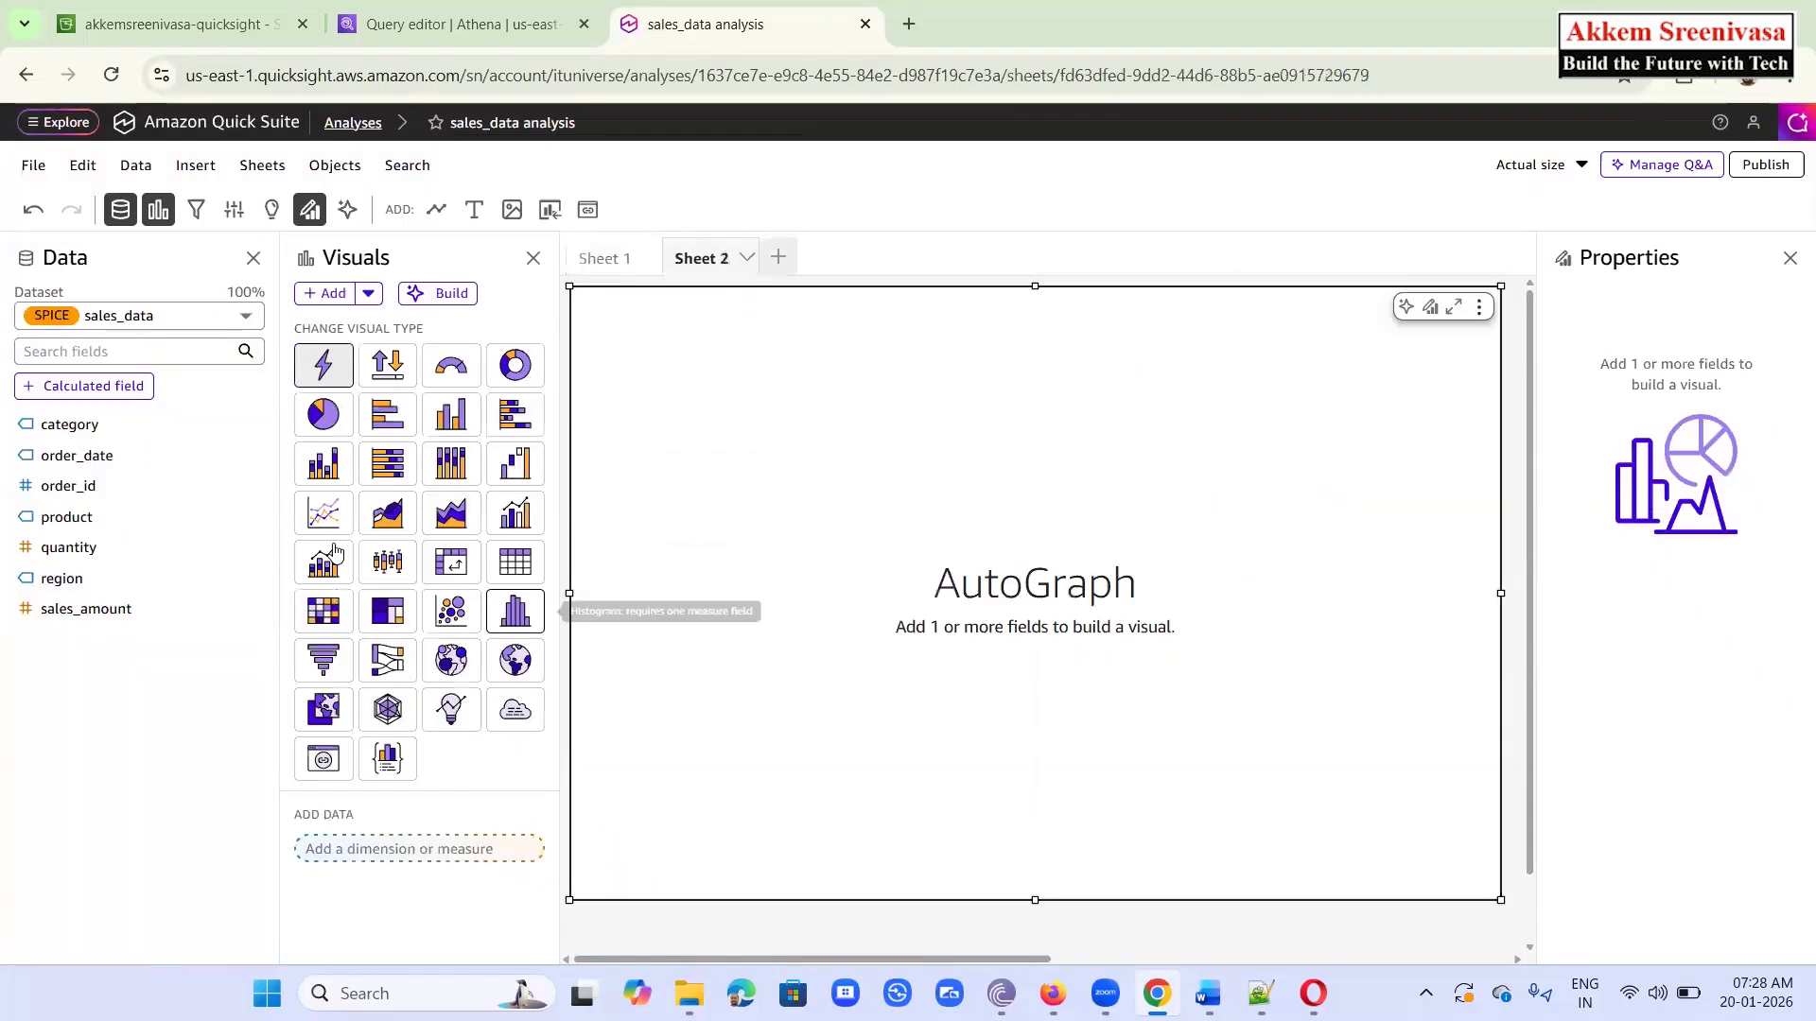
{"action": "left_click", "coordinate": [321, 512]}
Select Visual 2's X-axis entry in the Word guide and assign order_date to the Sheet 2 line chart's X axis
{"action": "mouse_move", "coordinate": [1208, 993]}
{"action": "left_click", "coordinate": [1207, 870]}
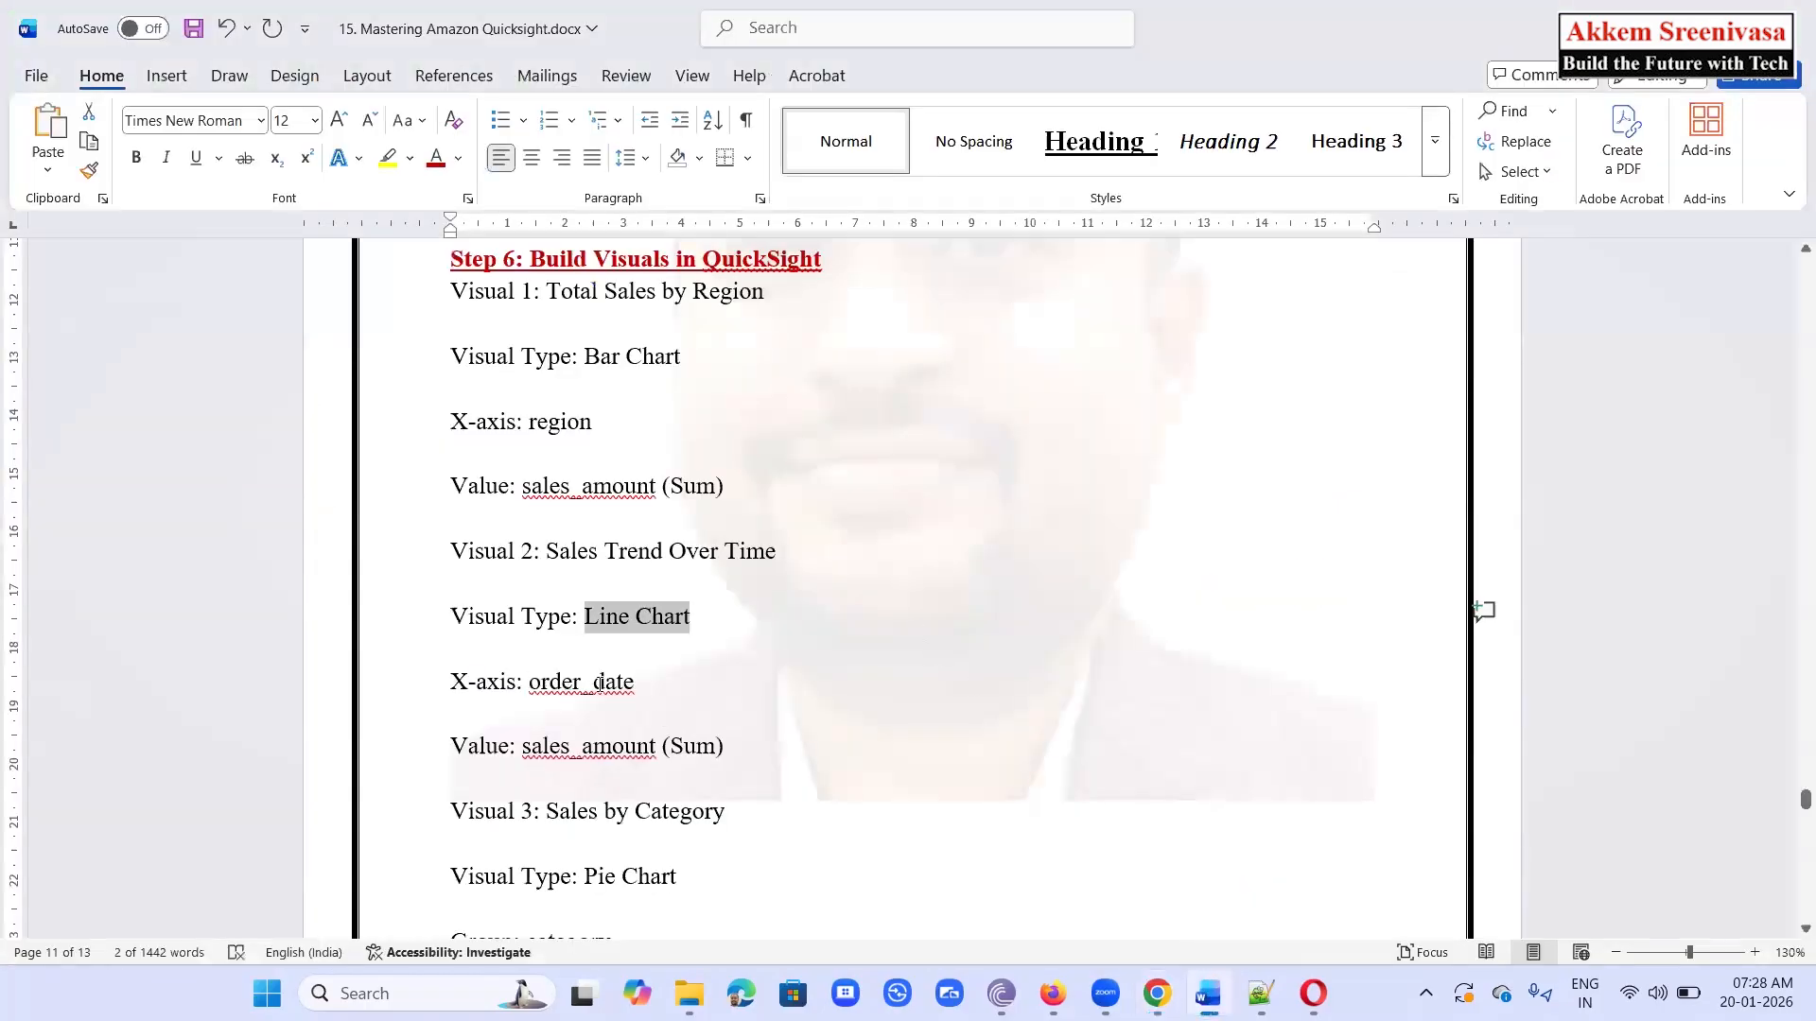
{"action": "left_click_drag", "start_coordinate": [530, 683], "coordinate": [637, 685]}
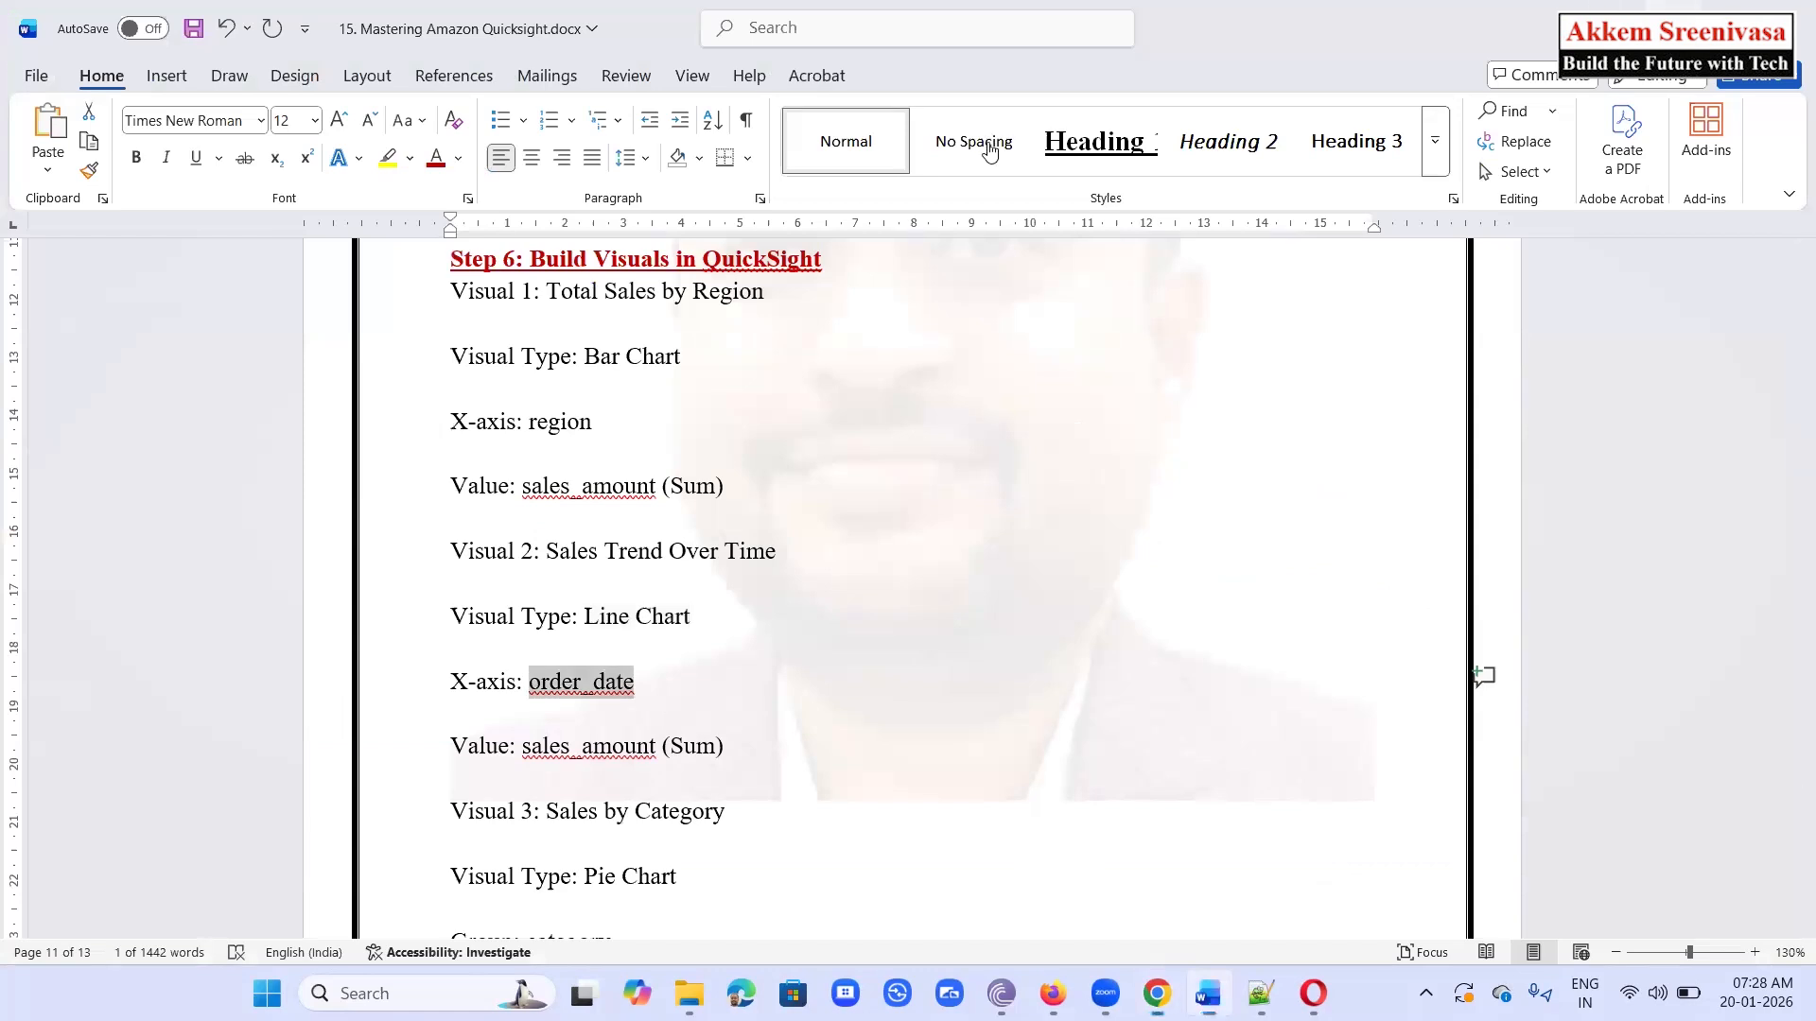
{"action": "key", "text": "alt+Tab"}
{"action": "left_click", "coordinate": [412, 460]}
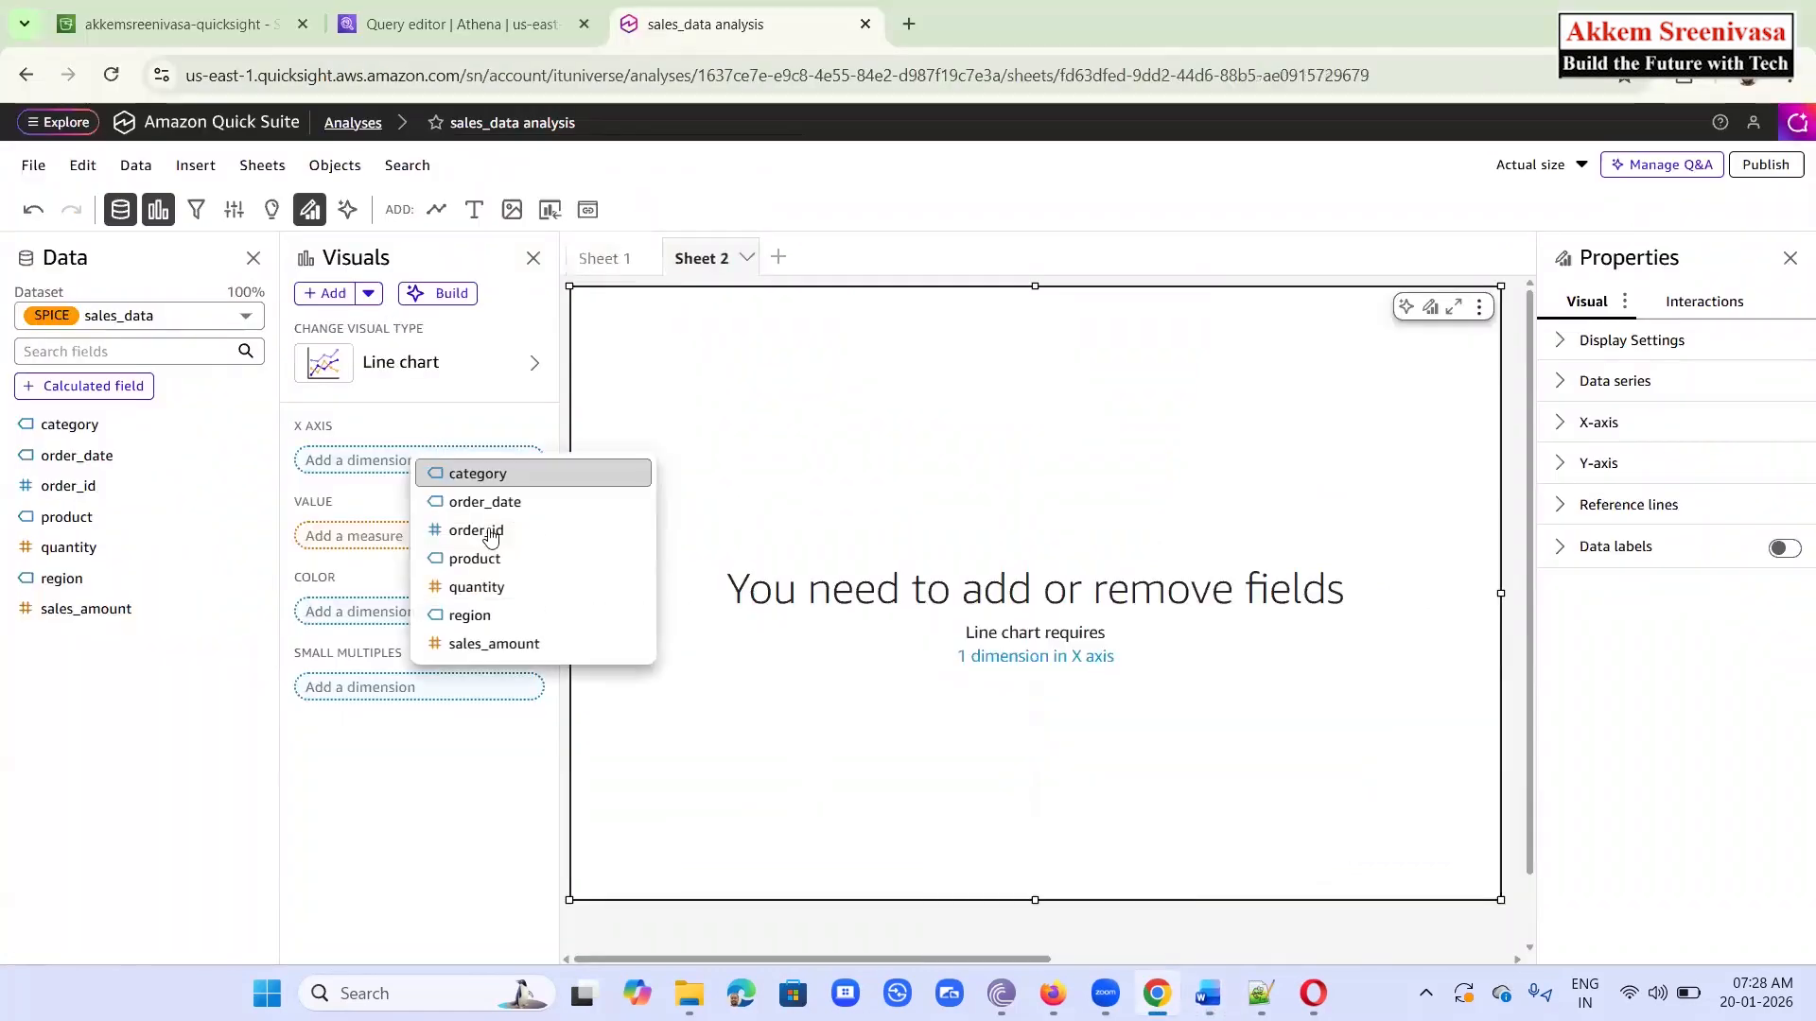
{"action": "left_click", "coordinate": [503, 502]}
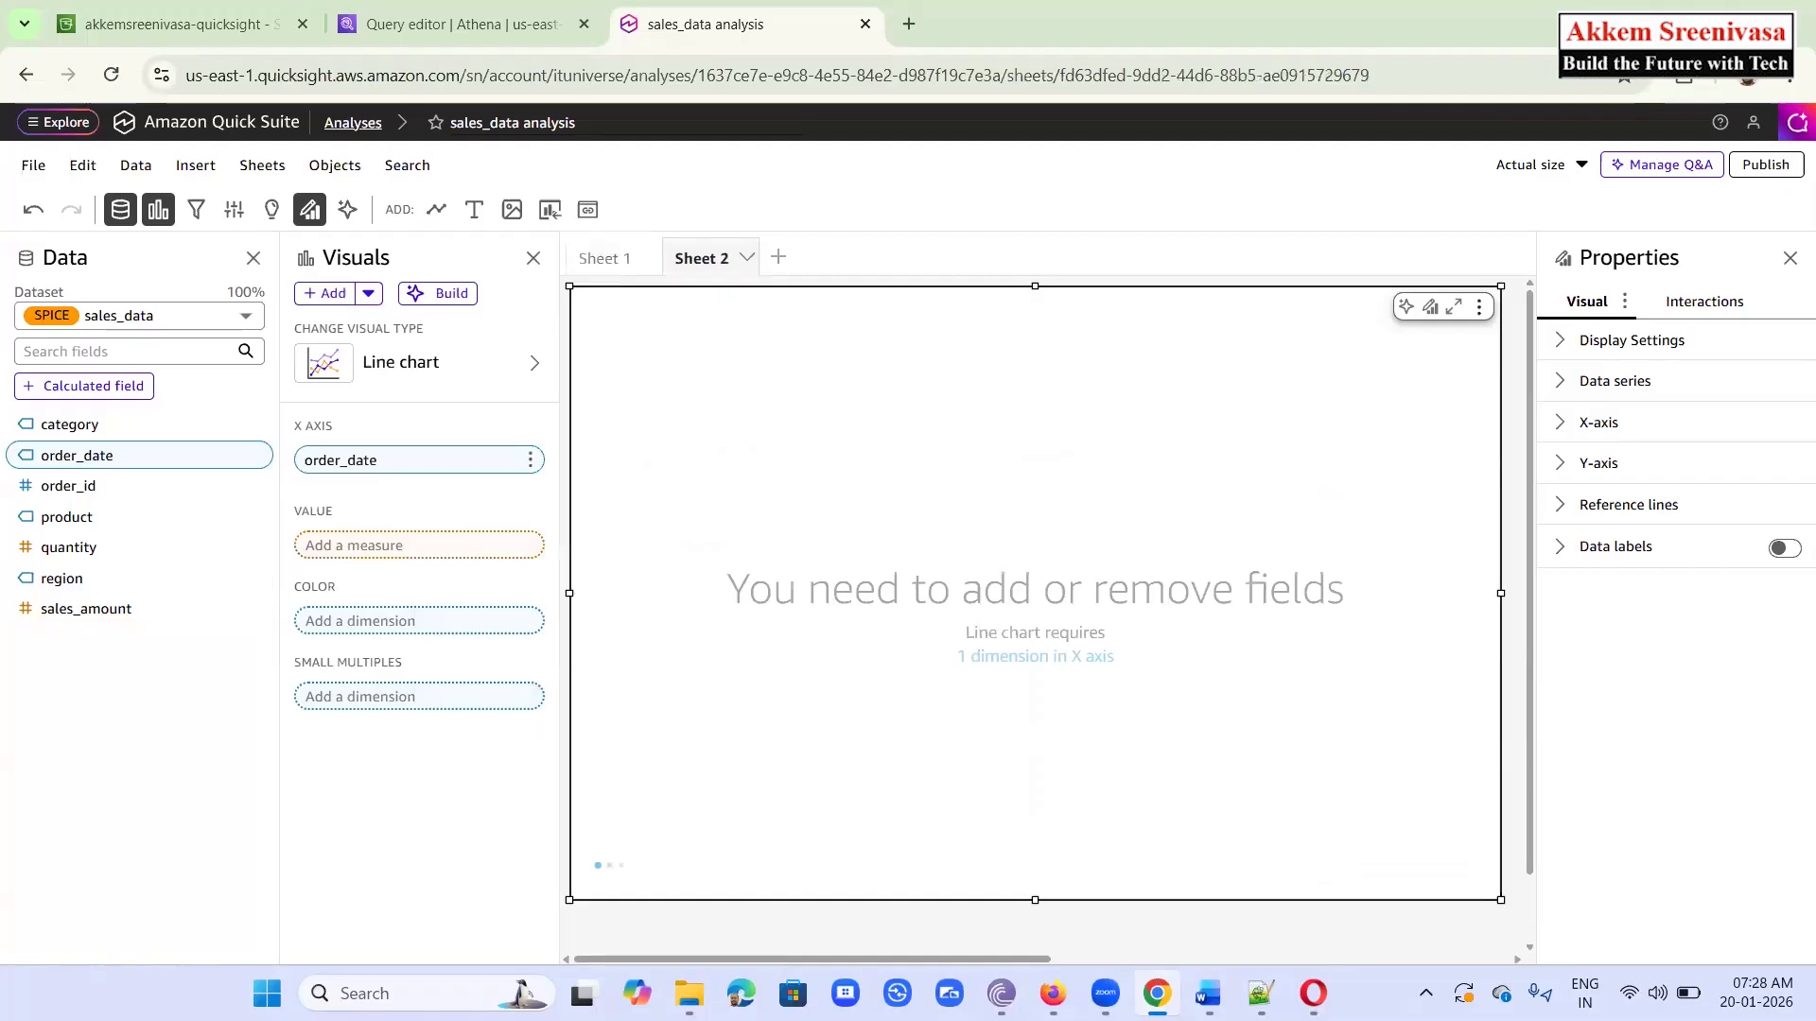
Select Visual 2's Value entry in the Word guide and assign sales_amount as the Sheet 2 line chart's value in QuickSight
{"action": "left_click", "coordinate": [1207, 992]}
{"action": "scroll", "coordinate": [866, 600], "scroll_direction": "down", "scroll_amount": 4}
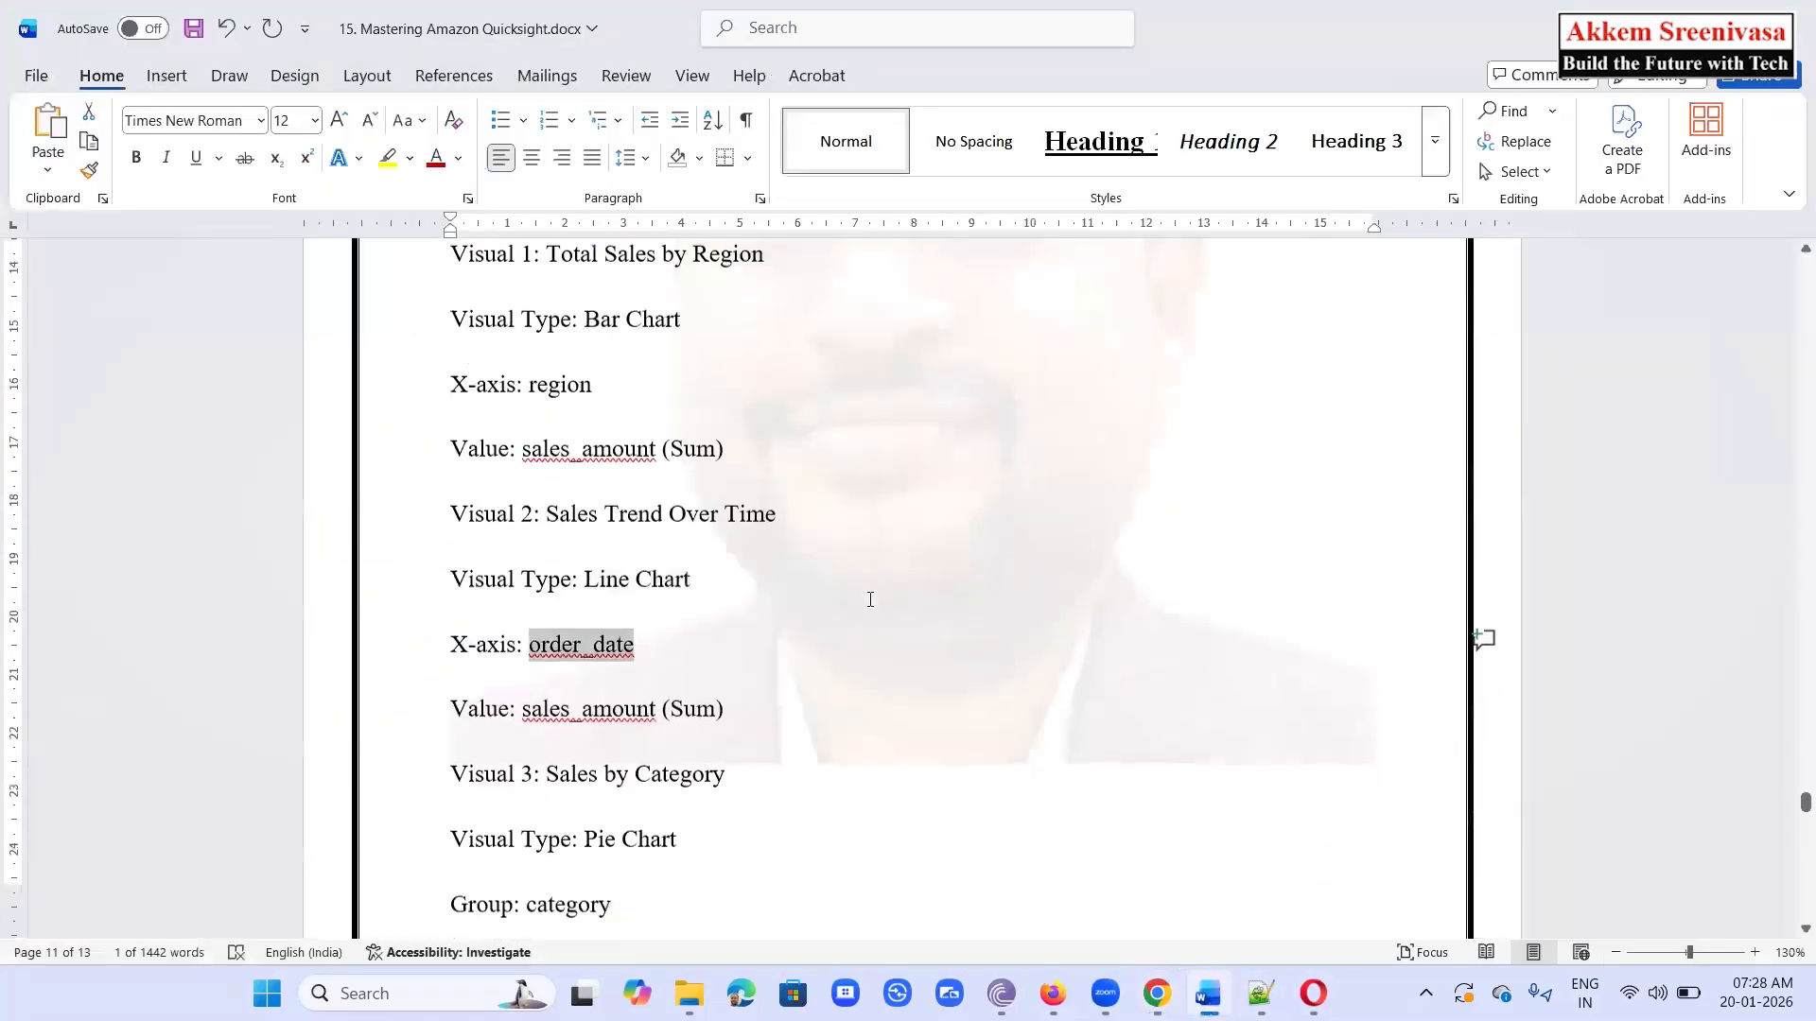
{"action": "left_click_drag", "start_coordinate": [532, 524], "coordinate": [662, 525]}
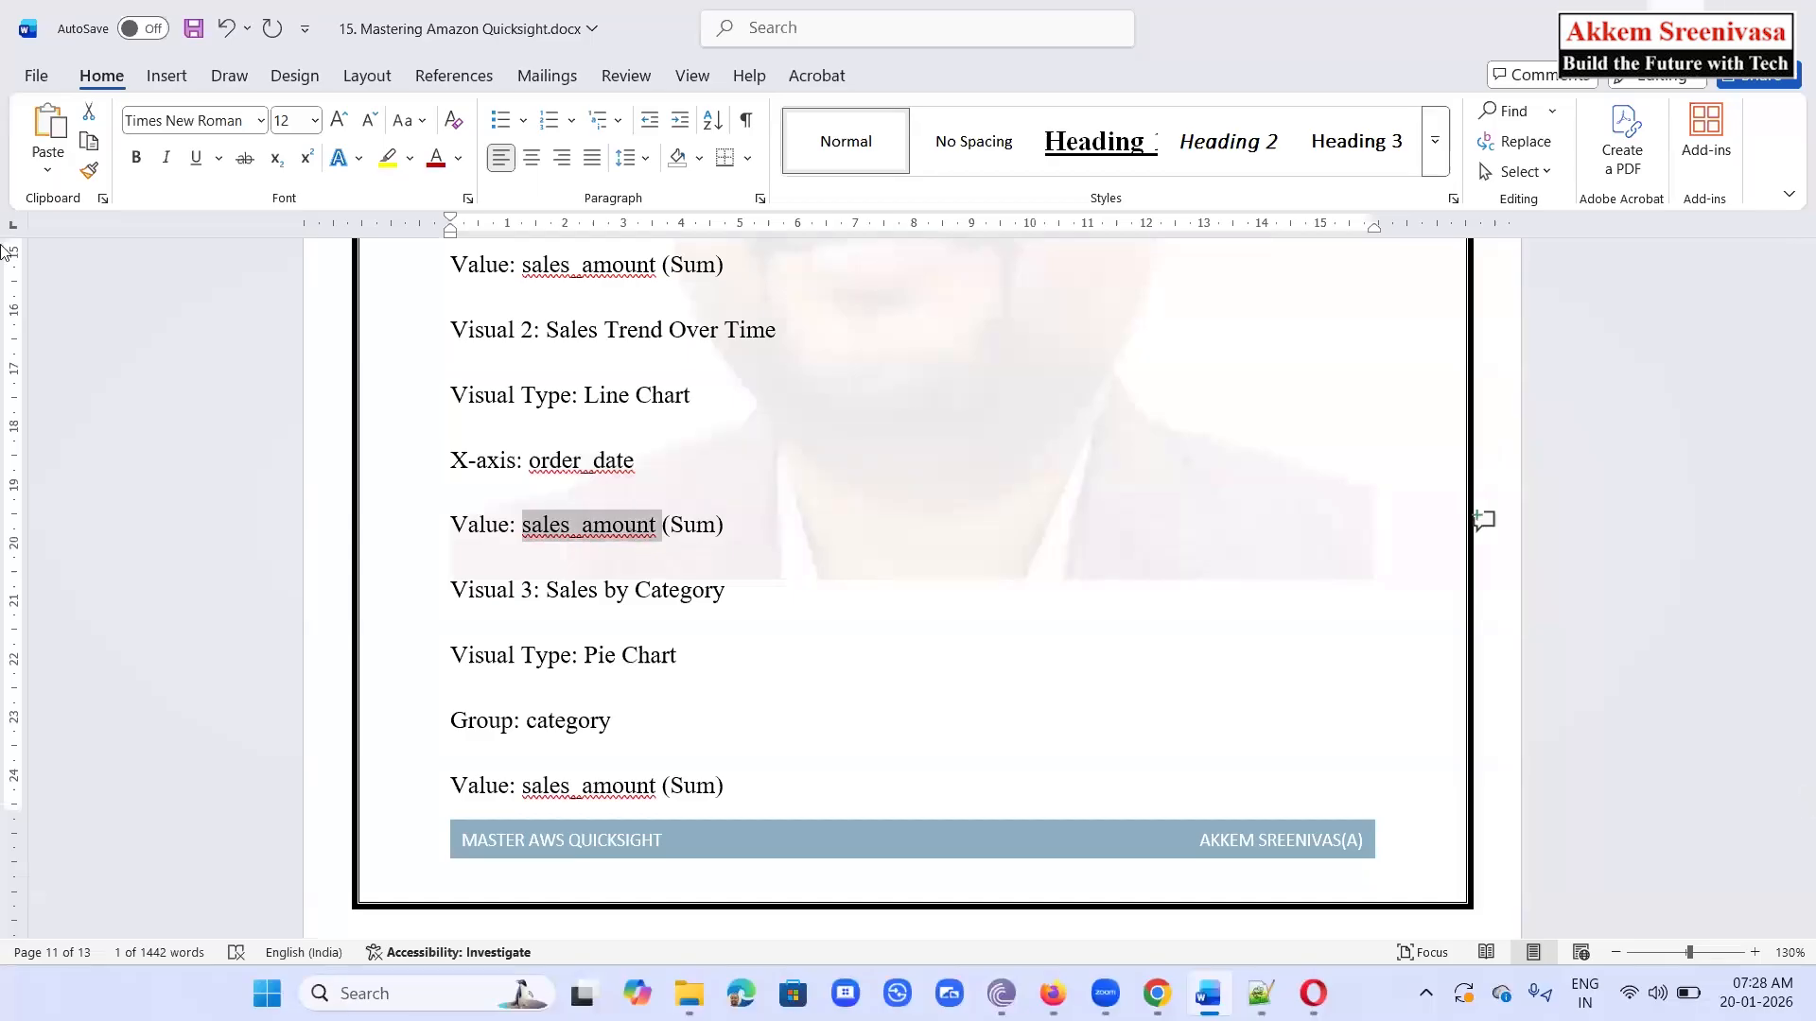
{"action": "key", "text": "alt+Tab"}
{"action": "left_click", "coordinate": [386, 547]}
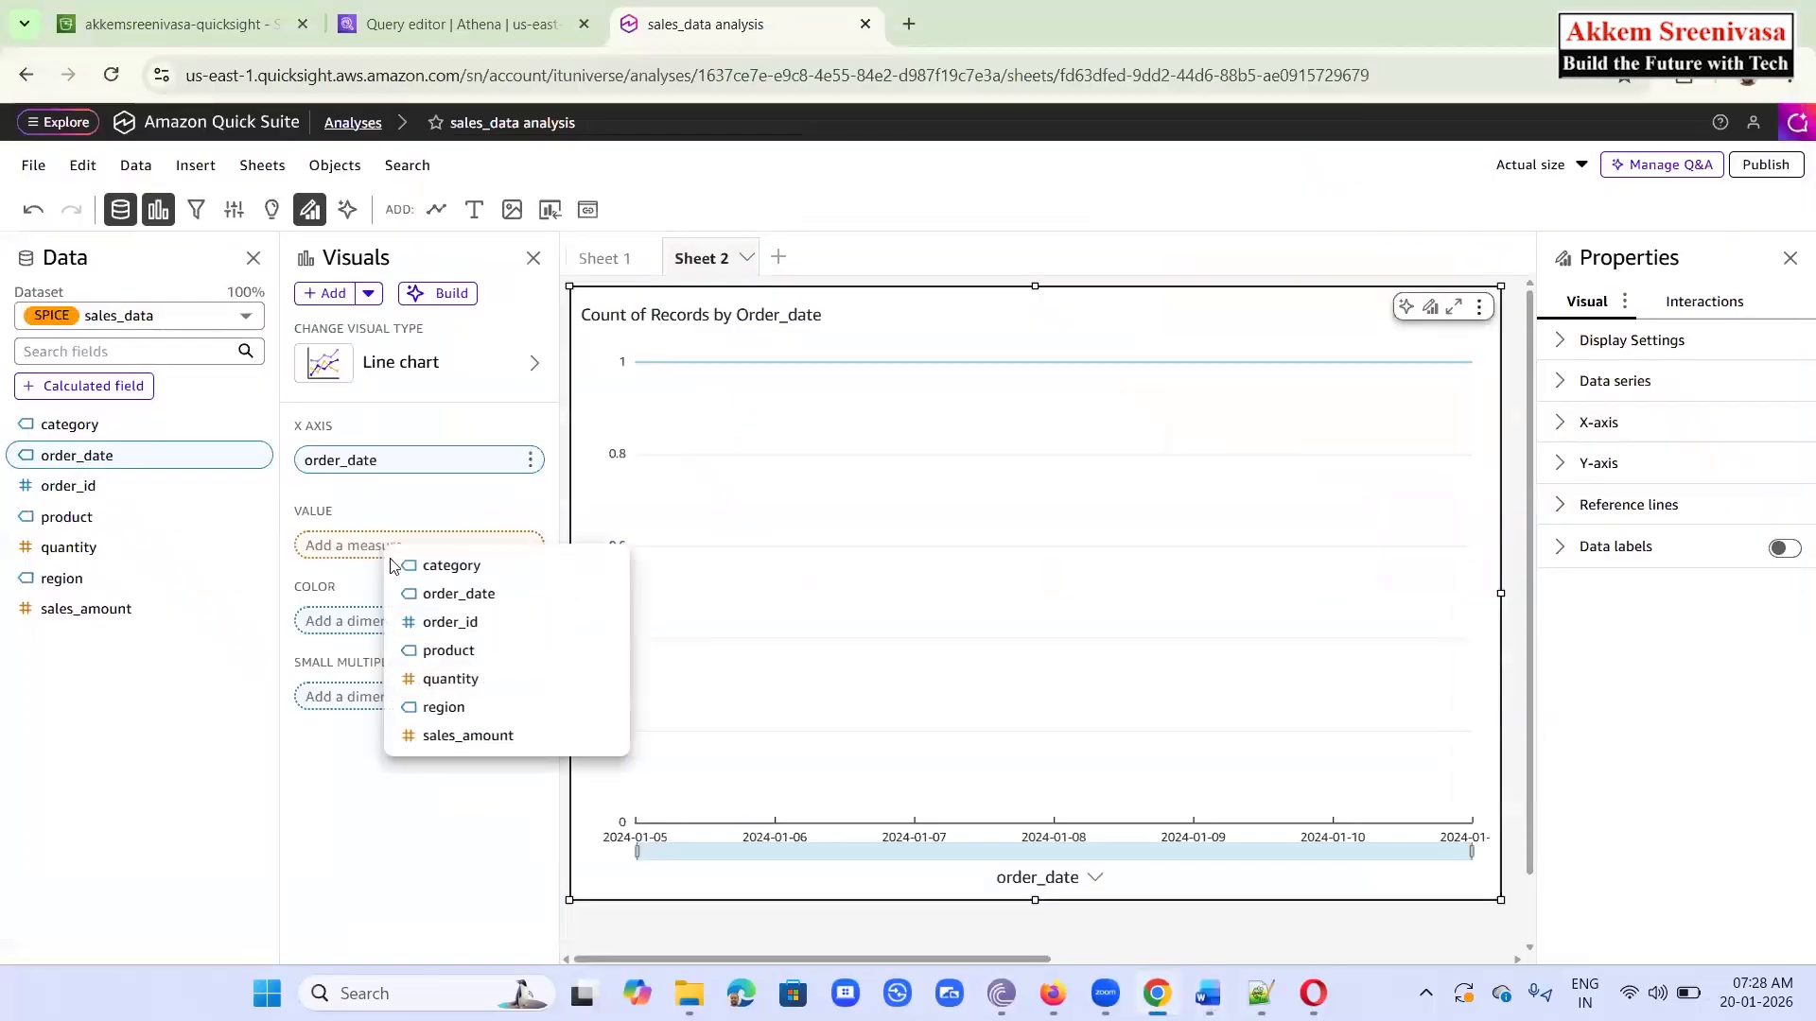
{"action": "left_click", "coordinate": [504, 740]}
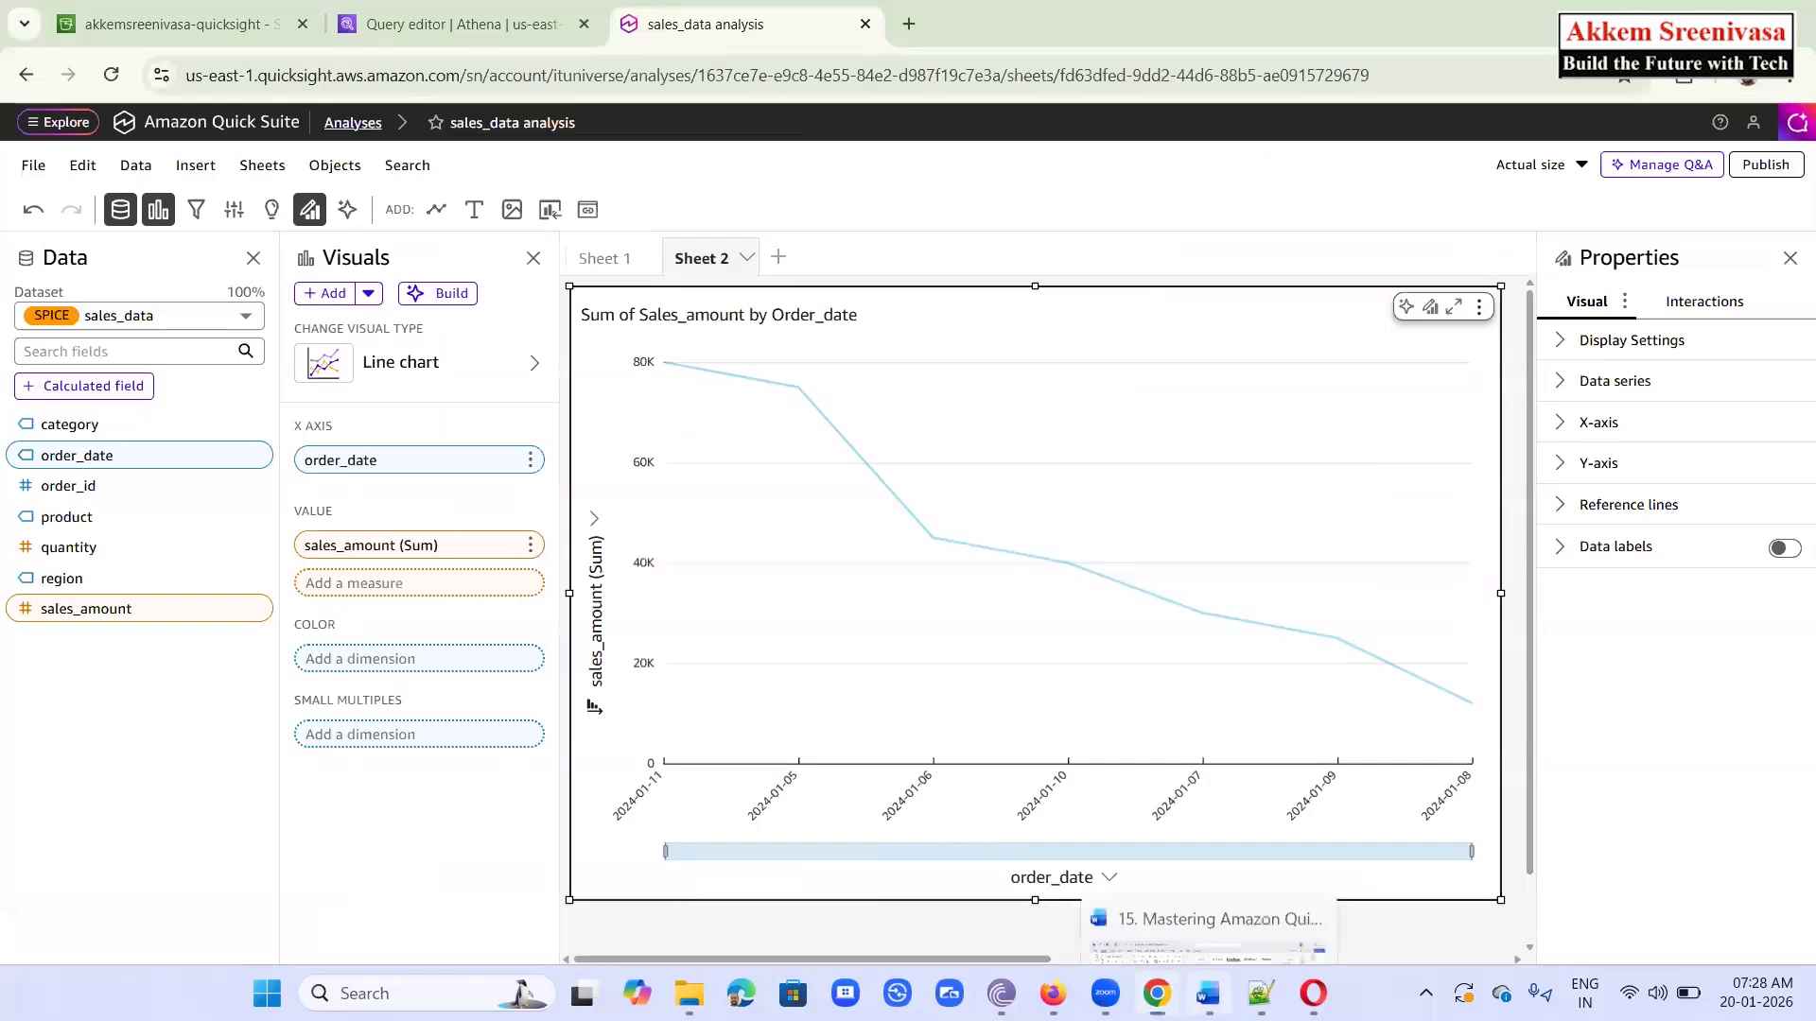
Return to the Word guide and make Visual 2's "Visual Type: Line Chart" line bold
{"action": "left_click", "coordinate": [1208, 993]}
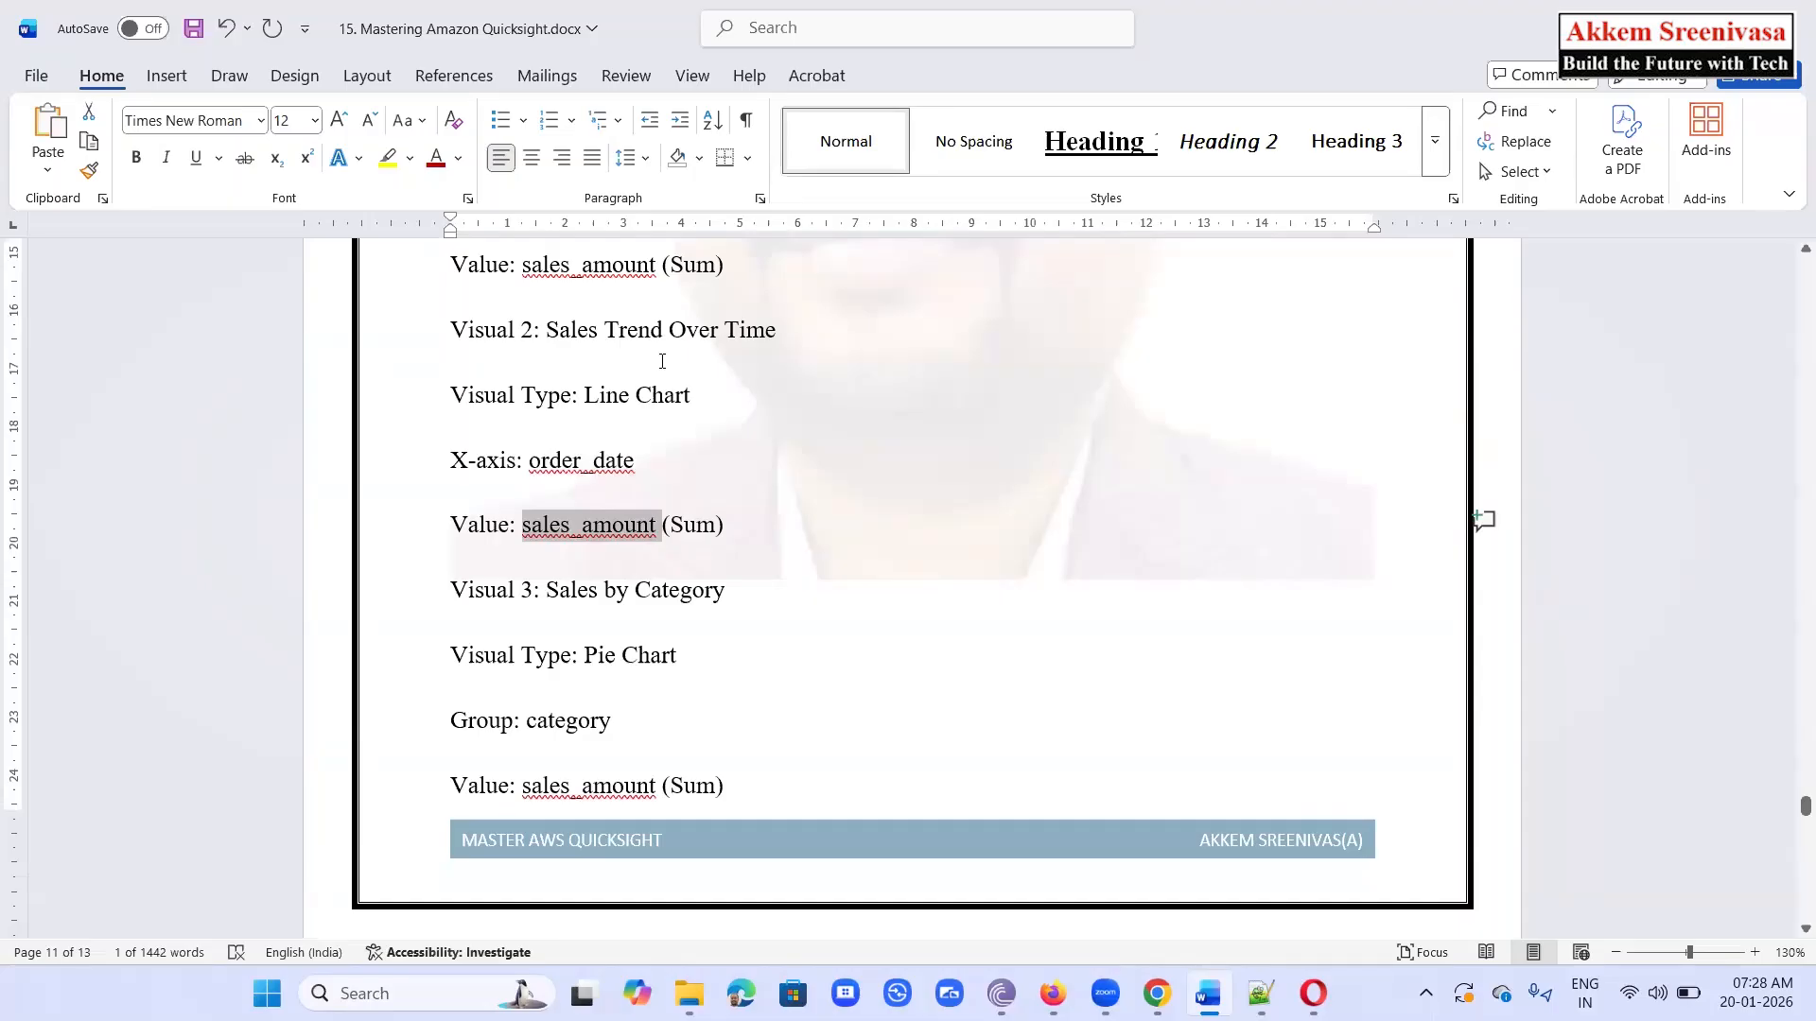
{"action": "left_click", "coordinate": [598, 409]}
{"action": "scroll", "coordinate": [598, 408], "scroll_direction": "up", "scroll_amount": 4}
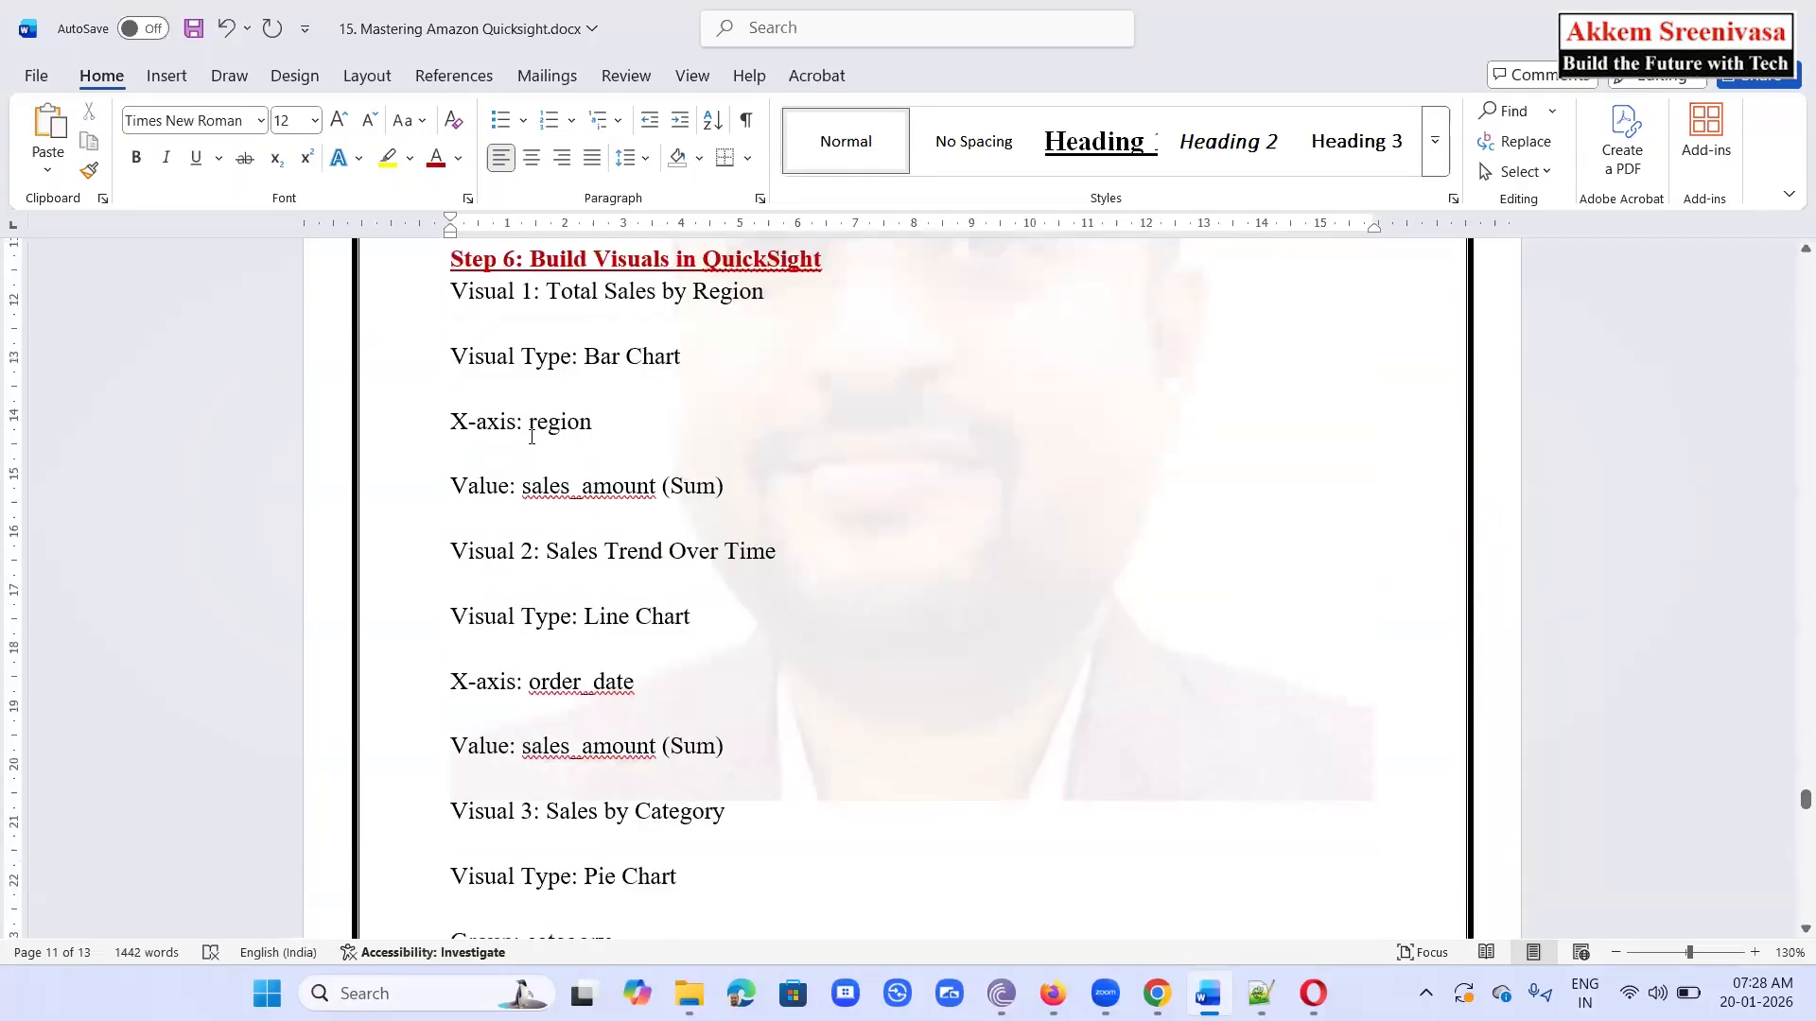
{"action": "scroll", "coordinate": [573, 514], "scroll_direction": "down", "scroll_amount": 3}
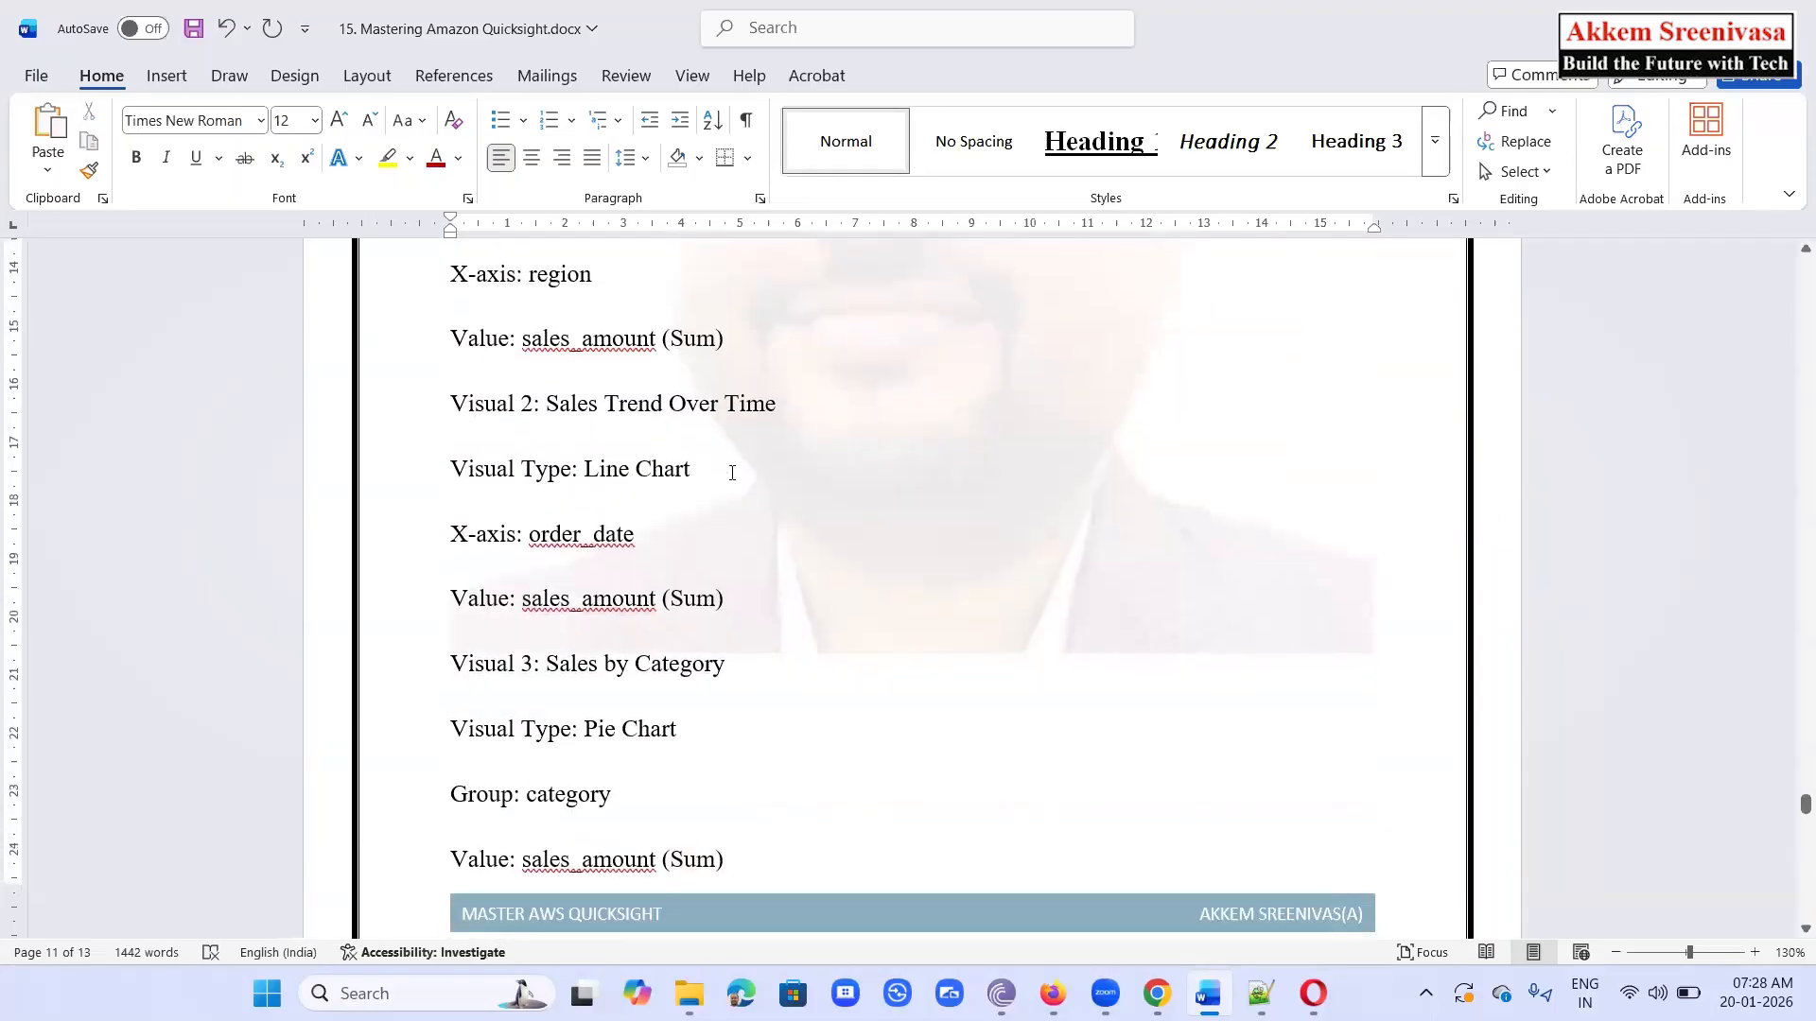
{"action": "left_click", "coordinate": [358, 460]}
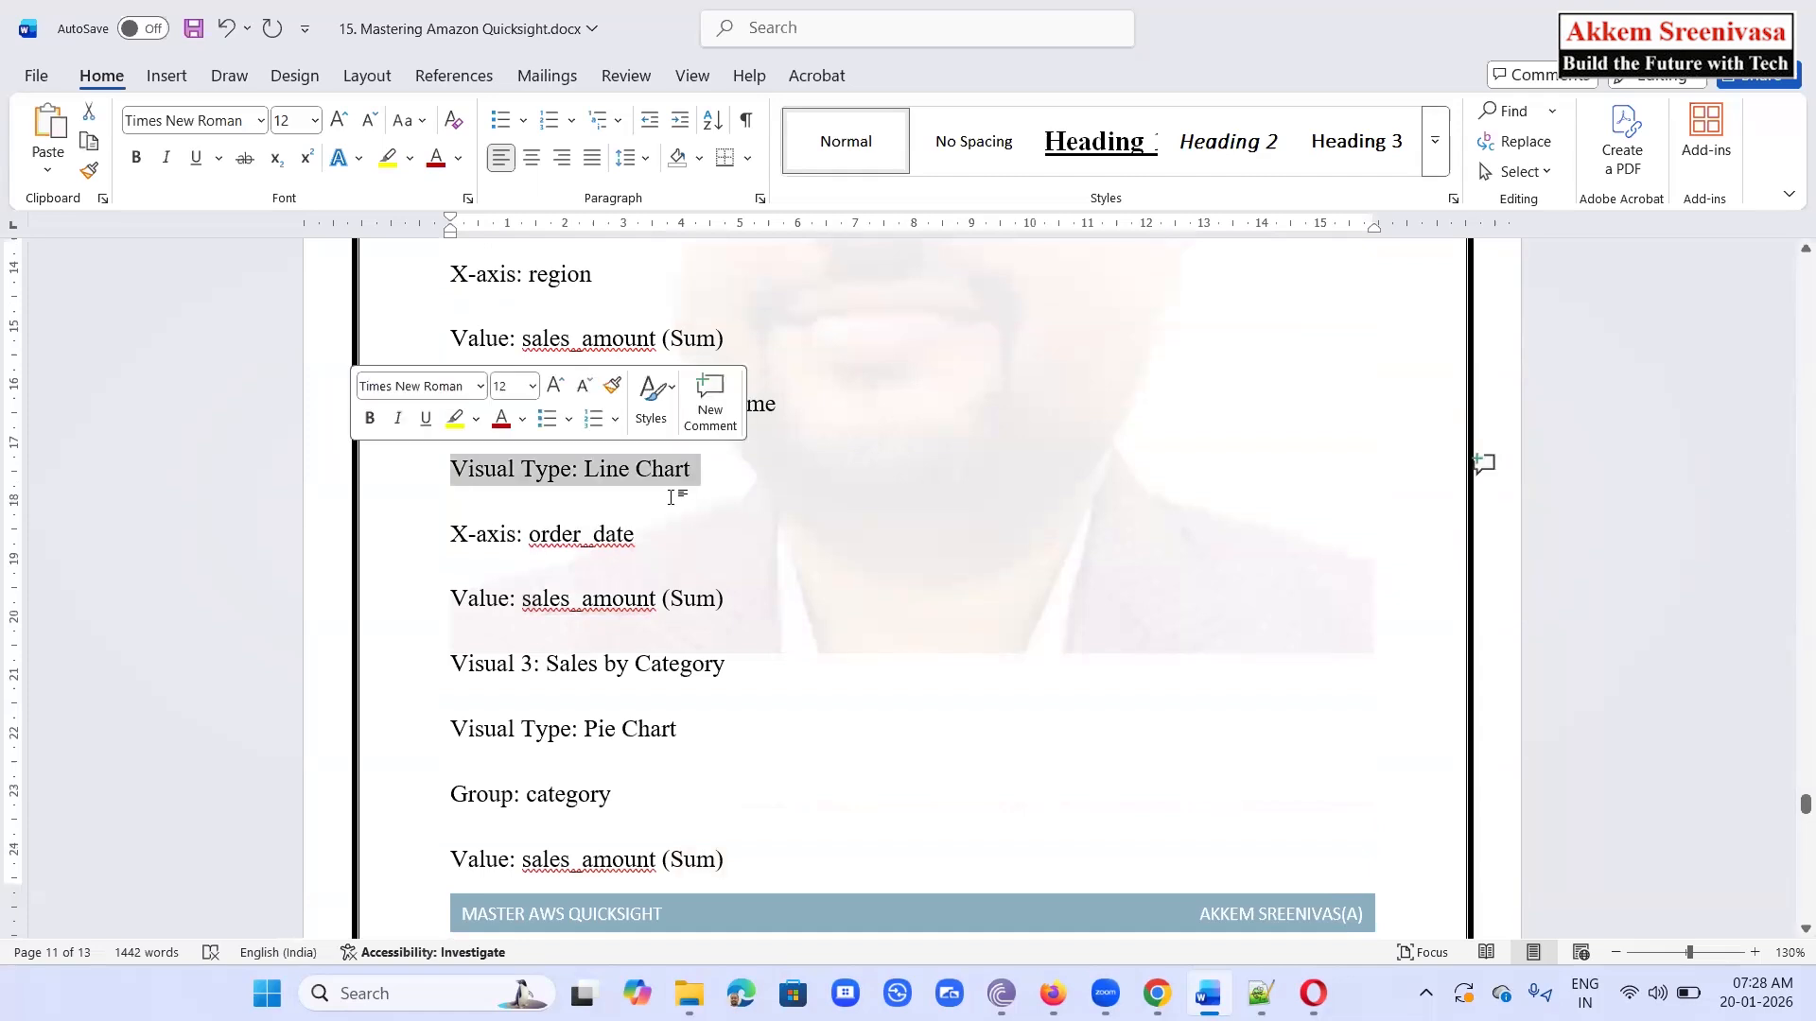
{"action": "key", "text": "ctrl+b"}
Make Visual 1's "Visual Type: Bar Chart" line bold
{"action": "scroll", "coordinate": [878, 392], "scroll_direction": "up", "scroll_amount": 3}
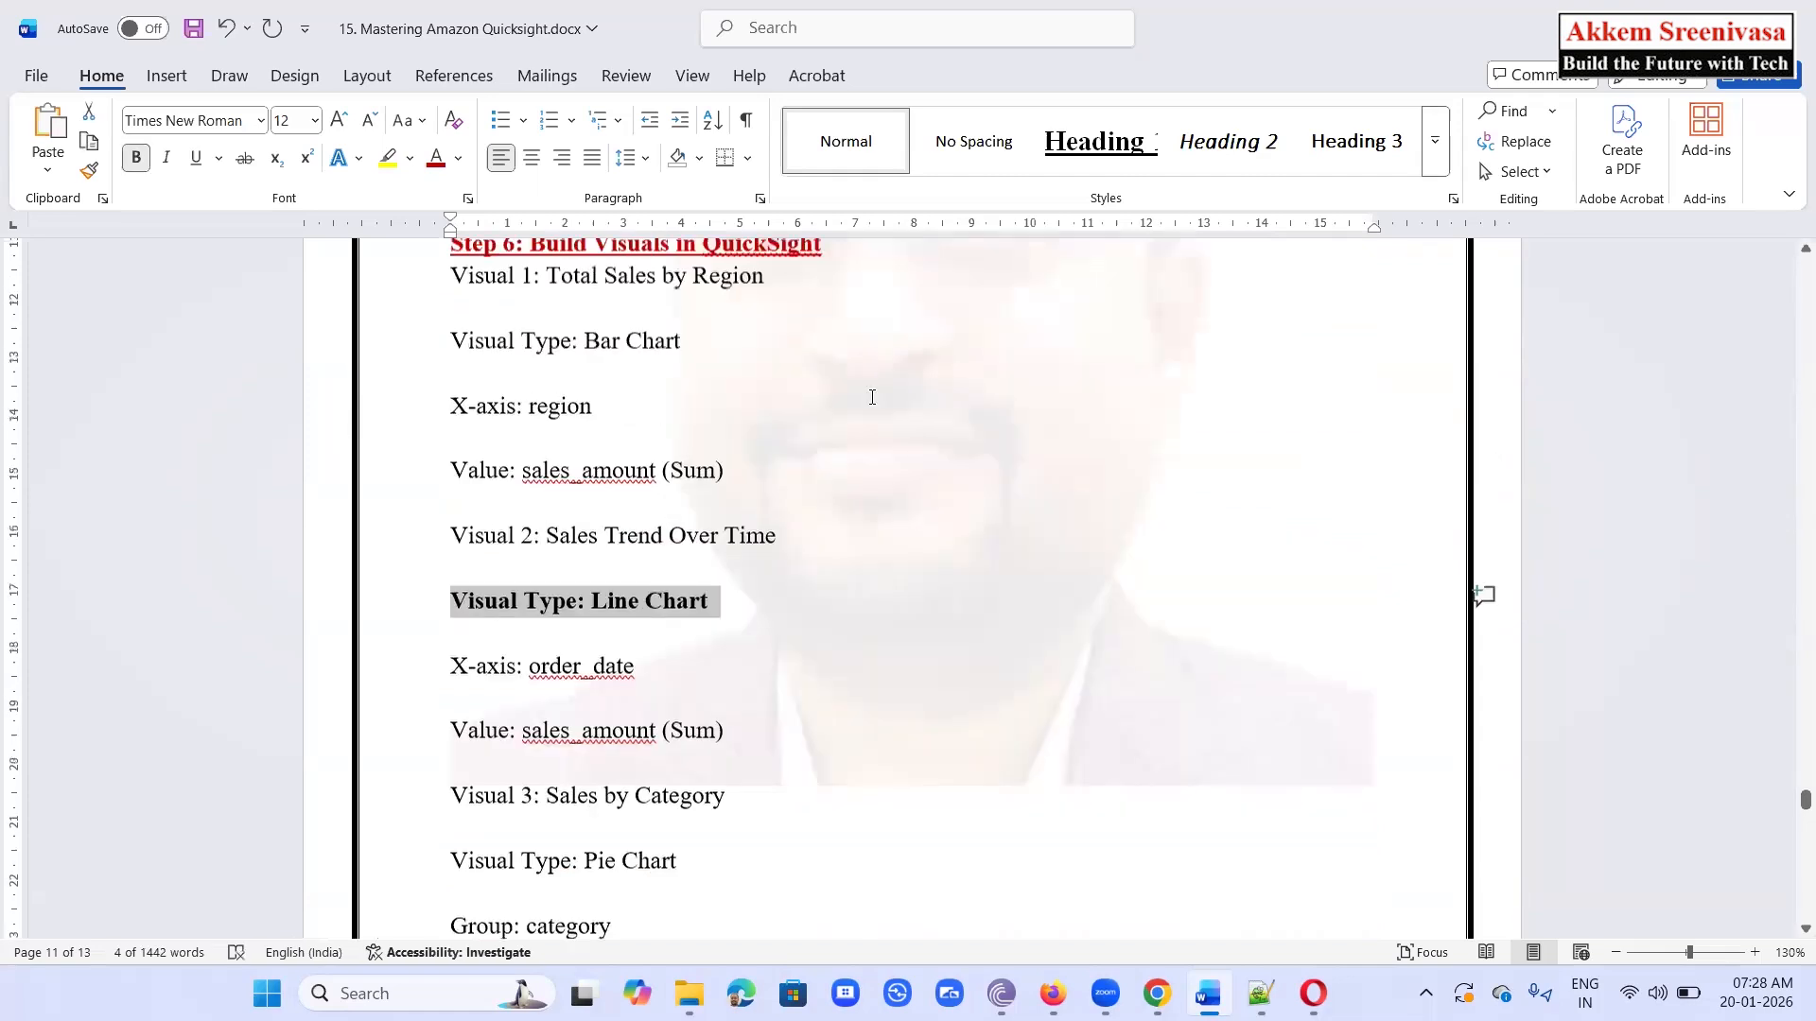
{"action": "left_click_drag", "start_coordinate": [684, 356], "coordinate": [566, 354]}
{"action": "left_click", "coordinate": [981, 475]}
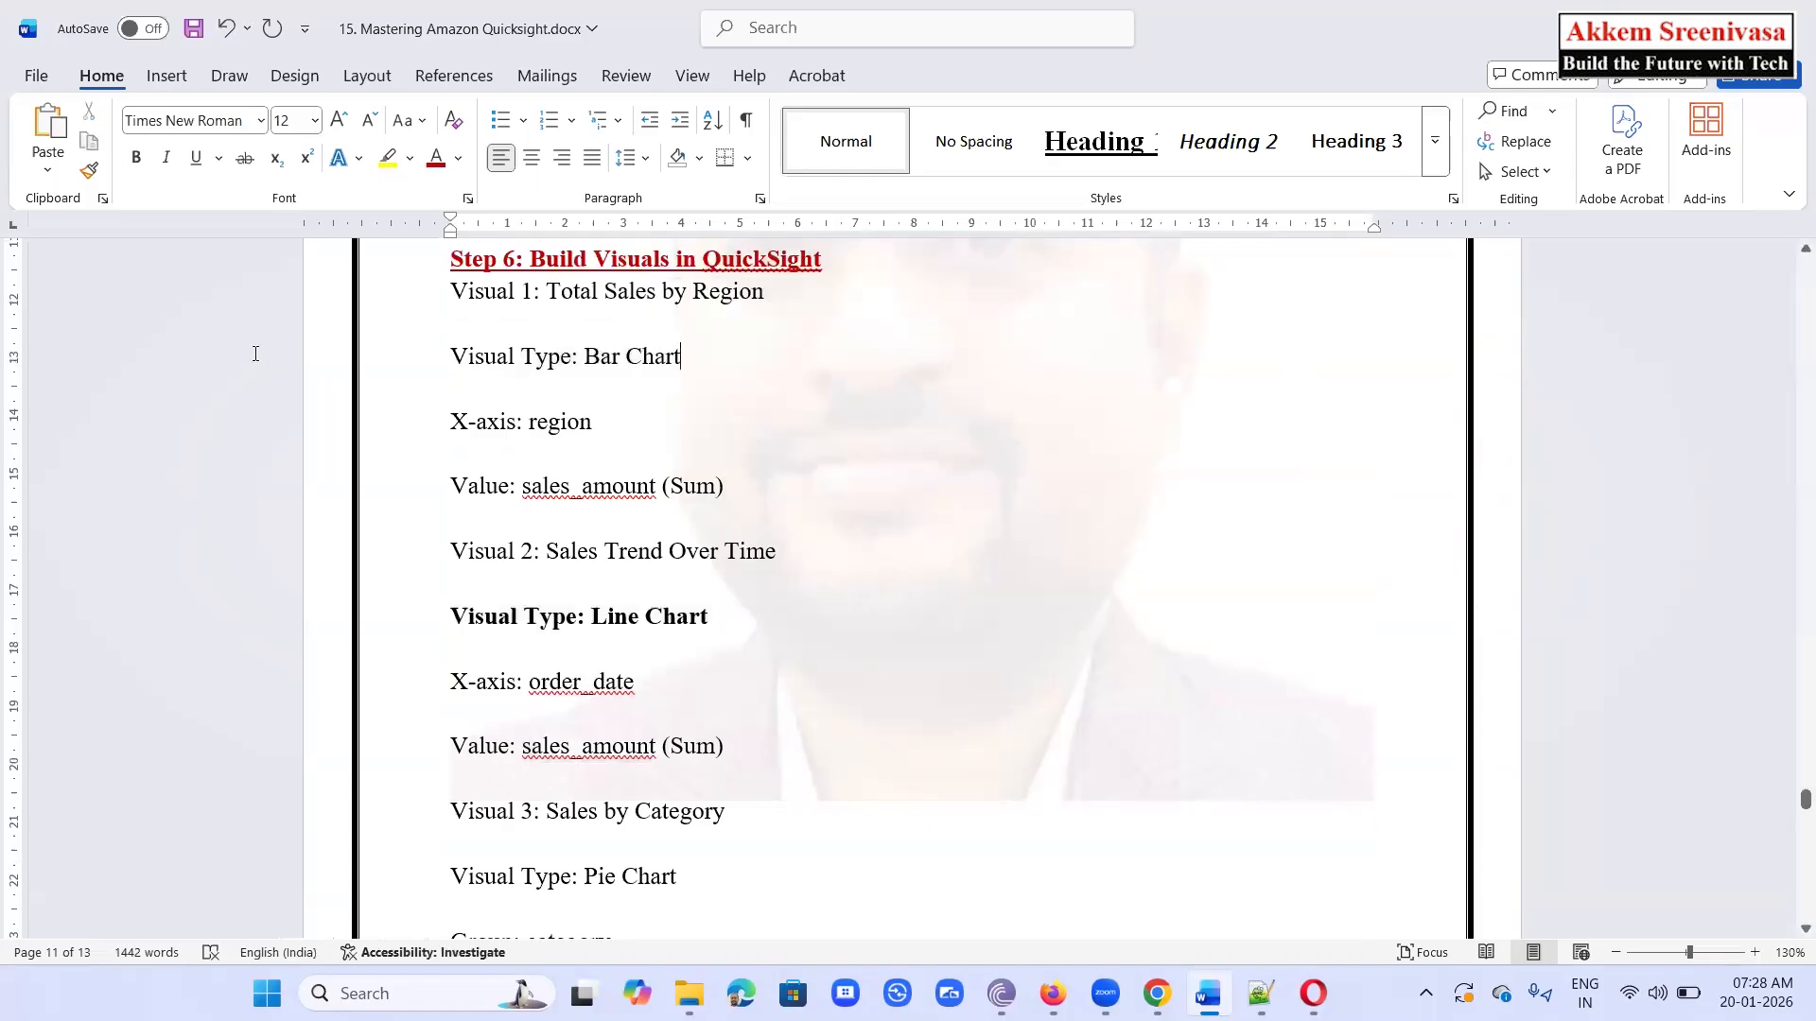
{"action": "left_click", "coordinate": [249, 357]}
{"action": "key", "text": "ctrl+b"}
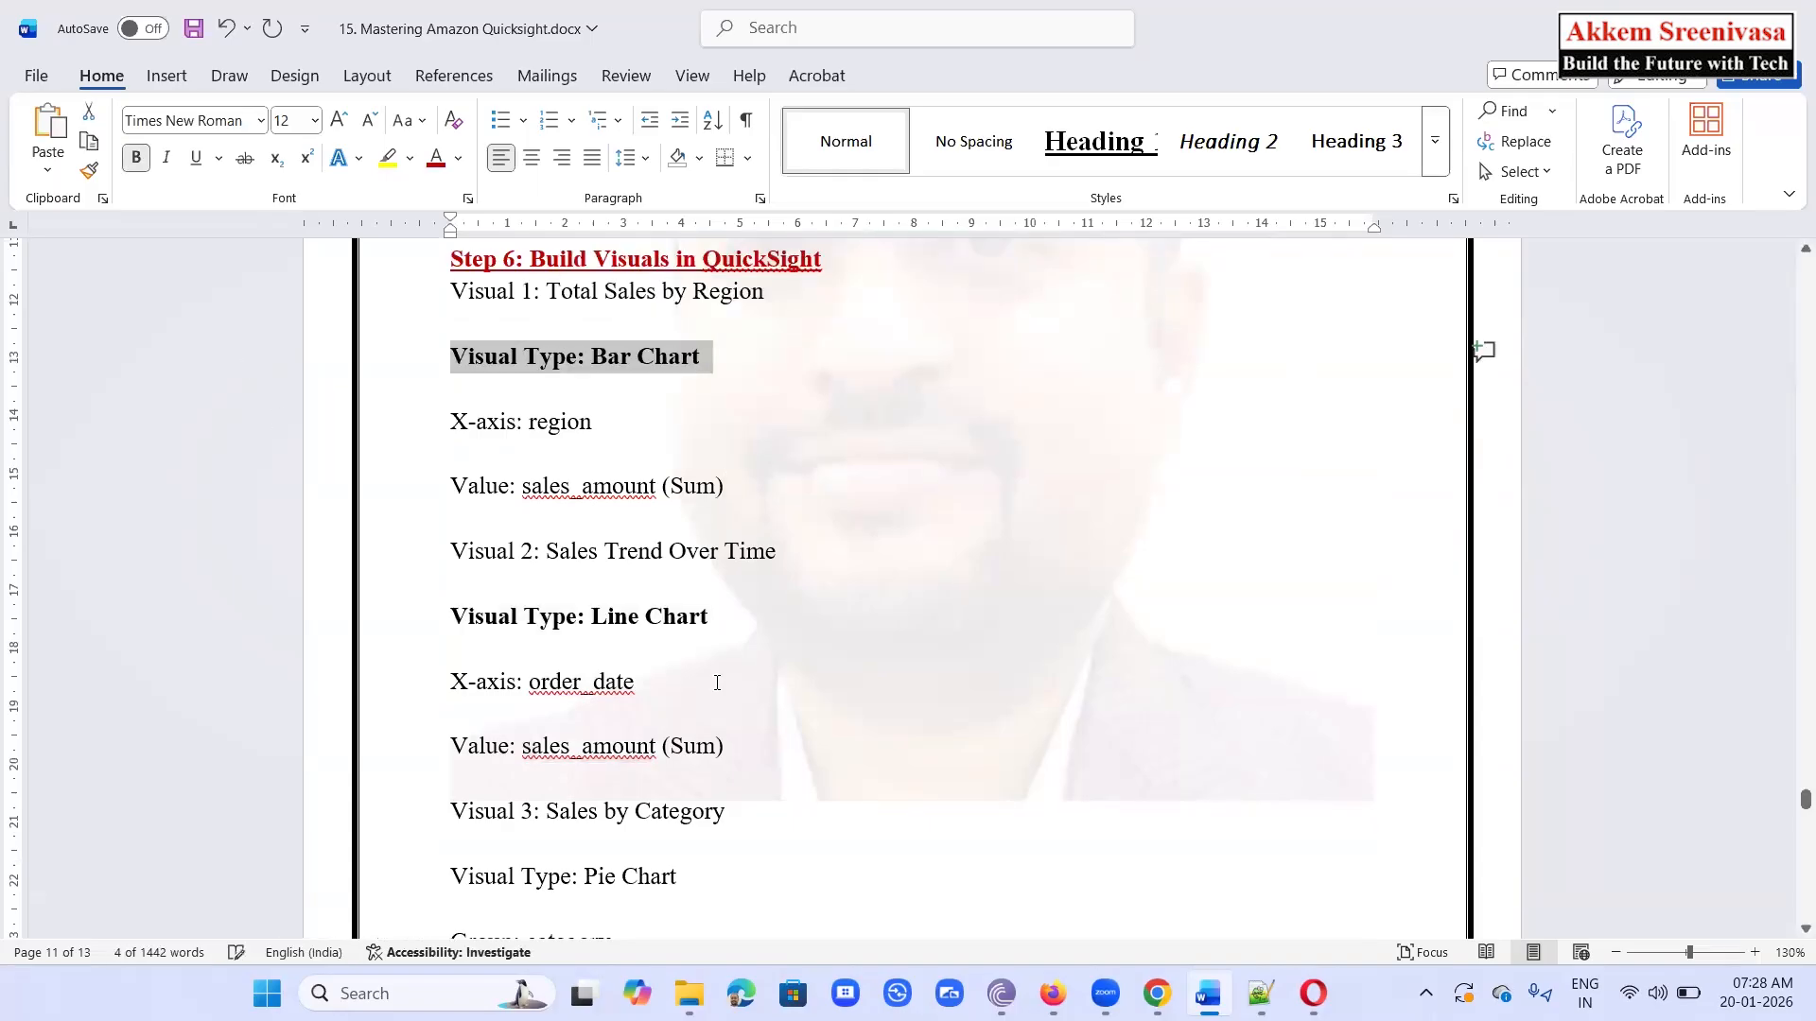
Make the "Visual 3: Sales by Category" heading bold in the guide
{"action": "scroll", "coordinate": [815, 724], "scroll_direction": "down", "scroll_amount": 3}
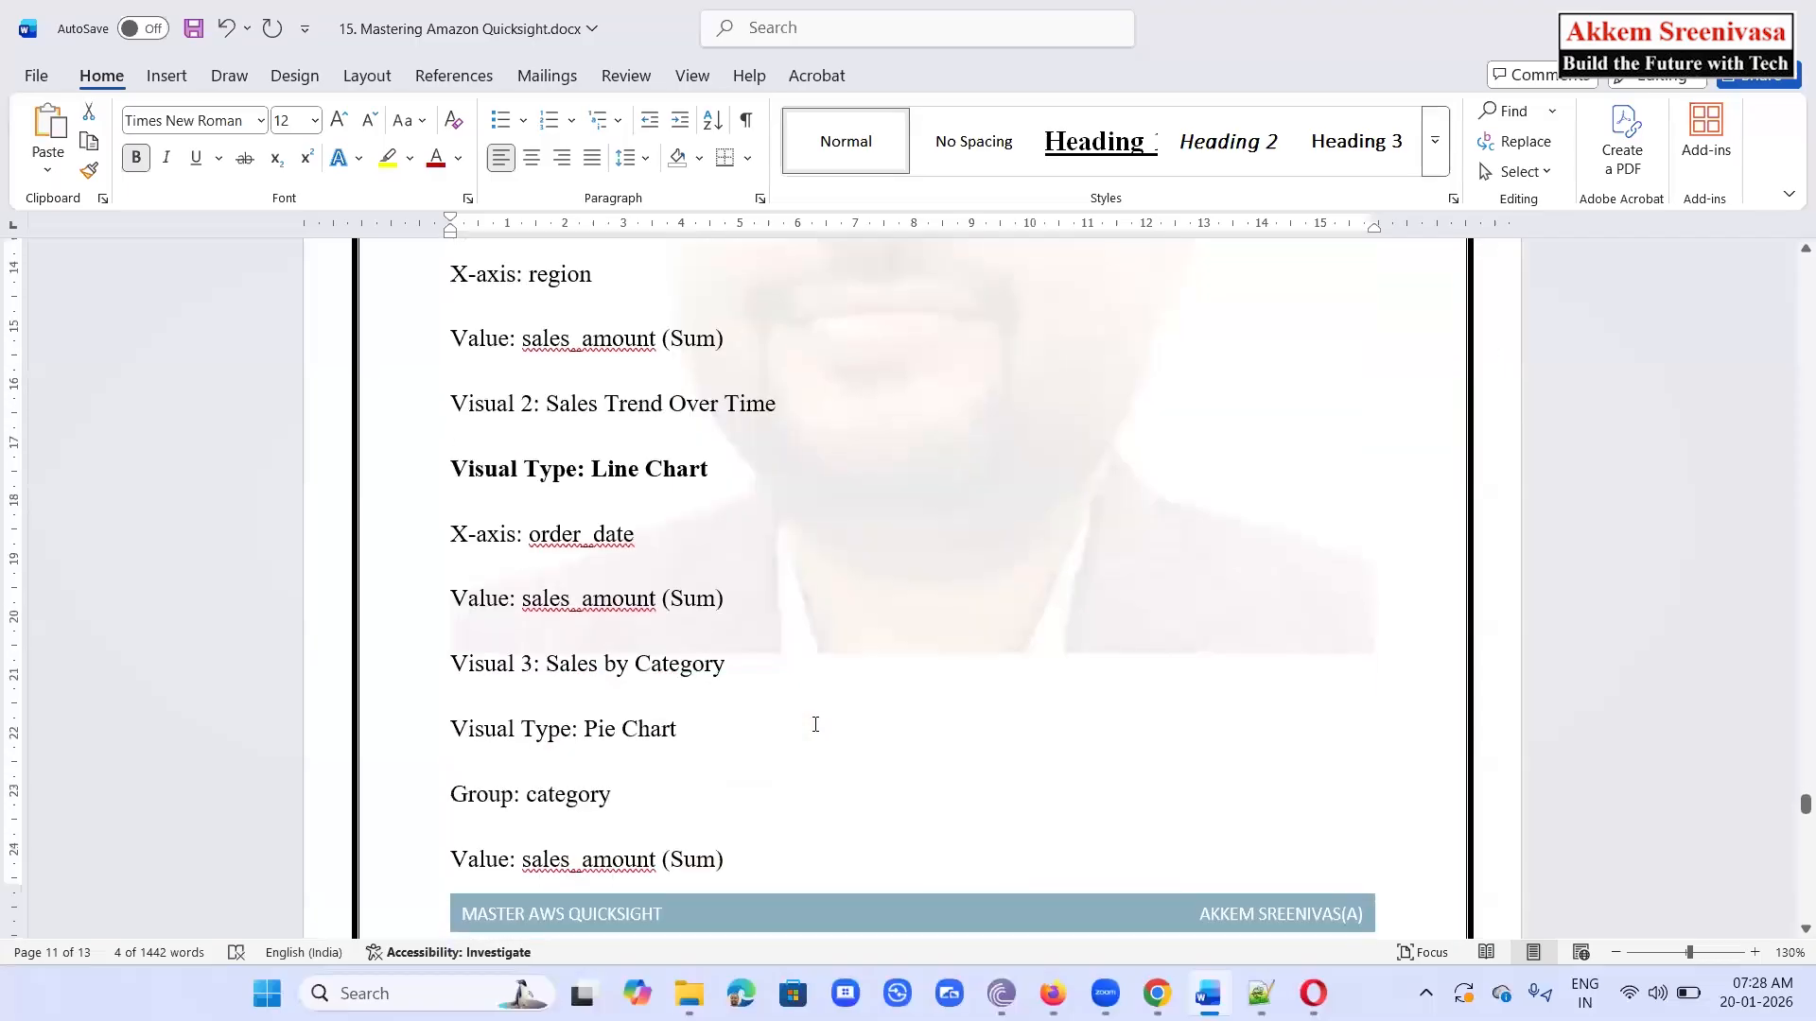
{"action": "left_click", "coordinate": [360, 653]}
{"action": "key", "text": "ctrl+b"}
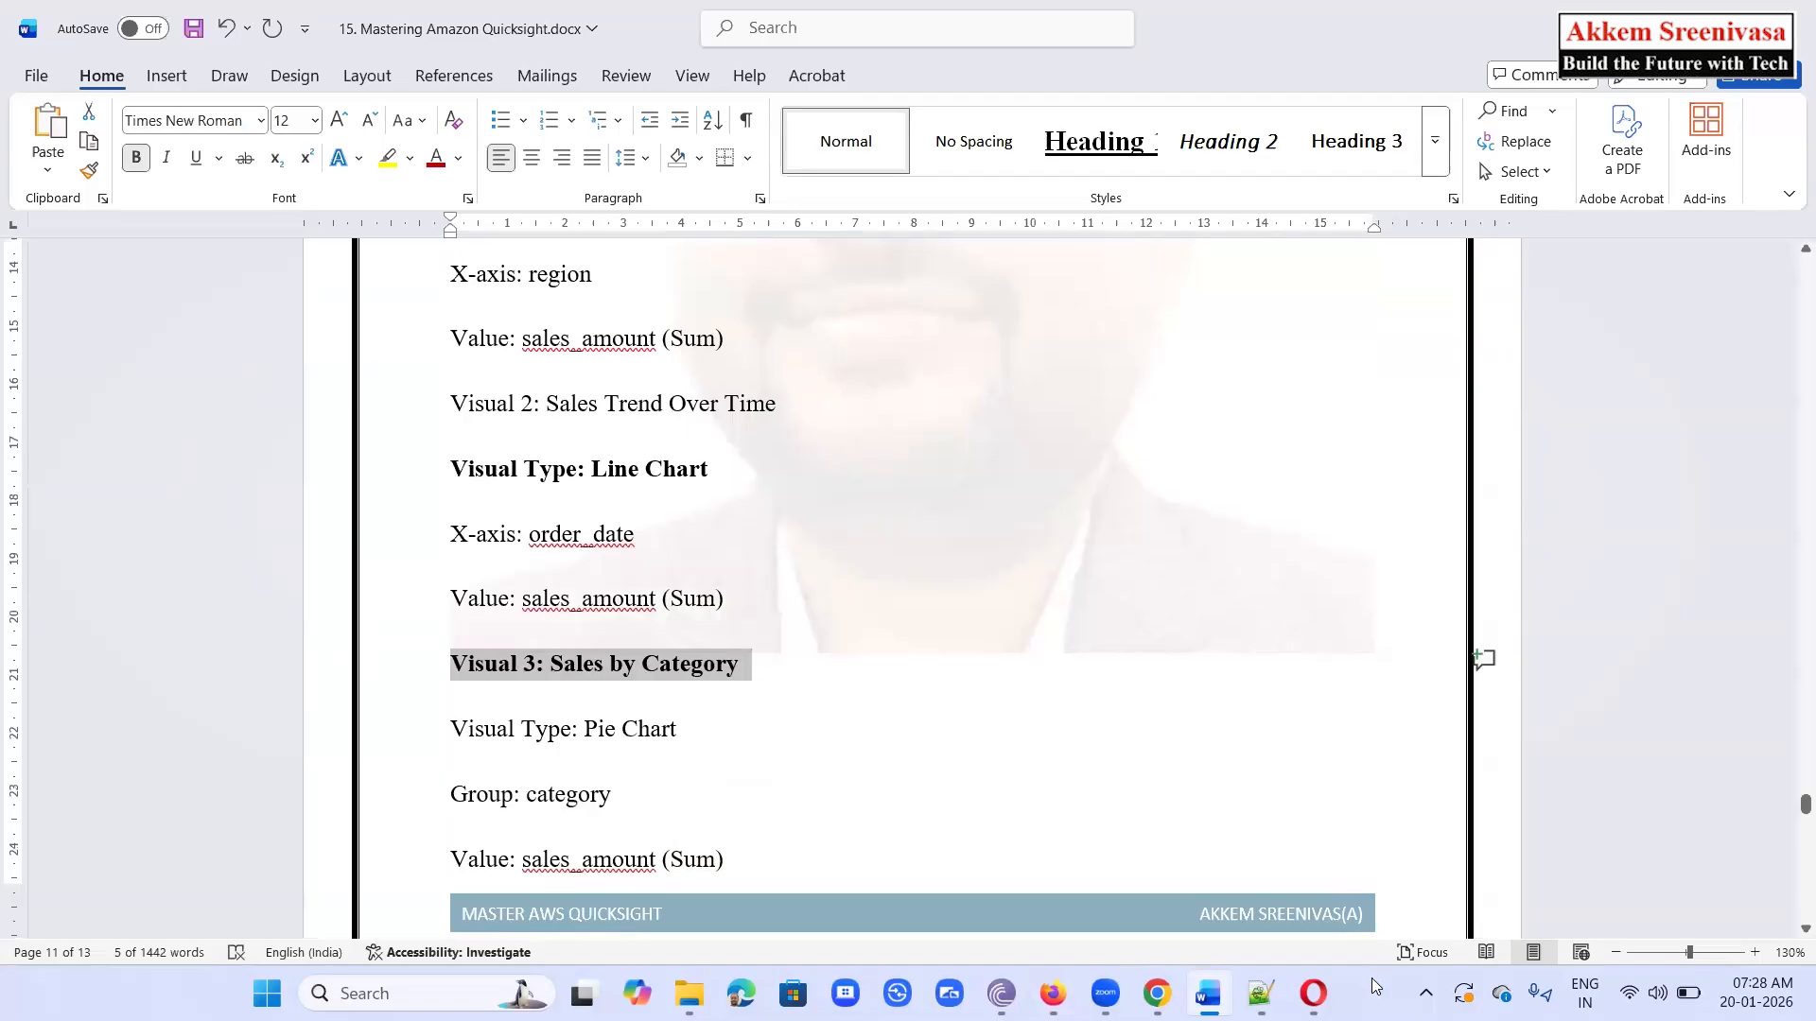
Switch to QuickSight, add a third sheet to the sales_data analysis and set its empty visual to a pie chart
{"action": "left_click", "coordinate": [1156, 992]}
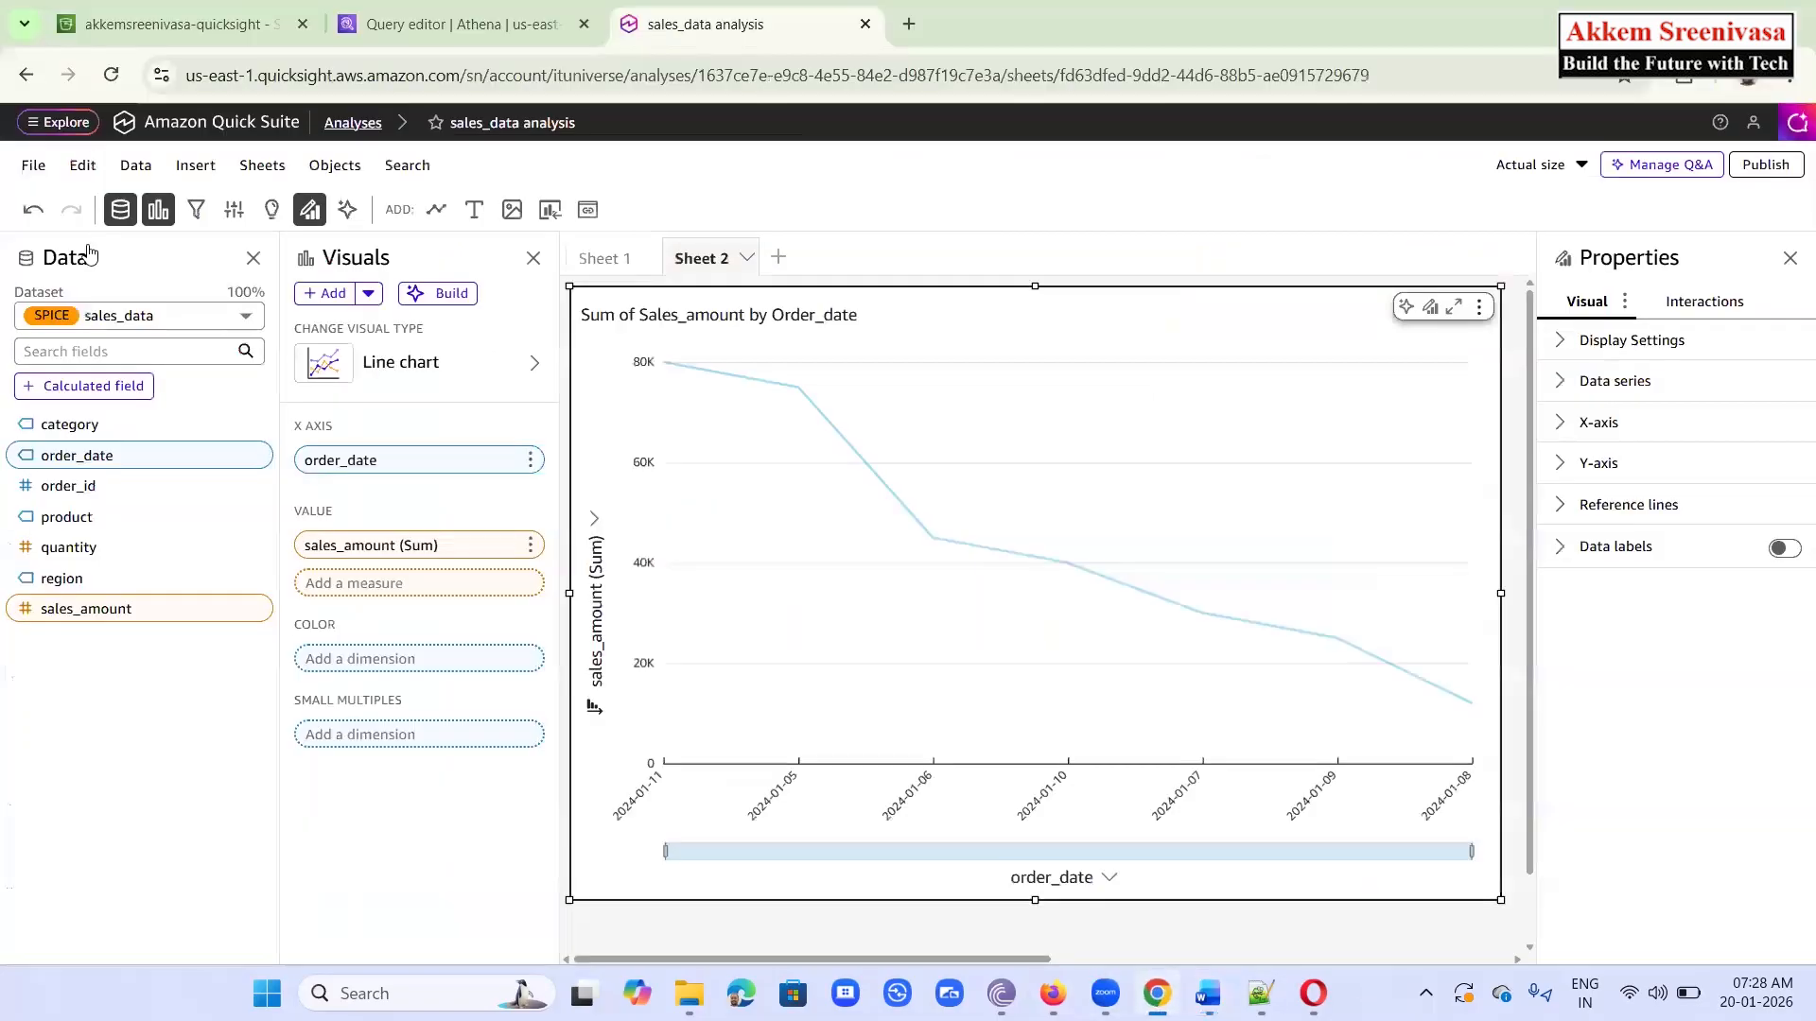
{"action": "left_click", "coordinate": [779, 257]}
{"action": "left_click", "coordinate": [1196, 657]}
{"action": "mouse_move", "coordinate": [1313, 993]}
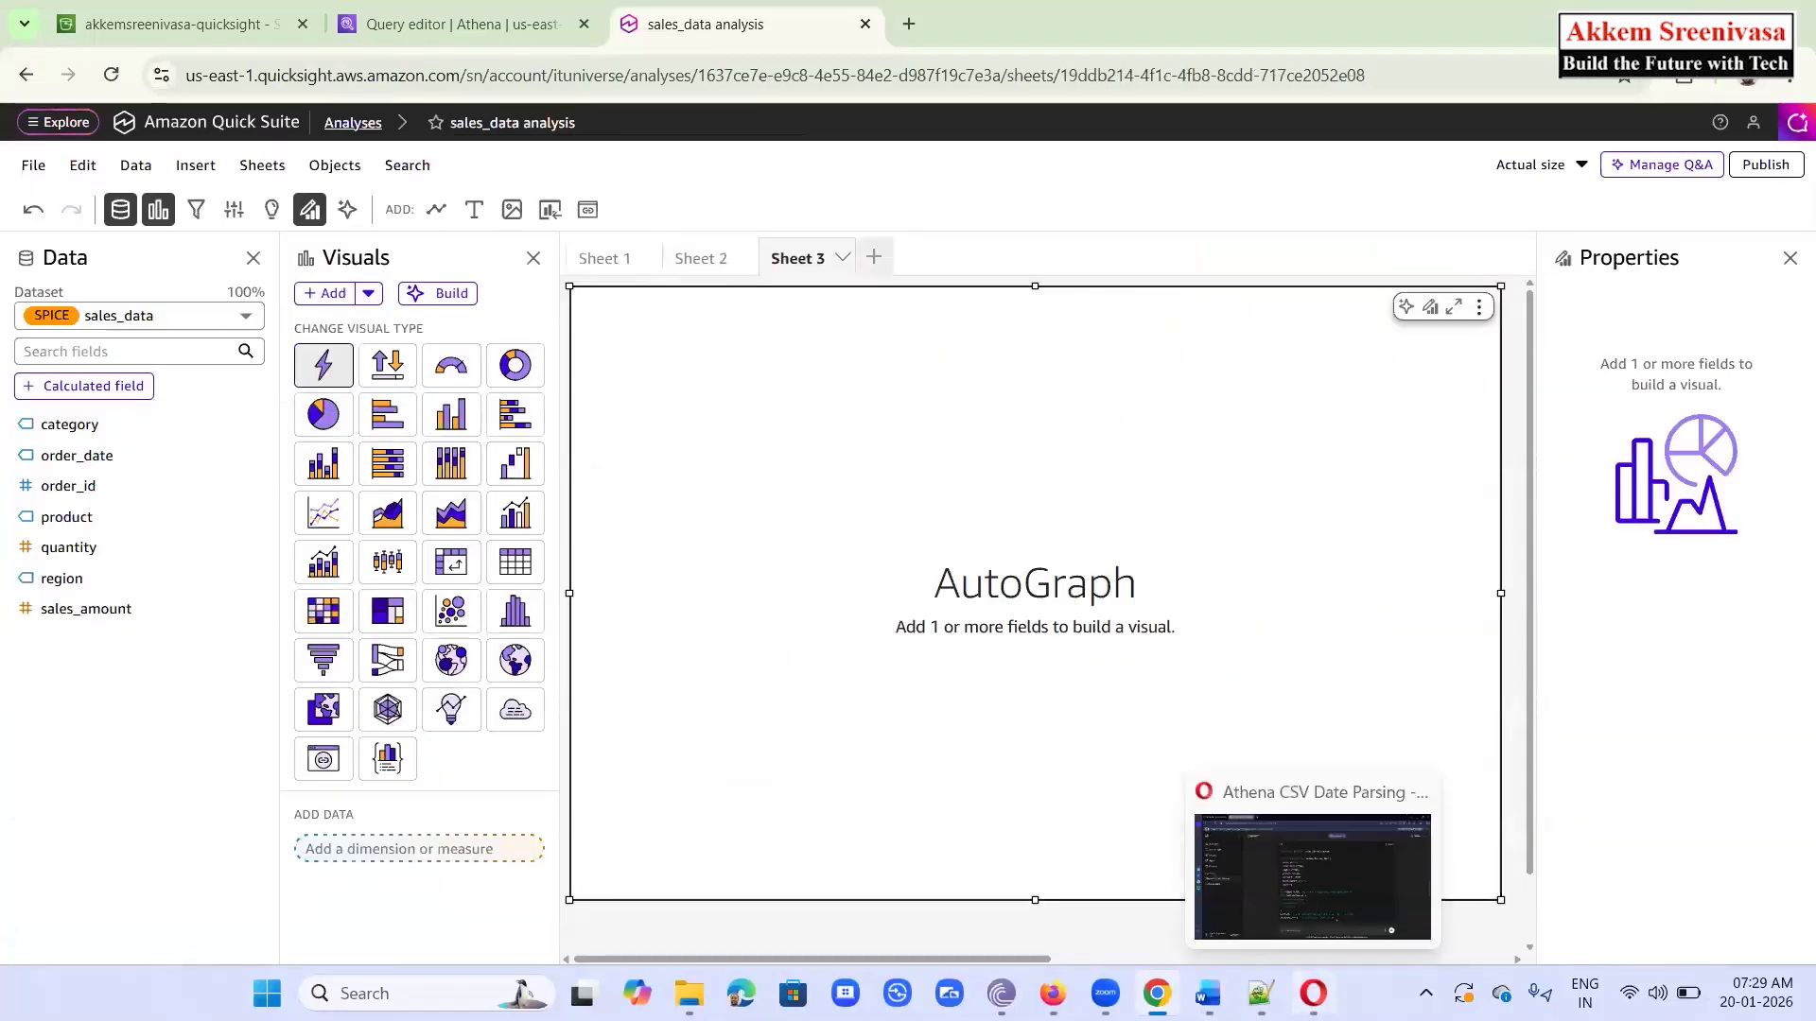
{"action": "left_click", "coordinate": [1157, 991]}
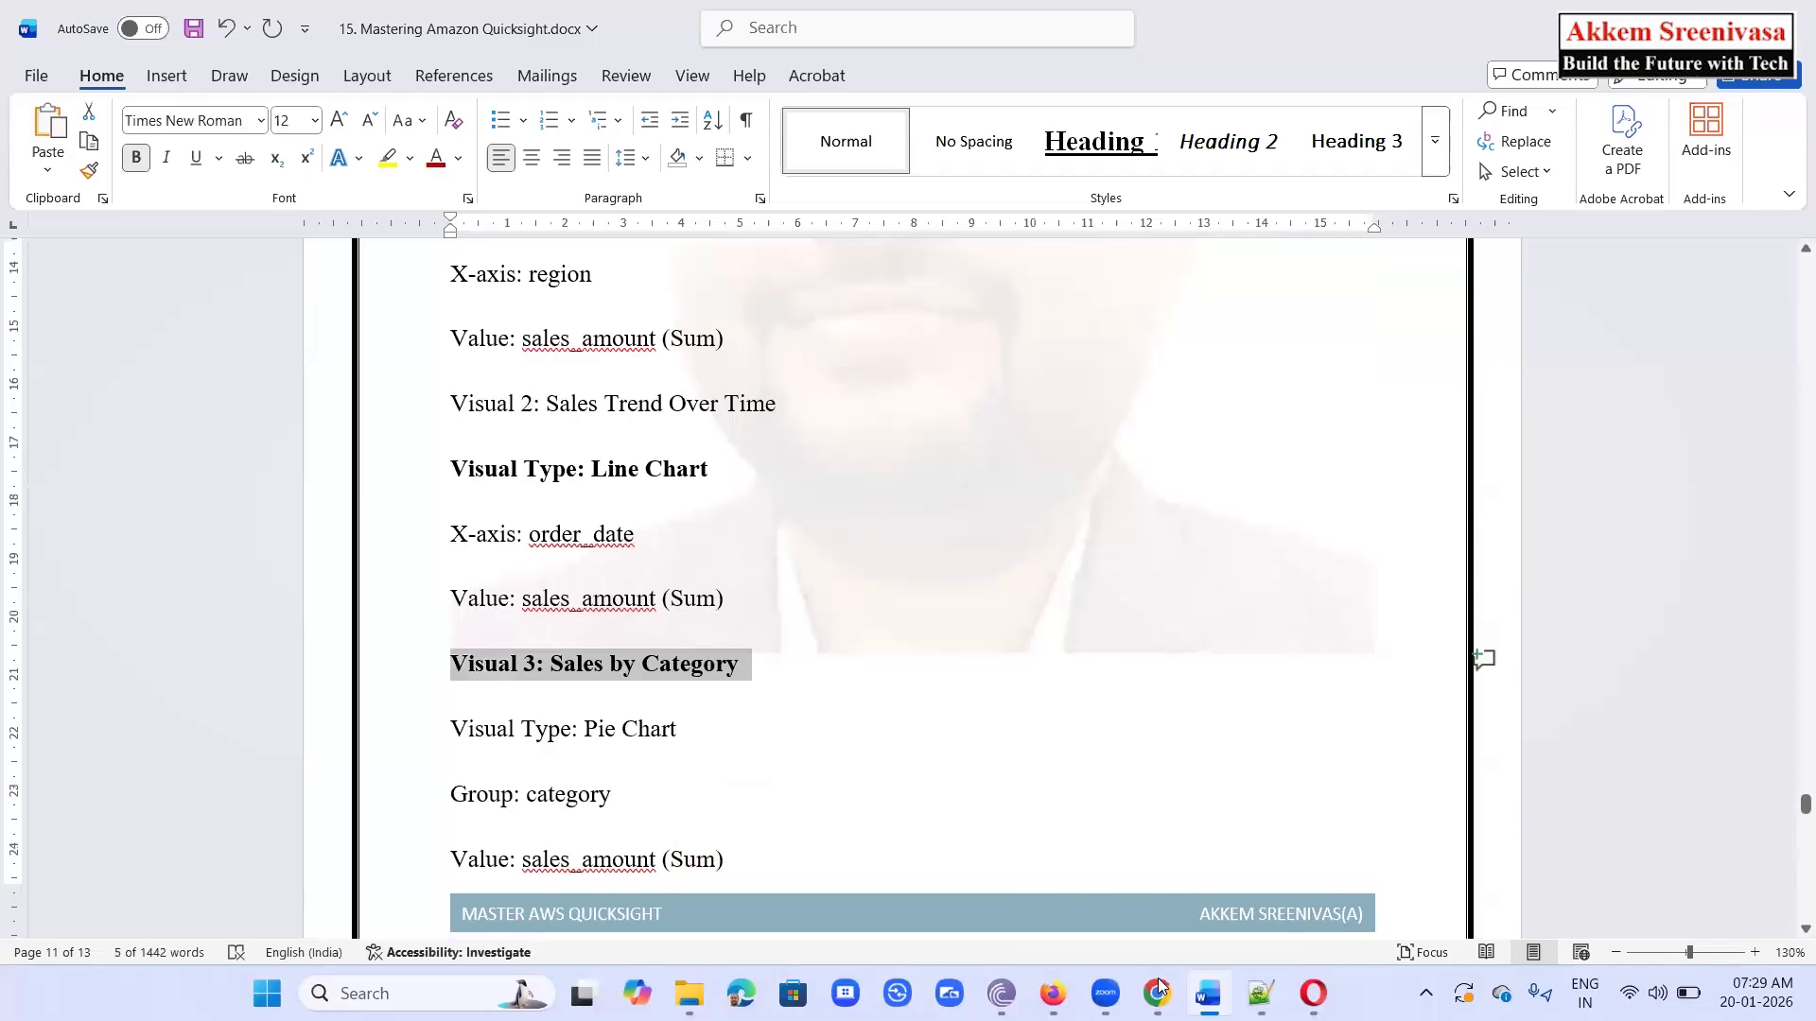
{"action": "mouse_move", "coordinate": [1161, 988]}
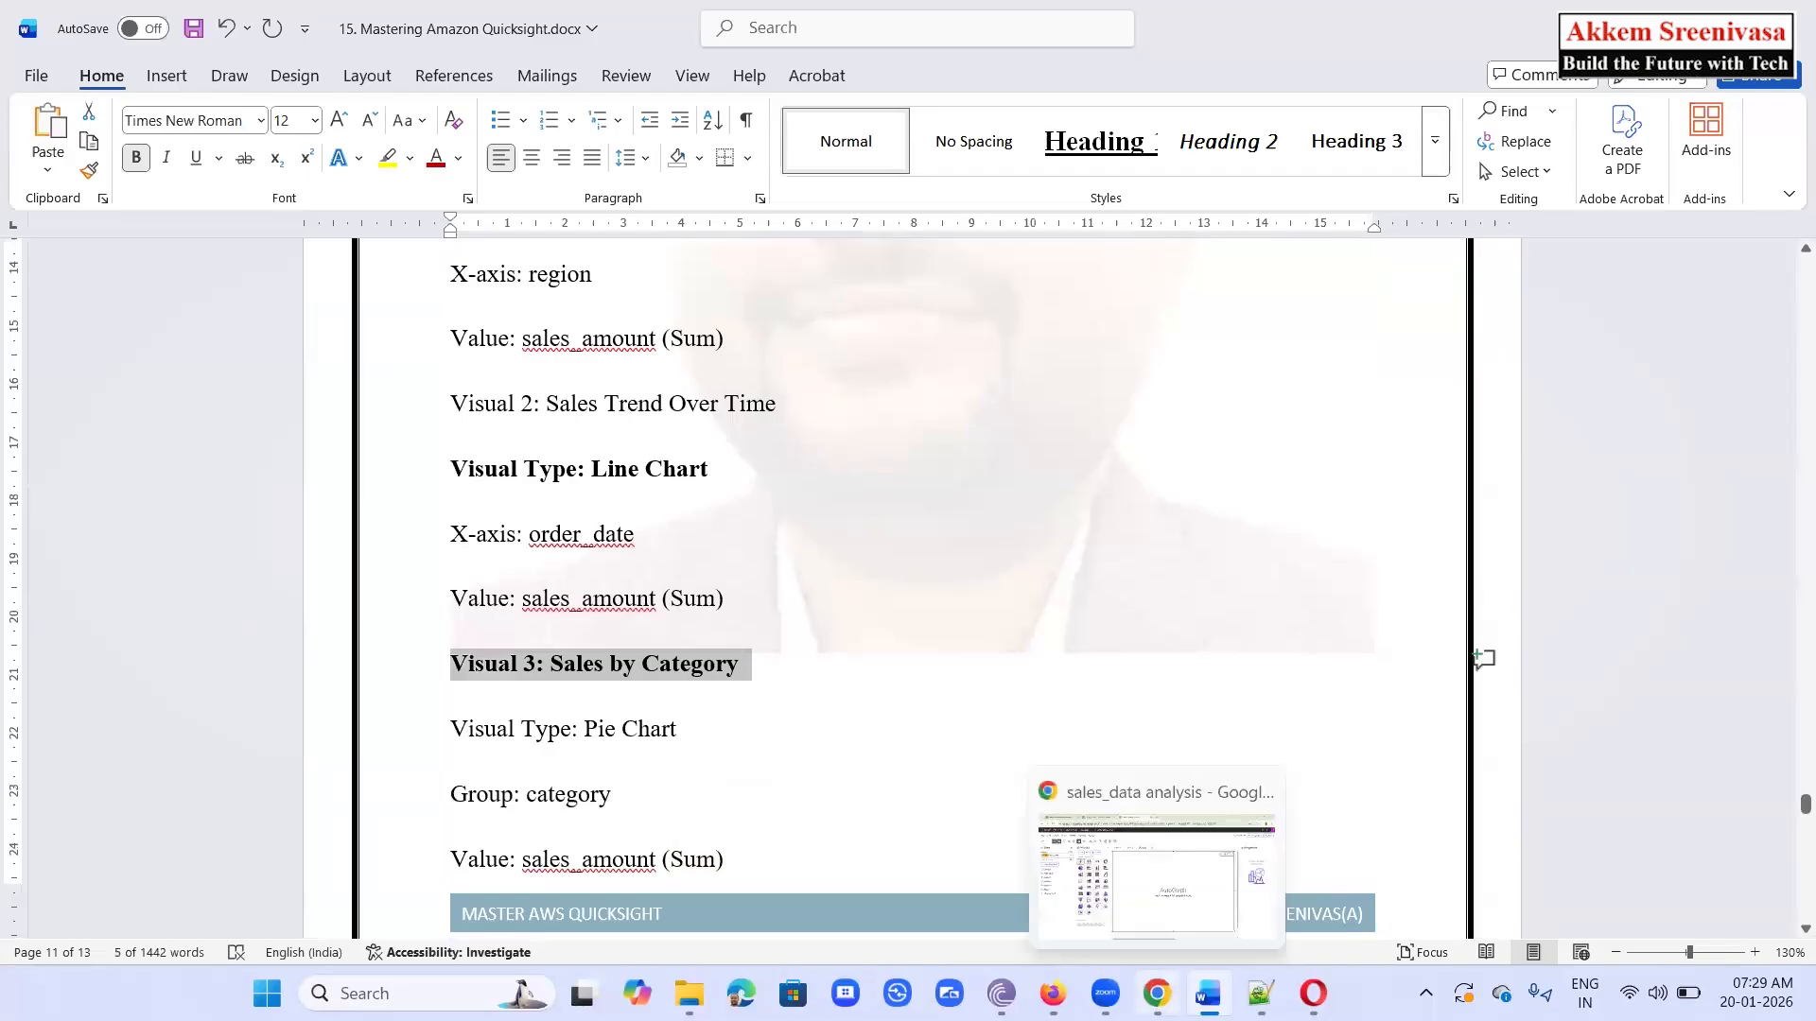
{"action": "left_click", "coordinate": [1158, 991]}
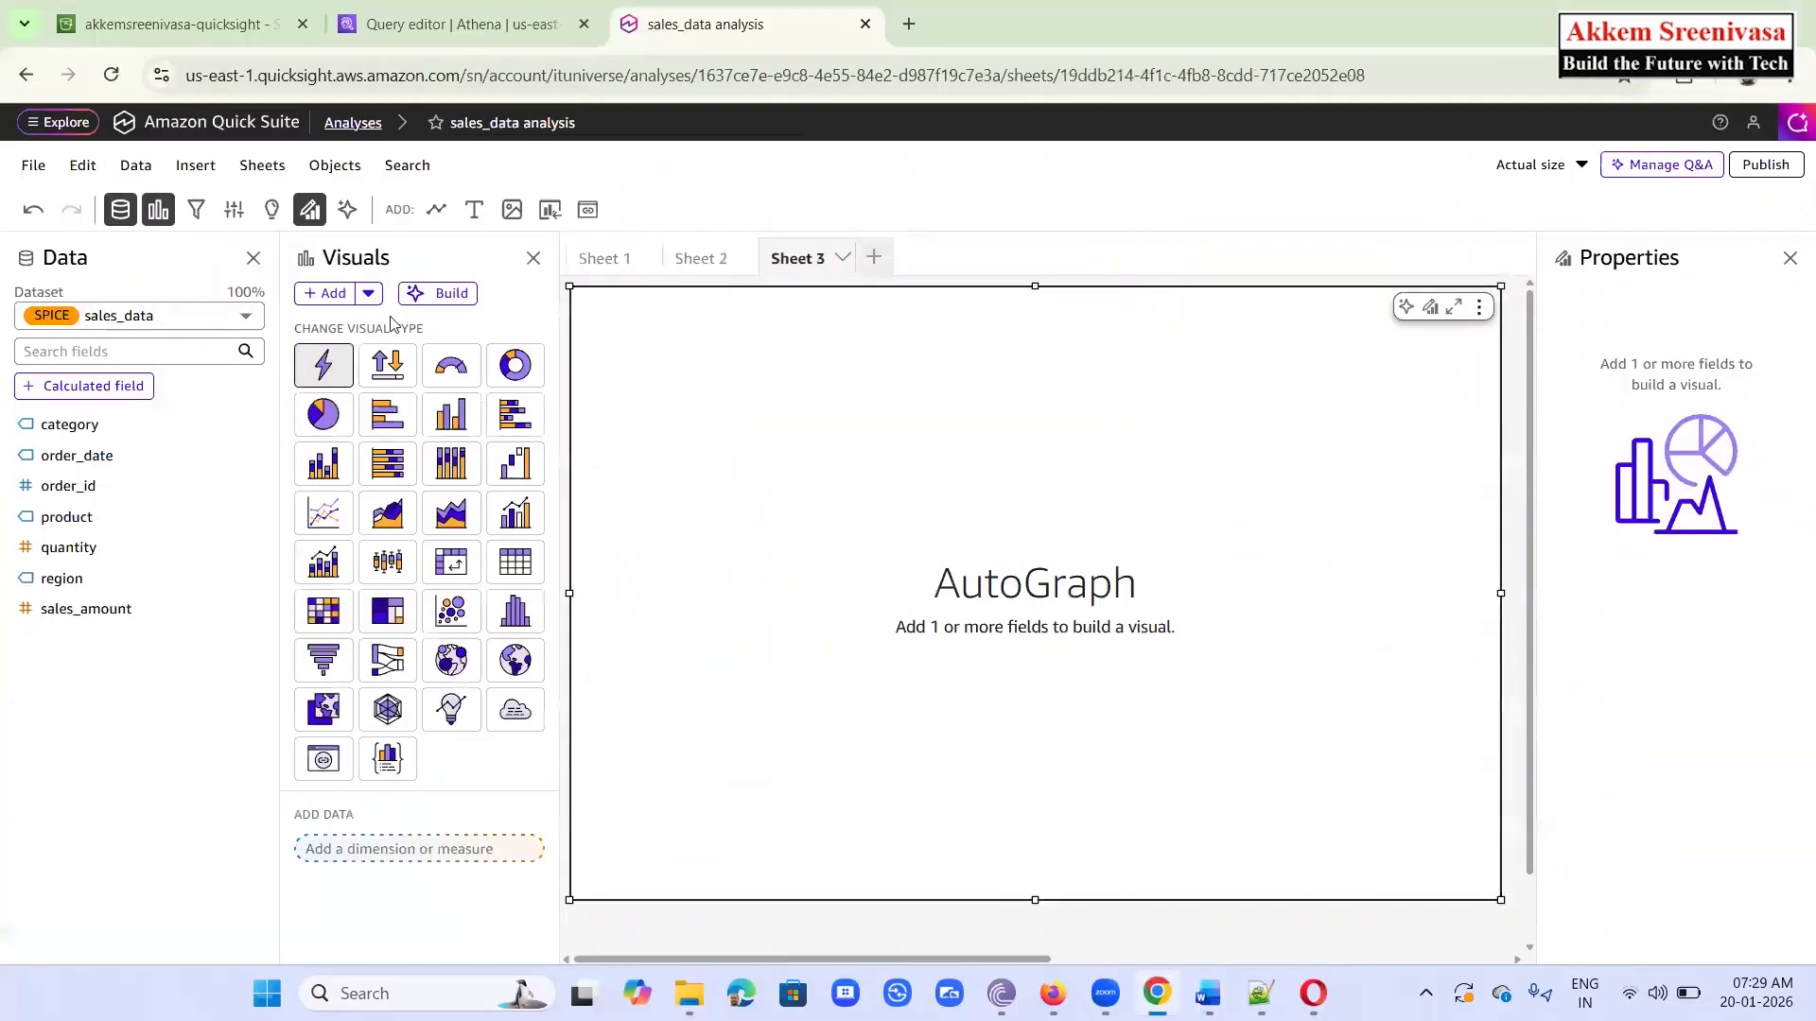
{"action": "left_click", "coordinate": [324, 428]}
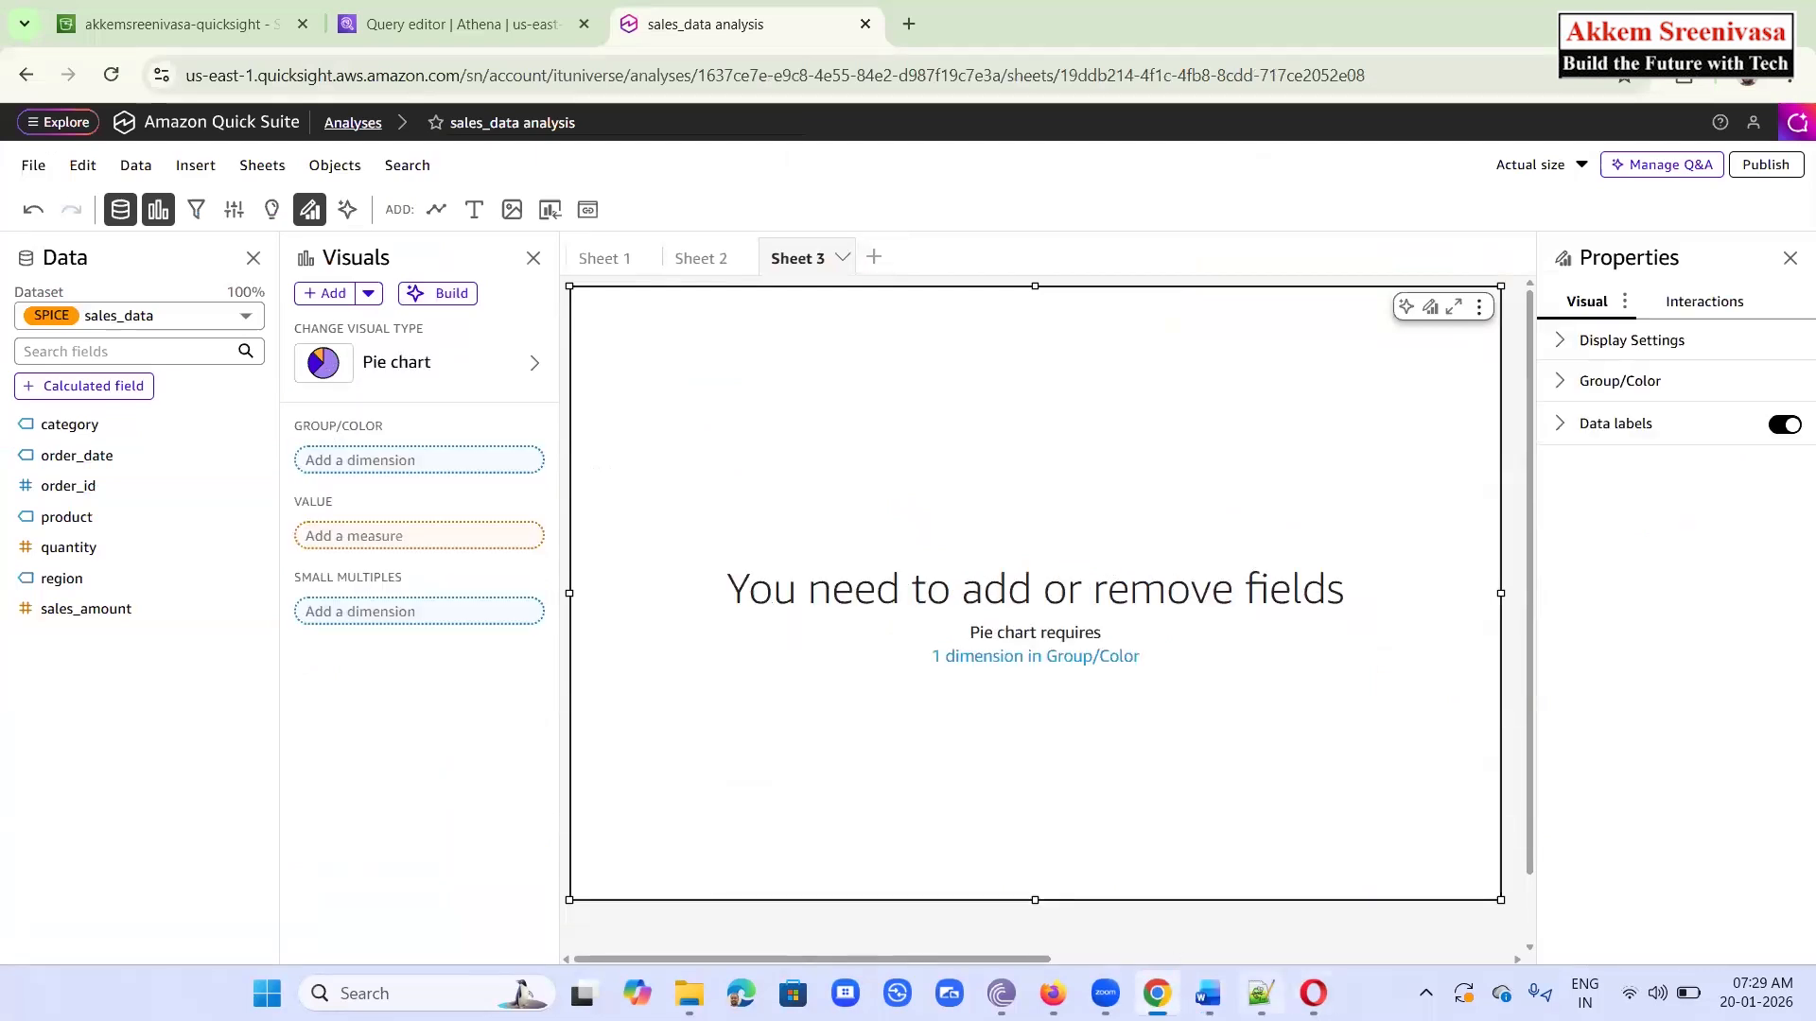
Select Visual 3's Group entry in the Word guide and assign category to the Sheet 3 pie chart's Group/Color in QuickSight
{"action": "left_click", "coordinate": [1208, 993]}
{"action": "scroll", "coordinate": [812, 672], "scroll_direction": "down", "scroll_amount": 3}
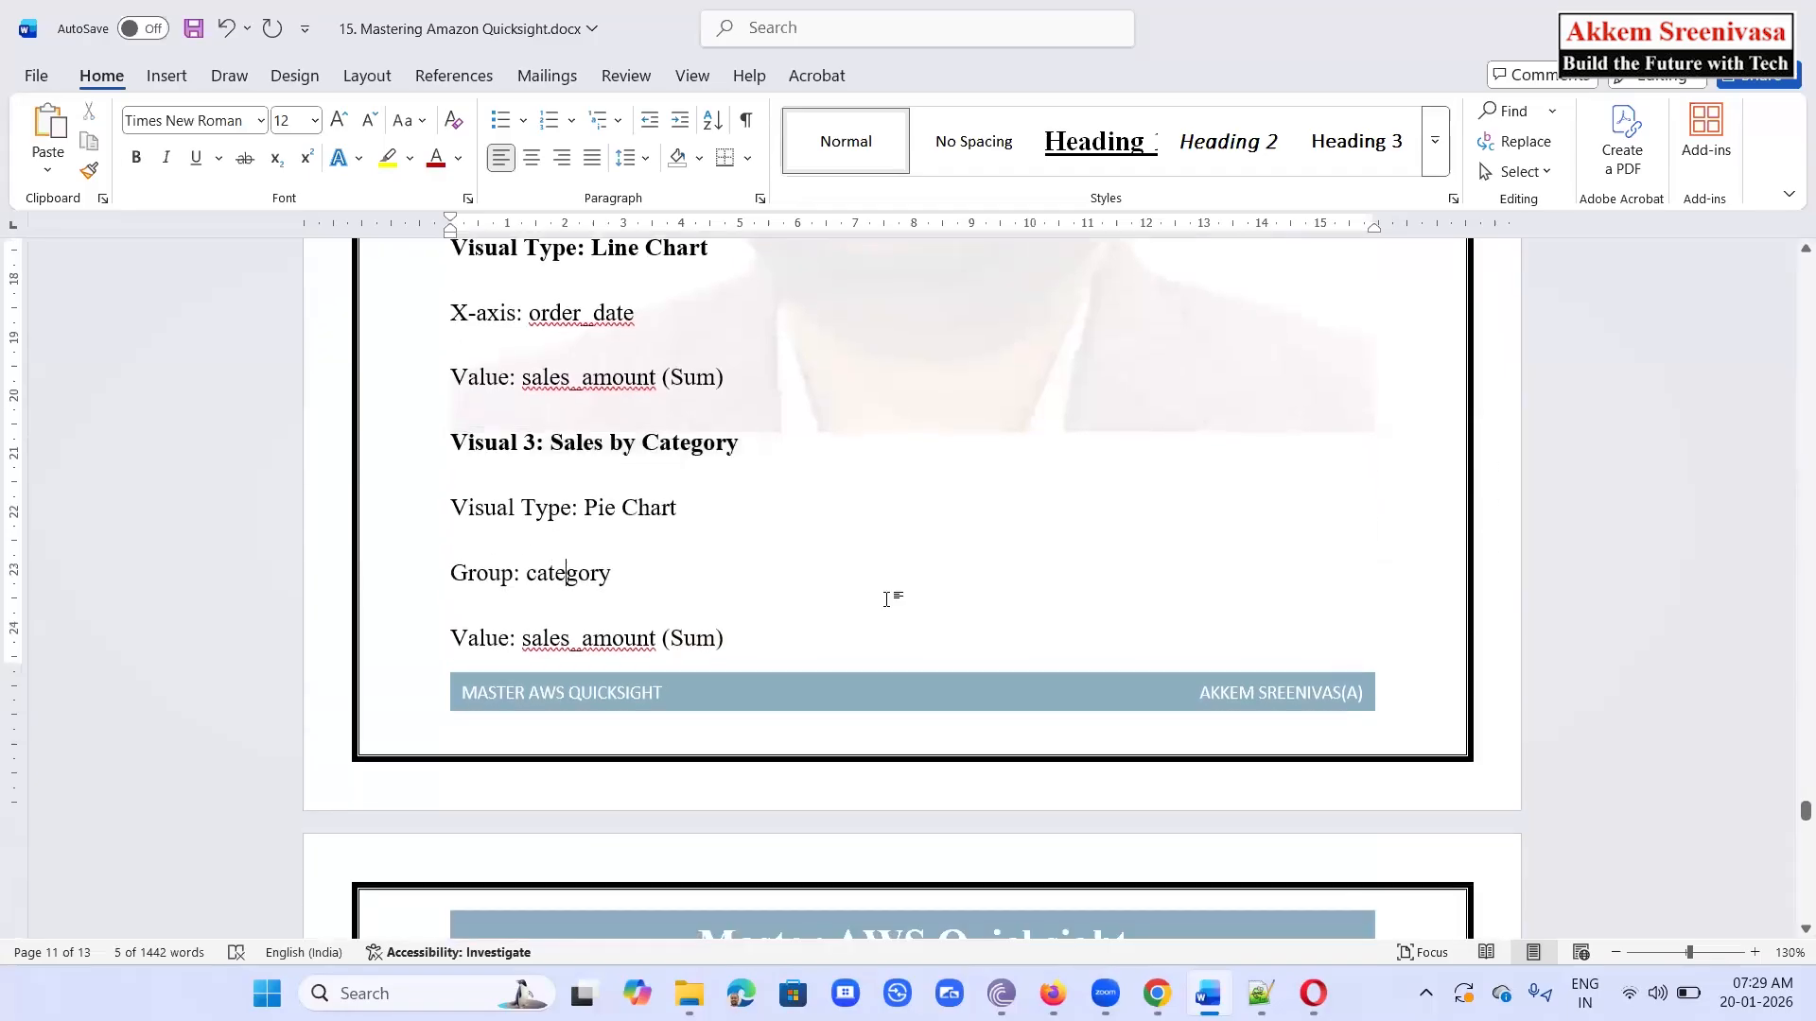
{"action": "double_click", "coordinate": [568, 572]}
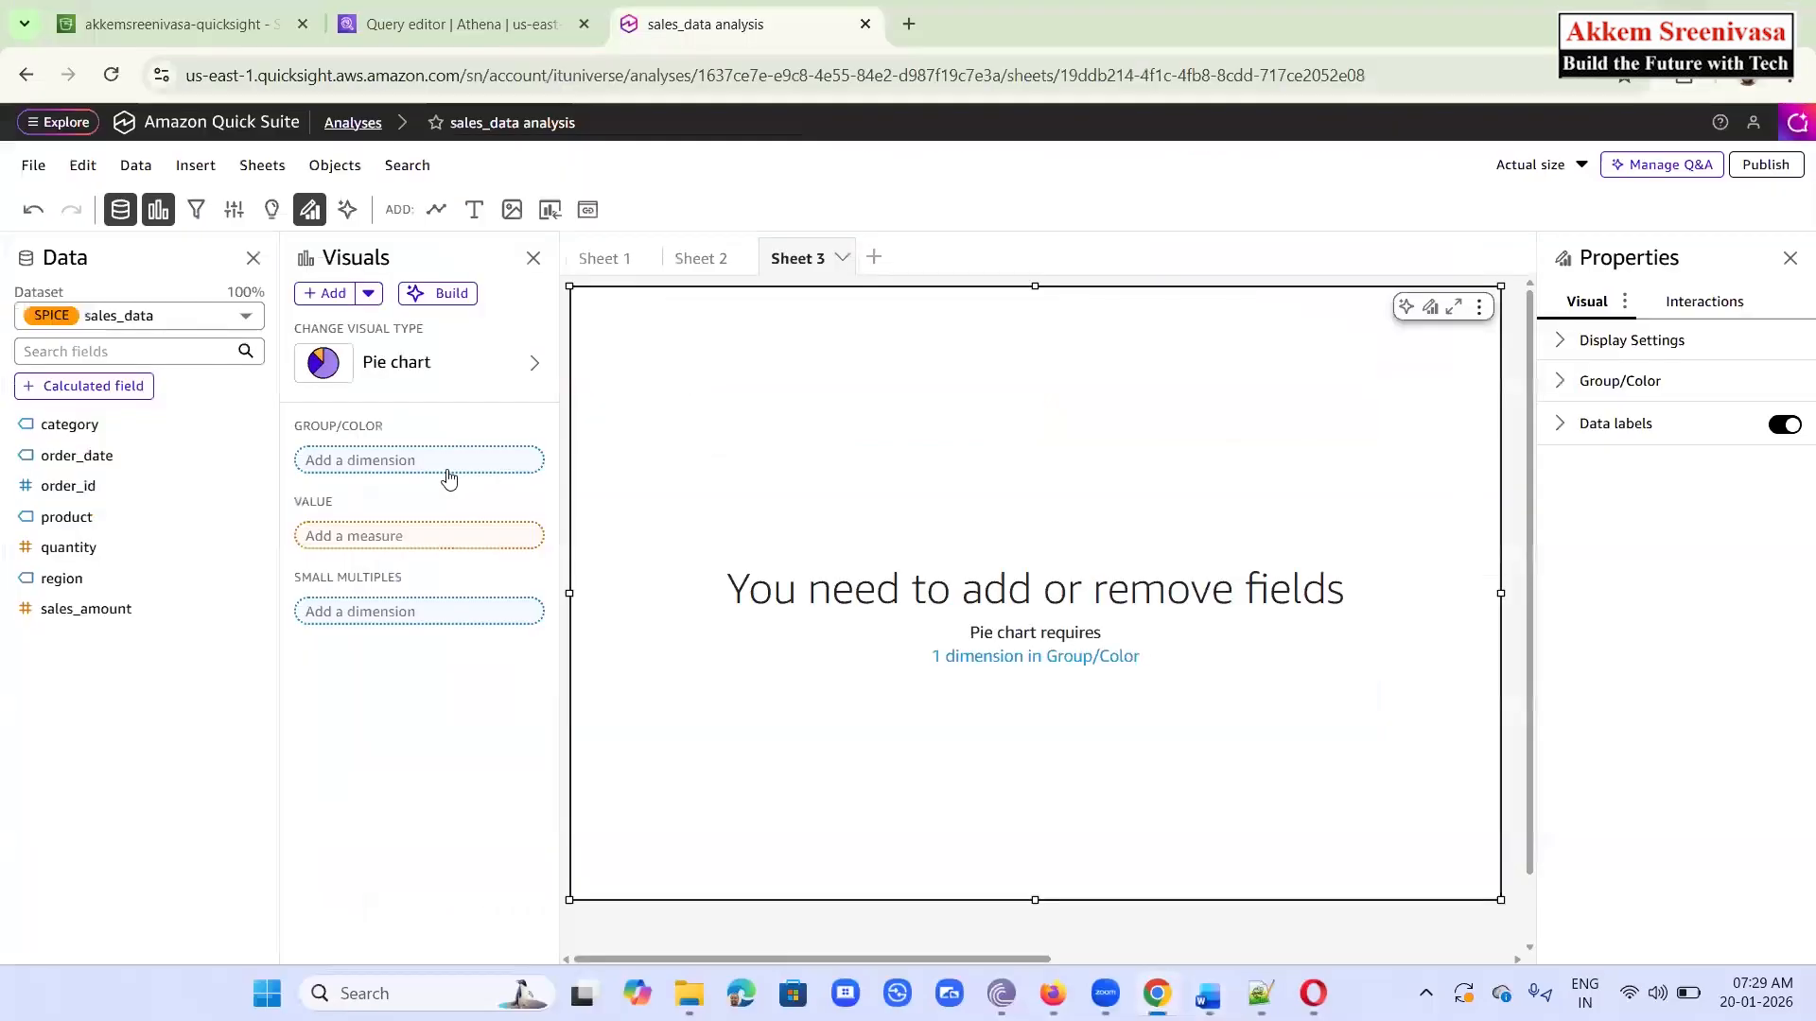
{"action": "key", "text": "alt+Tab"}
{"action": "left_click", "coordinate": [446, 463]}
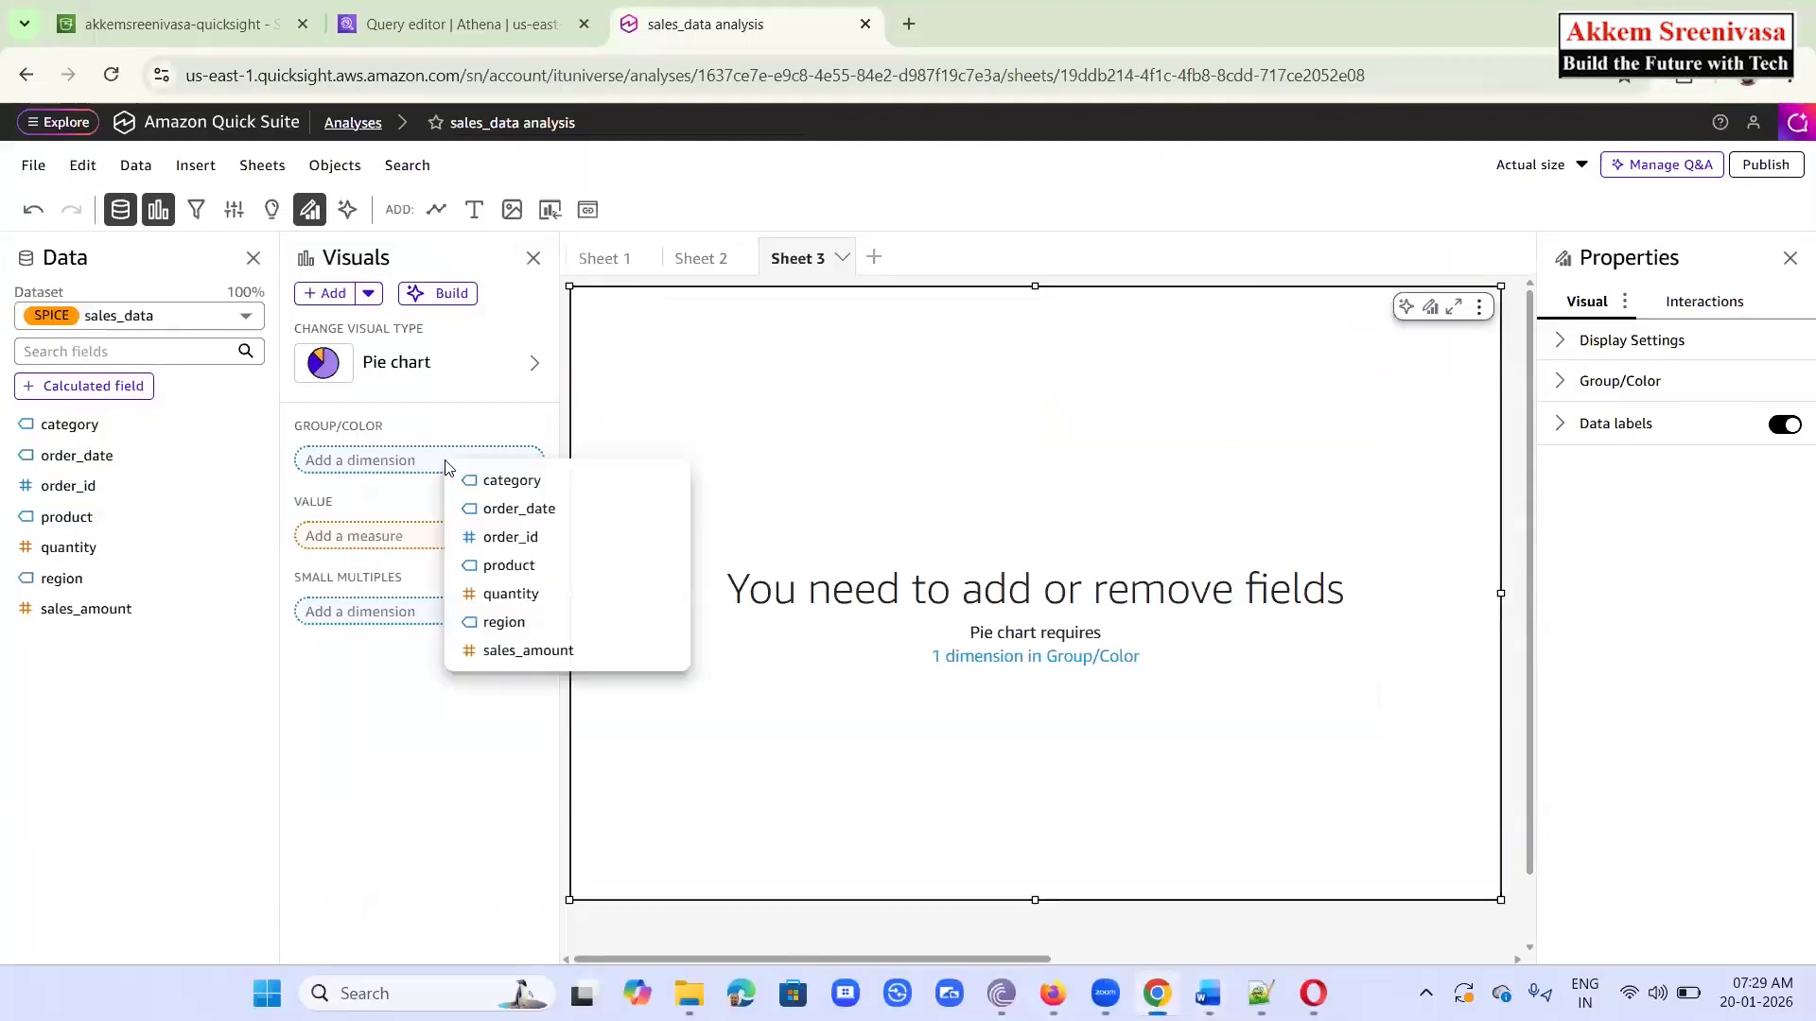
{"action": "left_click", "coordinate": [493, 482]}
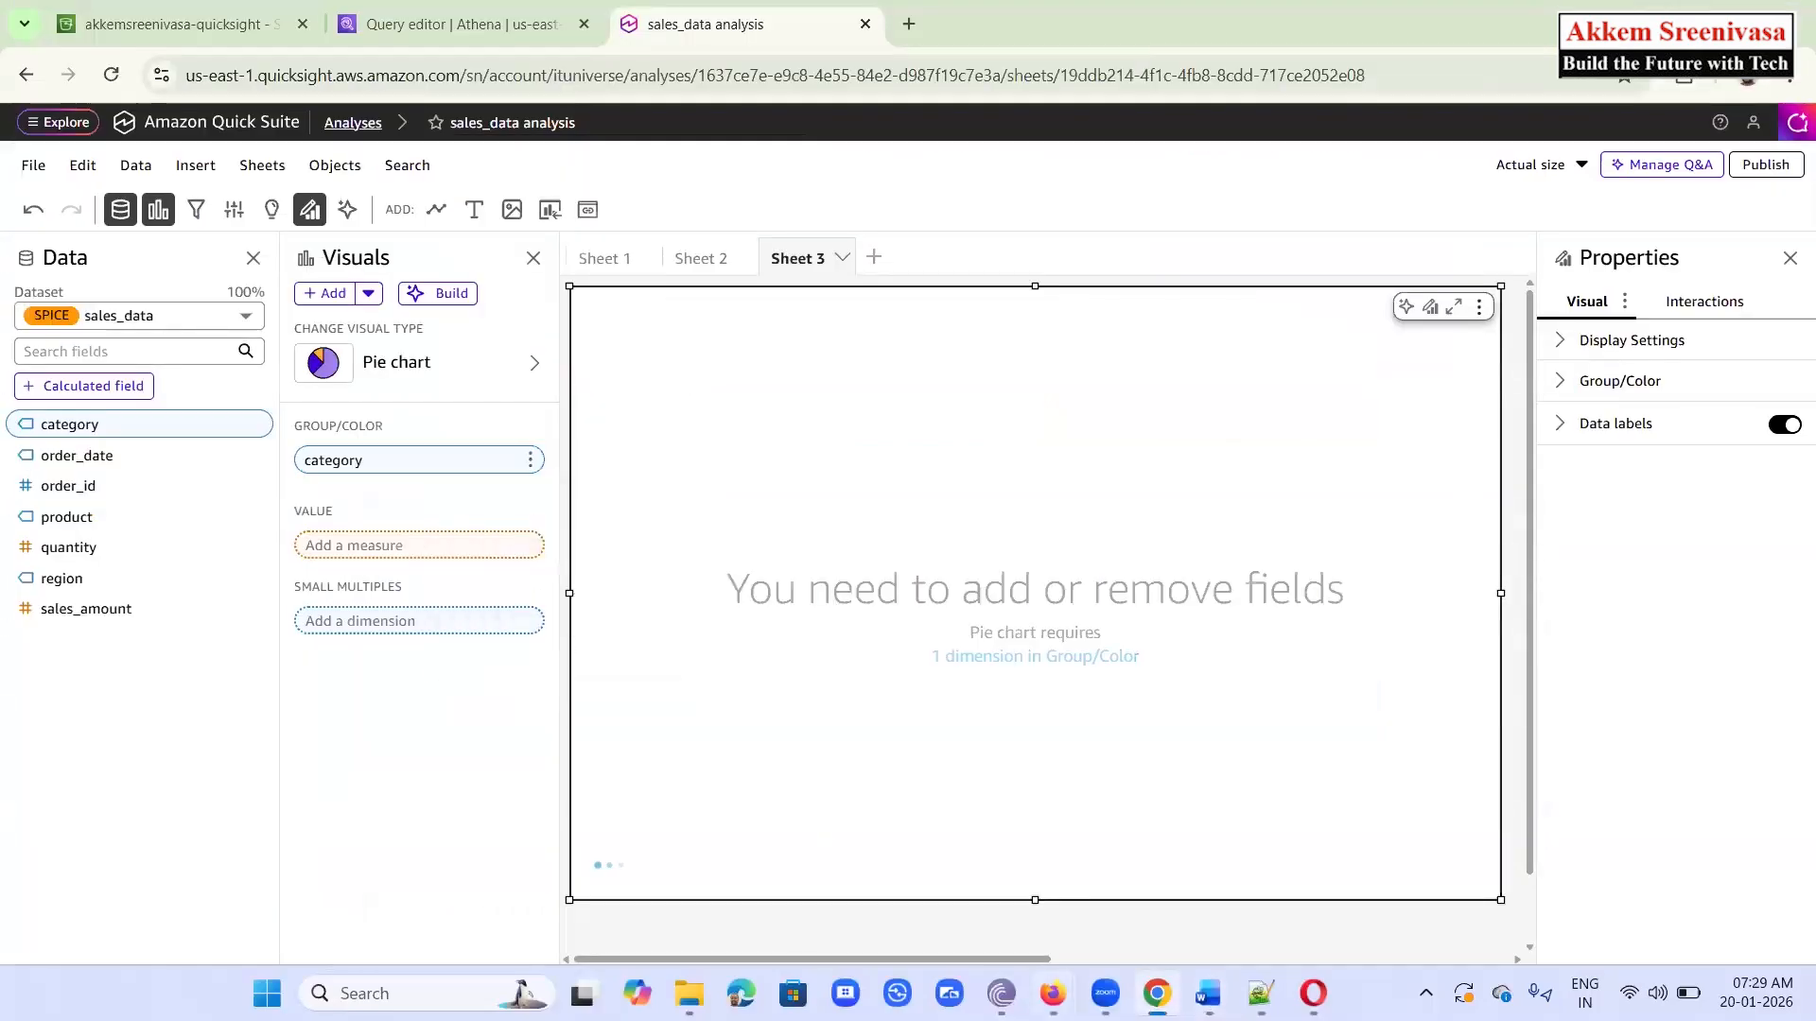
Check Visual 3's fields in the Word guide and assign sales_amount as the pie chart's value
{"action": "key", "text": "alt+Tab"}
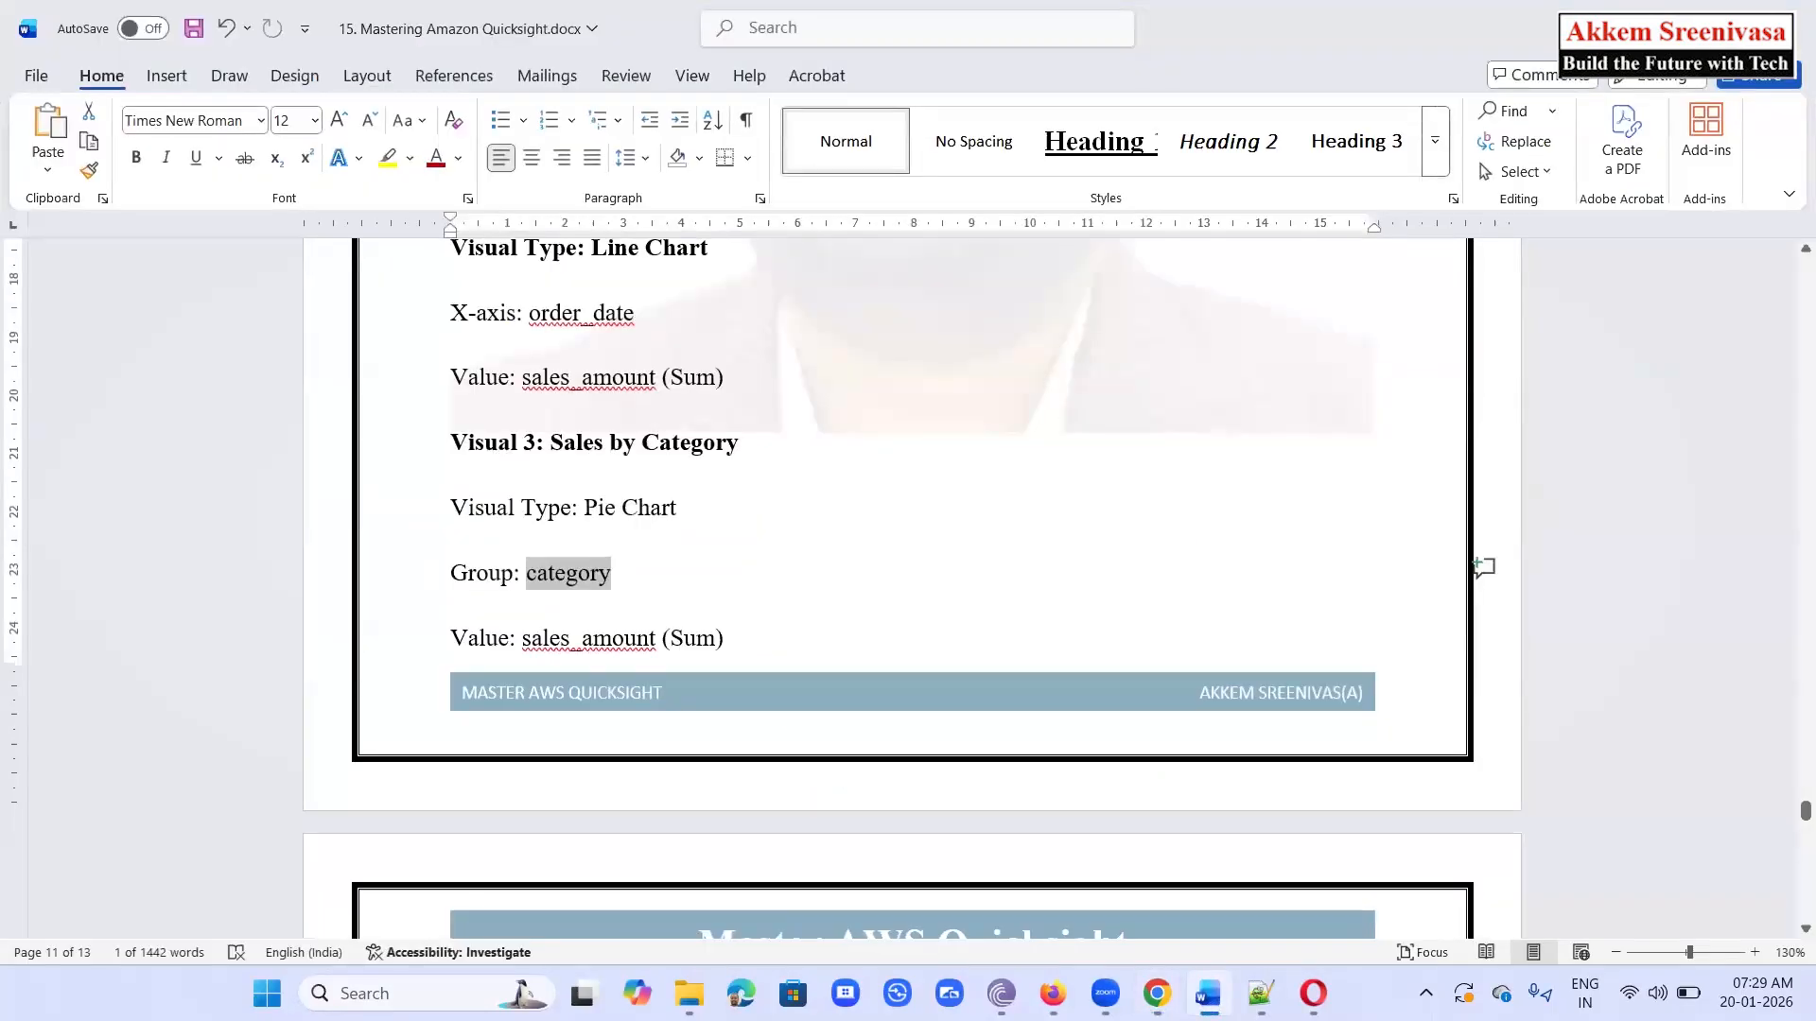
{"action": "key", "text": "alt+Tab"}
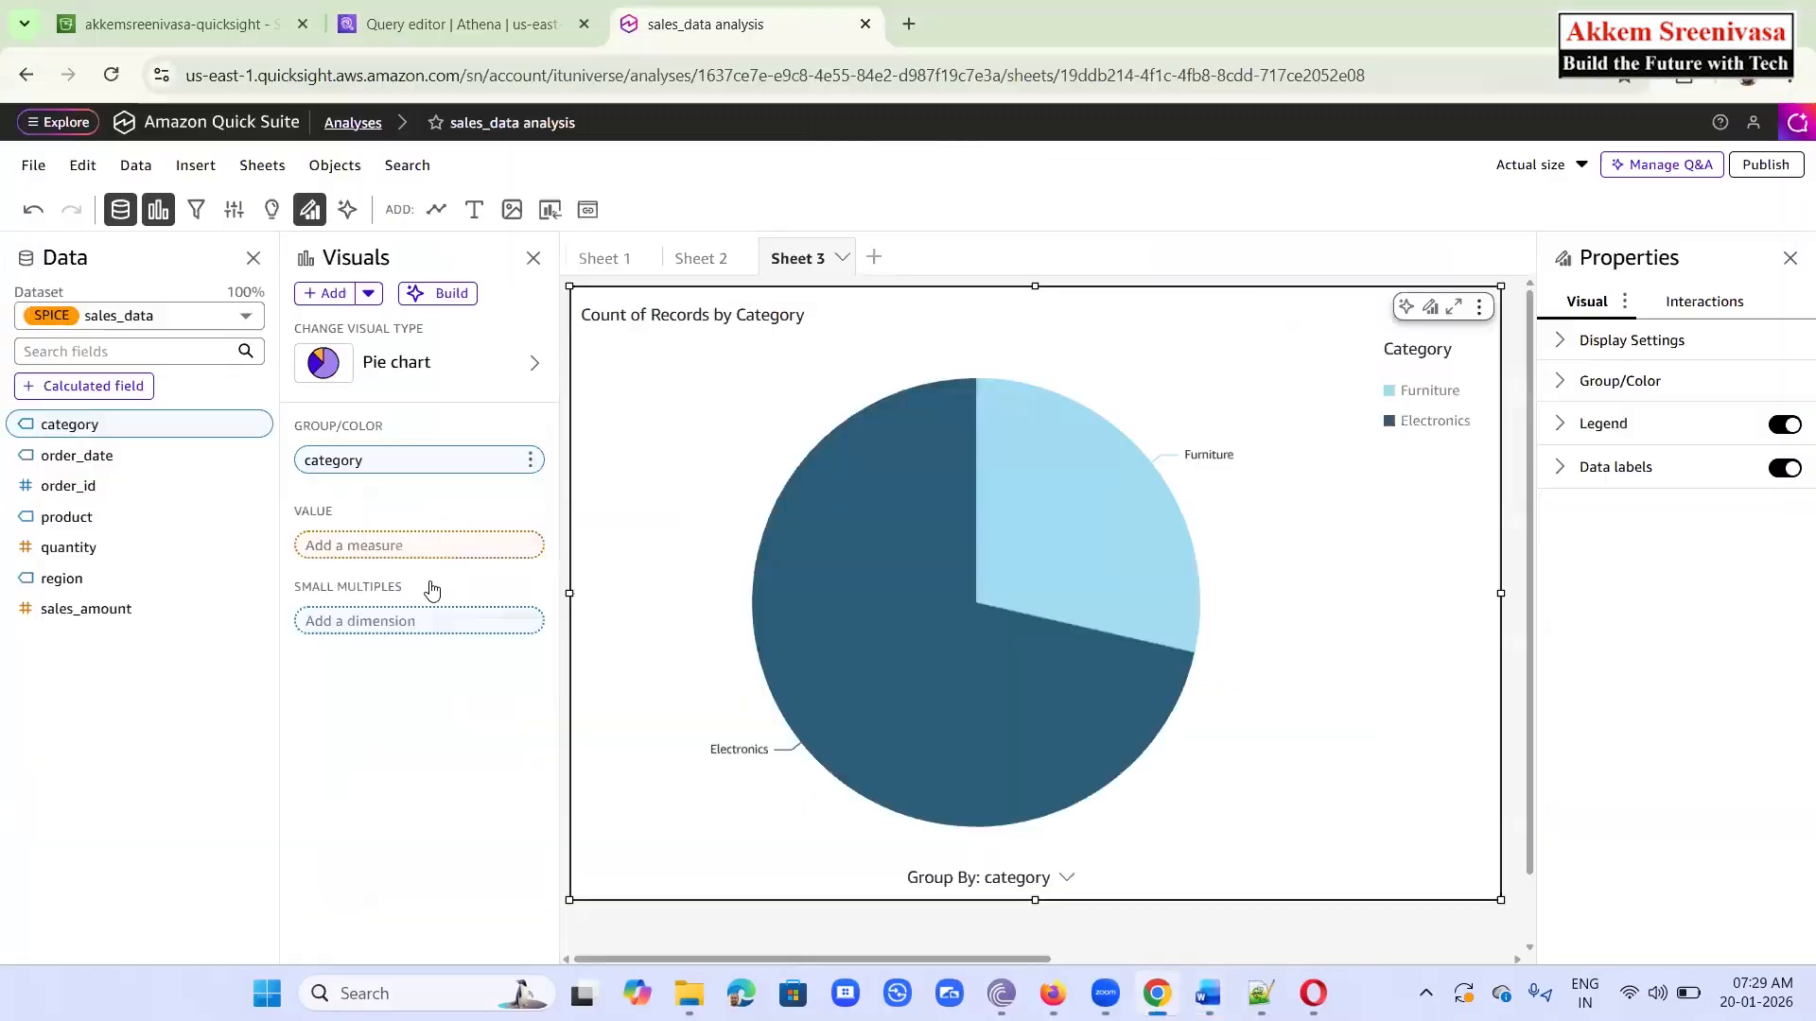
{"action": "left_click", "coordinate": [381, 546]}
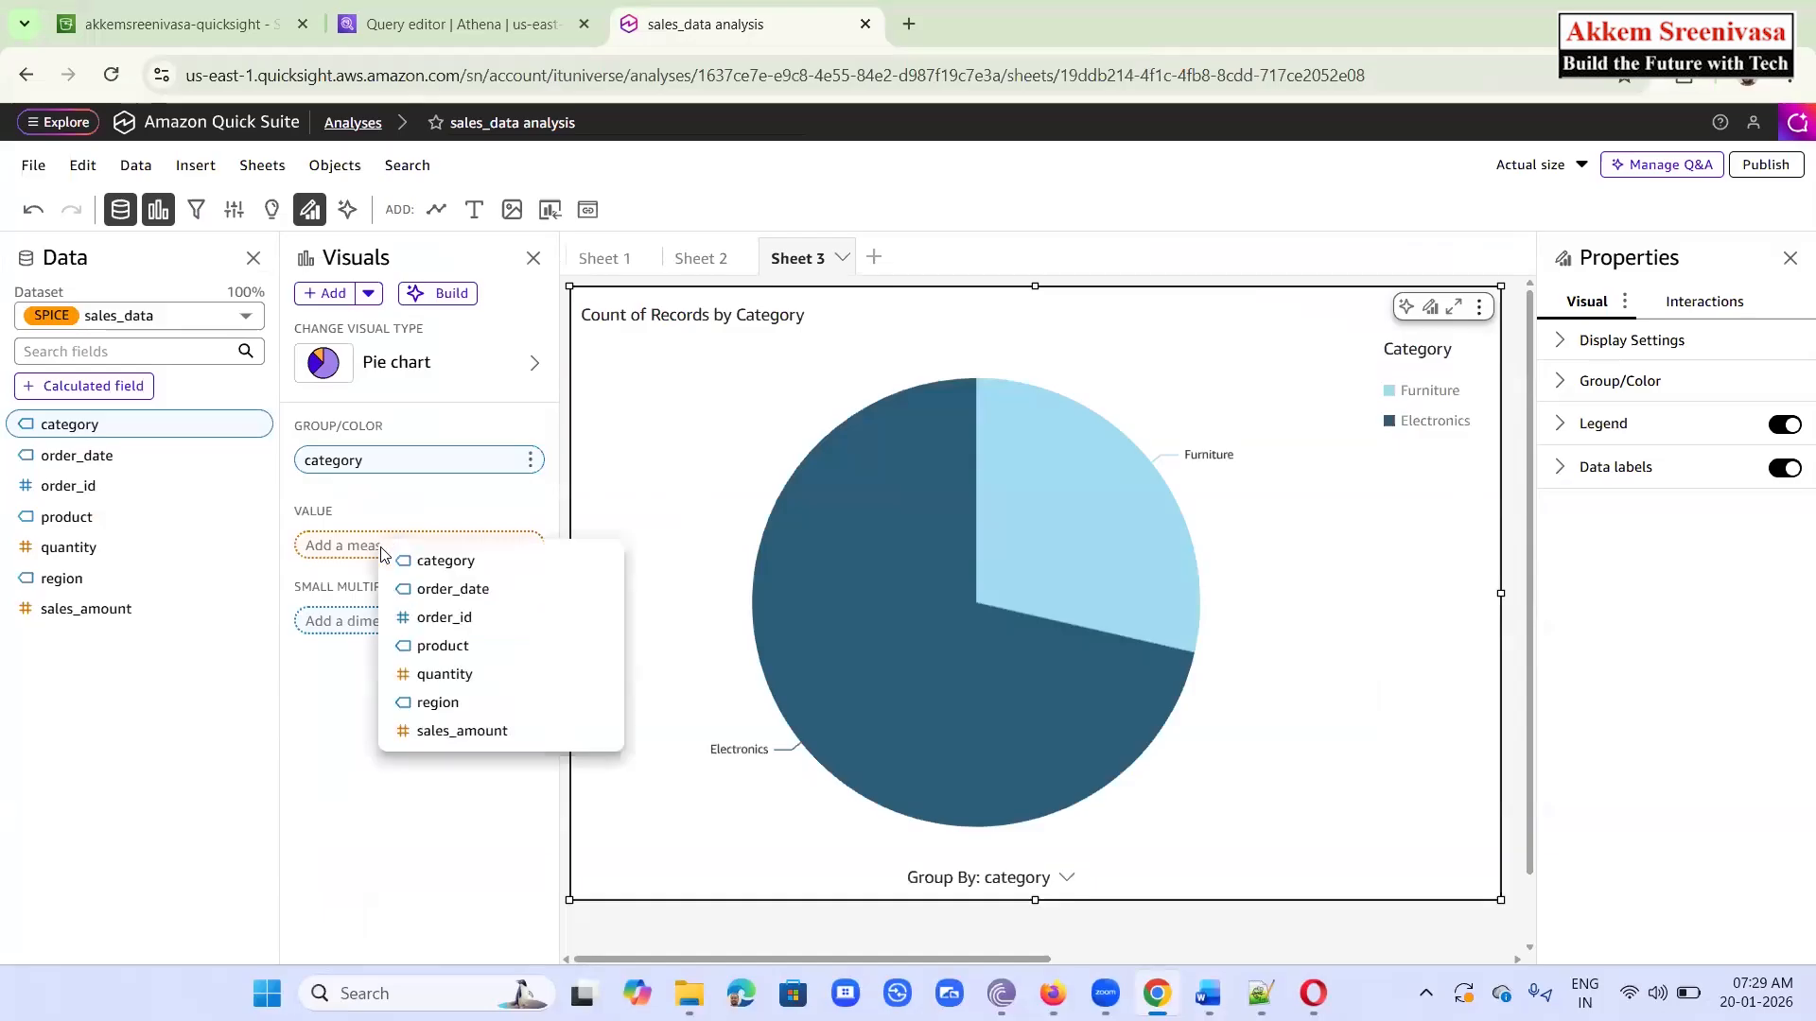
{"action": "left_click", "coordinate": [480, 733]}
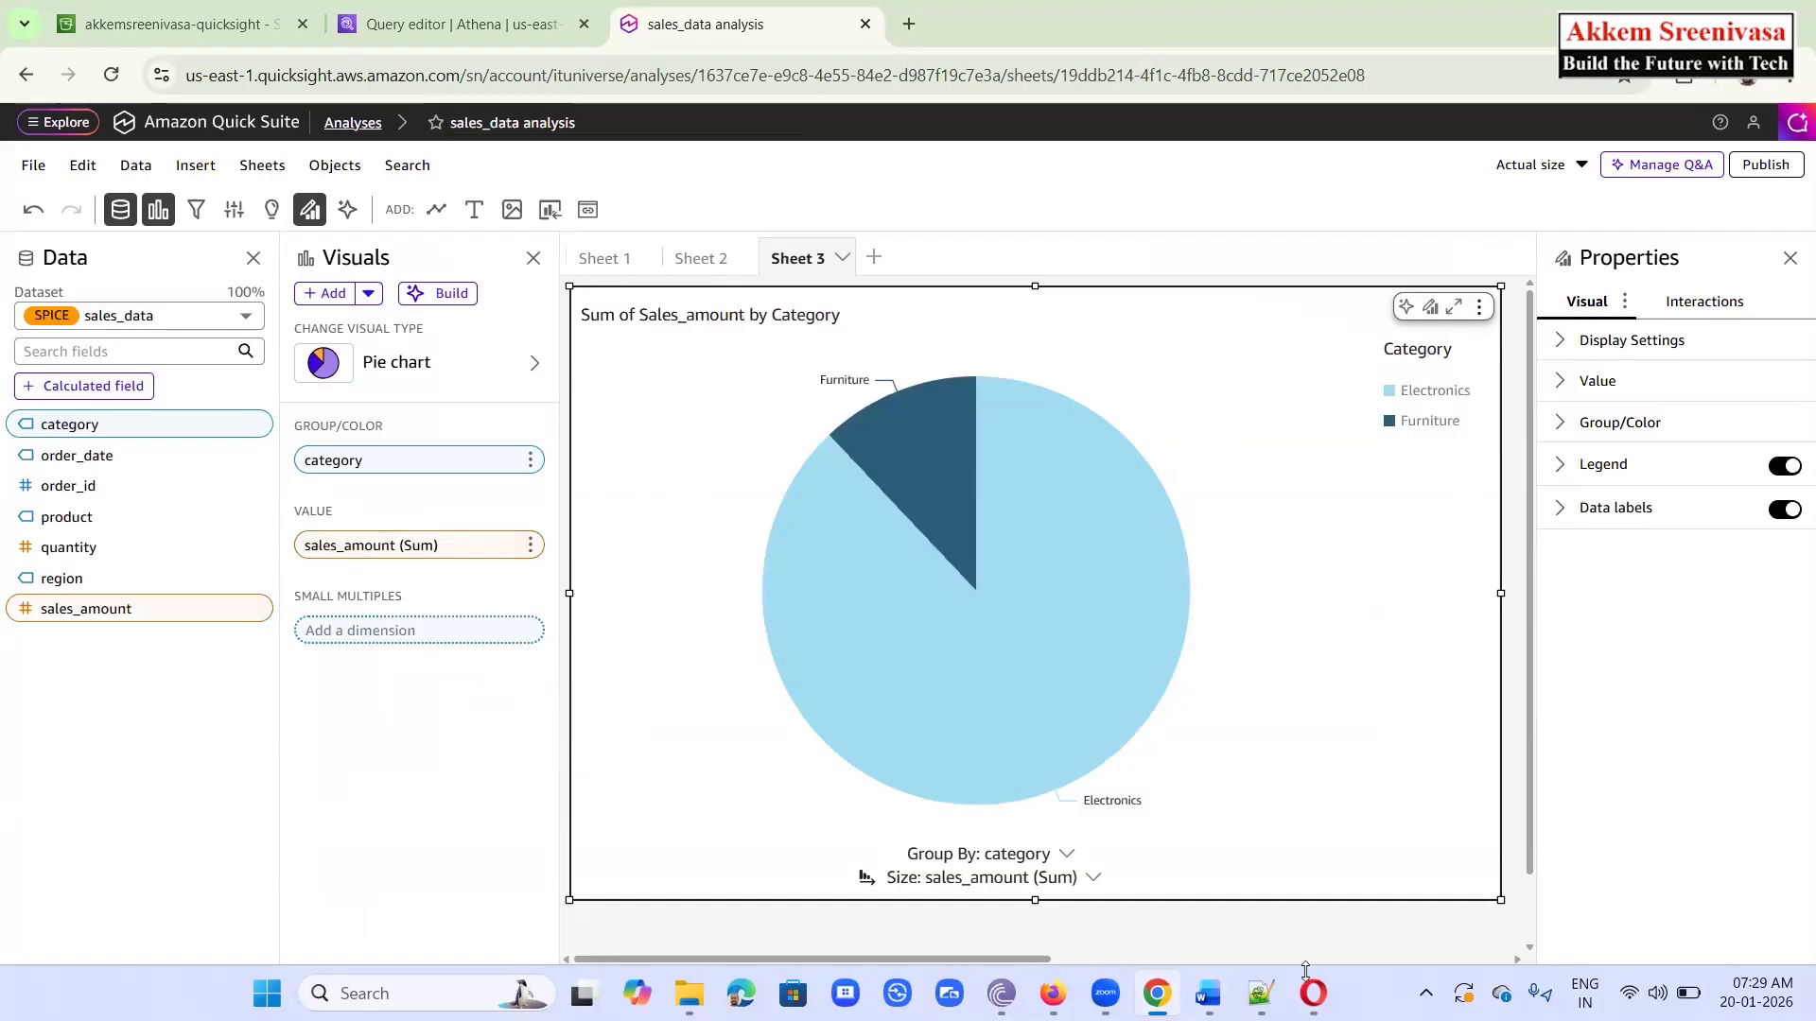
{"action": "scroll", "coordinate": [1303, 951], "scroll_direction": "down", "scroll_amount": 1}
Open the Word guide at "Visual 4: KPI Metrics" and make that heading bold and underlined
{"action": "left_click", "coordinate": [1208, 994]}
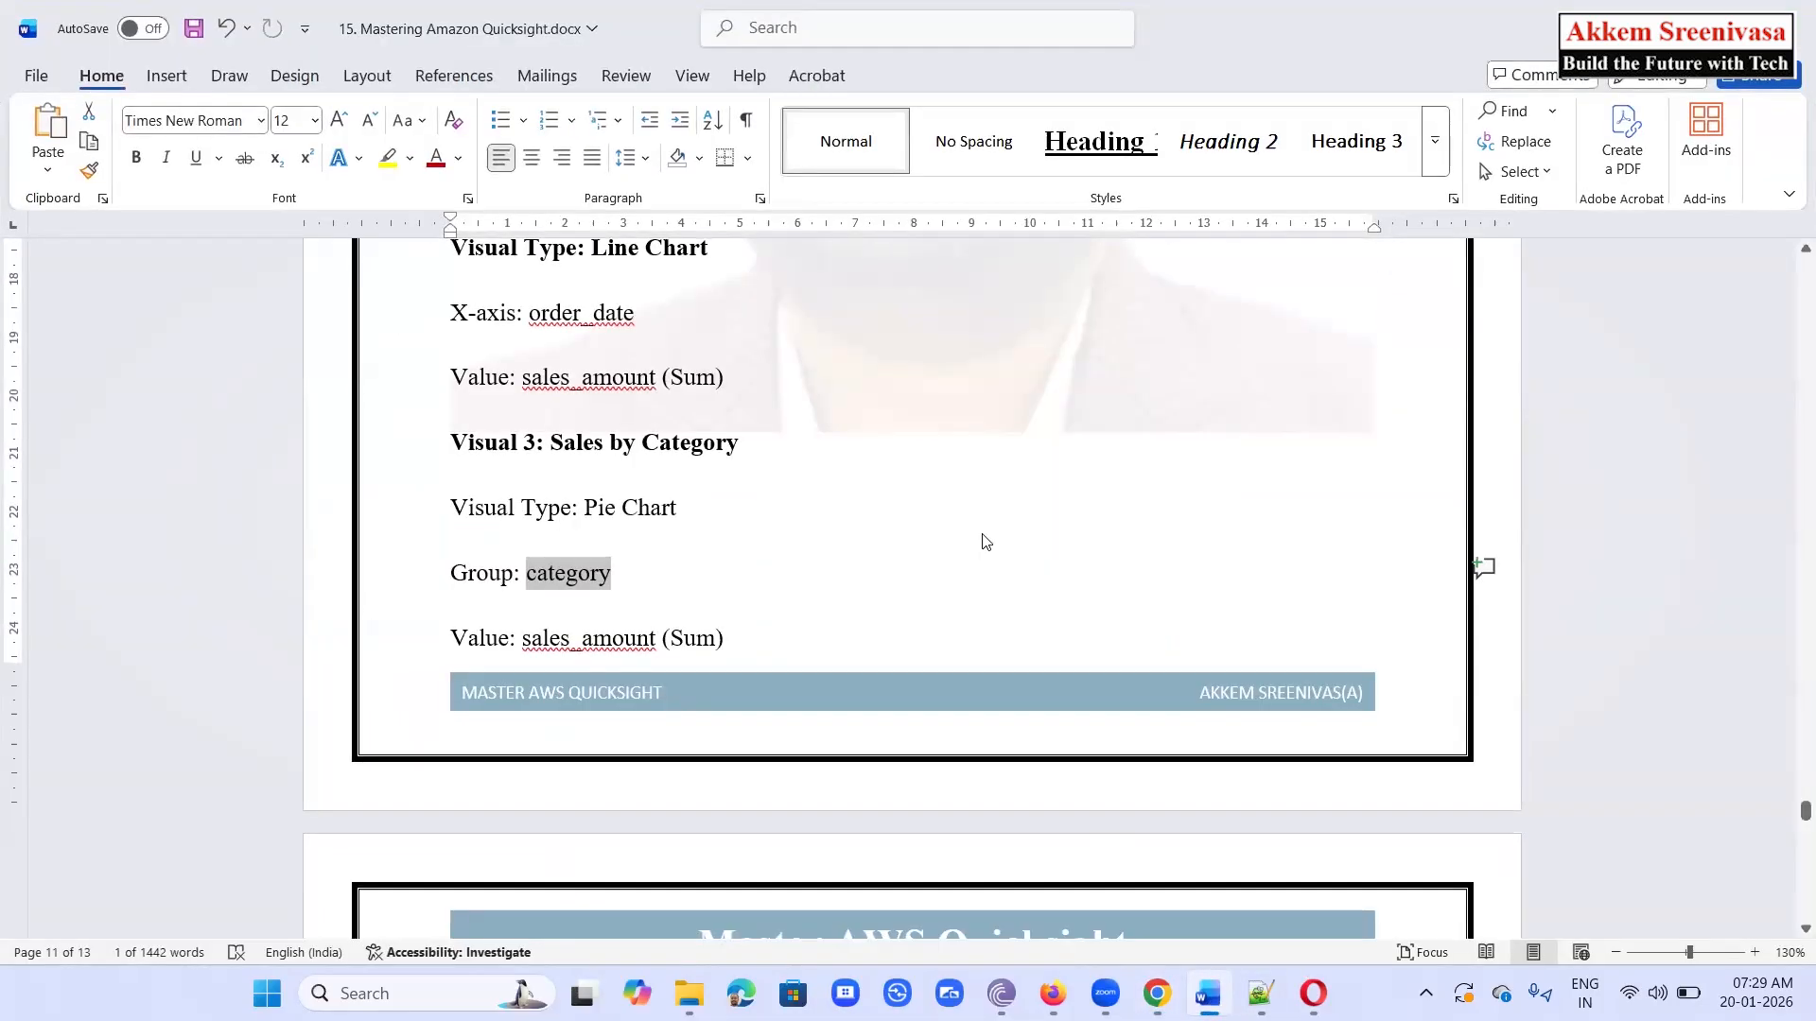
{"action": "scroll", "coordinate": [984, 541], "scroll_direction": "down", "scroll_amount": 3}
{"action": "scroll", "coordinate": [983, 541], "scroll_direction": "down", "scroll_amount": 3}
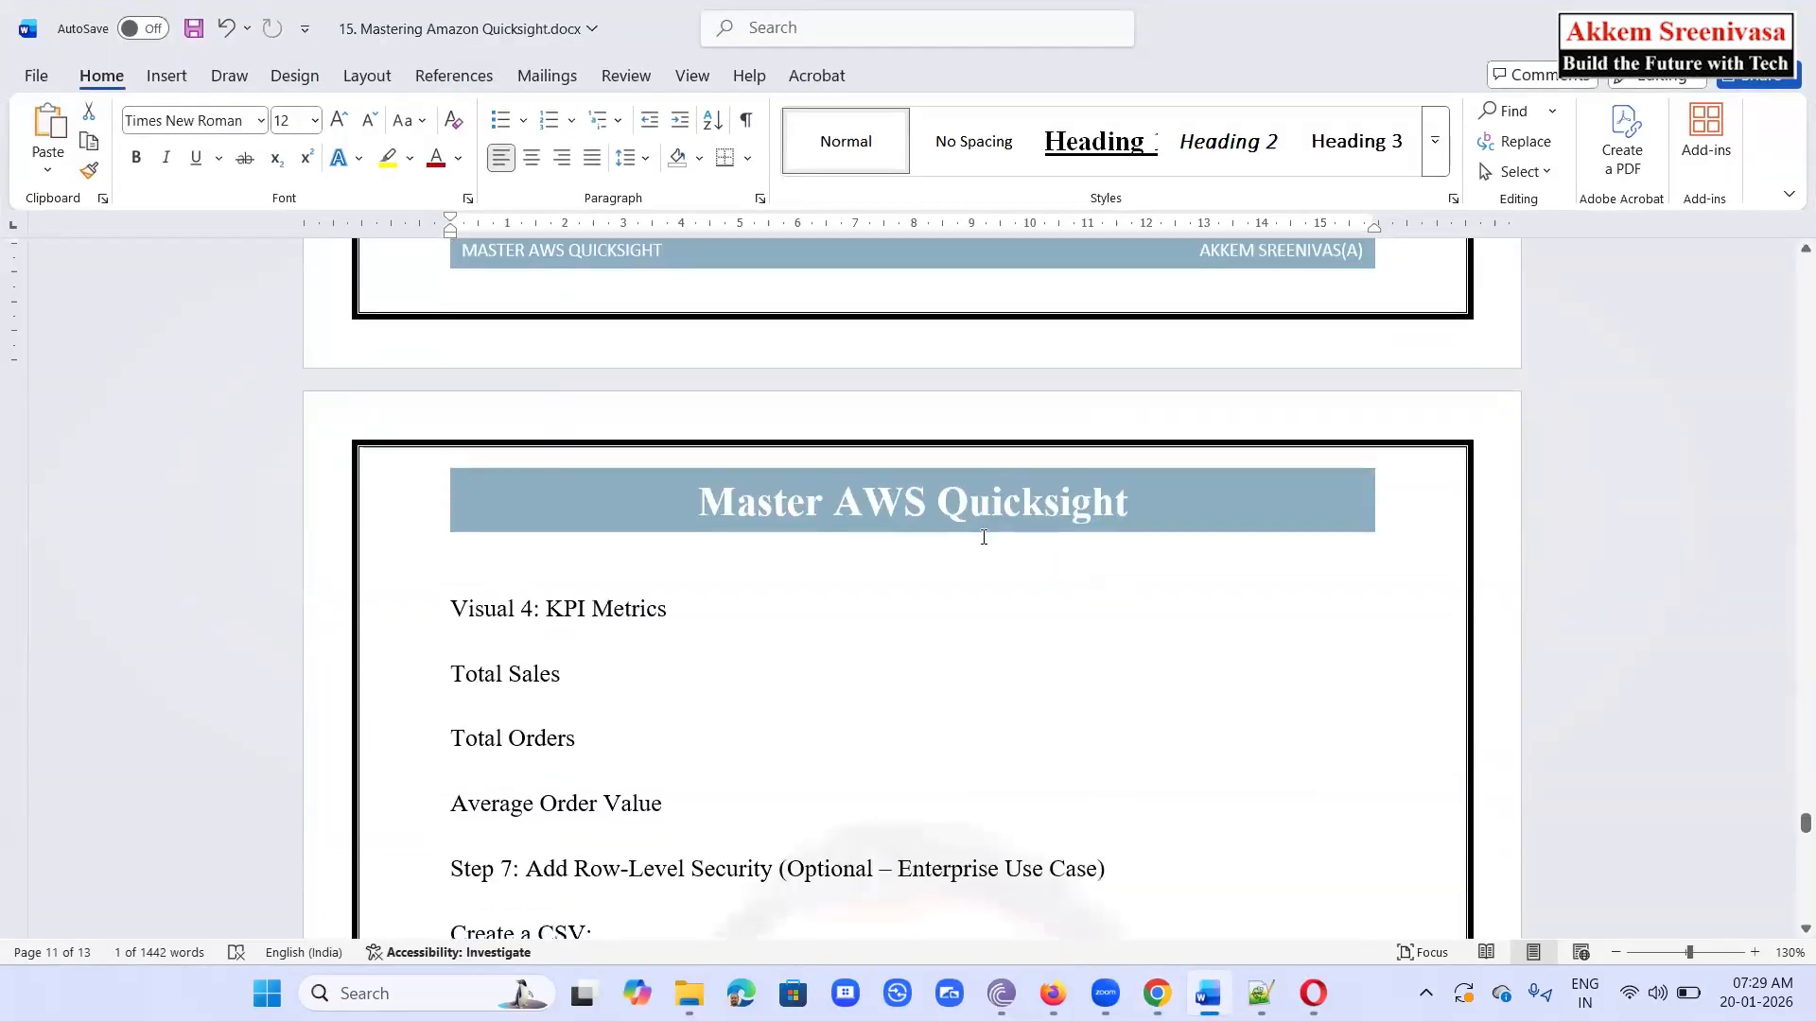
{"action": "scroll", "coordinate": [982, 535], "scroll_direction": "down", "scroll_amount": 2}
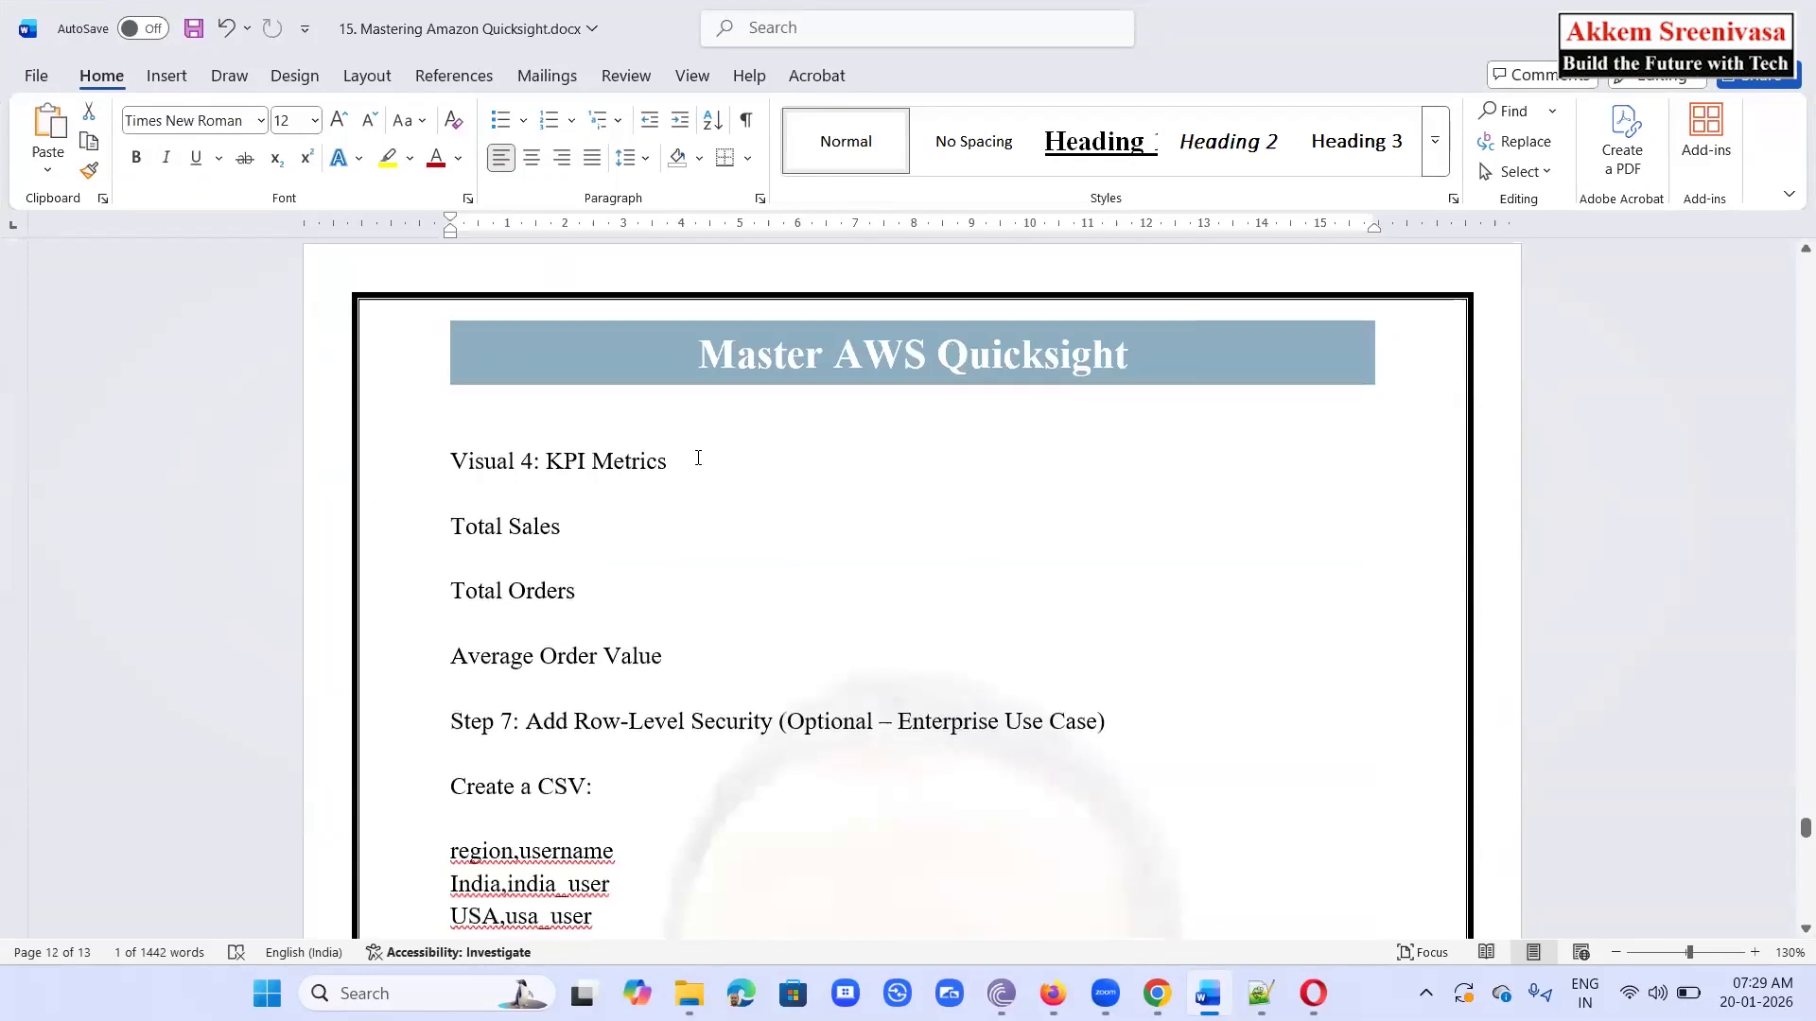
{"action": "triple_click", "coordinate": [454, 461]}
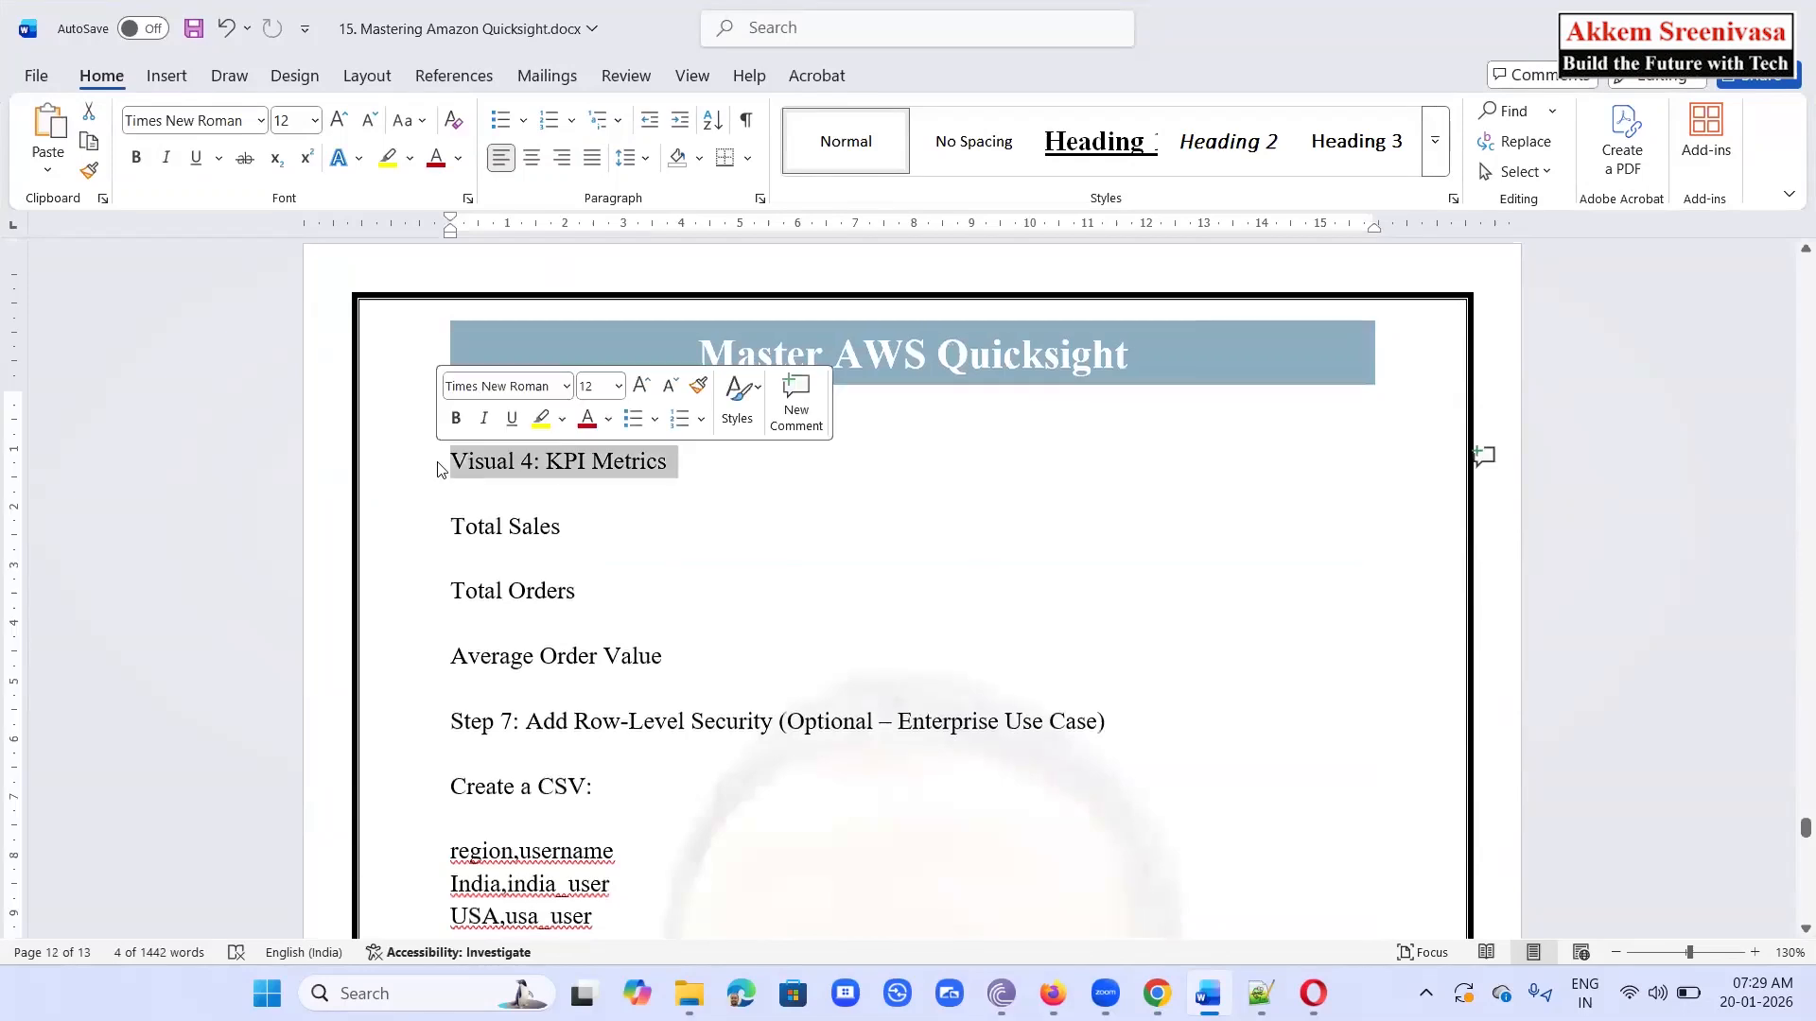
{"action": "key", "text": "ctrl+b"}
{"action": "key", "text": "ctrl+u"}
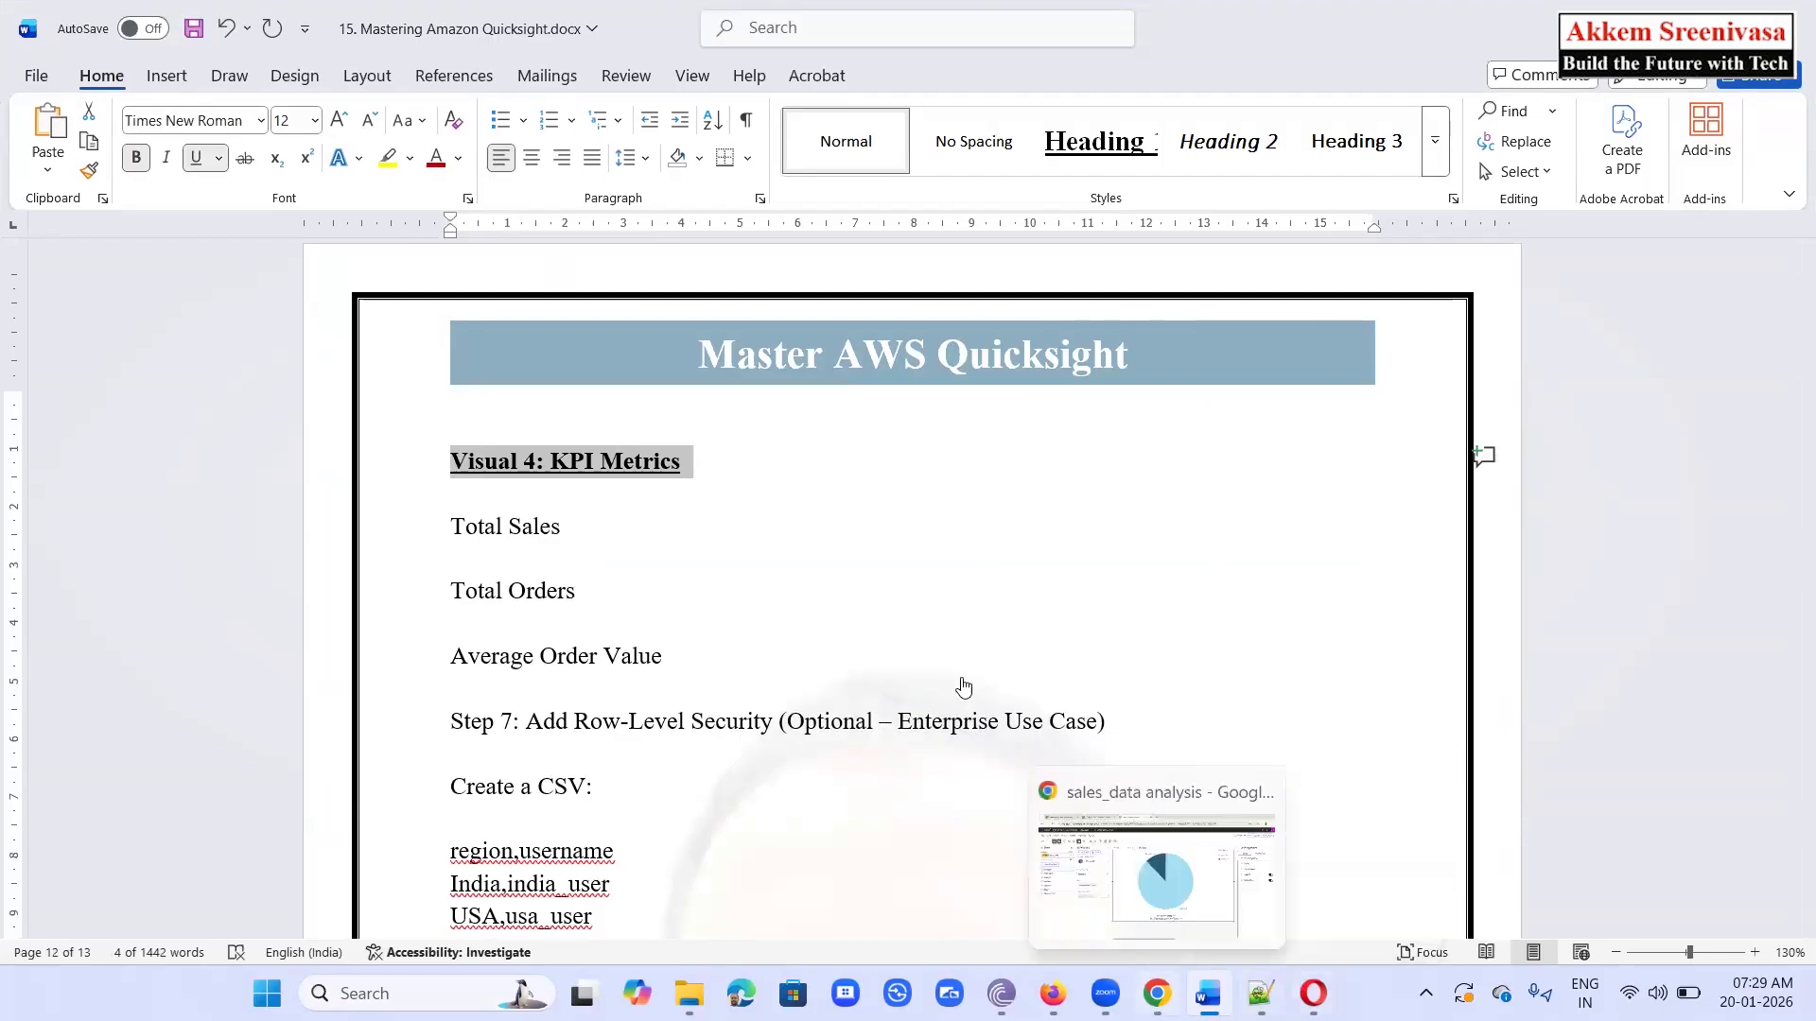
Add a fourth sheet to the QuickSight analysis and return to the KPI Metrics section in the Word guide
{"action": "left_click", "coordinate": [1156, 993]}
{"action": "left_click", "coordinate": [873, 258]}
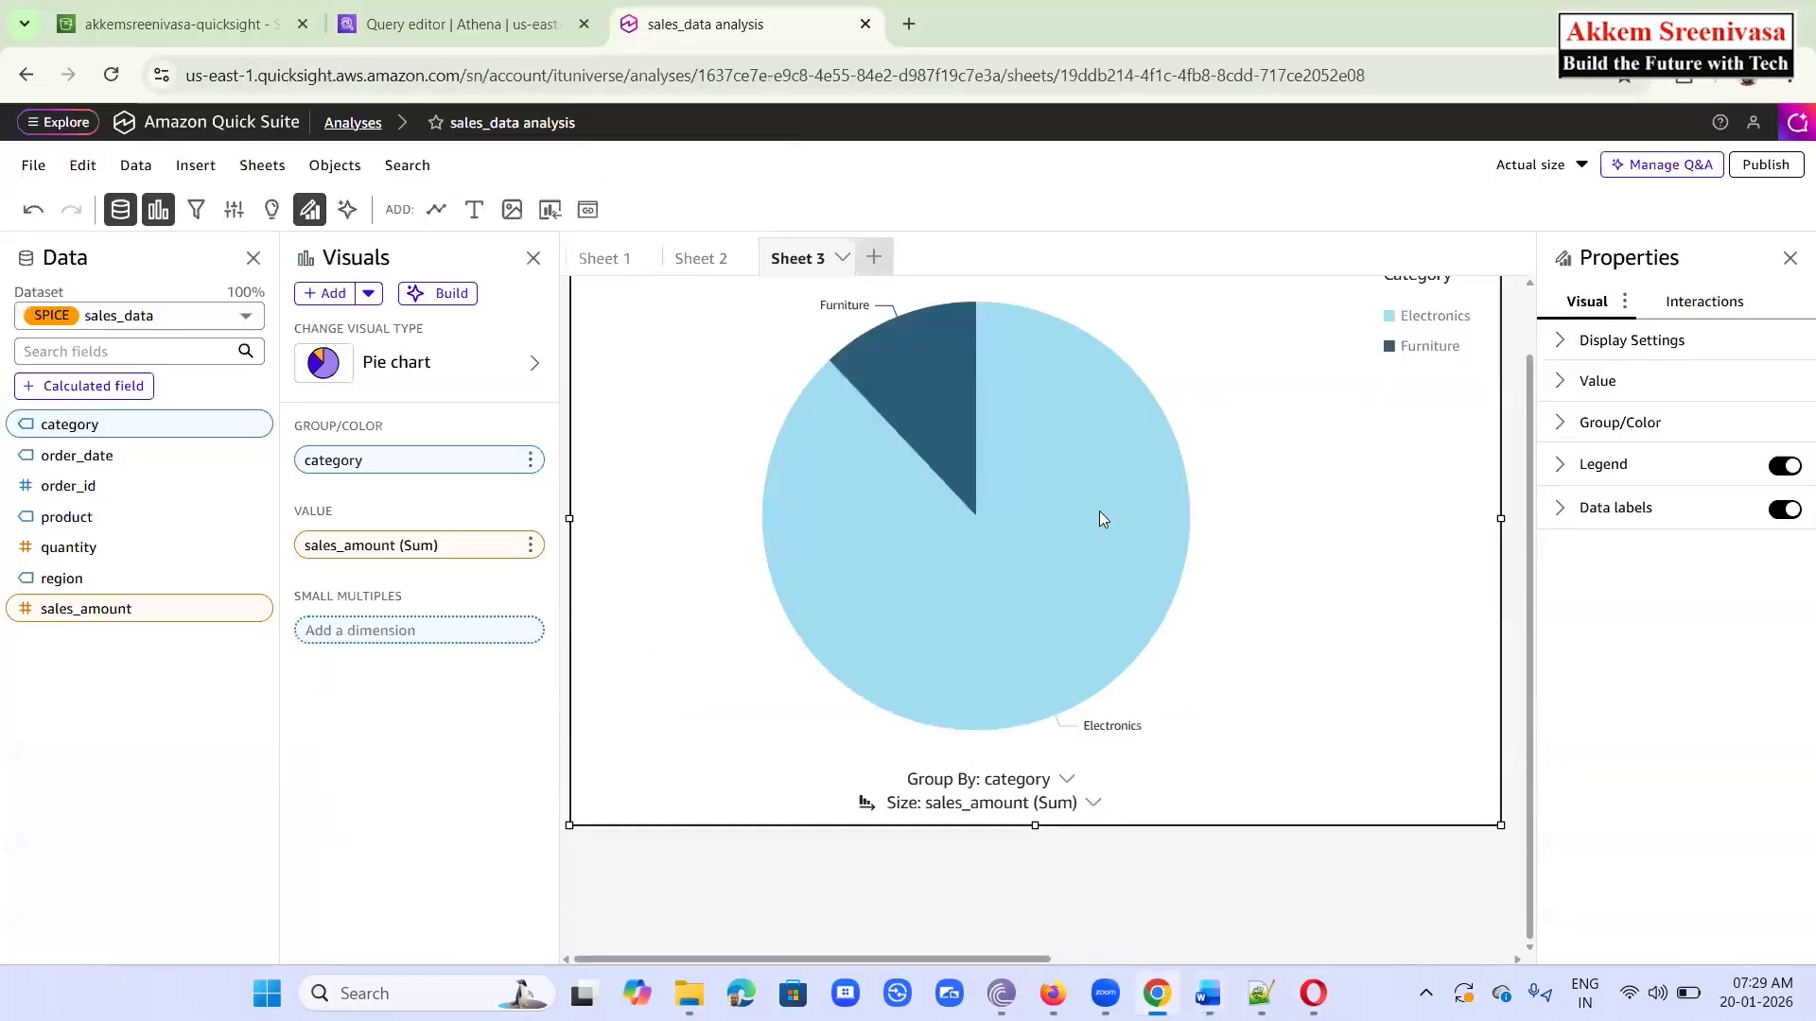
{"action": "left_click", "coordinate": [1195, 657]}
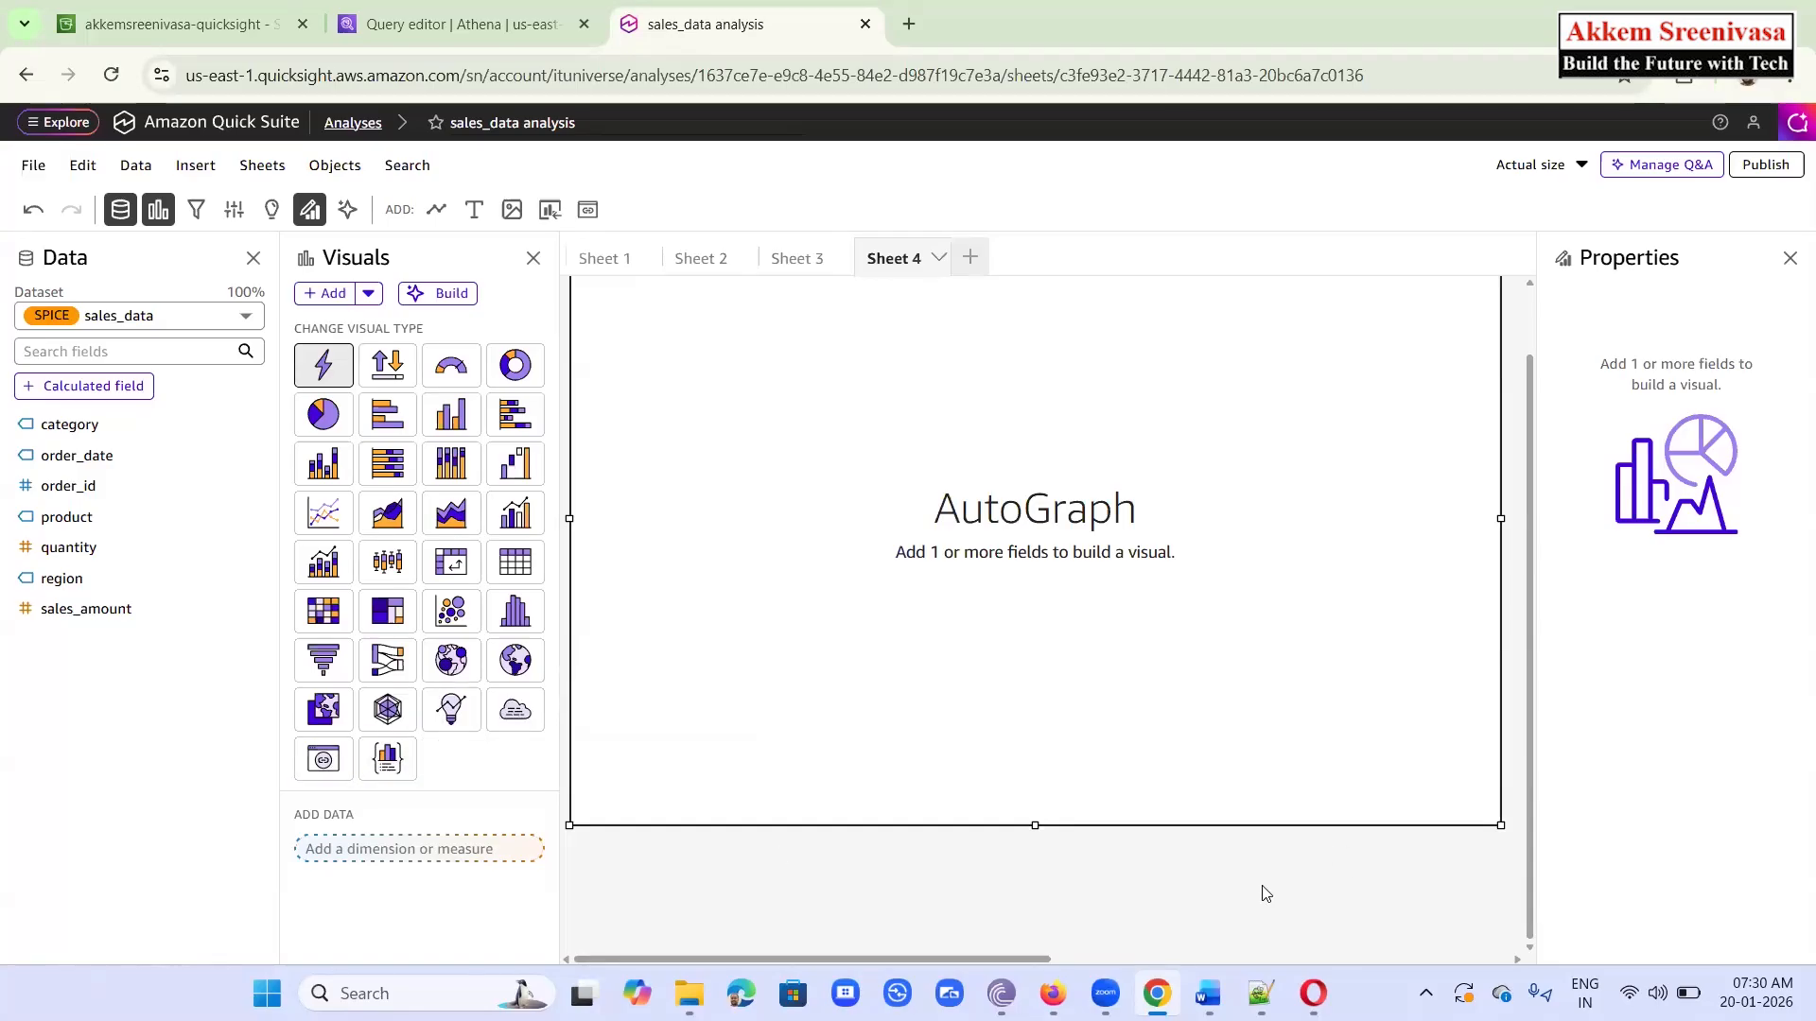
{"action": "mouse_move", "coordinate": [1207, 992]}
{"action": "left_click", "coordinate": [1112, 813]}
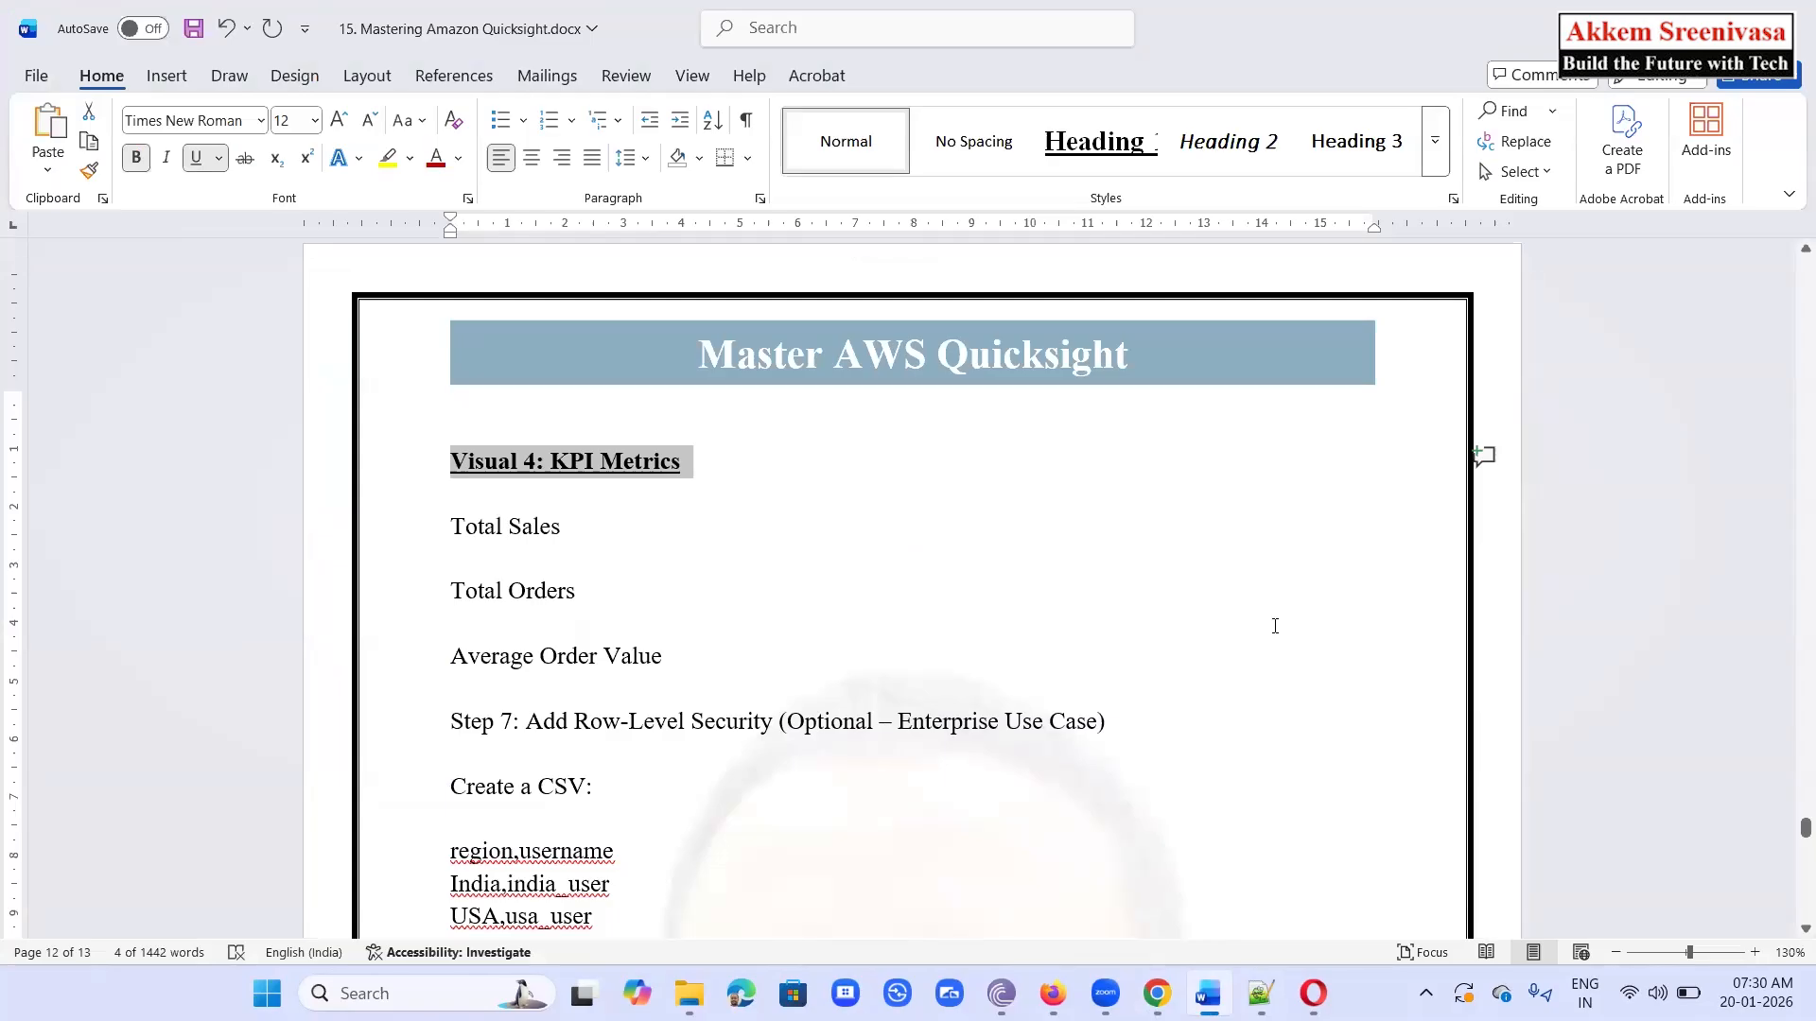
Switch to the QuickSight analysis, change Sheet 1's sales by region visual to a vertical bar chart, and check the charts on Sheets 2 and 3
{"action": "scroll", "coordinate": [1275, 626], "scroll_direction": "down", "scroll_amount": 5}
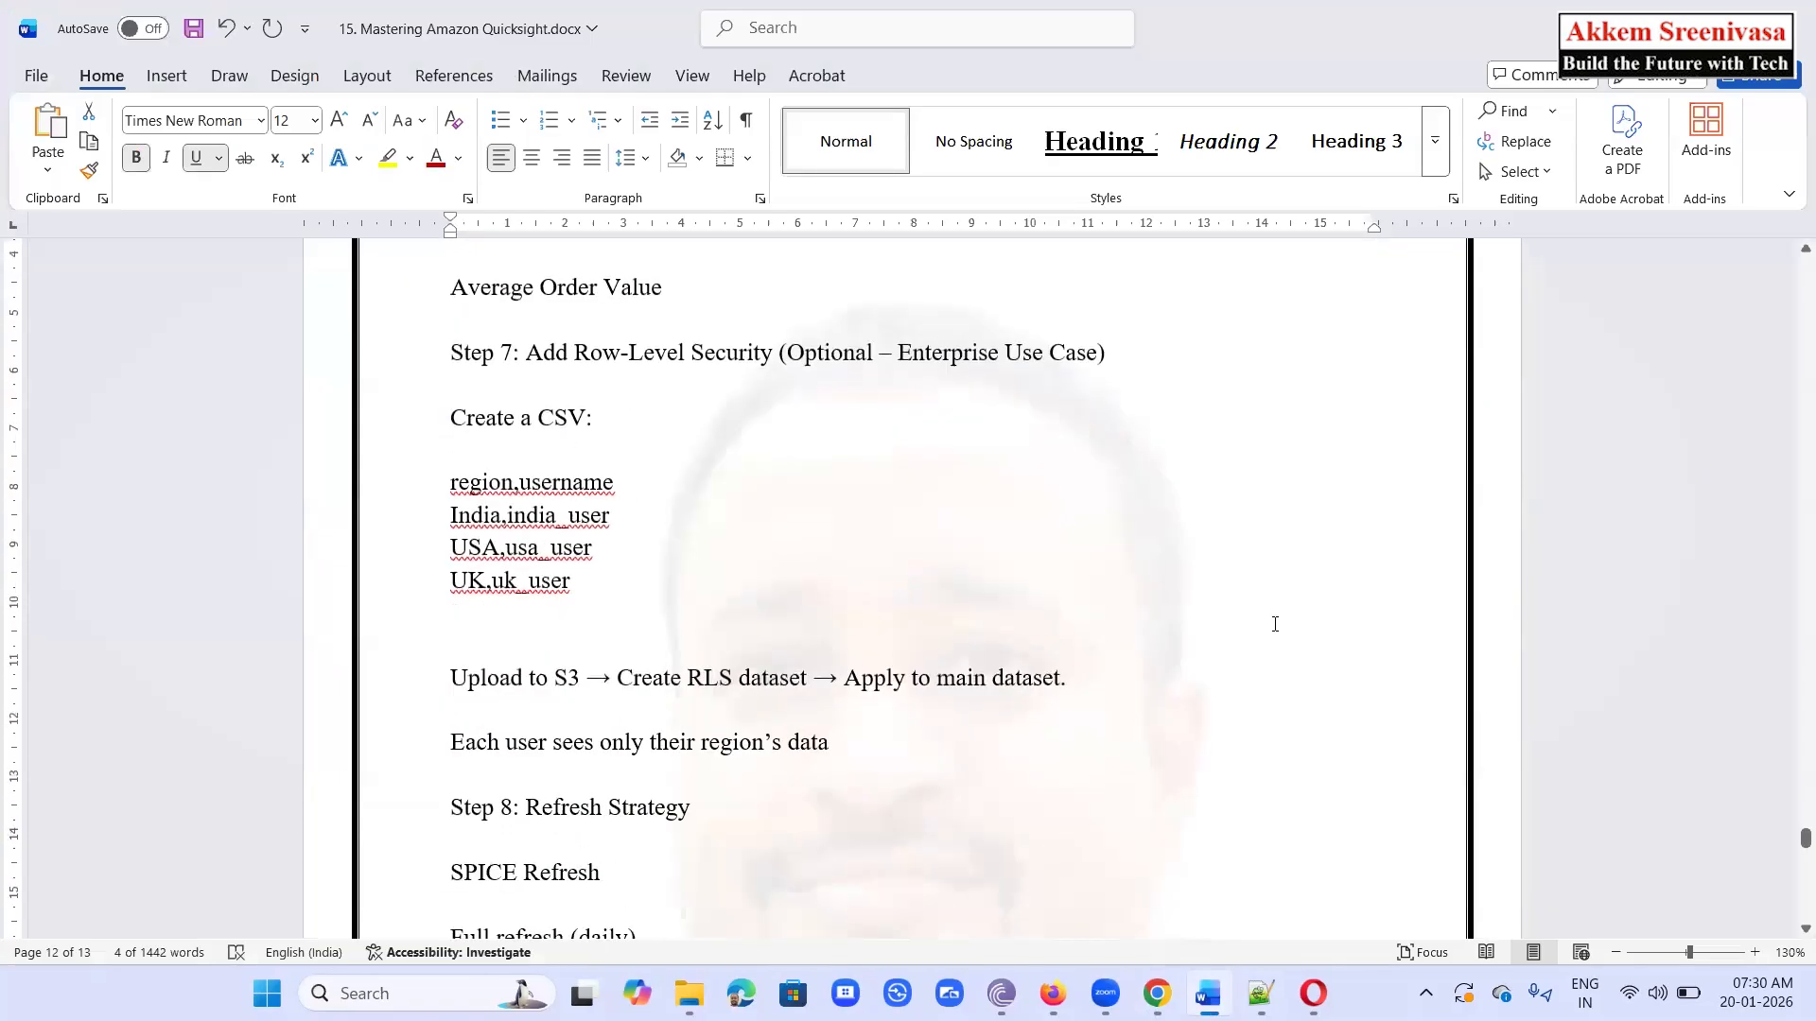
{"action": "scroll", "coordinate": [1274, 624], "scroll_direction": "up", "scroll_amount": 3}
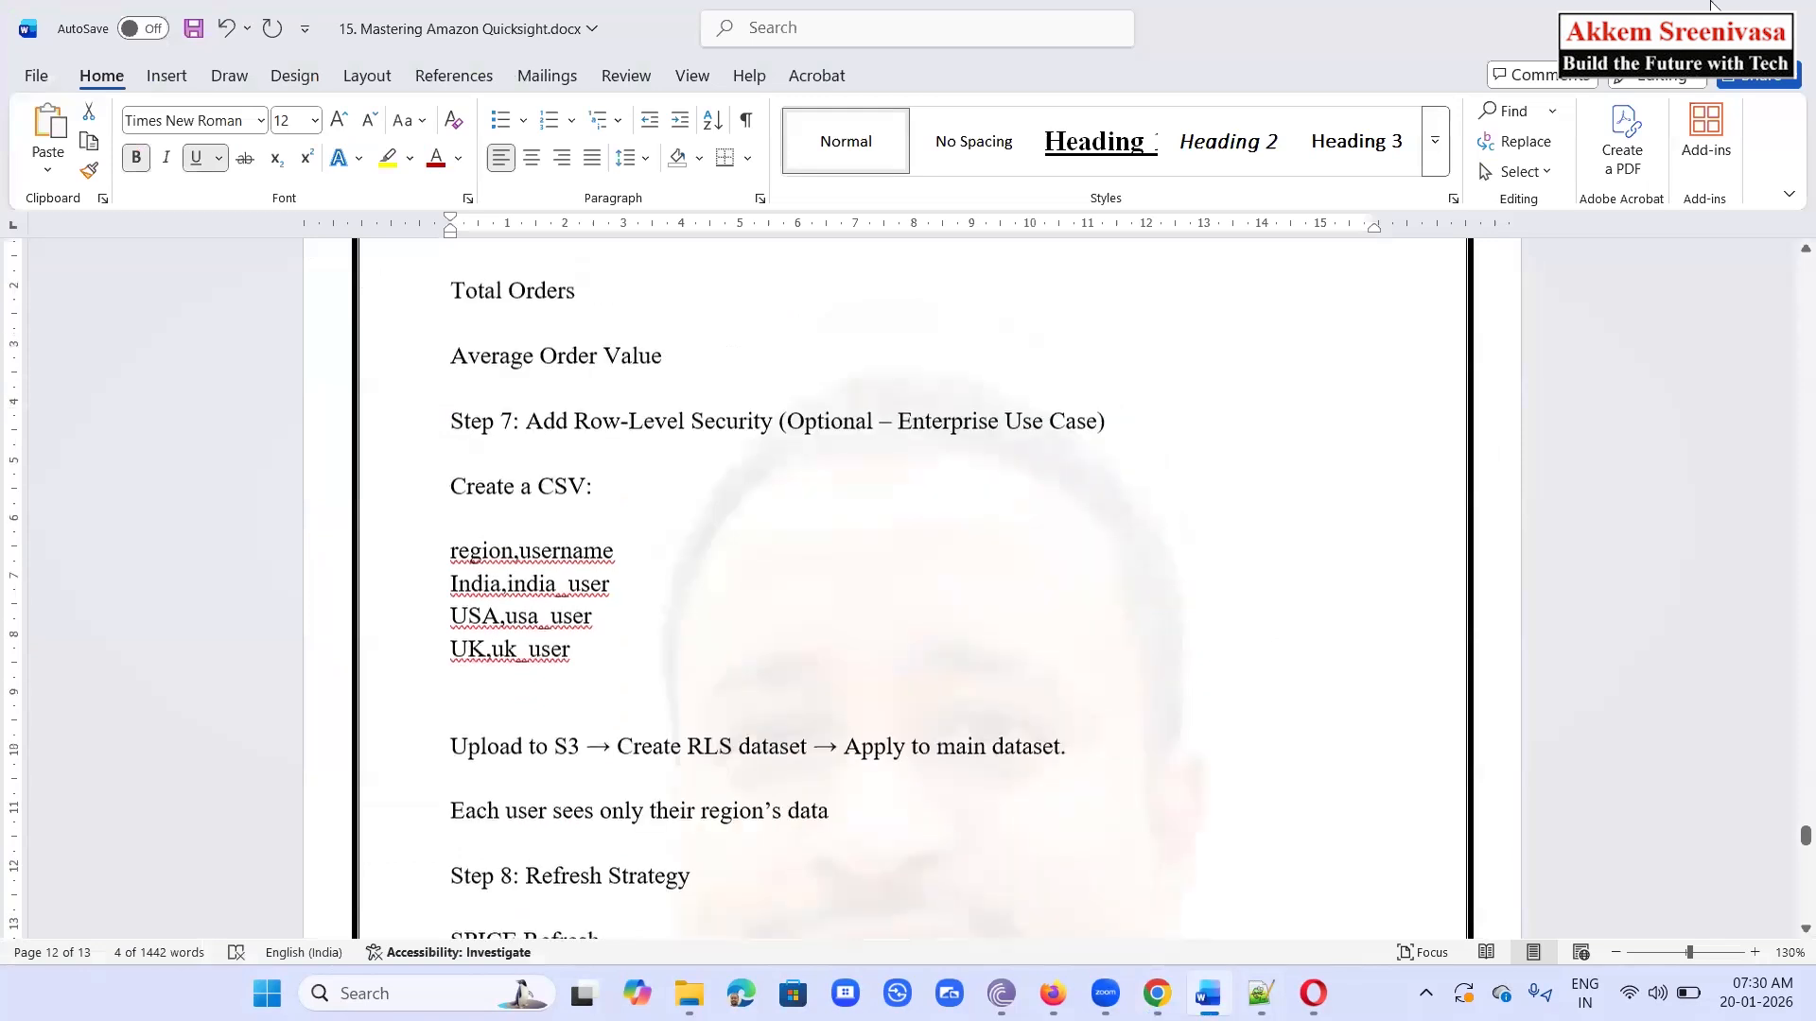
{"action": "key", "text": "alt+Tab"}
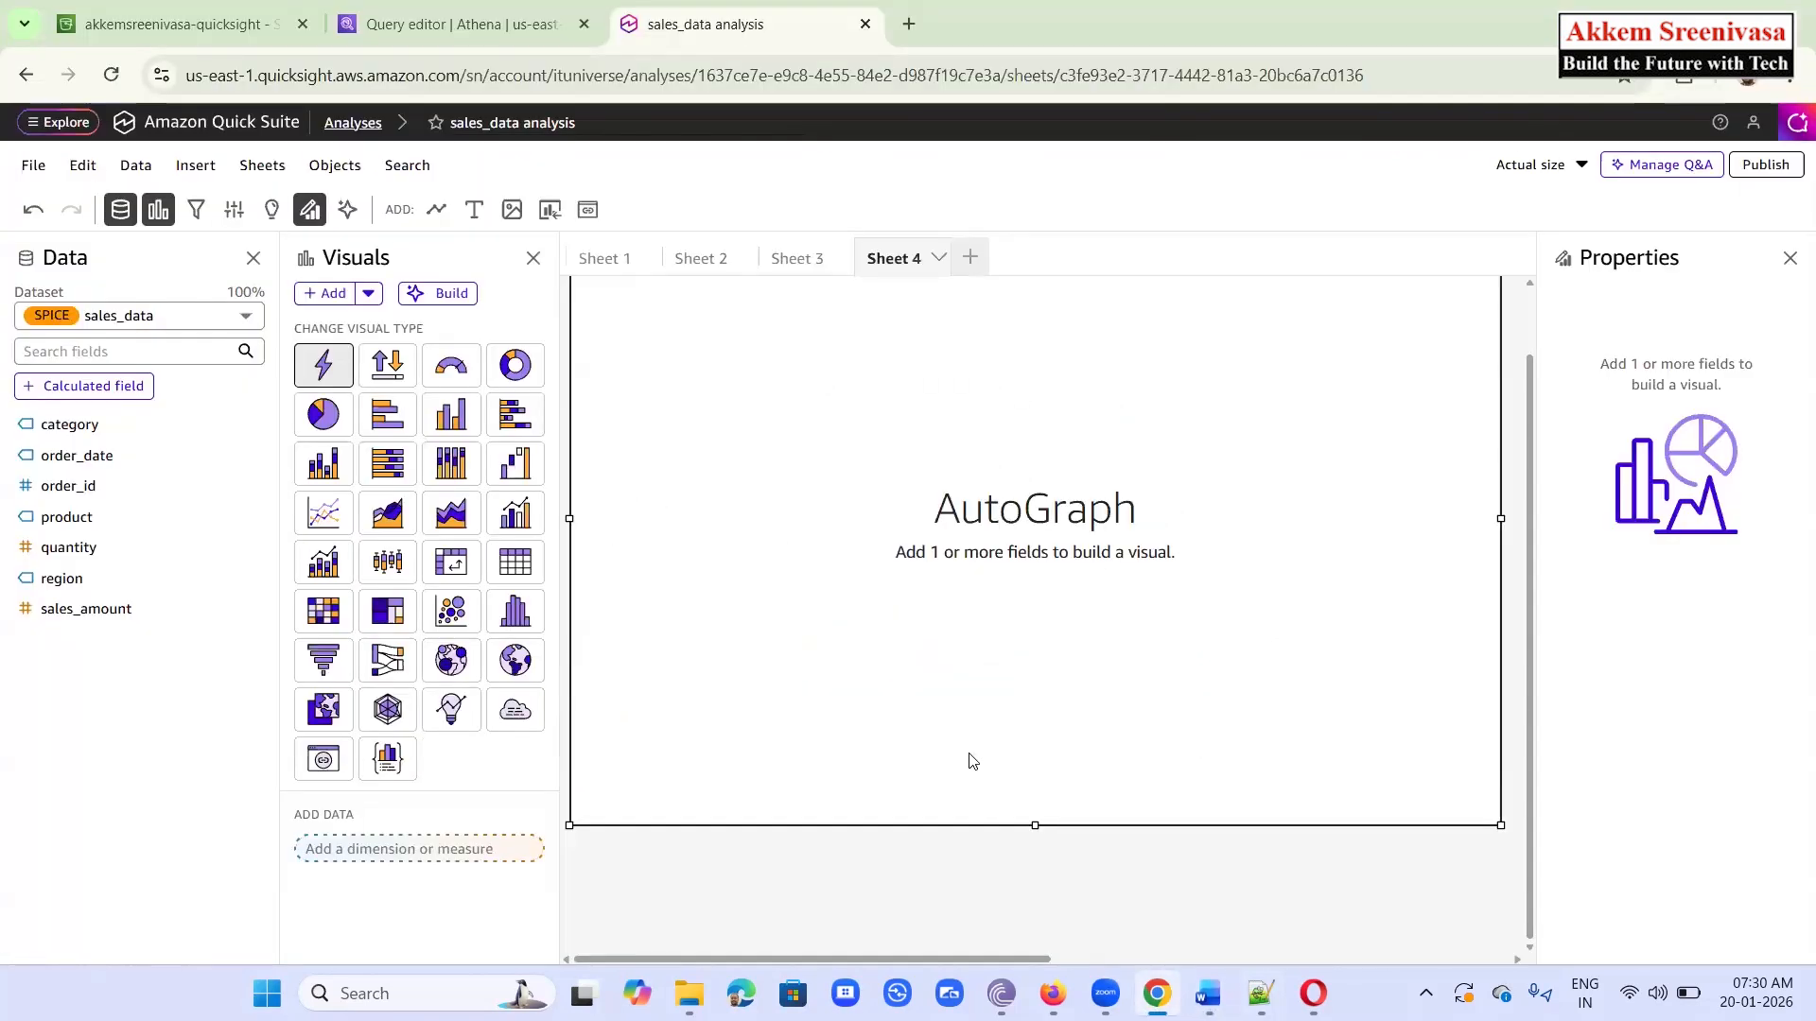
{"action": "left_click", "coordinate": [596, 266]}
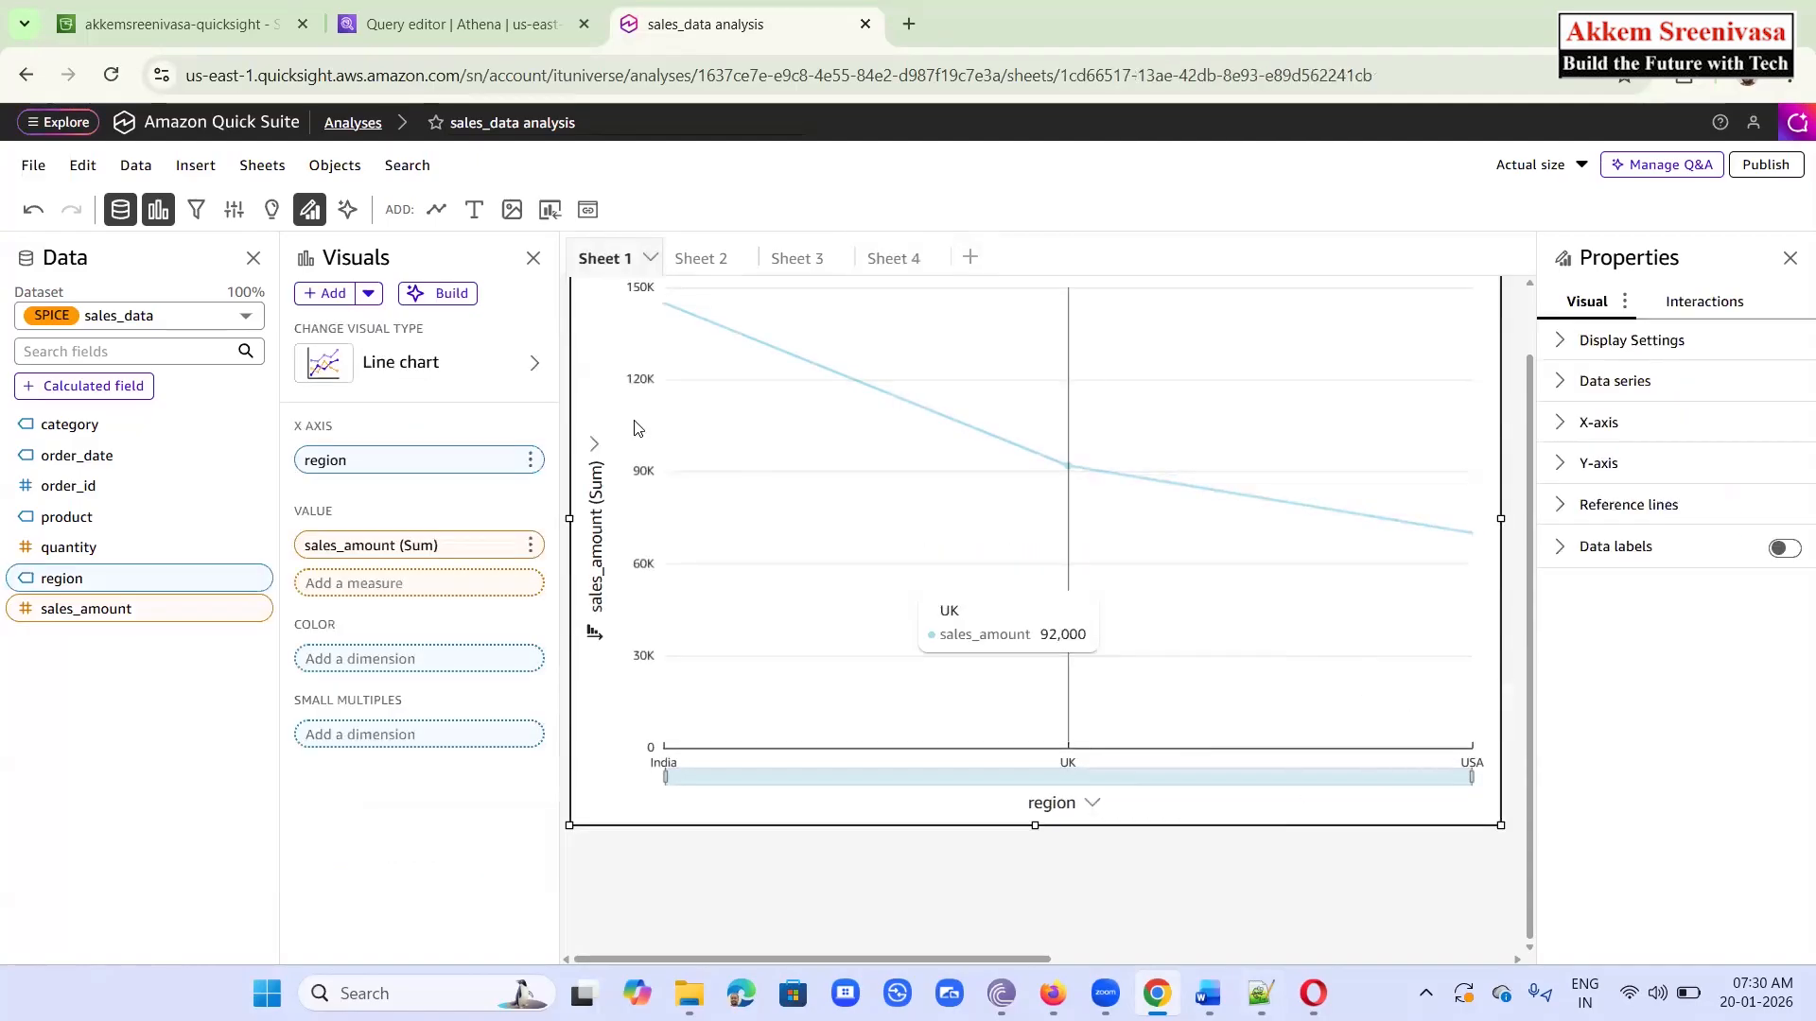
{"action": "left_click", "coordinate": [530, 365]}
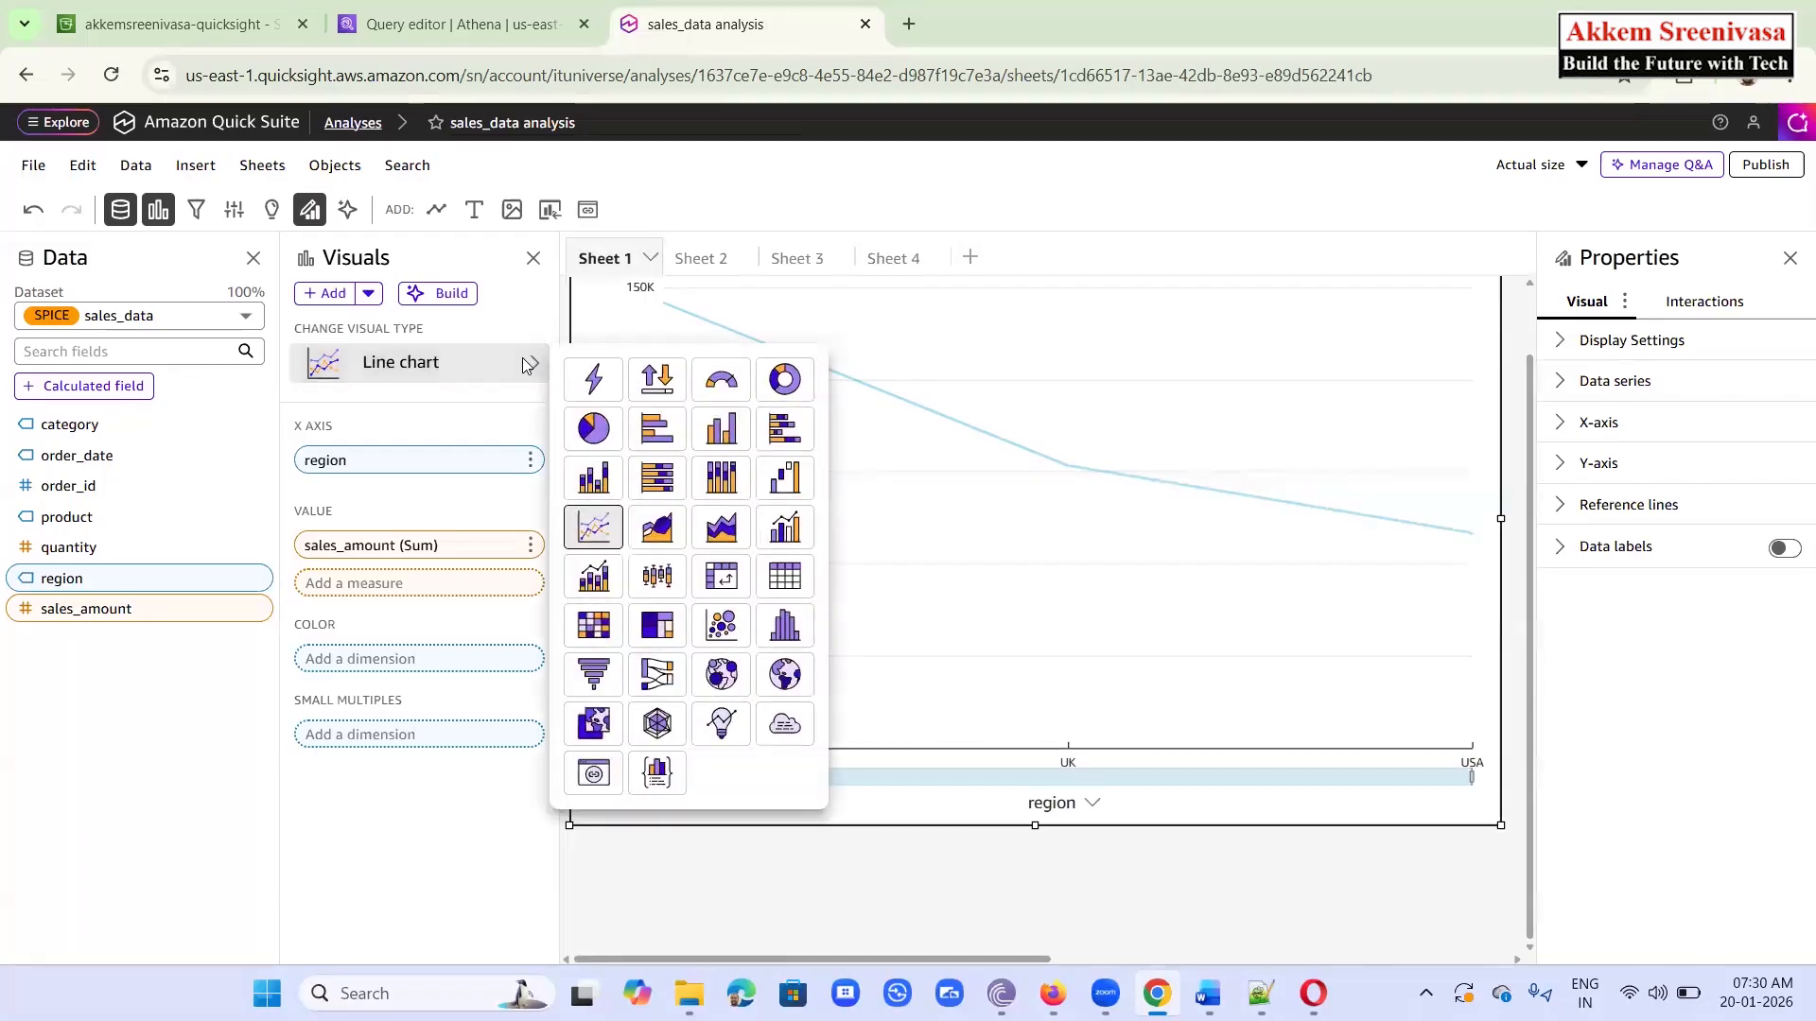
{"action": "left_click", "coordinate": [725, 432]}
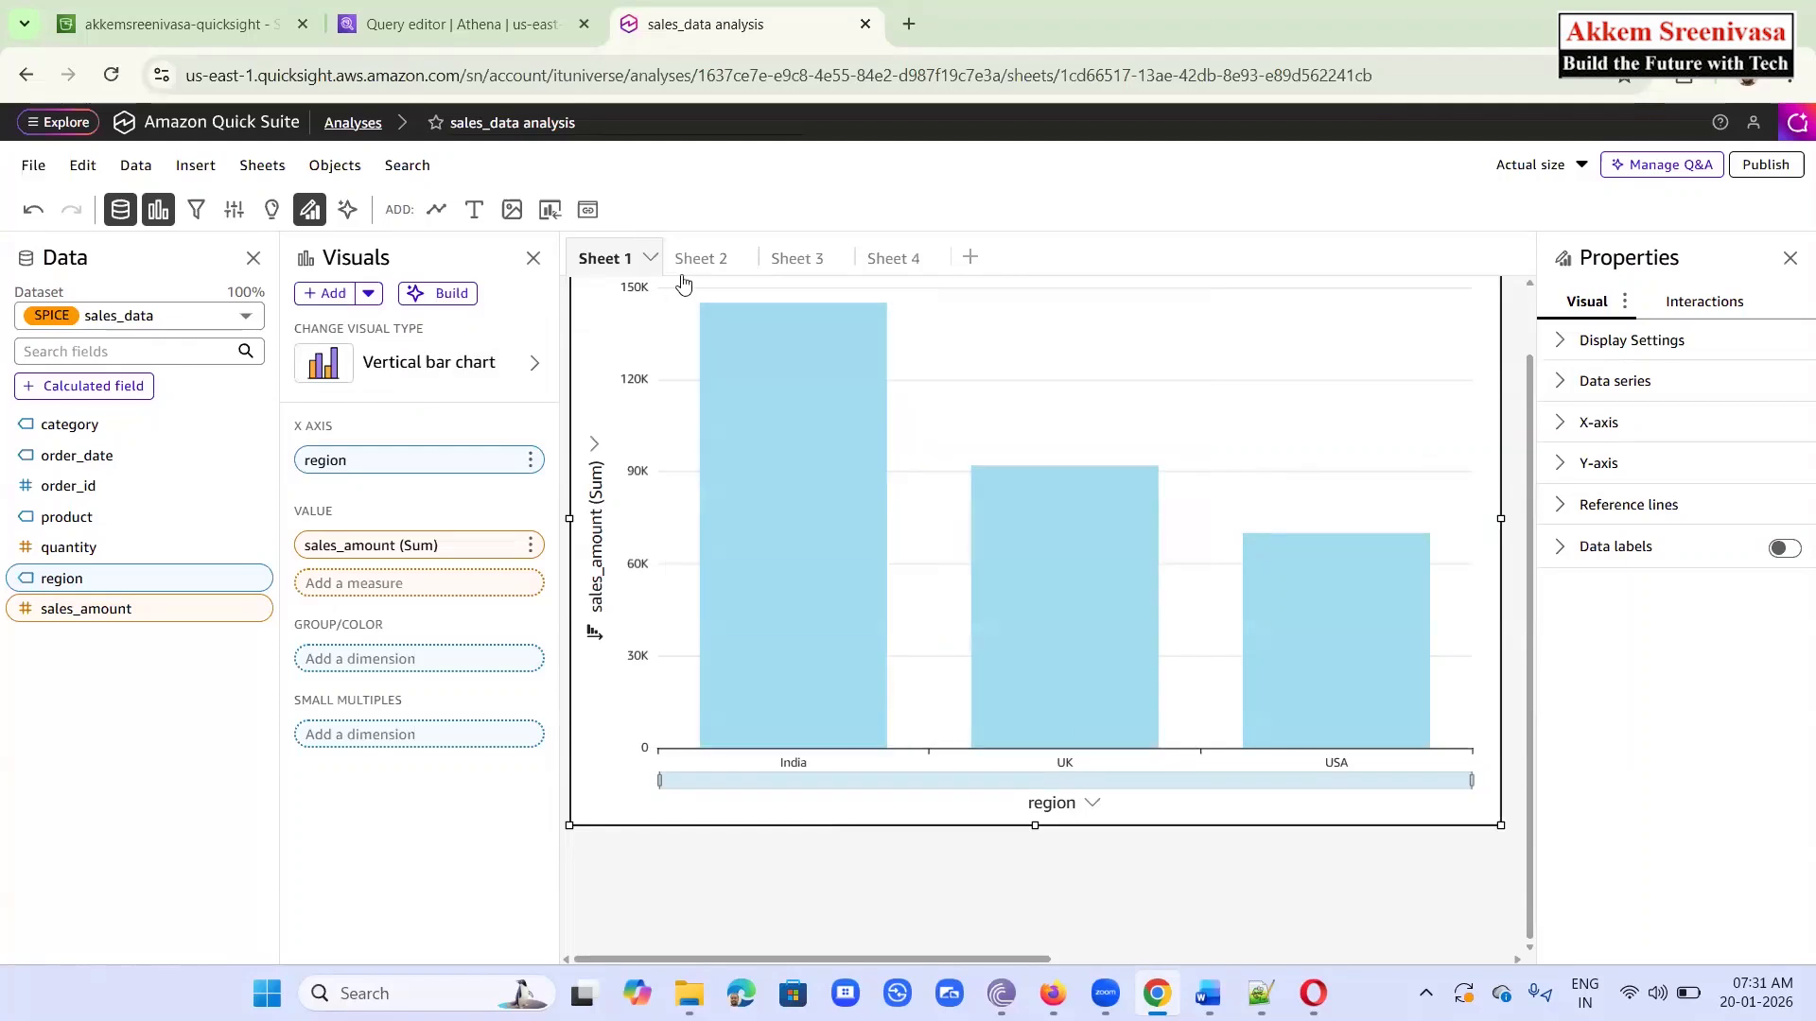
{"action": "left_click", "coordinate": [713, 269]}
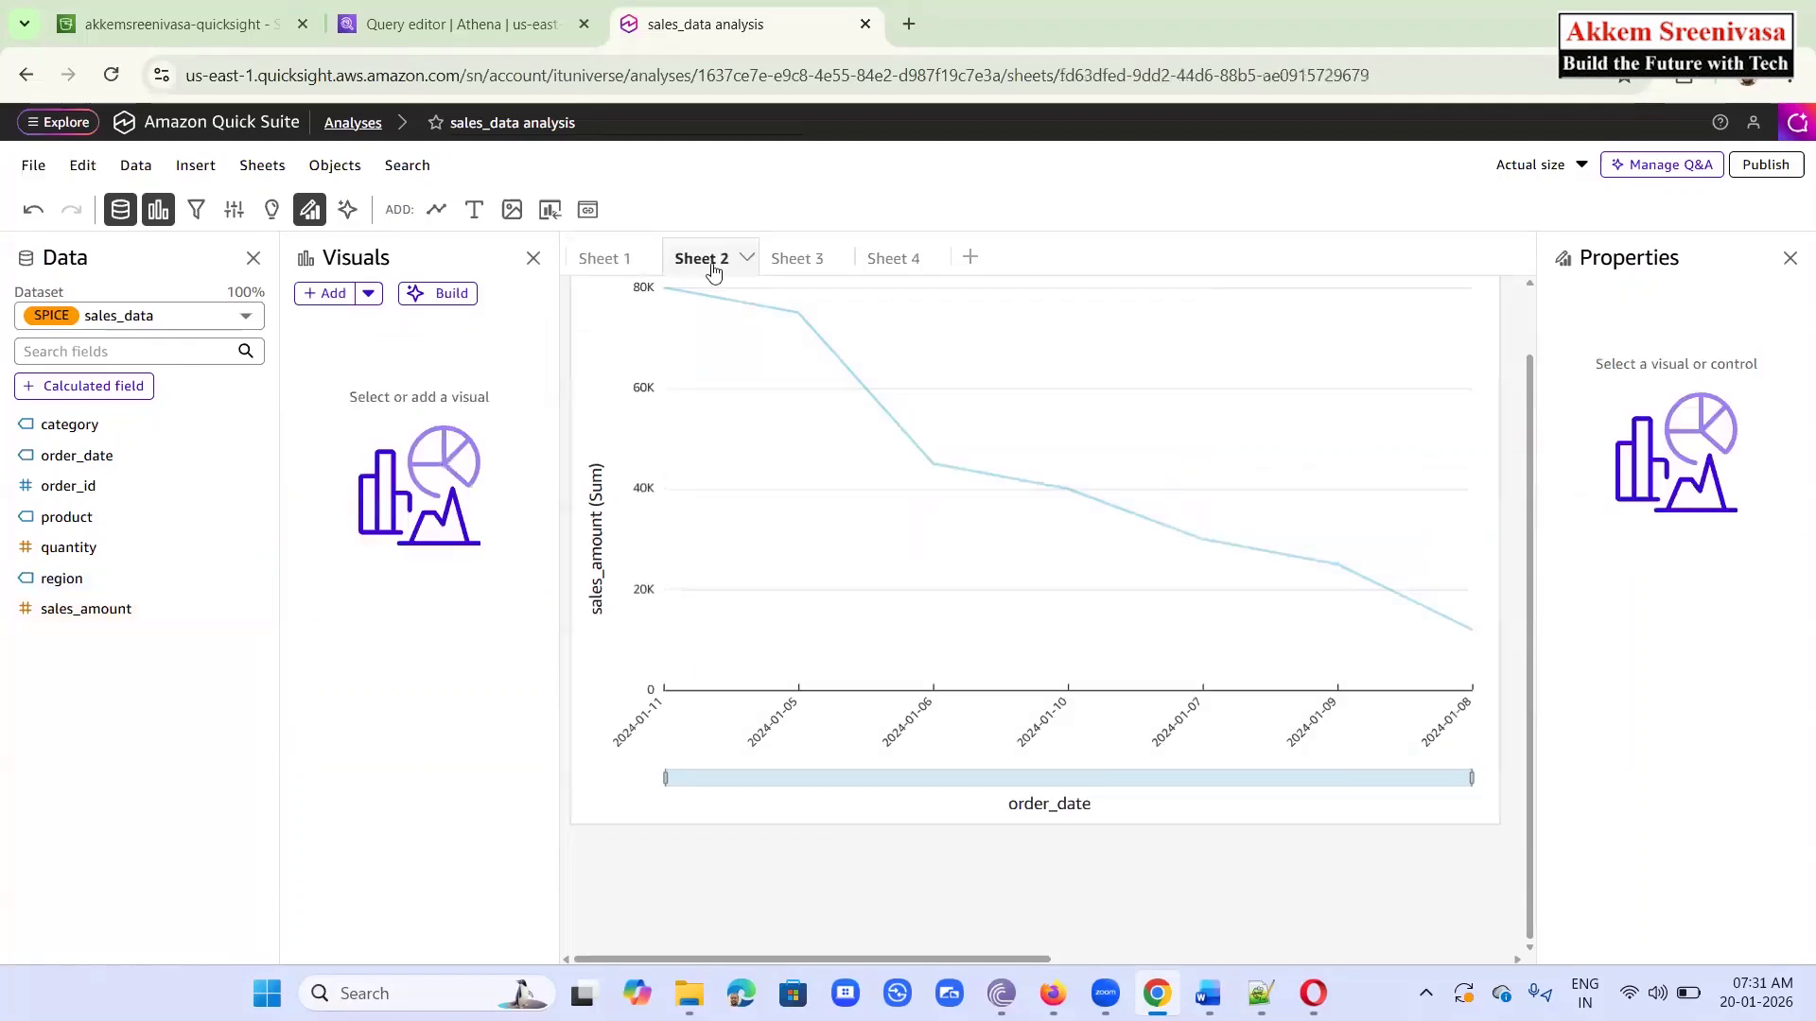
{"action": "left_click", "coordinate": [811, 263]}
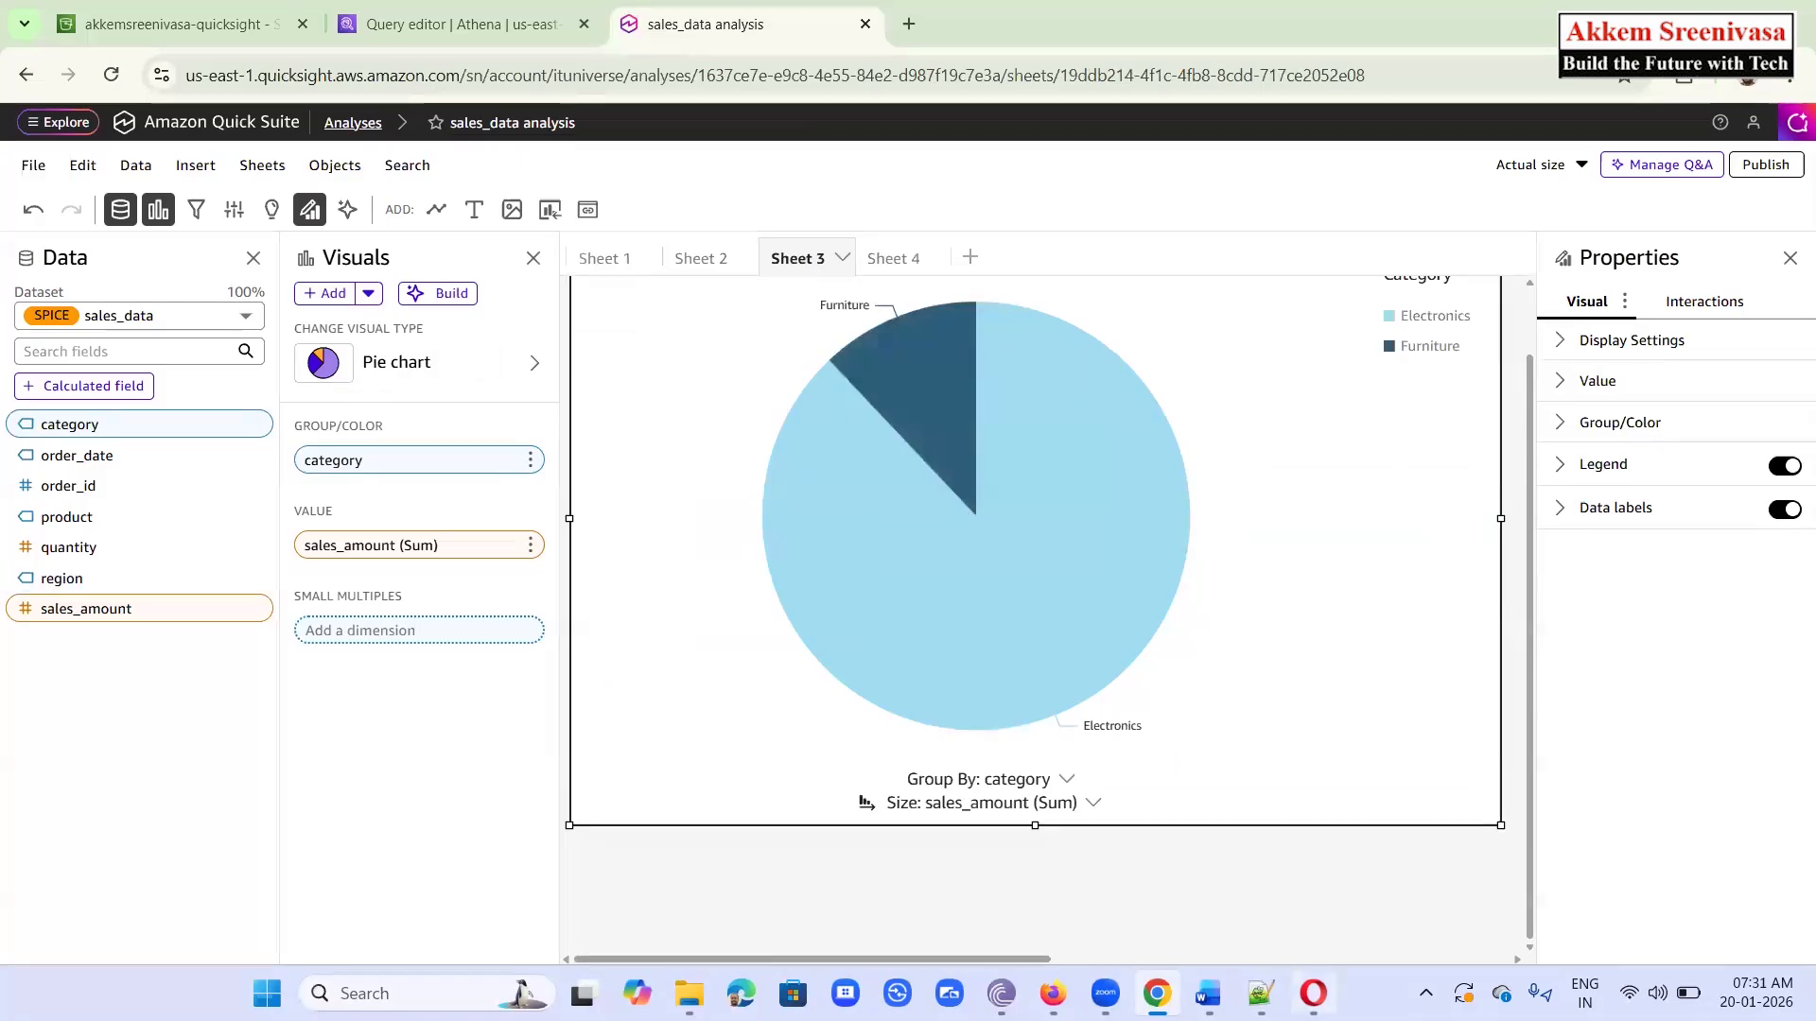
Quit the Opera browser with its ChatGPT tab and return to the QuickSight analysis in Chrome
{"action": "left_click", "coordinate": [1155, 993]}
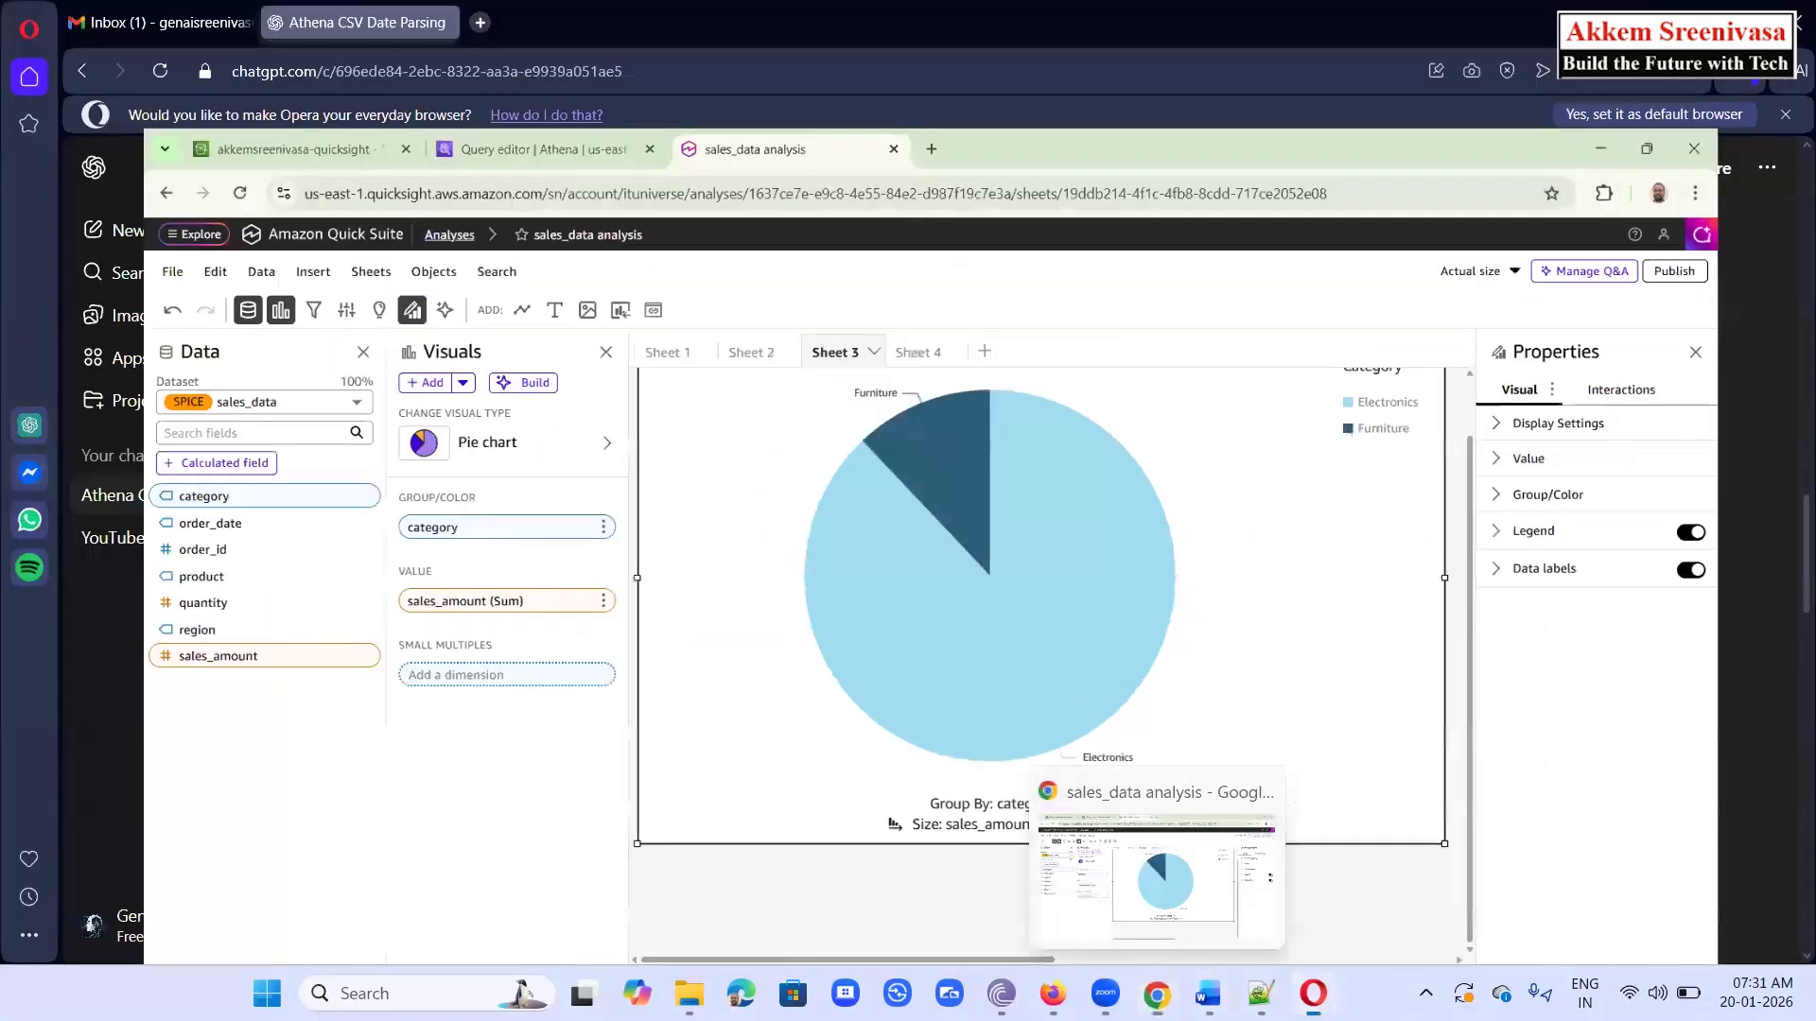
{"action": "left_click", "coordinate": [1795, 16]}
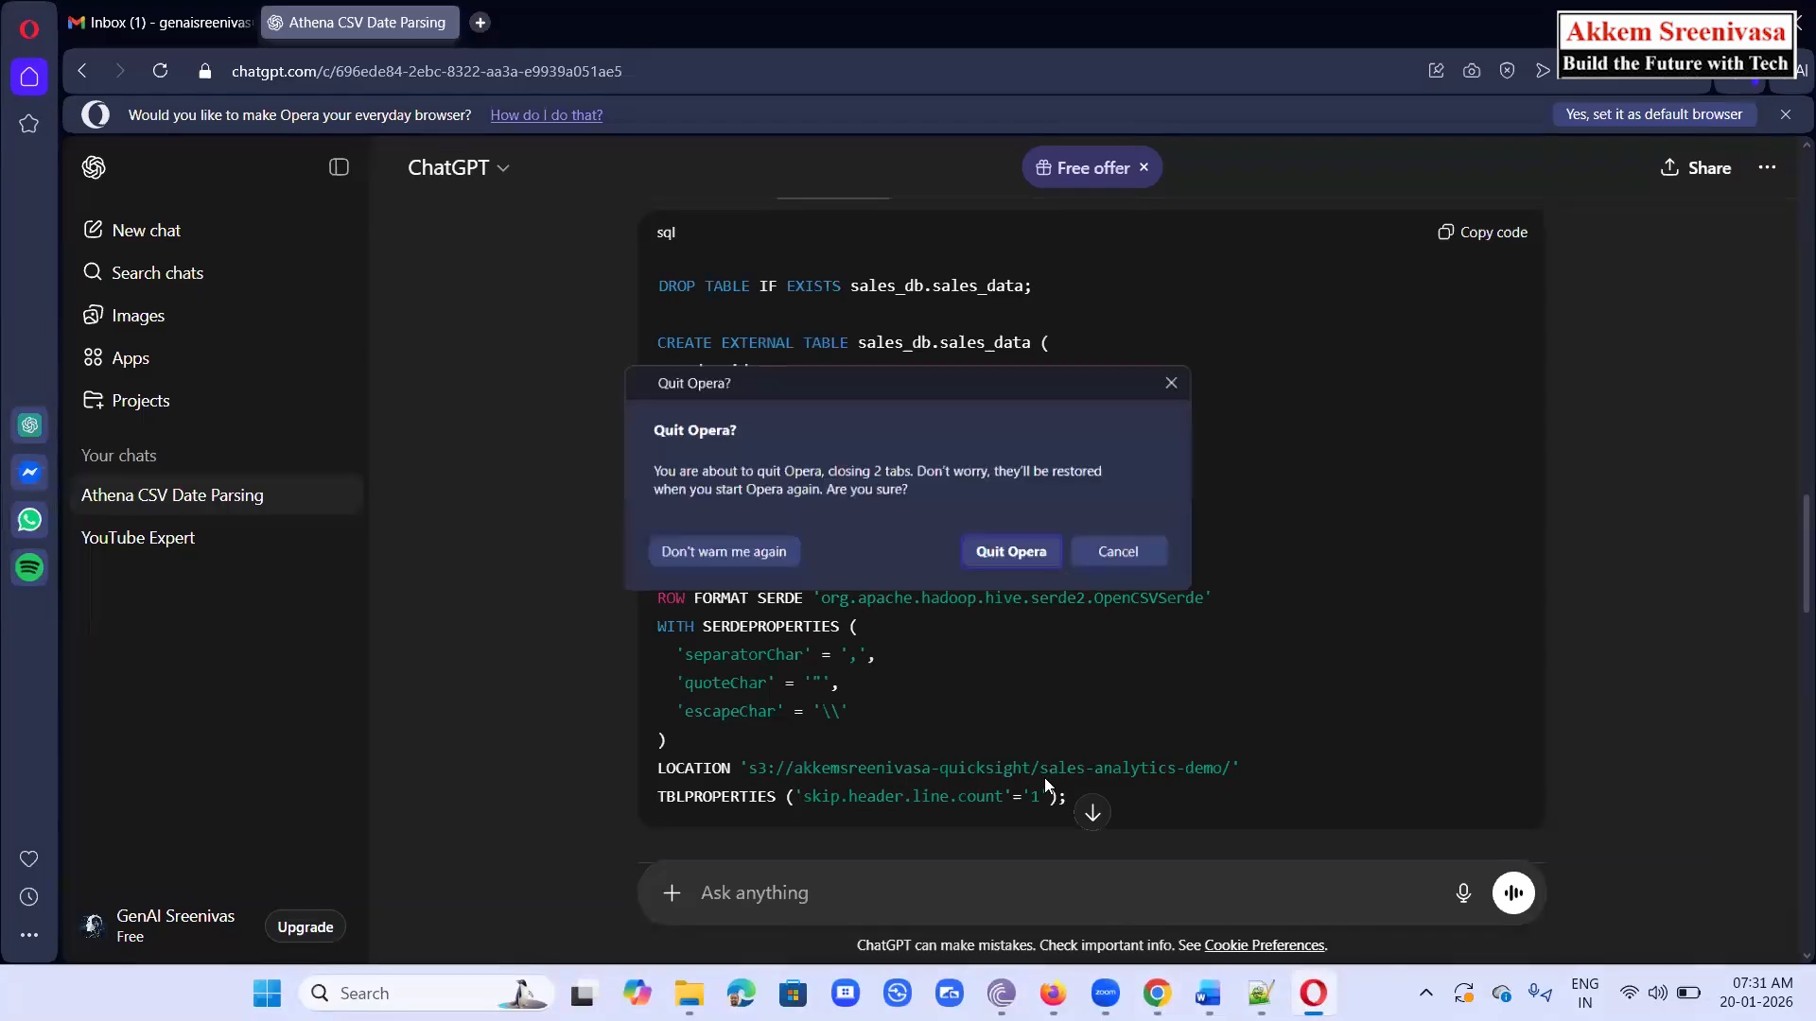
{"action": "left_click", "coordinate": [1016, 555]}
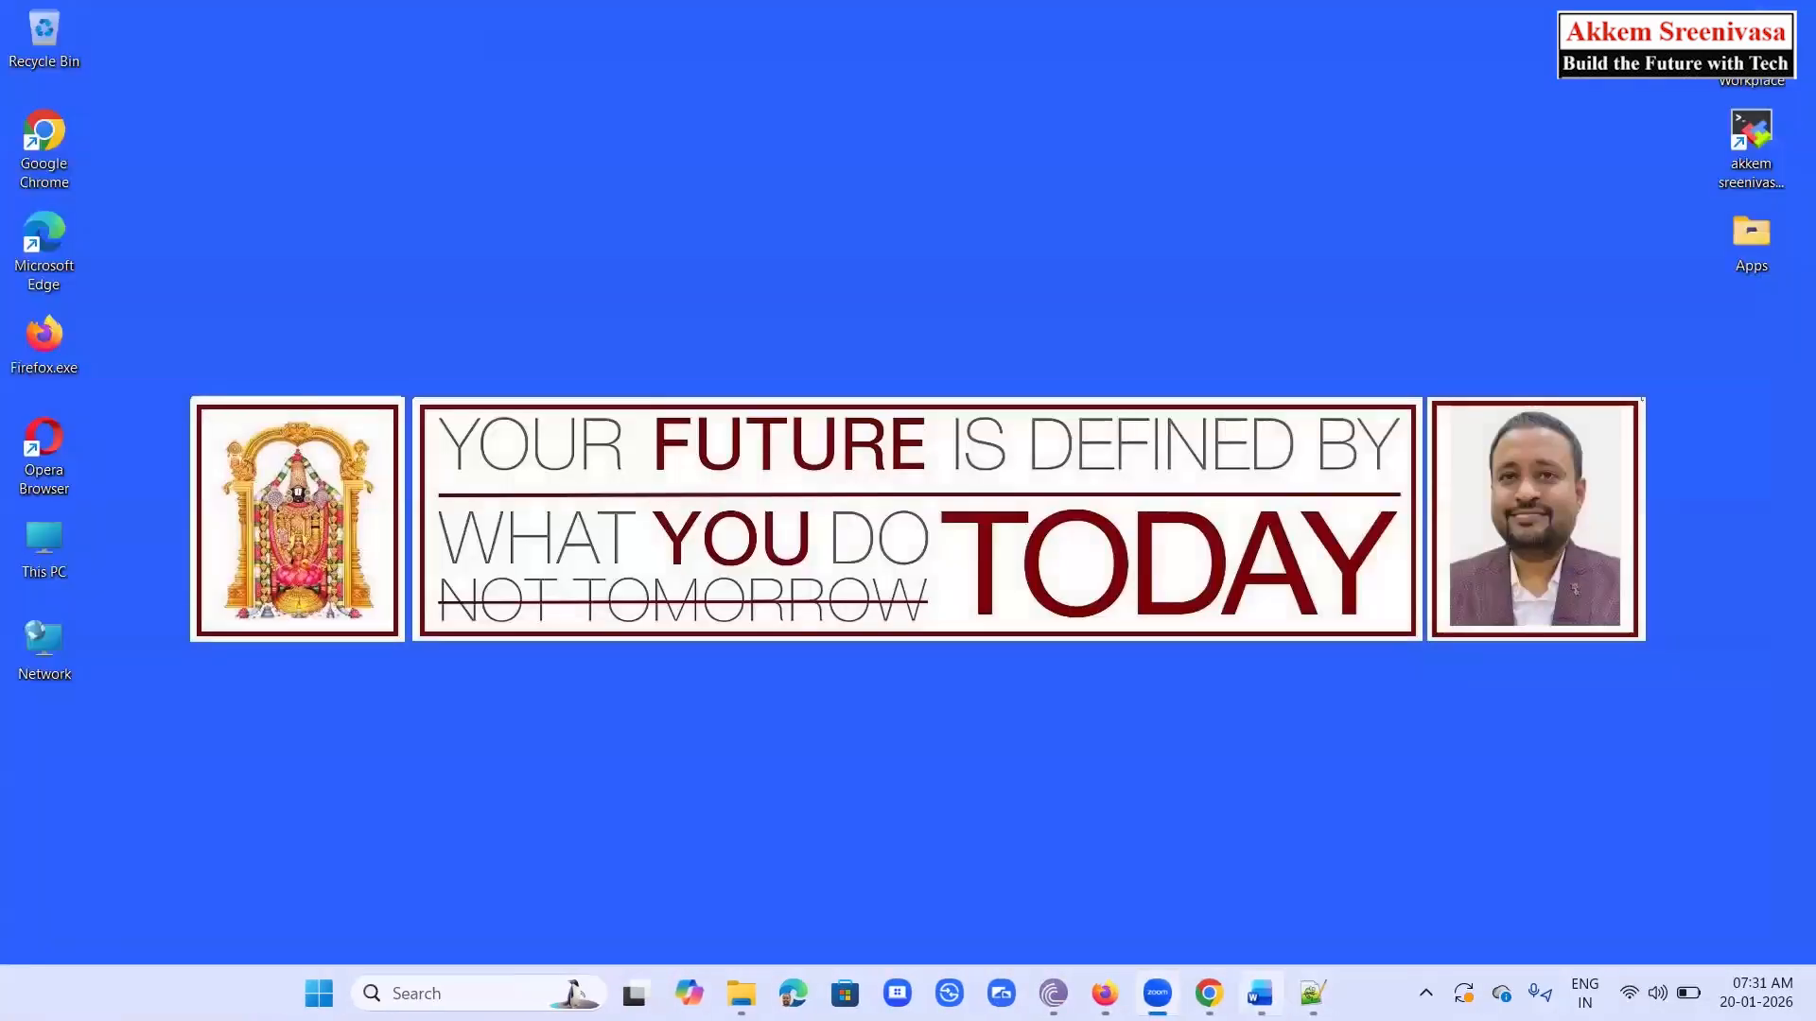
{"action": "left_click", "coordinate": [1210, 993]}
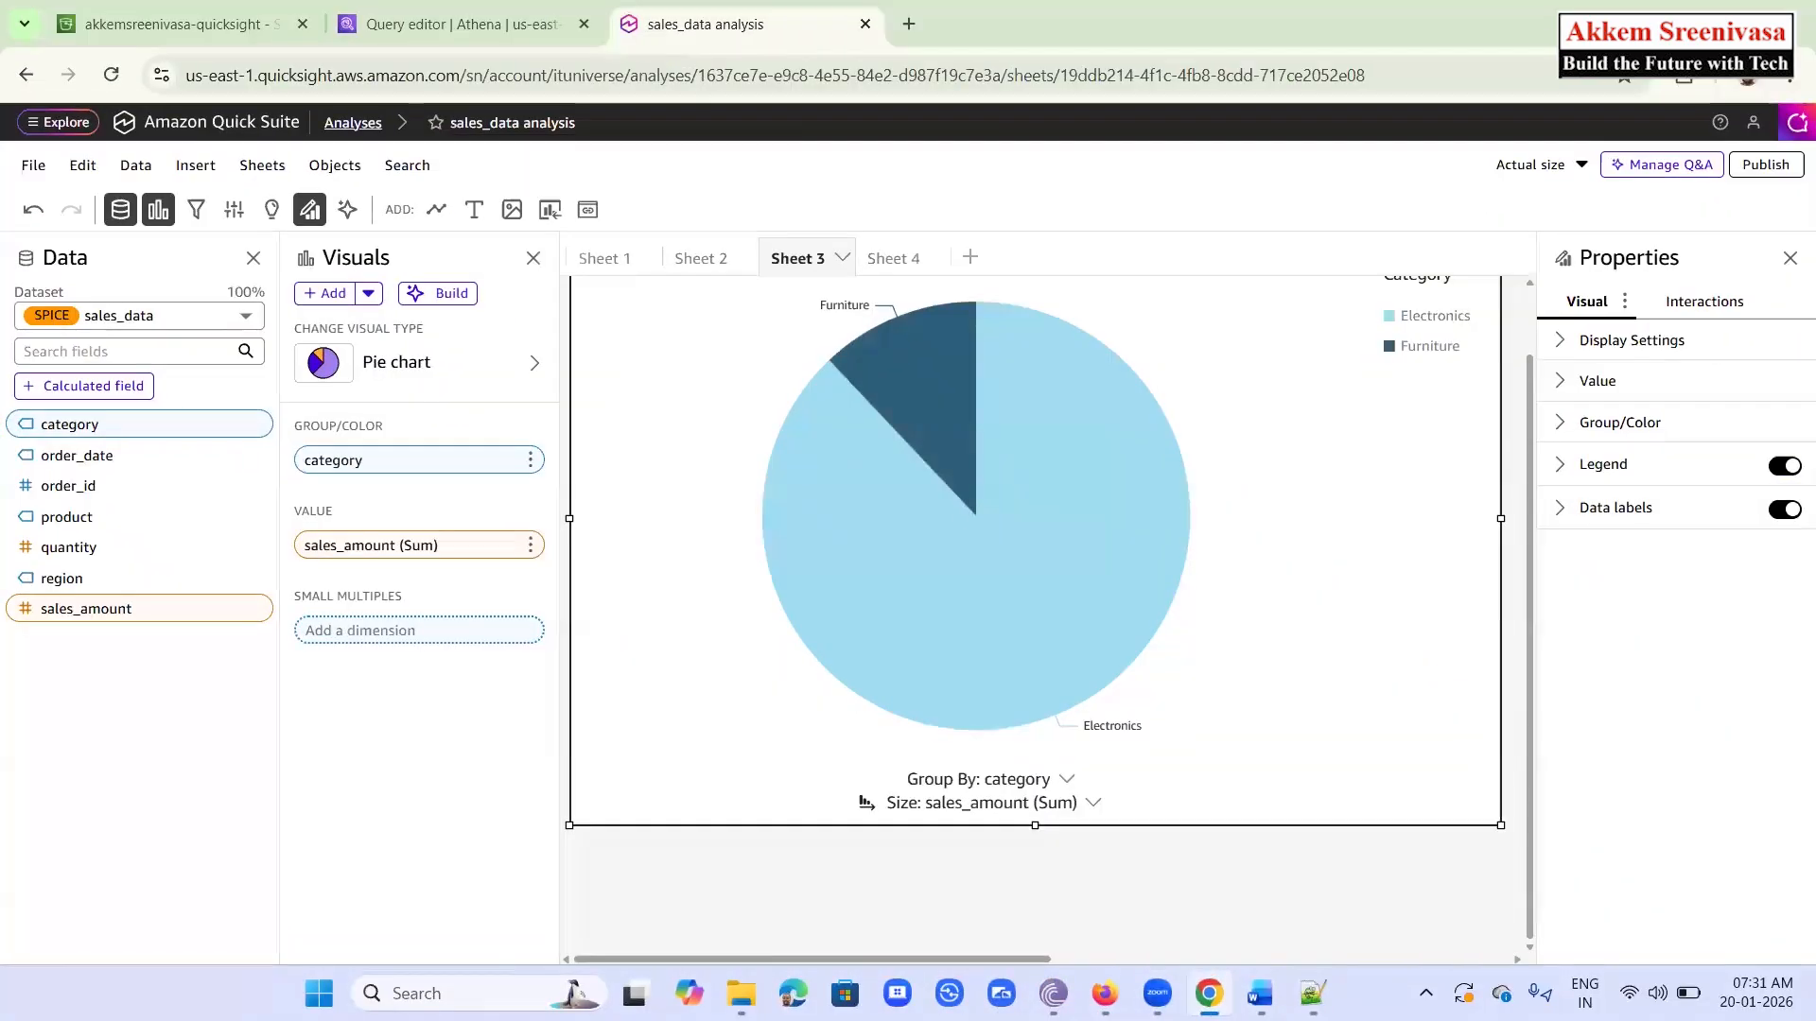
Switch to the Word guide and review it from Visual 4: KPI Metrics through Step 7, Step 8 and Real-Time Enhancements
{"action": "left_click", "coordinate": [1261, 993]}
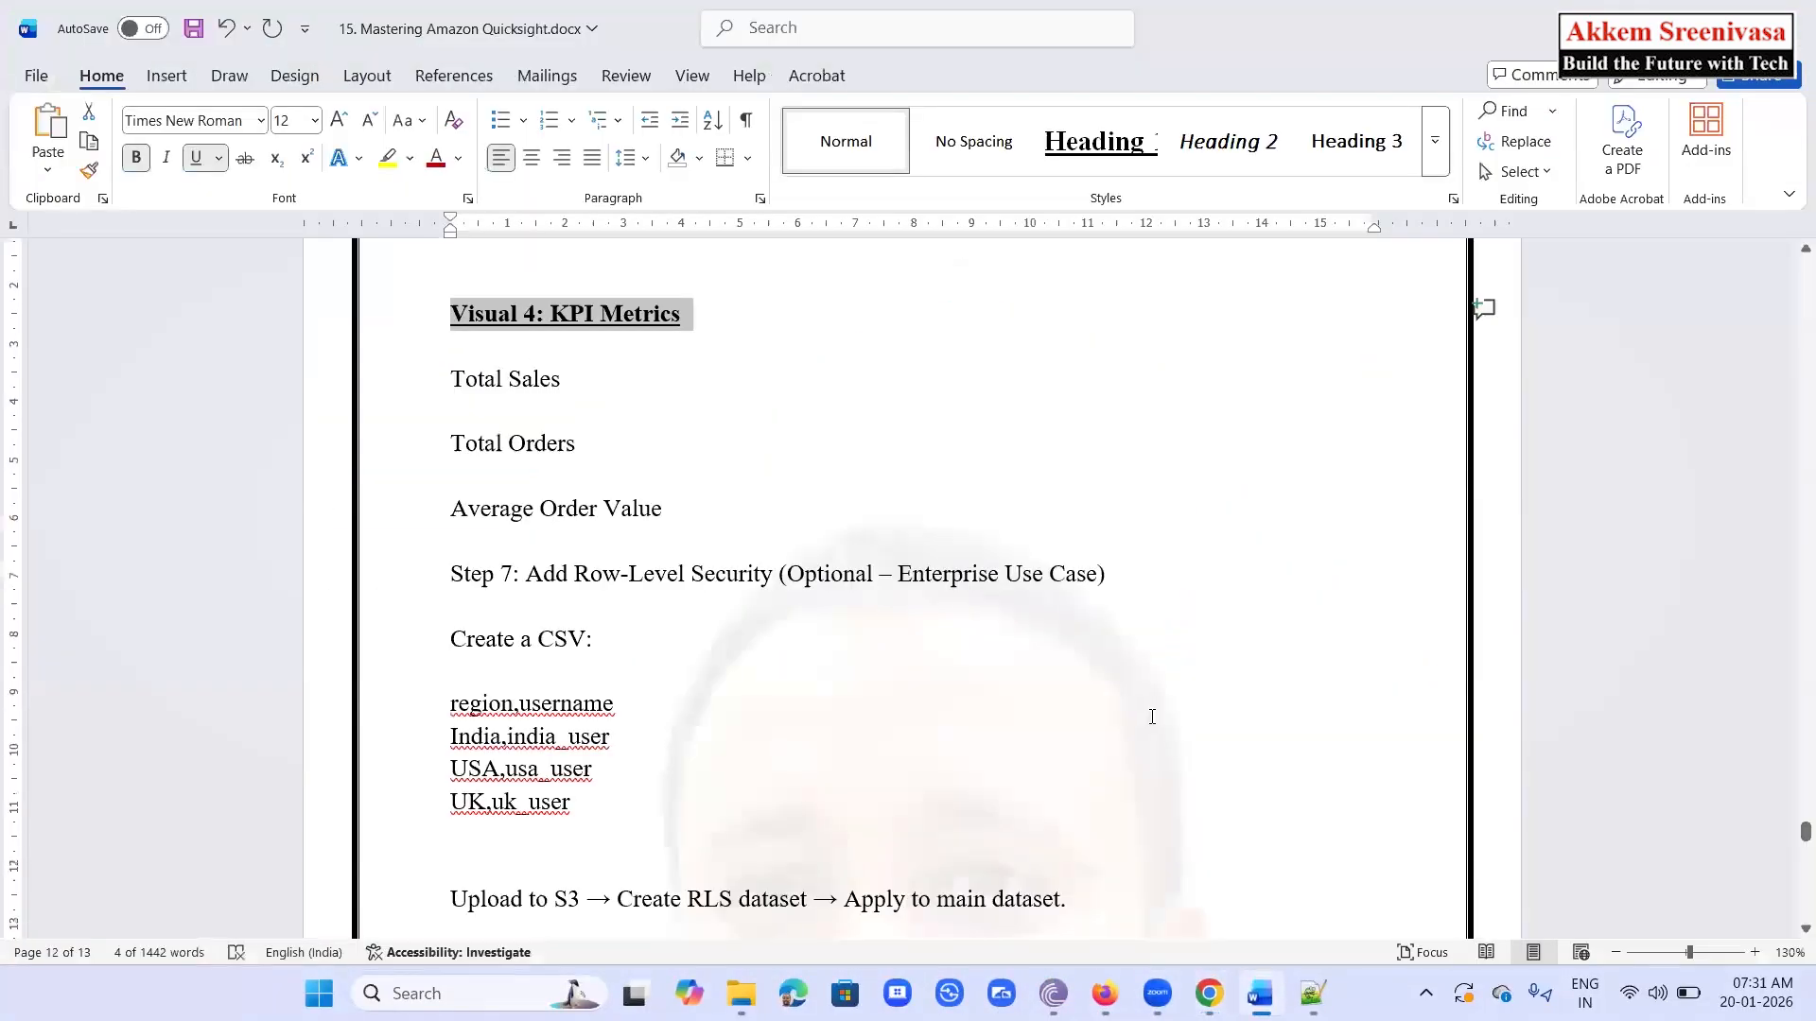
{"action": "scroll", "coordinate": [1151, 717], "scroll_direction": "down", "scroll_amount": 3}
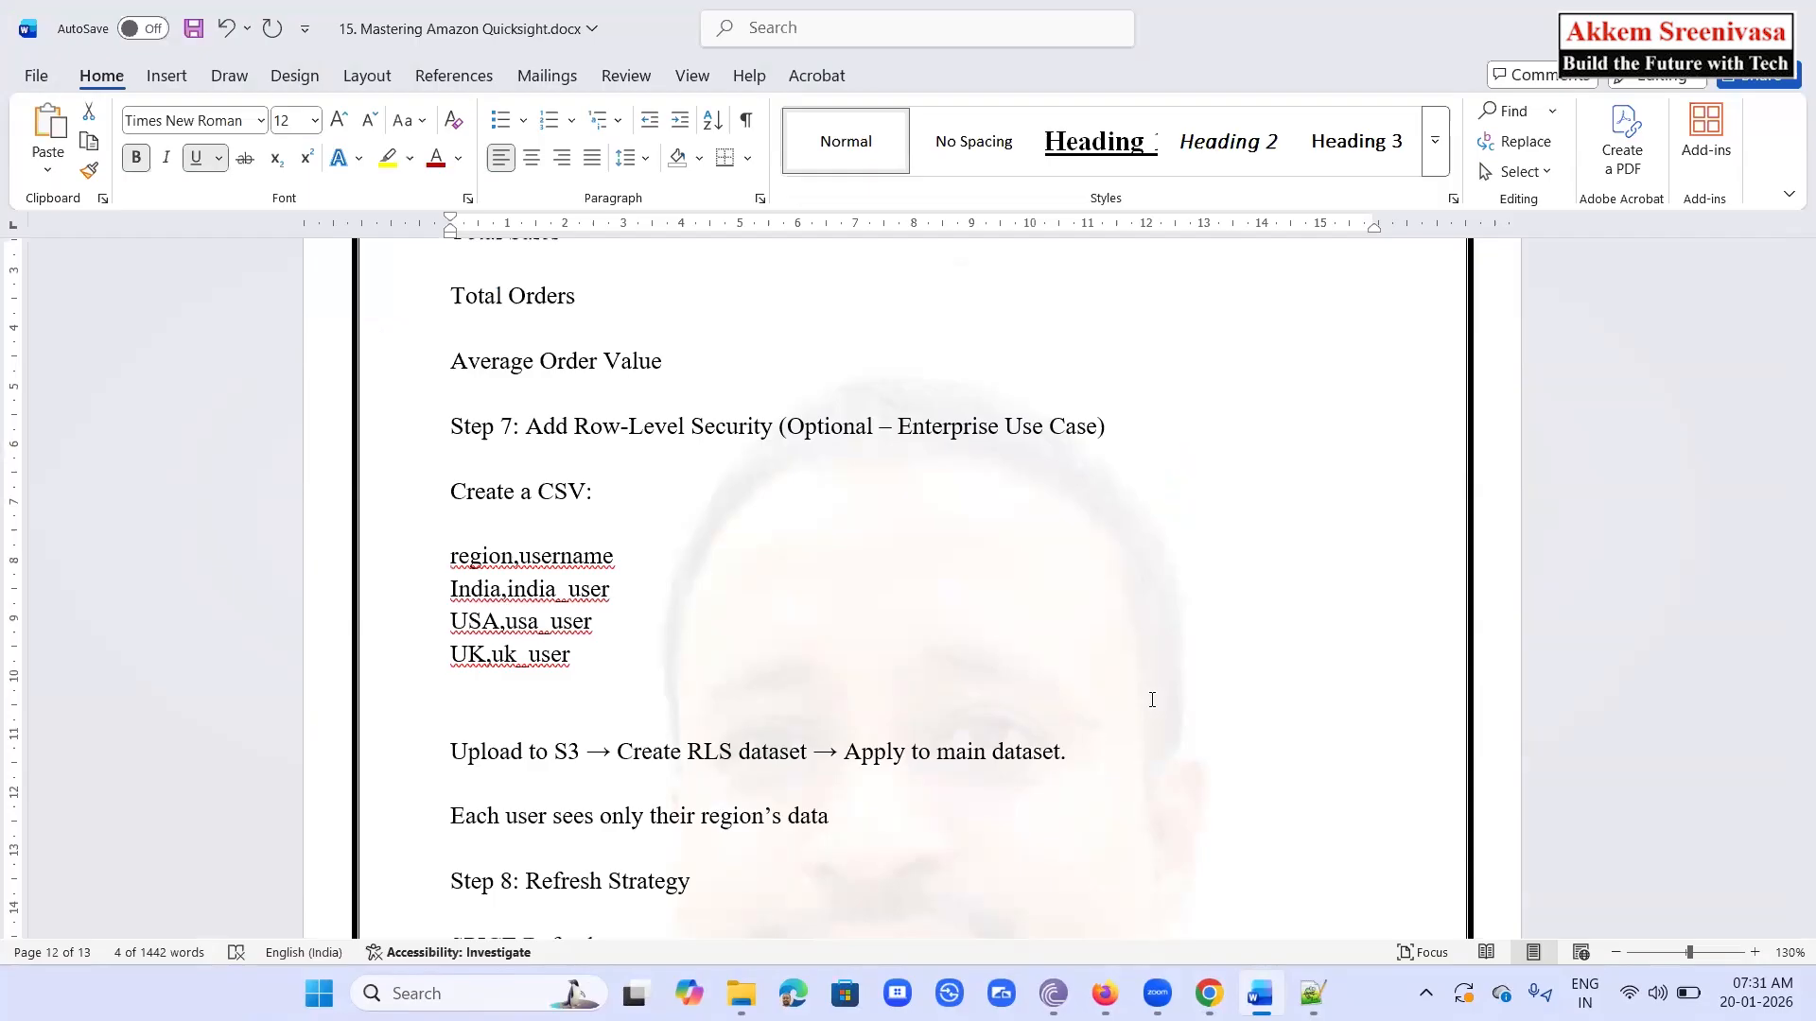
{"action": "scroll", "coordinate": [1152, 700], "scroll_direction": "down", "scroll_amount": 3}
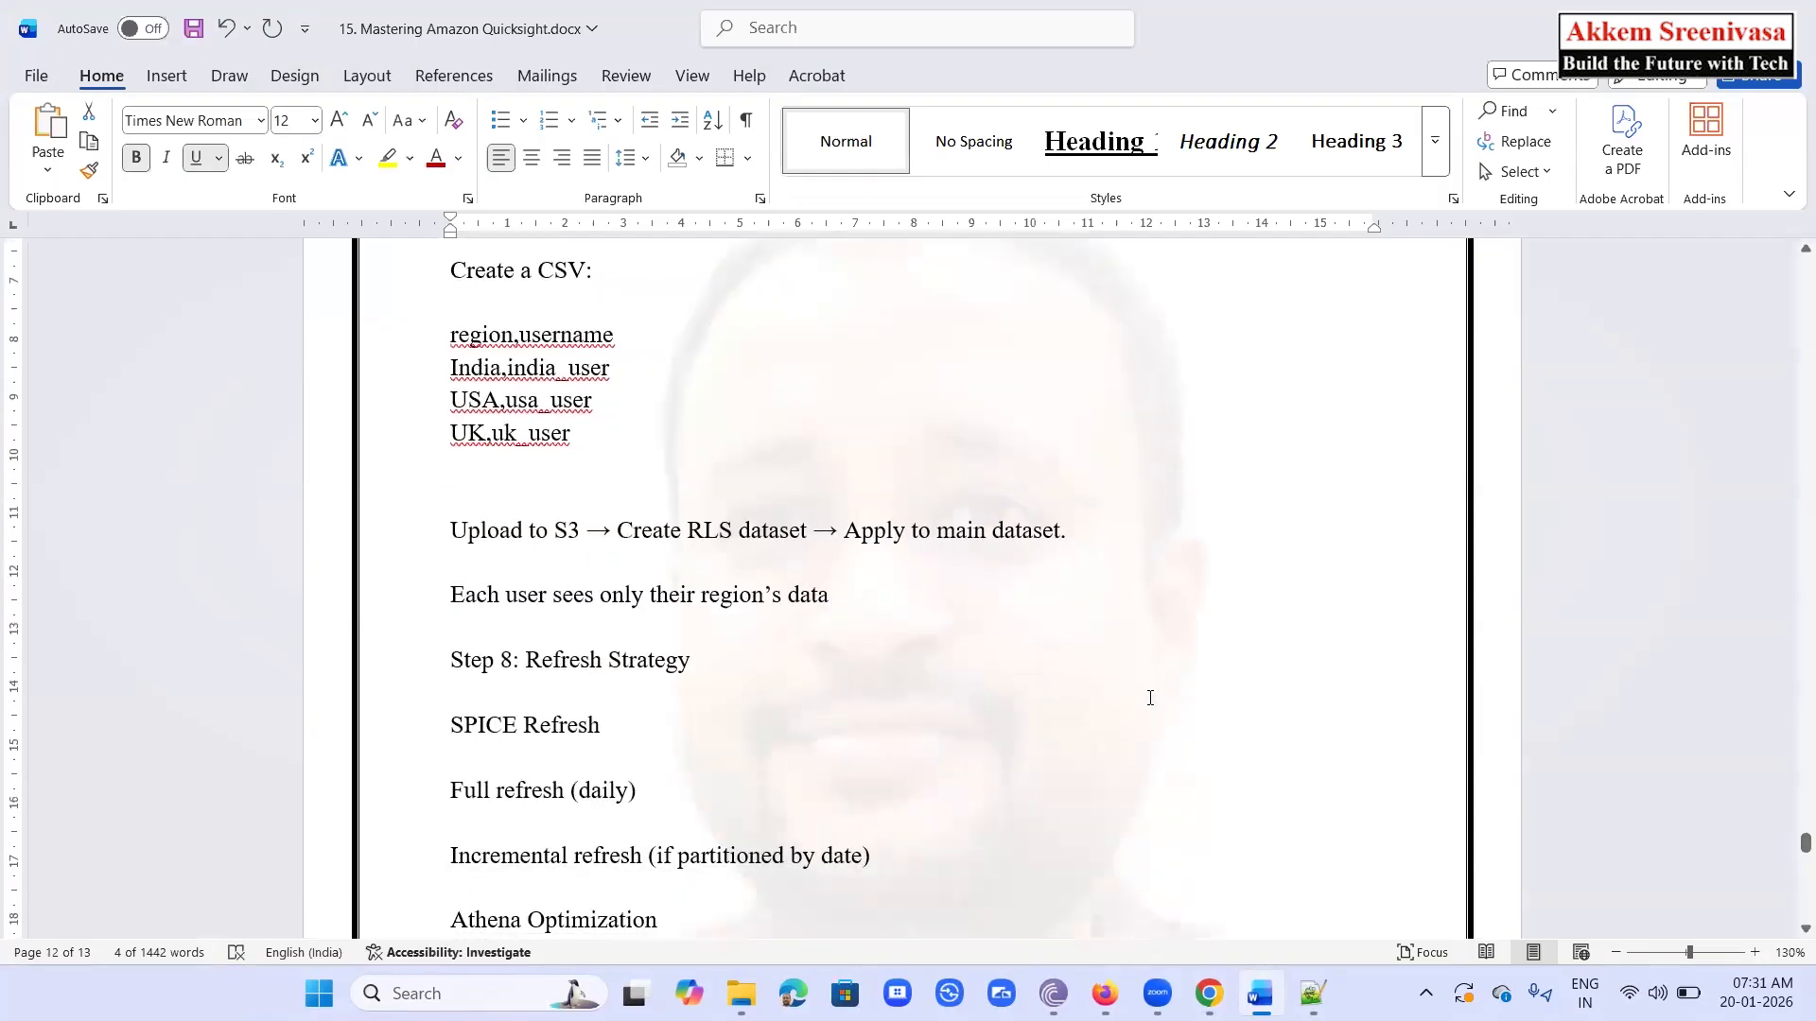
{"action": "scroll", "coordinate": [1150, 698], "scroll_direction": "up", "scroll_amount": 5}
{"action": "scroll", "coordinate": [1149, 698], "scroll_direction": "down", "scroll_amount": 4}
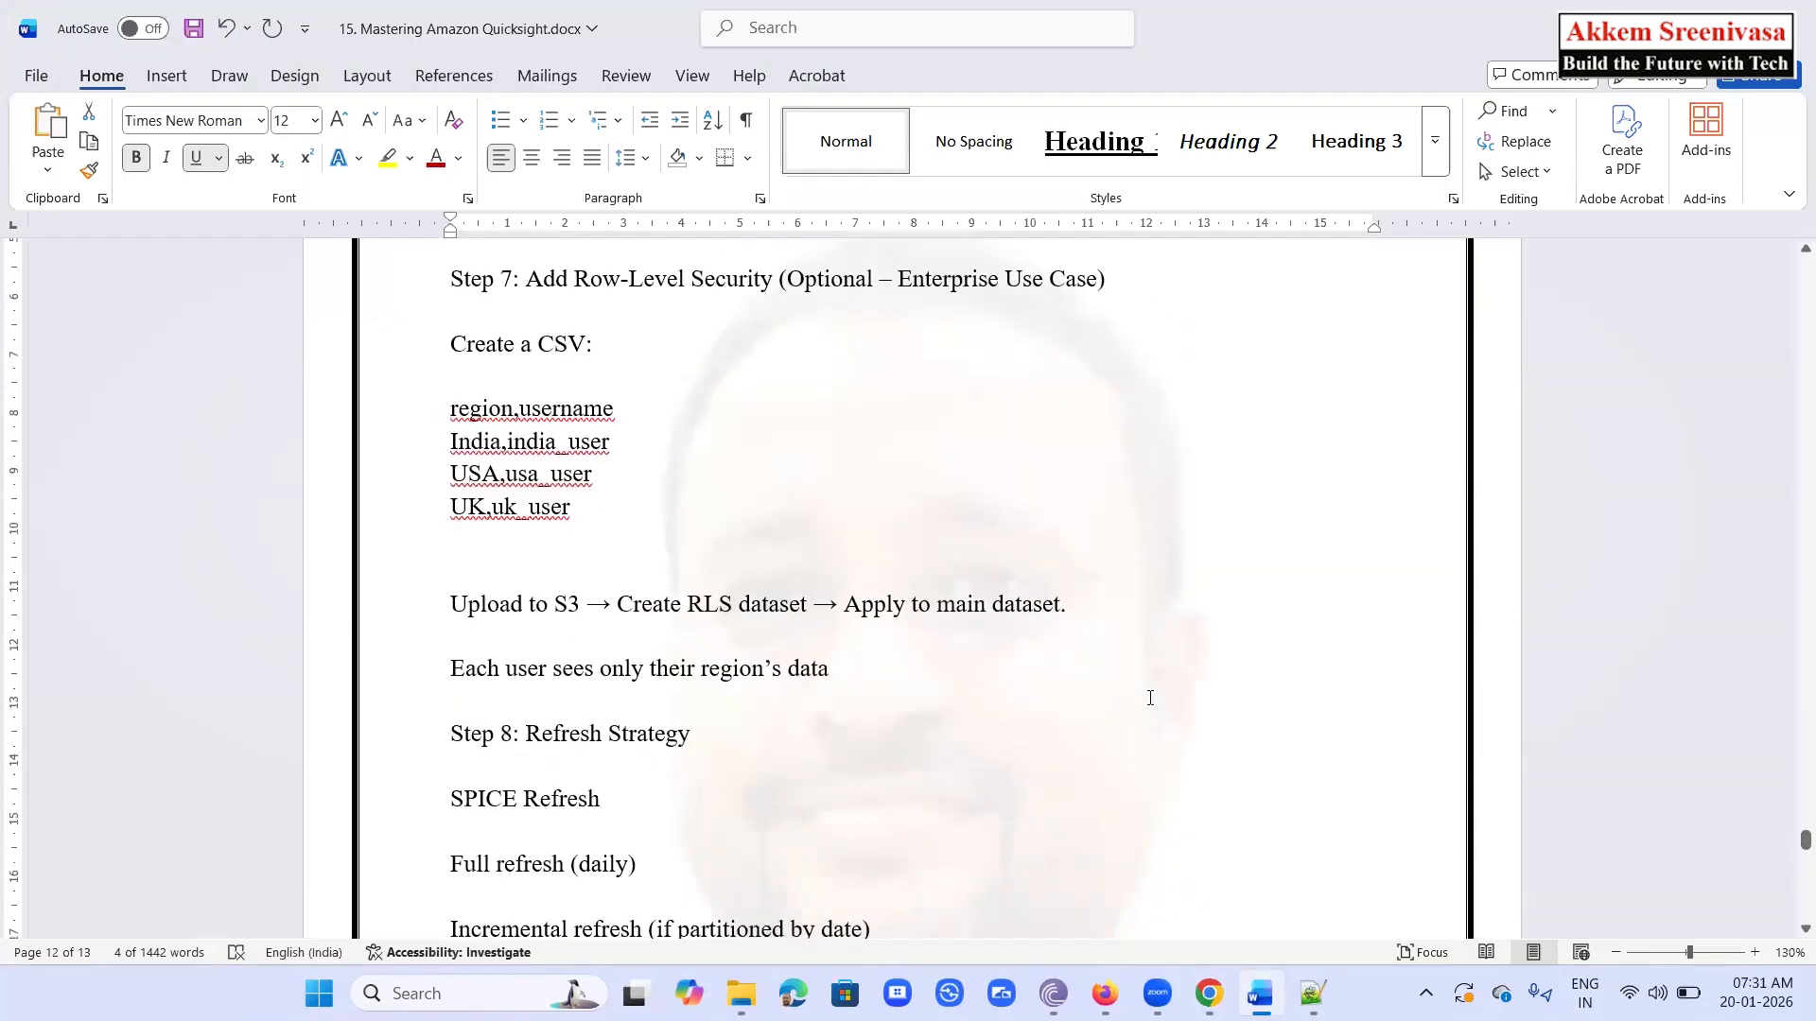
{"action": "scroll", "coordinate": [1150, 698], "scroll_direction": "down", "scroll_amount": 4}
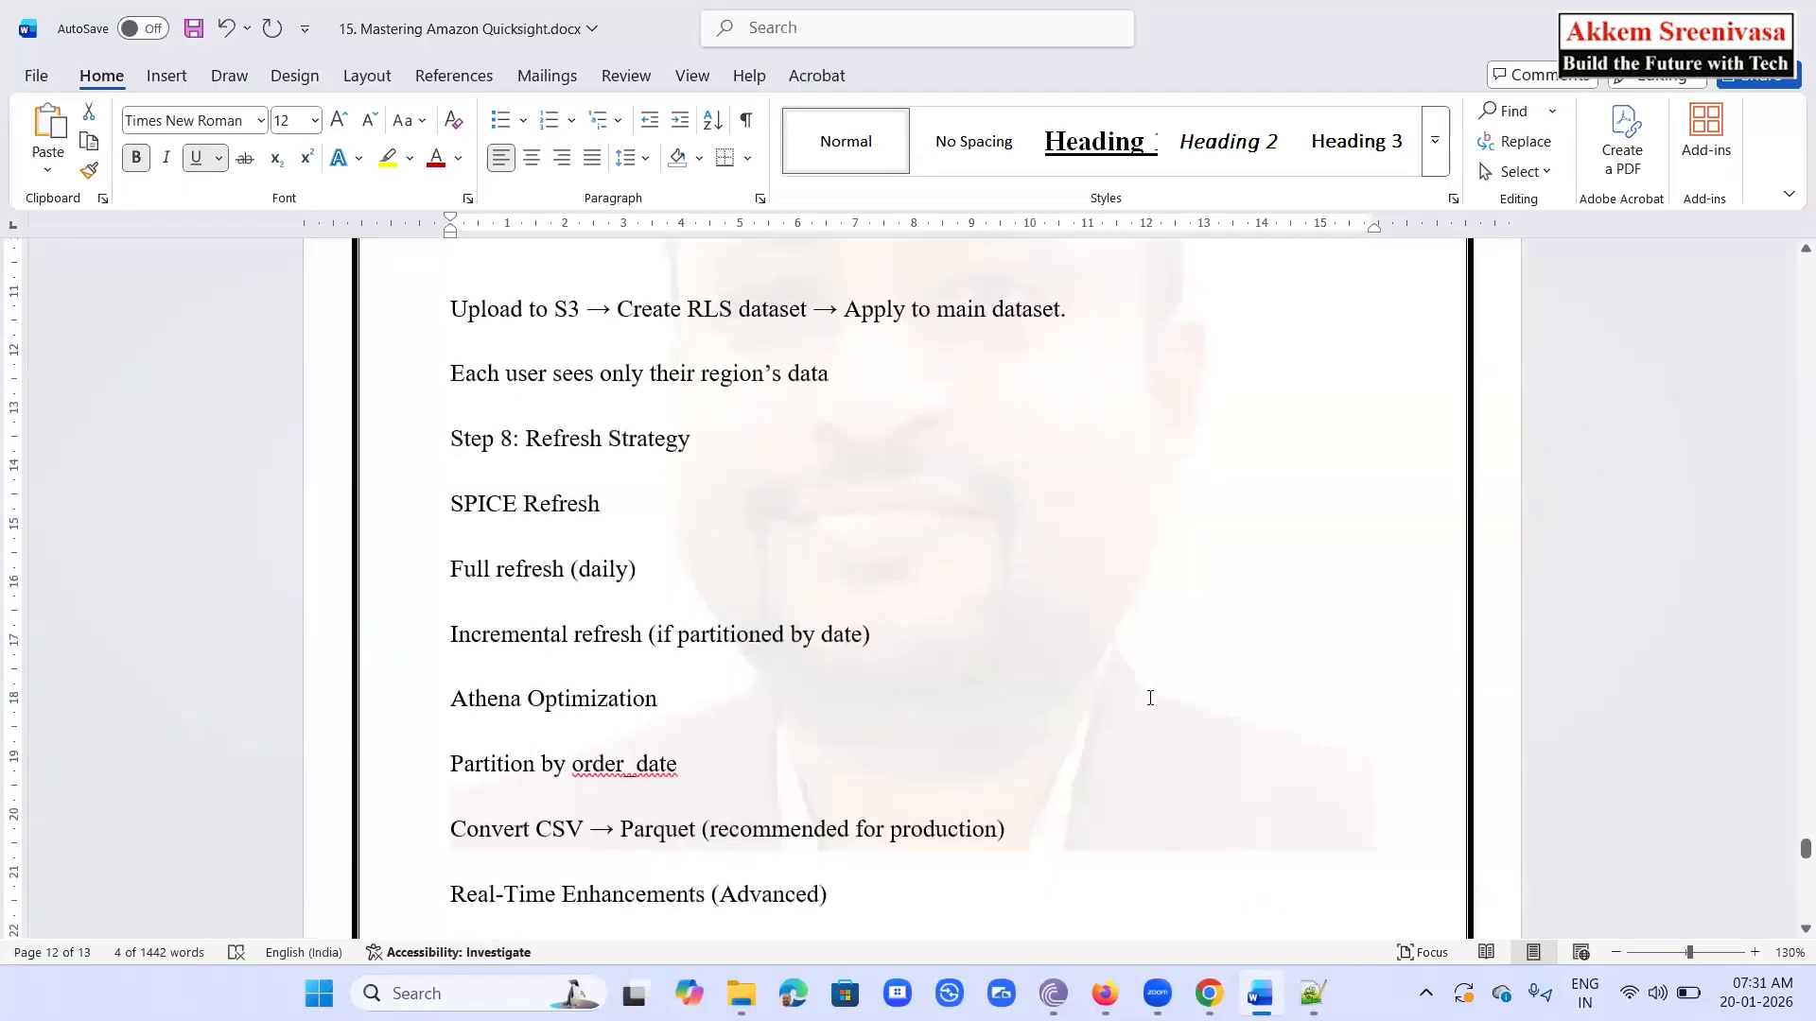
{"action": "scroll", "coordinate": [1150, 698], "scroll_direction": "down", "scroll_amount": 4}
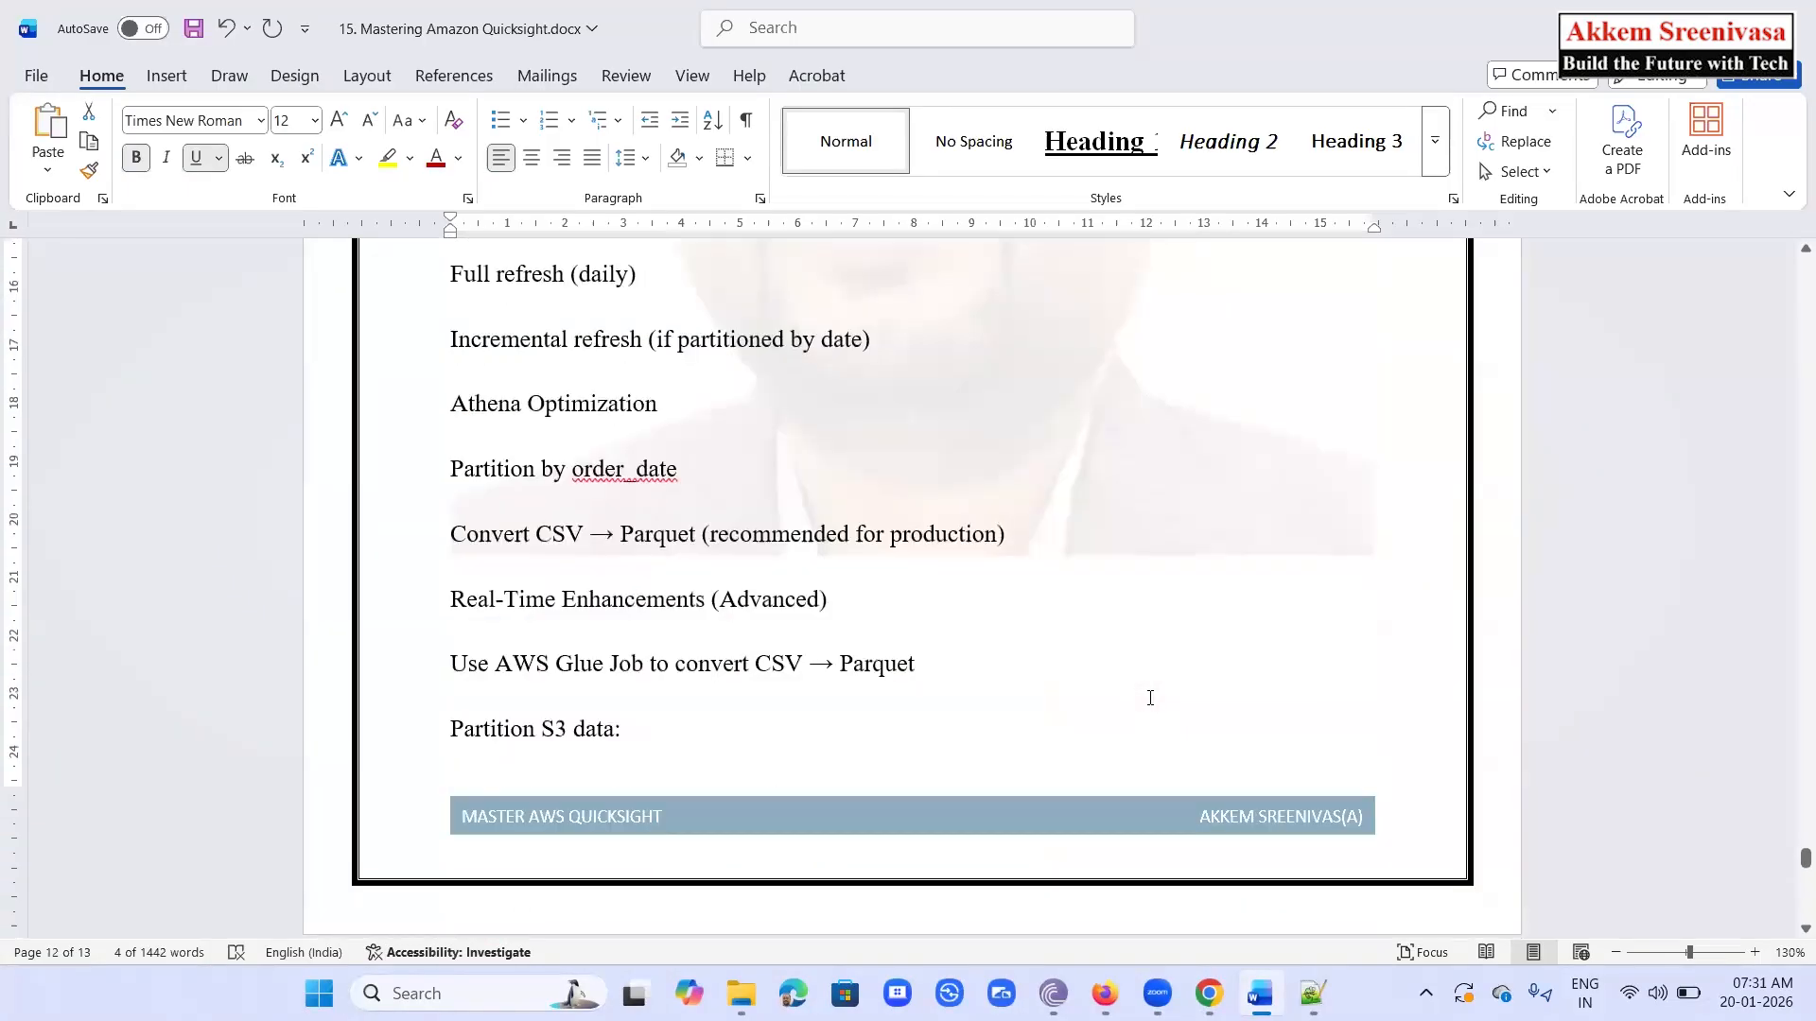